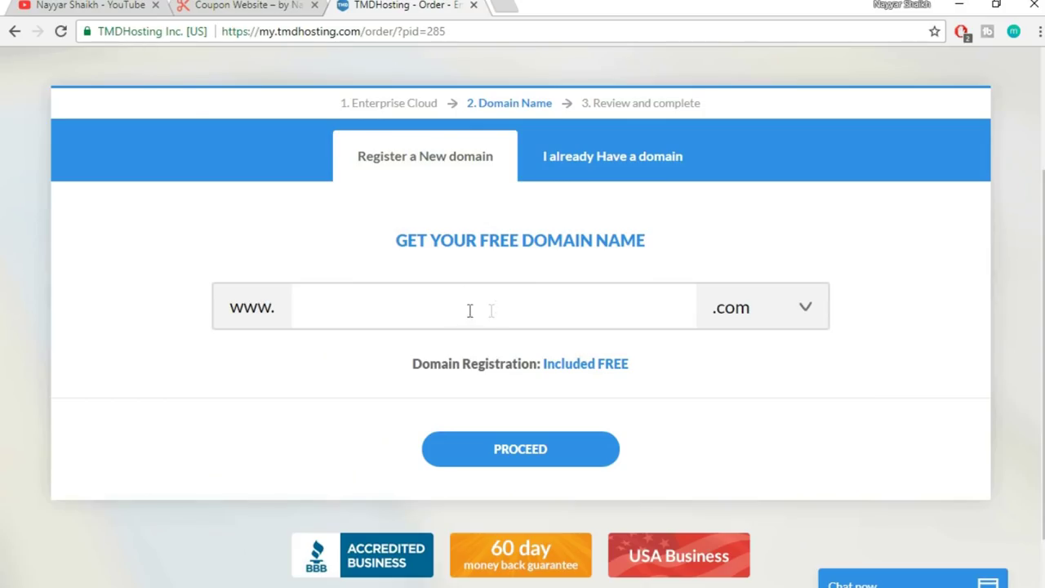
- Enter the chosen domain name, keep the .com extension, and proceed with the order
type("nayyarshaik")
type("j")
type("1")
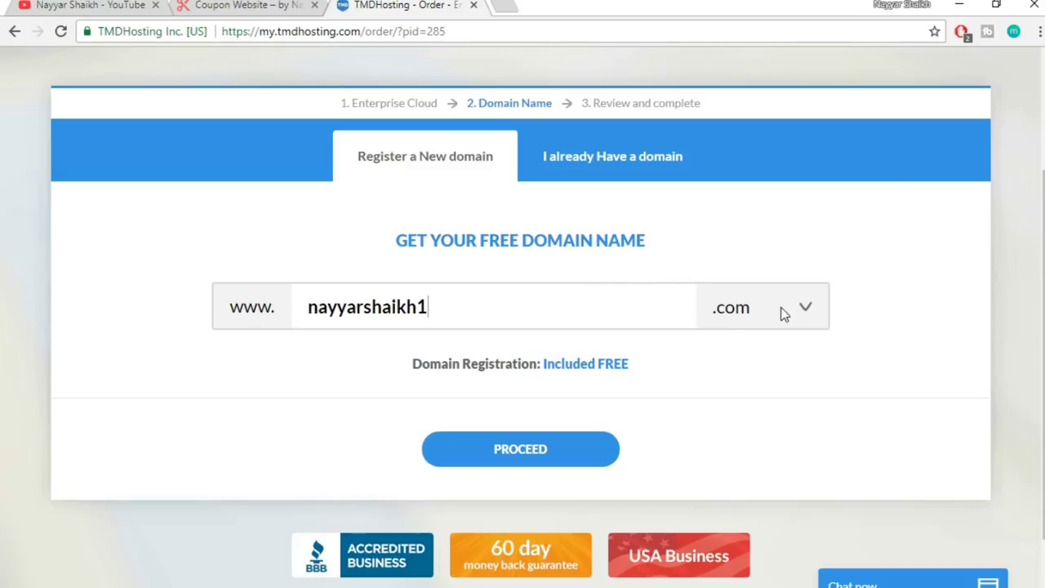
left_click(736, 322)
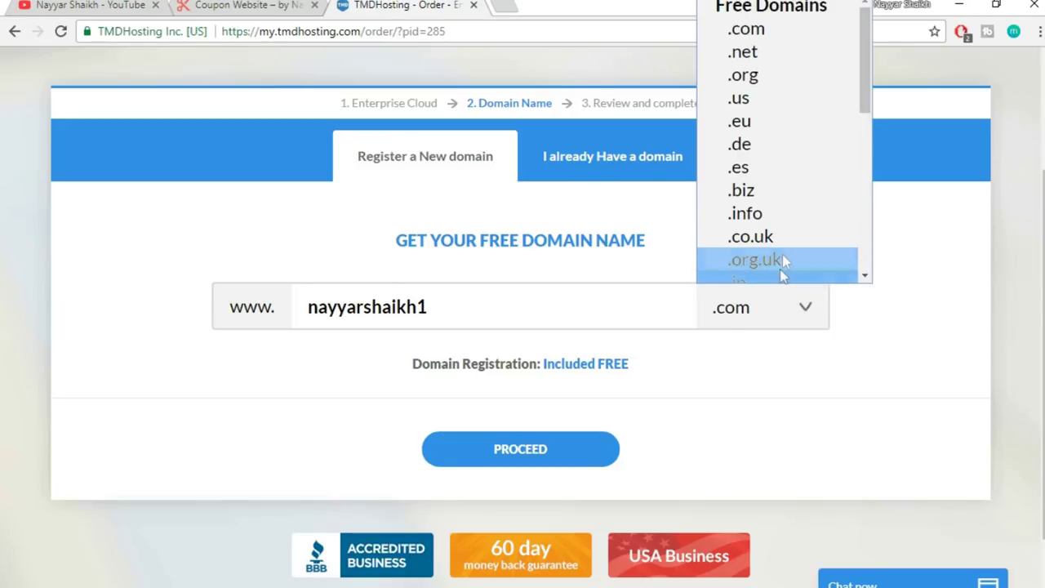
left_click(772, 33)
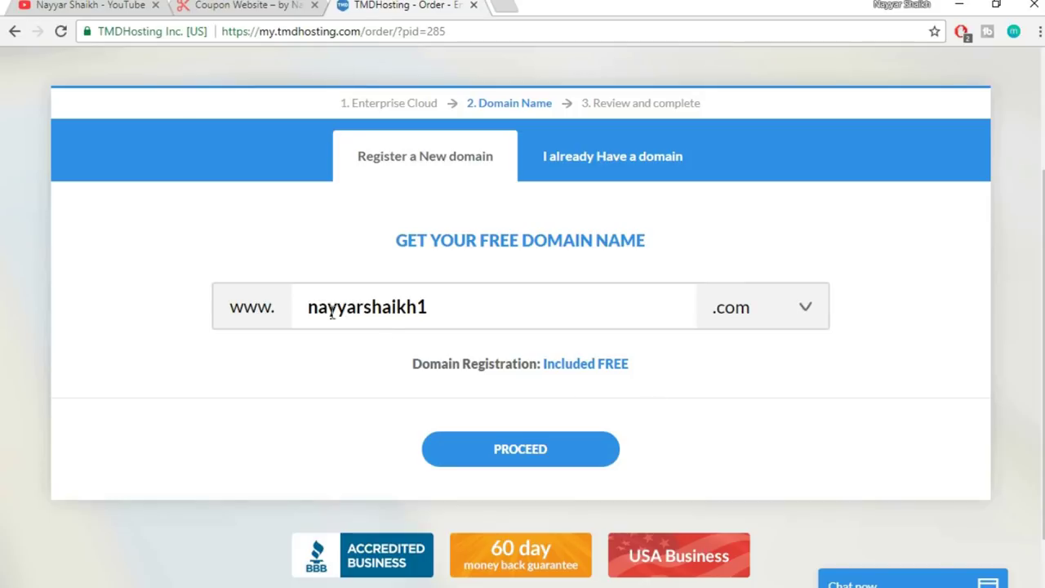
left_click_drag(308, 308, 328, 299)
left_click(460, 302)
left_click(328, 307)
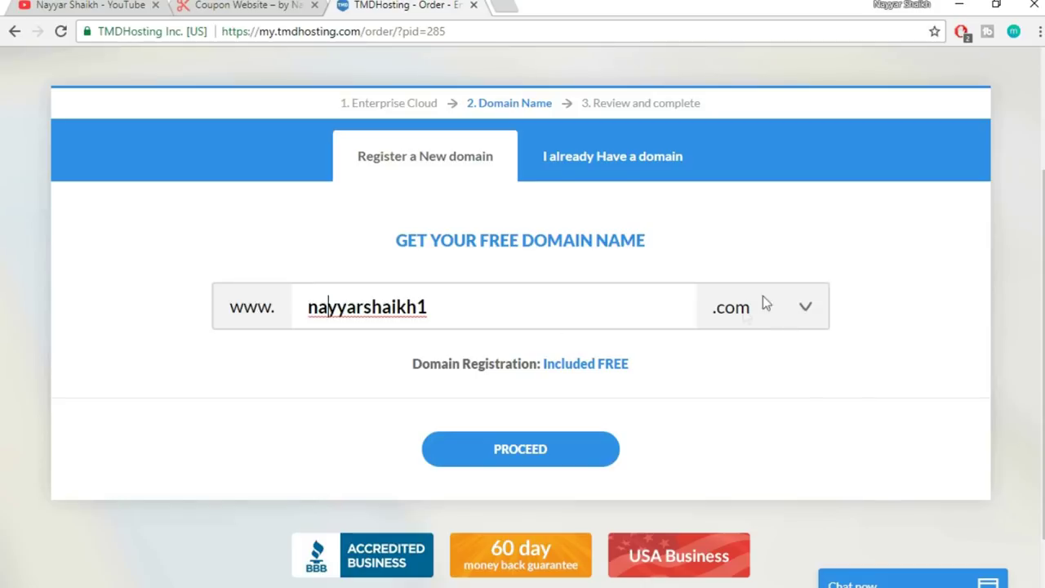
left_click(549, 448)
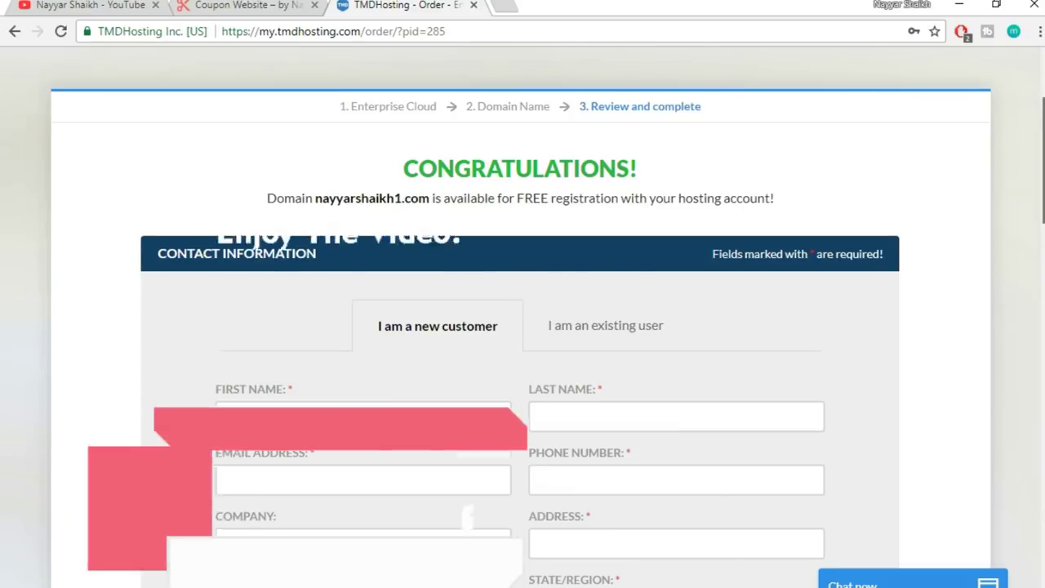
- Scroll through the contact form and check the Card Type list without choosing one
scroll(947, 408, "down", 2)
scroll(520, 313, "down", 3)
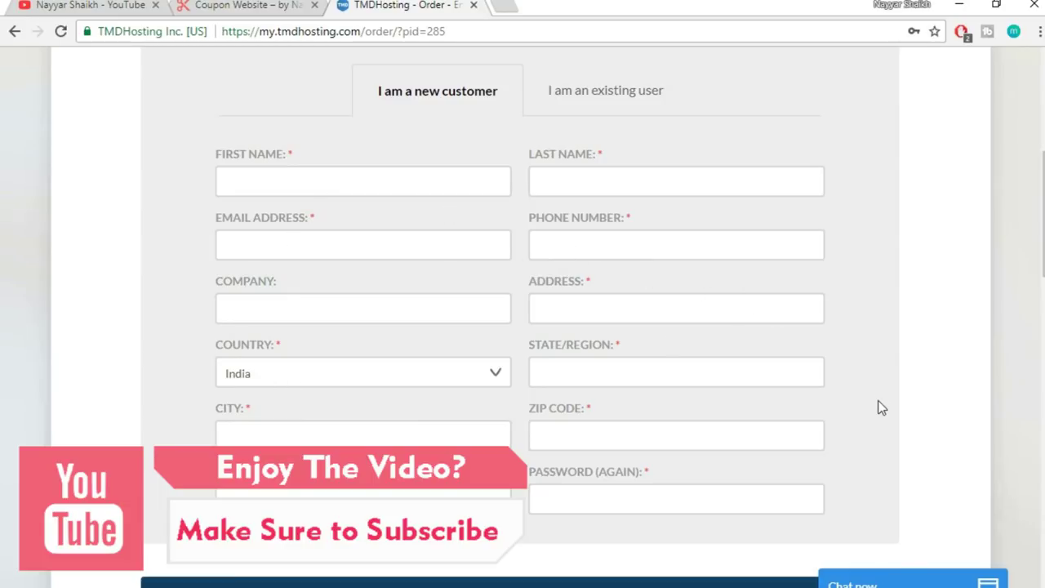
scroll(880, 409, "down", 2)
scroll(881, 408, "down", 5)
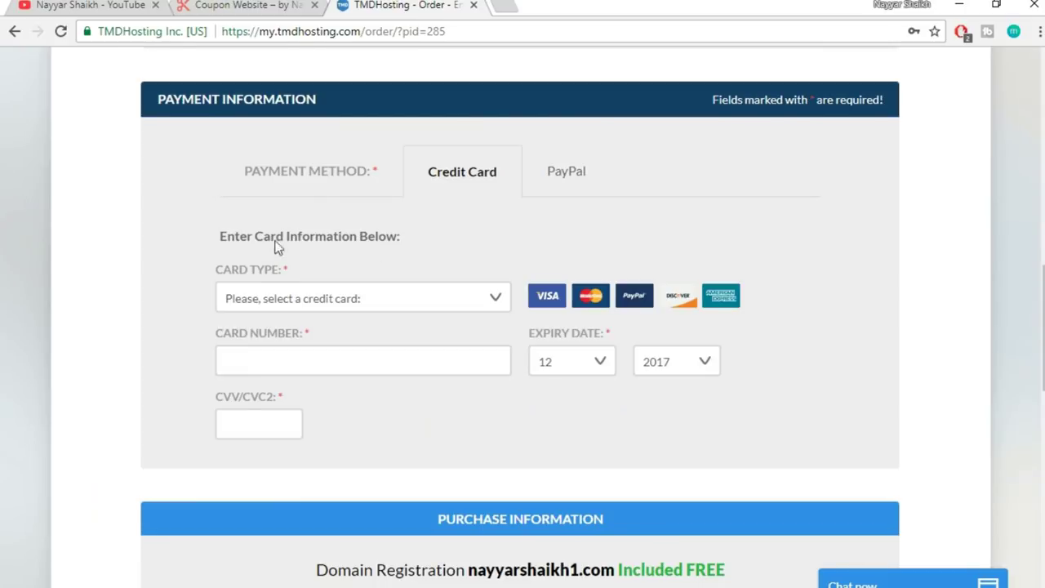
left_click(441, 308)
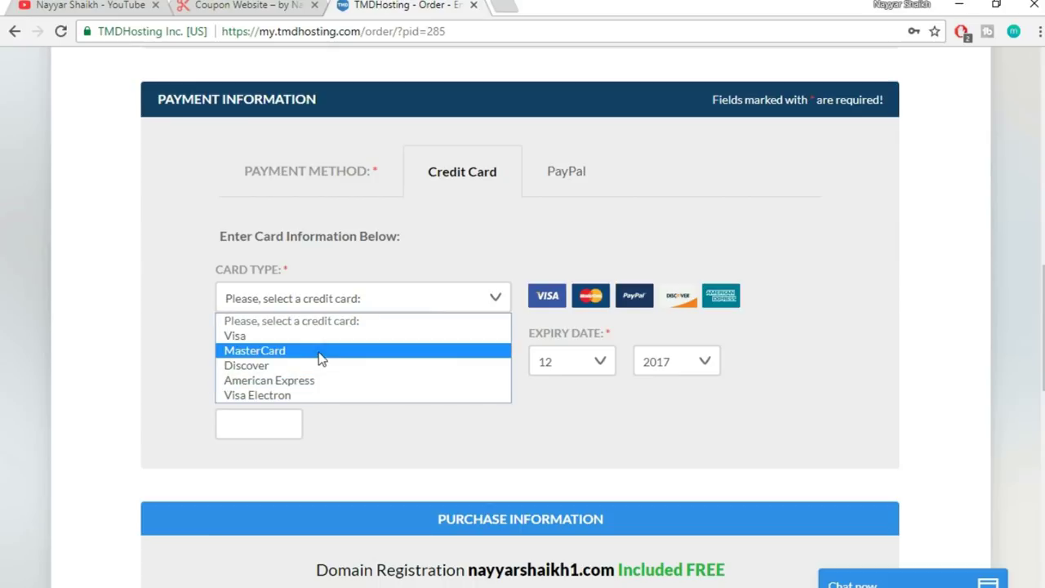
left_click(164, 359)
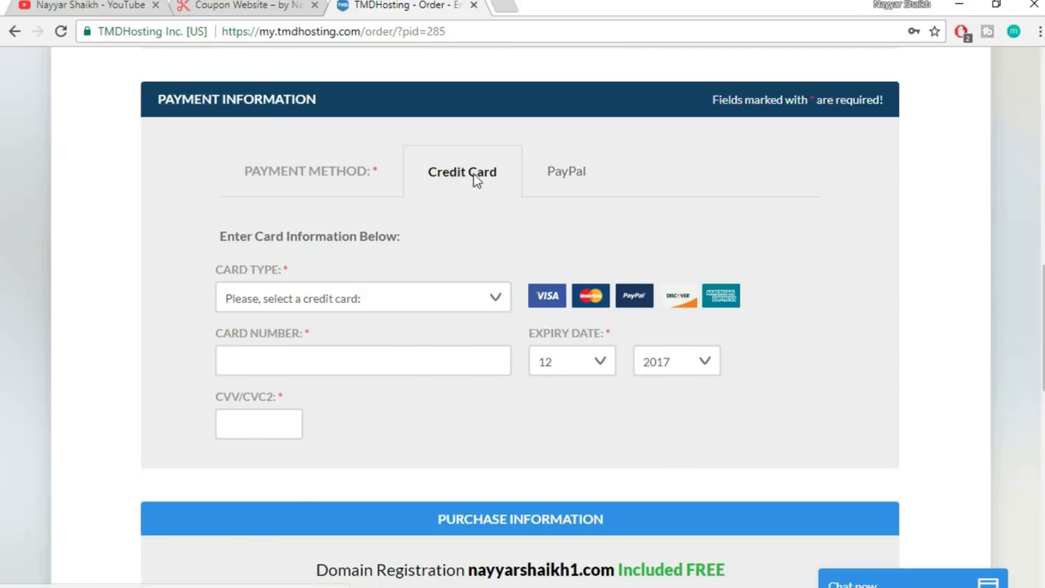
- Look at the PayPal option, then return to Credit Card as the payment method
left_click(572, 178)
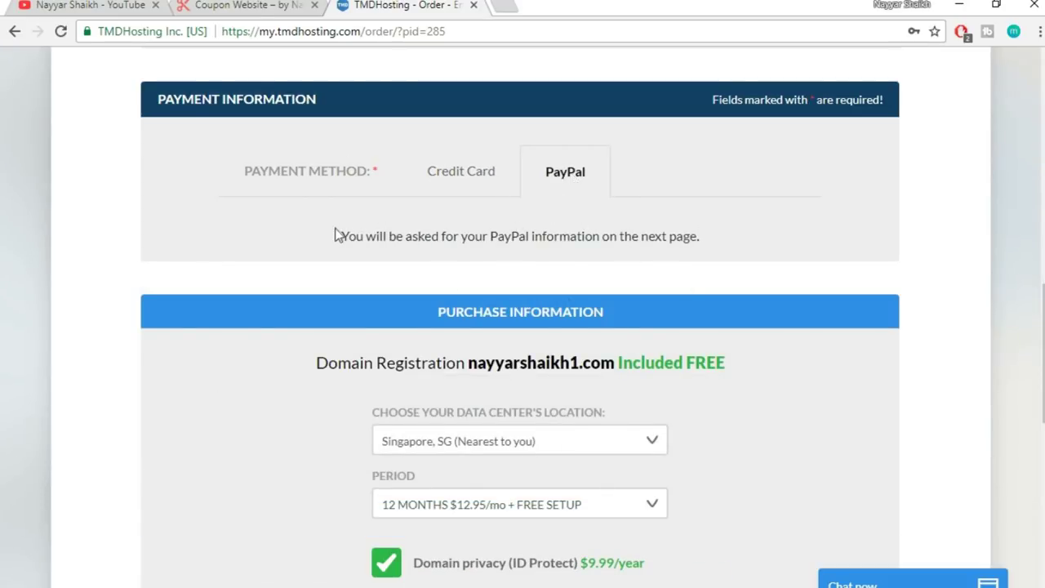
left_click_drag(340, 236, 675, 245)
left_click(608, 249)
left_click(465, 178)
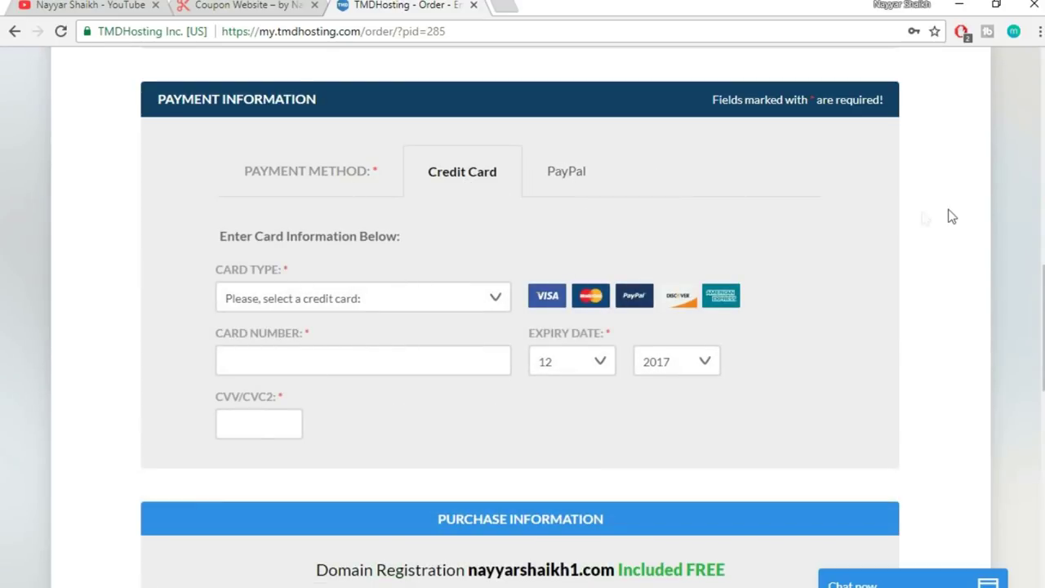
scroll(1026, 266, "down", 5)
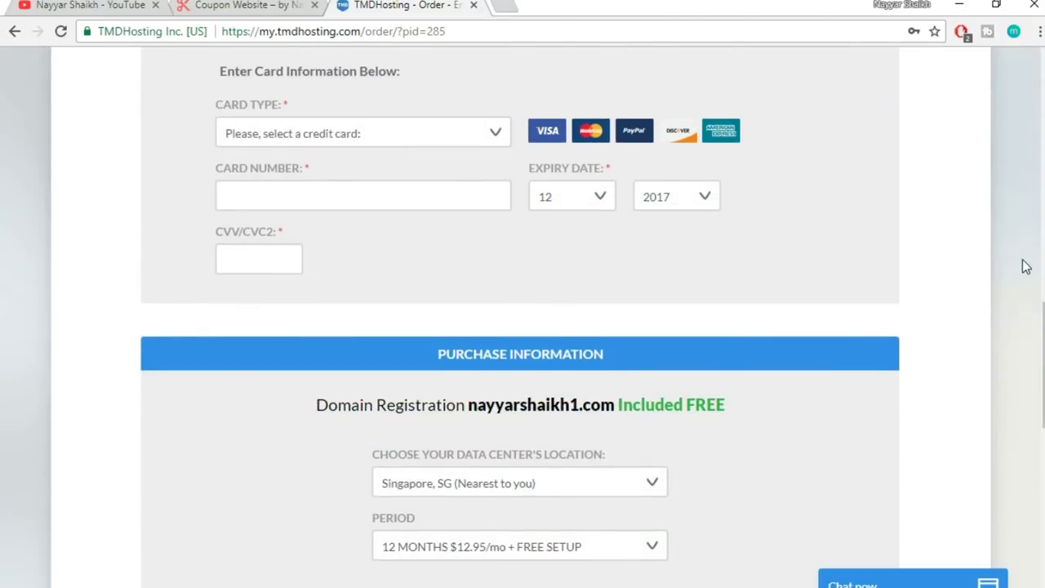
scroll(1026, 266, "down", 1)
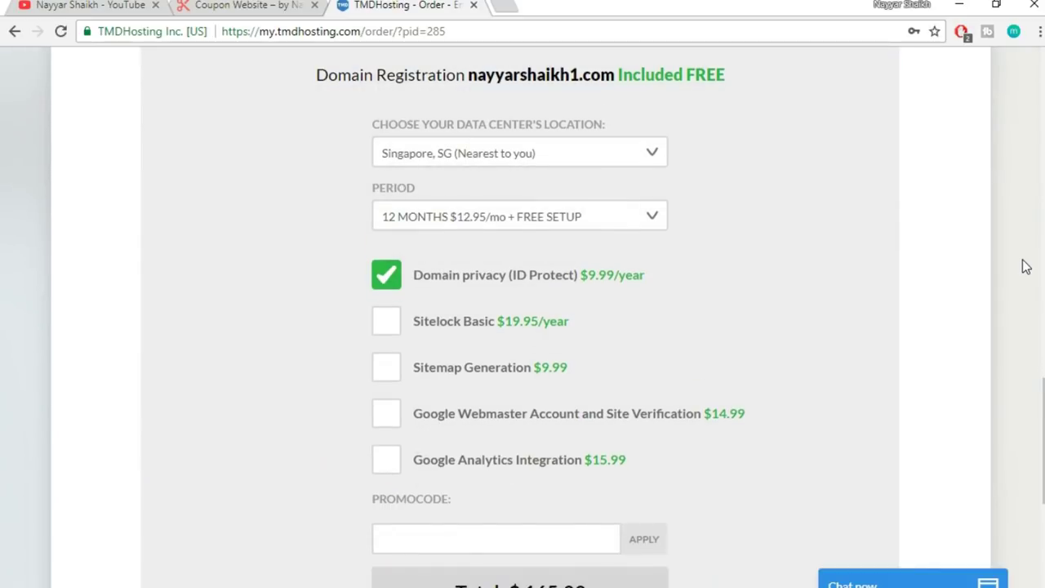
- Keep Singapore as the data centre location
left_click(519, 156)
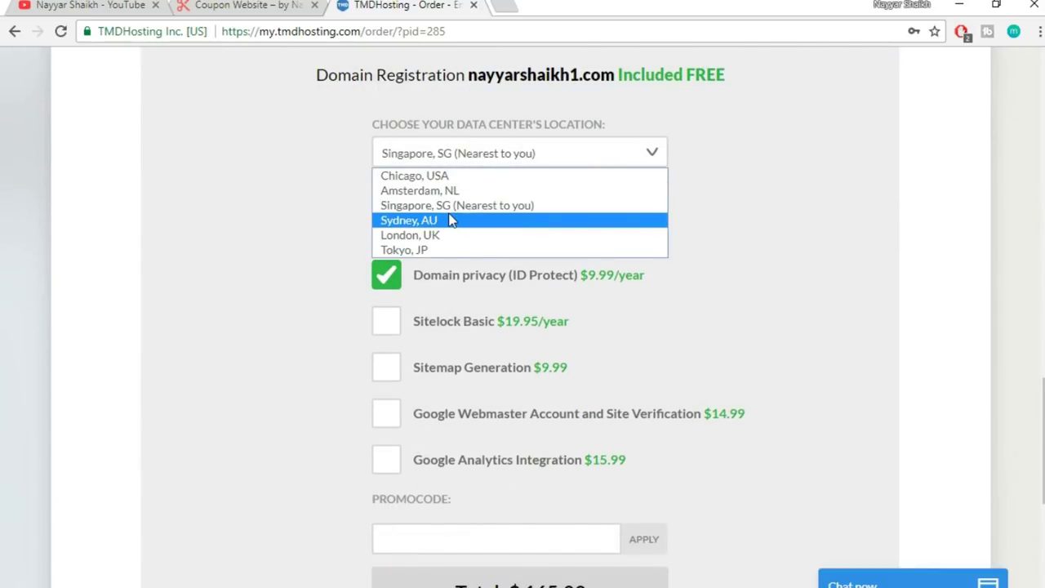
left_click(552, 210)
left_click(567, 158)
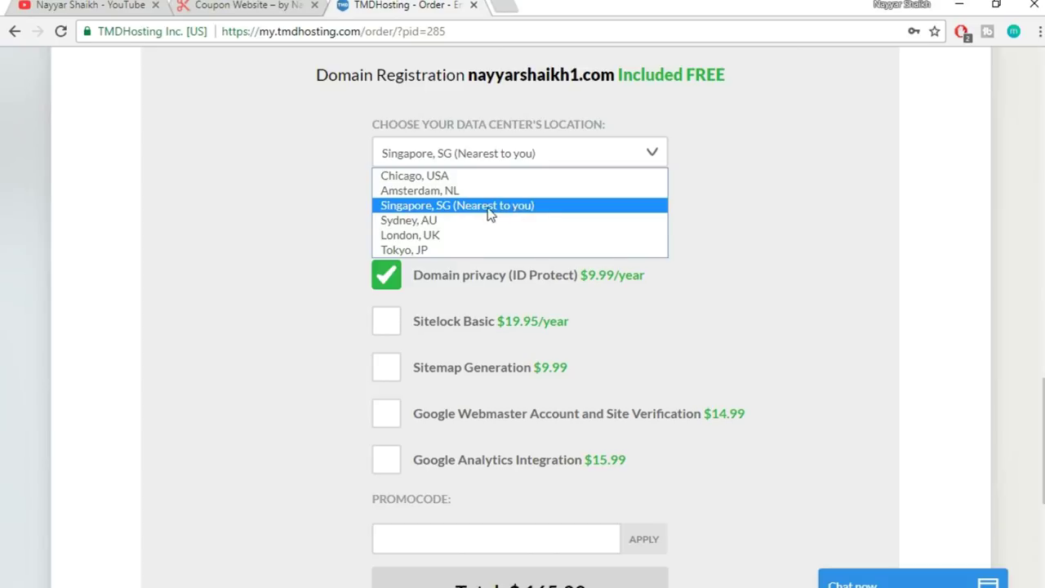
left_click(493, 209)
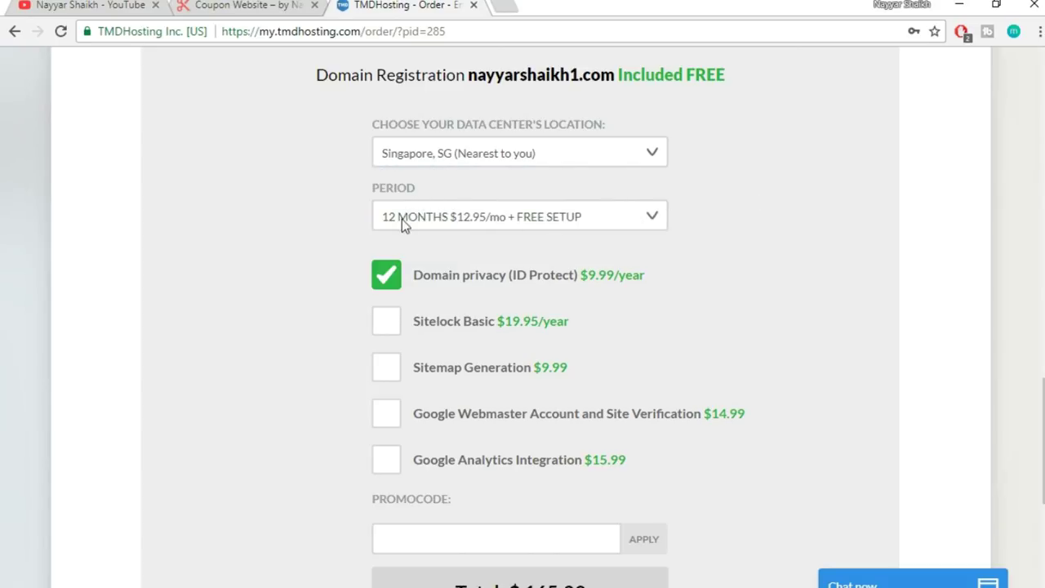
- Try the 1 MONTH hosting period, then switch back to 12 MONTHS
left_click(486, 213)
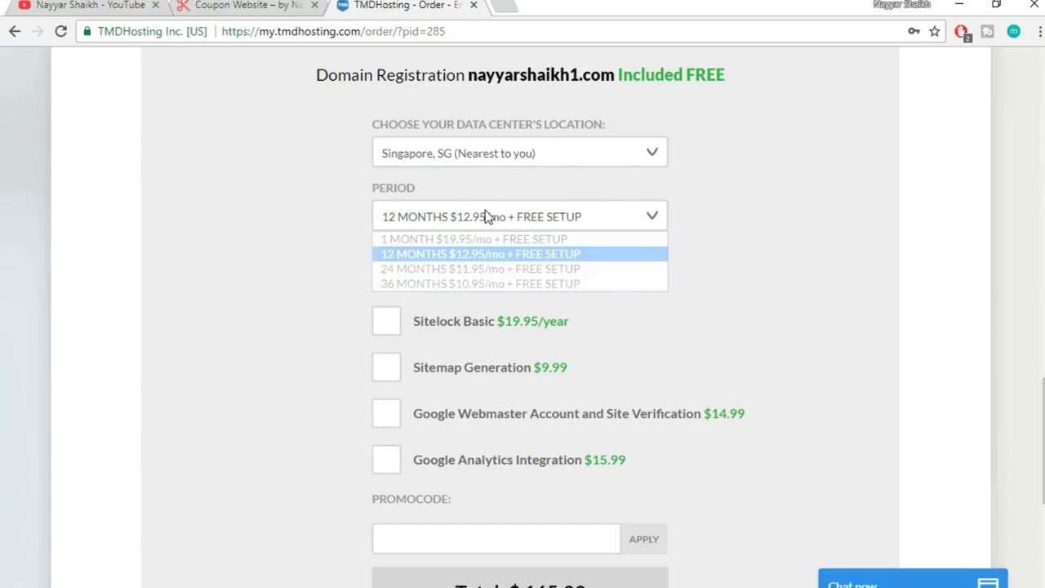
left_click(429, 254)
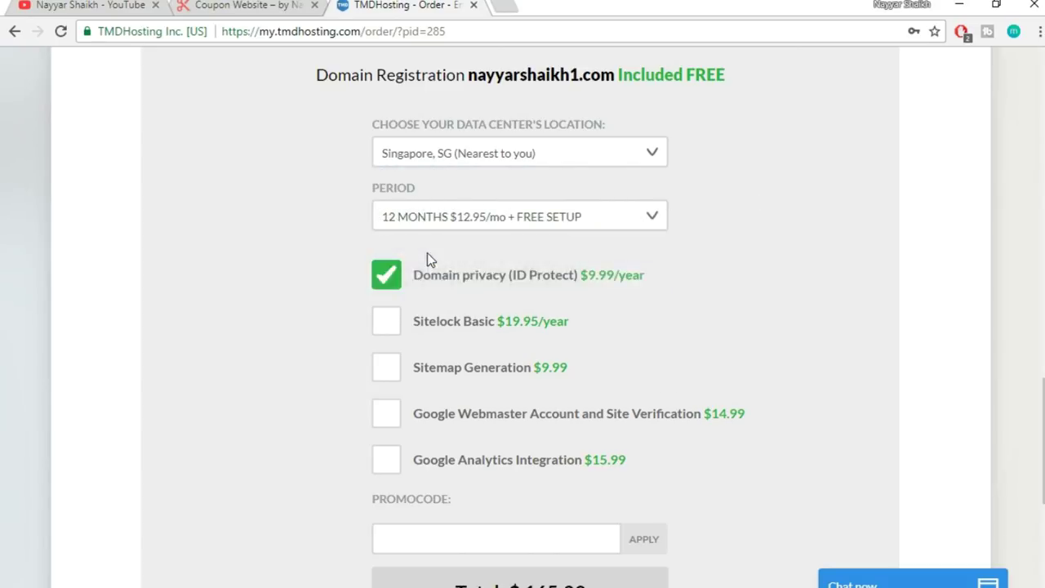
left_click(562, 217)
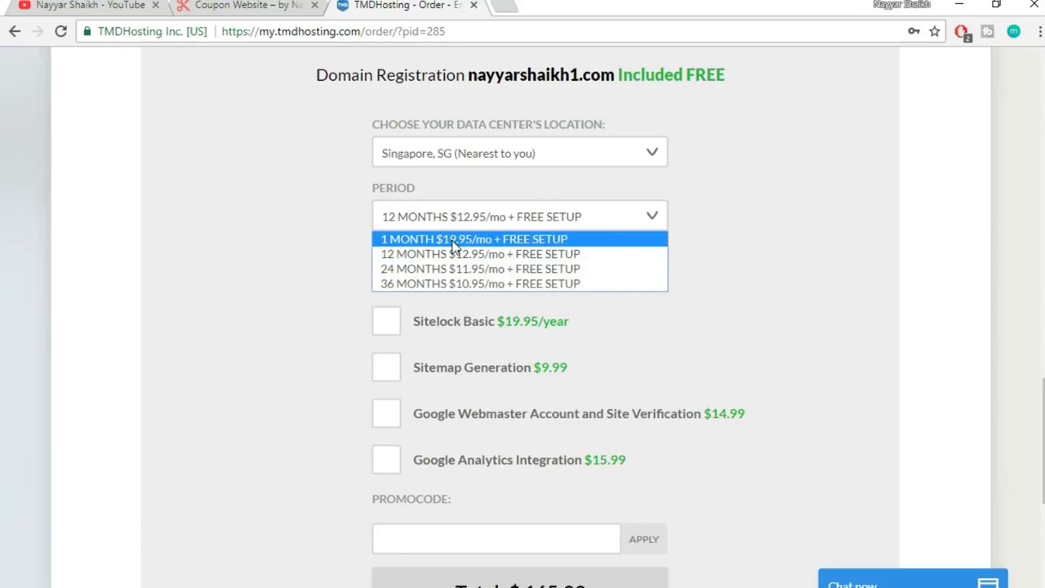
left_click(455, 245)
left_click(499, 219)
left_click(499, 221)
left_click(598, 222)
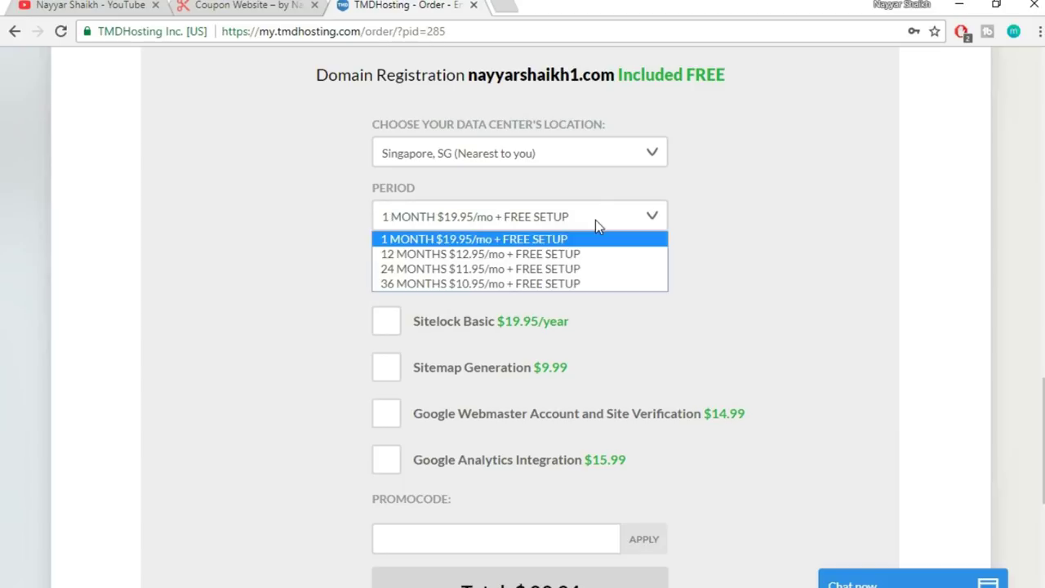
left_click(514, 260)
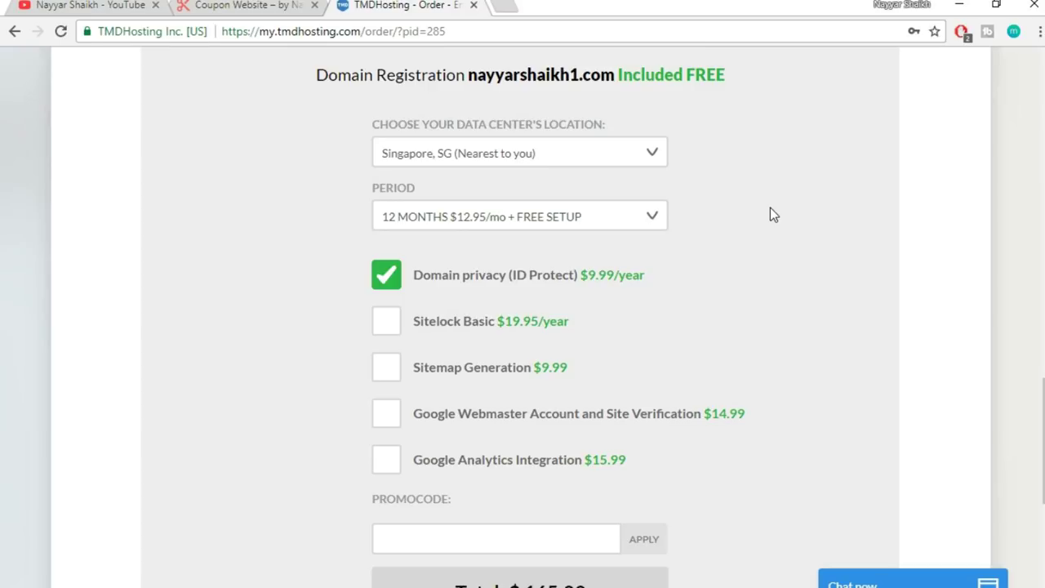
- Compare the 1 MONTH total once more, then settle on 12 MONTHS at $165.39
left_click(612, 223)
left_click(569, 239)
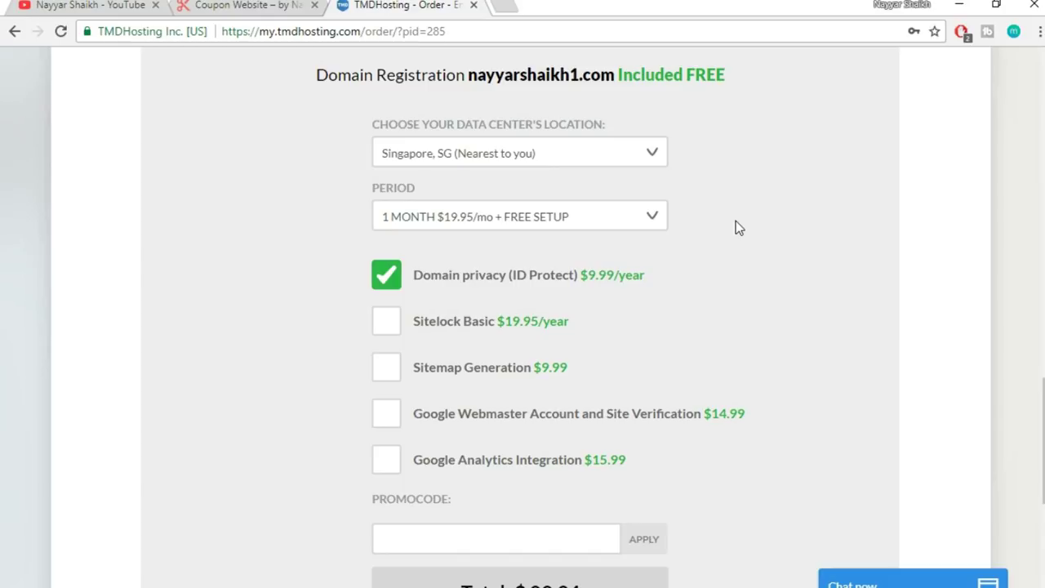
left_click(606, 218)
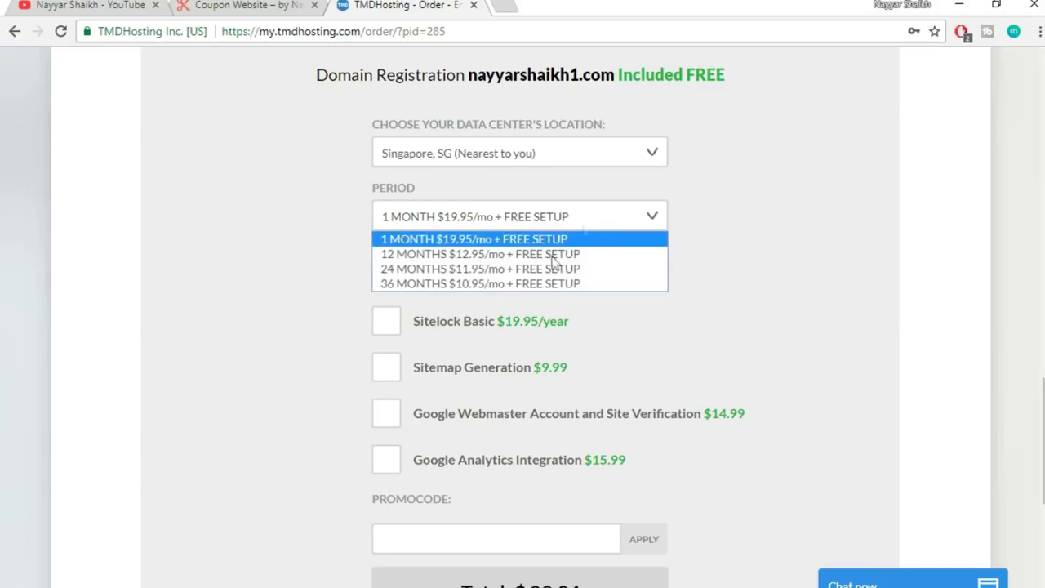
left_click(515, 252)
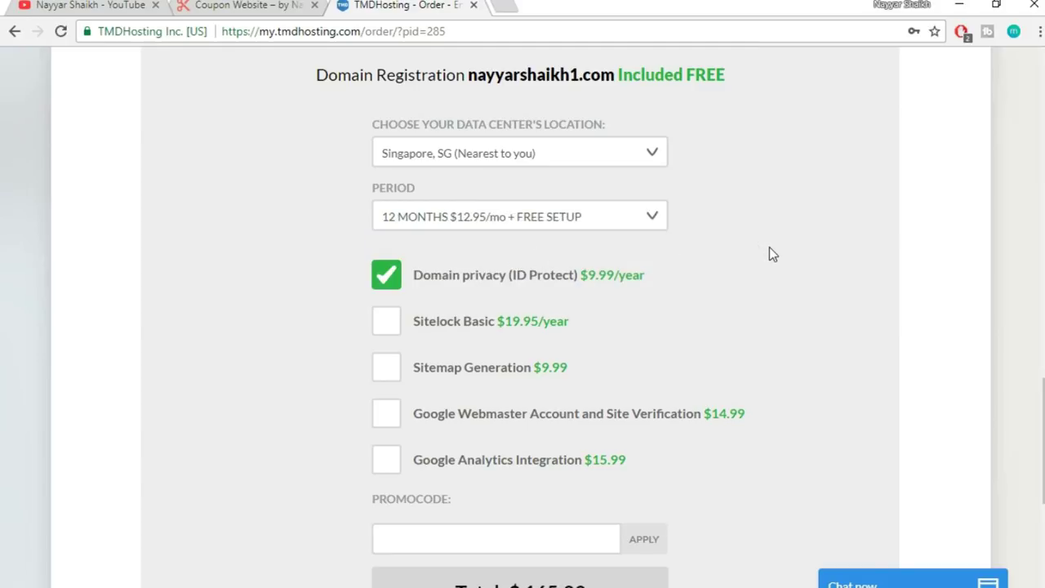
left_click(564, 224)
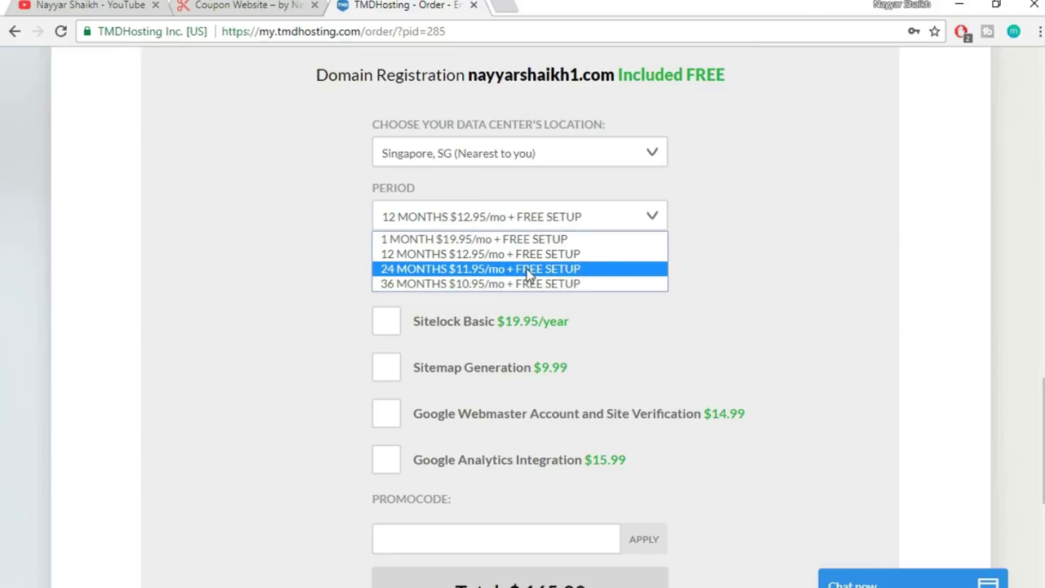
left_click(583, 251)
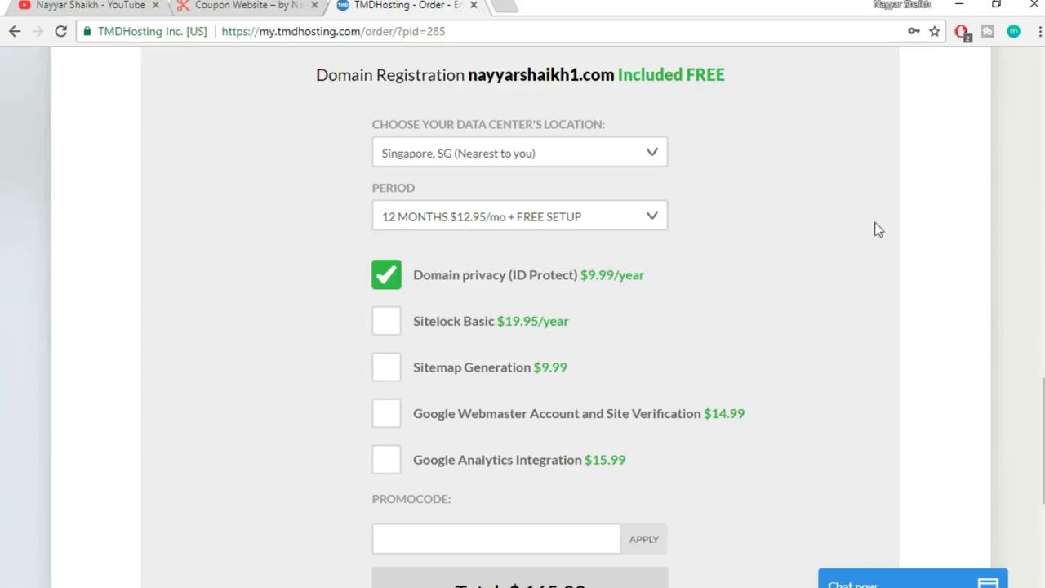
scroll(869, 259, "down", 1)
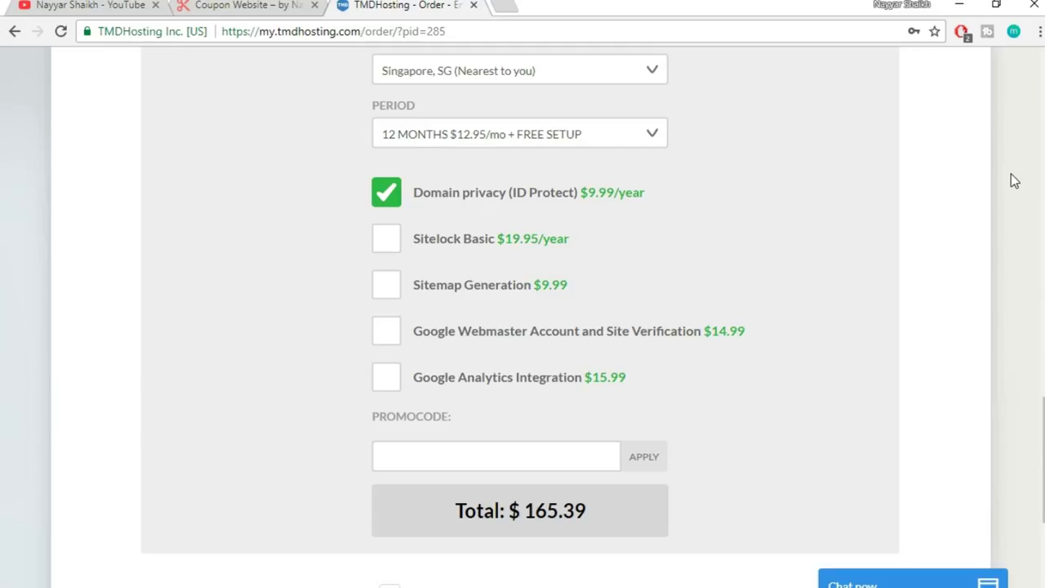
- Enter a promo code in the PROMOCODE field for 7% off, bringing the total to $154.51
left_click_drag(1041, 457, 1041, 204)
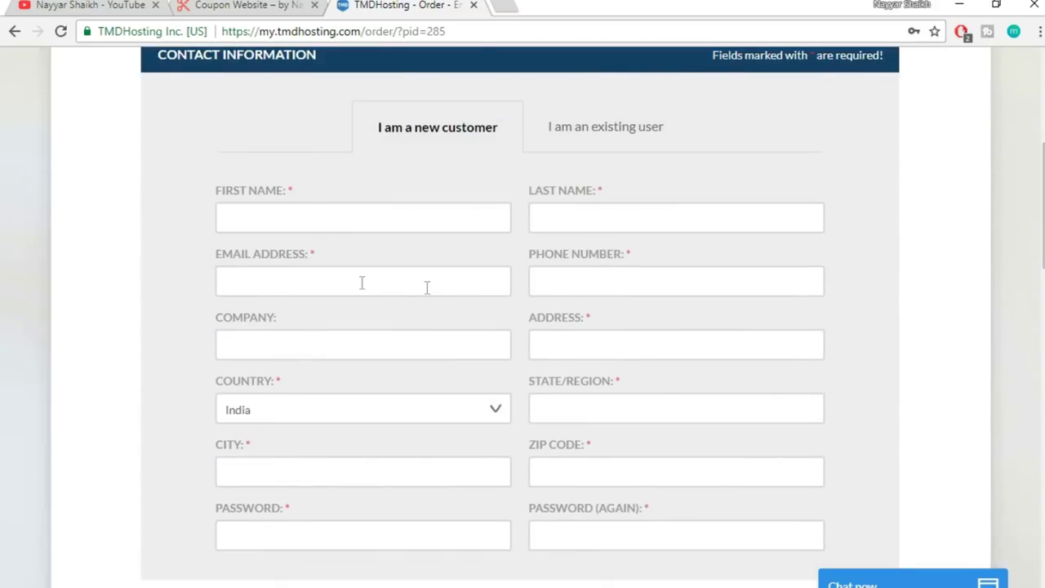
scroll(940, 340, "down", 1)
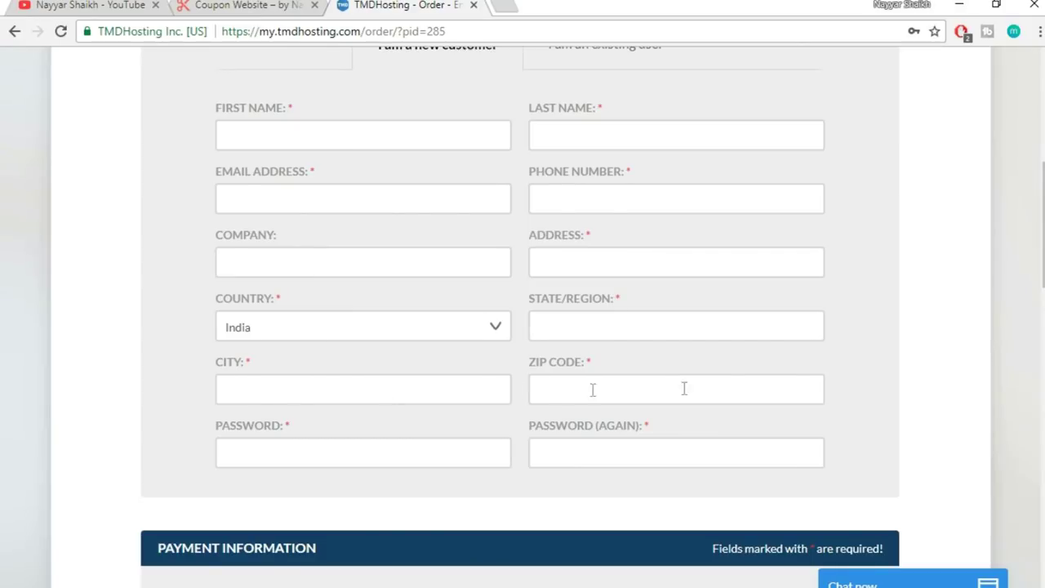
scroll(1043, 245, "down", 2)
scroll(1043, 245, "down", 8)
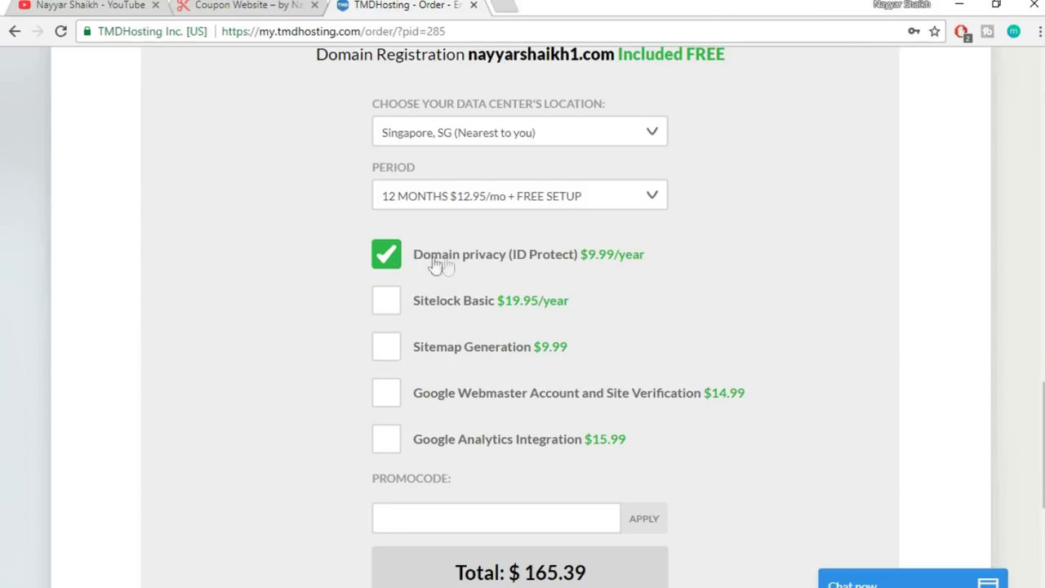
scroll(1013, 255, "down", 3)
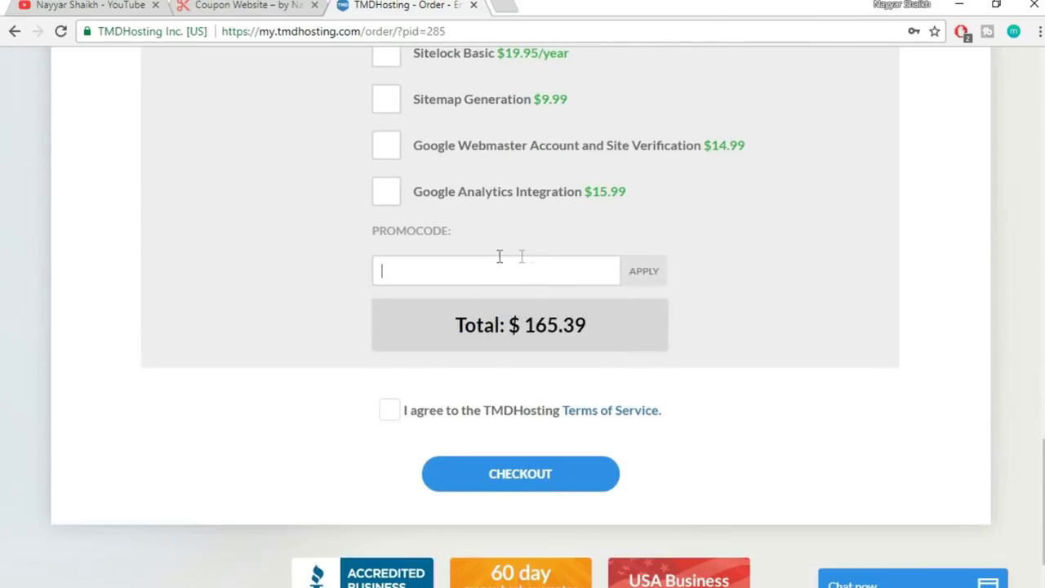
scroll(583, 258, "down", 1)
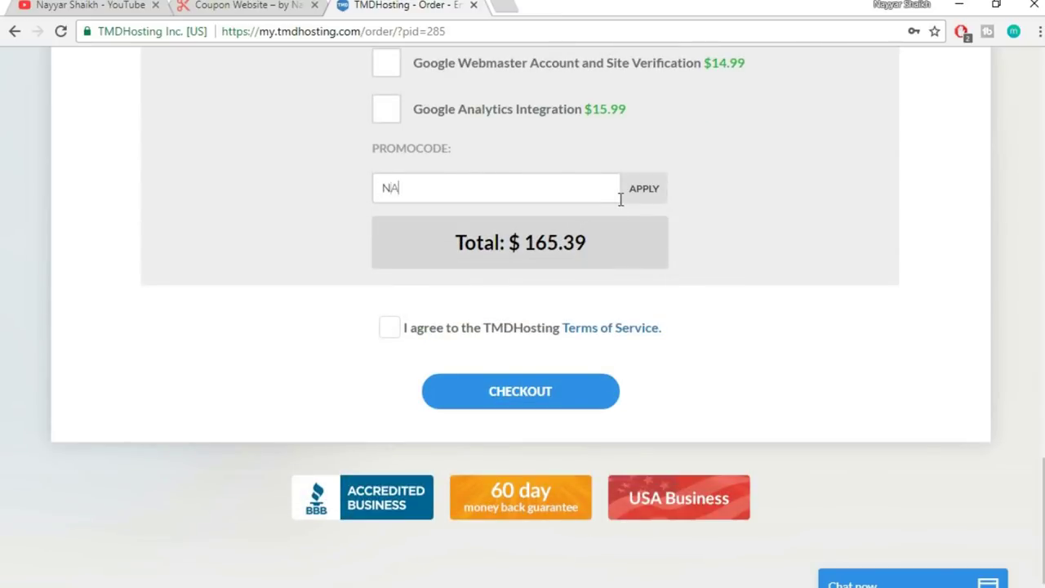
type("AYYAR7")
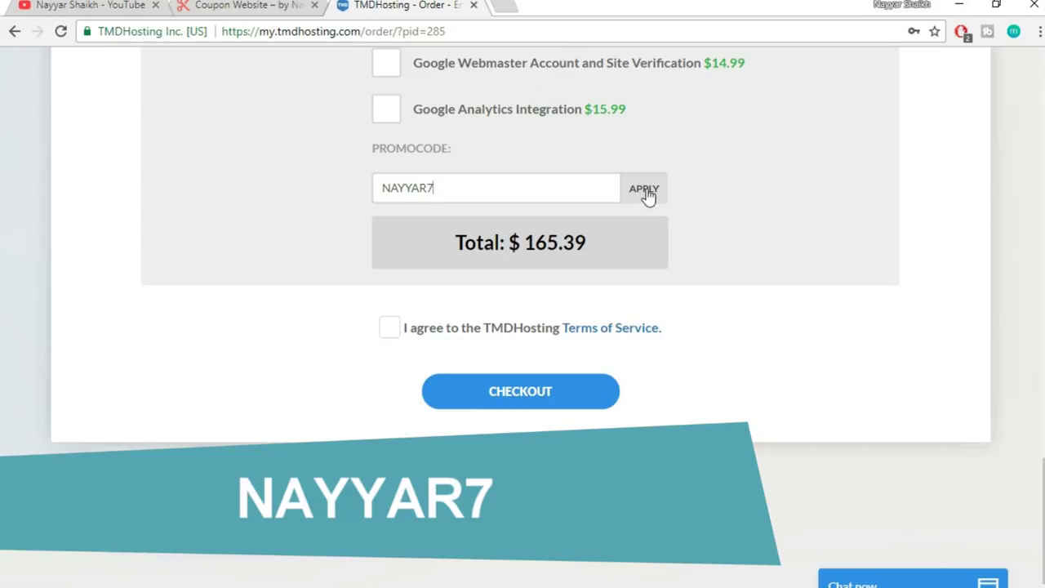
left_click(645, 191)
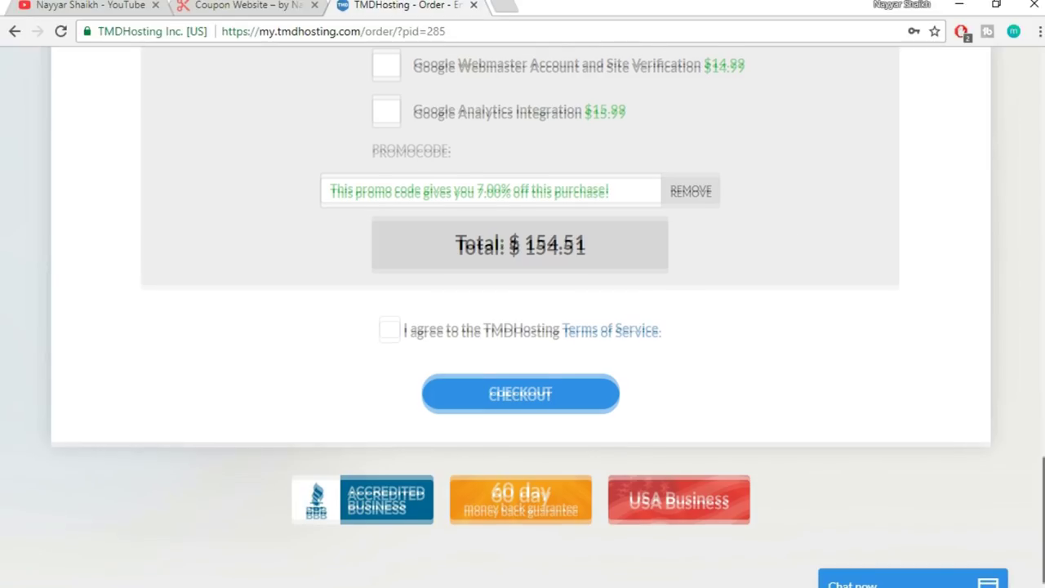
- Open the welcome e-mail's cPanel link in a new tab
scroll(523, 319, "up", 15)
scroll(1011, 491, "down", 15)
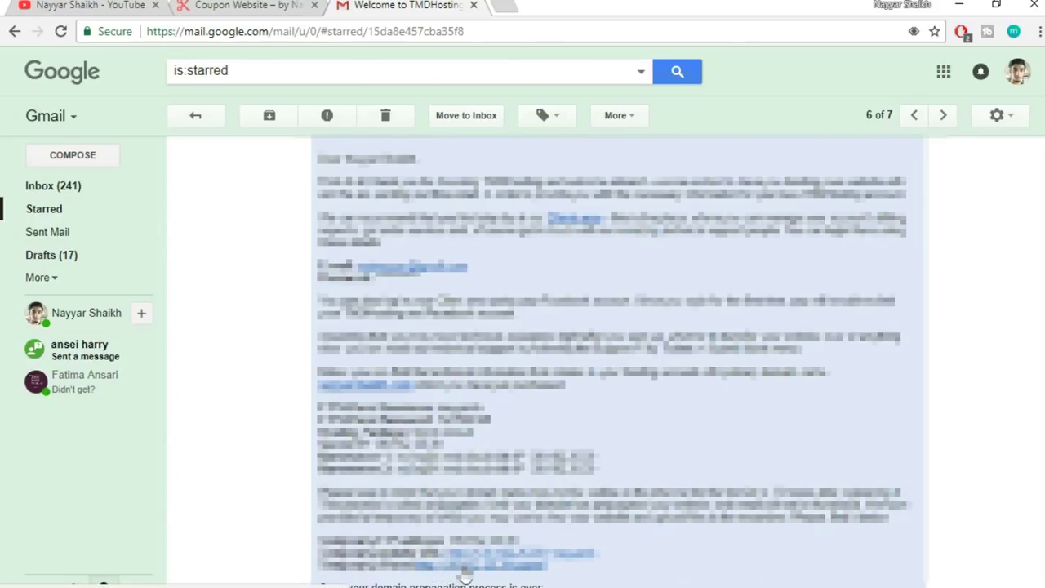
right_click(464, 576)
left_click(559, 410)
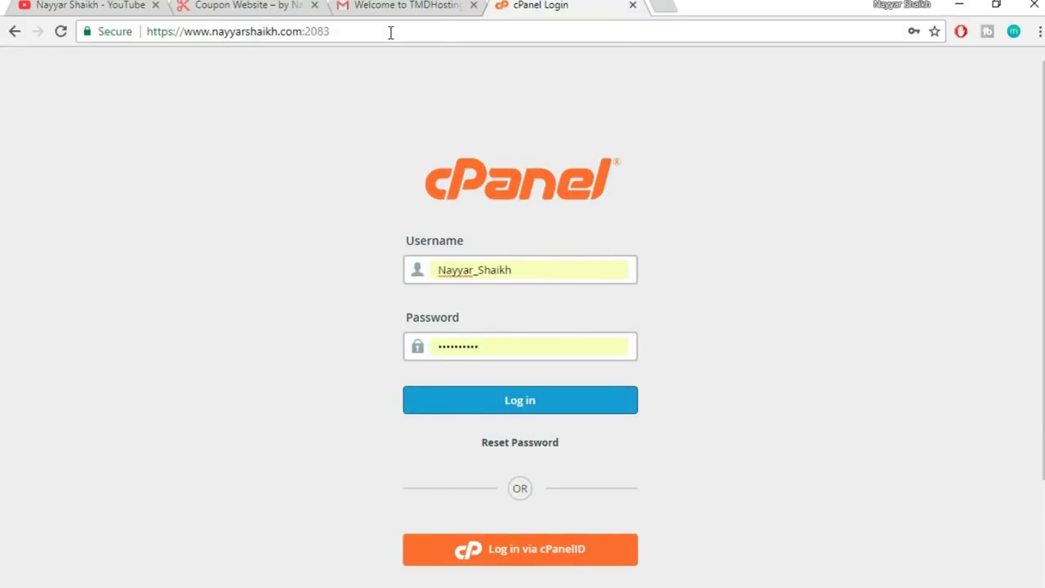
- Load the site's /cpanel address and log in with the saved credentials
left_click(392, 33)
type("nayyarshaikh.com")
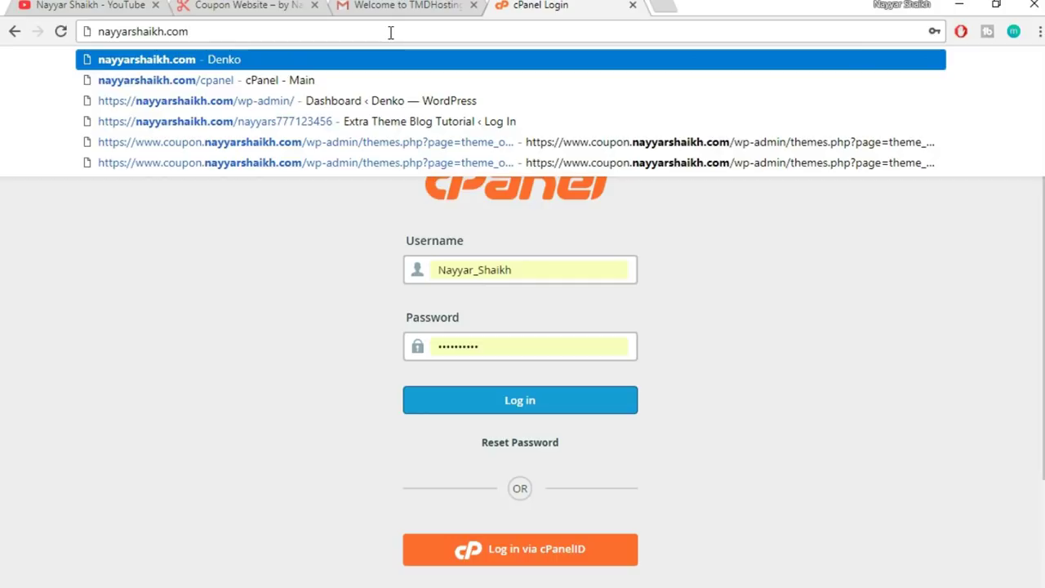
type("/c")
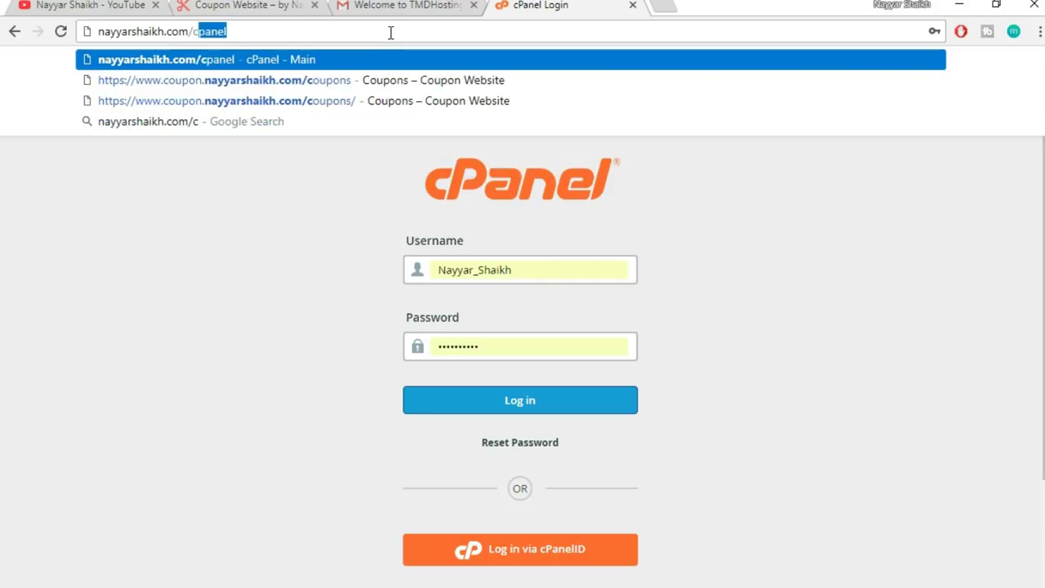
type("panel")
key("Return")
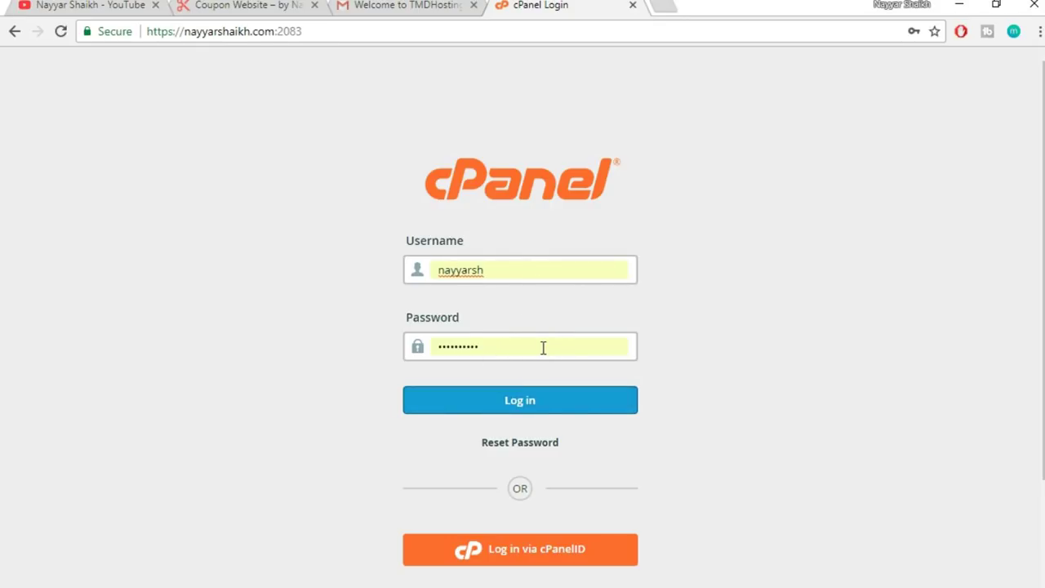
left_click(573, 409)
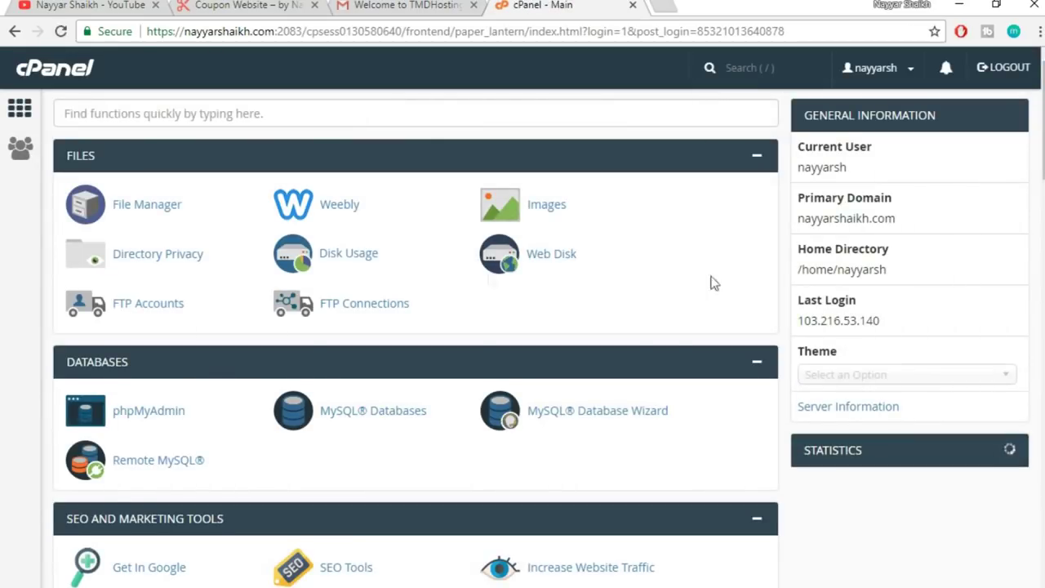
- Scroll down to Softaculous Apps Installer and open its WordPress installer
scroll(303, 540, "down", 5)
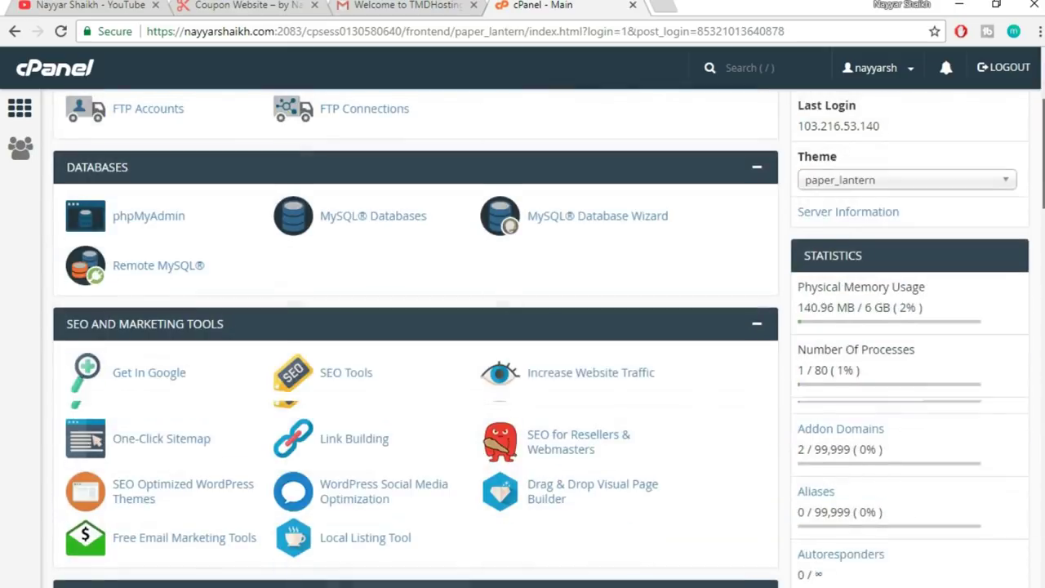
scroll(416, 338, "down", 2)
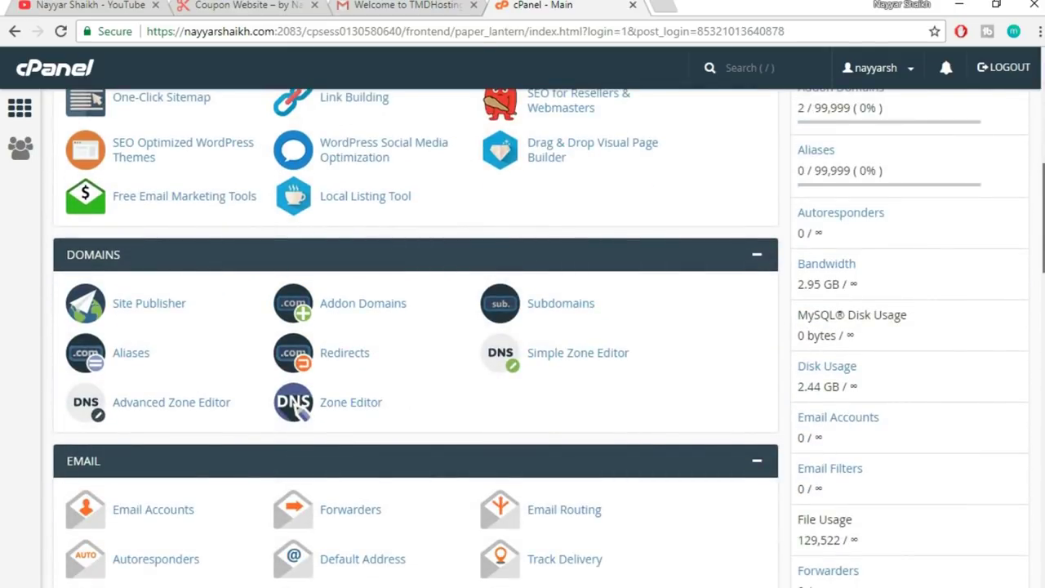
scroll(300, 409, "down", 3)
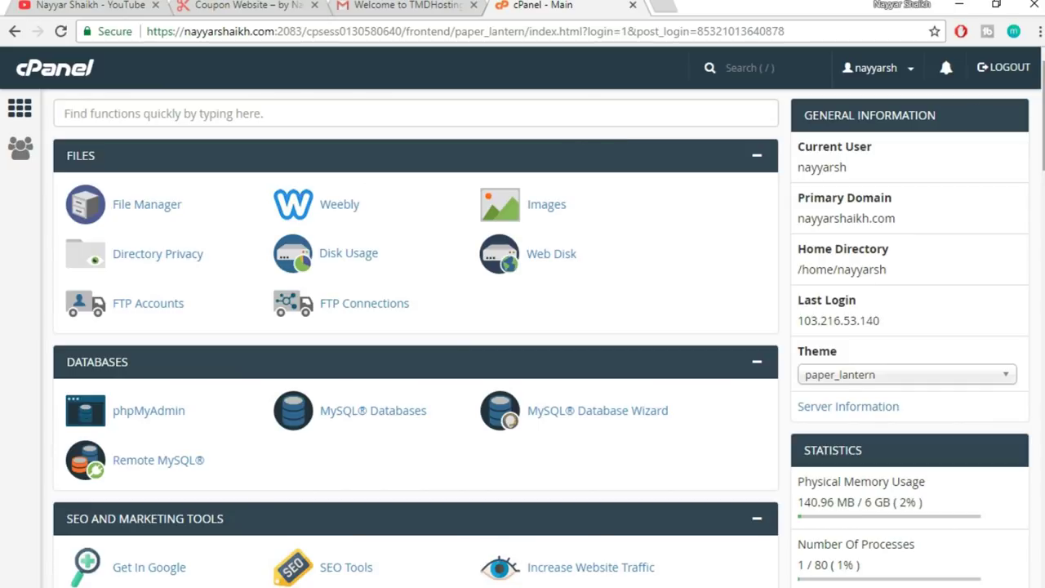
scroll(303, 192, "down", 3)
scroll(298, 211, "down", 9)
scroll(298, 210, "down", 3)
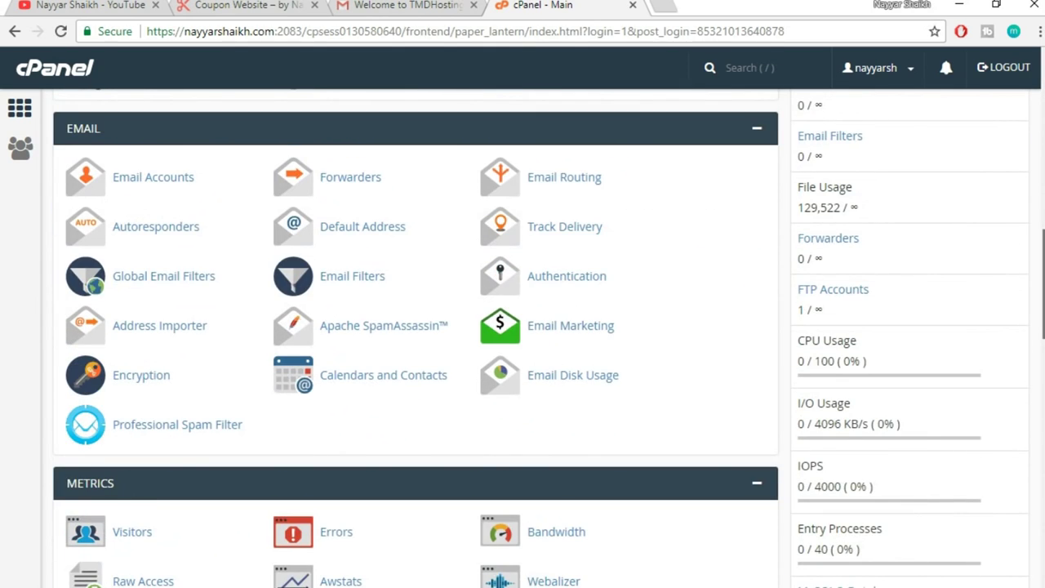
scroll(416, 338, "down", 15)
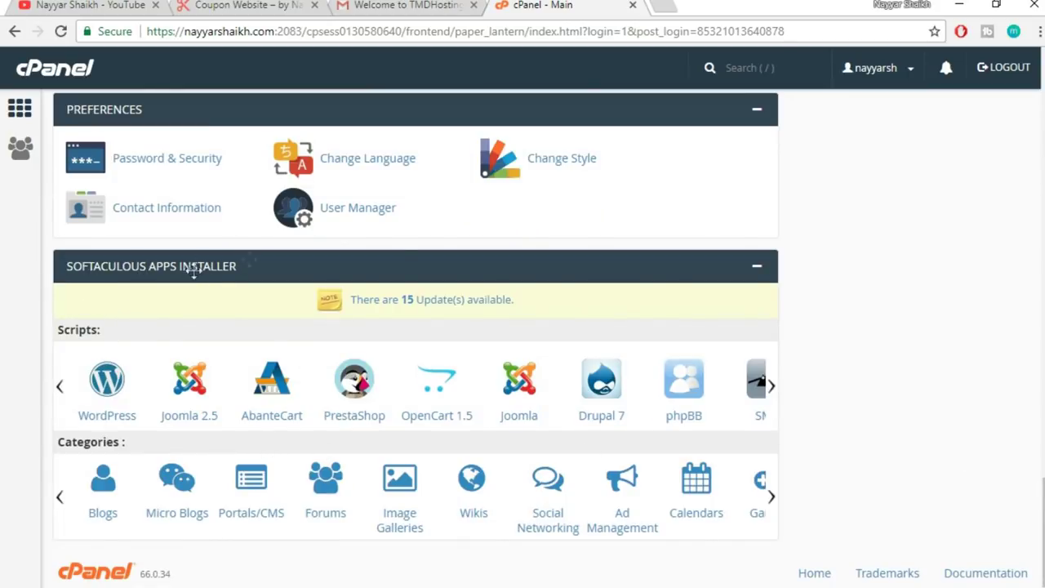
left_click(98, 389)
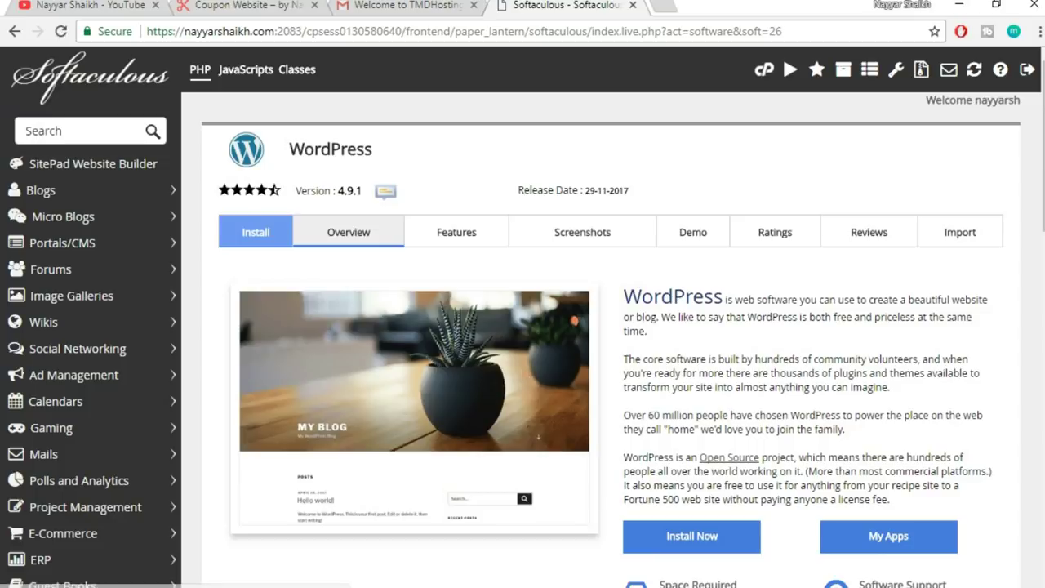
scroll(849, 439, "down", 1)
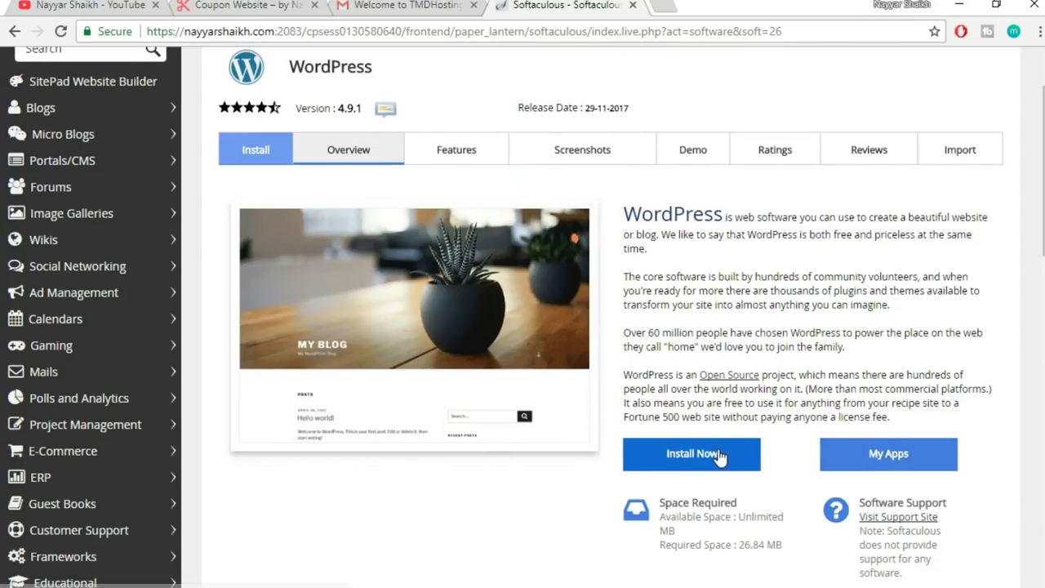
left_click(734, 451)
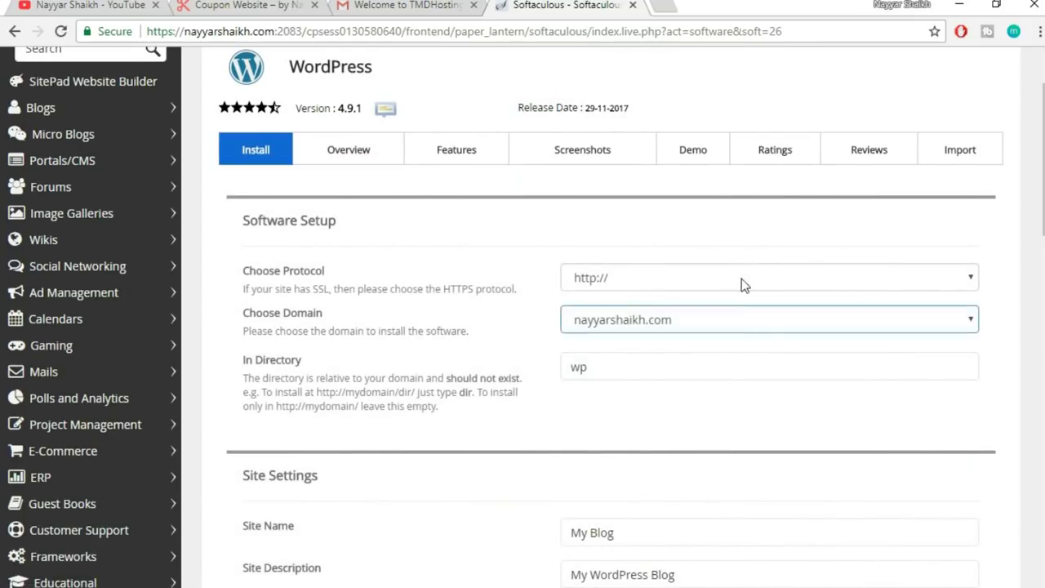
key("Down")
key("Down")
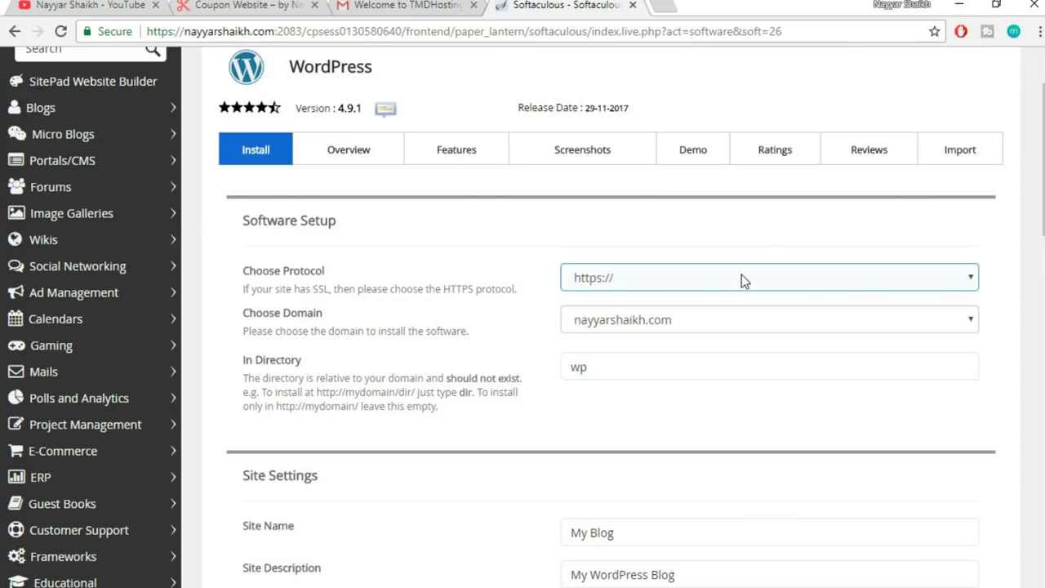
left_click(713, 278)
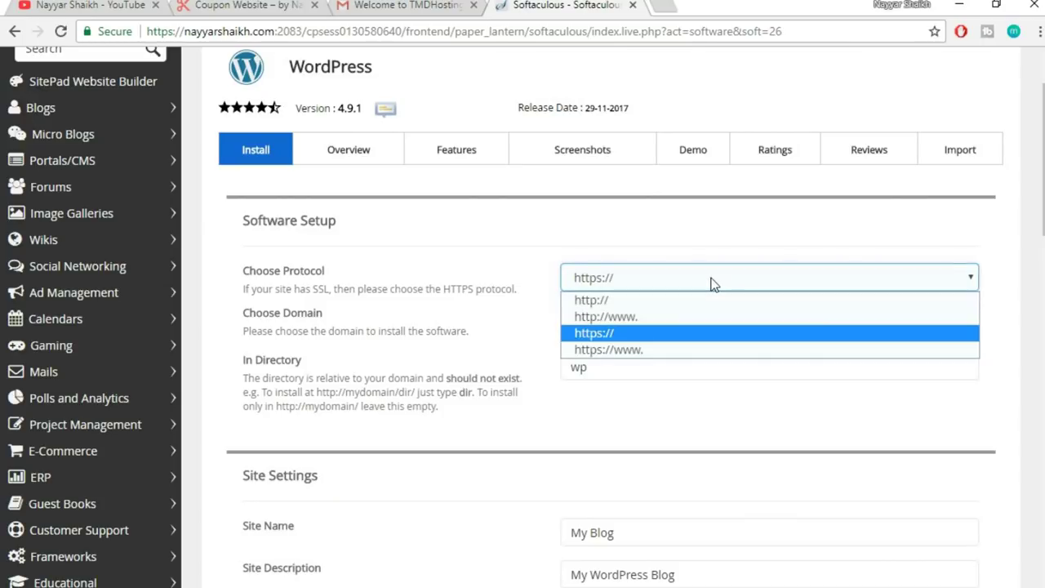
left_click(622, 353)
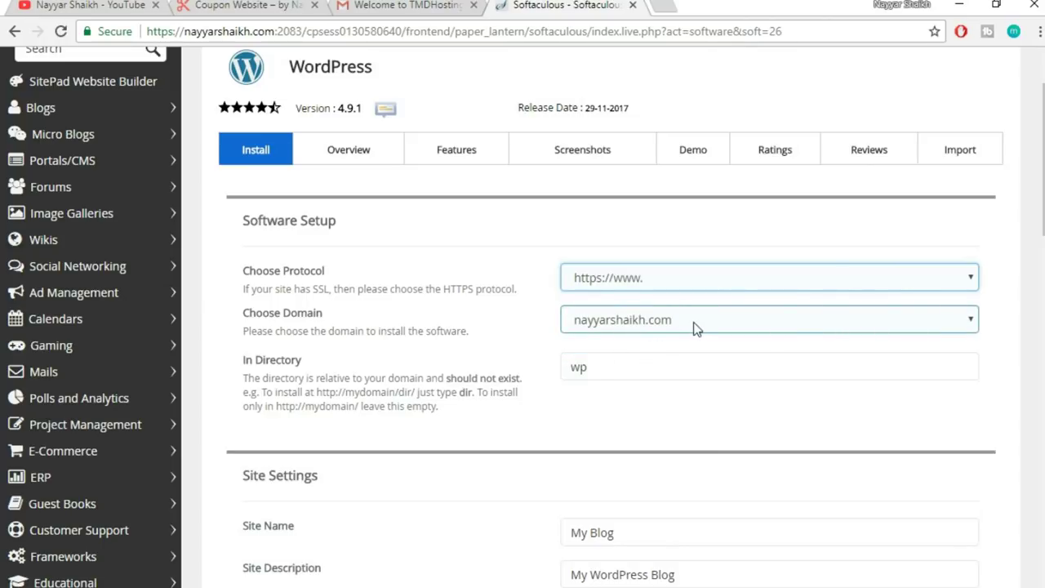
- Install on the demo subdomain and clear the default wp directory
left_click(675, 320)
left_click(675, 320)
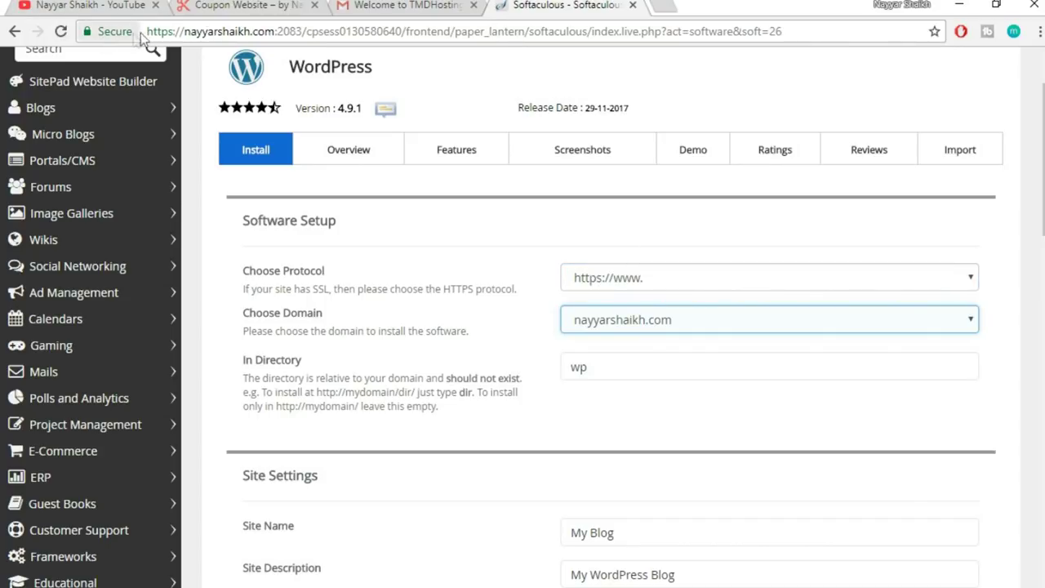
left_click(635, 329)
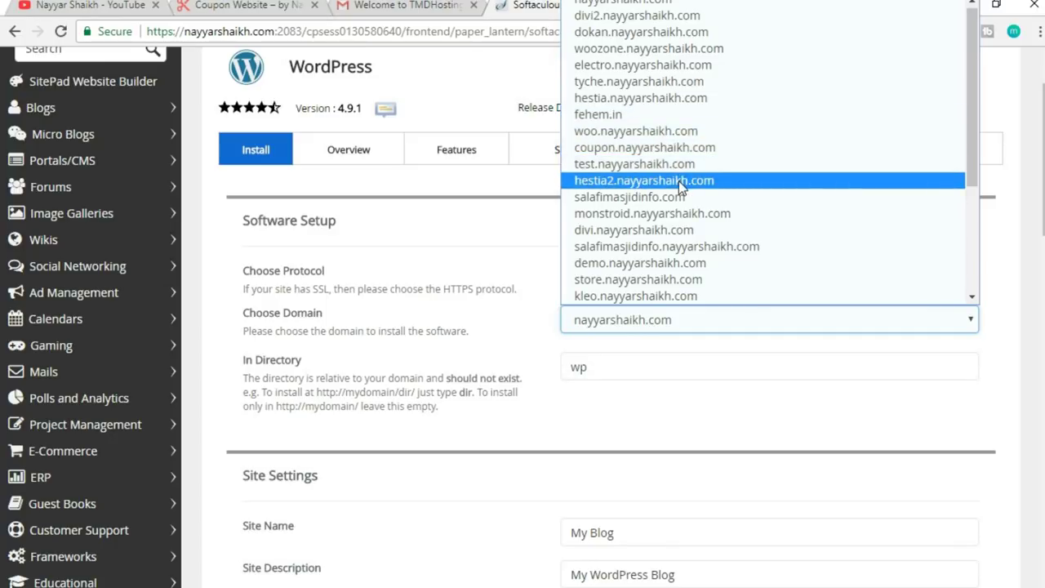
left_click(658, 266)
left_click_drag(651, 363, 555, 384)
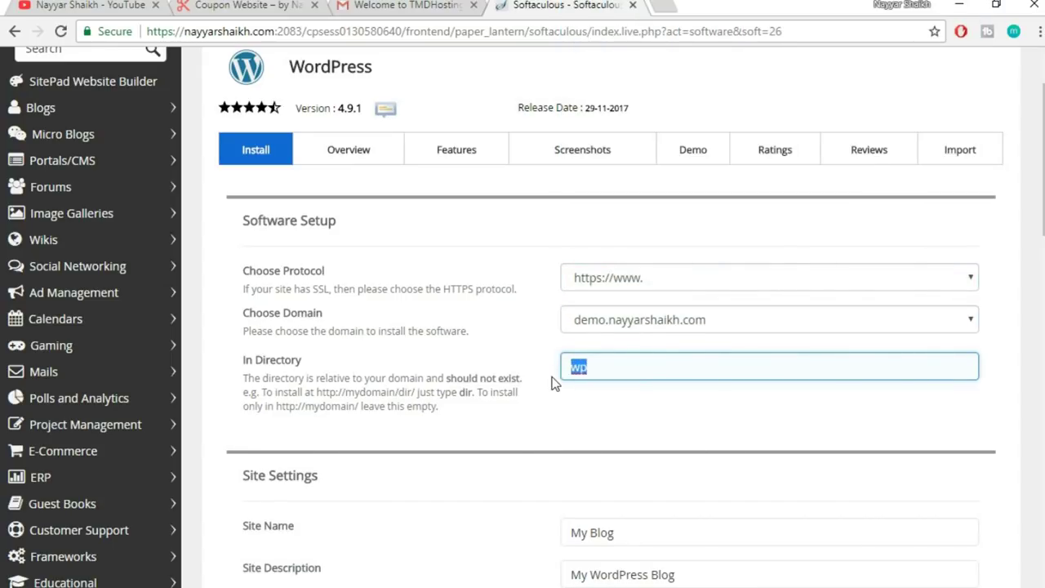
left_click(645, 437)
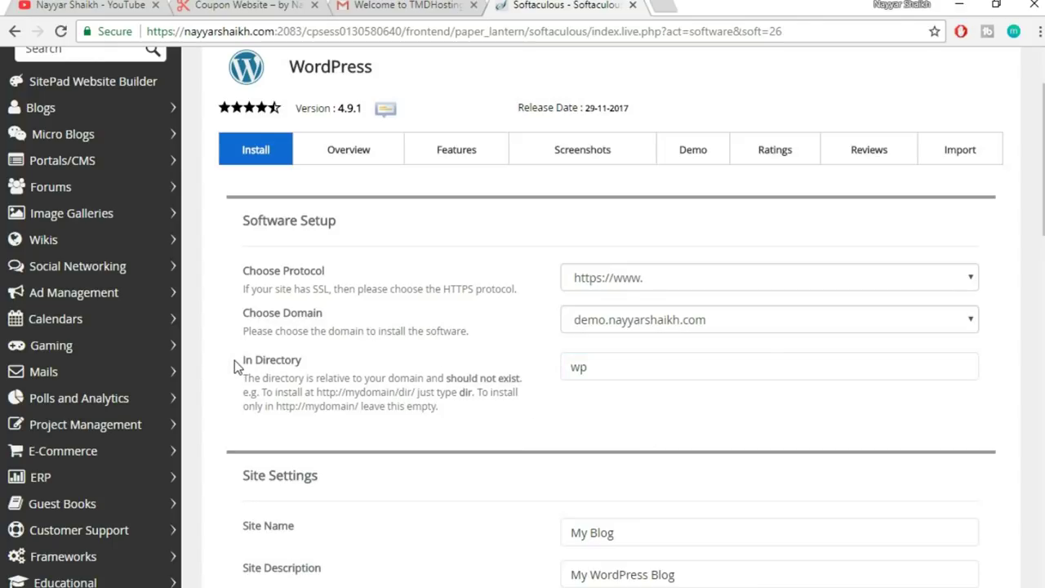
left_click(633, 369)
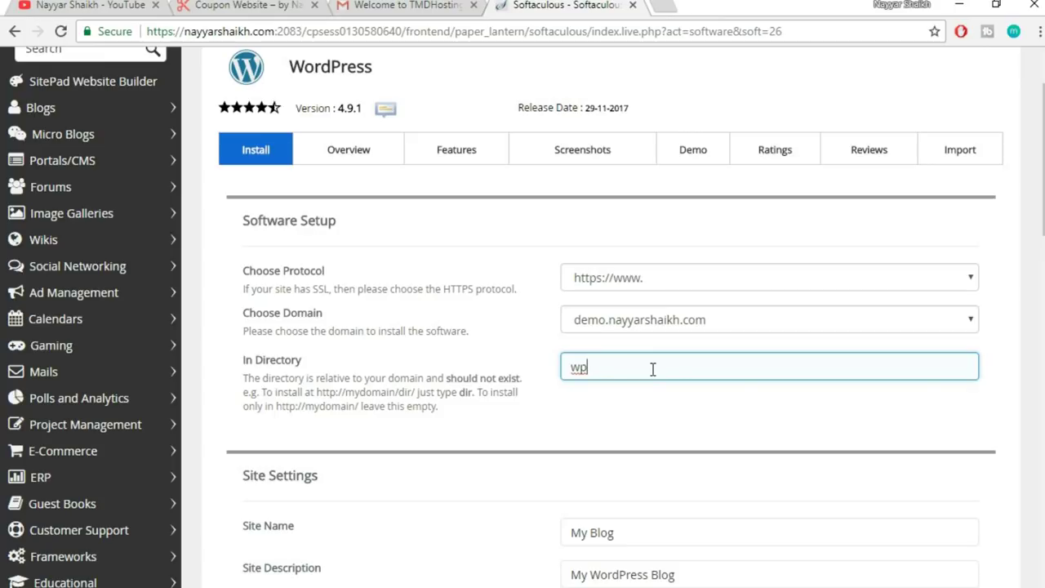
left_click(669, 419)
left_click(680, 370)
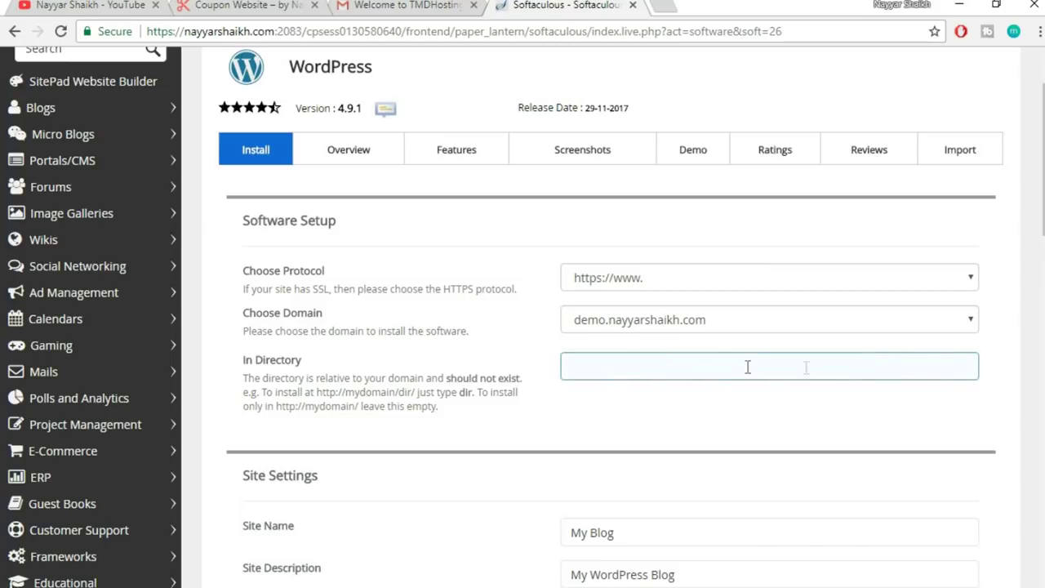
scroll(852, 445, "down", 4)
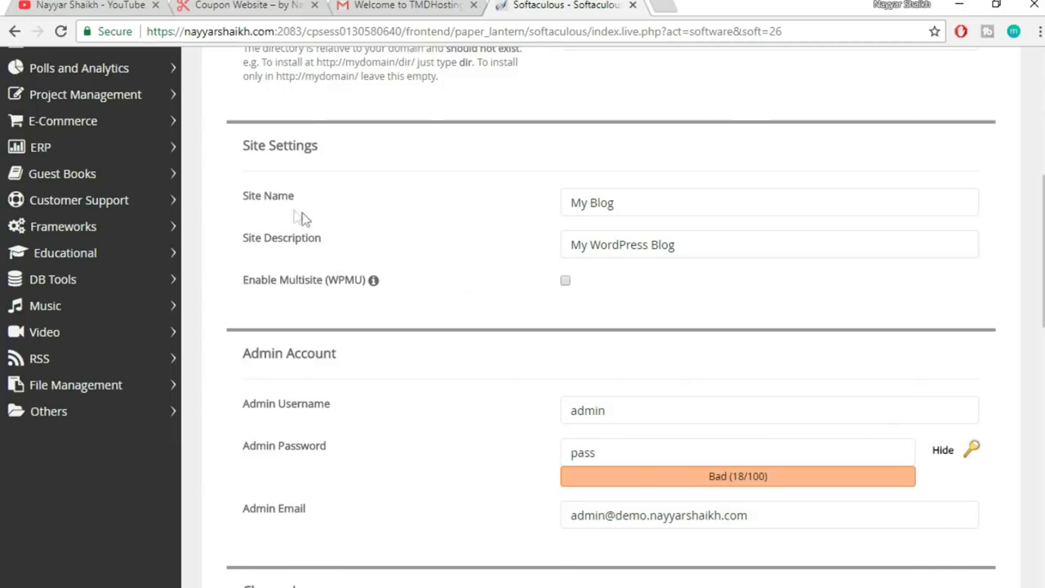
- Replace the My Blog site name and select the default site description
left_click(564, 211)
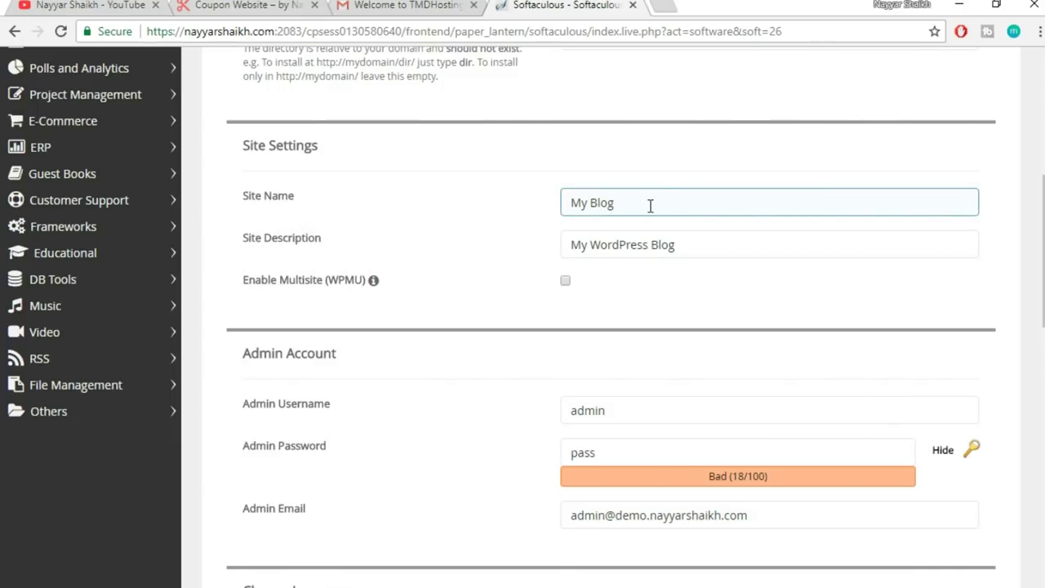
left_click(454, 250)
left_click(524, 254)
left_click(628, 213)
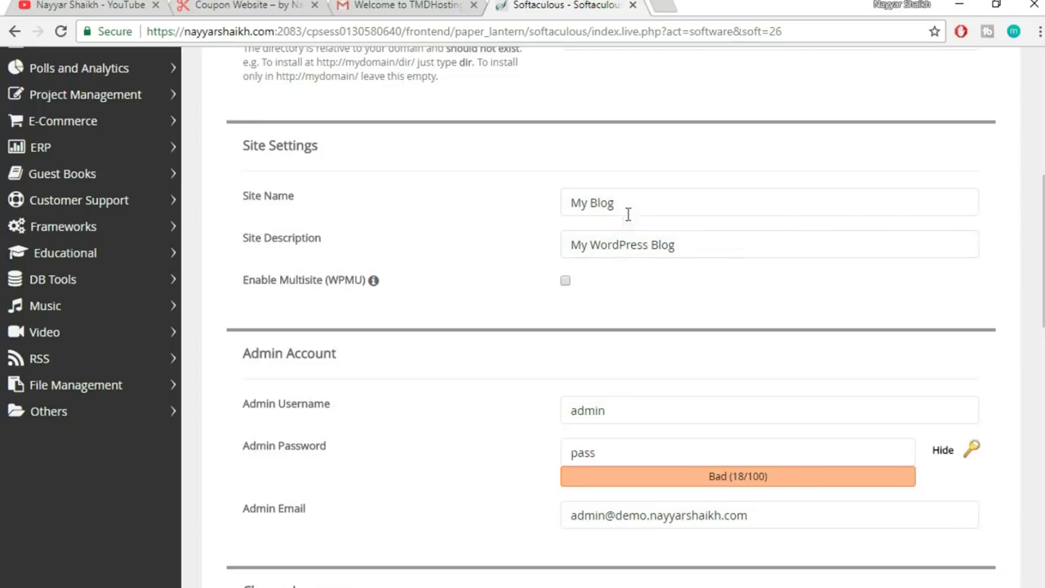
left_click_drag(628, 212, 549, 210)
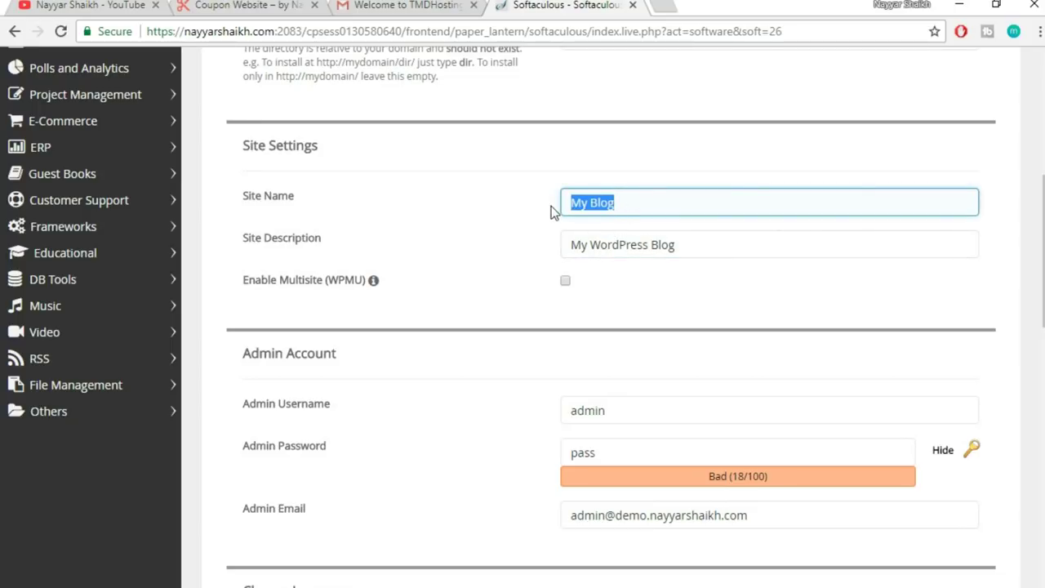
type("Bl")
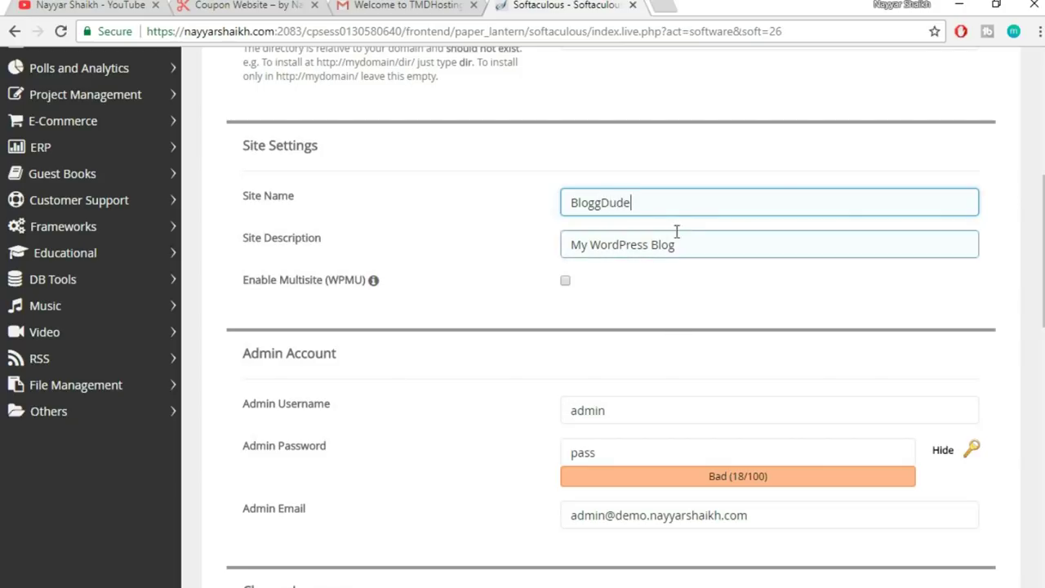
left_click_drag(706, 240, 485, 248)
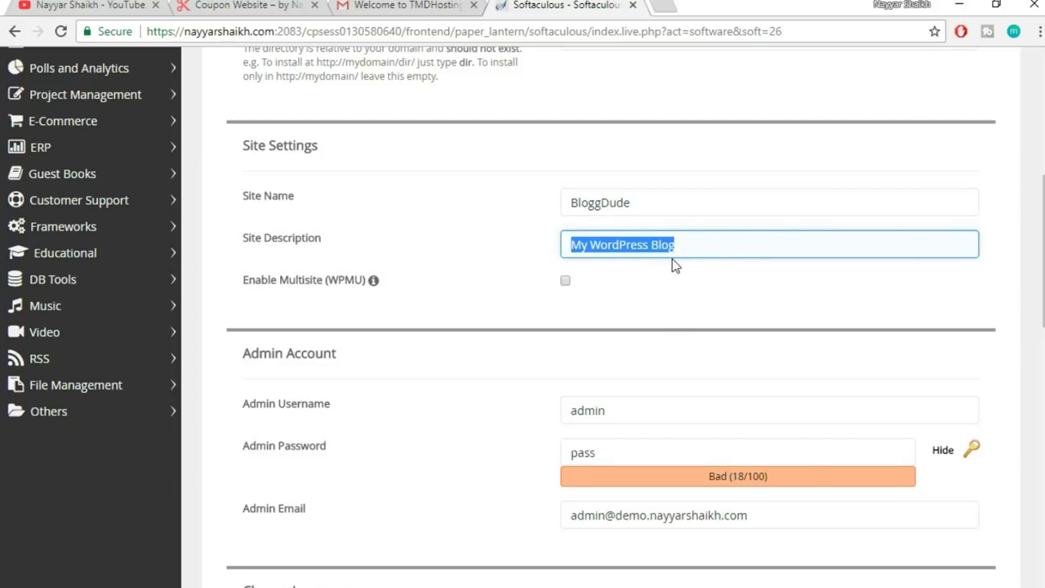
- Replace the default admin username with a custom one
scroll(689, 311, "down", 2)
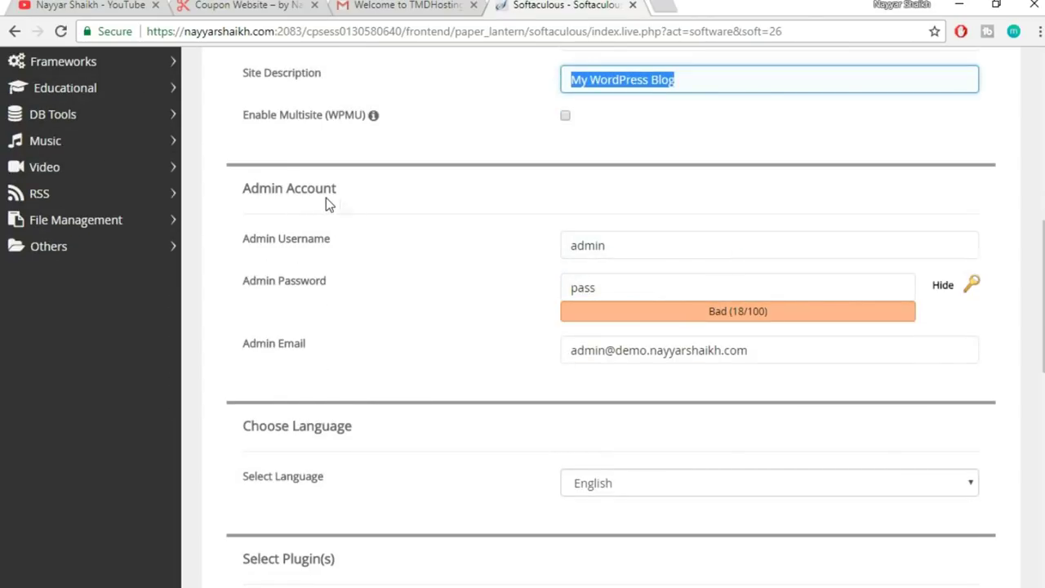
double_click(627, 245)
double_click(648, 278)
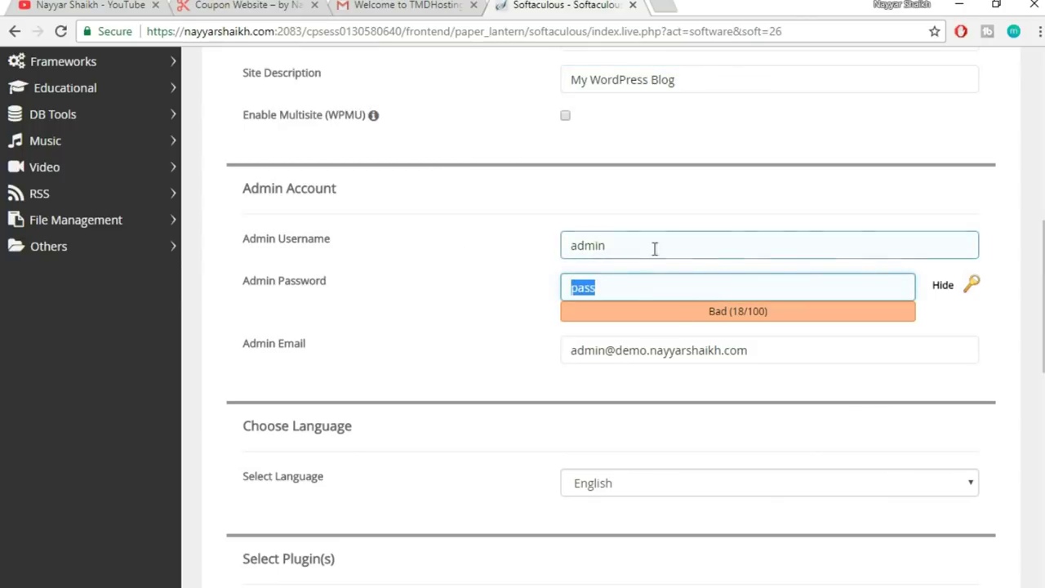
left_click_drag(631, 241, 556, 248)
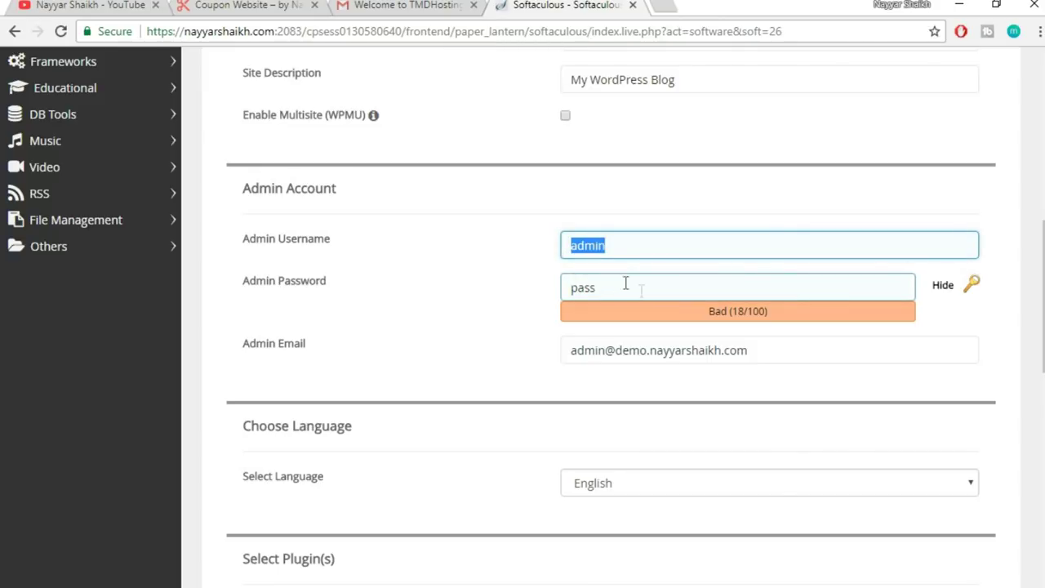
left_click(516, 289)
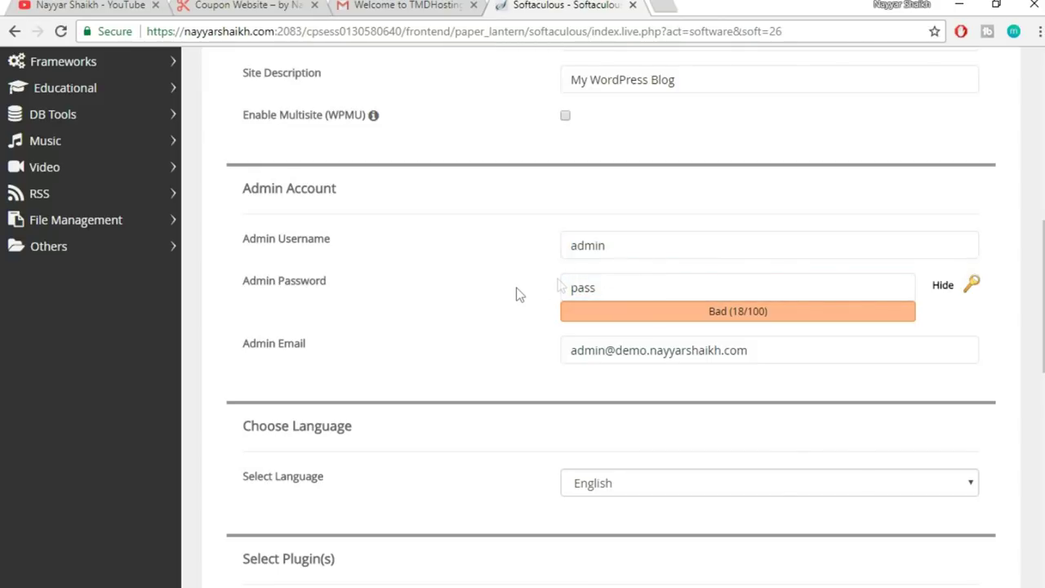
double_click(629, 248)
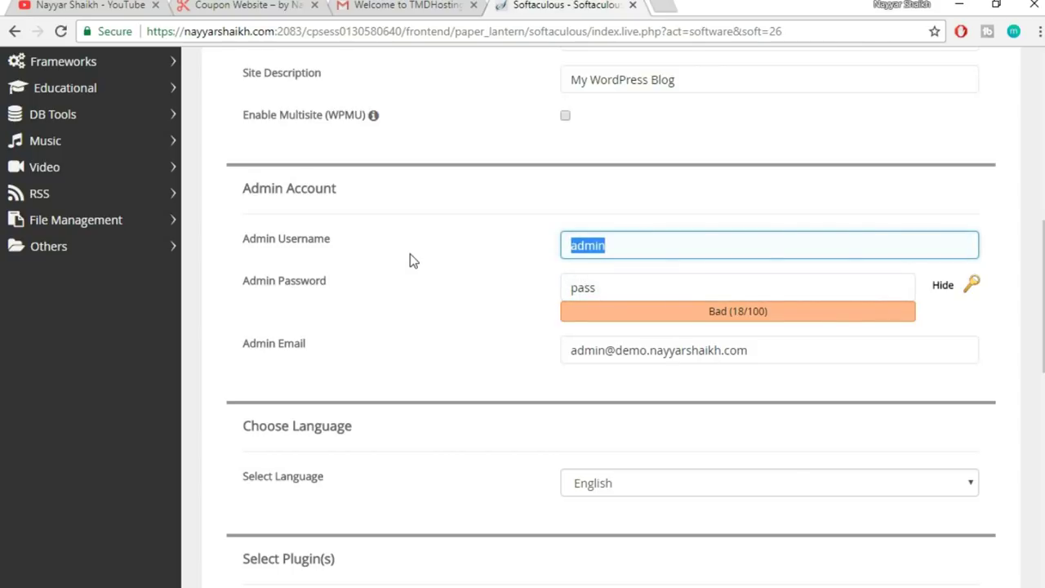
type("Nay")
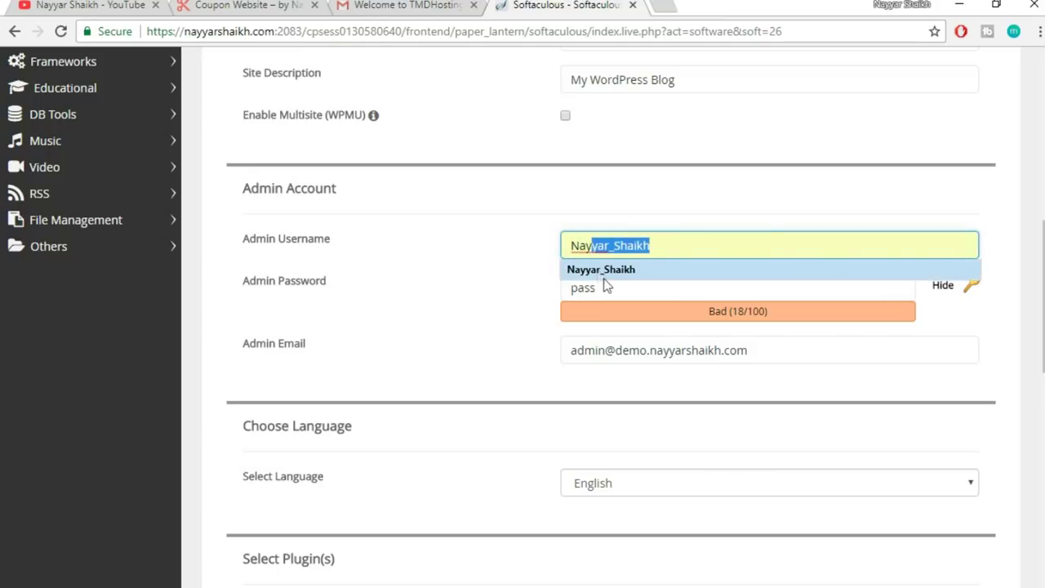
left_click(608, 275)
- Set a new, masked admin password
left_click_drag(615, 288, 512, 293)
left_click(934, 286)
left_click(940, 289)
left_click_drag(646, 287, 526, 294)
key("ctrl+v")
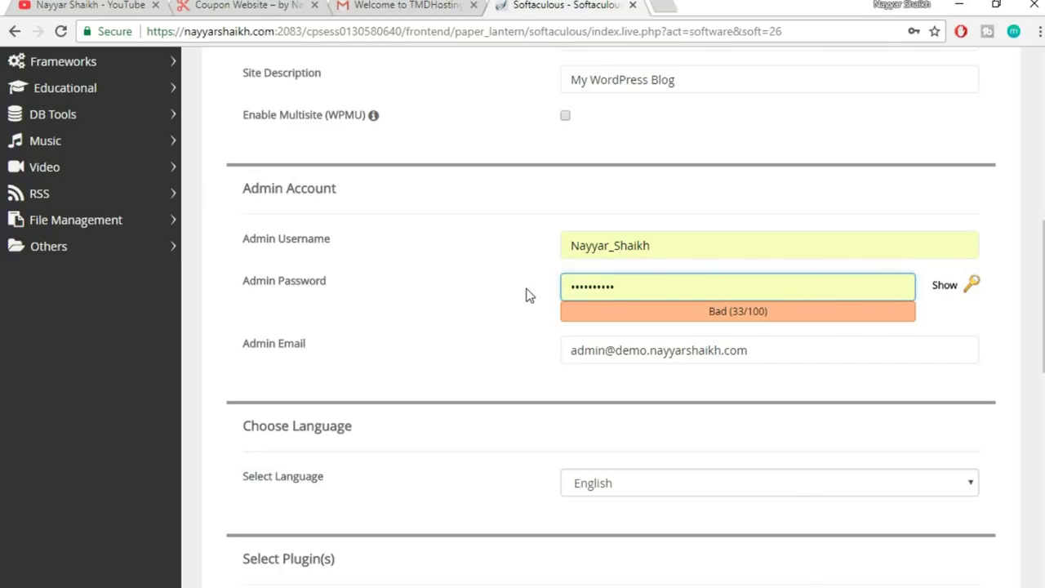
type("12")
key("ctrl+a")
type("pass")
- Replace the admin e-mail with the owner's own address
left_click_drag(766, 349, 546, 343)
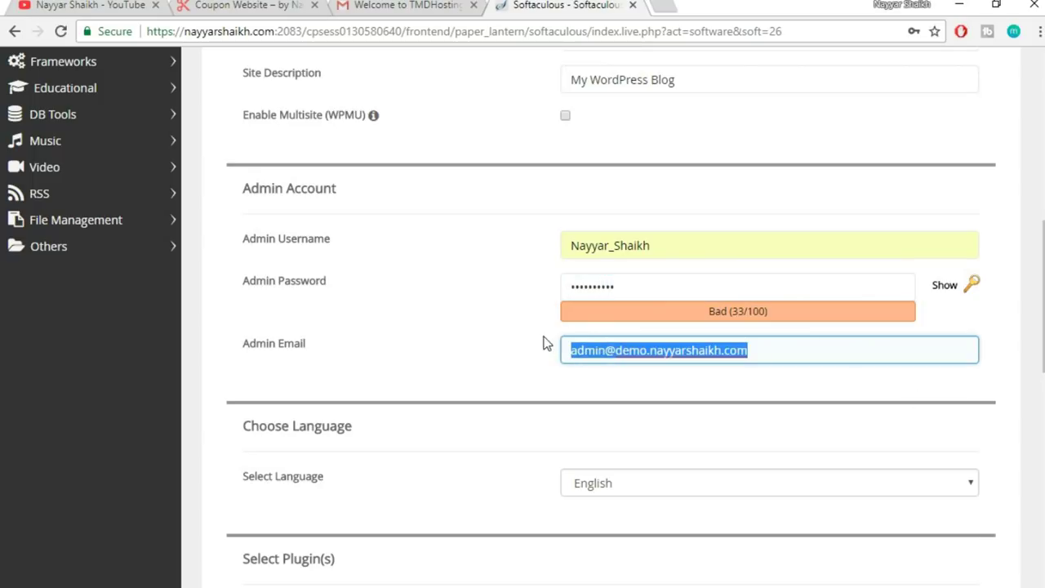
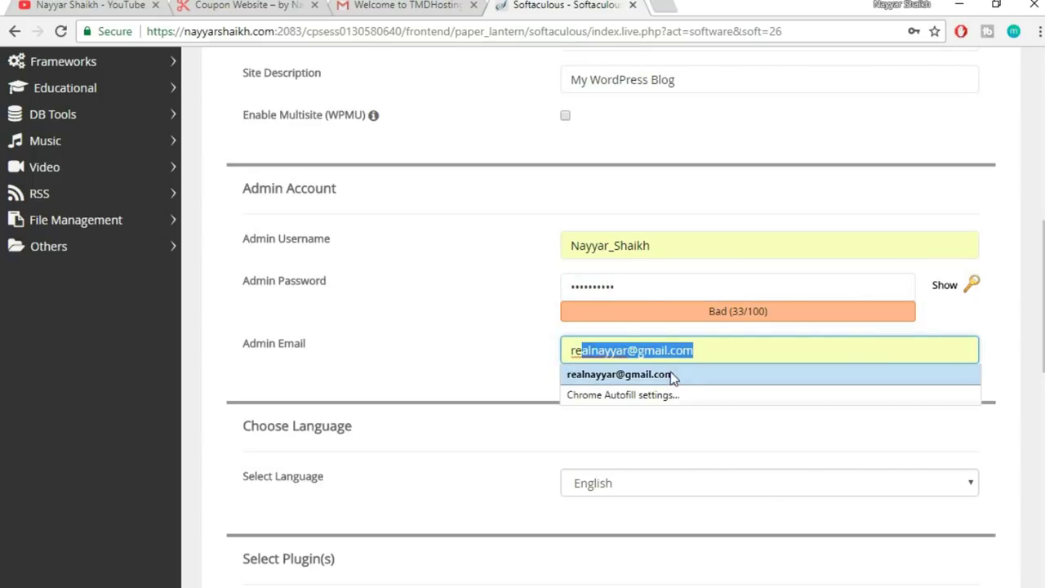
left_click(671, 374)
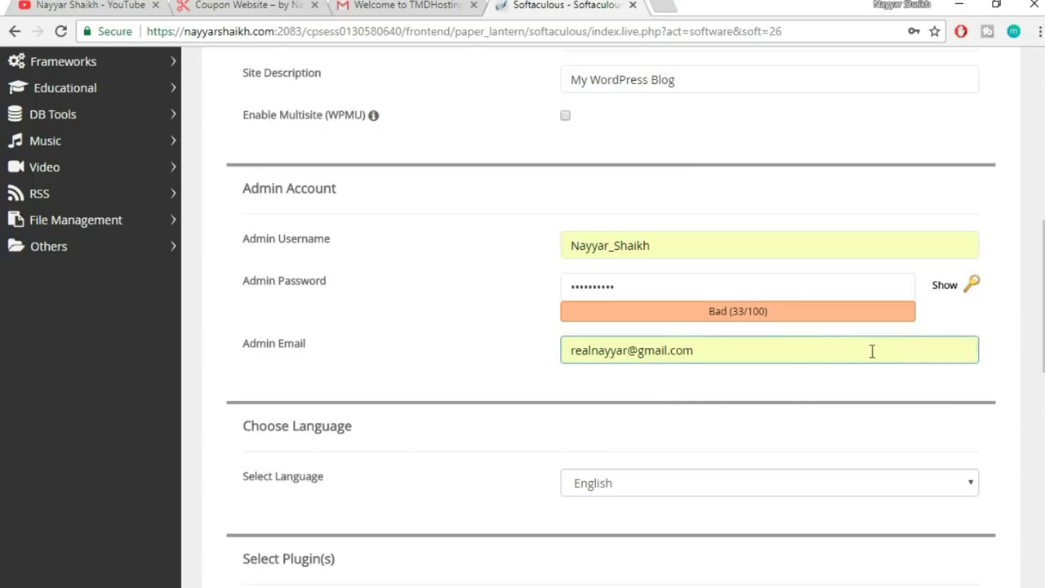
scroll(523, 326, "down", 1)
scroll(611, 327, "down", 9)
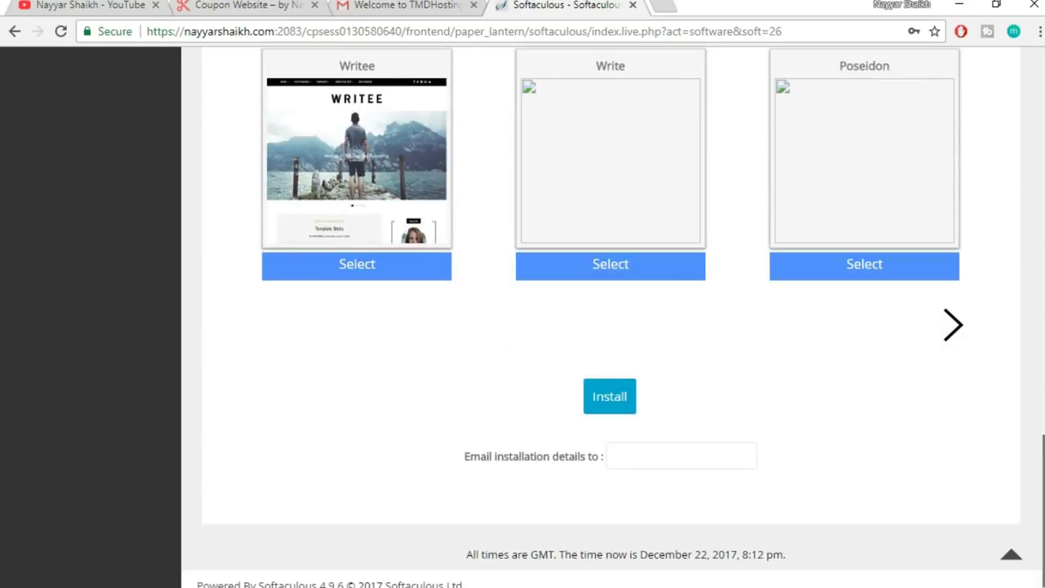
- Run the WordPress install and open the Administrative URL once it succeeds
left_click(618, 404)
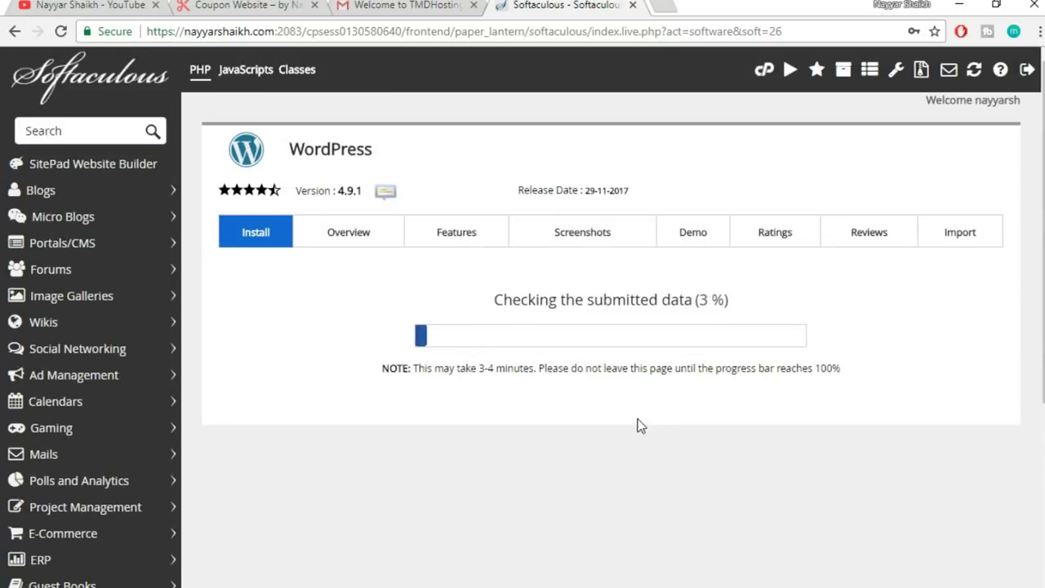
scroll(931, 355, "down", 1)
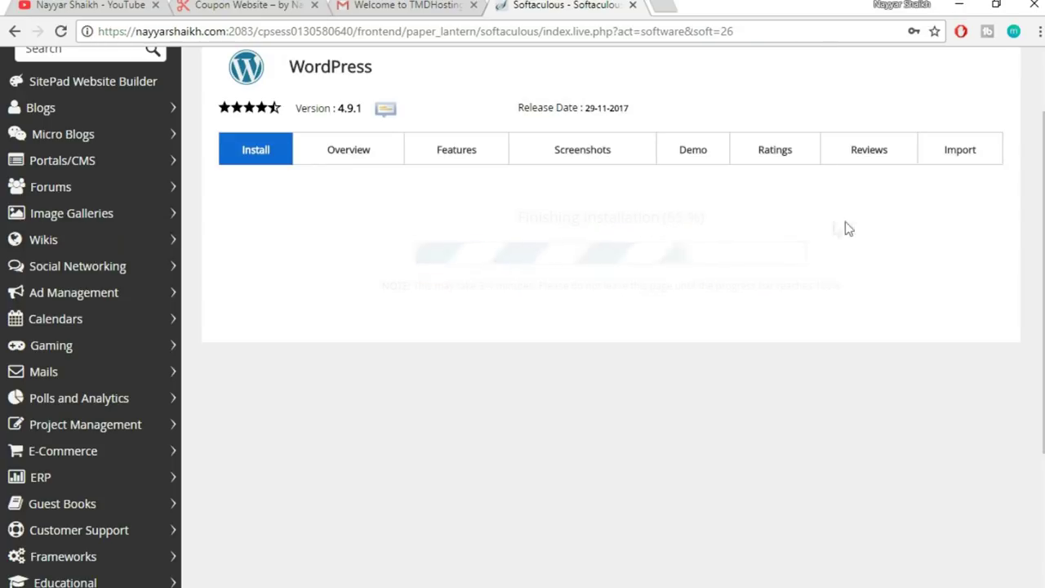
scroll(939, 343, "down", 2)
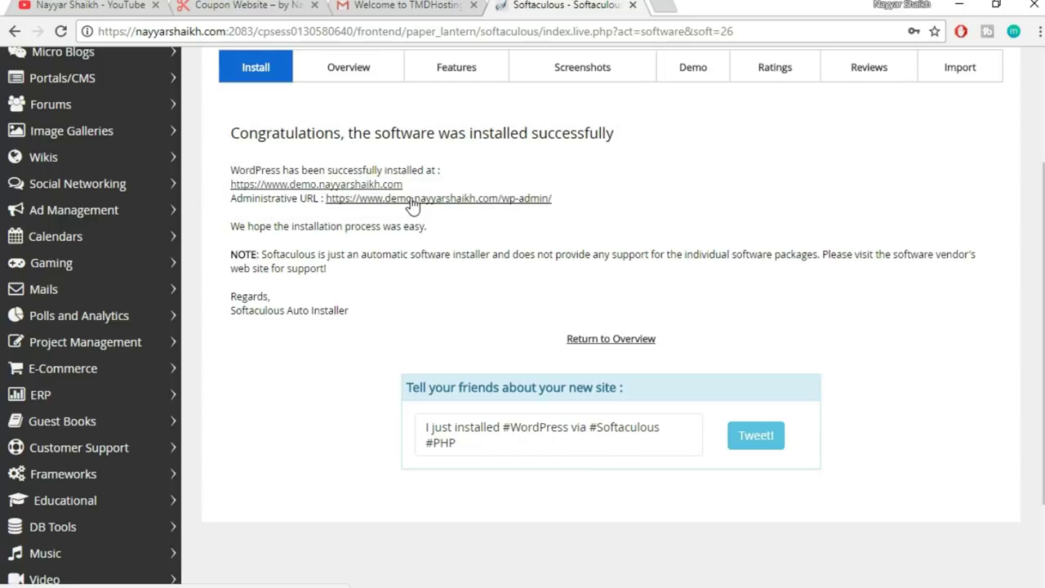
left_click(460, 202)
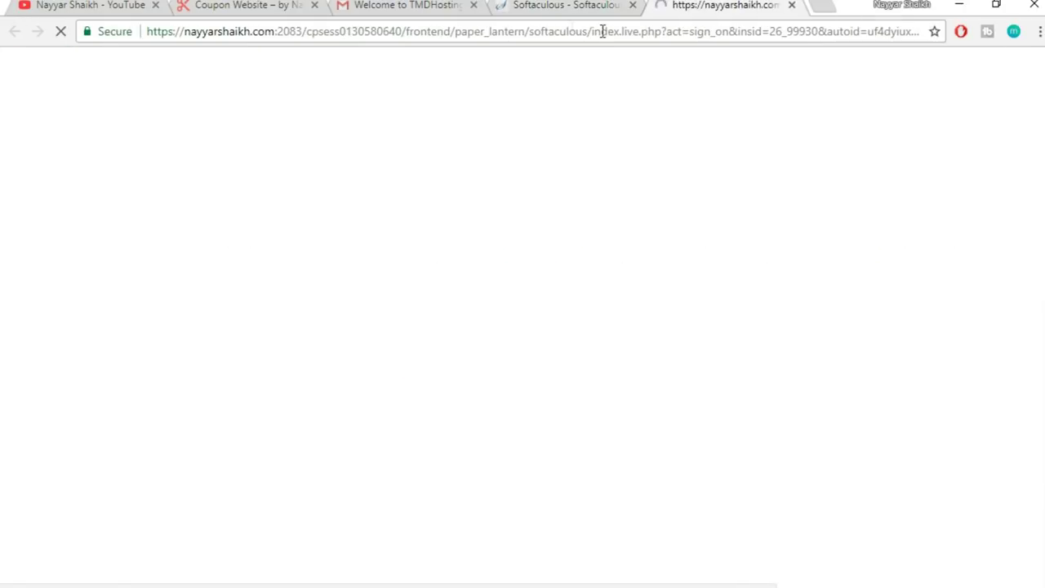
- Close the TMDHosting and Softaculous tabs and dismiss the WP Super Cache warning on the dashboard
left_click(474, 5)
left_click(473, 4)
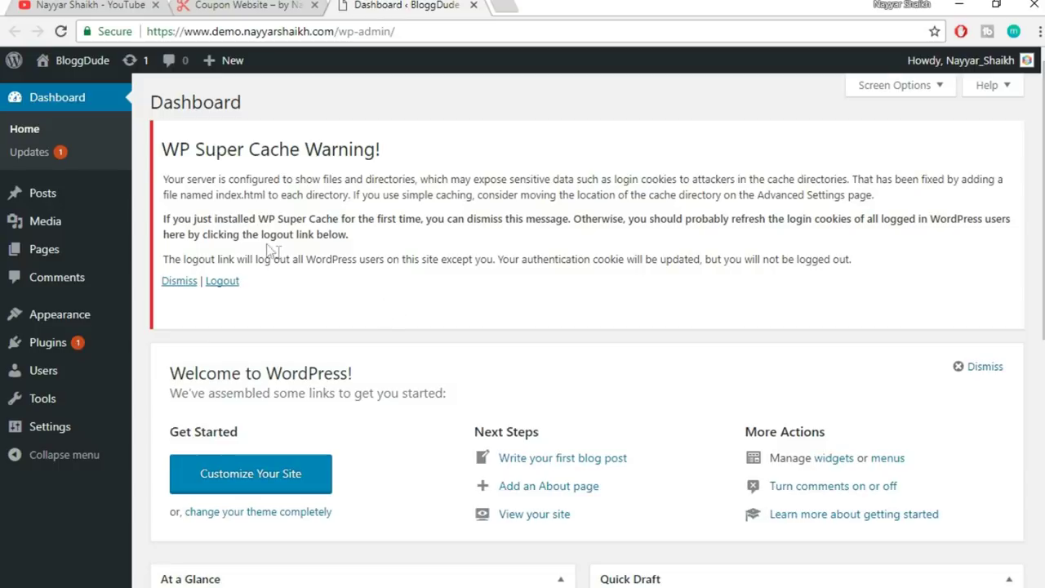
left_click_drag(163, 152, 247, 151)
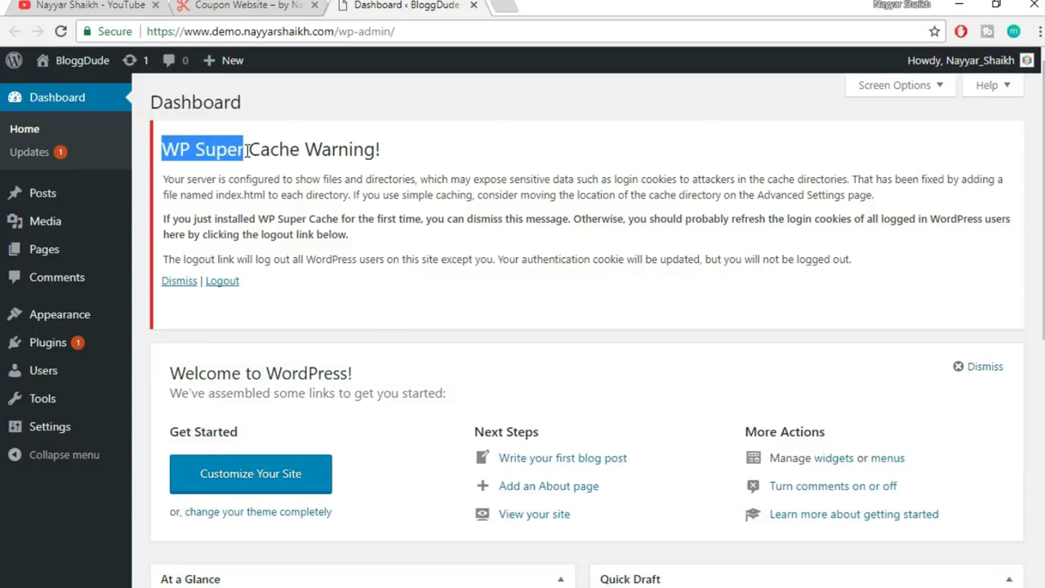
left_click(399, 179)
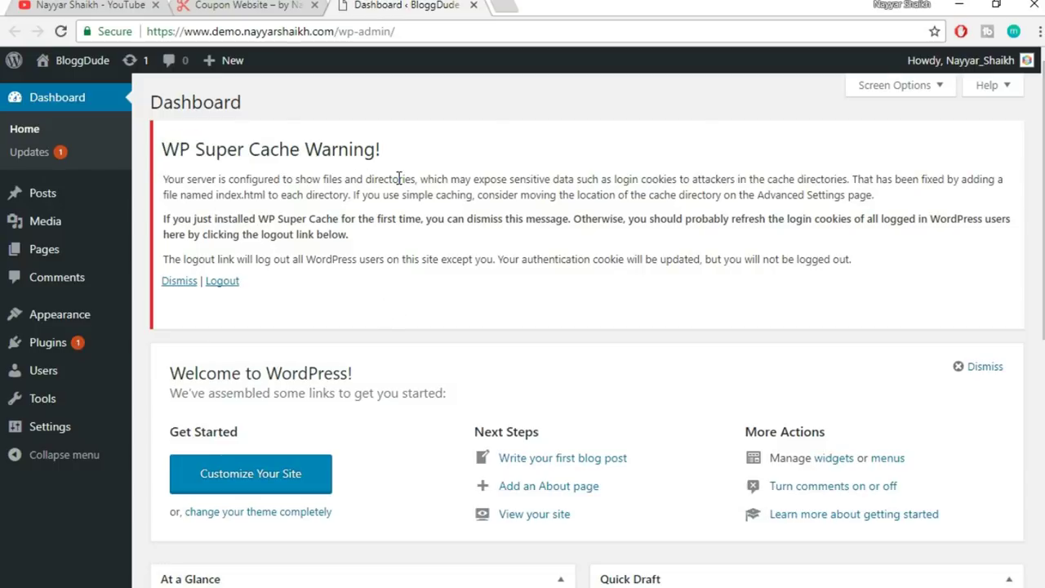
left_click(228, 284)
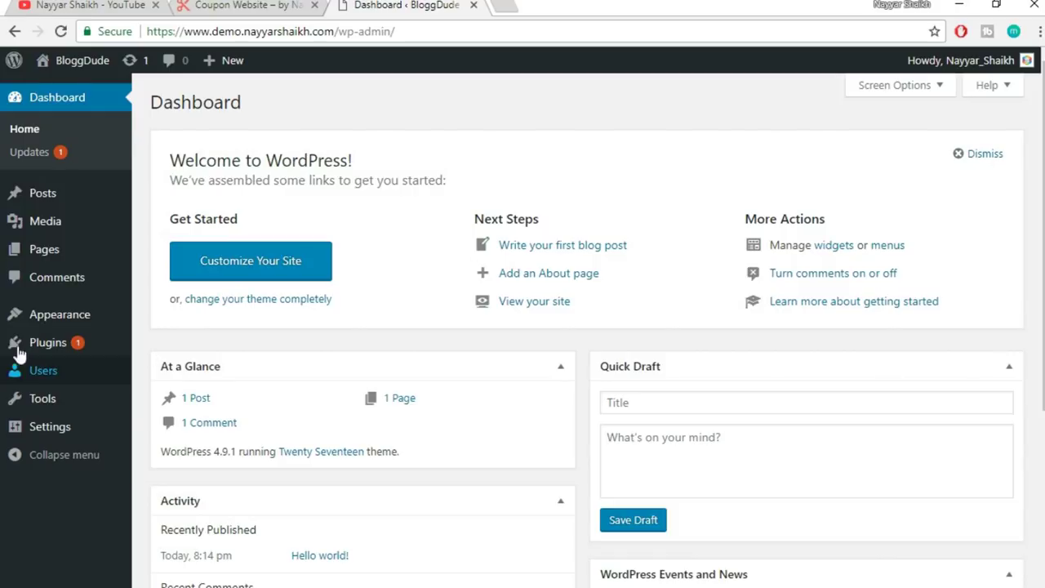
mouse_move(32, 343)
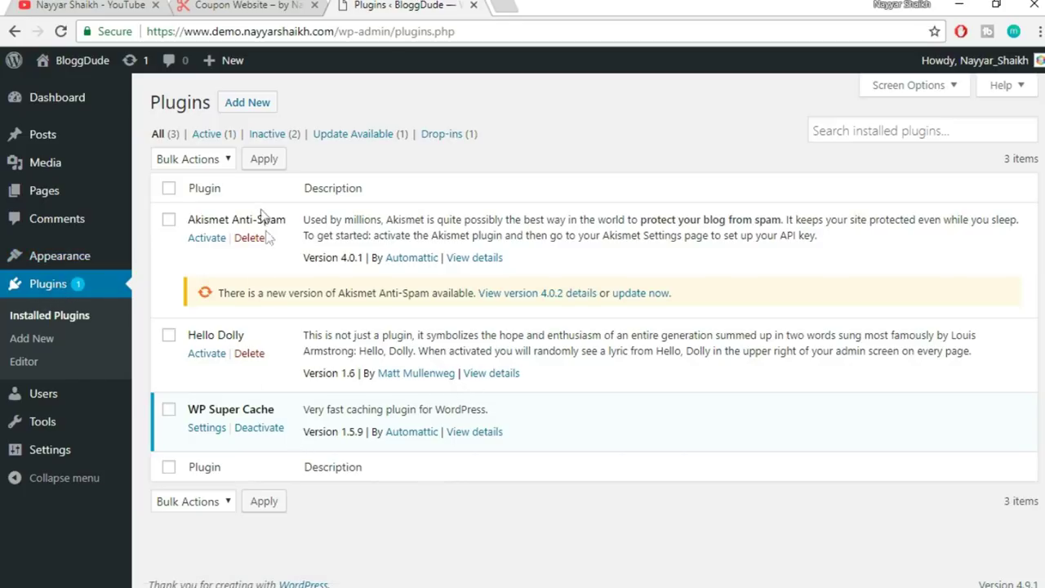
- Deactivate WP Super Cache, then bulk-delete Akismet Anti-Spam, Hello Dolly and WP Super Cache
left_click(266, 433)
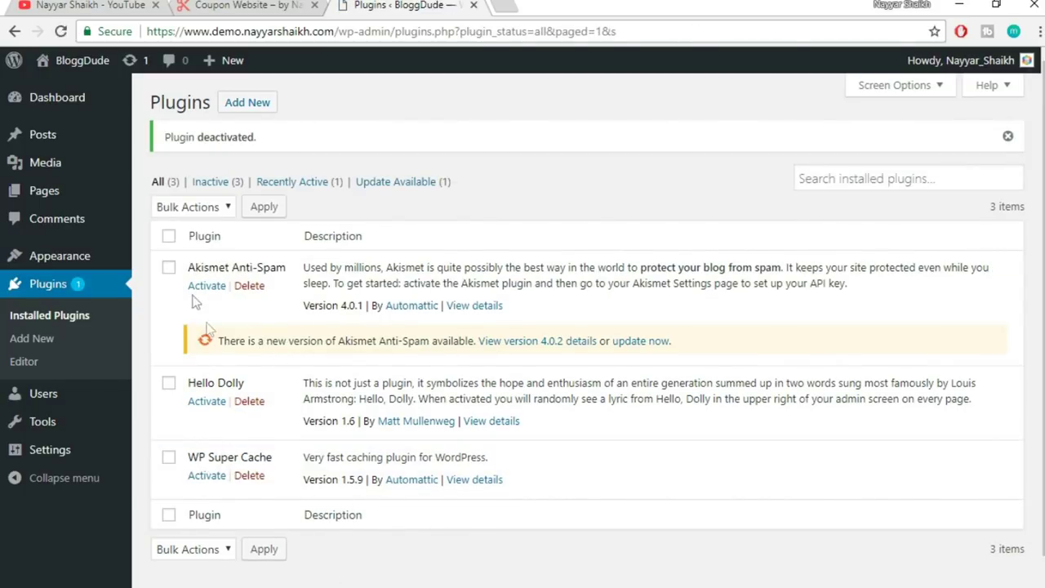
left_click(169, 237)
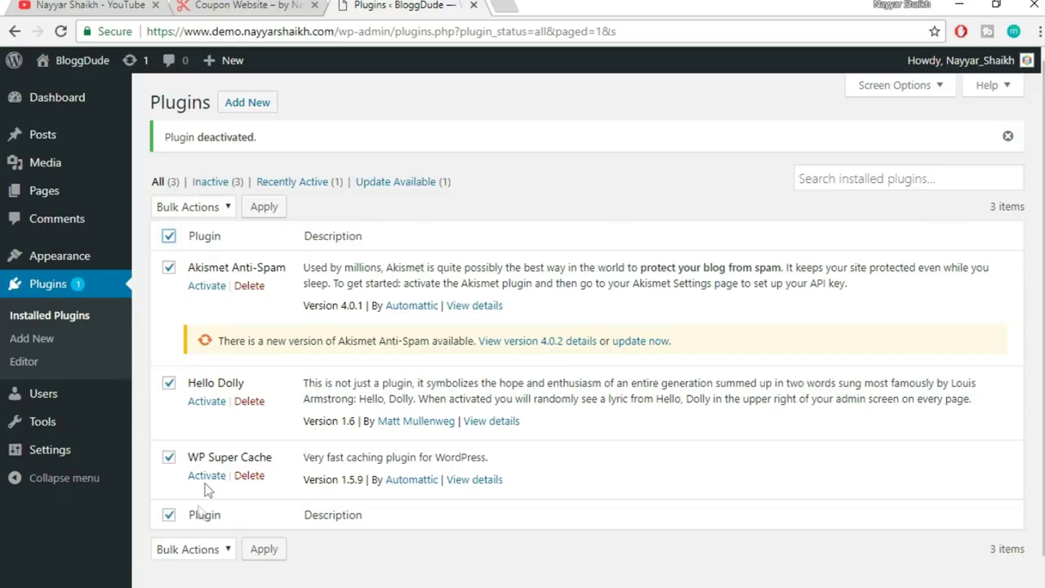
left_click(205, 211)
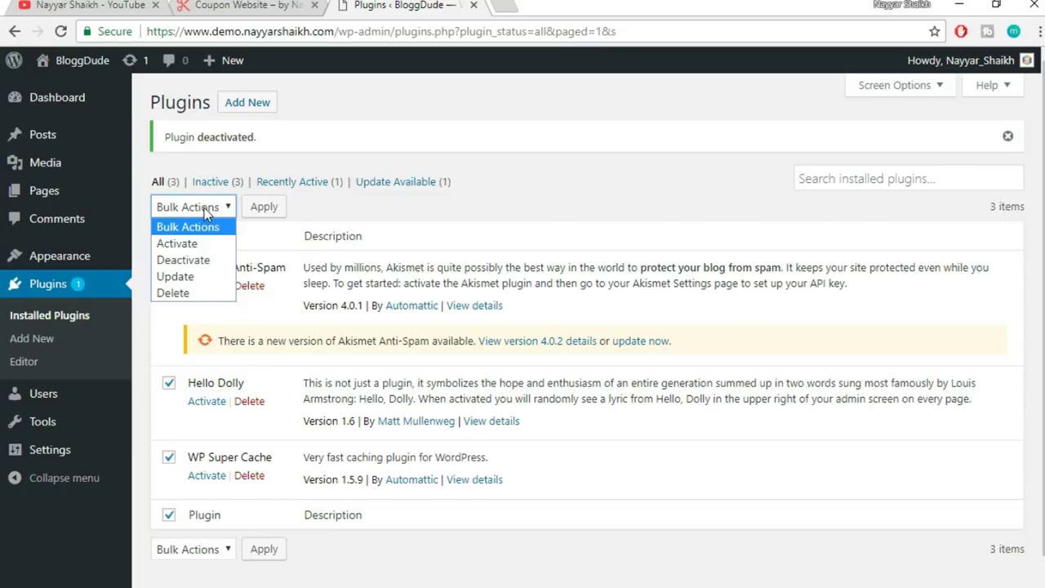
left_click(196, 292)
left_click(263, 207)
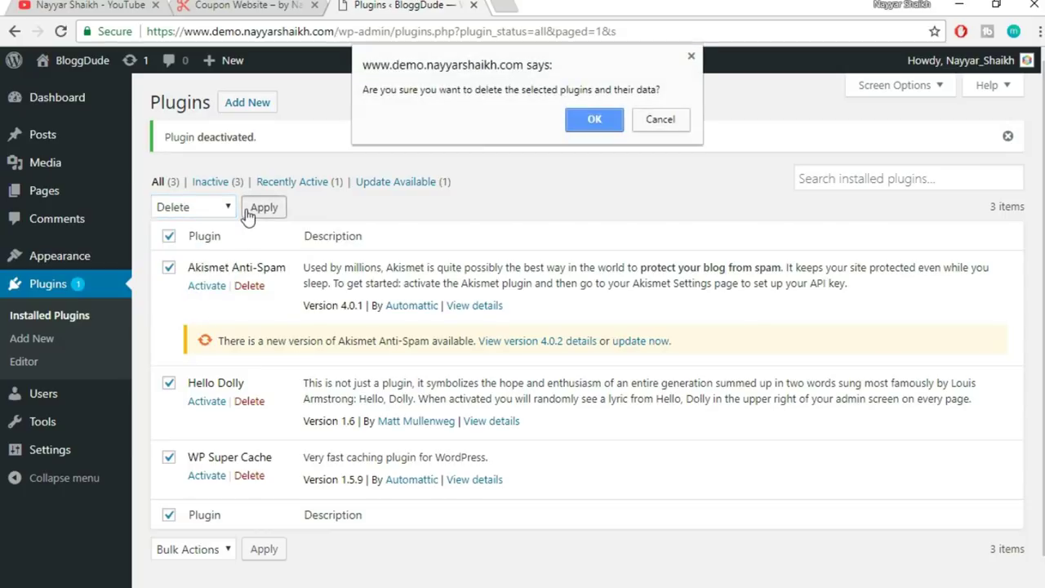
left_click(594, 122)
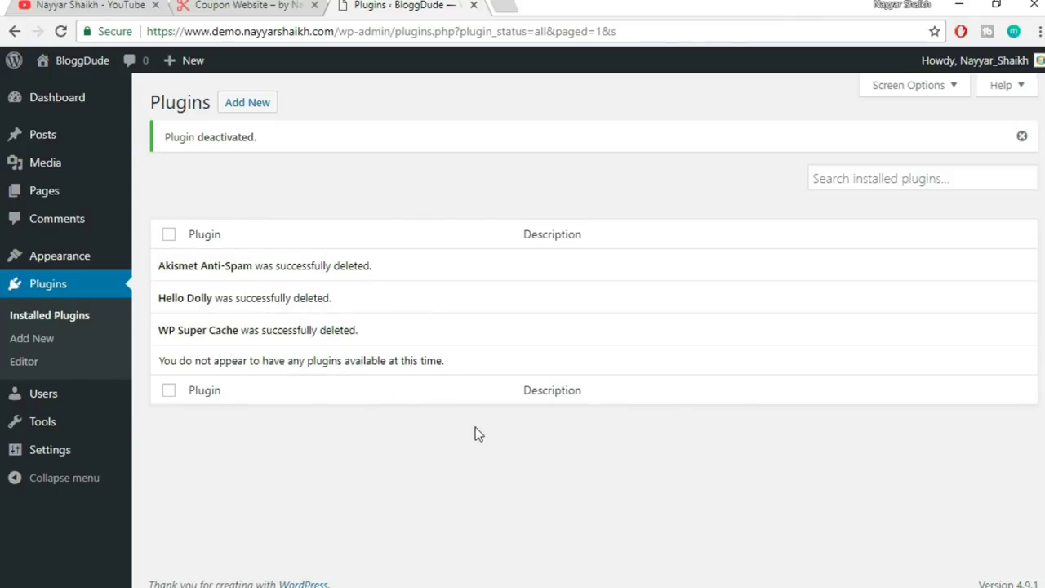
- Delete the Twenty Fifteen theme from the installed themes page
mouse_move(52, 263)
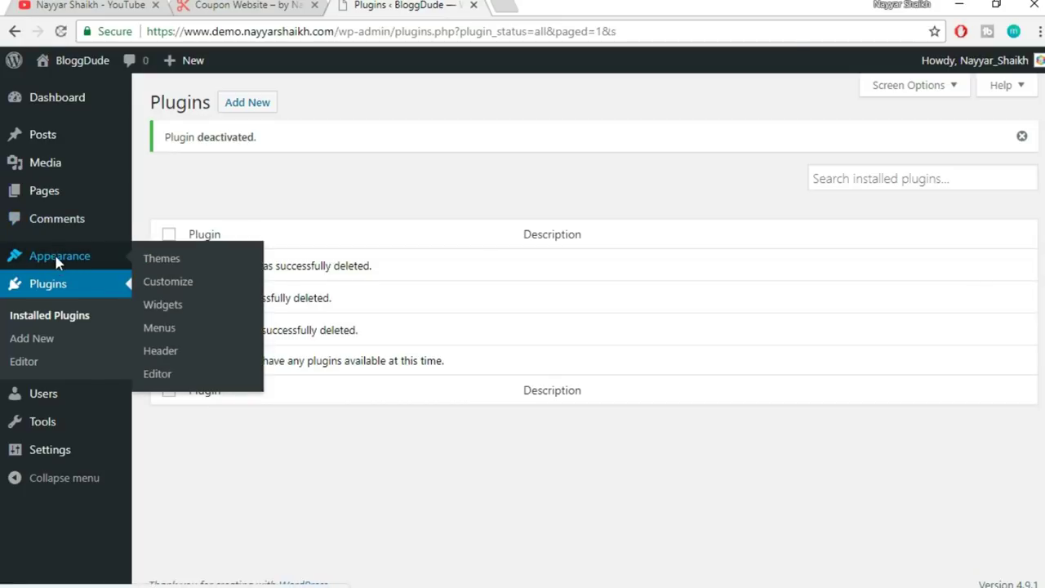
left_click(56, 258)
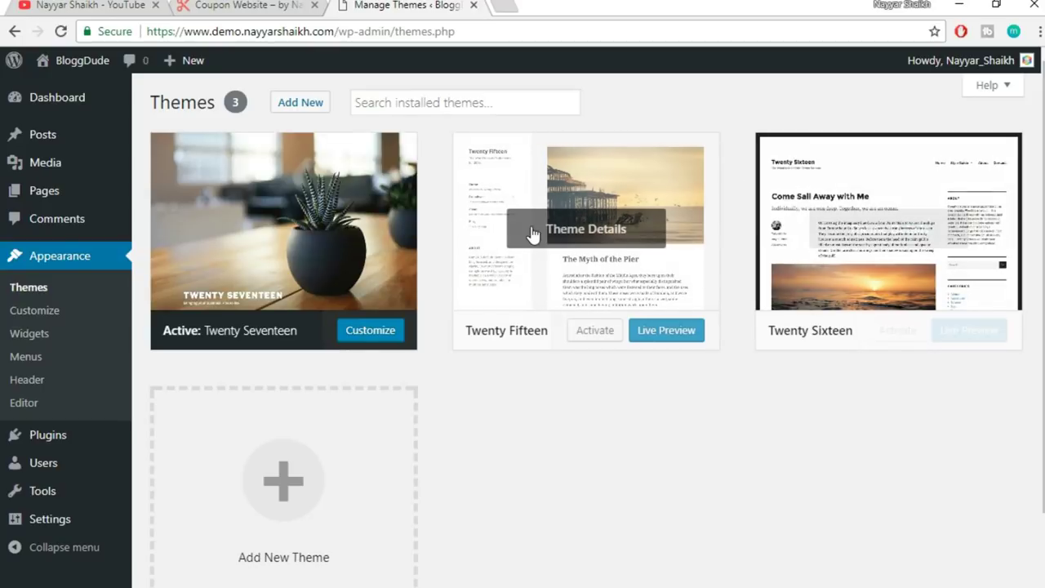
left_click(623, 220)
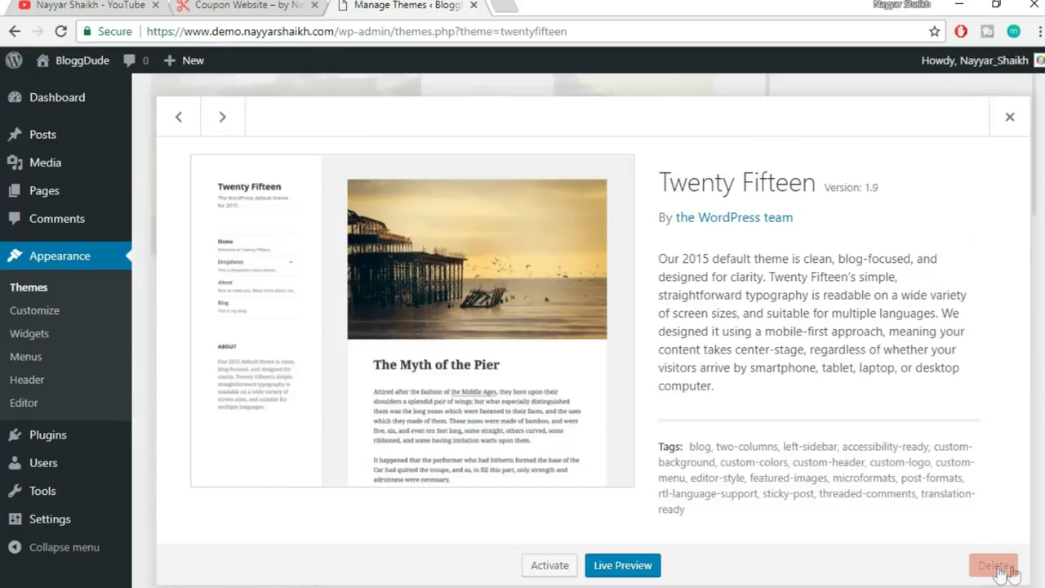
left_click(996, 572)
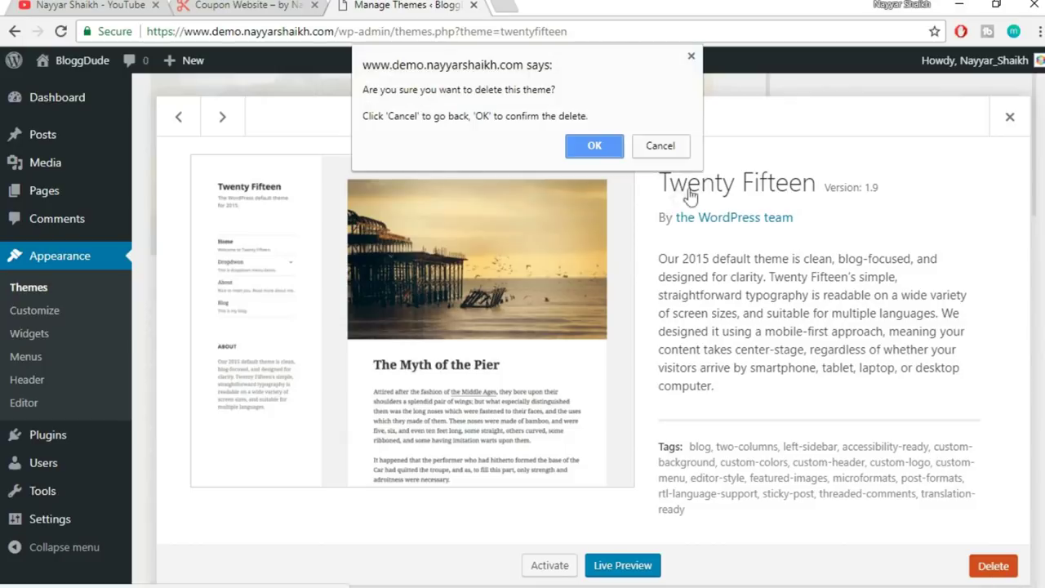
left_click(597, 146)
- Delete the Twenty Sixteen theme, then bring up the link options for Visit Site
left_click(621, 243)
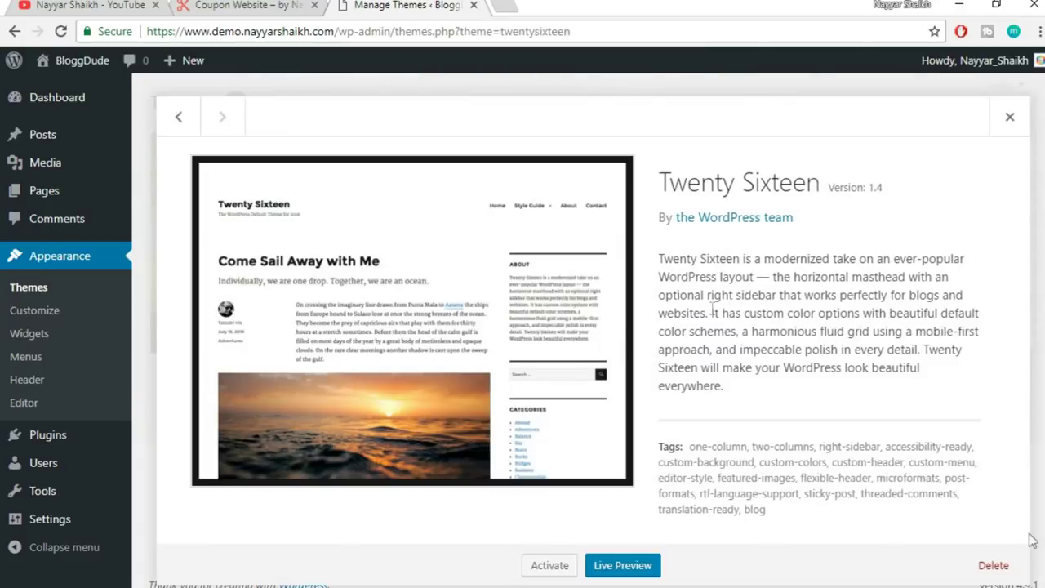
left_click(1017, 570)
left_click(594, 144)
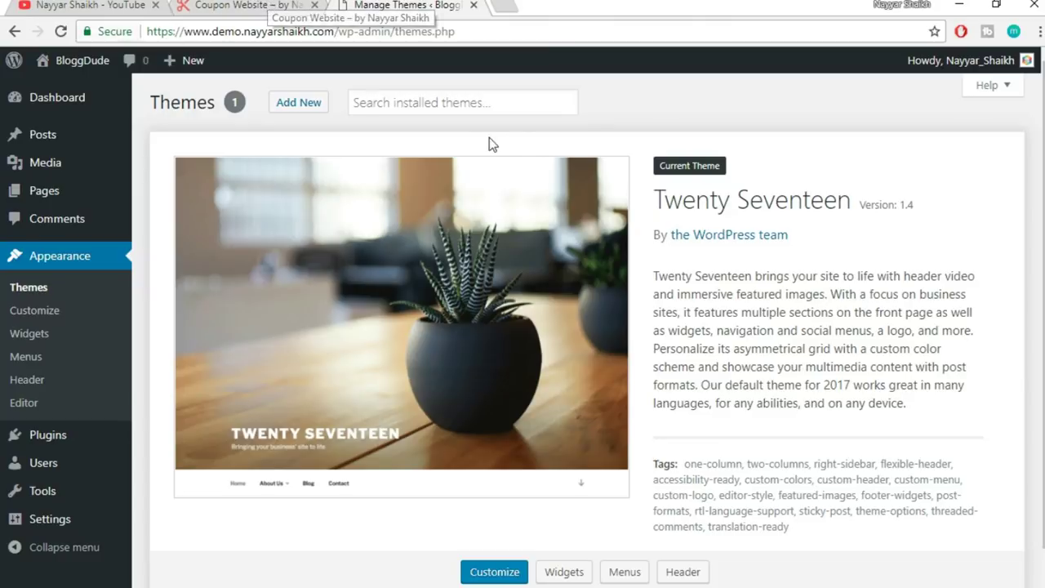
mouse_move(70, 72)
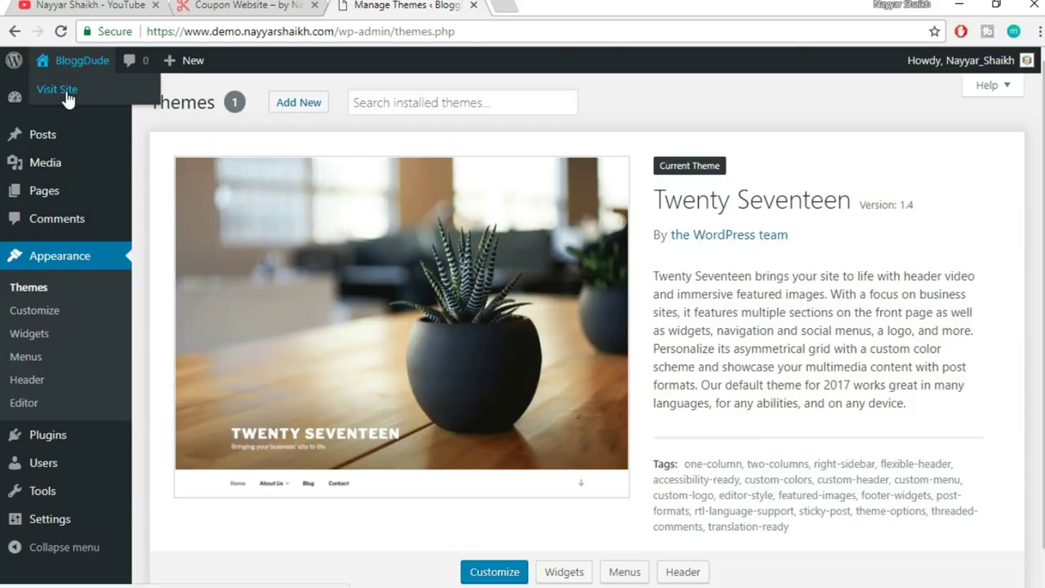
right_click(68, 99)
- Open the live BloggDude site in a new tab and look over its front page
left_click(88, 104)
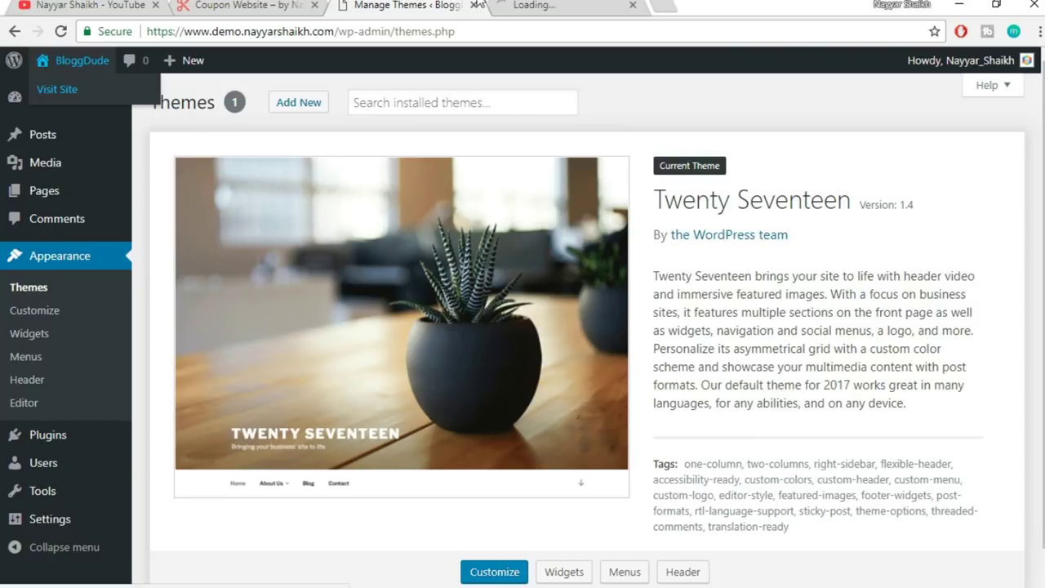
left_click(564, 5)
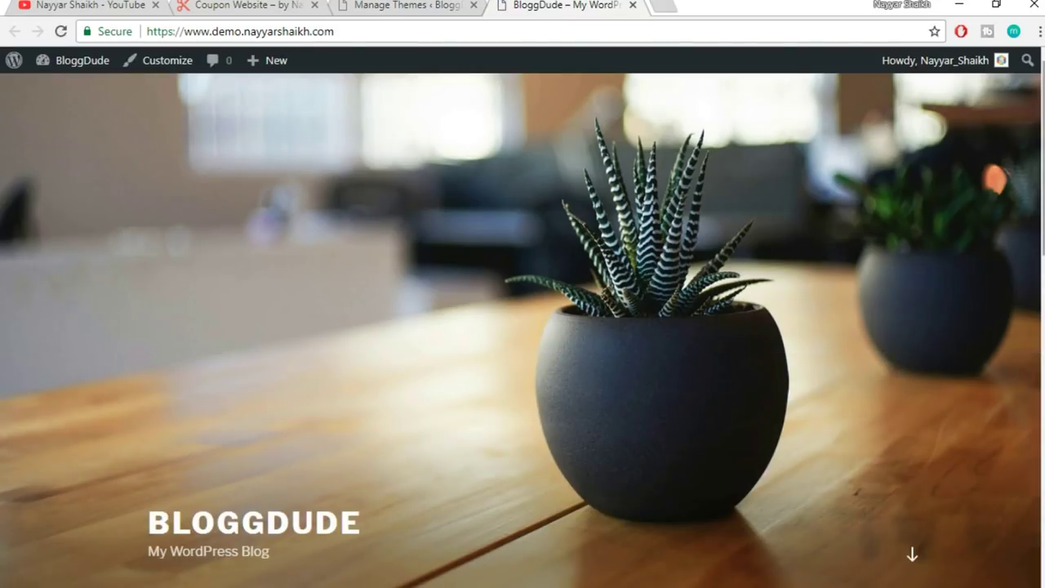
scroll(523, 327, "down", 10)
scroll(522, 327, "up", 6)
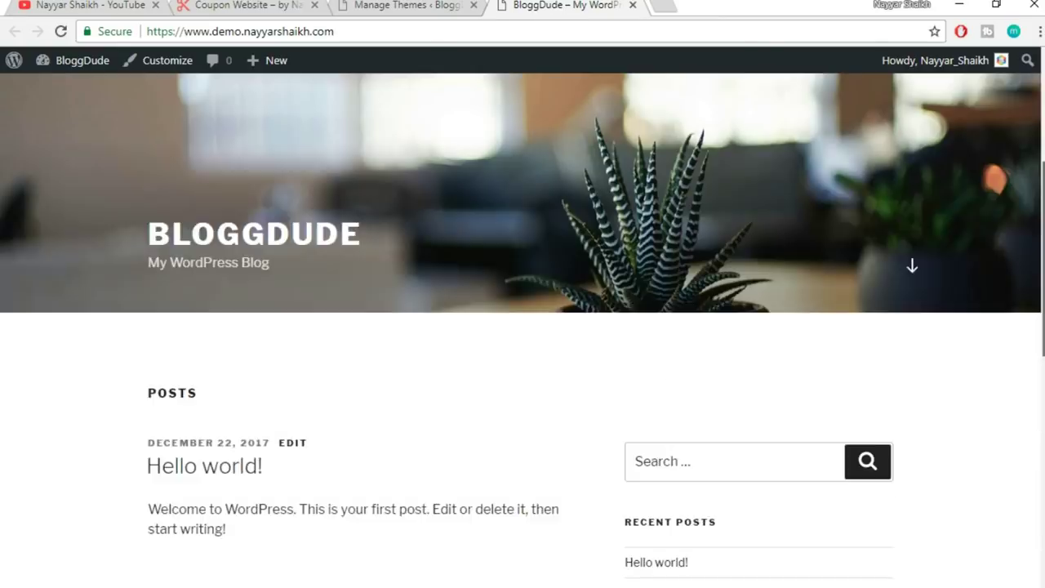
scroll(523, 367, "up", 3)
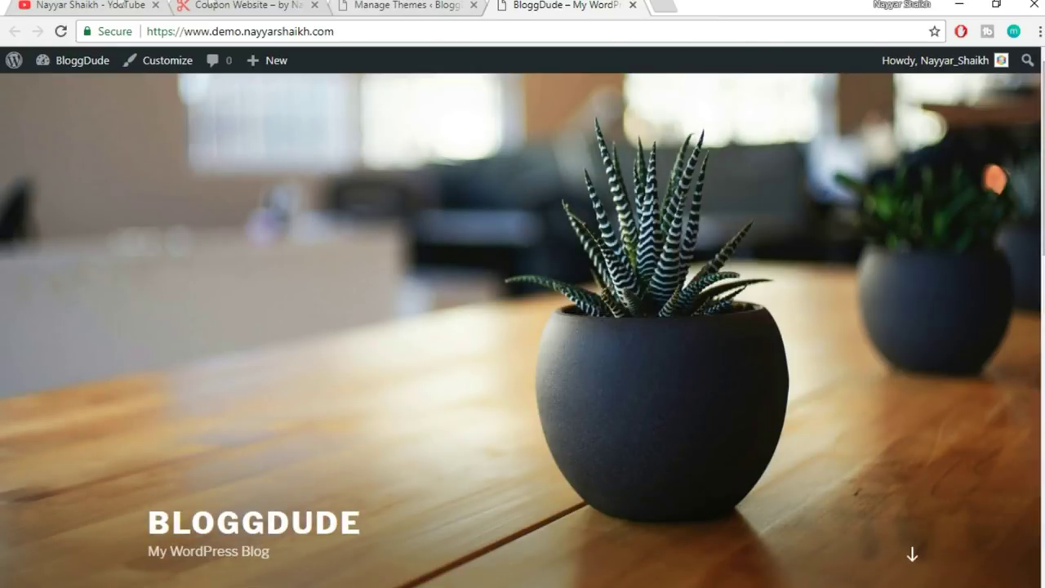
- Compare the BloggDude site against the Coupon Website and Manage Themes tabs
left_click(223, 5)
scroll(522, 326, "down", 1)
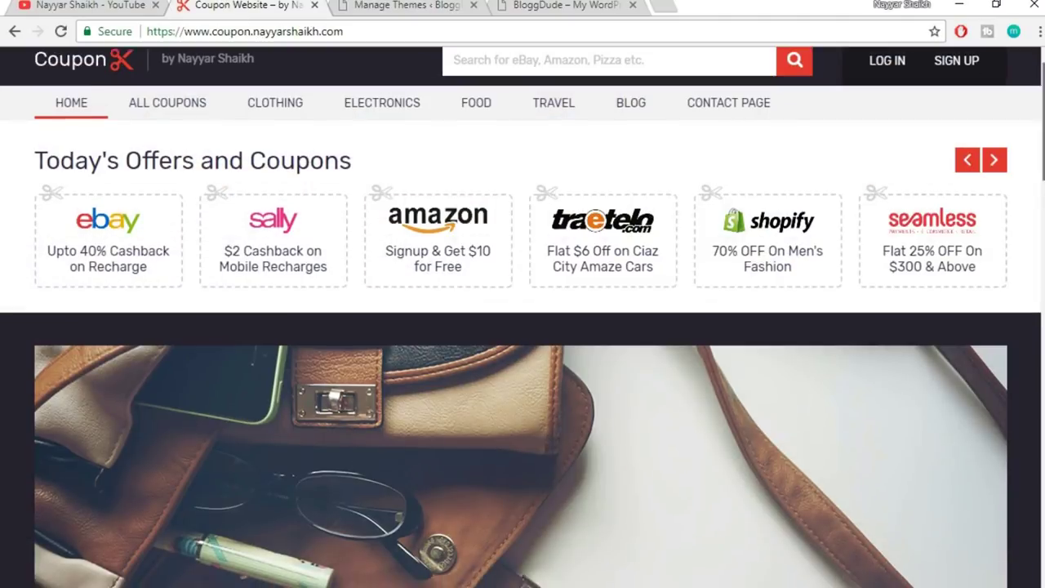
scroll(523, 326, "down", 10)
scroll(522, 327, "up", 10)
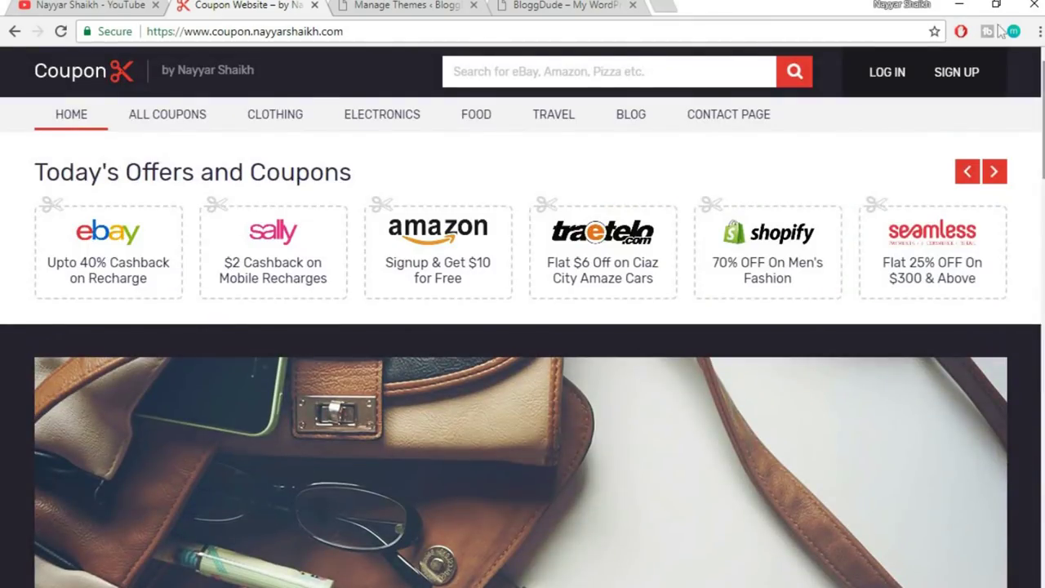
left_click(543, 4)
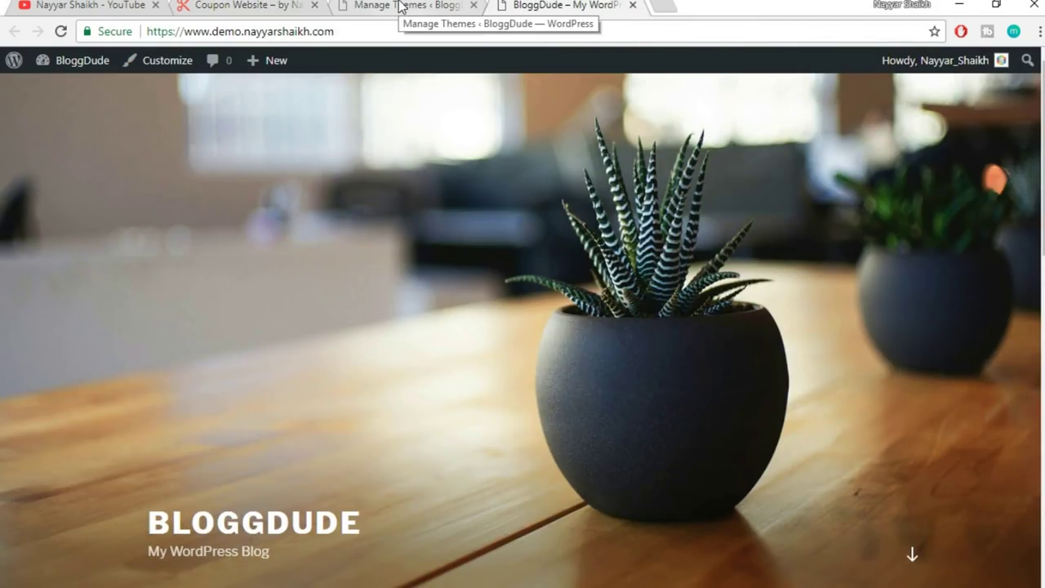
left_click(400, 7)
left_click(567, 5)
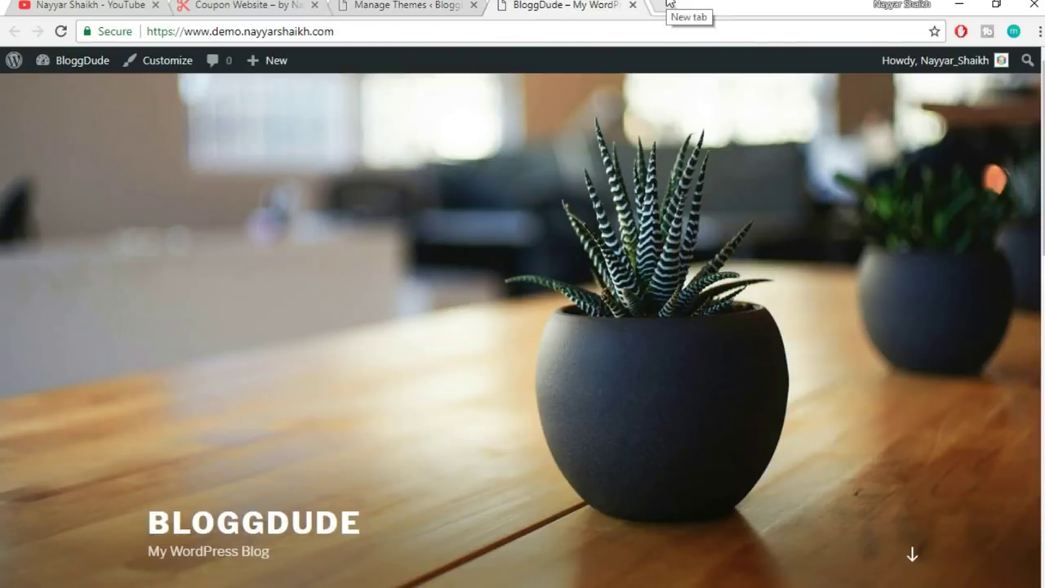
left_click(669, 5)
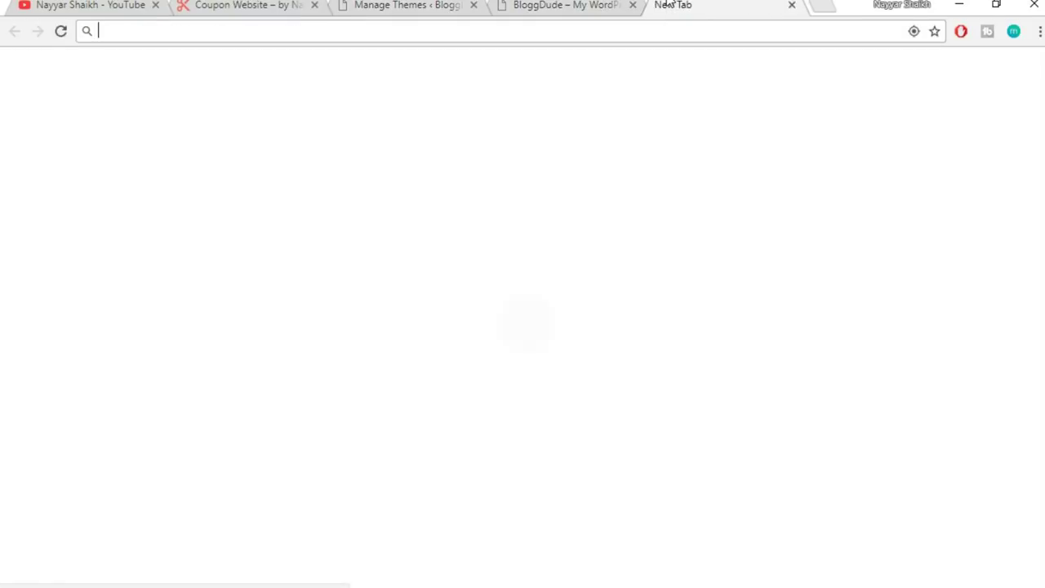
- Load bloggdude.com/coupon, dismiss the announcement banner and pick out the $59 sale price
type("bloggdude.com")
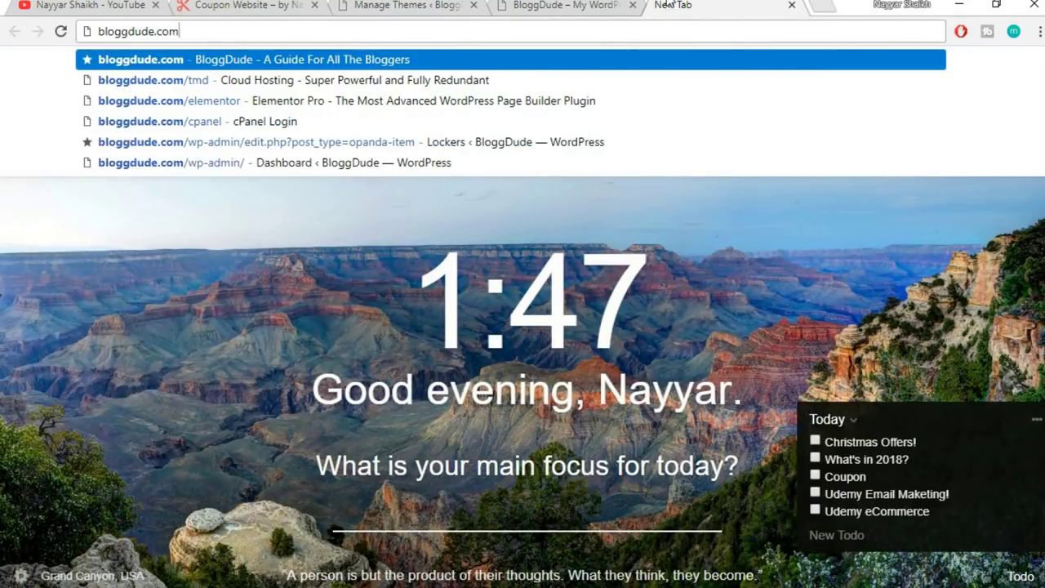
type("/coupon")
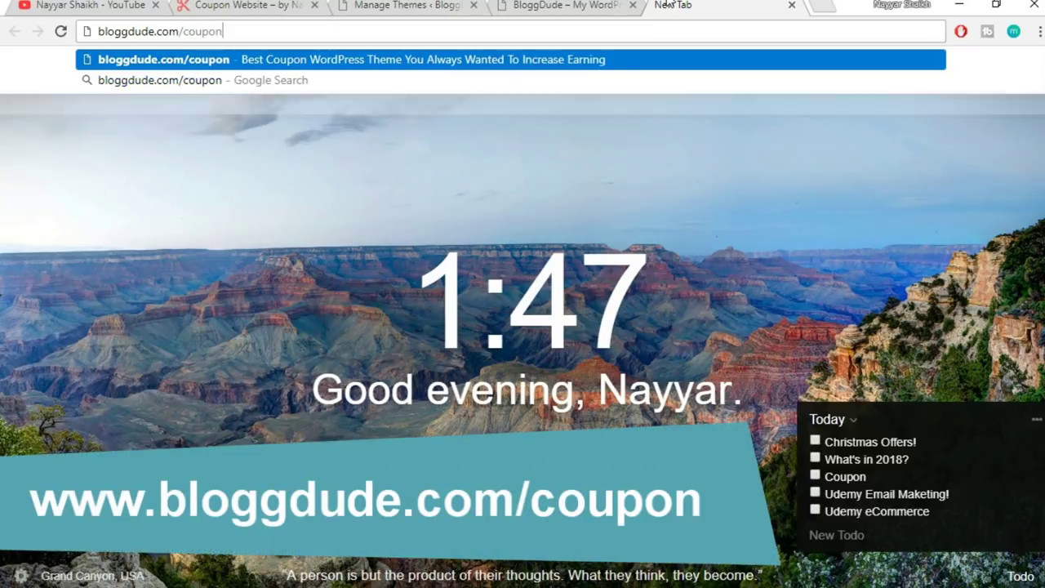
key("Return")
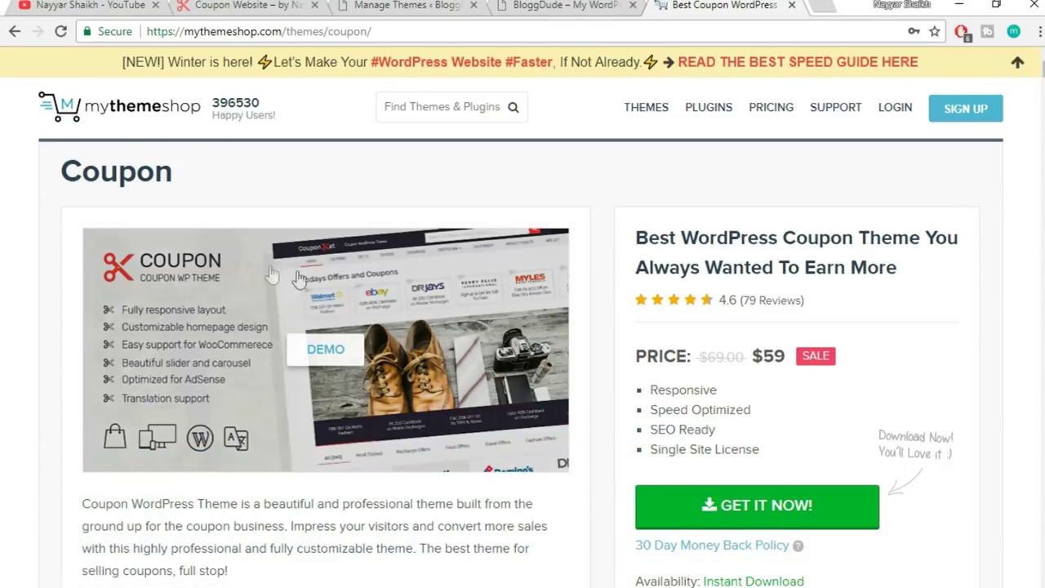
scroll(1034, 318, "down", 1)
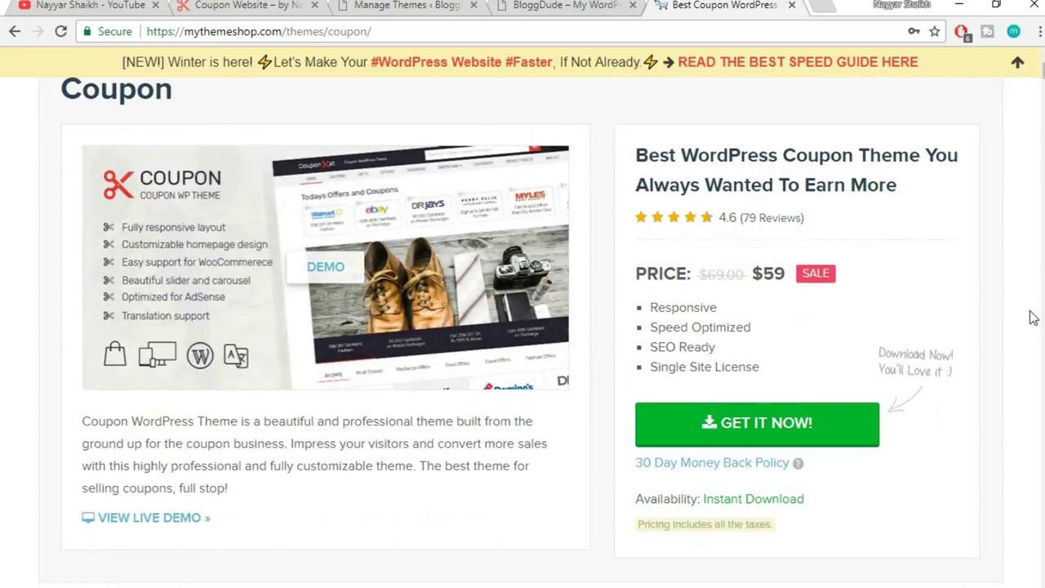
scroll(1033, 318, "up", 1)
left_click(1020, 67)
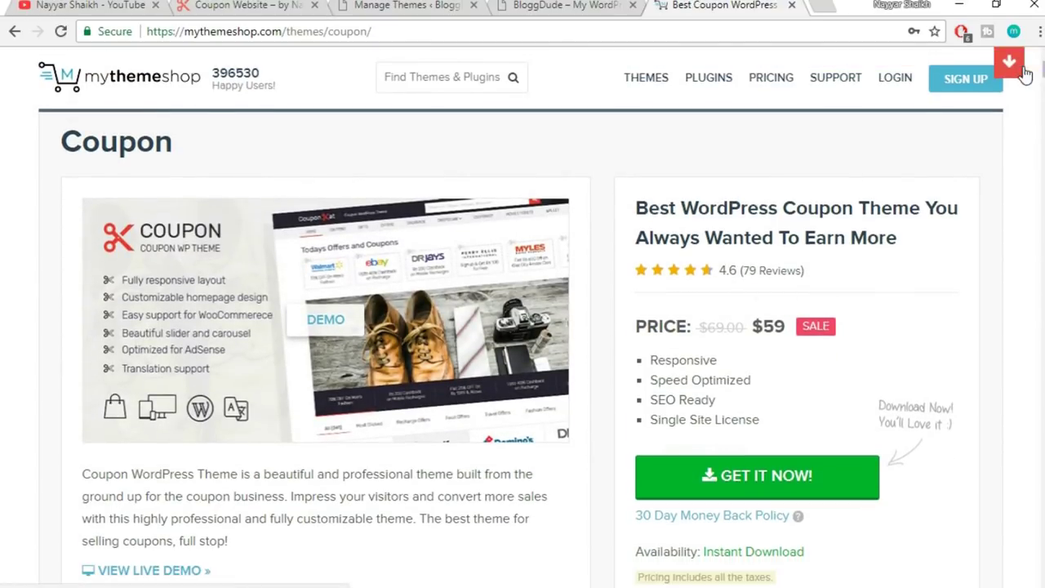
left_click_drag(785, 325, 758, 321)
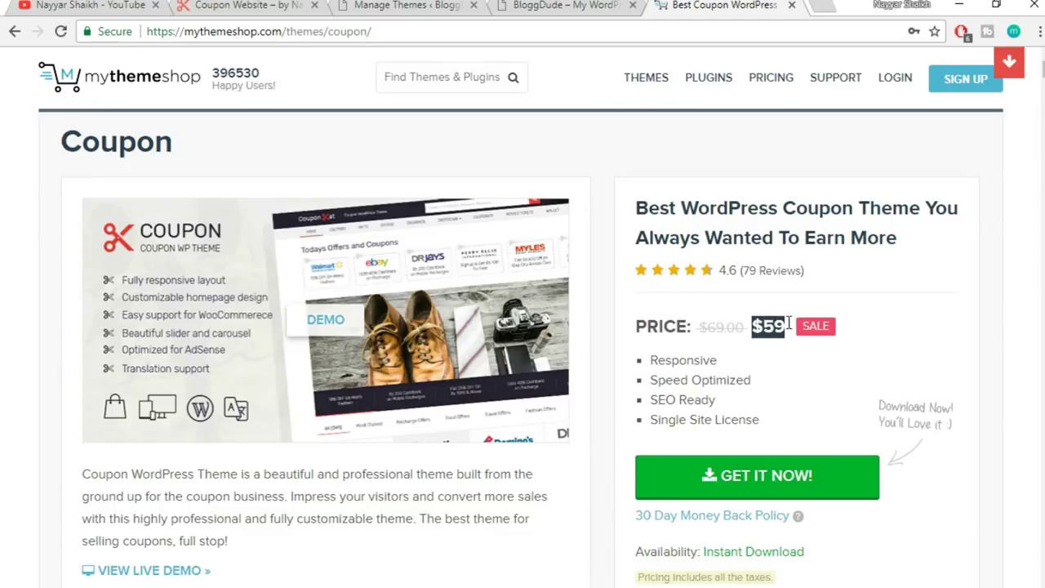
left_click(789, 324)
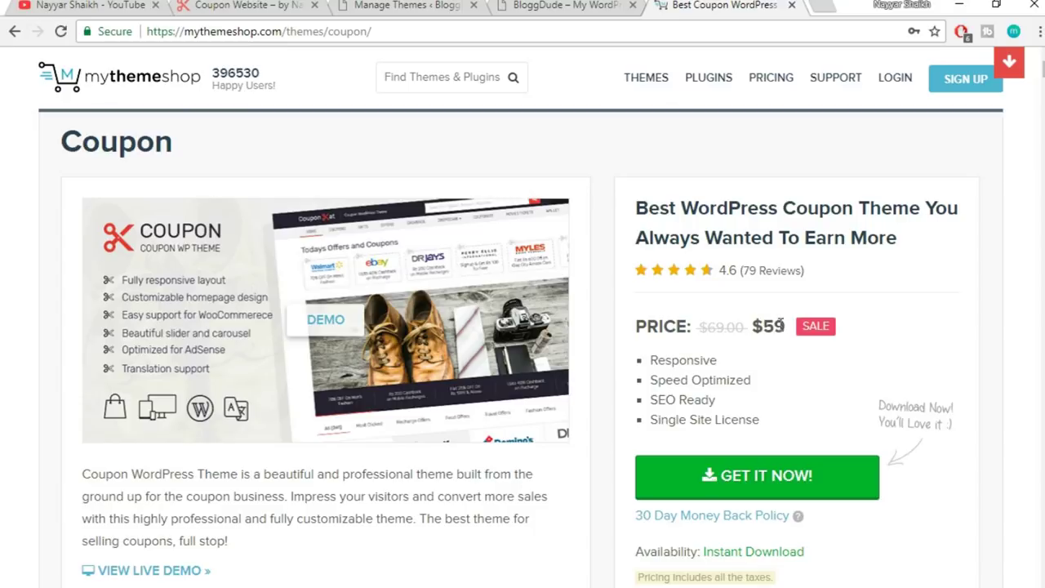
left_click_drag(787, 325, 755, 327)
left_click(756, 327)
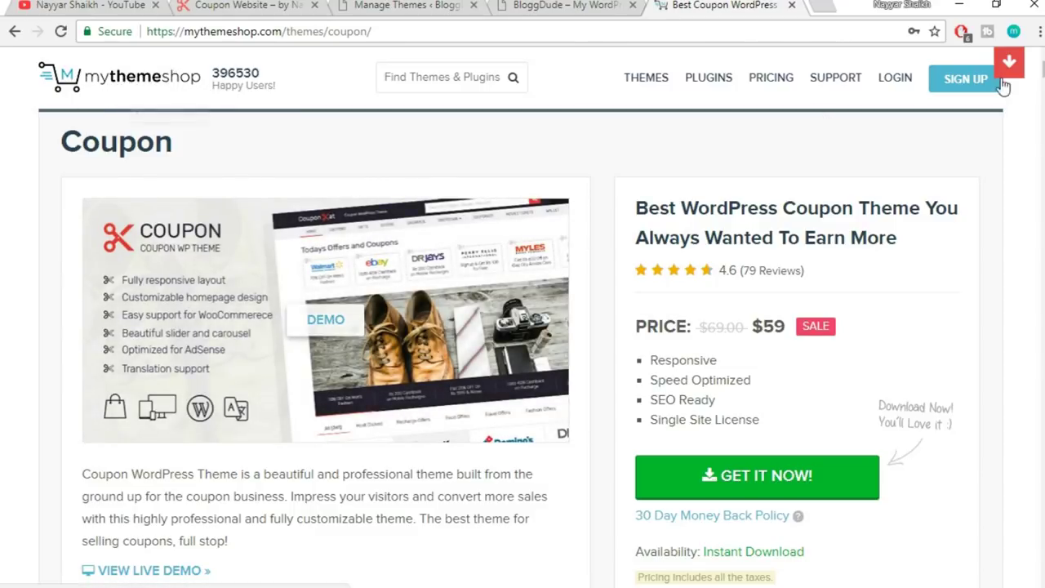
left_click(763, 85)
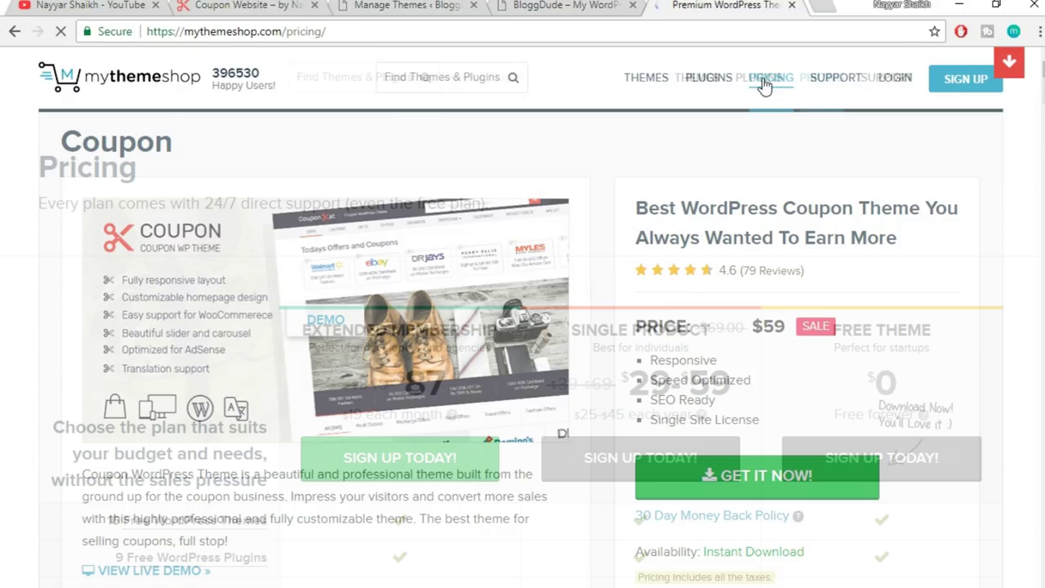
scroll(1003, 235, "down", 2)
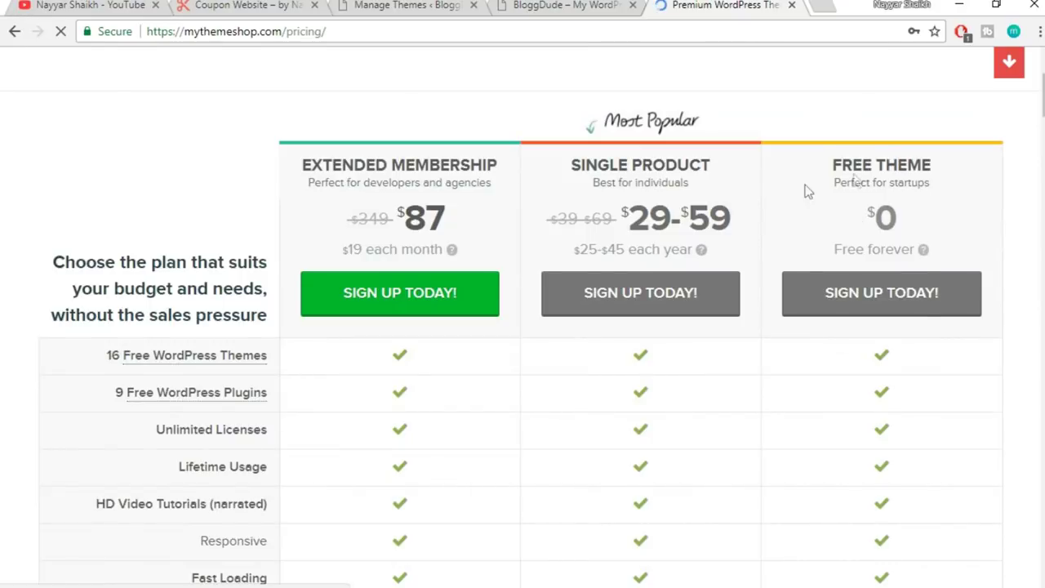
scroll(979, 264, "down", 10)
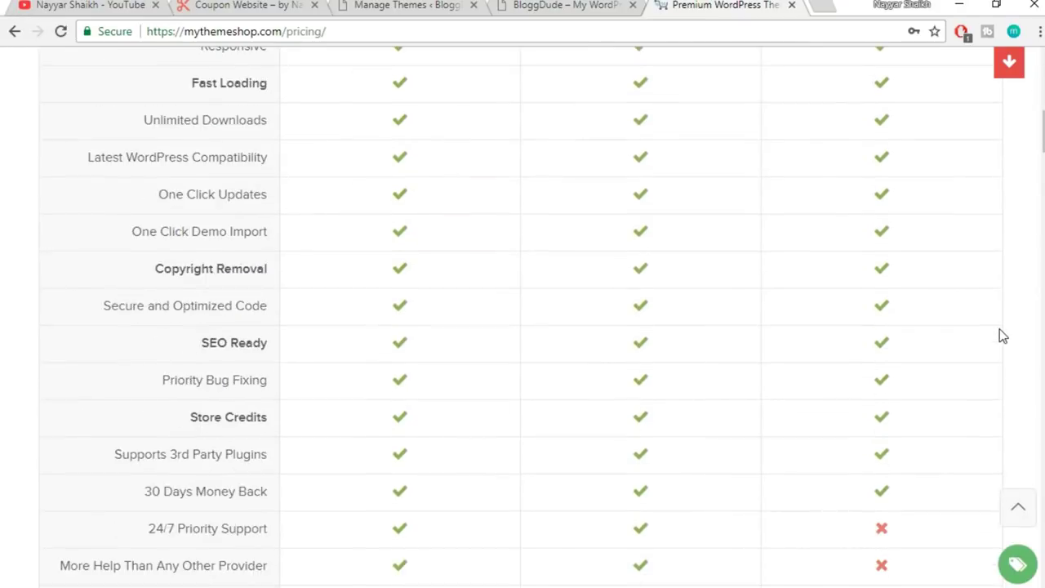
scroll(996, 319, "up", 10)
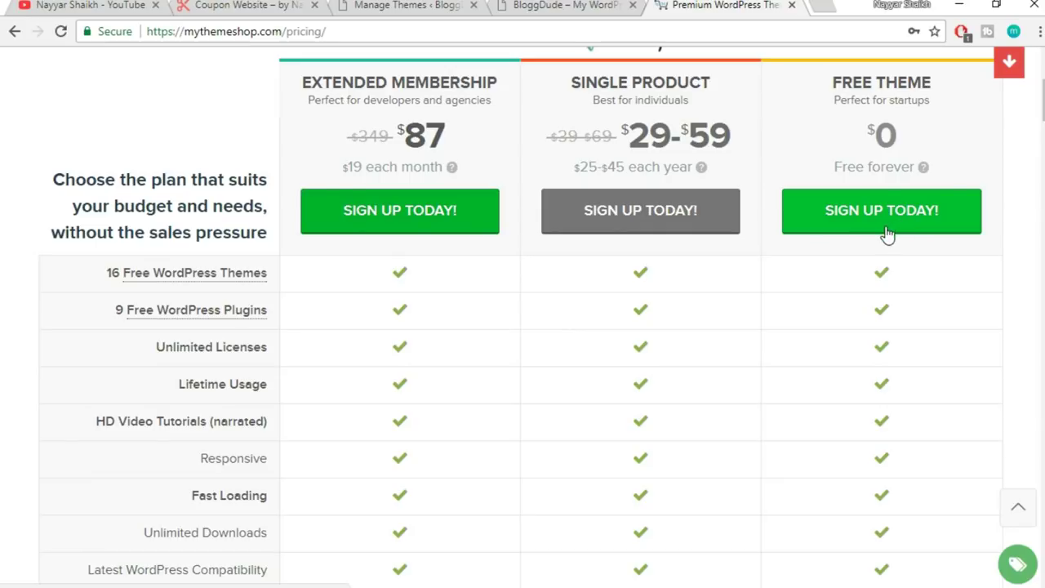
scroll(686, 282, "up", 3)
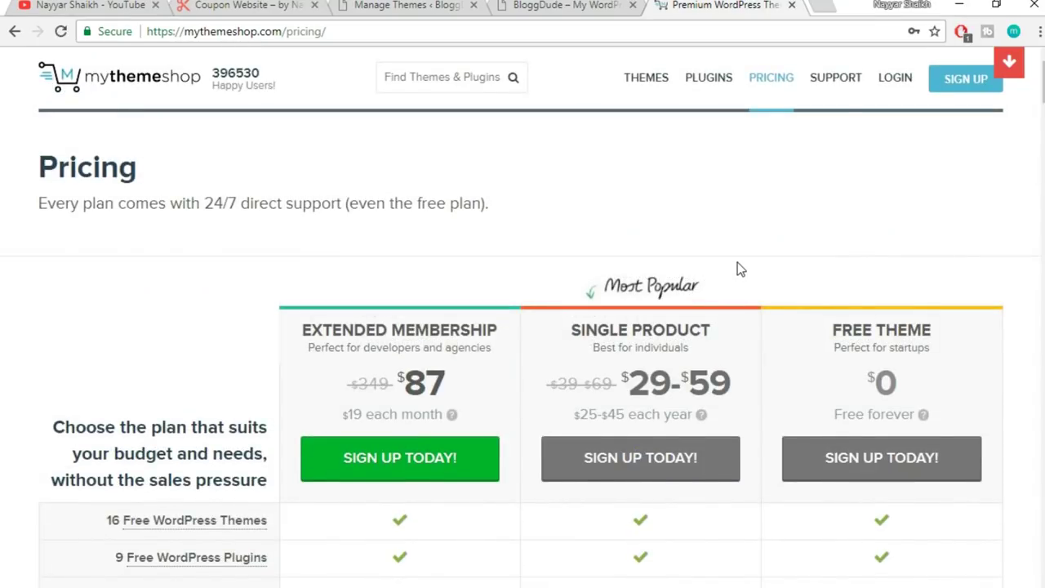
scroll(911, 314, "down", 1)
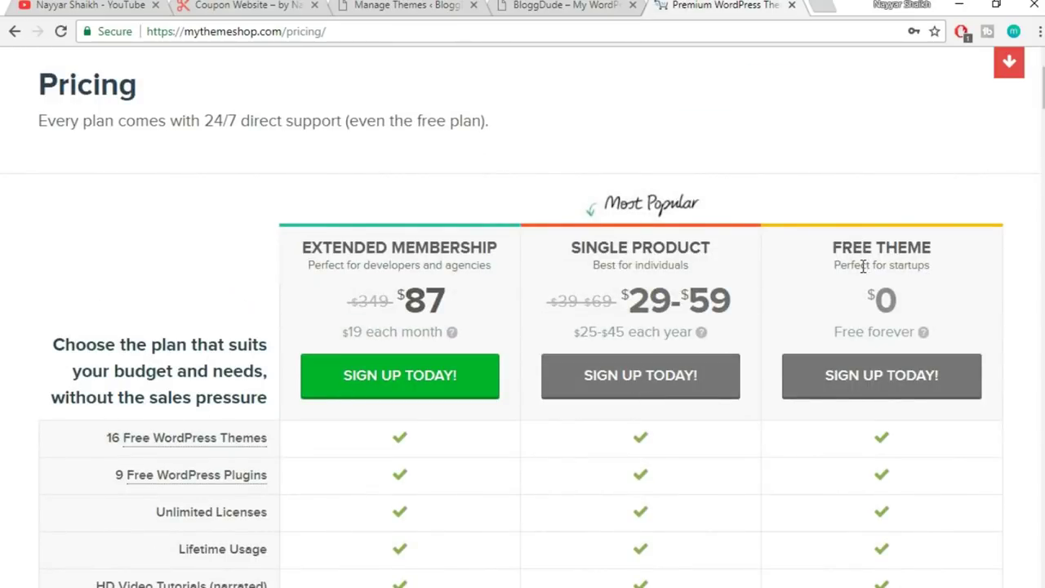
left_click_drag(833, 245, 948, 264)
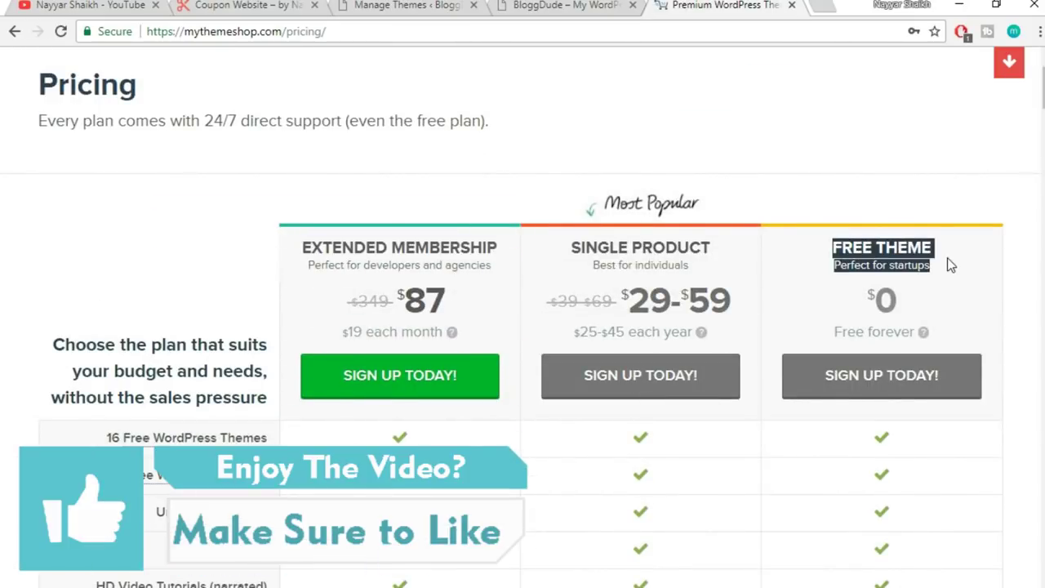
left_click(881, 248)
scroll(899, 261, "down", 2)
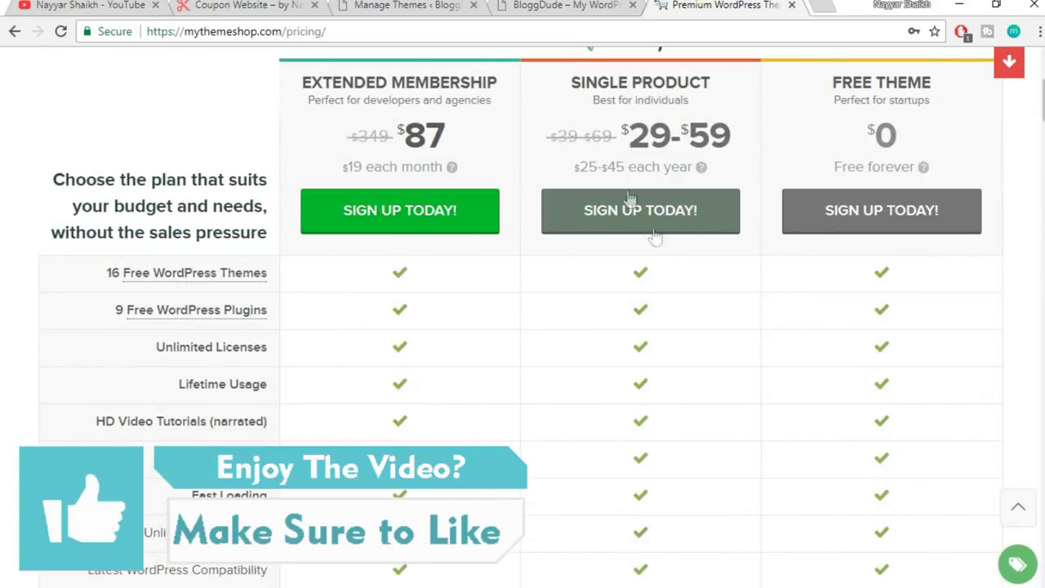
left_click_drag(574, 82, 717, 89)
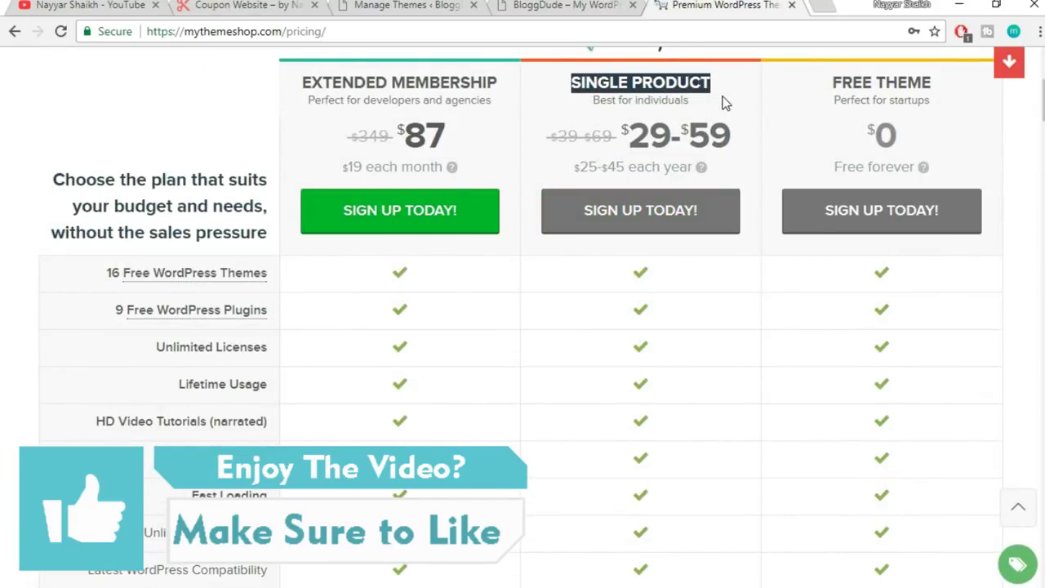
left_click(712, 102)
left_click_drag(562, 86, 645, 85)
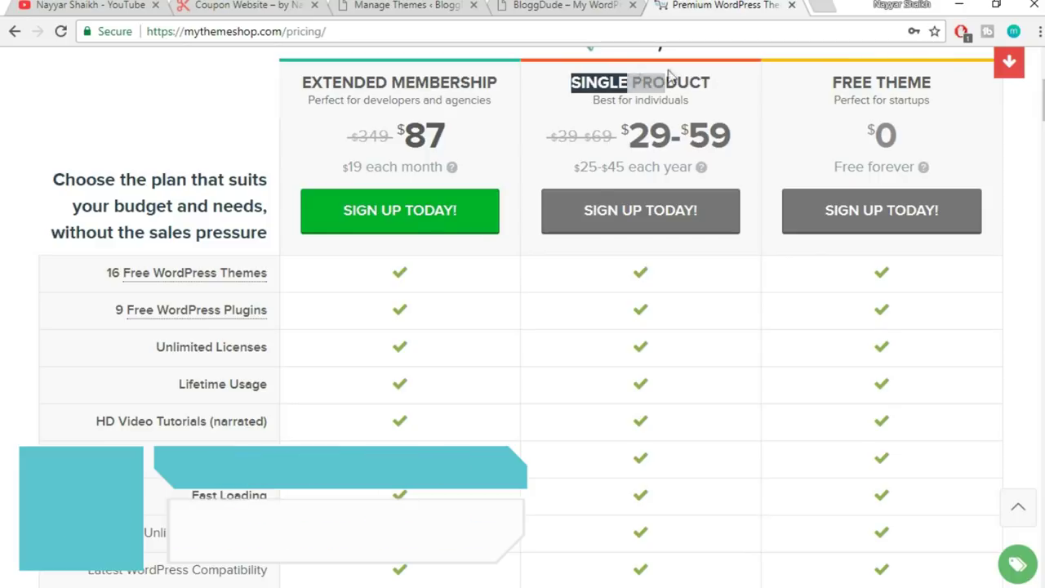
left_click(730, 96)
left_click_drag(745, 135, 683, 135)
left_click(725, 122)
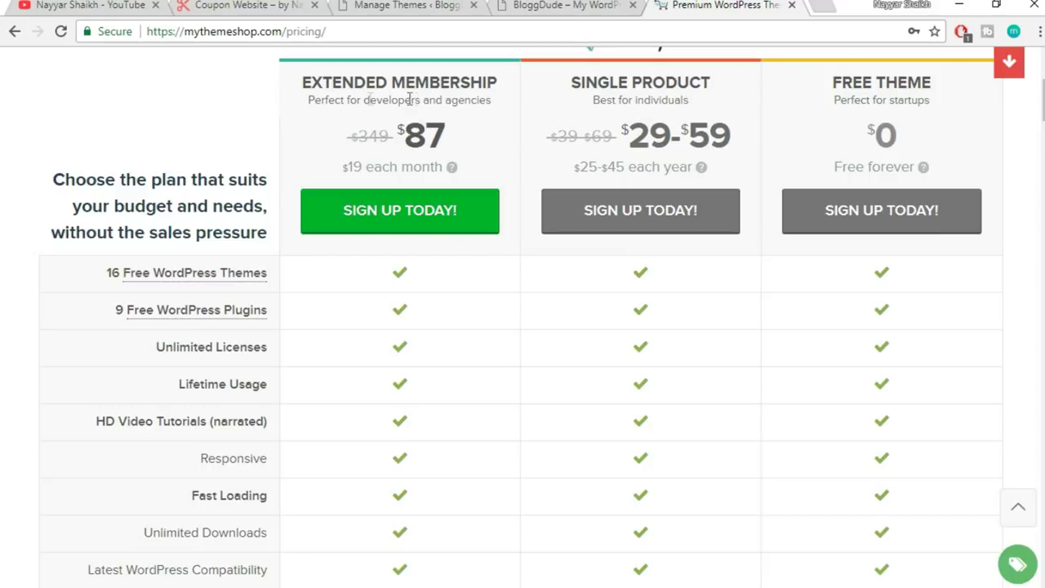
left_click_drag(302, 82, 496, 80)
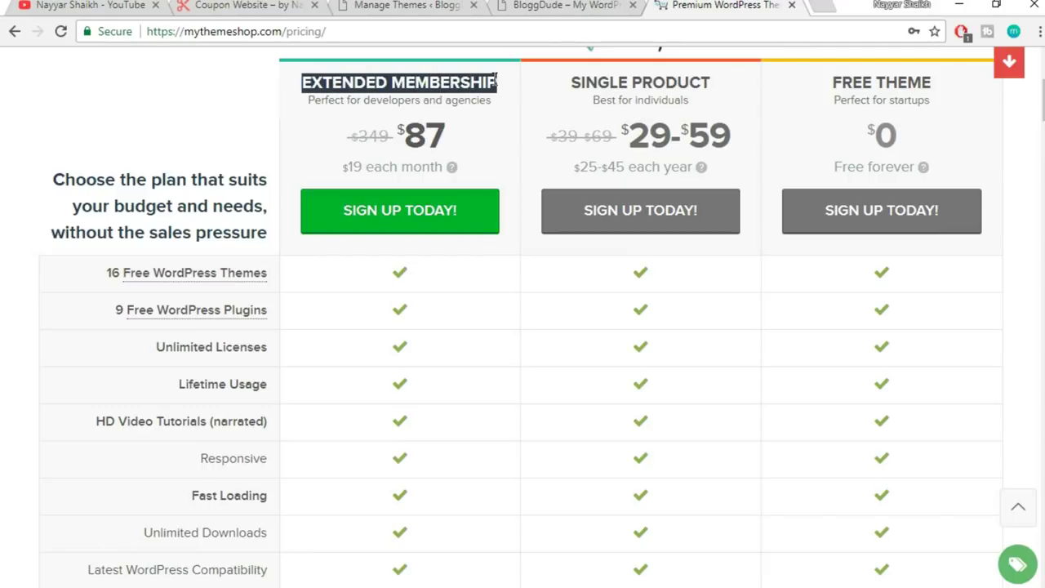
left_click_drag(455, 136, 405, 129)
left_click(448, 136)
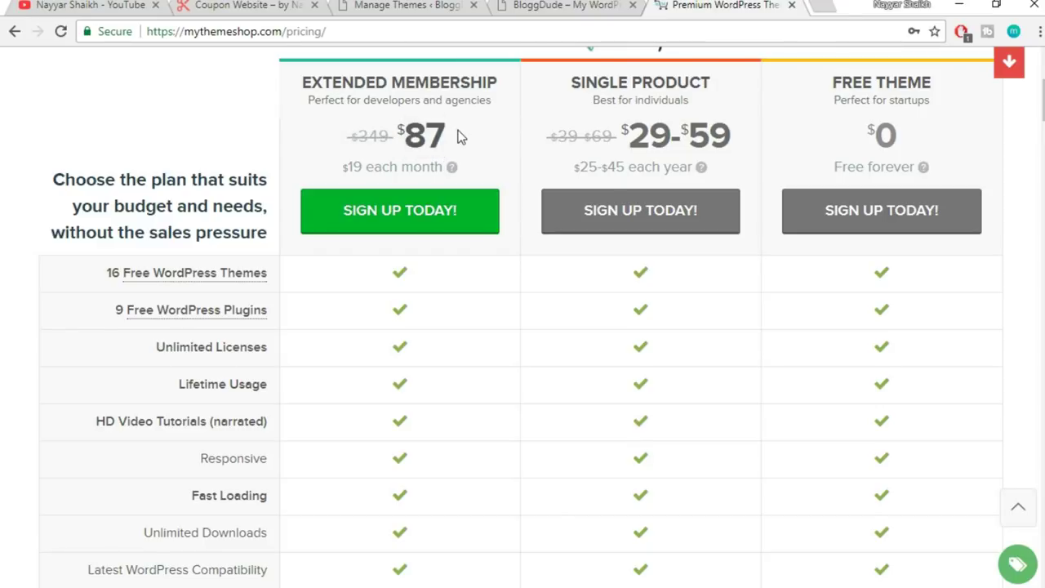
left_click_drag(451, 137, 411, 129)
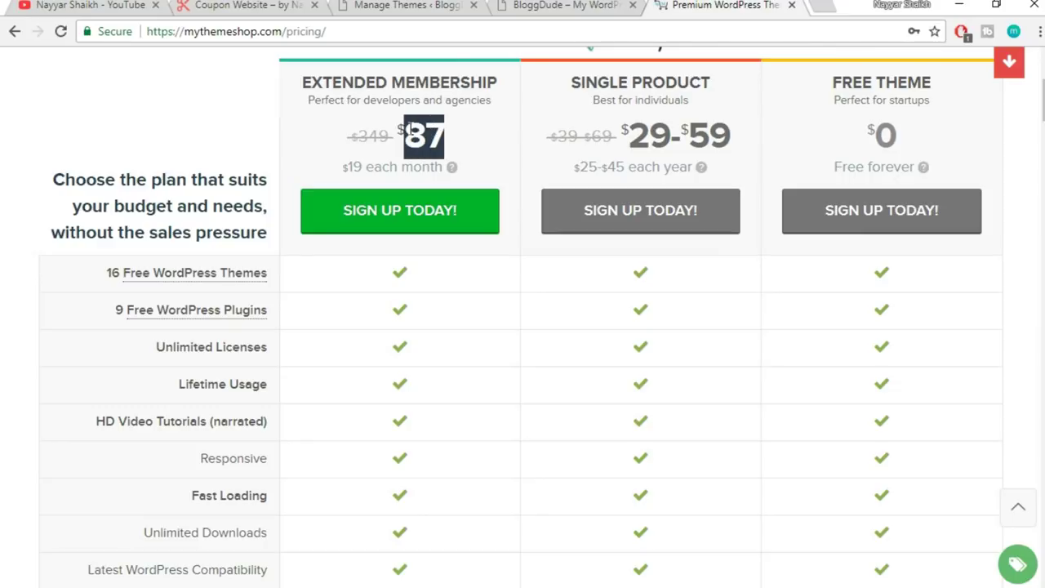
left_click(451, 137)
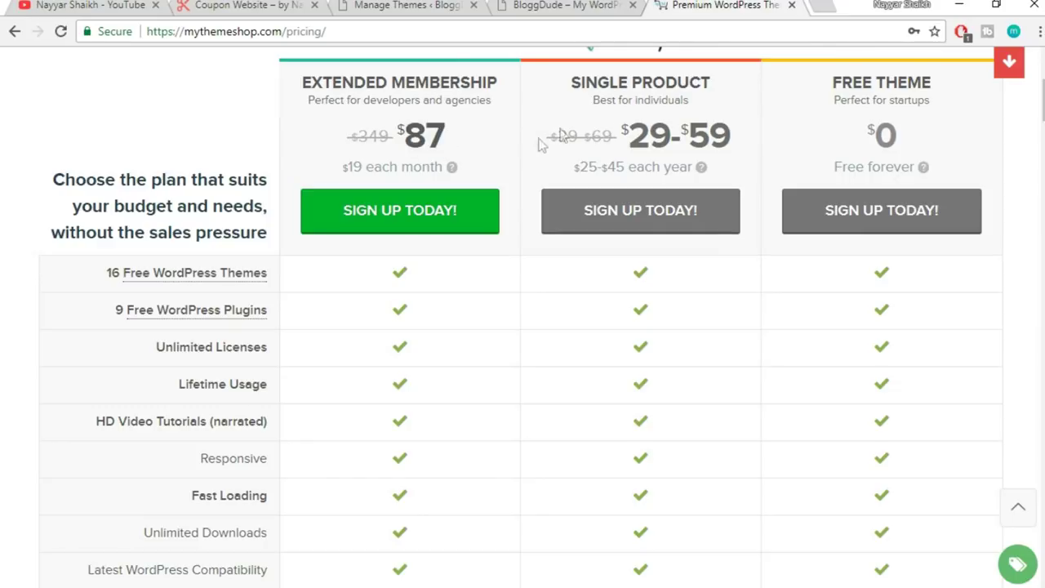
scroll(453, 380, "down", 10)
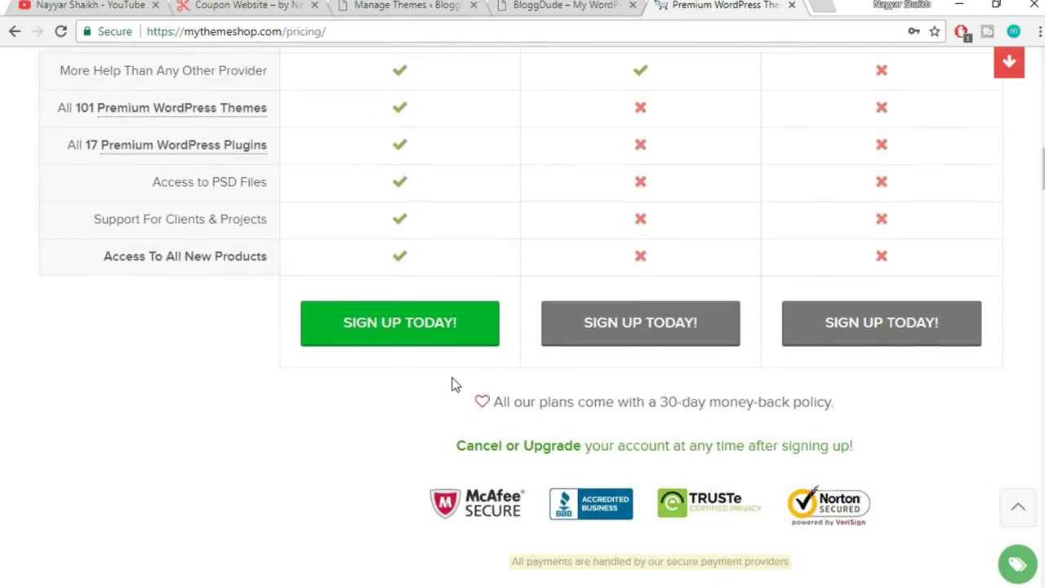
- Browse the MyThemeShop pricing page, comparing the plans and the $87 price
scroll(453, 383, "up", 1)
mouse_move(116, 210)
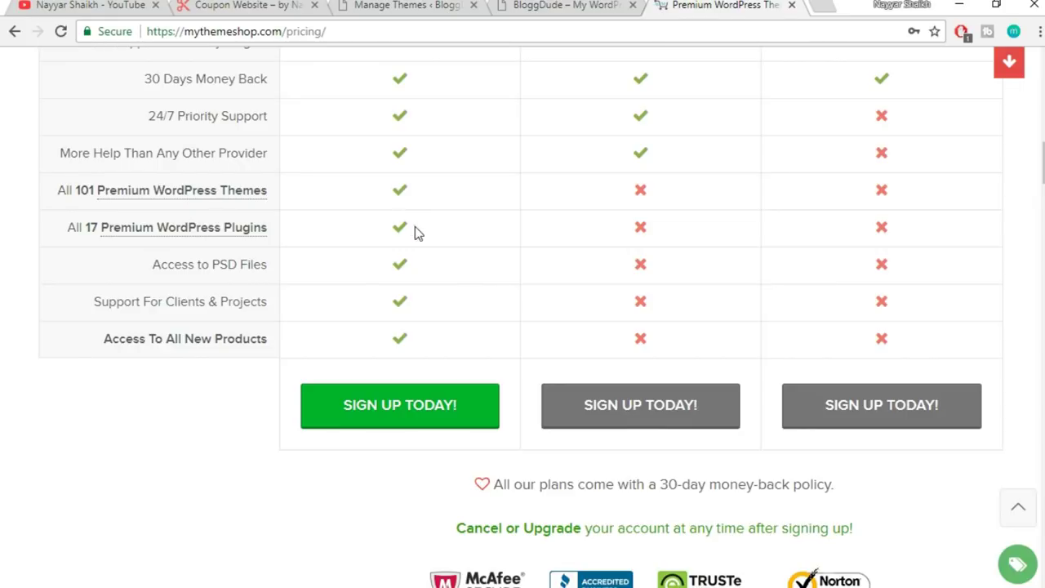
scroll(450, 354, "up", 10)
scroll(454, 357, "up", 2)
scroll(455, 357, "down", 2)
left_click_drag(447, 221, 397, 217)
left_click(451, 221)
scroll(457, 327, "down", 10)
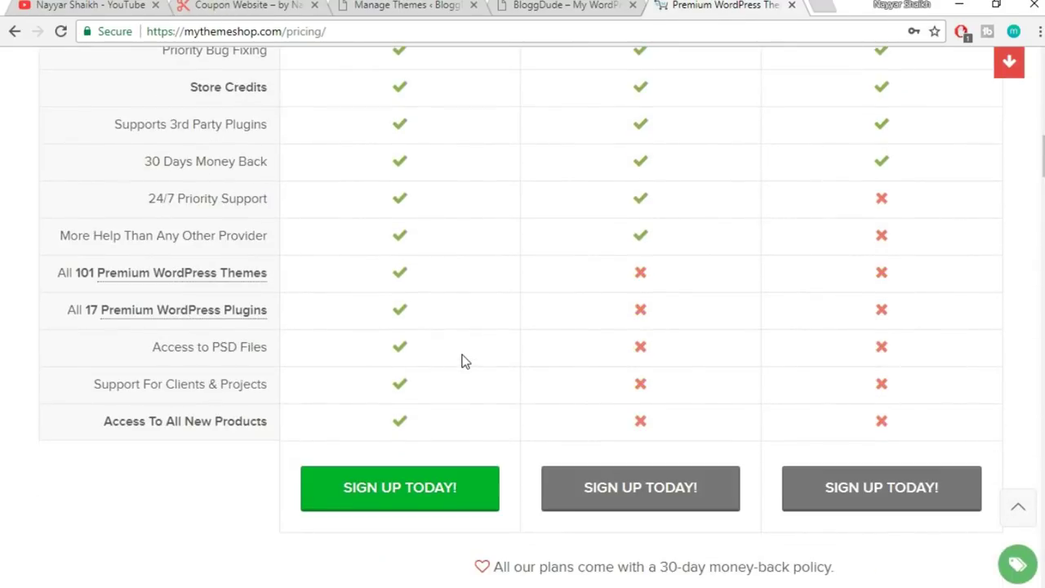
mouse_move(136, 315)
scroll(426, 348, "up", 10)
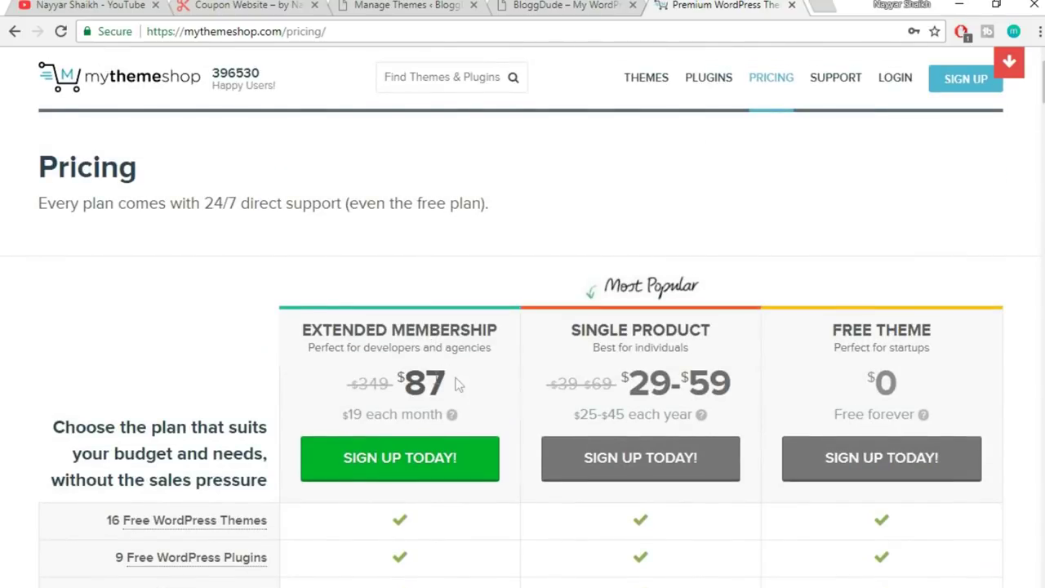
- Compare the $87 Extended Membership with the $59 Single Product, singling out Extended Membership
left_click_drag(457, 385, 389, 382)
left_click(448, 377)
left_click_drag(739, 382, 685, 385)
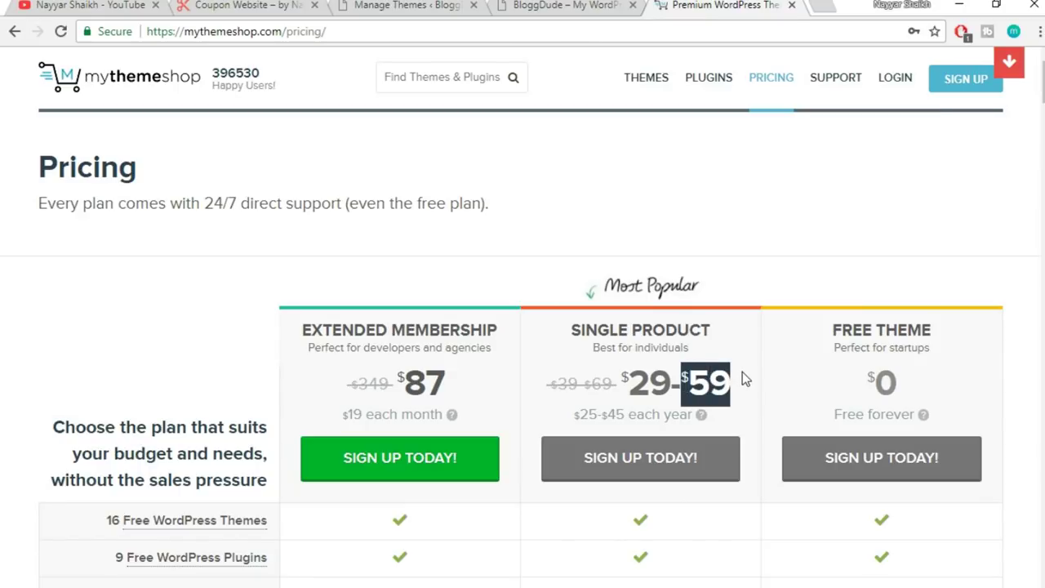
left_click_drag(471, 383, 406, 383)
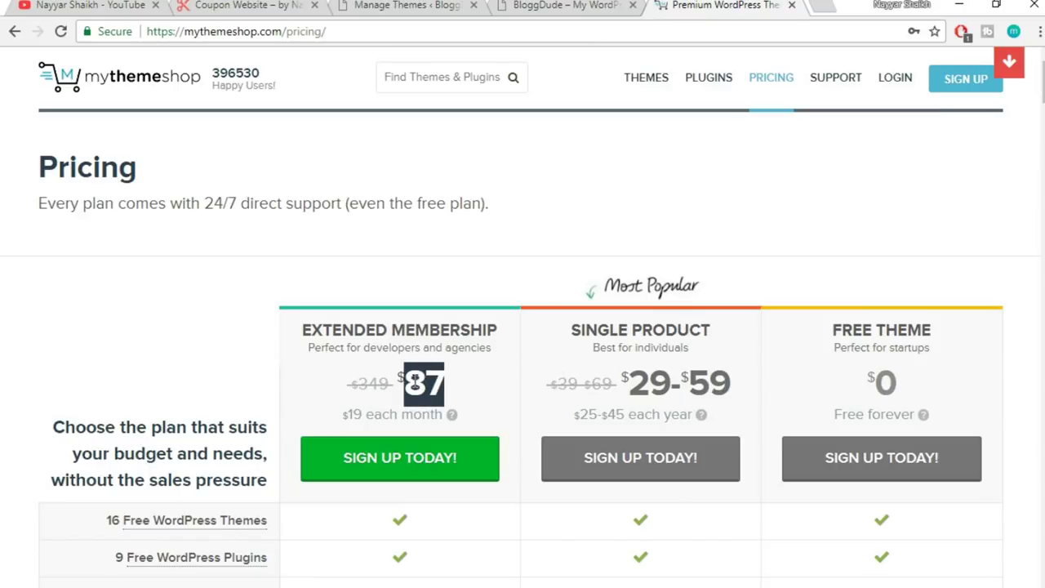
scroll(483, 378, "down", 12)
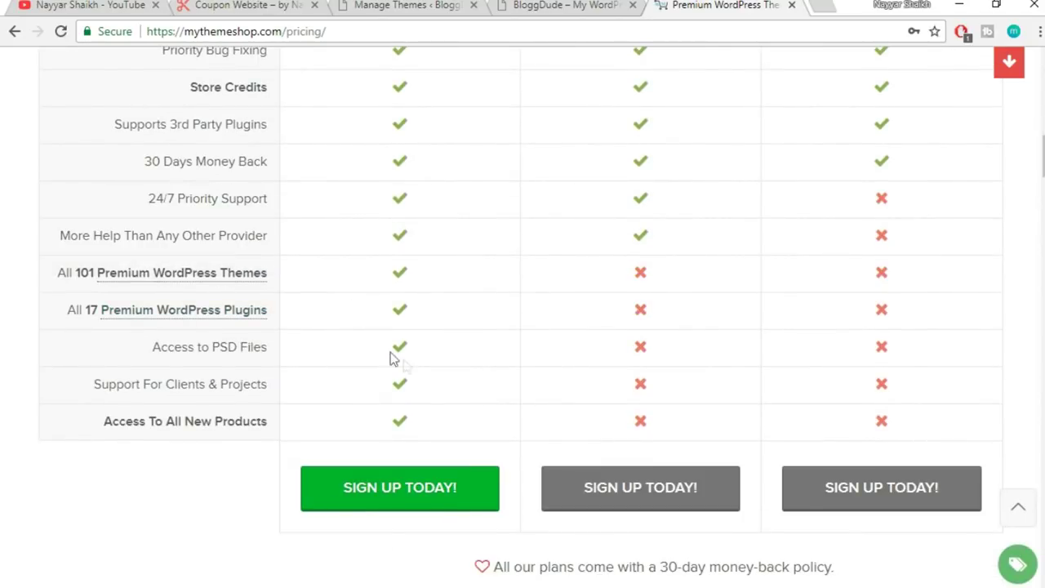
scroll(445, 409, "up", 5)
scroll(448, 414, "up", 4)
left_click(380, 135)
left_click_drag(301, 95, 502, 90)
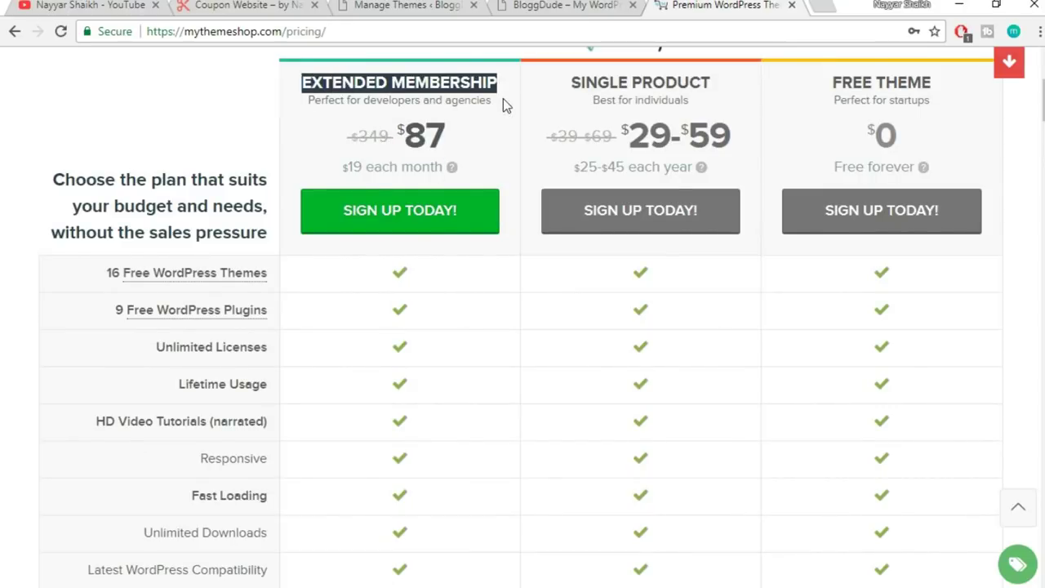
scroll(490, 373, "down", 8)
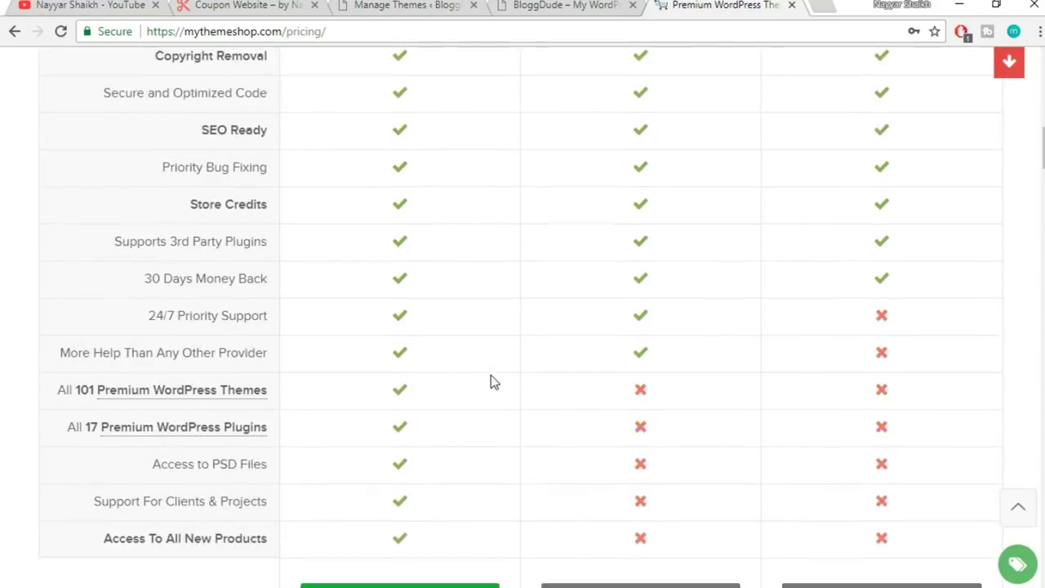
scroll(491, 381, "down", 2)
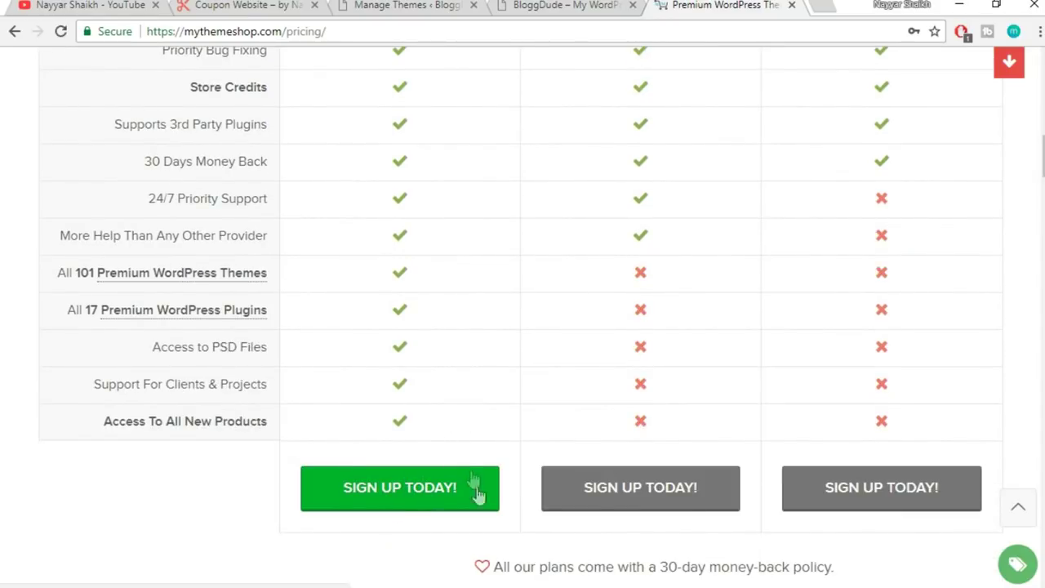
scroll(477, 490, "up", 10)
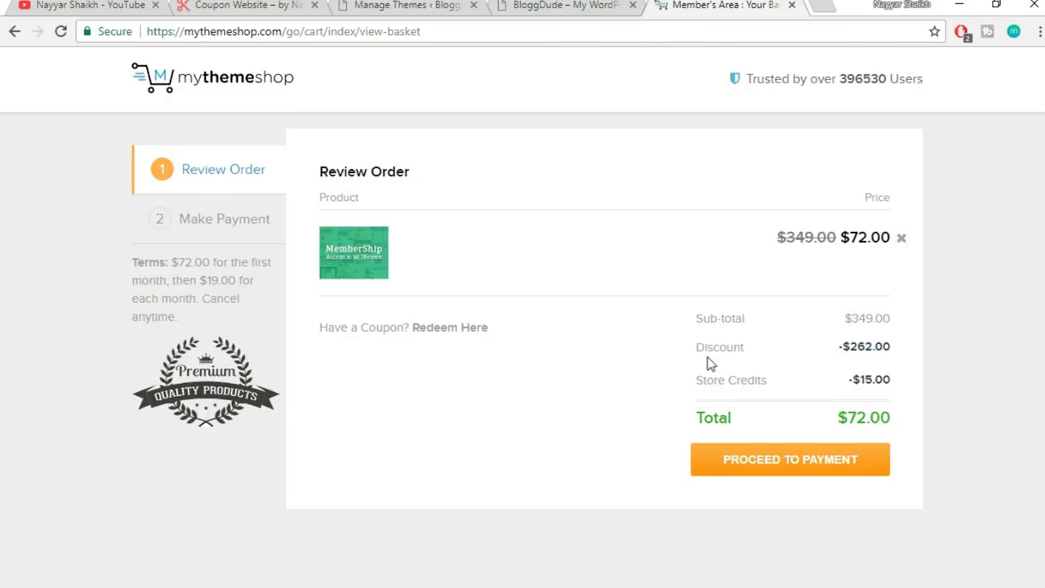
- Review the order's coupon line, 15 store credit deduction and $72 total
left_click_drag(686, 392, 806, 385)
left_click(800, 389)
left_click_drag(780, 388, 704, 384)
left_click(698, 384)
left_click_drag(861, 379, 873, 379)
left_click_drag(916, 423, 738, 425)
left_click(810, 424)
left_click_drag(838, 418, 868, 412)
left_click(880, 410)
left_click_drag(698, 422, 869, 419)
left_click(880, 422)
- Proceed to payment, then return to the MyThemeShop homepage by removing the cart path
left_click(809, 477)
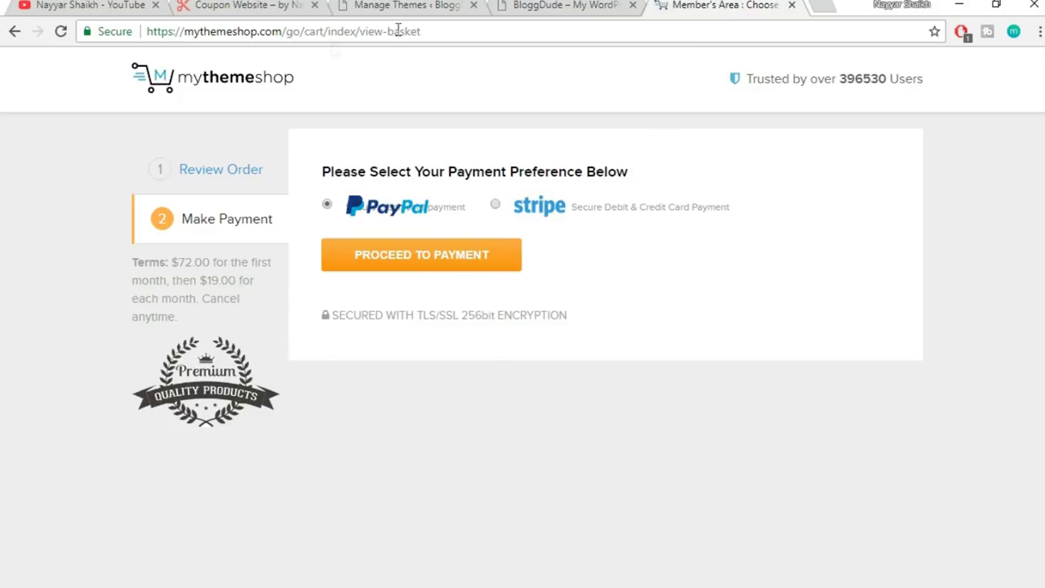
left_click_drag(286, 31, 697, 26)
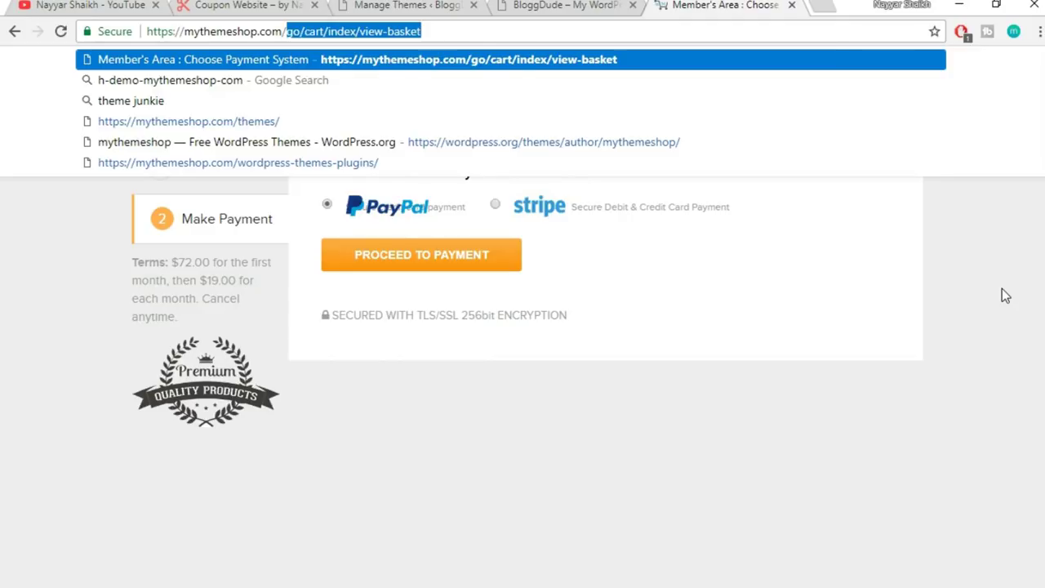
key("BackSpace")
key("Return")
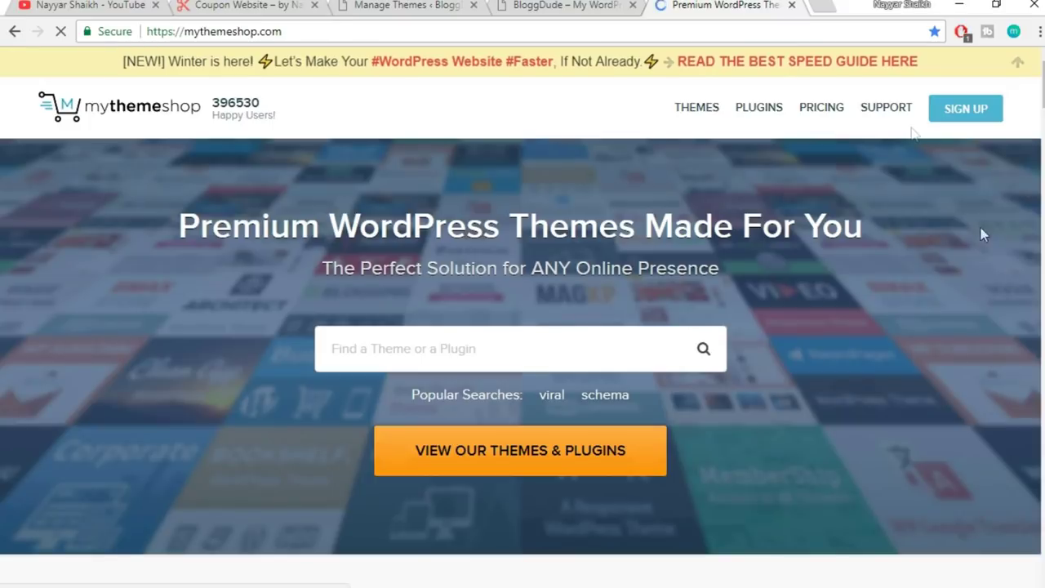
mouse_move(905, 113)
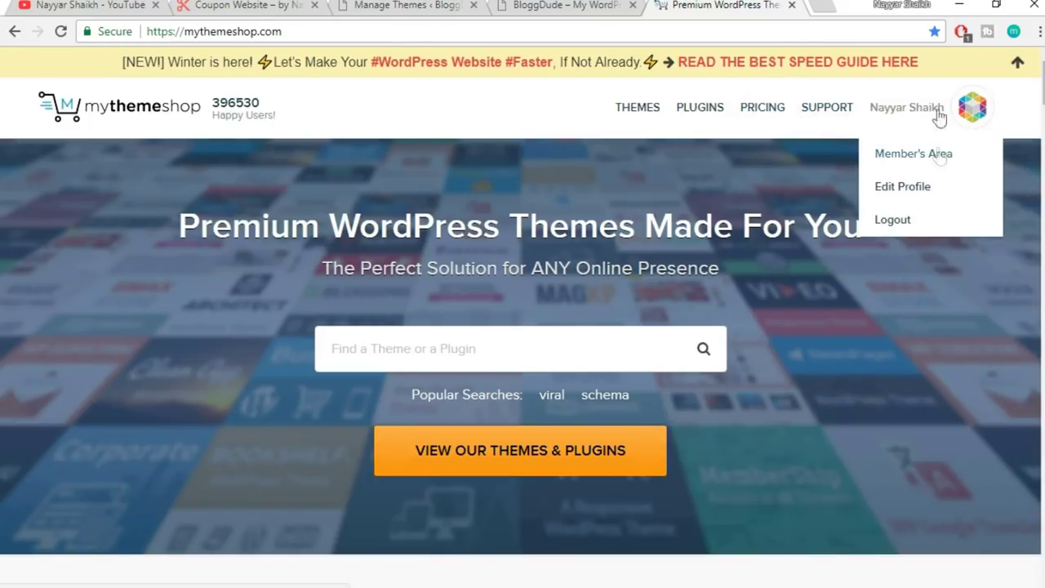
- Download the Coupon theme files from the MyThemeShop Member's Area
left_click(924, 163)
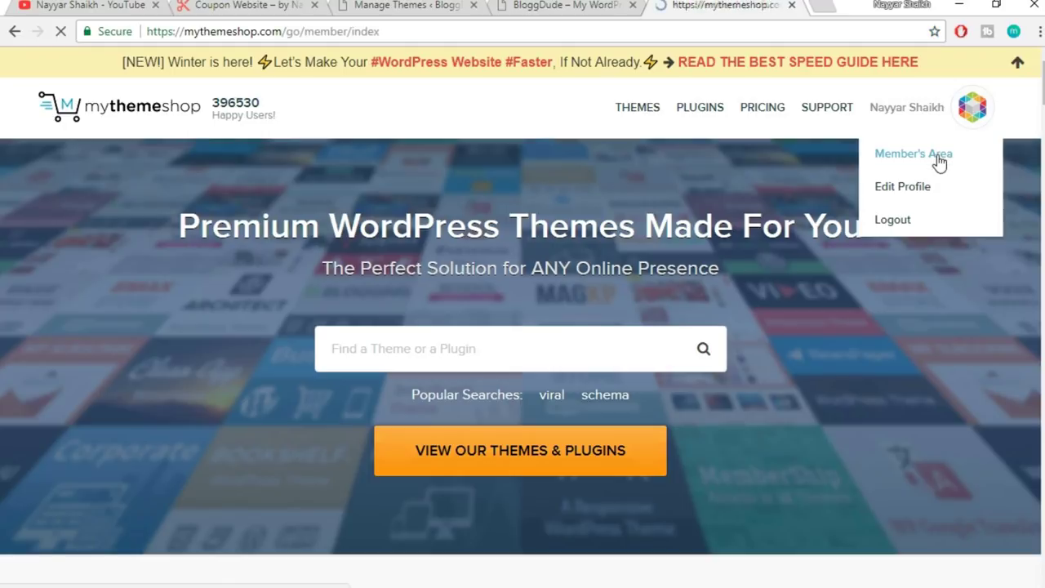
scroll(994, 231, "down", 2)
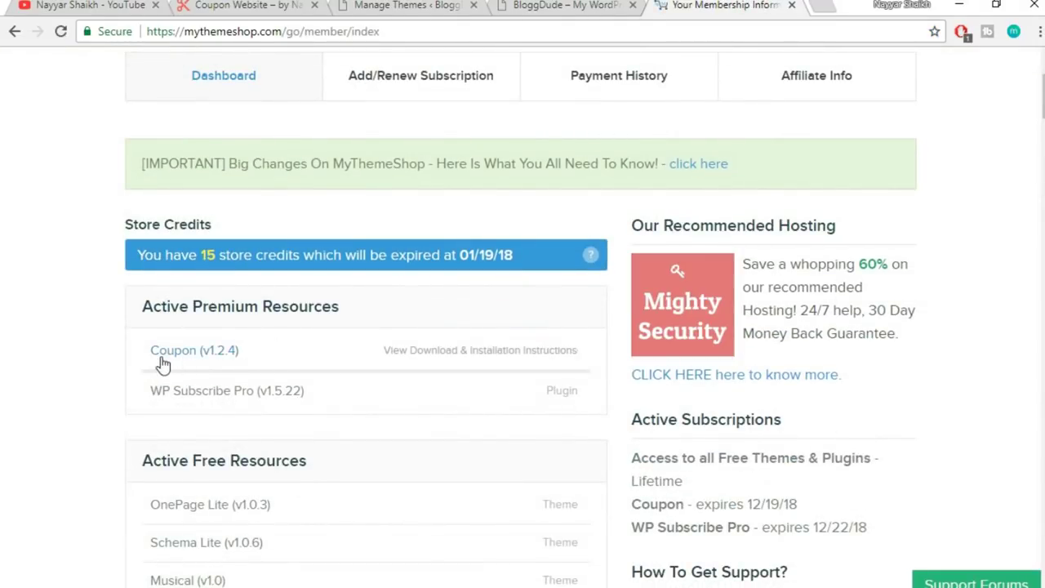
left_click(302, 367)
scroll(338, 364, "down", 3)
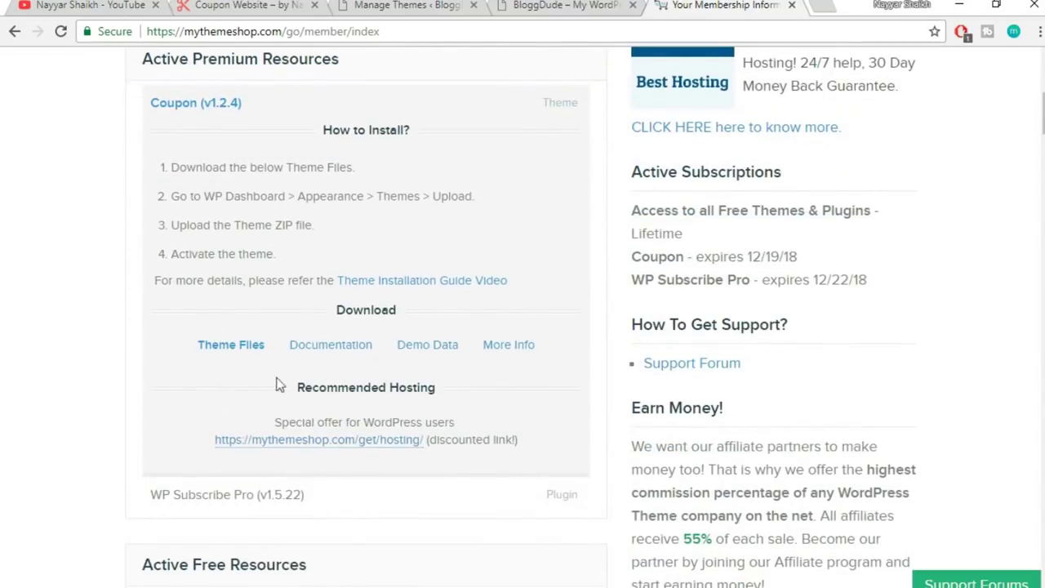
scroll(278, 366, "up", 1)
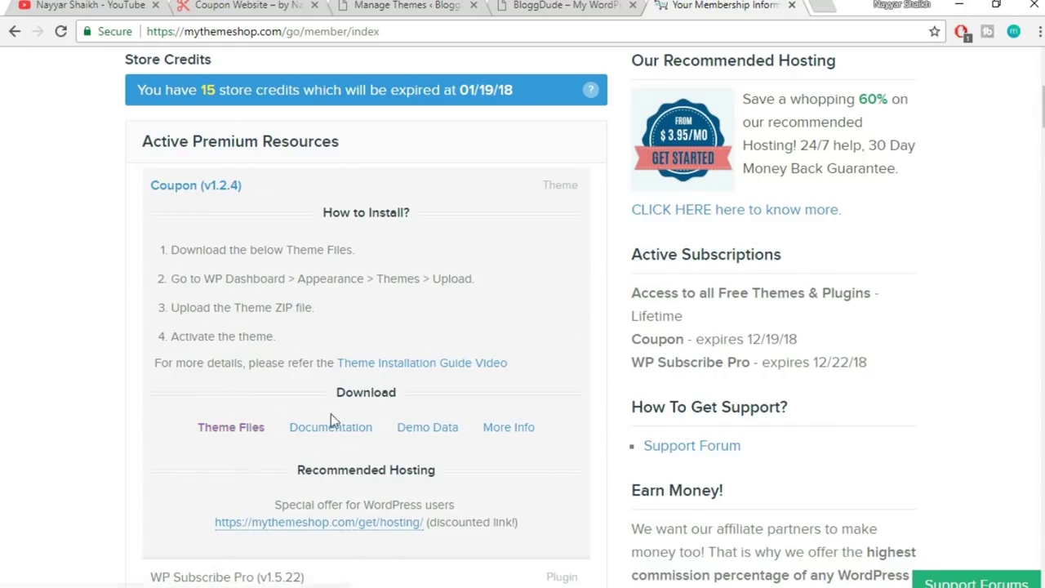
left_click(260, 433)
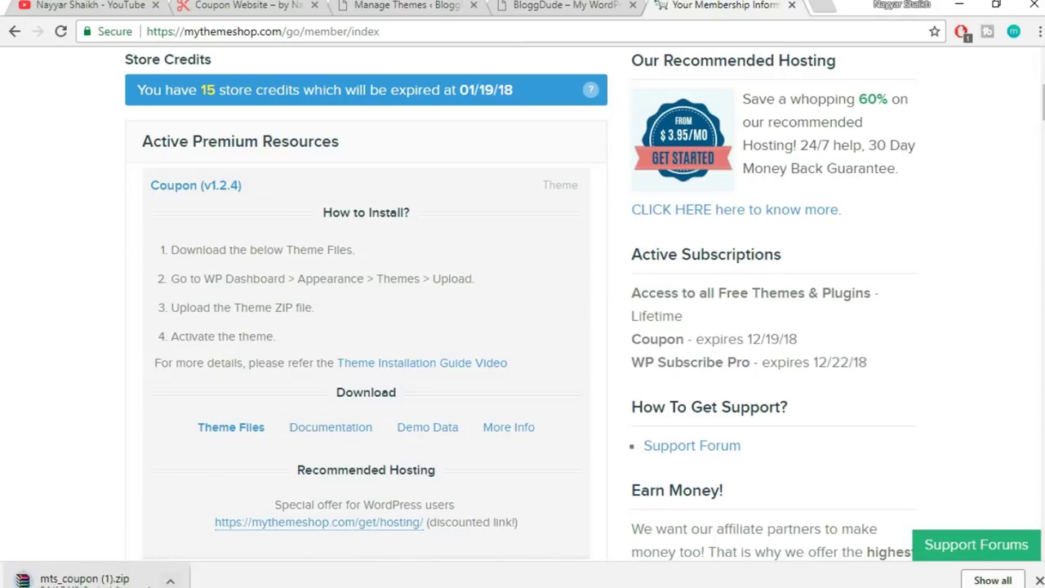
- Dismiss the downloads bar and close the MyThemeShop membership tab
left_click(171, 581)
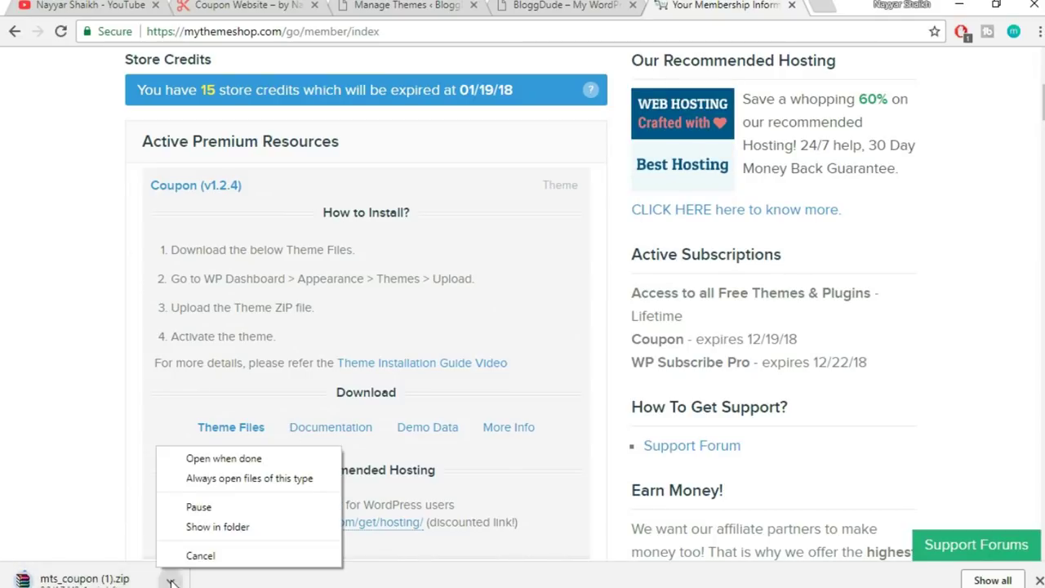
left_click(199, 555)
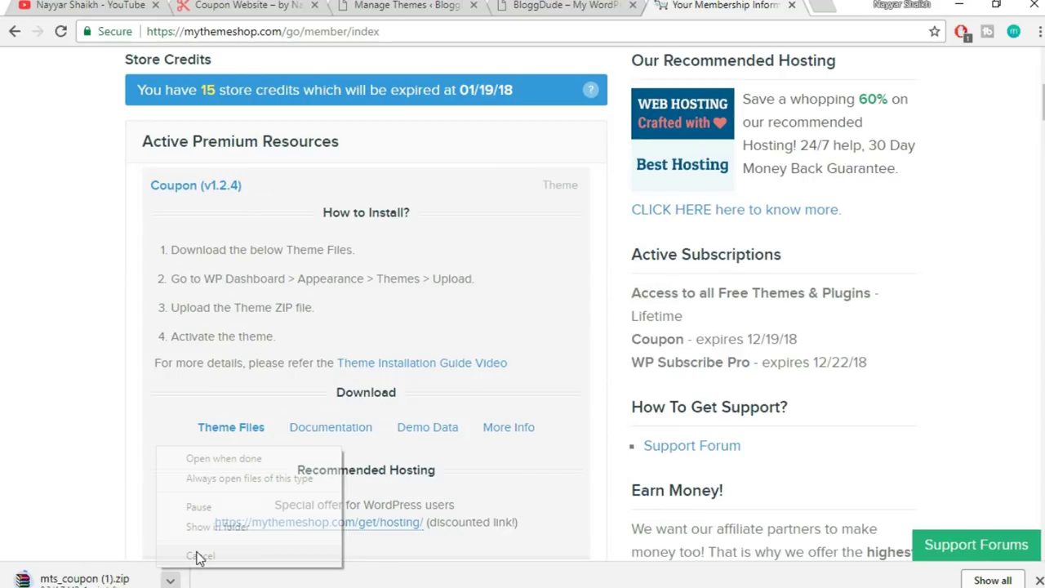
left_click(1039, 580)
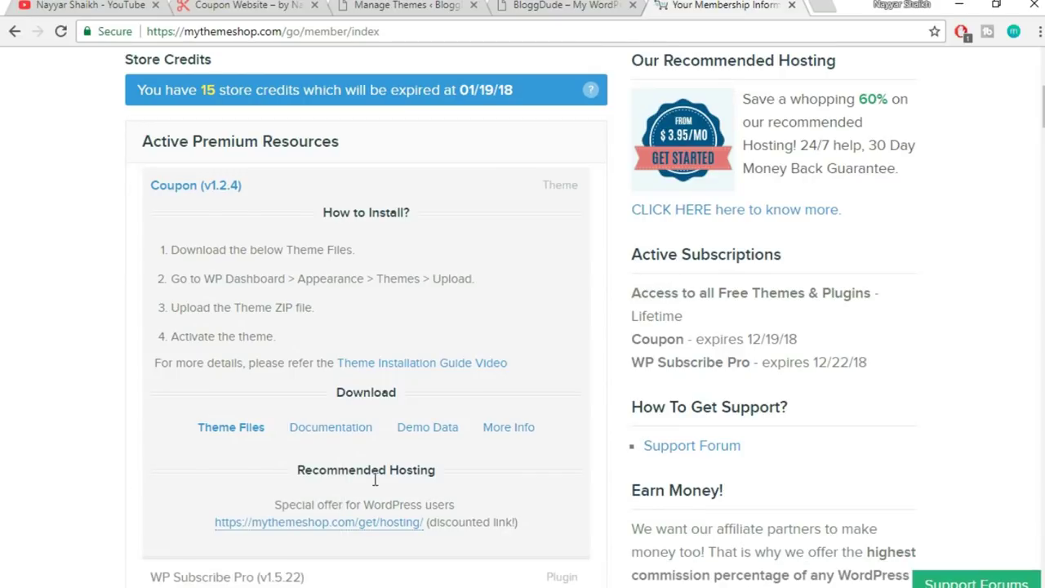
scroll(375, 485, "up", 2)
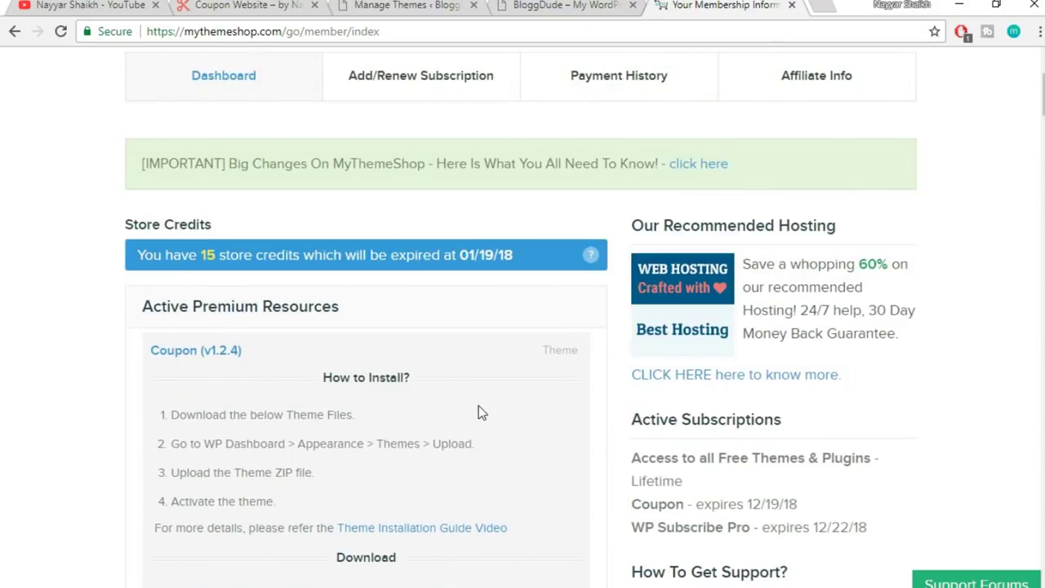
scroll(690, 314, "up", 2)
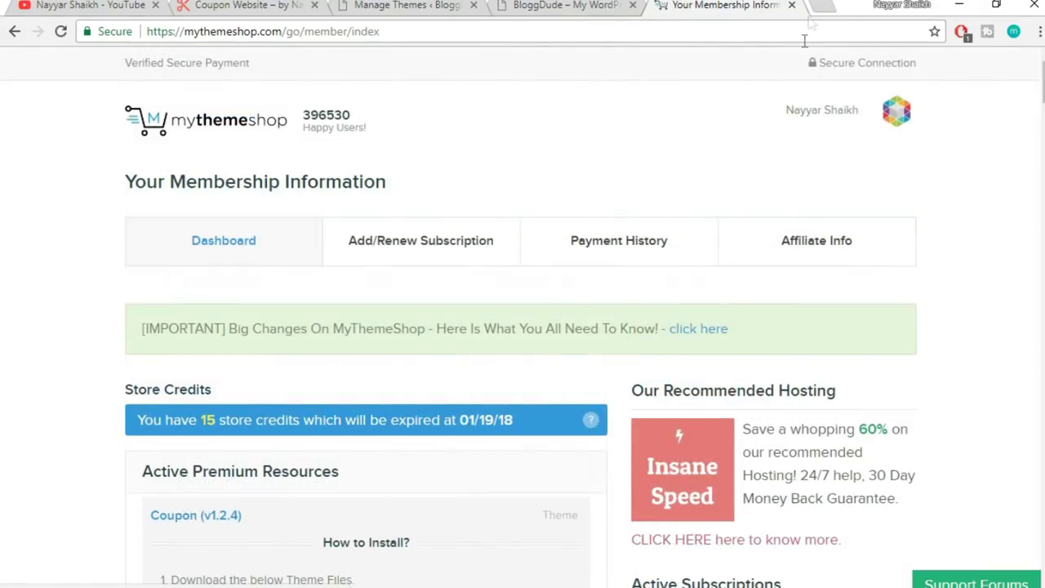
left_click(792, 7)
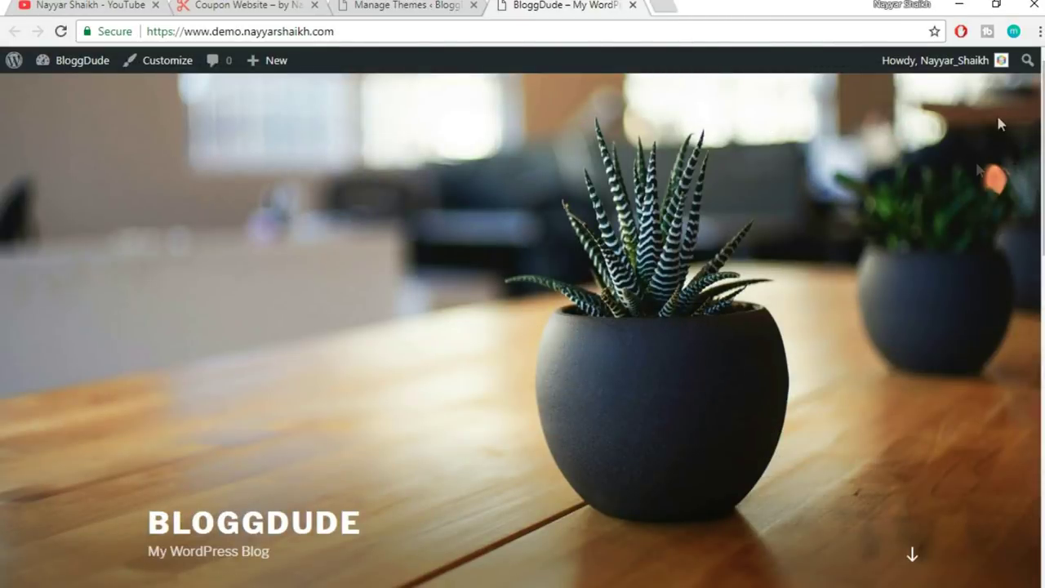
- Upload mts_coupon.zip through Add New > Upload Theme and start installing it
left_click(402, 5)
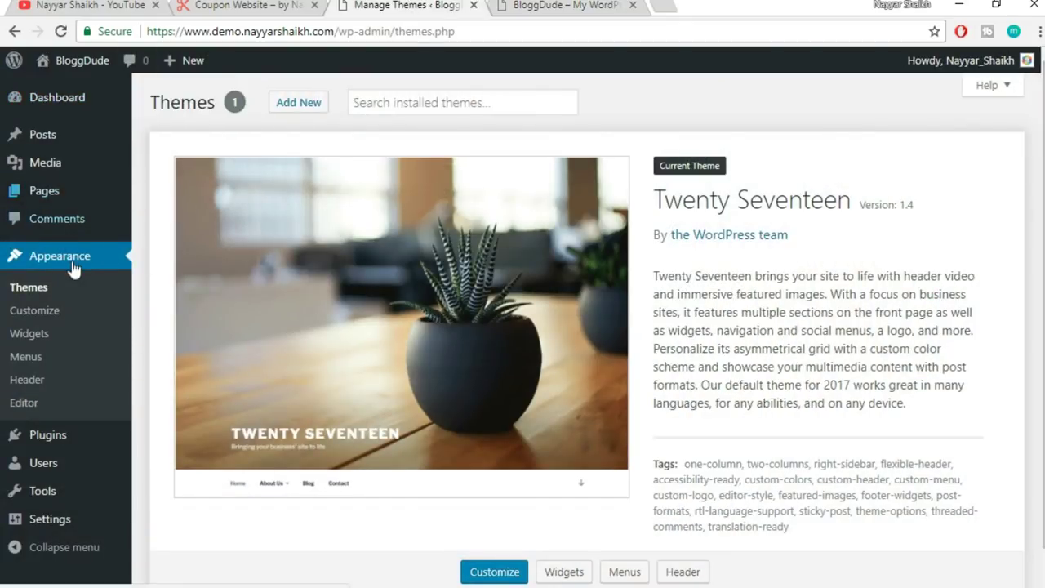
left_click(318, 107)
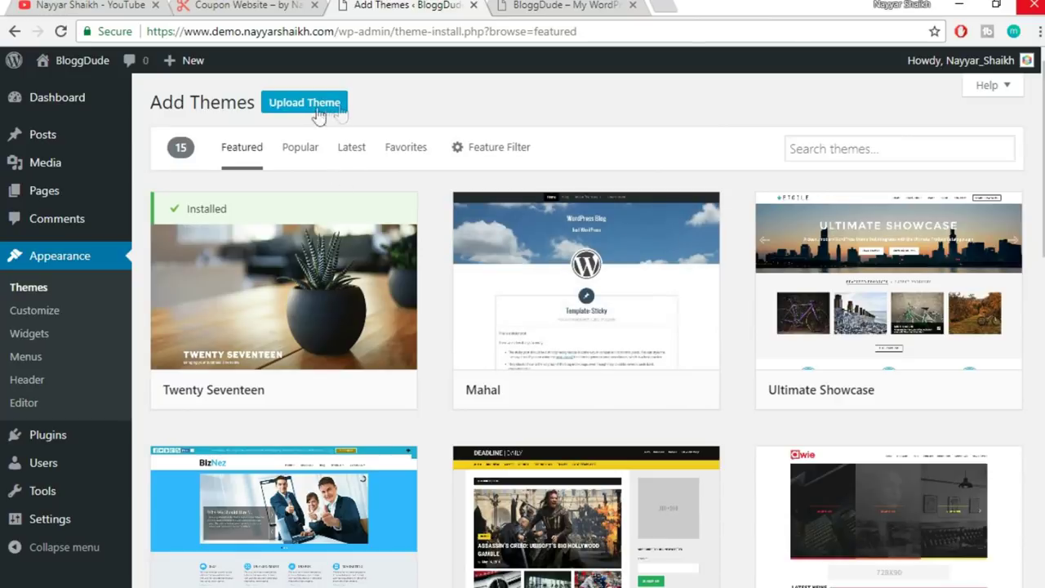
left_click(321, 114)
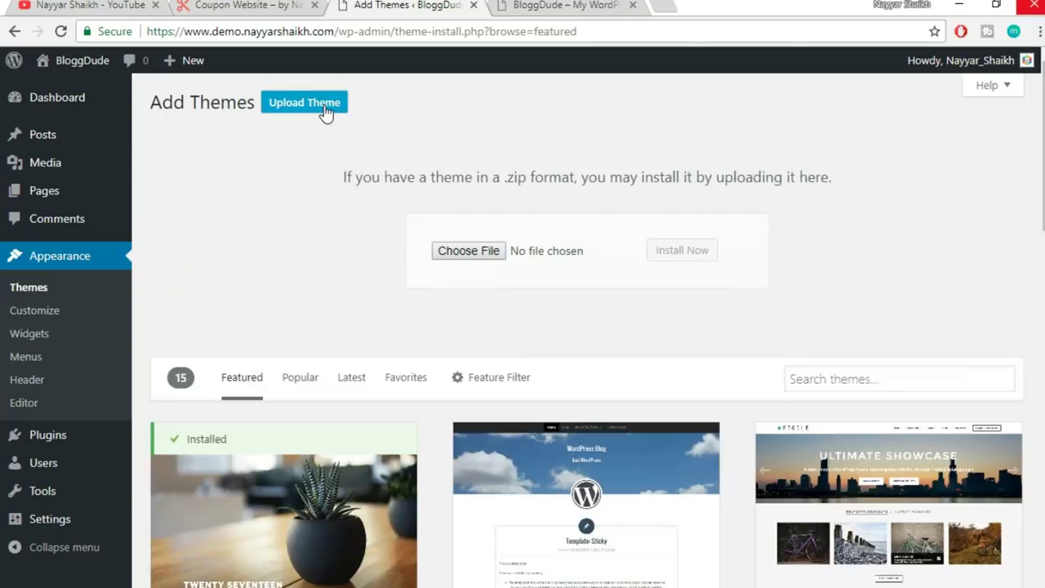
left_click(467, 251)
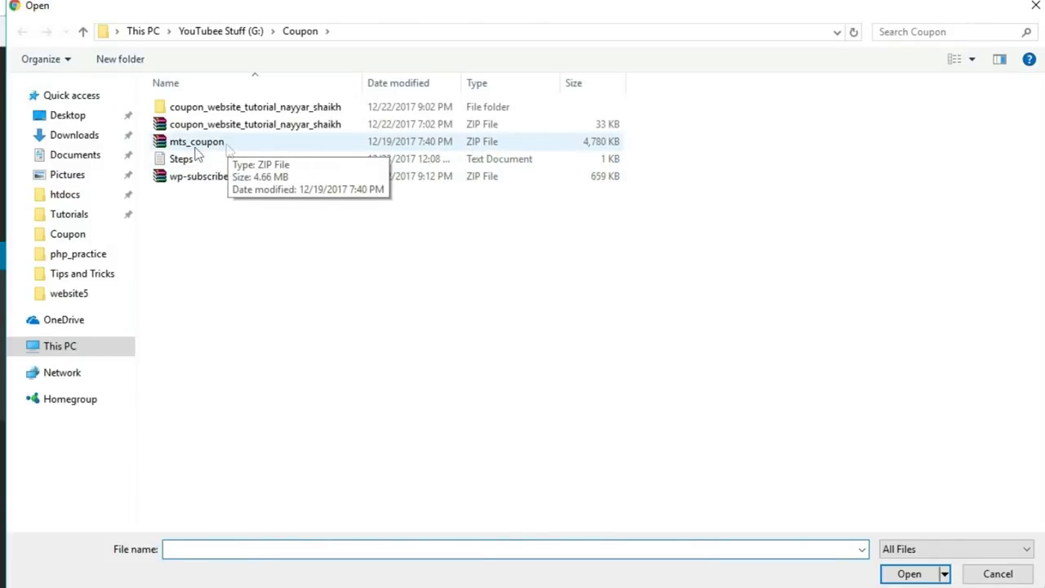
left_click(245, 145)
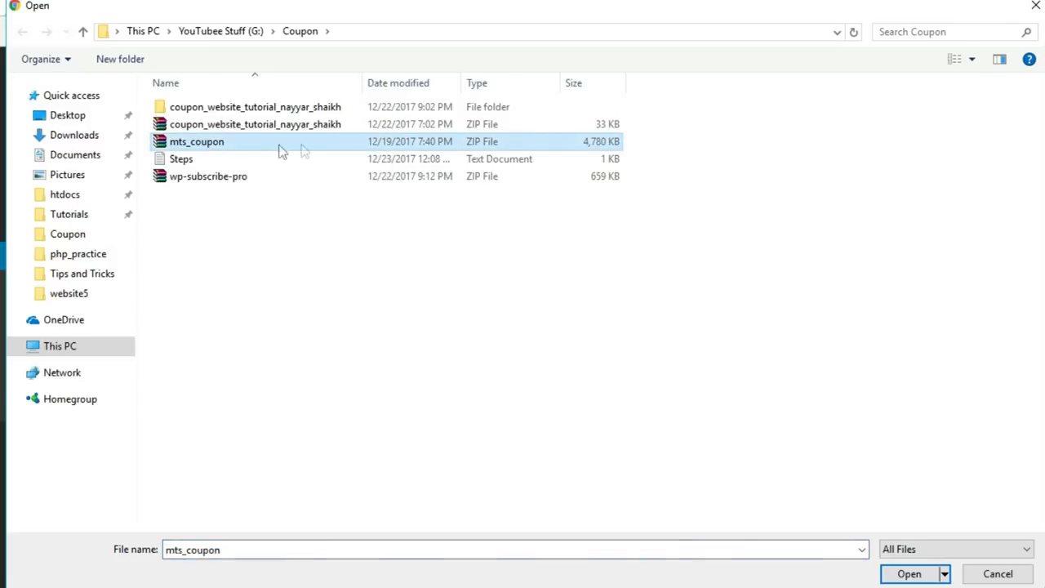
left_click(905, 575)
left_click(693, 255)
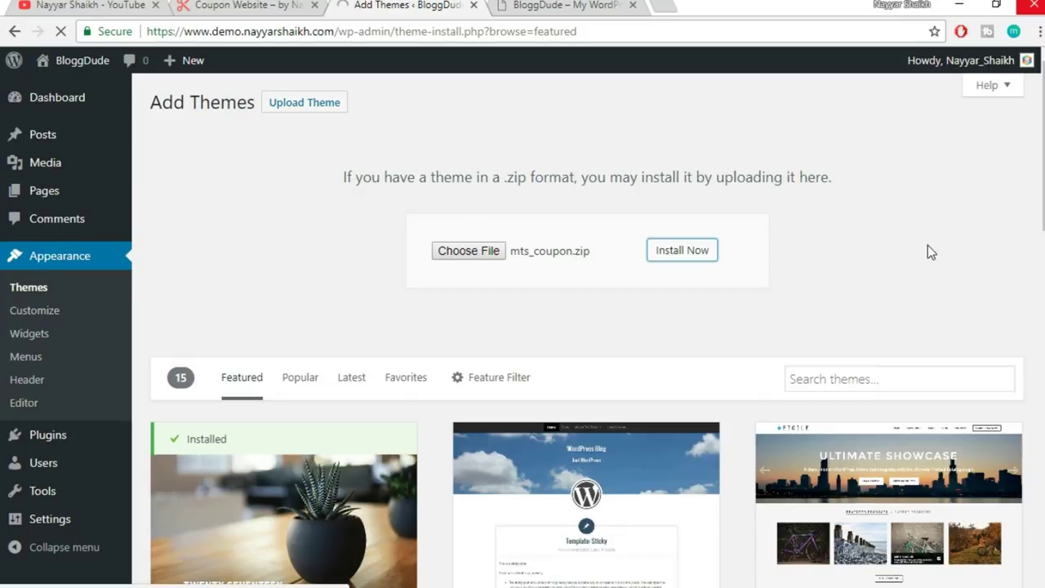
- Switch to the BloggDude YouTube channel tab while the theme installs
left_click(37, 5)
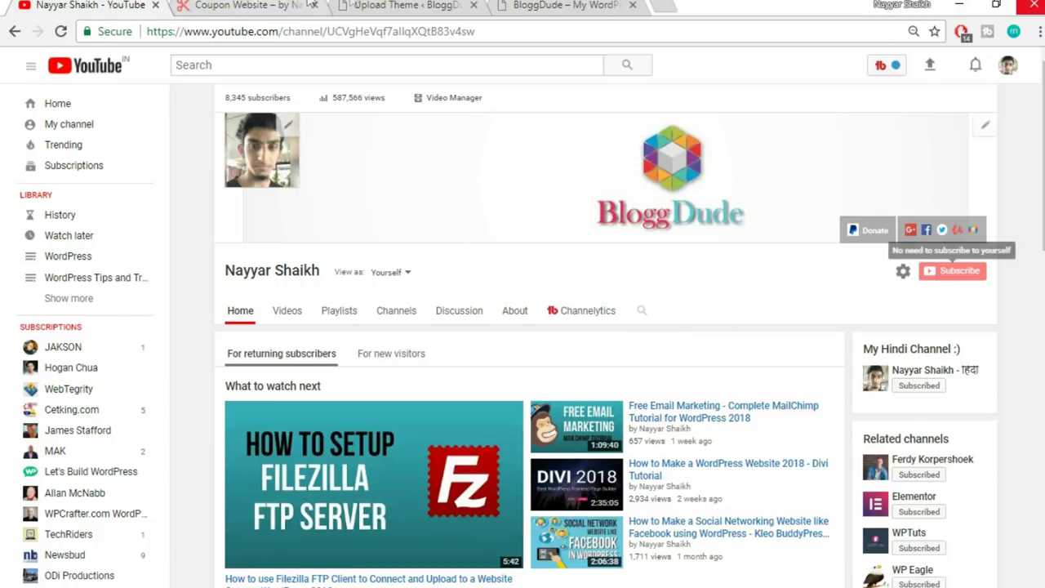
- Check the mts_coupon.zip theme installation result in the Upload Theme tab
left_click(364, 6)
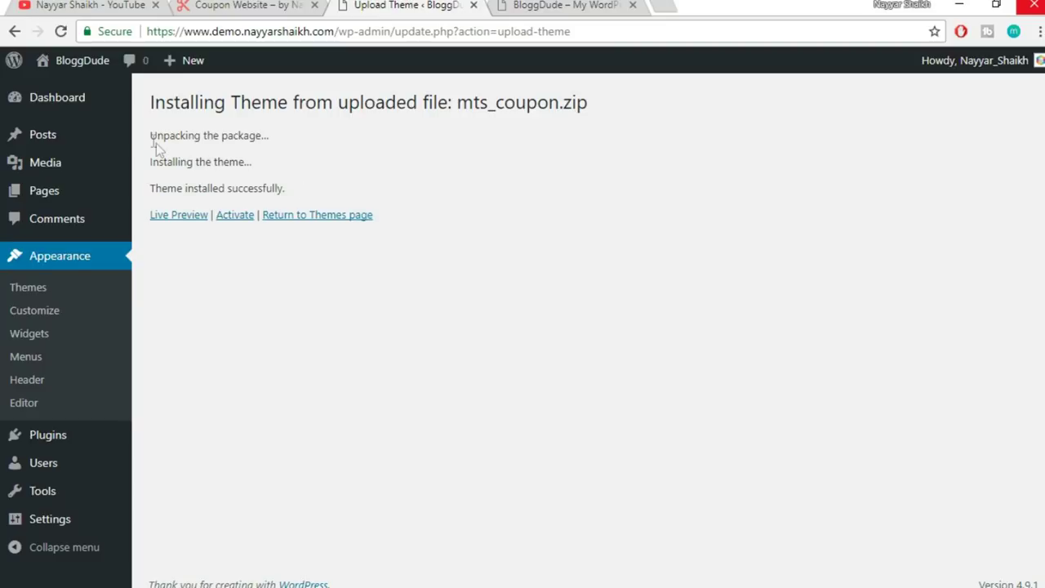
left_click_drag(259, 132, 514, 139)
left_click(598, 132)
- Browse the YouTube channel's Uploads row, then come back to the theme installation result
left_click(90, 7)
scroll(535, 416, "down", 3)
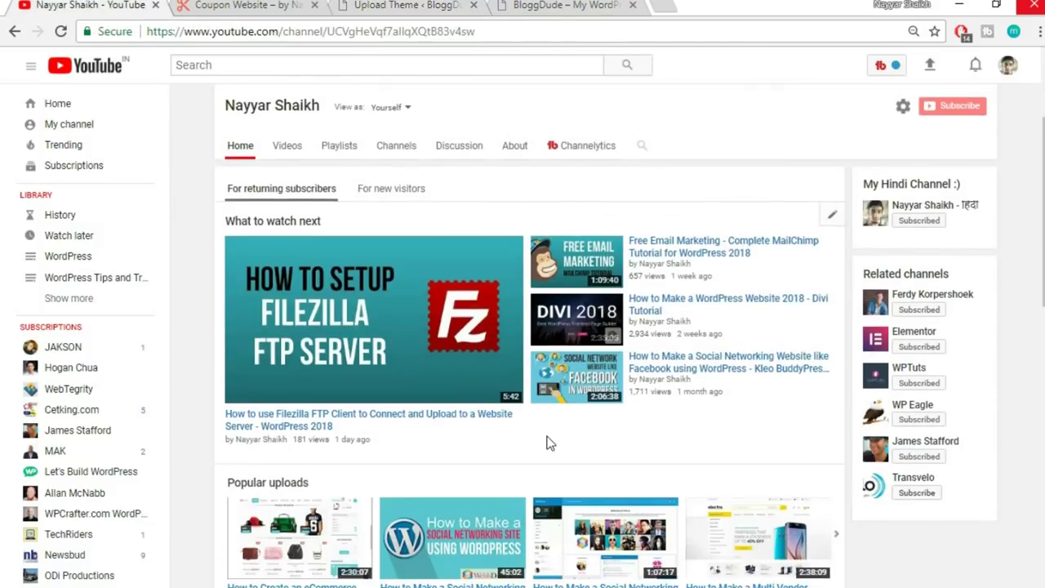
scroll(488, 462, "down", 3)
scroll(485, 464, "down", 3)
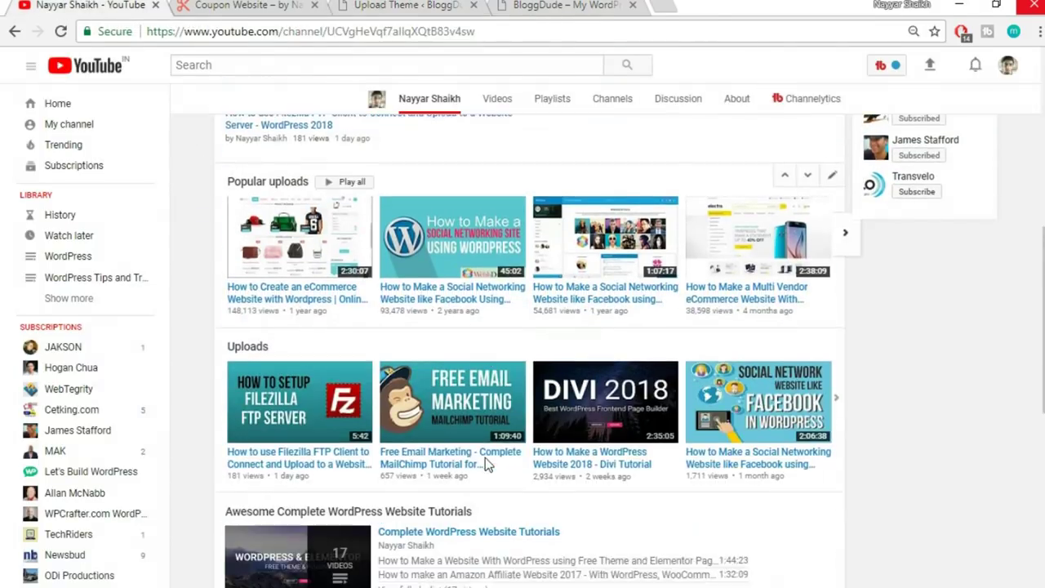
left_click_drag(312, 448, 277, 446)
left_click(292, 461)
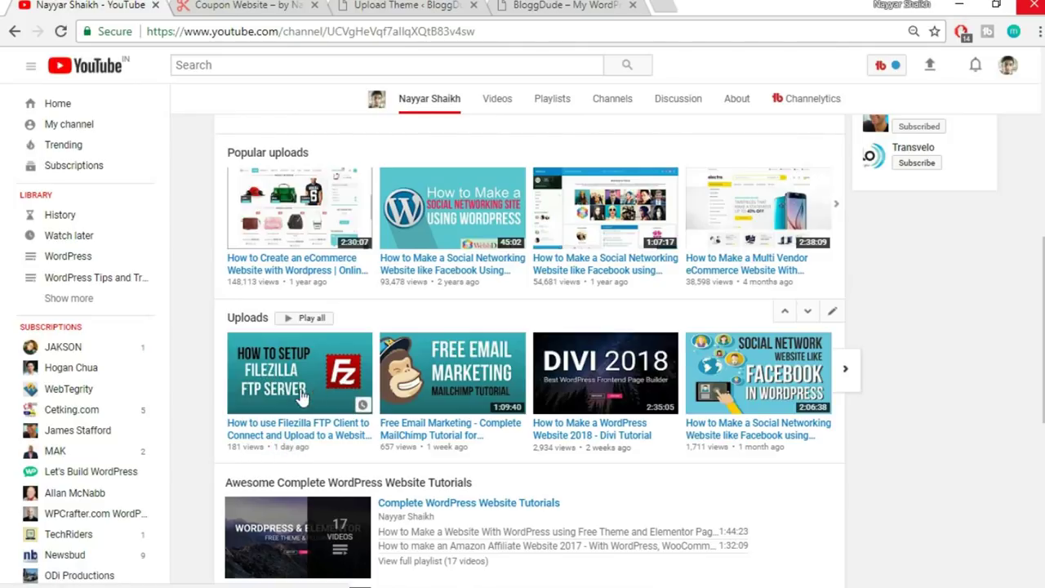
scroll(336, 423, "down", 1)
scroll(338, 425, "down", 1)
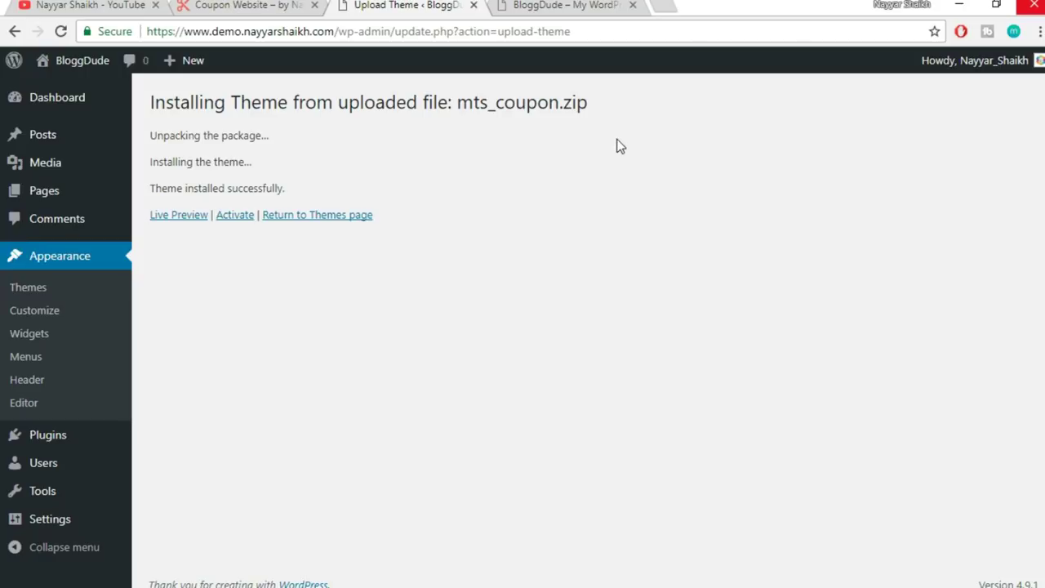
left_click(135, 5)
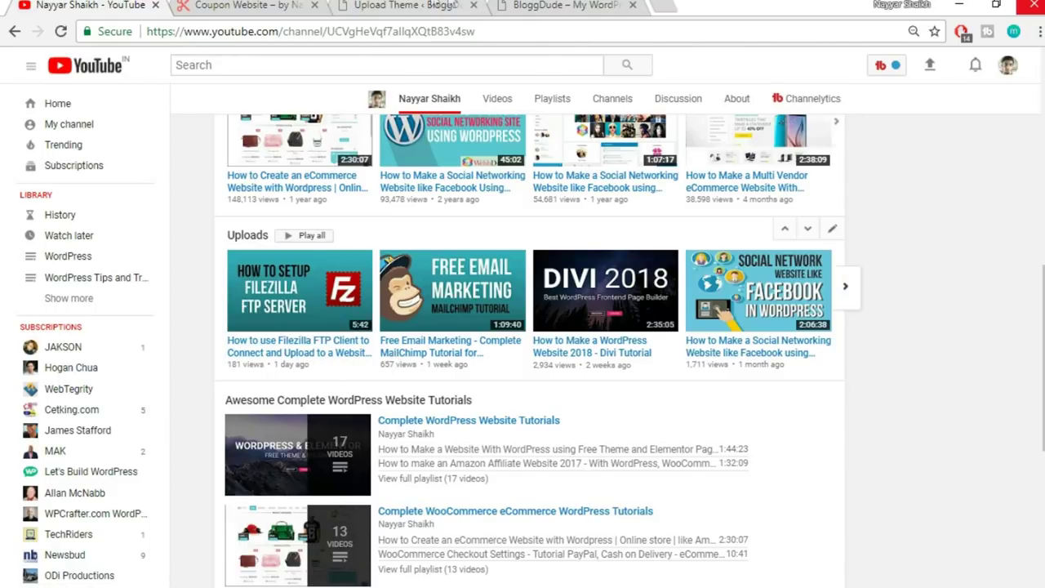
left_click(441, 6)
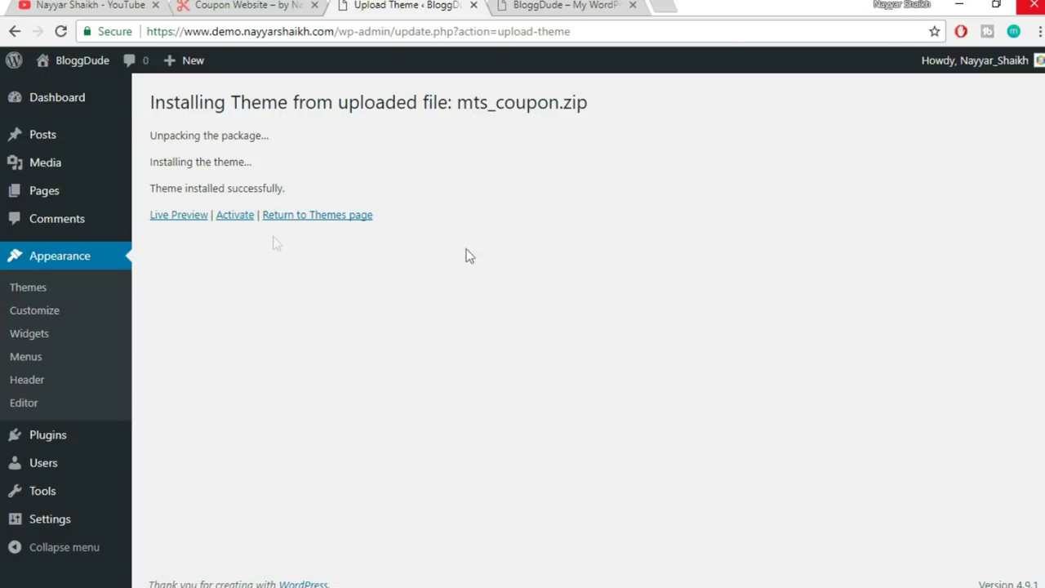
- Activate the Coupon theme and dismiss its welcome message
left_click(237, 216)
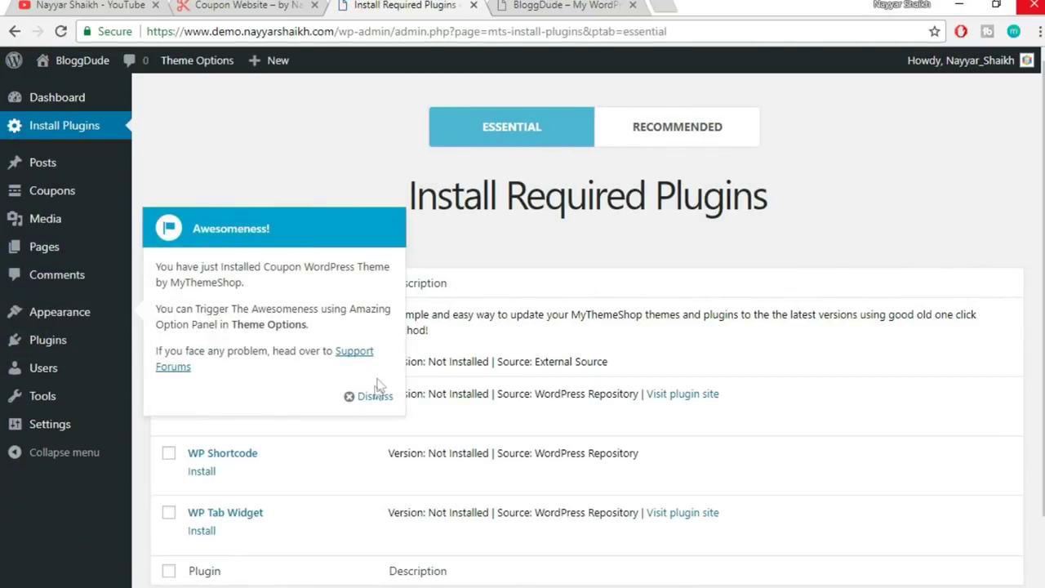
left_click(374, 397)
scroll(730, 348, "down", 1)
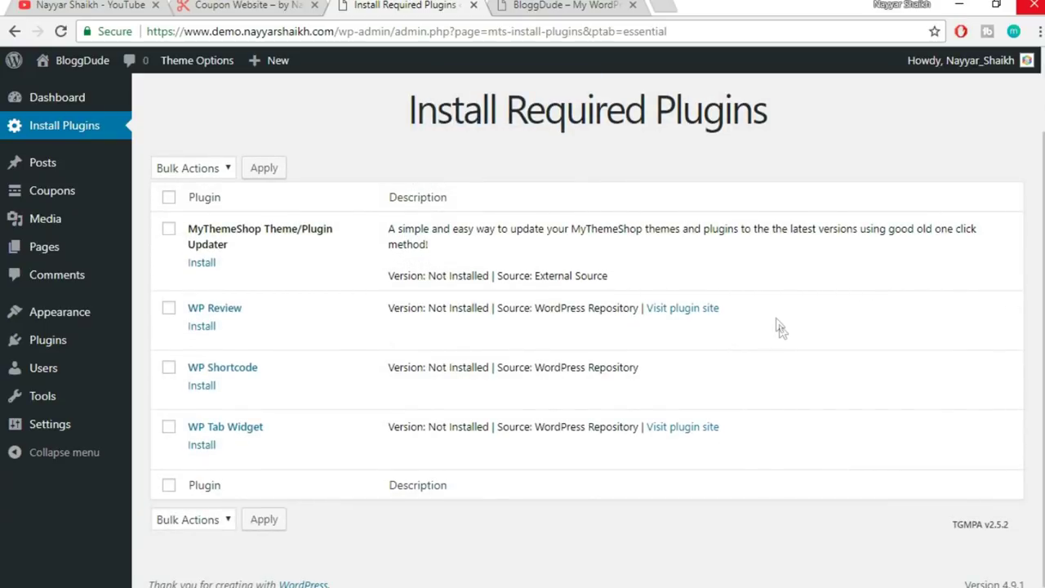
left_click_drag(508, 117, 788, 116)
left_click(788, 116)
- Bulk-install all four required plugins for the Coupon theme
left_click(170, 200)
left_click(201, 169)
left_click(201, 205)
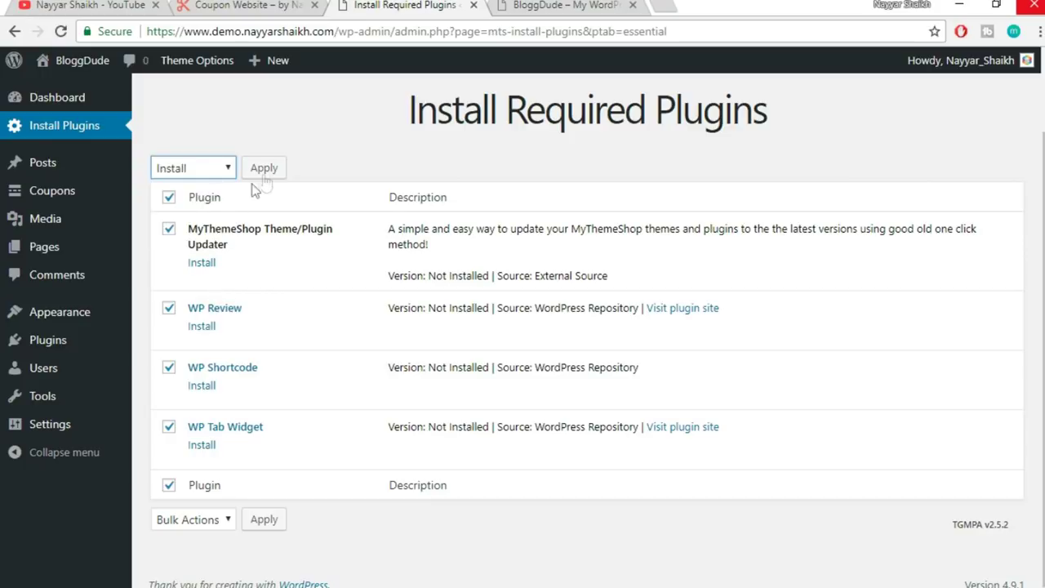
left_click(275, 170)
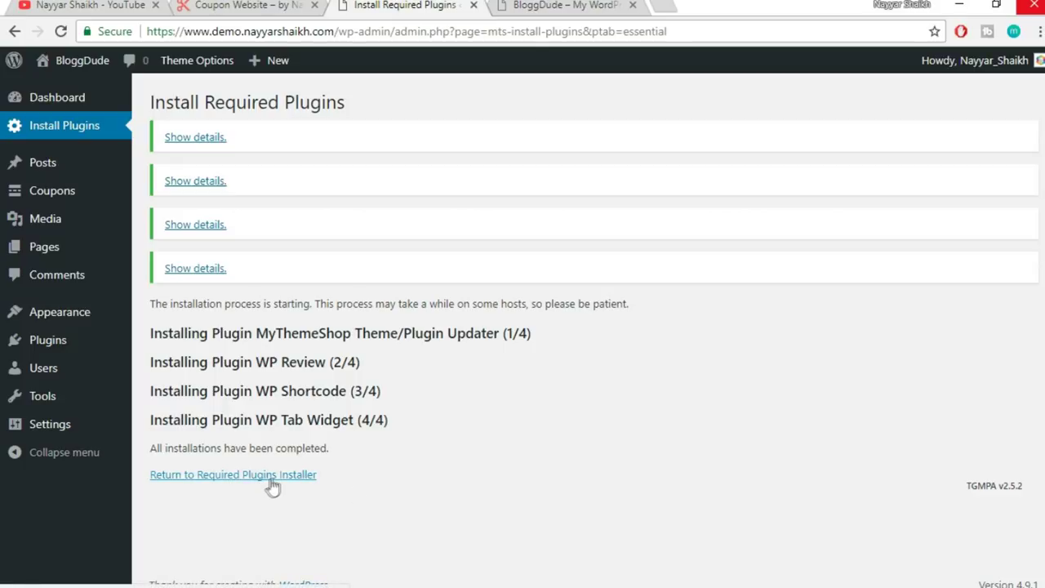
left_click(276, 482)
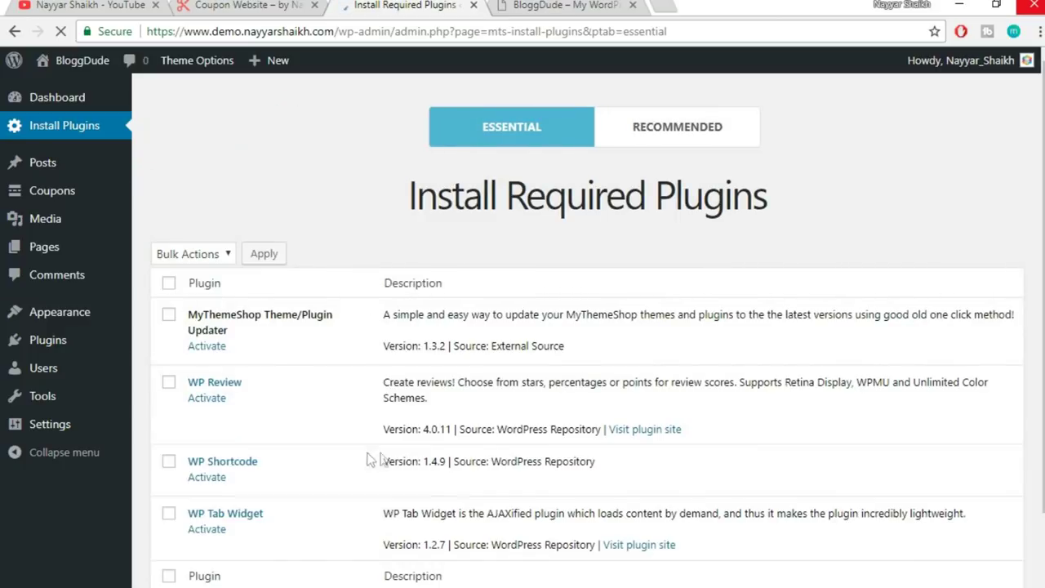
- Bulk-activate Theme/Plugin Updater, WP Review, WP Shortcode and WP Tab Widget
scroll(400, 448, "down", 1)
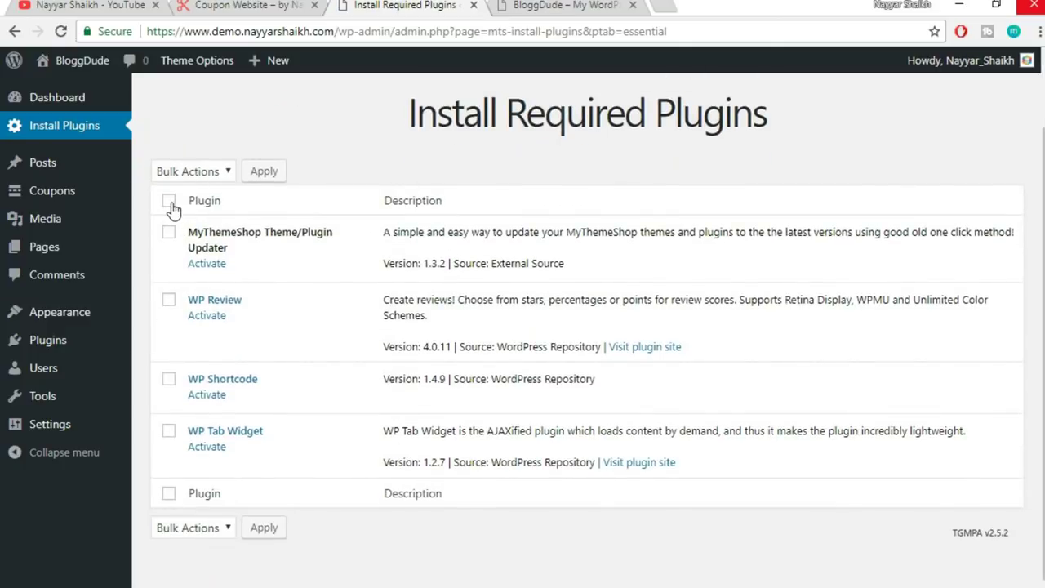
left_click(168, 203)
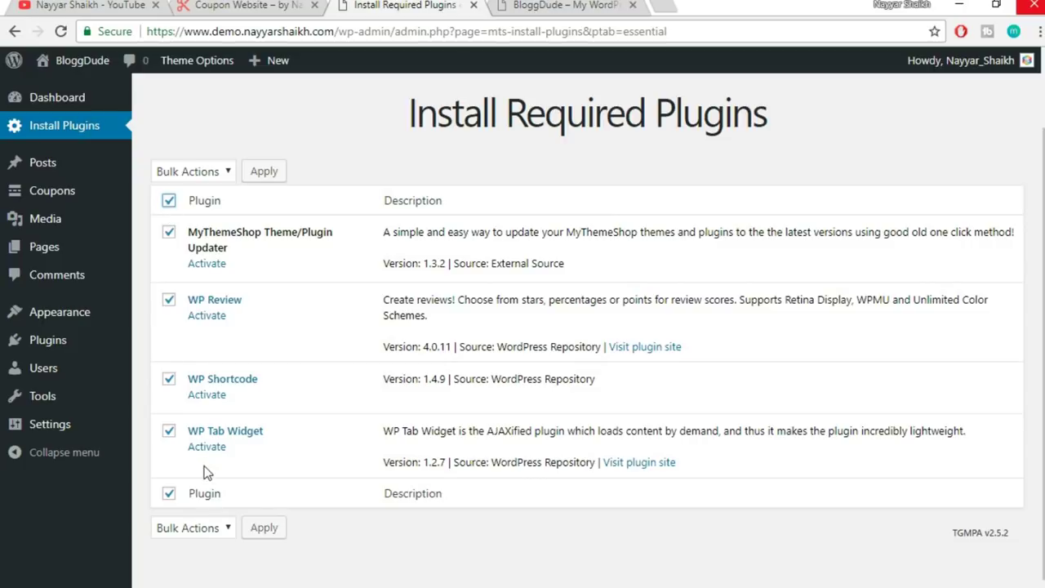
left_click(216, 172)
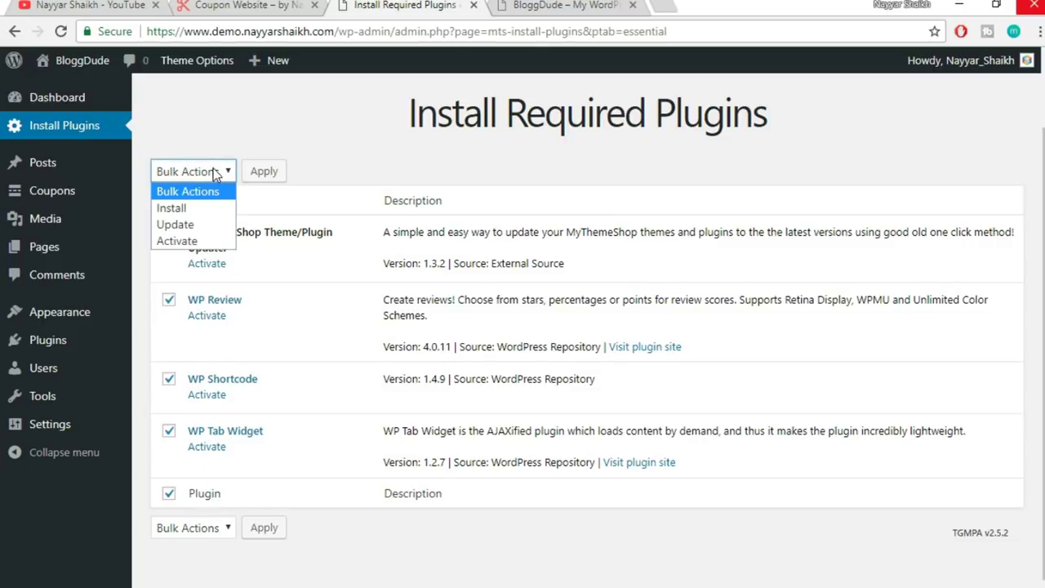
left_click(175, 241)
left_click(255, 177)
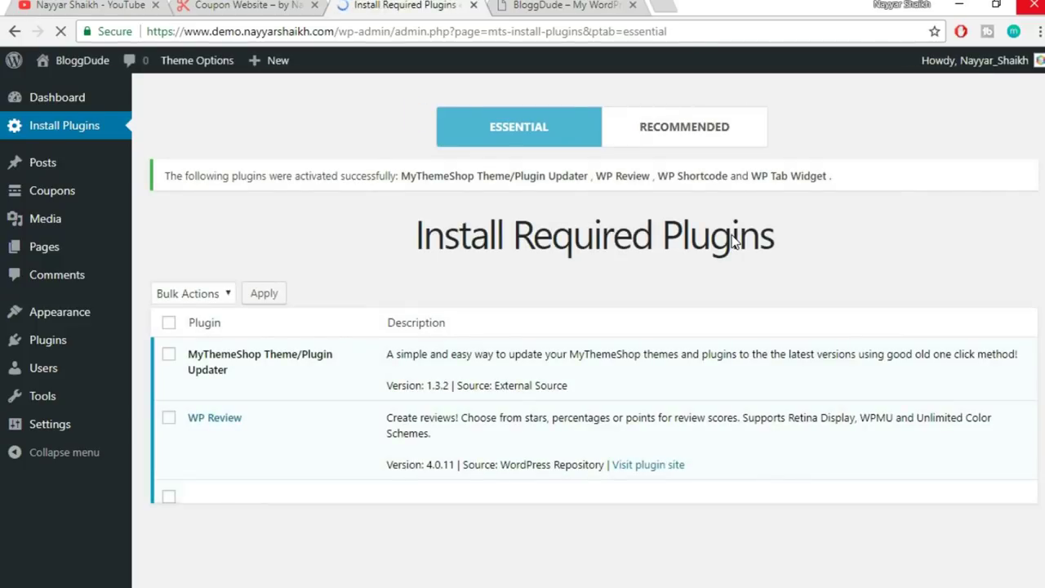
scroll(455, 441, "down", 3)
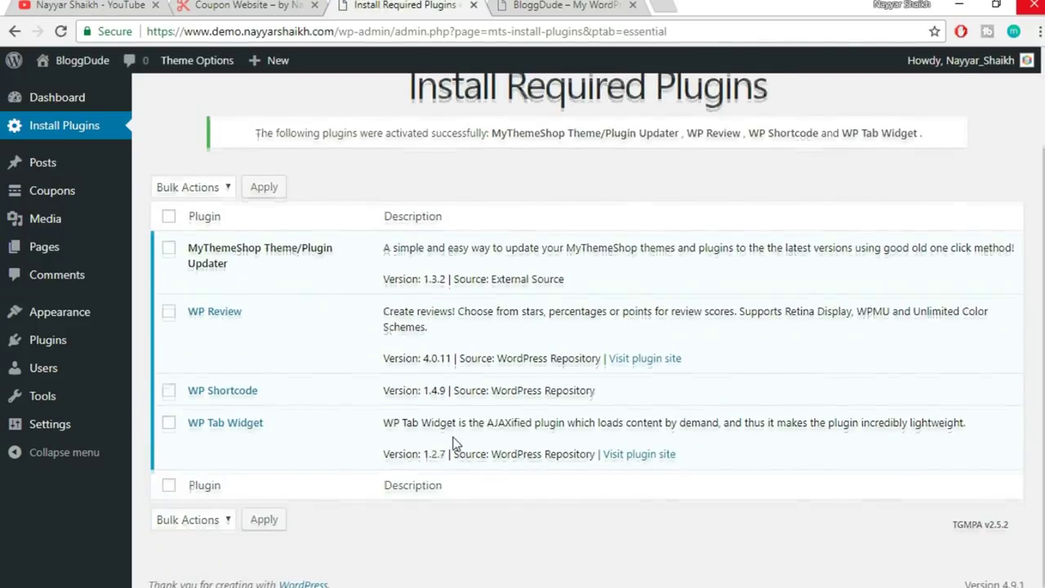
scroll(454, 441, "up", 2)
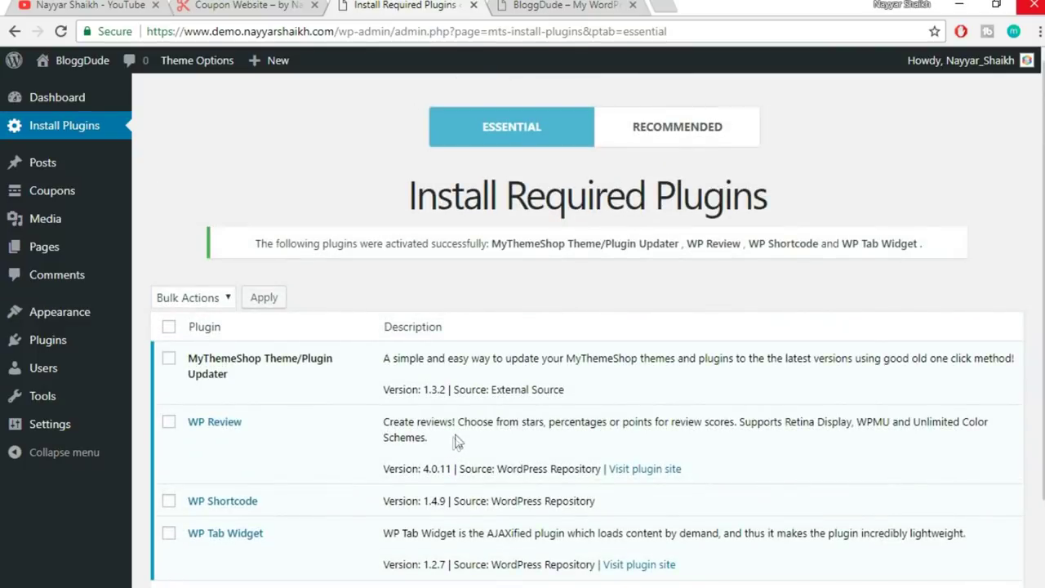
- Install WP Subscribe from the Coupon theme's Recommended Plugins list
left_click(699, 132)
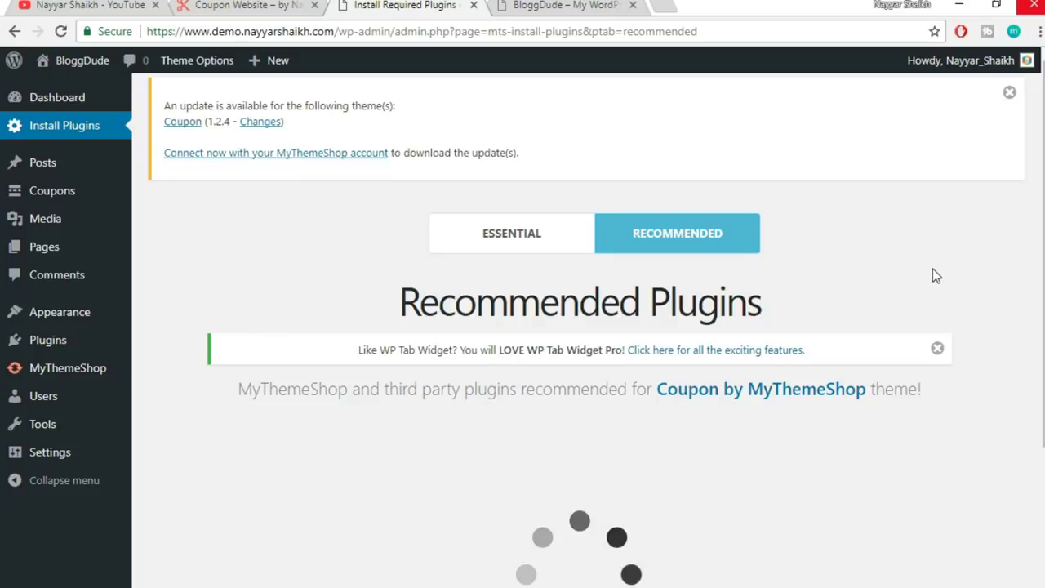
scroll(936, 275, "down", 6)
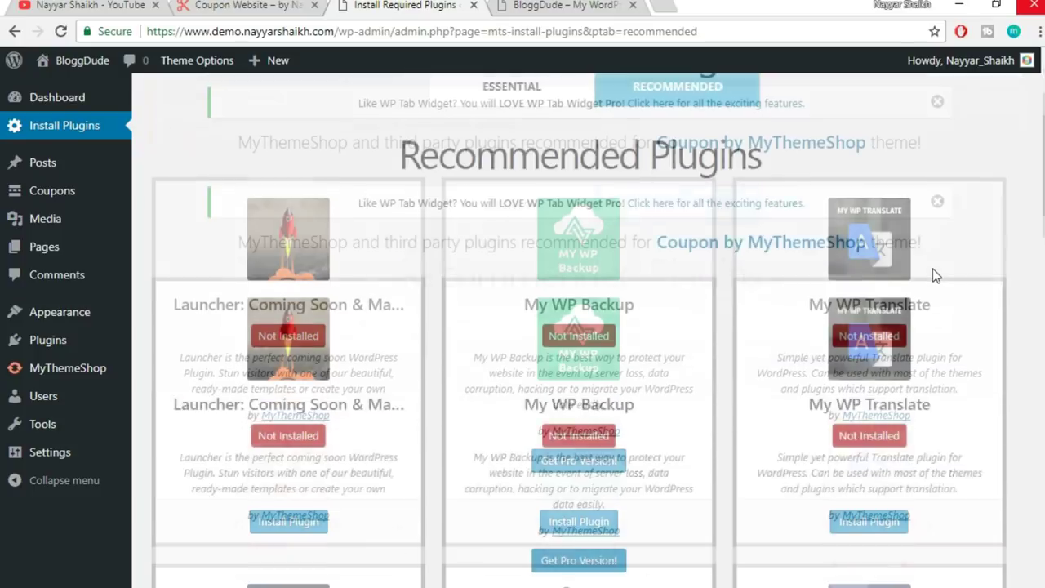
scroll(933, 268, "down", 7)
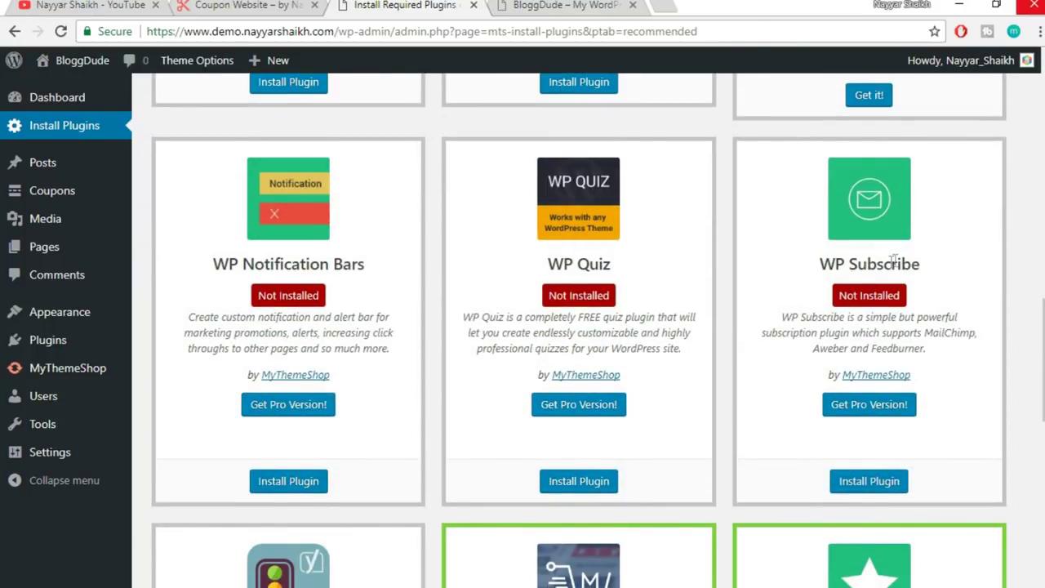
left_click(869, 483)
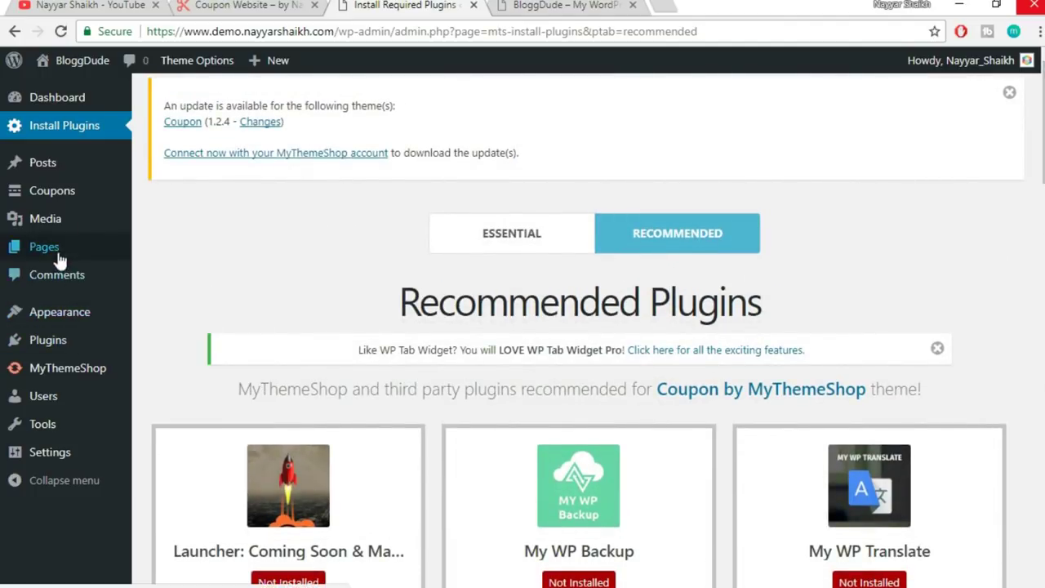
mouse_move(58, 346)
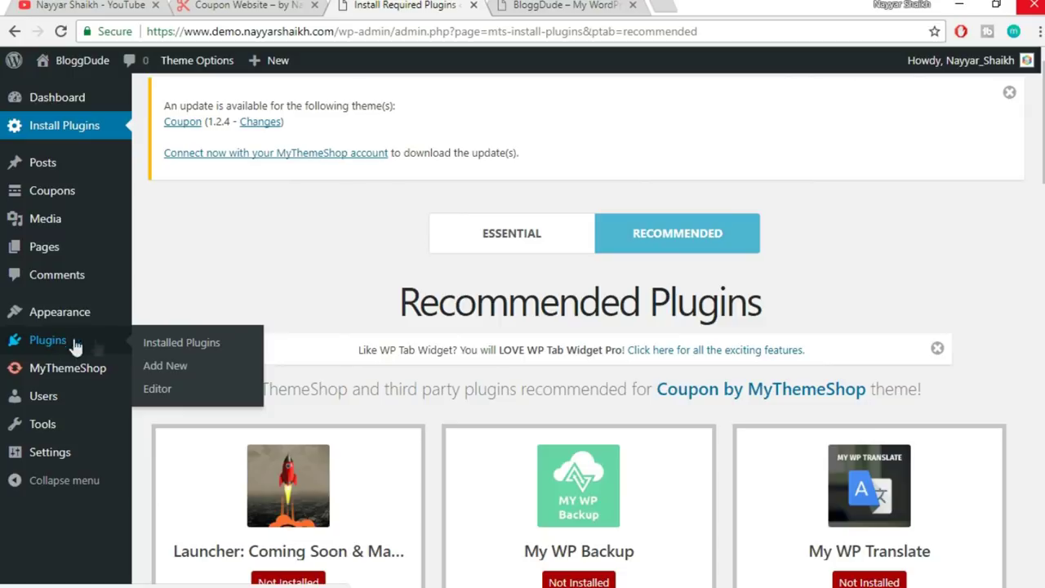
- Upload wp-subscribe-pro.zip through Plugins > Add New, install it and activate it
left_click(174, 369)
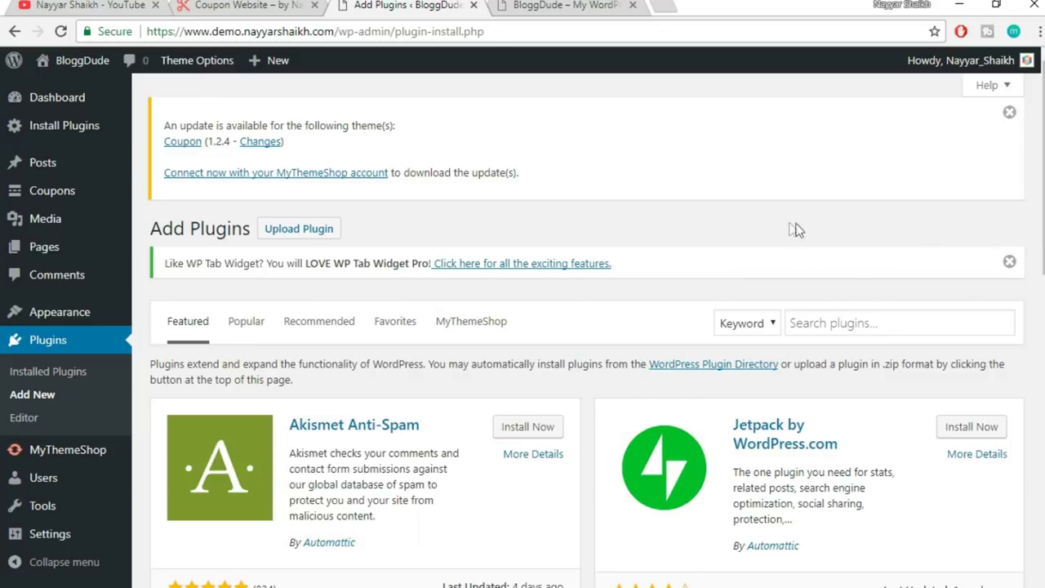
left_click(317, 238)
left_click(494, 427)
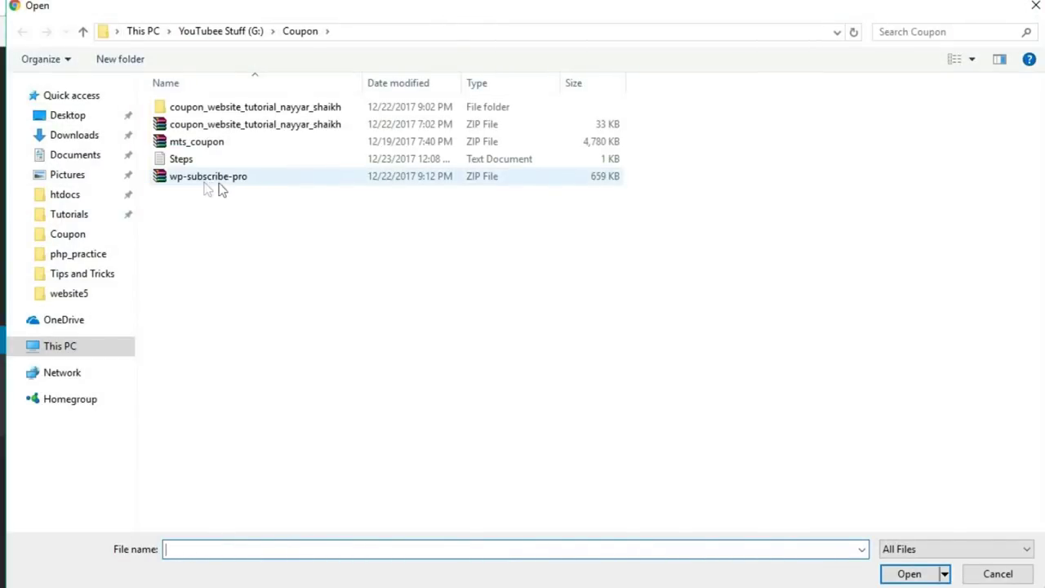
left_click(226, 184)
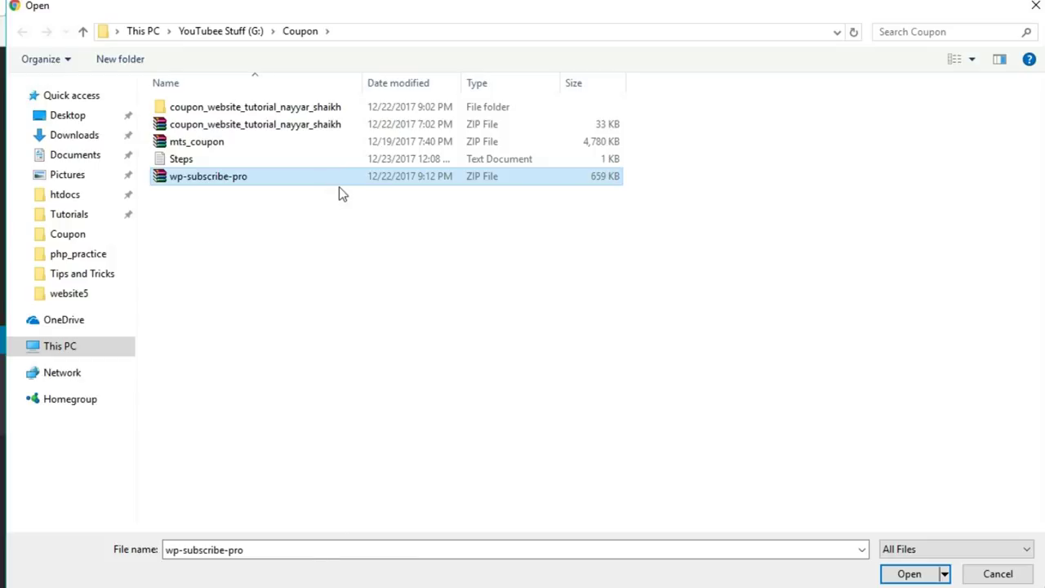
left_click(909, 573)
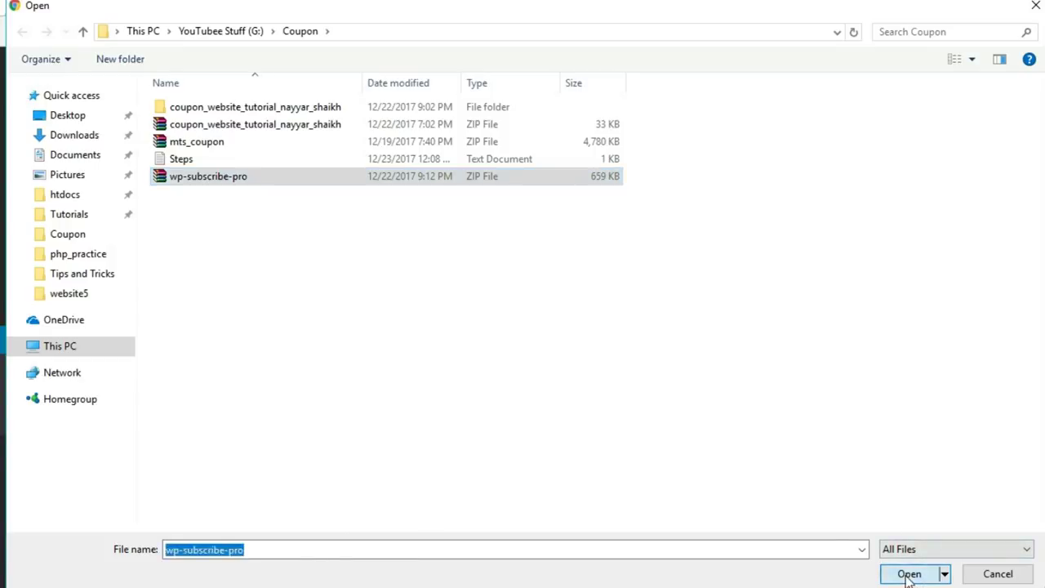
left_click(680, 422)
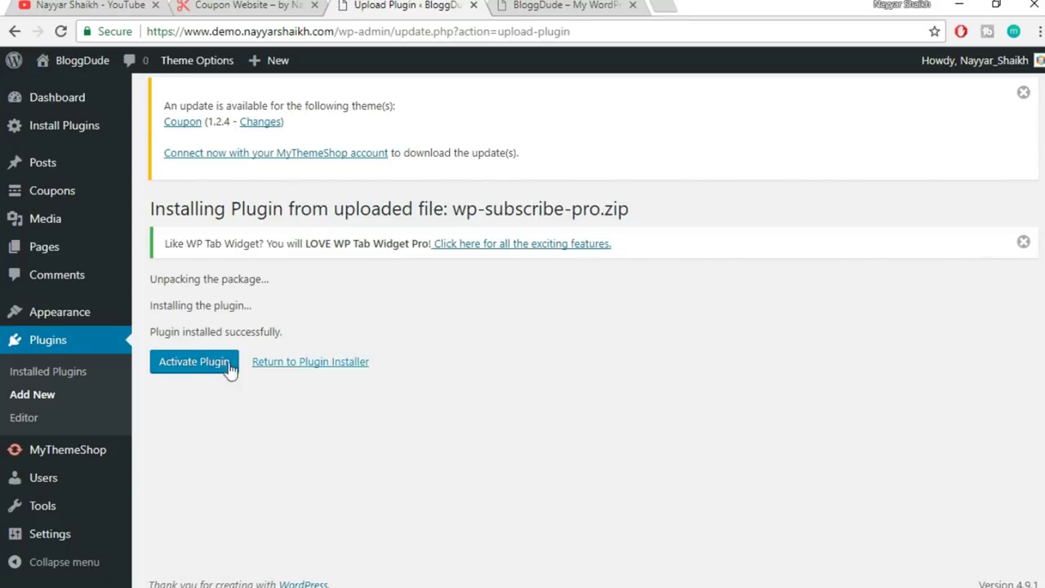
left_click(212, 366)
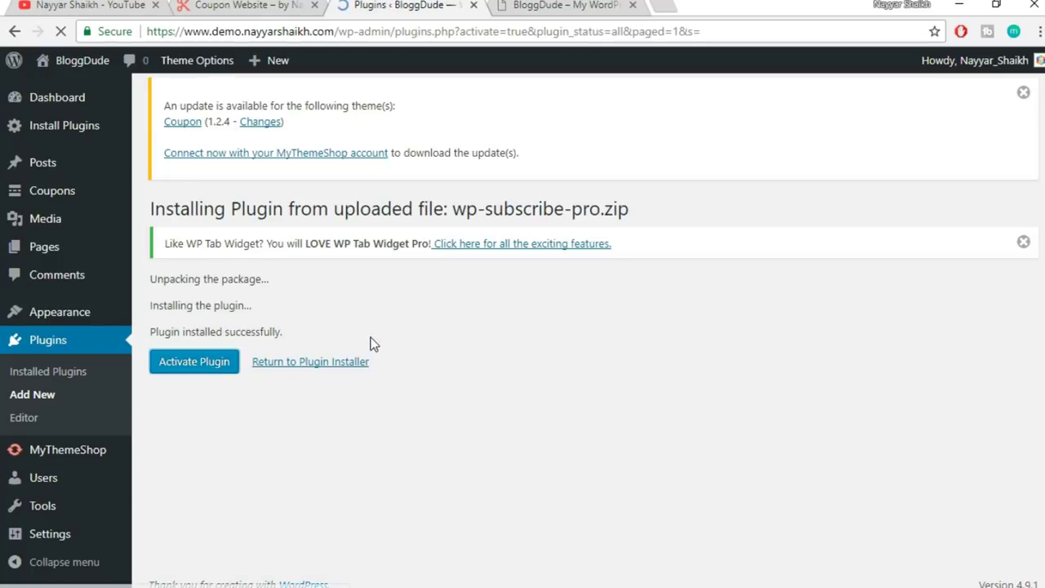
scroll(373, 351, "down", 3)
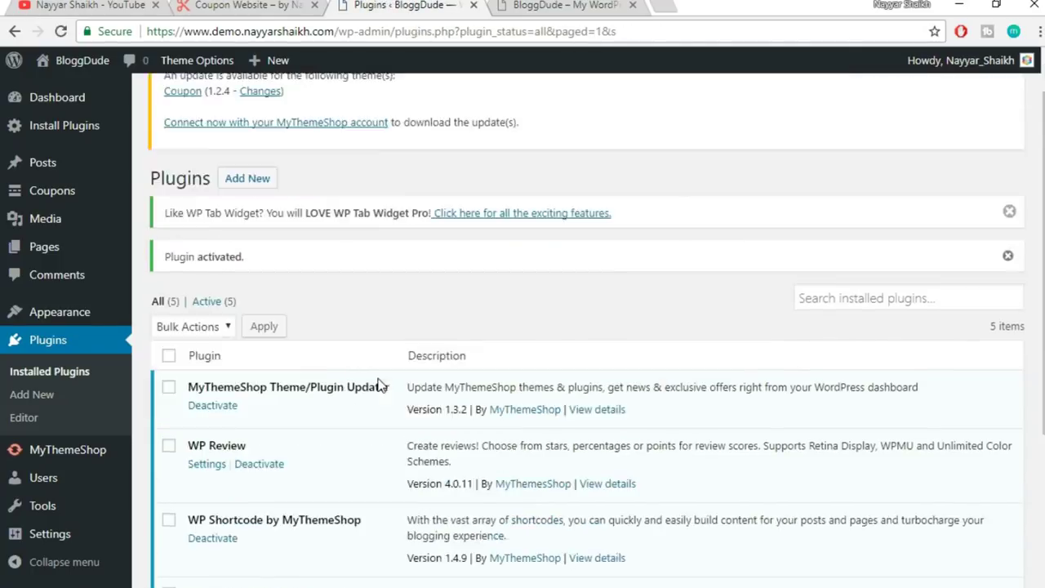
scroll(380, 400, "up", 2)
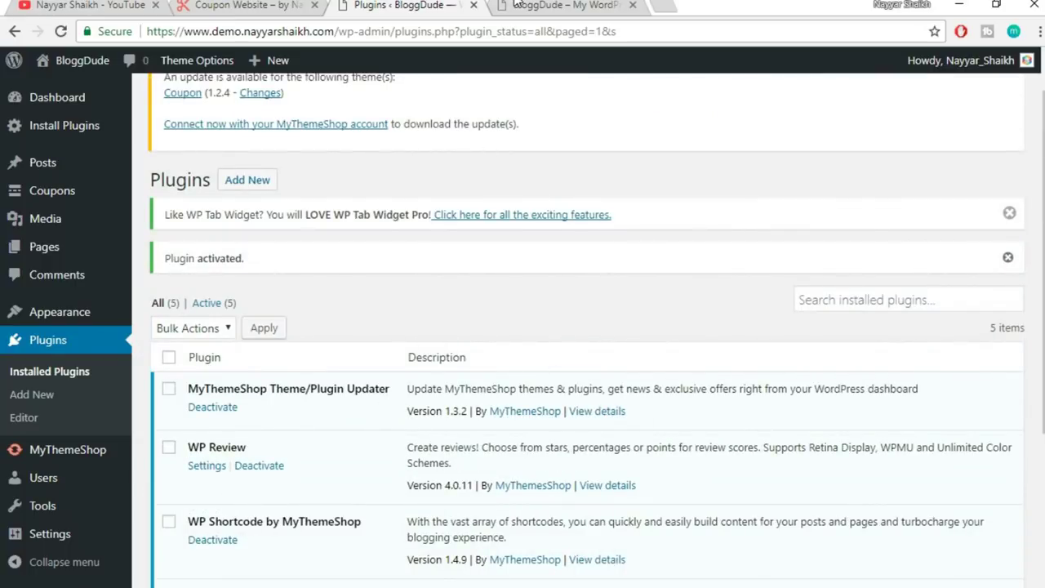
left_click(516, 5)
- Reload the BloggDude front page to see the Coupon theme and compare it with the reference site
left_click(61, 32)
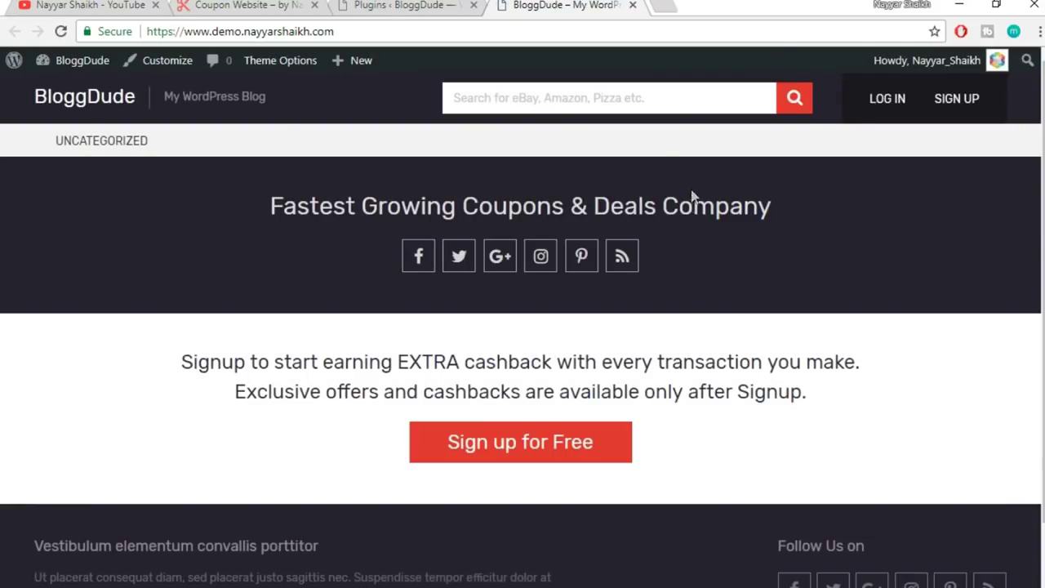
scroll(1039, 149, "down", 2)
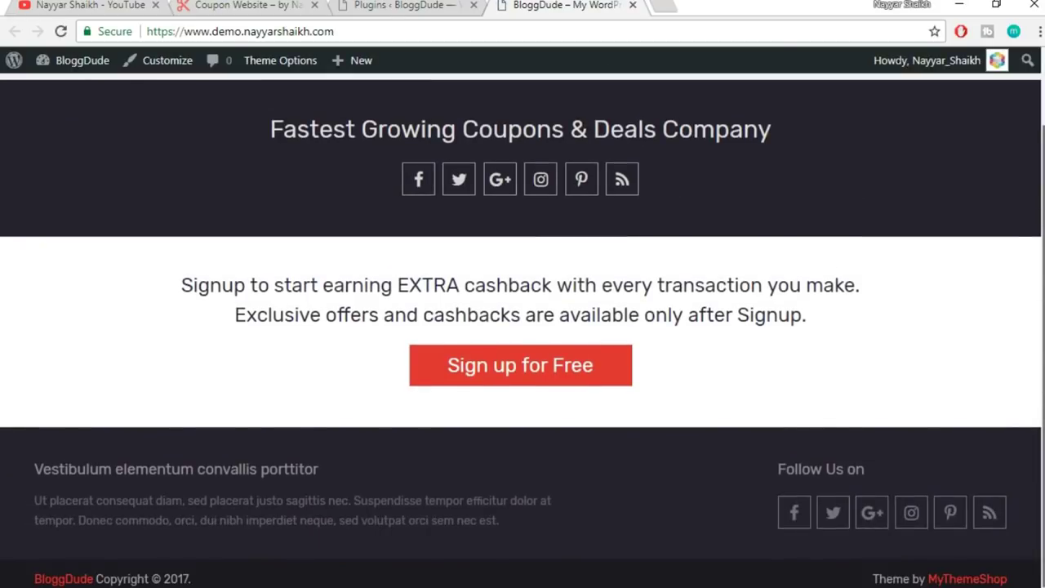
scroll(1039, 150, "up", 2)
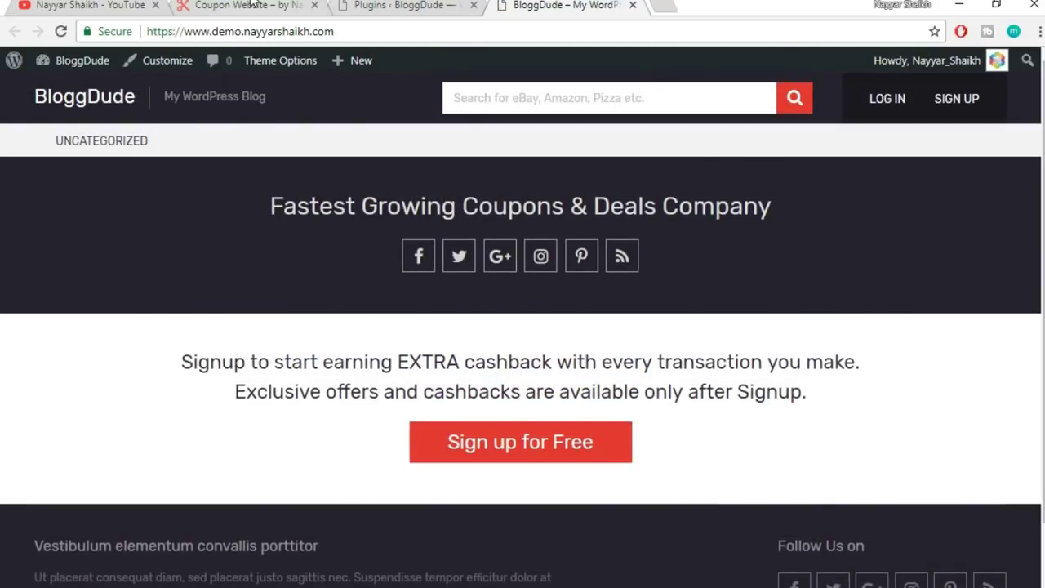
left_click(253, 4)
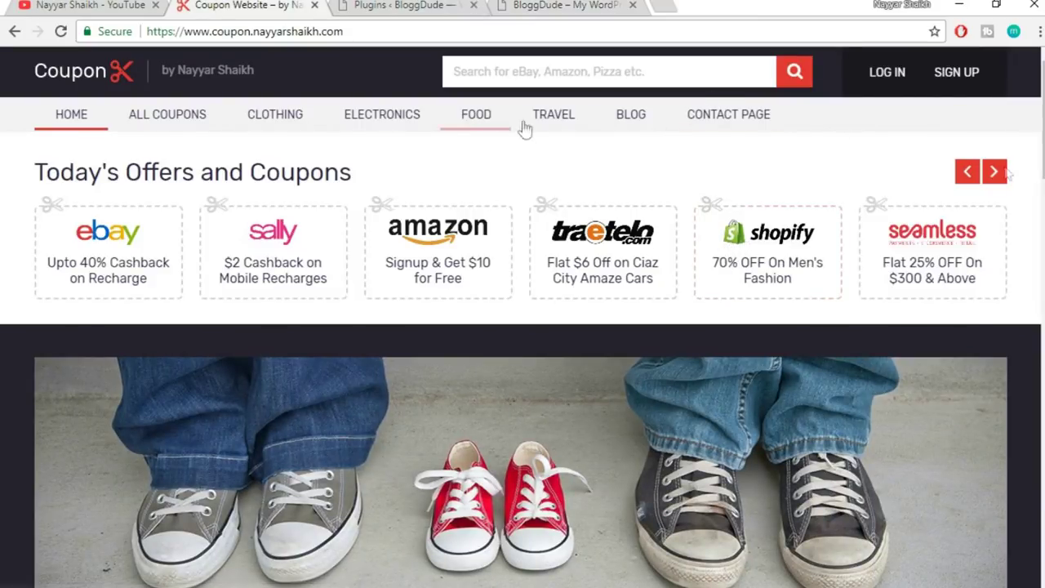
left_click(594, 5)
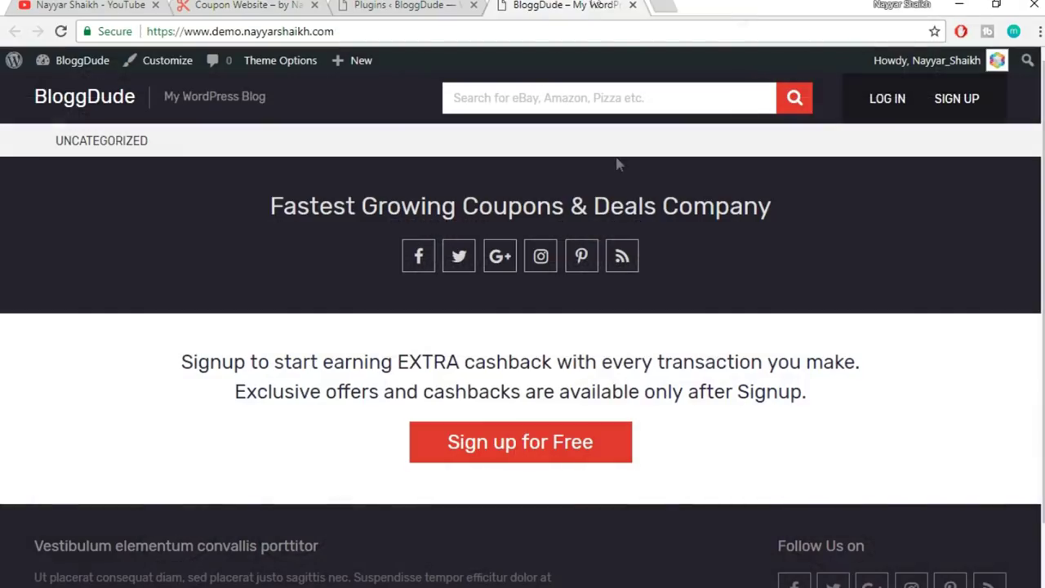
scroll(842, 259, "down", 2)
left_click(368, 5)
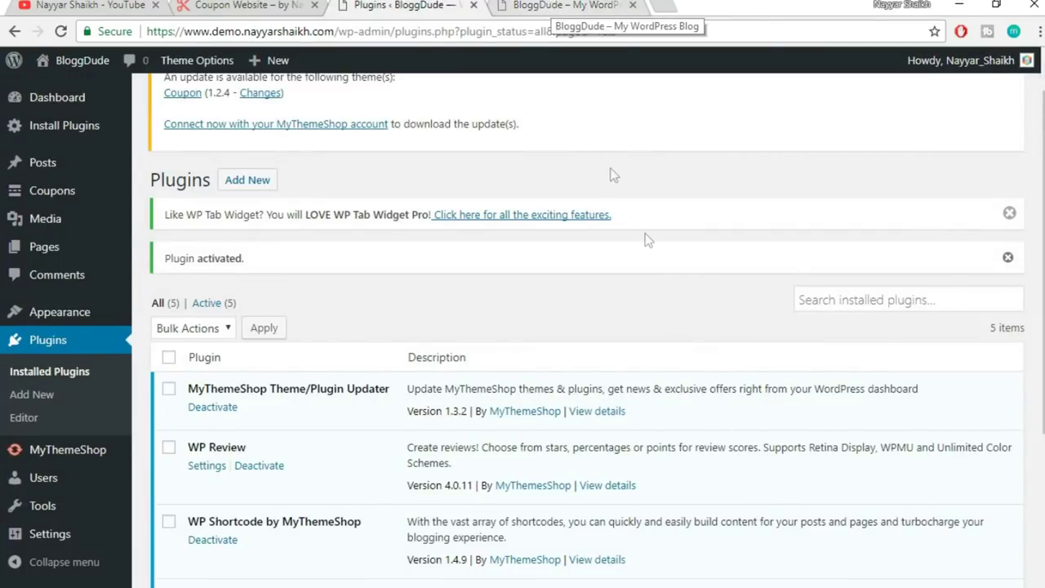
scroll(653, 247, "up", 1)
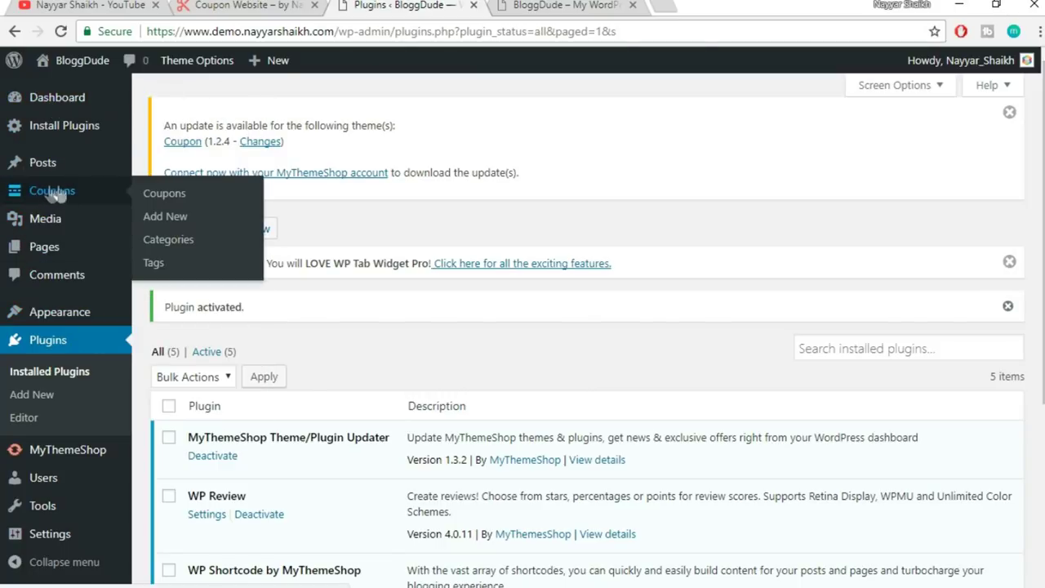
- Start a new coupon and type the title '60% OFF on Hostgator Hosting Plans'
left_click(165, 217)
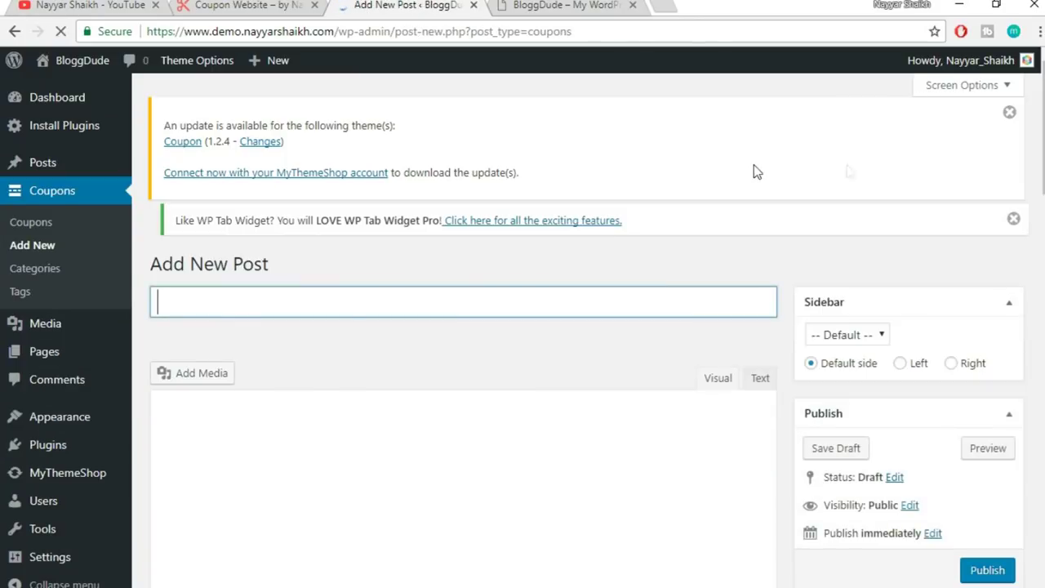
scroll(922, 187, "down", 1)
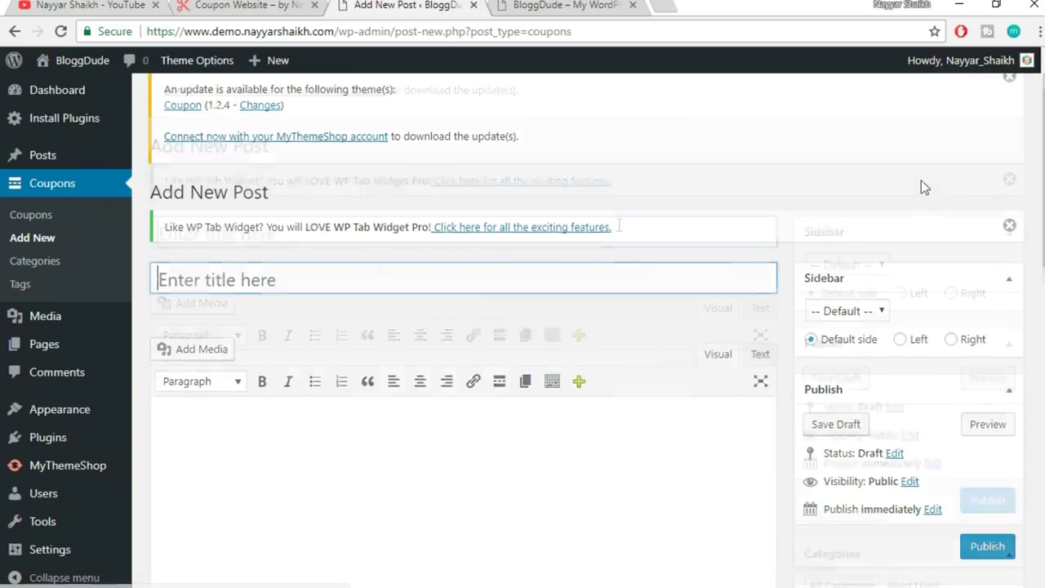
scroll(370, 231, "down", 1)
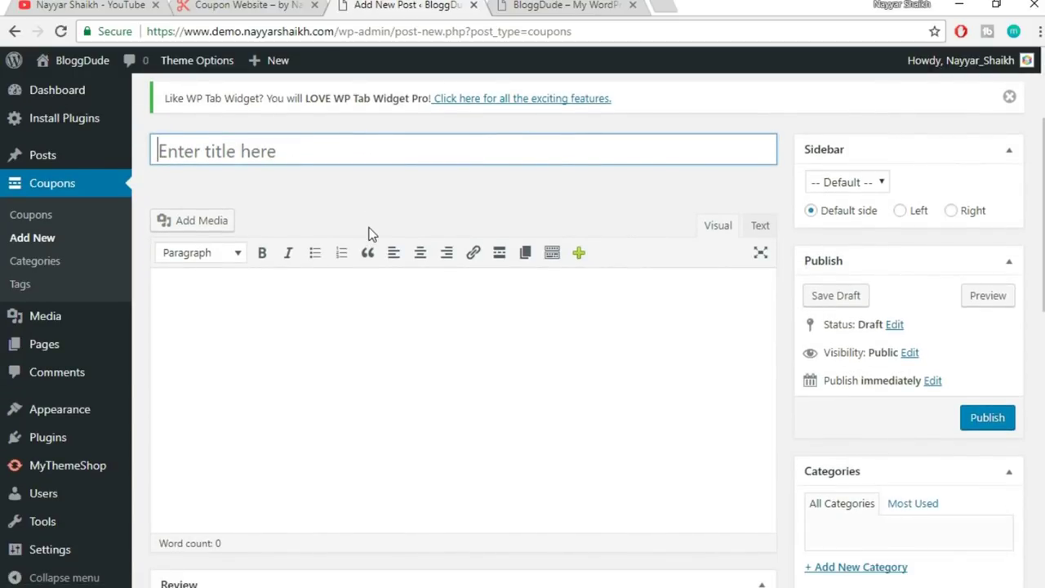
type("60")
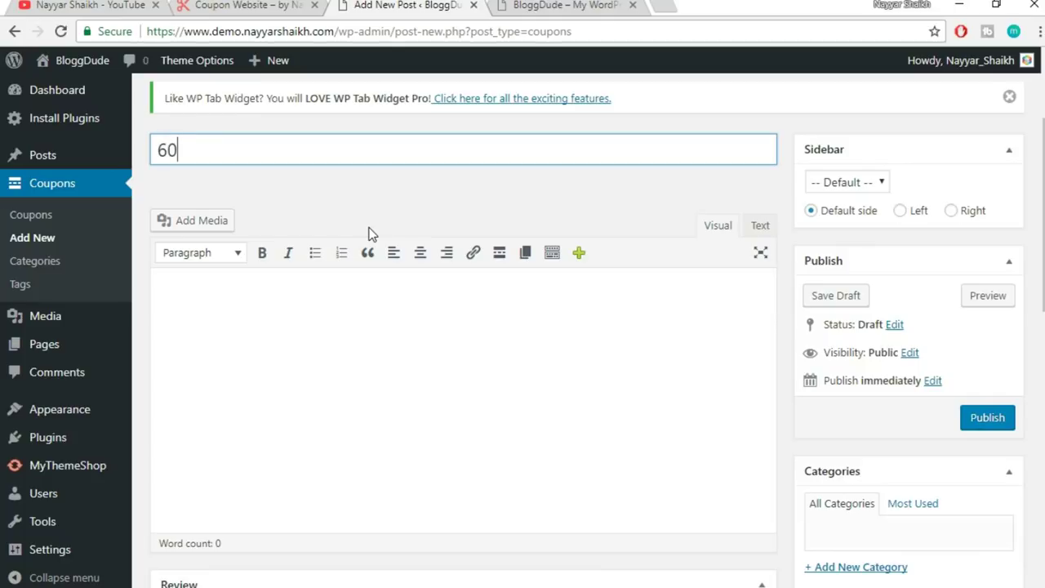
type("% OFF on")
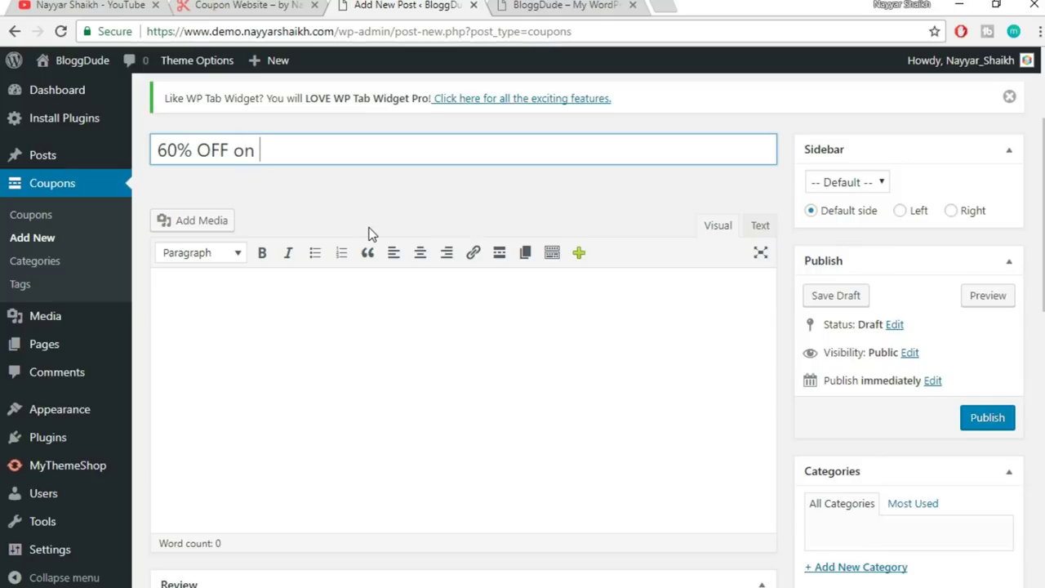
type(" Hostgat")
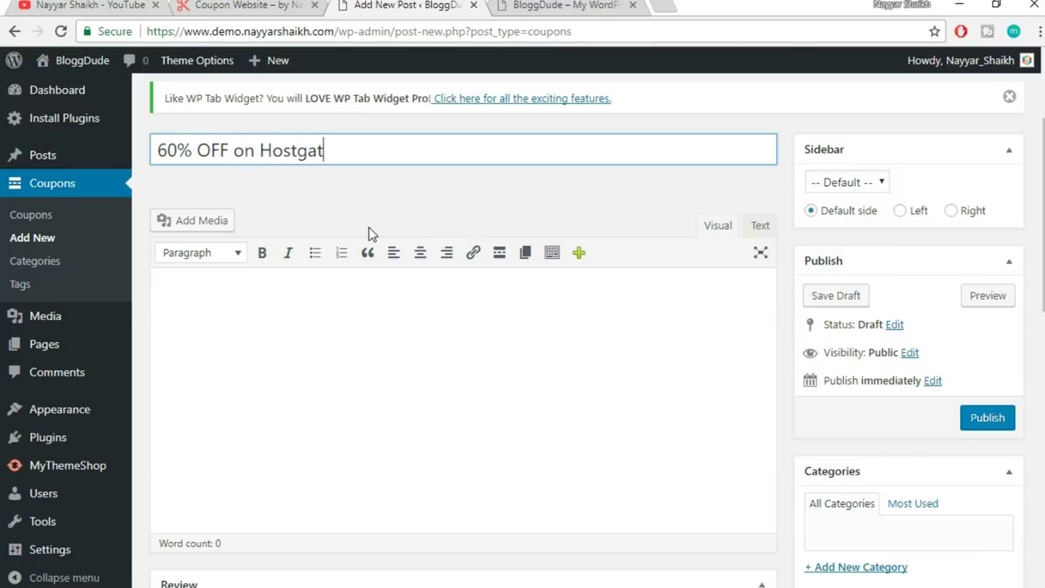
type("or HOsting Pplan")
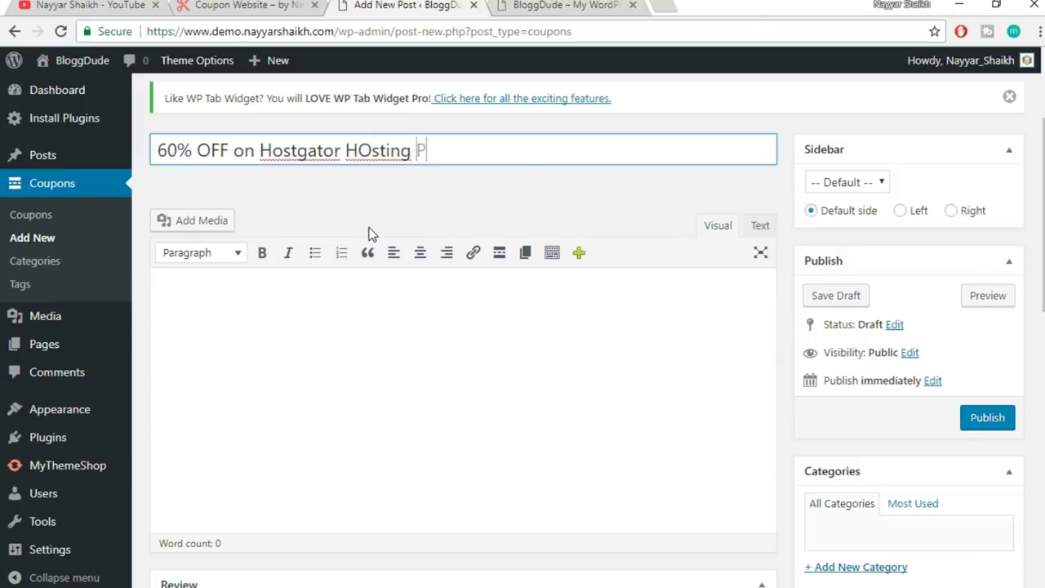
key("BackSpace")
key("BackSpace")
key("BackSpace")
key("BackSpace")
type("lans")
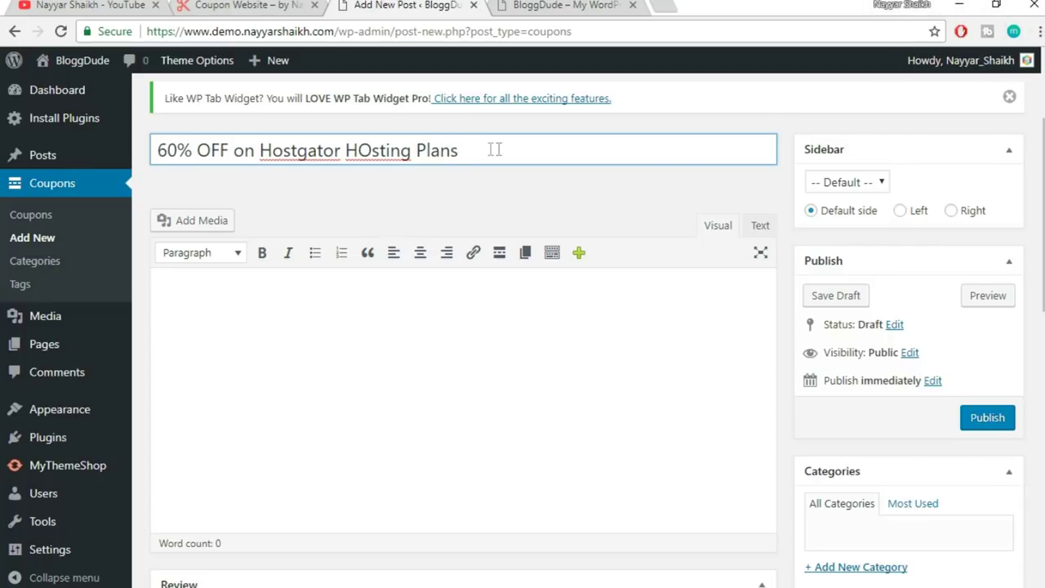
type(" NAYYAR60")
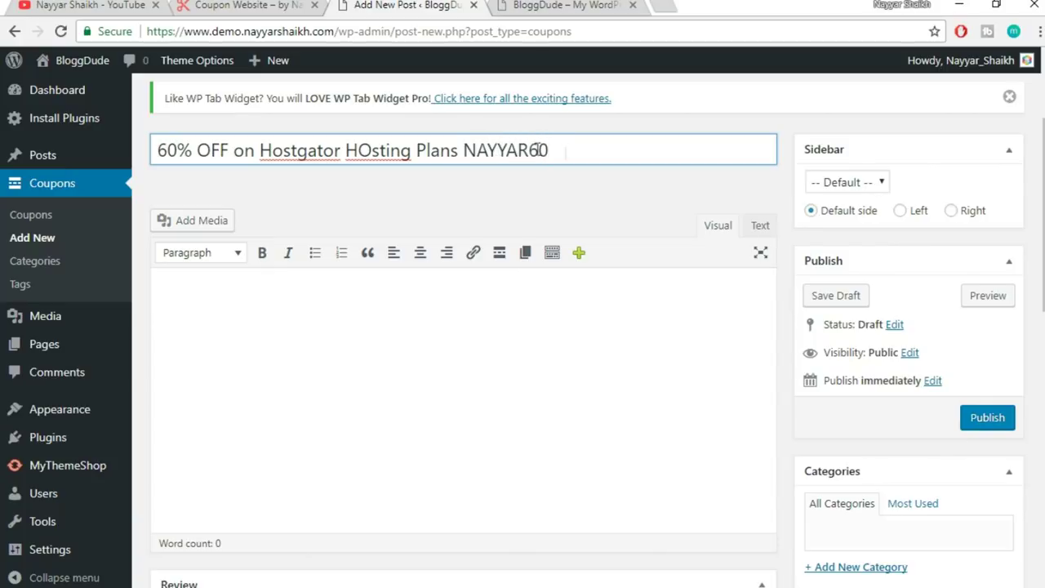
- Cut the stray coupon code from the title and fix 'HOsting' to 'Hosting'
left_click_drag(569, 151, 463, 150)
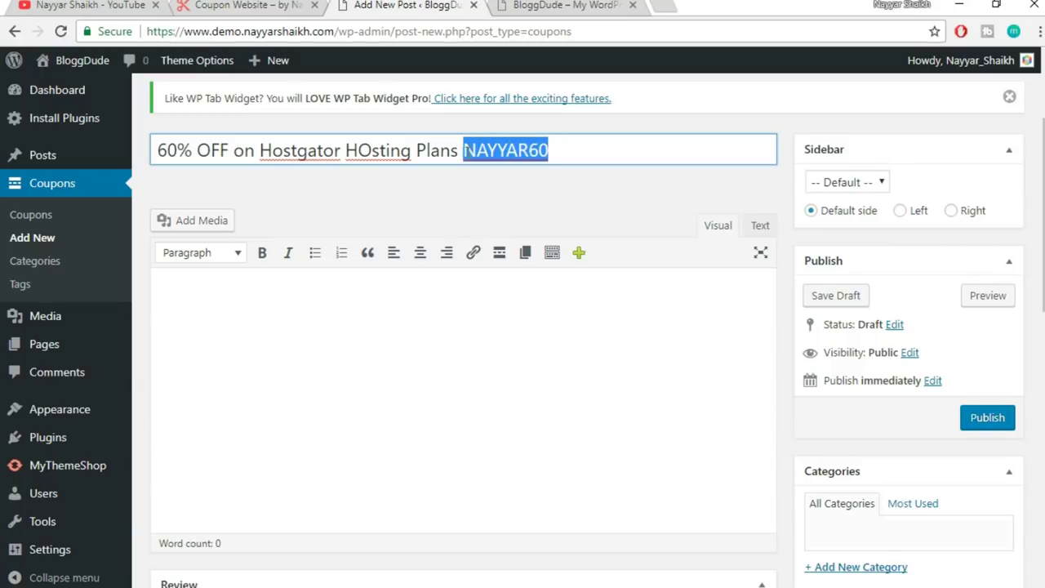
left_click(585, 148)
left_click_drag(579, 148, 464, 149)
key("ctrl+x")
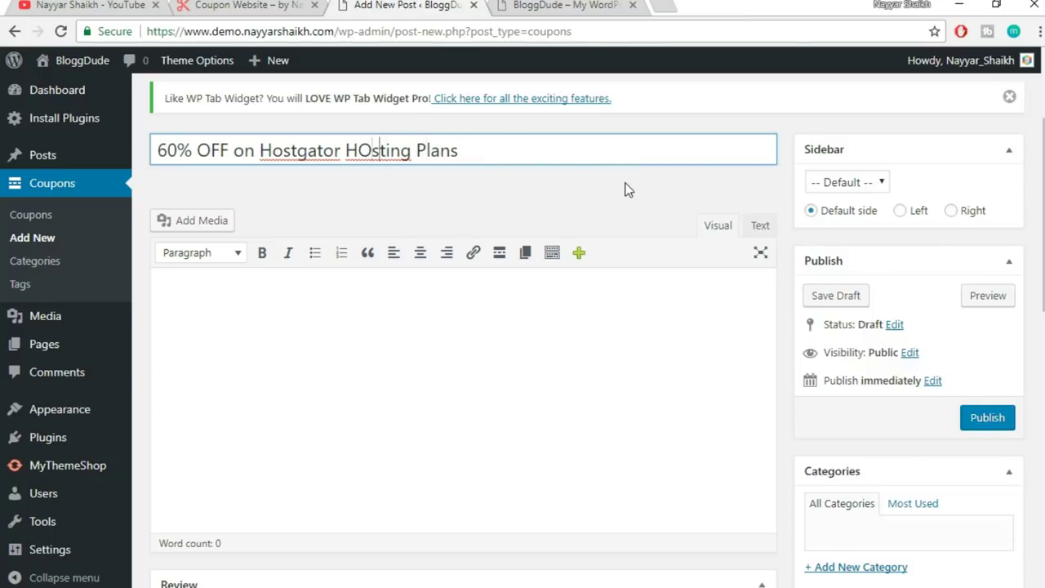
key("BackSpace")
type("o")
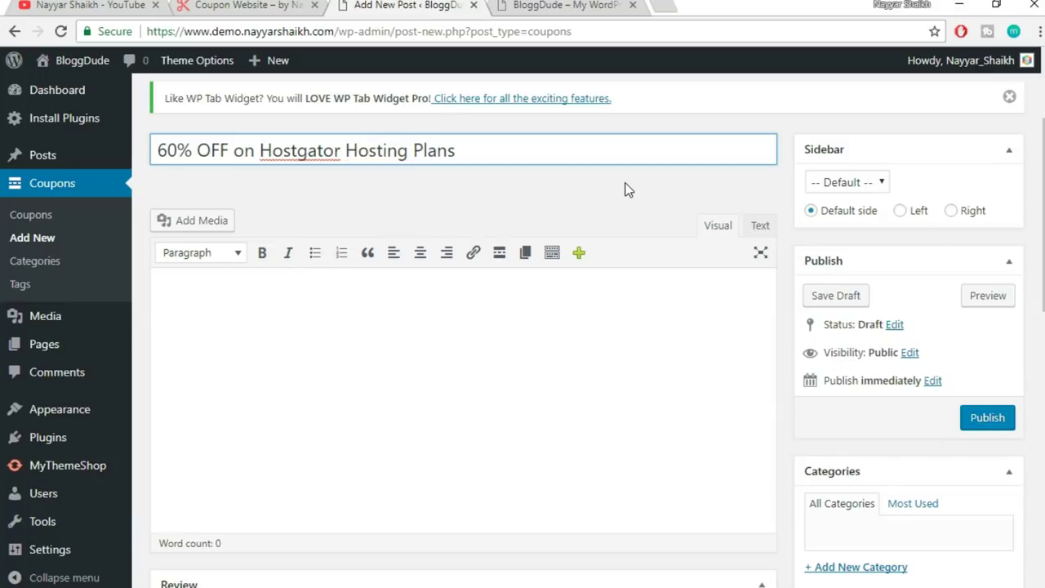
left_click(588, 190)
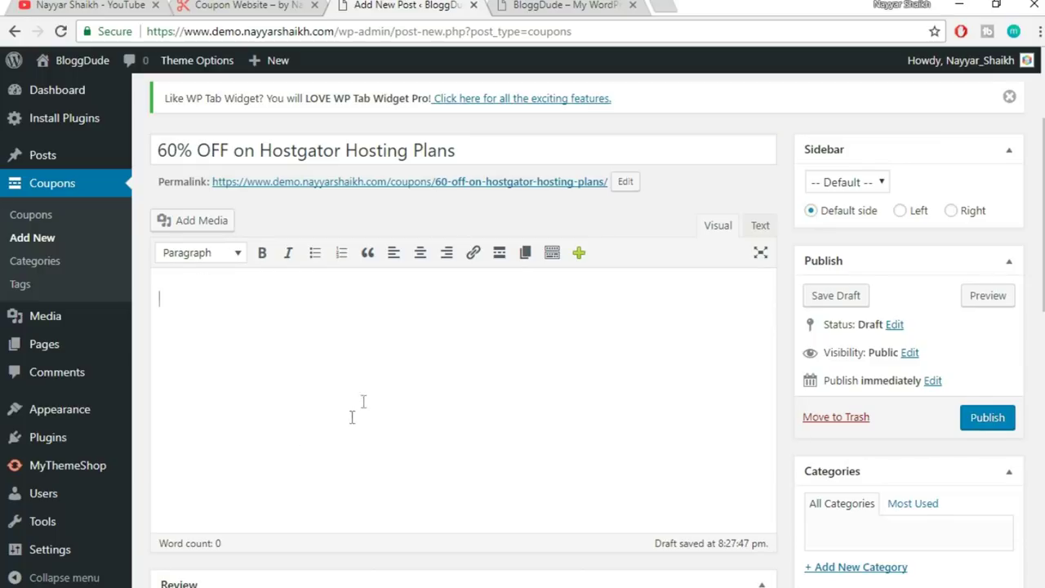
- Open lipsum.com in a new browser tab
left_click(664, 6)
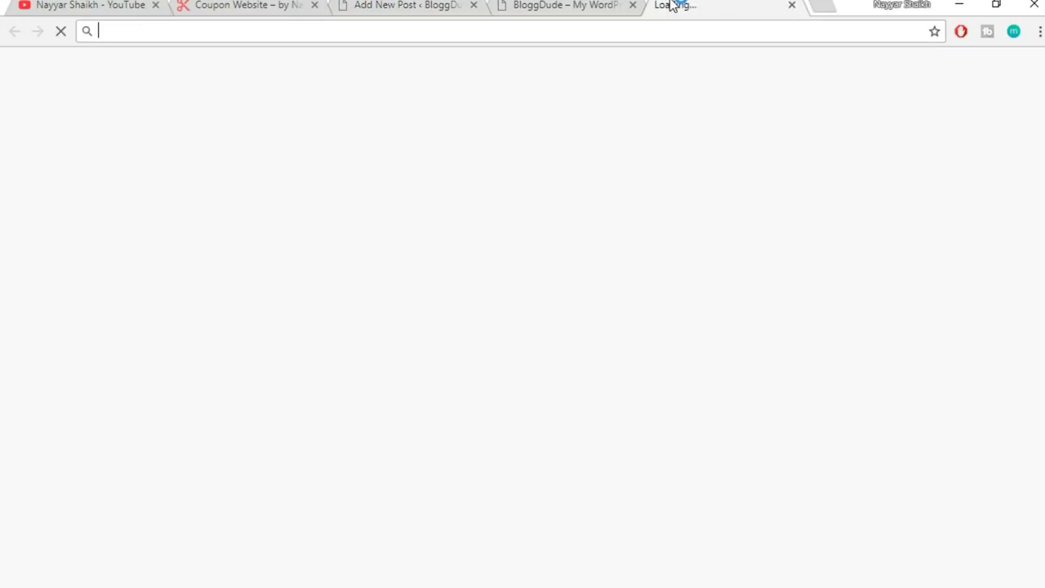
type("lip[s")
key("BackSpace")
key("BackSpace")
key("BackSpace")
key("Return")
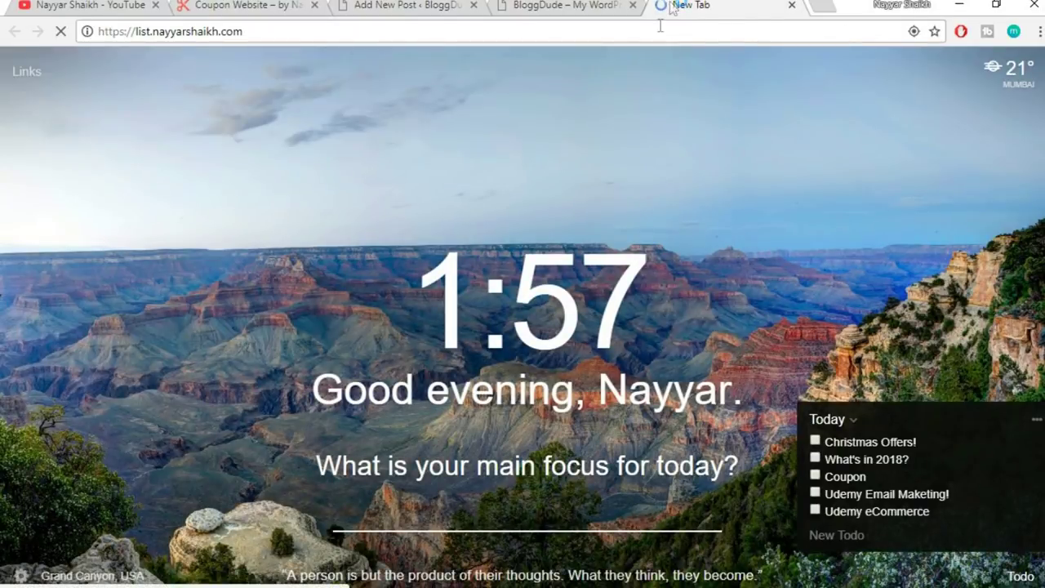
left_click(657, 30)
type("lipsum")
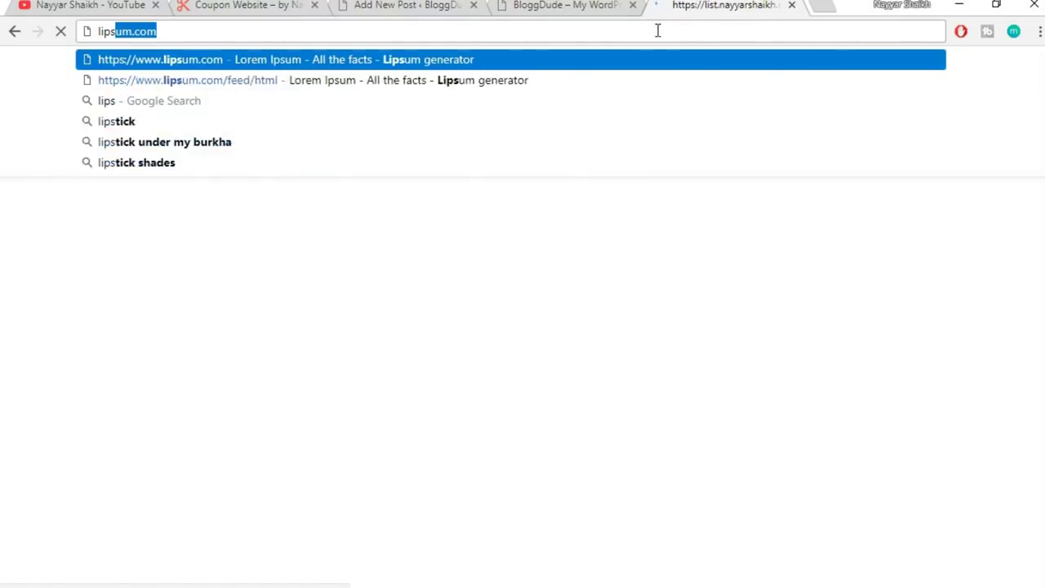
key("Return")
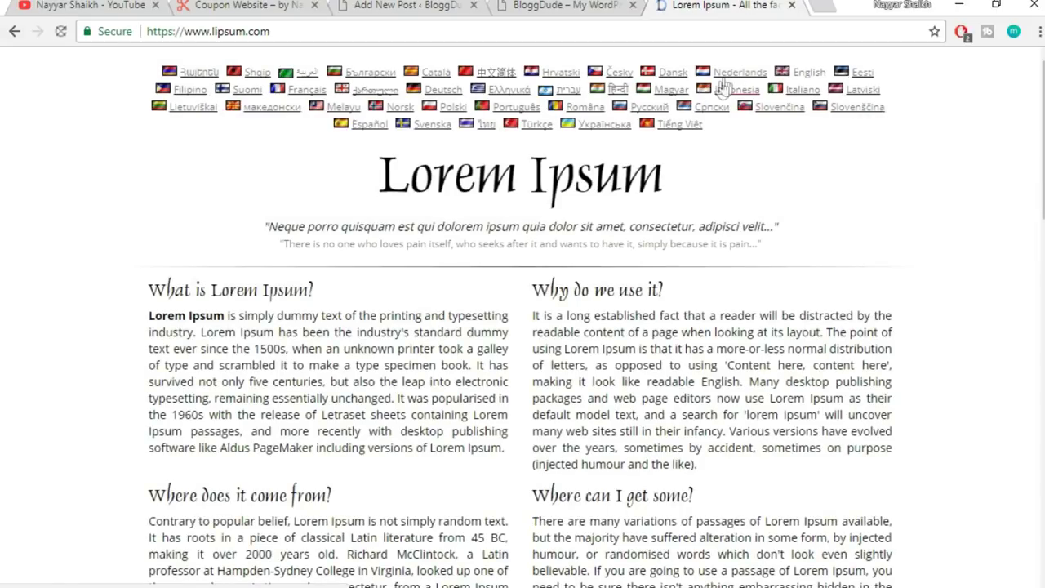
- Generate five Lorem Ipsum paragraphs and select the first paragraph's opening lines
scroll(1038, 324, "down", 4)
scroll(1038, 323, "down", 3)
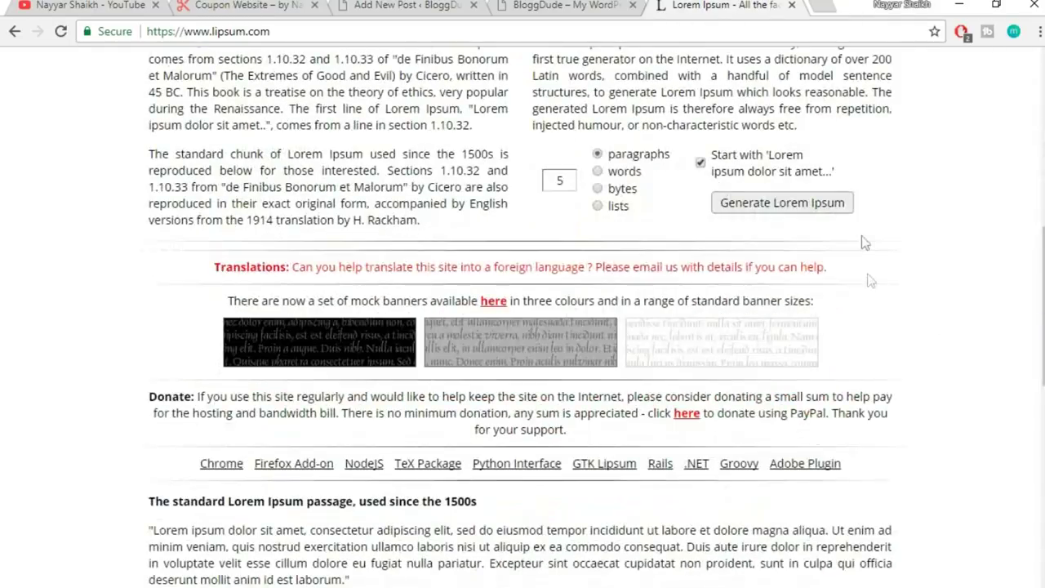
left_click(824, 204)
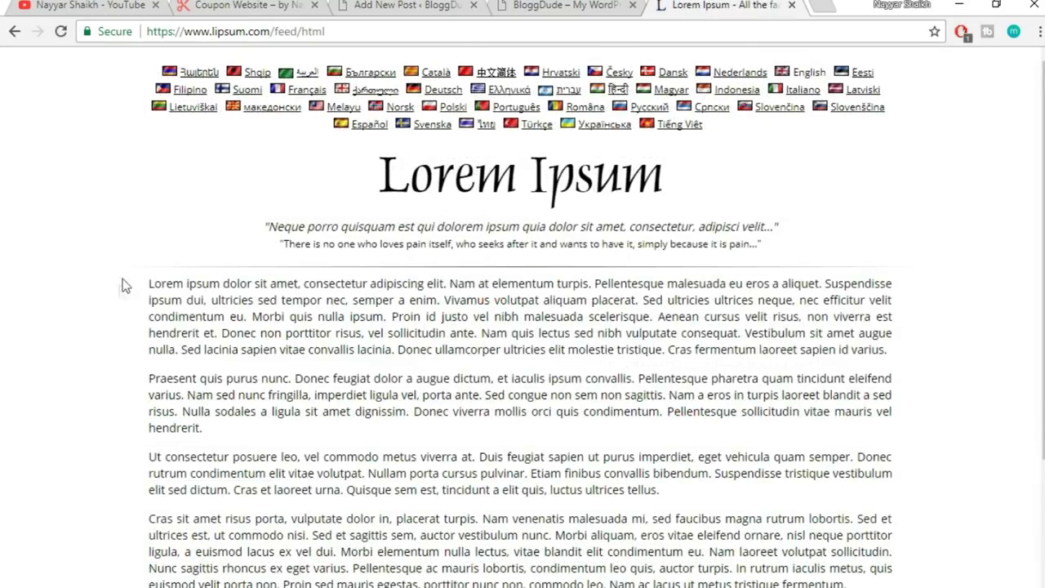
left_click_drag(150, 278, 248, 314)
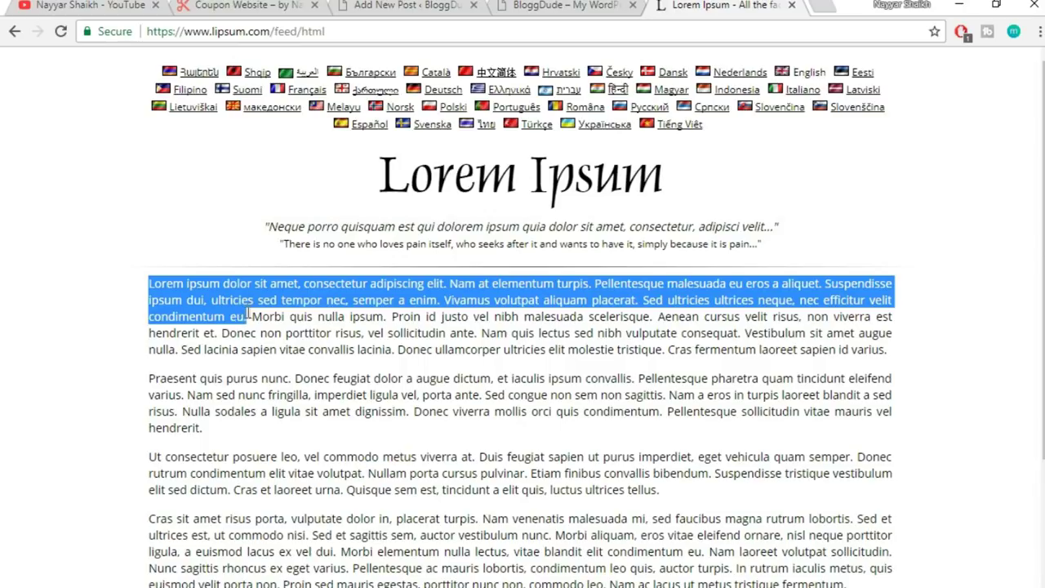
left_click(360, 7)
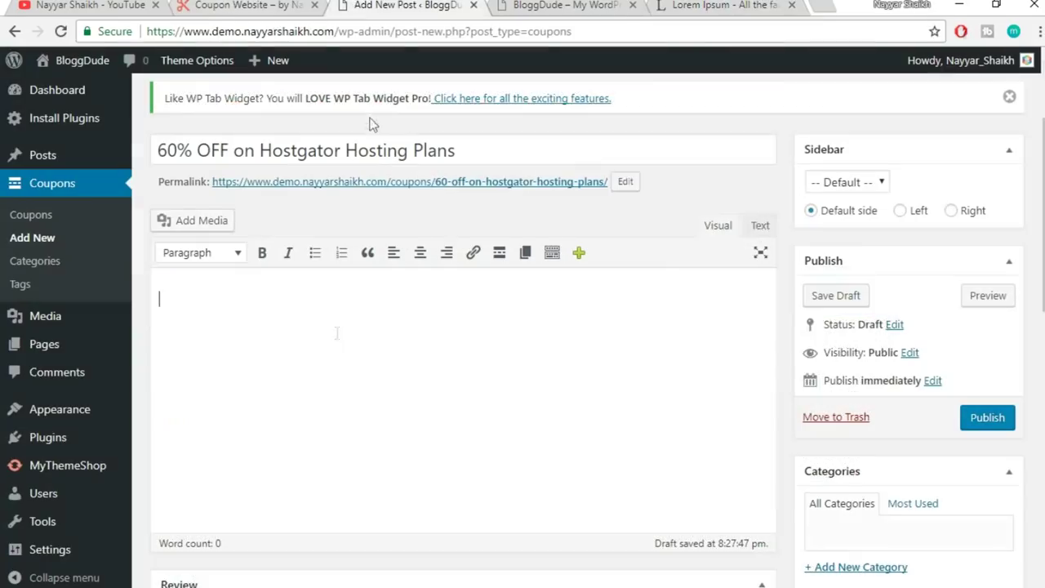
- Paste the copied Lorem Ipsum text into the coupon body
left_click(336, 349)
key("ctrl+v")
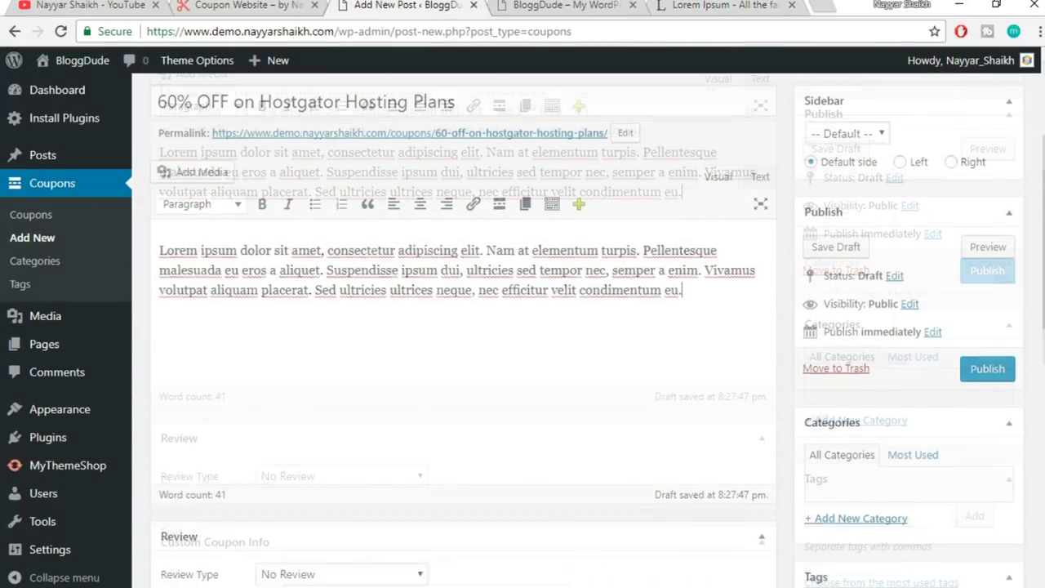
scroll(964, 335, "down", 3)
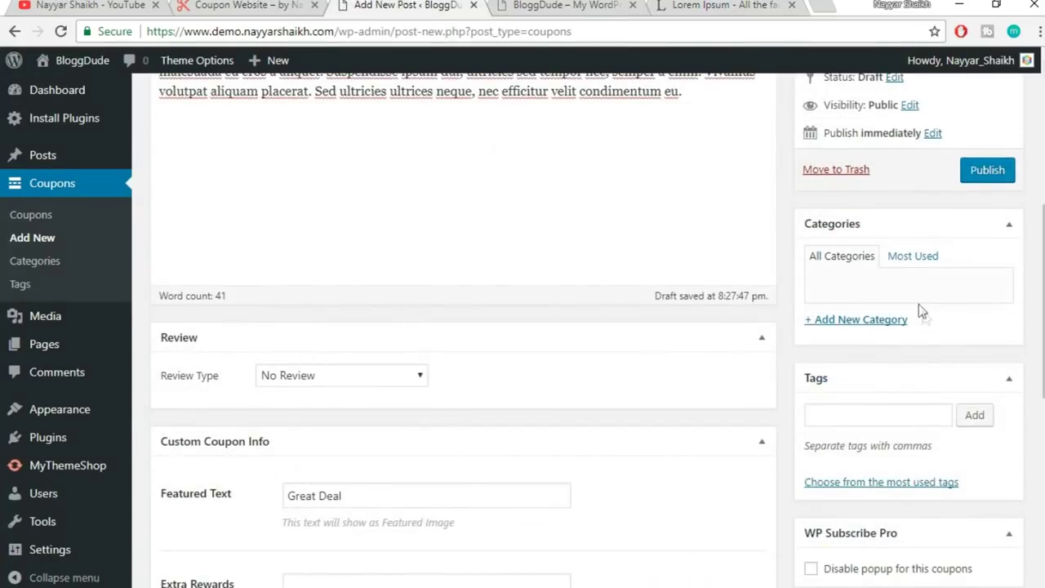
- Create a Hosting category and tick it for this coupon
left_click(876, 326)
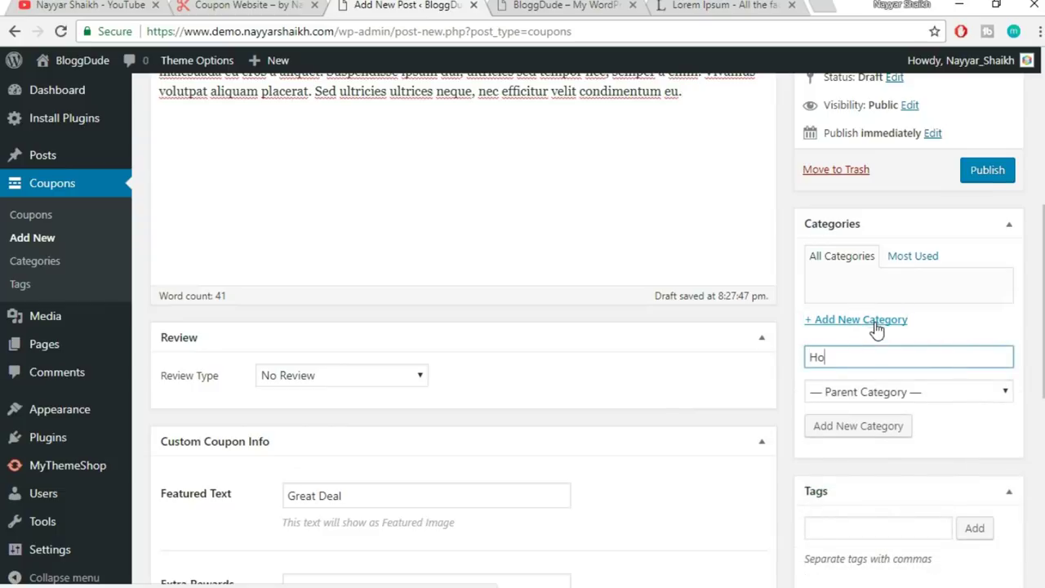
type("Hosting")
left_click(864, 432)
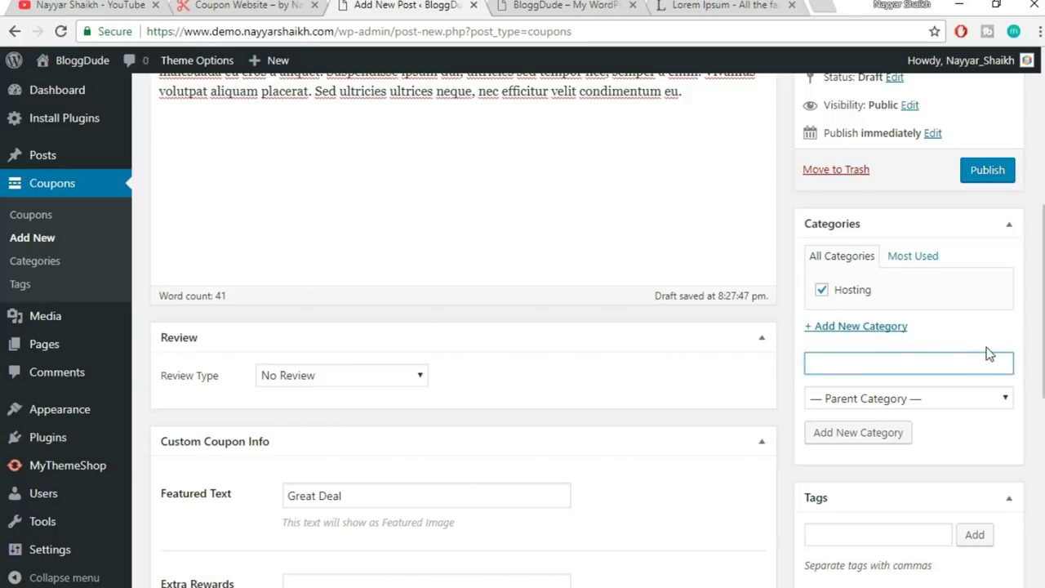
scroll(1012, 345, "down", 2)
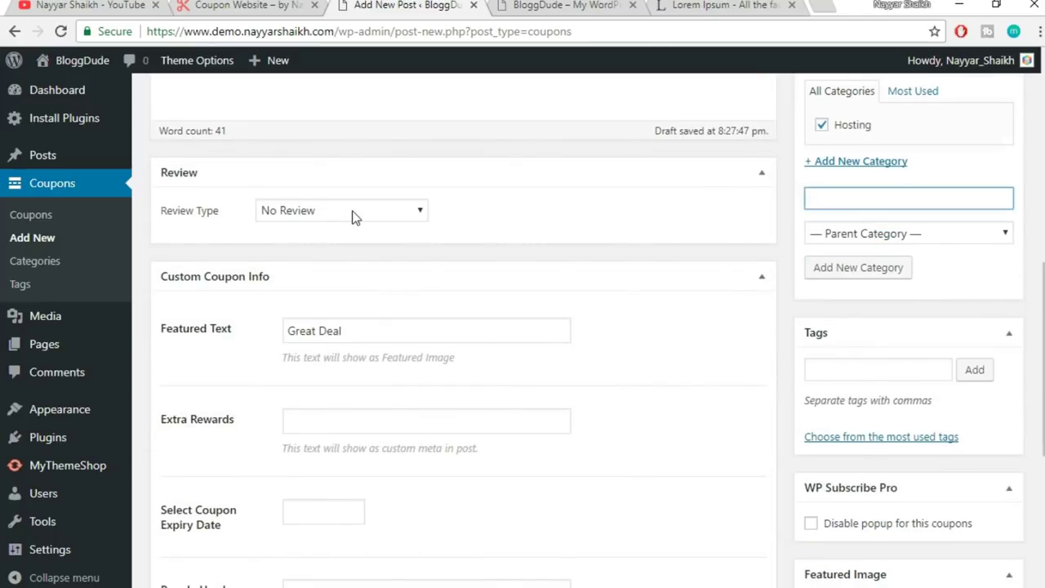
- Set Review Type to Star, enter the heading 'Leave a Review!', and collapse Review Item
left_click(351, 215)
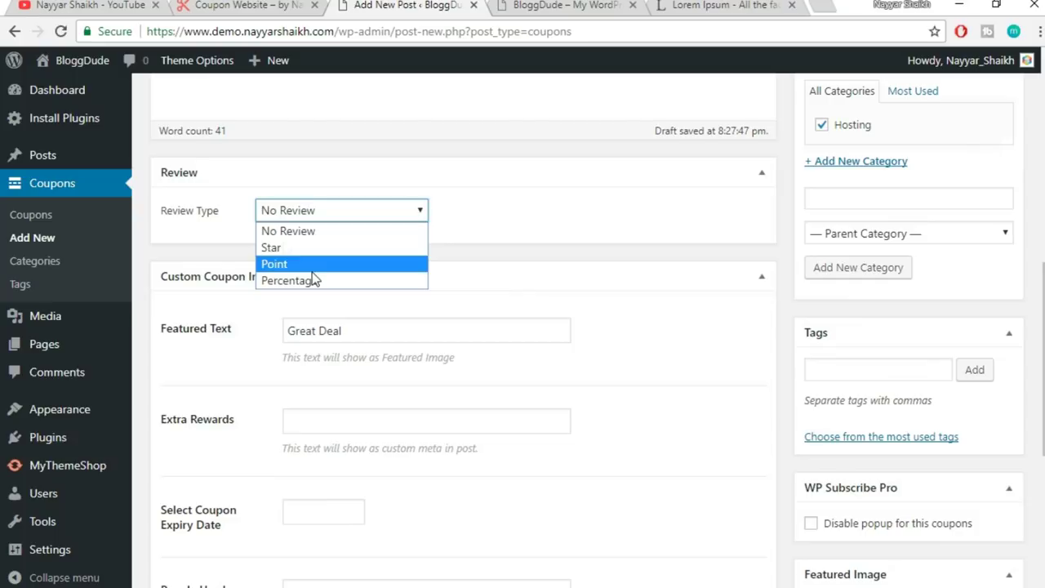
left_click(288, 248)
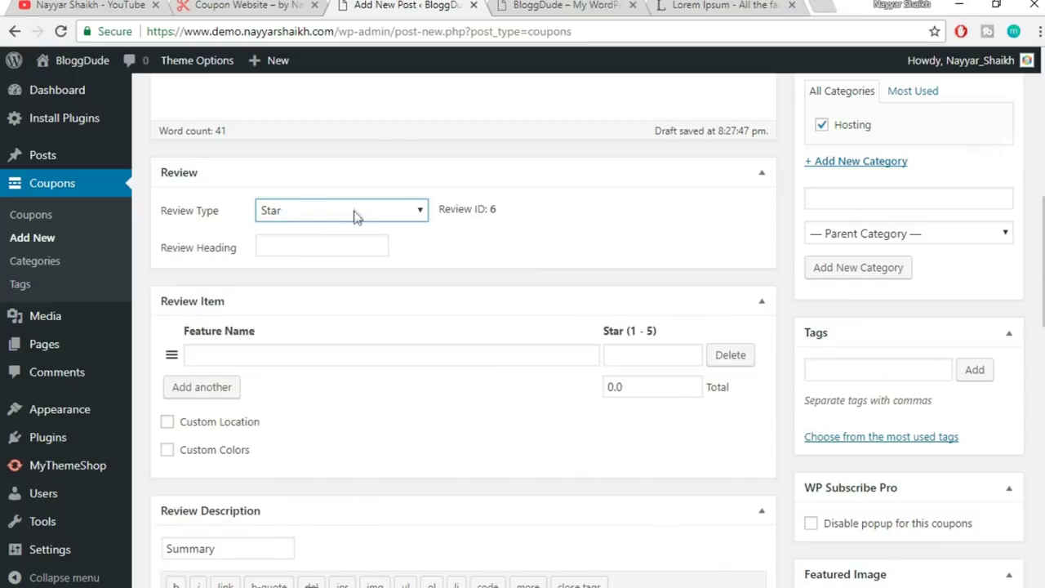
left_click(290, 244)
type("Leave a Review!")
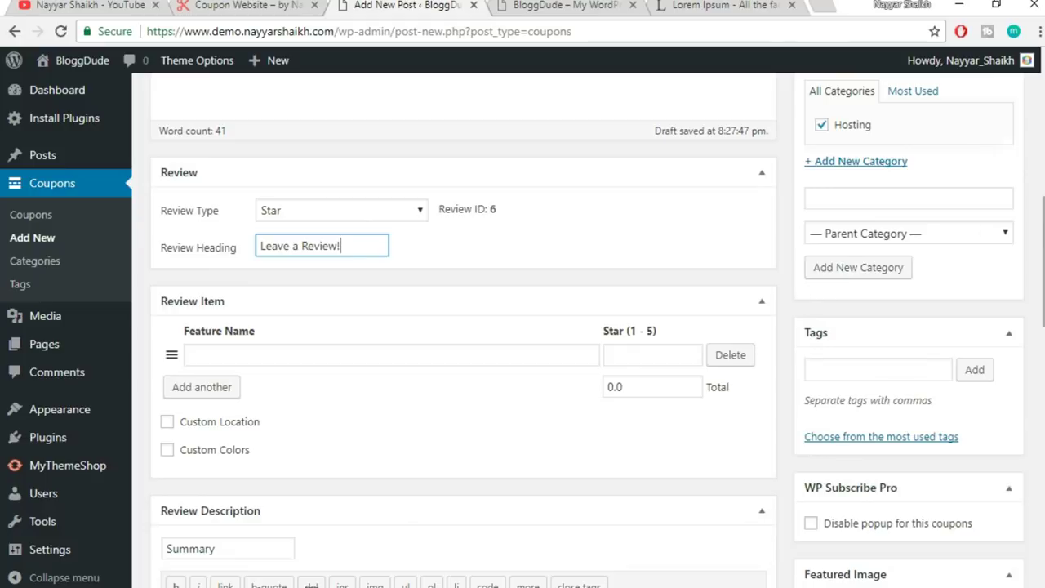
scroll(544, 252, "down", 3)
scroll(560, 224, "up", 1)
left_click(327, 181)
left_click(762, 138)
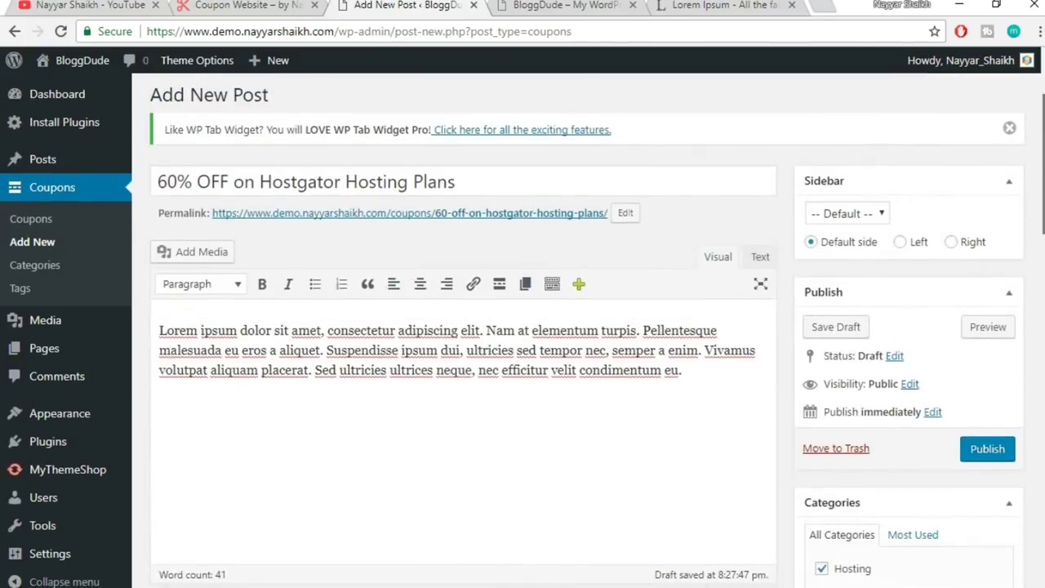
- Add the tags hosting and hostgator to the coupon
scroll(463, 326, "down", 5)
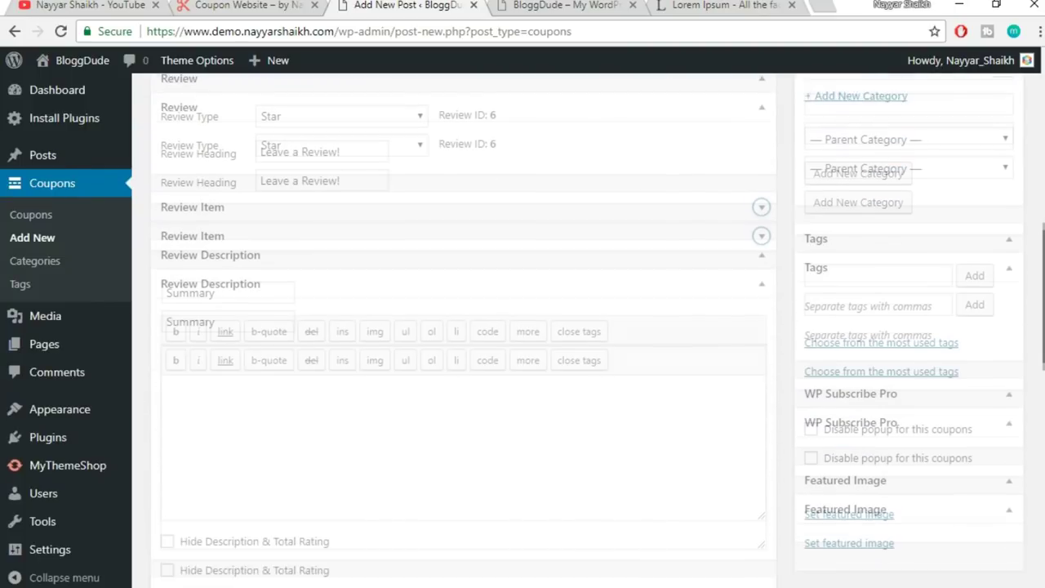
left_click(869, 256)
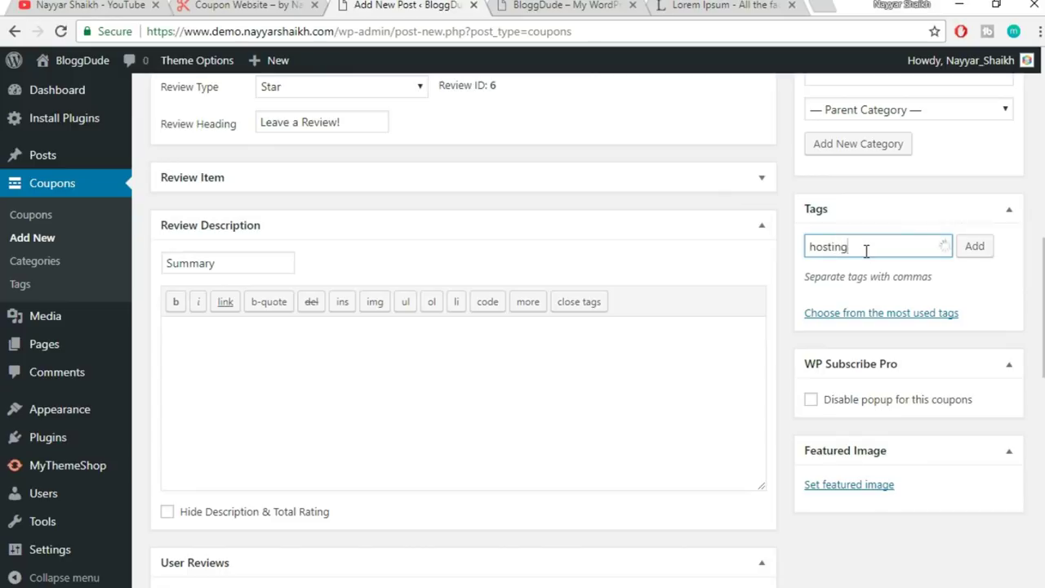
key("Return")
type("host")
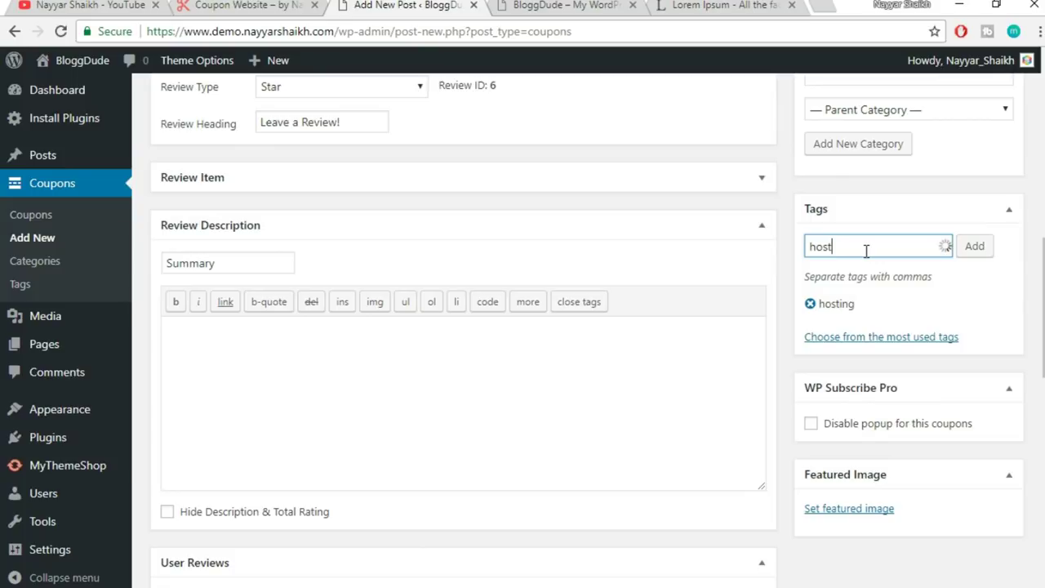
type("agtgator")
key("Return")
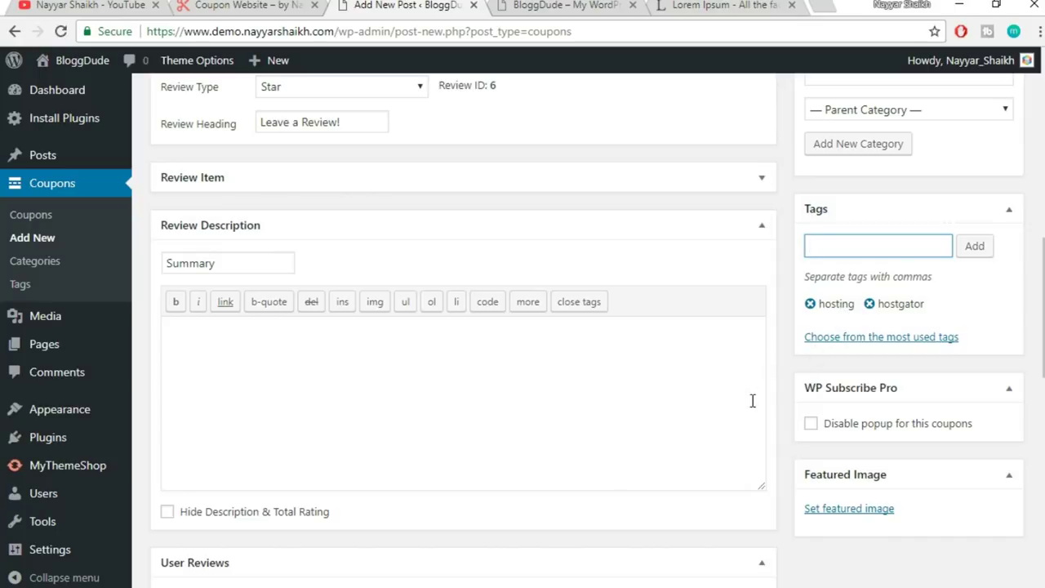
- Collapse the Review Description box and set User Reviews to Enabled
scroll(376, 367, "down", 1)
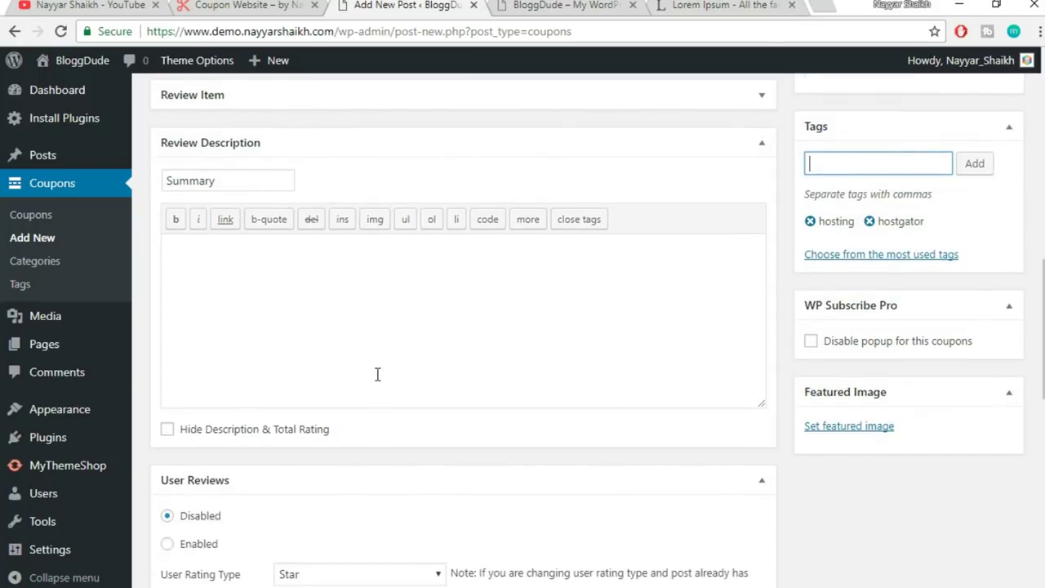
left_click(758, 146)
scroll(717, 241, "up", 2)
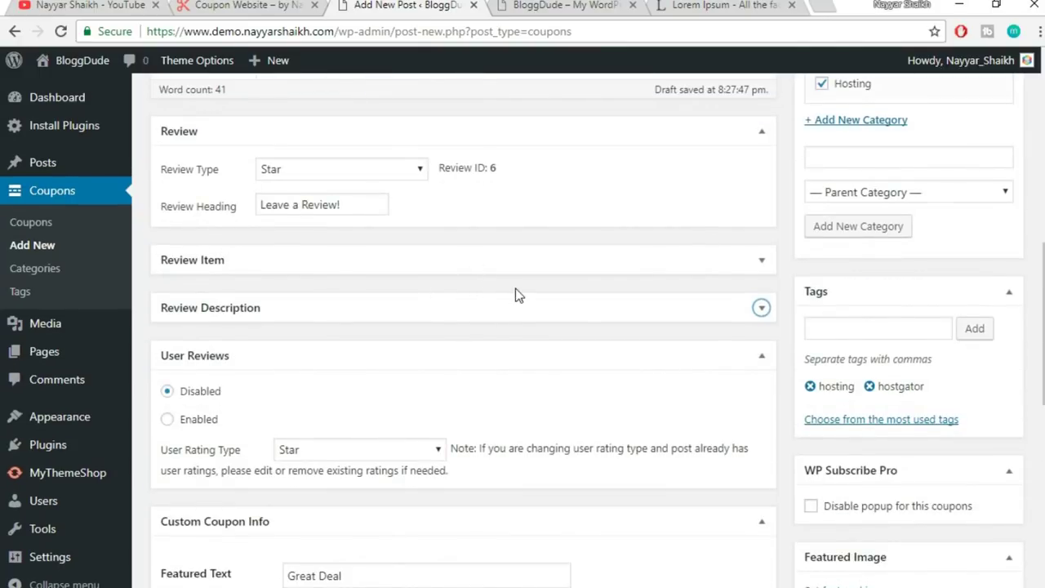
scroll(707, 335, "down", 2)
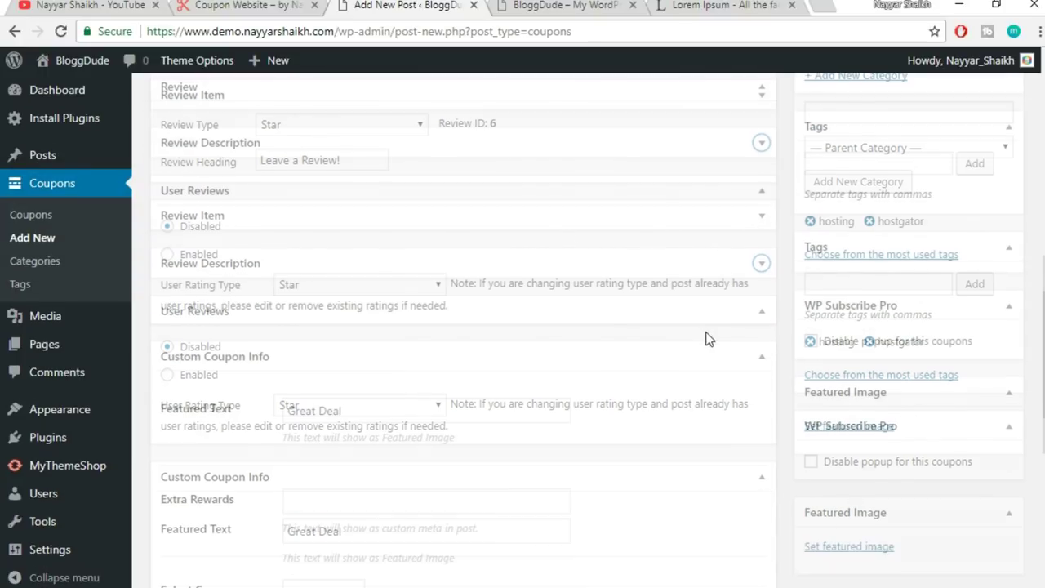
scroll(708, 335, "down", 1)
scroll(704, 334, "up", 1)
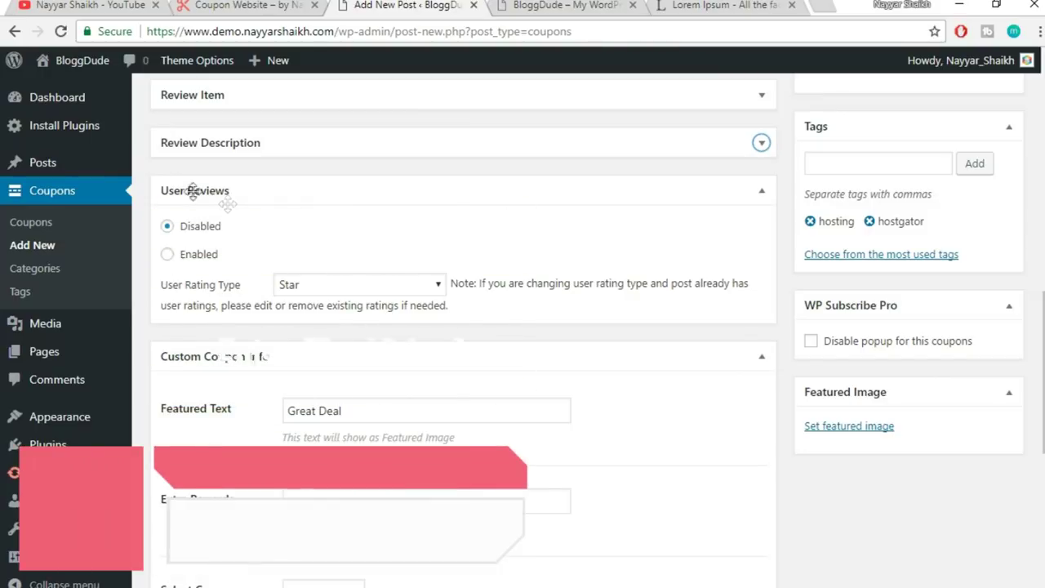
left_click(196, 256)
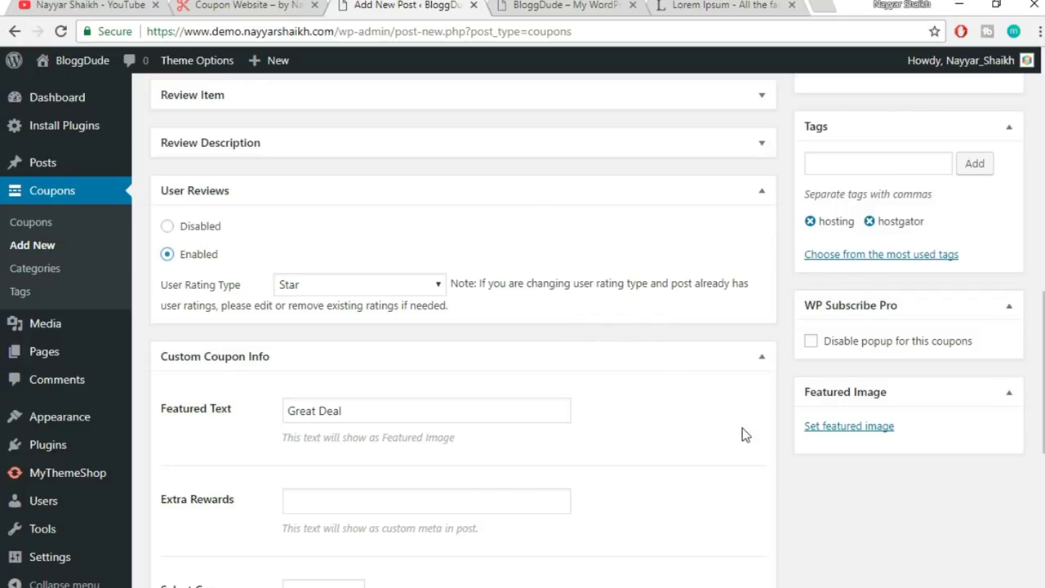
scroll(743, 428, "down", 2)
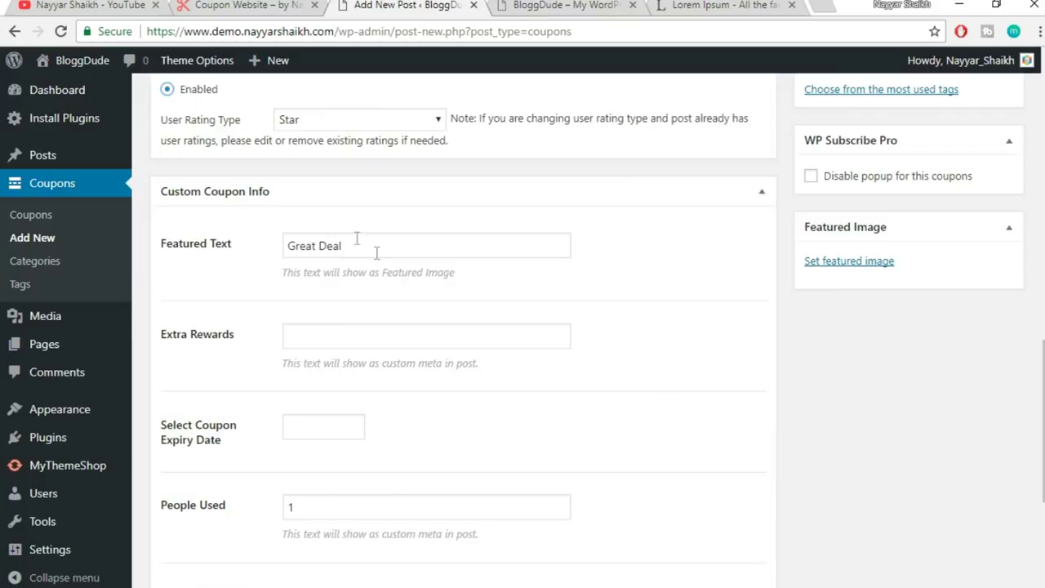
scroll(404, 232, "down", 1)
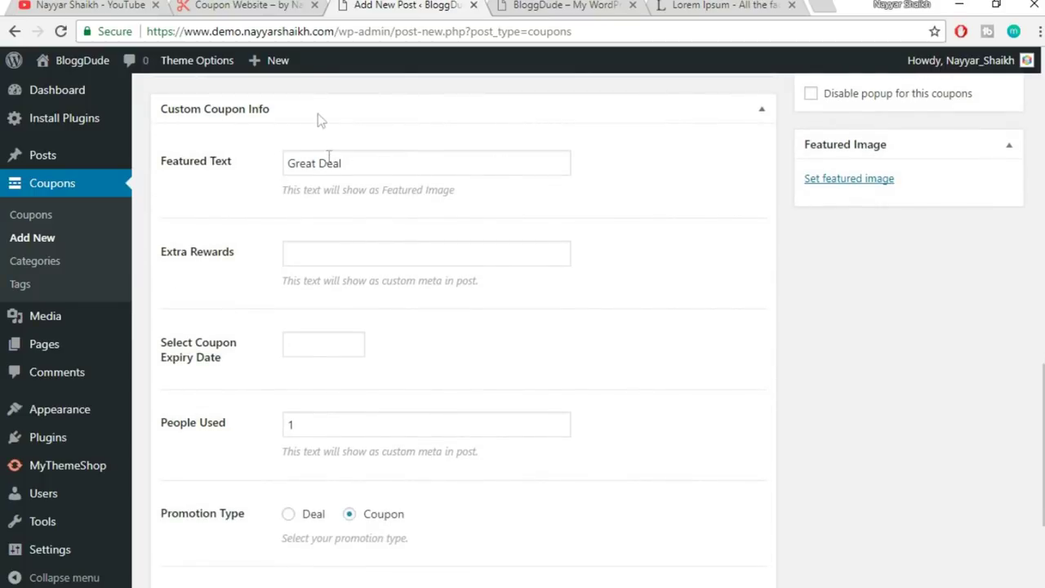
left_click(245, 4)
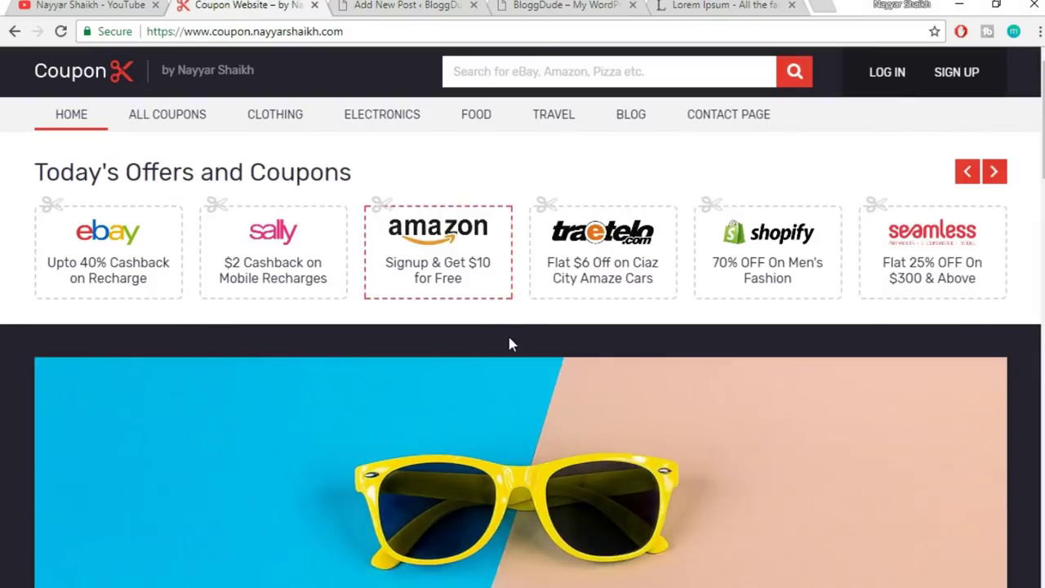
scroll(510, 344, "down", 10)
left_click(369, 245)
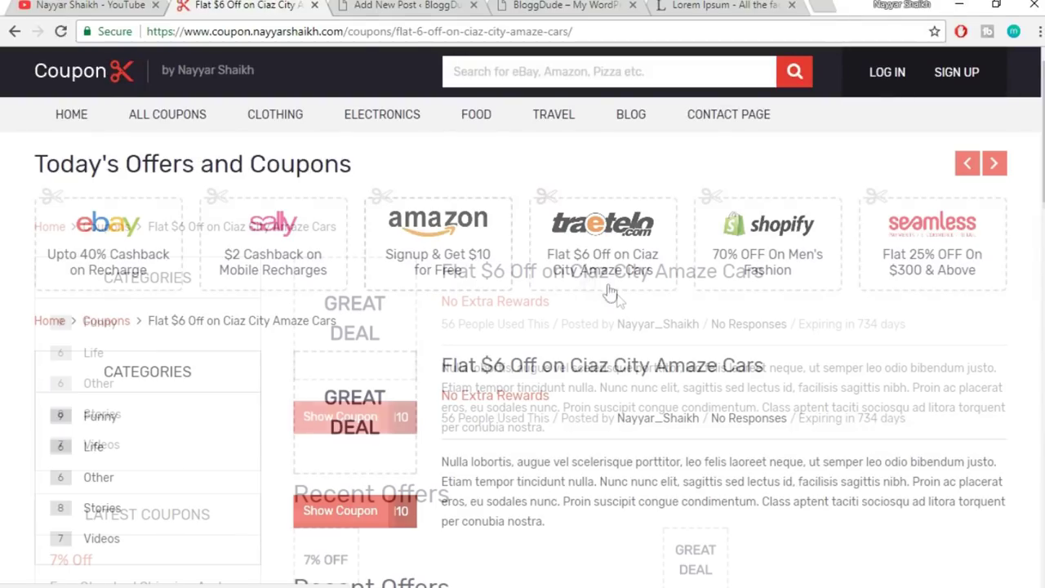
scroll(709, 371, "down", 2)
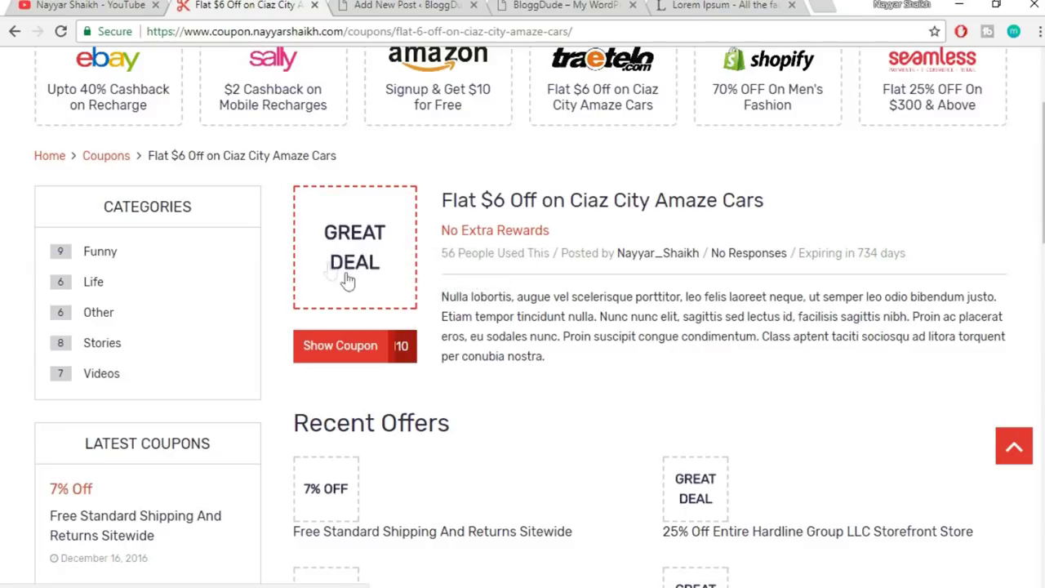
left_click(386, 6)
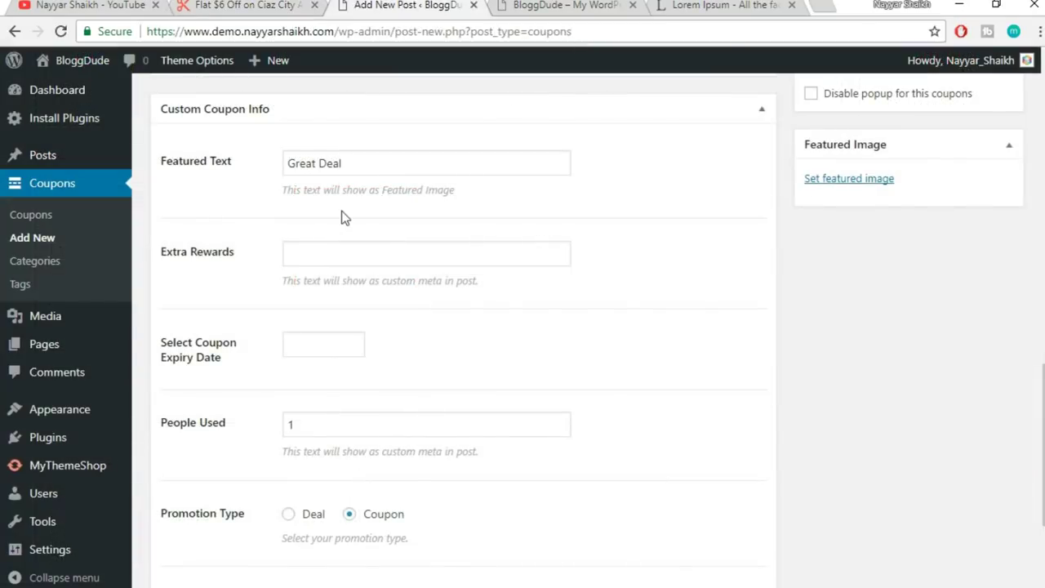
left_click_drag(361, 167, 256, 163)
key("ctrl+shift+Tab")
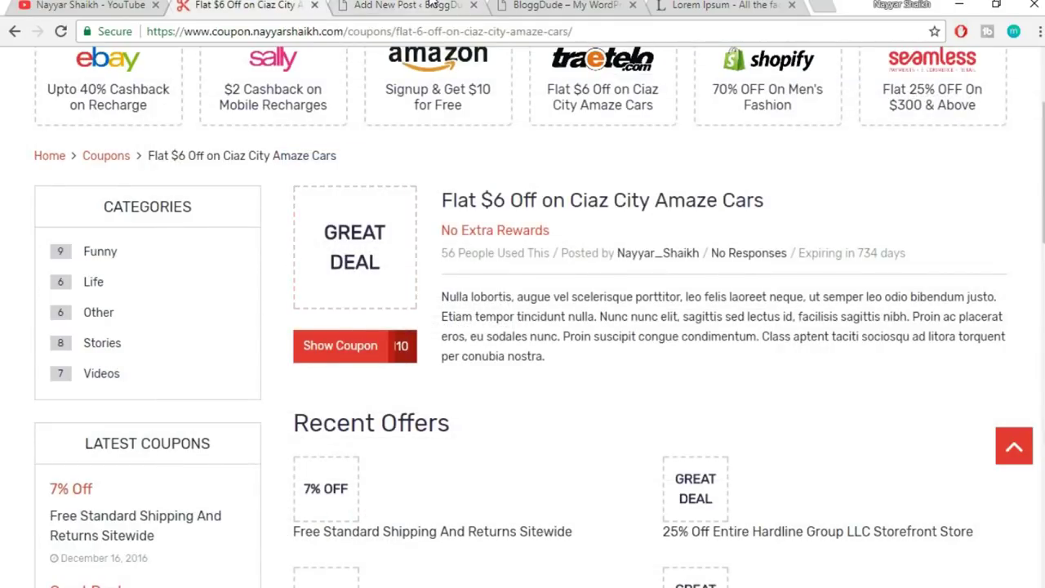
key("ctrl+Tab")
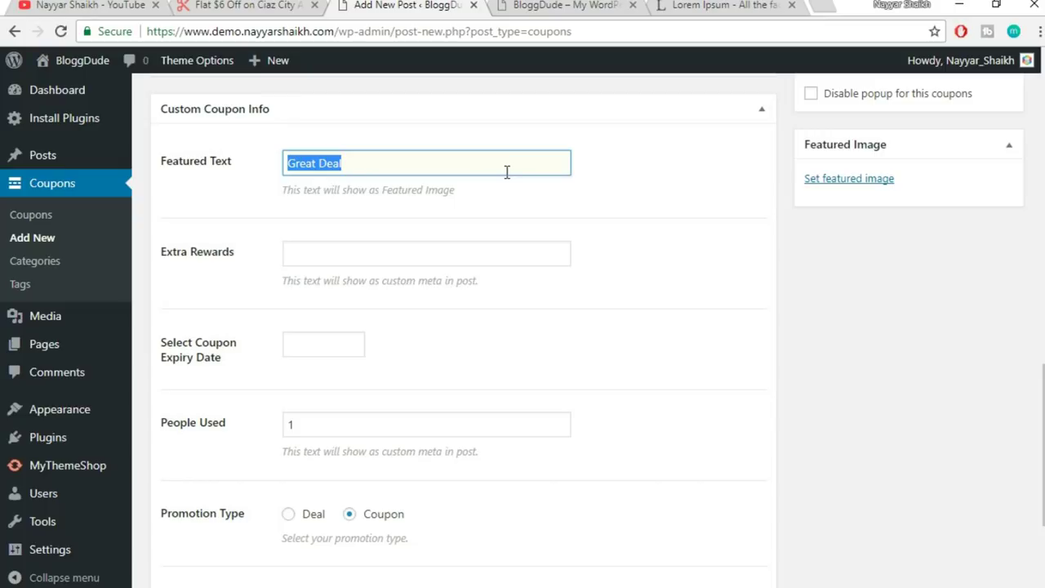
- Enter '60% OFF' as the Featured Text and '+ Free Domain' as the Extra Rewards
type("6")
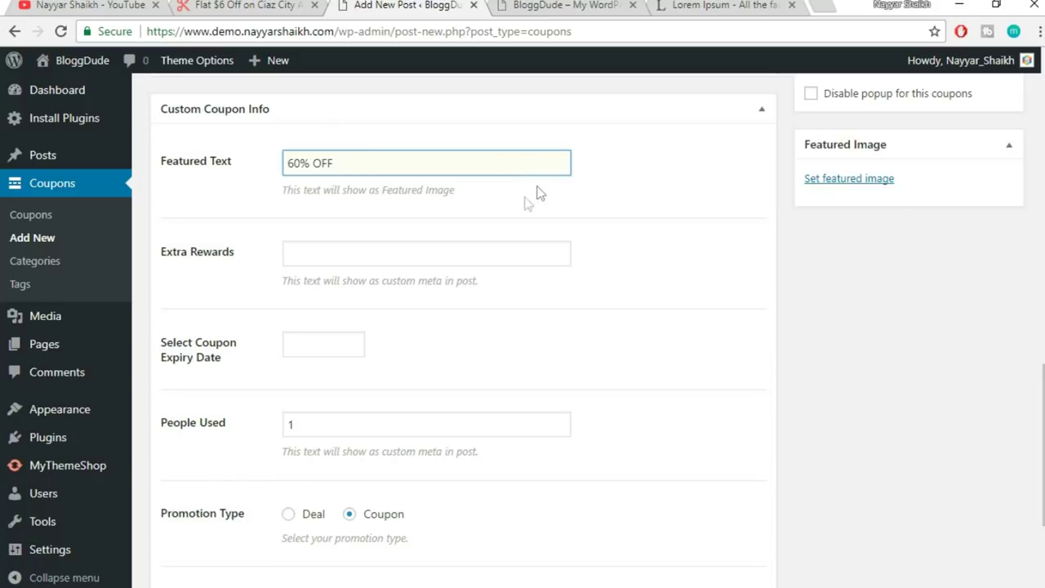
left_click(406, 254)
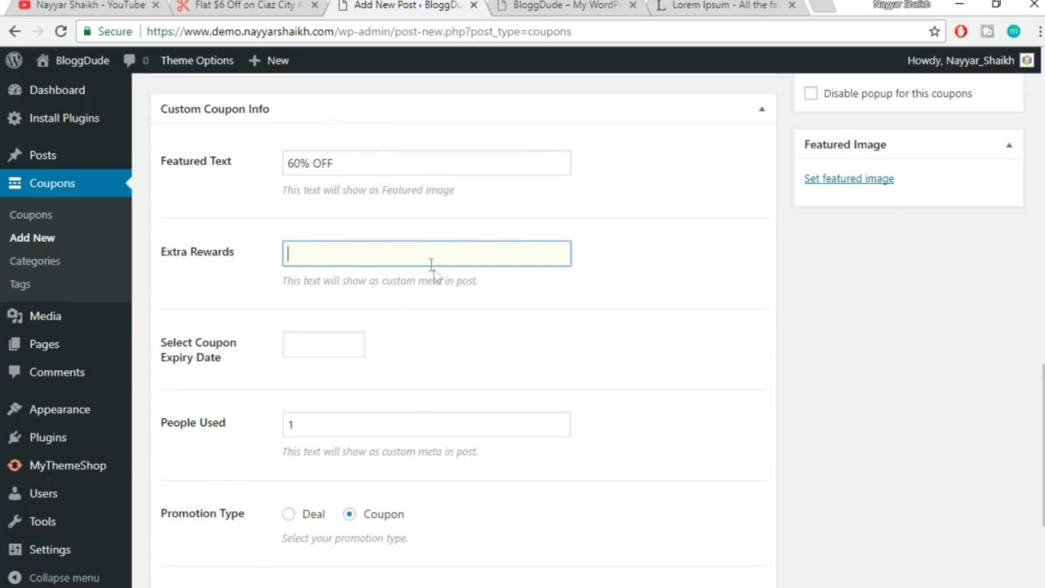
type("Free Domai")
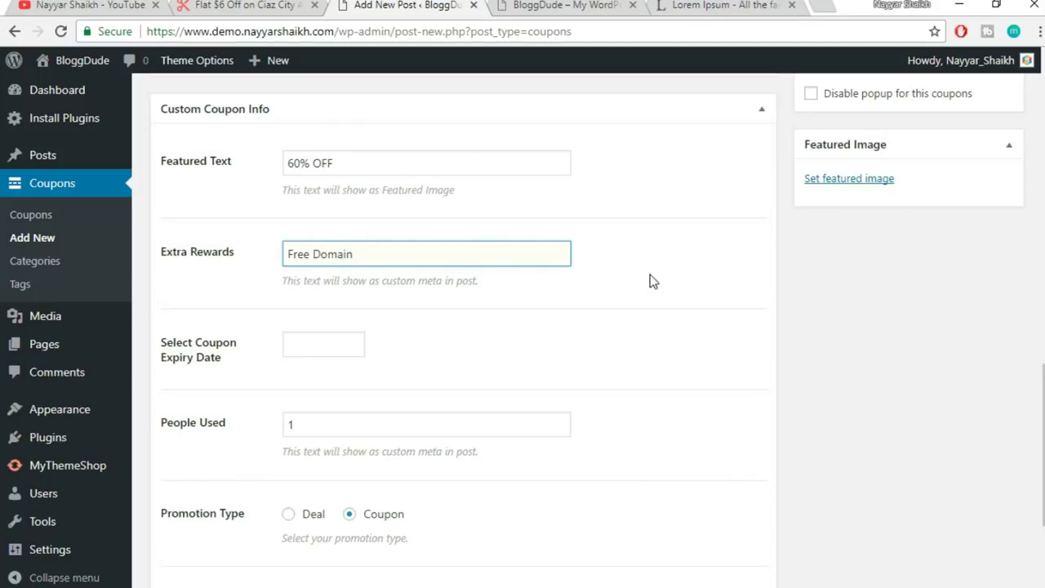
type("n")
key("Home")
type("+")
left_click(650, 281)
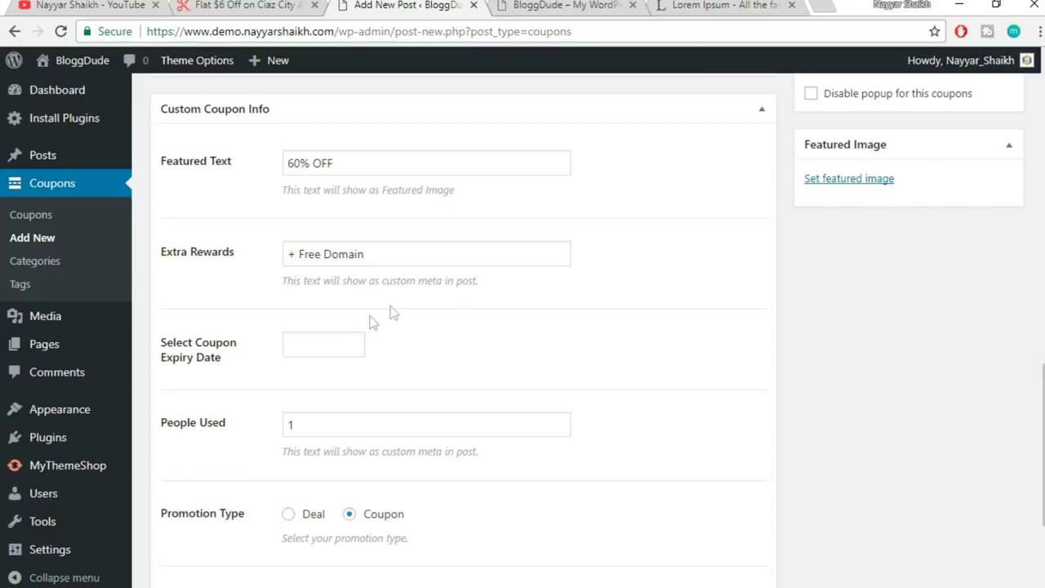
scroll(710, 322, "down", 2)
- Pick 12/31/2027 as the coupon expiry date in the calendar
left_click(340, 176)
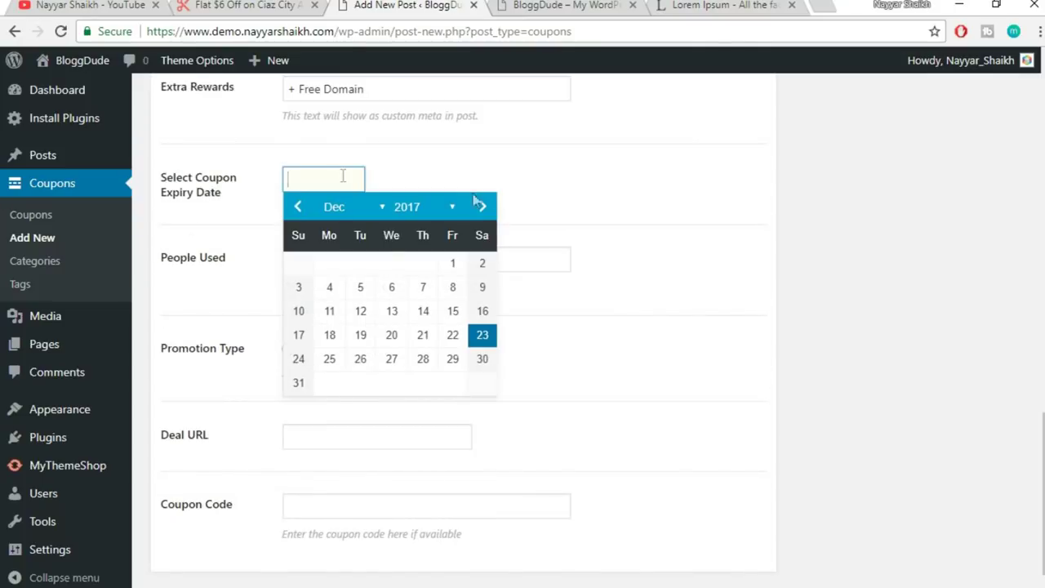
left_click(449, 206)
scroll(427, 417, "down", 2)
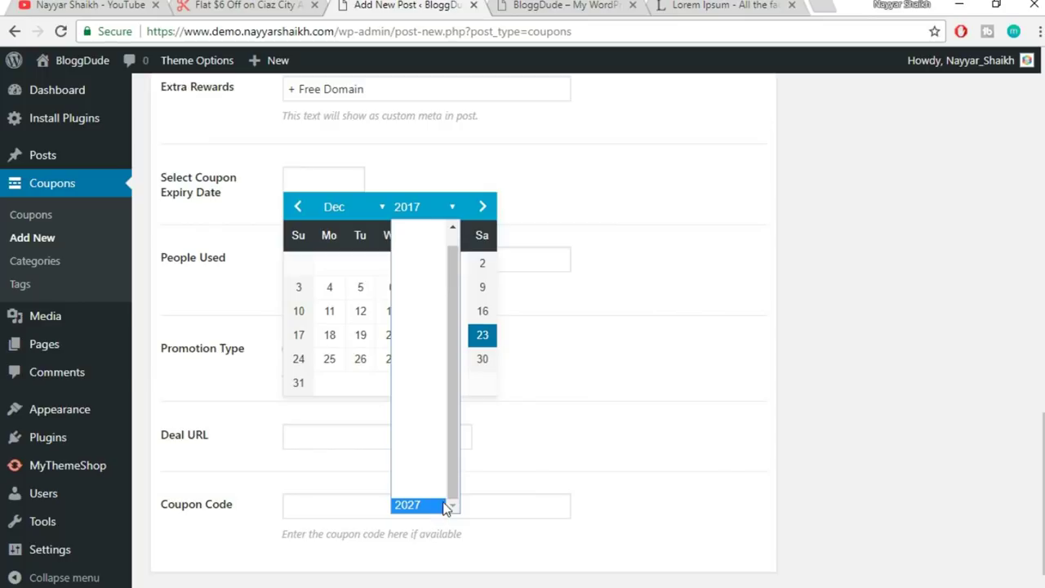
left_click(445, 506)
scroll(457, 359, "down", 1)
left_click(453, 320)
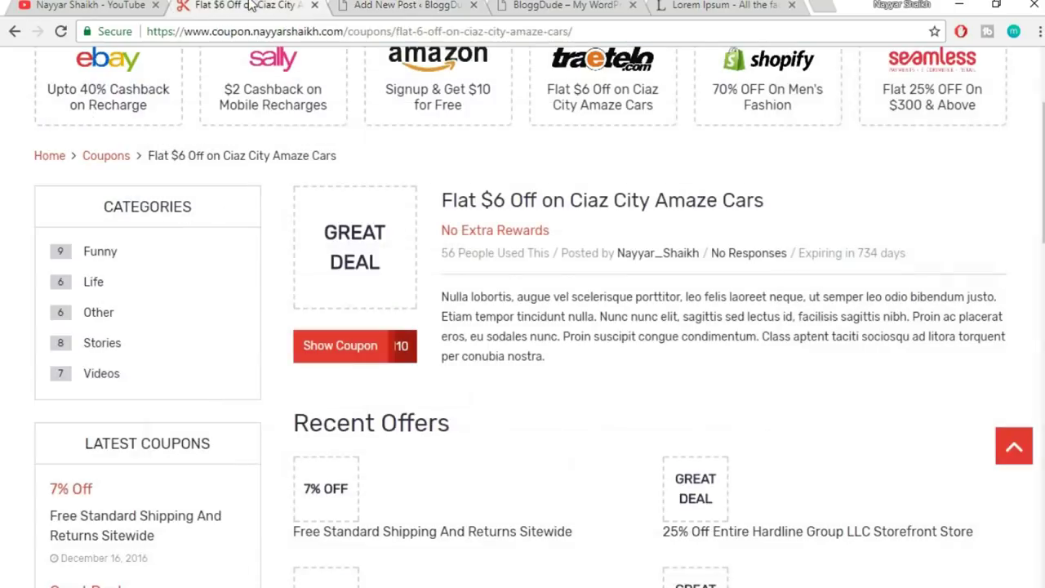
- Compare with the live coupon page, then return to the editor's Deal URL field
left_click(251, 6)
left_click(347, 5)
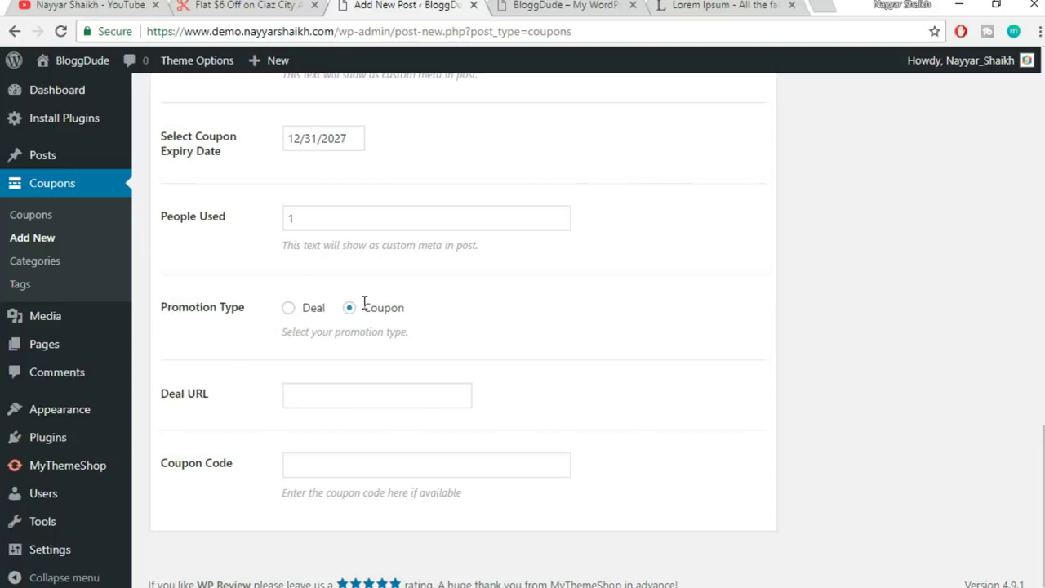
left_click(358, 392)
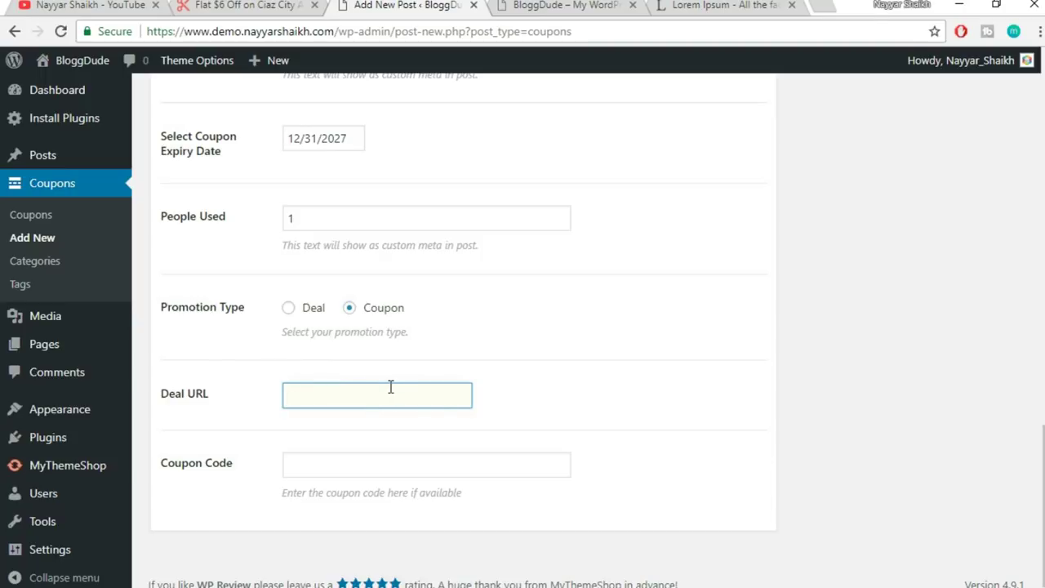
type("http:")
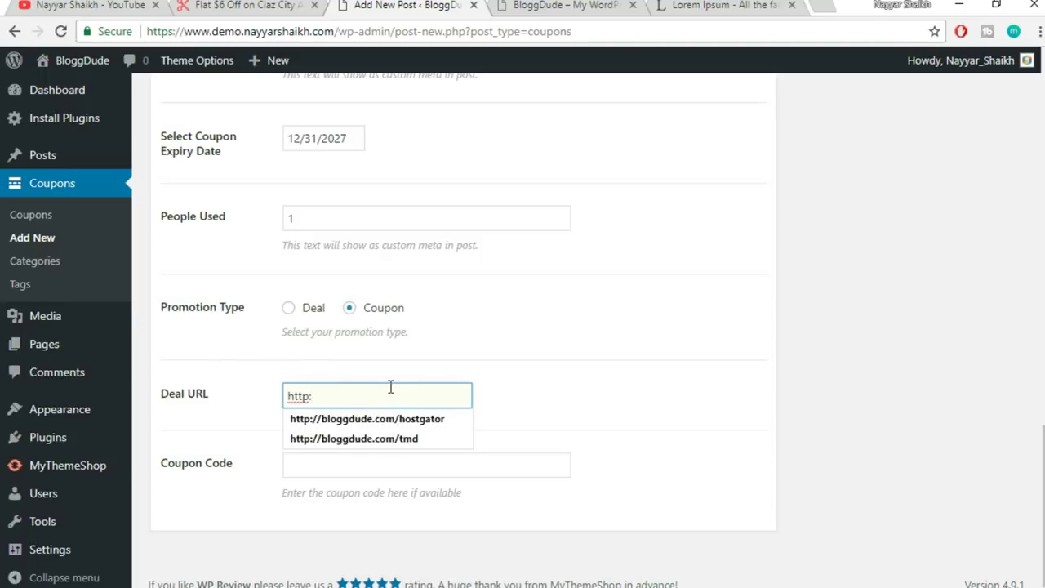
key("Down")
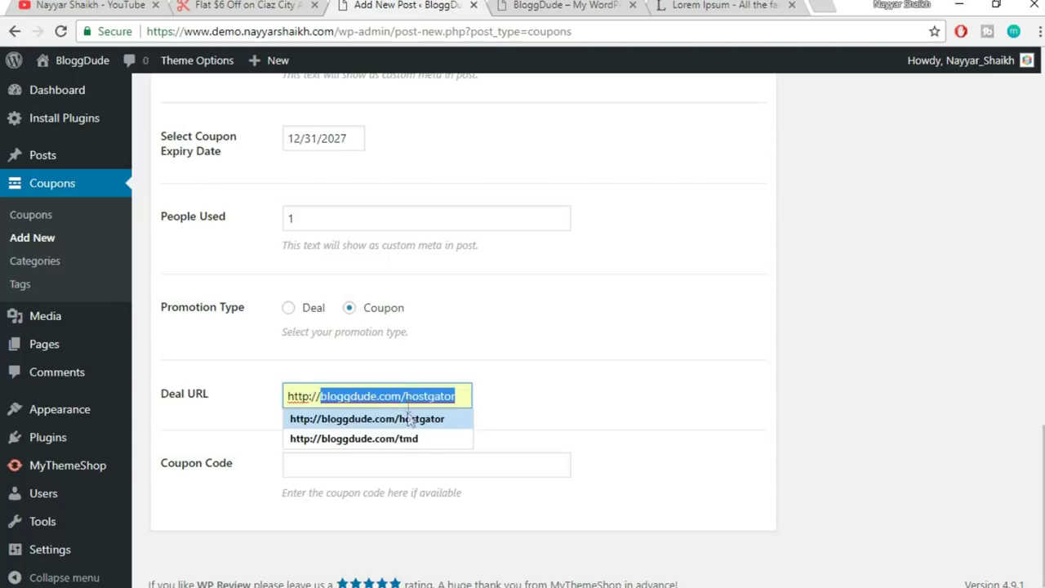
left_click(408, 420)
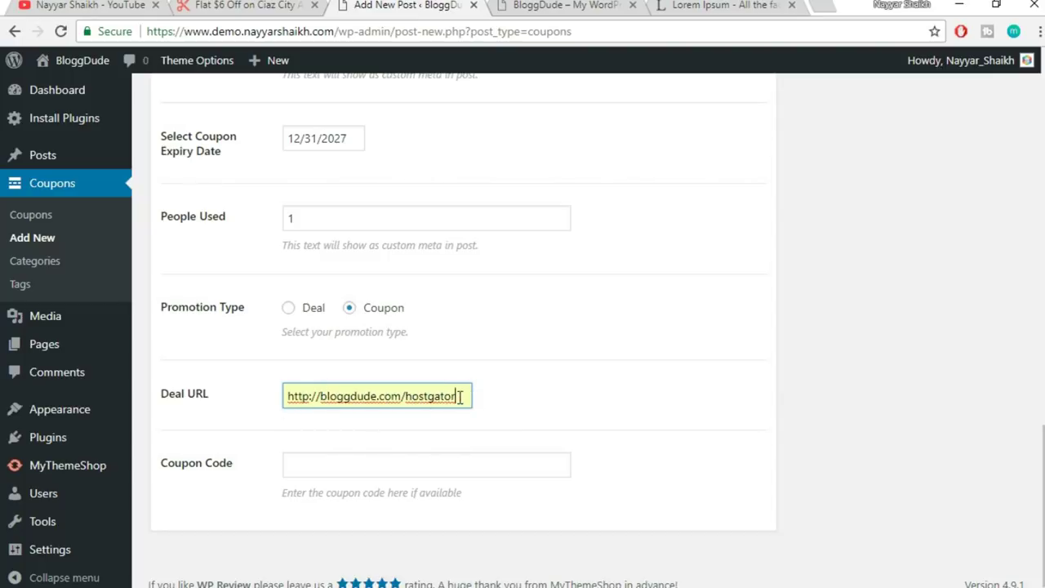
left_click_drag(463, 396, 287, 394)
left_click(461, 395)
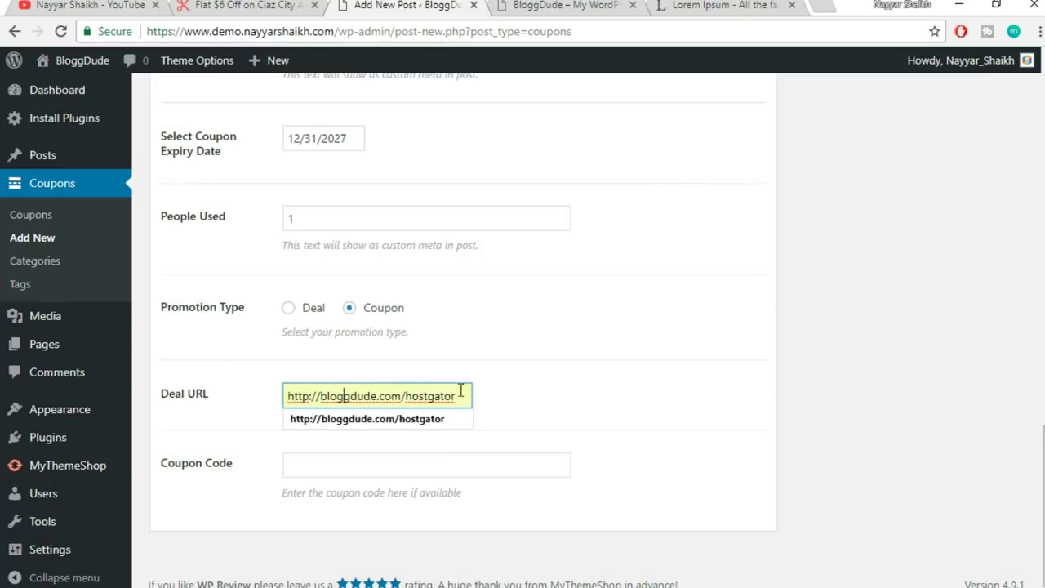
left_click(523, 397)
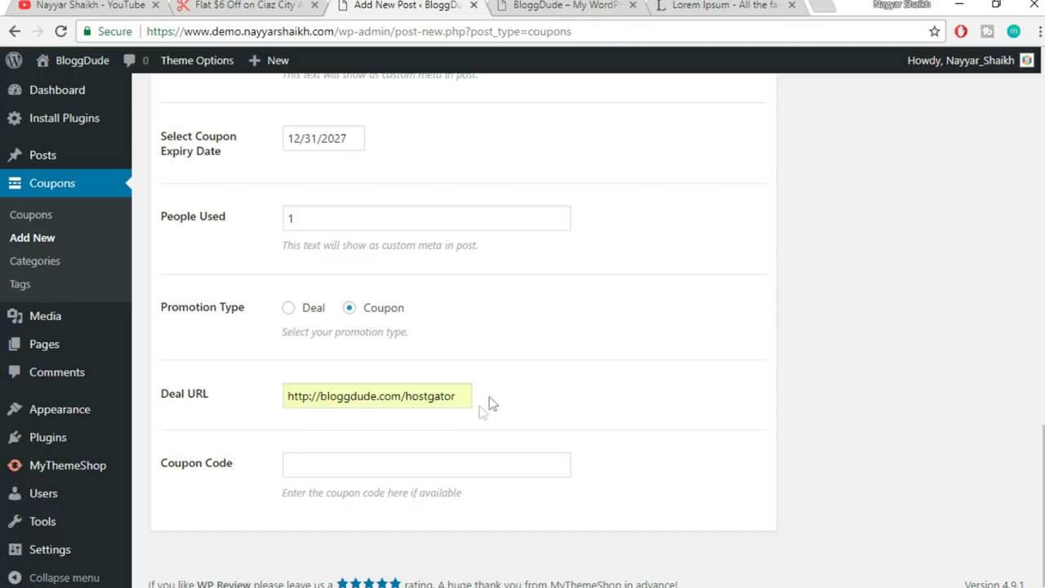
- Enter the 60% discount code in the Coupon Code field
left_click(417, 457)
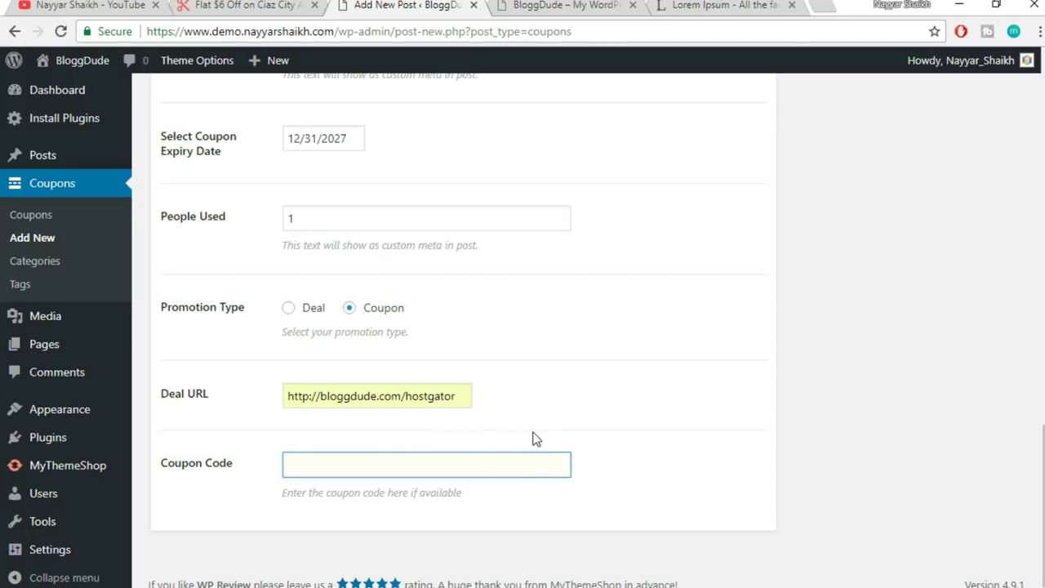
type("NAYYAR60")
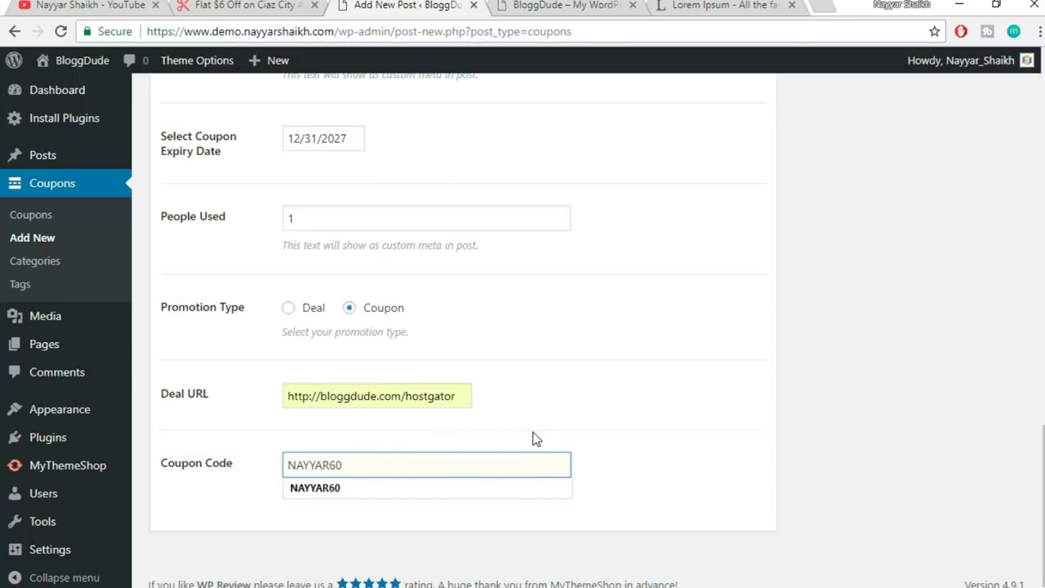
left_click(702, 408)
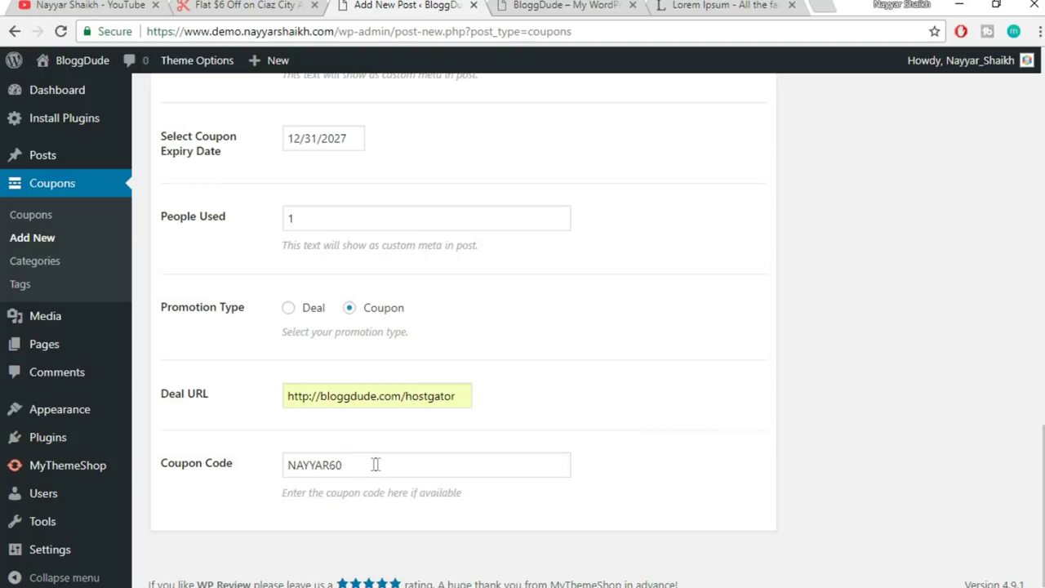
left_click_drag(377, 465, 258, 471)
left_click(789, 463)
scroll(679, 524, "up", 5)
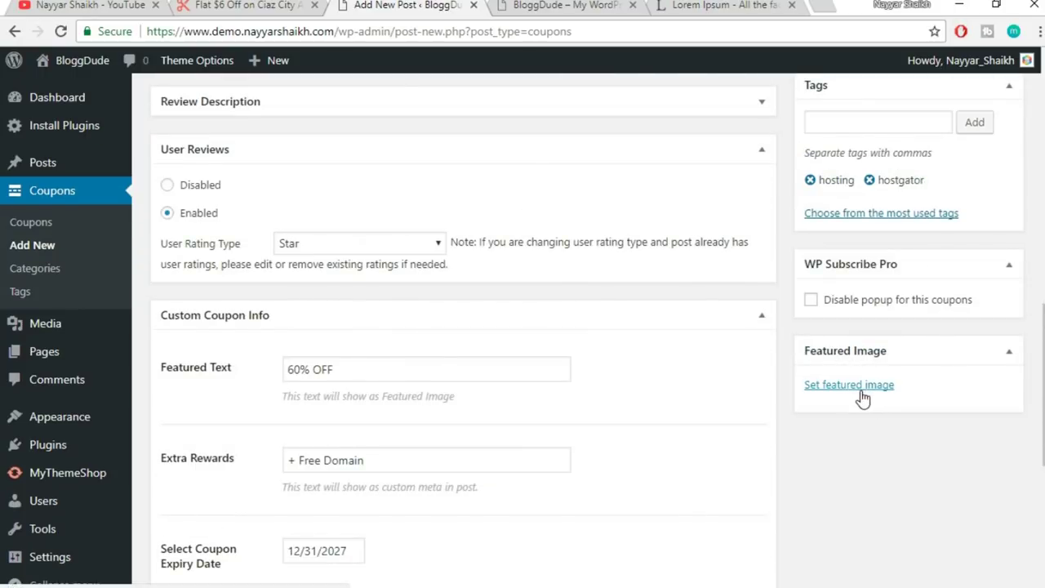
left_click(193, 3)
scroll(611, 353, "down", 2)
scroll(611, 352, "up", 1)
scroll(612, 352, "down", 5)
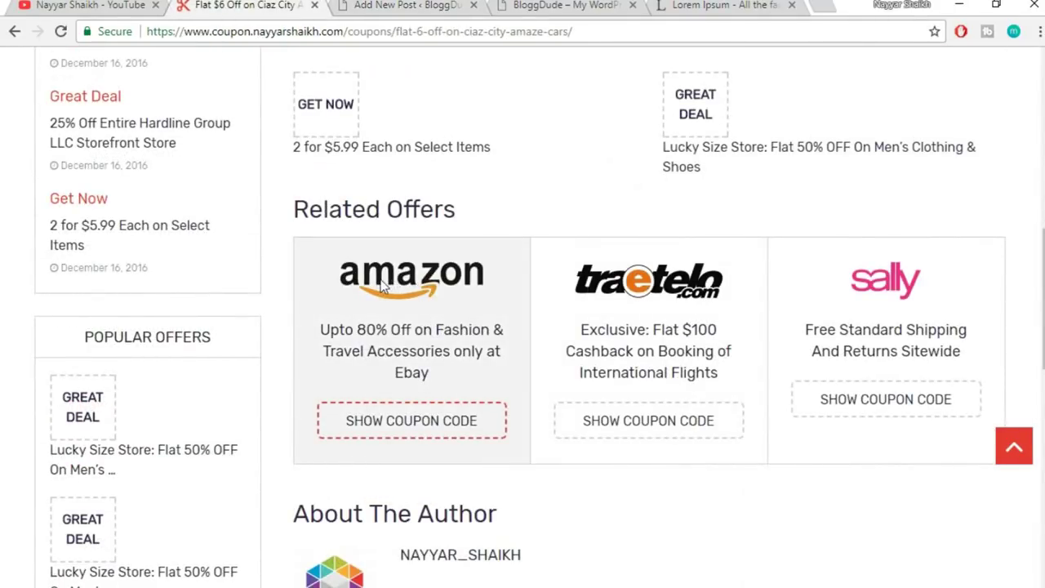
scroll(912, 312, "down", 3)
scroll(608, 323, "up", 3)
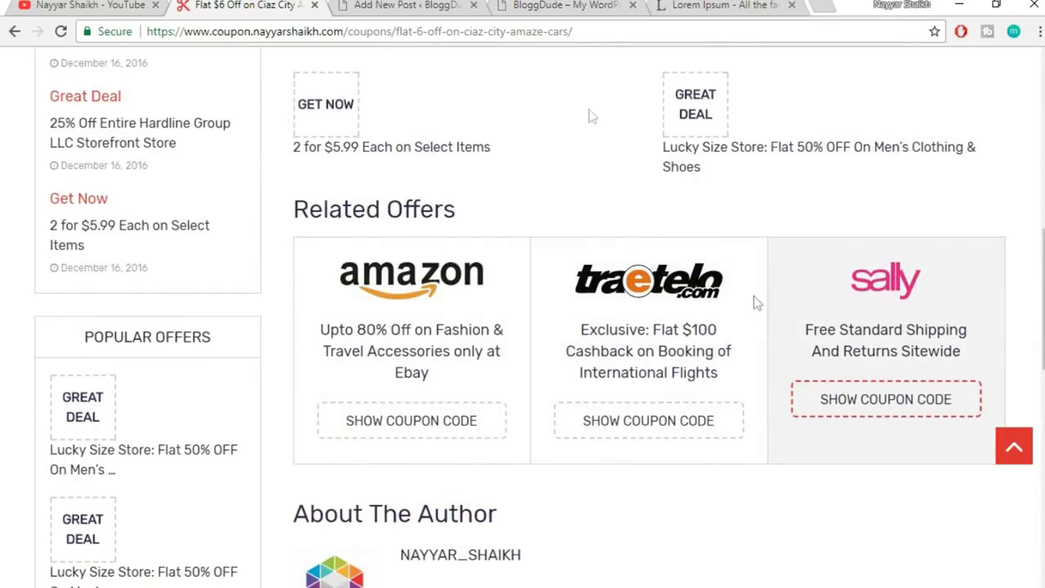
left_click(400, 5)
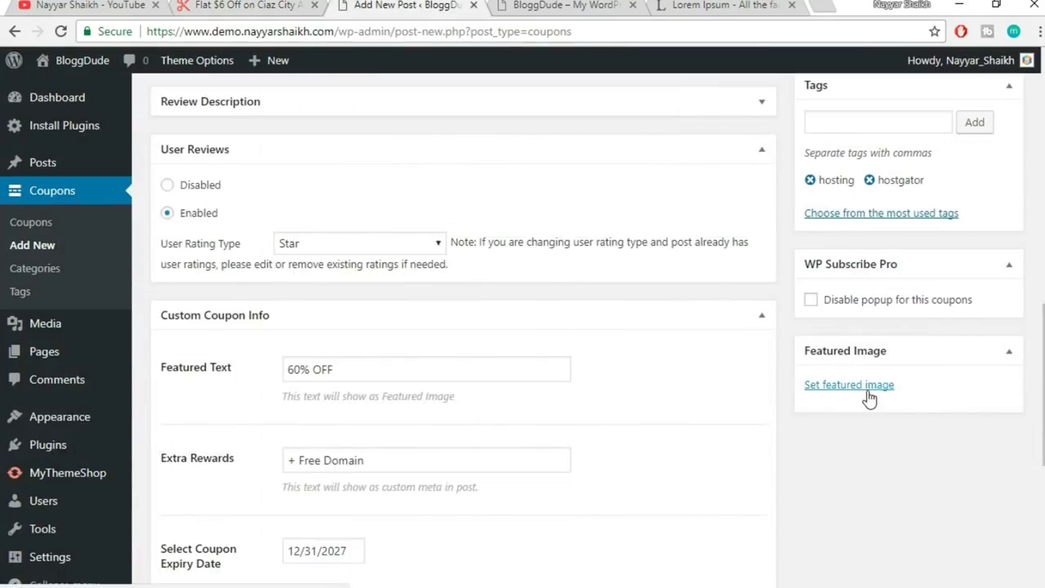
- Open the featured image uploader, browse to Media Import, then cancel without choosing a file
left_click(849, 385)
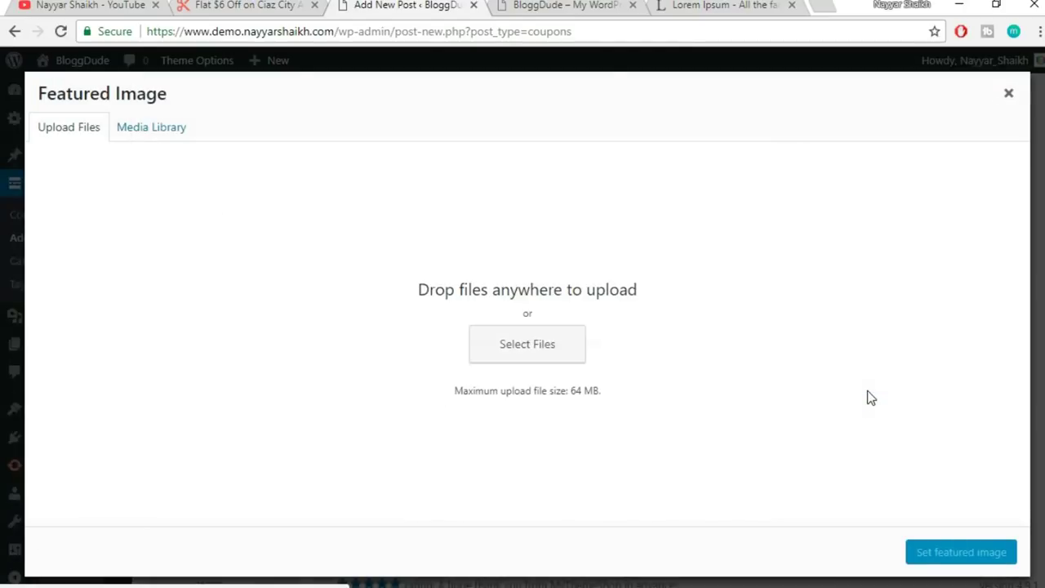
left_click(551, 353)
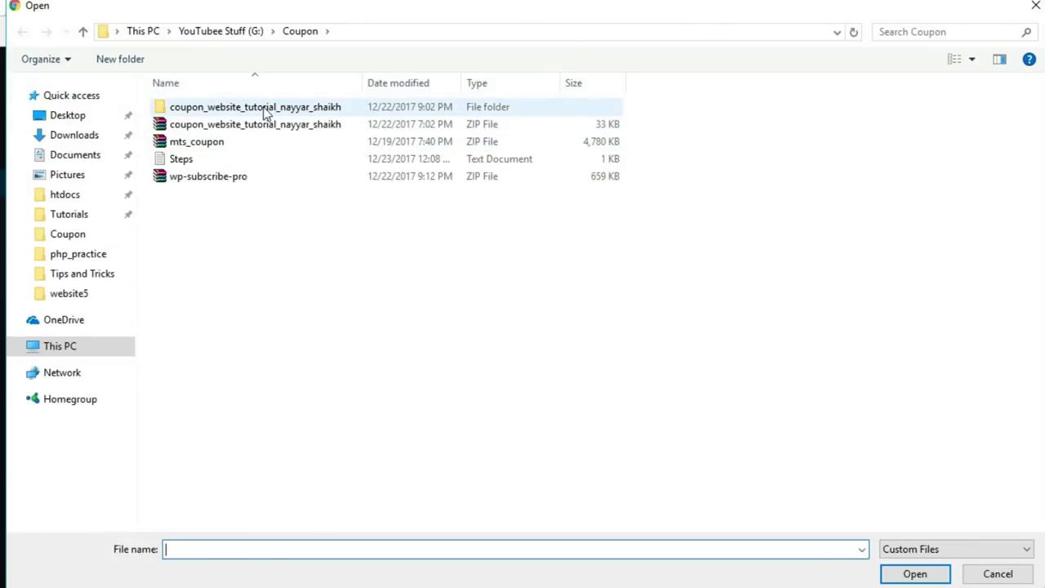
double_click(264, 109)
double_click(199, 141)
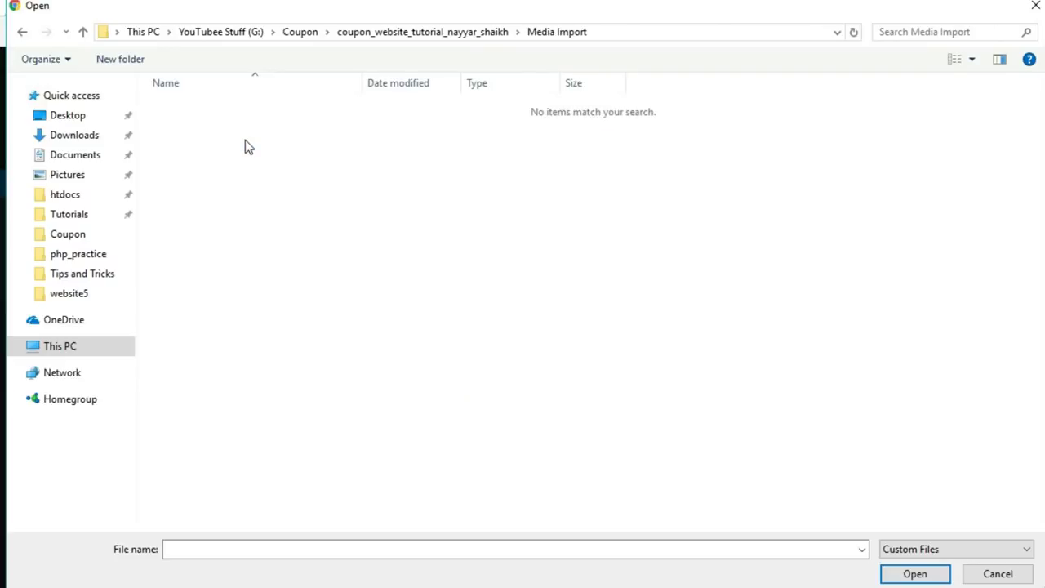
key("BackSpace")
key("BackSpace")
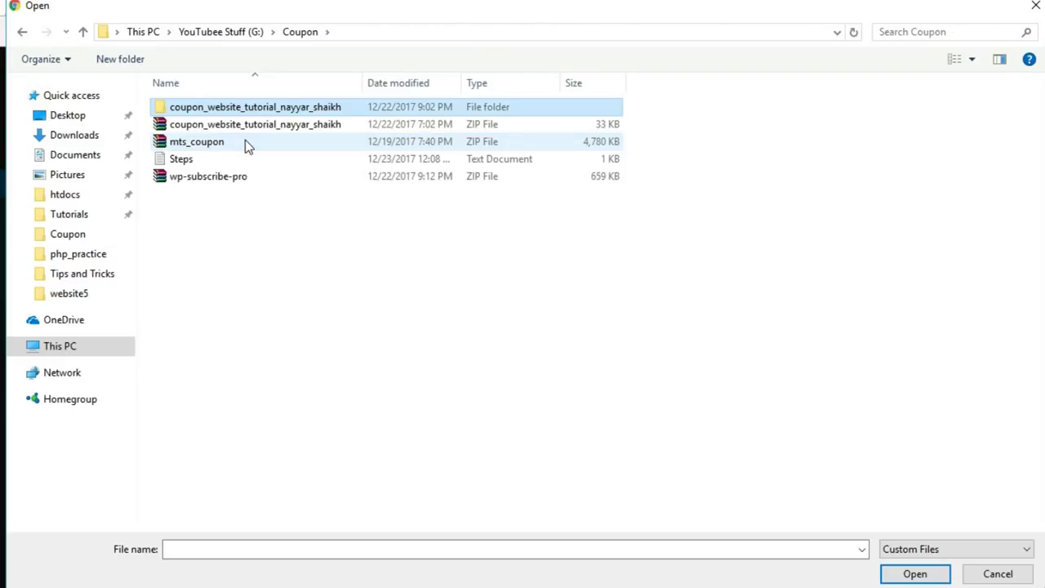
left_click(1035, 9)
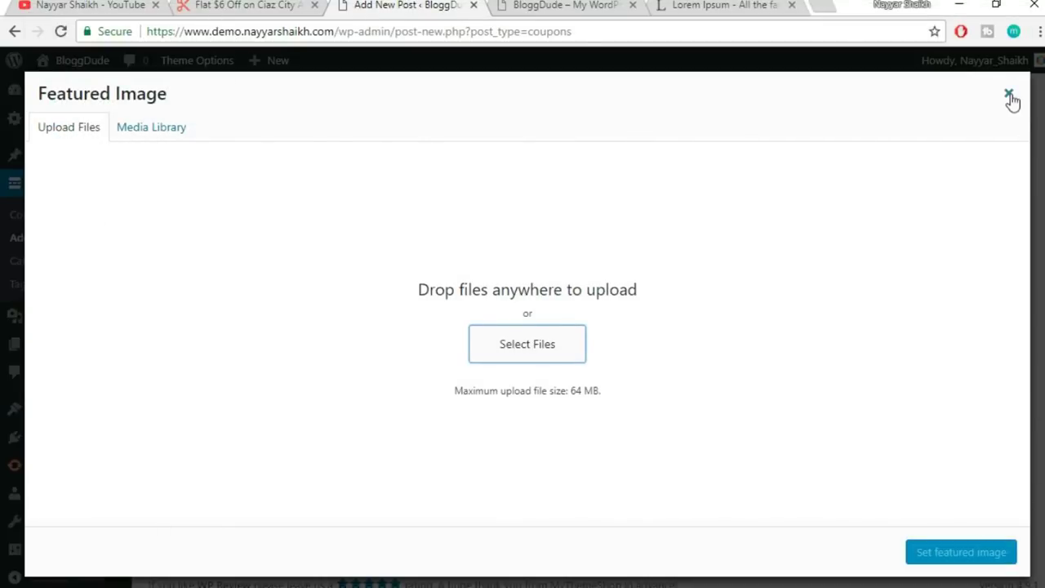
left_click(1011, 98)
- Publish the '60% OFF on Hostgator Hosting Plans' coupon from the Publish box
scroll(1015, 401, "up", 10)
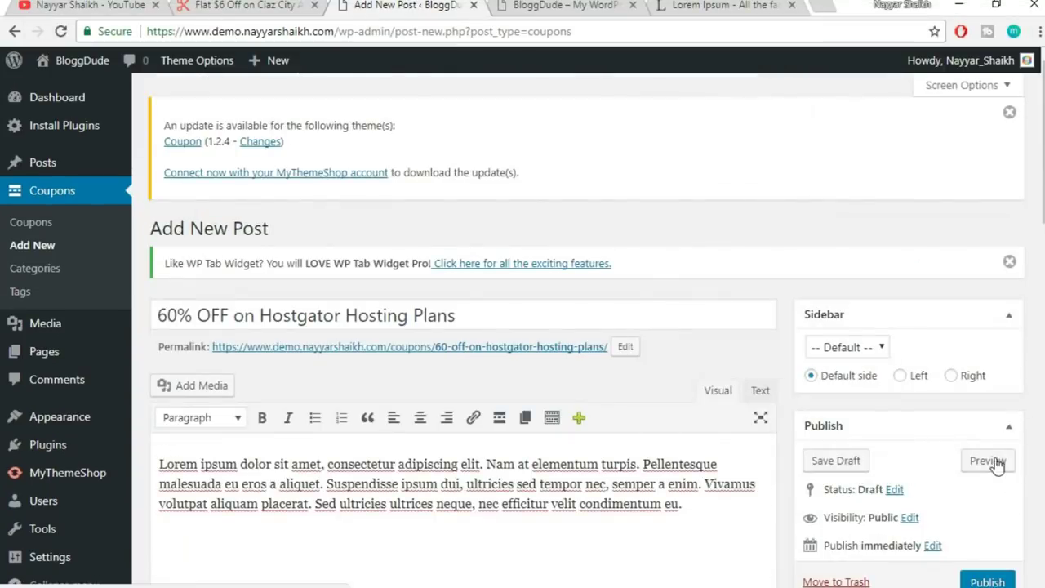
scroll(1003, 469, "down", 1)
scroll(1001, 463, "down", 2)
left_click(987, 417)
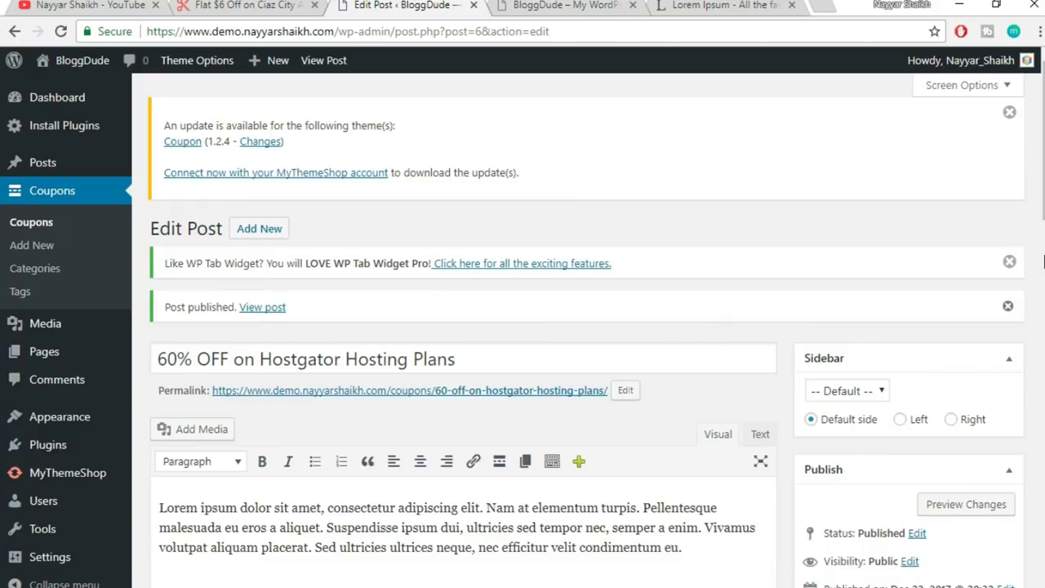
- Open bloggdude.com in a new browser tab
left_click(828, 6)
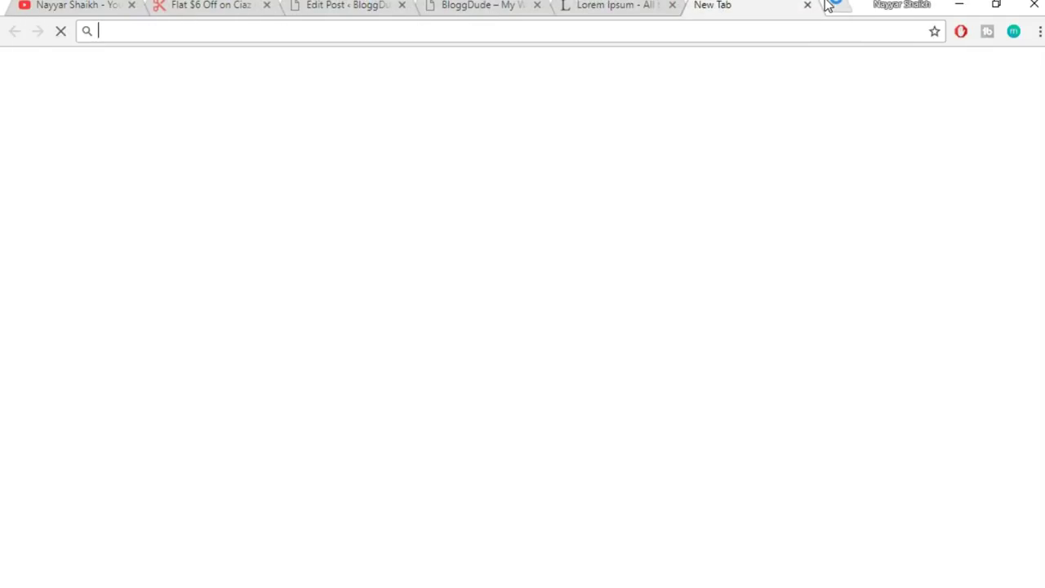
type("blo")
key("Return")
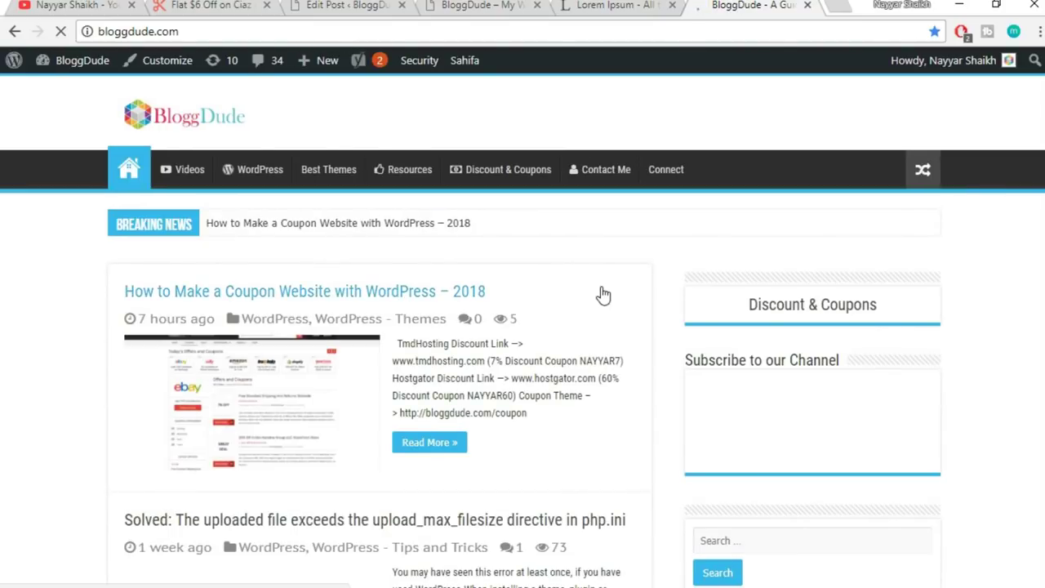
- Open the 'How to Make a Coupon Website with WordPress – 2018' post and scroll to its hosting discount links
scroll(603, 294, "down", 3)
scroll(597, 282, "up", 2)
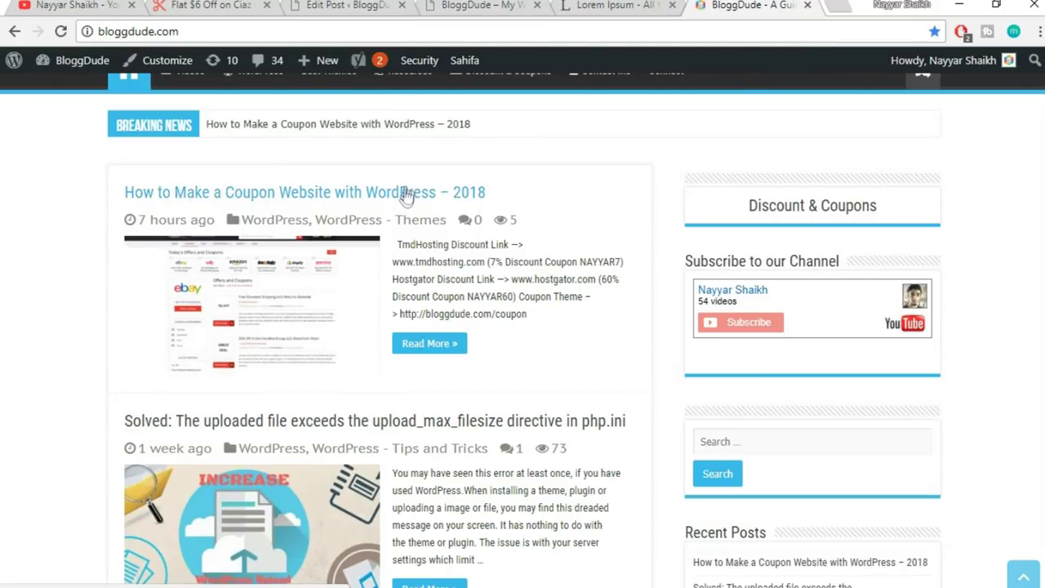
left_click(455, 200)
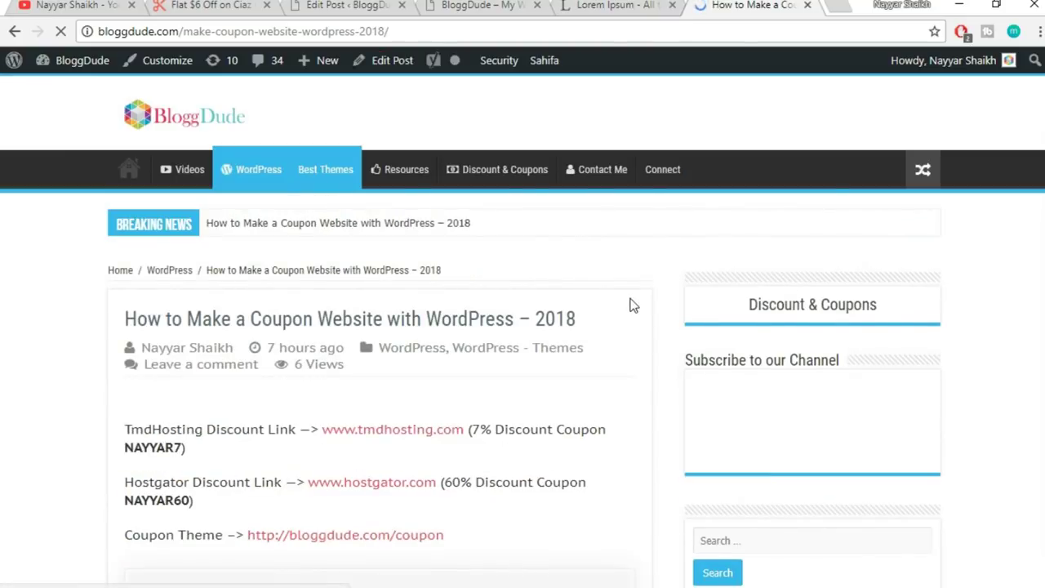
scroll(633, 305, "down", 4)
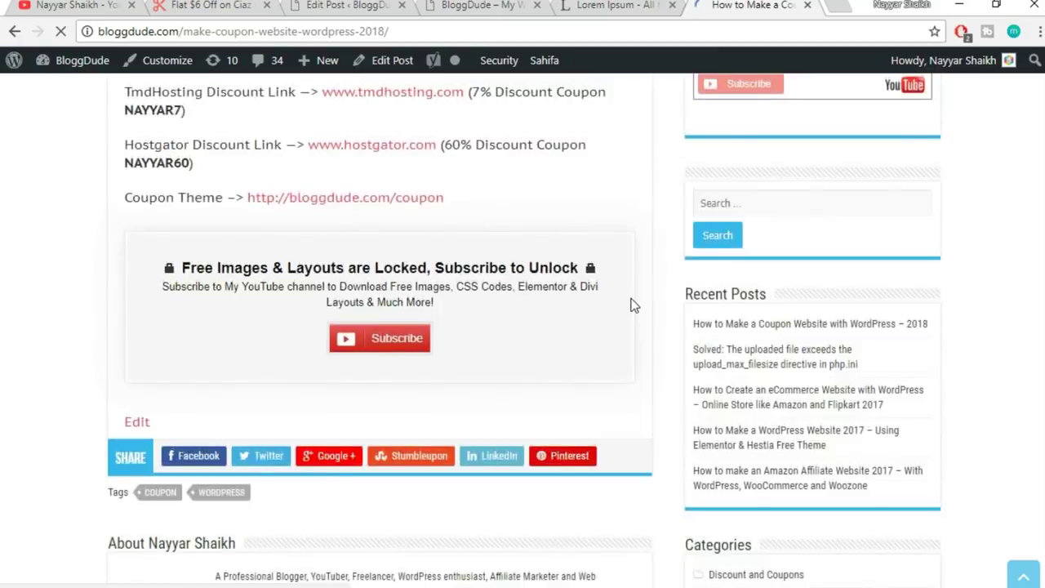
scroll(324, 269, "up", 3)
scroll(260, 302, "down", 2)
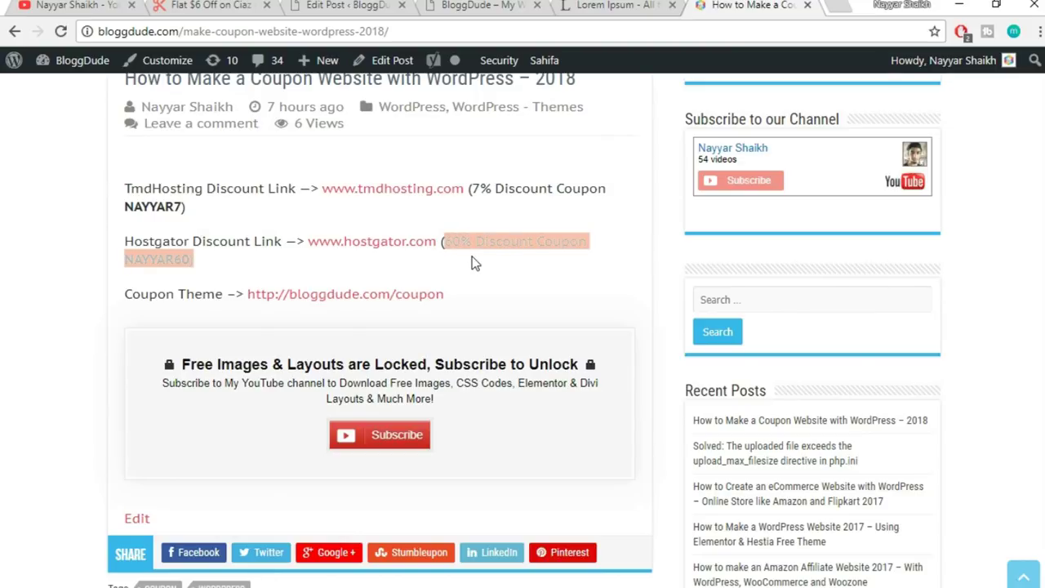
left_click_drag(125, 296, 240, 299)
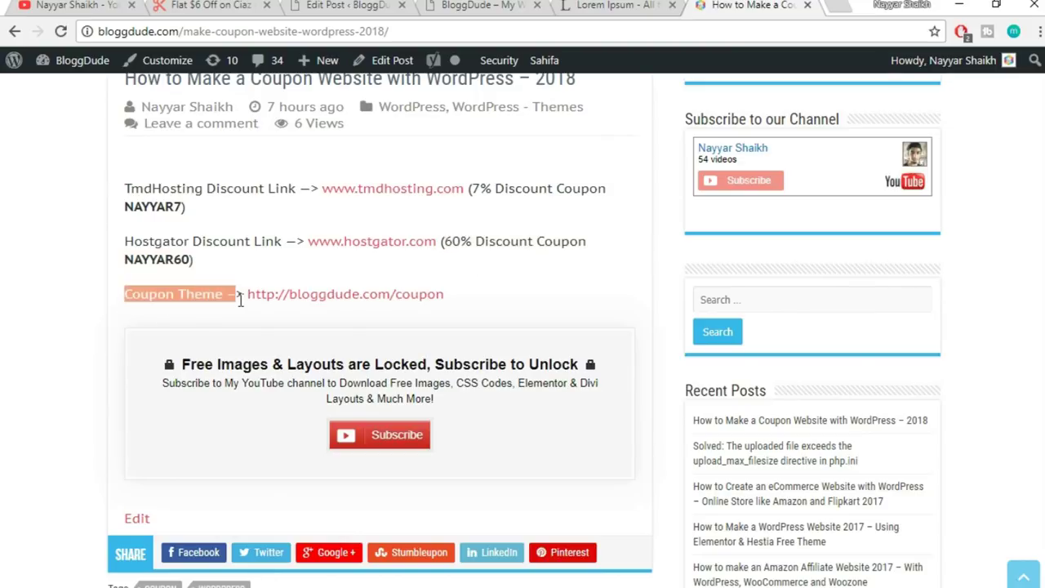
scroll(538, 284, "down", 1)
scroll(537, 284, "down", 1)
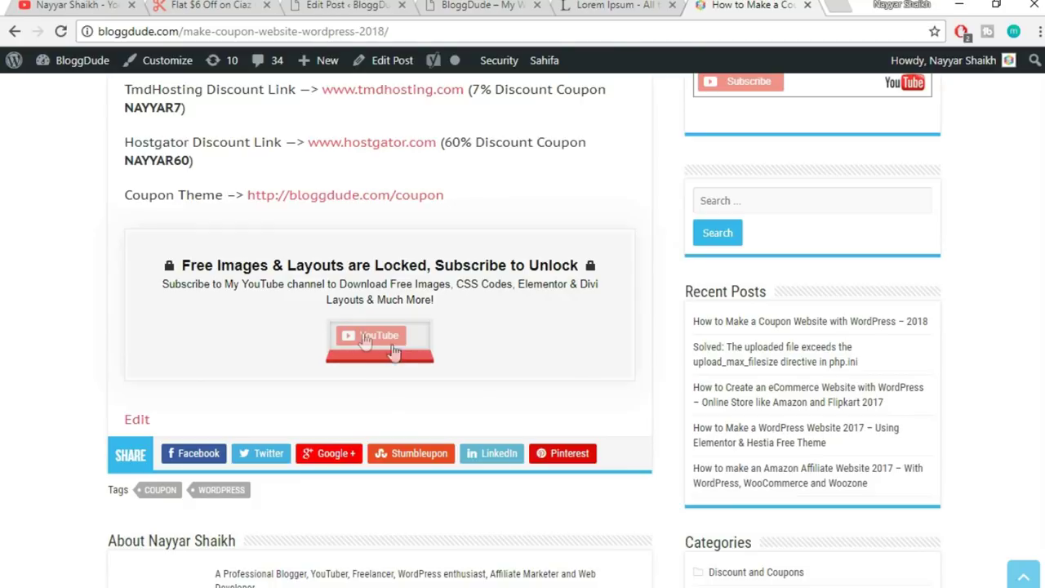
- Subscribe with a Google account to unlock the free tutorial files
left_click(386, 343)
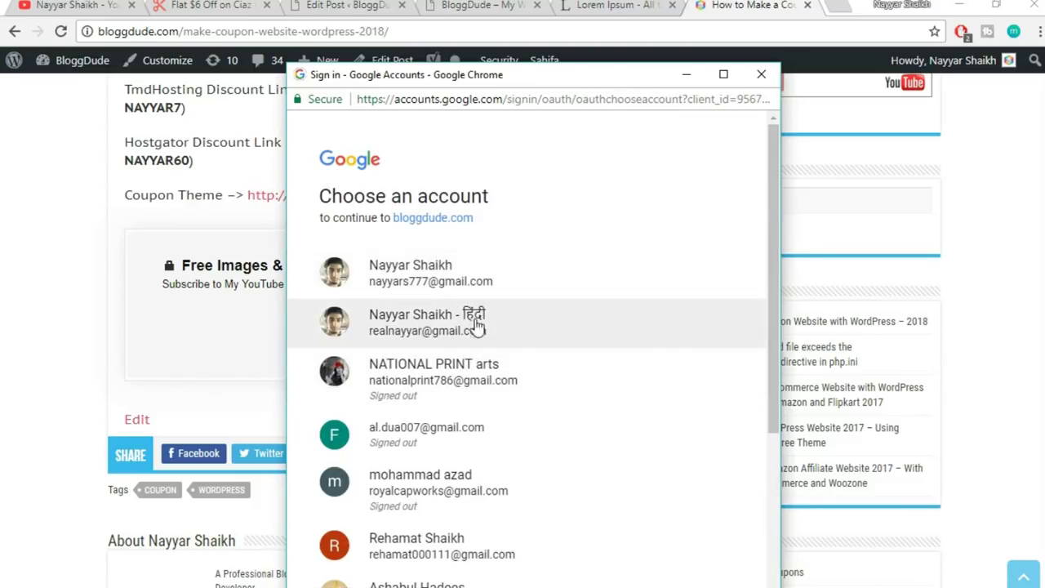
left_click(418, 327)
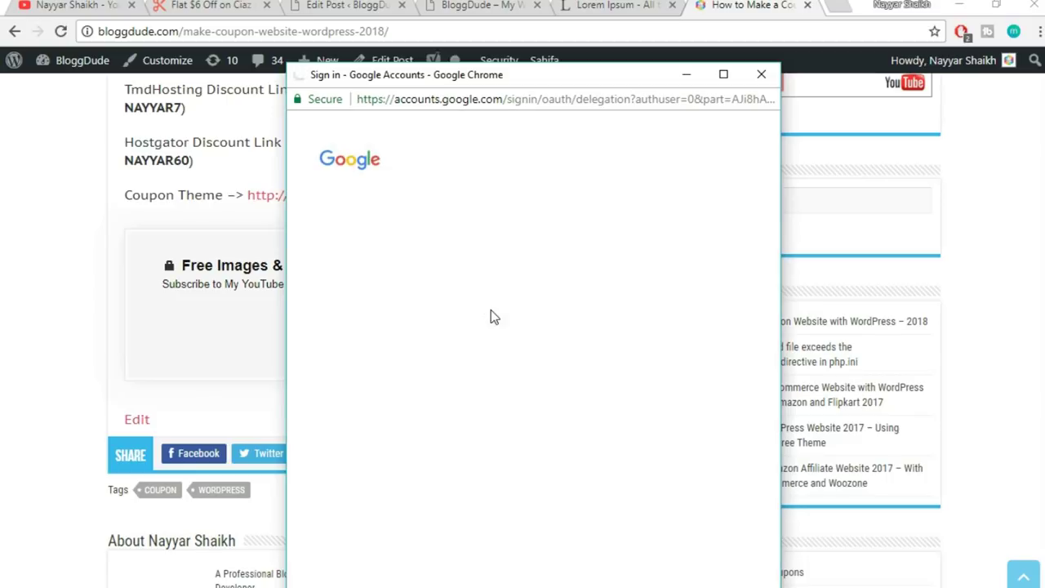
left_click(443, 290)
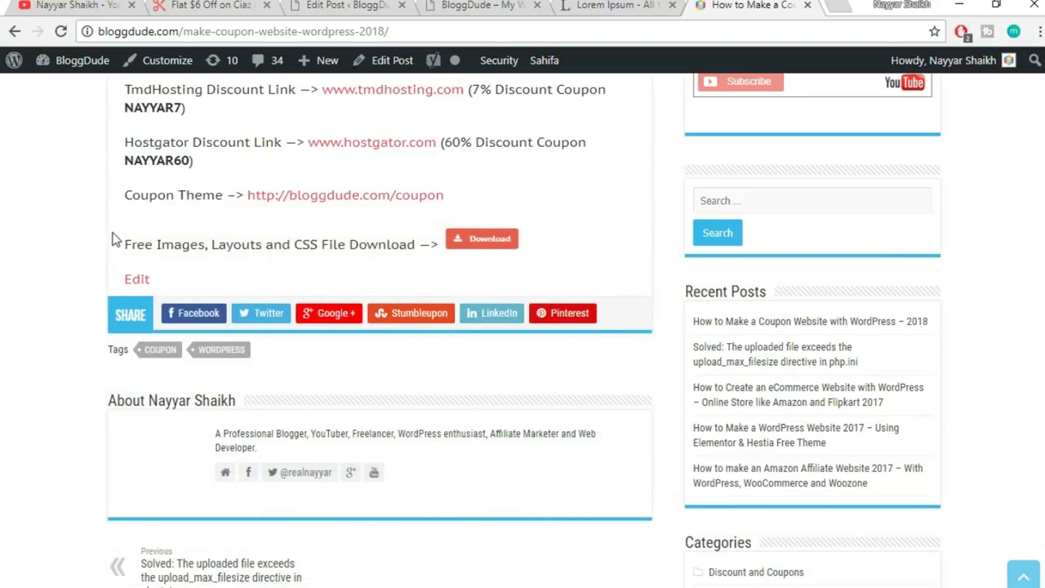
- Download the free images, layouts and CSS zip, then close the post tab
mouse_move(118, 242)
left_mouse_down()
mouse_move(423, 239)
mouse_move(124, 243)
left_mouse_up()
left_click(429, 238)
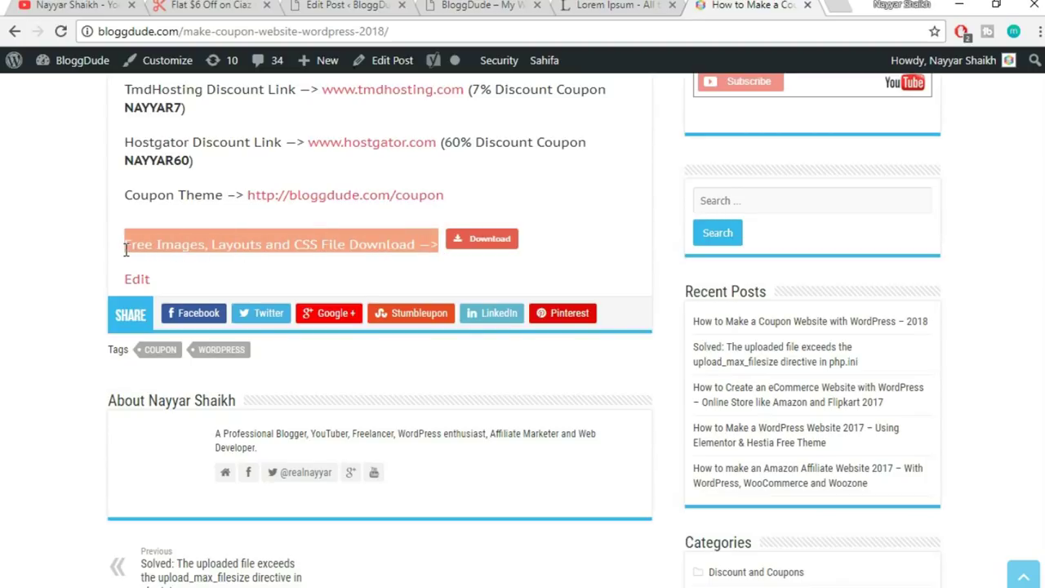
left_click(602, 256)
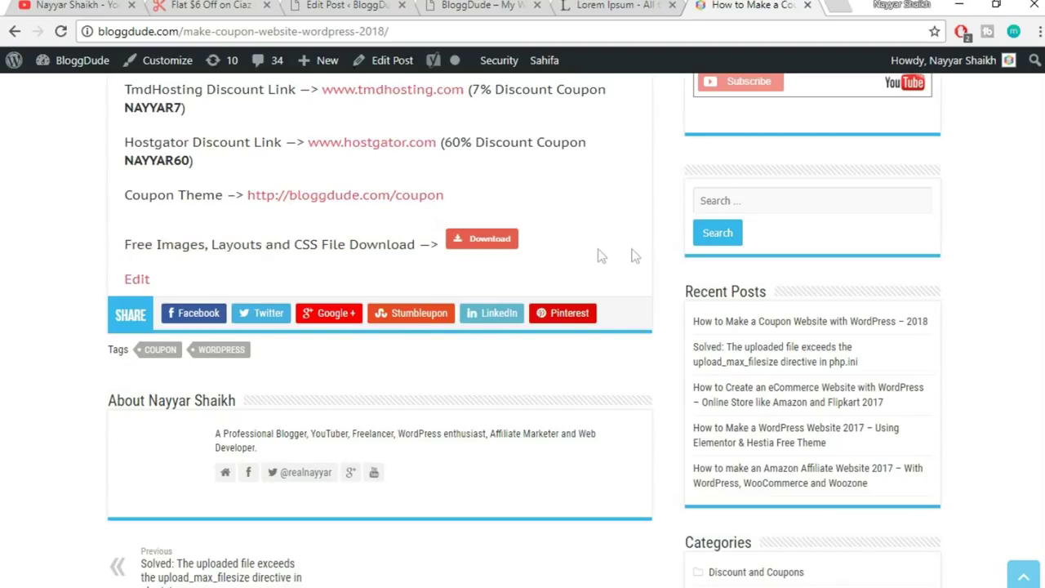
left_click(500, 244)
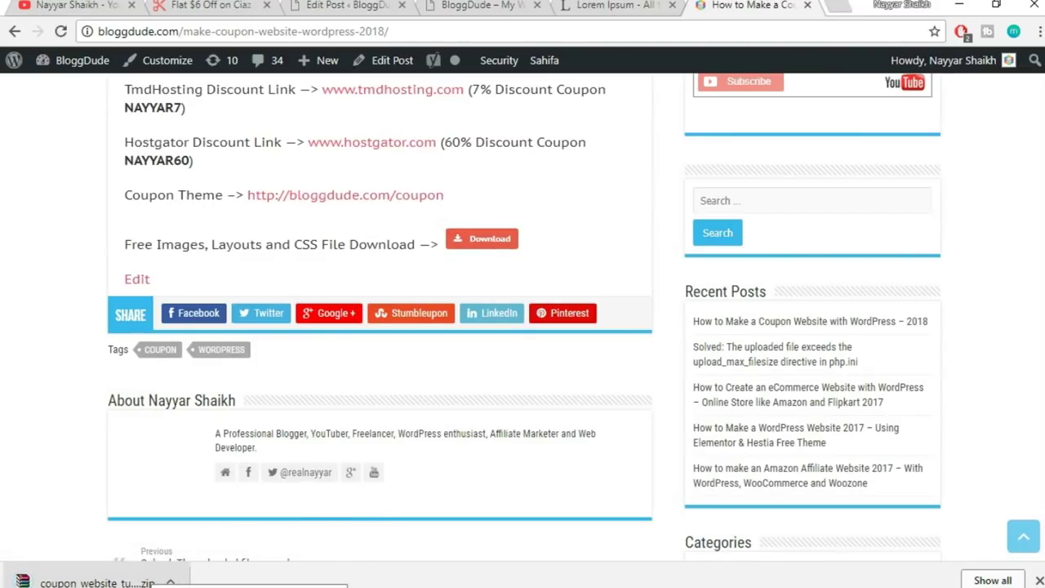
left_click(1038, 580)
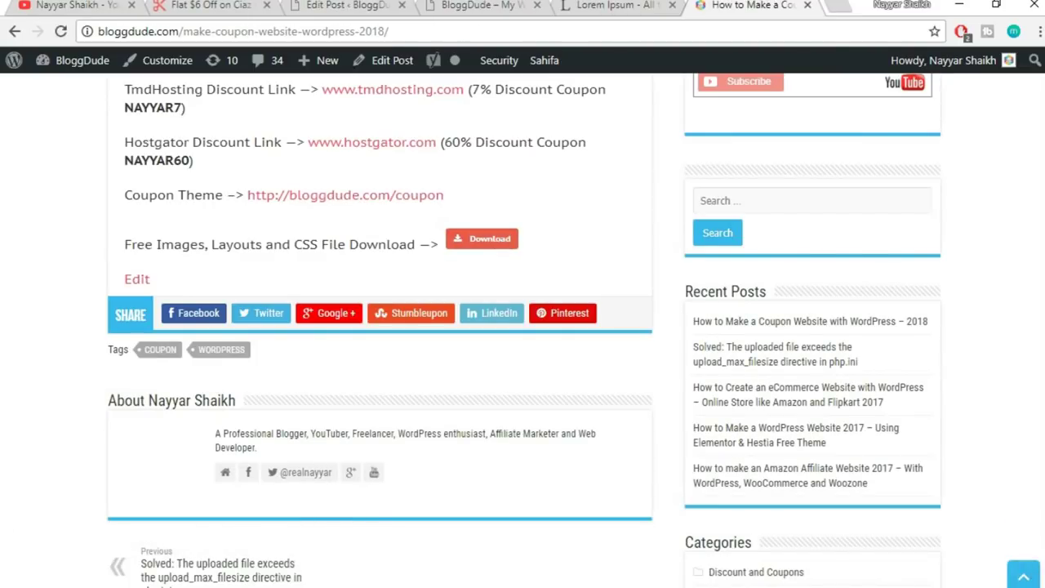
left_click(809, 7)
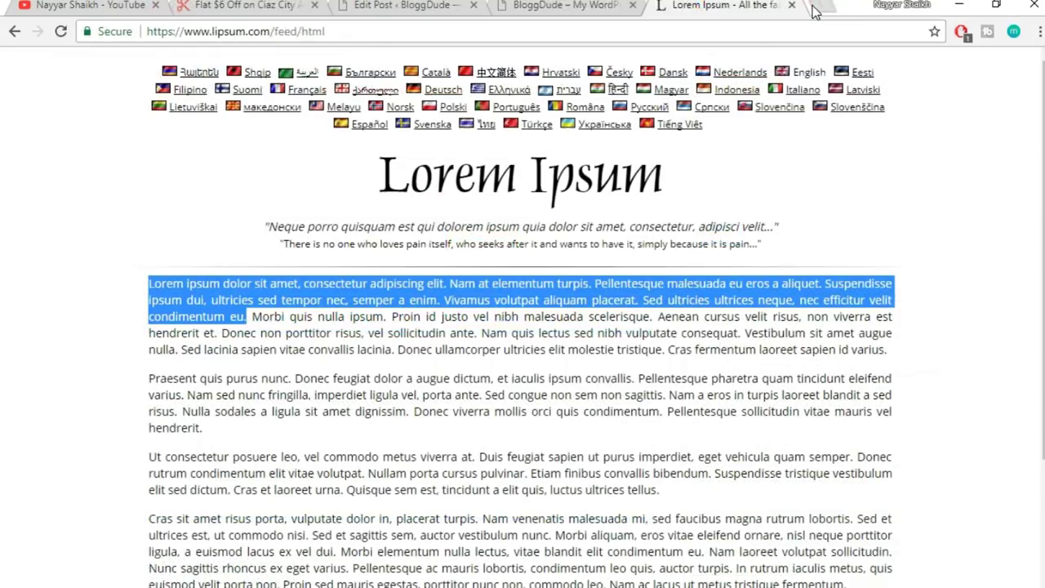
- Open the tutorial's Media Import folder holding the demowebsite XML export, then return to Chrome
left_click(395, 5)
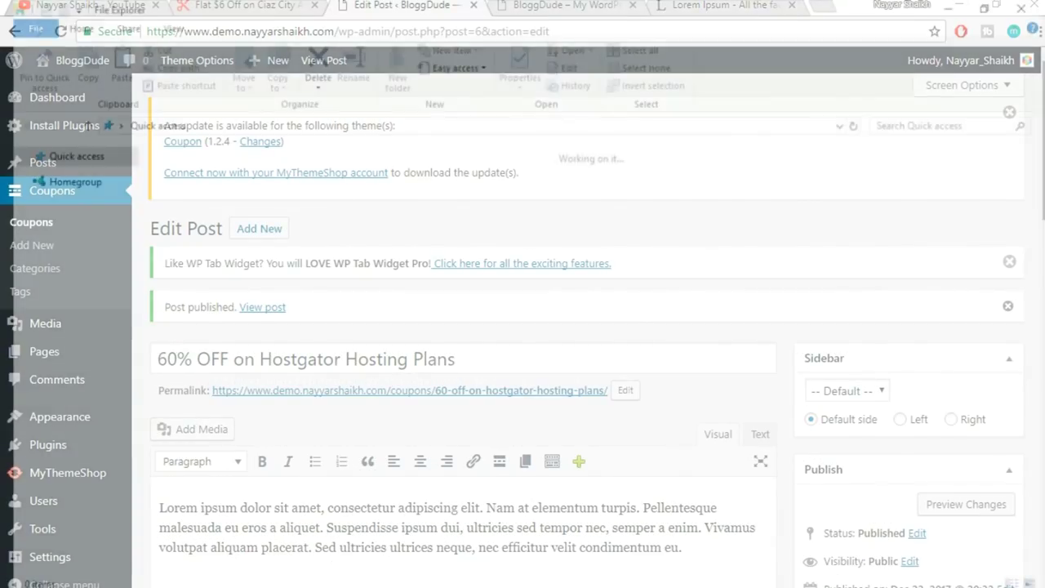
left_click(72, 298)
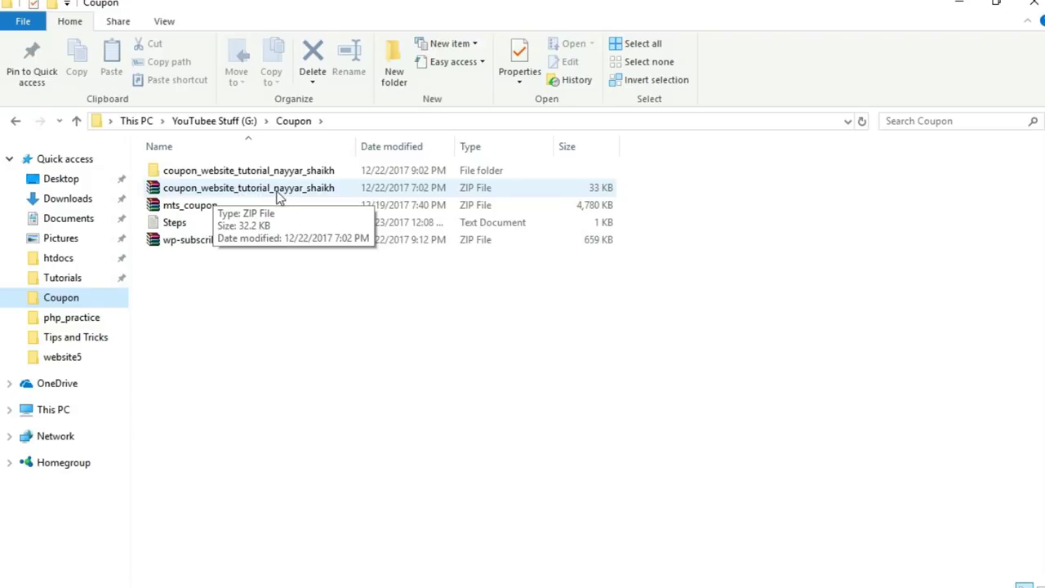
double_click(249, 173)
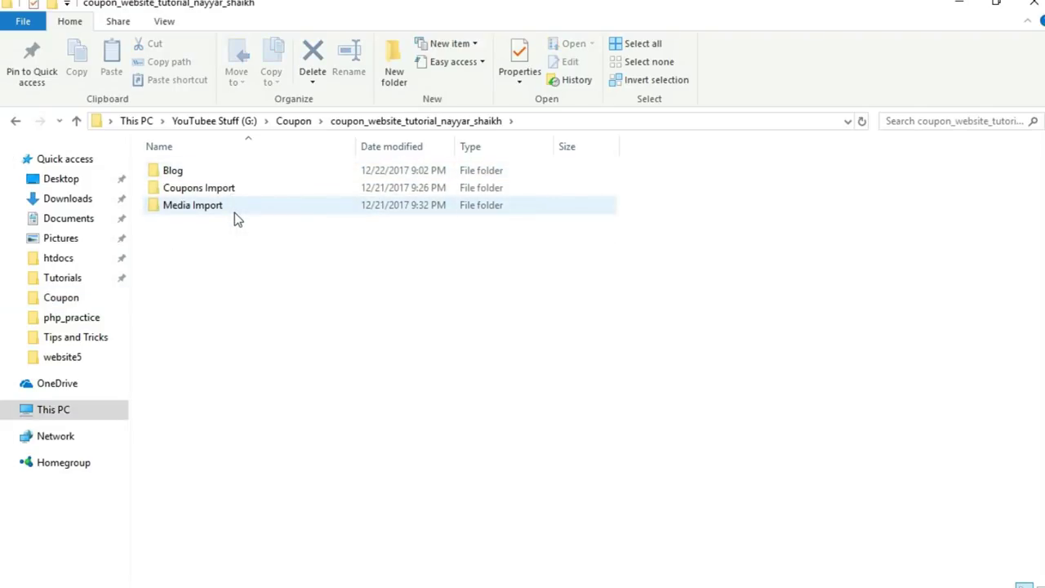
mouse_move(216, 212)
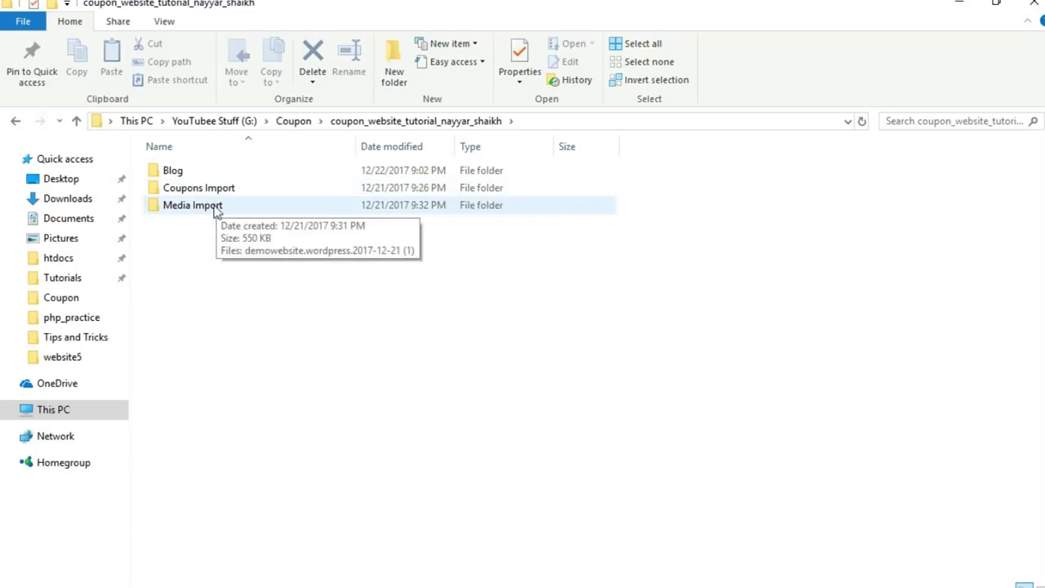
double_click(210, 213)
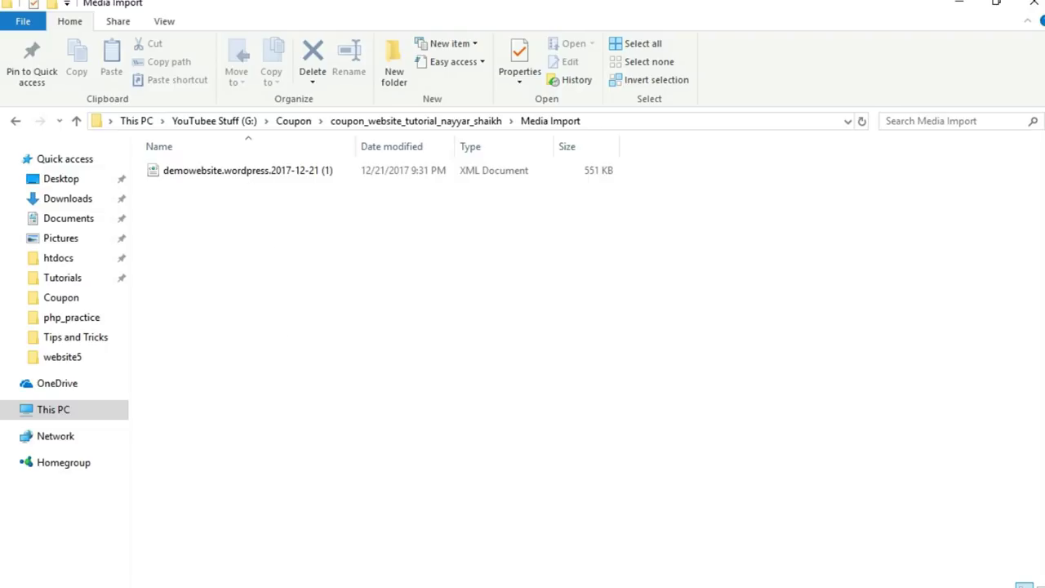
key("alt+Tab")
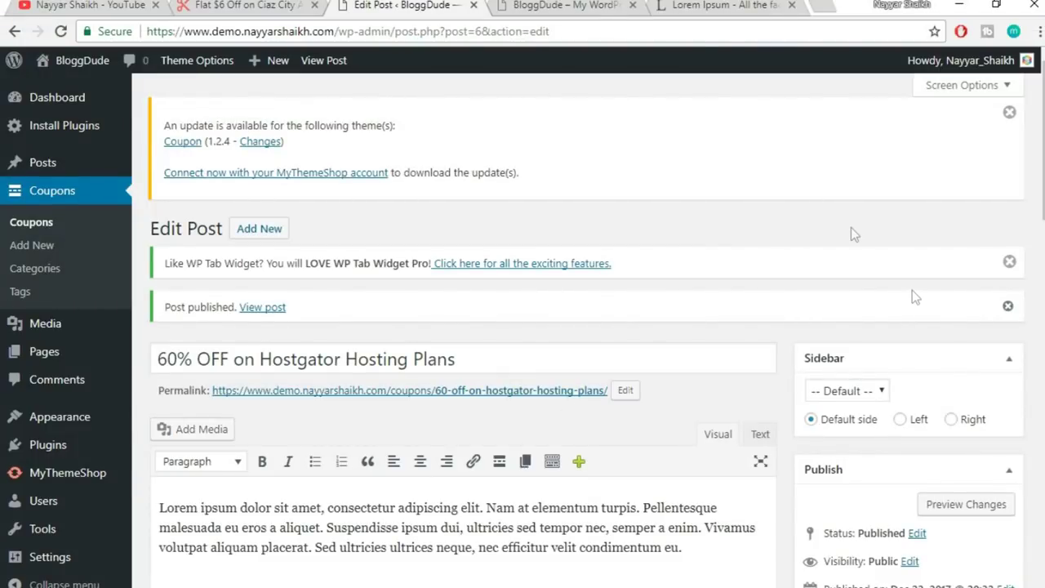
- Check the live coupon page, then go to Tools › Import in the WordPress dashboard
left_click(277, 5)
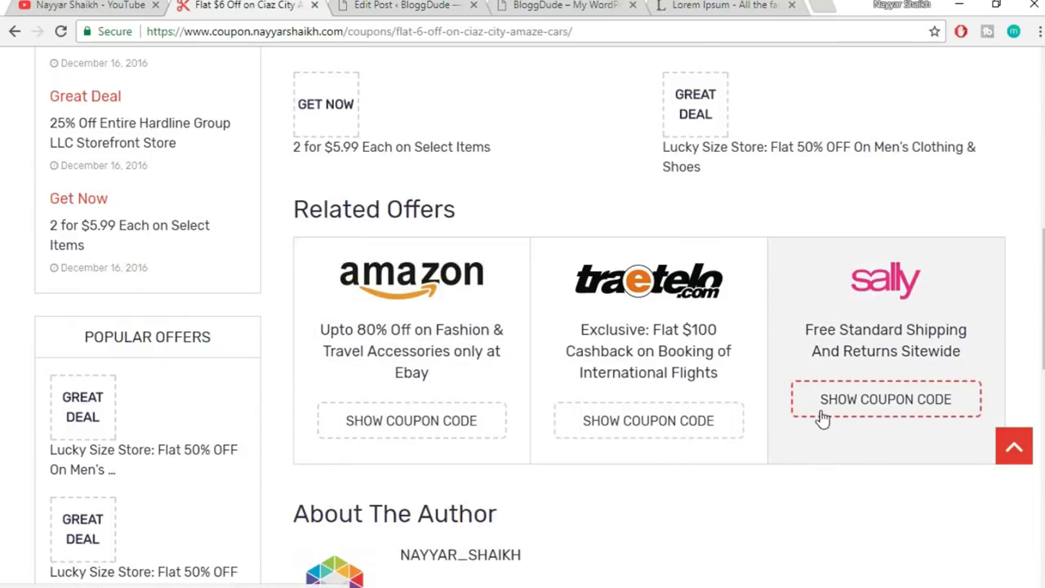
scroll(823, 418, "down", 2)
scroll(821, 417, "up", 10)
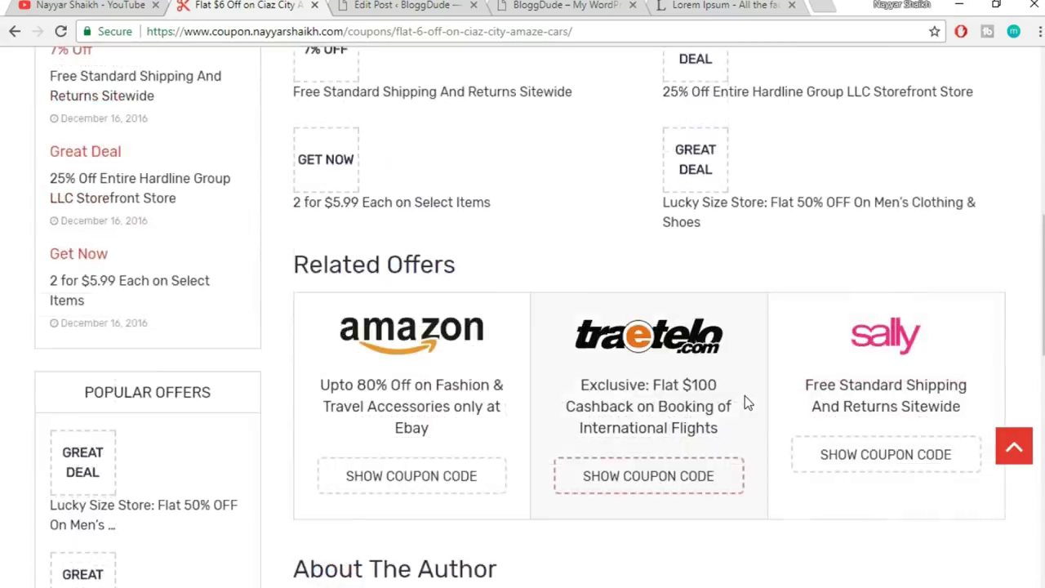
scroll(743, 403, "down", 2)
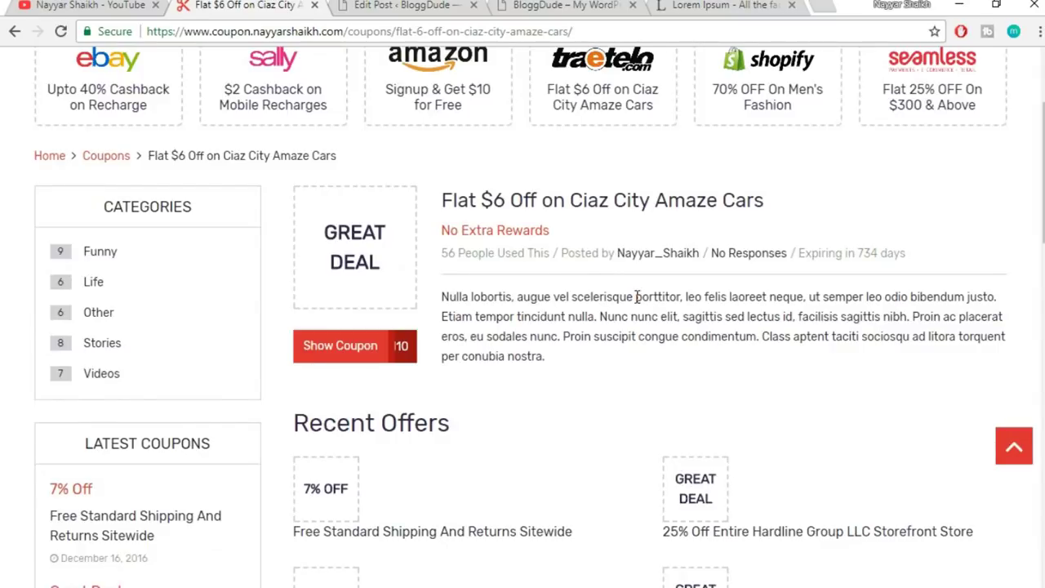
left_click(395, 4)
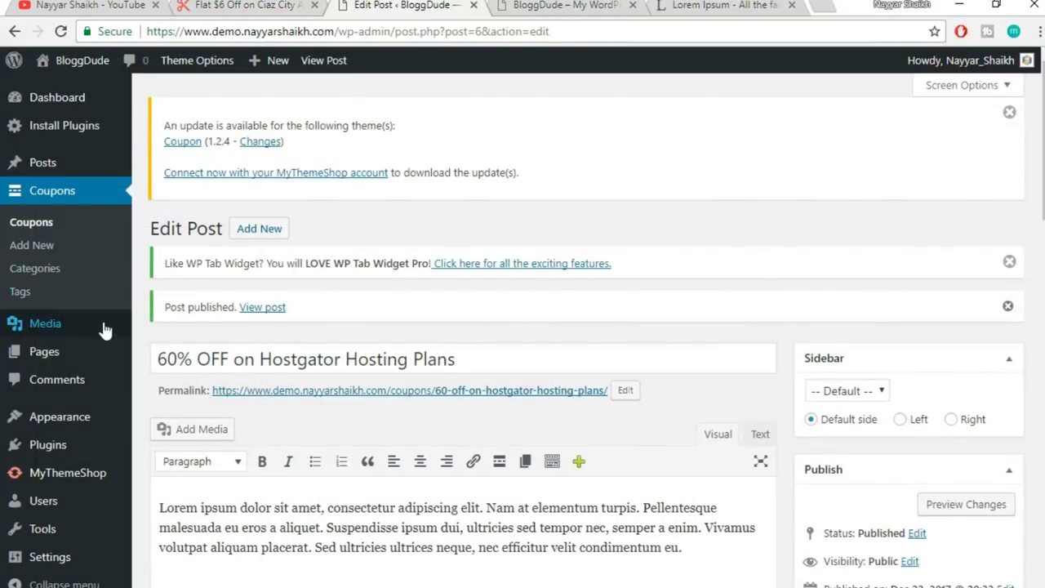
scroll(45, 320, "down", 3)
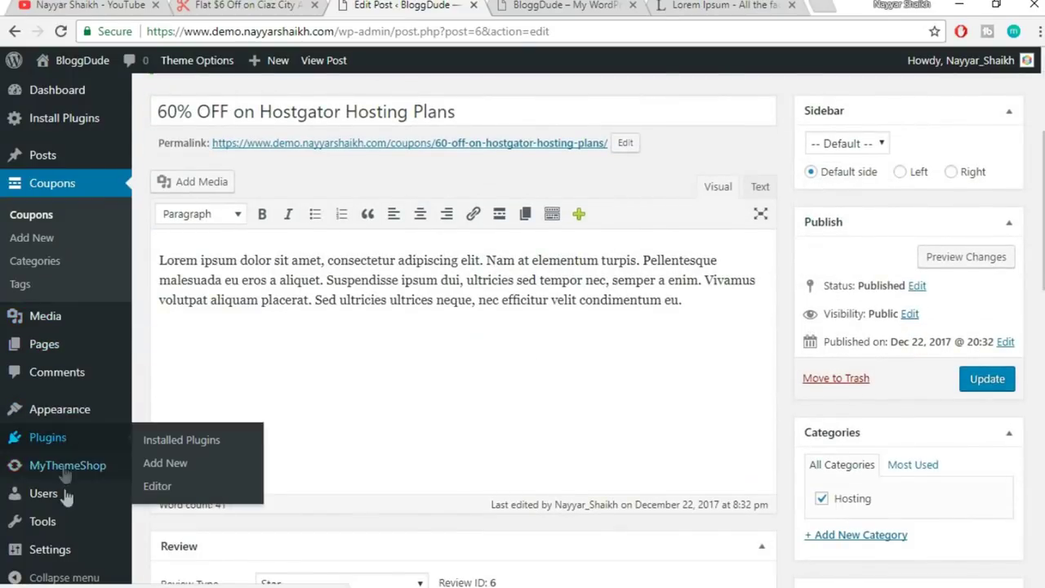
mouse_move(70, 531)
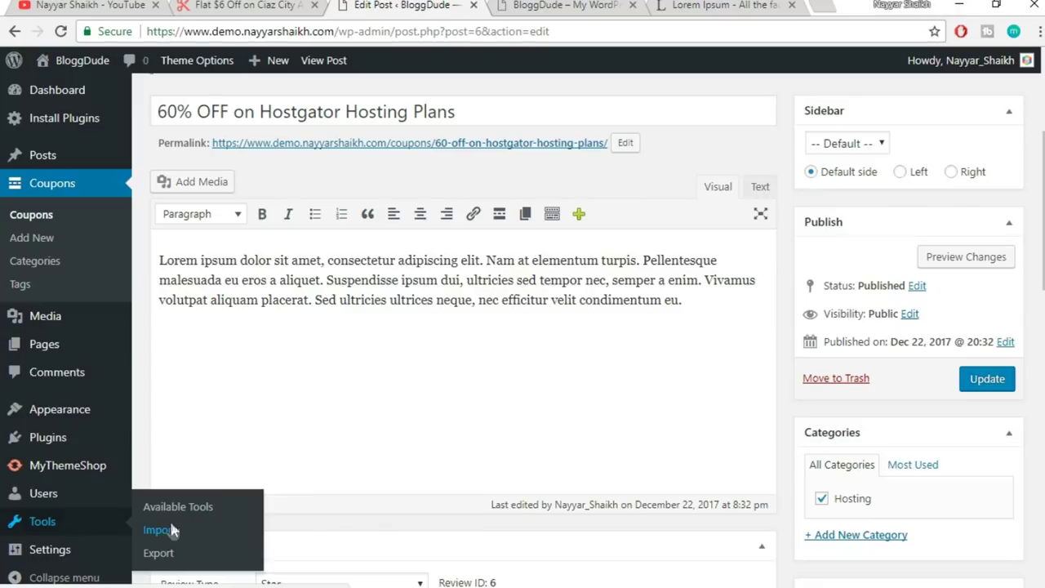
left_click(205, 531)
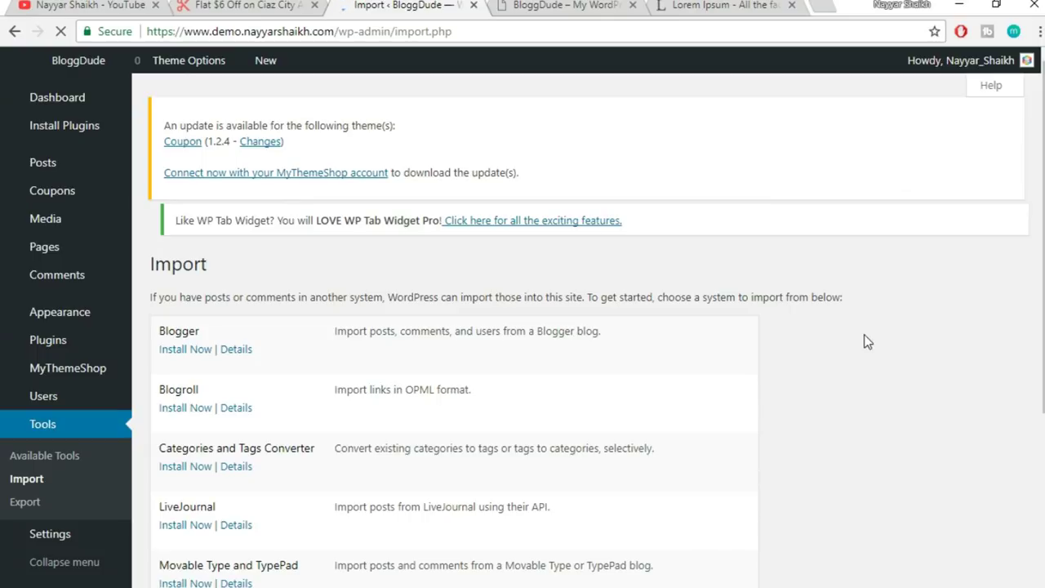
- Install the WordPress importer from the Tools > Import list and run it
scroll(833, 342, "down", 3)
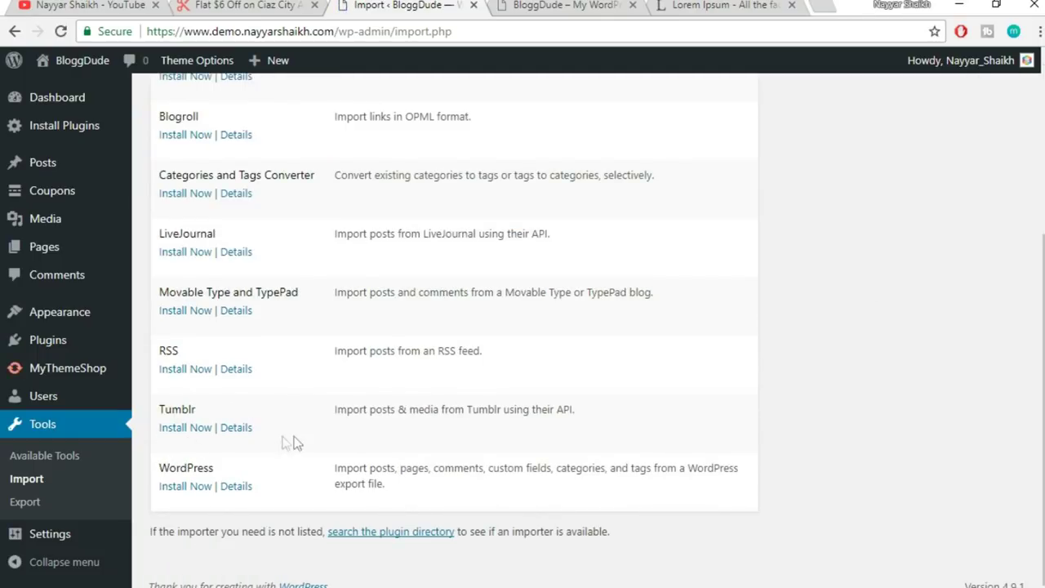
double_click(163, 466)
left_click(227, 468)
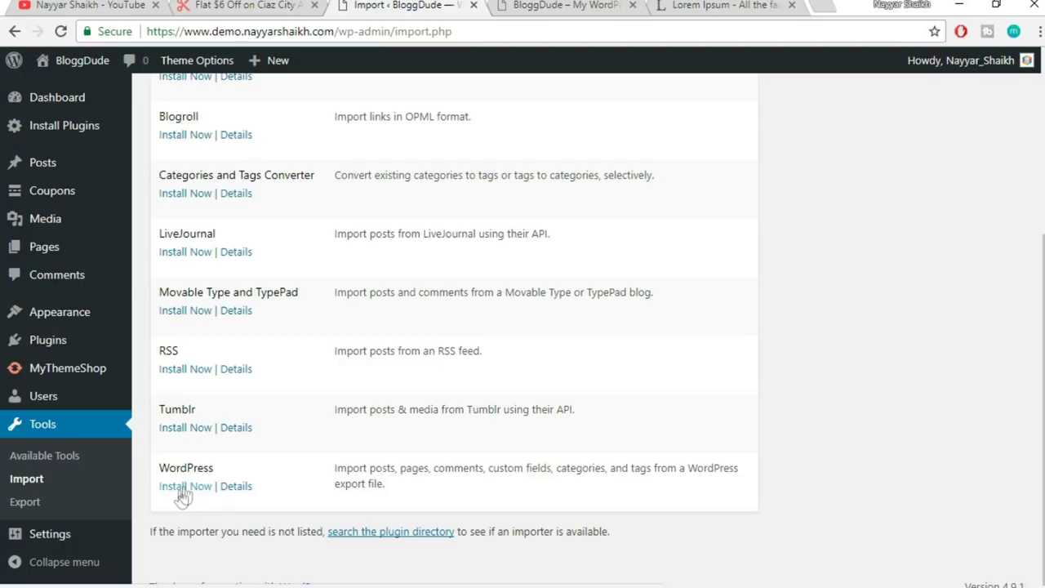
left_click(183, 489)
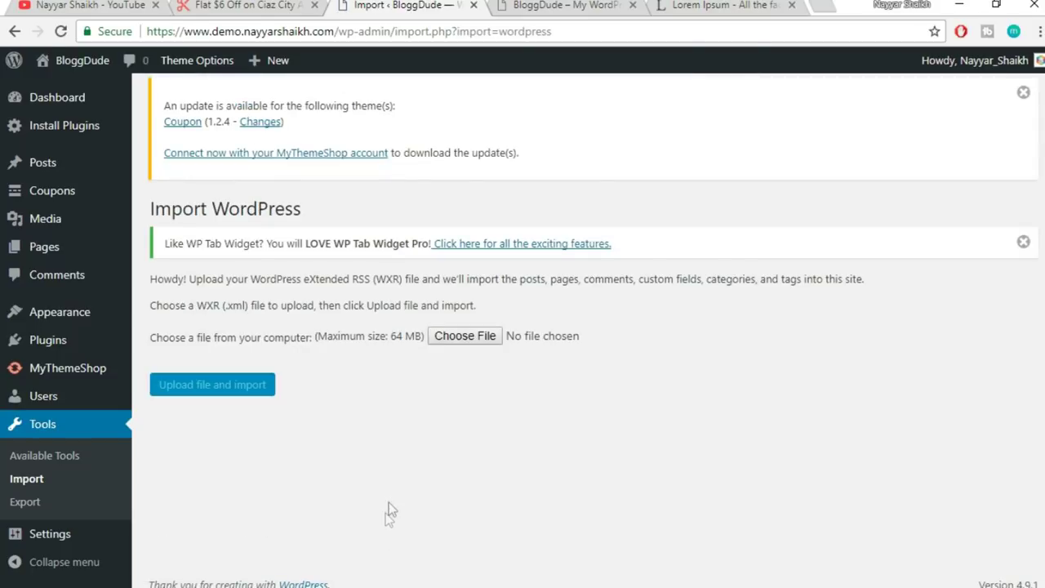
- Upload the demo website XML export from the tutorial project's Media Import folder
left_click(476, 336)
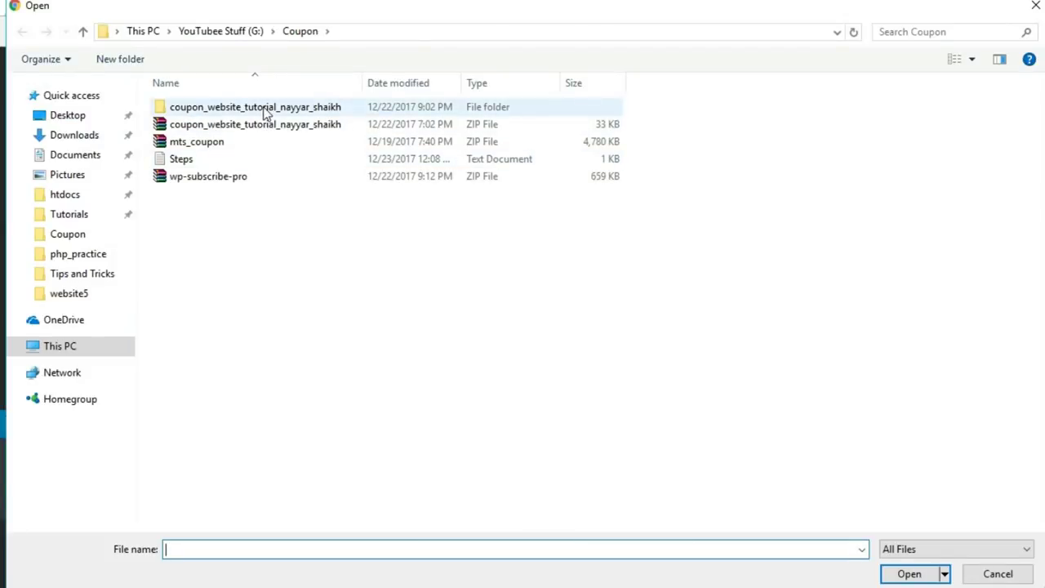
double_click(261, 109)
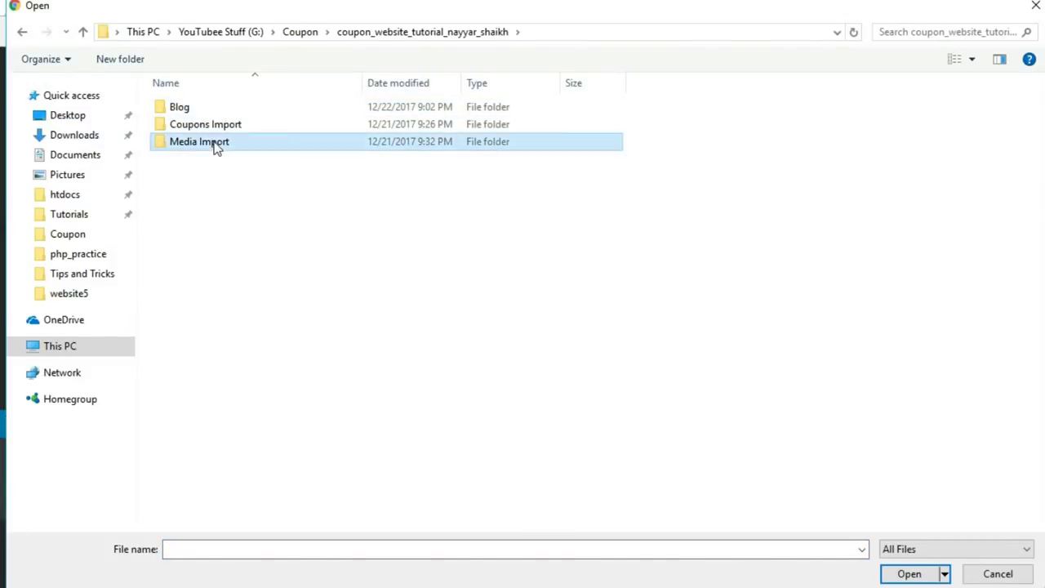
double_click(217, 144)
left_click(239, 111)
left_click(906, 574)
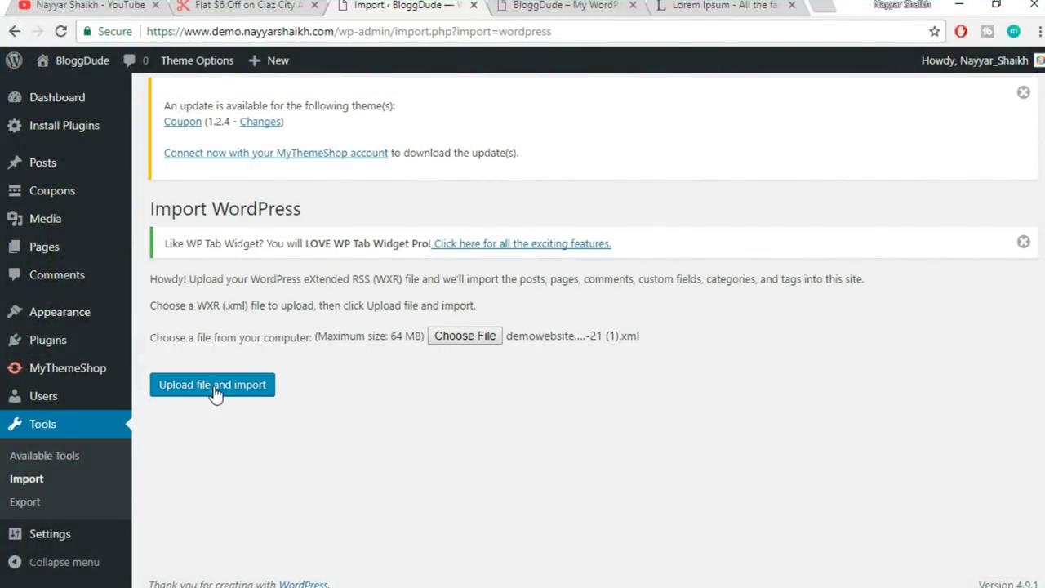
left_click(215, 391)
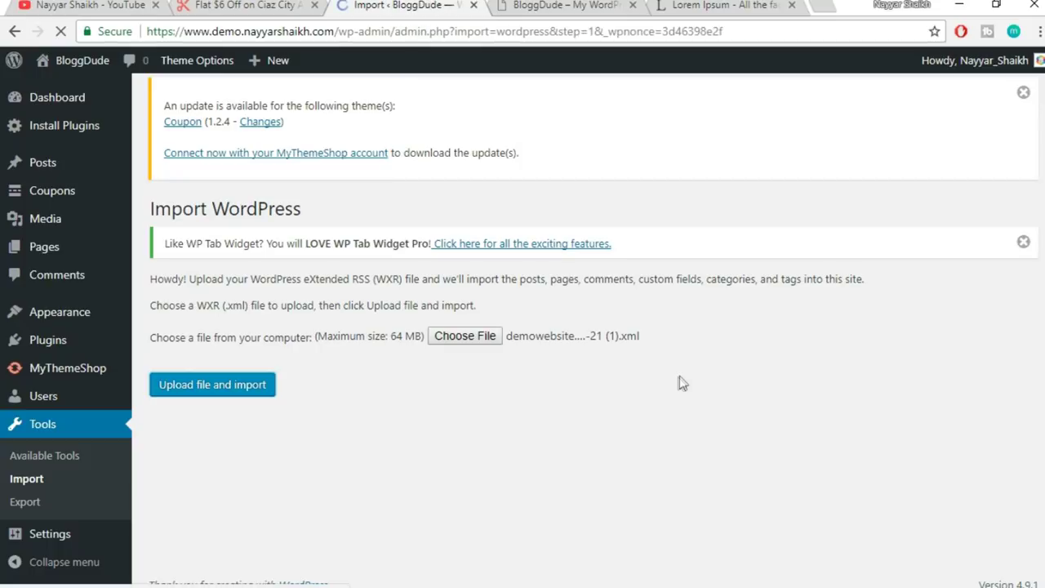
- Assign imported posts to the existing user and enable file attachment download
scroll(678, 390, "down", 1)
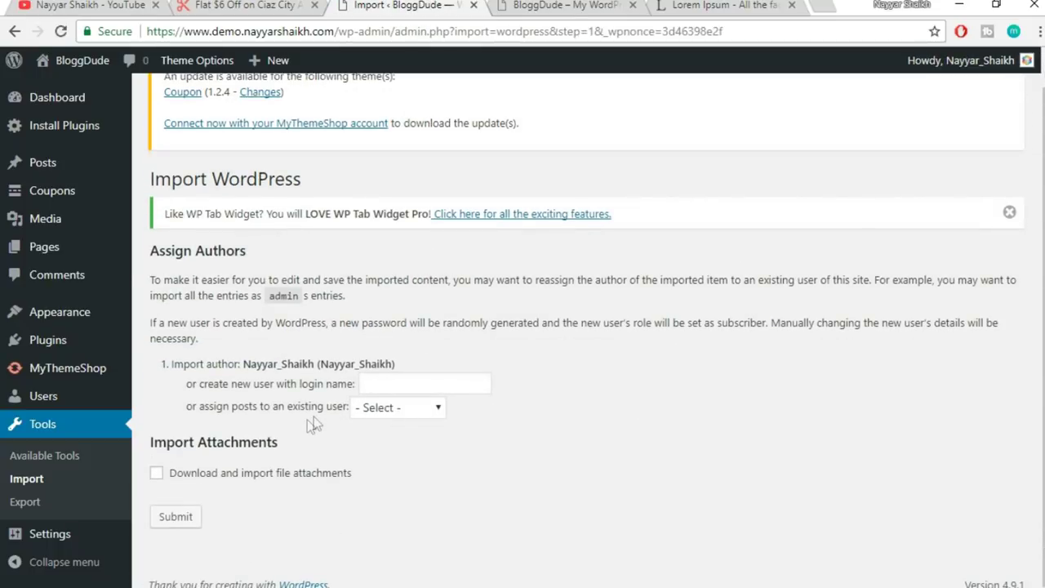
left_click(388, 407)
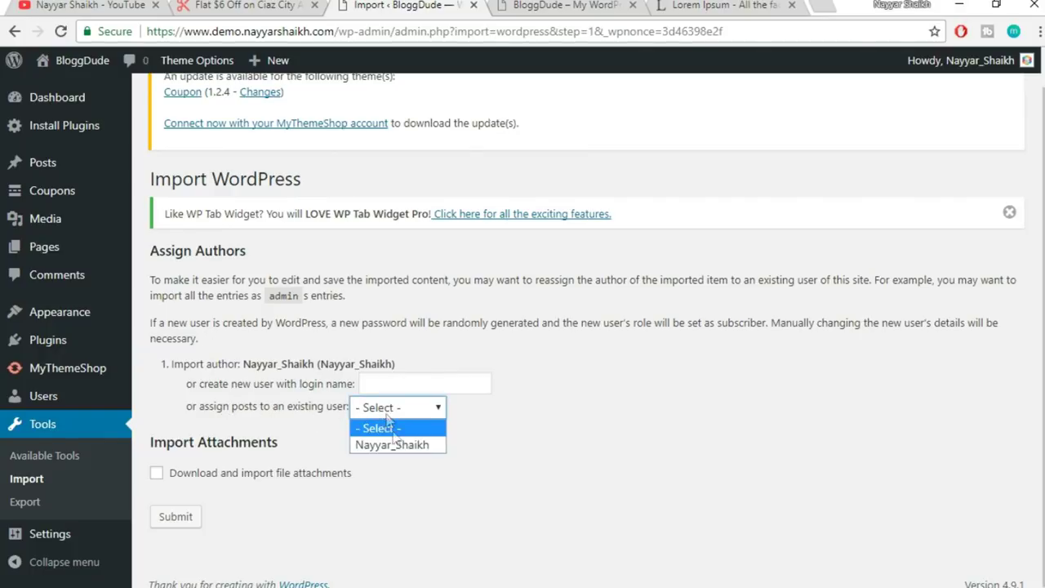
left_click(420, 445)
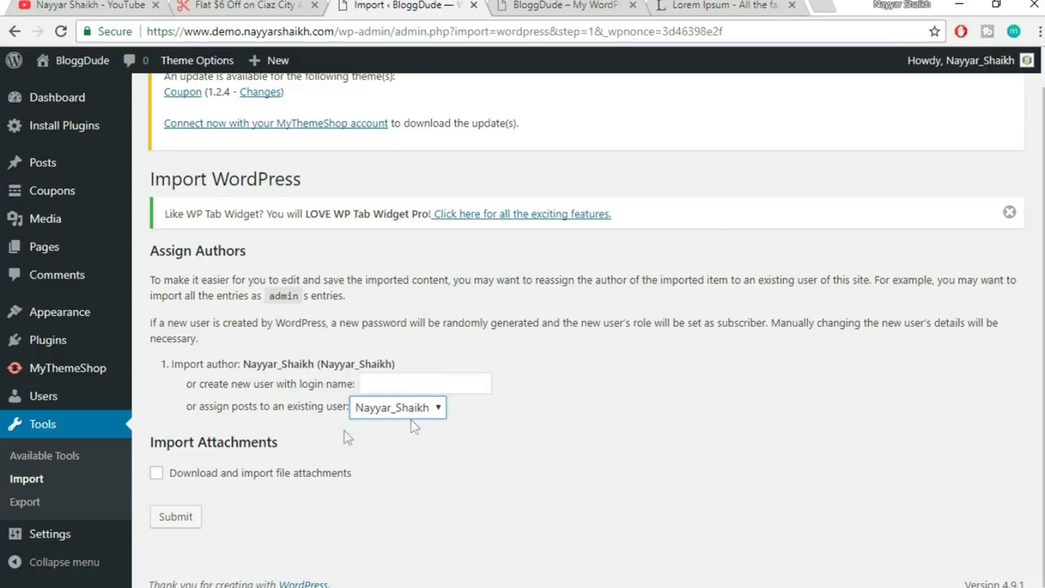
left_click(180, 475)
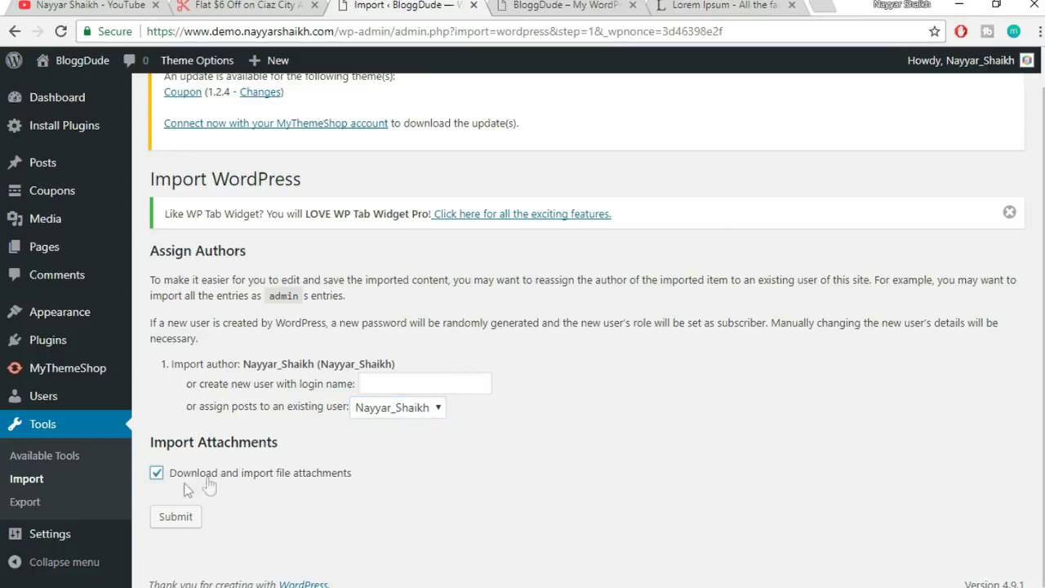
- Submit the import, review the failed-media results, then find the Media Library empty
left_click(178, 528)
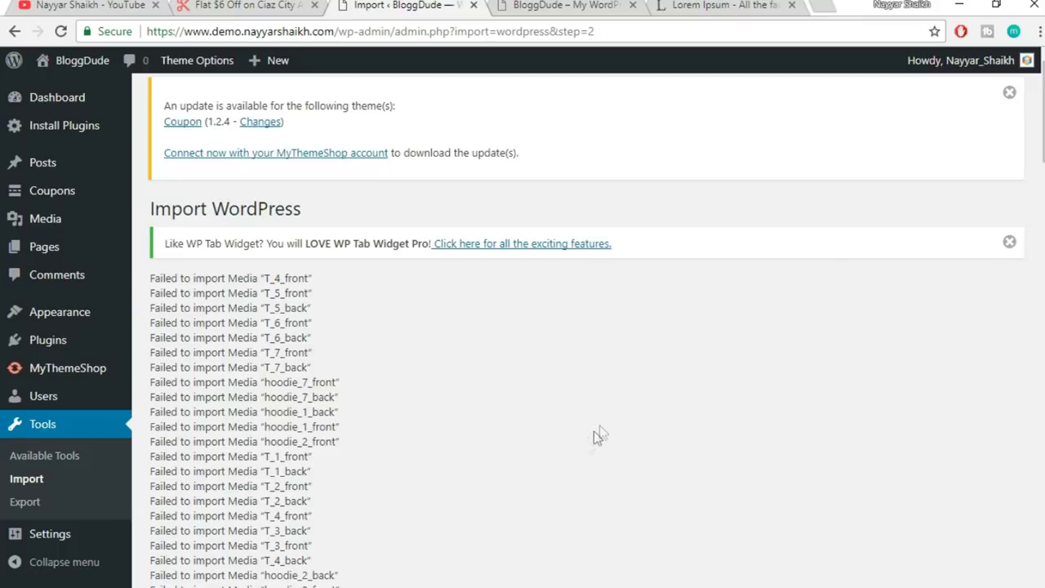
scroll(586, 440, "down", 15)
scroll(587, 441, "down", 20)
scroll(586, 441, "up", 20)
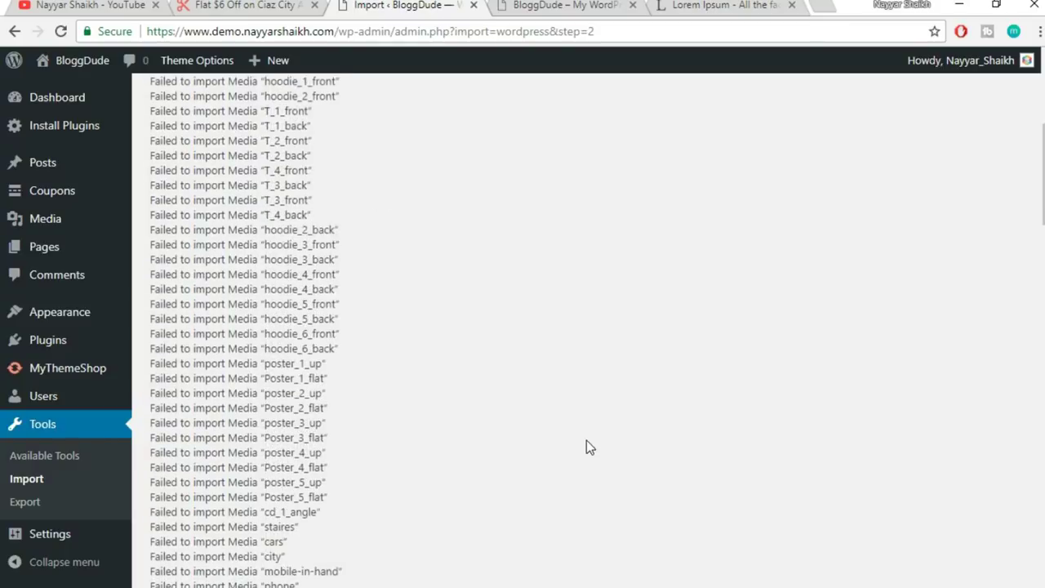
scroll(586, 447, "up", 5)
left_click(59, 221)
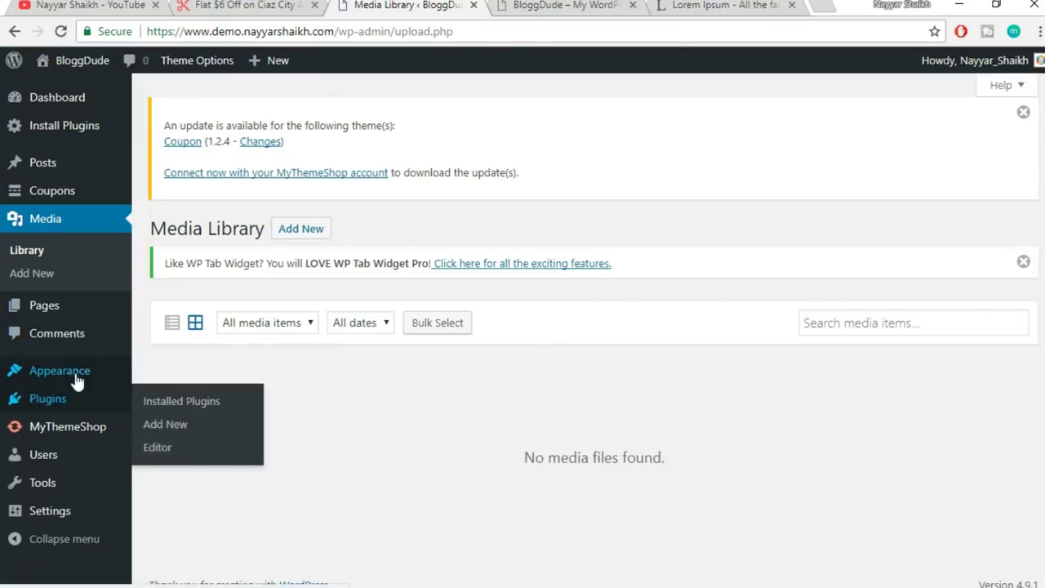
- Return to Tools > Import, run the WordPress importer and upload the demo website XML again
mouse_move(52, 490)
left_click(183, 500)
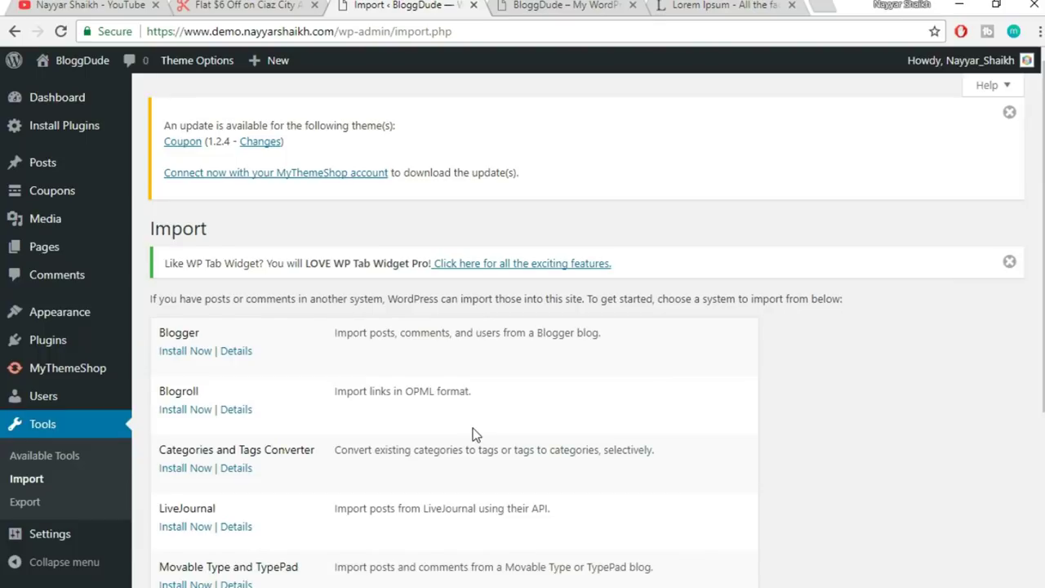
scroll(473, 435, "down", 3)
left_click(202, 488)
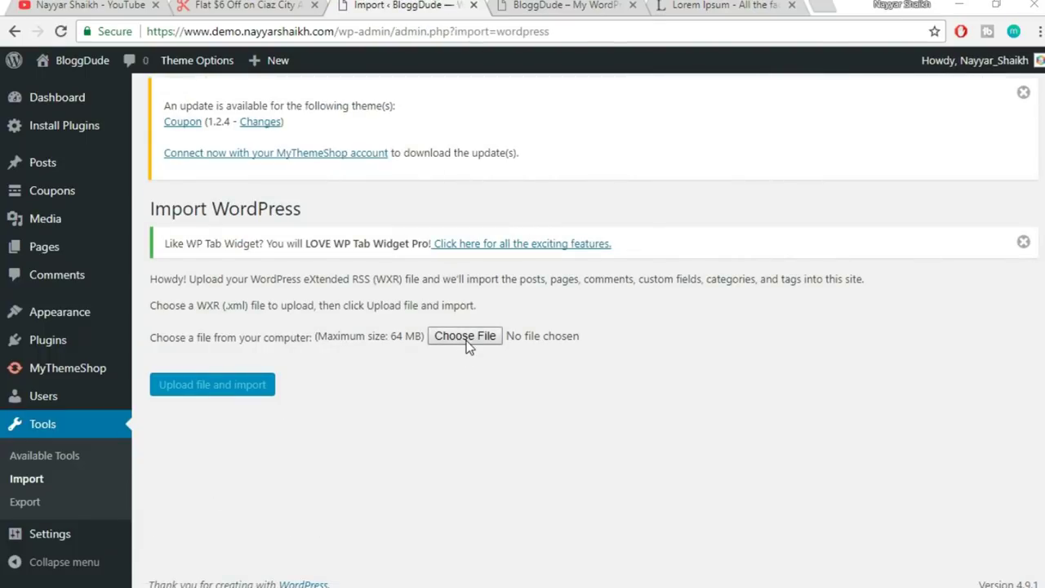
left_click(466, 337)
left_click(254, 109)
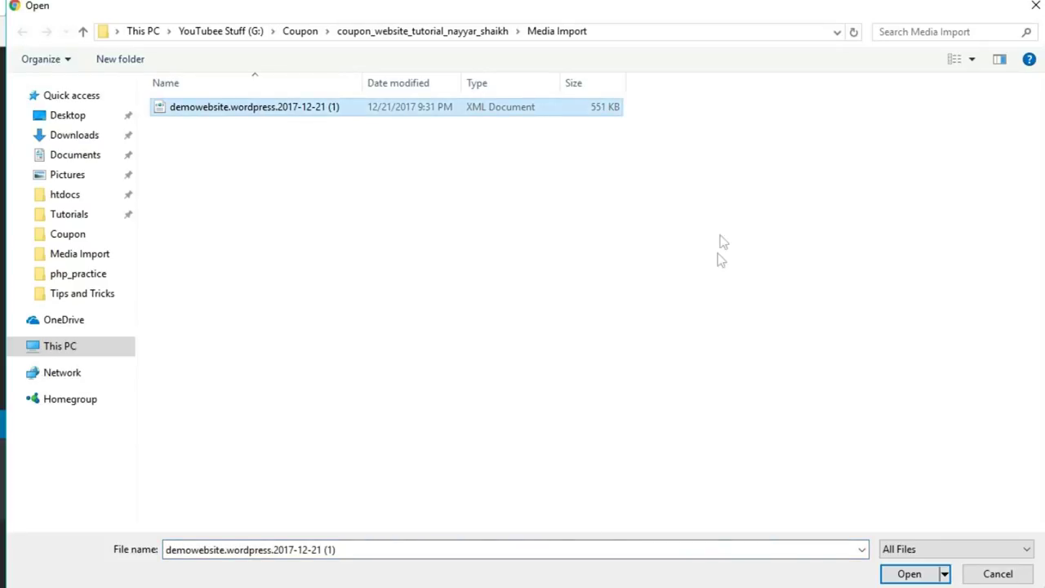
left_click(899, 573)
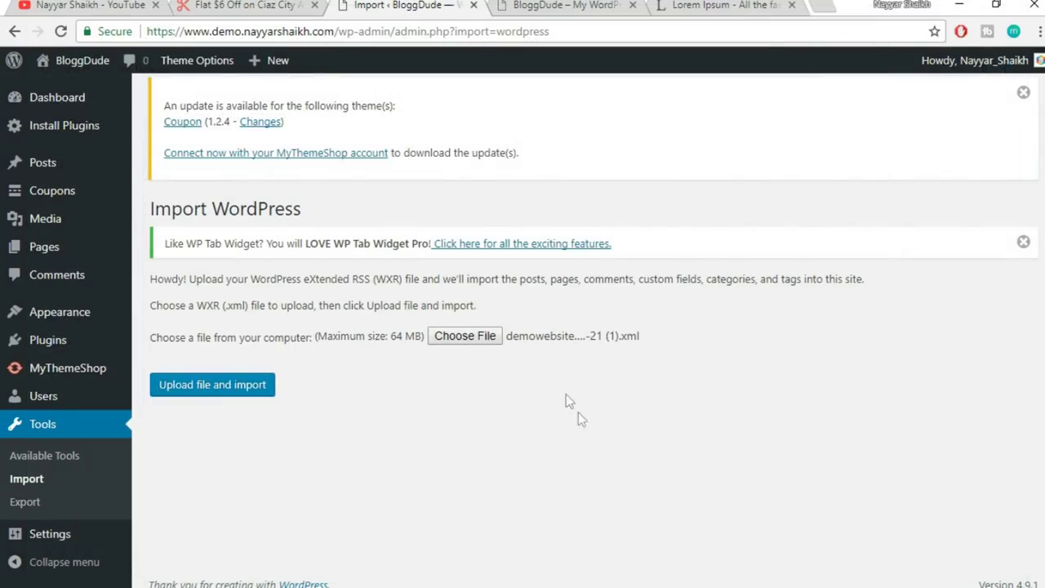
left_click(243, 384)
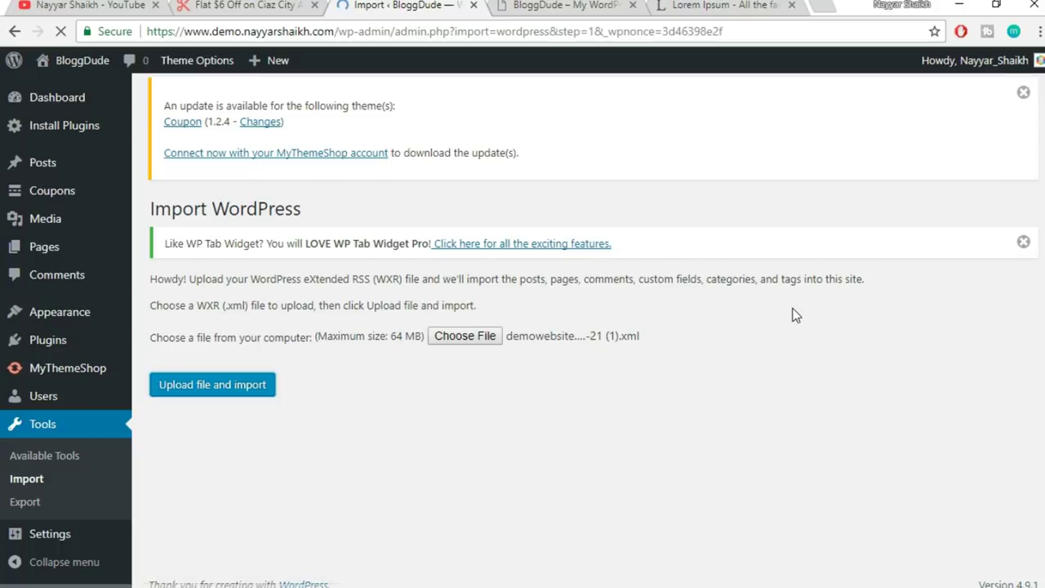
- Assign posts to the existing user, enable attachment download and submit the import
left_click(413, 409)
left_click(401, 442)
left_click(272, 472)
left_click(172, 527)
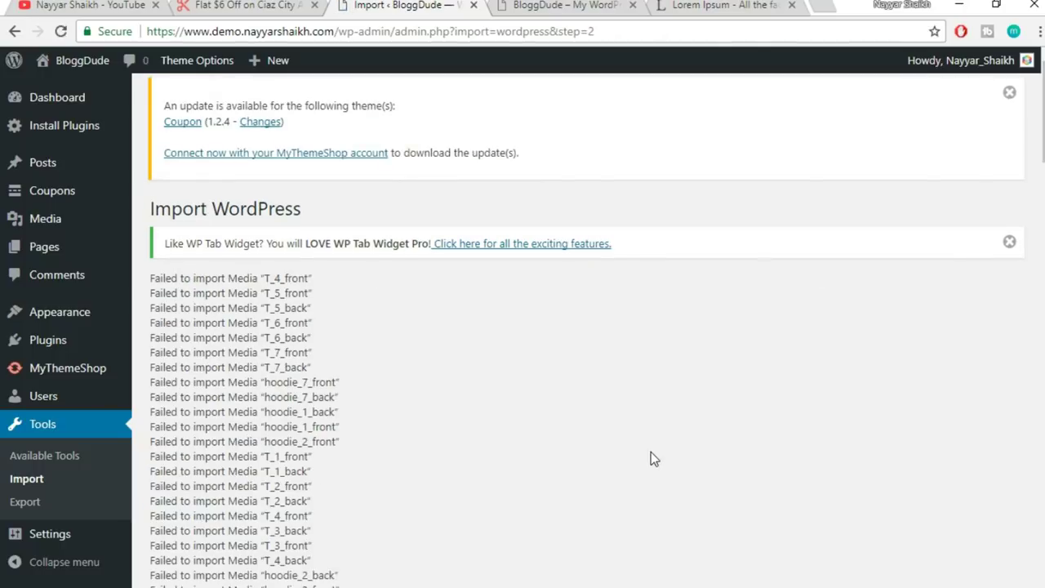
scroll(651, 453, "down", 20)
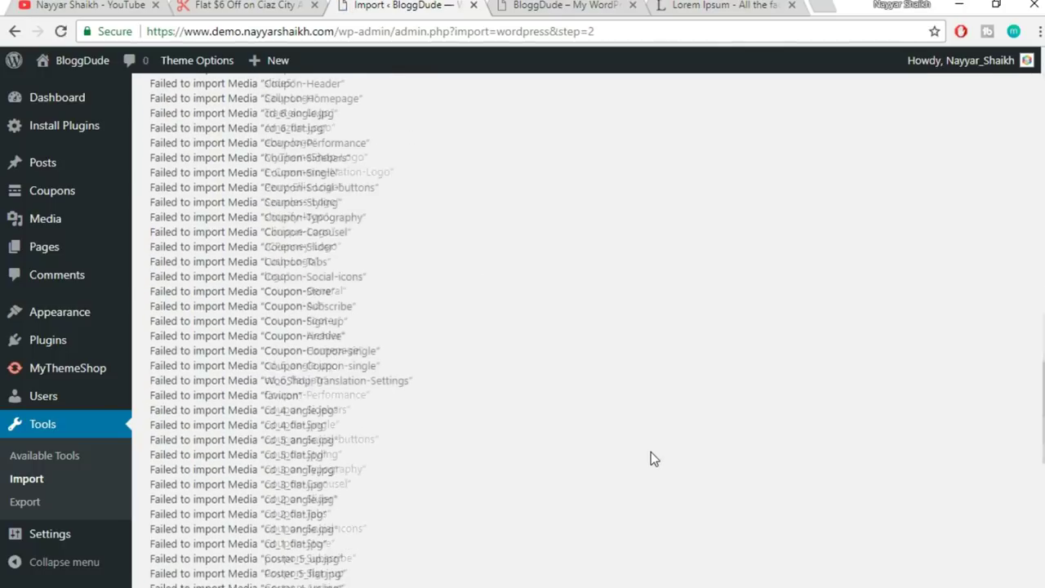
scroll(650, 451, "down", 10)
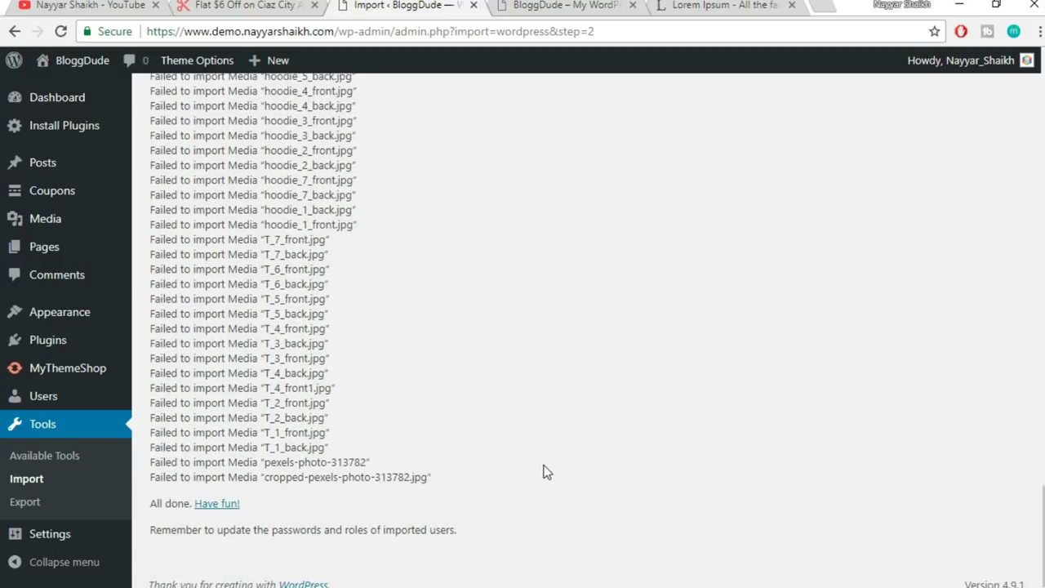
scroll(546, 472, "up", 20)
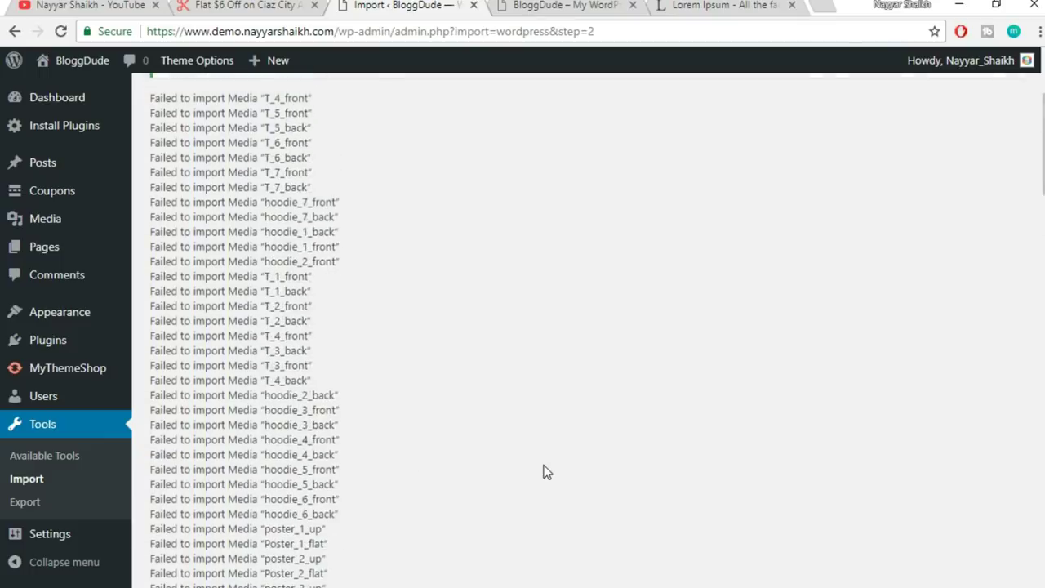
scroll(547, 472, "up", 3)
scroll(415, 372, "down", 10)
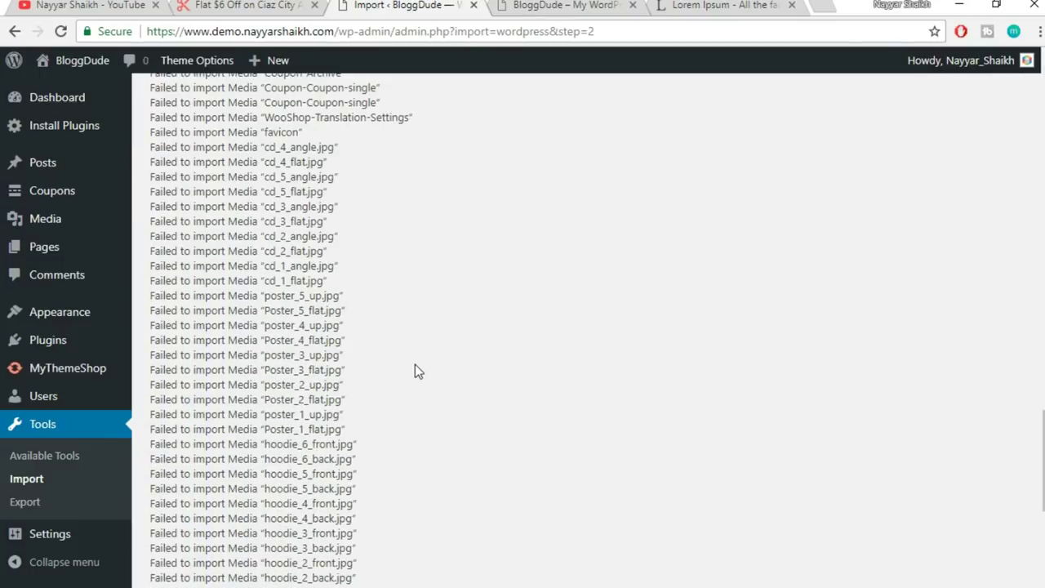
scroll(415, 371, "up", 8)
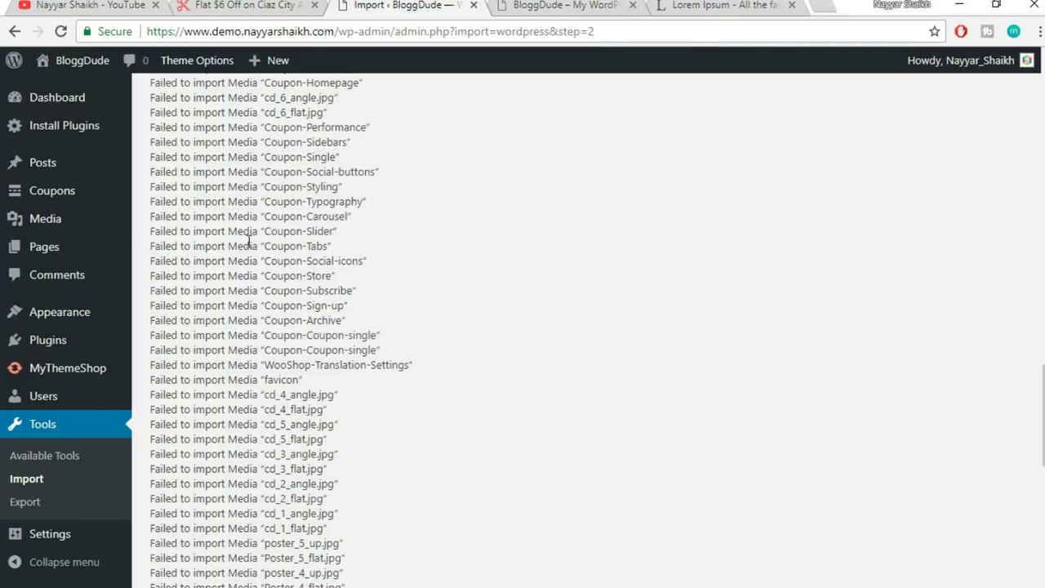
scroll(271, 290, "up", 8)
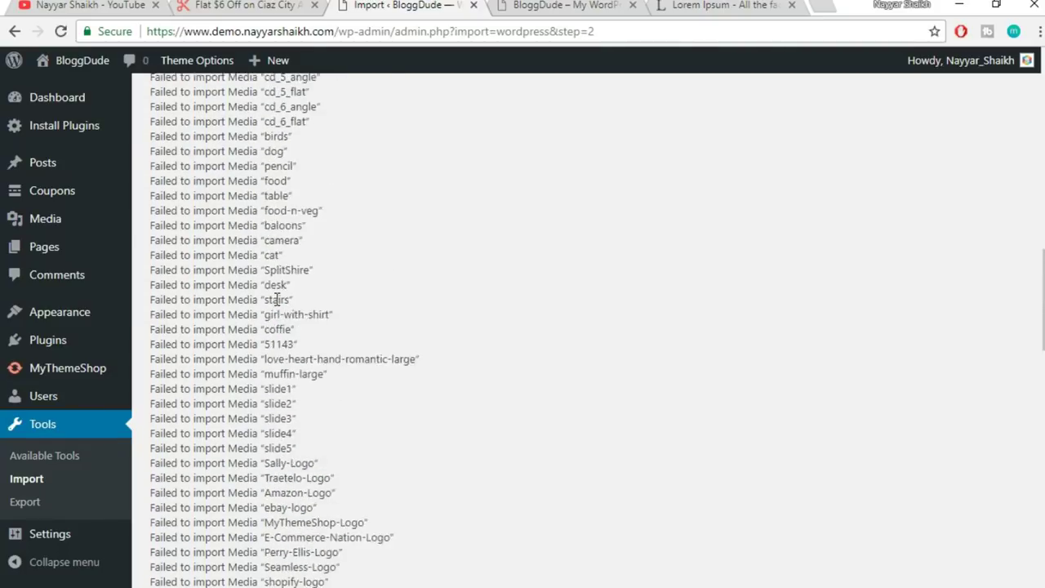
scroll(220, 333, "up", 3)
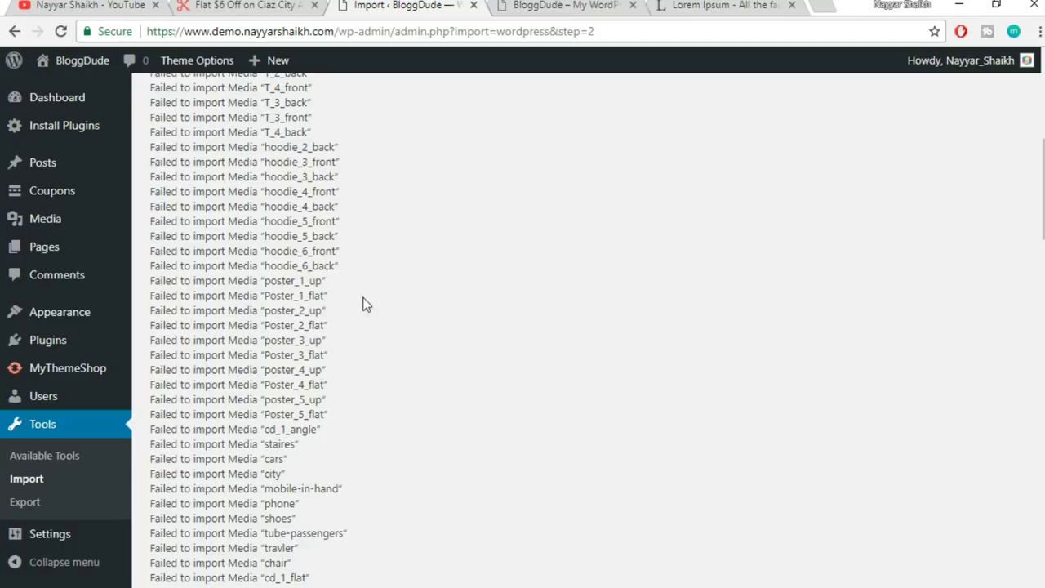
scroll(316, 373, "up", 4)
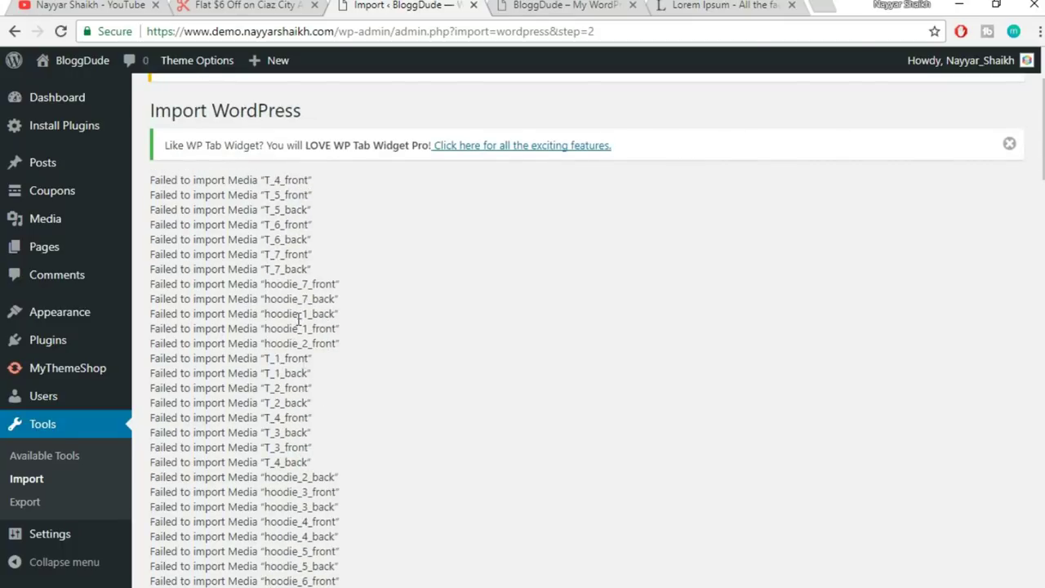
scroll(306, 425, "down", 15)
scroll(309, 425, "down", 10)
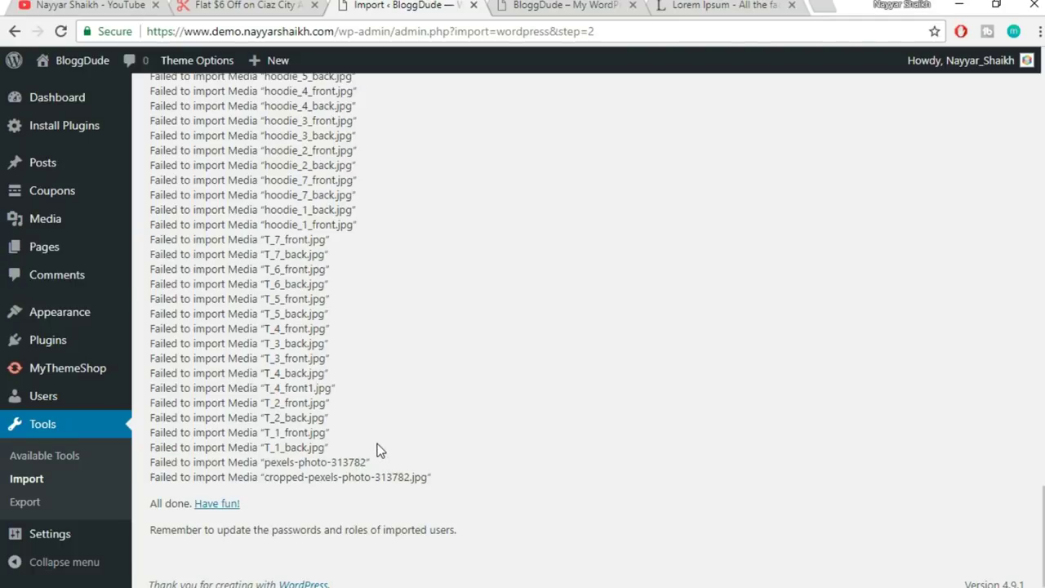
scroll(268, 380, "up", 15)
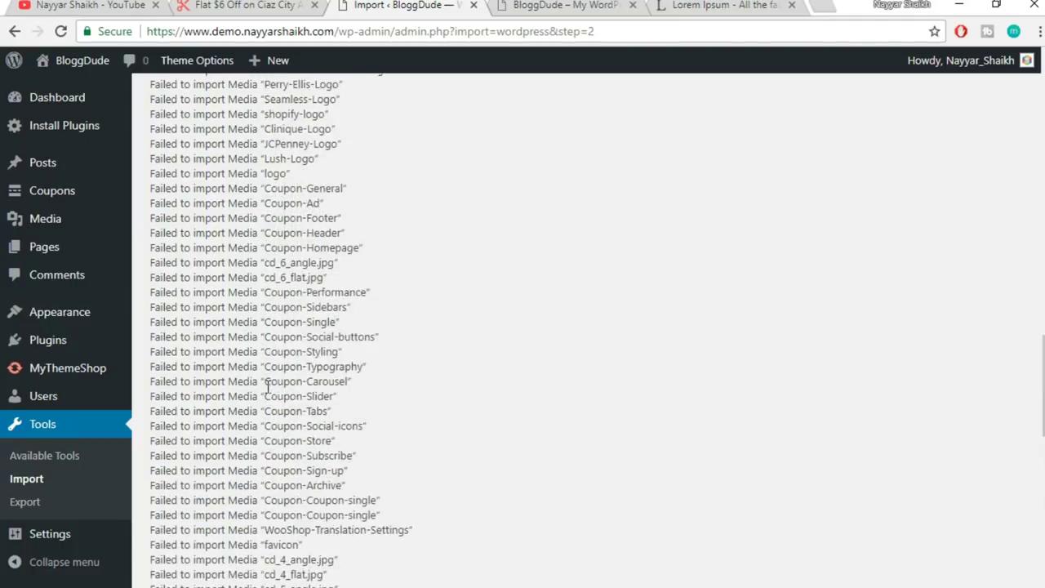
scroll(268, 387, "up", 15)
scroll(268, 388, "down", 3)
scroll(268, 387, "down", 15)
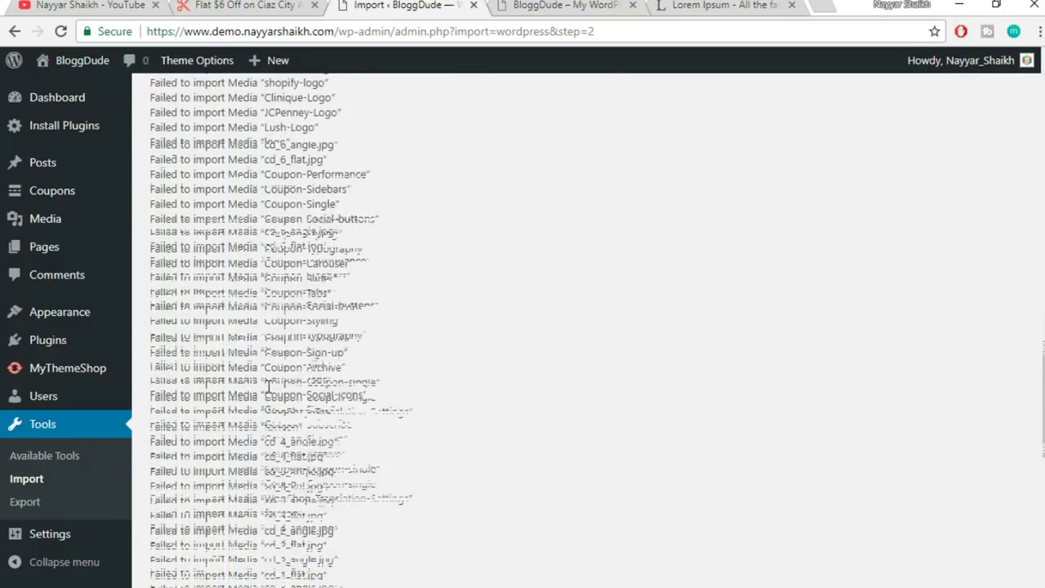
scroll(268, 387, "down", 10)
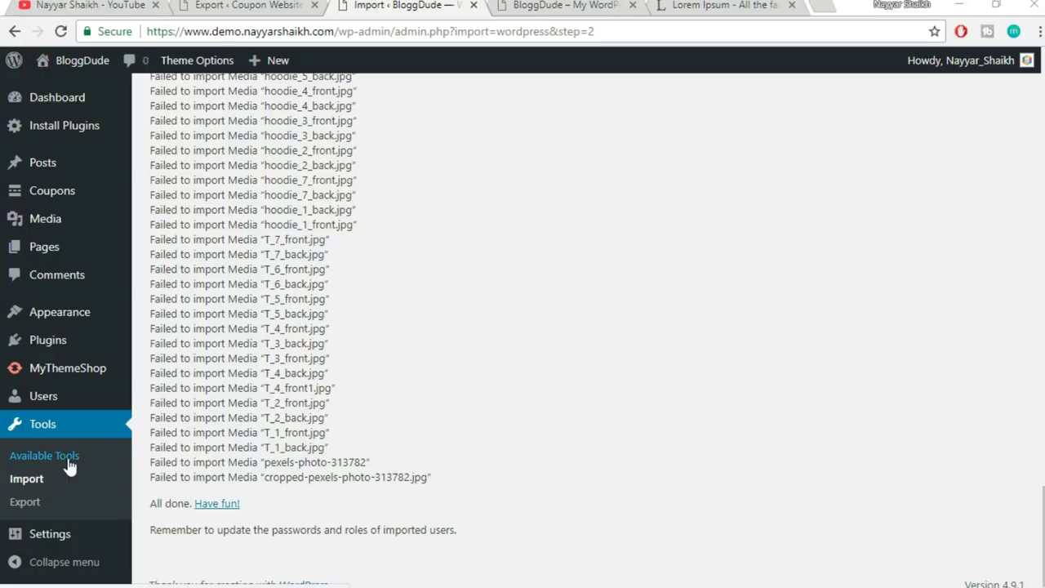
- Reopen the WordPress importer and upload the couponwebsite.wordpress.2017-12-22 XML file
left_click(31, 482)
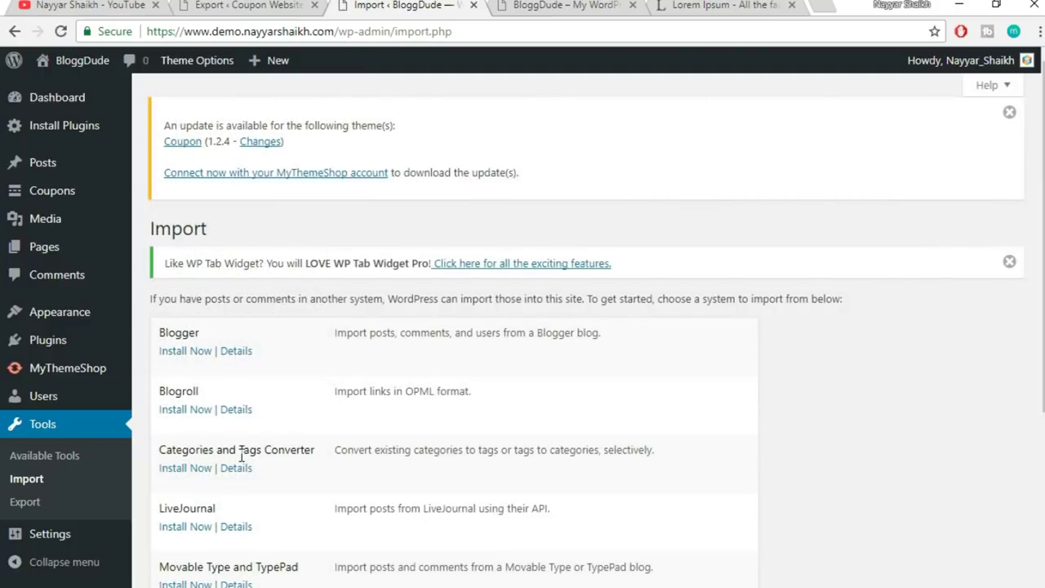
scroll(589, 342, "down", 3)
left_click(199, 487)
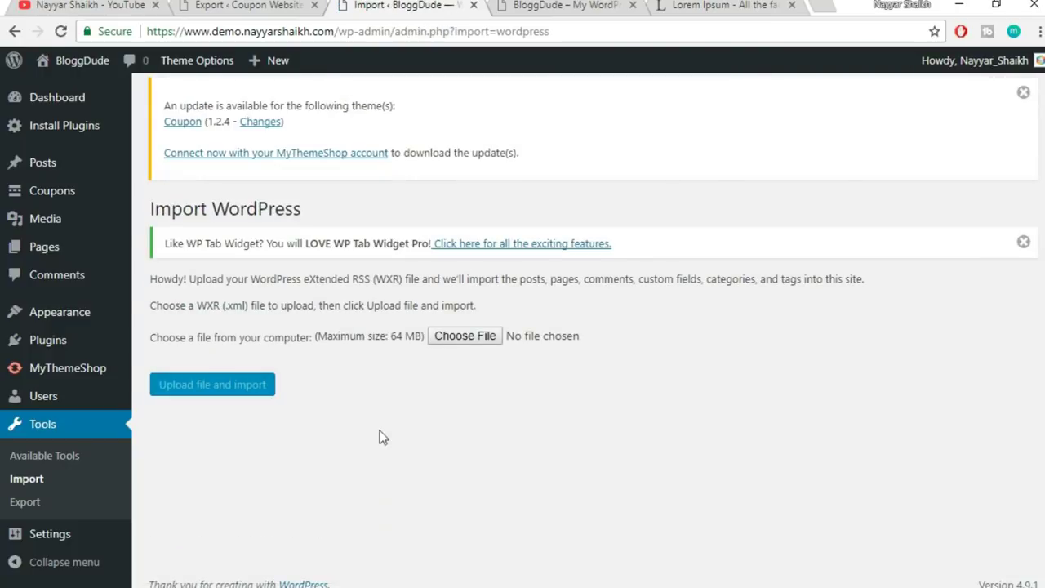
left_click(466, 340)
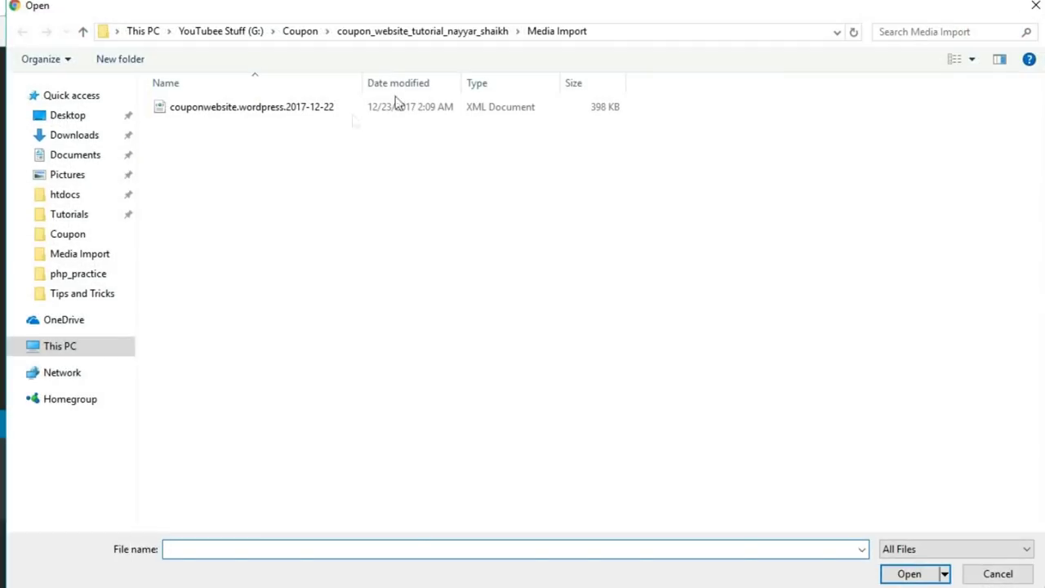
left_click(326, 112)
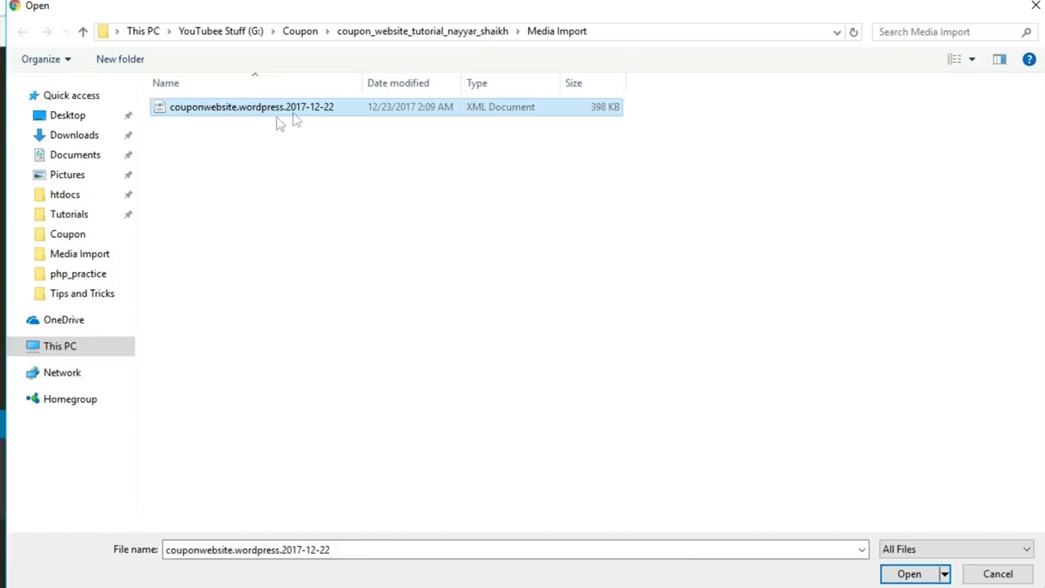
left_click(909, 574)
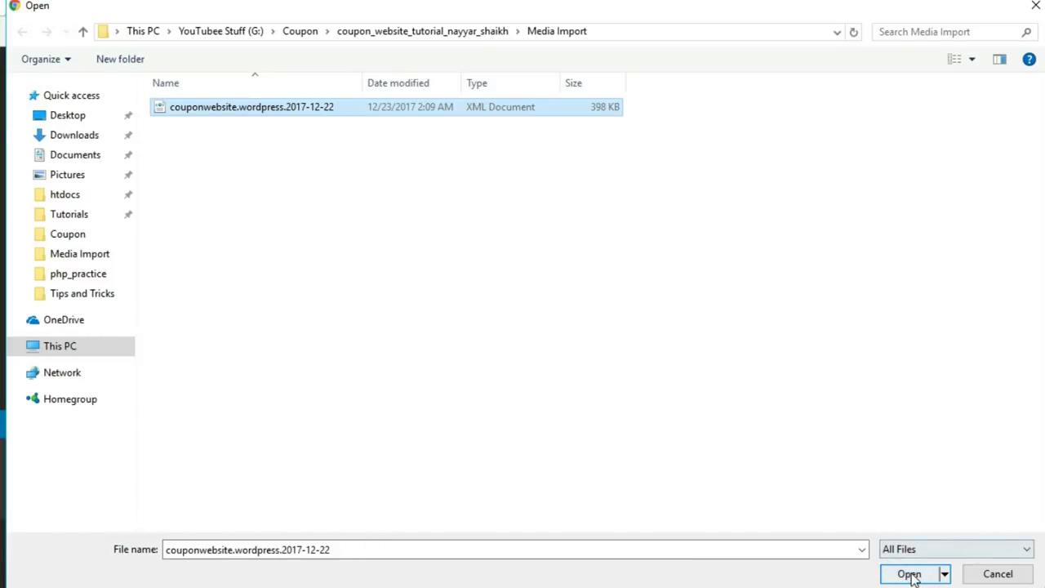
left_click(255, 387)
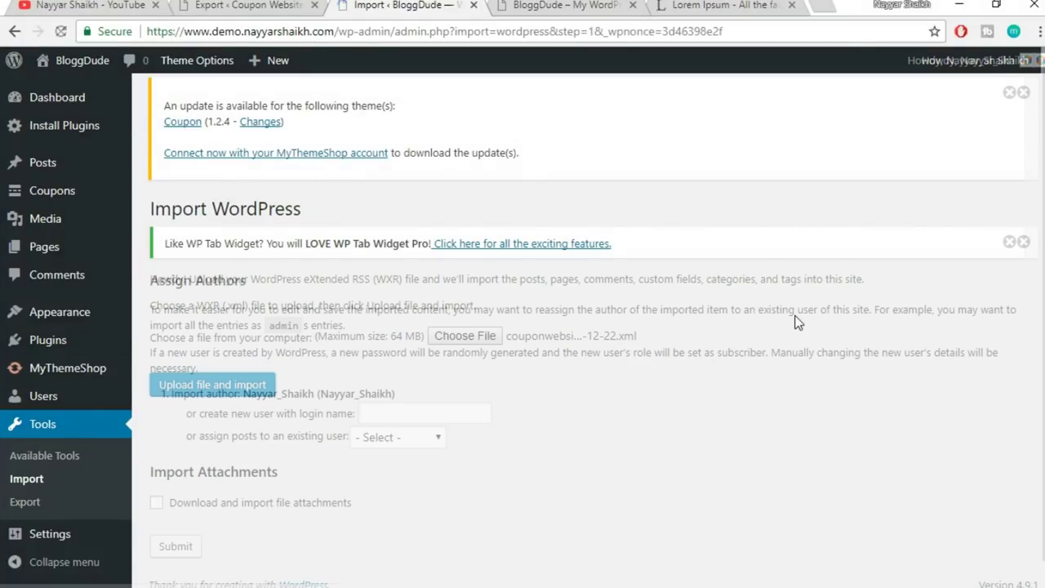
- Assign posts to the existing user, tick Download and import file attachments, and submit
left_click(413, 408)
left_click(406, 442)
left_click(173, 474)
left_click(194, 518)
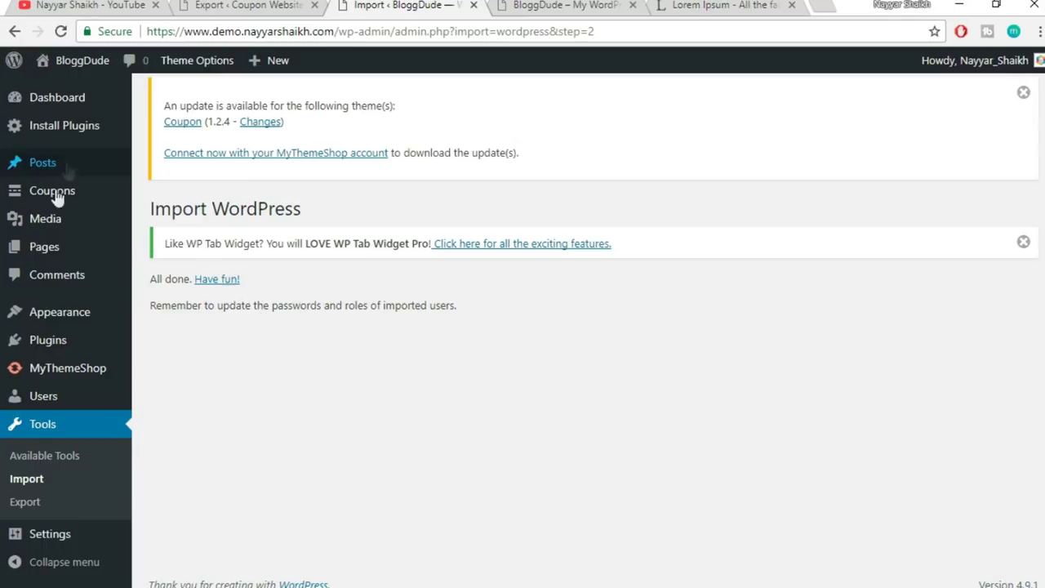
- Scroll through the imported logo and photo thumbnails in the Media Library, then go to Coupons
mouse_move(51, 230)
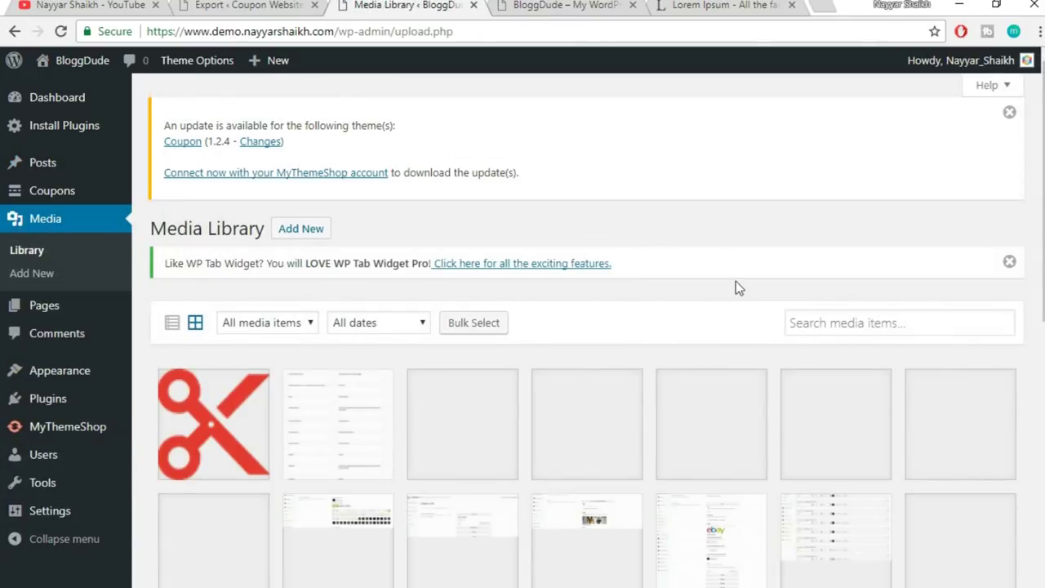
scroll(740, 303, "down", 4)
scroll(740, 304, "down", 7)
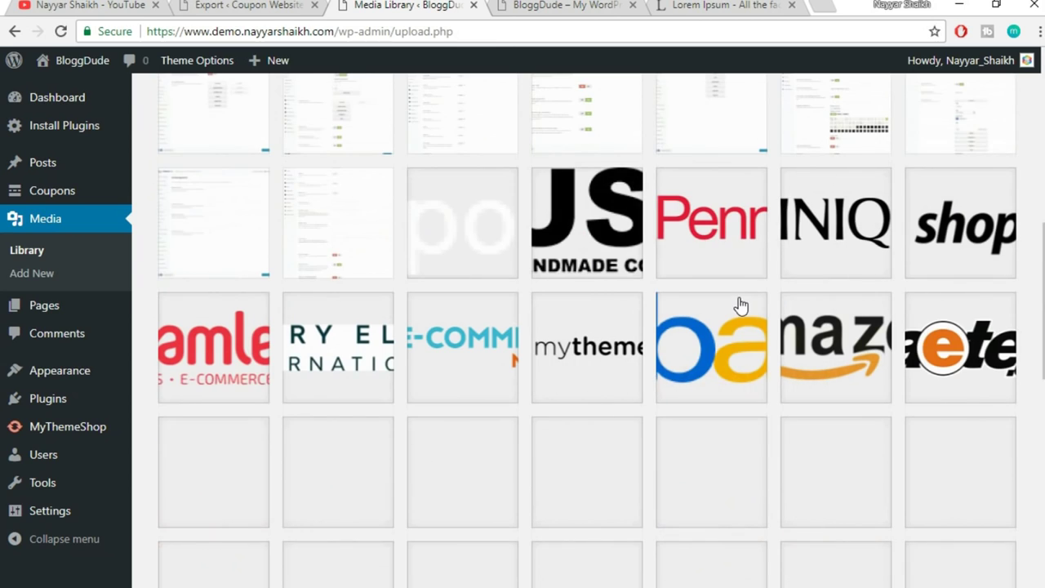
scroll(740, 305, "down", 11)
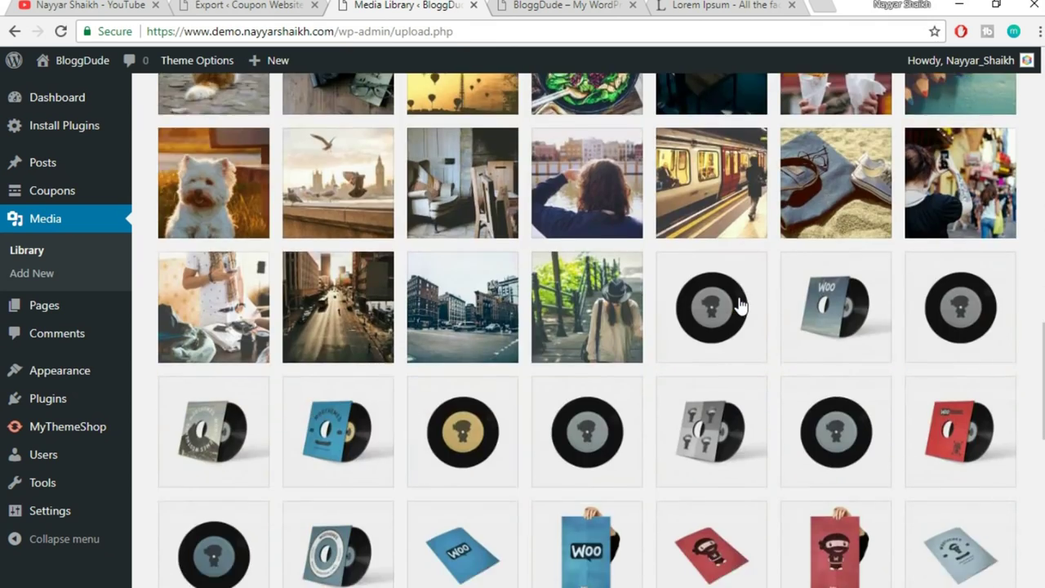
scroll(740, 309, "up", 12)
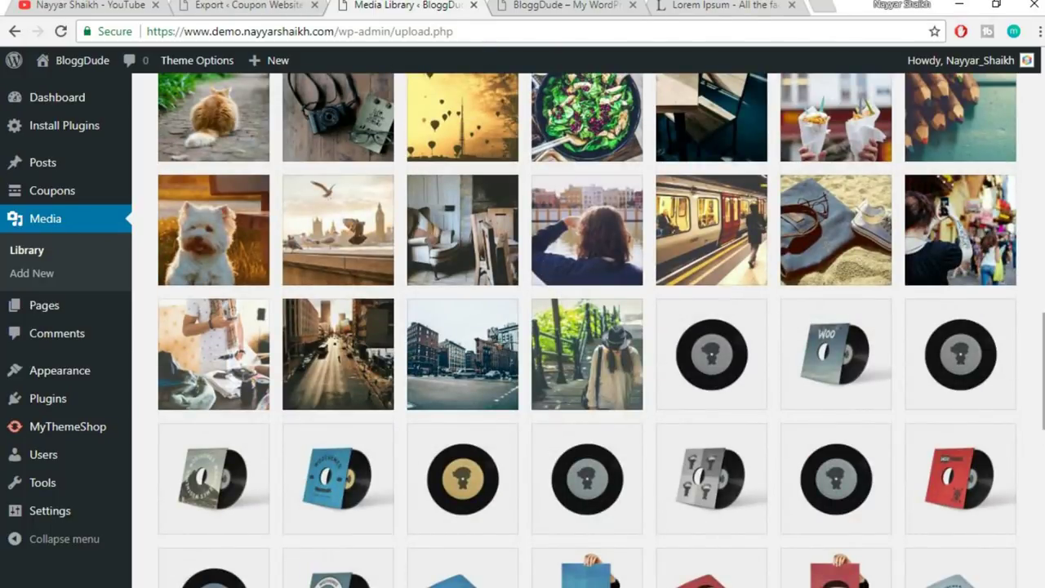
left_click_drag(1042, 384, 1042, 95)
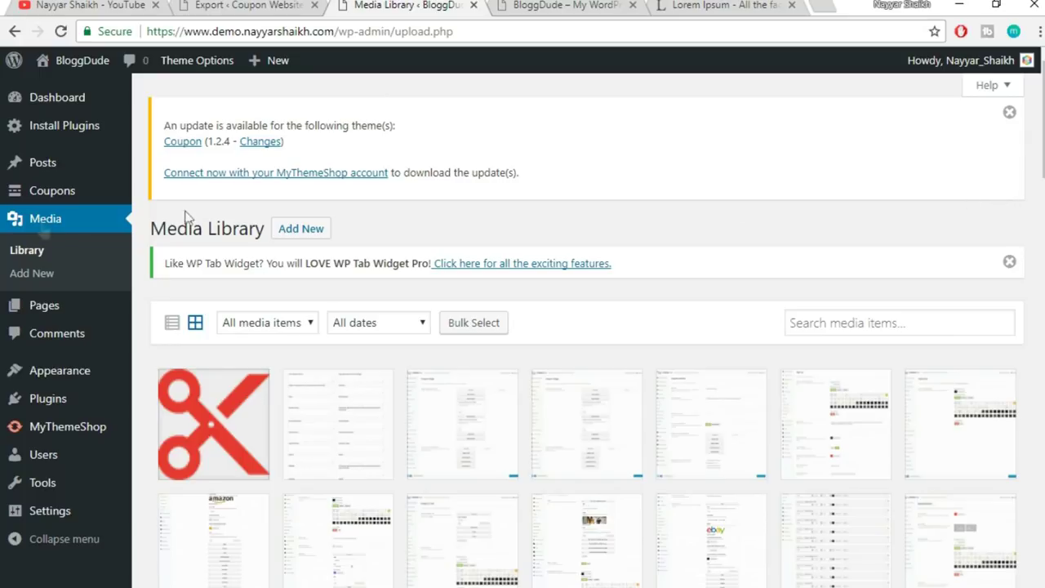
mouse_move(24, 199)
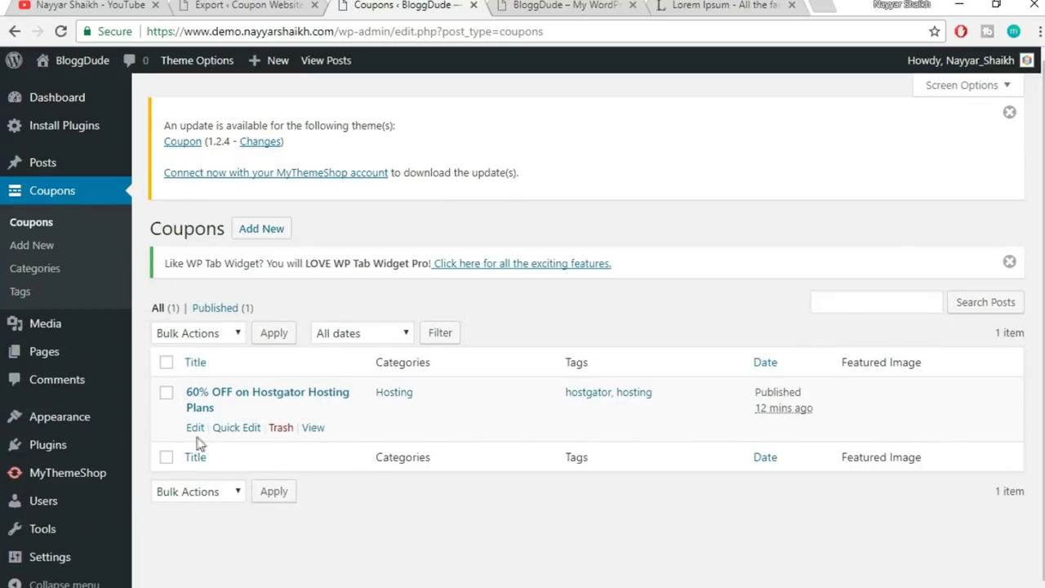
- Set ebay-logo from the media library as the Hostgator coupon's featured image
left_click(198, 428)
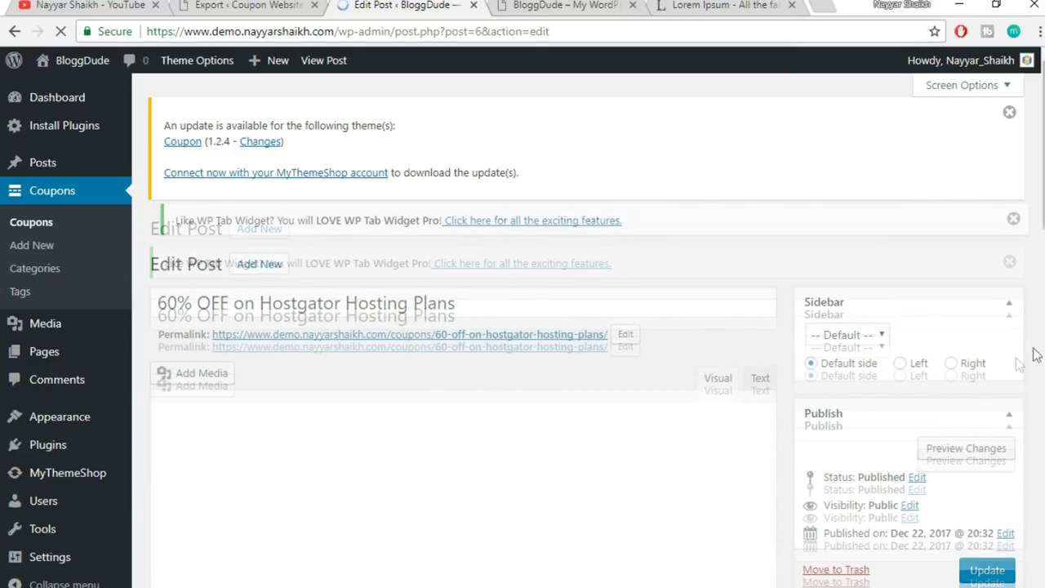
scroll(849, 406, "down", 8)
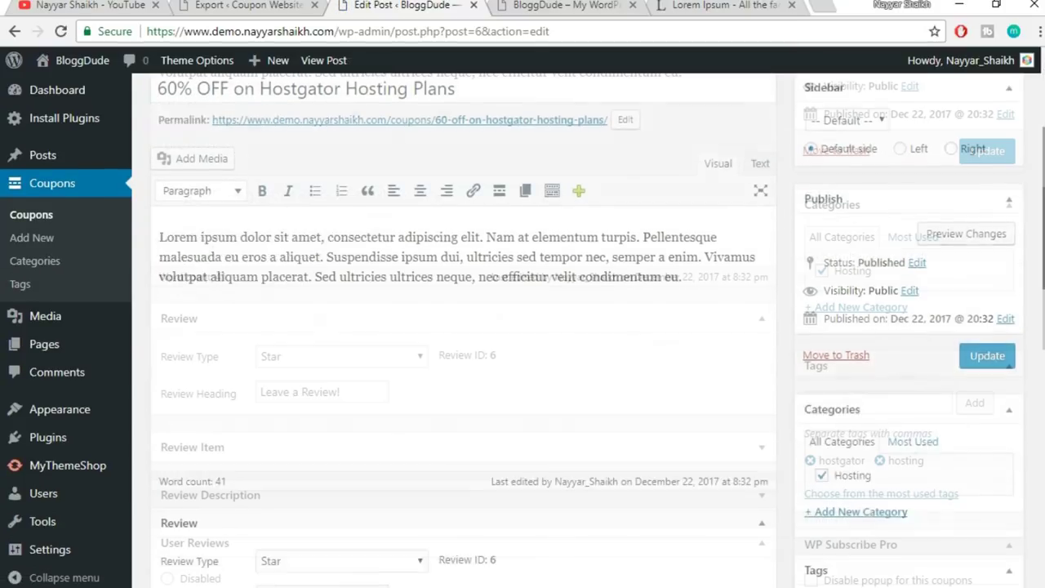
left_click(849, 397)
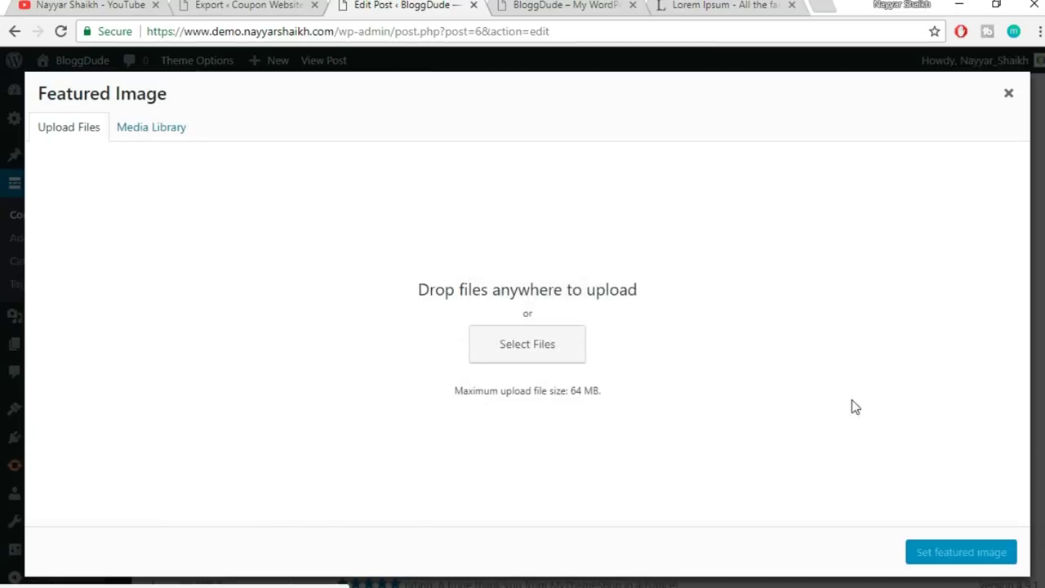
left_click(135, 136)
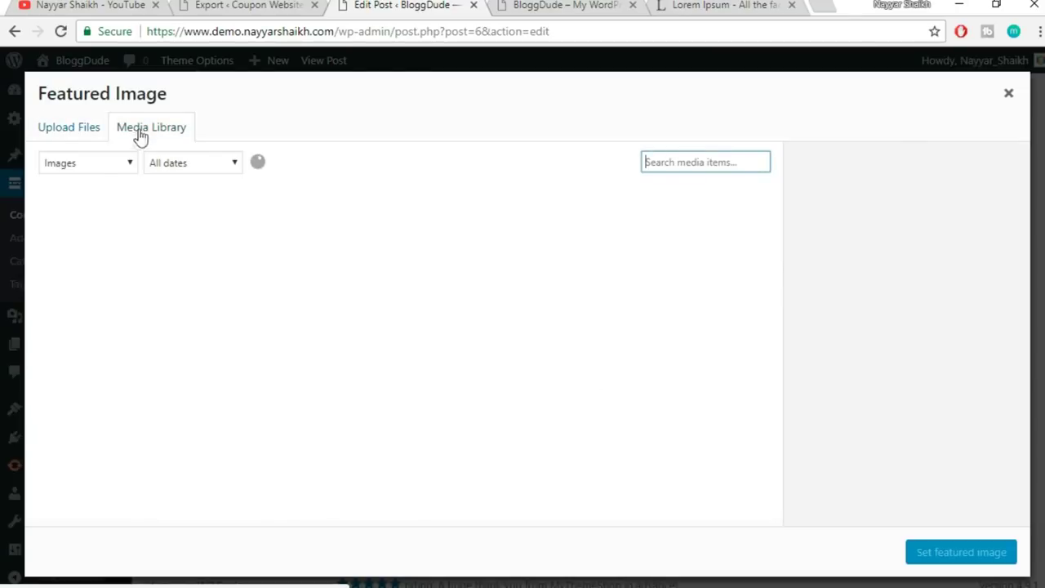
scroll(423, 327, "down", 3)
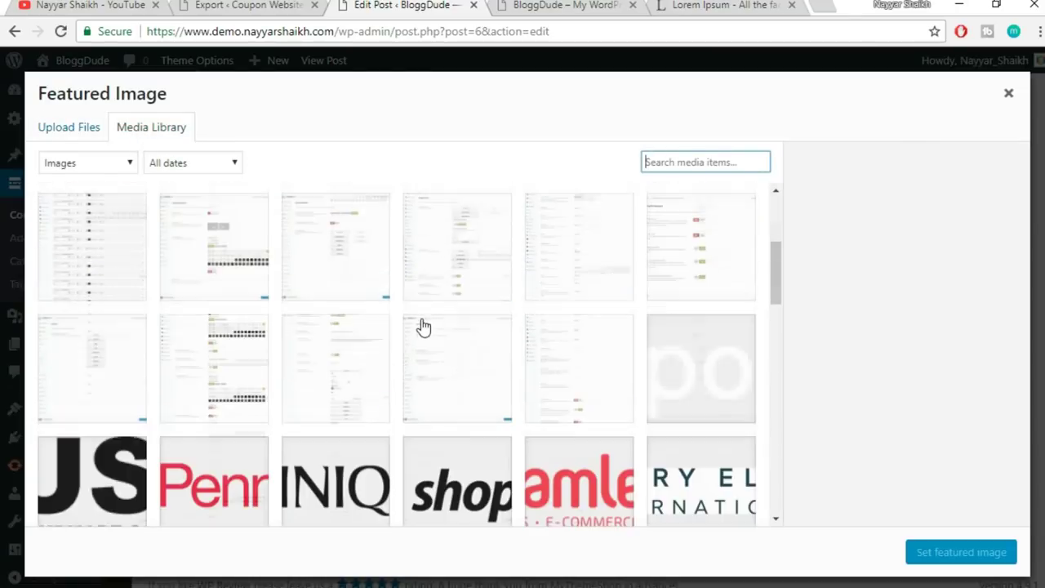
left_click_drag(780, 277, 776, 307)
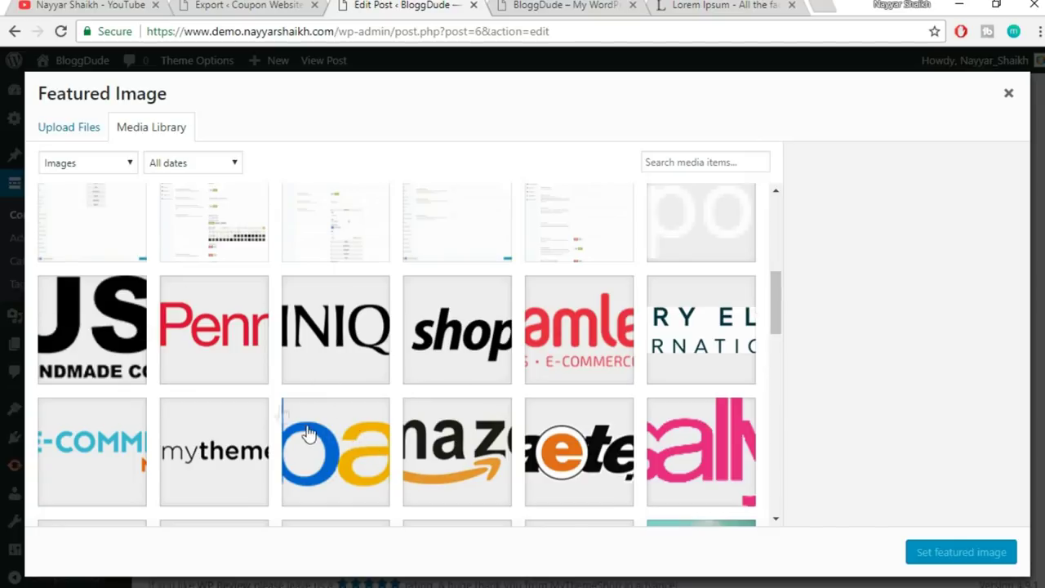
left_click(367, 463)
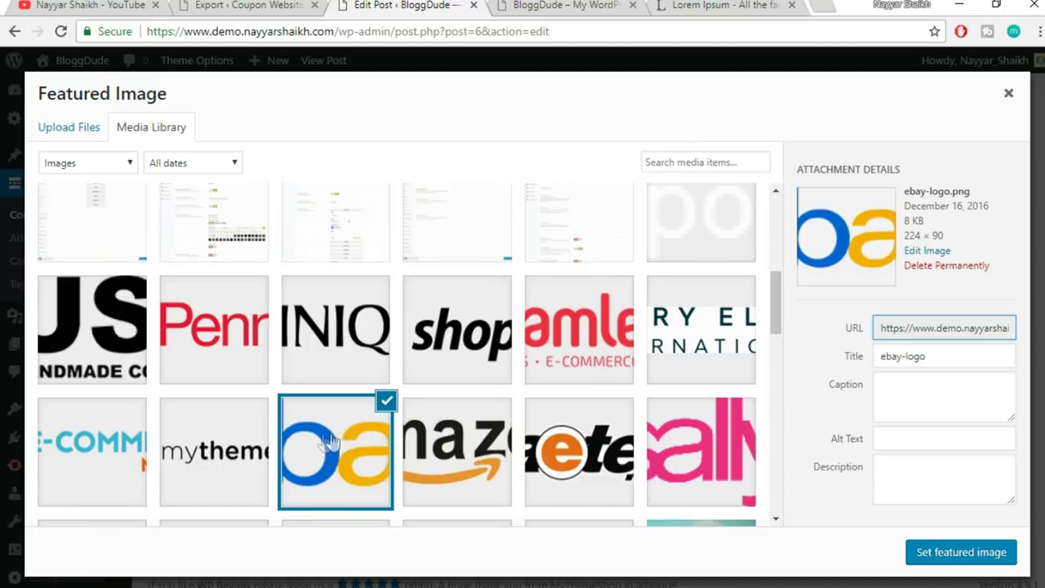
left_click(954, 556)
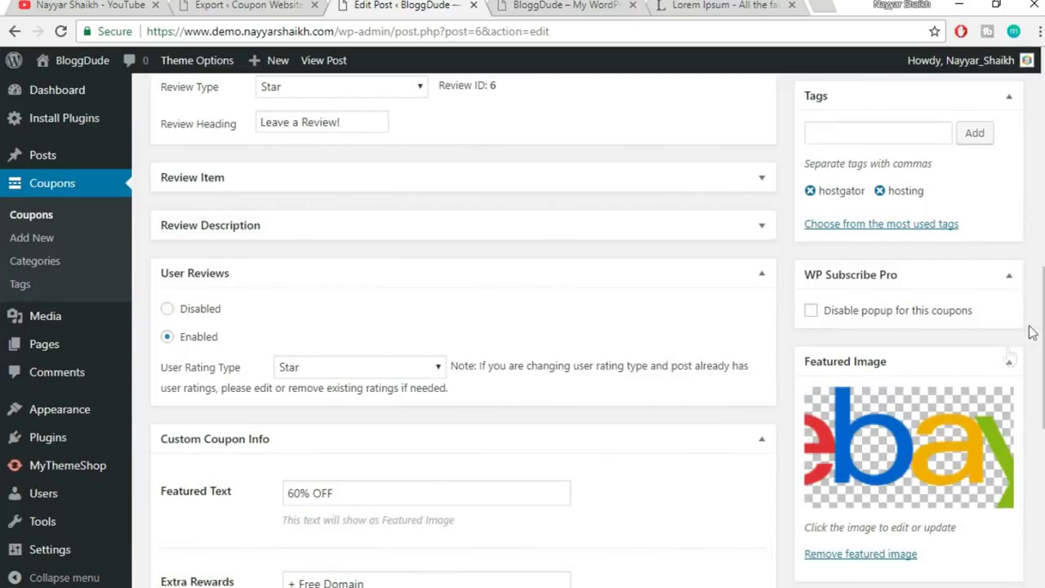
- Update the coupon and open the published post in a new tab
scroll(1036, 360, "up", 8)
scroll(1042, 393, "down", 2)
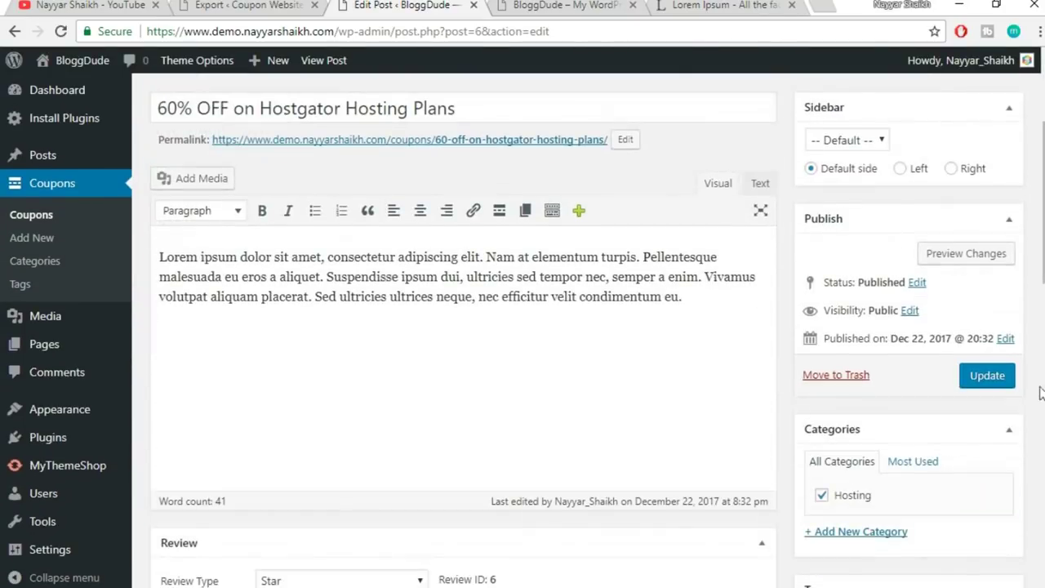
left_click(990, 380)
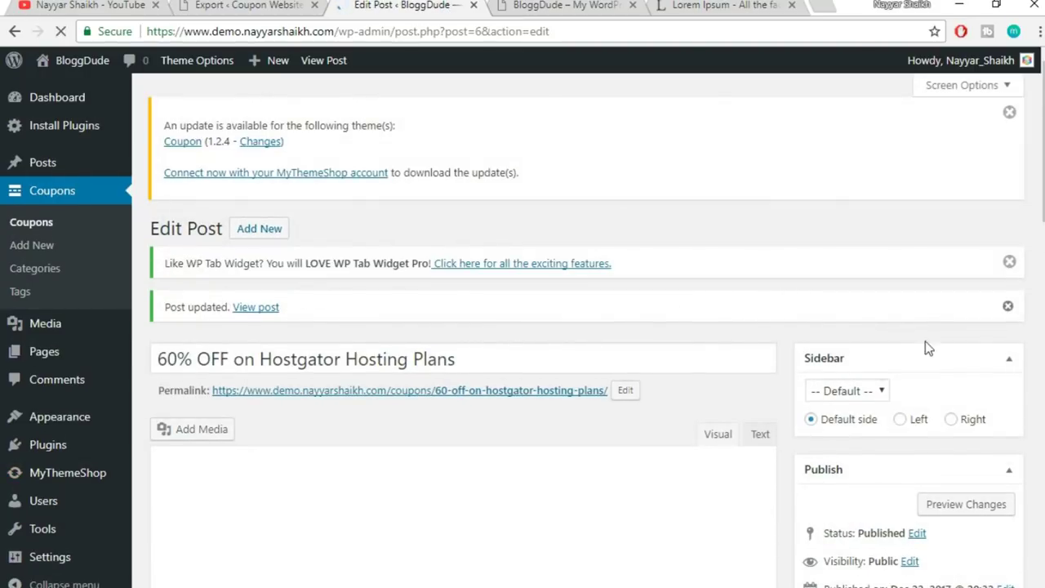
right_click(269, 309)
left_click(346, 272)
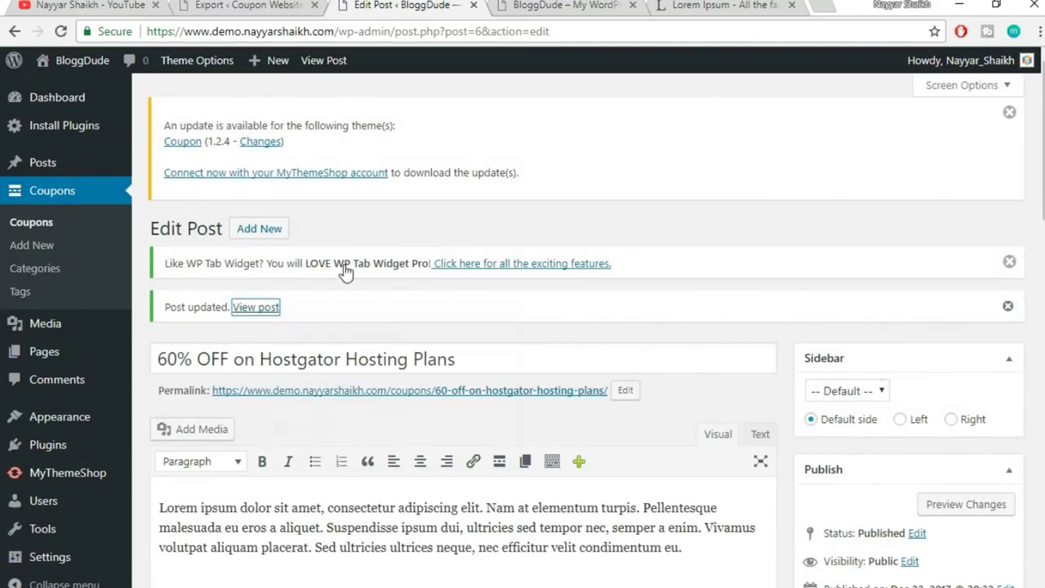
left_click(506, 5)
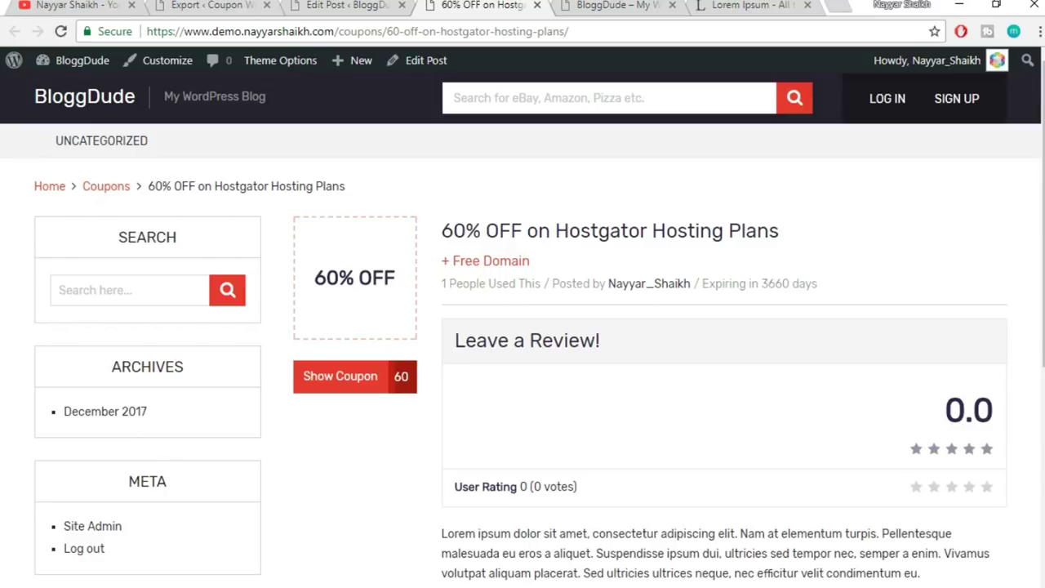
scroll(523, 327, "down", 2)
scroll(1020, 444, "up", 2)
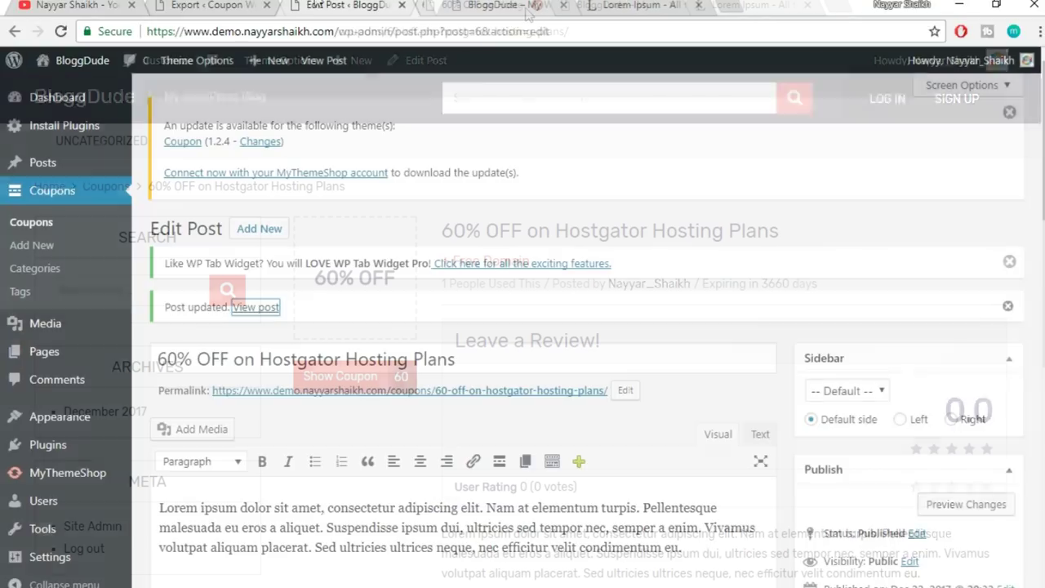
left_click(537, 5)
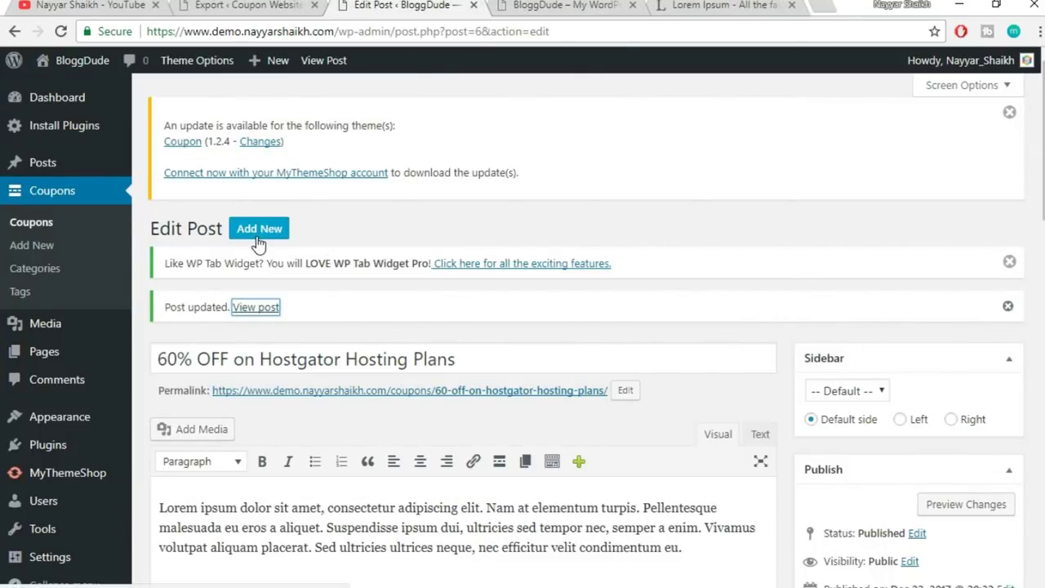
scroll(736, 426, "down", 3)
scroll(736, 425, "up", 3)
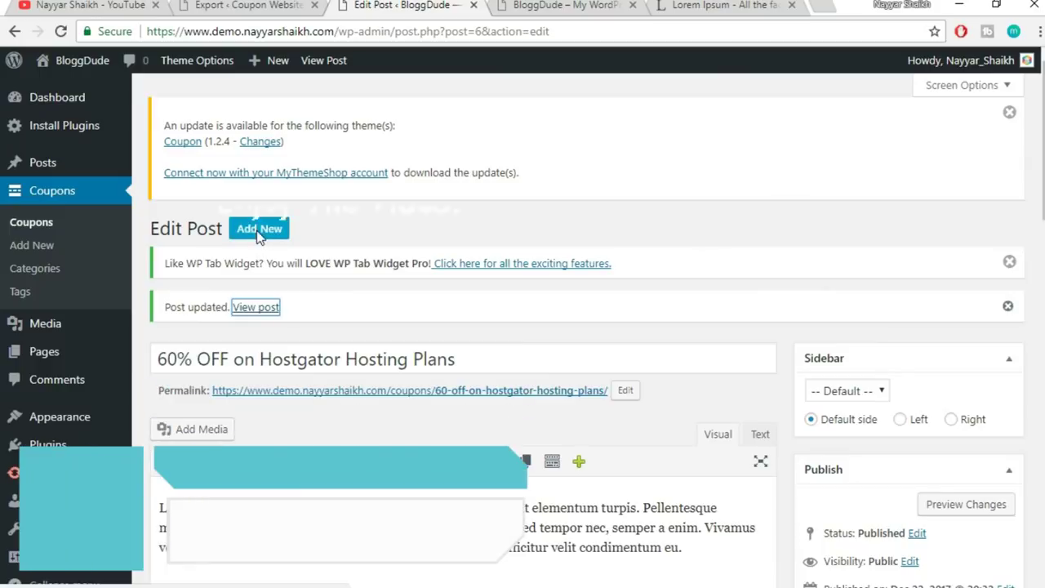
- Create a new coupon titled '7% OFF on TmdHosting Cloud Hosting Plans'
left_click(258, 229)
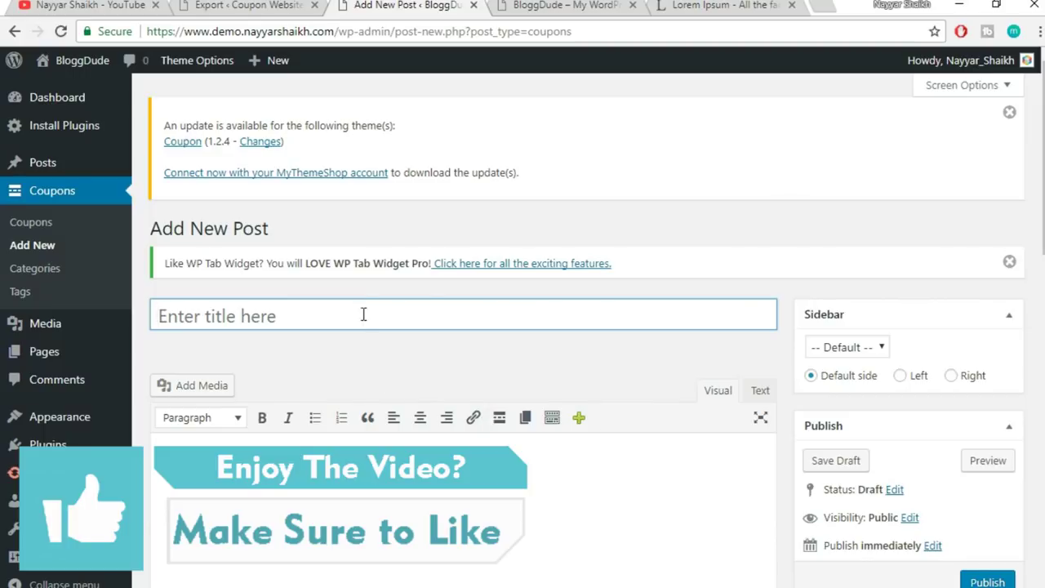
type("7")
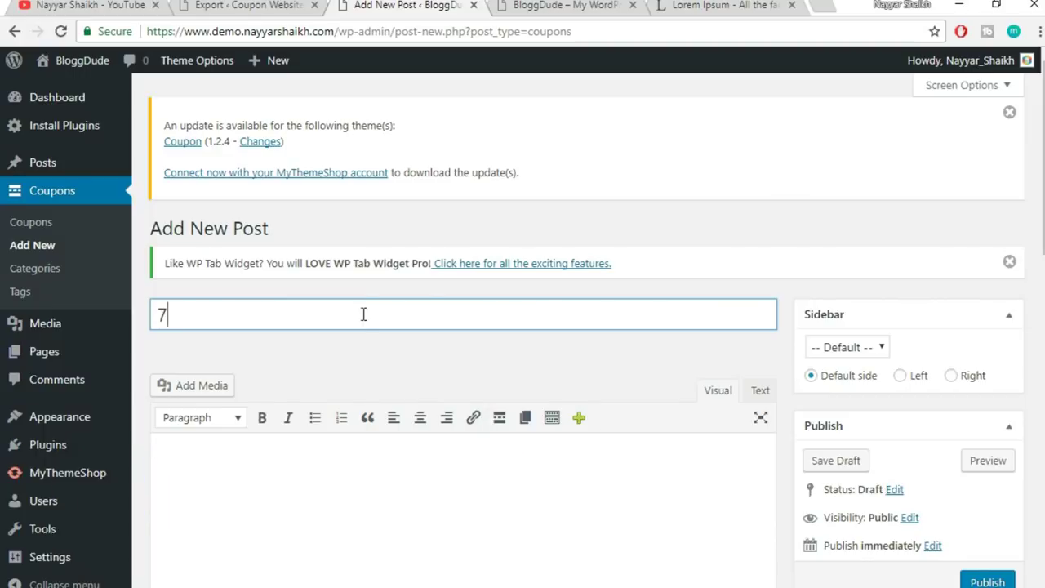
type("% OFF on TMD")
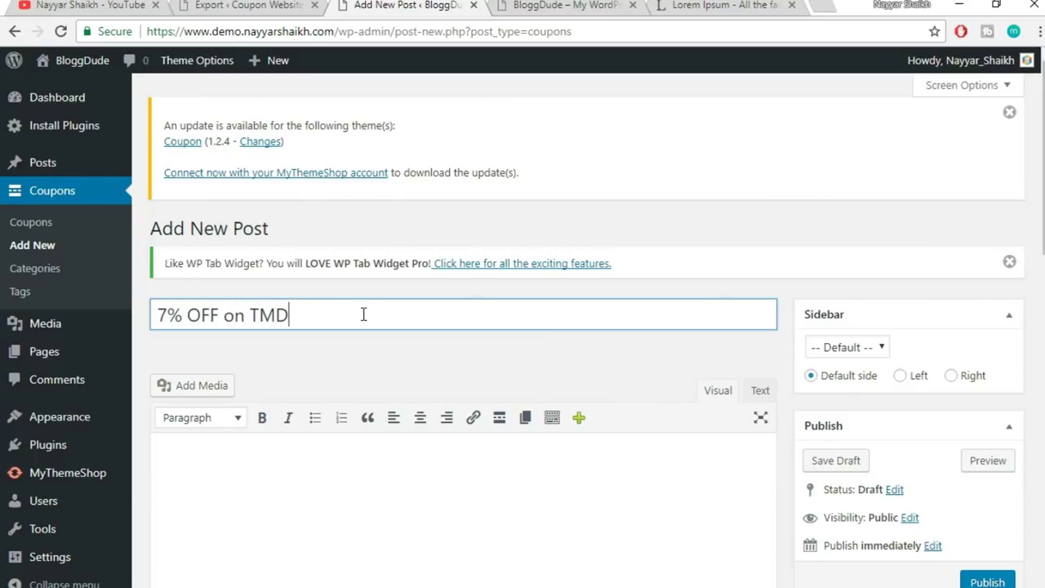
key("BackSpace")
key("BackSpace")
type("mdHosting Cloud ")
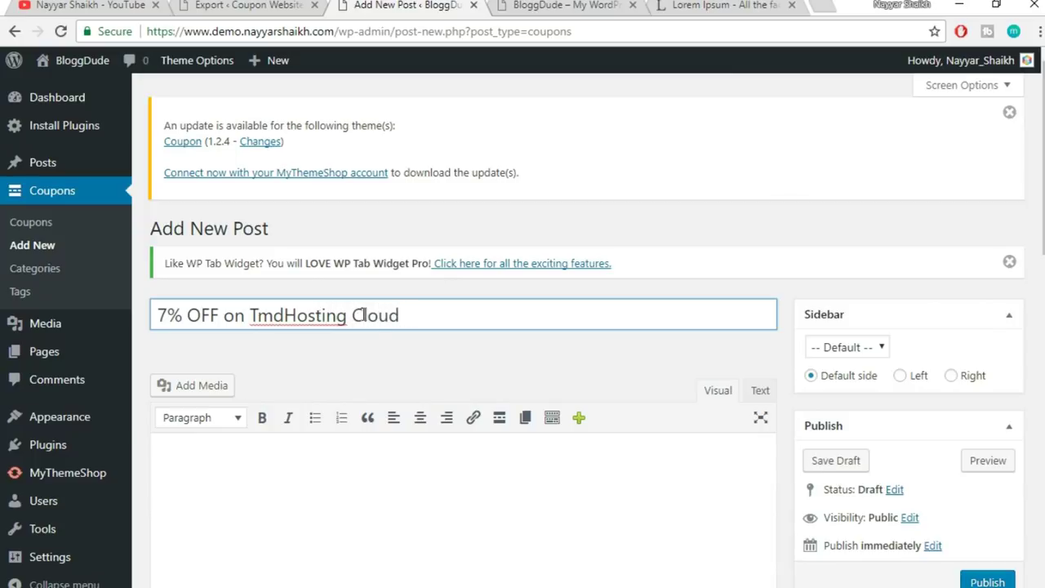
type("Hosting Plans")
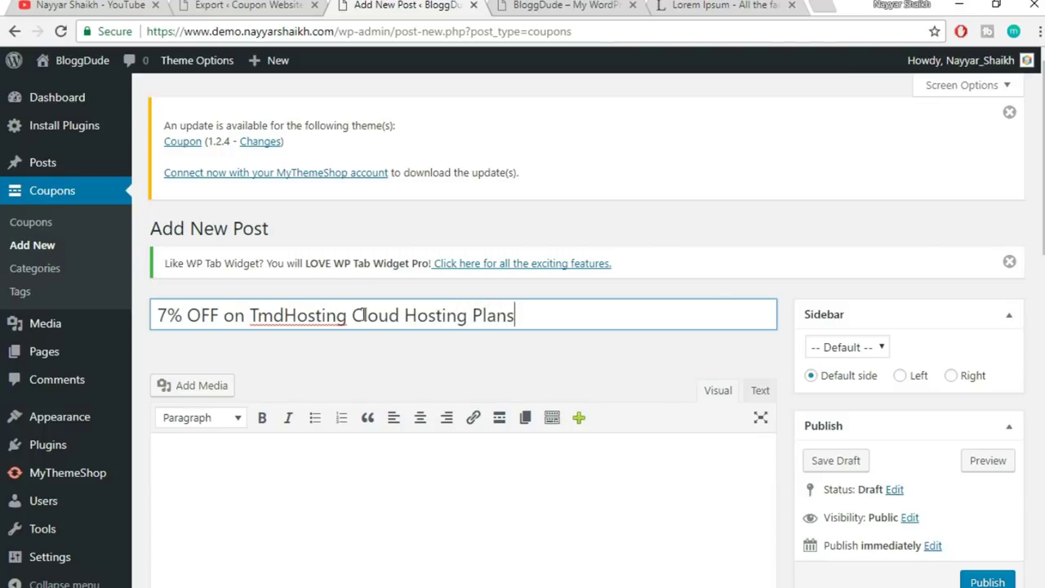
- Paste a Lorem ipsum paragraph copied from lipsum.com into the coupon body
scroll(880, 217, "down", 1)
scroll(880, 217, "down", 2)
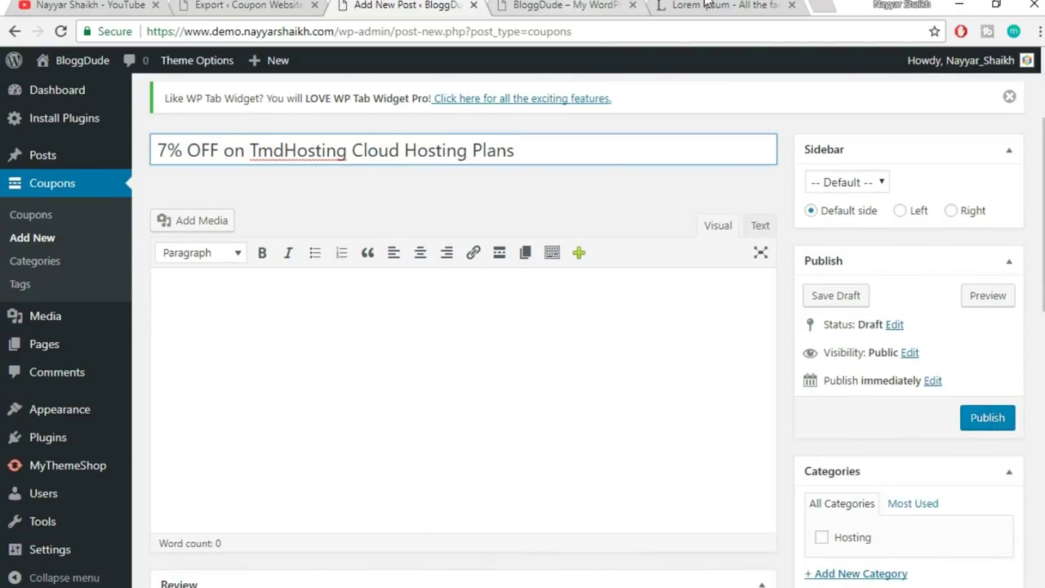
left_click(702, 9)
left_click(415, 4)
left_click(466, 392)
type("Lorem ipsum dolor sit amet, consectetur adipiscing elit. Nam at elementum turpis. Pellentesque malesuada eu eros a aliquet. Suspendisse ipsum dui, ultricies sed tempor nec, semper a enim. Vivamus volutpat aliquam placerat. Sed ultricies ultrices neque, nec efficitur velit condimentum eu.")
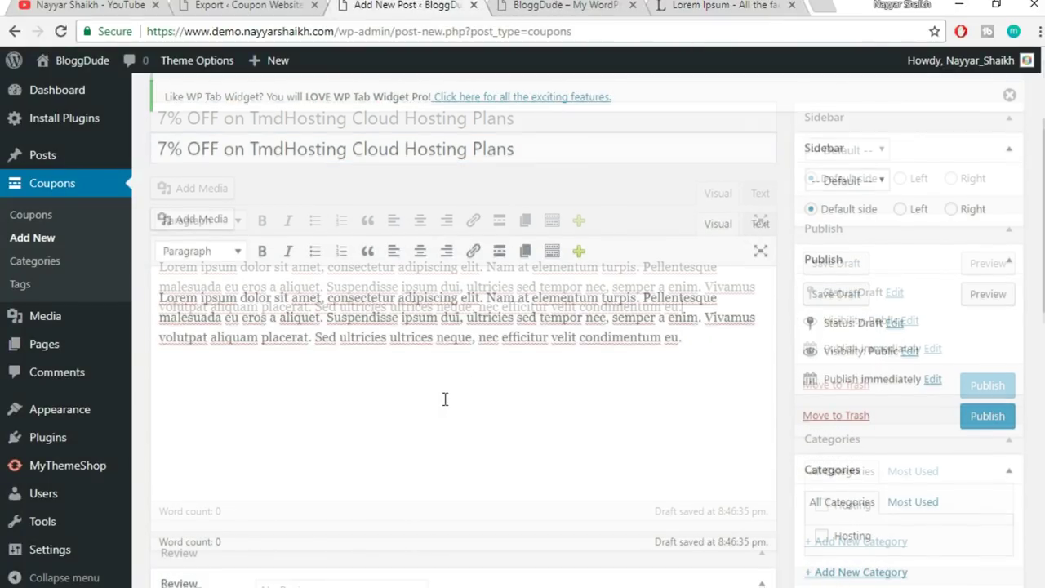
scroll(444, 398, "down", 1)
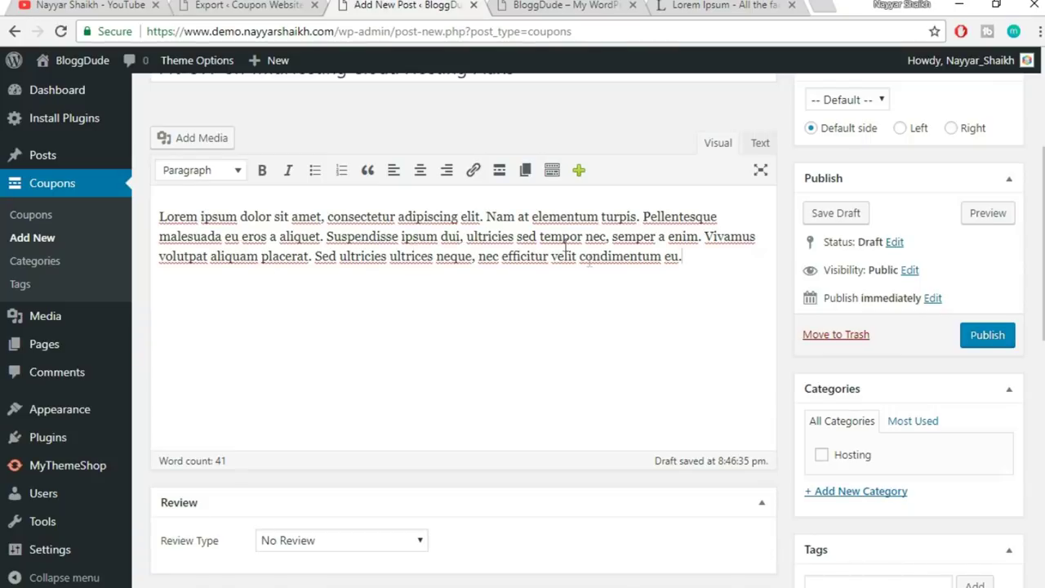
scroll(603, 331, "up", 2)
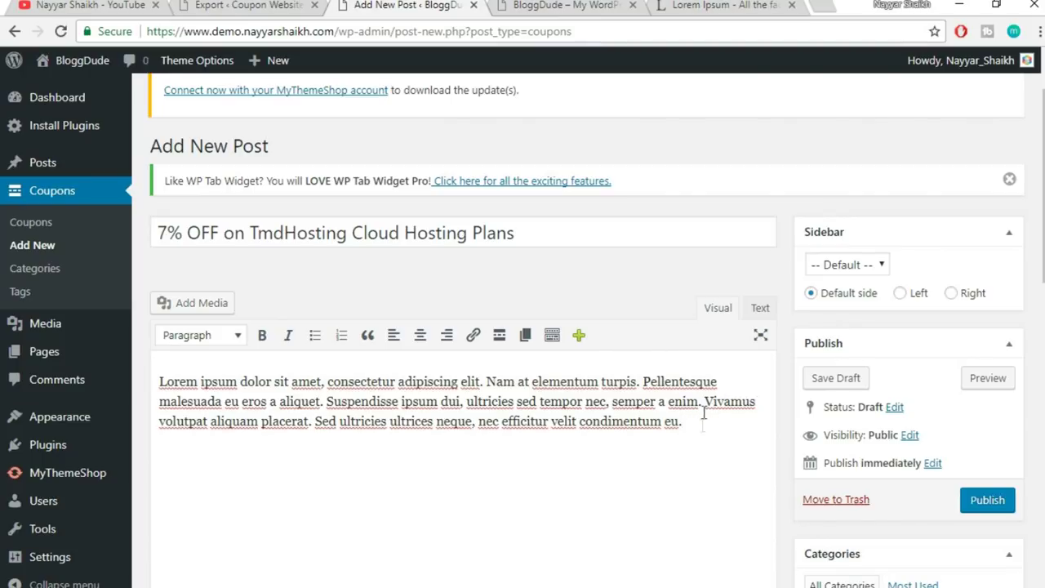
- File the coupon under Hosting and change its Featured Text to '7% OFF'
left_click_drag(696, 431, 153, 362)
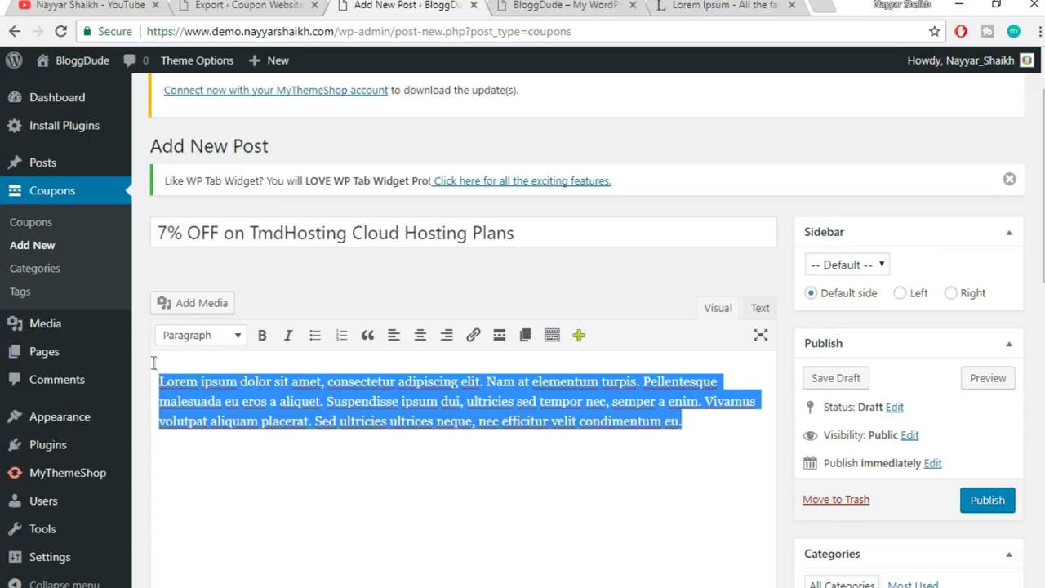
left_click(324, 401)
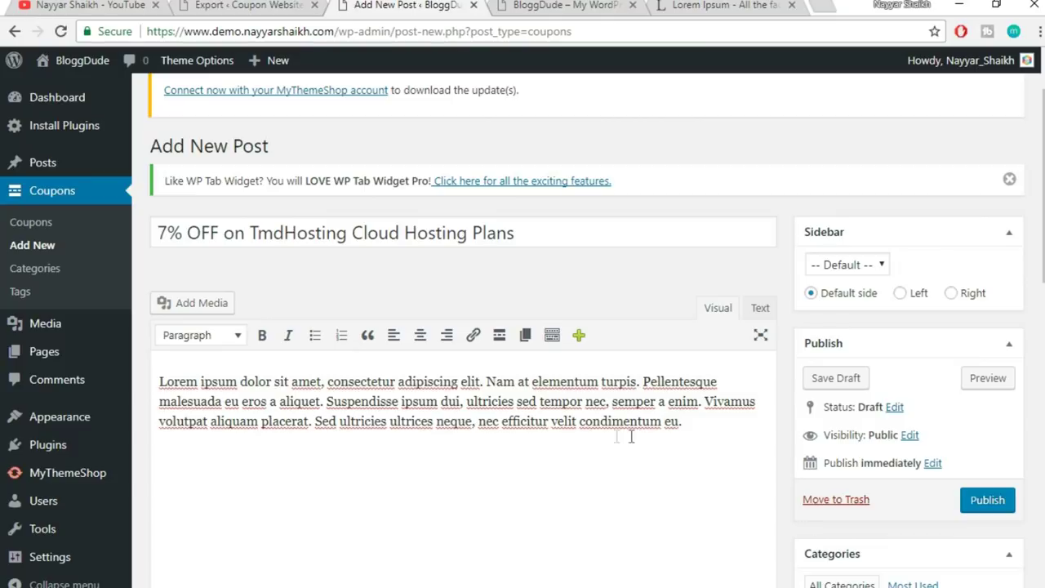
scroll(621, 433, "down", 2)
scroll(881, 337, "down", 3)
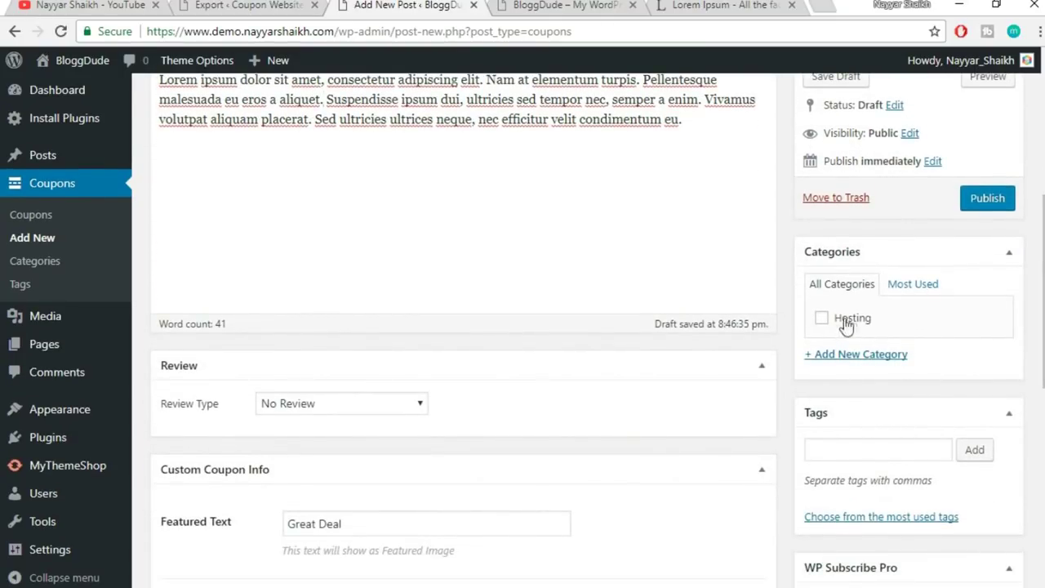
left_click(854, 319)
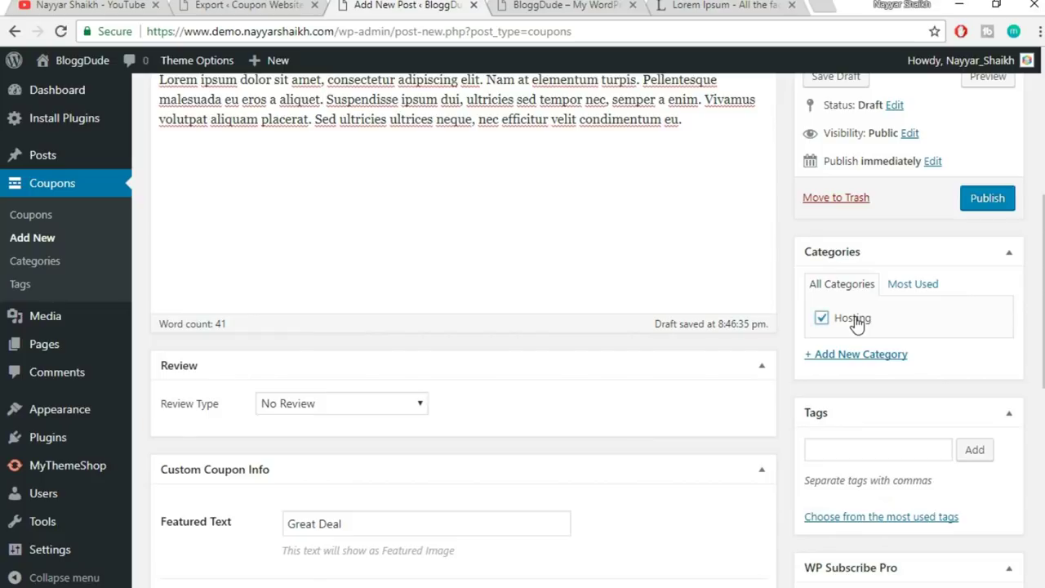
scroll(779, 250, "down", 1)
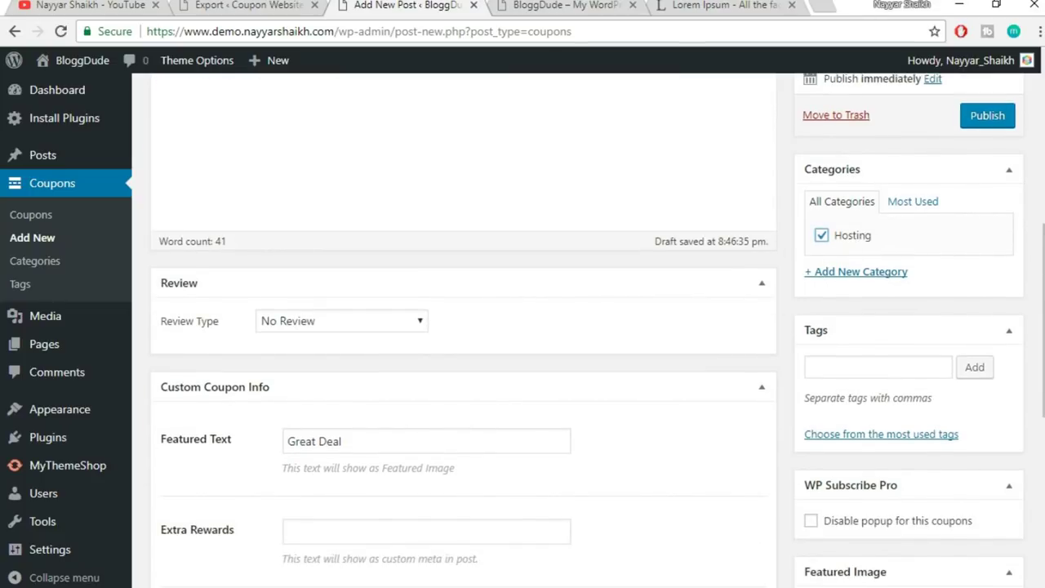
scroll(778, 250, "down", 2)
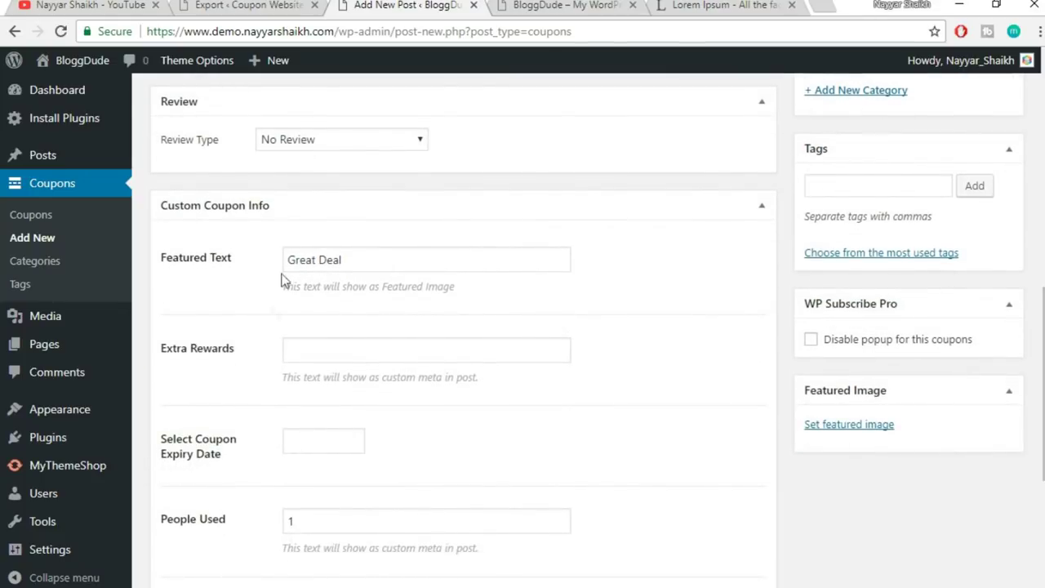
triple_click(381, 258)
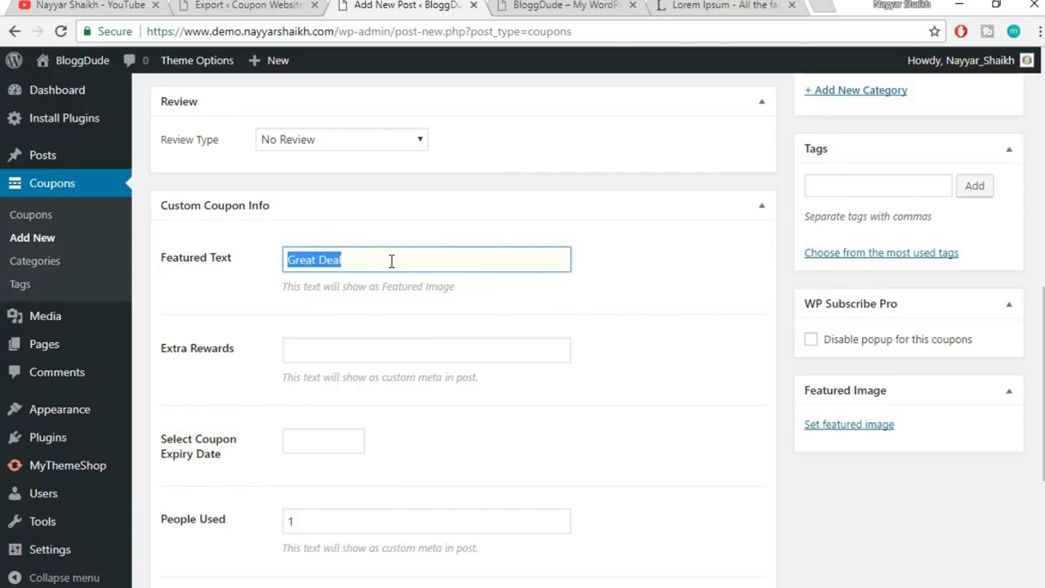
type("7")
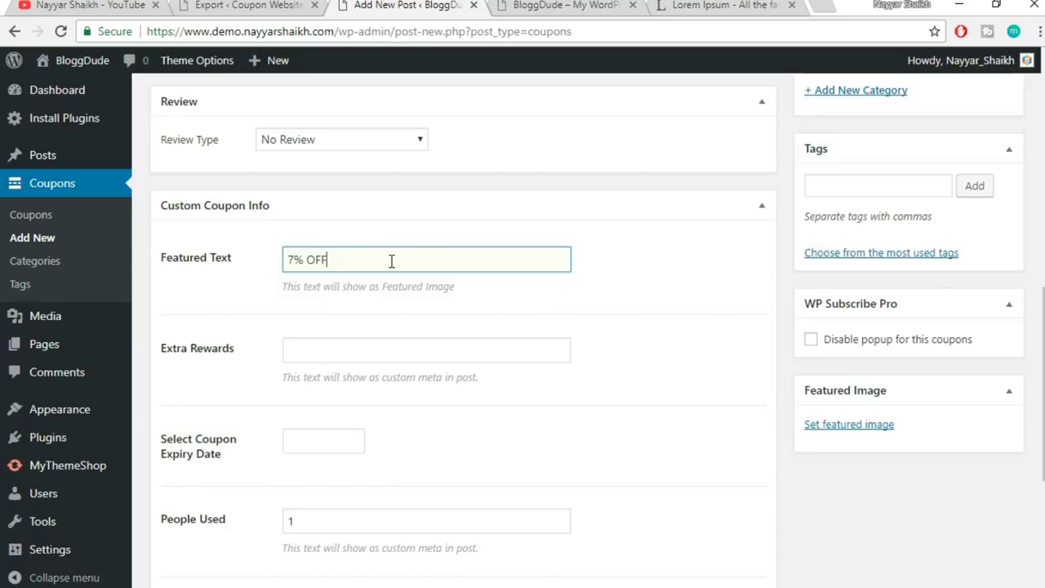
- Add the tags tmdhosting and hosting to the coupon
left_click(849, 190)
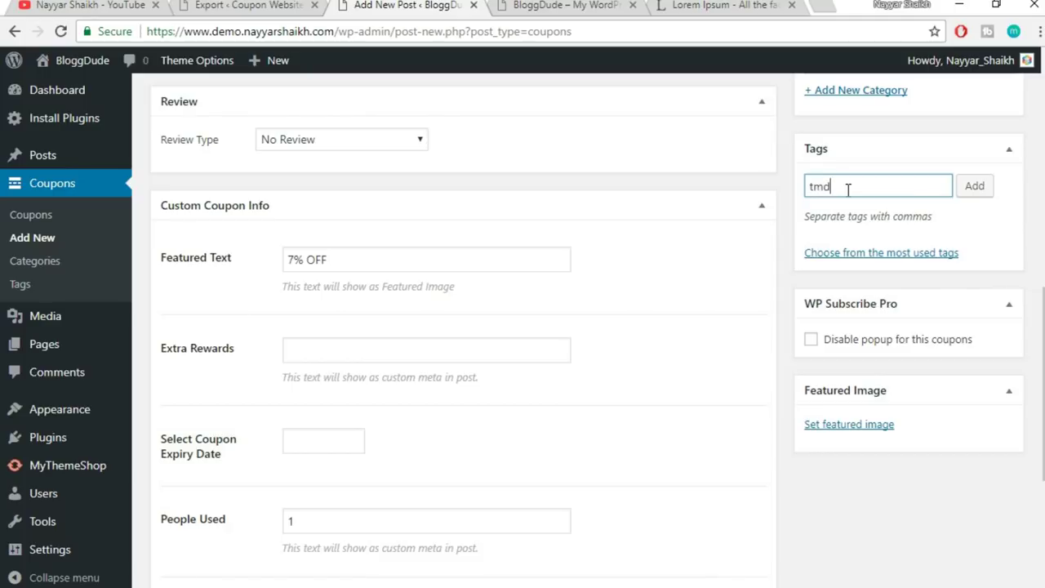
type("tmdhosting")
key("Return")
type("hos")
key("Down")
key("Down")
key("Return")
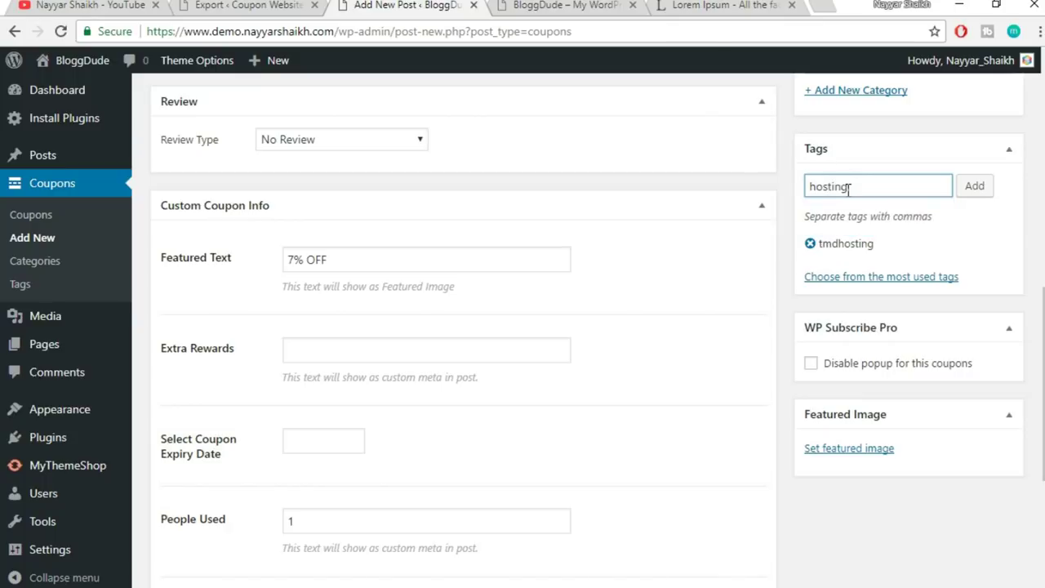
left_click(969, 186)
scroll(700, 355, "down", 1)
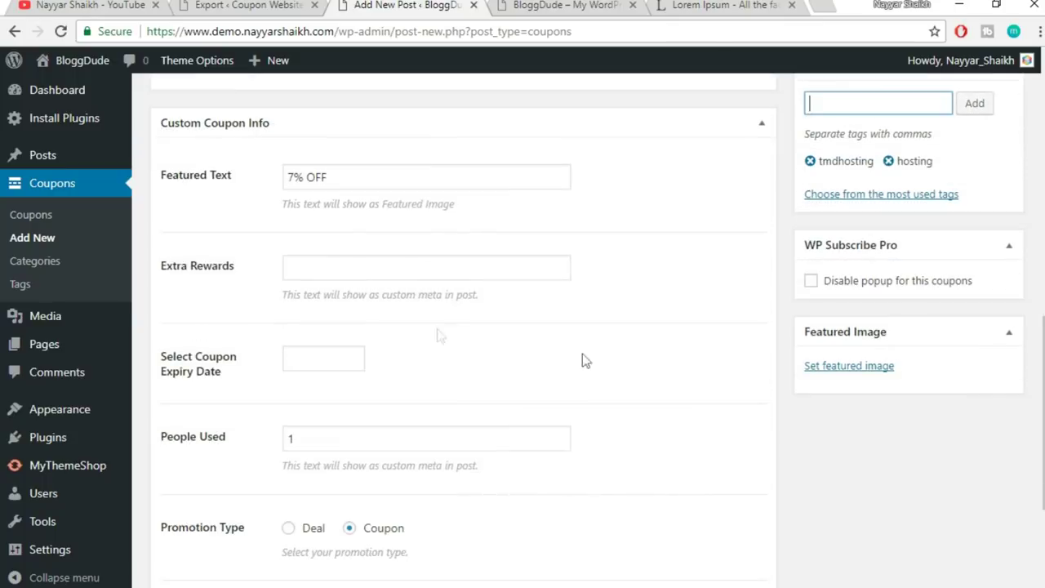
- Set the coupon's expiry date to 12/31/2026 and clear the People Used value
left_click(352, 273)
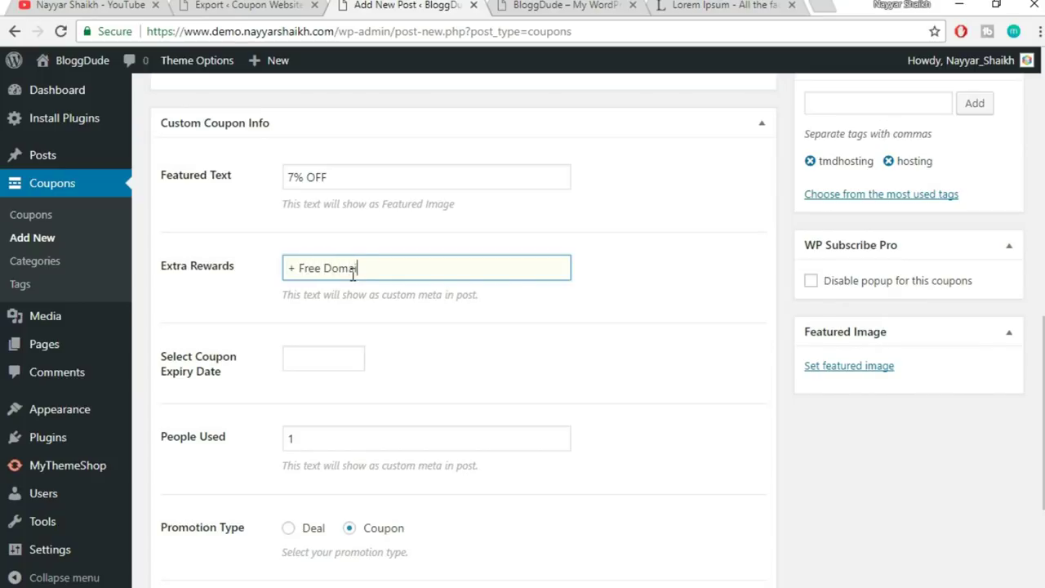
scroll(401, 362, "down", 2)
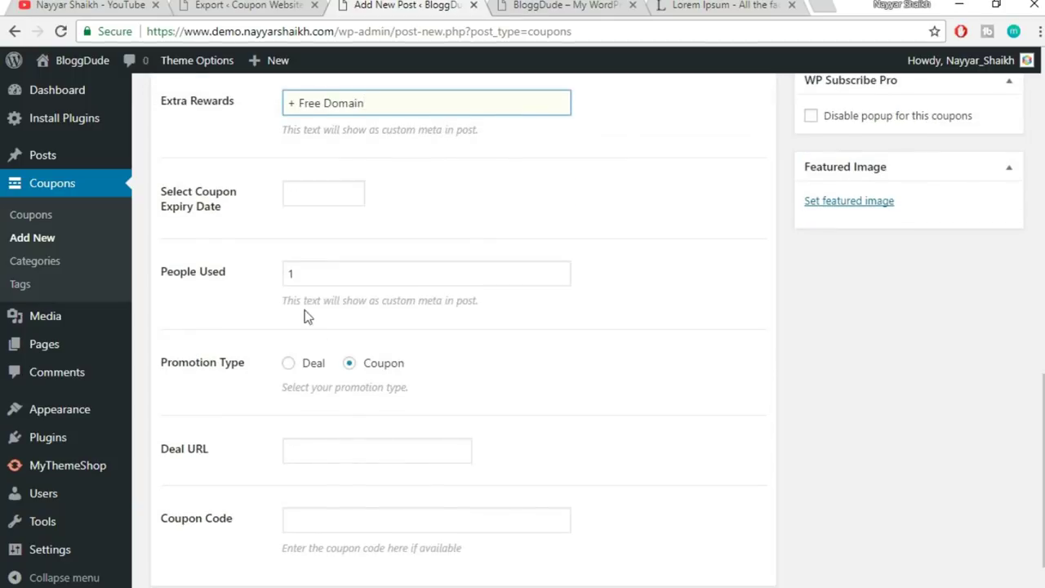
left_click(313, 198)
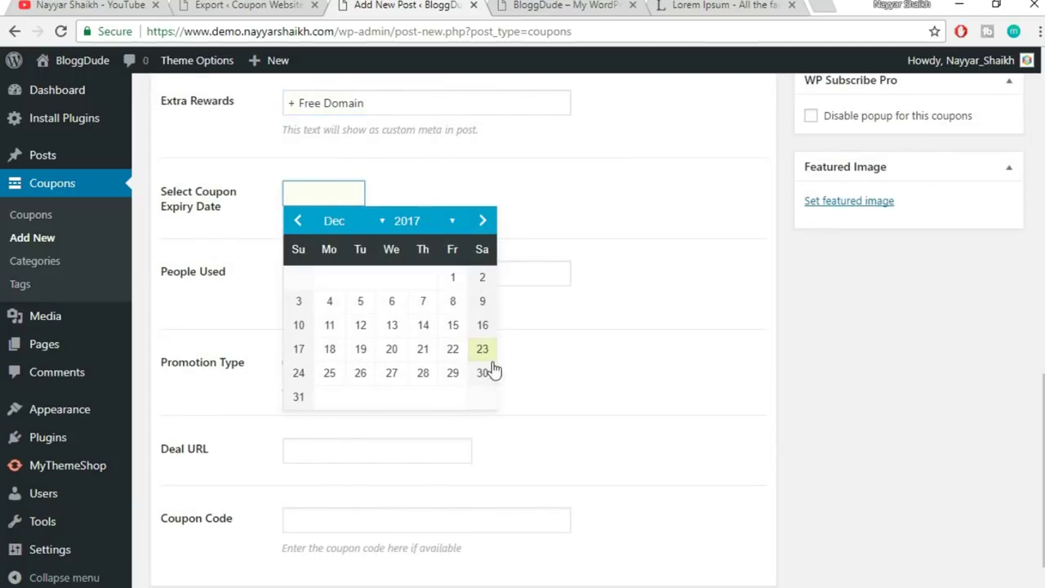
left_click(421, 223)
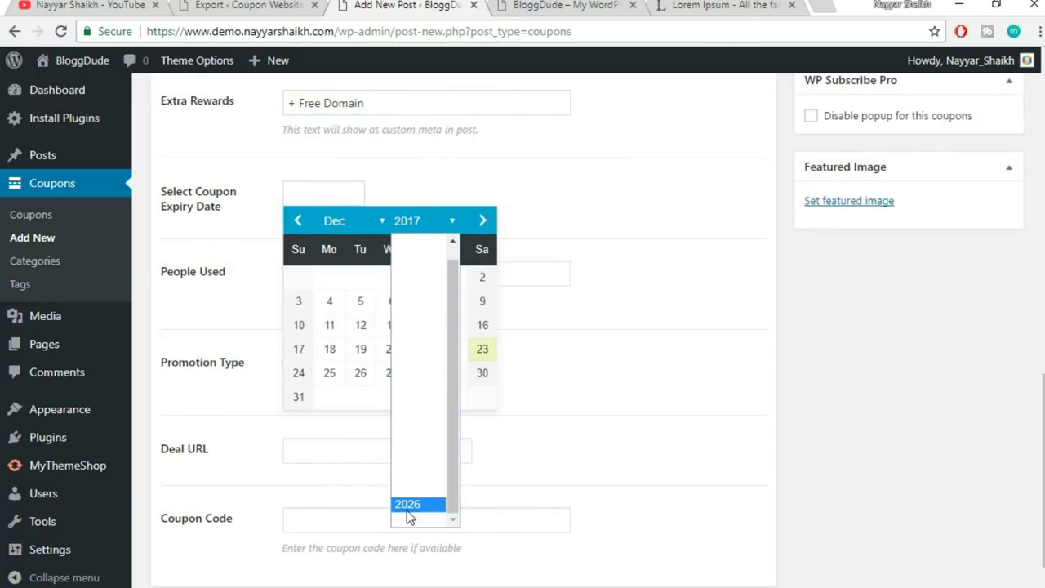
left_click(408, 505)
left_click(423, 373)
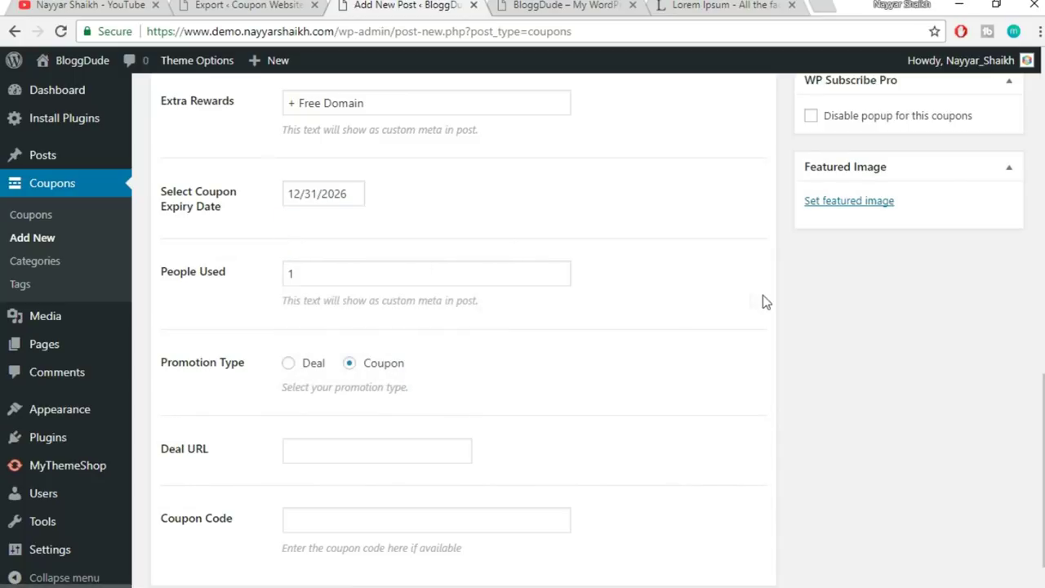
scroll(764, 296, "down", 1)
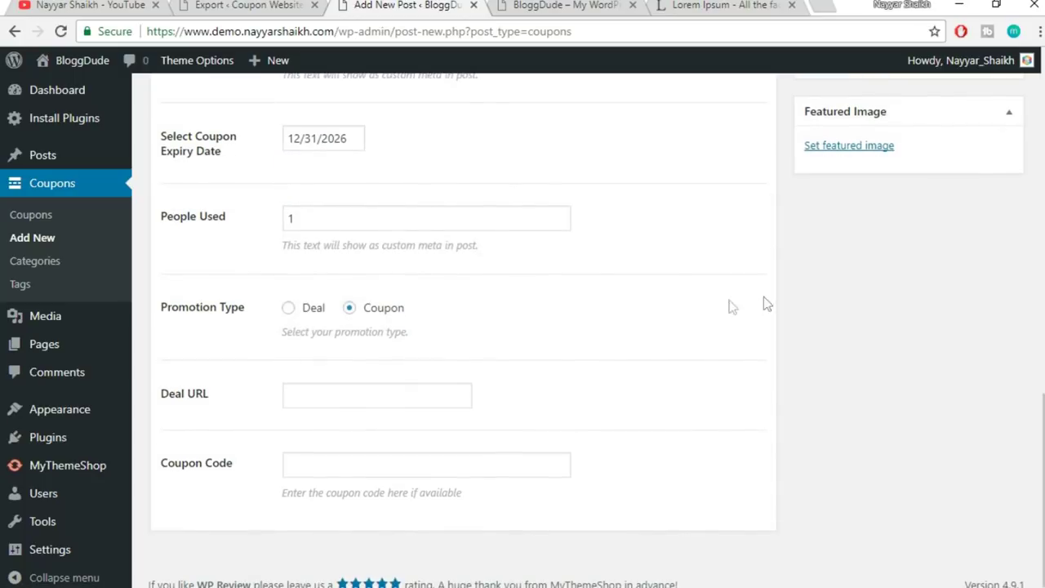
left_click(292, 222)
key("BackSpace")
left_click(362, 389)
type("ht")
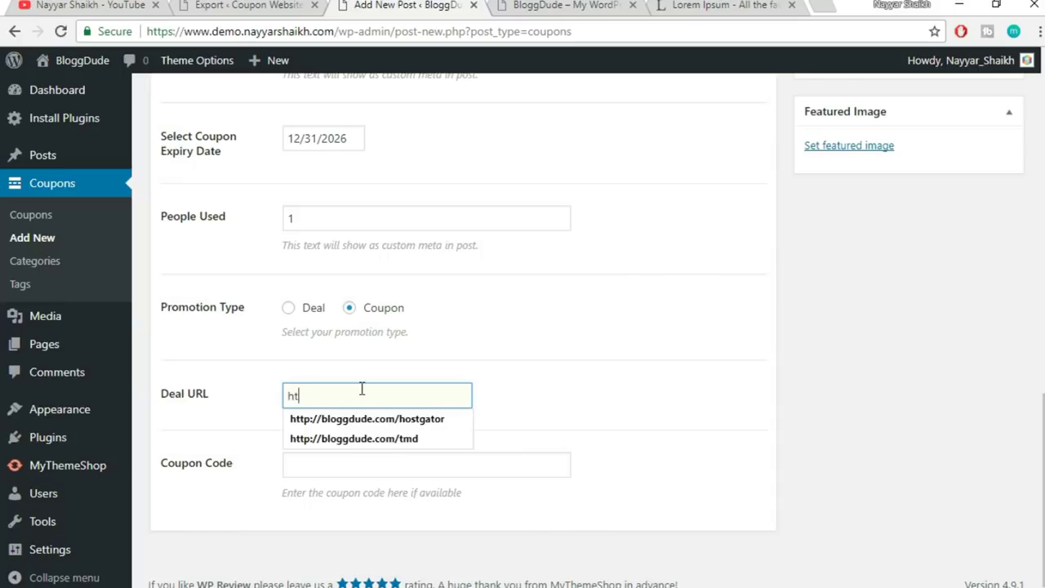
key("Down")
key("Down")
key("Return")
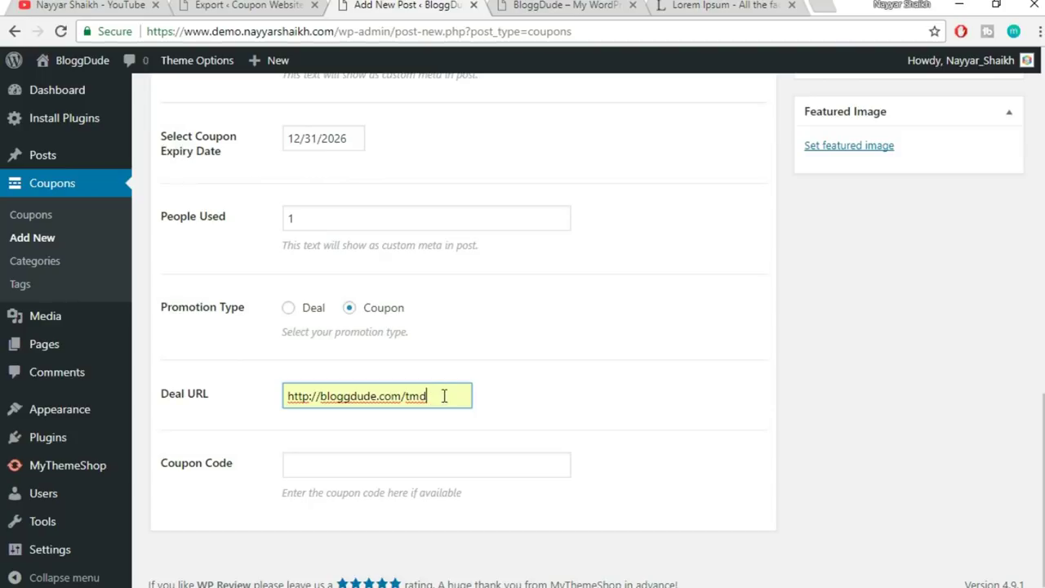
left_click_drag(446, 396, 284, 398)
left_click(528, 389)
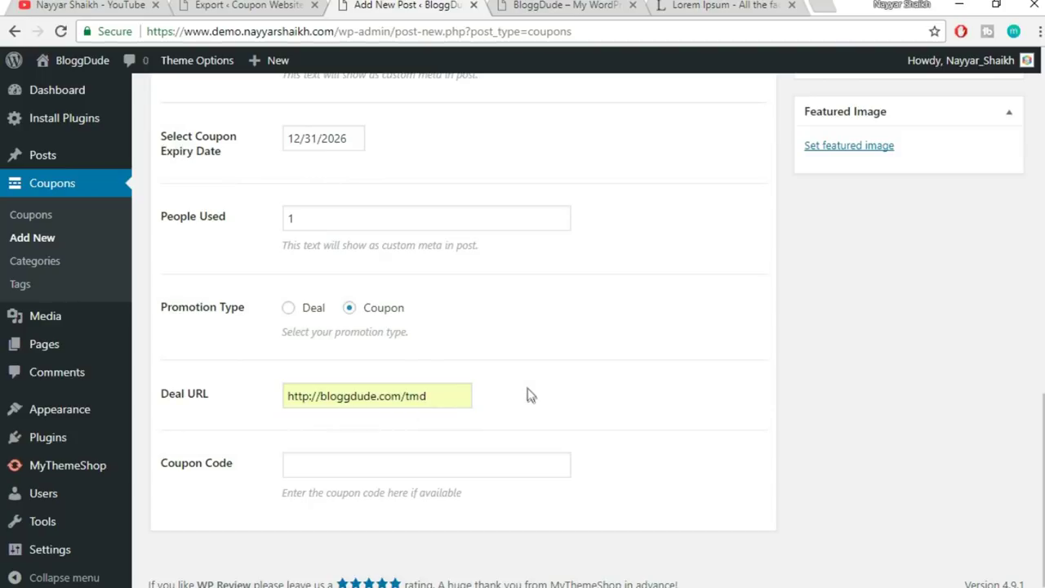
- Enter the promotional coupon code in the Coupon Code field
left_click(369, 455)
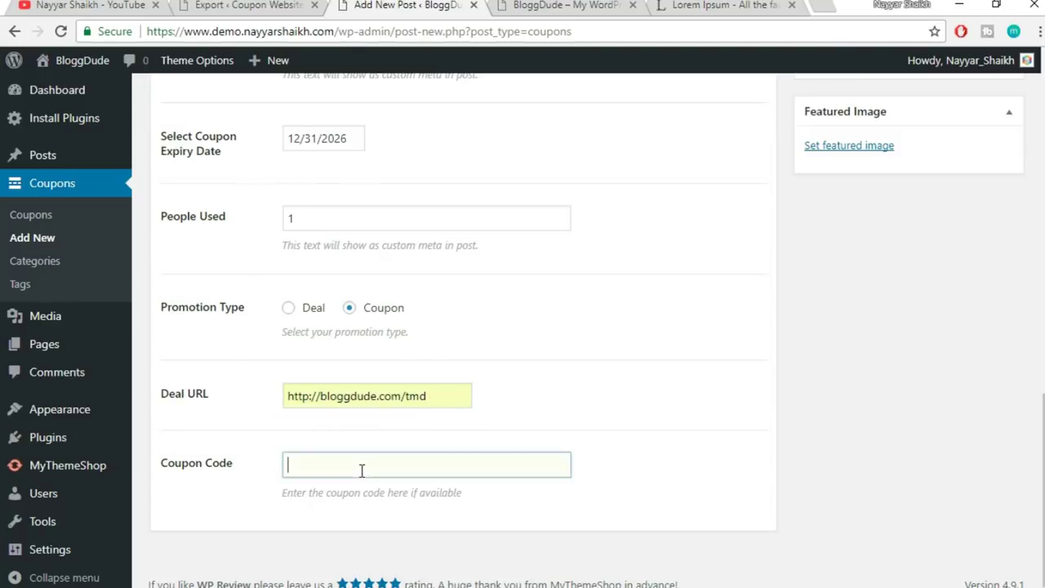
type("NA")
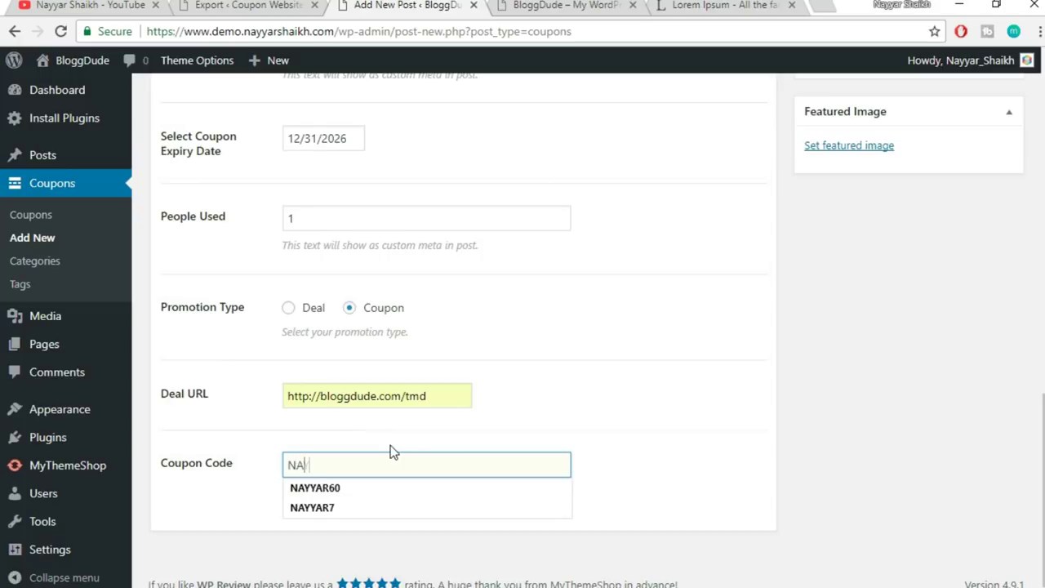
type("YYAR7")
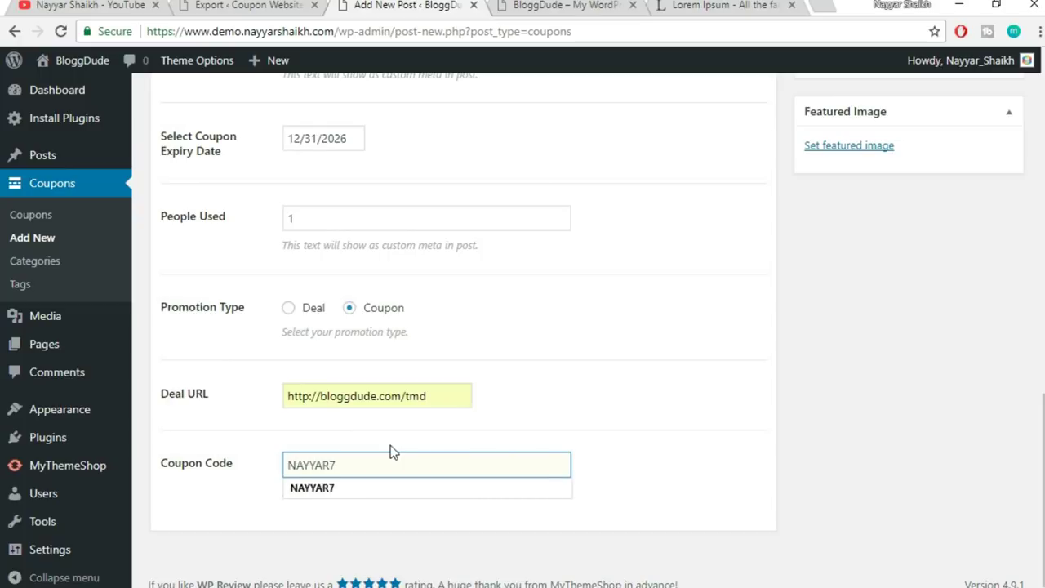
left_click(385, 491)
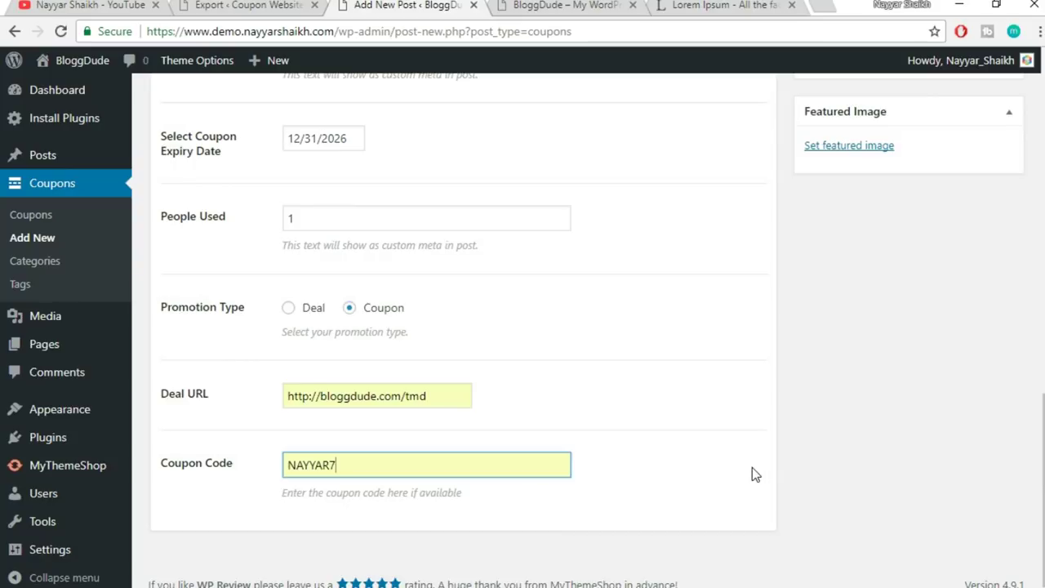
left_click_drag(346, 462, 205, 466)
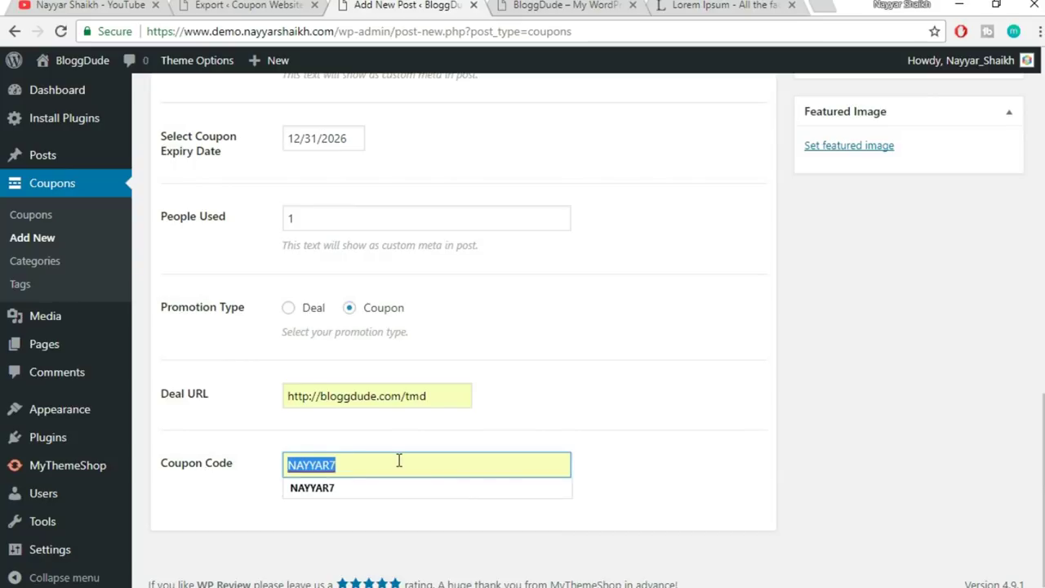
left_click(555, 422)
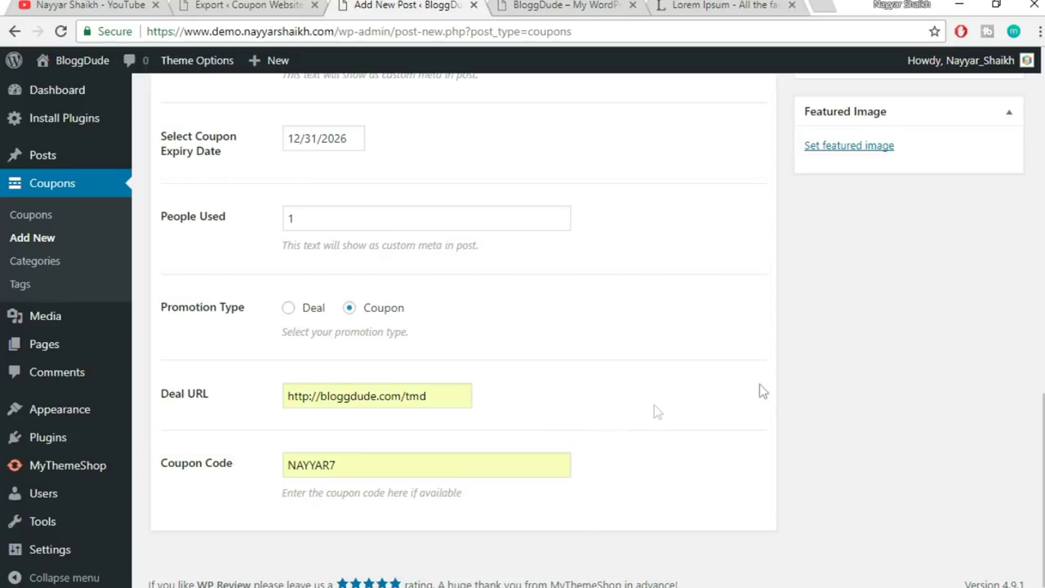
scroll(923, 441, "up", 2)
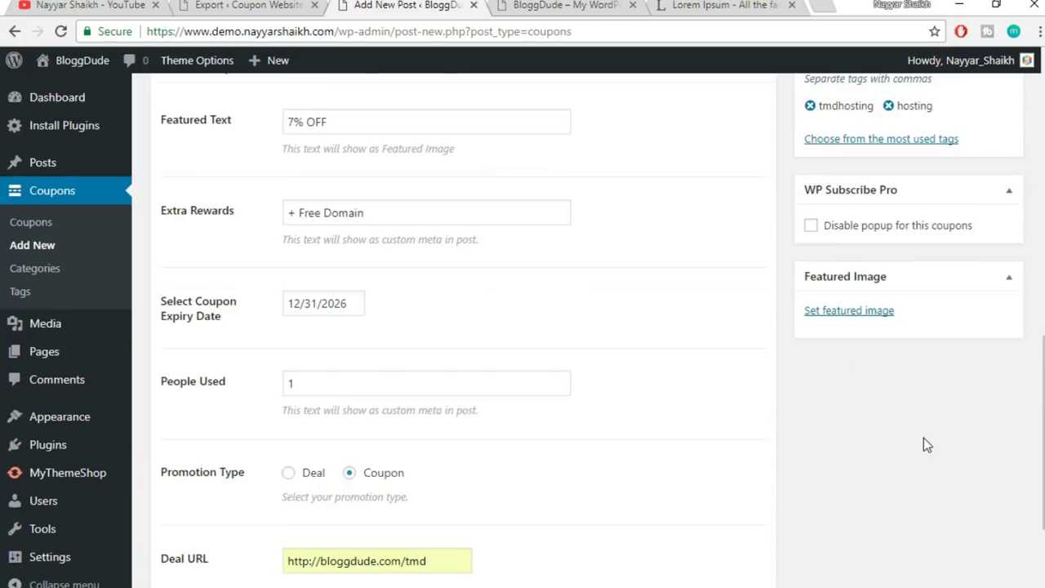
- Set Amazon-Logo as the featured image and publish the 7% OFF TmdHosting coupon
left_click(861, 311)
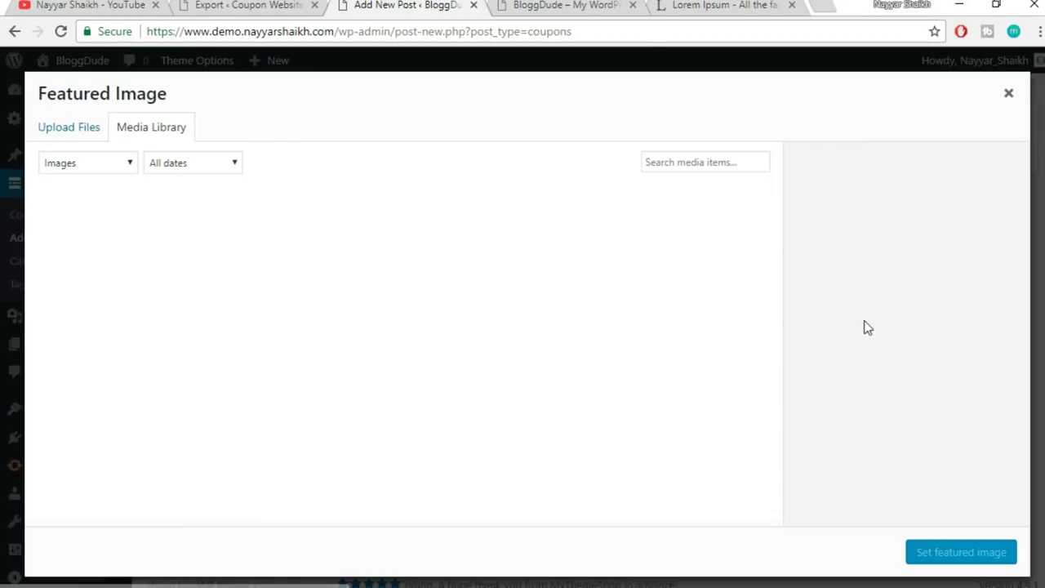
scroll(675, 430, "down", 3)
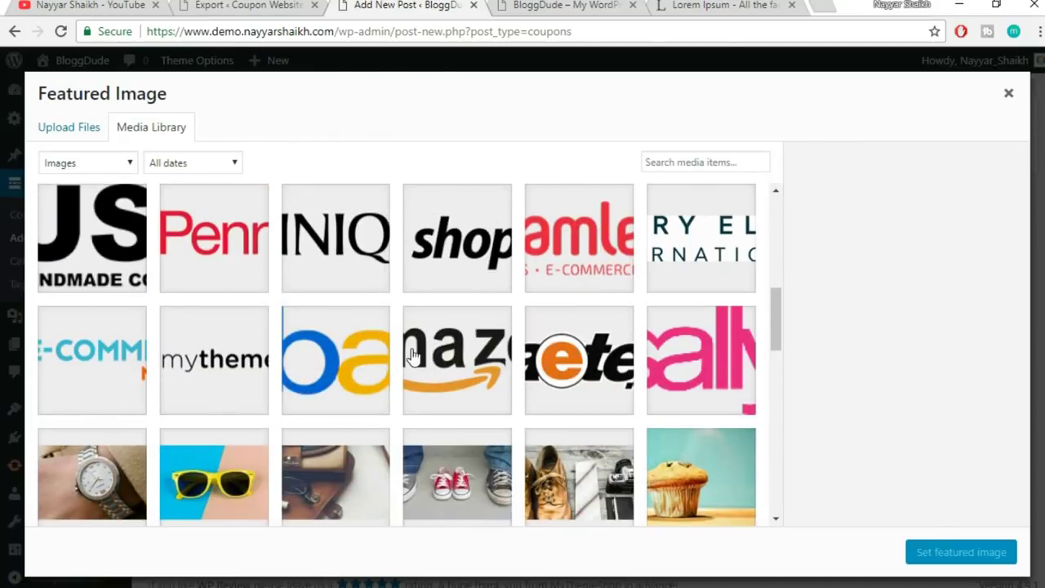
left_click(420, 362)
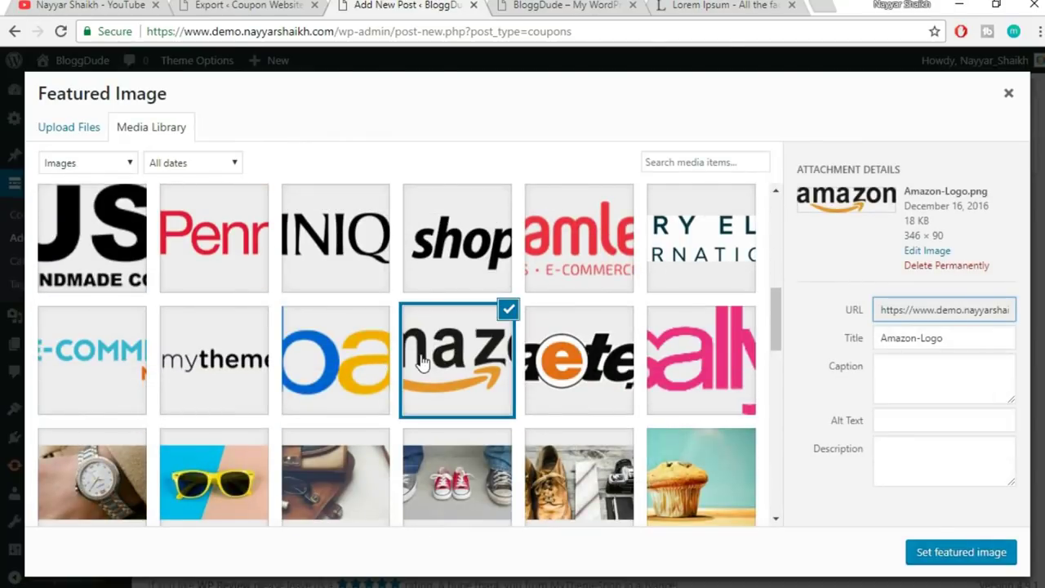
left_click(964, 554)
scroll(1011, 556, "up", 10)
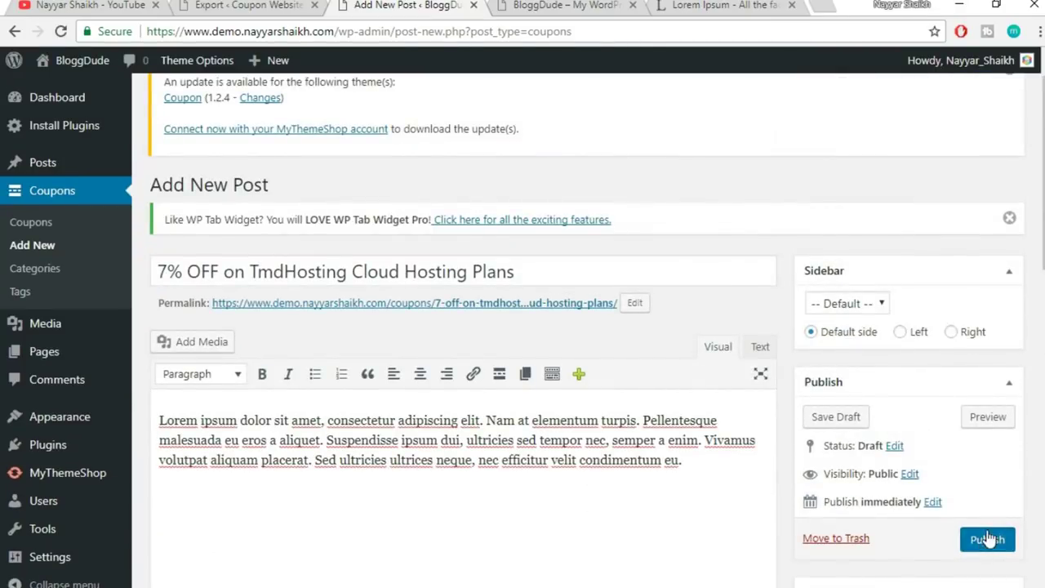
left_click(988, 539)
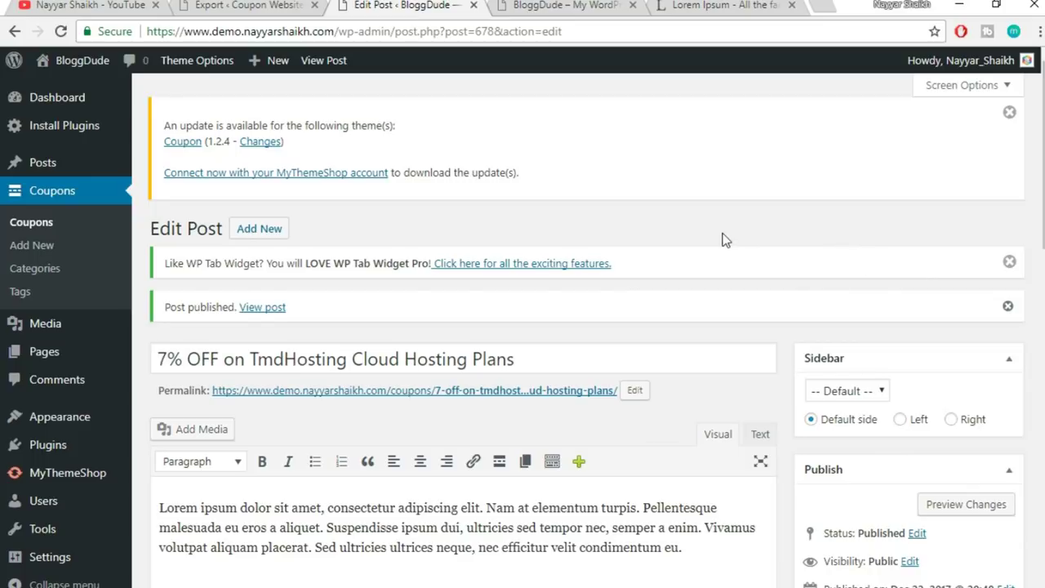
- Open the published coupon in a new tab and test its deal link to TMDHosting
left_click(274, 310)
right_click(274, 311)
left_click(286, 319)
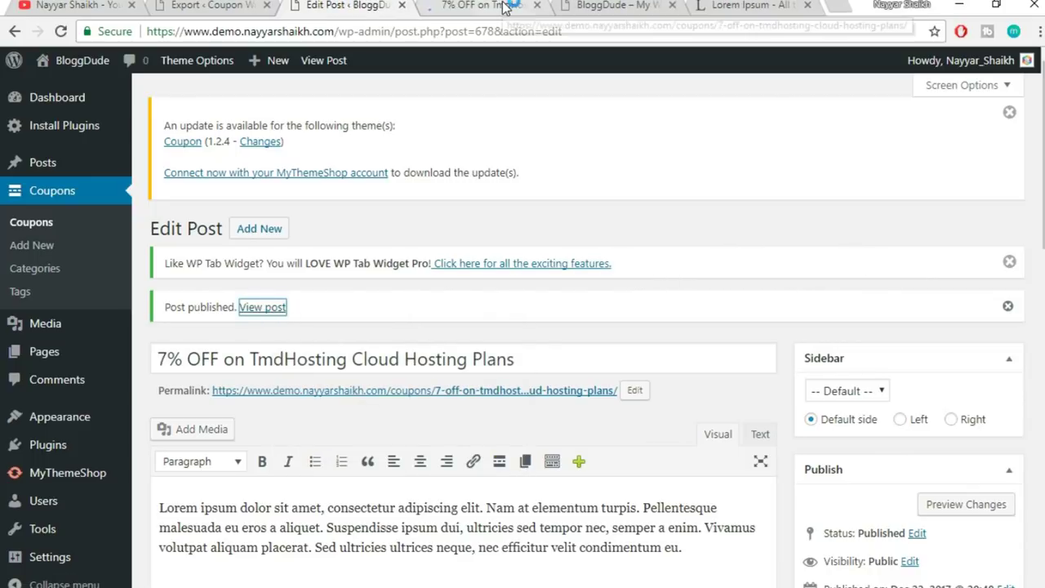
left_click(506, 8)
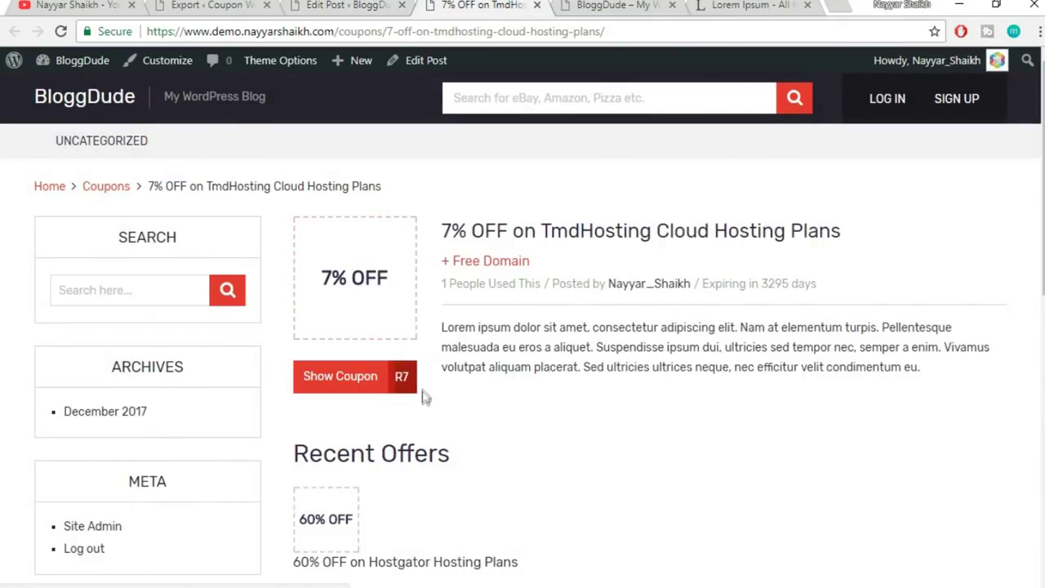
left_click(346, 393)
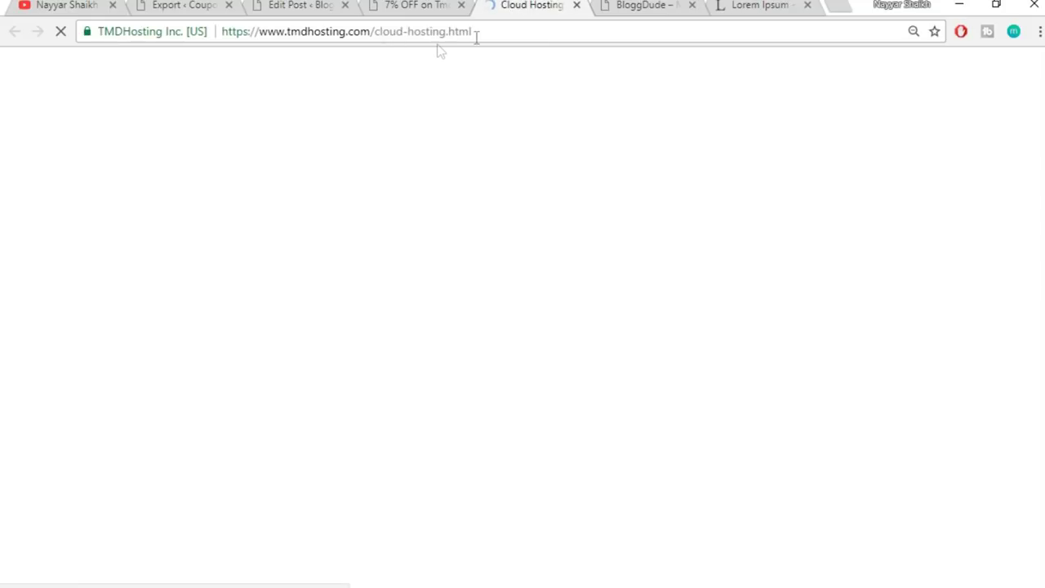
left_click_drag(260, 31, 530, 33)
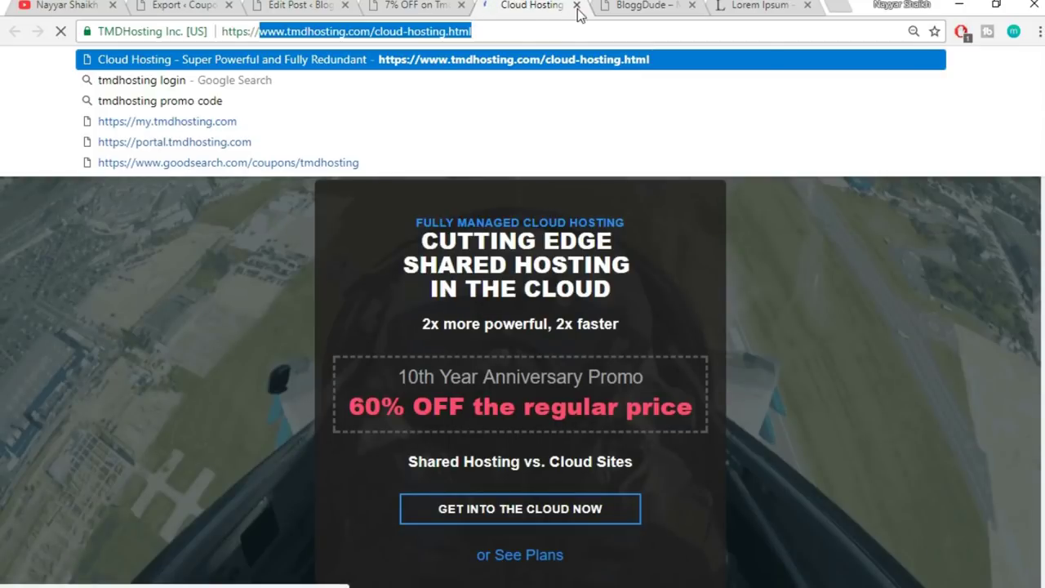
left_click(578, 6)
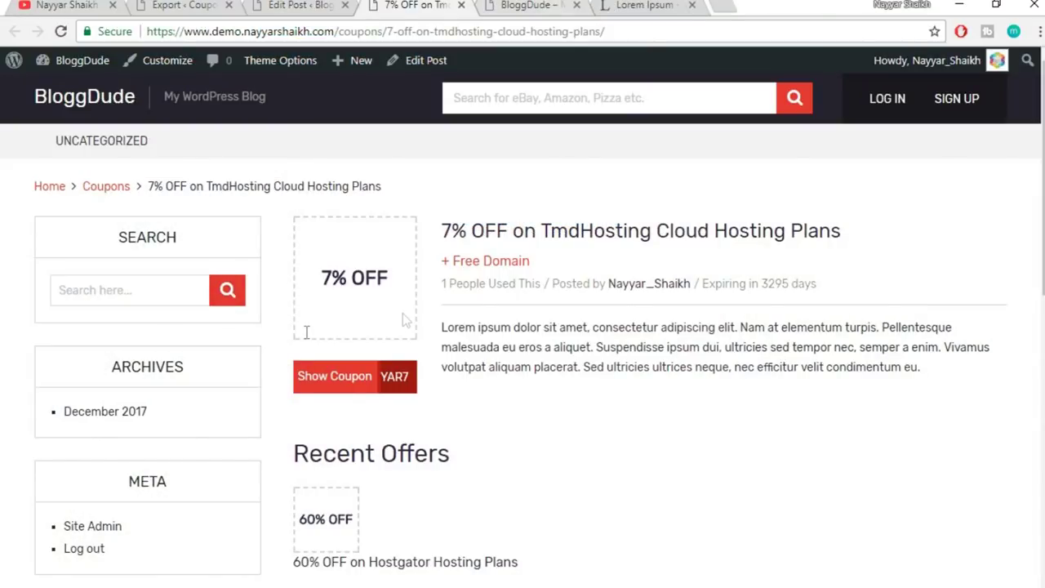
- Reveal the coupon code popup, copy the code, and go back to the Edit Post tab
left_click(401, 374)
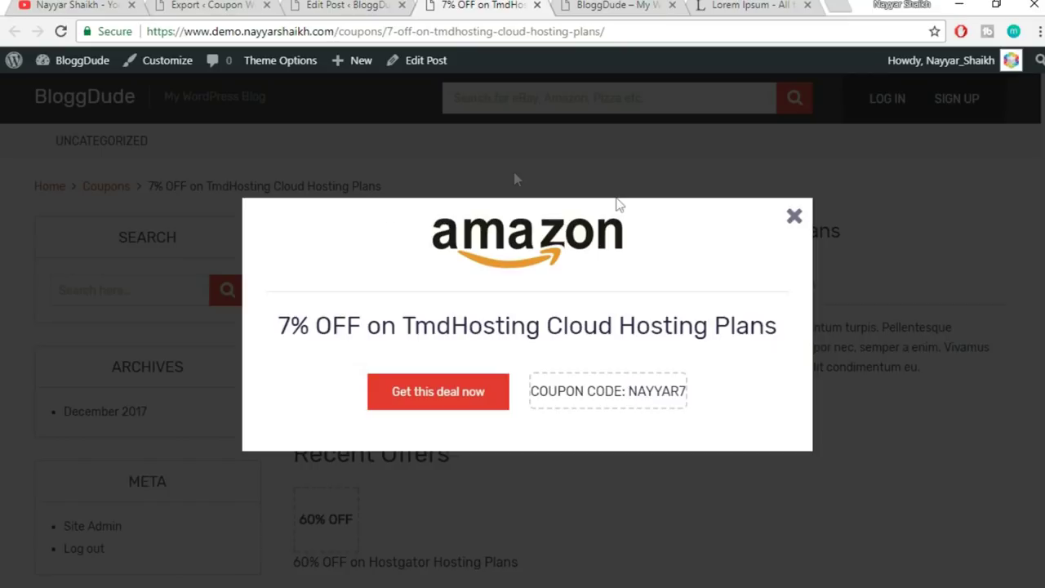
left_click_drag(287, 325, 578, 319)
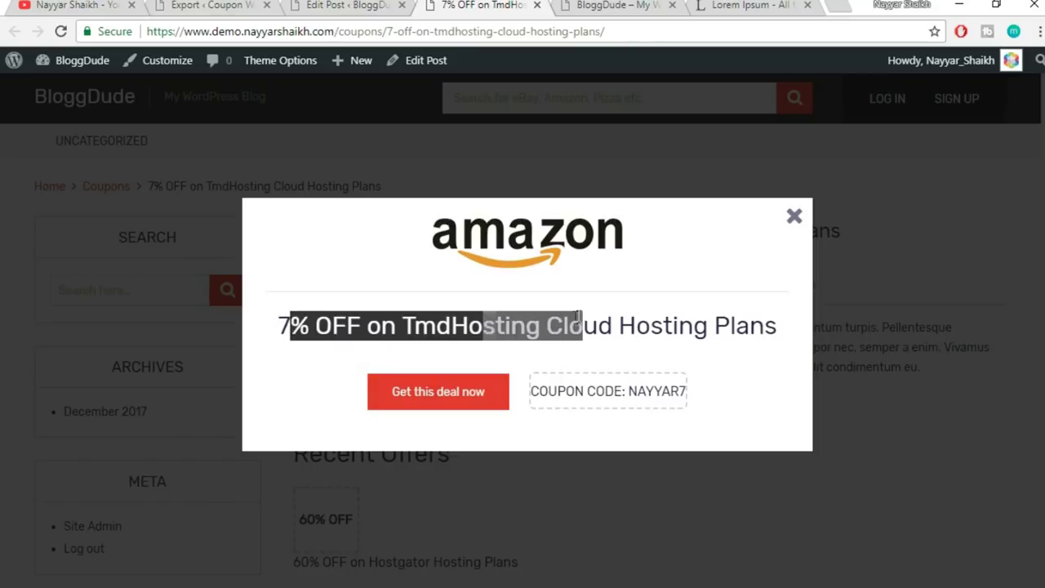
left_click(608, 397)
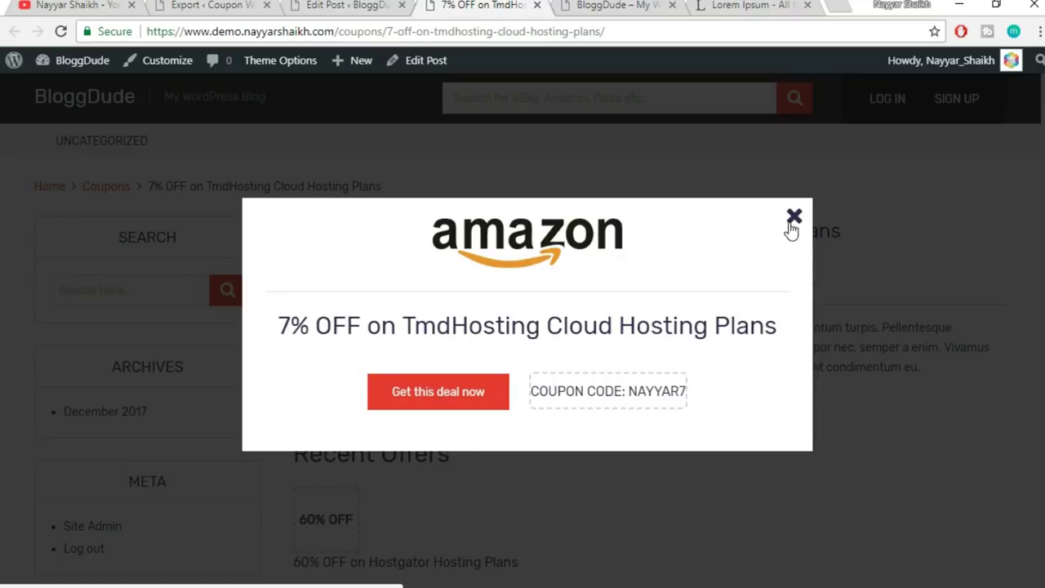
left_click(792, 226)
left_click(345, 4)
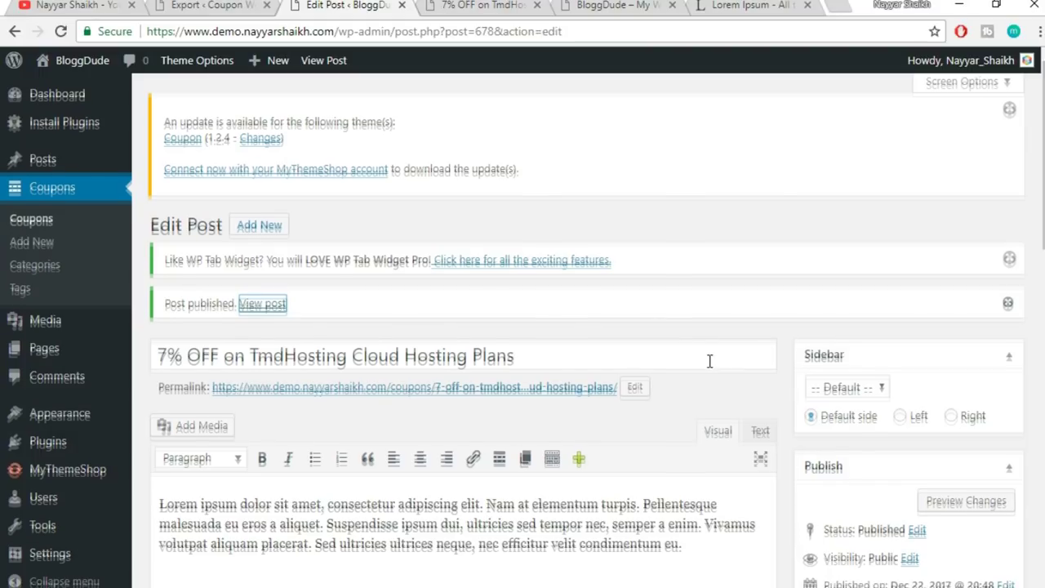
scroll(710, 361, "down", 1)
scroll(710, 361, "up", 1)
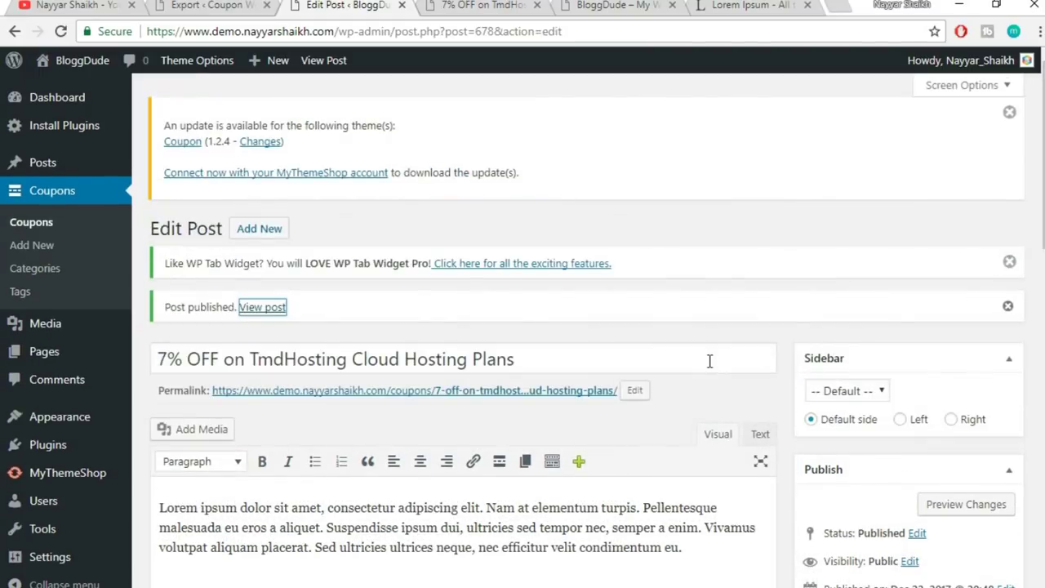
left_click(698, 341)
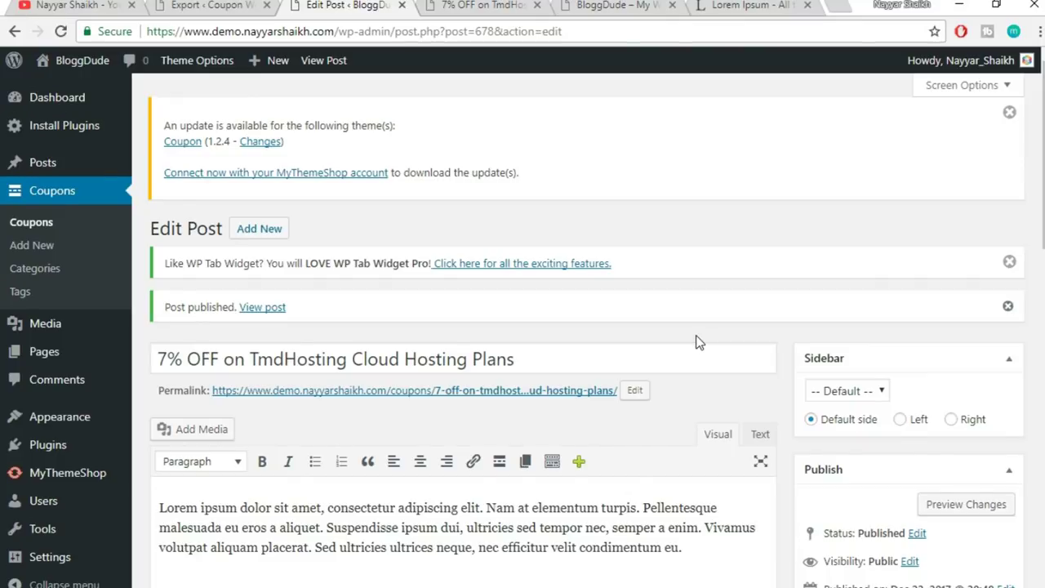
scroll(698, 342, "down", 1)
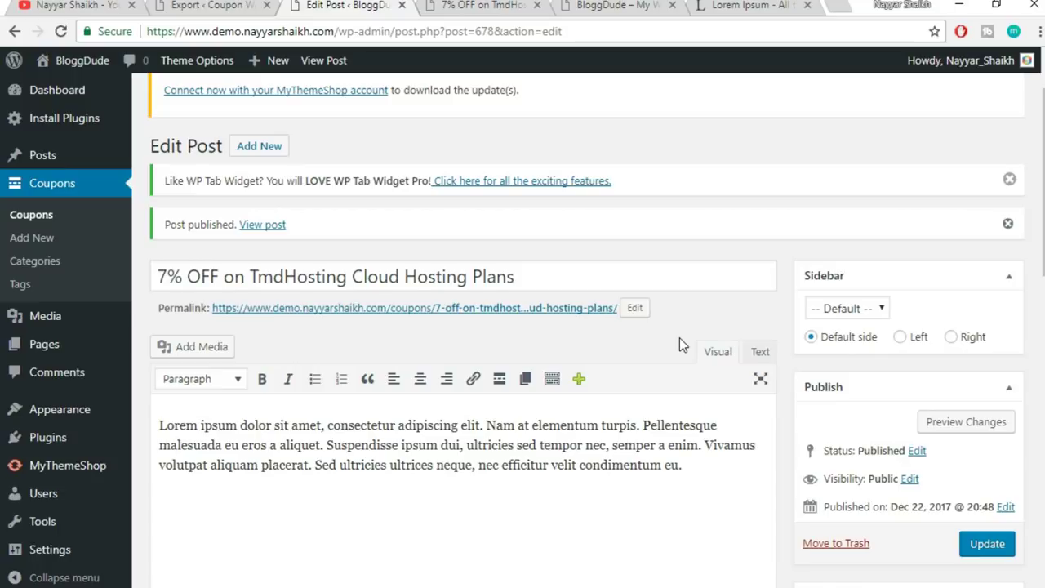
scroll(681, 340, "down", 2)
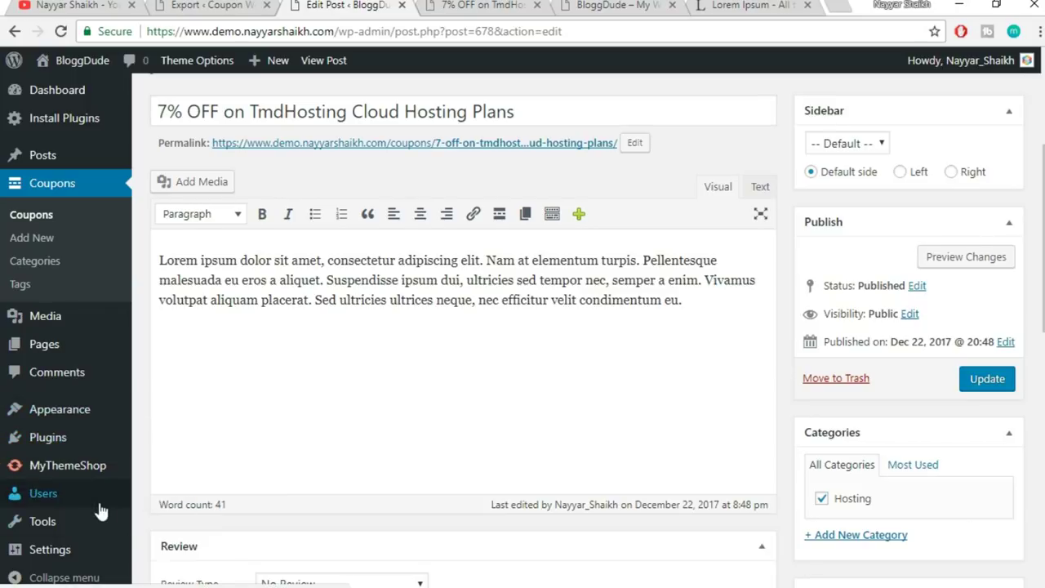
scroll(43, 494, "down", 1)
mouse_move(47, 532)
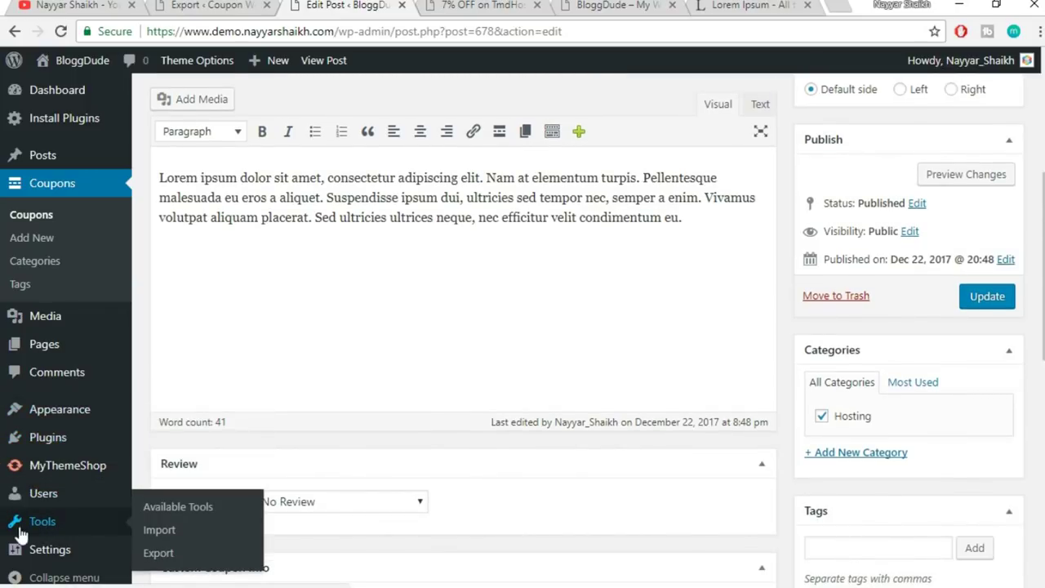
- Run the WordPress importer from Tools > Import and bring up its file chooser
left_click(171, 531)
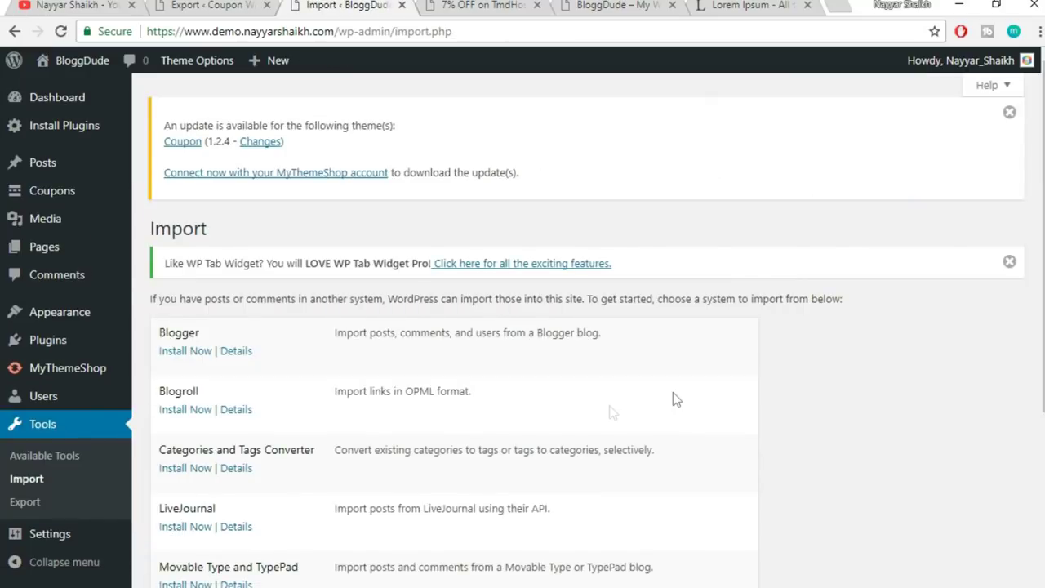
scroll(673, 392, "down", 3)
left_click(201, 489)
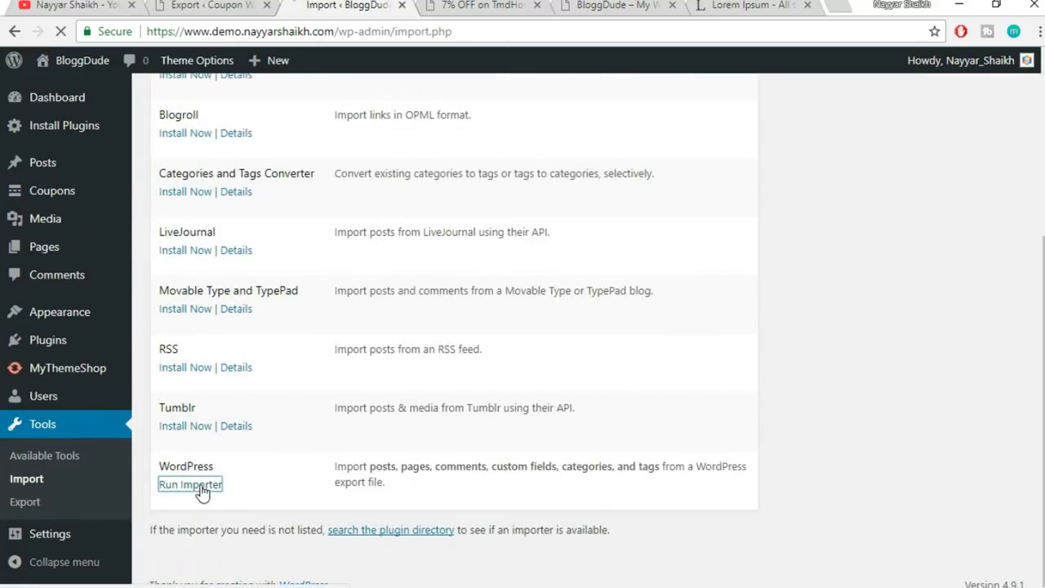
mouse_move(243, 67)
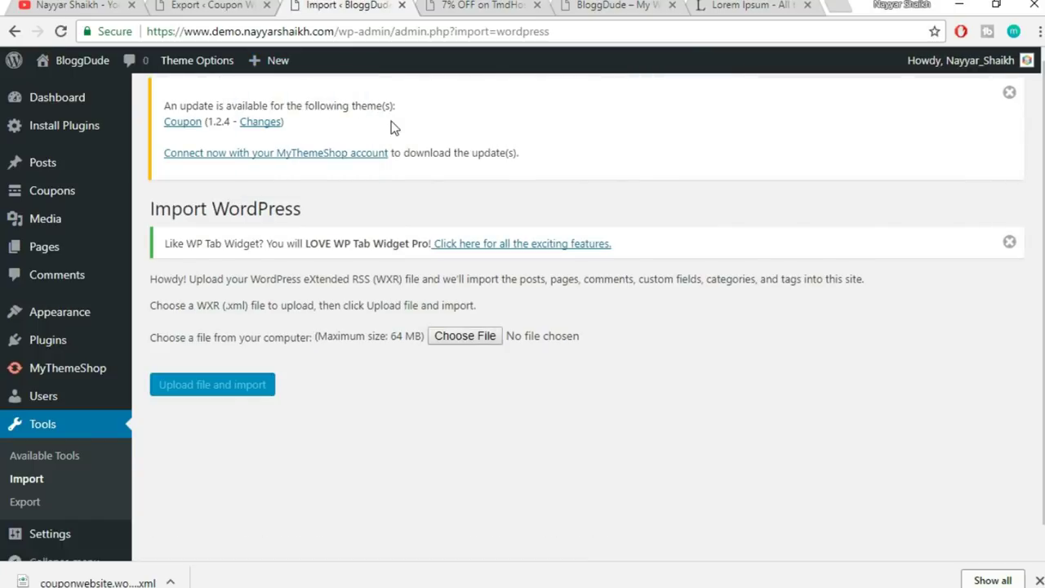
left_click(461, 337)
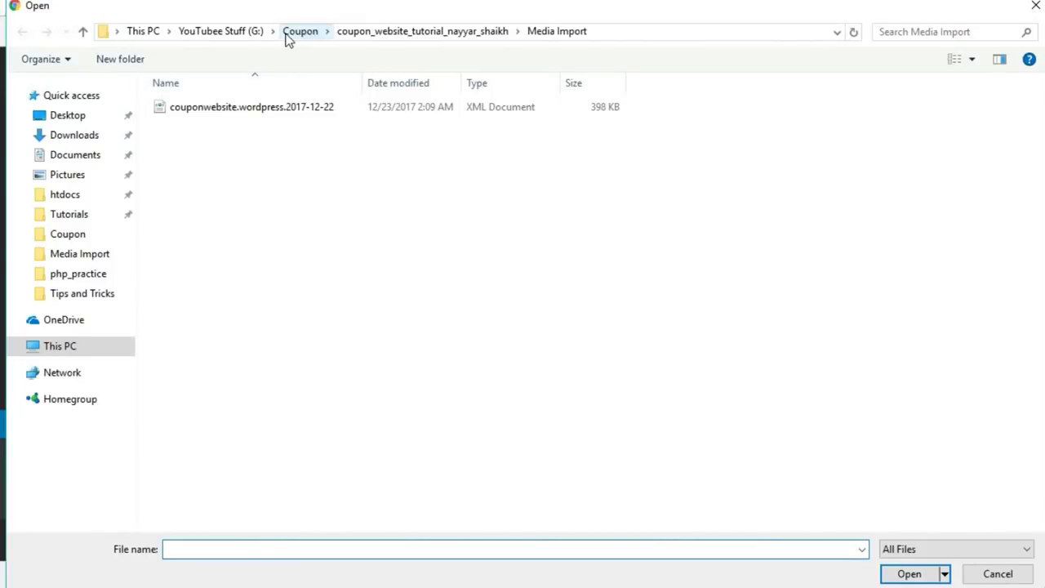
- Pick couponwebsite.wordpress.2017-12-22 (1).xml from the Coupons Import folder and upload it
left_click(290, 36)
double_click(257, 111)
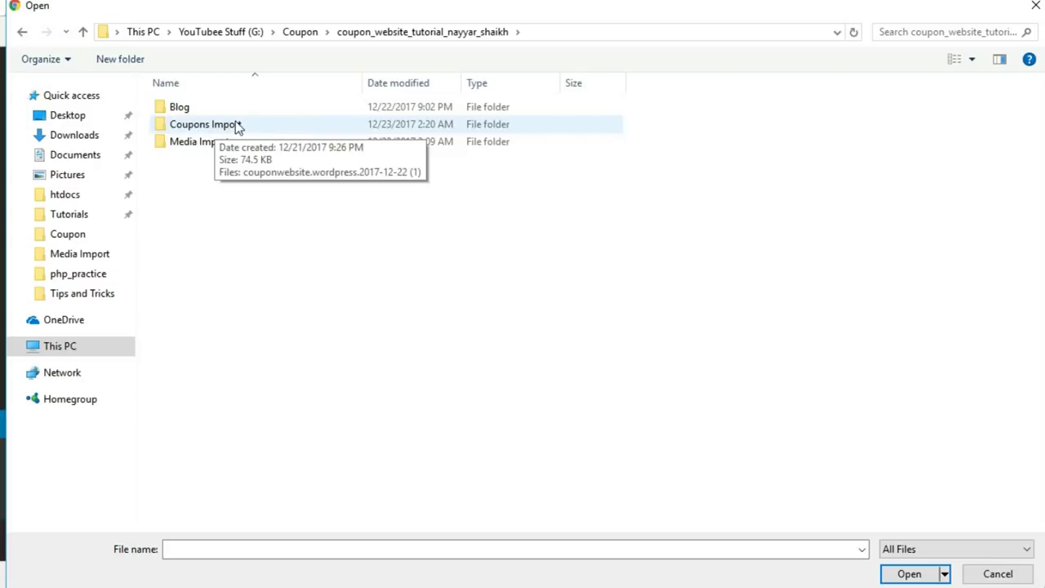
left_click(237, 125)
double_click(237, 125)
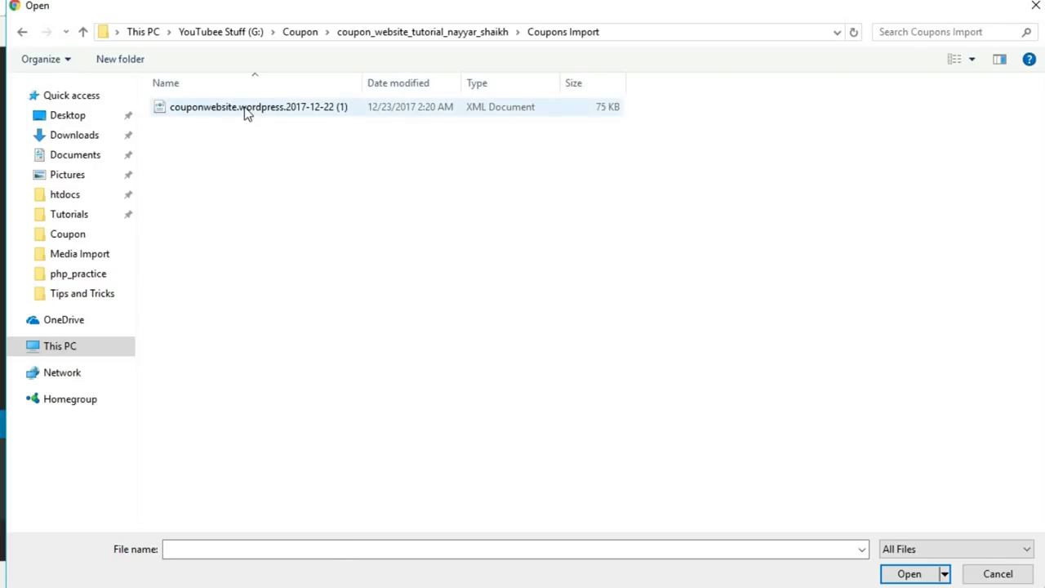
left_click(249, 111)
left_click(909, 575)
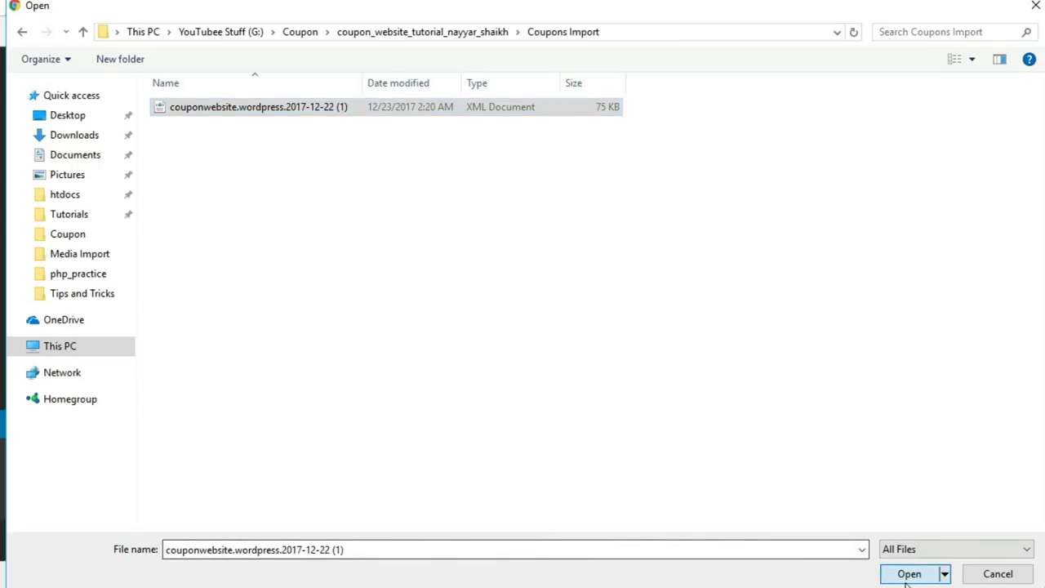
left_click(197, 392)
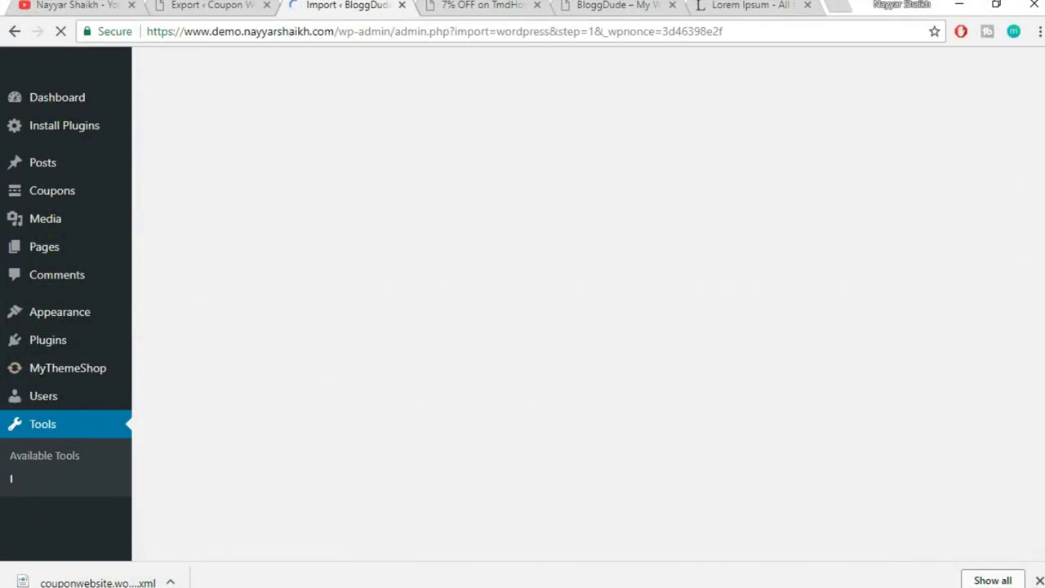
- Assign imported posts to the existing user, enable attachment downloads, and run the import
left_click(1039, 580)
scroll(820, 370, "down", 1)
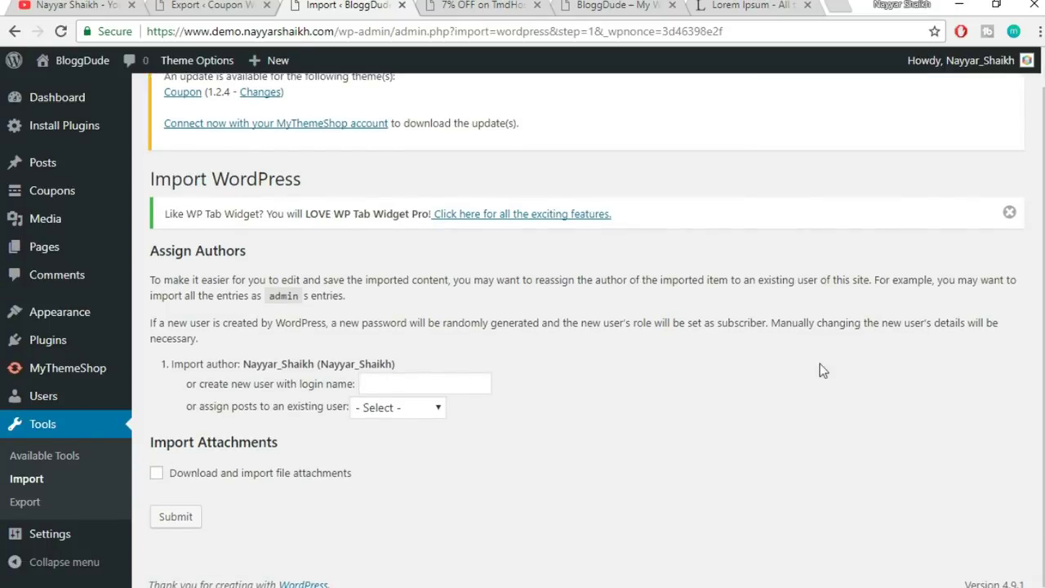
left_click(402, 409)
left_click(394, 443)
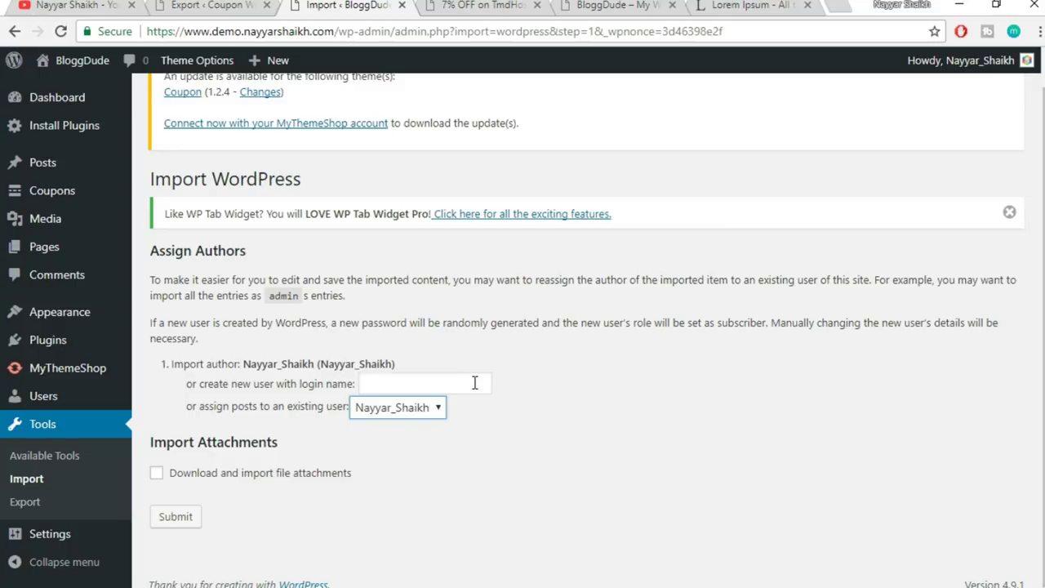
left_click(440, 384)
left_click(559, 393)
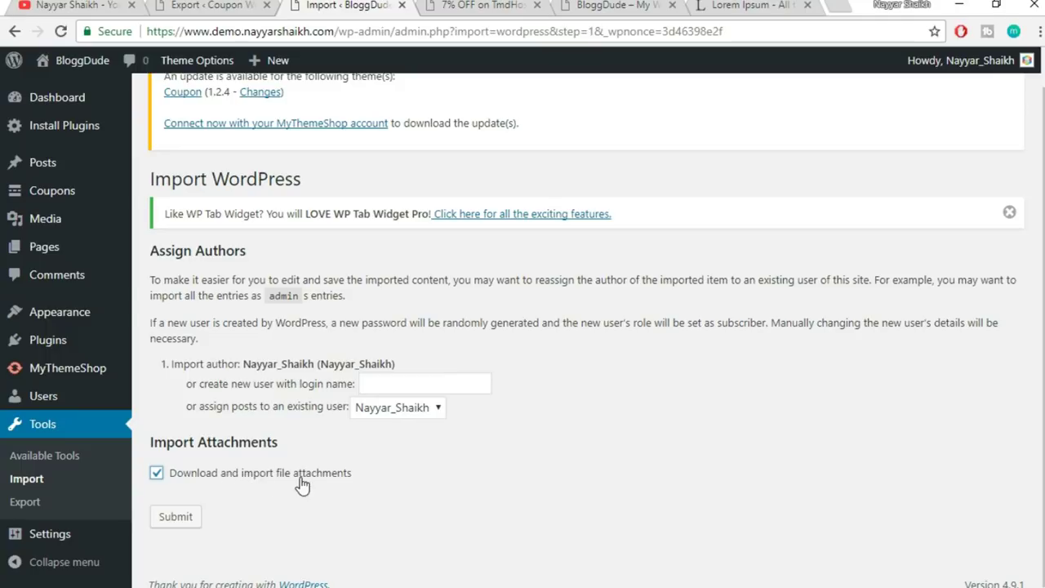
left_click(184, 517)
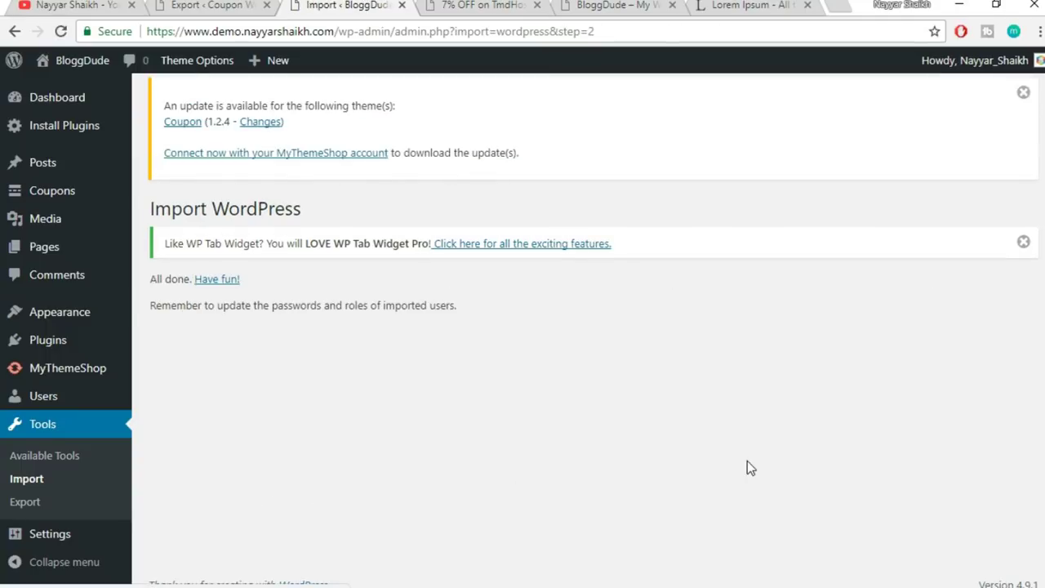
left_click_drag(492, 312, 202, 308)
left_click(177, 299)
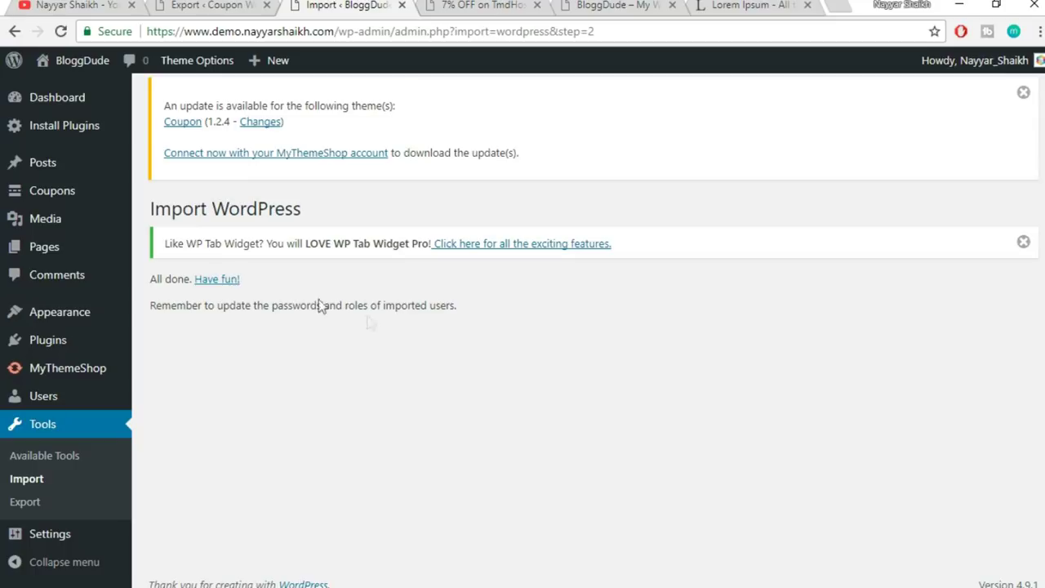
- Show the Coupons list and scroll through its 18 coupons
left_click(43, 199)
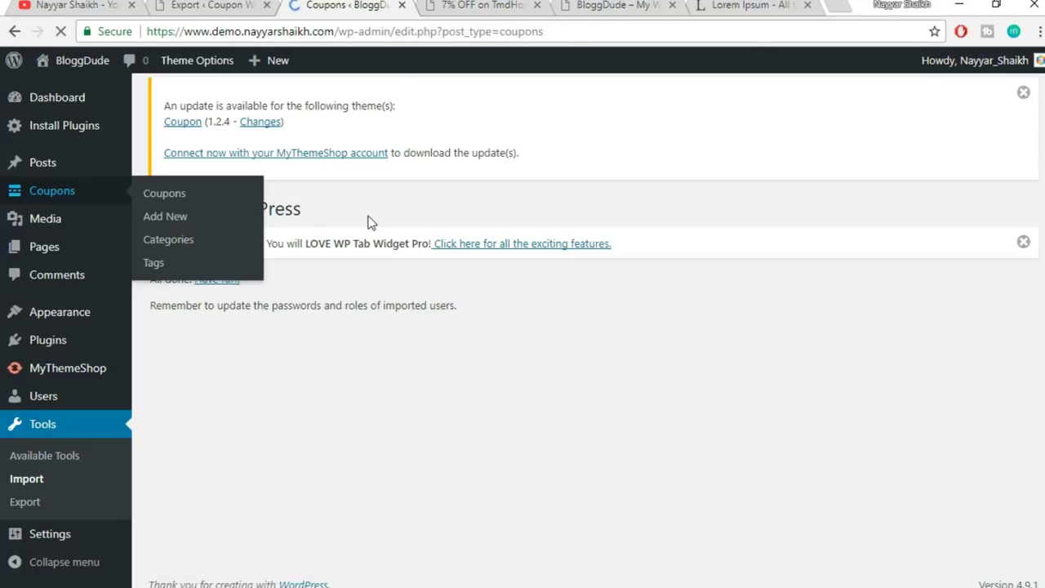
scroll(753, 384, "down", 10)
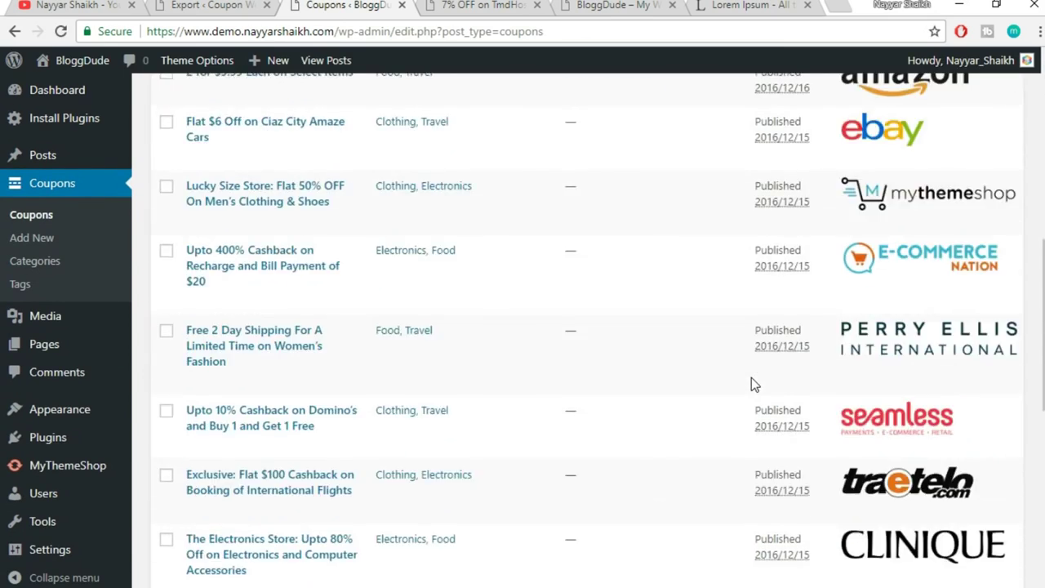
scroll(757, 409, "up", 10)
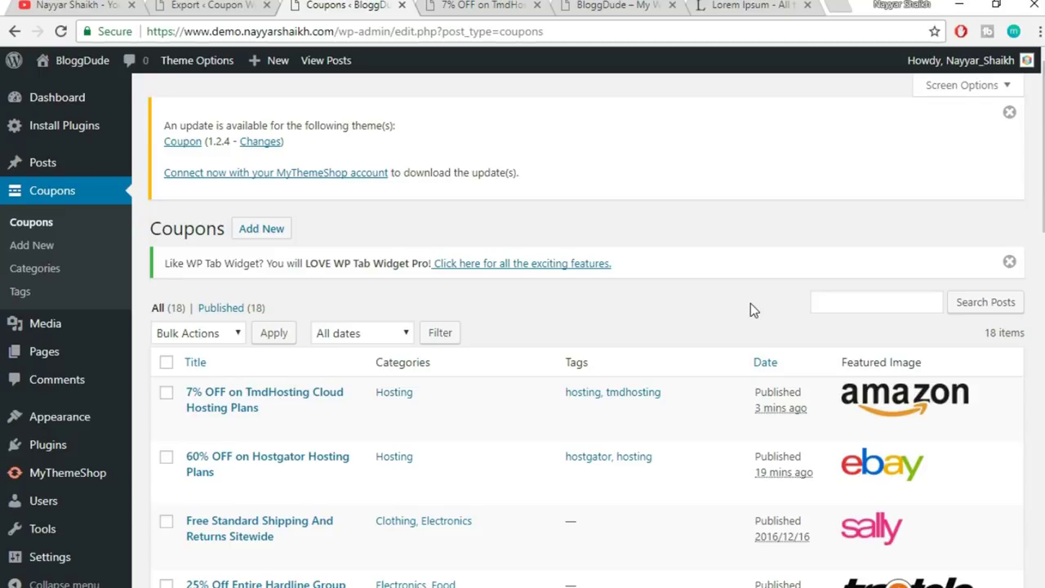
scroll(724, 433, "down", 10)
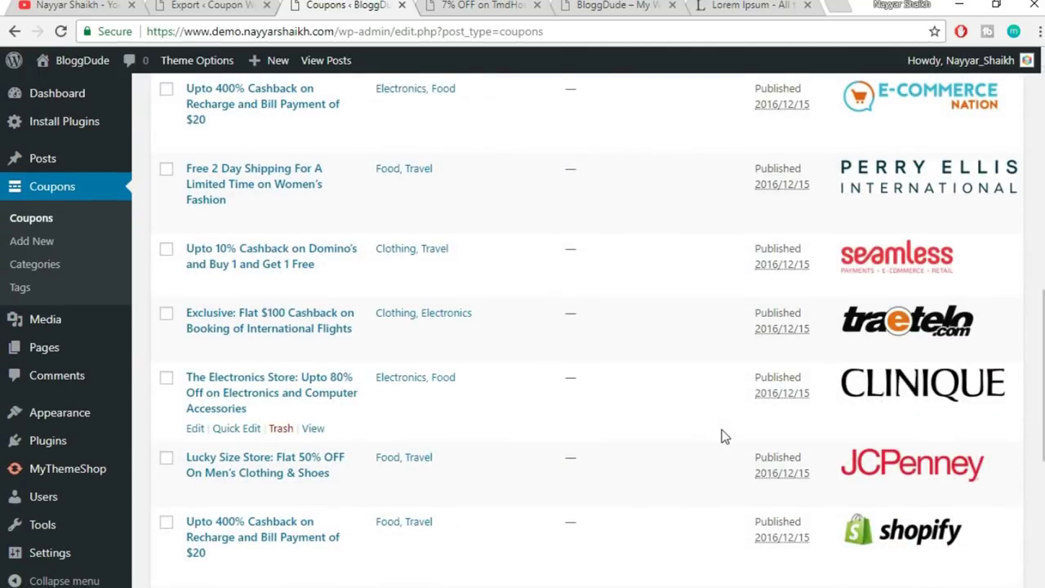
scroll(724, 435, "up", 10)
scroll(664, 363, "down", 1)
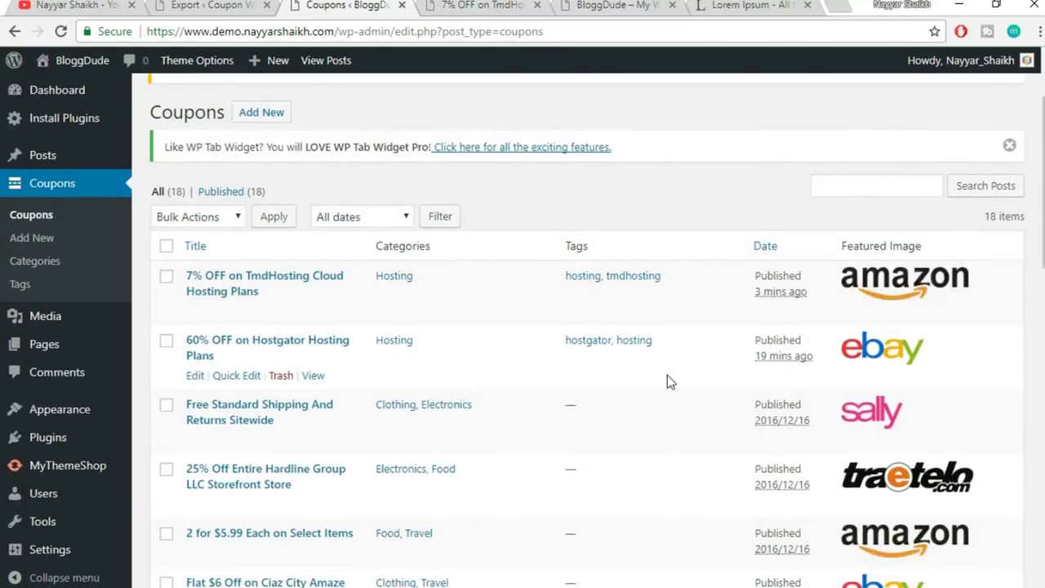
scroll(668, 384, "up", 3)
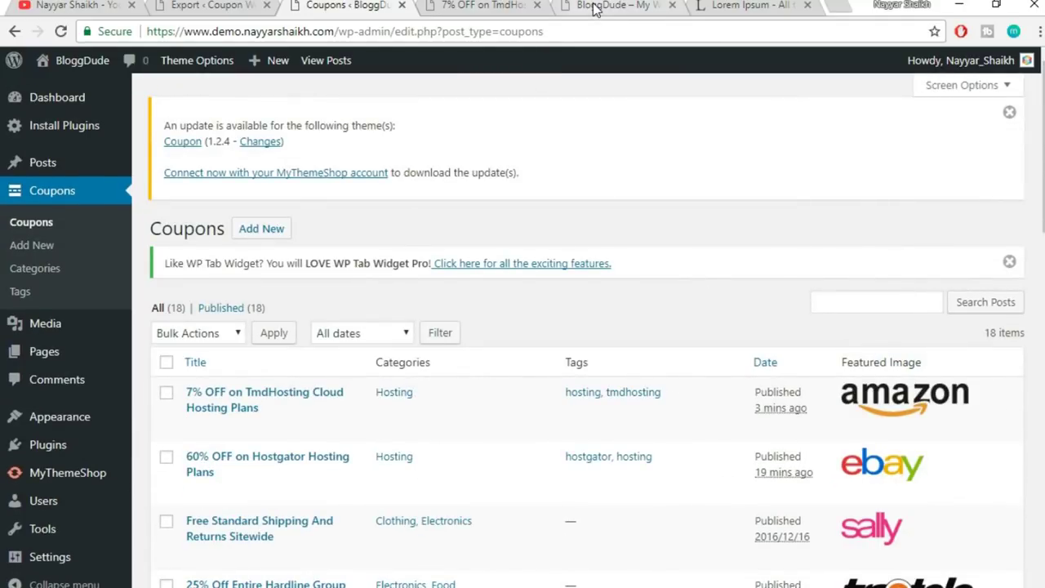
- Switch to the live BloggDude homepage tab, reload it, and place the cursor in the address bar
left_click(596, 6)
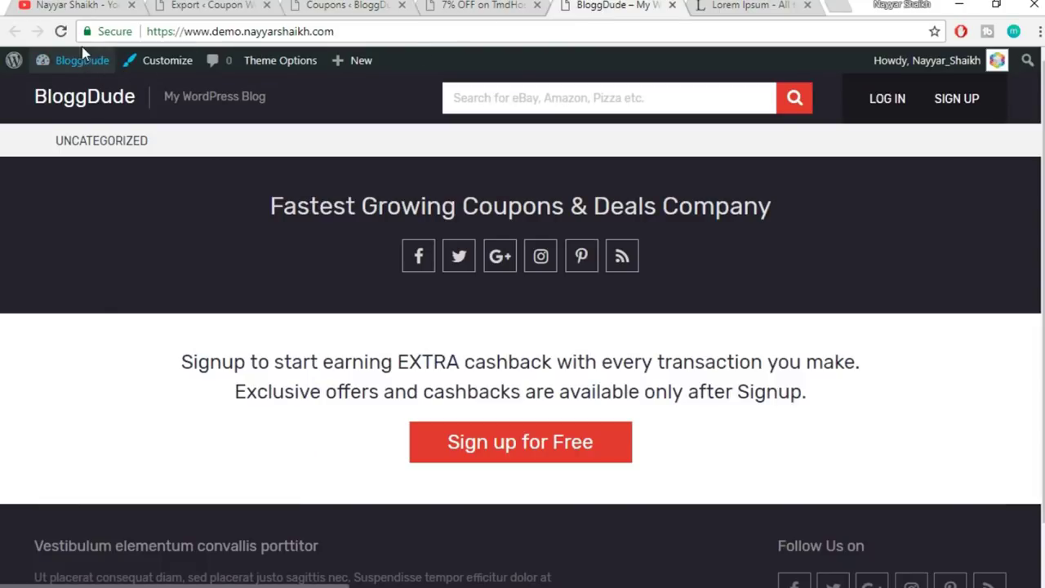
left_click(61, 34)
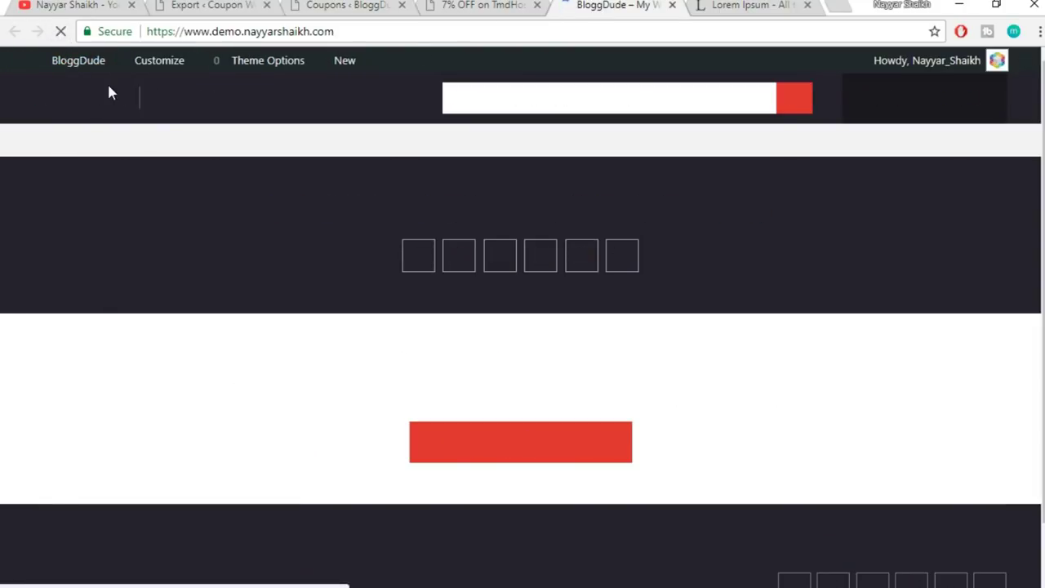
scroll(760, 485, "down", 2)
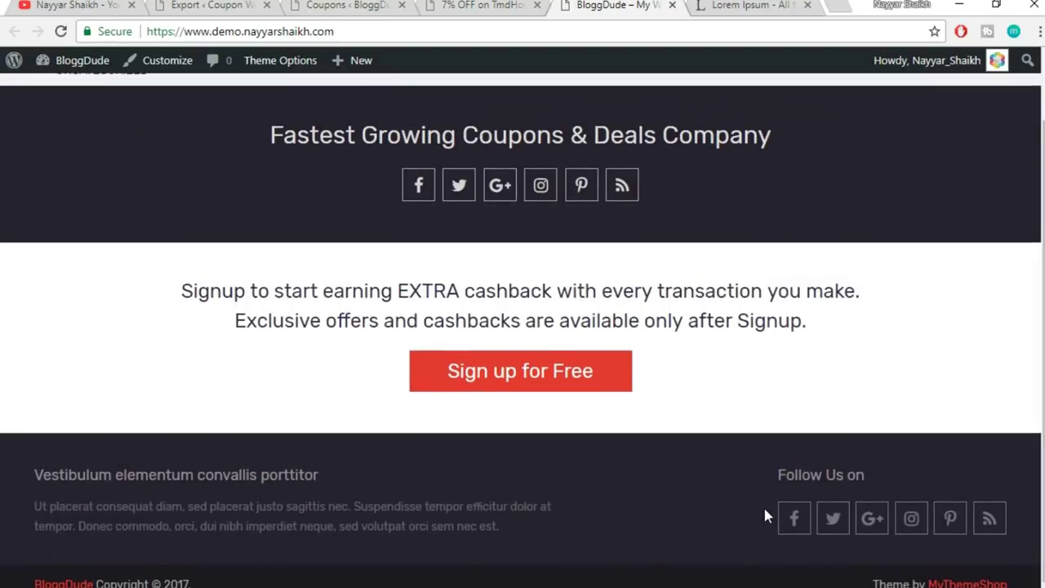
scroll(759, 481, "up", 2)
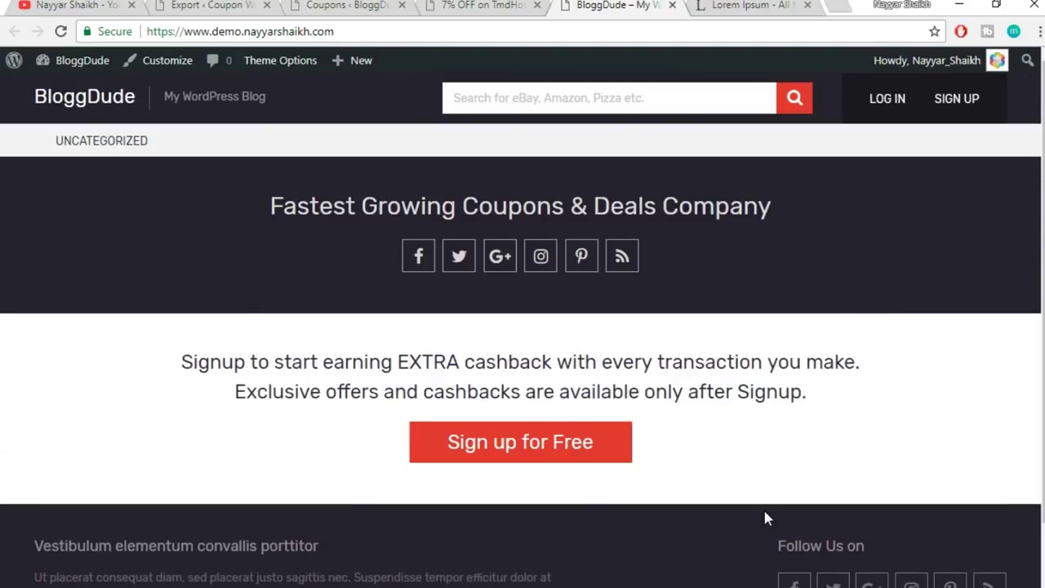
left_click(401, 33)
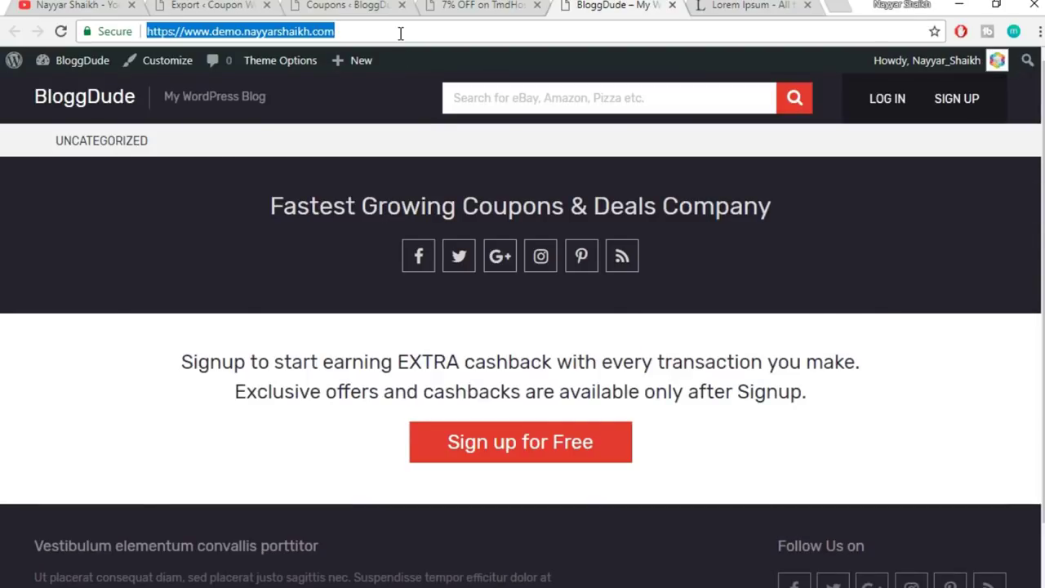
left_click(400, 33)
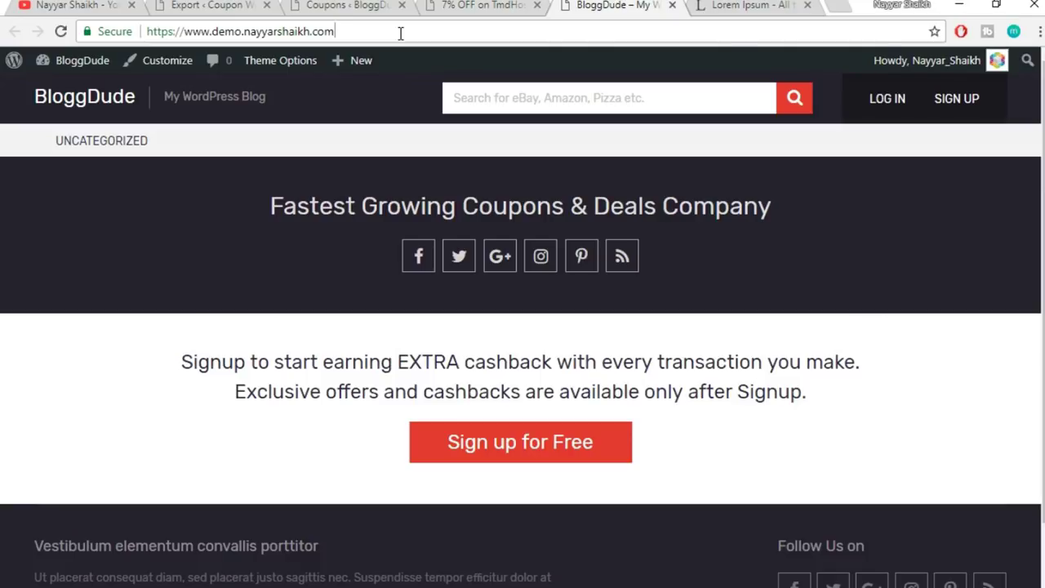
- Load the site's /coupons archive page and scroll through it
type("/c")
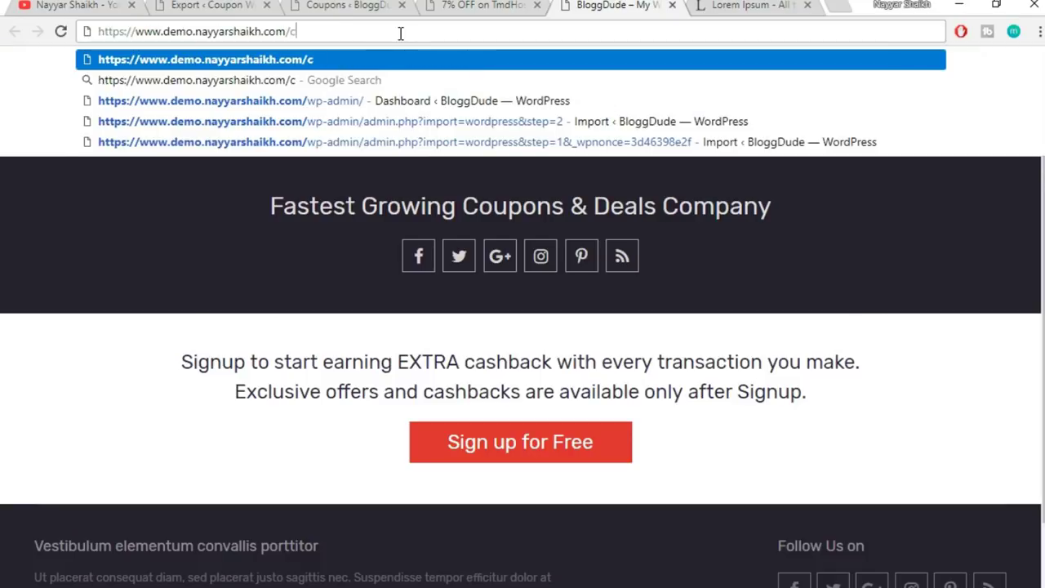
type("oupons")
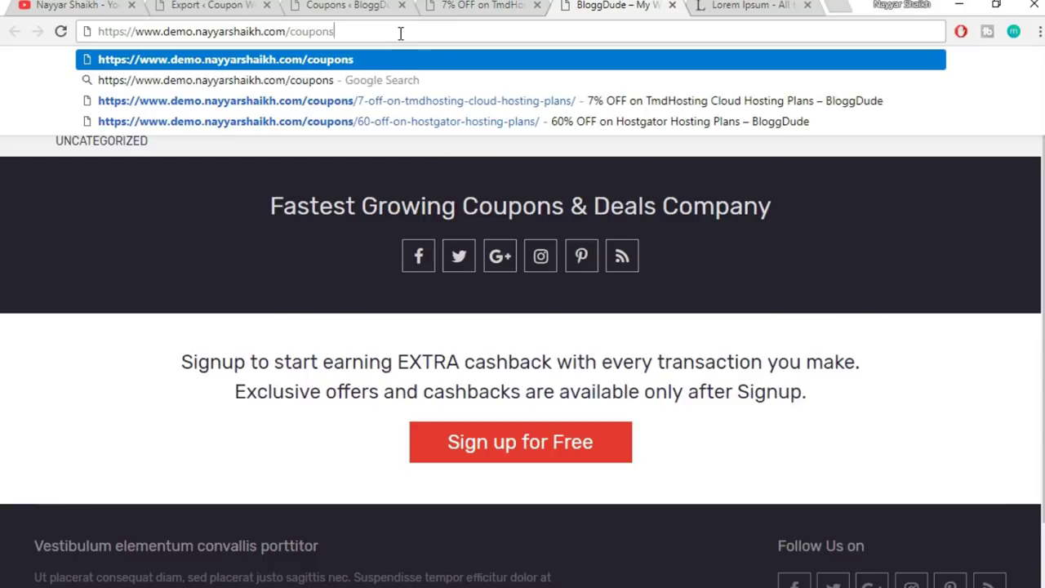
key("Return")
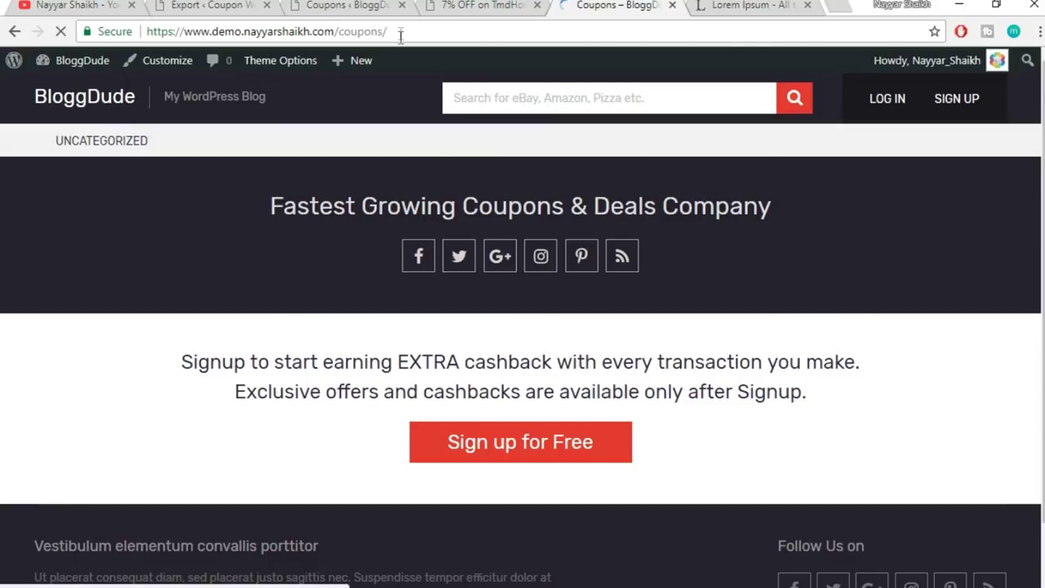
scroll(600, 337, "down", 2)
scroll(600, 336, "down", 14)
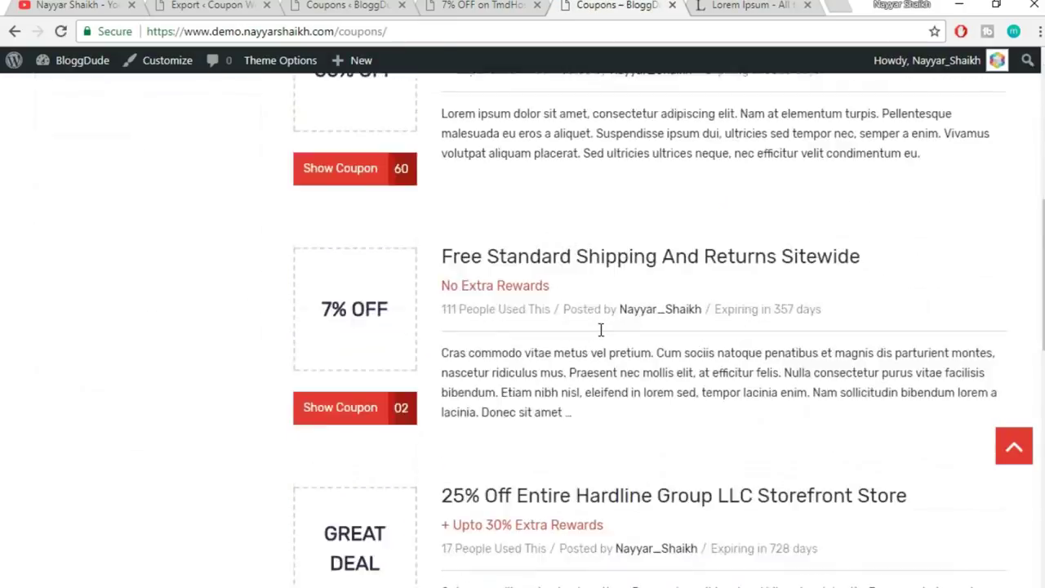
scroll(613, 368, "up", 5)
scroll(615, 372, "up", 2)
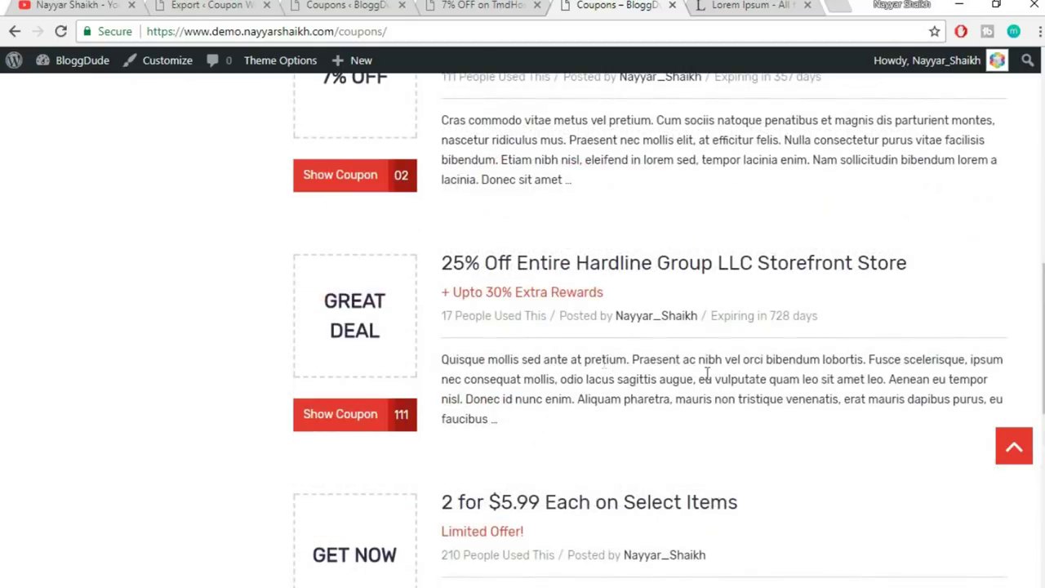
scroll(722, 377, "up", 7)
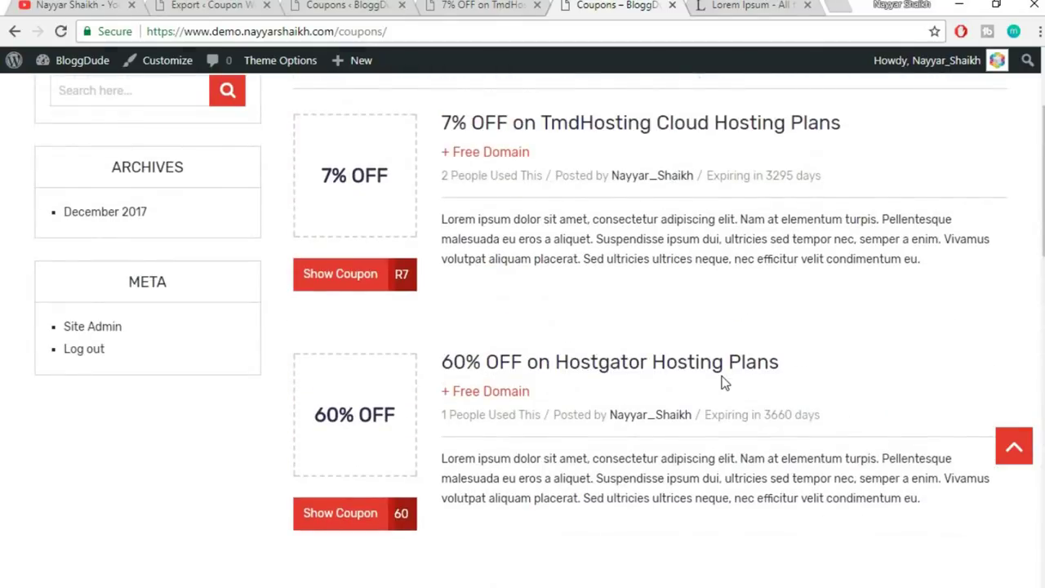
scroll(801, 306, "down", 9)
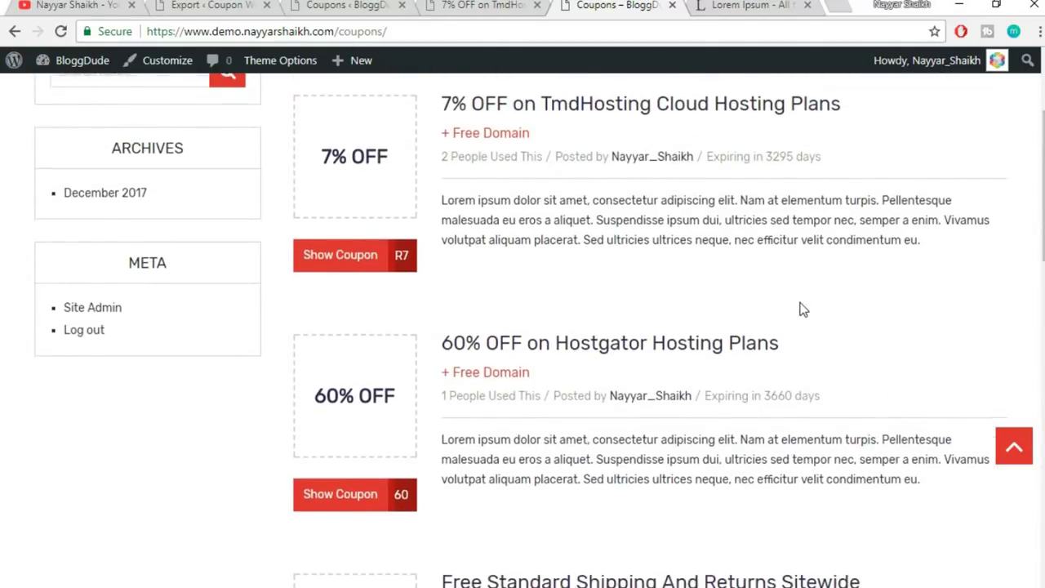
scroll(796, 368, "up", 11)
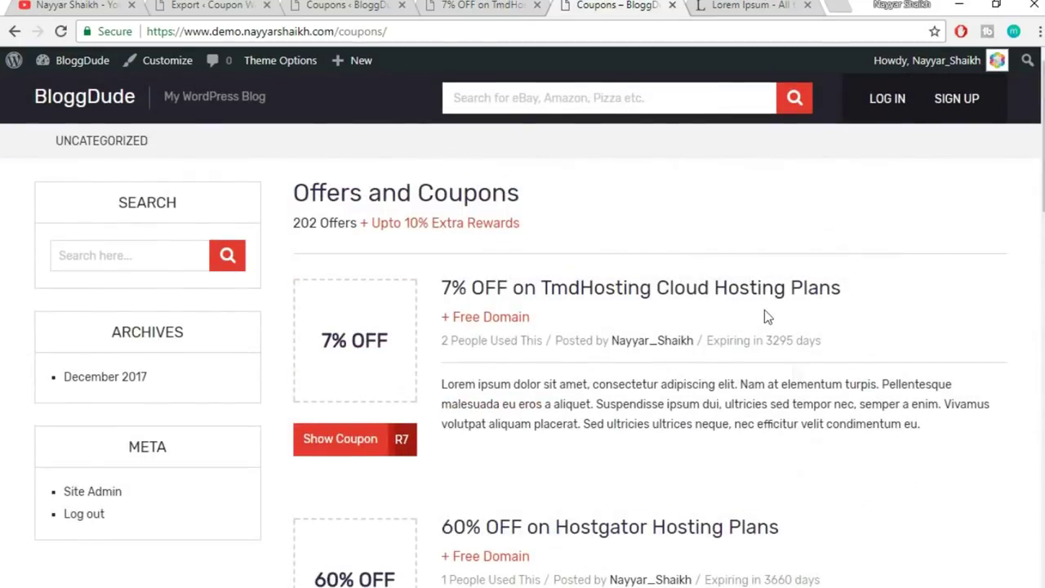
- View the 7% OFF TmdHosting coupon page, then switch to the admin Coupons list
left_click(491, 12)
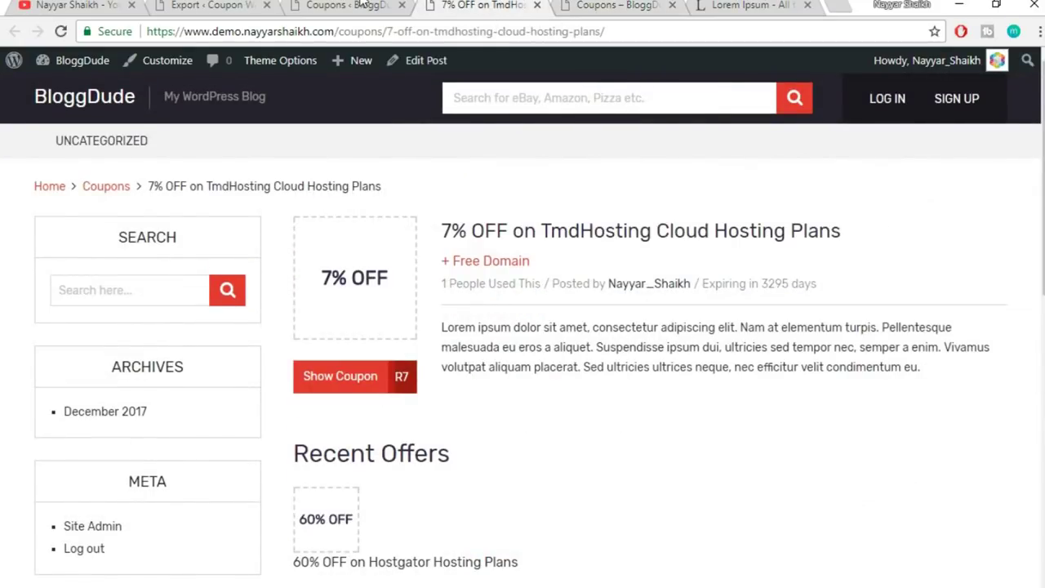
left_click(362, 6)
left_click(486, 8)
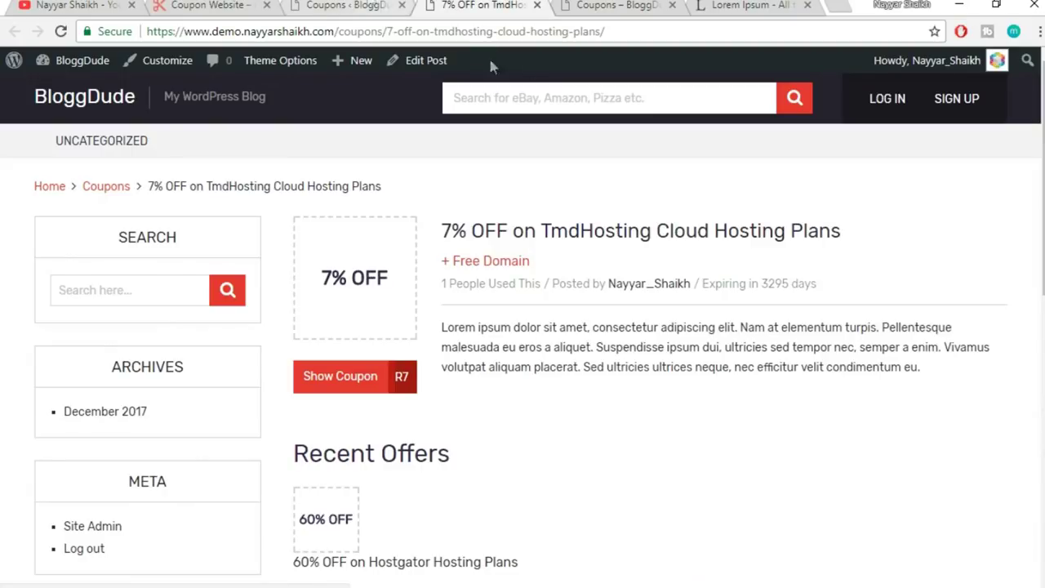
left_click(357, 5)
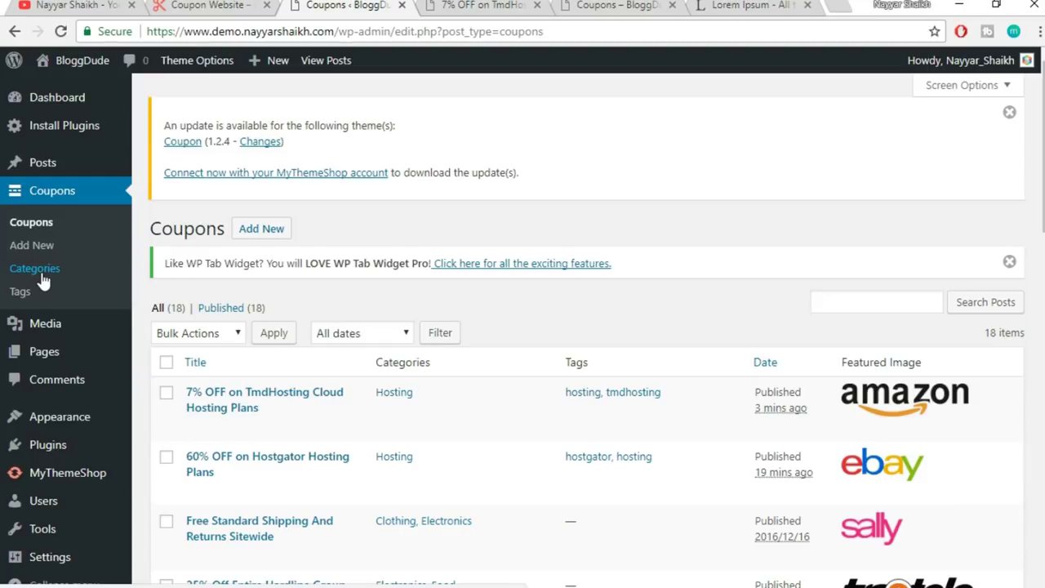
- Add an Amazon coupon category with no parent, then enter Clothings as the next name
left_click(42, 271)
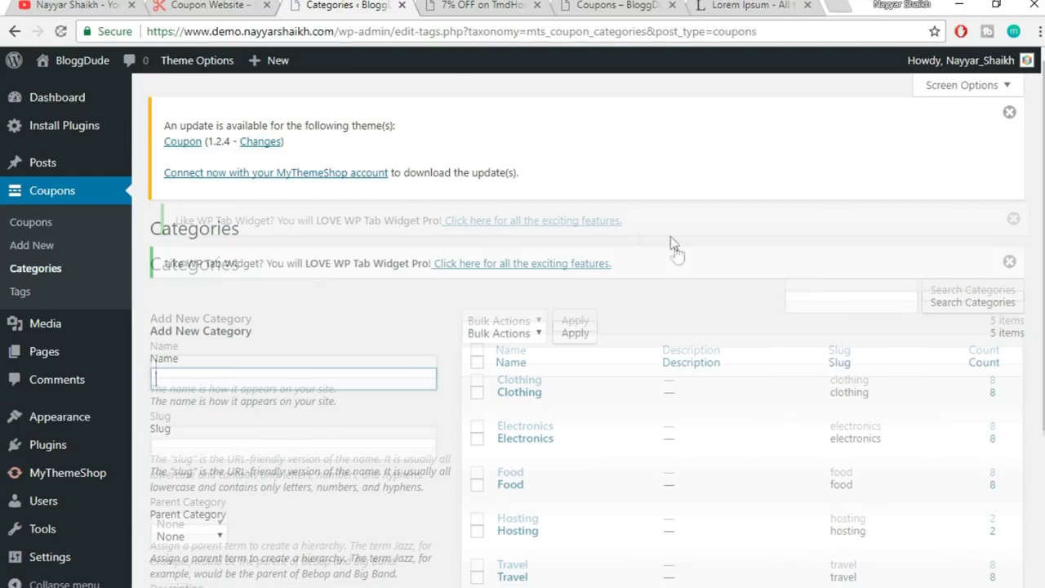
scroll(710, 313, "down", 3)
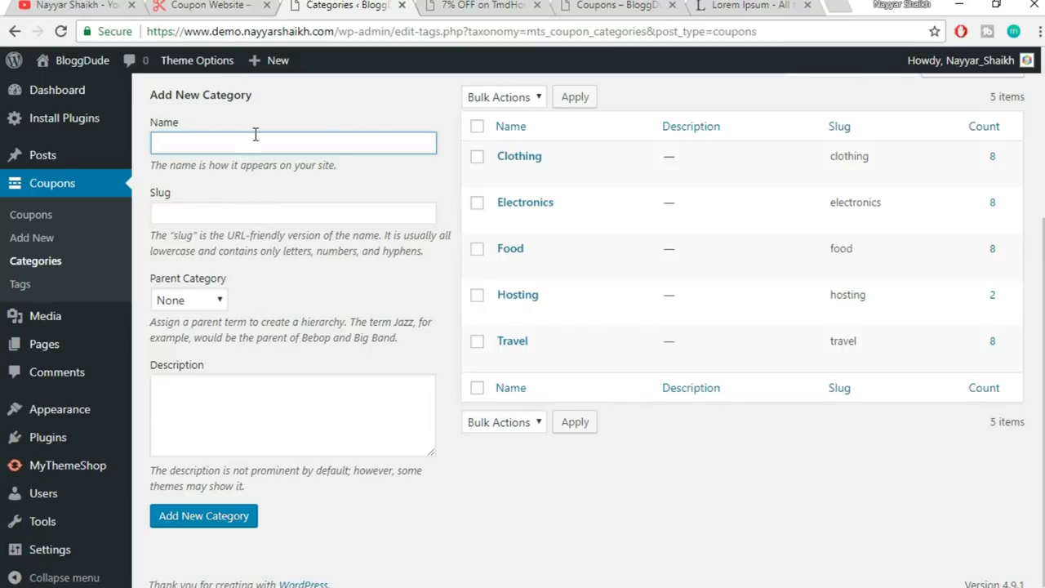
left_click(192, 304)
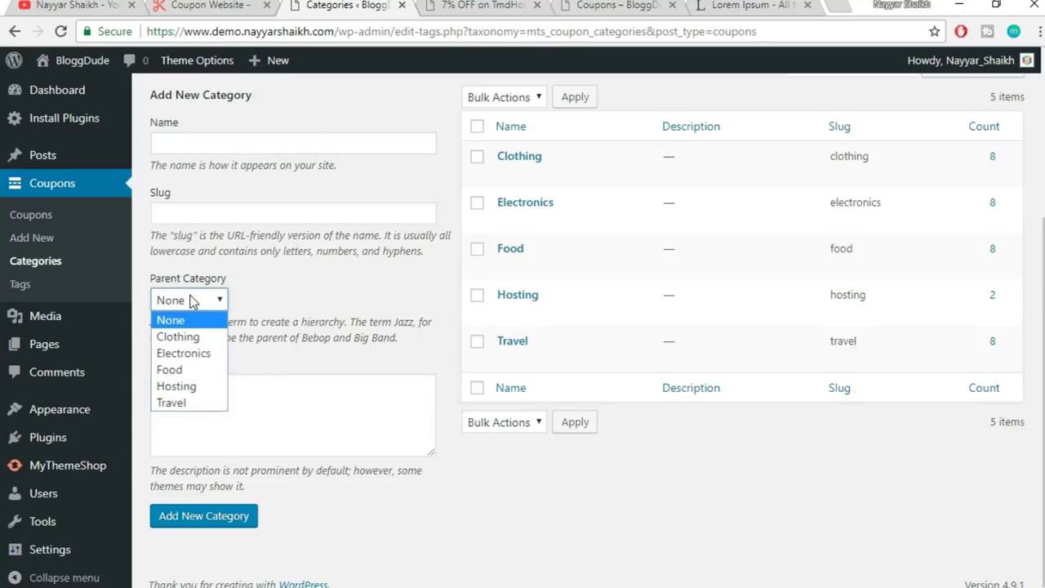
left_click(312, 289)
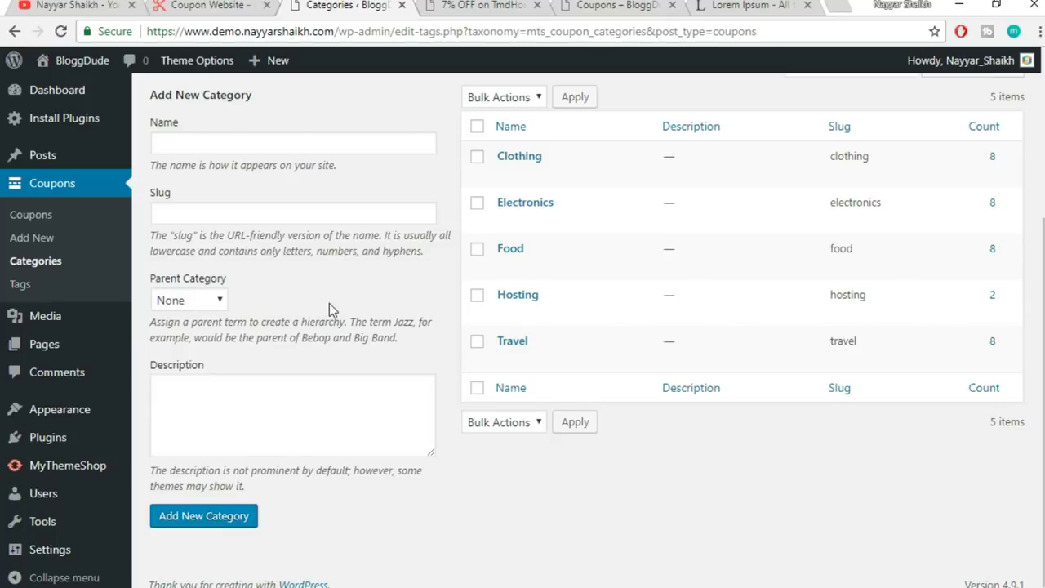
left_click(302, 151)
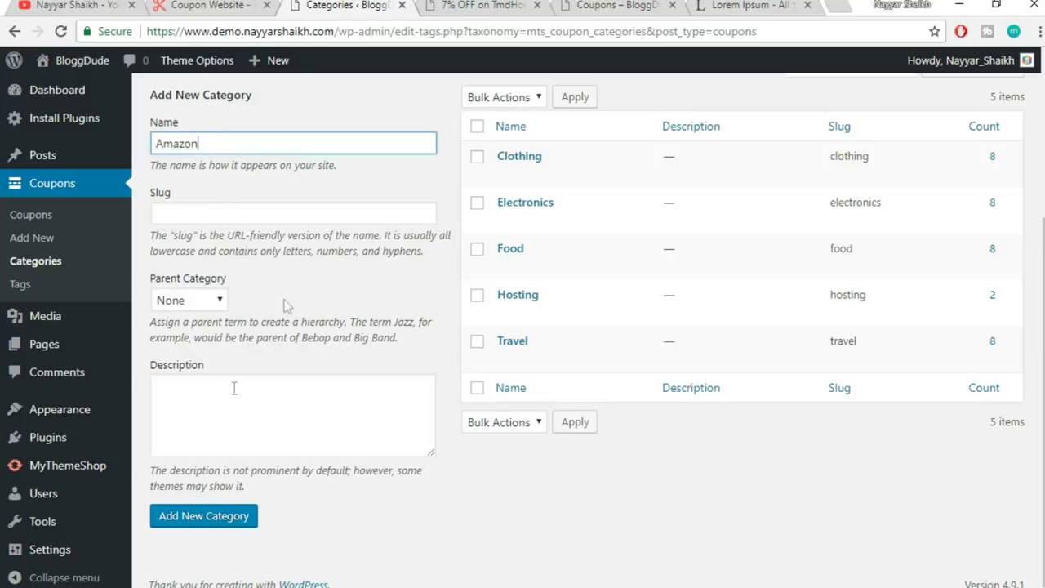
double_click(152, 139)
left_click(194, 516)
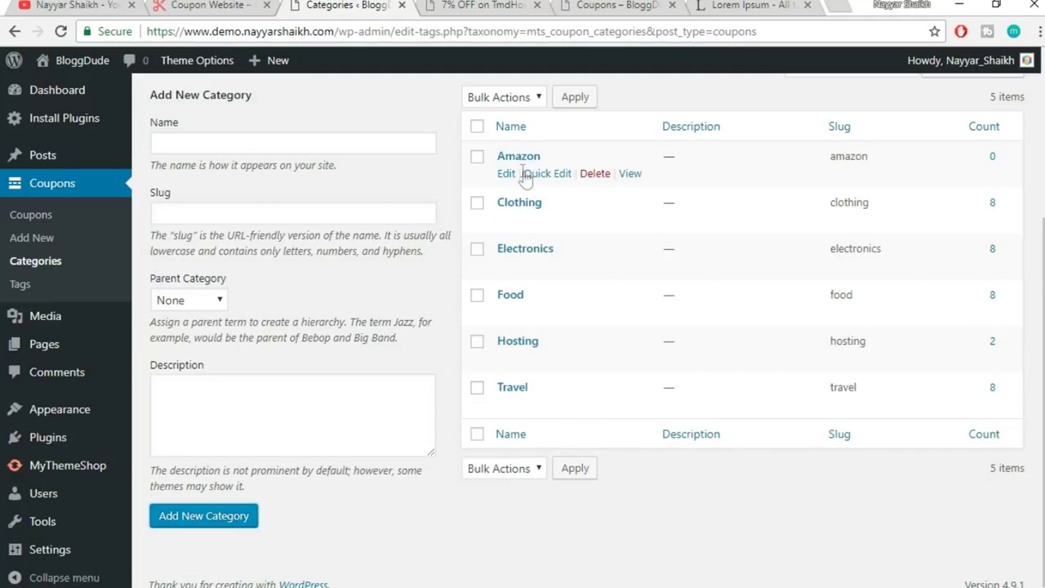
left_click(256, 144)
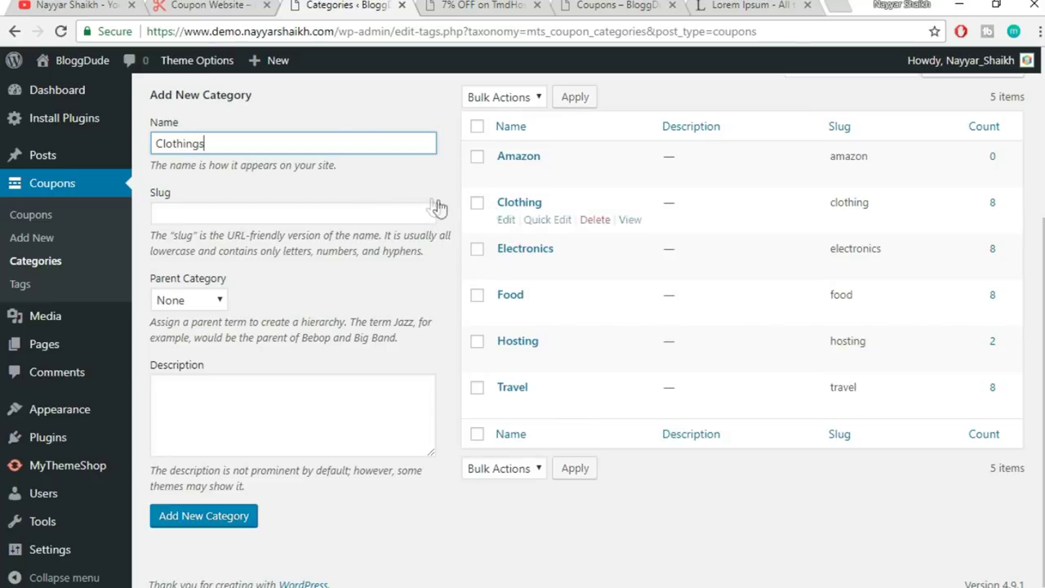
- Add the Clothings category with Amazon as its parent
left_click(217, 302)
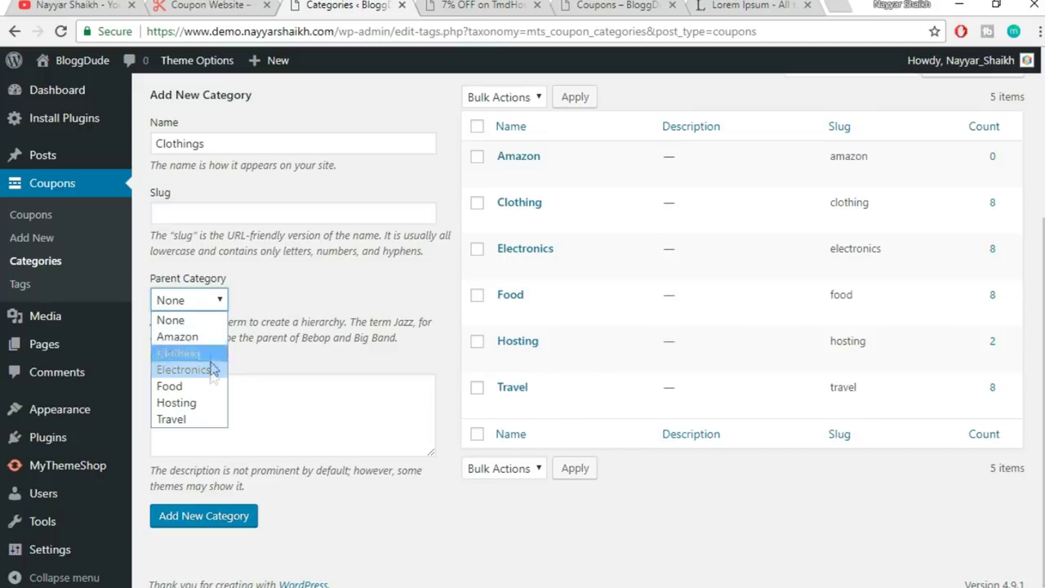
left_click(178, 337)
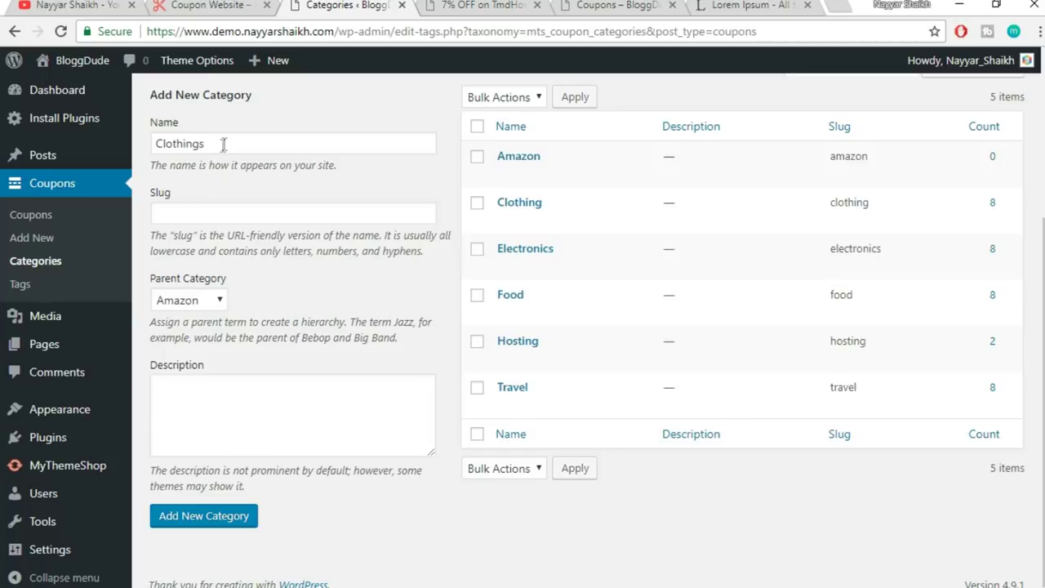
left_click_drag(220, 145, 166, 144)
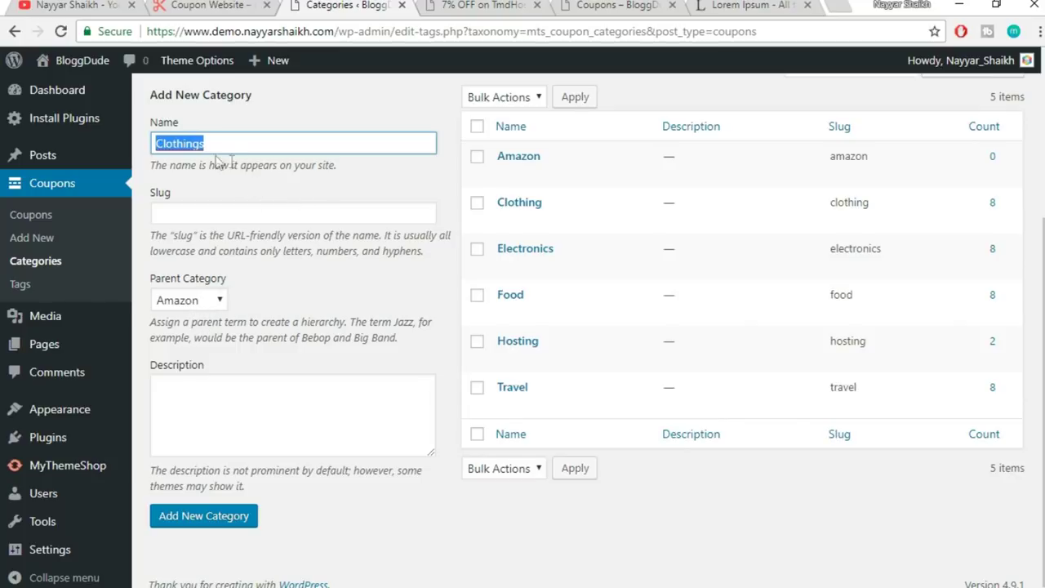
left_click(220, 525)
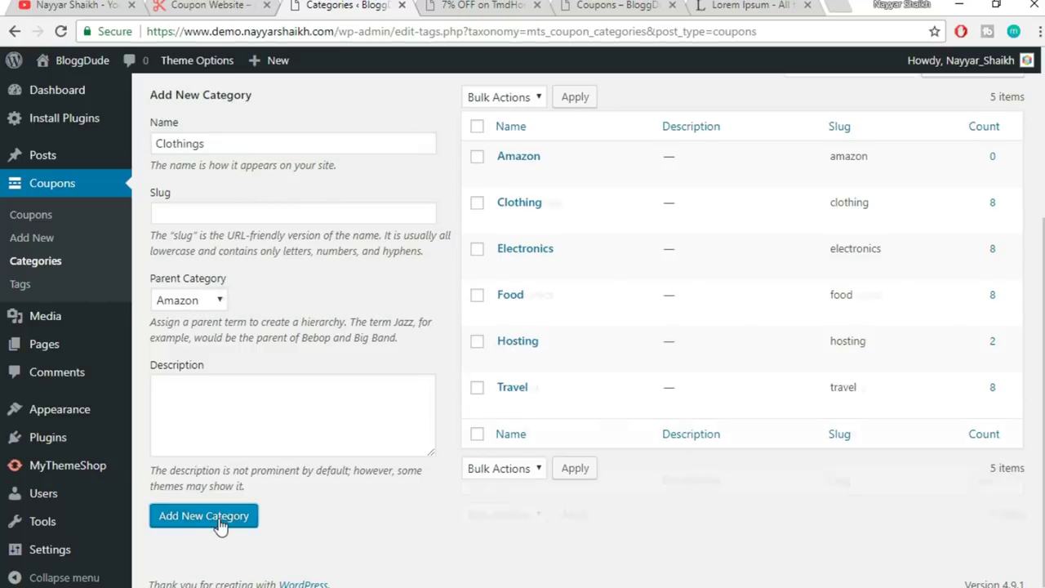
- Delete the Amazon and Clothings test categories, then return to the TmdHosting coupon page
mouse_move(583, 209)
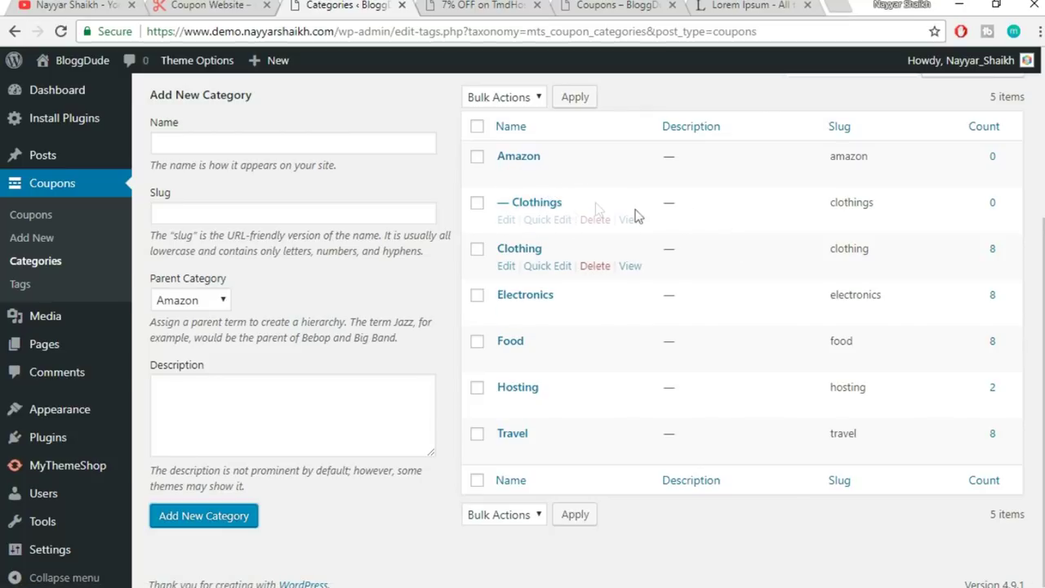
left_click(593, 174)
left_click(590, 147)
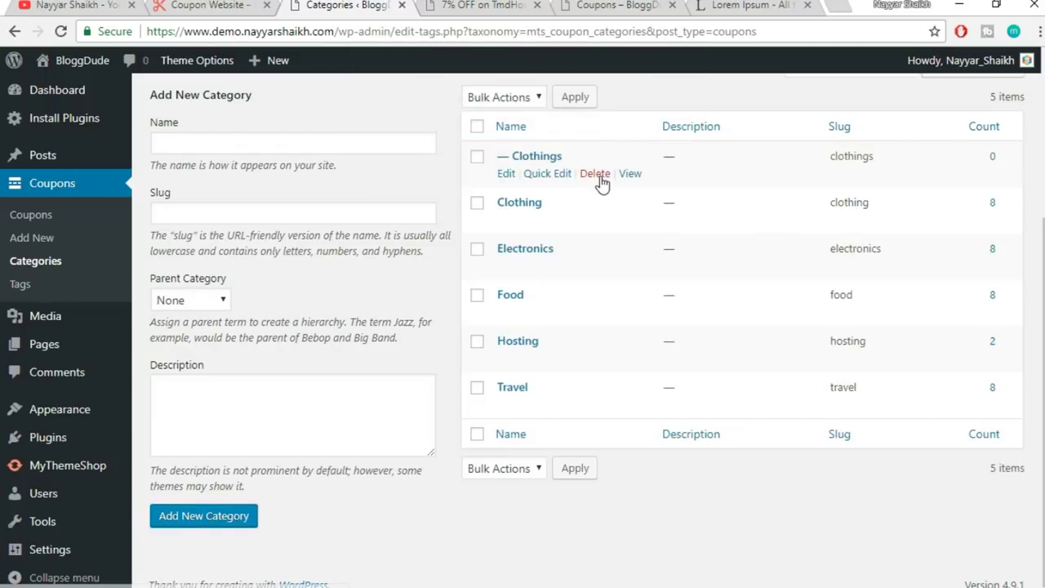
left_click(596, 174)
left_click(609, 144)
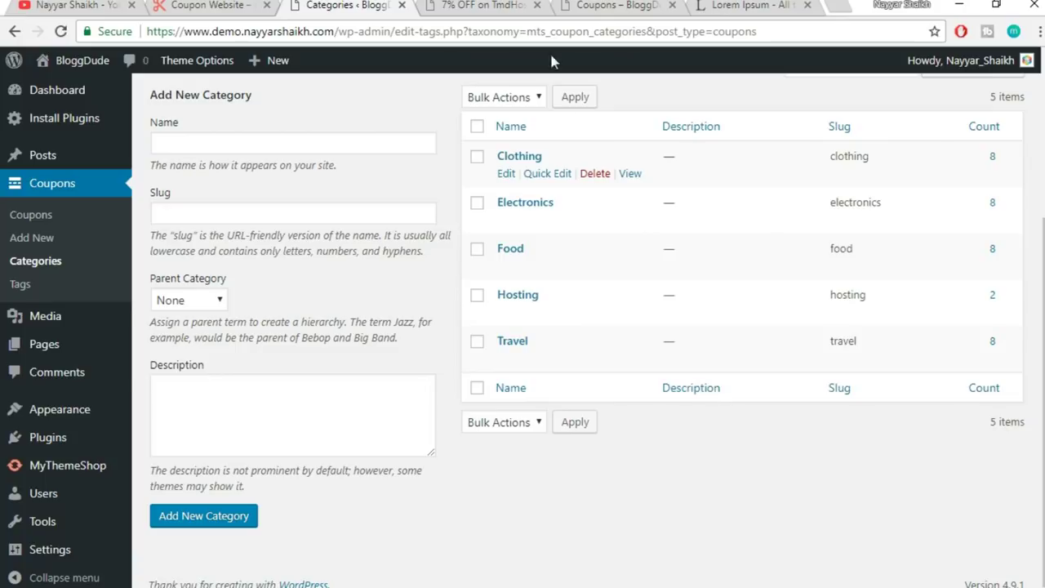
left_click(484, 5)
- Scroll down to the coupon's About The Author section and highlight the author name
scroll(612, 363, "down", 6)
scroll(611, 369, "up", 7)
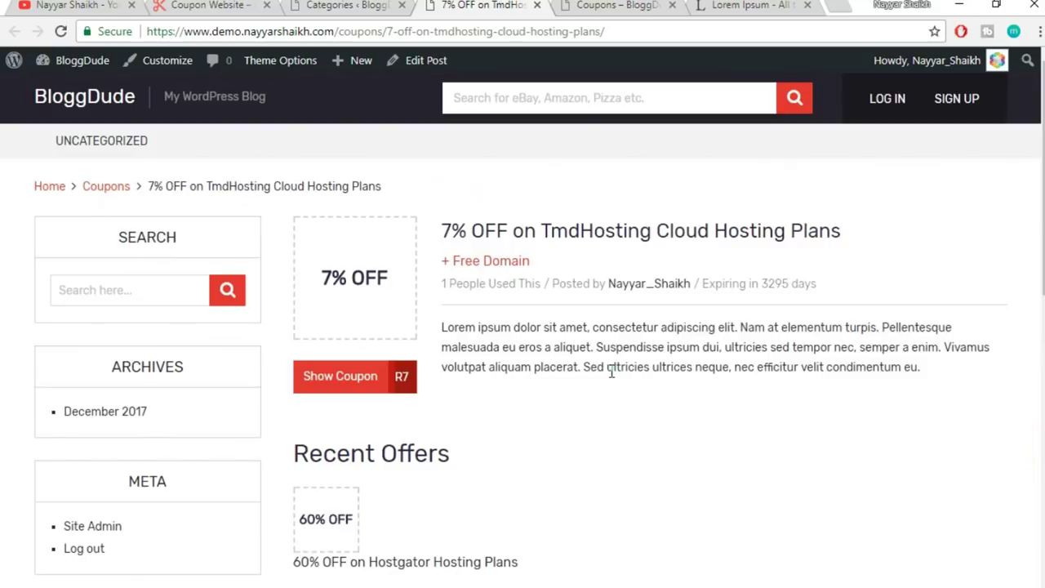
scroll(842, 245, "down", 8)
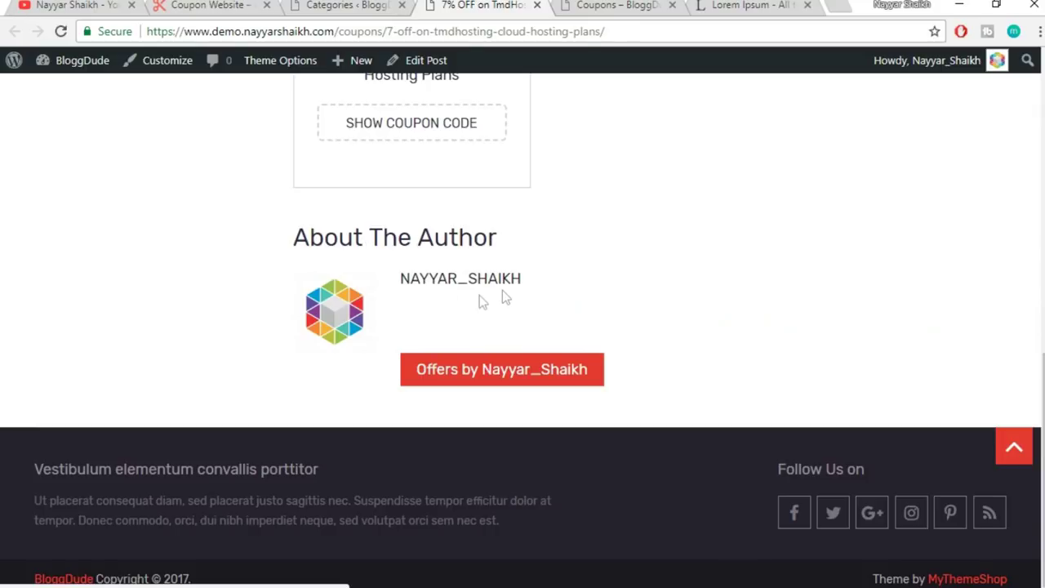
left_click_drag(523, 280, 372, 282)
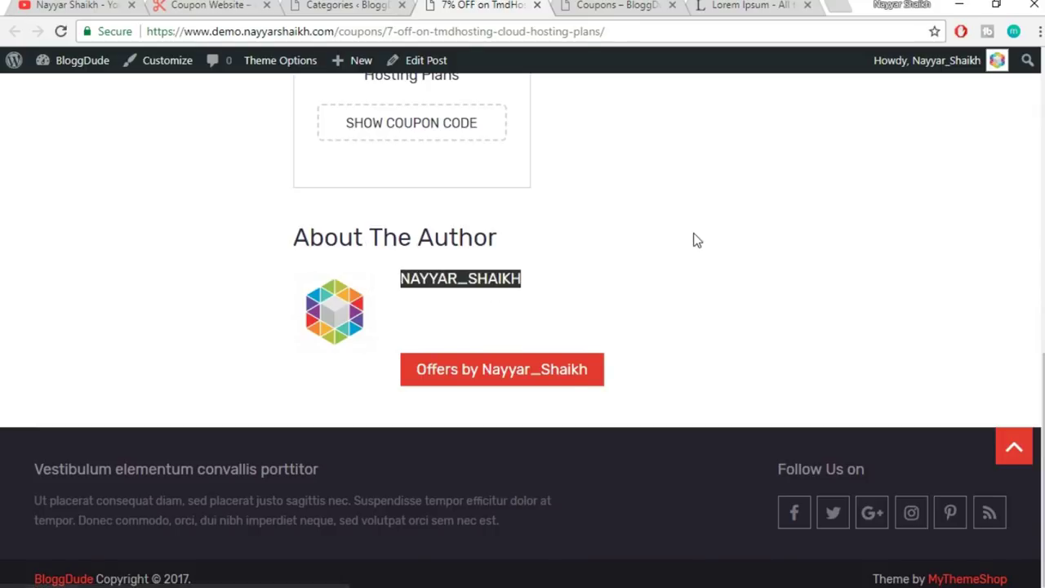
left_click(509, 282)
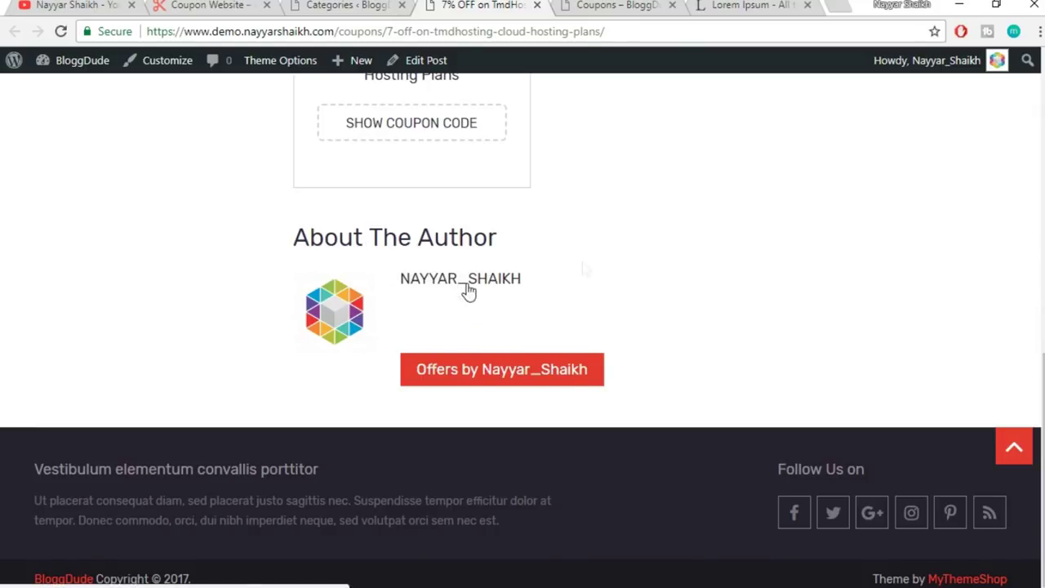
left_click_drag(576, 282, 412, 284)
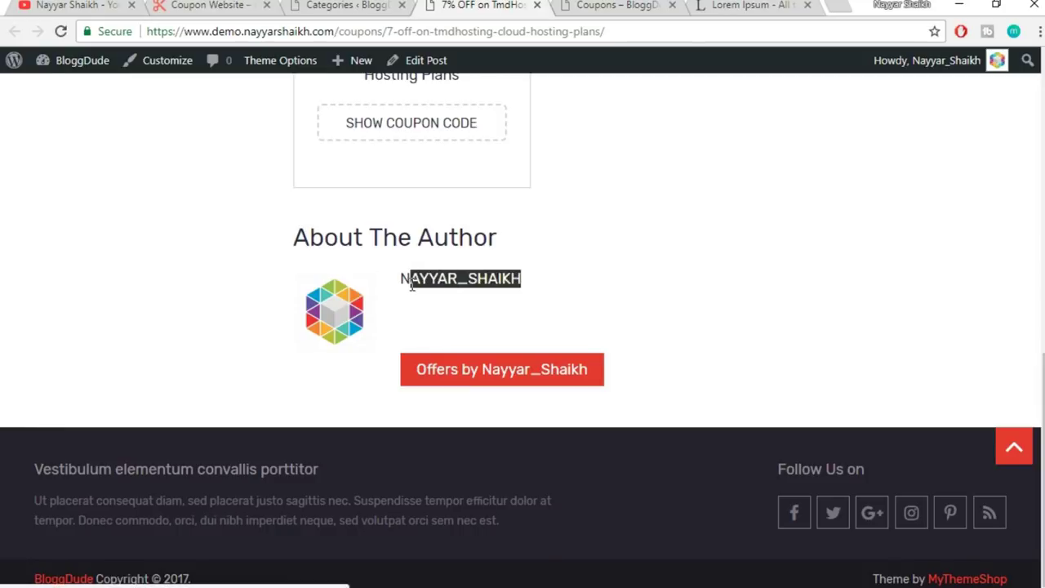
left_click(743, 248)
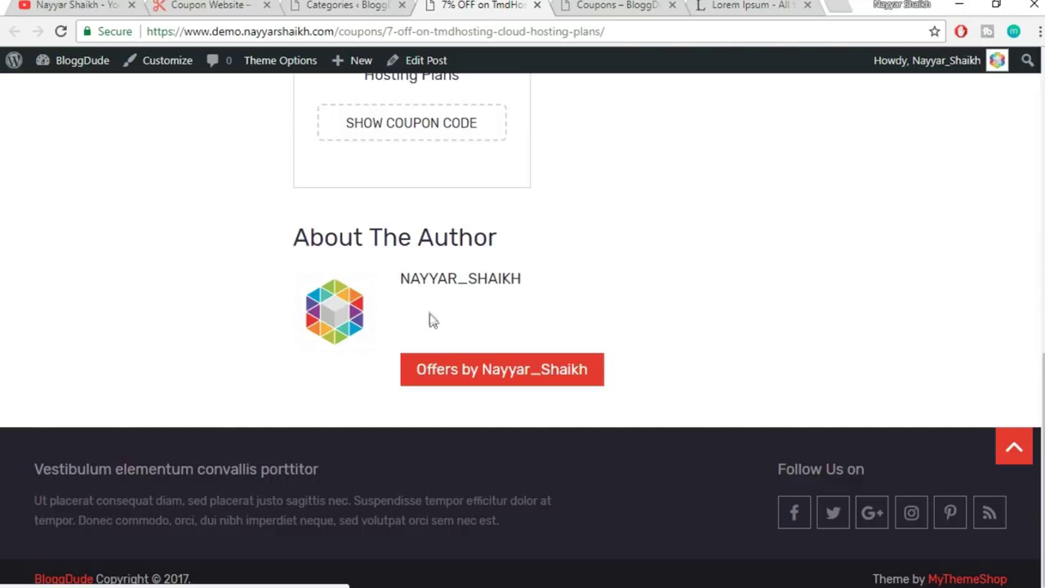
- Highlight the author name once more, then return to the coupon Categories admin page
left_click_drag(420, 309, 754, 337)
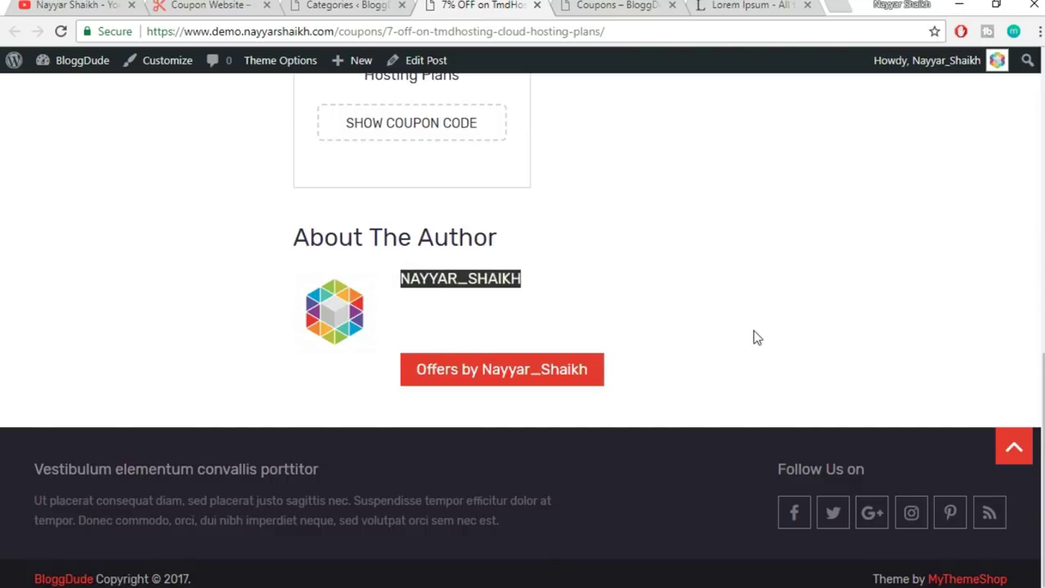
left_click(473, 333)
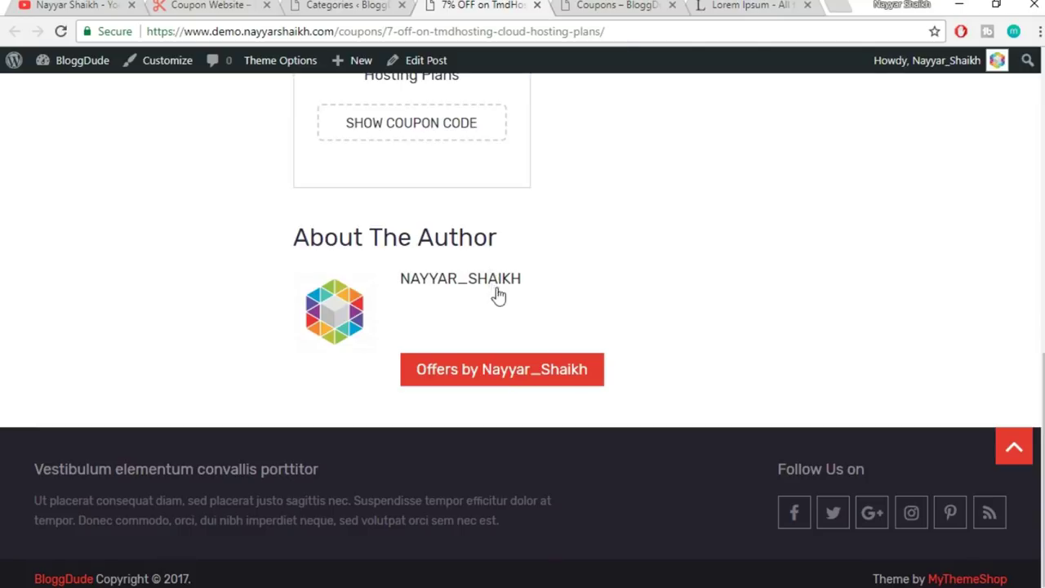
left_click(335, 5)
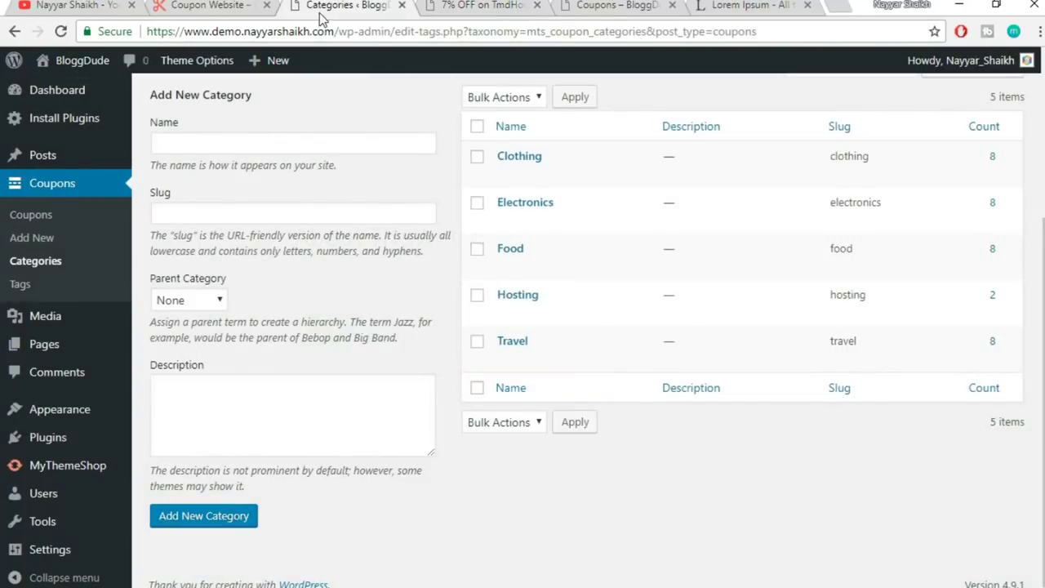
mouse_move(956, 65)
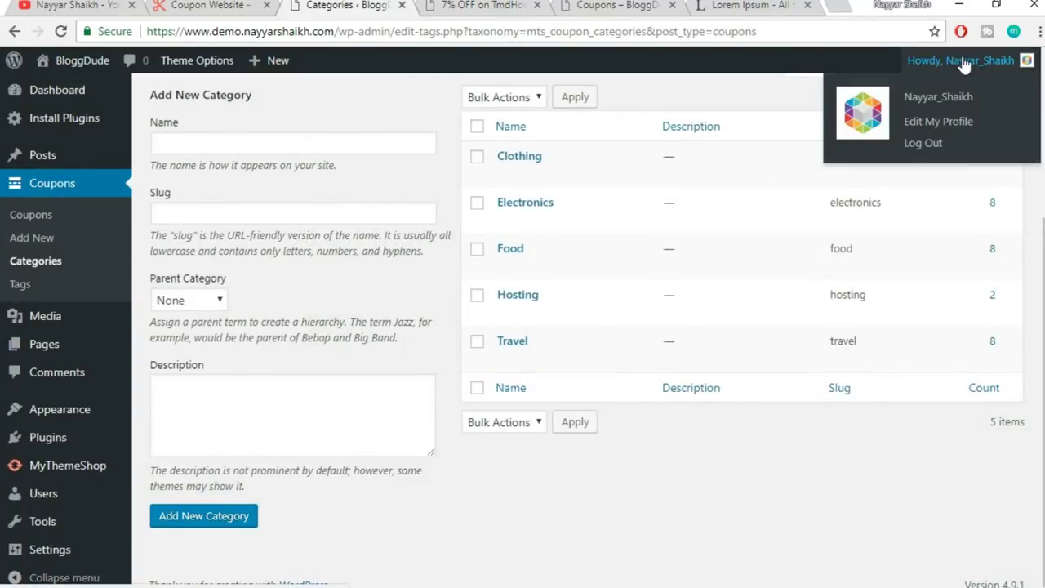
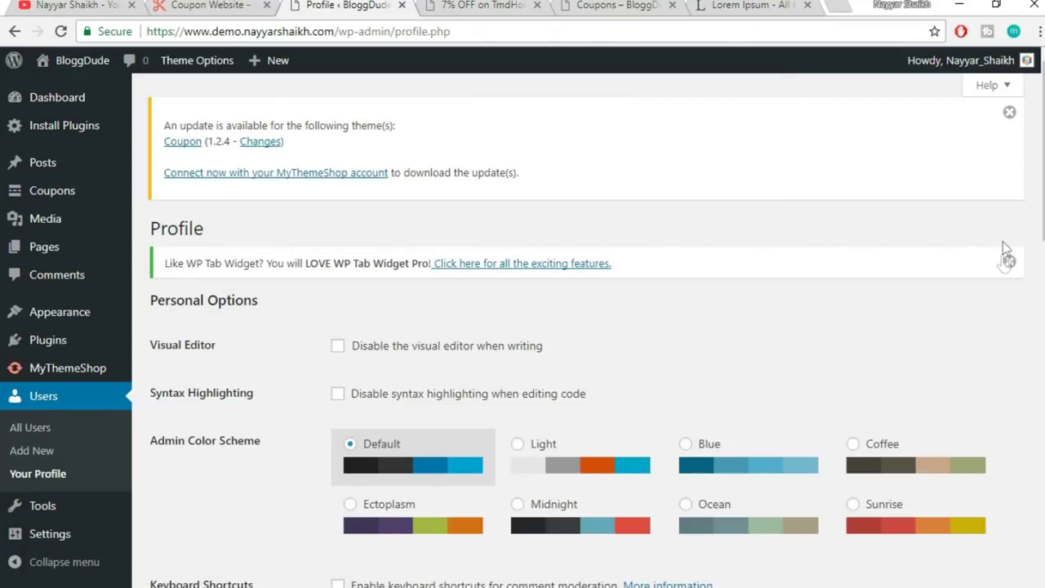
- Retype the nickname as the spaced username and make it the public display name
scroll(1003, 245, "down", 7)
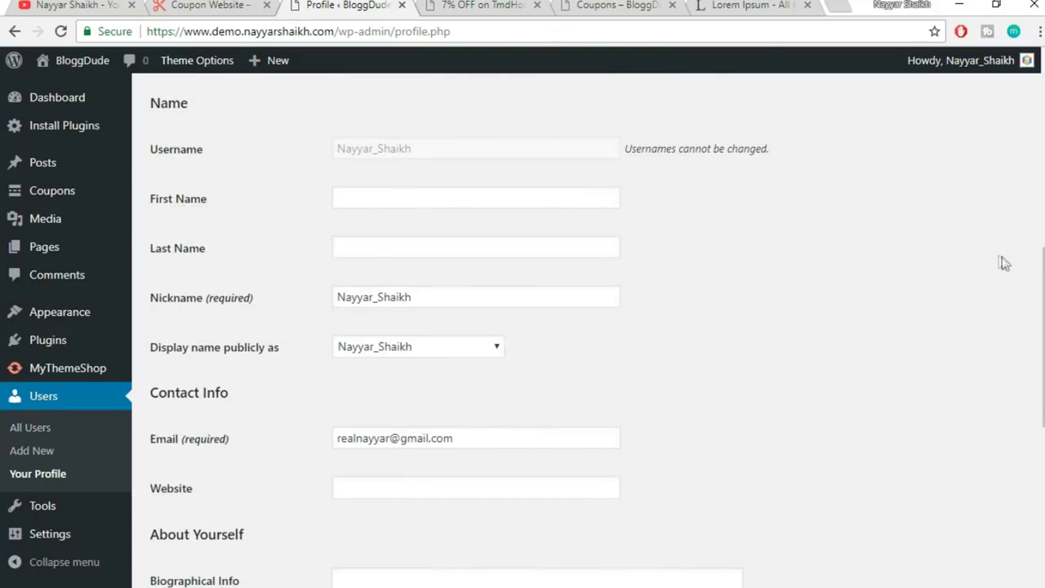
scroll(937, 232, "down", 2)
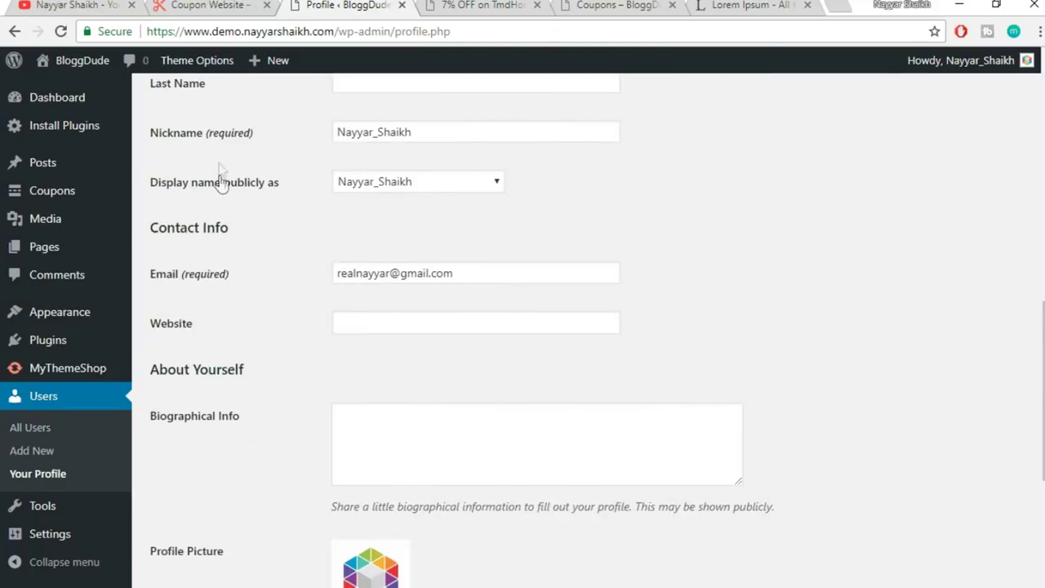
left_click_drag(470, 129, 343, 132)
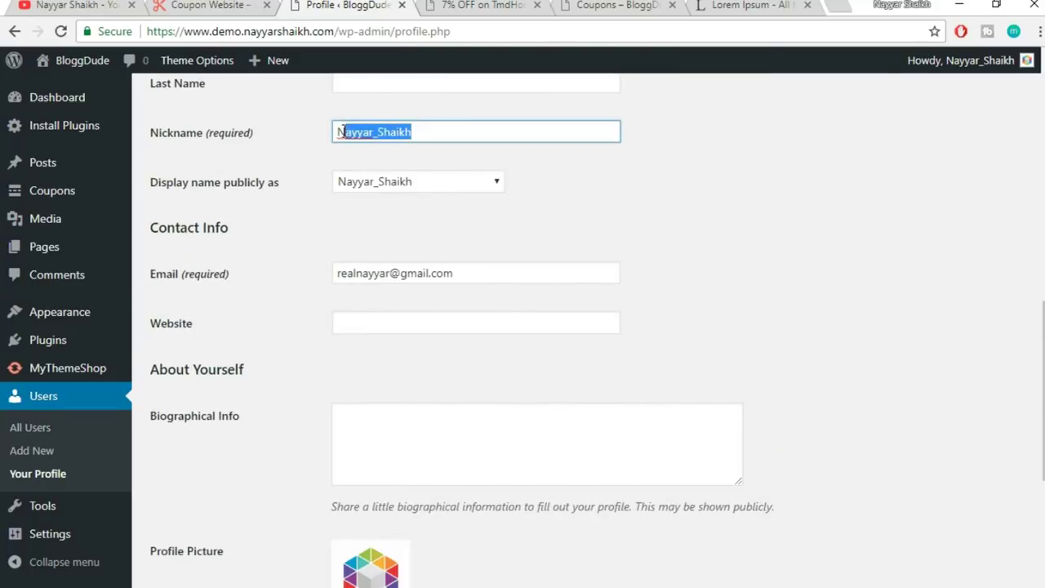
left_click_drag(448, 133, 290, 138)
type("Nay")
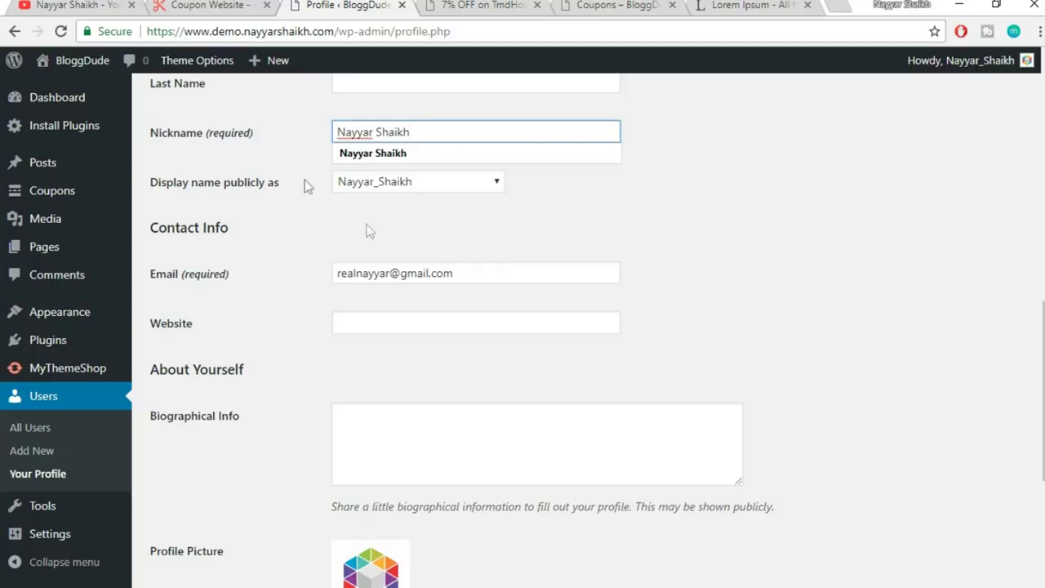
left_click(542, 233)
left_click(388, 183)
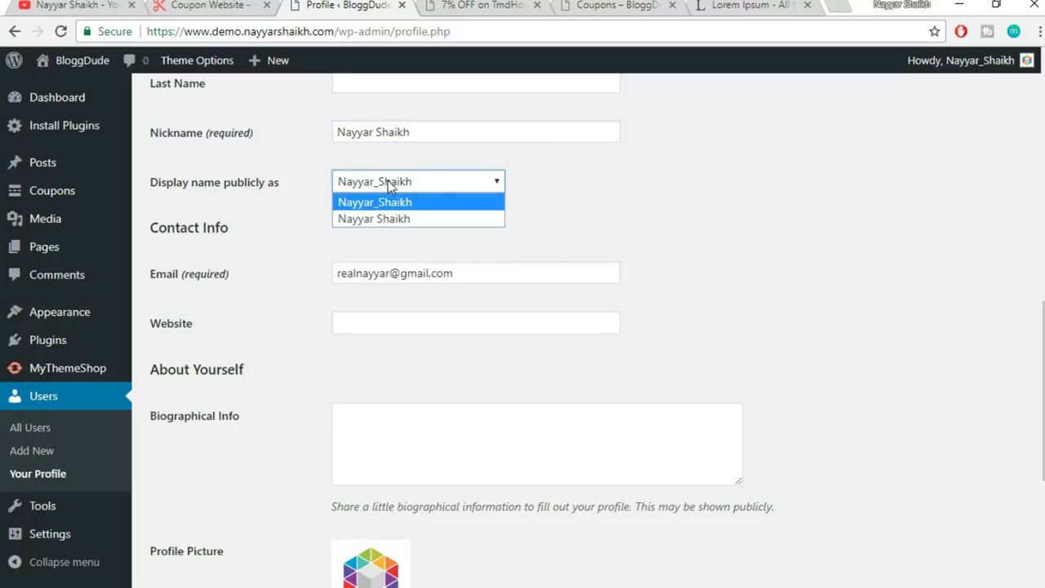
left_click(402, 220)
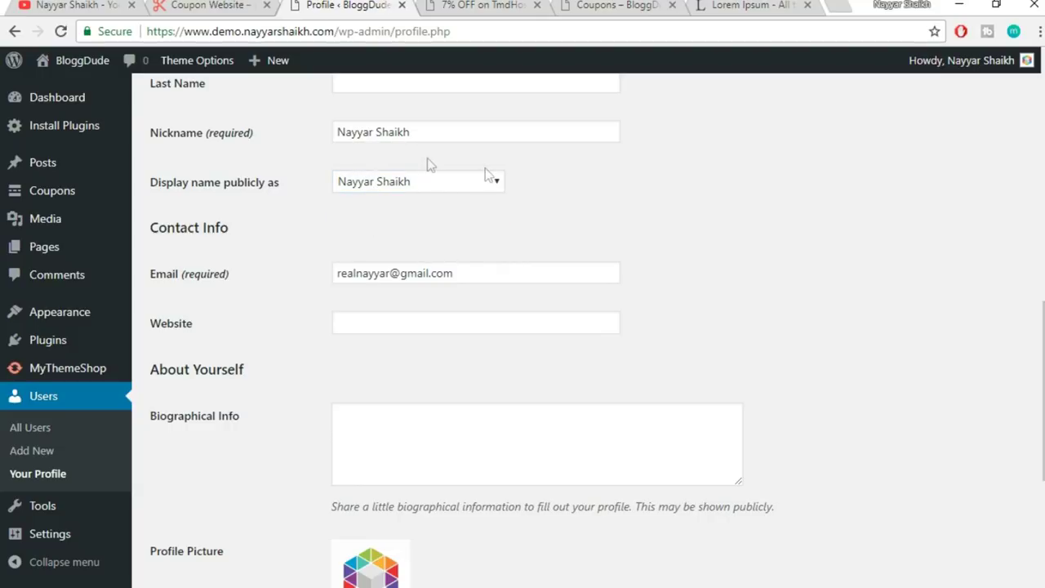
- Paste two Lorem ipsum sentences copied from lipsum.com into the Biographical Info box
scroll(672, 223, "down", 4)
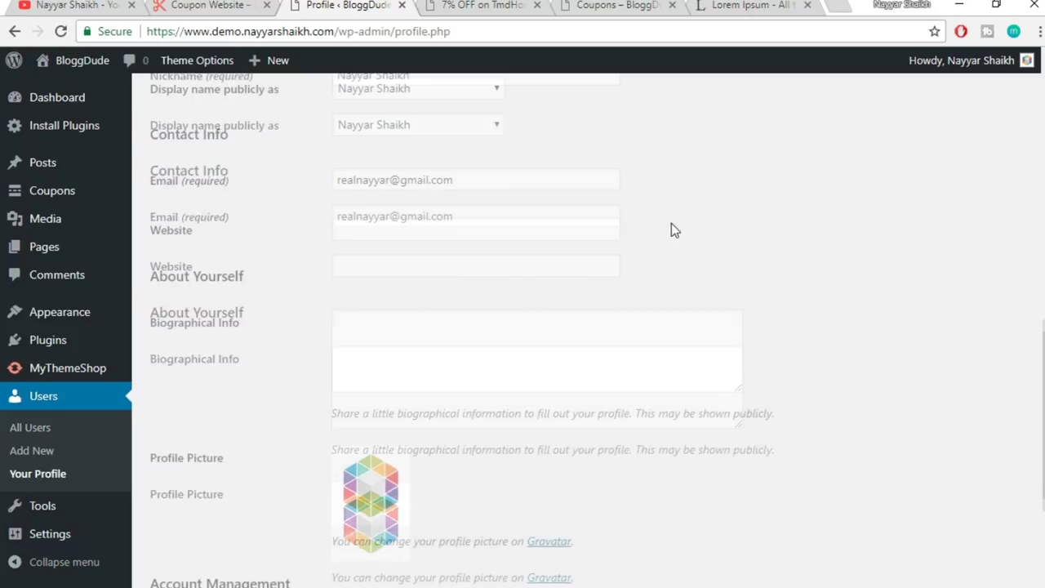
scroll(385, 431, "up", 2)
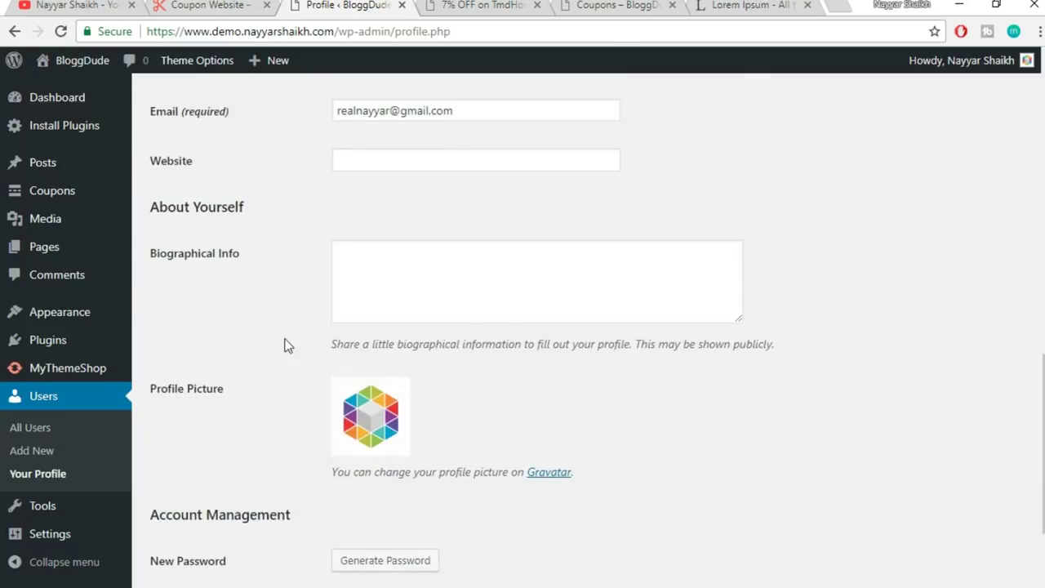
left_click(408, 269)
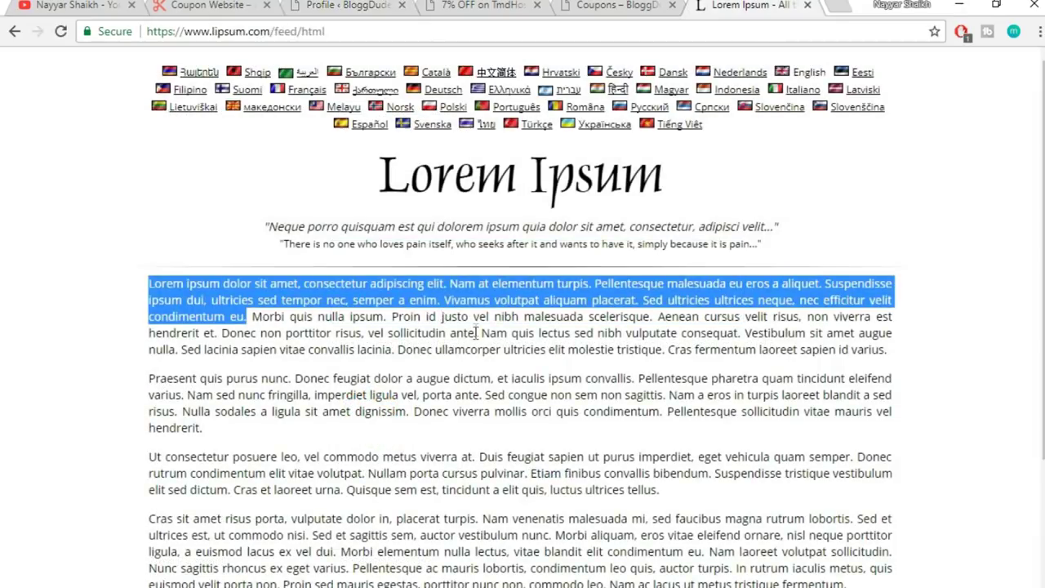
left_click(776, 4)
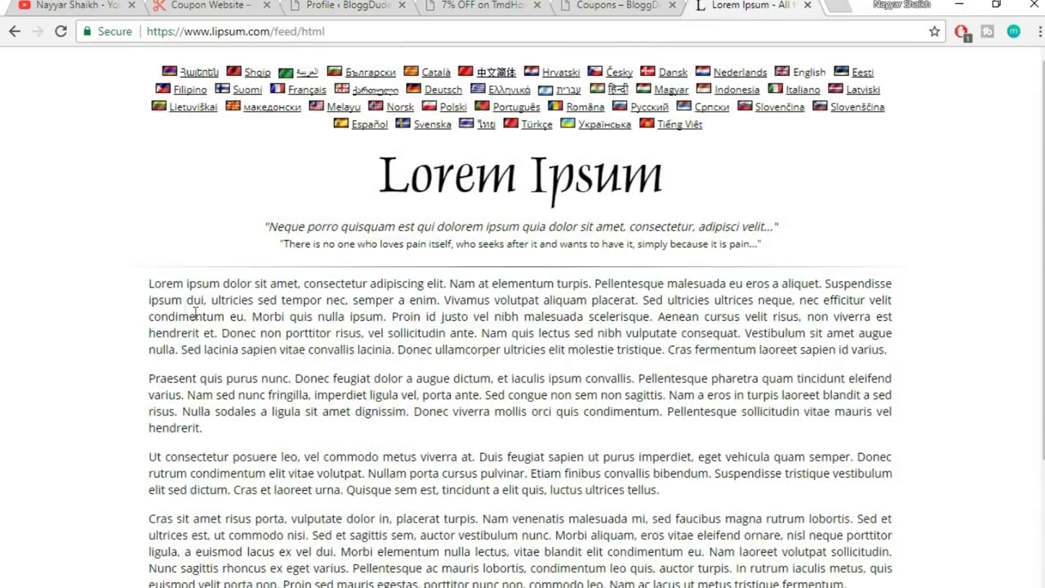
left_click_drag(149, 284, 350, 302)
key("ctrl+c")
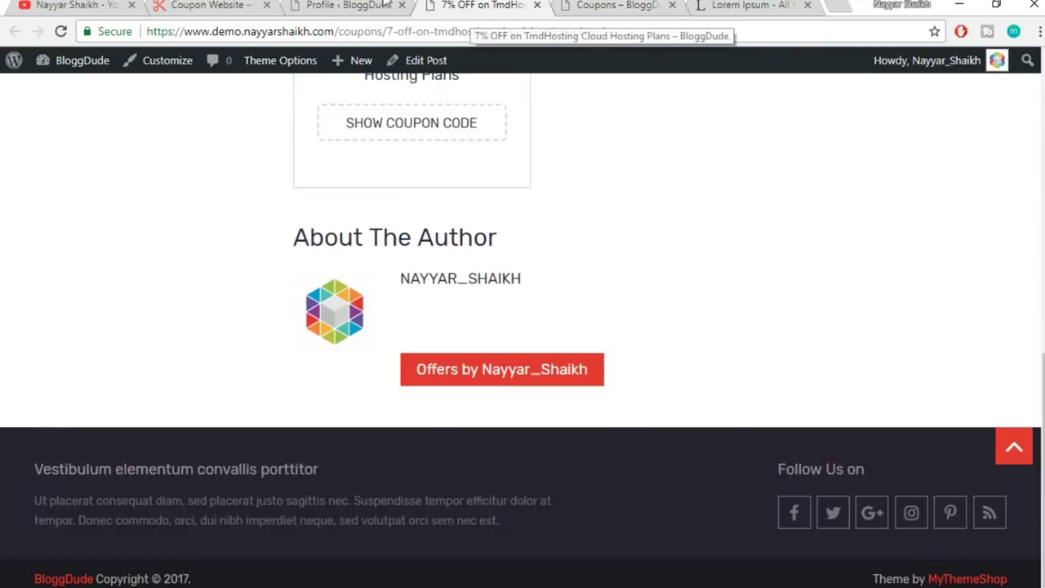
left_click(323, 5)
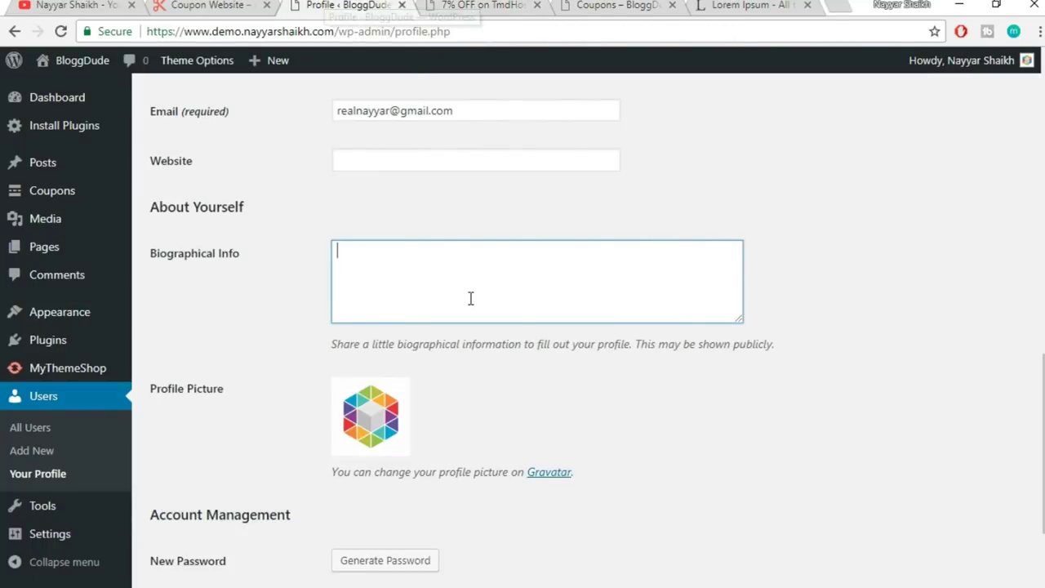
key("ctrl+v")
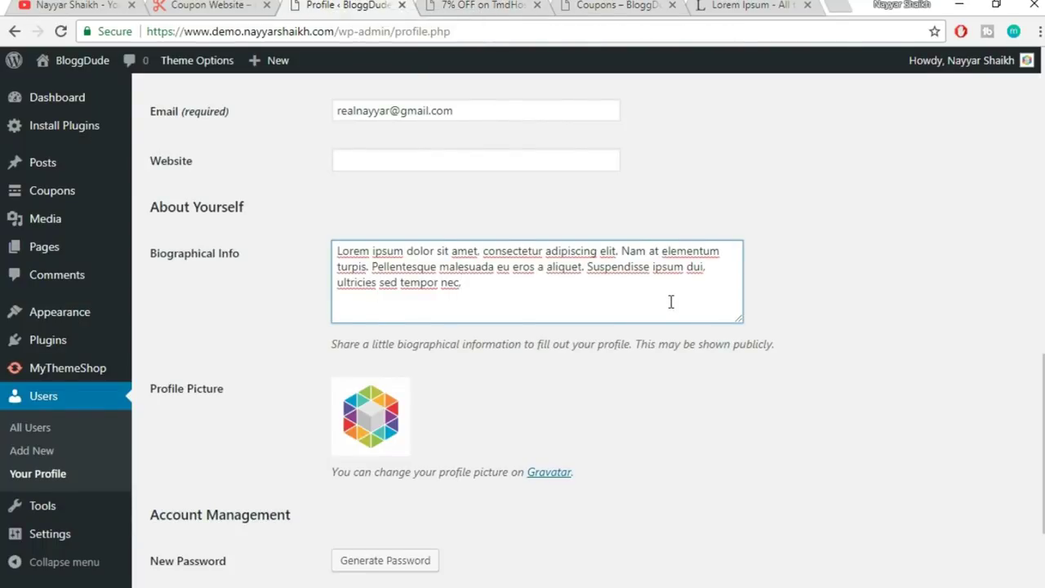
scroll(399, 367, "down", 1)
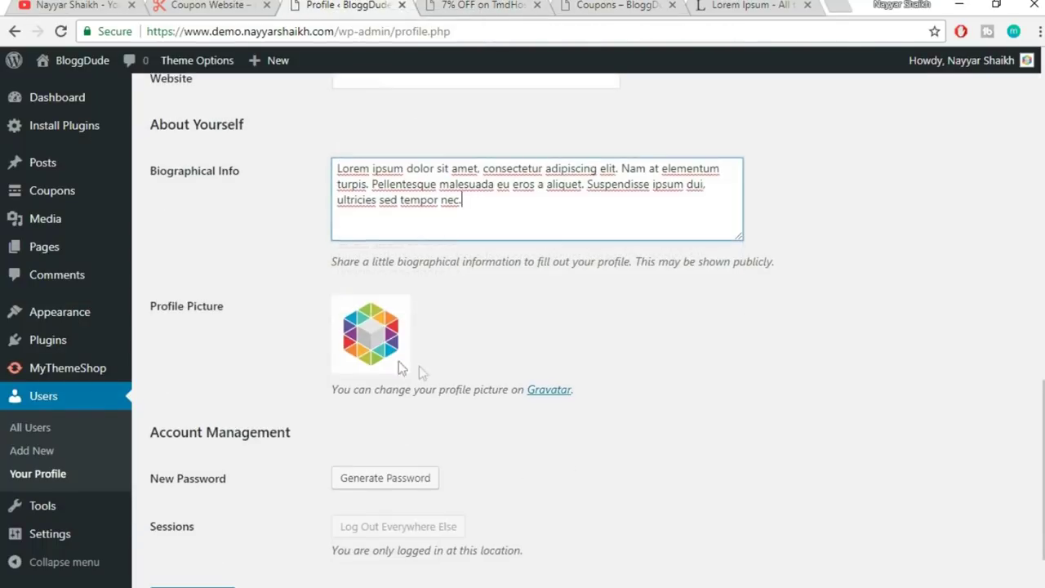
scroll(405, 357, "down", 1)
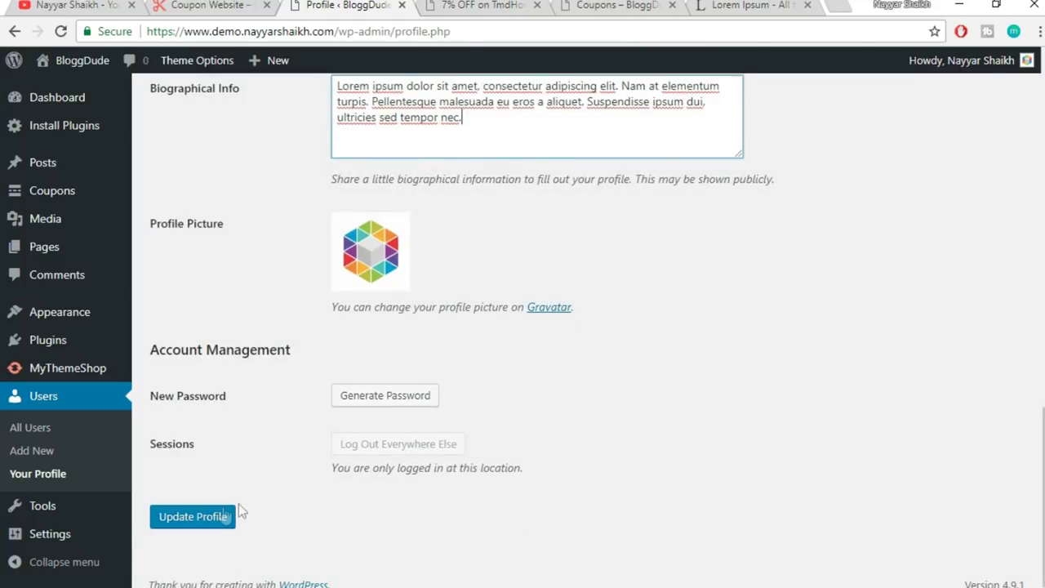
- Save the profile with Update Profile and reload the coupon post page
left_click(210, 519)
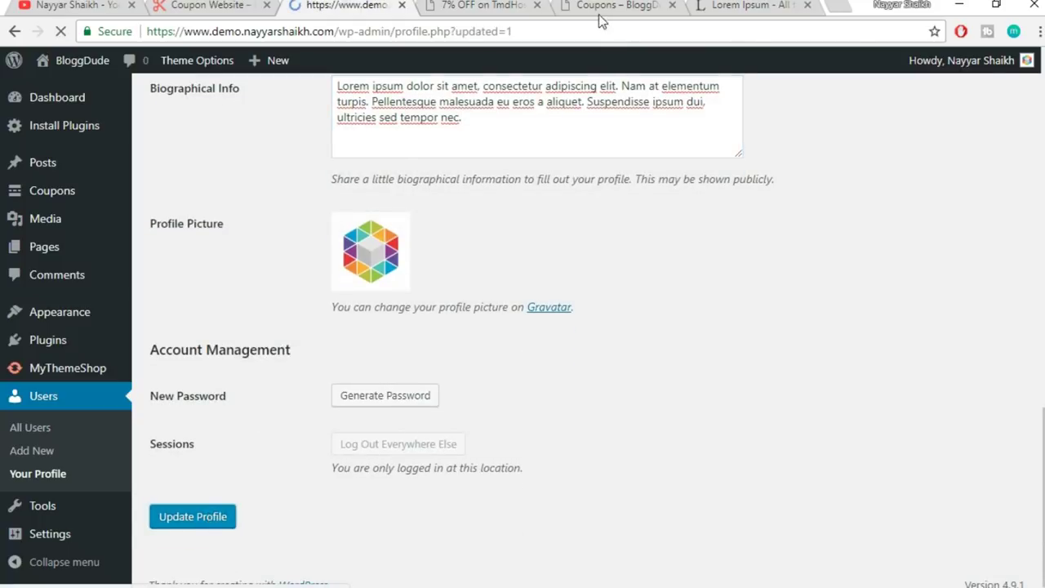
left_click(482, 5)
left_click(494, 32)
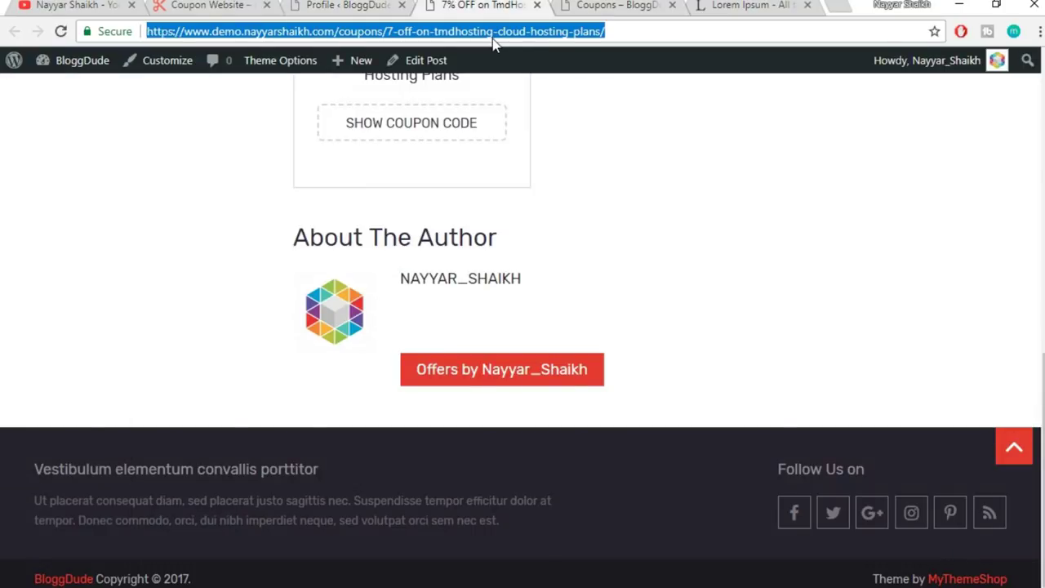
key("Return")
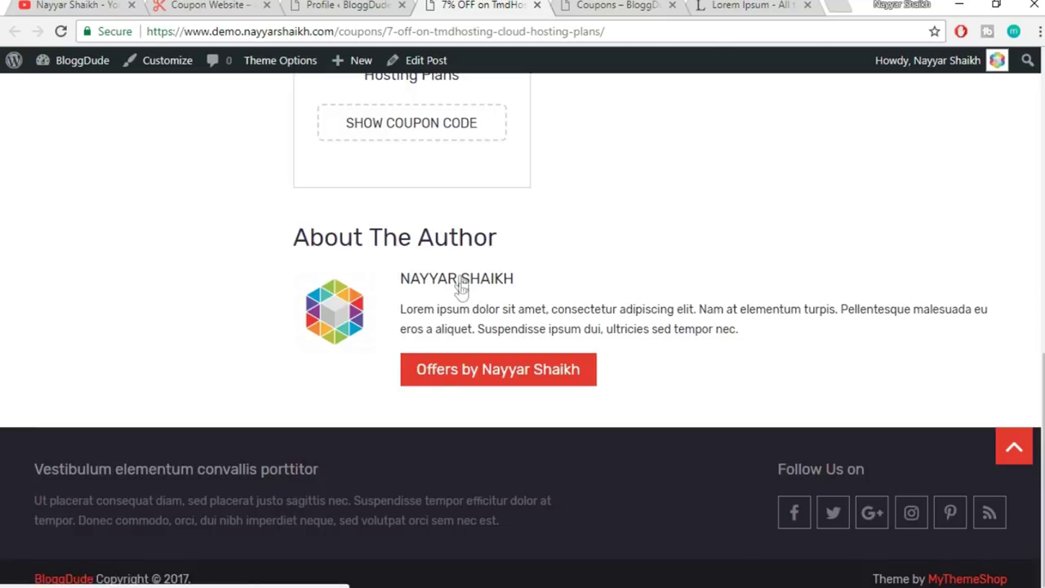
- Check that the About The Author box shows the new bio, then return to the profile
left_click_drag(401, 311, 819, 342)
left_click(820, 341)
scroll(762, 350, "up", 15)
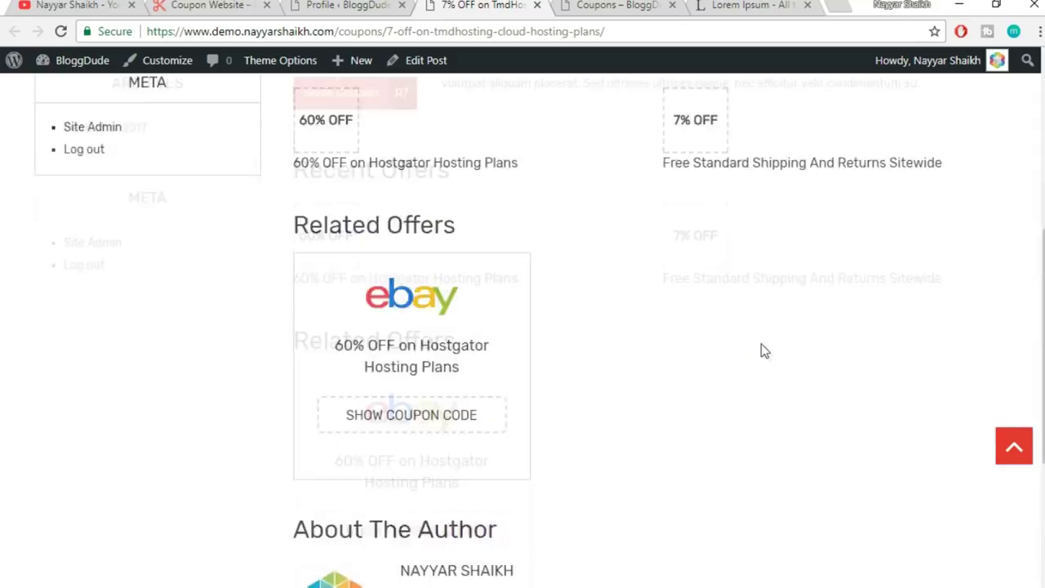
left_click(346, 6)
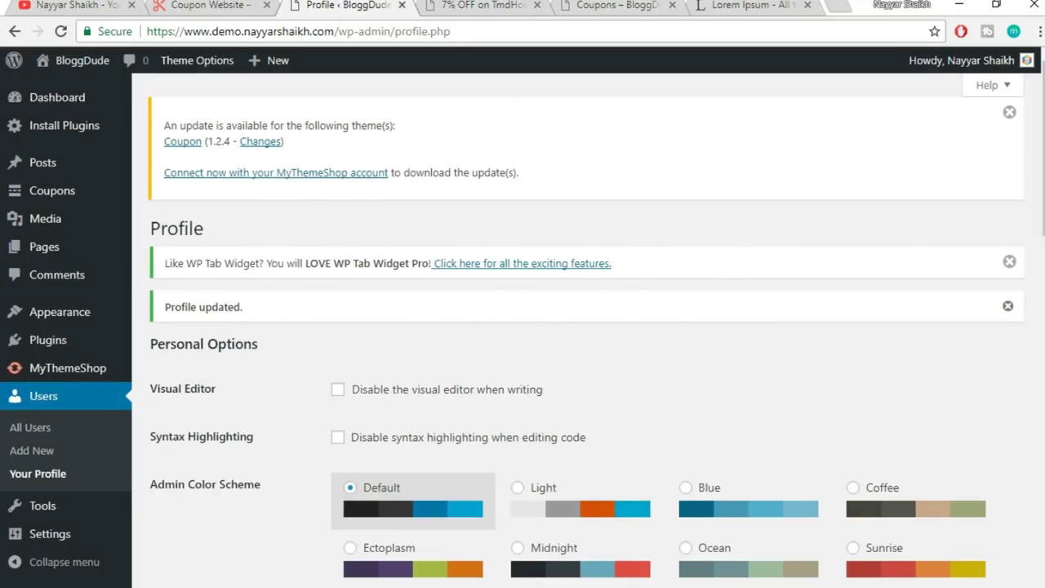
left_click(494, 8)
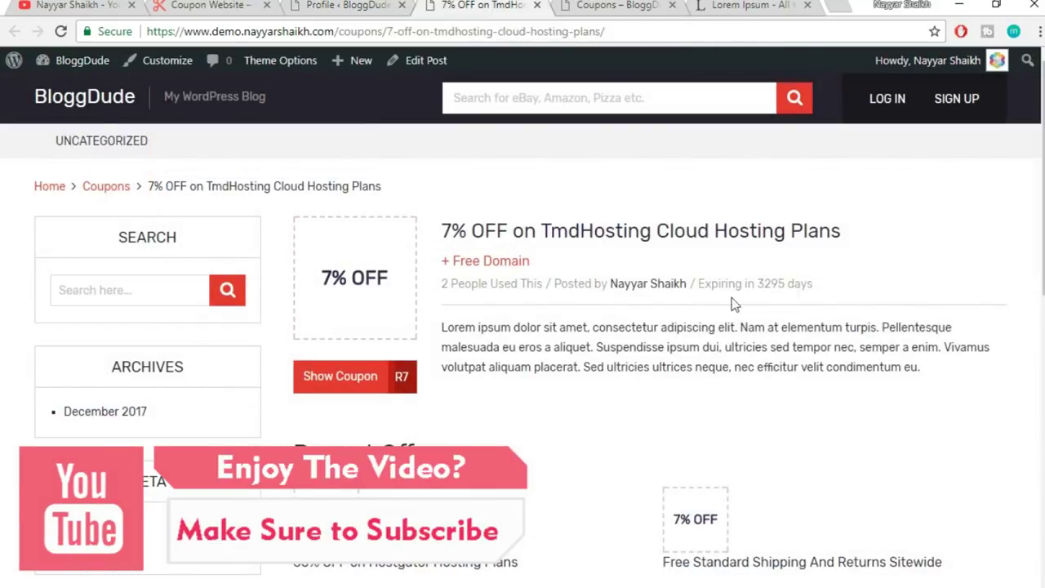
left_click(356, 5)
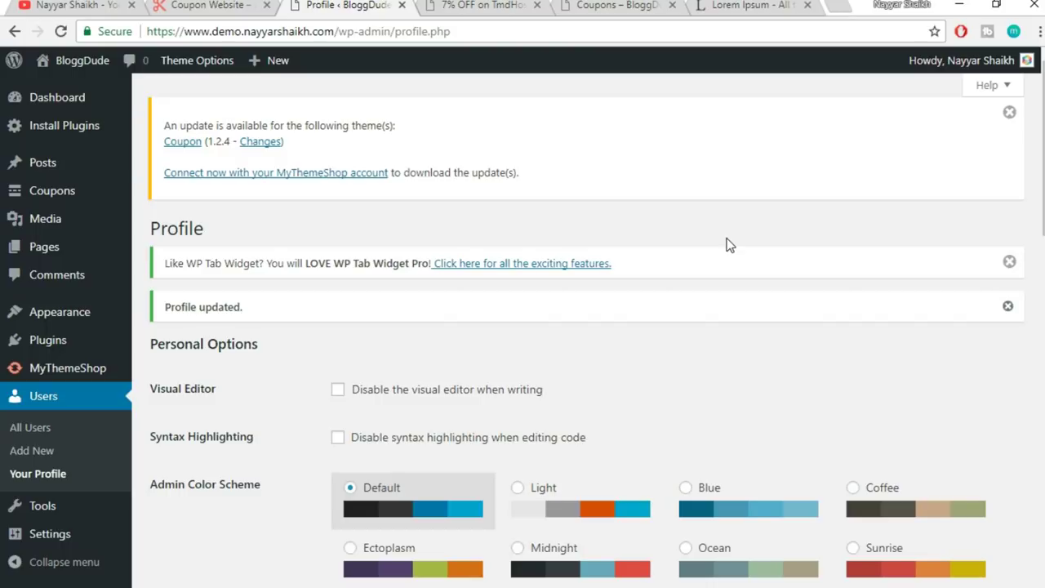
- Bring up Theme Options from the admin bar and review its General Settings
left_click(193, 69)
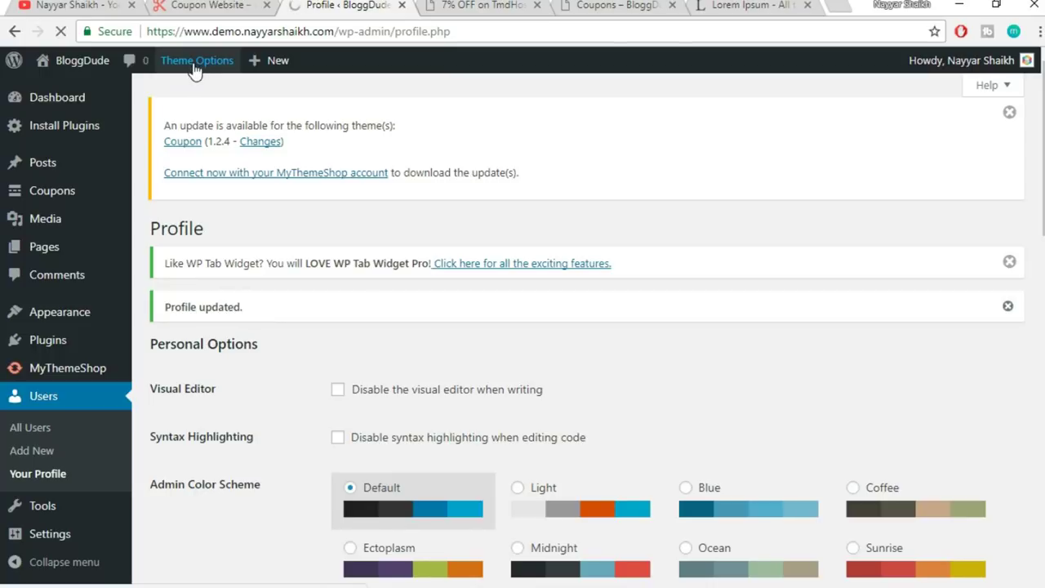
scroll(789, 230, "down", 3)
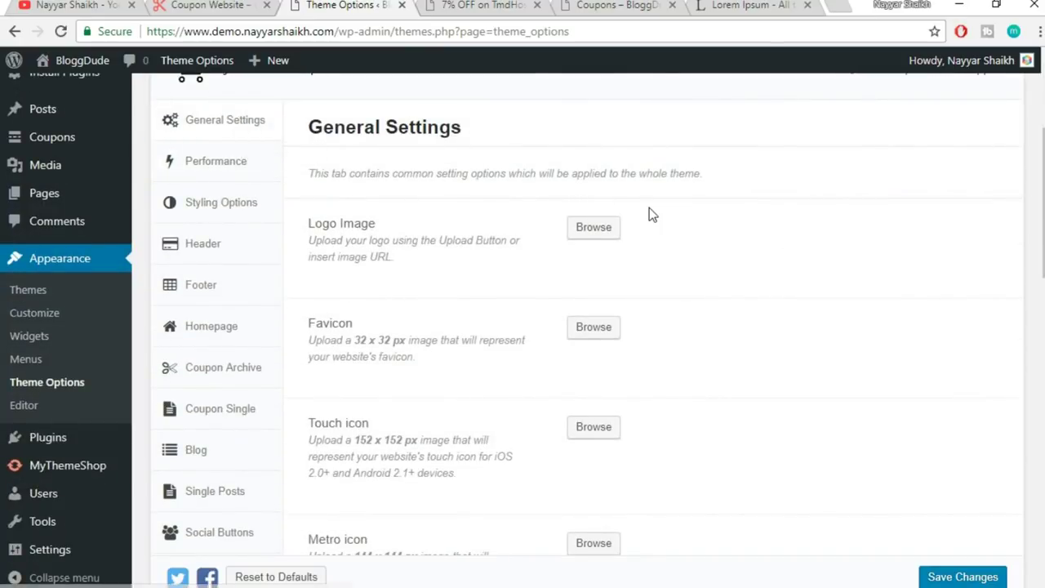
left_click_drag(1042, 204, 1042, 230)
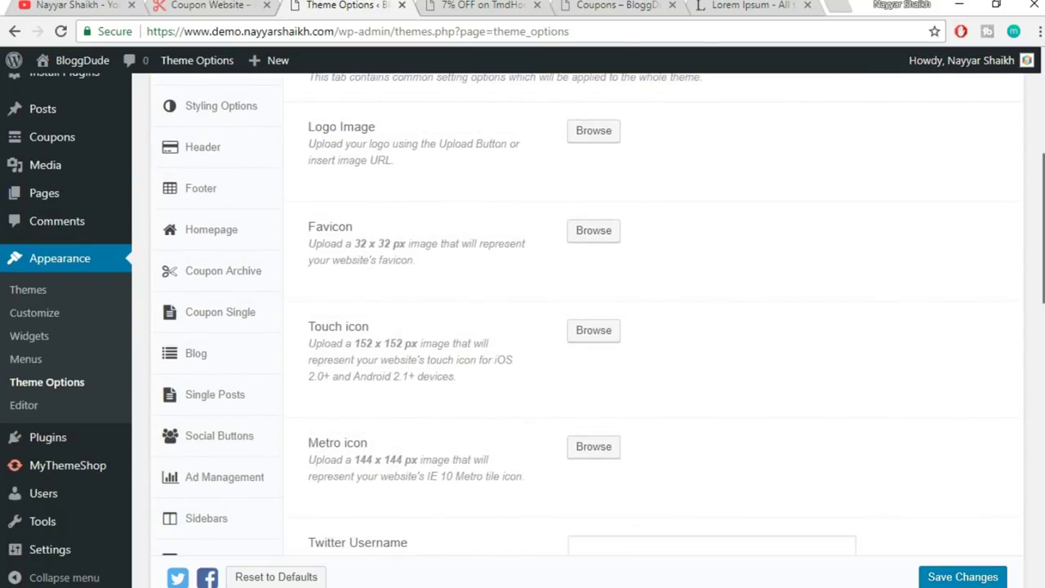
left_click(236, 4)
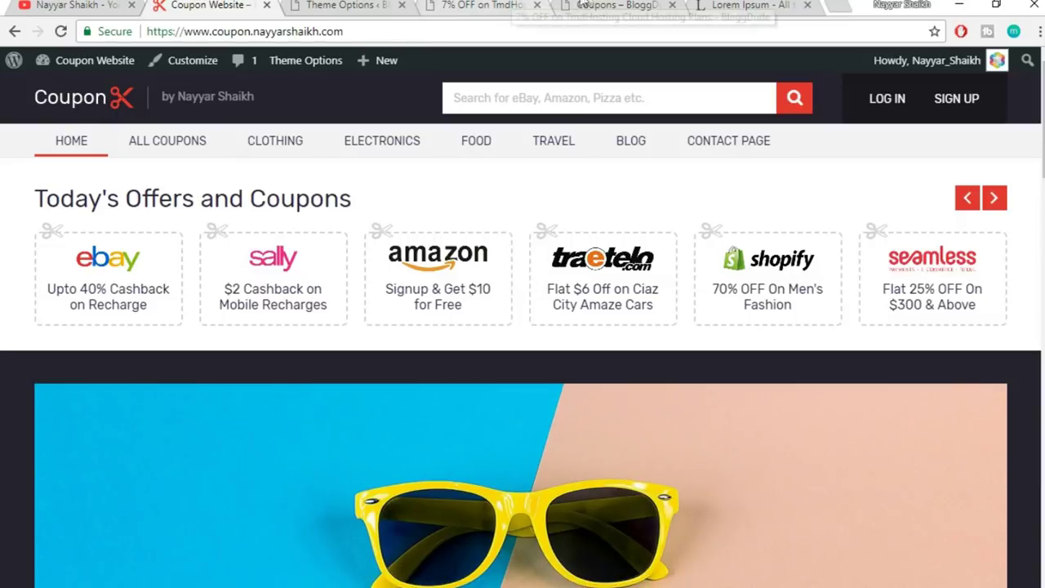
left_click(476, 6)
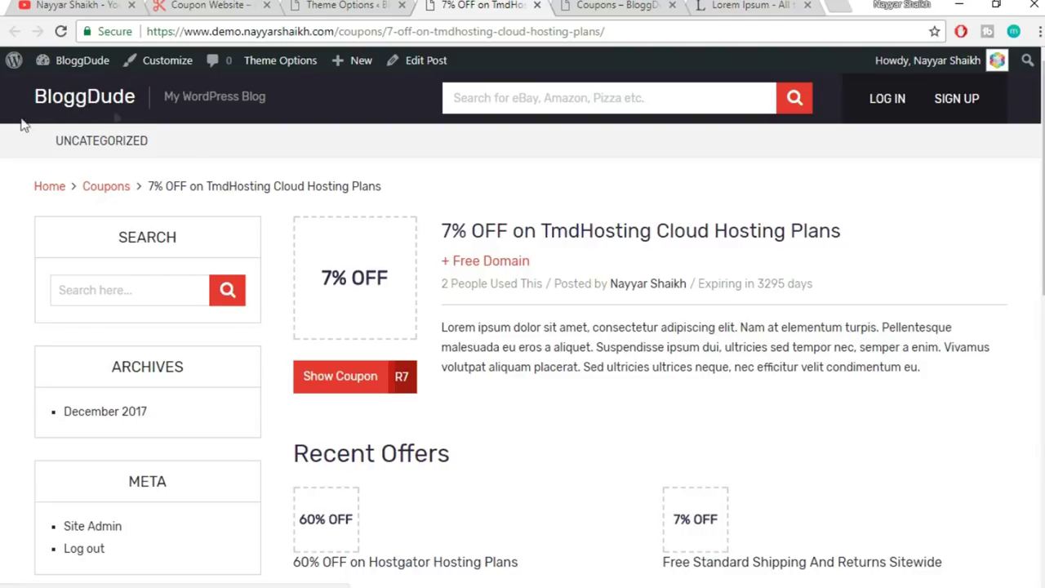
left_click(347, 6)
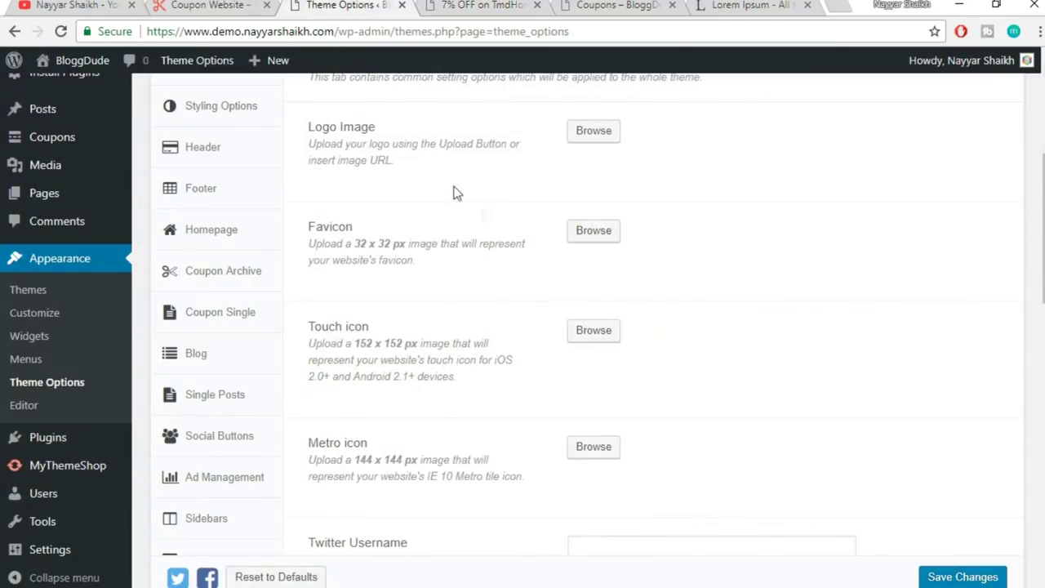
- Set logo.png from the Media Library as the theme's logo image
left_click(593, 131)
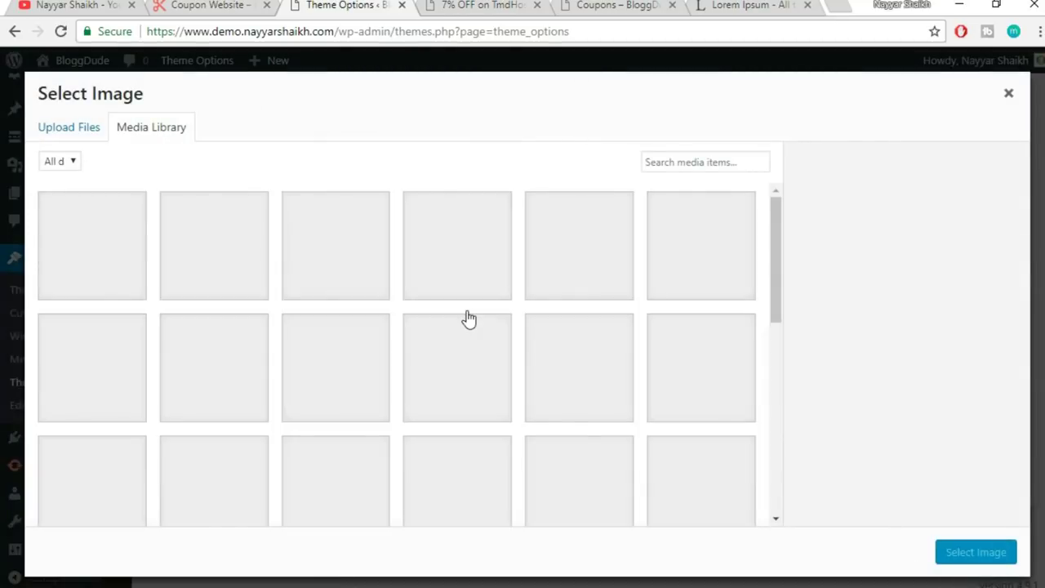
scroll(537, 334, "down", 5)
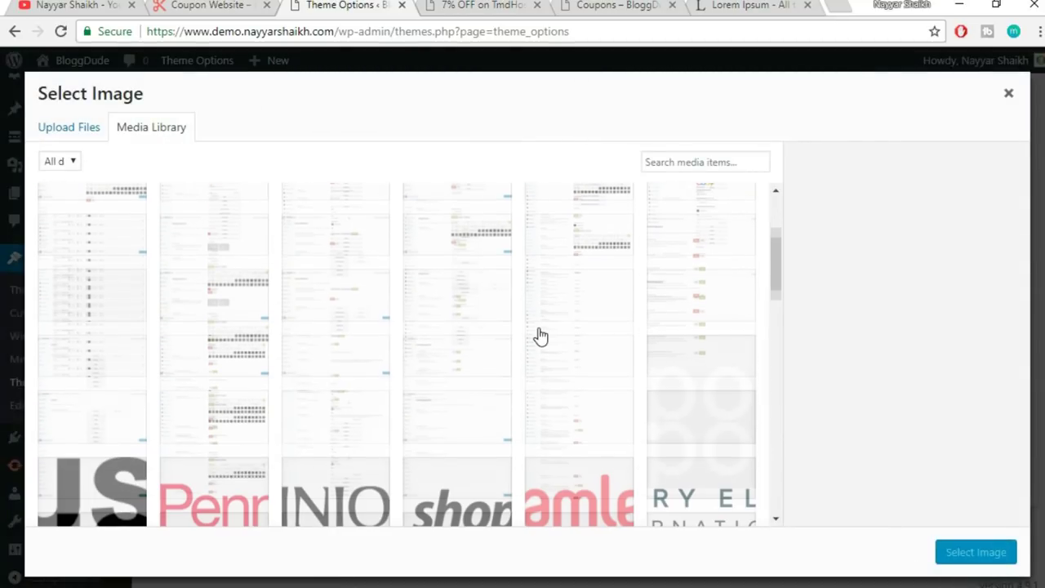
left_click(681, 311)
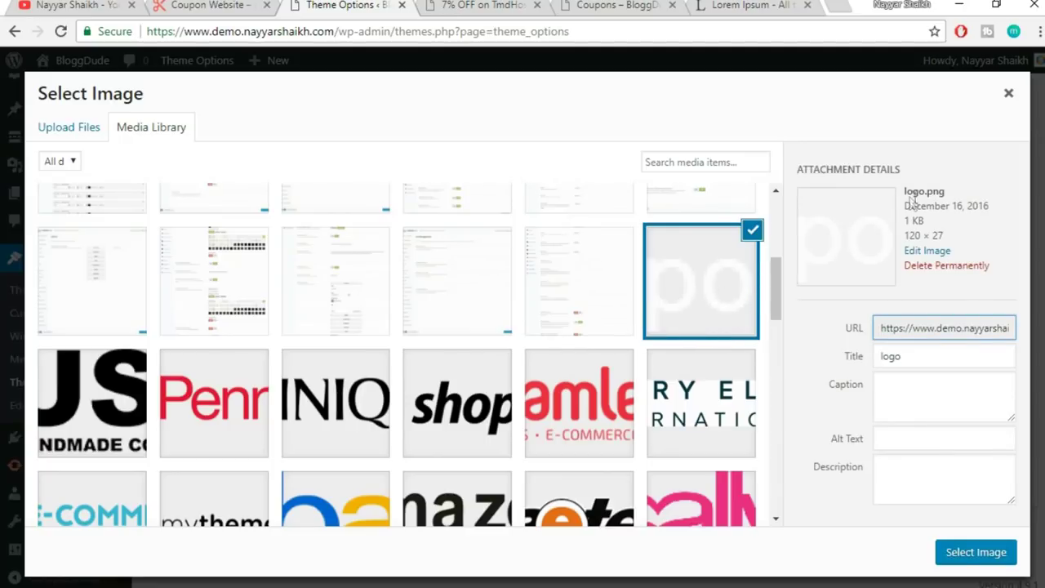
left_click(989, 557)
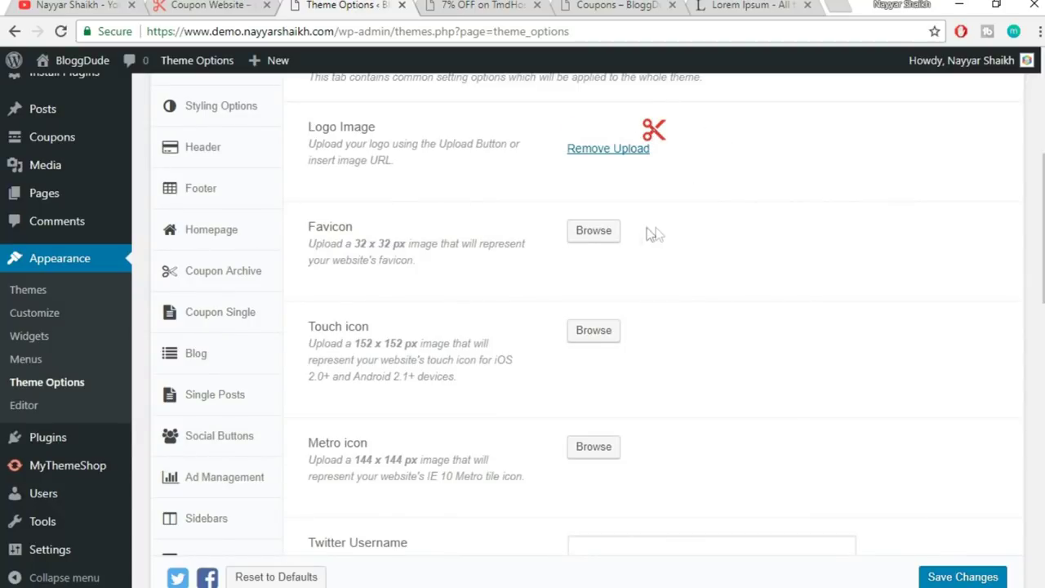
- Set the red scissors favicon.png from the Media Library as the site favicon
left_click(602, 237)
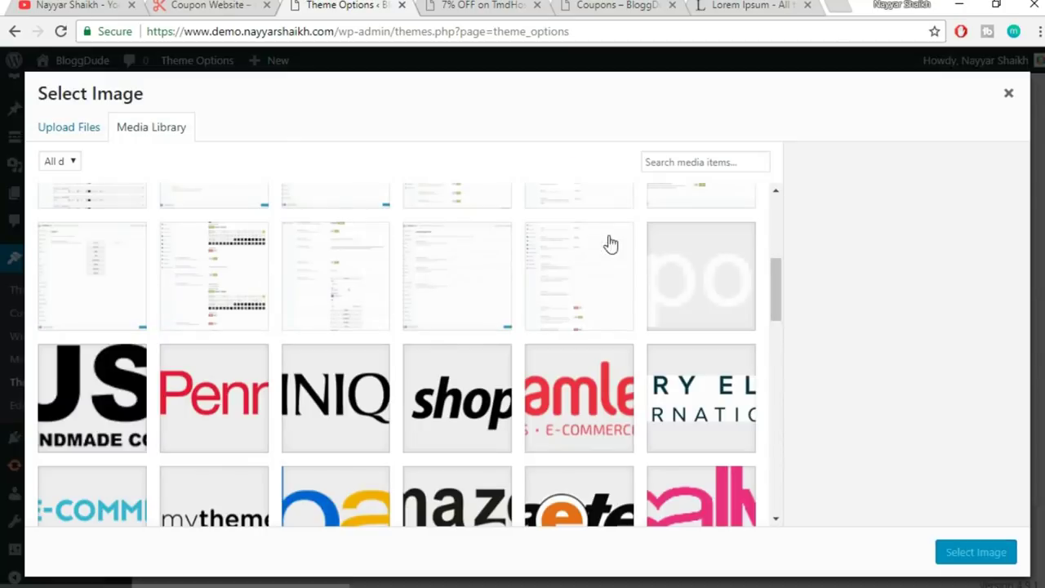
scroll(719, 293, "up", 3)
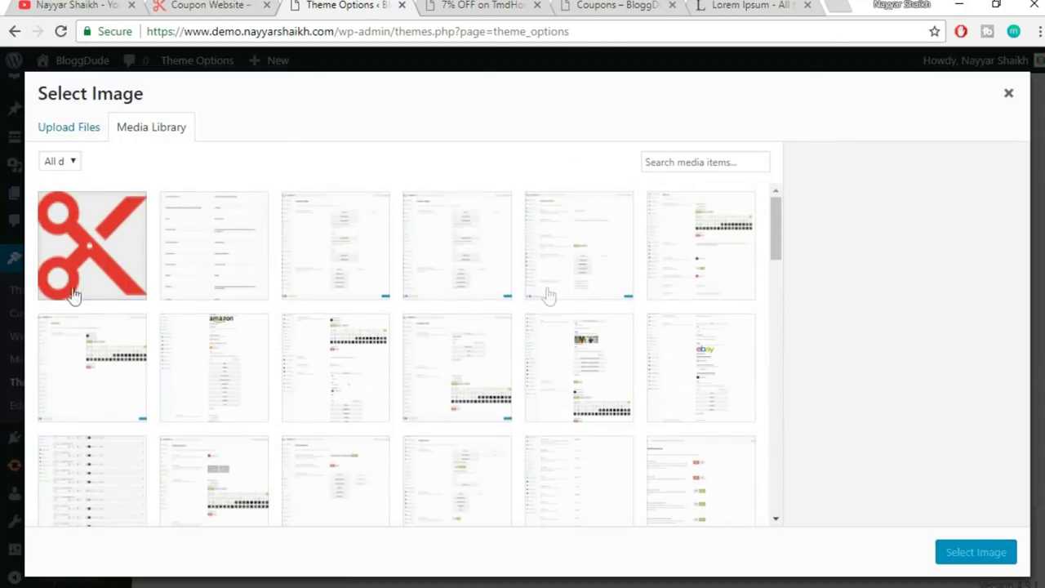
left_click(113, 249)
left_click_drag(957, 191, 908, 193)
left_click(926, 194)
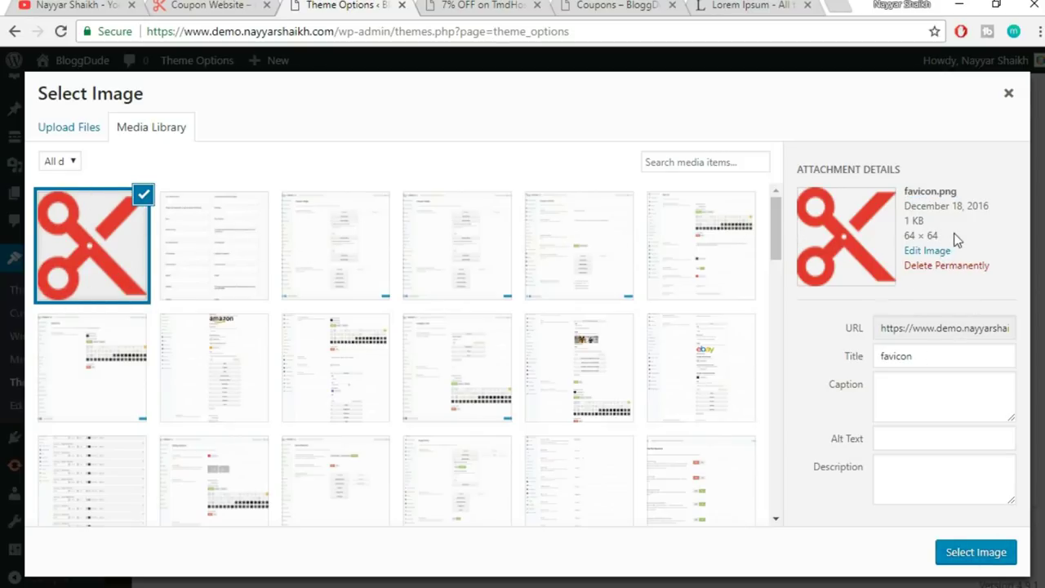
triple_click(908, 236)
left_click(921, 237)
left_click(970, 549)
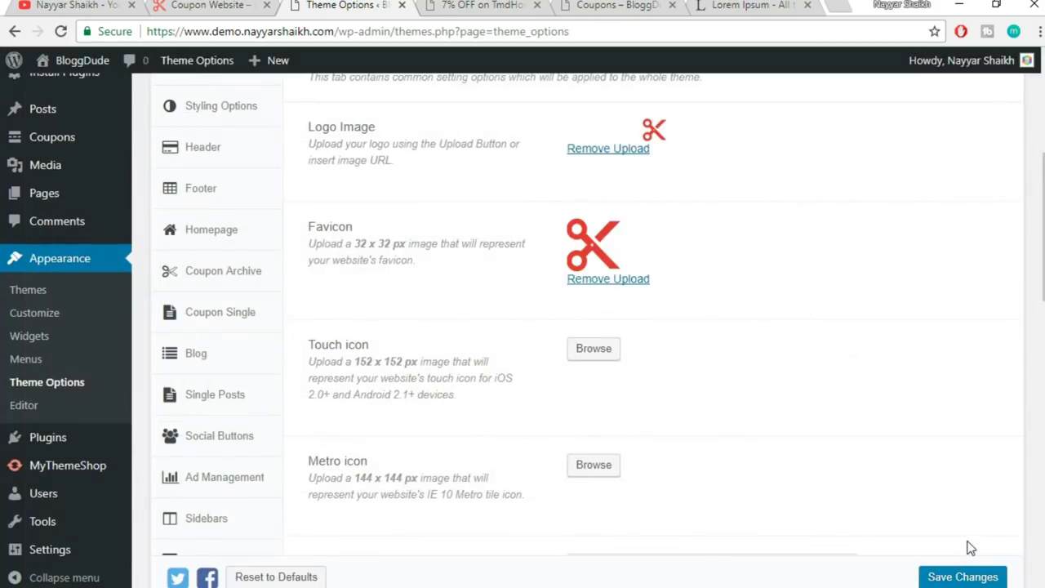
left_click(178, 7)
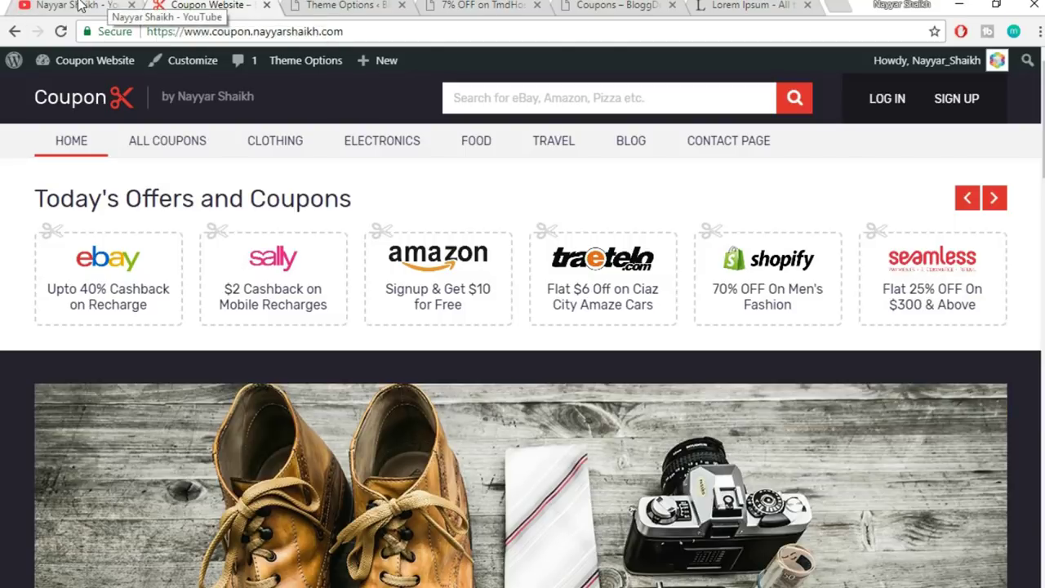
- Check the YouTube channel tab, then select the Twitter Username field in Theme Options
left_click(81, 6)
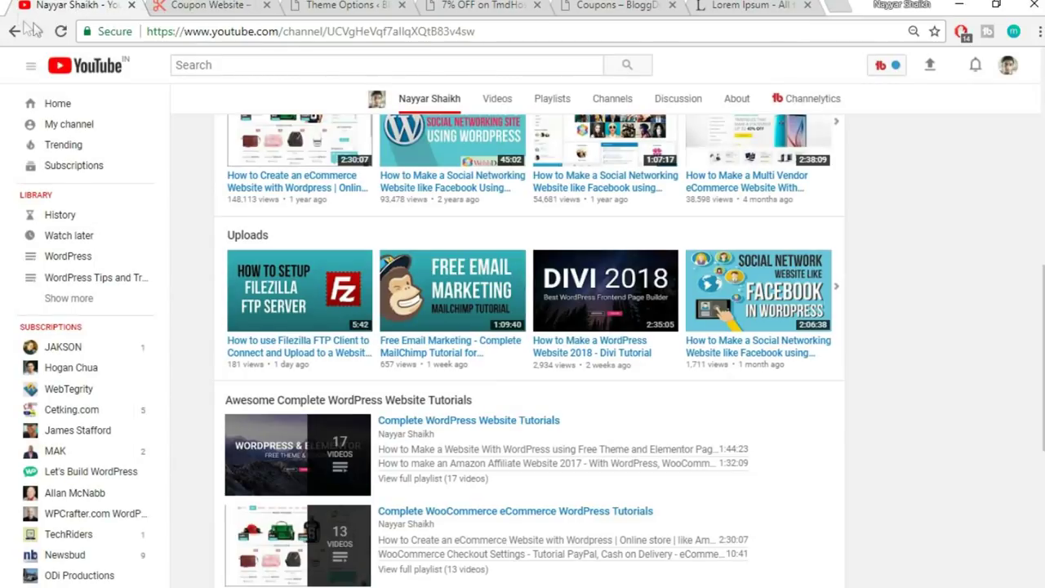
scroll(176, 211, "up", 5)
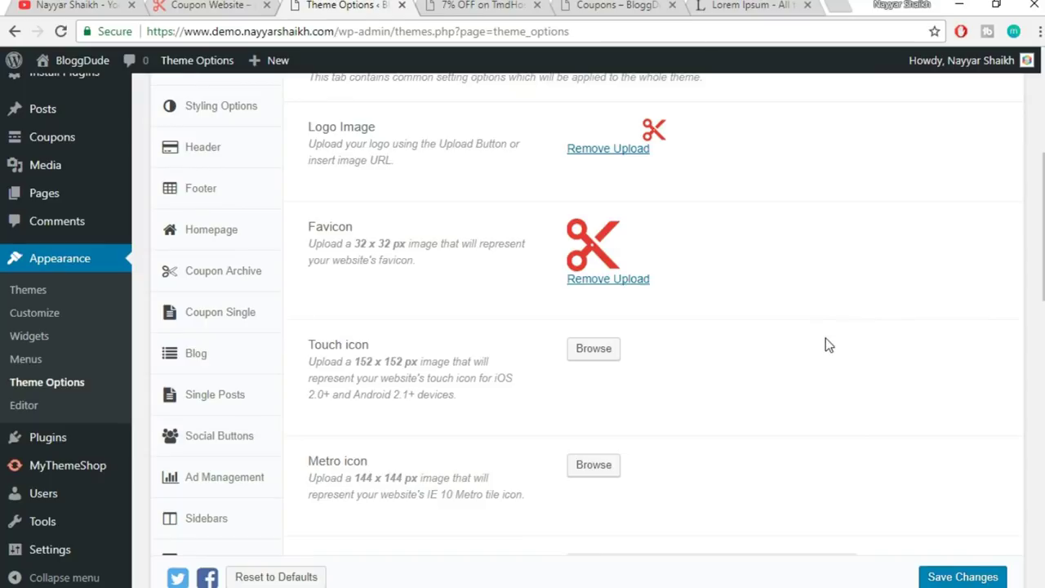
scroll(825, 339, "down", 2)
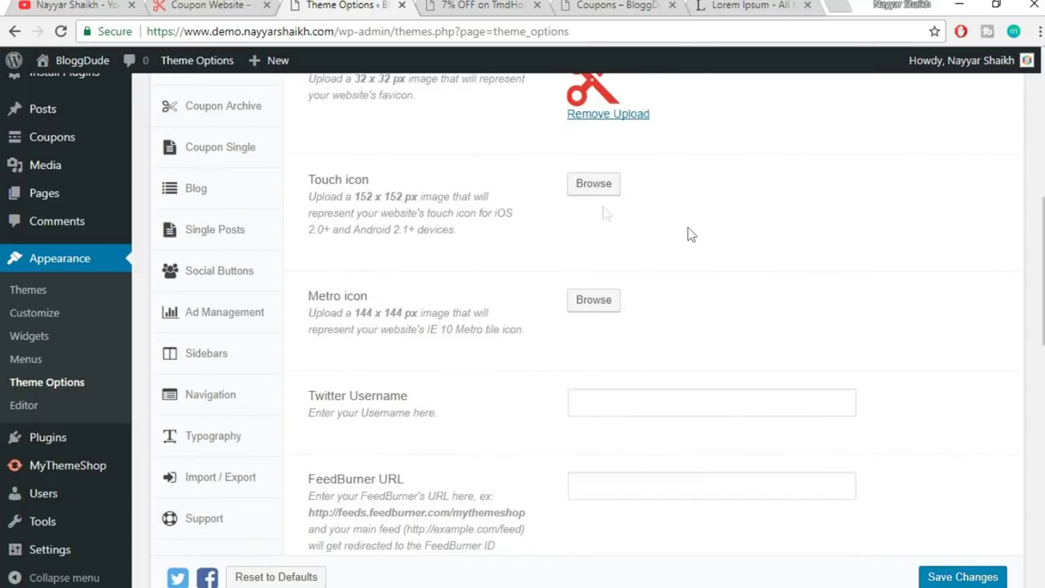
scroll(732, 245, "down", 2)
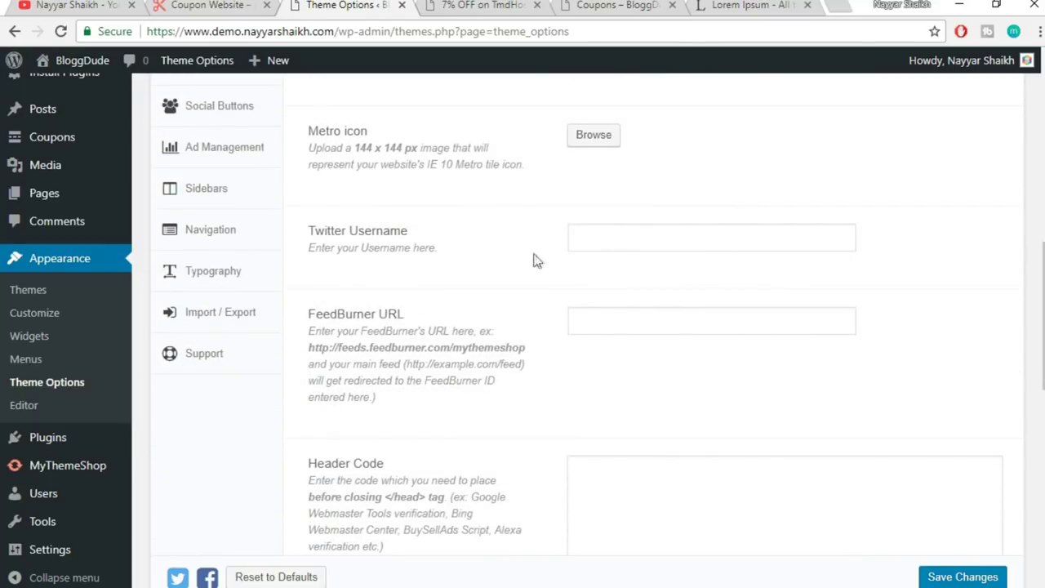
left_click(629, 236)
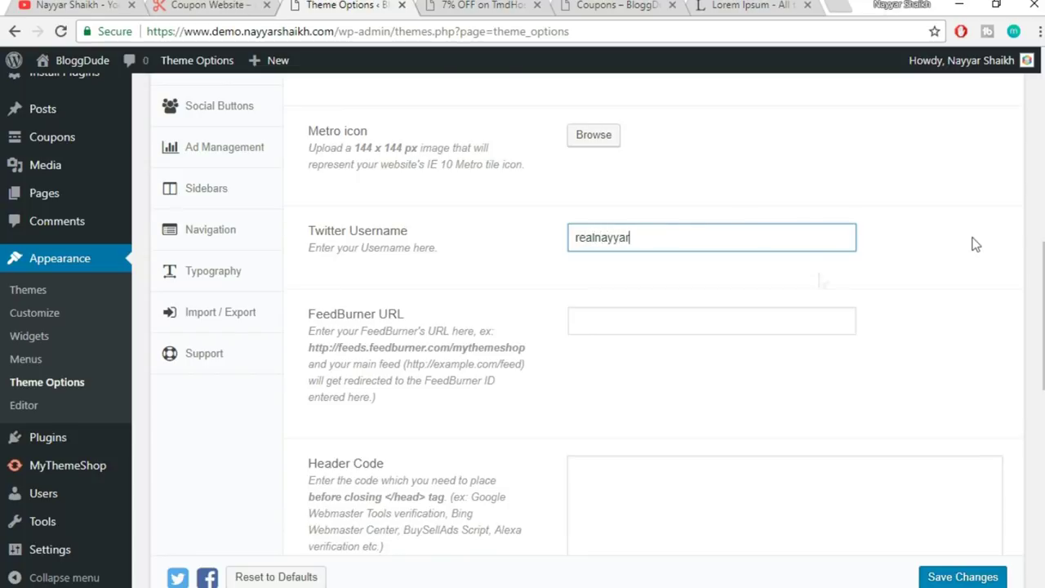
- Review the FeedBurner URL, Header Code, Footer Code and AJAX Quick search options
scroll(990, 239, "down", 2)
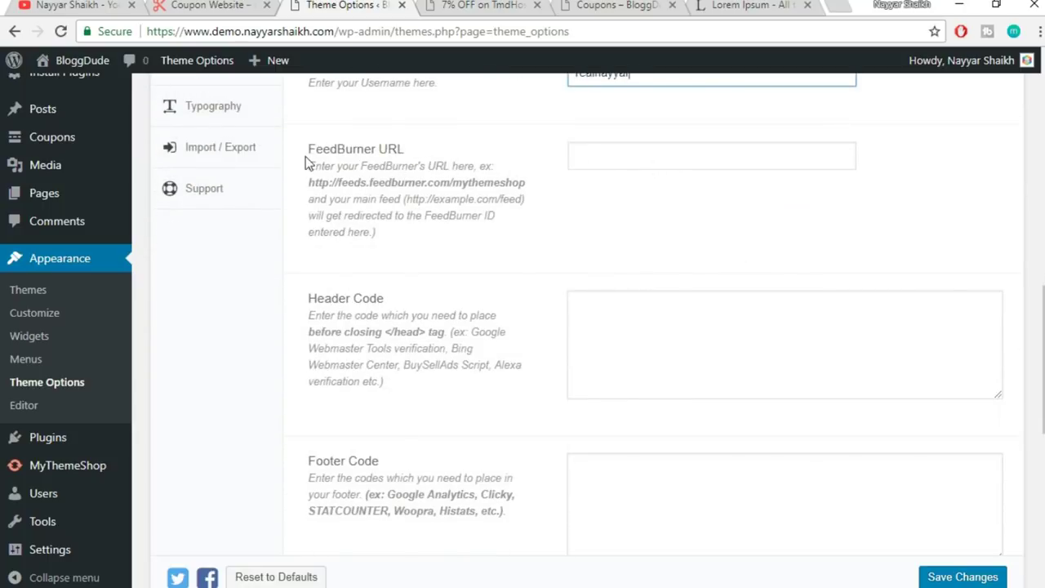
left_click_drag(308, 150, 430, 158)
left_click(432, 159)
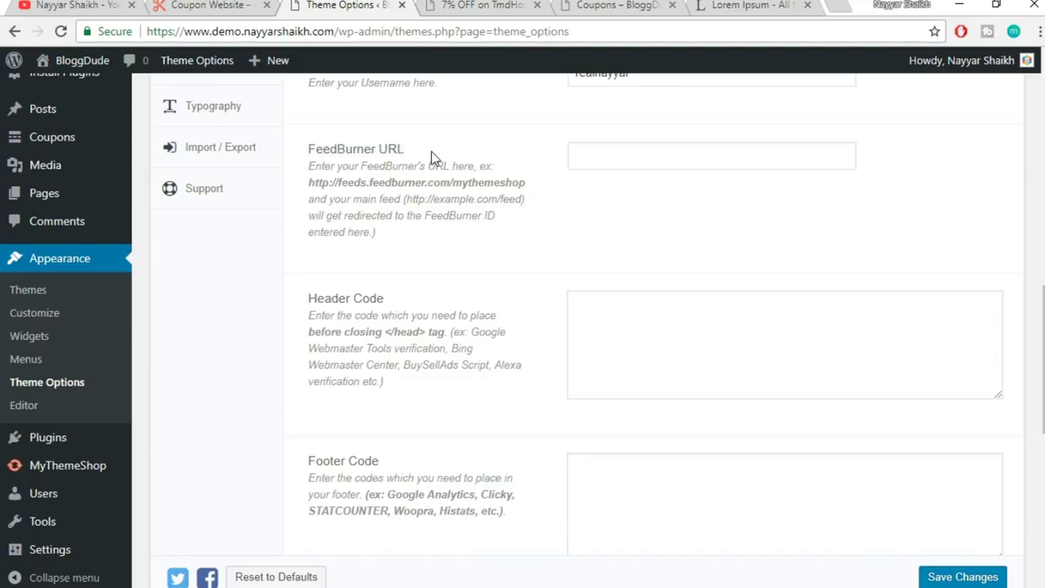
left_click_drag(313, 145, 414, 149)
left_click(431, 154)
scroll(529, 295, "down", 1)
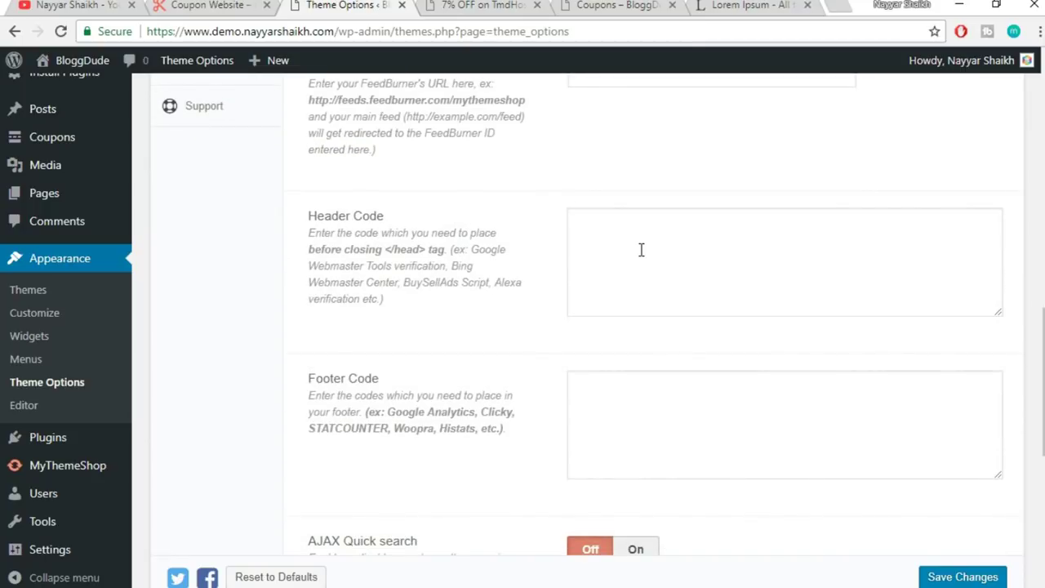
scroll(688, 259, "down", 1)
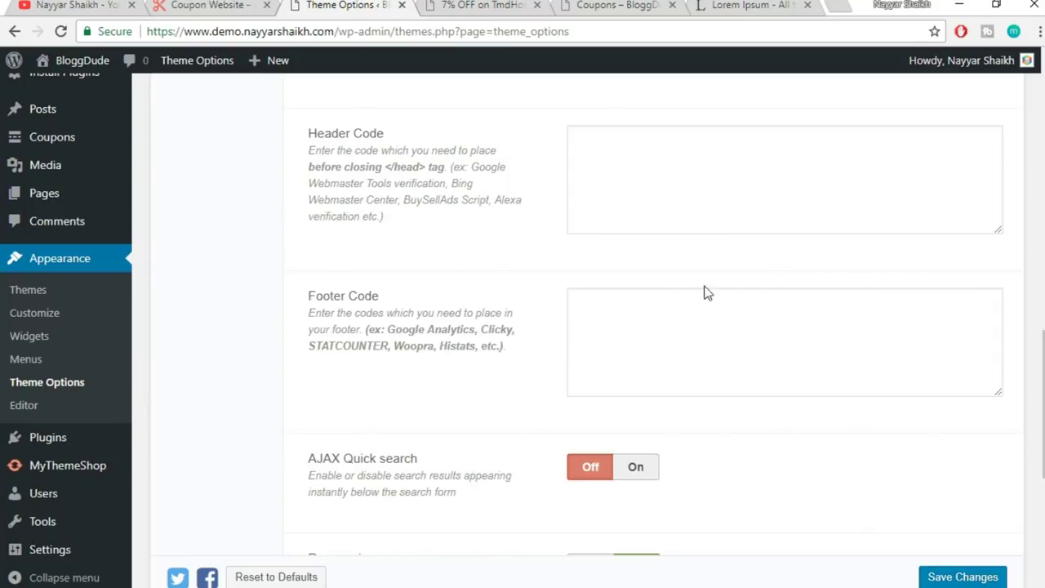
scroll(724, 322, "down", 2)
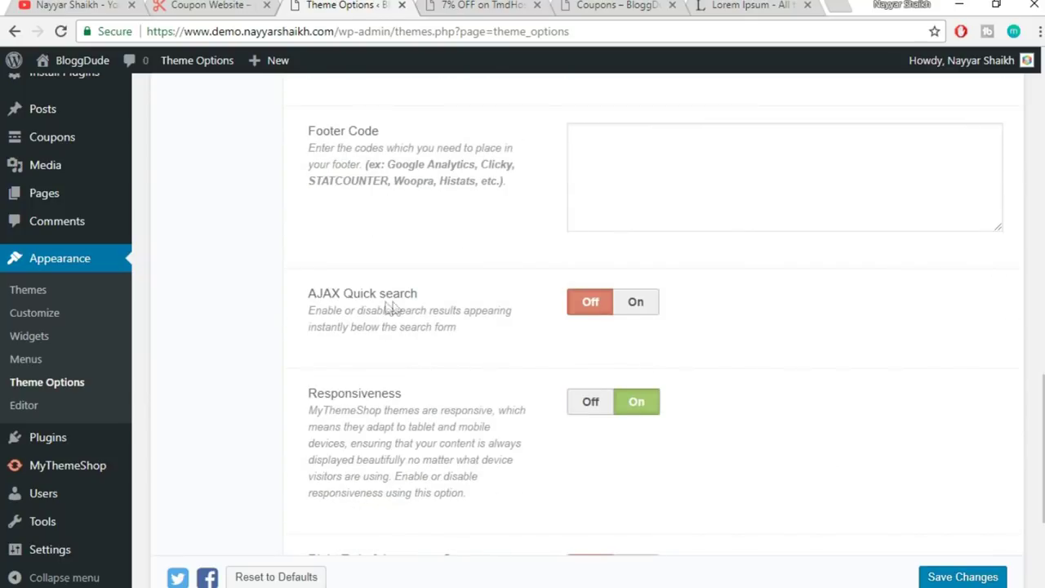
- Turn AJAX Quick search On, glancing at the 7% OFF coupon page
left_click(636, 304)
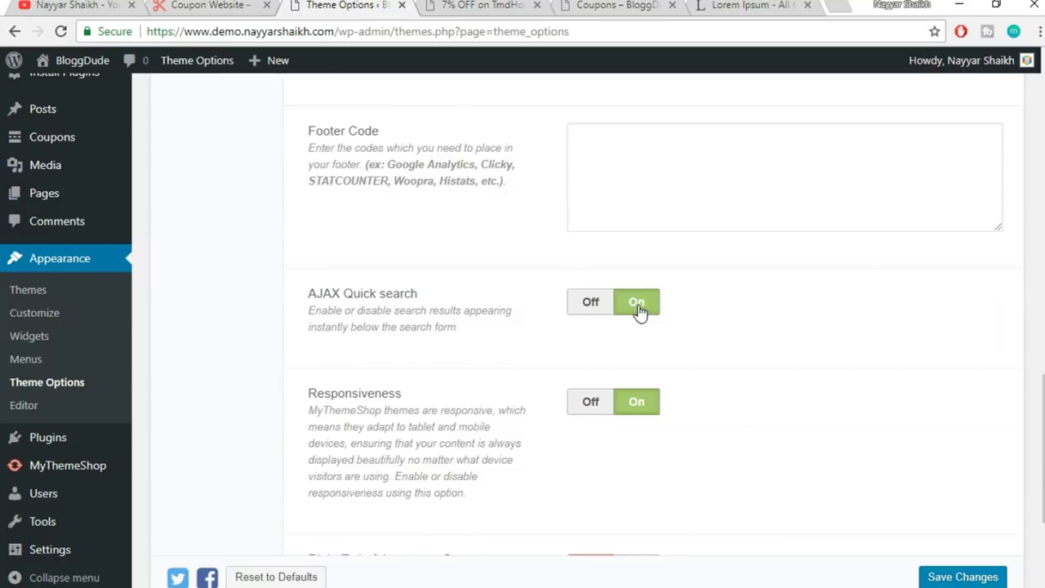
scroll(669, 314, "down", 1)
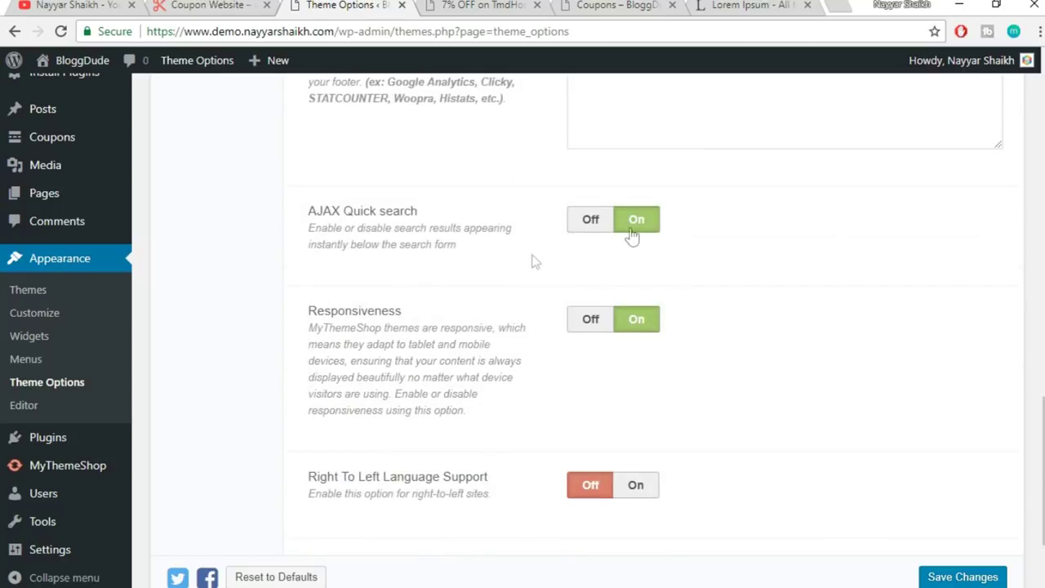
left_click(468, 5)
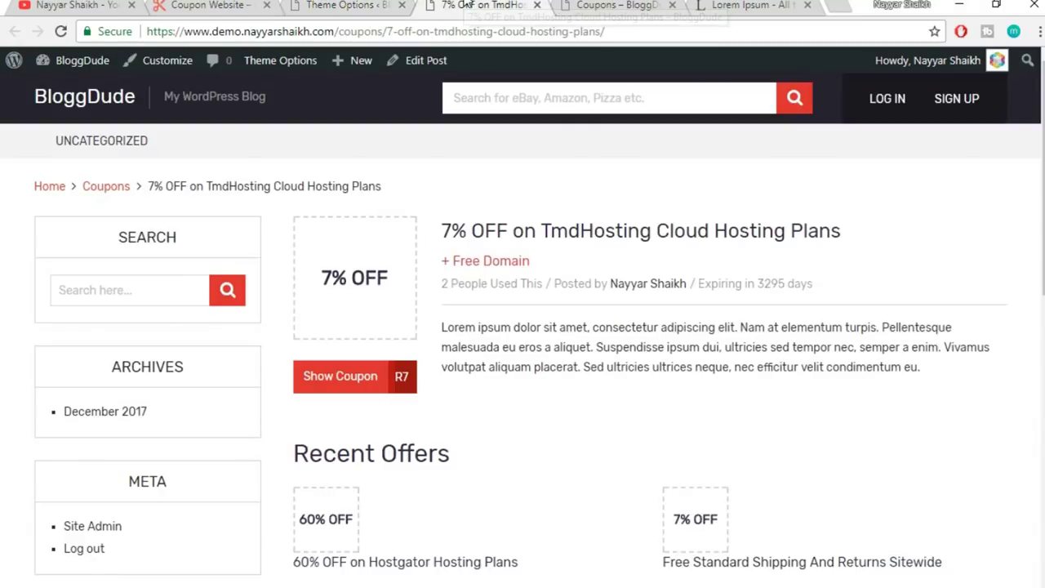
left_click(337, 5)
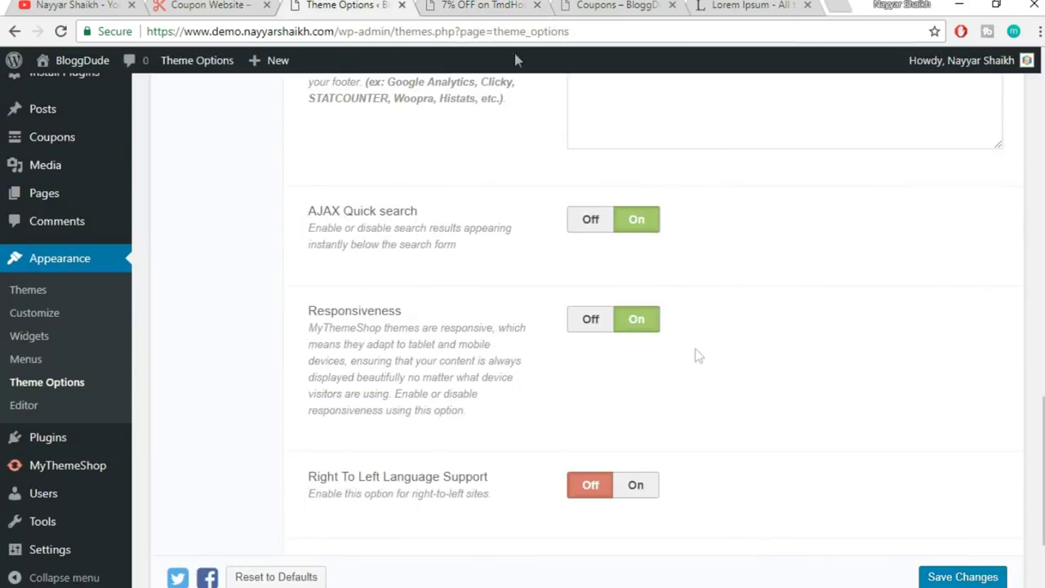
key("ctrl+Tab")
left_click(331, 5)
scroll(785, 323, "down", 2)
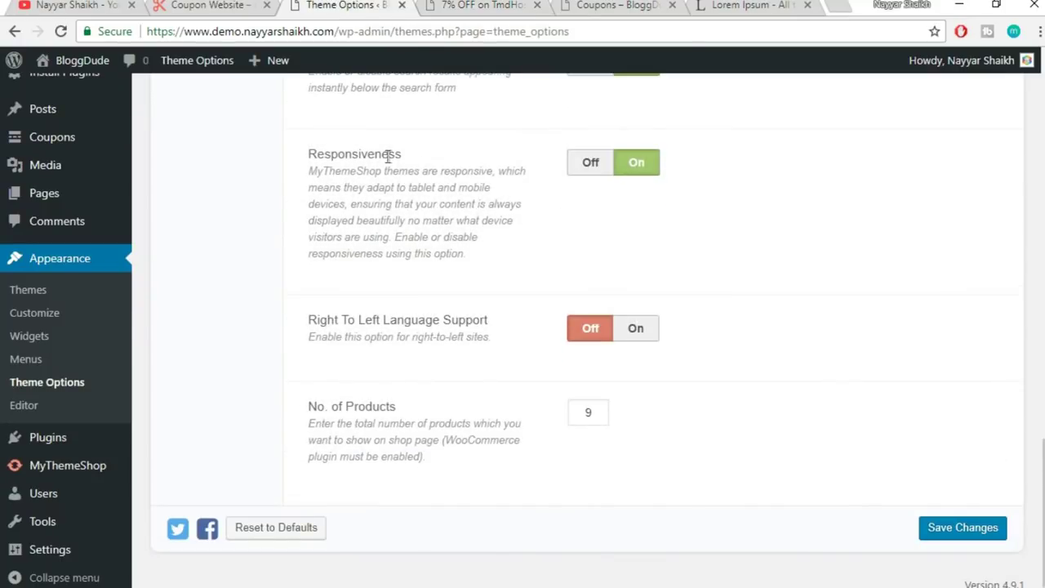
key("ctrl+Tab")
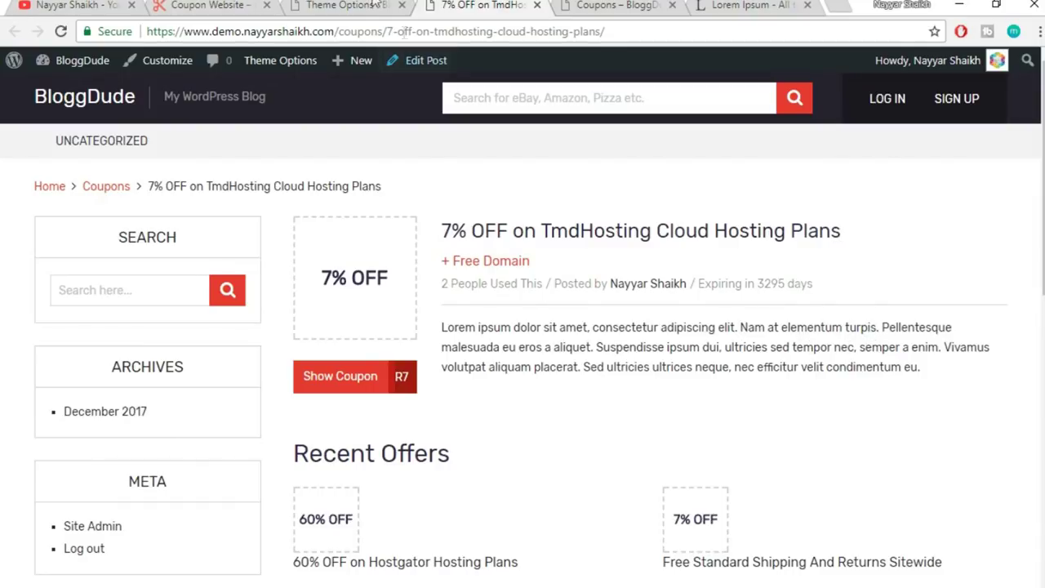
key("ctrl+shift+Tab")
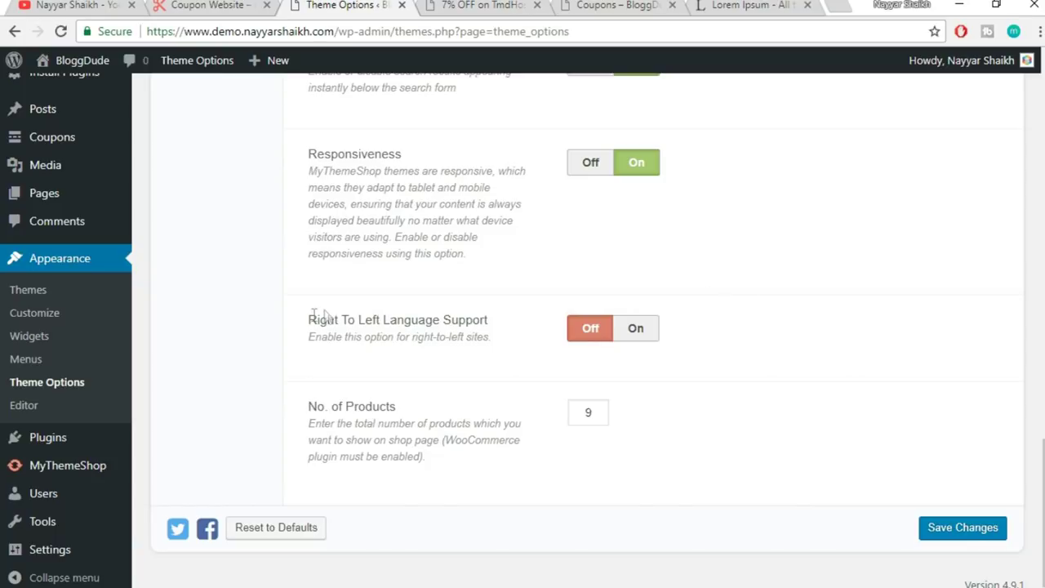
- Review the Responsiveness and Right To Left options, then save the theme options
left_click_drag(309, 319, 378, 314)
left_click(395, 316)
left_click_drag(311, 170, 495, 186)
left_click(495, 186)
left_click_drag(527, 170, 323, 174)
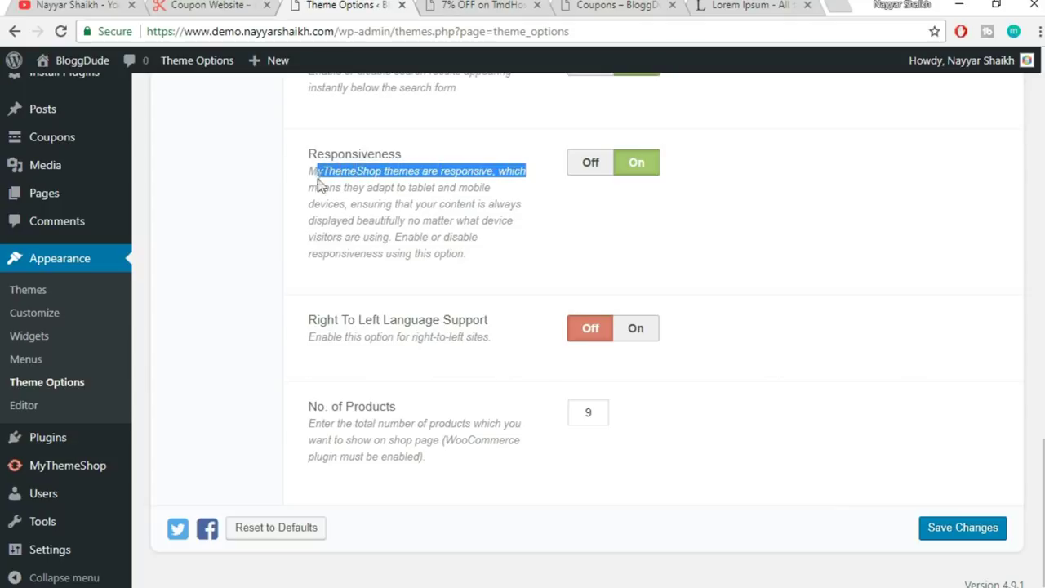
left_click(333, 188)
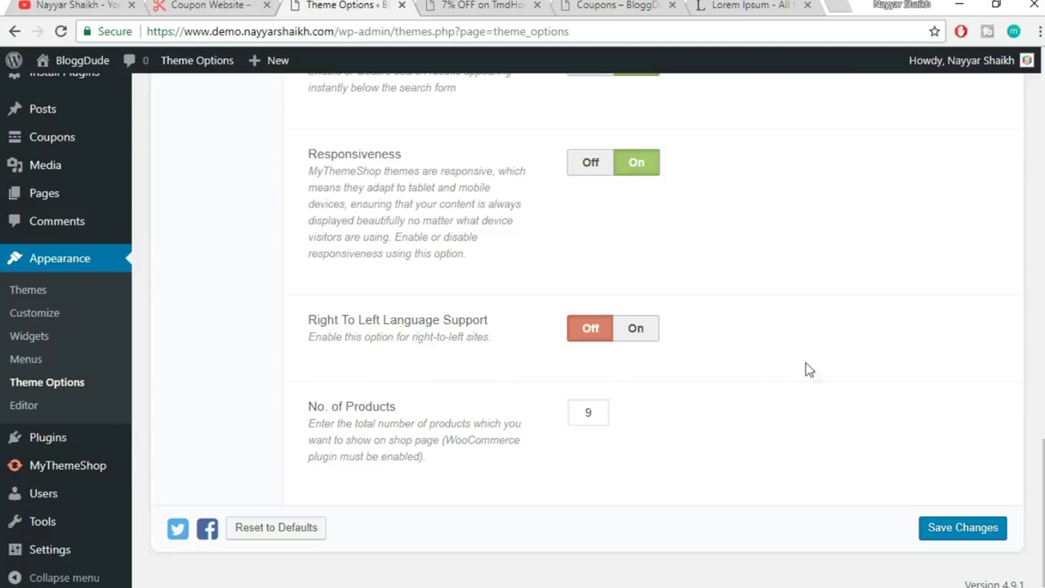
left_click(968, 531)
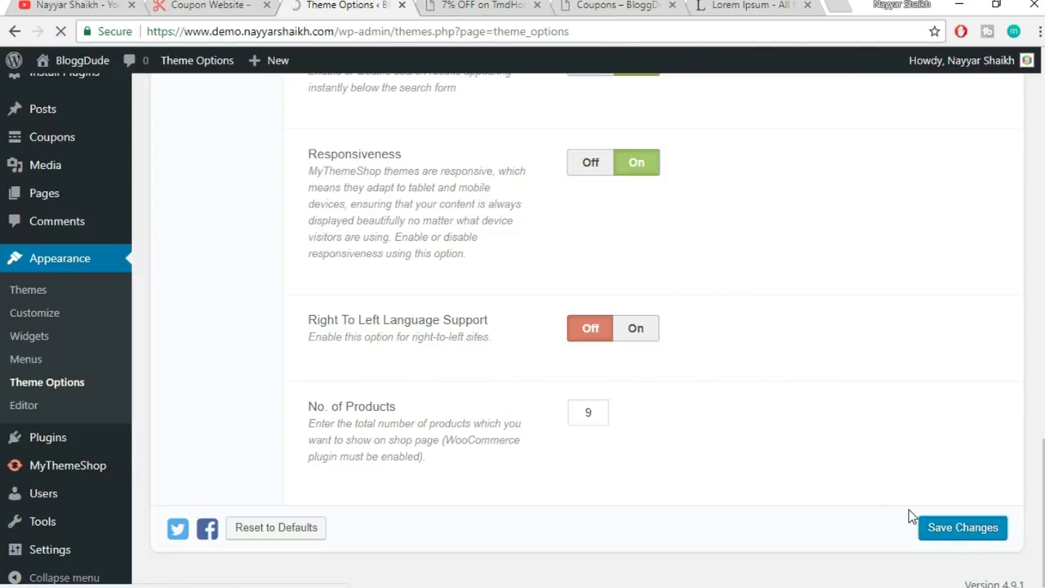
left_click(510, 6)
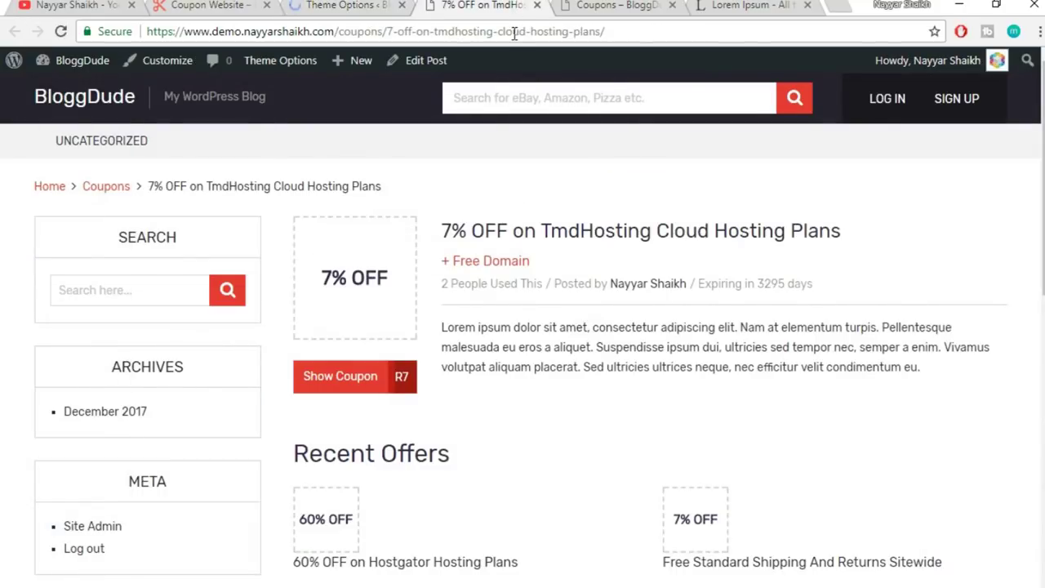
left_click(515, 33)
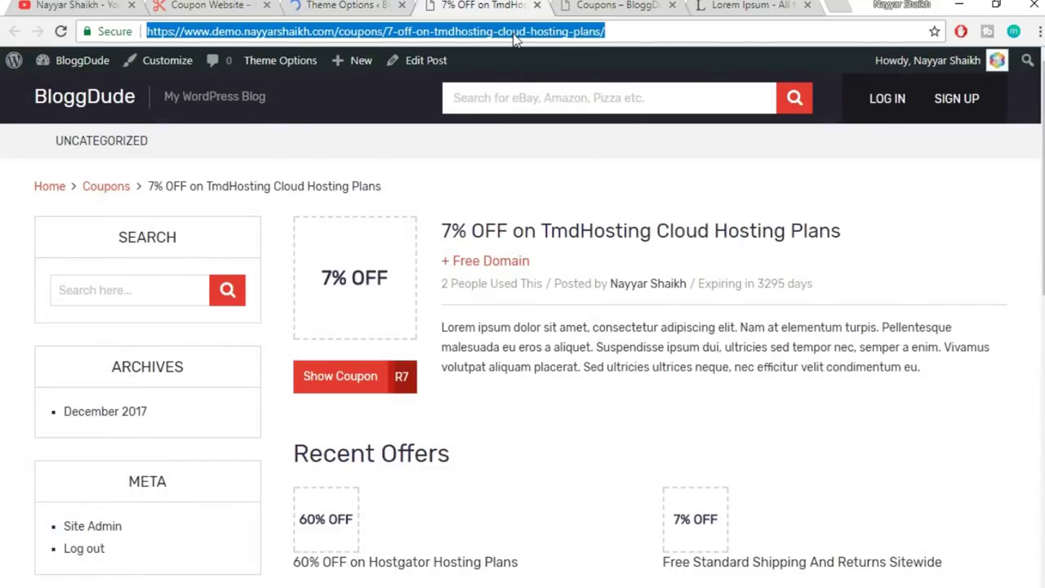
key("Return")
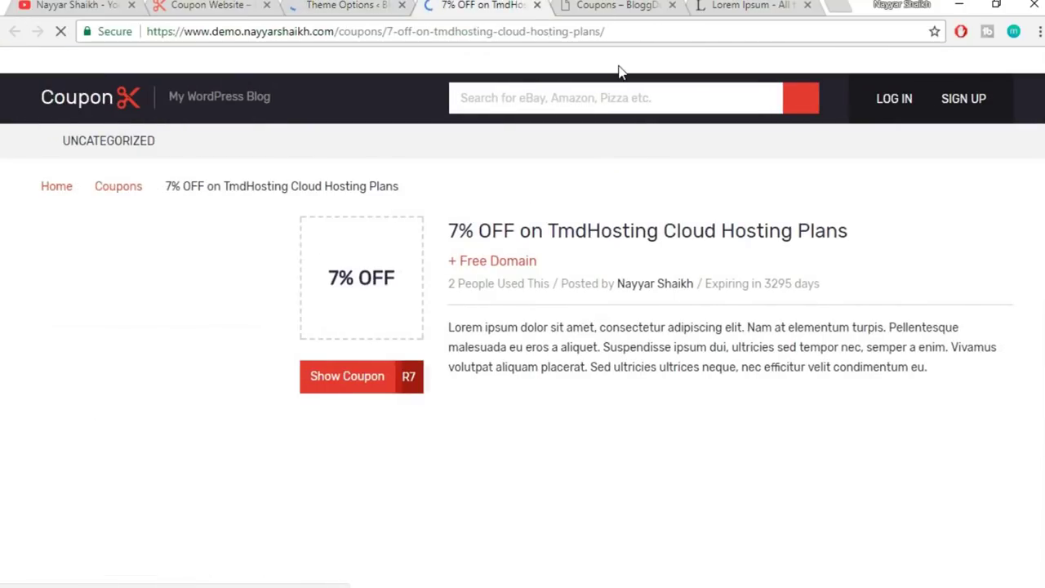
scroll(490, 380, "down", 3)
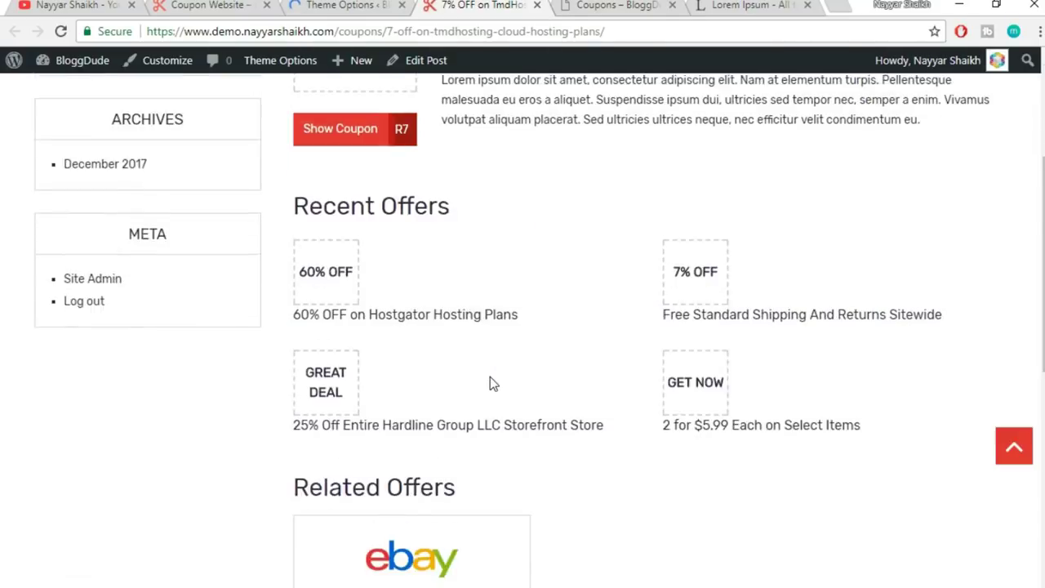
scroll(490, 384, "up", 3)
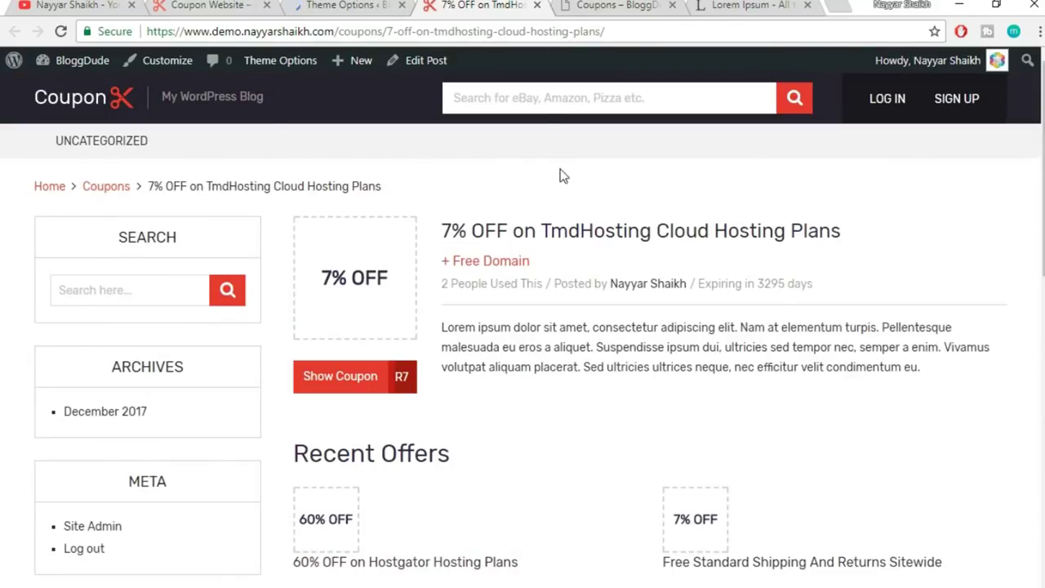
left_click(523, 97)
type("amaz")
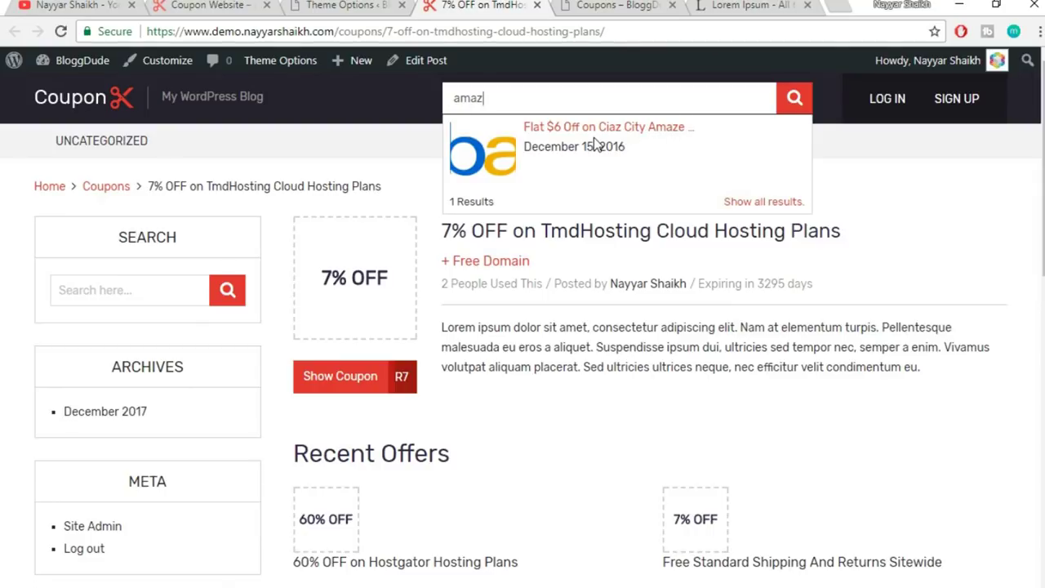
key("ctrl+a")
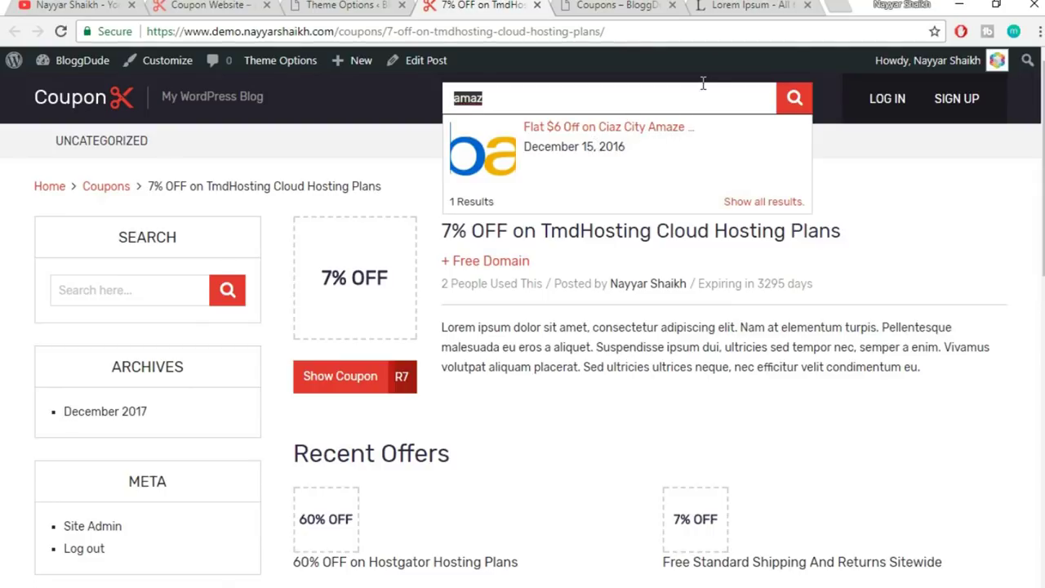
type("host")
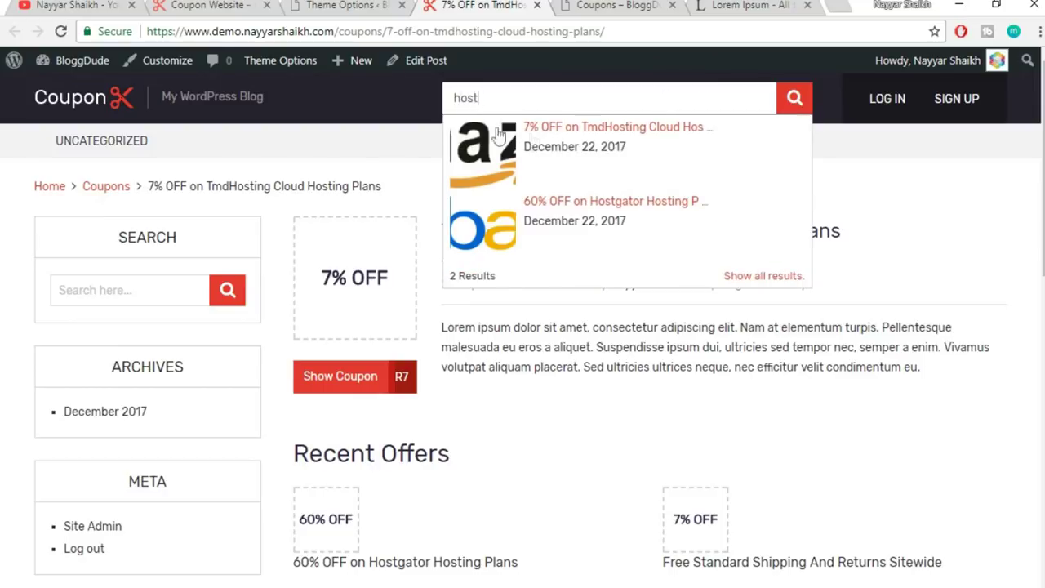
left_click_drag(499, 97, 411, 92)
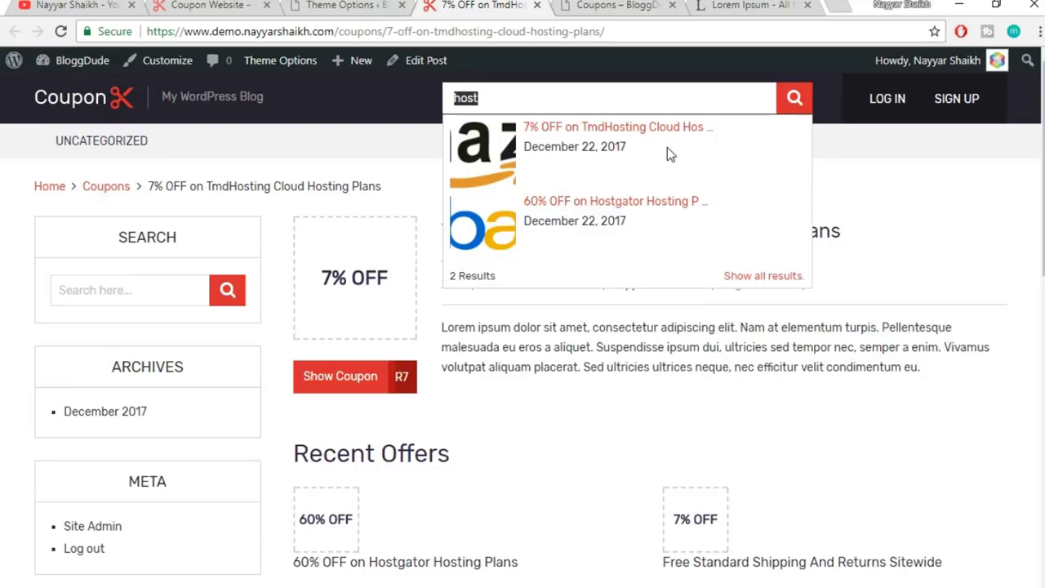
key("BackSpace")
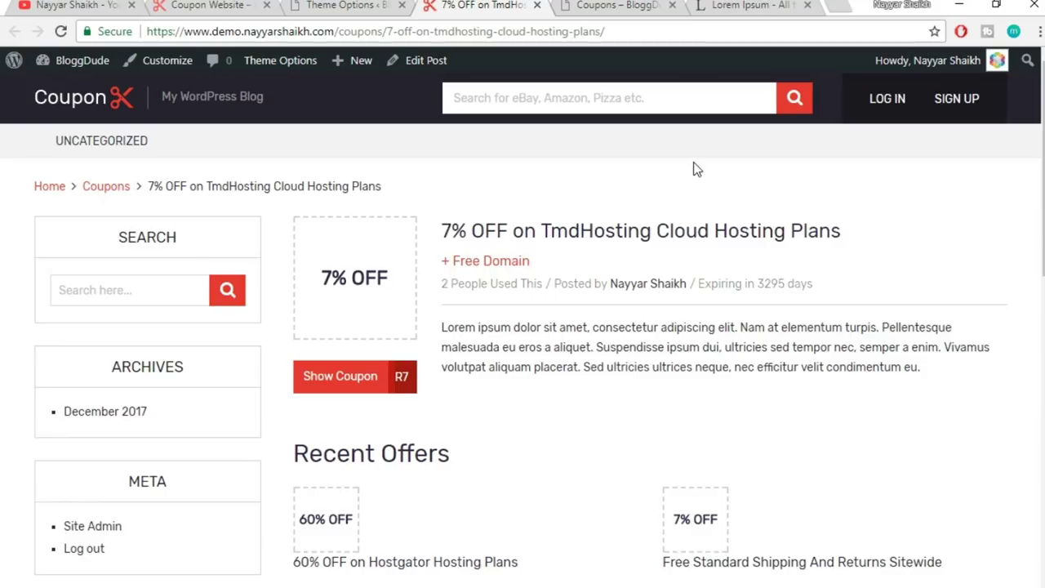
- Open the Performance section of Theme Options and turn Prefetching On
left_click(378, 4)
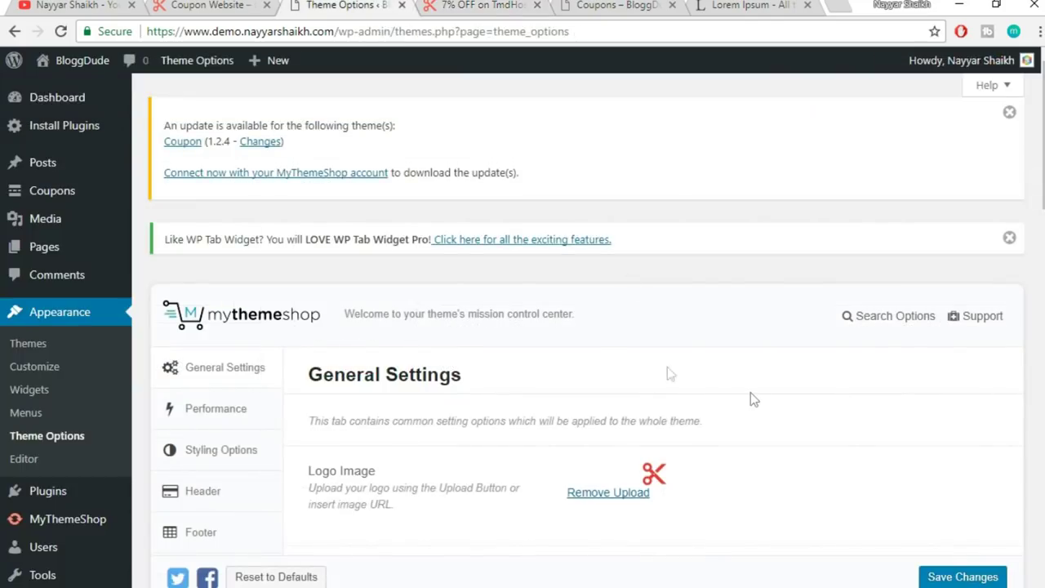
scroll(750, 392, "down", 3)
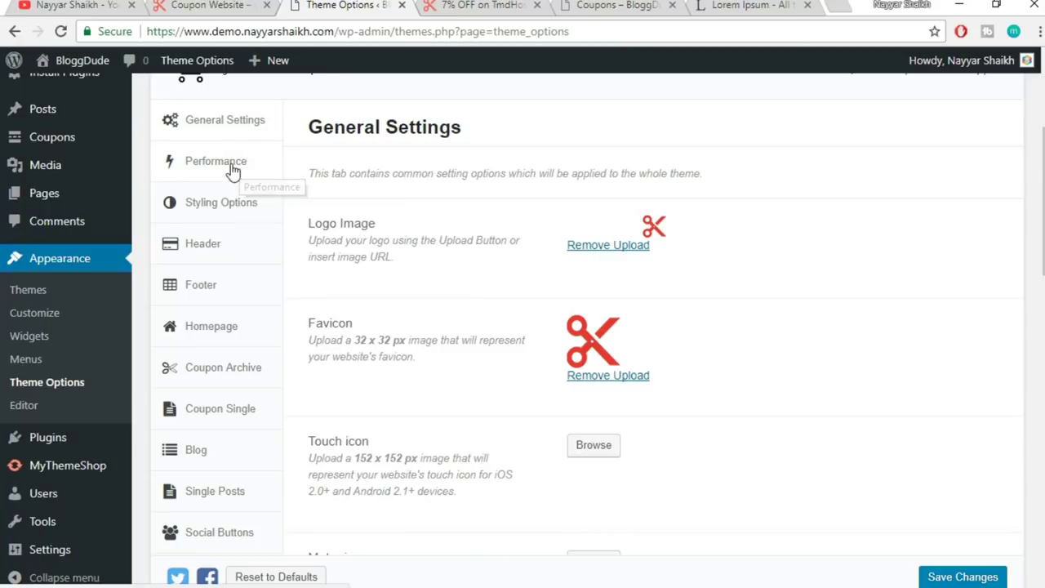
left_click(232, 170)
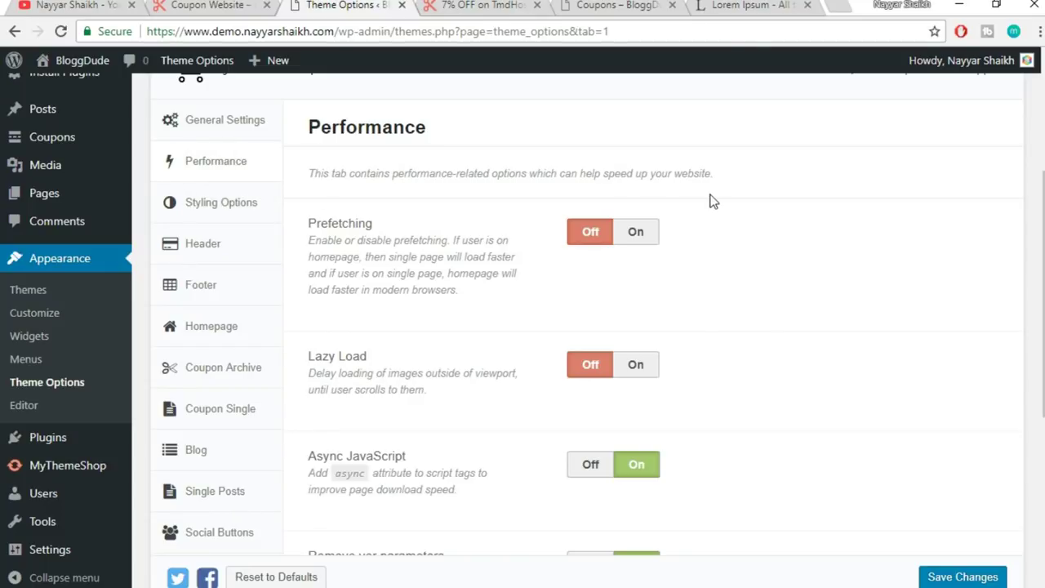
scroll(700, 237, "down", 1)
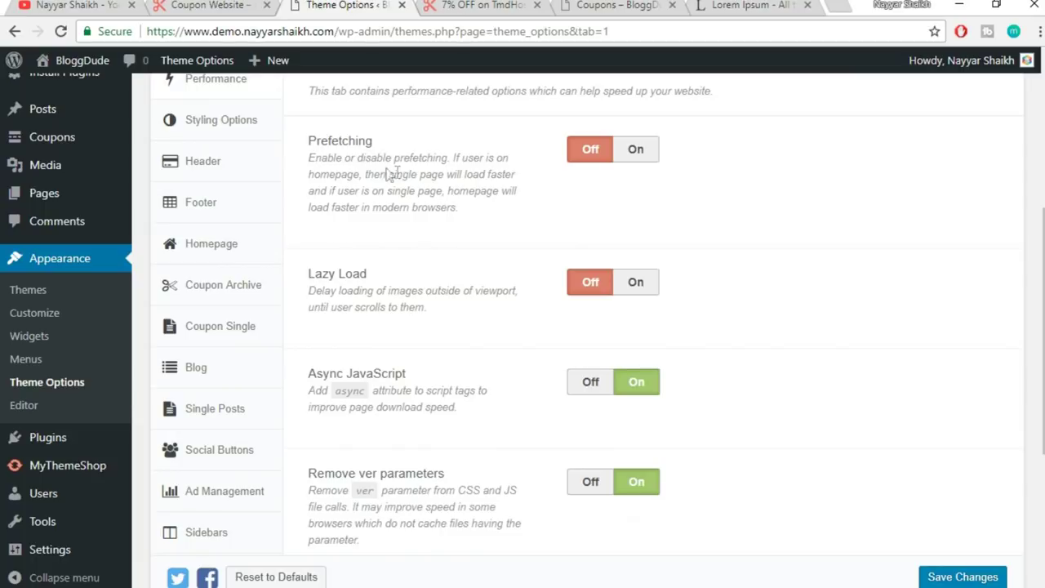
left_click(458, 8)
scroll(921, 339, "down", 1)
scroll(604, 362, "down", 3)
scroll(654, 466, "up", 4)
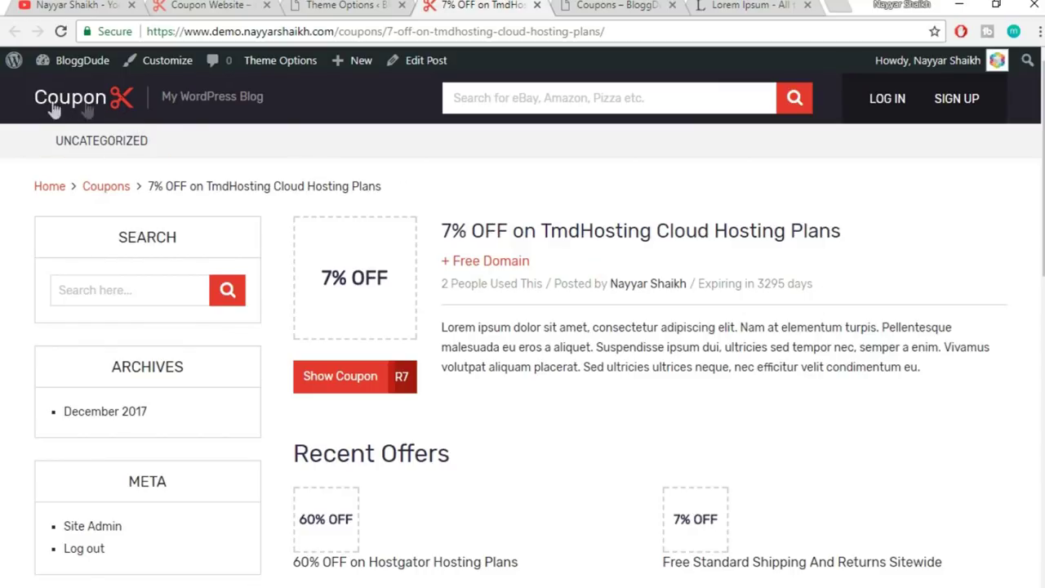
left_click(353, 4)
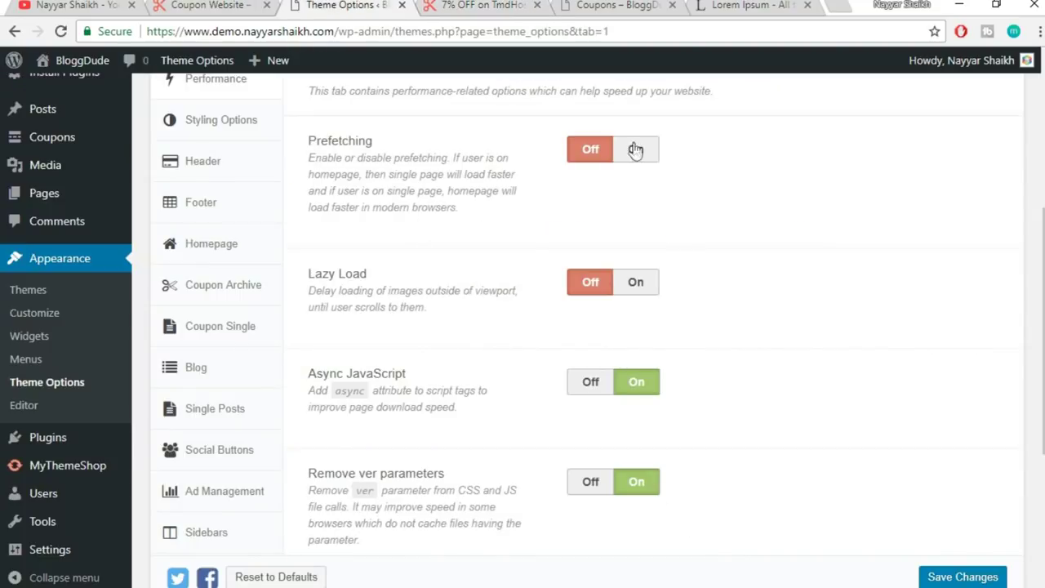
left_click(642, 149)
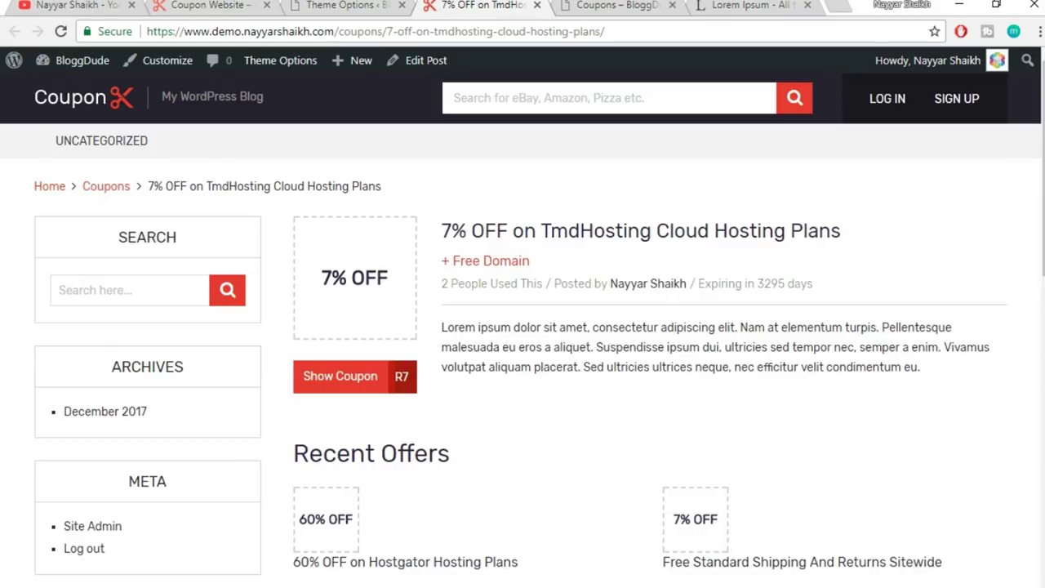
- Turn Lazy Load On in the Performance settings
left_click(331, 5)
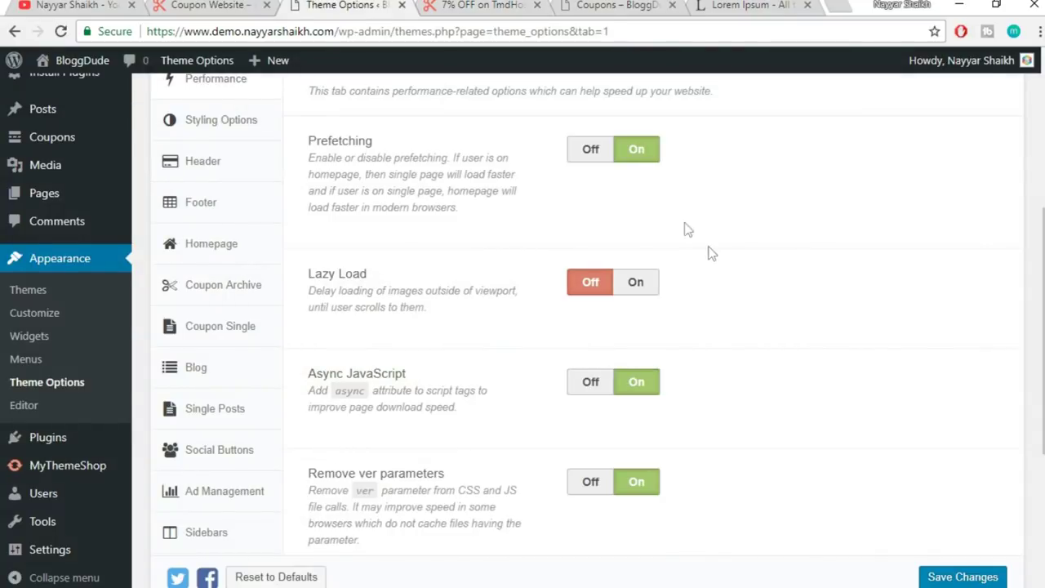
scroll(819, 345, "up", 2)
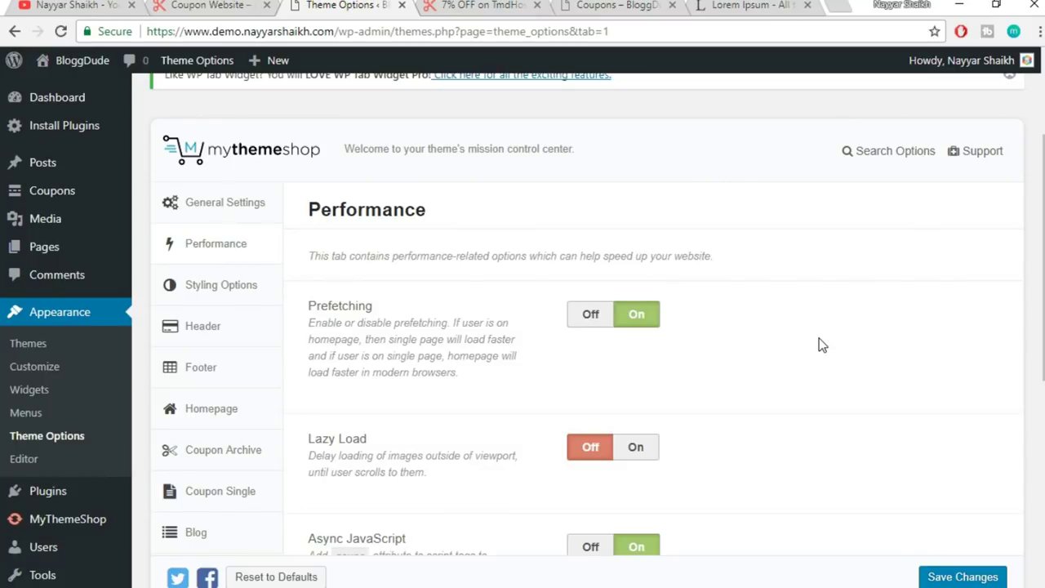
scroll(818, 351, "down", 2)
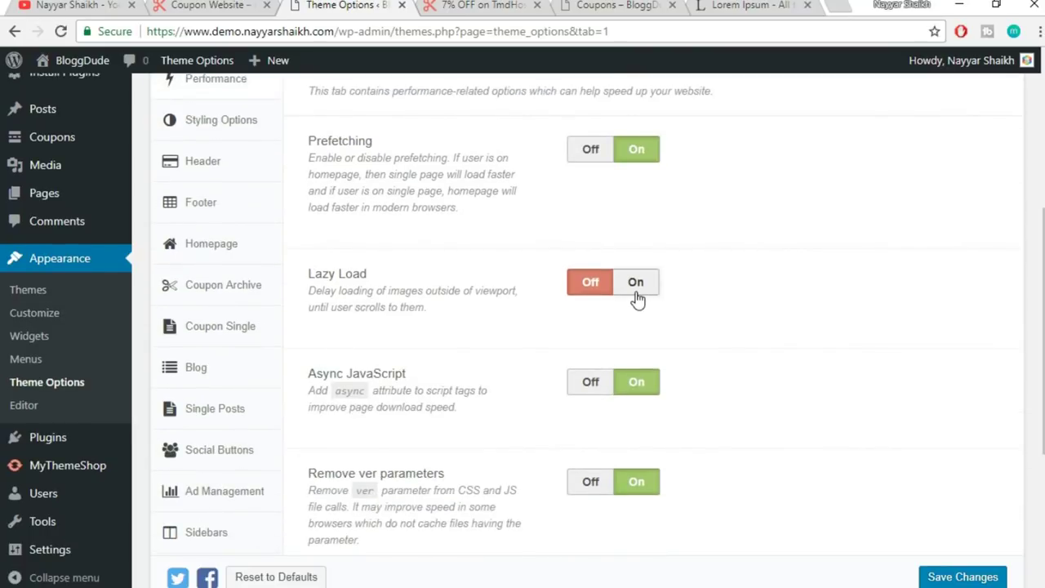
left_click(637, 294)
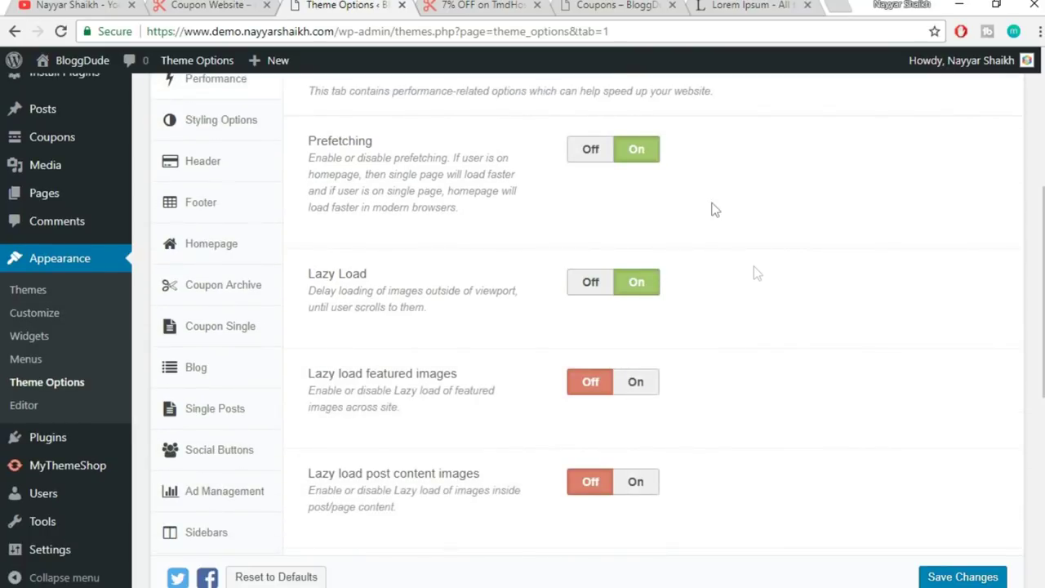
- Scroll through the coupon page's Recent Offers, Related Offers and About The Author sections
left_click(482, 5)
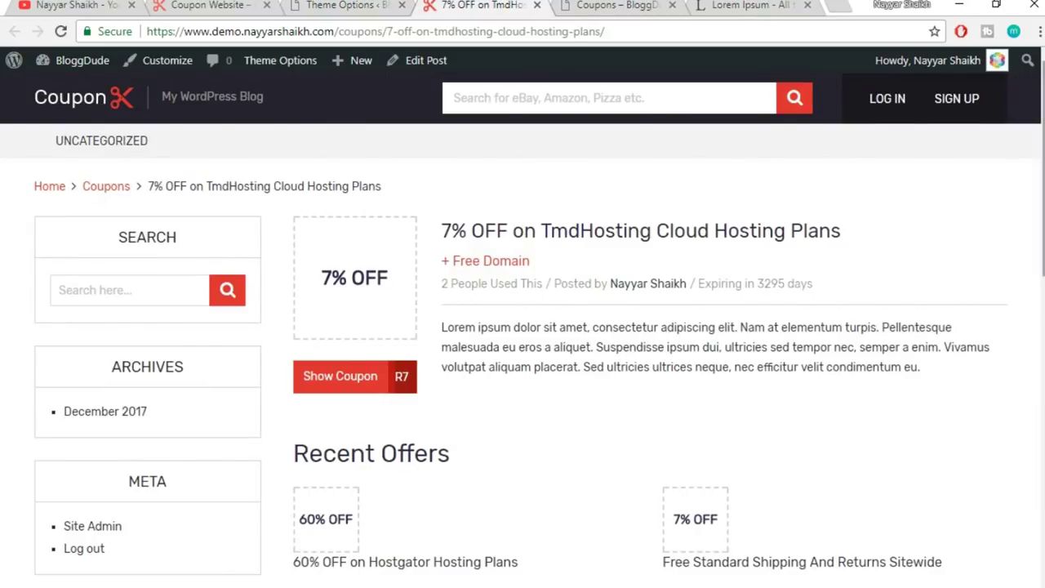
scroll(1025, 222, "down", 6)
scroll(677, 415, "down", 4)
scroll(677, 415, "up", 2)
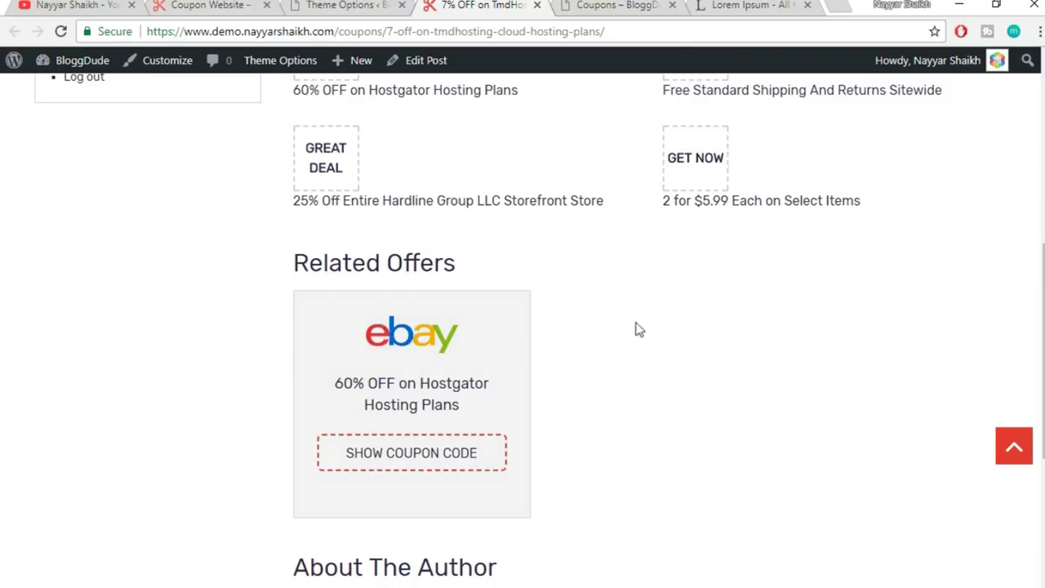
scroll(822, 306, "down", 3)
scroll(707, 438, "up", 2)
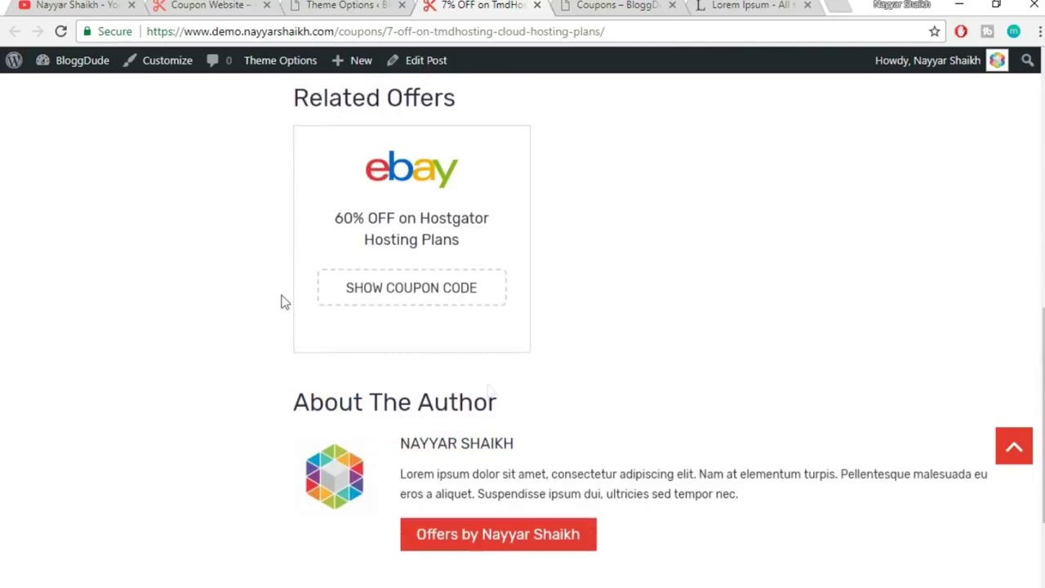
scroll(693, 423, "up", 10)
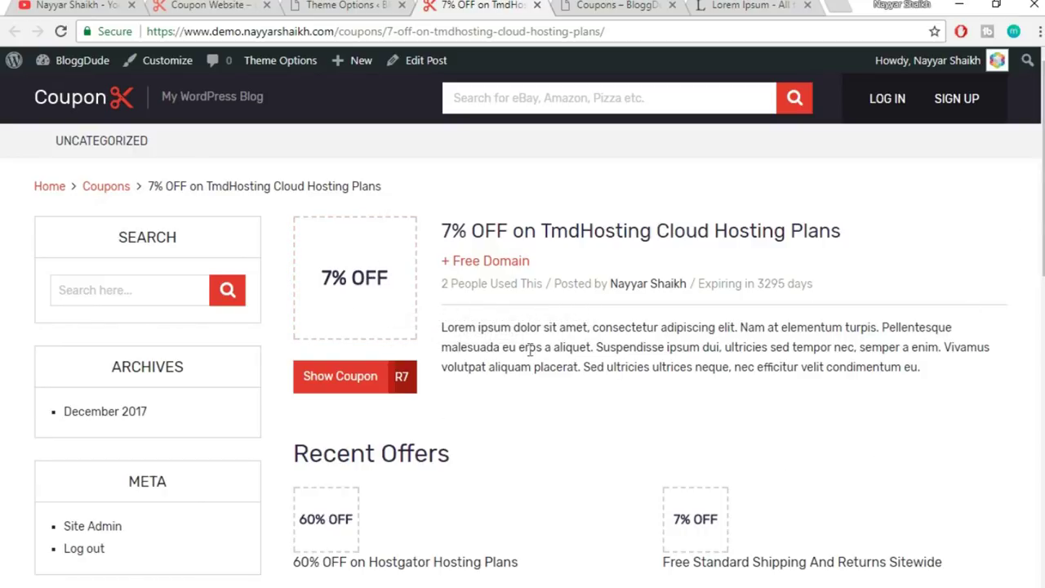
scroll(1040, 298, "down", 3)
scroll(1029, 245, "up", 3)
scroll(278, 483, "down", 2)
scroll(482, 446, "down", 3)
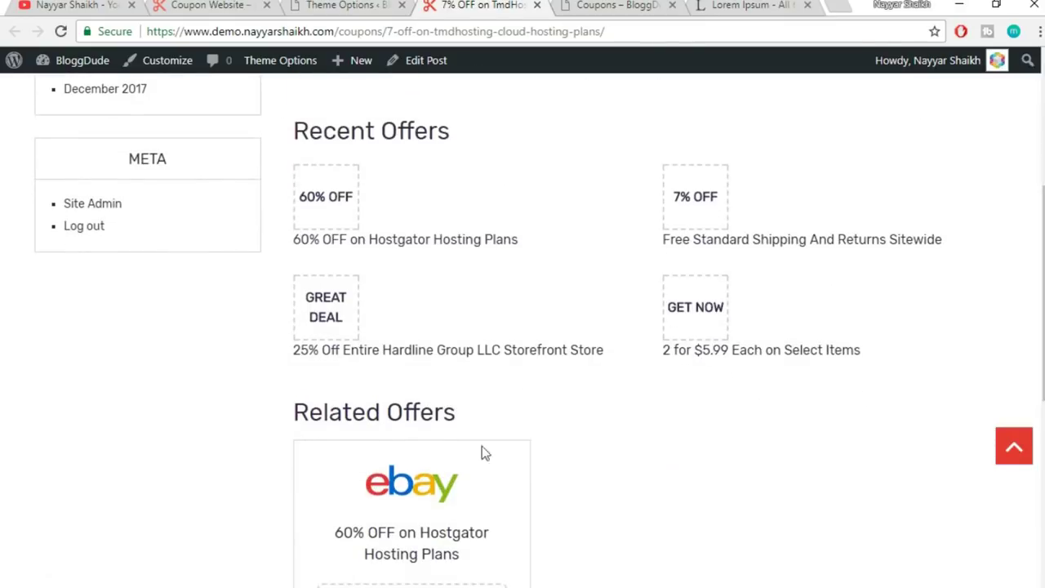
scroll(546, 436, "down", 1)
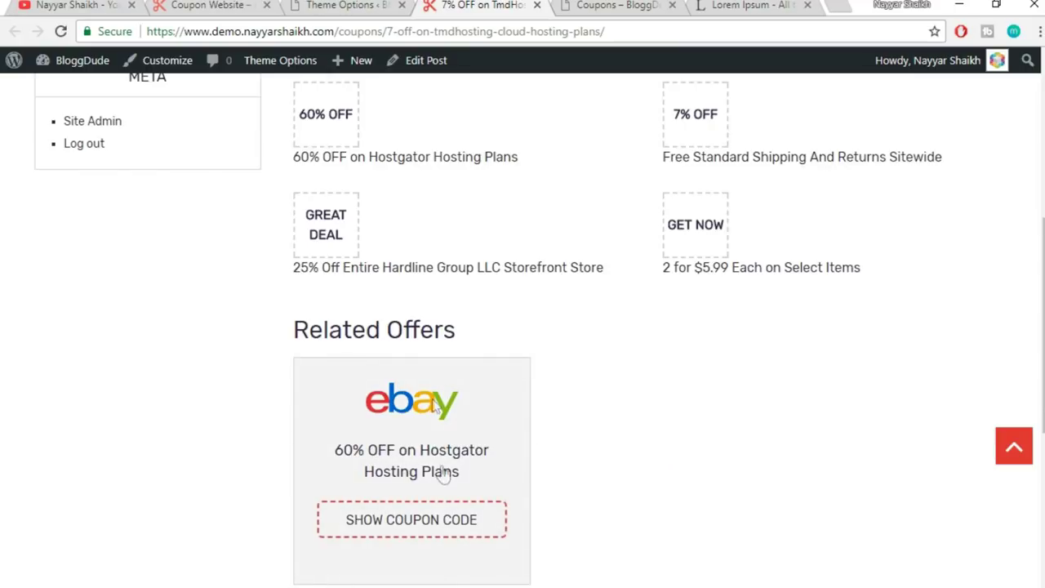
scroll(625, 550, "up", 1)
scroll(625, 550, "up", 5)
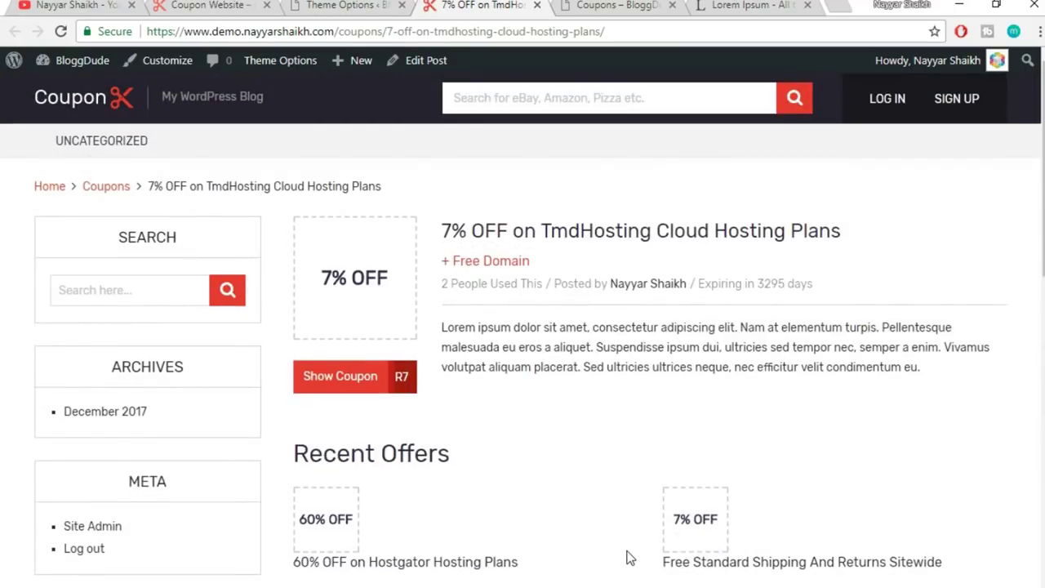
- Enable lazy loading for post content images in the Performance settings
left_click(341, 5)
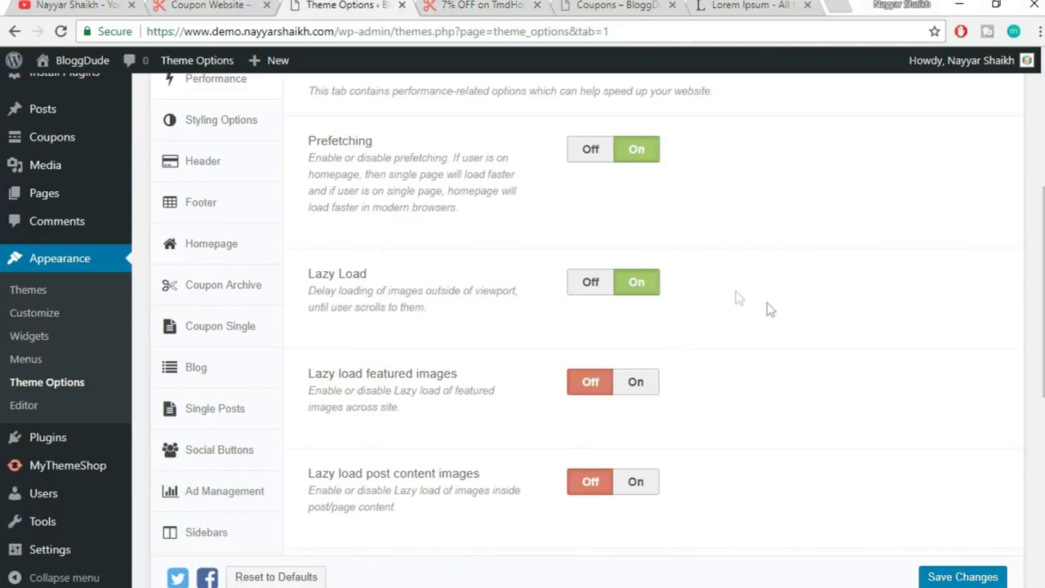
scroll(800, 347, "down", 1)
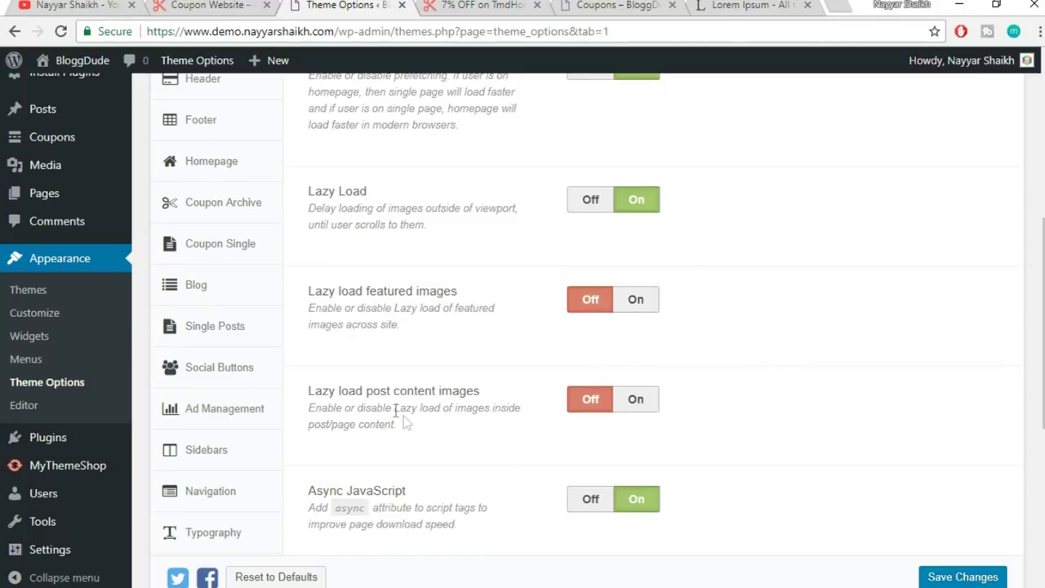
left_click(637, 400)
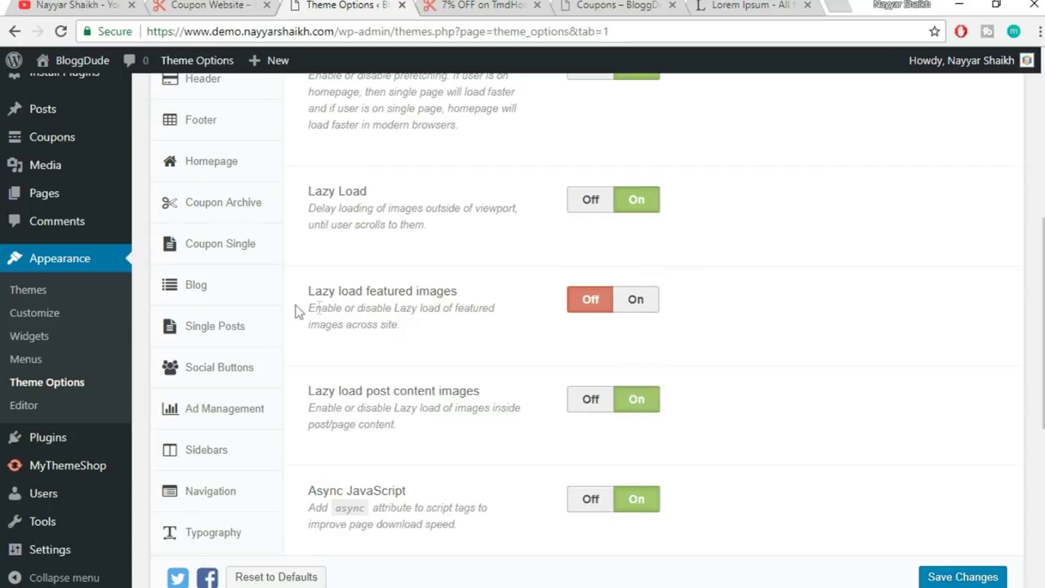
left_click_drag(469, 296, 367, 284)
left_click(367, 284)
- Look over the TmdHosting coupon page, selecting some of its text
left_click(467, 5)
scroll(580, 360, "down", 5)
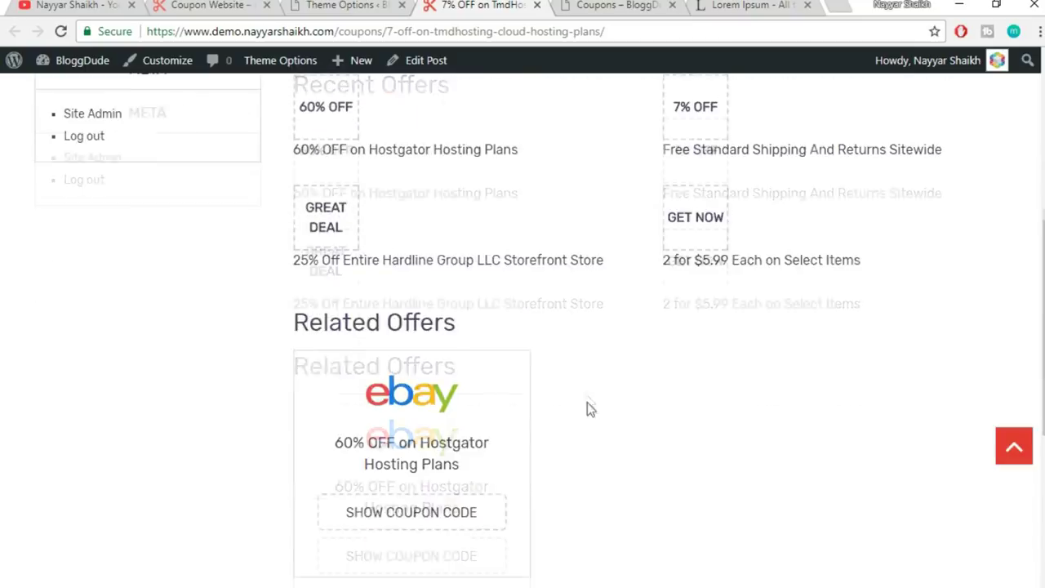
scroll(586, 401, "up", 3)
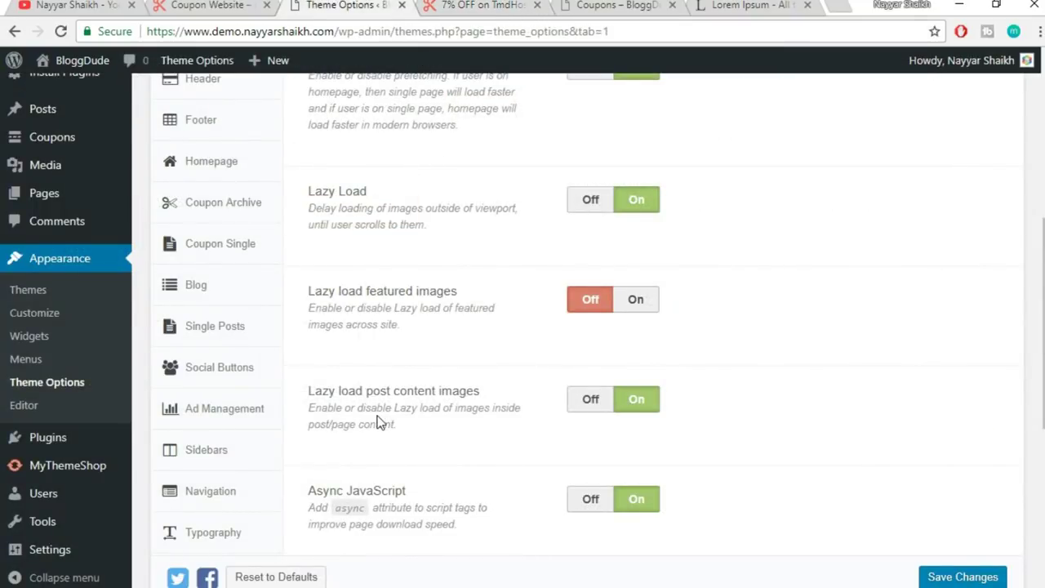
scroll(408, 400, "down", 1)
left_click_drag(393, 309, 479, 309)
left_click(457, 209)
left_click_drag(454, 209, 359, 209)
left_click(413, 307)
left_click_drag(395, 308, 490, 306)
left_click(490, 305)
- Save the Performance settings and switch back to the live TmdHosting coupon page
scroll(777, 331, "down", 2)
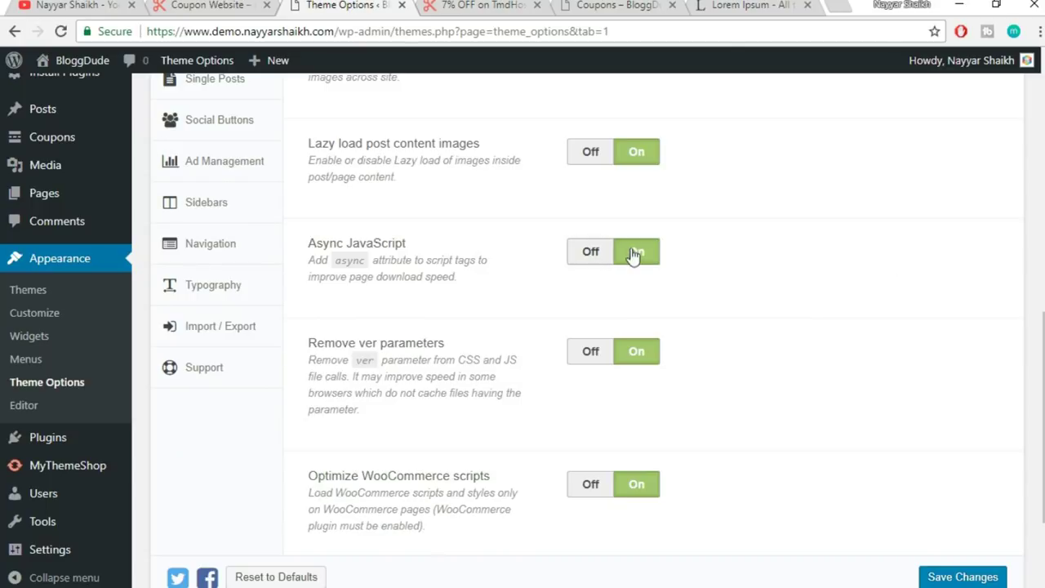
scroll(800, 312, "down", 1)
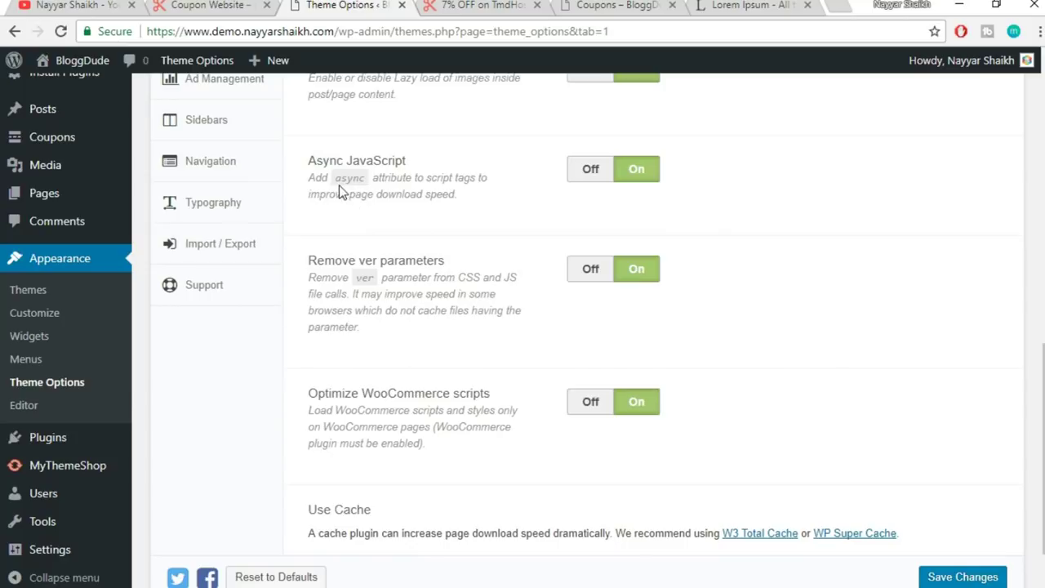
left_click_drag(456, 195, 323, 176)
left_click(439, 210)
scroll(732, 272, "down", 1)
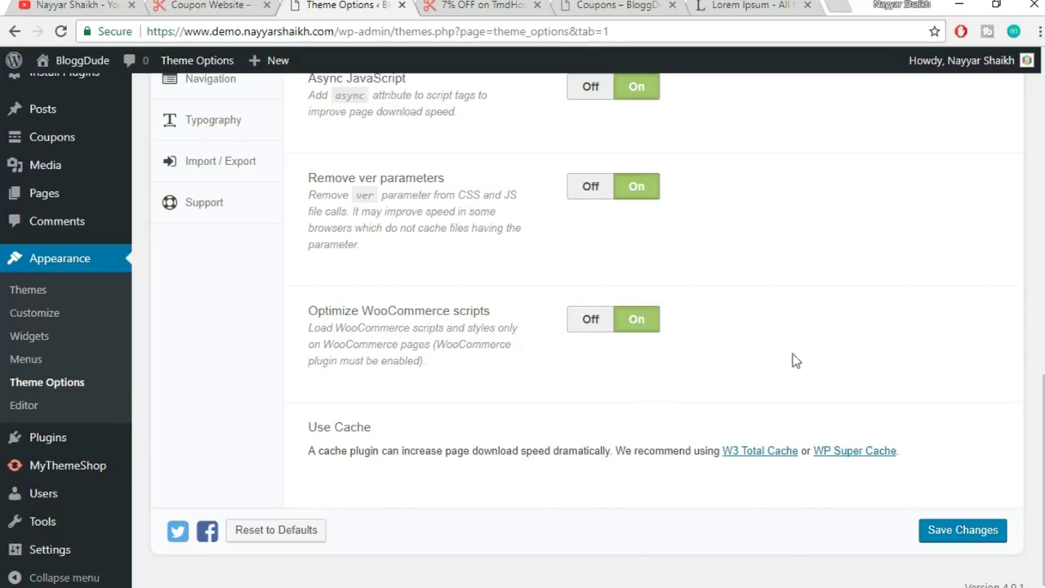
left_click(957, 539)
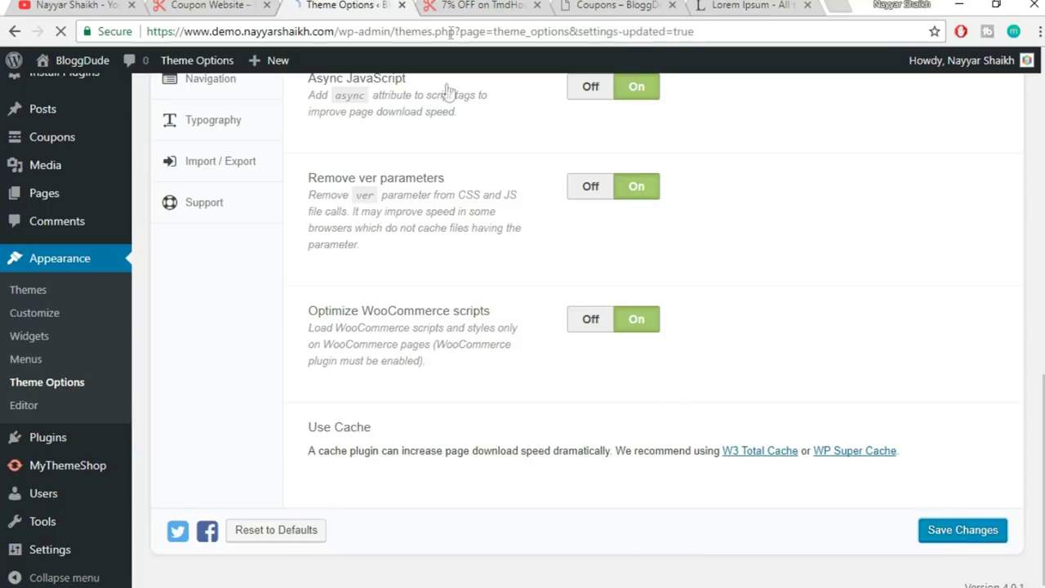
left_click(472, 4)
scroll(892, 408, "up", 2)
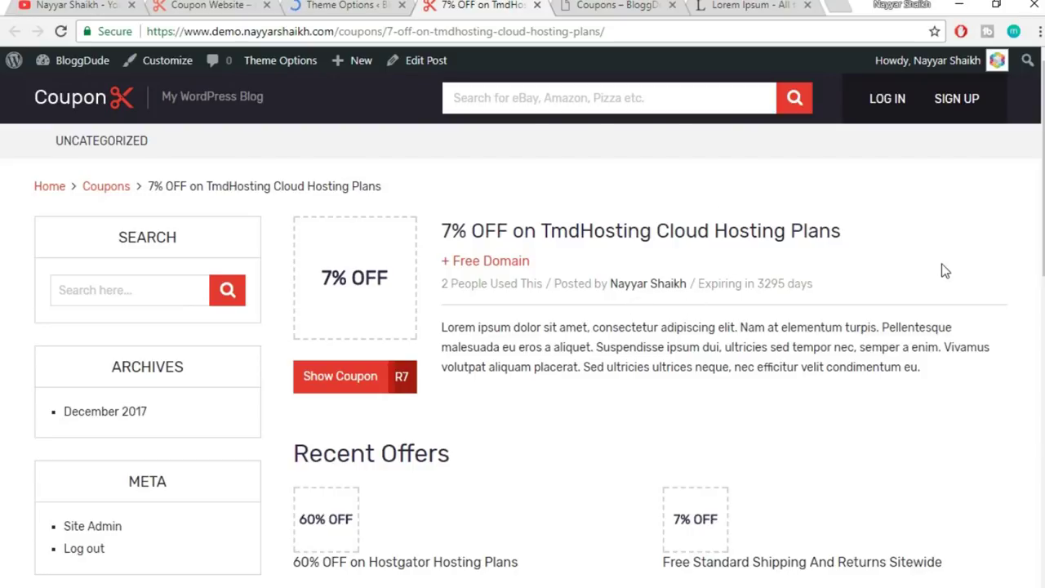
- Go to Theme Options' Styling Options and open the Color Scheme picker, currently #e73931
left_click(324, 4)
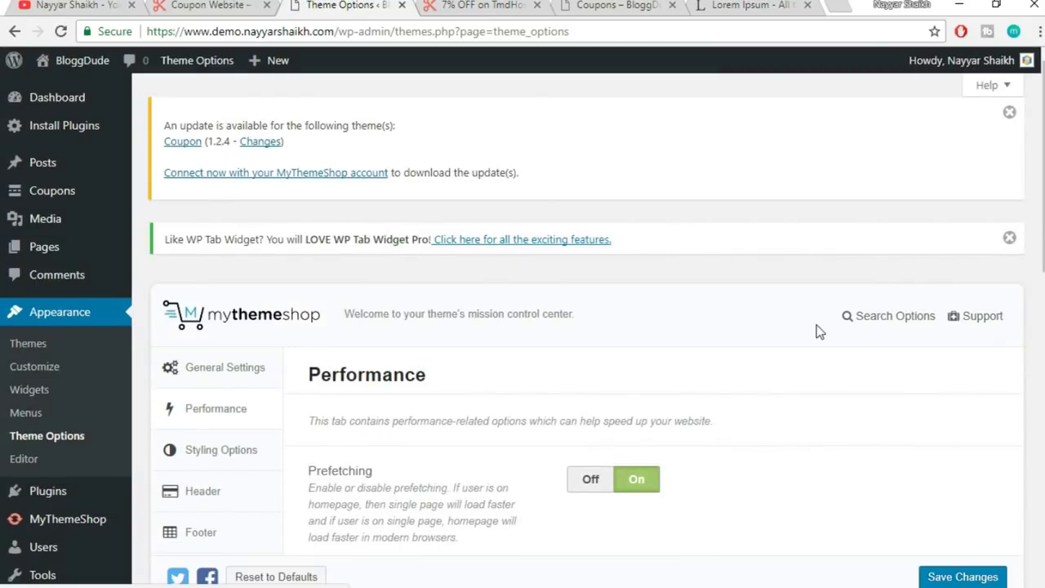
scroll(820, 363, "down", 1)
scroll(819, 366, "down", 1)
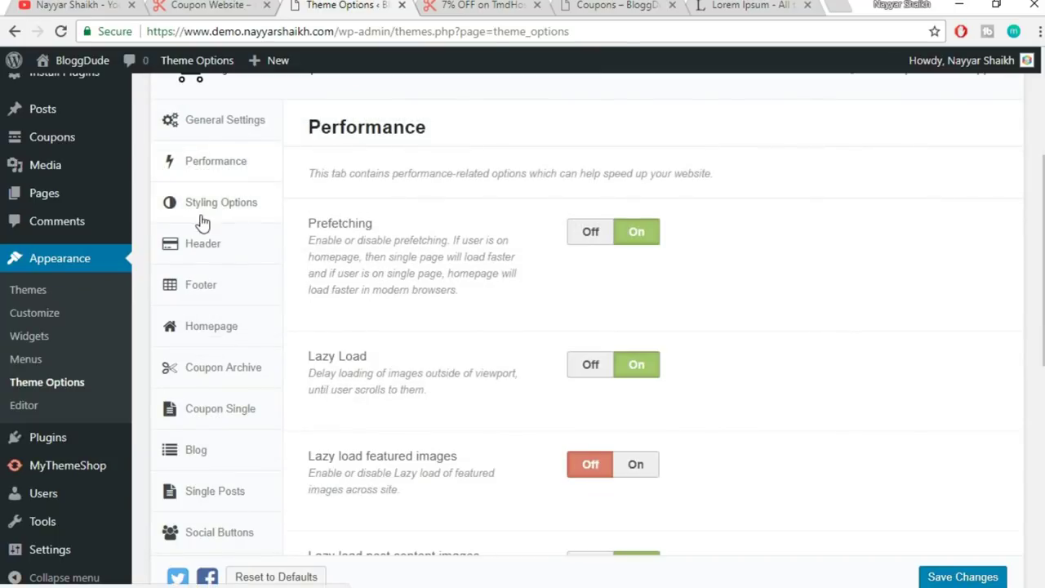
left_click(217, 214)
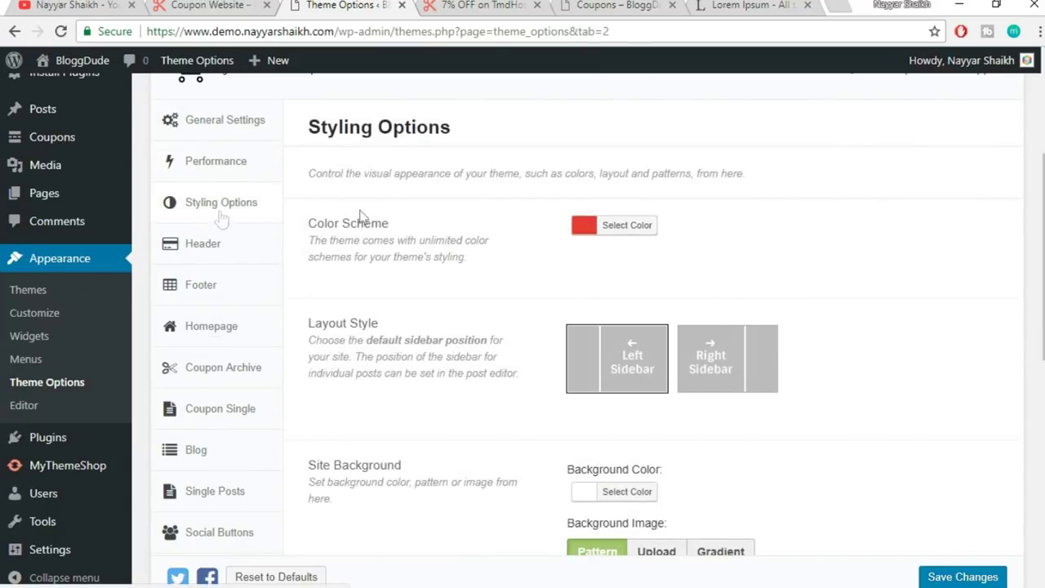
scroll(834, 242, "down", 1)
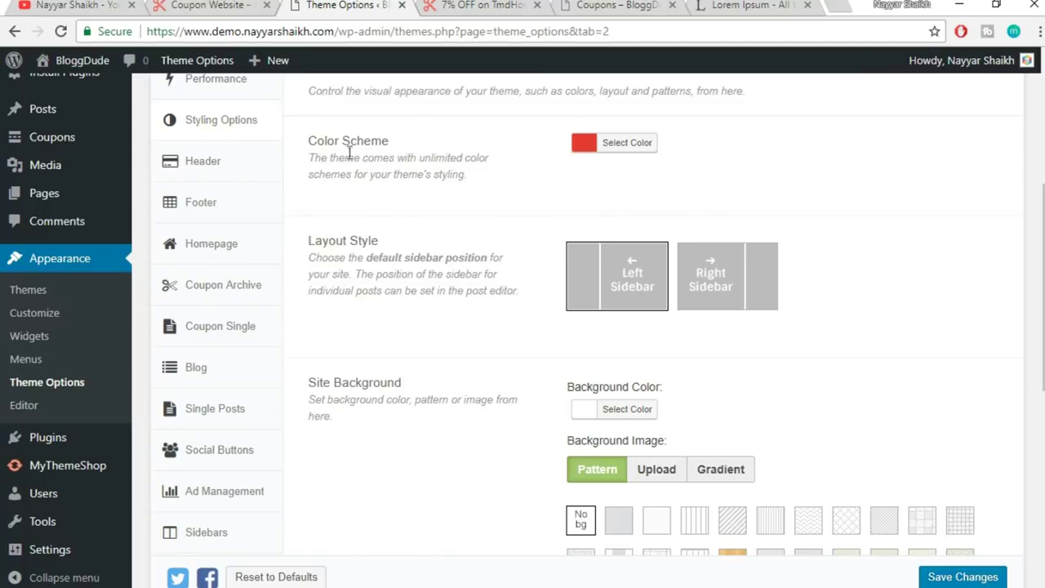
left_click(453, 4)
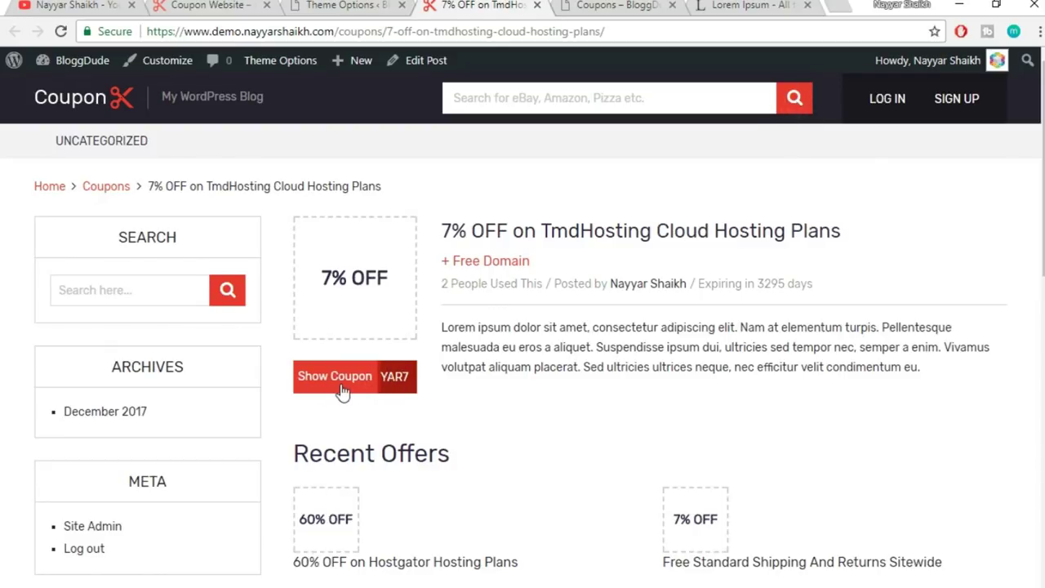
left_click(383, 4)
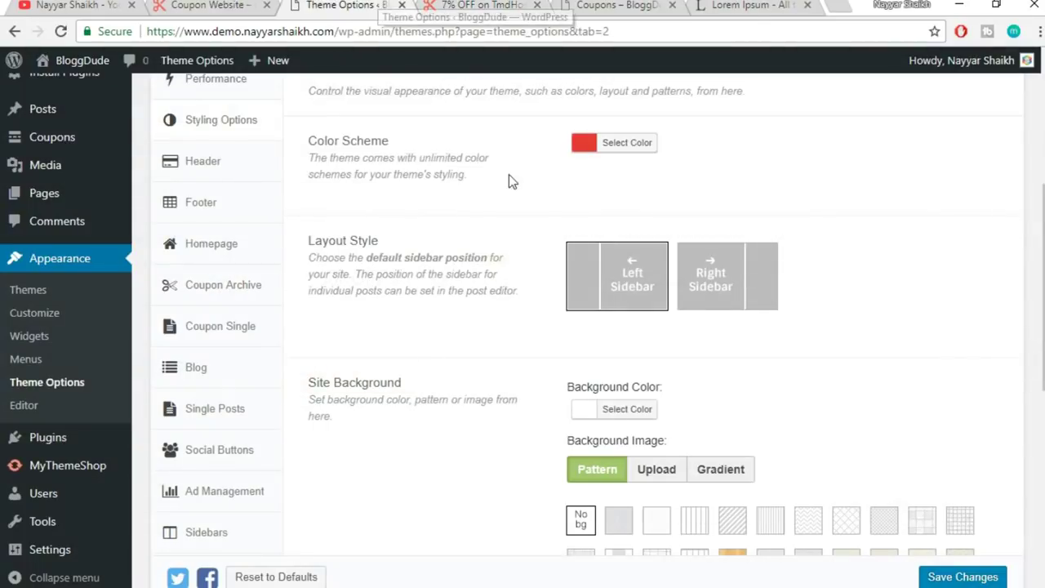
left_click(648, 155)
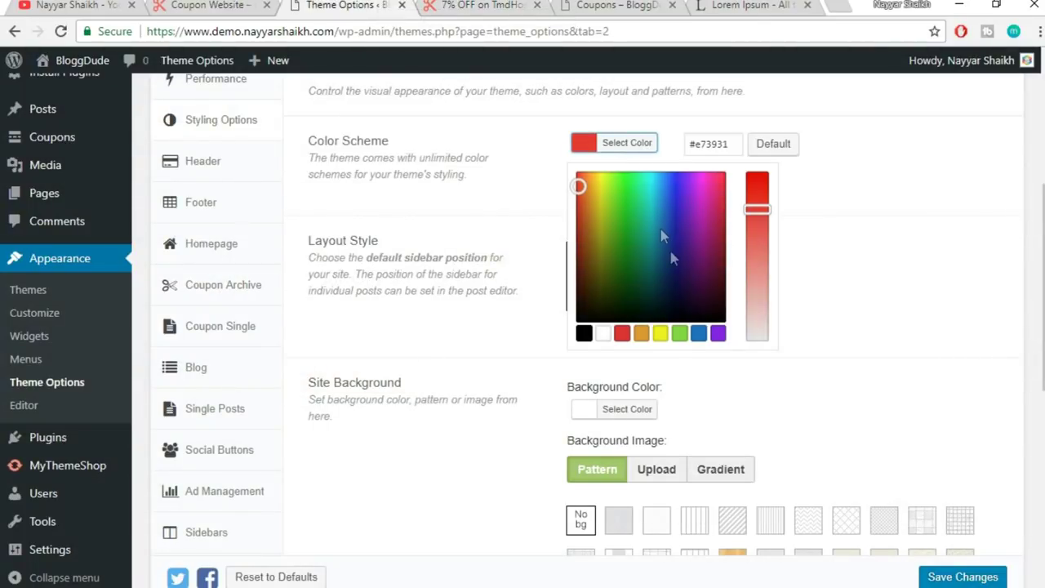
- Change the Color Scheme from red to a teal shade and save the theme options
left_click(649, 205)
mouse_move(649, 205)
left_mouse_down()
mouse_move(653, 182)
mouse_move(653, 203)
left_mouse_up()
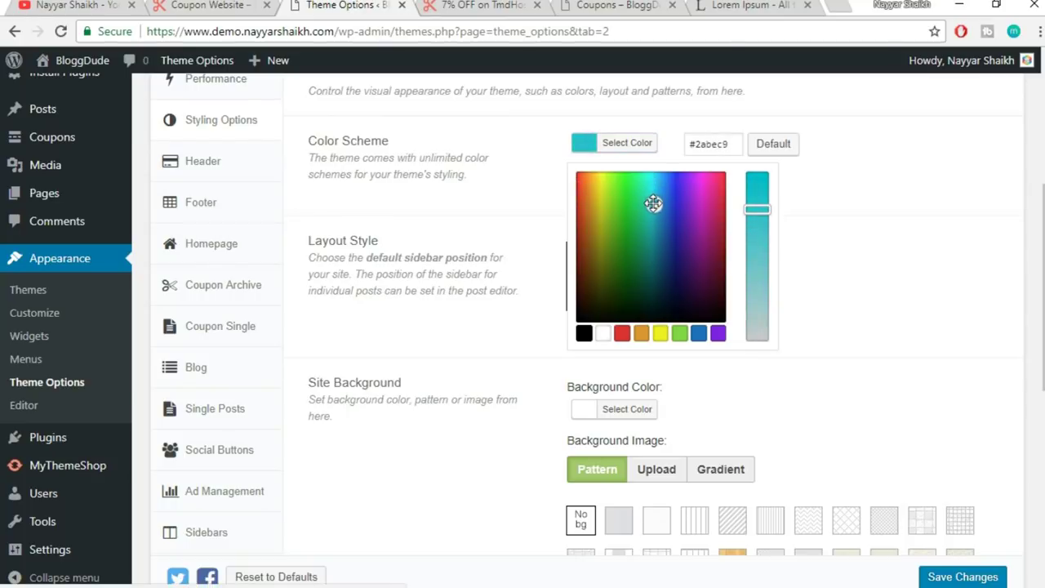
left_click(847, 205)
scroll(971, 443, "down", 4)
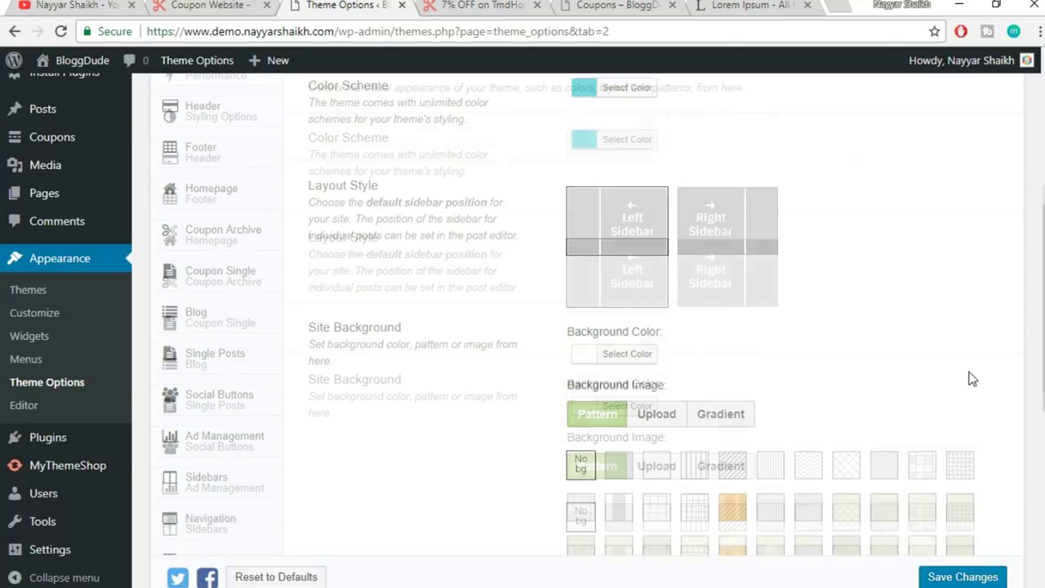
scroll(932, 419, "down", 3)
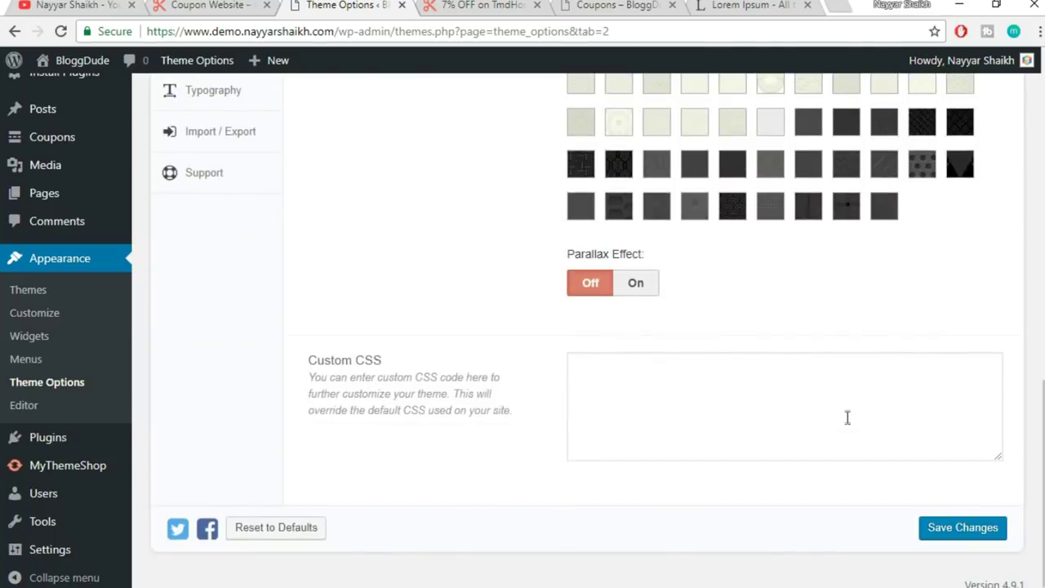
left_click(970, 537)
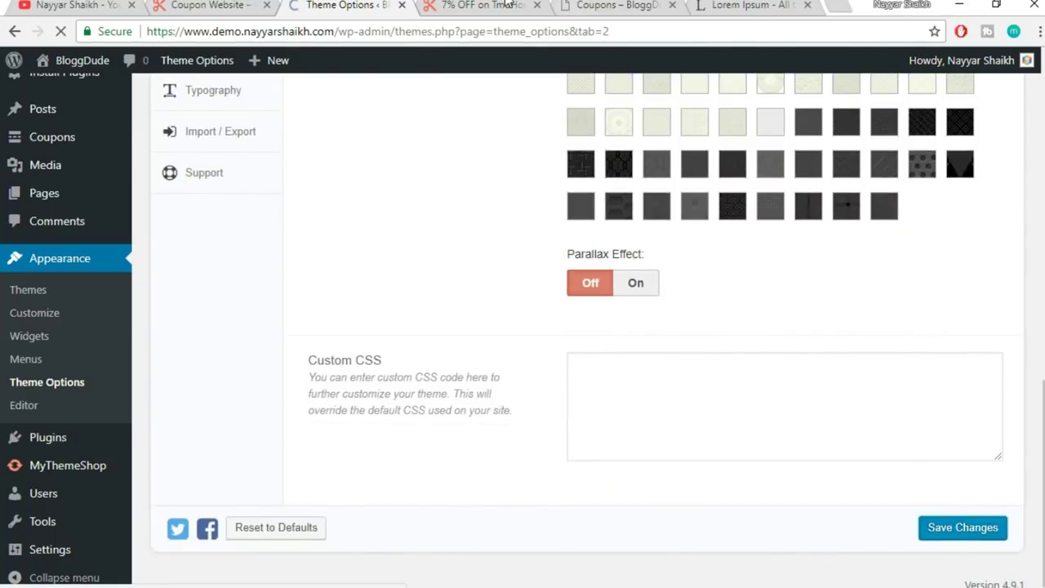
- Reload the live coupon page to see the teal buttons and accents
left_click(505, 15)
left_click(506, 31)
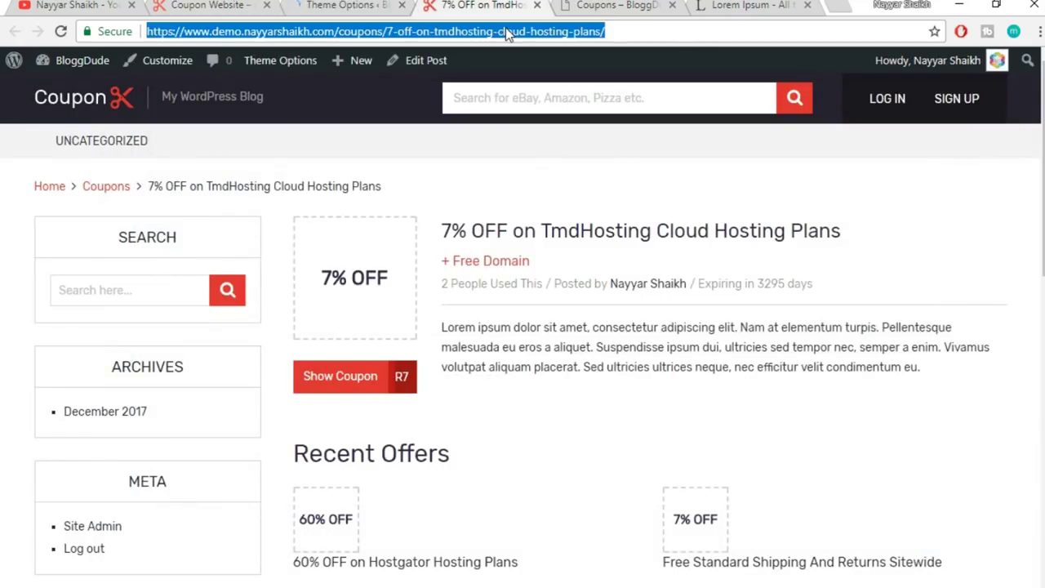
key("Return")
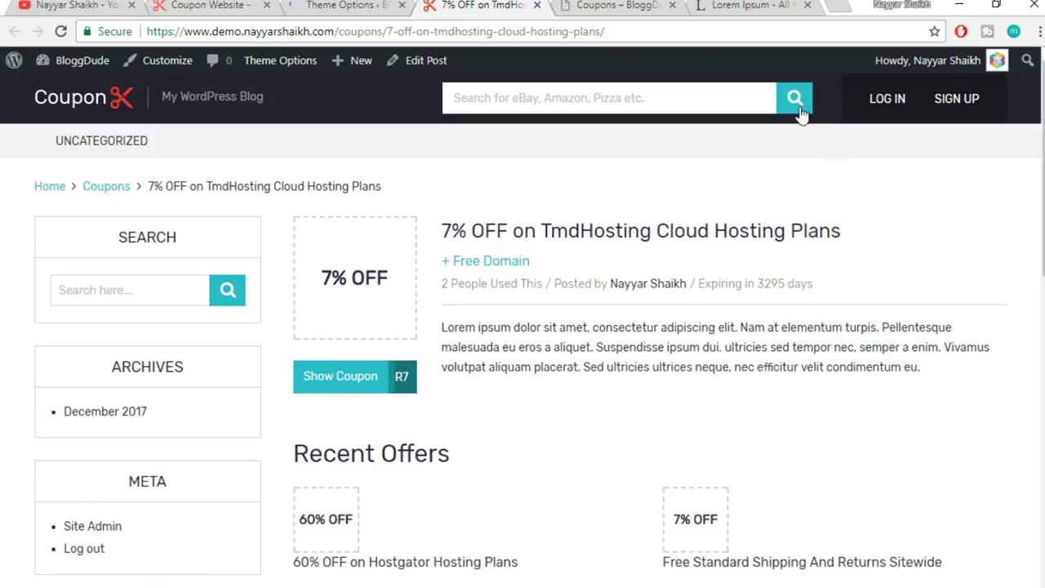
scroll(868, 327, "down", 10)
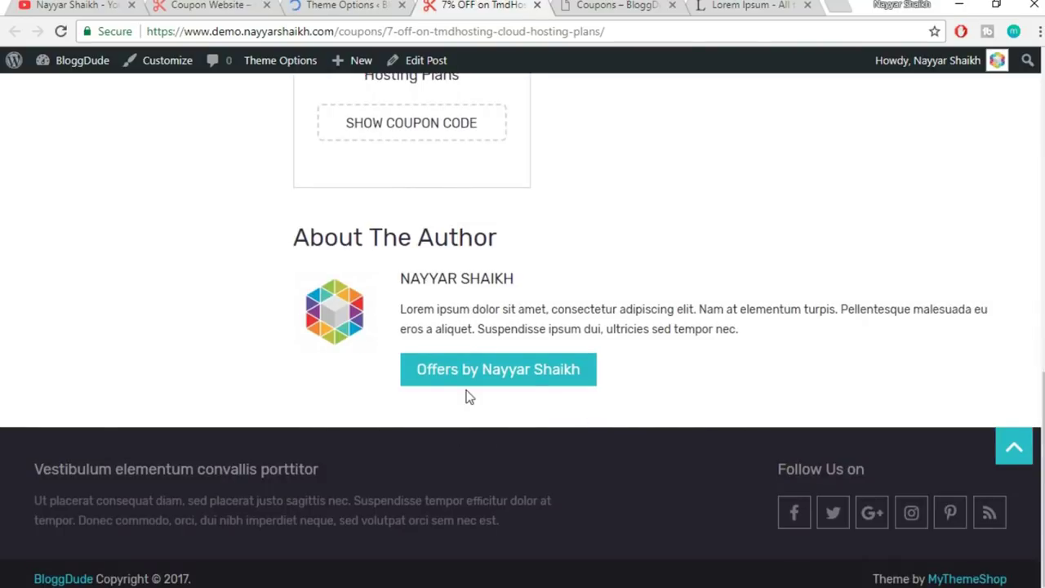
scroll(679, 435, "up", 5)
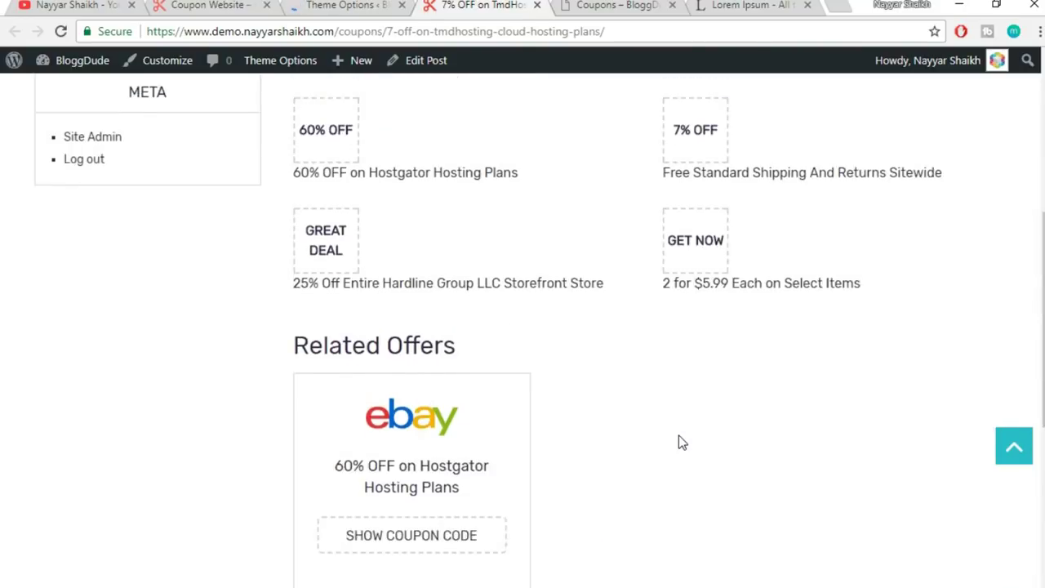
scroll(679, 441, "up", 5)
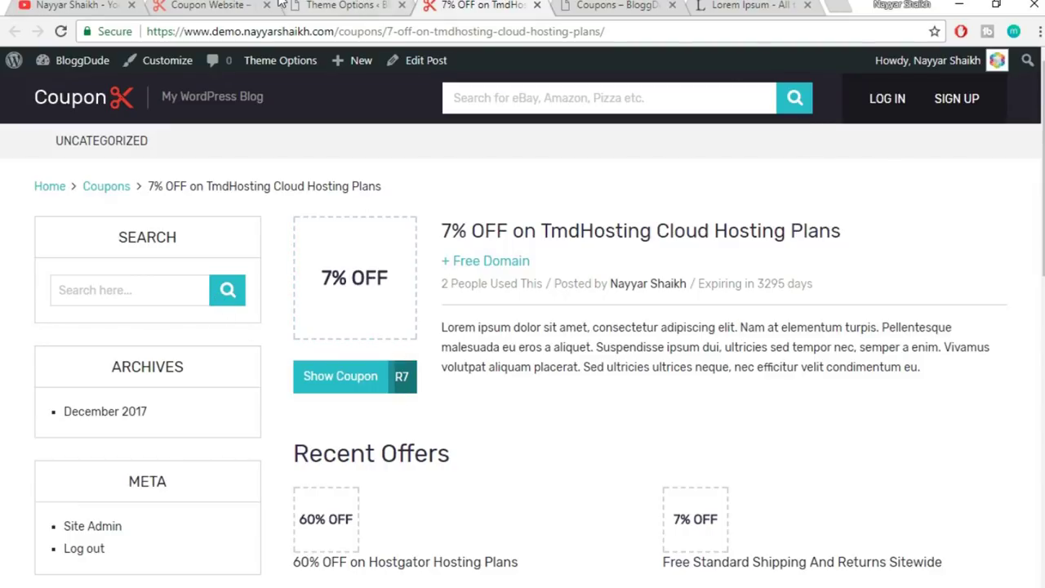
- Reset the Color Scheme to its Default red and compare it on the live site
left_click(327, 5)
scroll(575, 352, "down", 4)
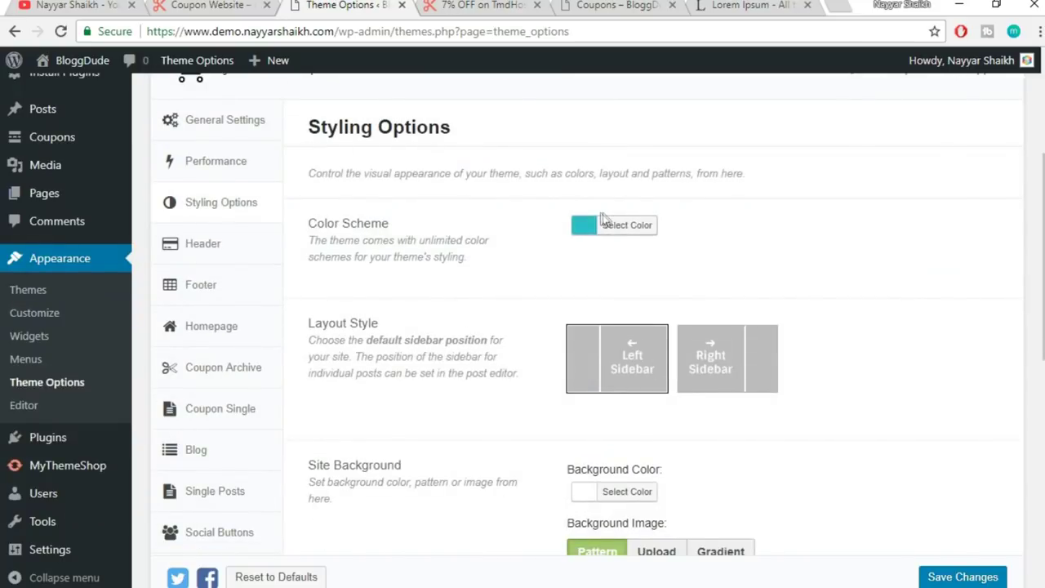
left_click(605, 223)
left_click(774, 226)
left_click(858, 237)
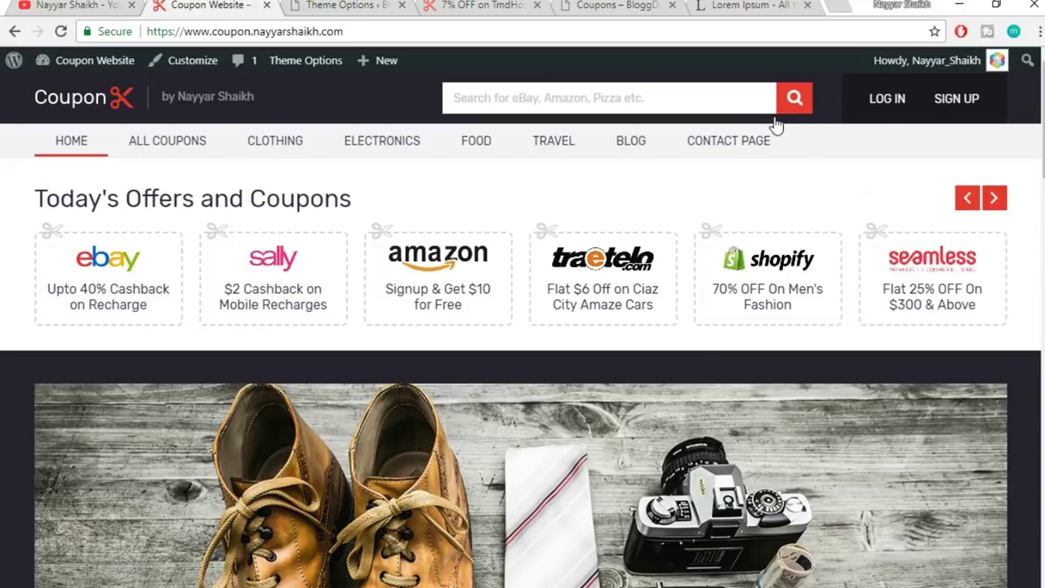
left_click(204, 5)
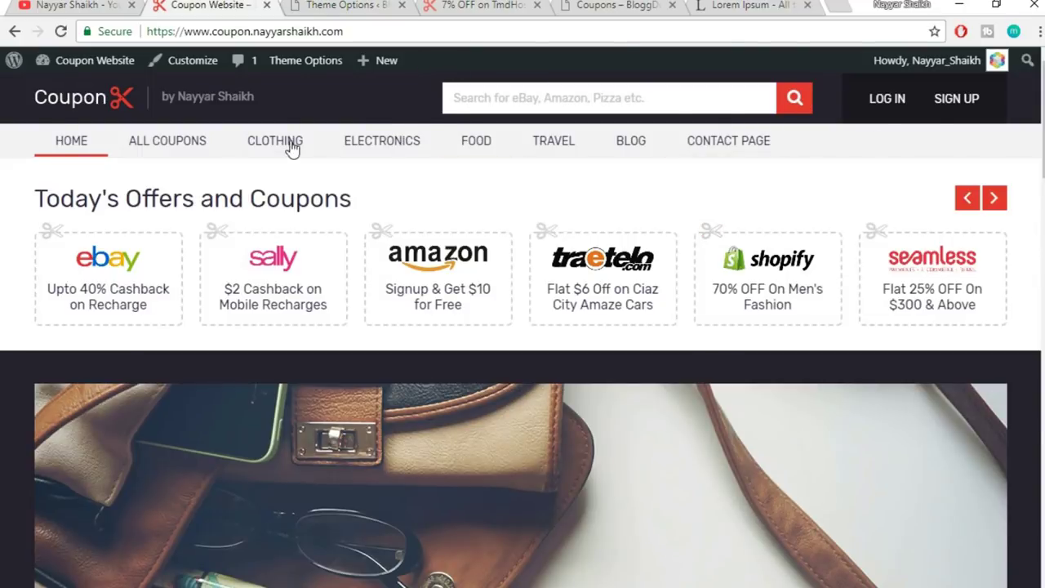
left_click(347, 5)
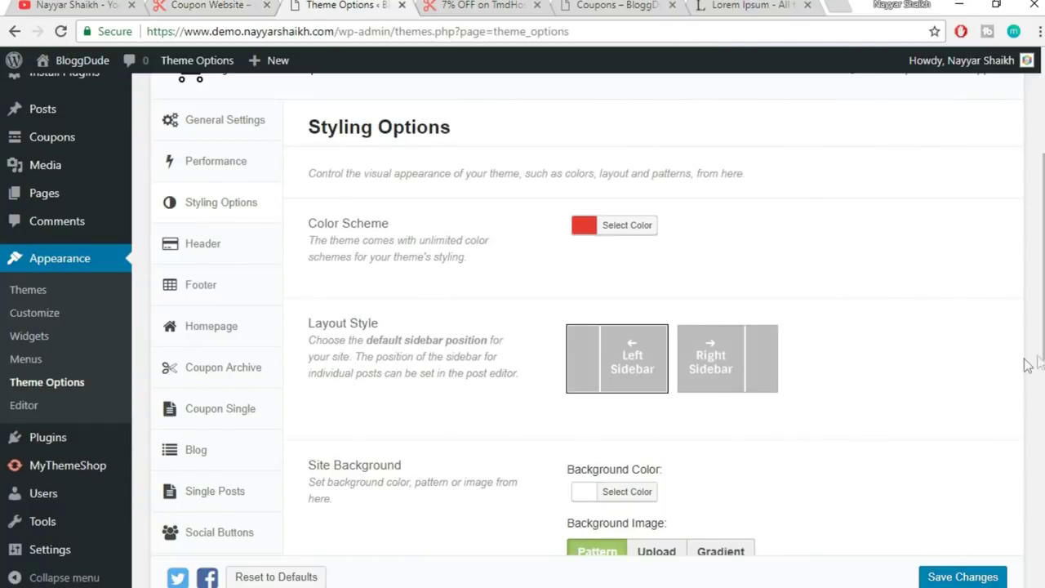
left_click(500, 7)
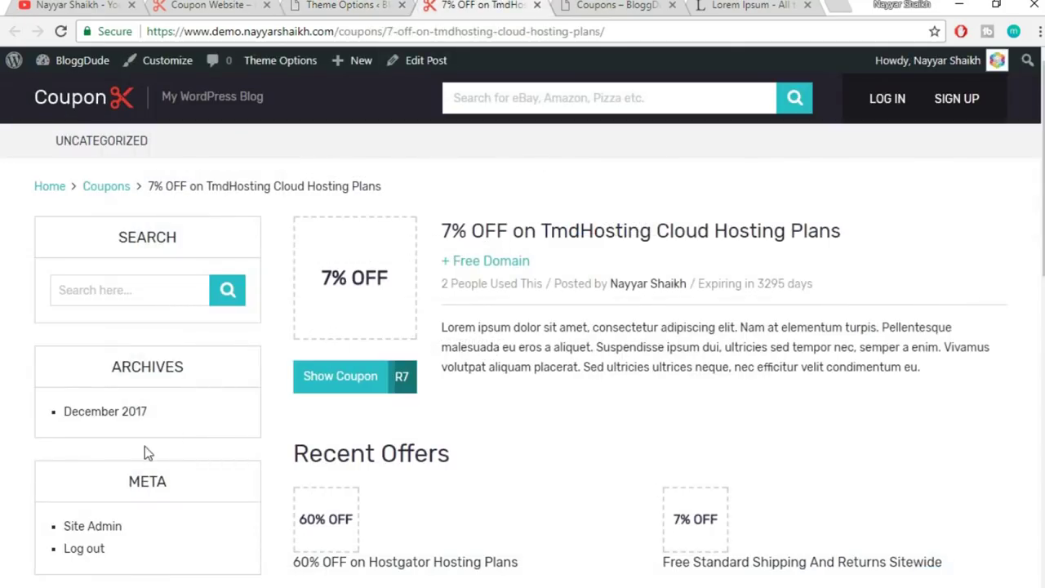
left_click(329, 4)
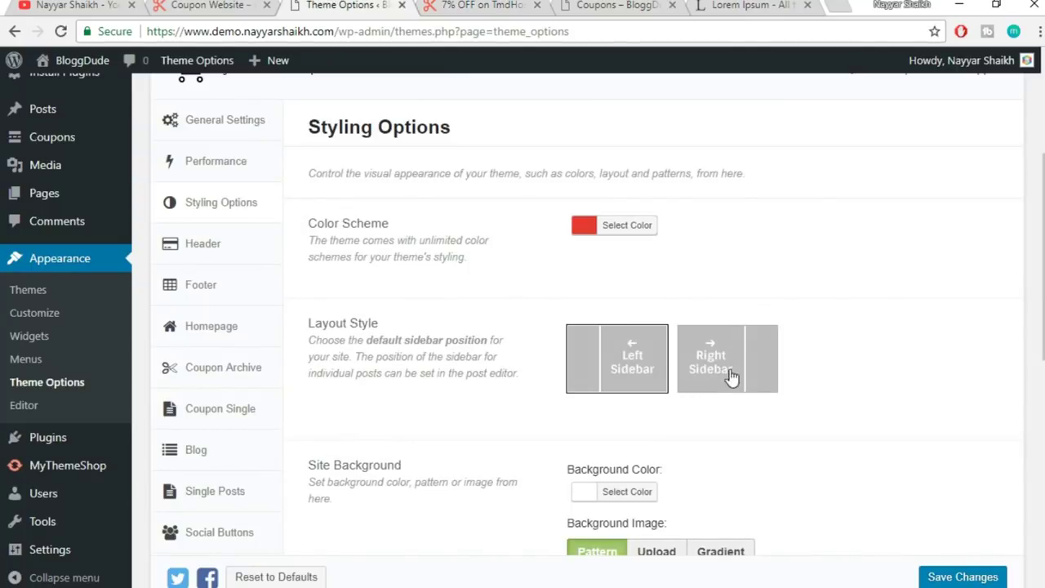
- Switch Layout Style to Right Sidebar, then back to Left Sidebar
left_click(725, 373)
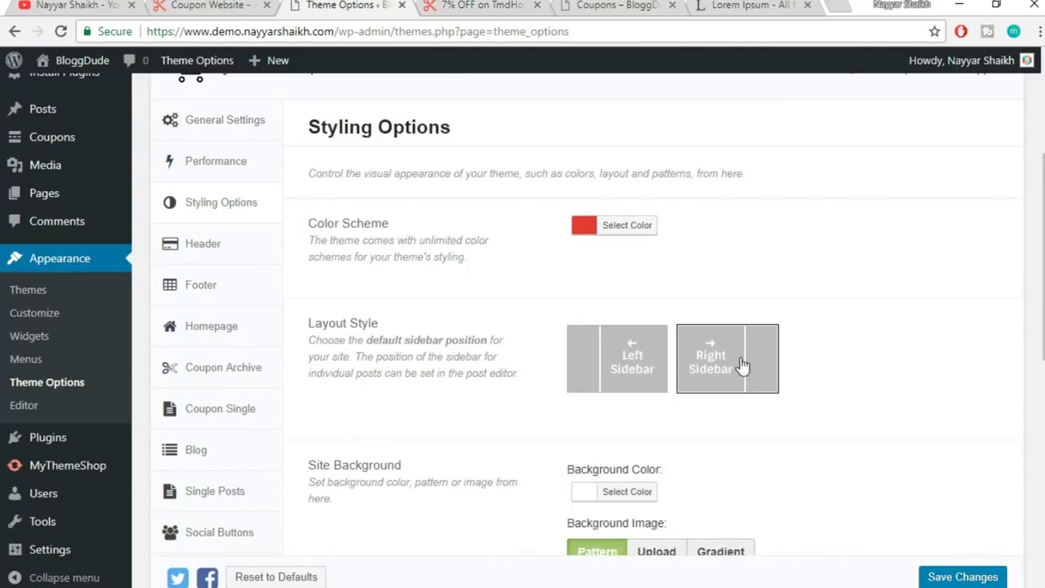
left_click(629, 360)
scroll(896, 368, "down", 3)
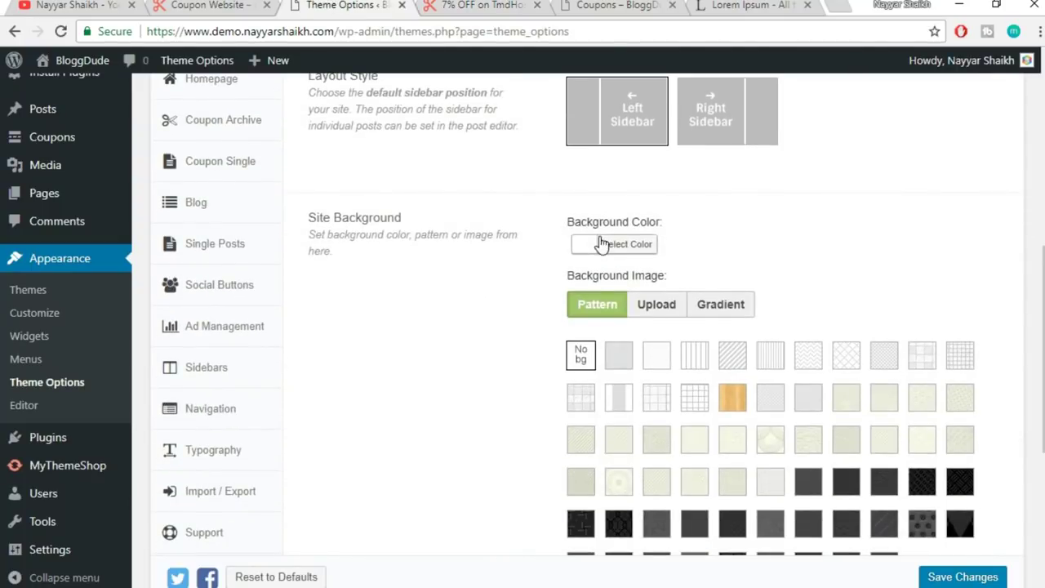
key("ctrl+Tab")
scroll(1019, 296, "down", 2)
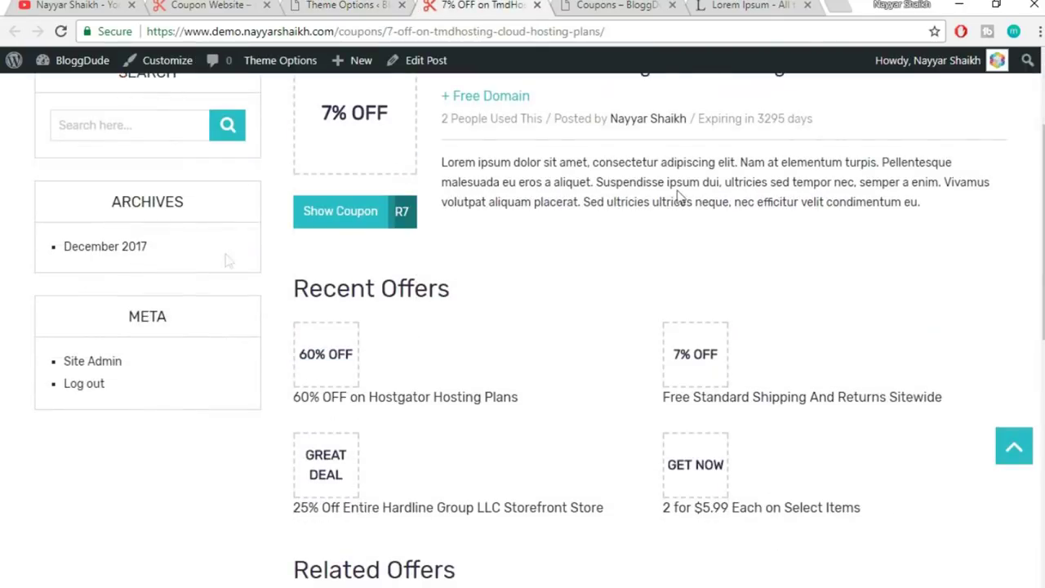
left_click(366, 7)
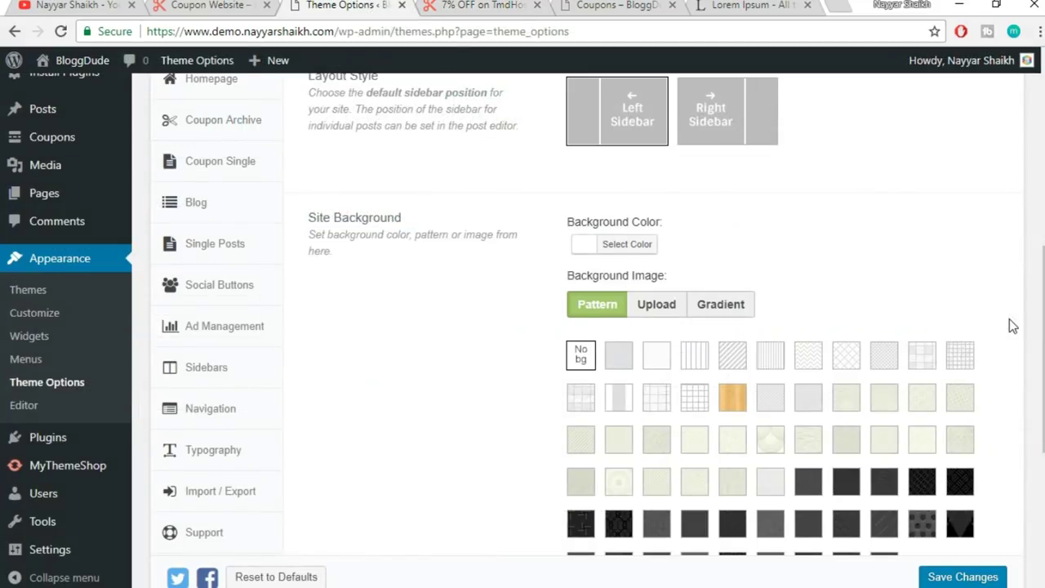
scroll(816, 278, "down", 2)
scroll(803, 204, "up", 1)
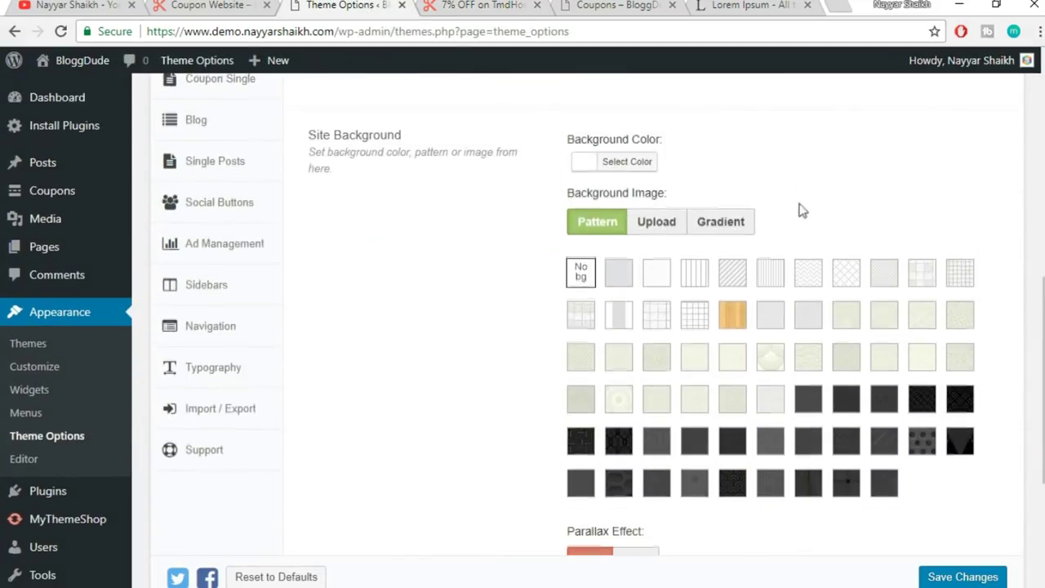
left_click(637, 161)
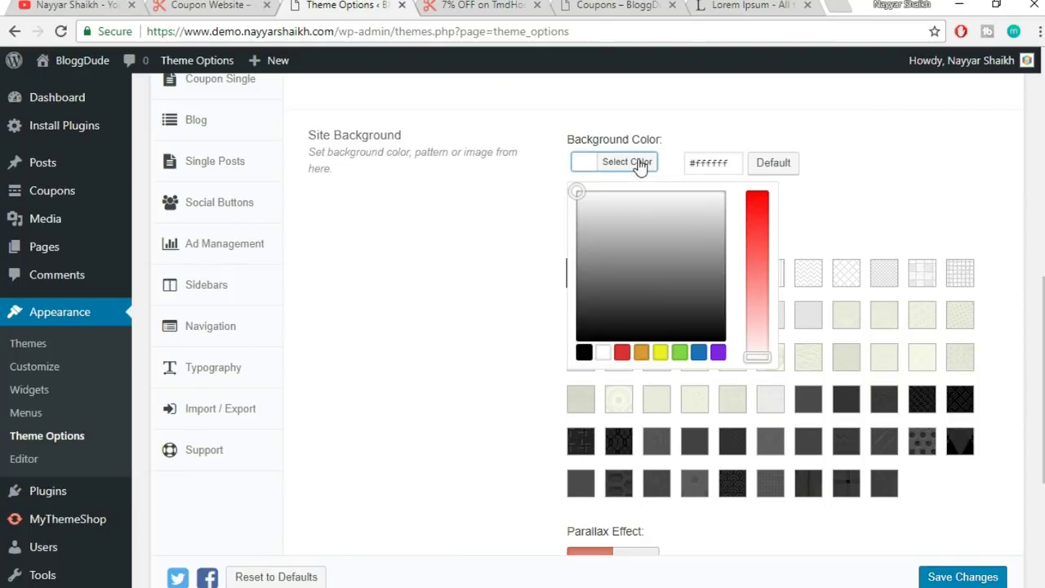
left_click(866, 222)
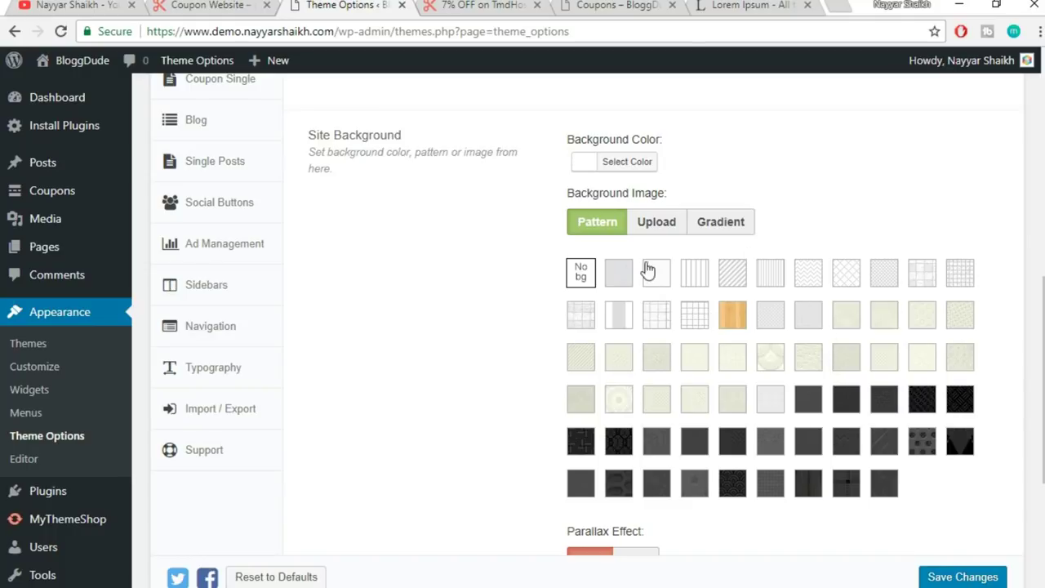
left_click(659, 232)
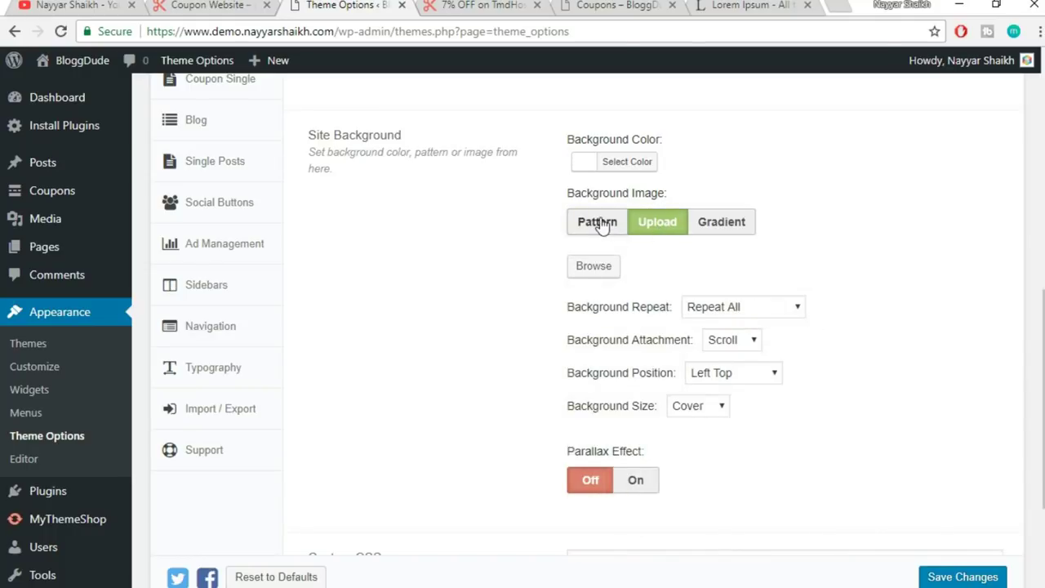
left_click(598, 225)
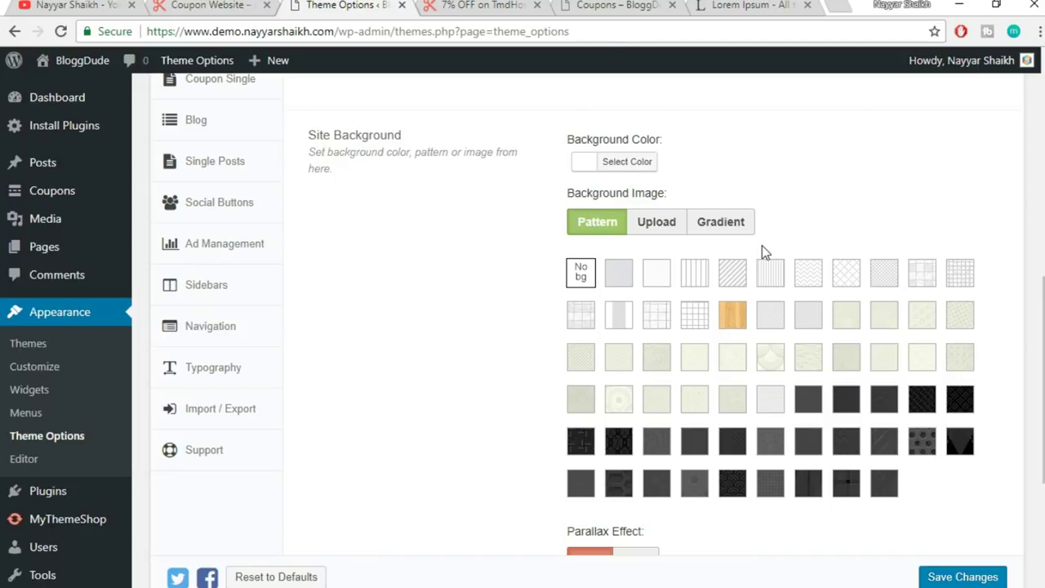
left_click(626, 163)
left_click(865, 172)
key("ctrl+Tab")
scroll(678, 327, "up", 5)
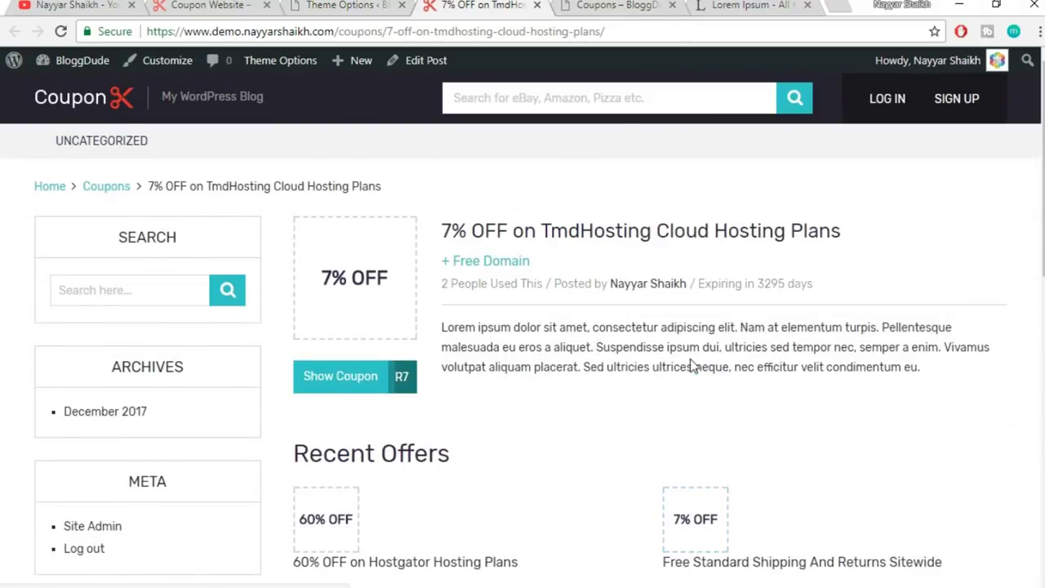
left_click(383, 4)
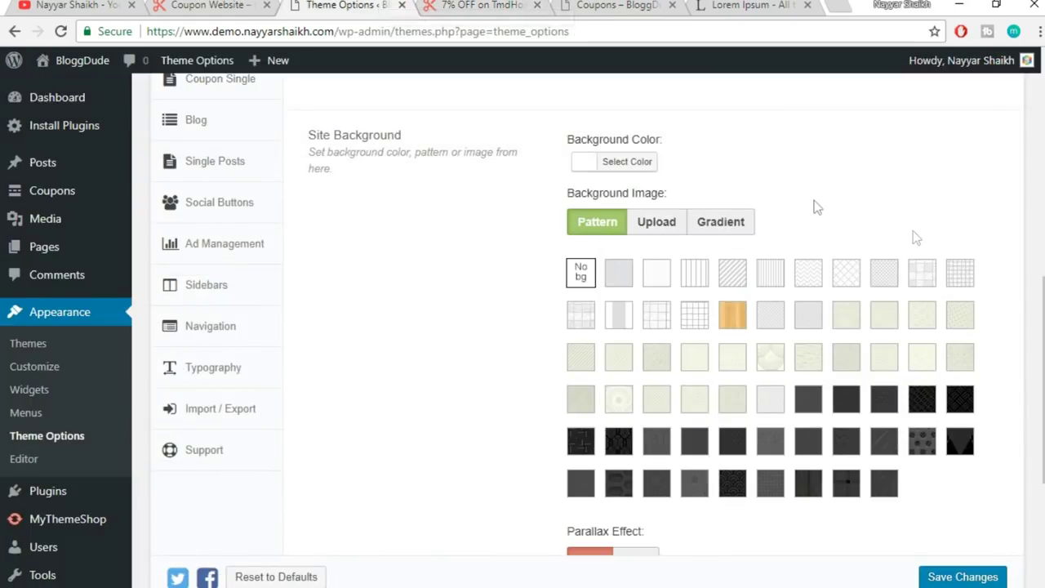
left_click(643, 163)
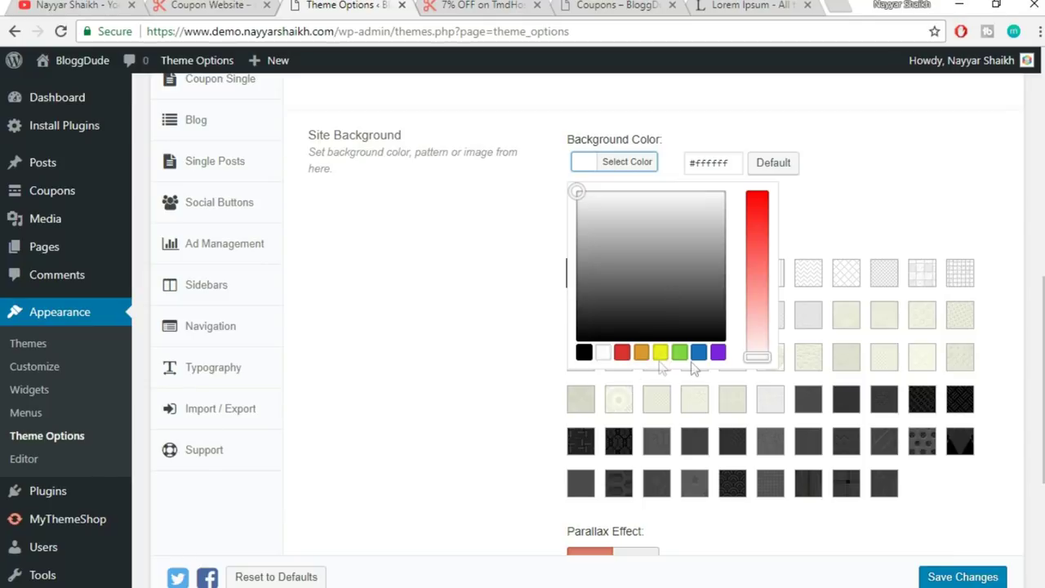
left_click(895, 227)
scroll(758, 280, "down", 1)
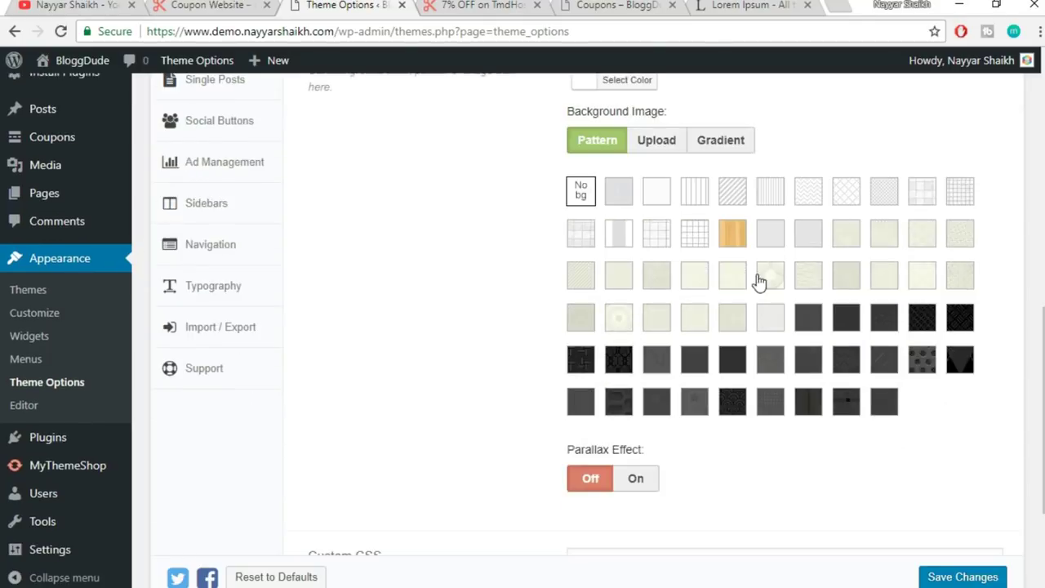
left_click(663, 144)
left_click(593, 144)
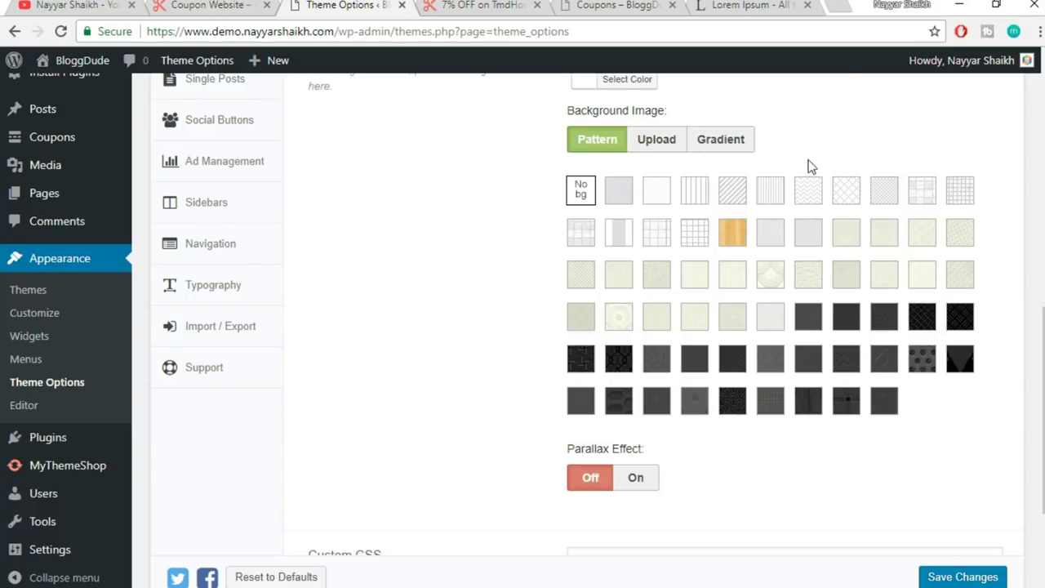
left_click(662, 145)
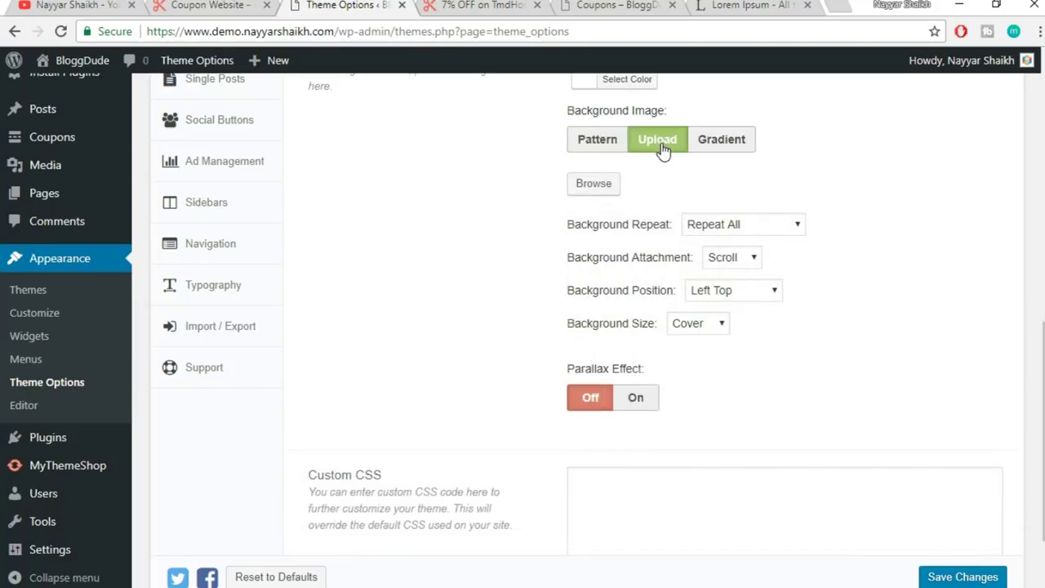
scroll(931, 192, "up", 1)
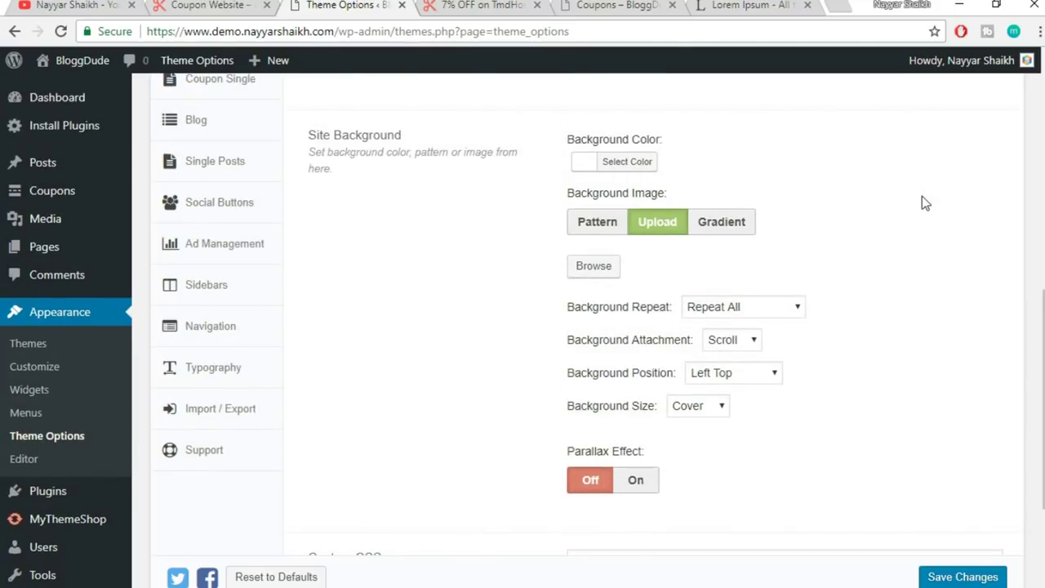
left_click(590, 221)
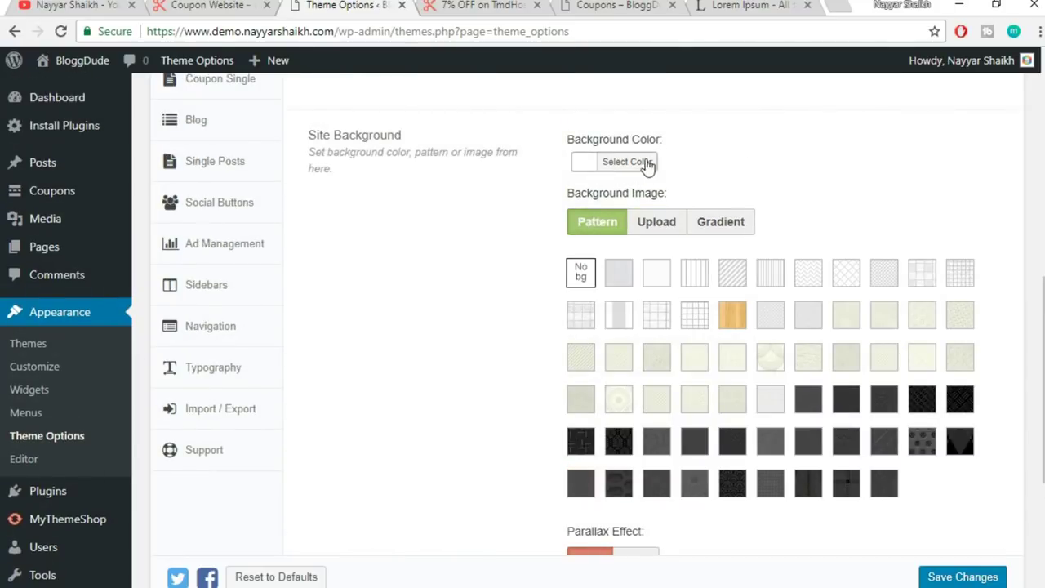
scroll(963, 193, "down", 3)
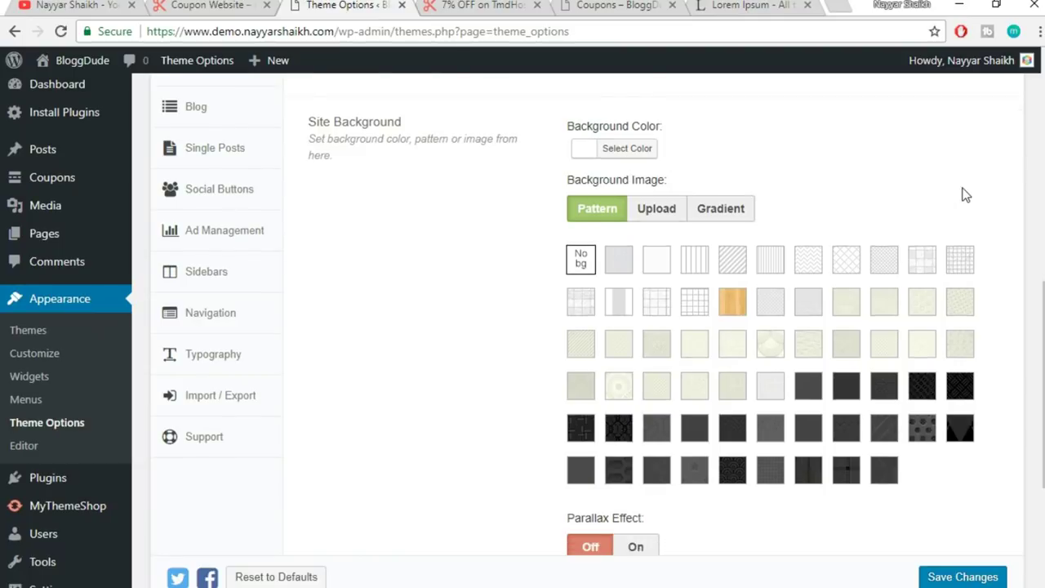
- Save the Styling Options changes so 'Settings Saved!' appears
scroll(1029, 240, "down", 1)
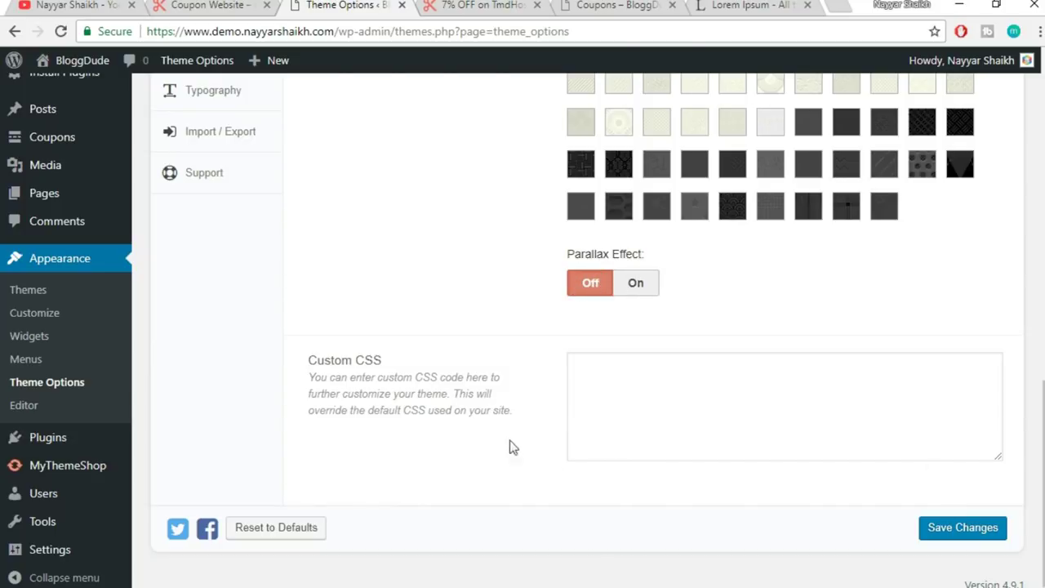
left_click(684, 381)
left_click(961, 534)
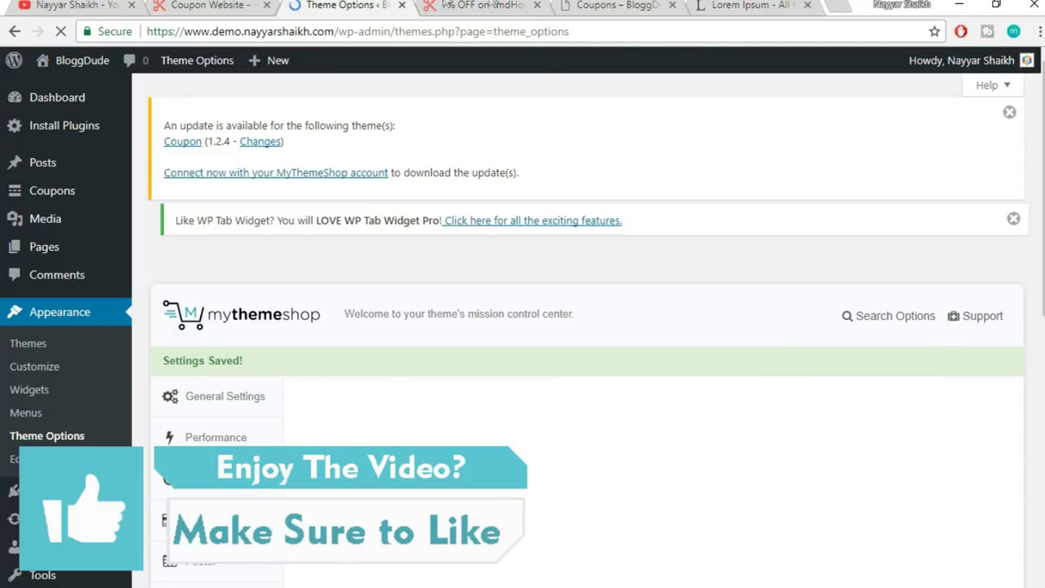
- Check the live coupon page, then go to the Header settings section
left_click(494, 5)
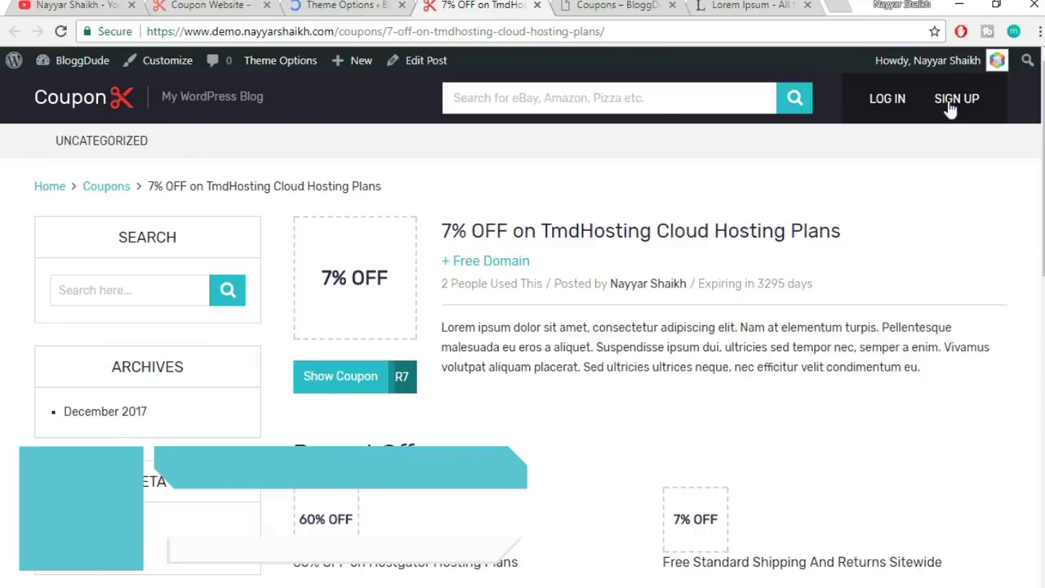
left_click(341, 5)
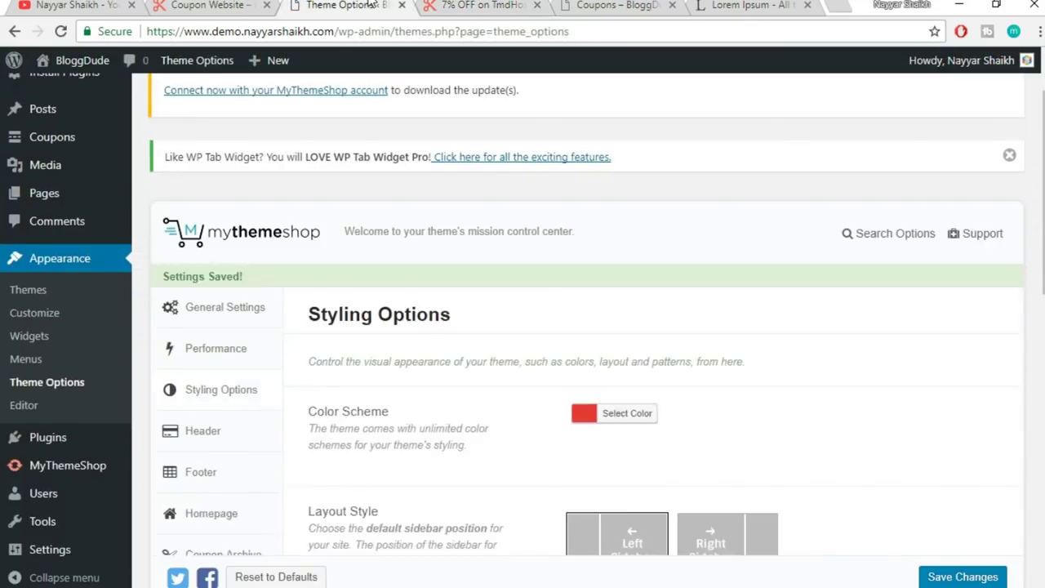
scroll(595, 259, "down", 2)
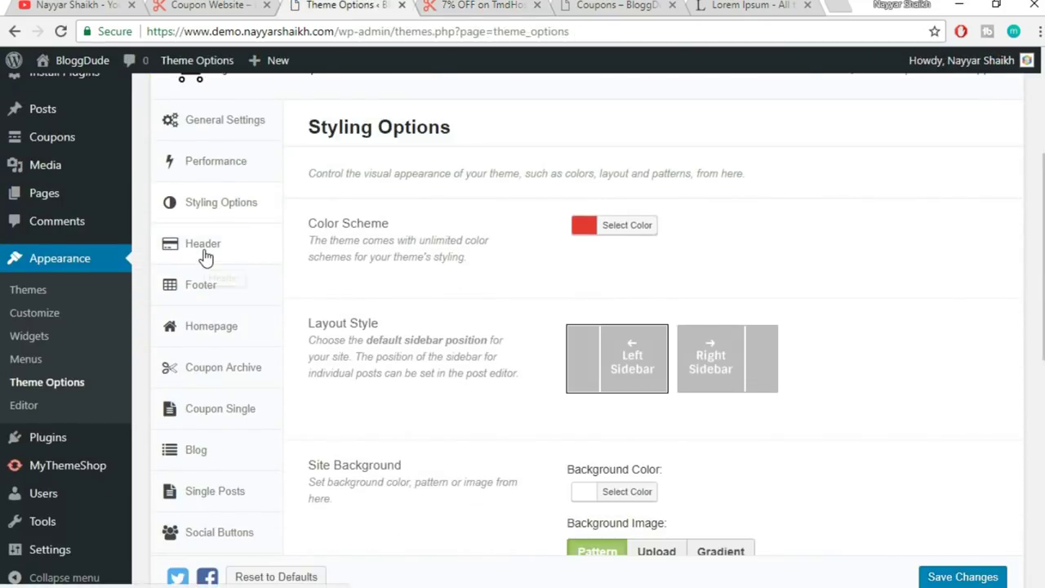
left_click(205, 250)
- Change Top Bar's Background colour from dark #28202e to the red swatch #dd3333
scroll(784, 234, "down", 1)
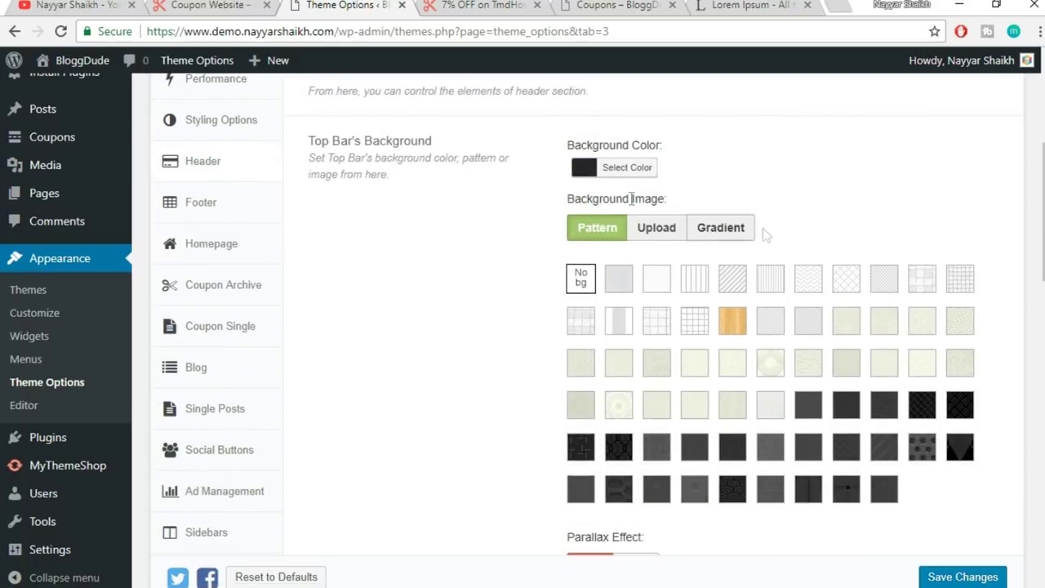
left_click(627, 168)
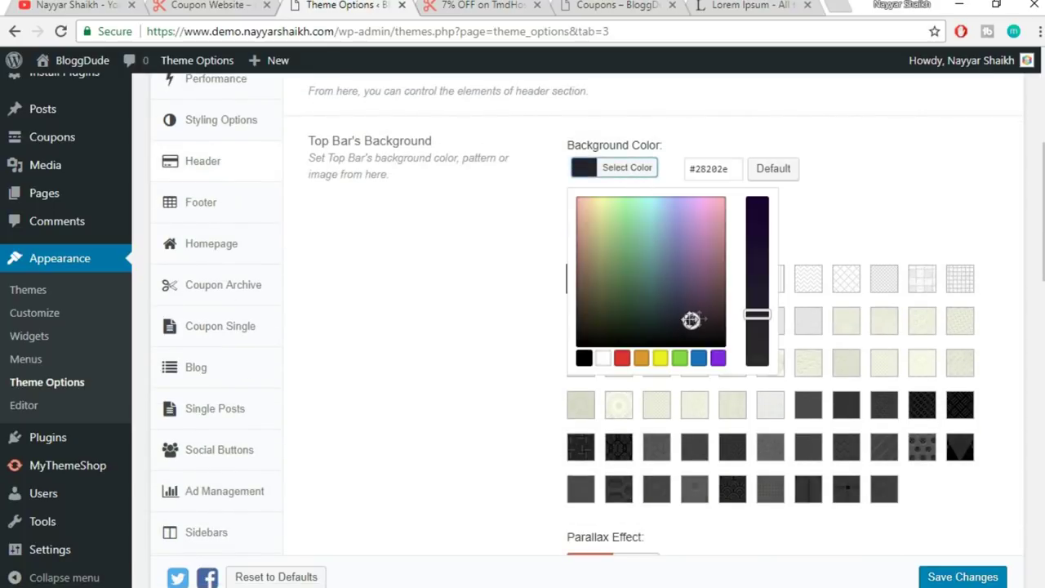
left_click(486, 5)
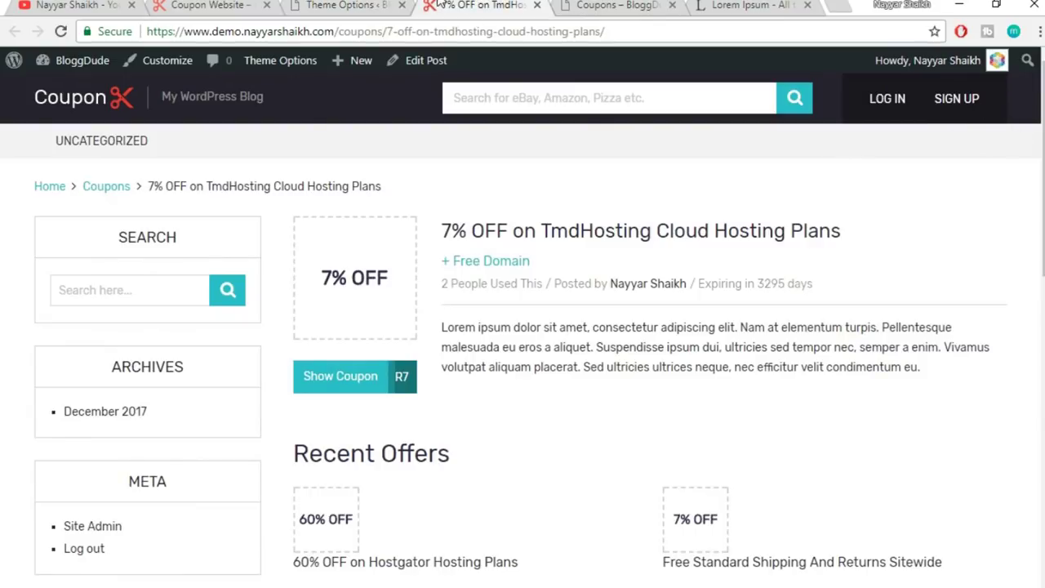
left_click(392, 5)
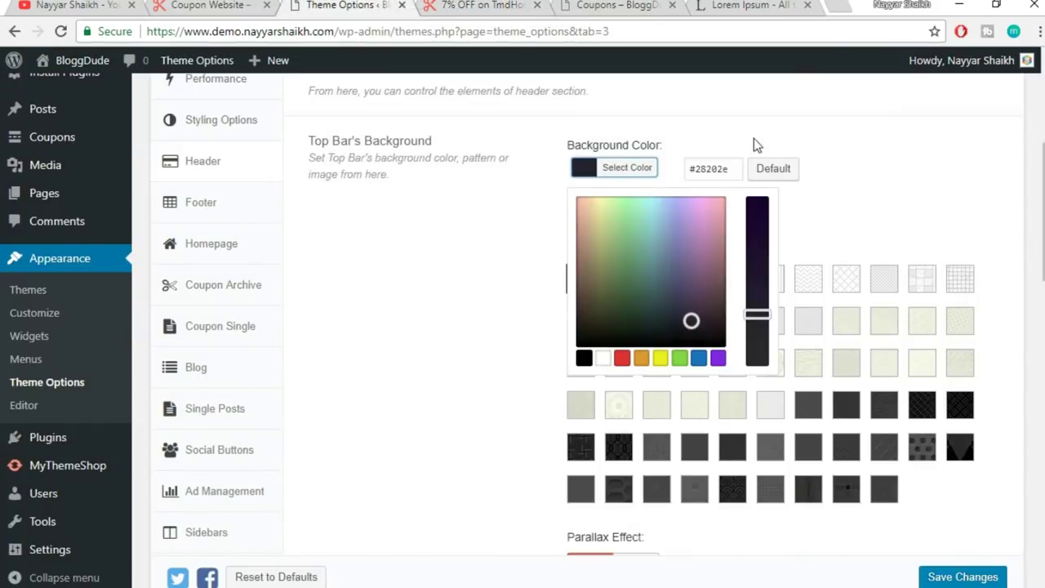
left_click(622, 359)
left_click(838, 217)
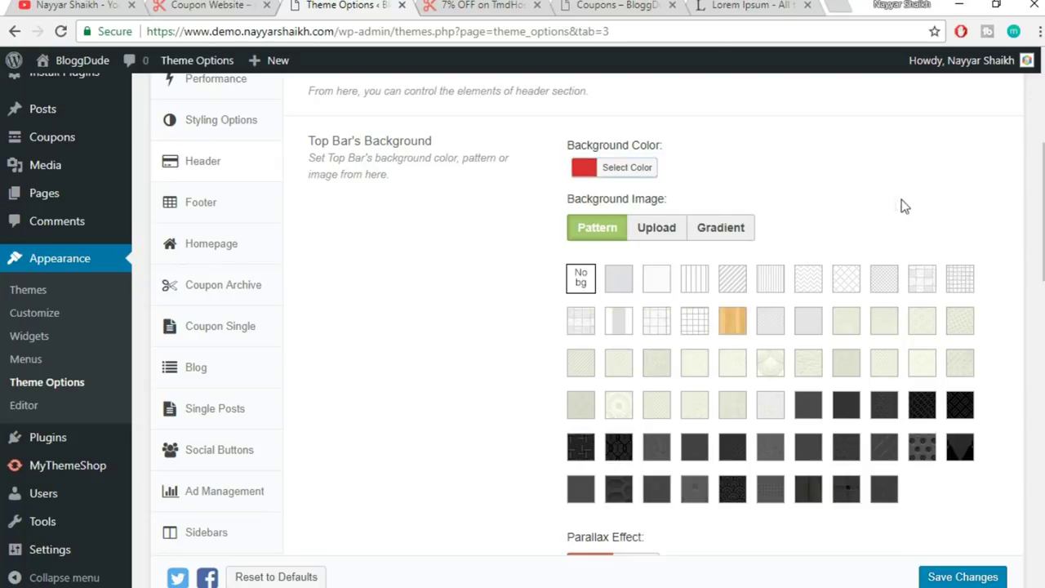
- Compare the red top bar setting against the live coupon page
left_click(460, 5)
scroll(924, 371, "down", 1)
scroll(924, 379, "up", 2)
left_click(343, 5)
left_click(465, 5)
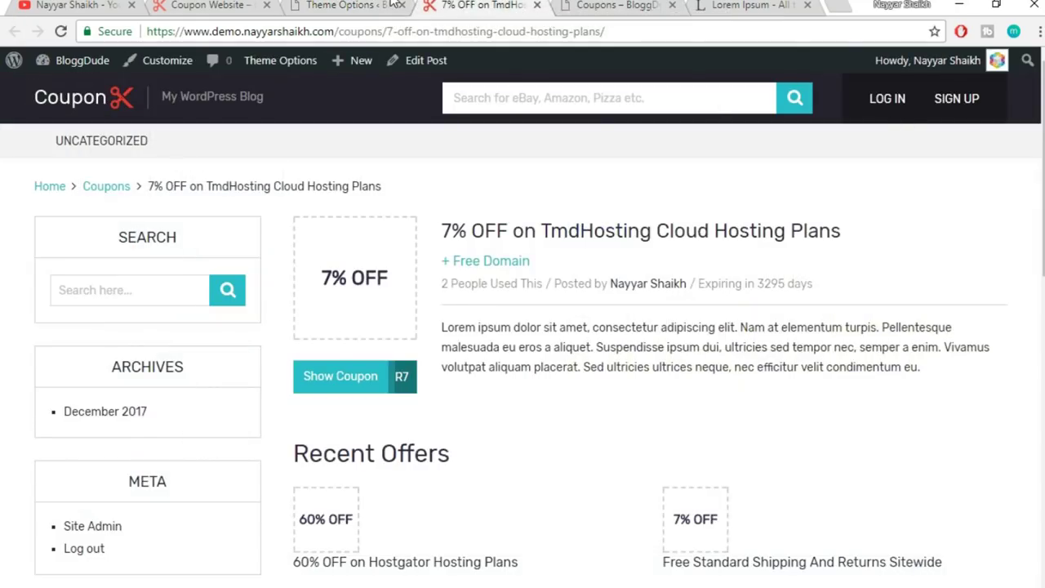
left_click(392, 4)
- Give the top bar a gradient background running from red to blue
left_click(735, 228)
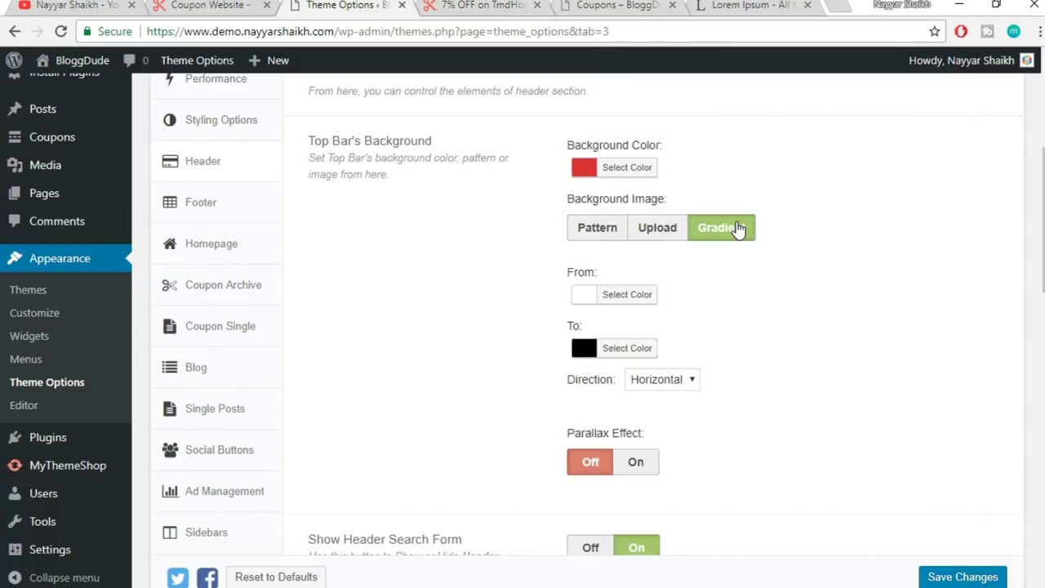
scroll(812, 240, "down", 1)
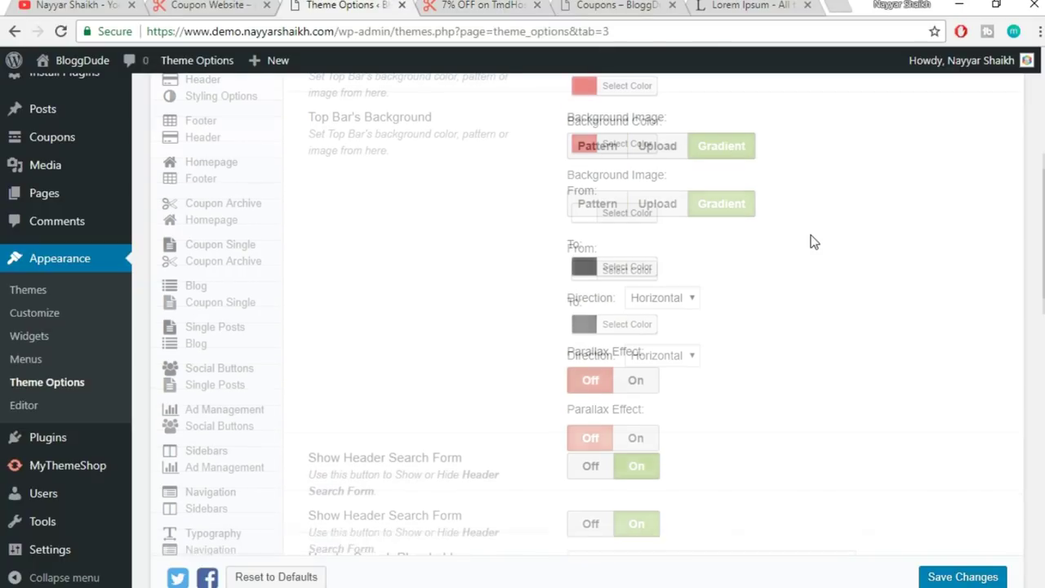
left_click(622, 215)
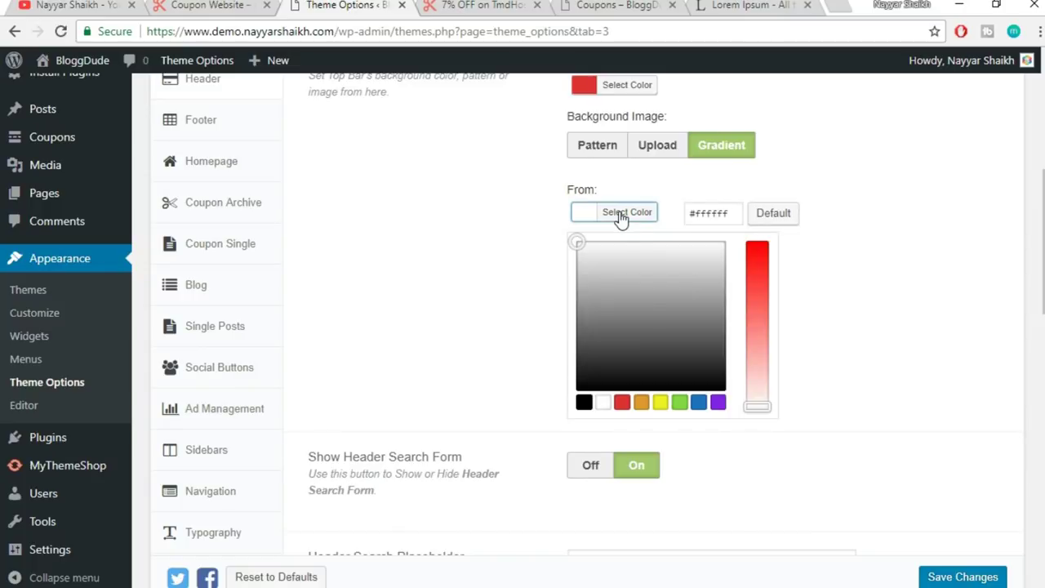
left_click(623, 402)
left_click(846, 190)
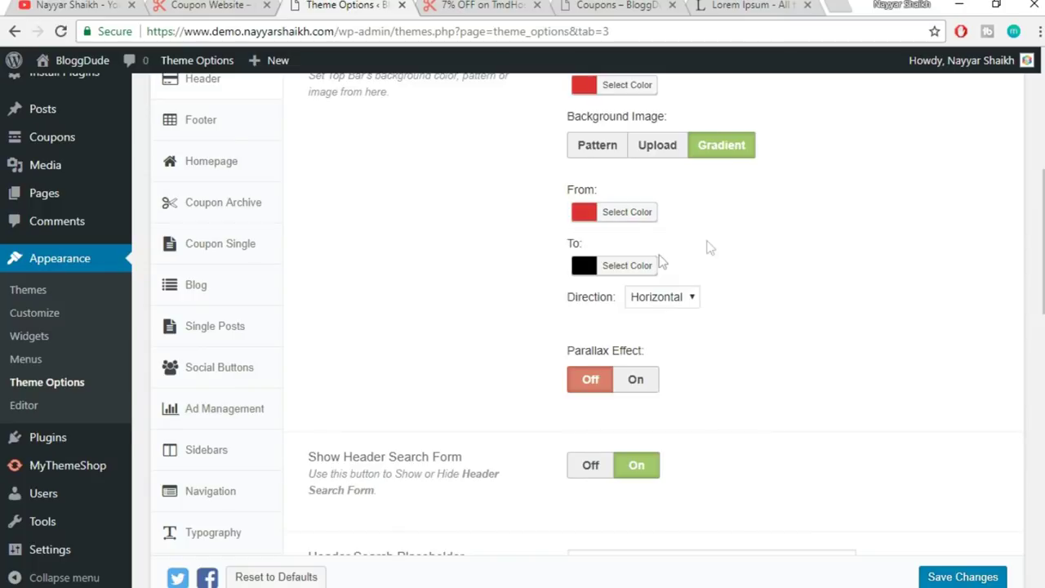
left_click(641, 266)
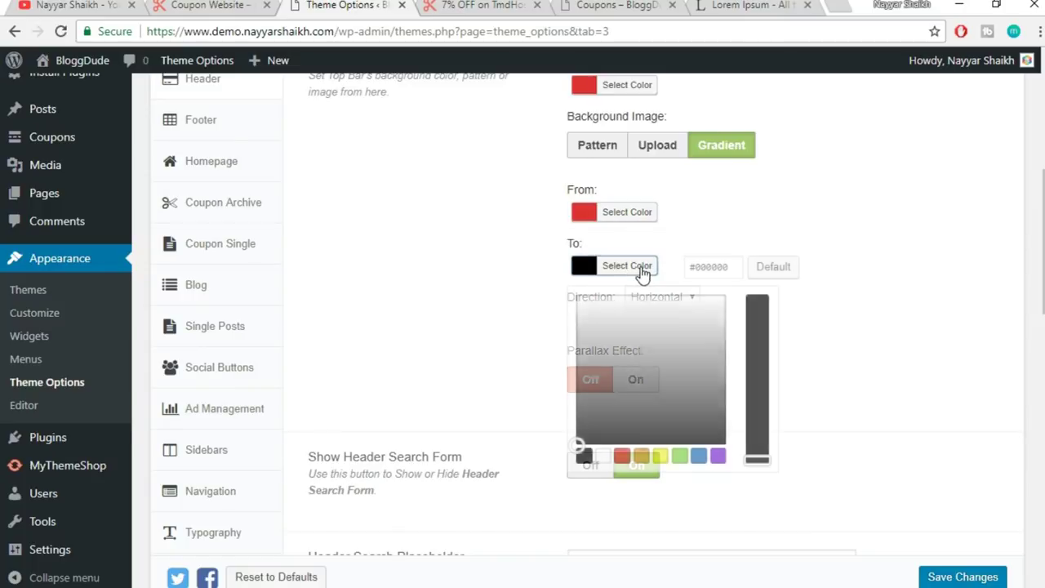
left_click(700, 456)
left_click(760, 175)
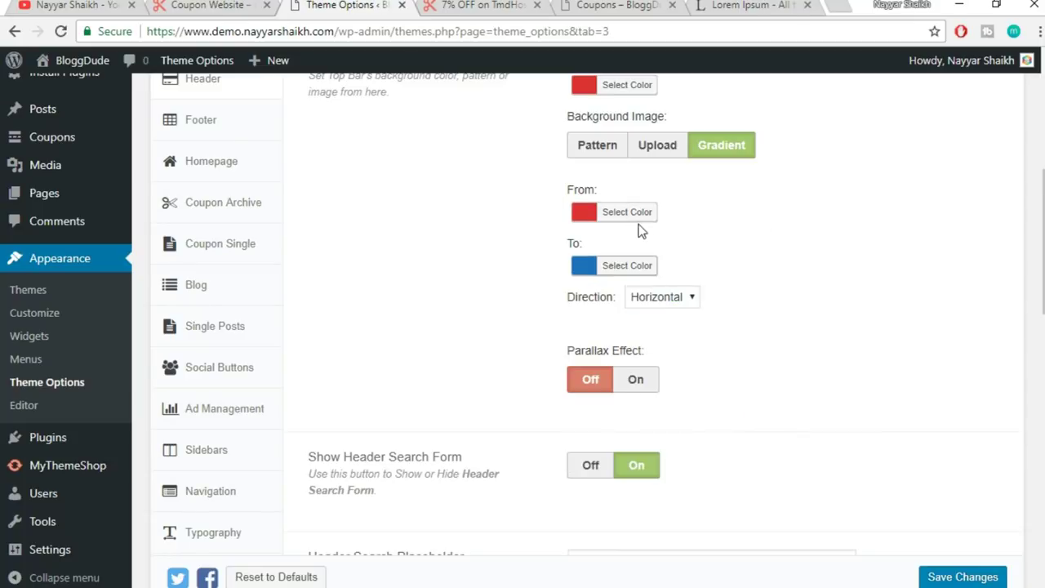
- Save the theme options and reload the coupon page to preview the gradient
left_click(935, 576)
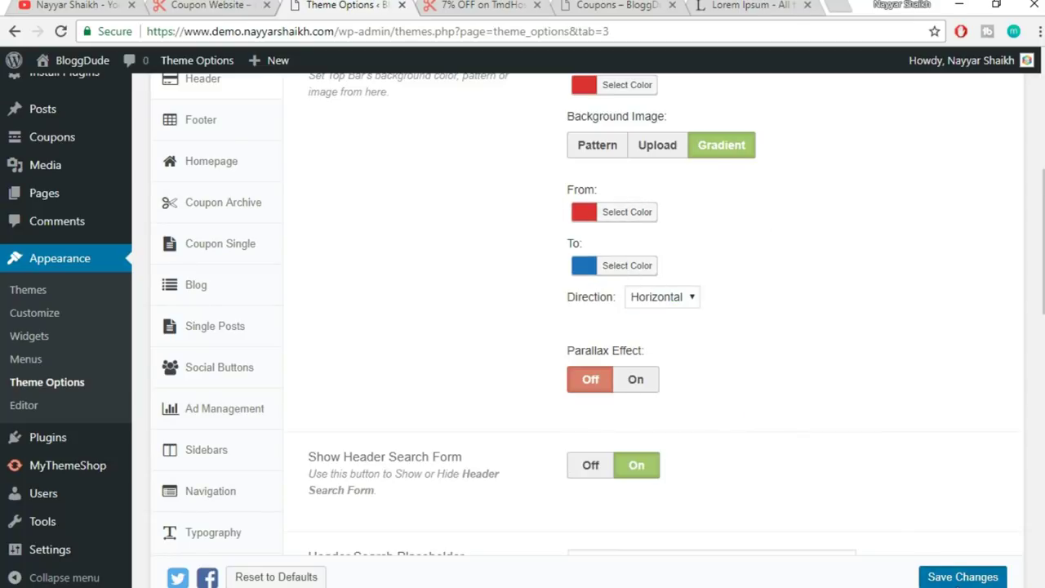
left_click(490, 6)
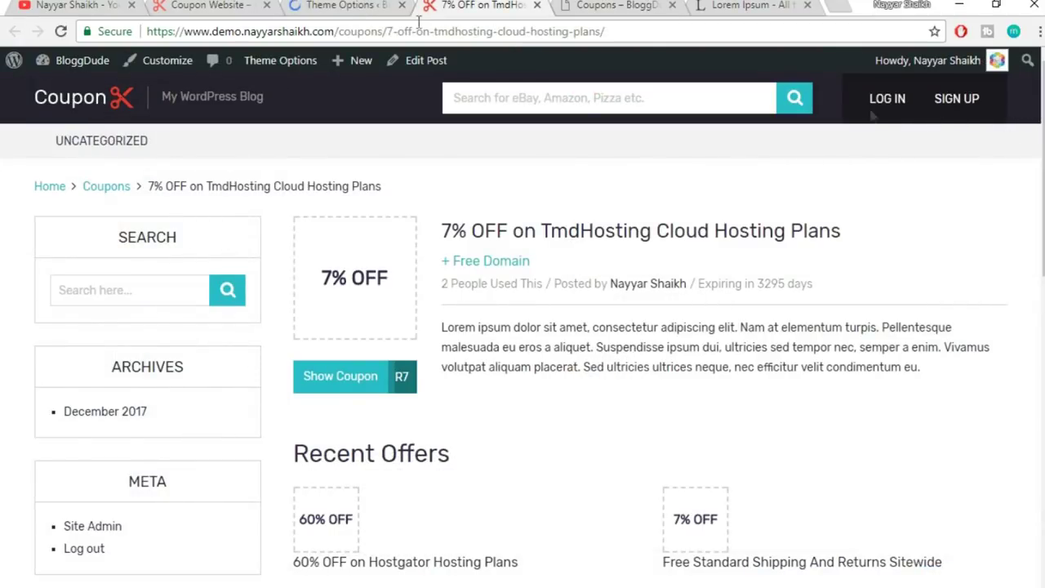
left_click(451, 30)
key("Return")
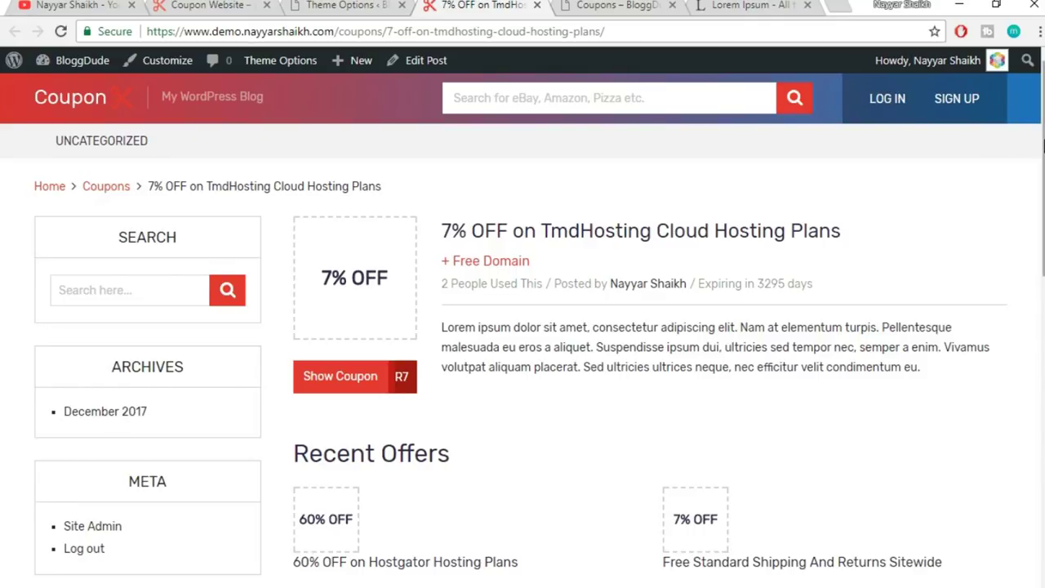
- Reset the gradient From and To colours to their defaults, white and black
left_click(342, 5)
scroll(809, 308, "down", 5)
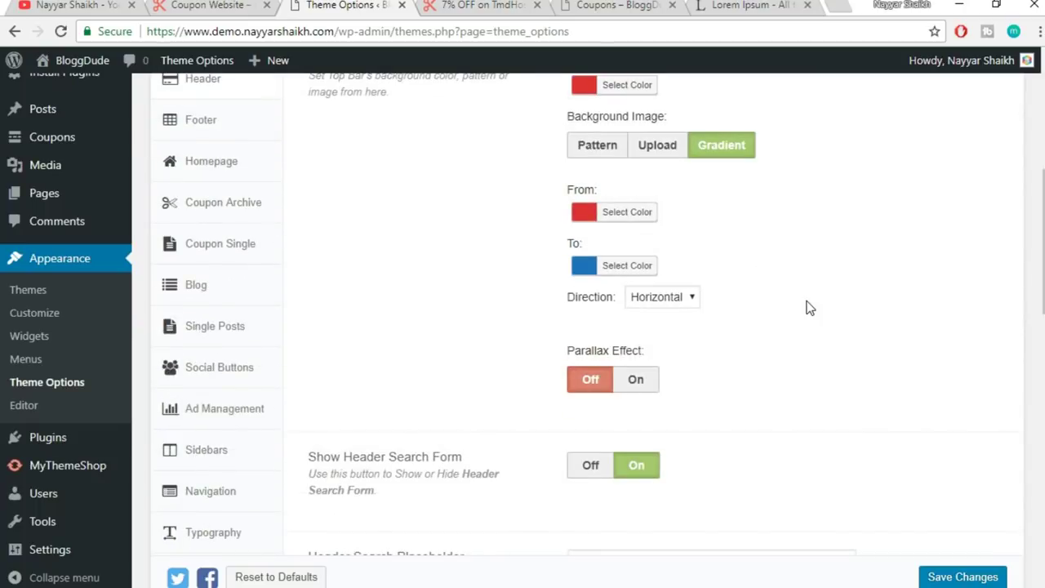
left_click(629, 212)
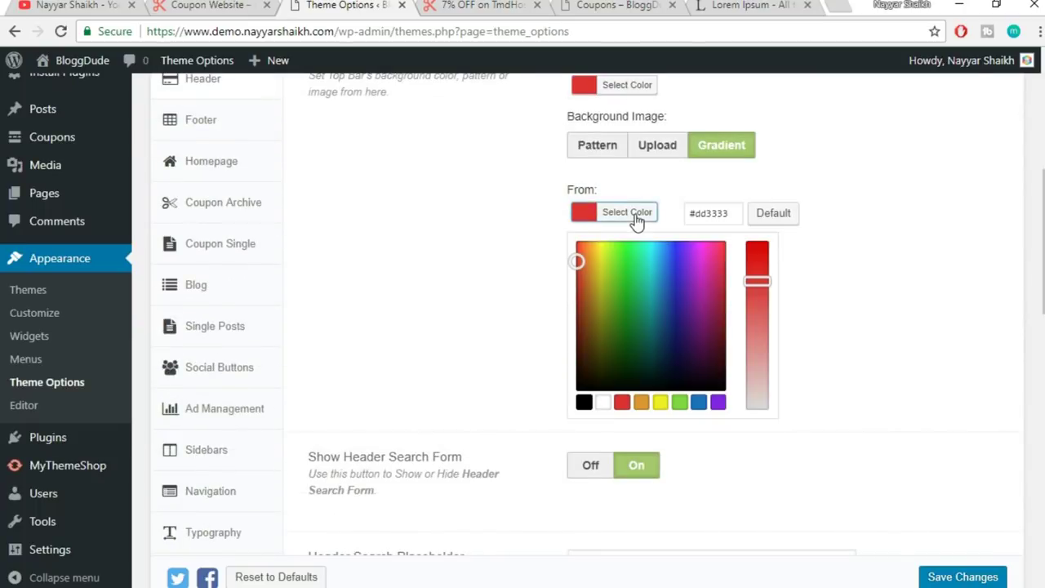
left_click(784, 216)
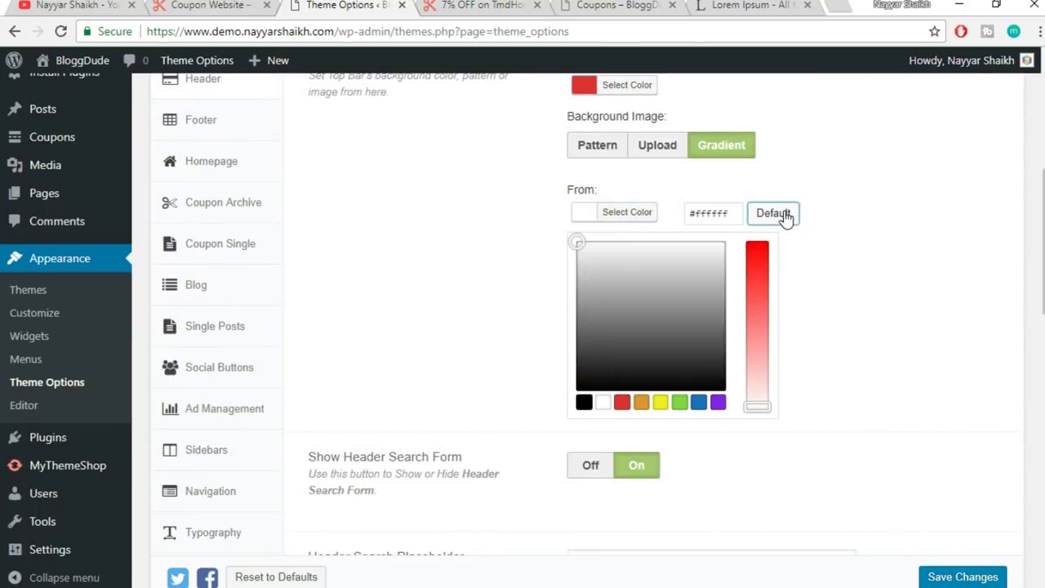
left_click(635, 212)
left_click(628, 266)
left_click(772, 264)
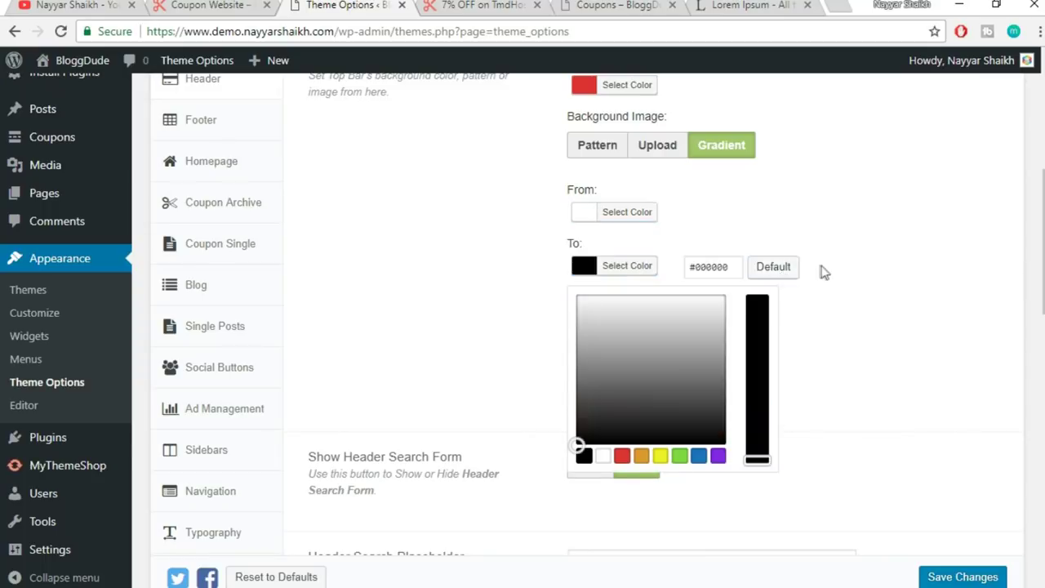
left_click(665, 272)
- Reset the Top Bar background colour to its default dark shade
scroll(817, 286, "up", 2)
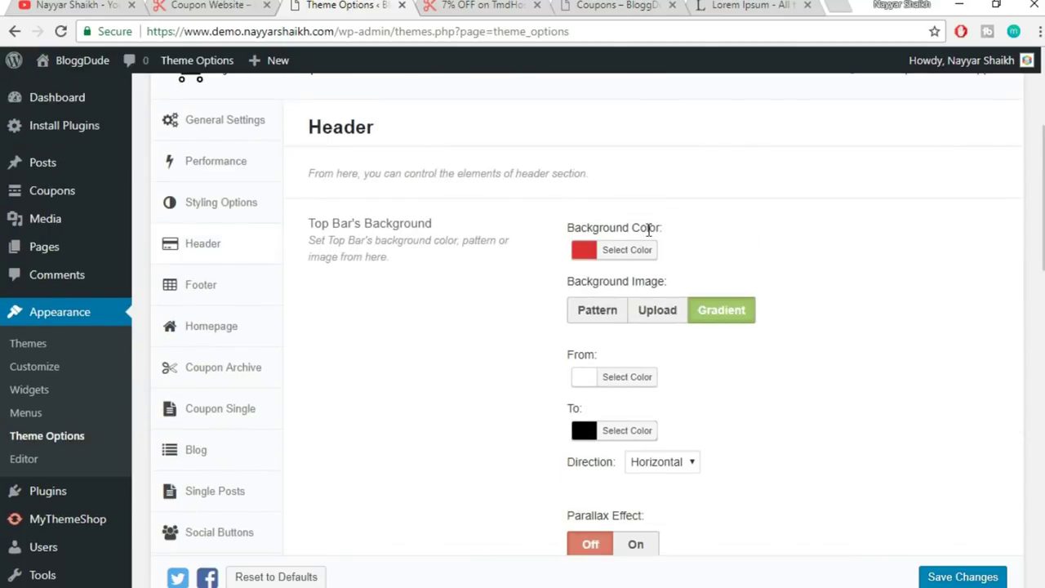
left_click(635, 251)
left_click(773, 250)
left_click(903, 239)
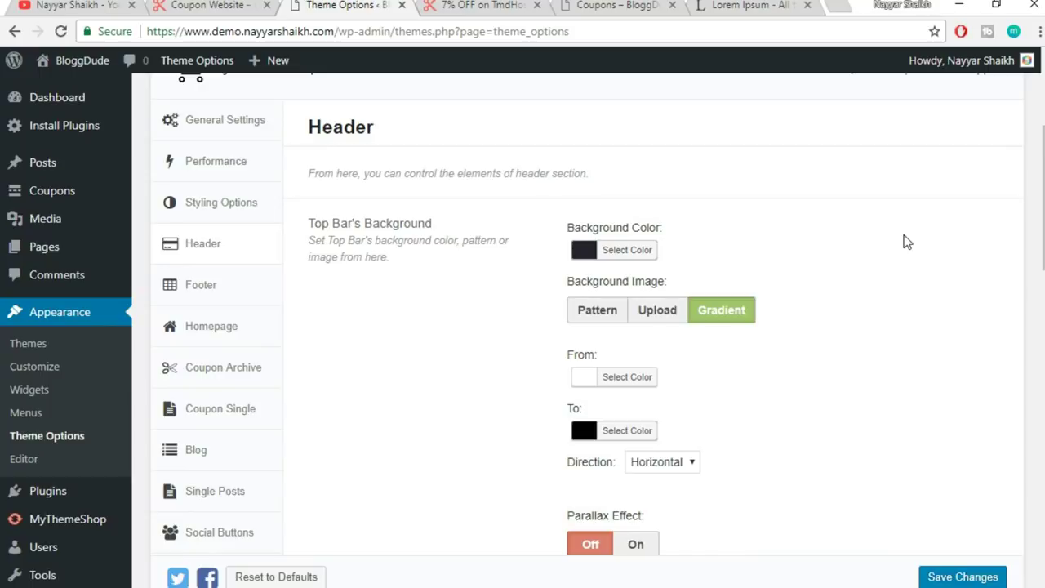
scroll(906, 241, "down", 1)
scroll(907, 241, "down", 4)
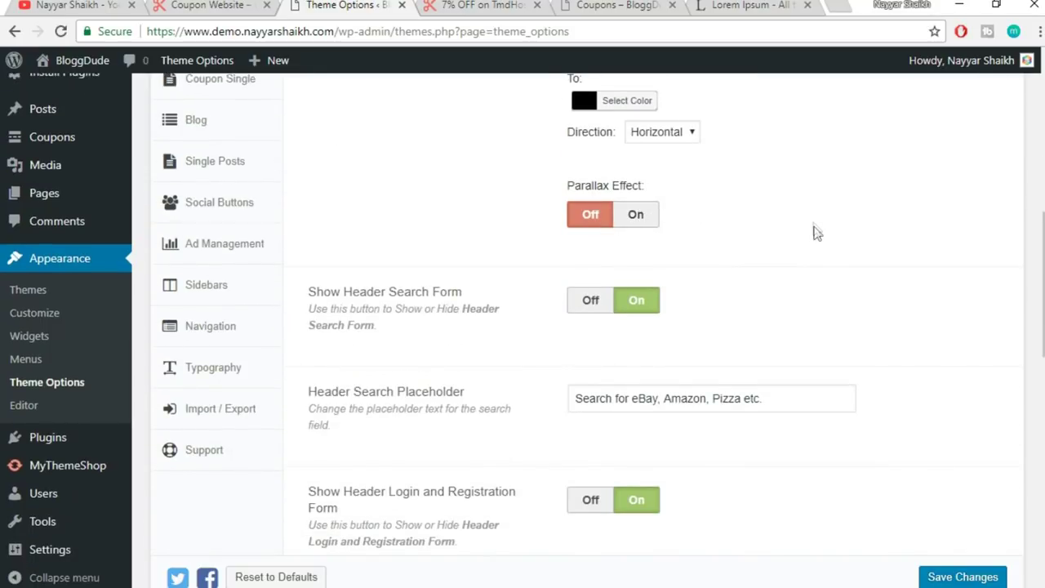
scroll(816, 232, "down", 1)
scroll(817, 235, "down", 1)
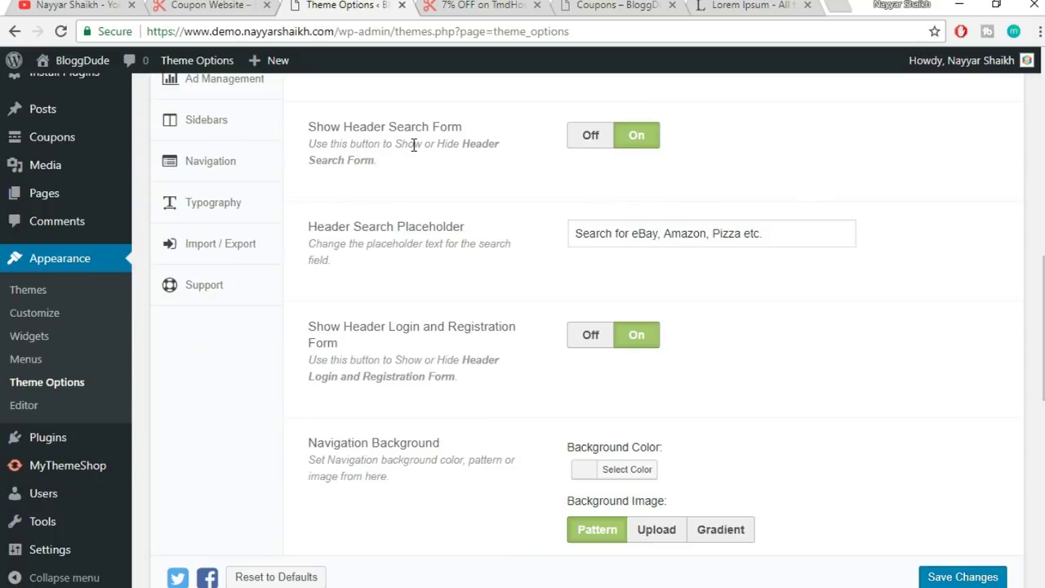
left_click(482, 5)
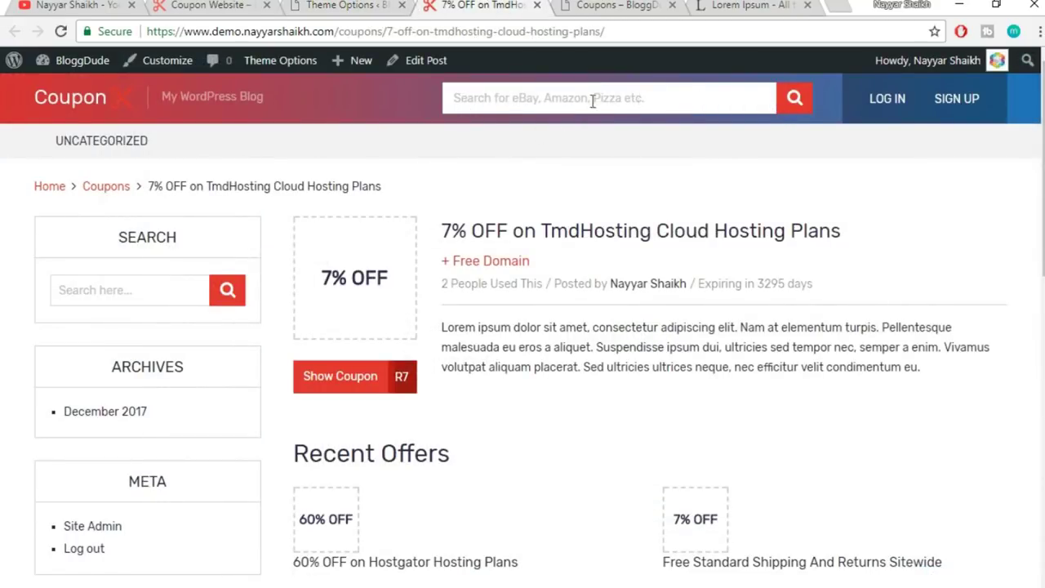
left_click(318, 5)
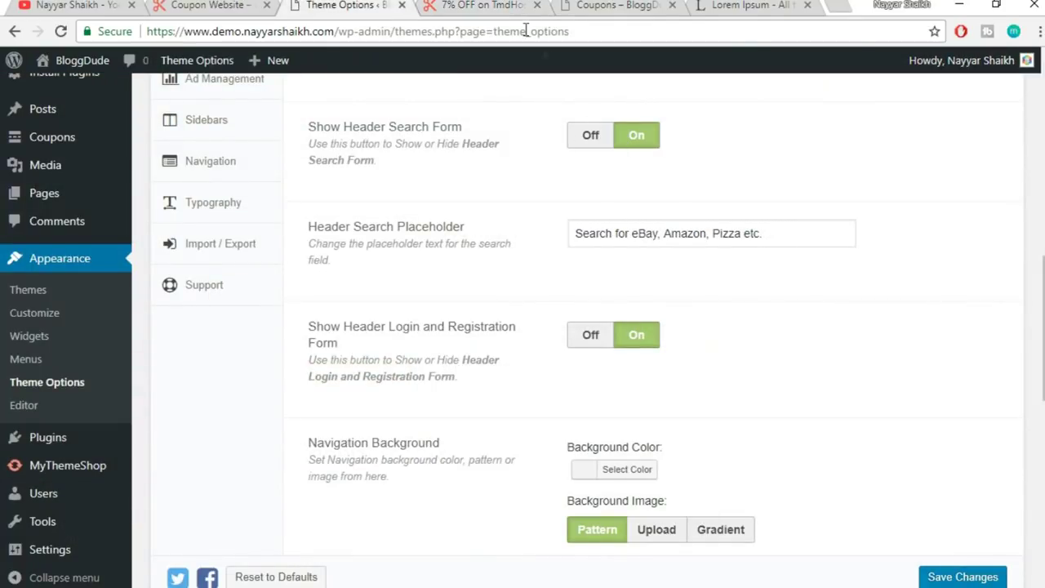
left_click(508, 5)
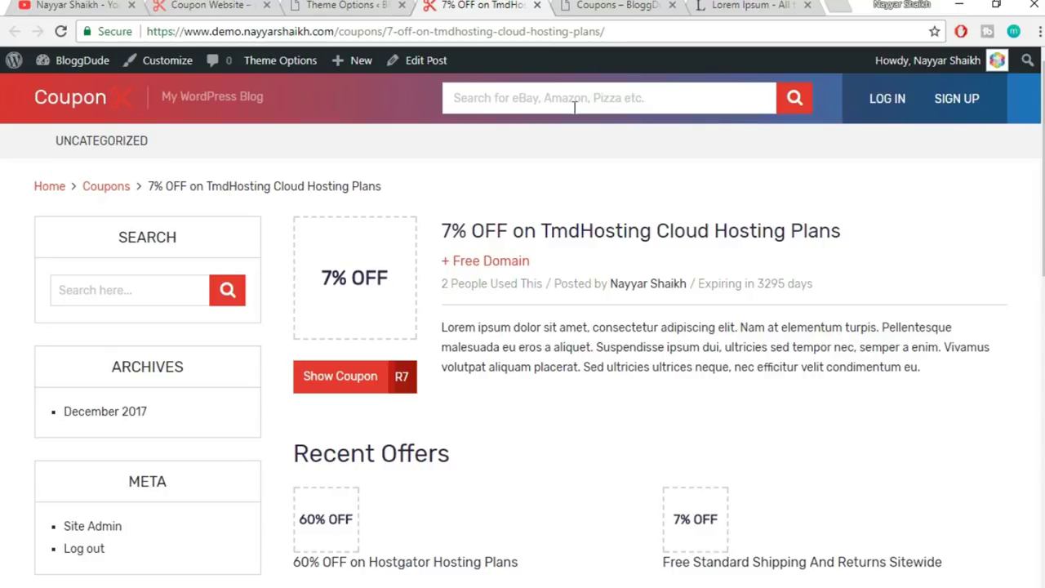
left_click(357, 4)
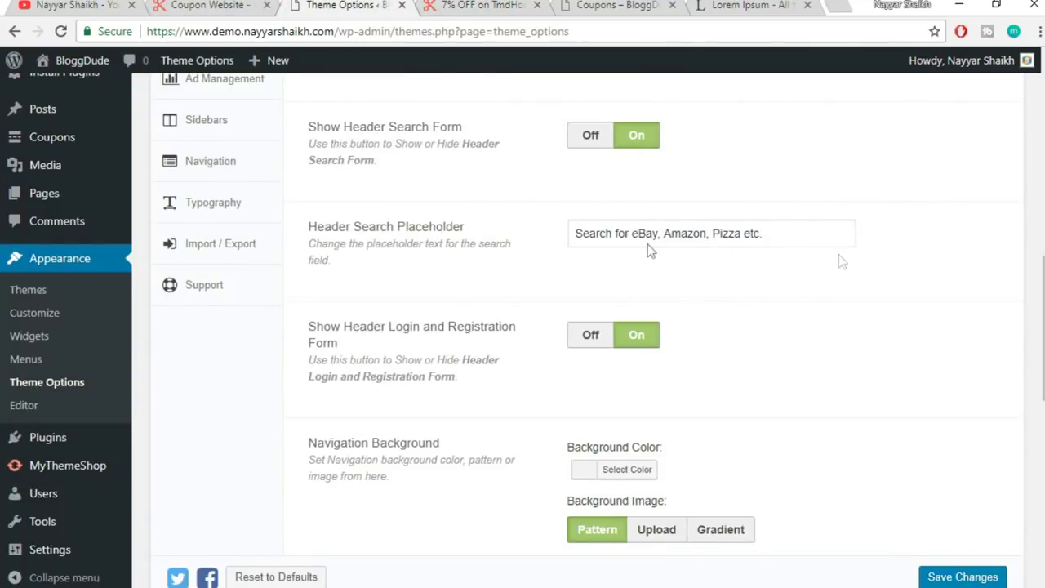
left_click_drag(805, 229, 564, 234)
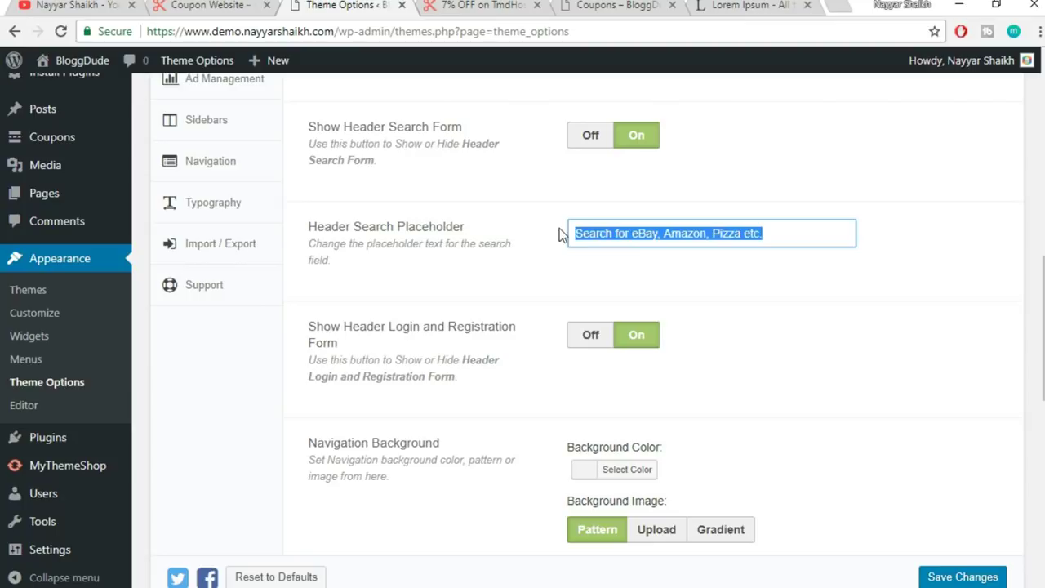
left_click(637, 263)
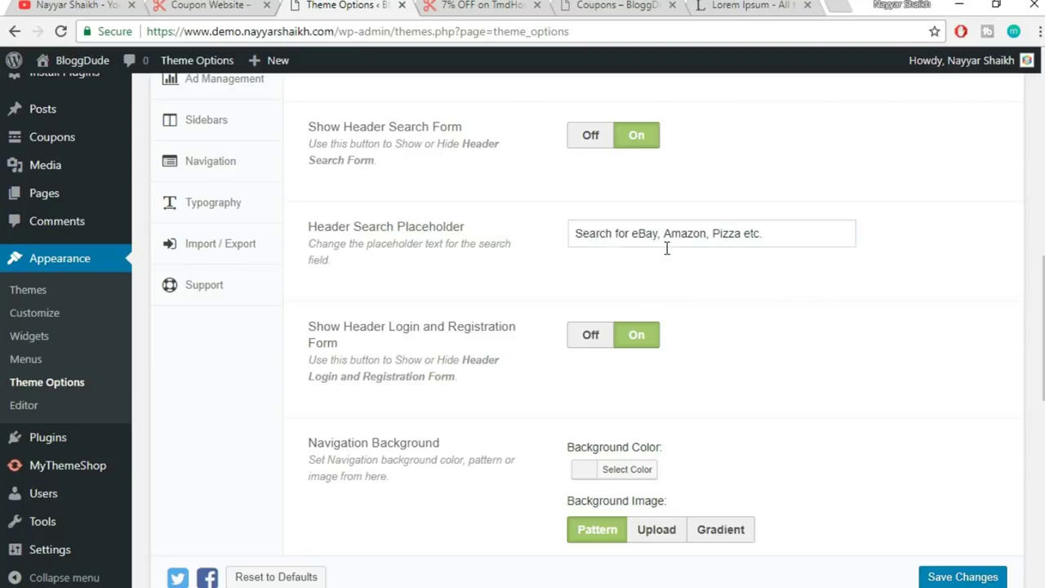
left_click(493, 5)
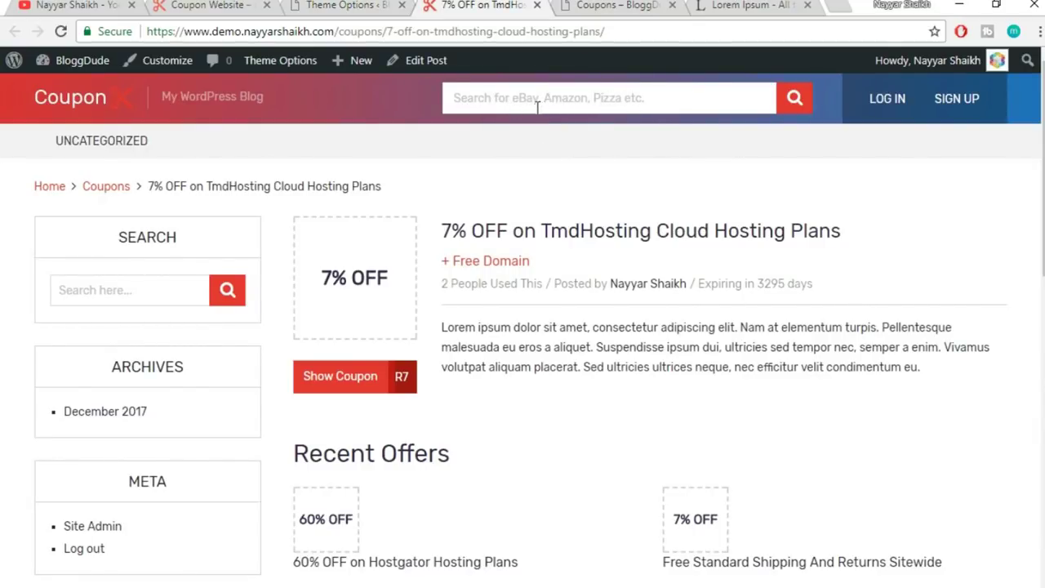
left_click(347, 5)
scroll(868, 306, "down", 2)
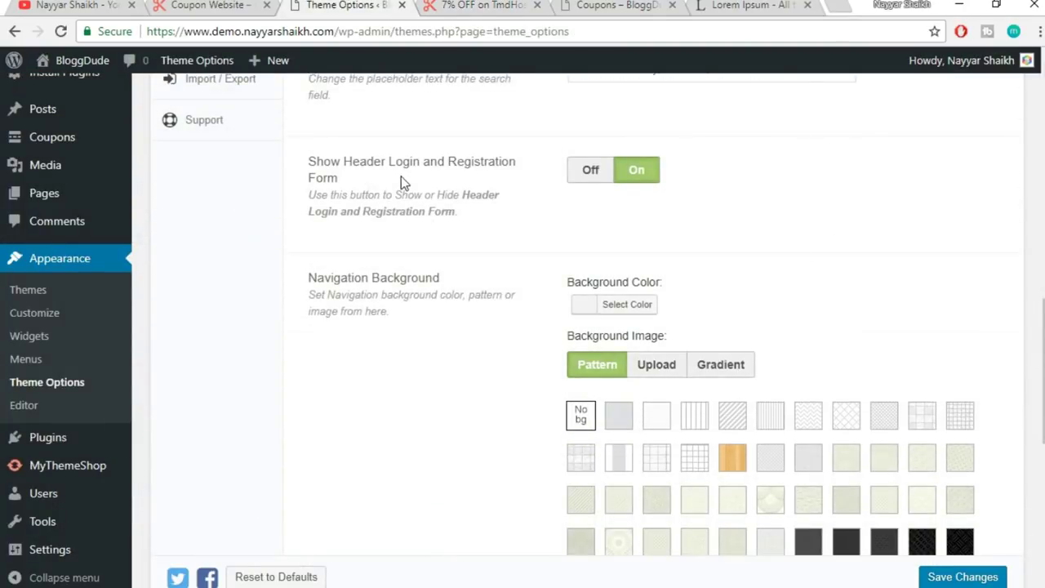
- Toggle the header login and registration form off and back on
left_click(505, 5)
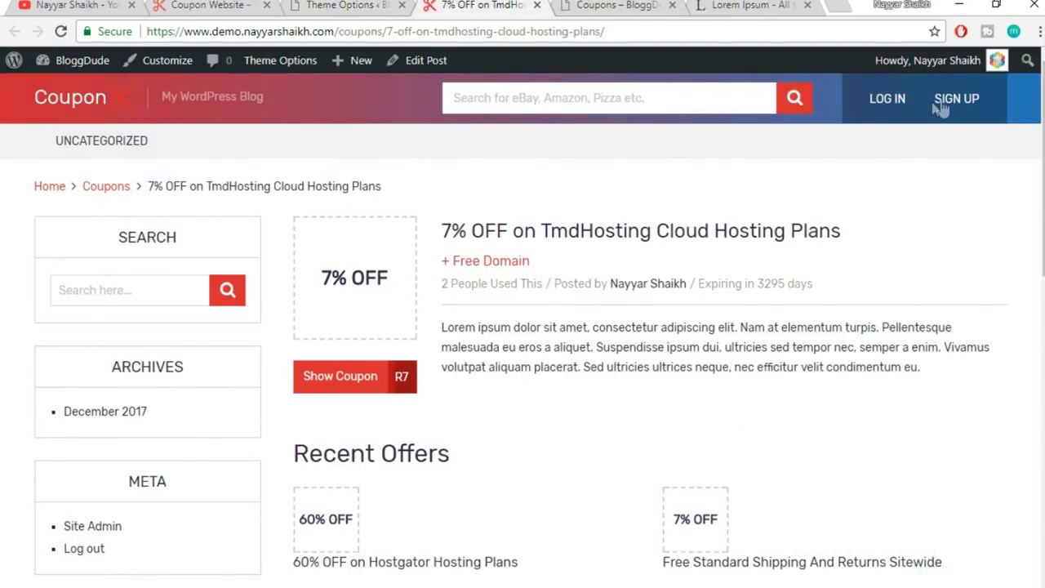
left_click(336, 5)
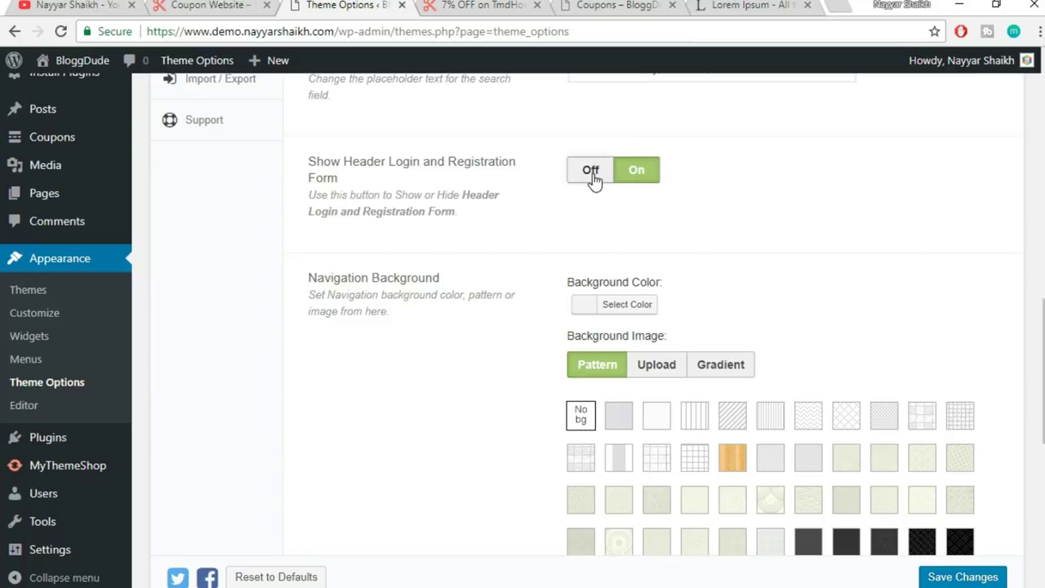
left_click(591, 171)
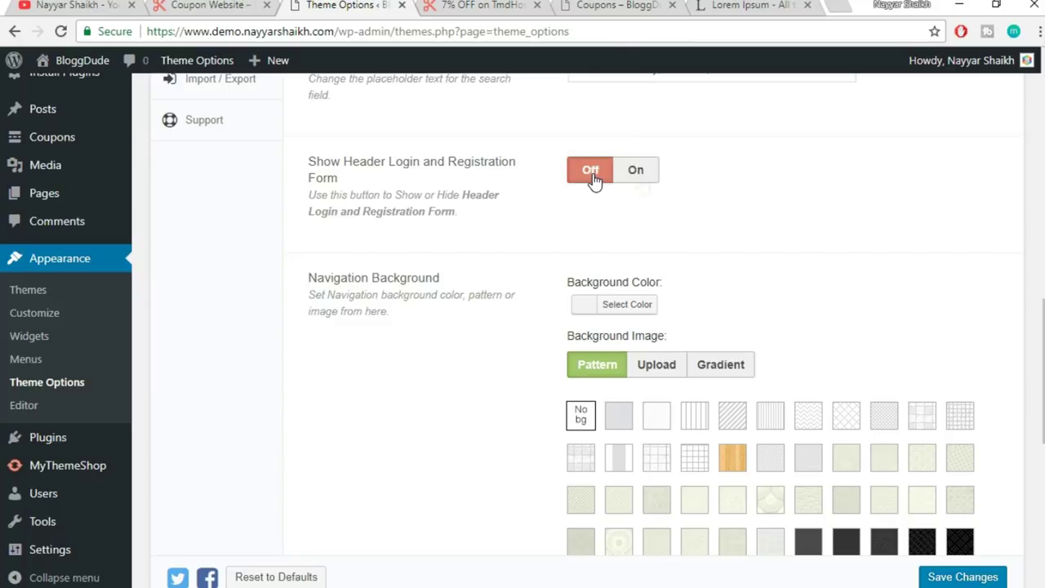
left_click(633, 187)
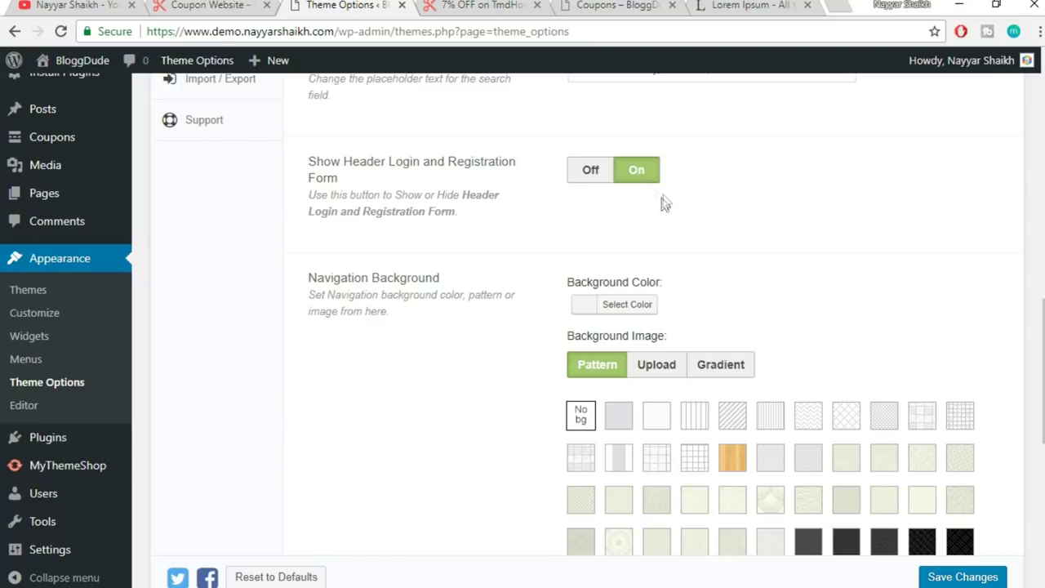
left_click(587, 175)
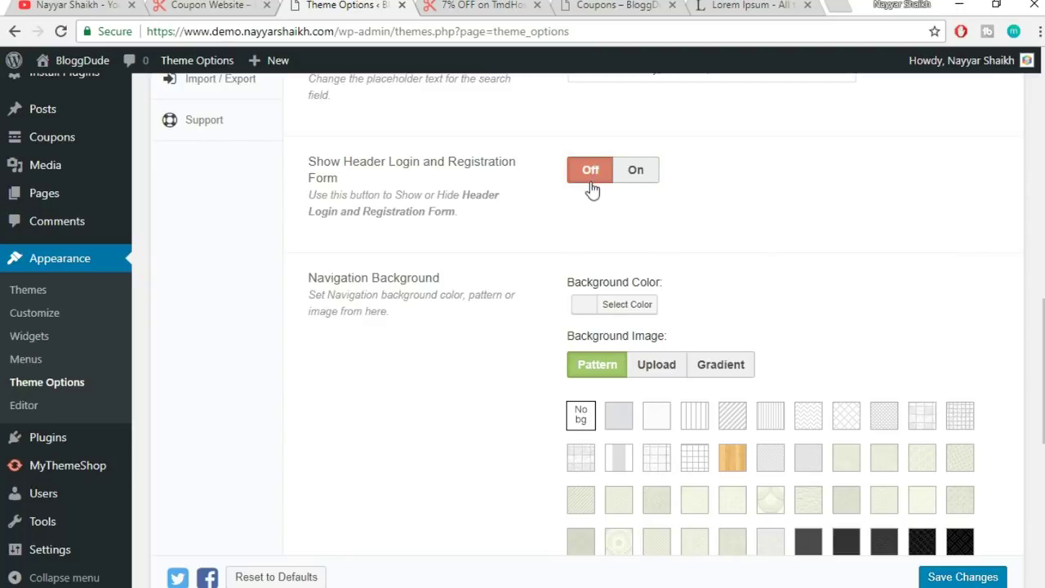
left_click(635, 171)
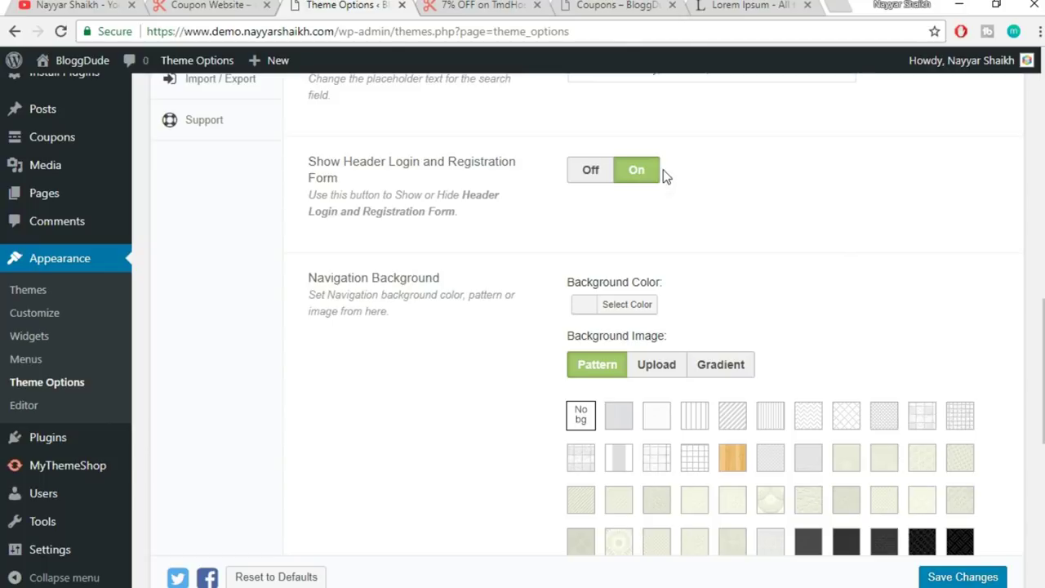
- Set the Navigation Background colour to yellow #eeee22
scroll(806, 252, "down", 1)
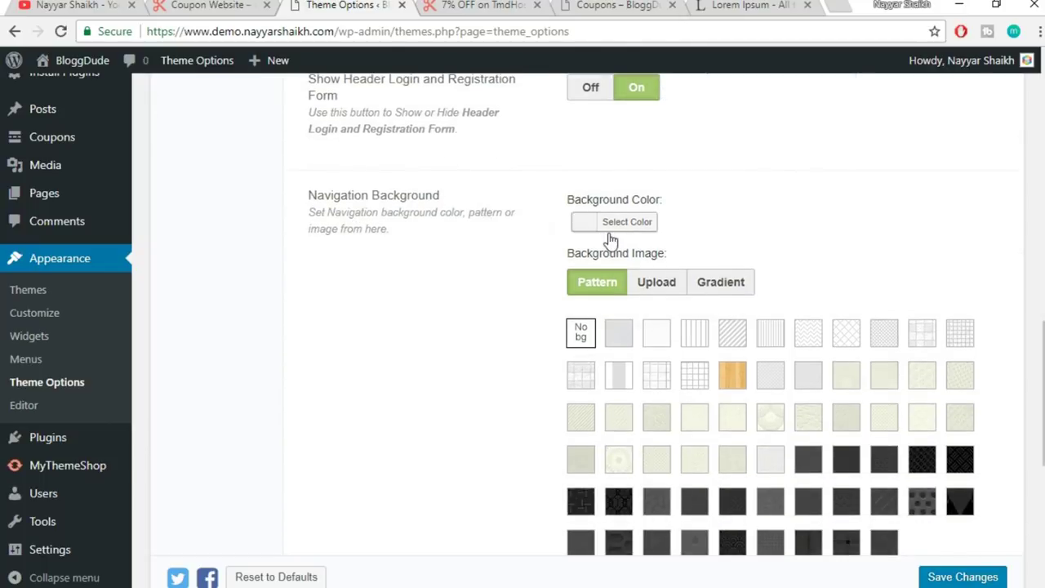
left_click(491, 13)
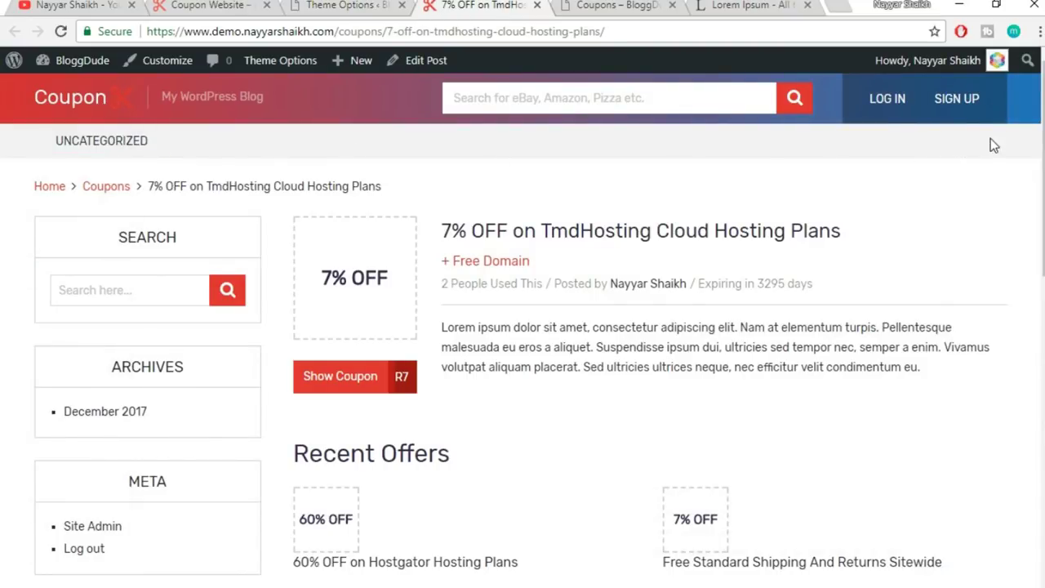
left_click(350, 5)
left_click(629, 234)
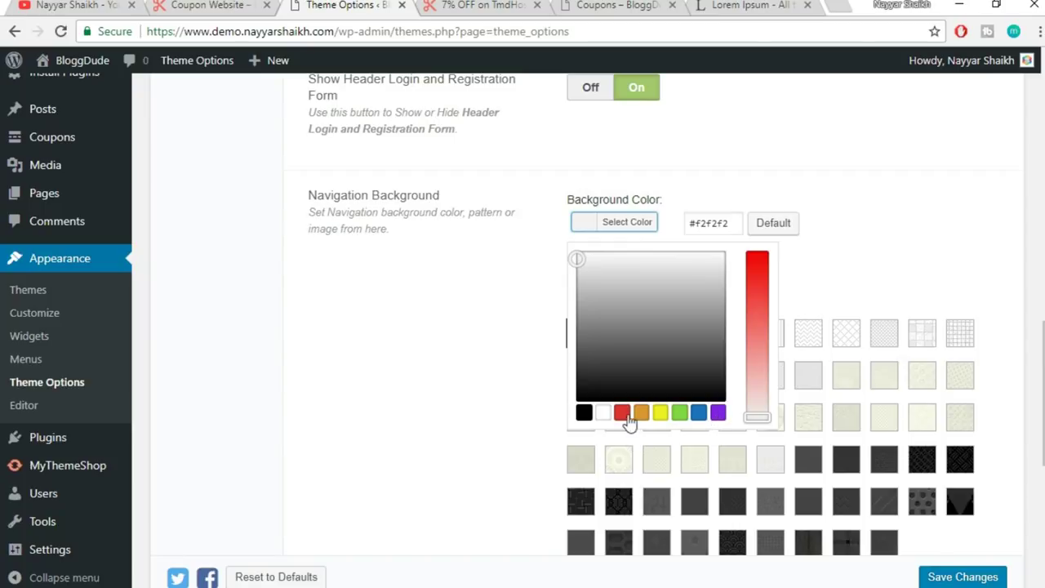
left_click(456, 5)
left_click(384, 5)
left_click(664, 415)
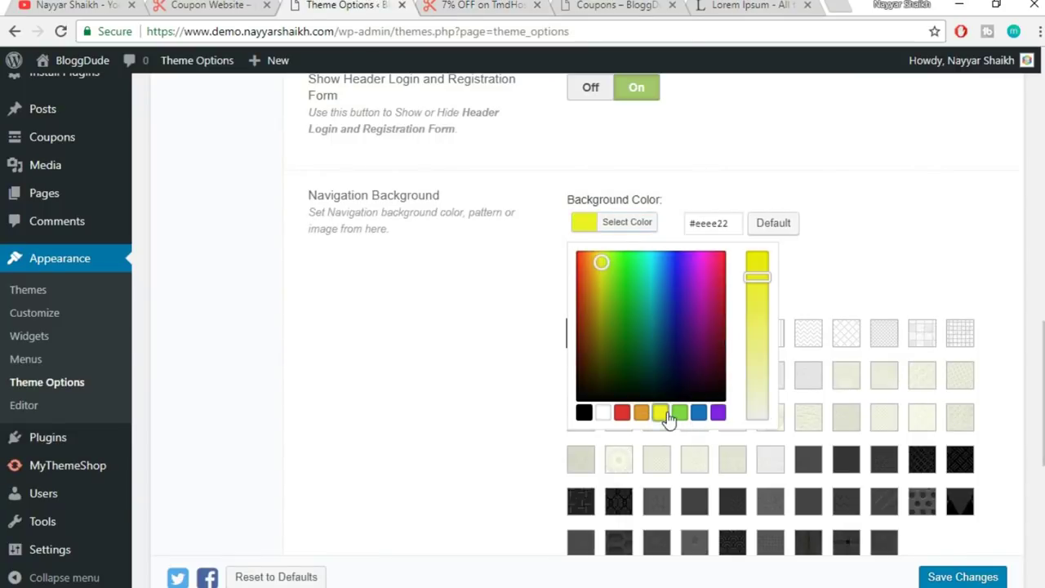
left_click(871, 251)
- View the live '7% OFF on TmdHosting Cloud Hosting Plans' coupon page
scroll(951, 301, "down", 1)
scroll(952, 300, "down", 5)
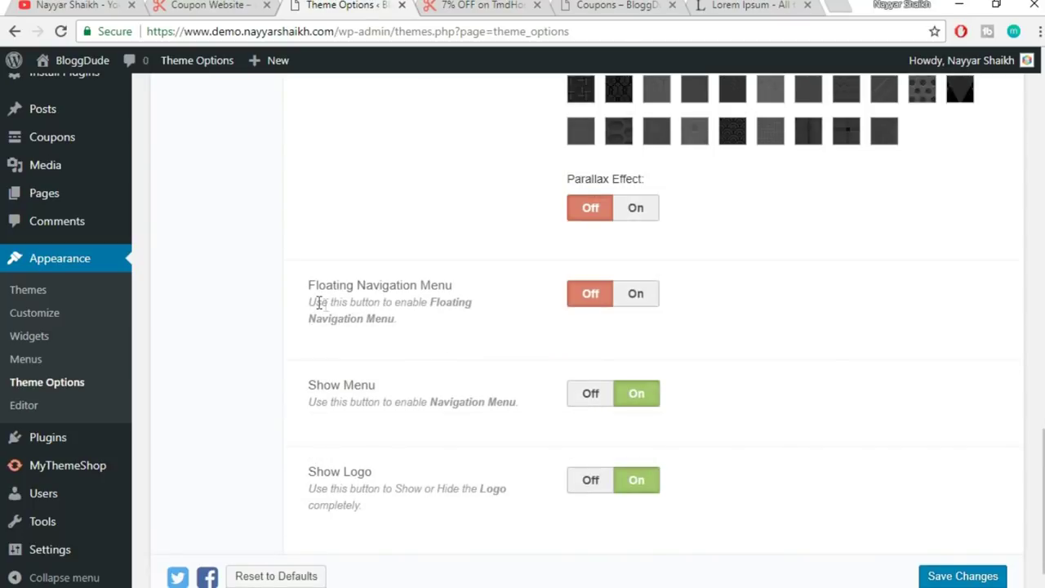
left_click(449, 5)
scroll(216, 117, "down", 4)
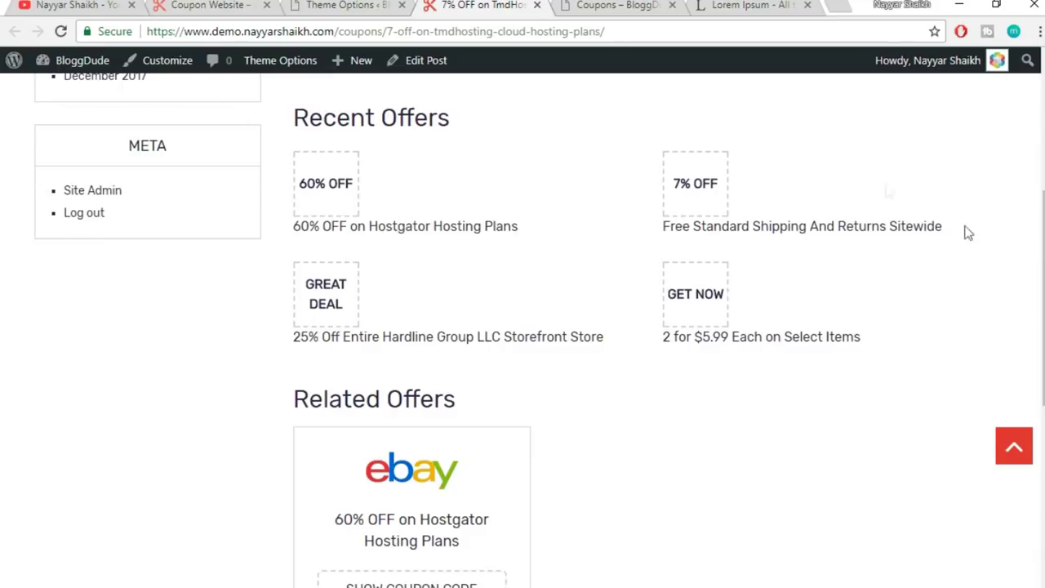
scroll(1041, 245, "up", 4)
scroll(522, 326, "down", 7)
scroll(523, 327, "up", 5)
scroll(310, 163, "up", 3)
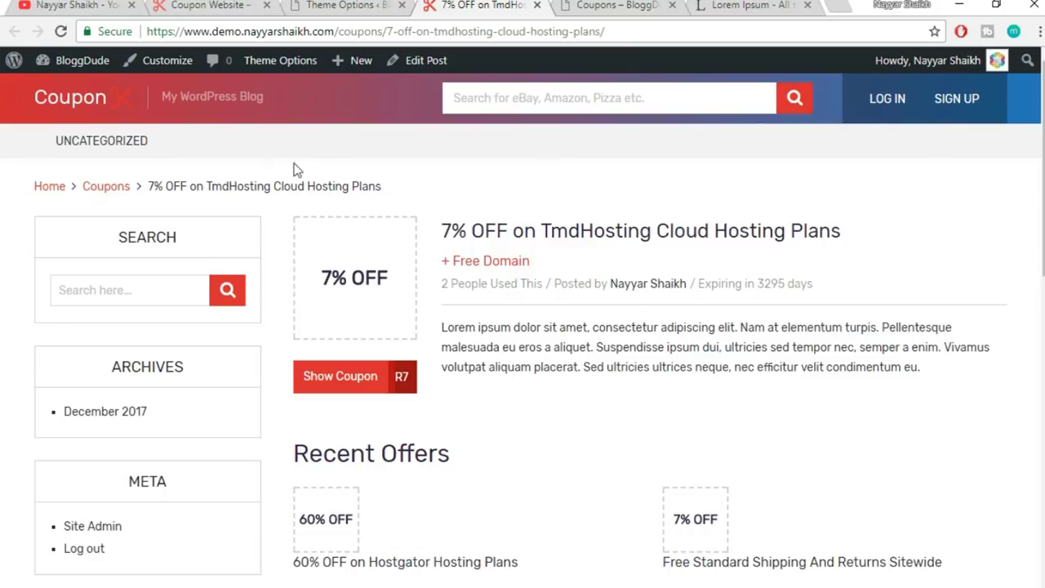
- Set Floating Navigation Menu to On and look over the coupon page
left_click(345, 4)
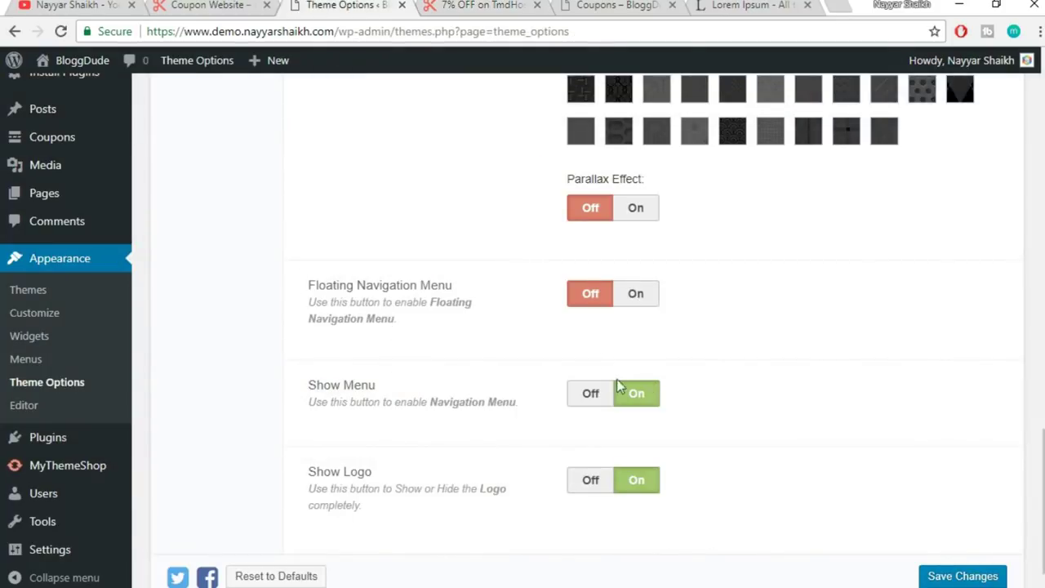
left_click(637, 298)
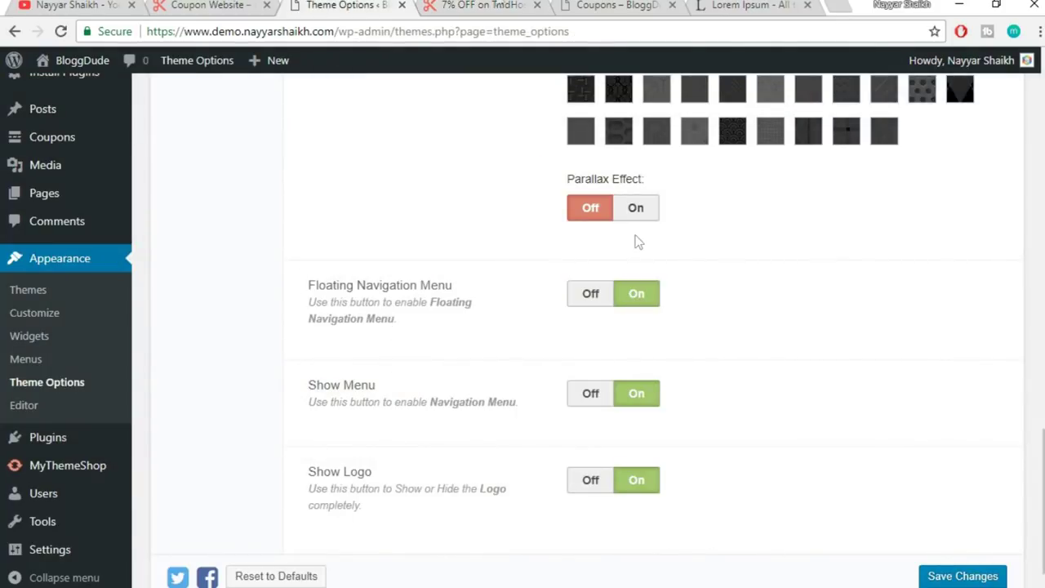
left_click(493, 4)
scroll(618, 123, "down", 2)
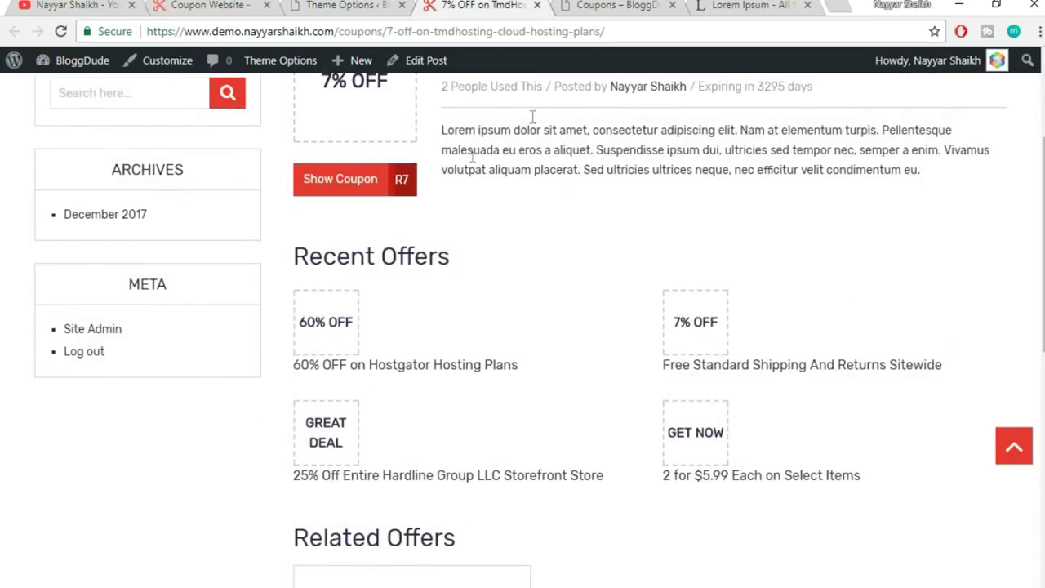
scroll(539, 327, "down", 4)
scroll(539, 326, "up", 3)
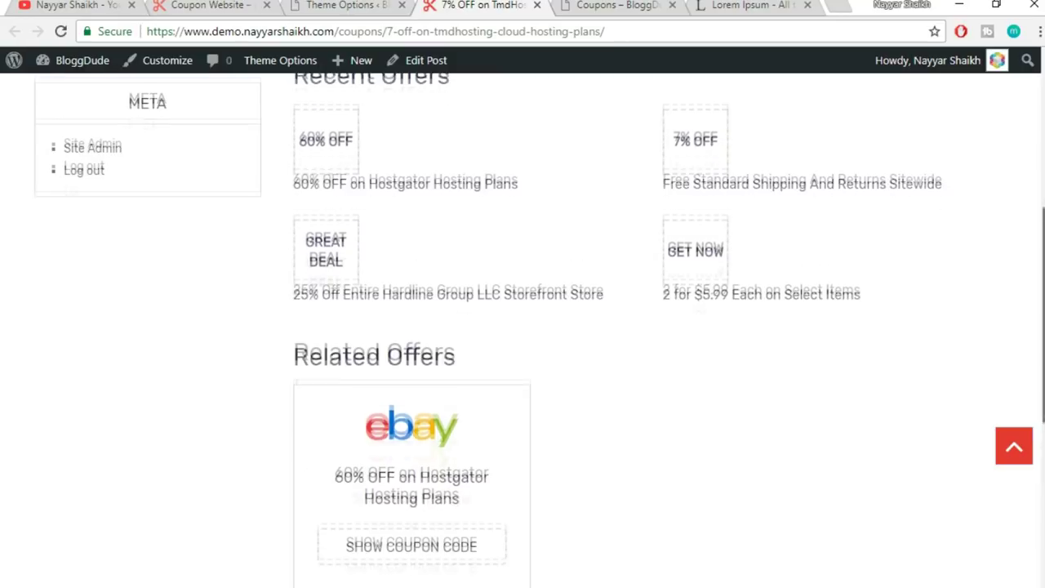
scroll(539, 327, "up", 5)
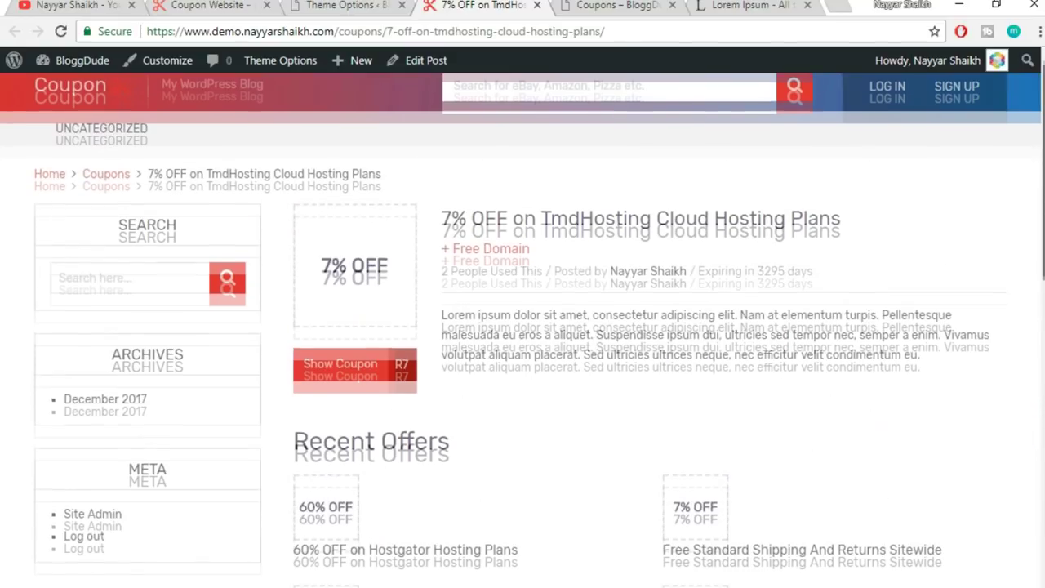
scroll(539, 326, "down", 5)
scroll(322, 120, "down", 5)
scroll(322, 120, "up", 6)
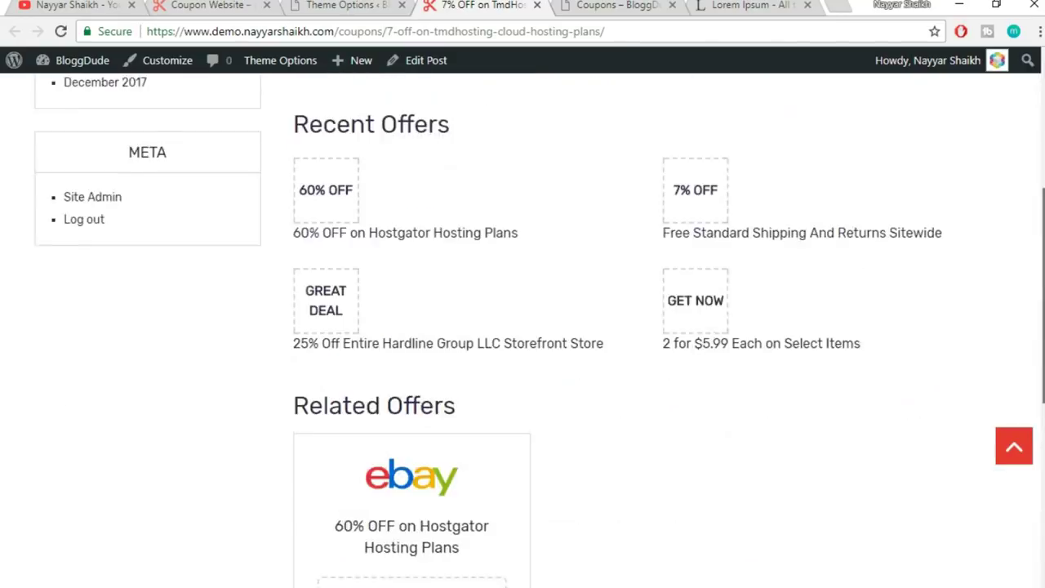
scroll(343, 123, "up", 3)
- Save the theme options and reload the coupon page
left_click(360, 5)
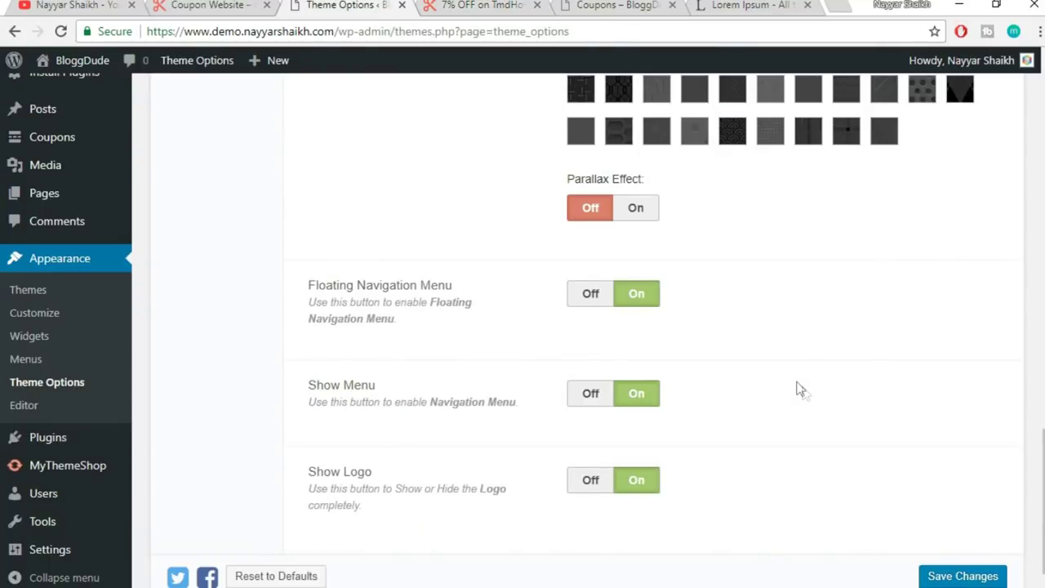
scroll(798, 390, "down", 1)
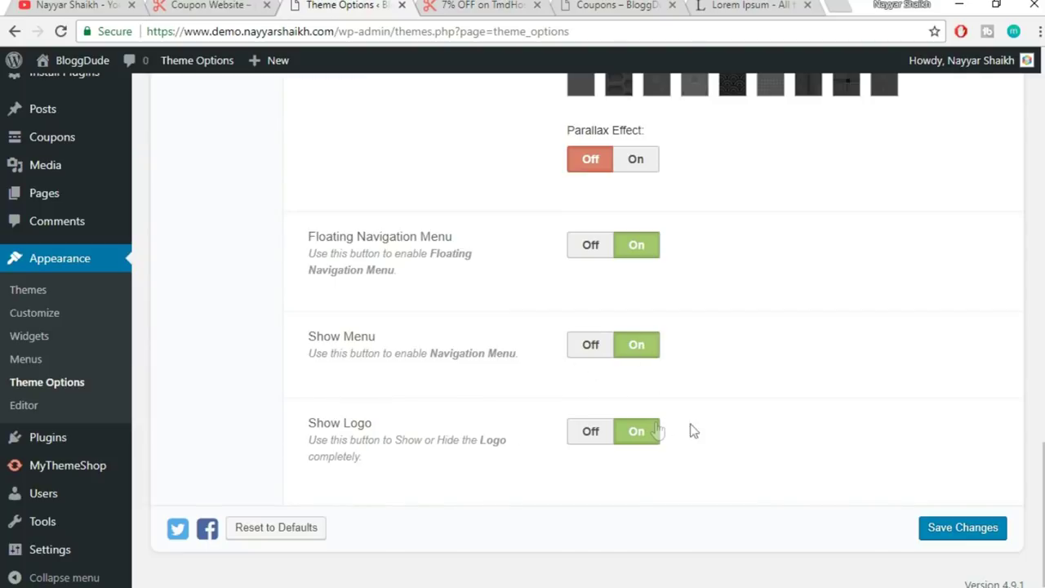
left_click(956, 529)
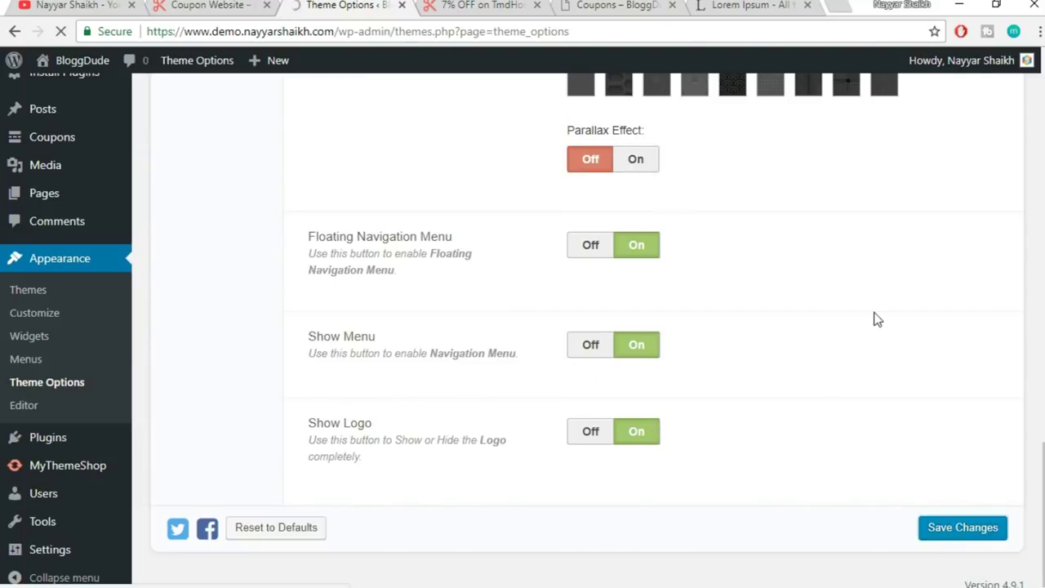
left_click(494, 7)
left_click(508, 36)
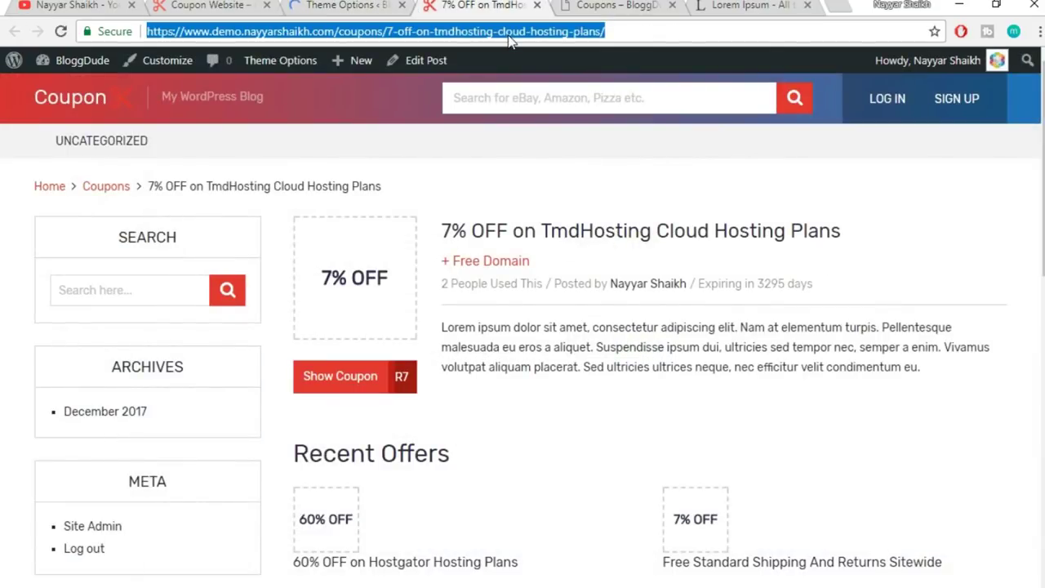
key("Return")
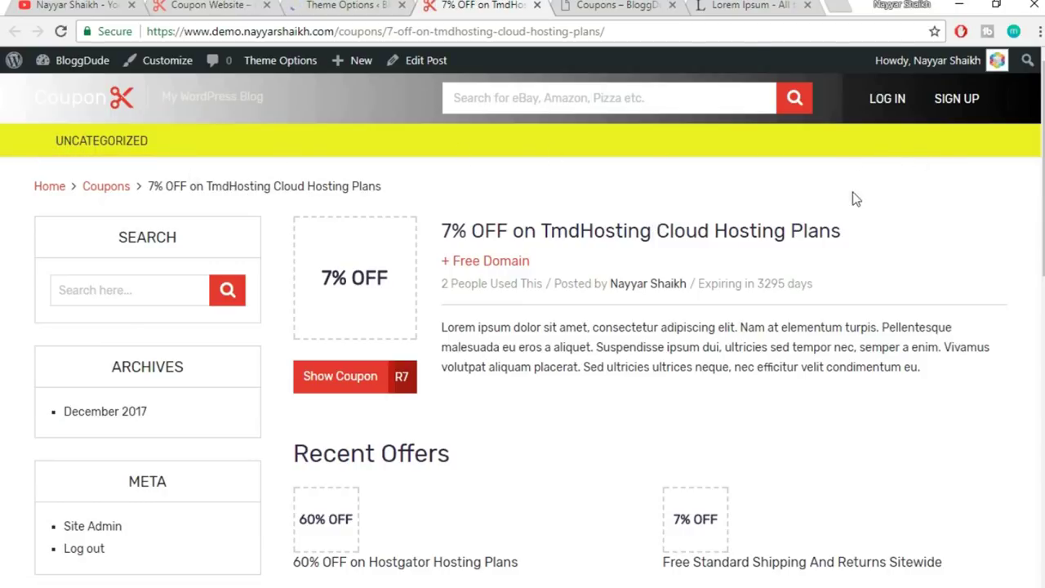
- Scroll through the reloaded page to check the yellow navigation bar
scroll(876, 241, "down", 5)
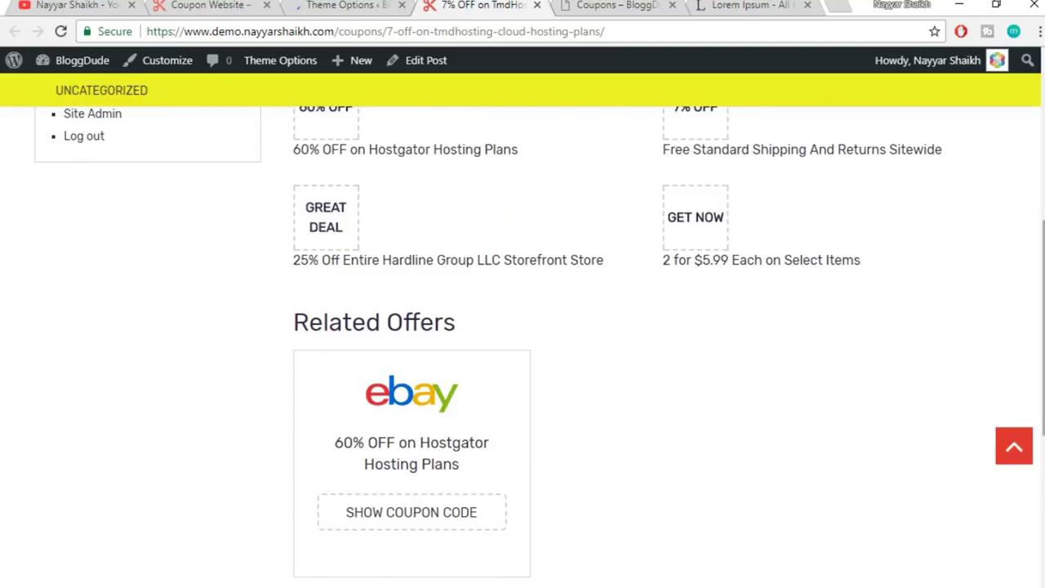
scroll(3, 138, "down", 3)
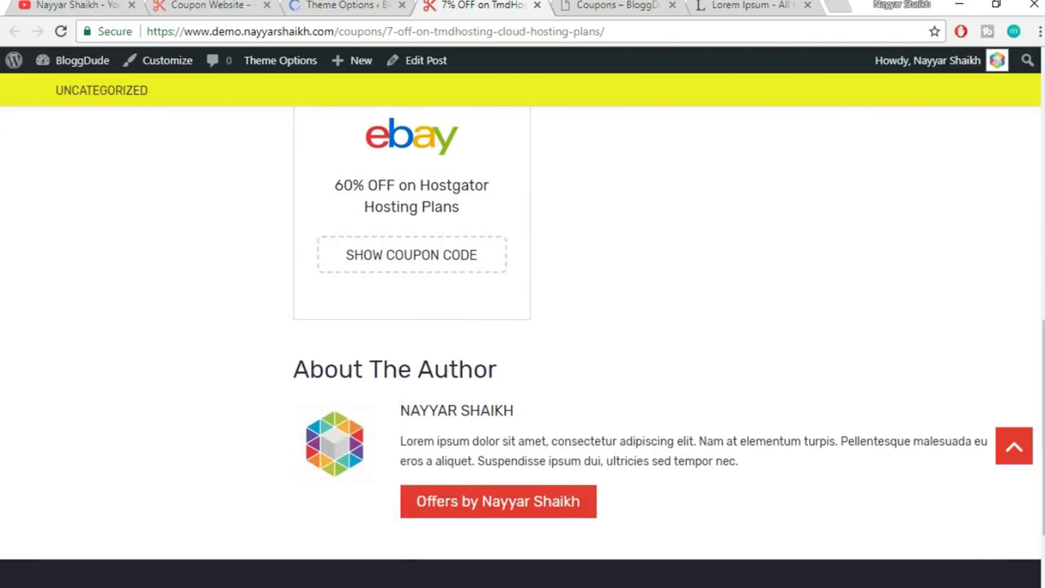
triple_click(1016, 441)
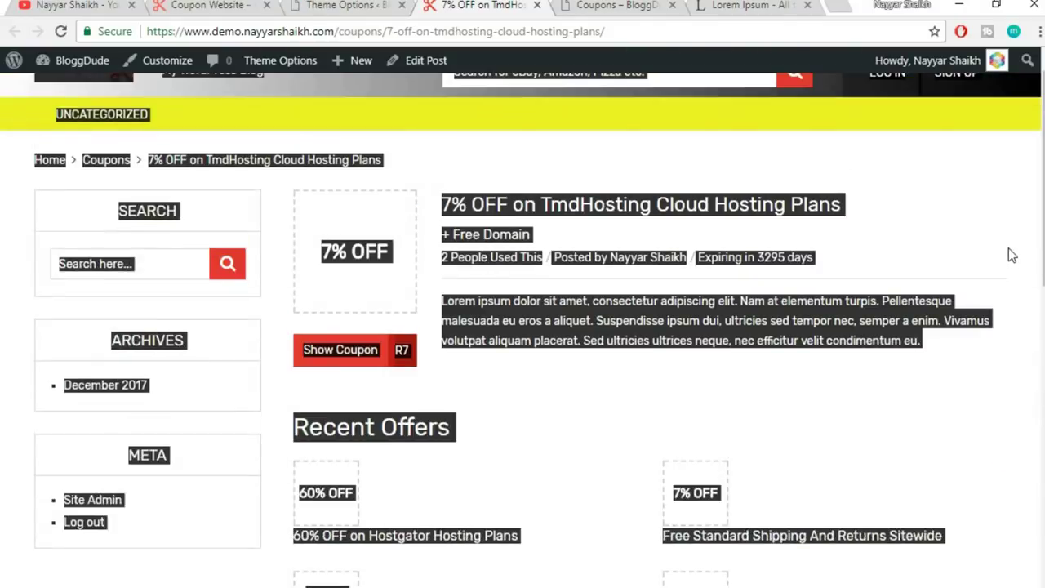
left_click(1009, 248)
scroll(572, 163, "up", 1)
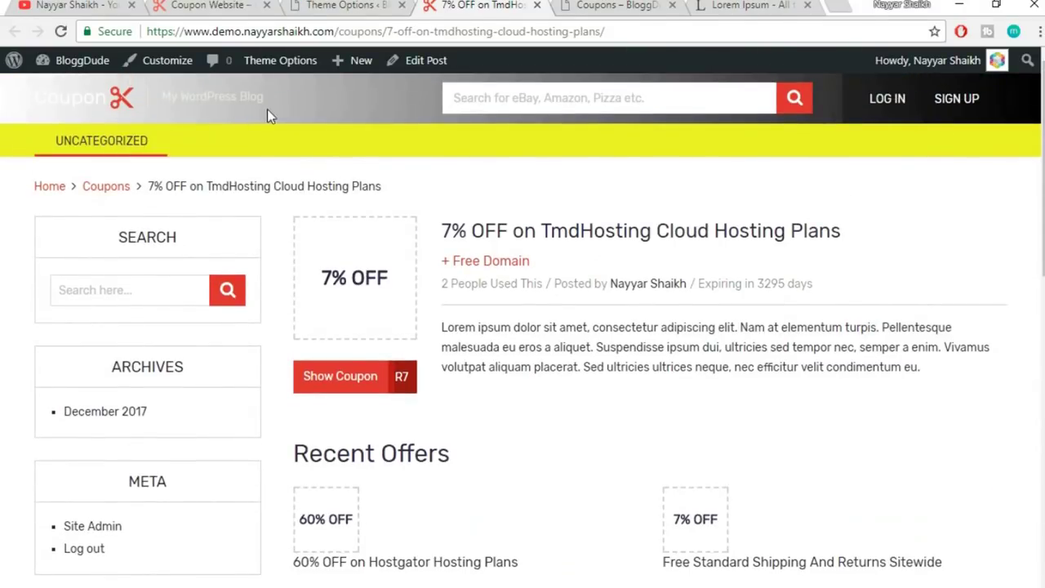
left_click(342, 6)
- Switch the Top Bar background image to Pattern and reset its colour to default
scroll(767, 309, "down", 4)
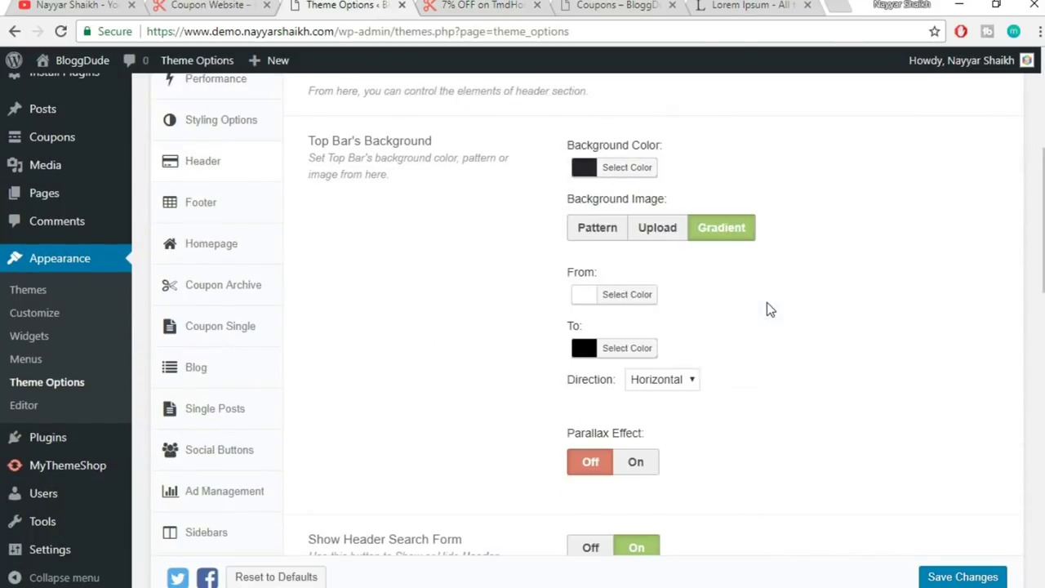
left_click(582, 229)
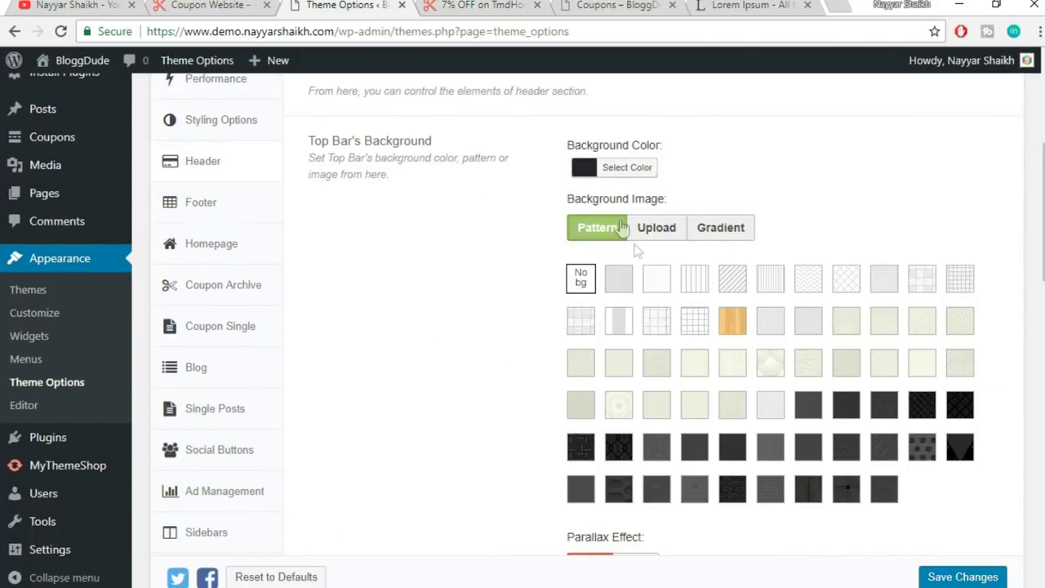
left_click(610, 170)
left_click(773, 170)
left_click(904, 178)
- Reset the Navigation Background colour to default and save the theme options
scroll(904, 178, "down", 2)
scroll(904, 178, "down", 7)
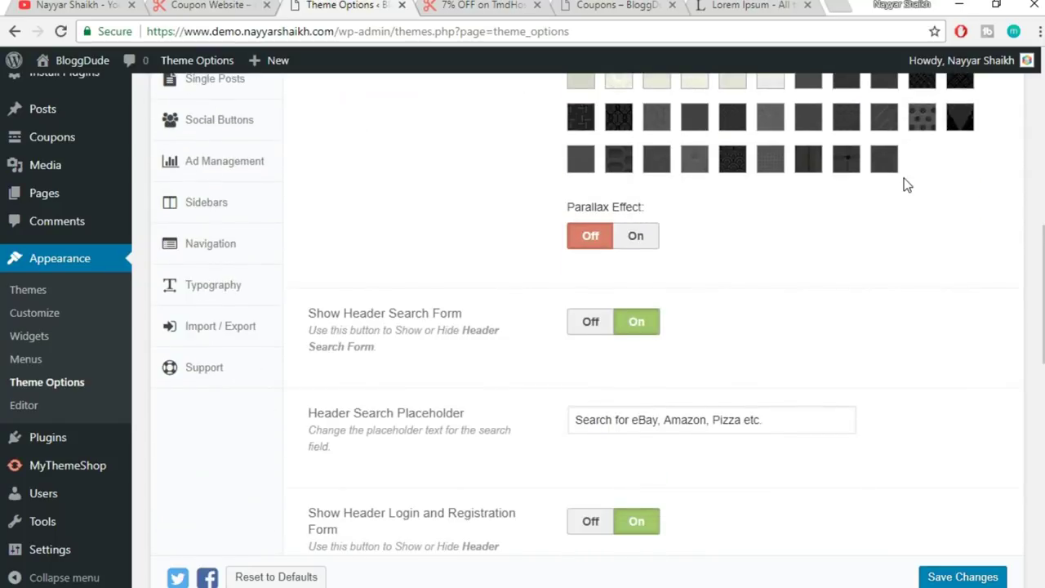
left_click(619, 249)
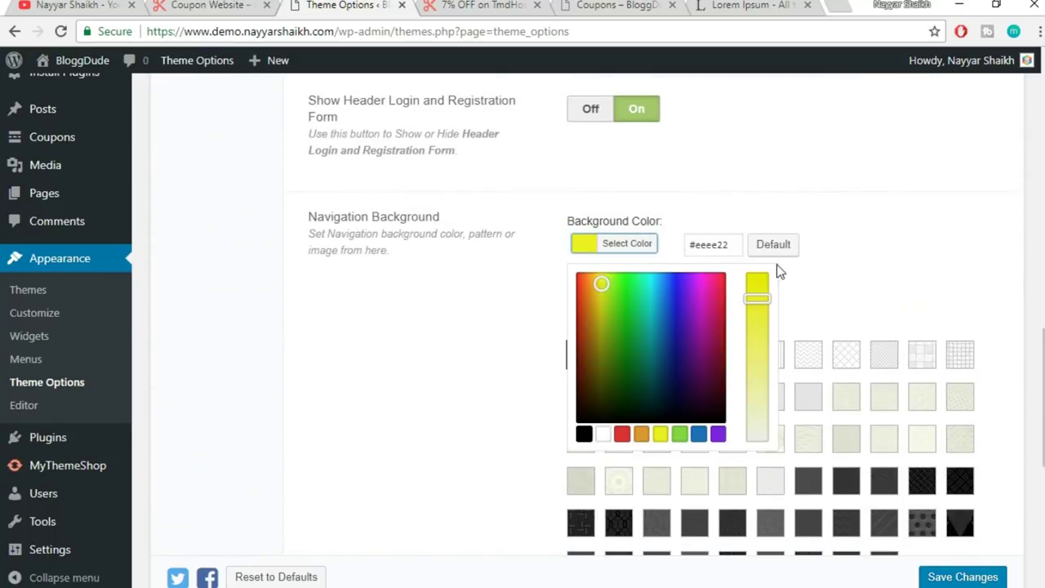
left_click(774, 247)
left_click(917, 236)
left_click(963, 575)
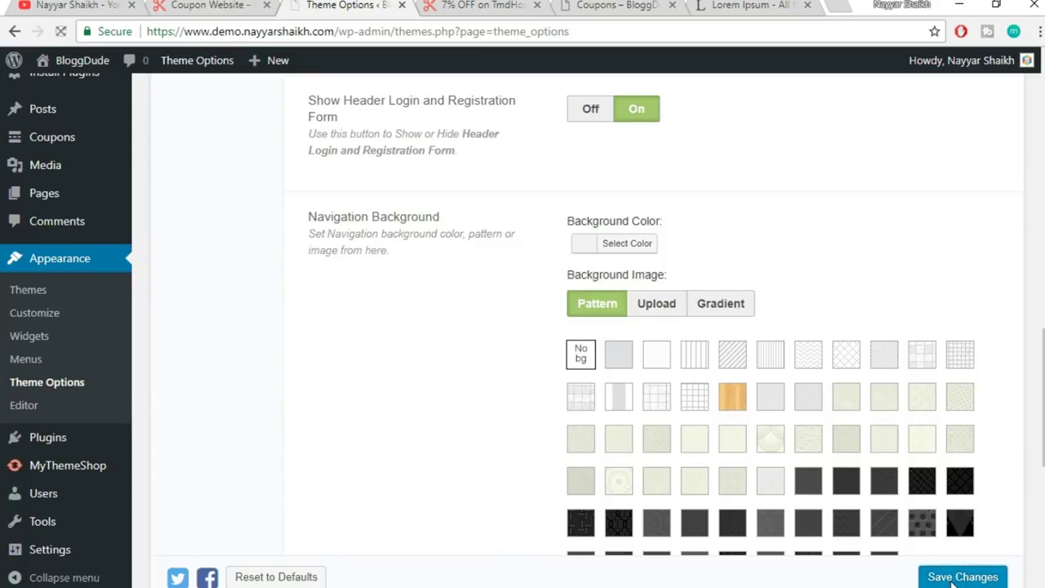
- Reload the coupon page to confirm the changes
left_click(488, 5)
left_click(496, 34)
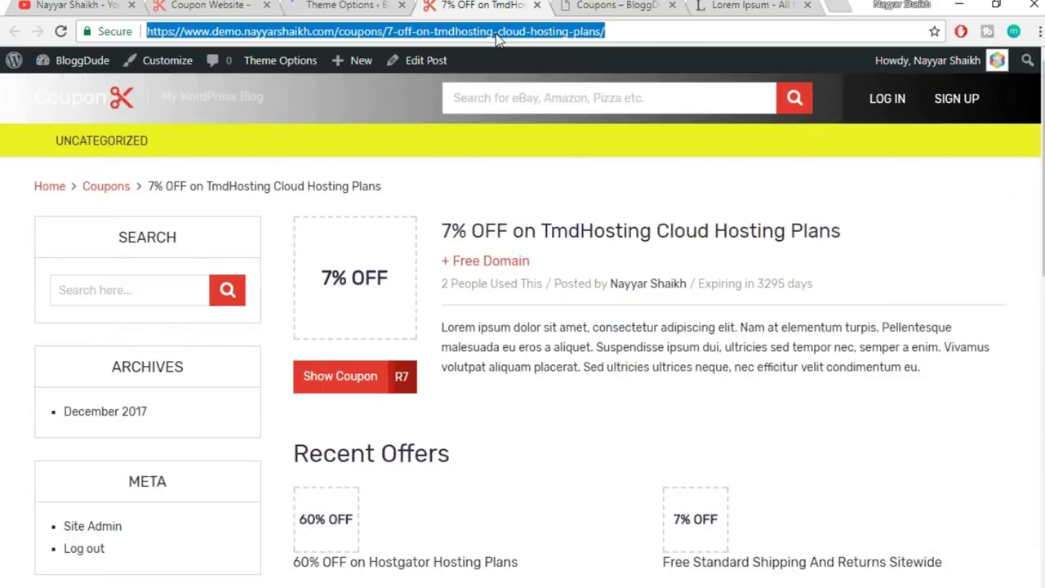
key("Return")
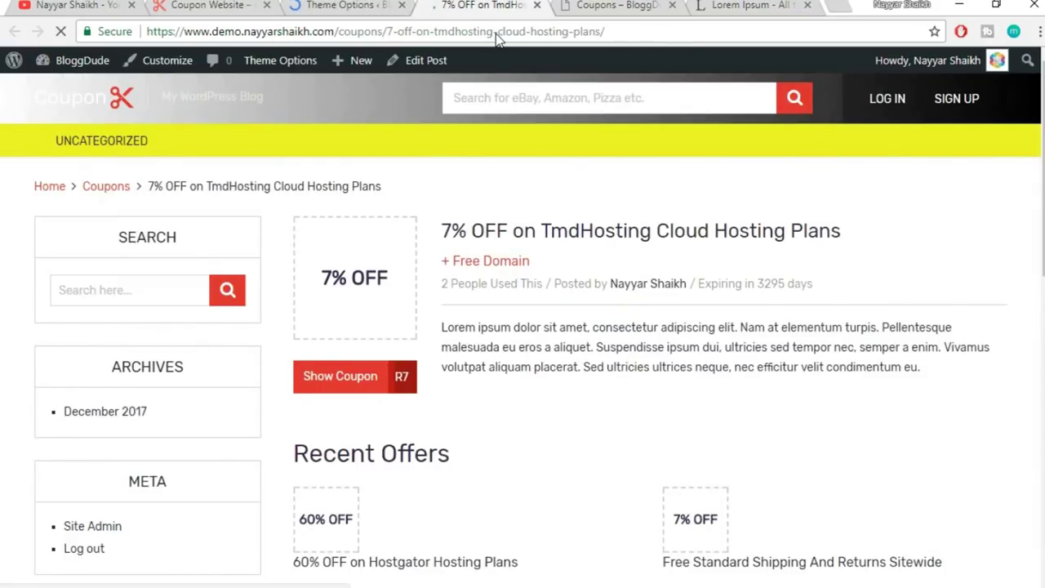
left_click(333, 5)
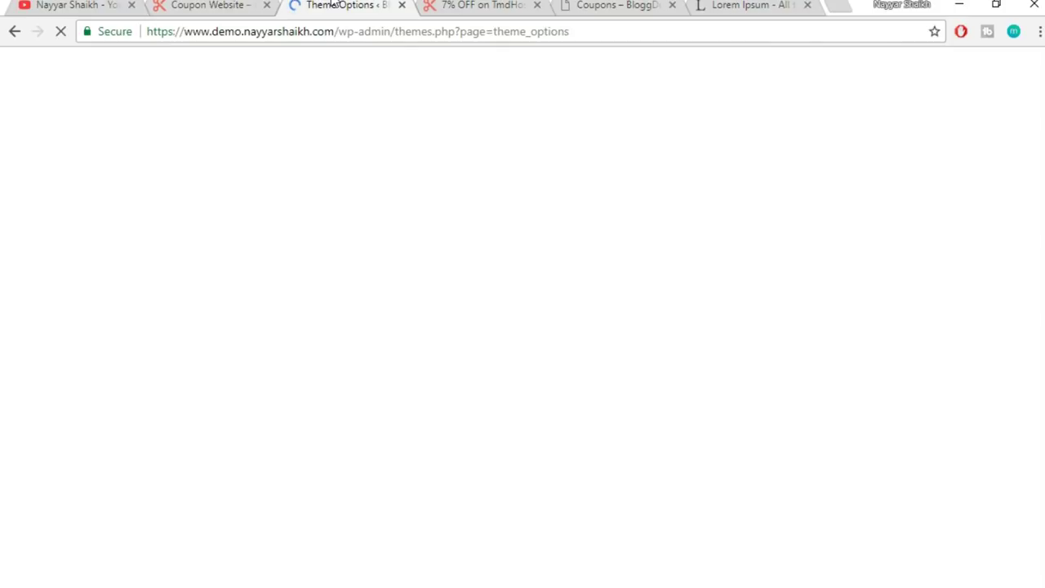
scroll(626, 280, "down", 5)
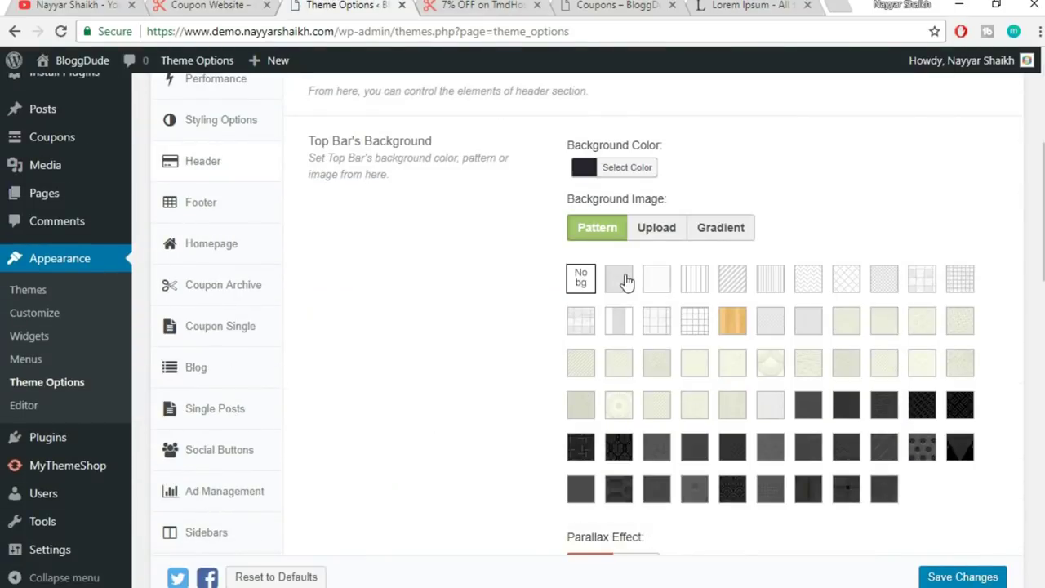
- Open the Footer settings and compare them with the footer on the live coupon page
left_click(204, 210)
left_click(484, 6)
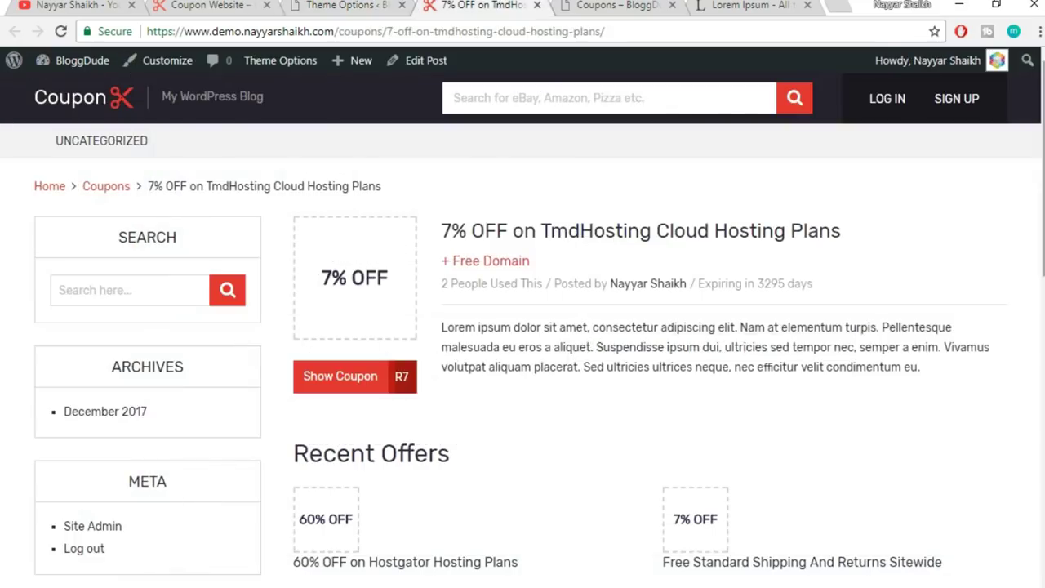
scroll(64, 581, "down", 10)
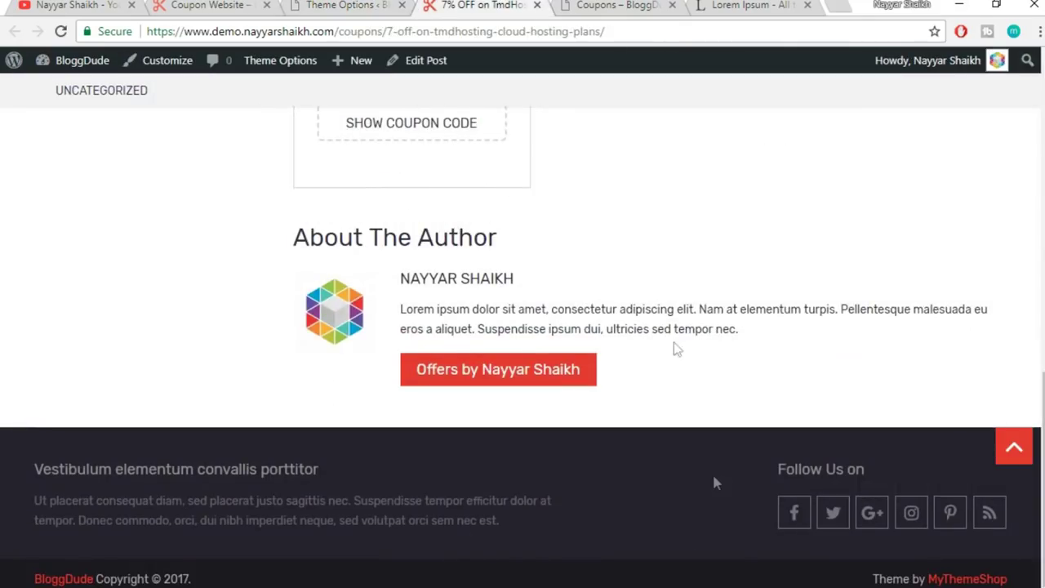
left_click(341, 5)
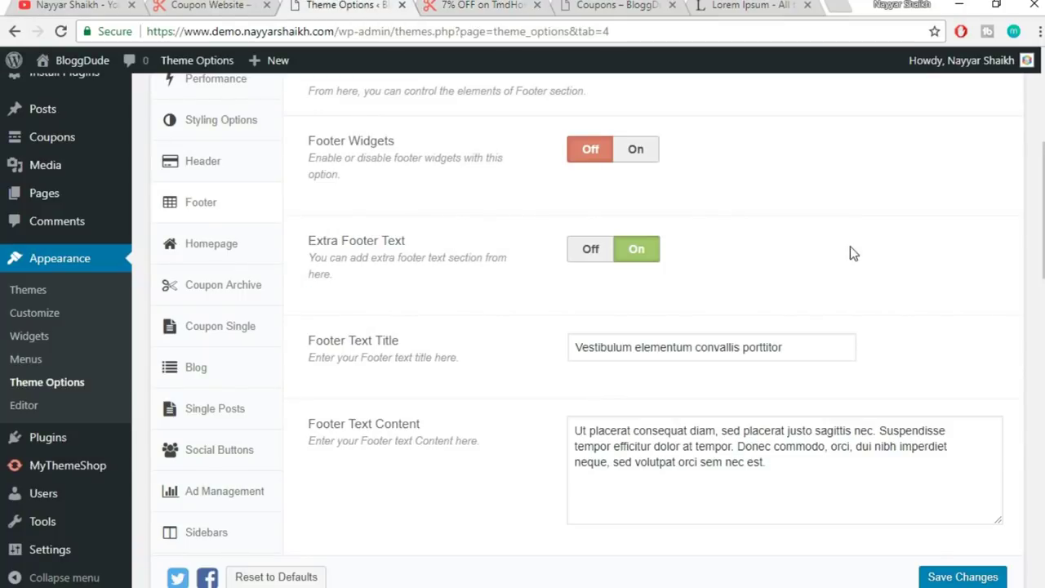
- Turn on footer widgets, check the live home and coupon page footers, then return to Footer settings
left_click(638, 150)
left_click(219, 8)
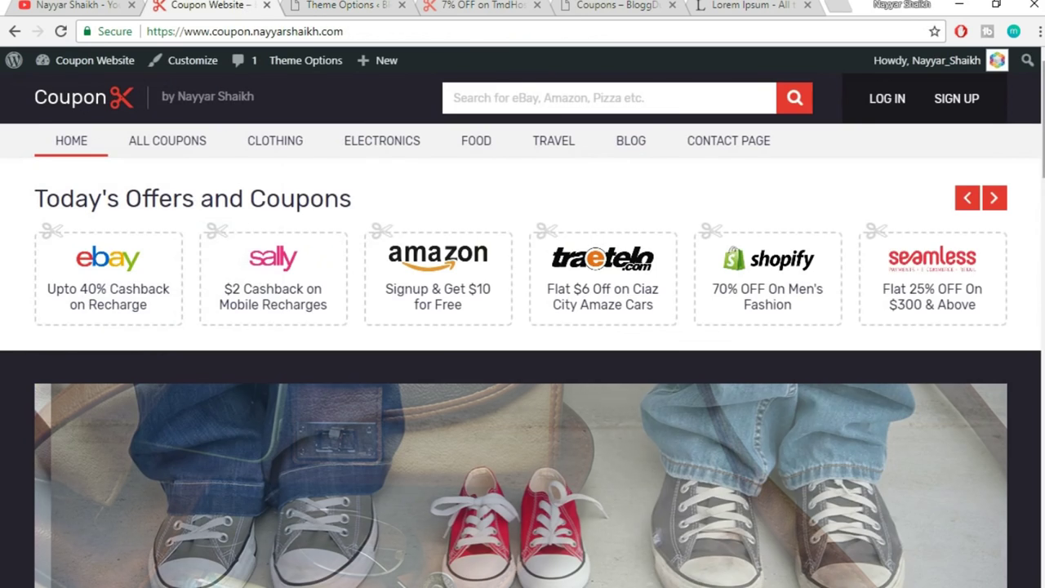
scroll(985, 531, "down", 20)
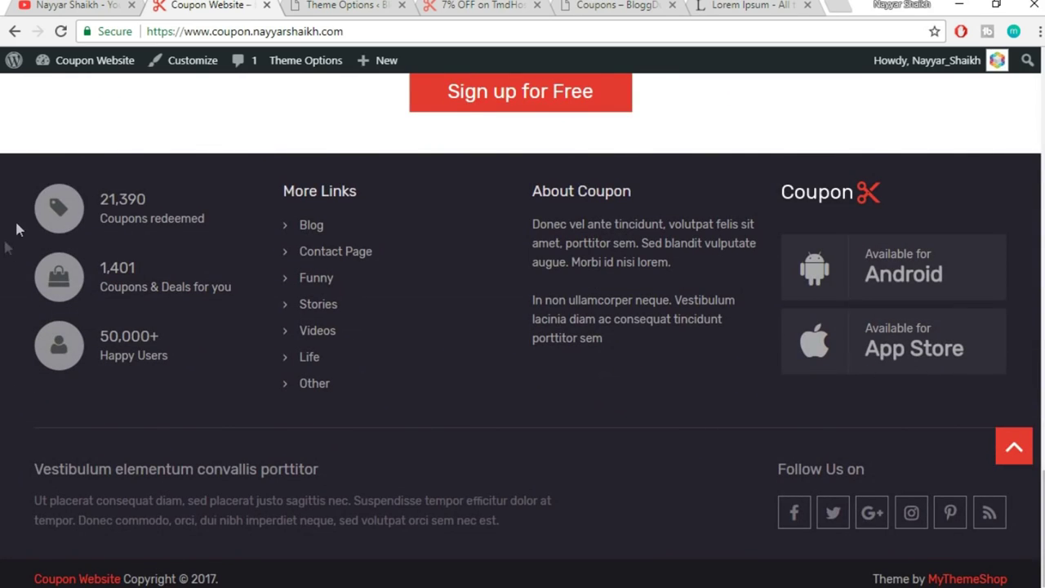
left_click(490, 5)
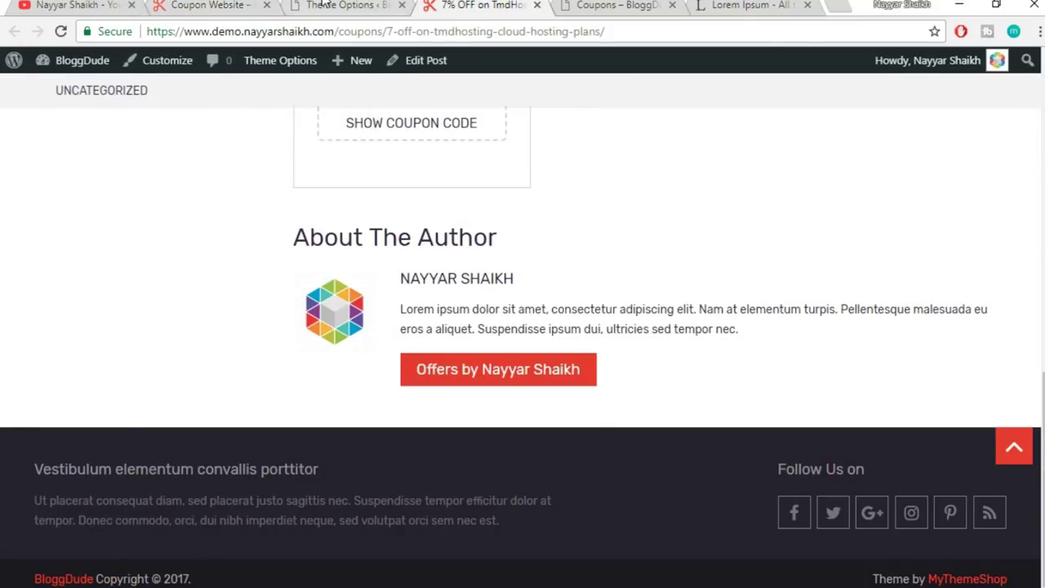
left_click(324, 5)
scroll(845, 256, "down", 1)
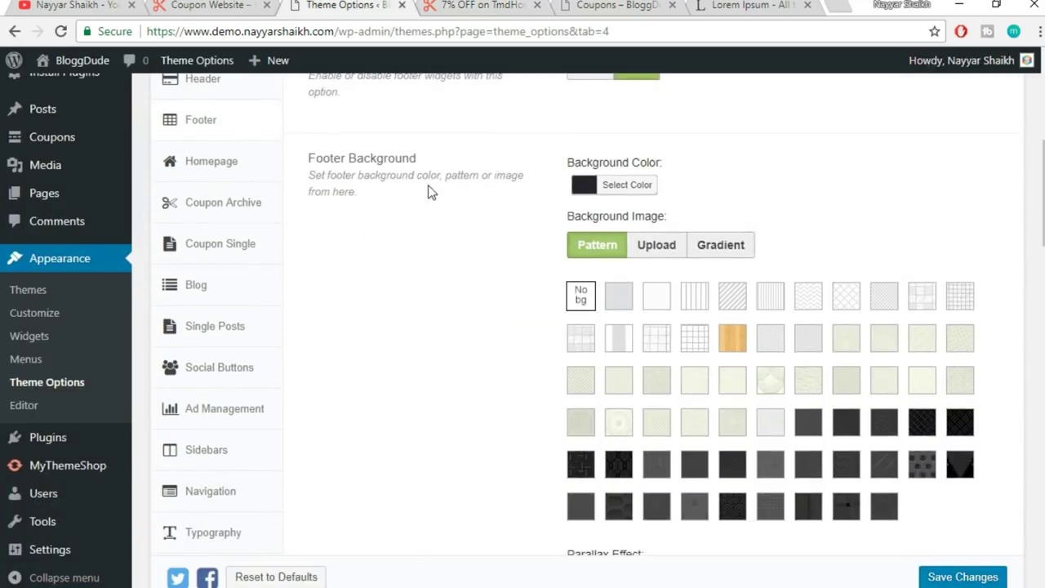
left_click(474, 6)
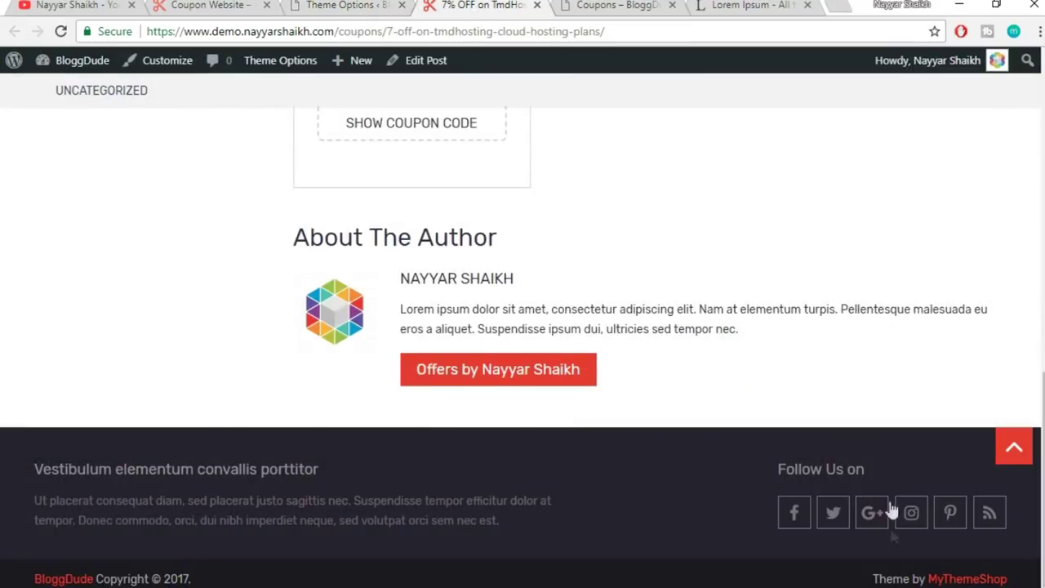
left_click(319, 5)
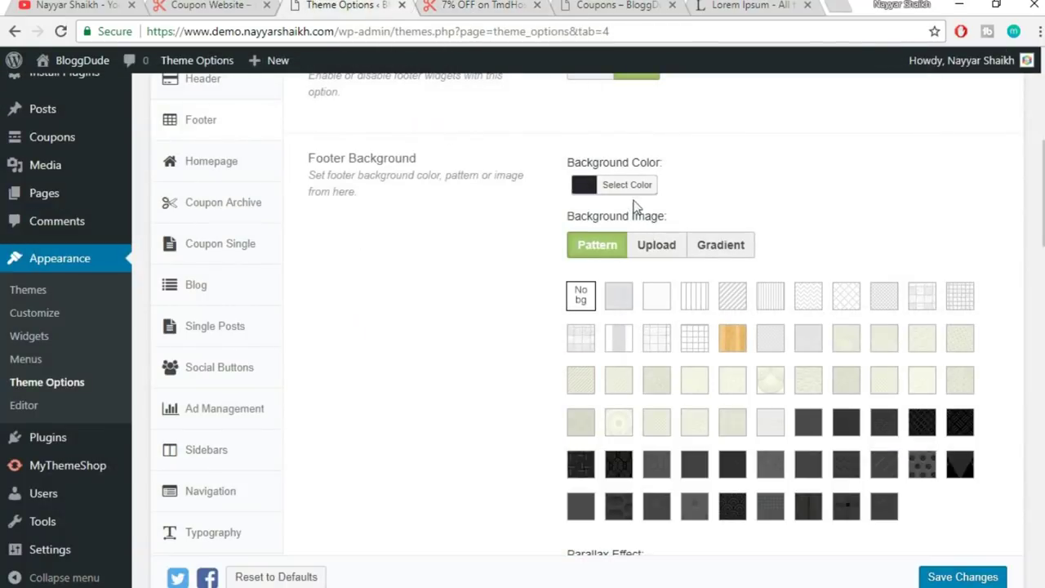
scroll(859, 191, "down", 1)
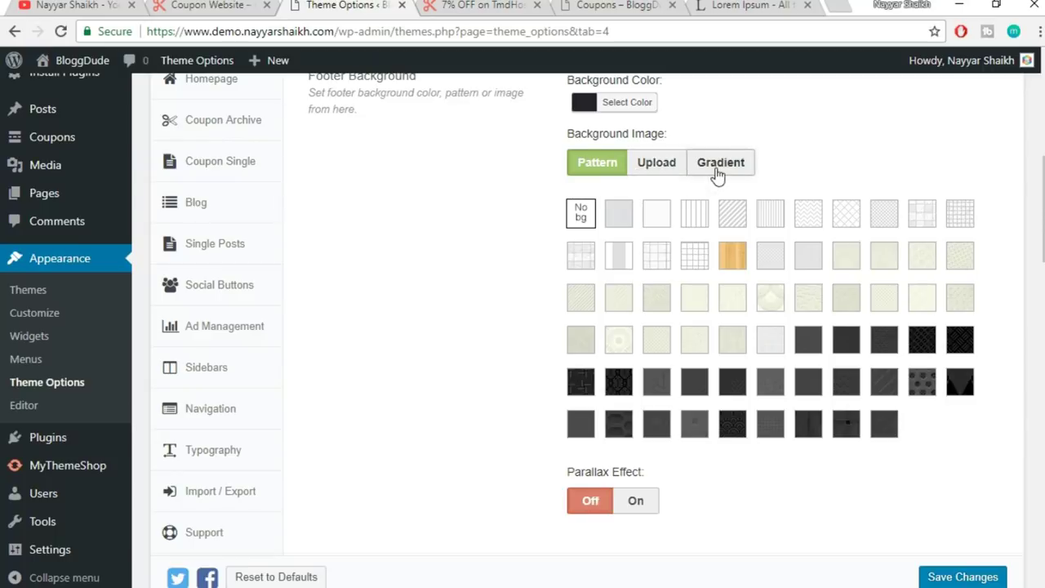
scroll(988, 230, "down", 5)
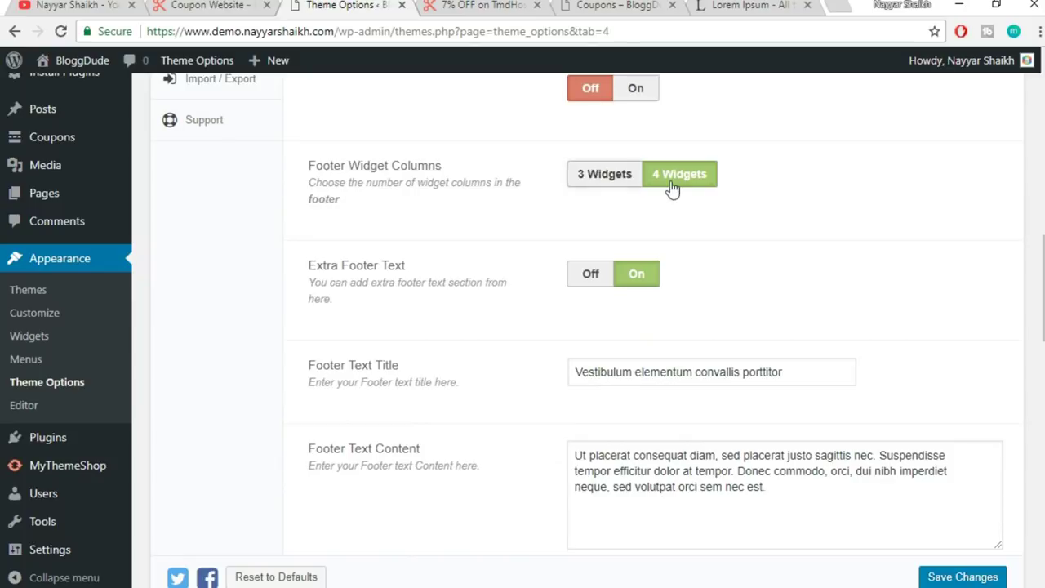
left_click(253, 4)
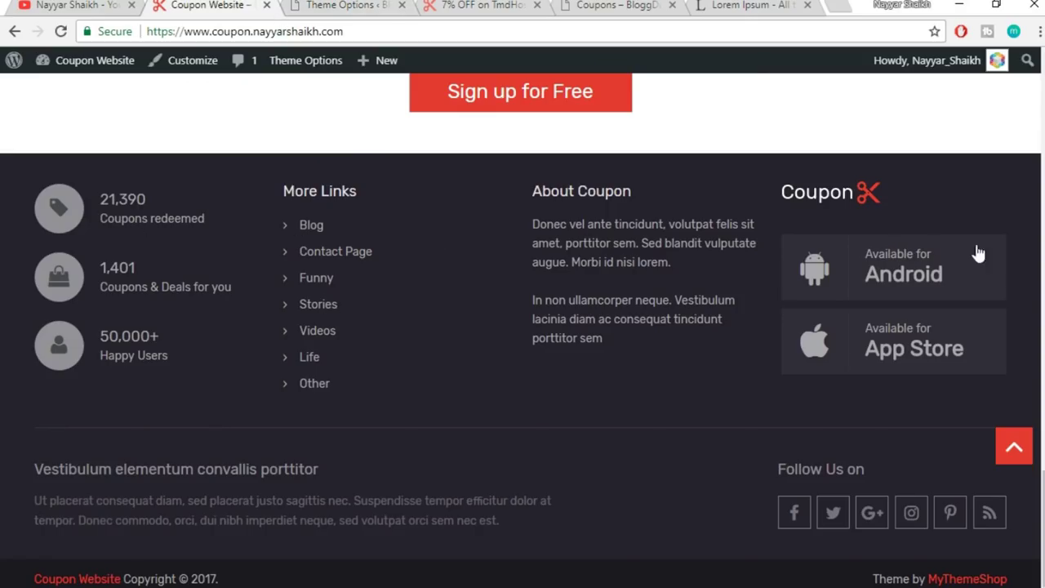
key("ctrl+Tab")
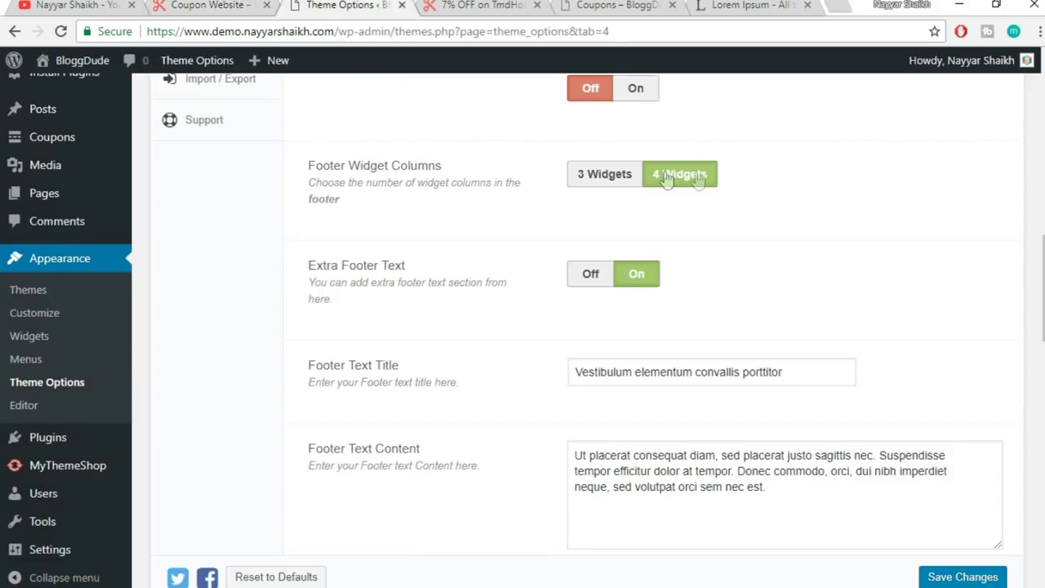
scroll(953, 240, "down", 1)
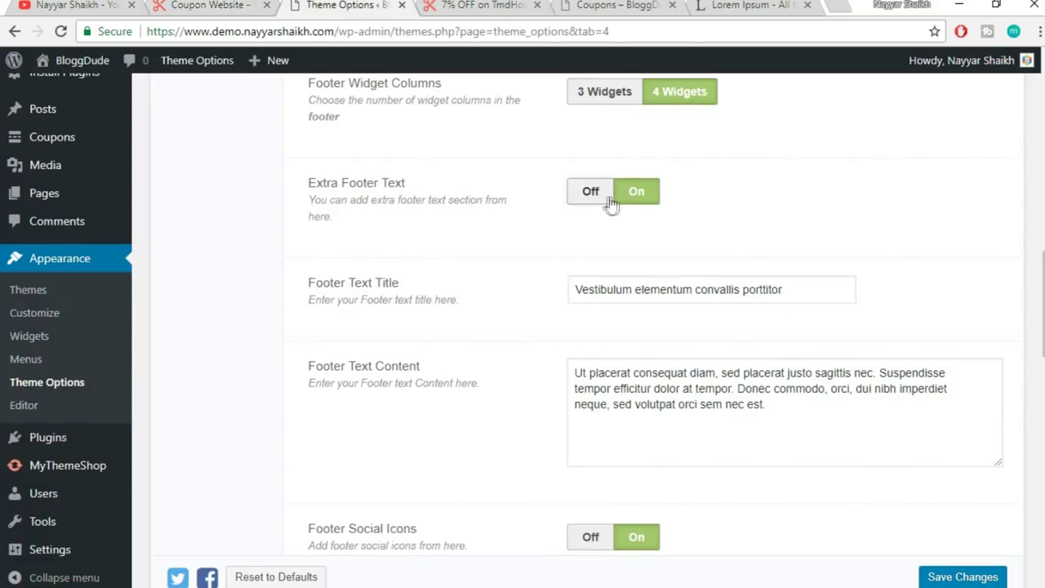
left_click(468, 5)
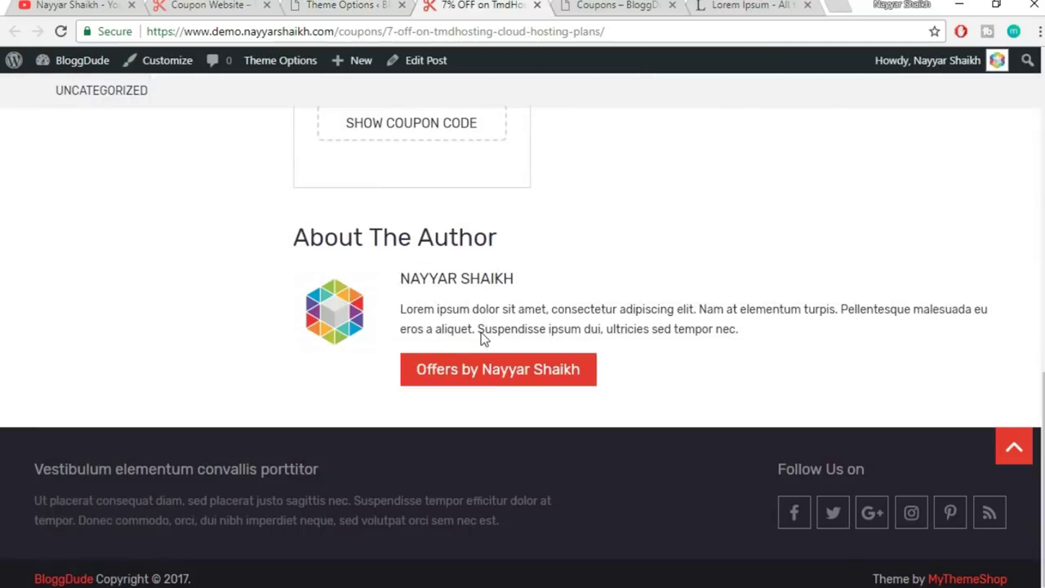
left_click_drag(23, 476, 494, 527)
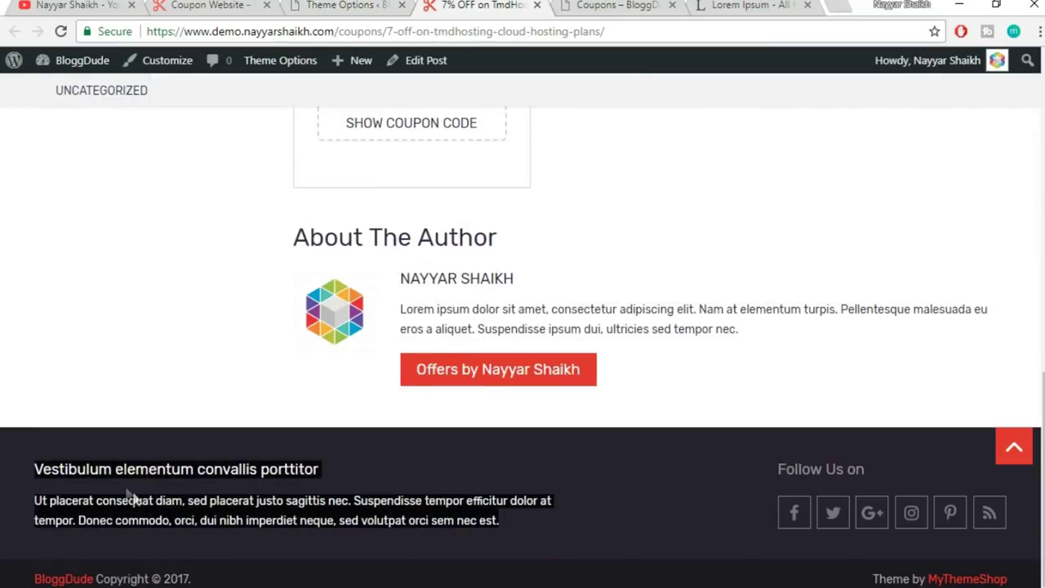
left_click(154, 492)
left_click(343, 5)
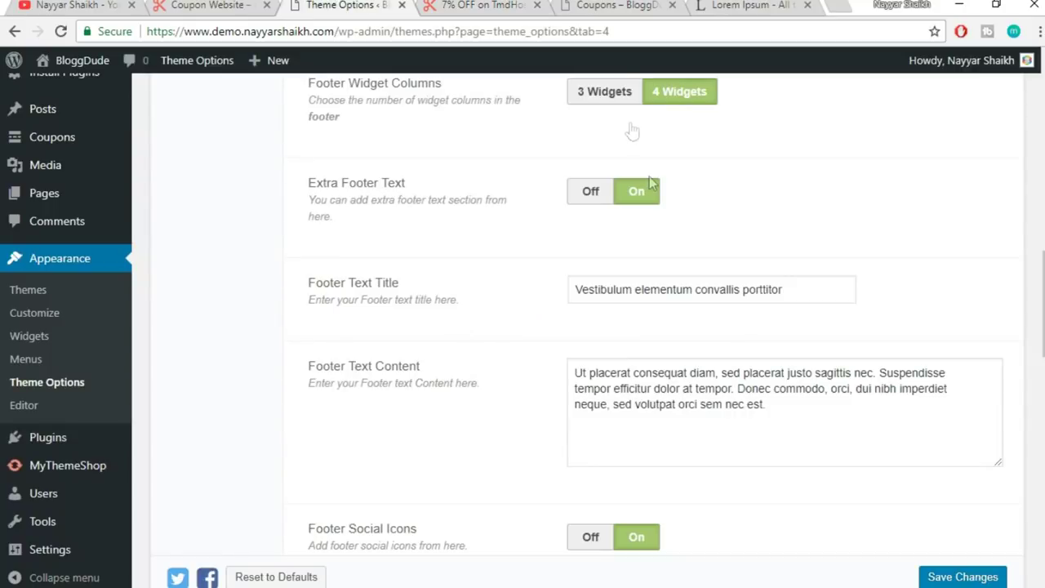
left_click_drag(803, 292, 577, 291)
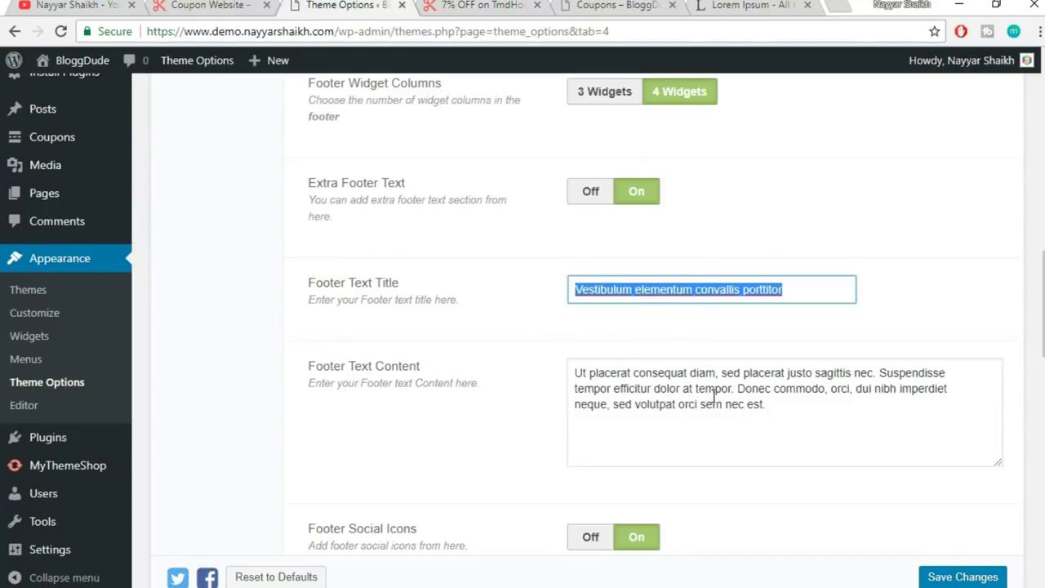
left_click_drag(804, 429, 576, 367)
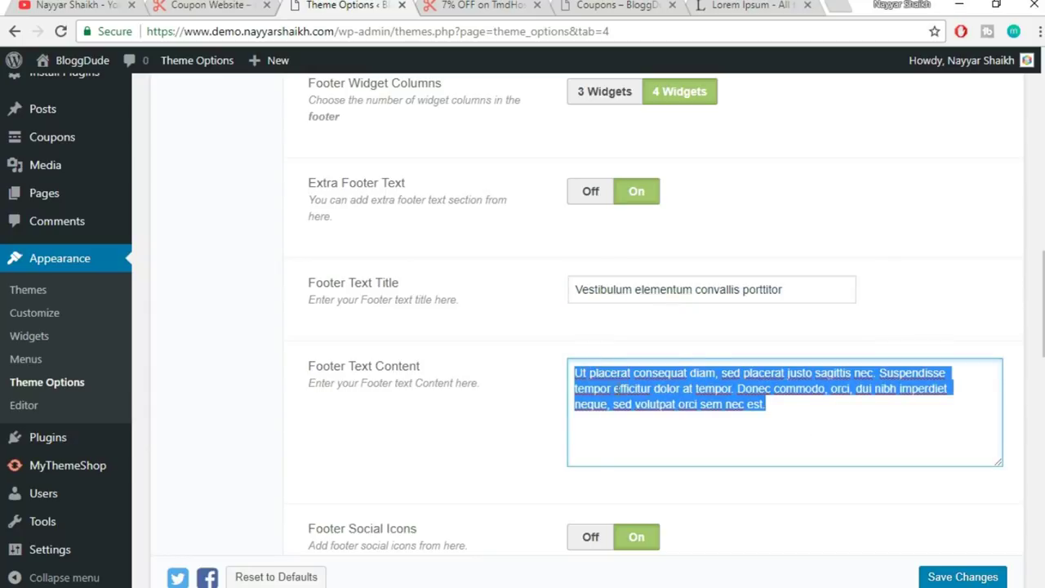
left_click(560, 368)
- Point out the Footer Social Icons setting and compare it with the icons in the live footer
scroll(684, 360, "down", 3)
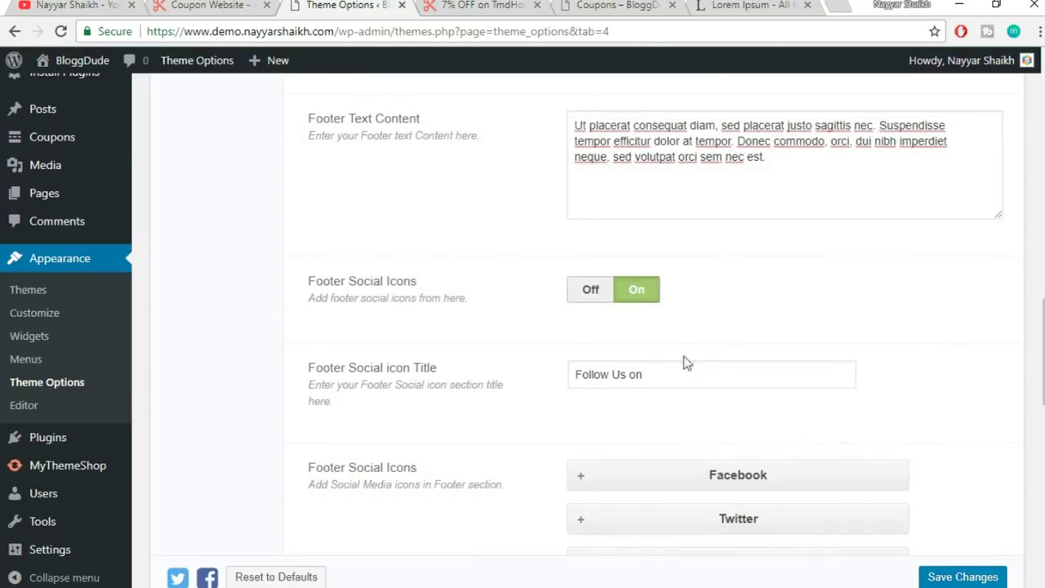
left_click_drag(303, 290, 462, 299)
left_click(462, 299)
left_click(471, 12)
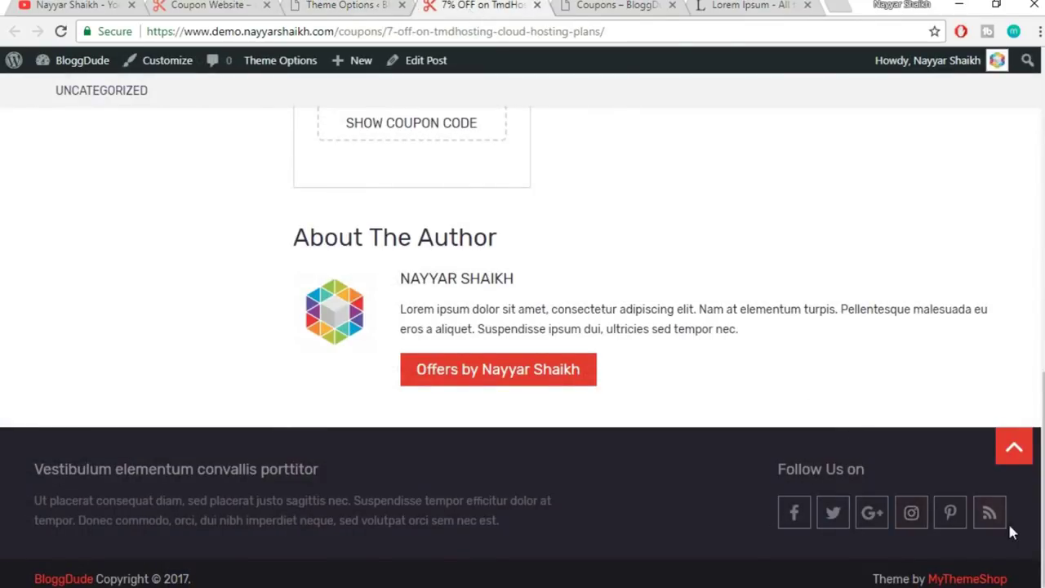
left_click(367, 5)
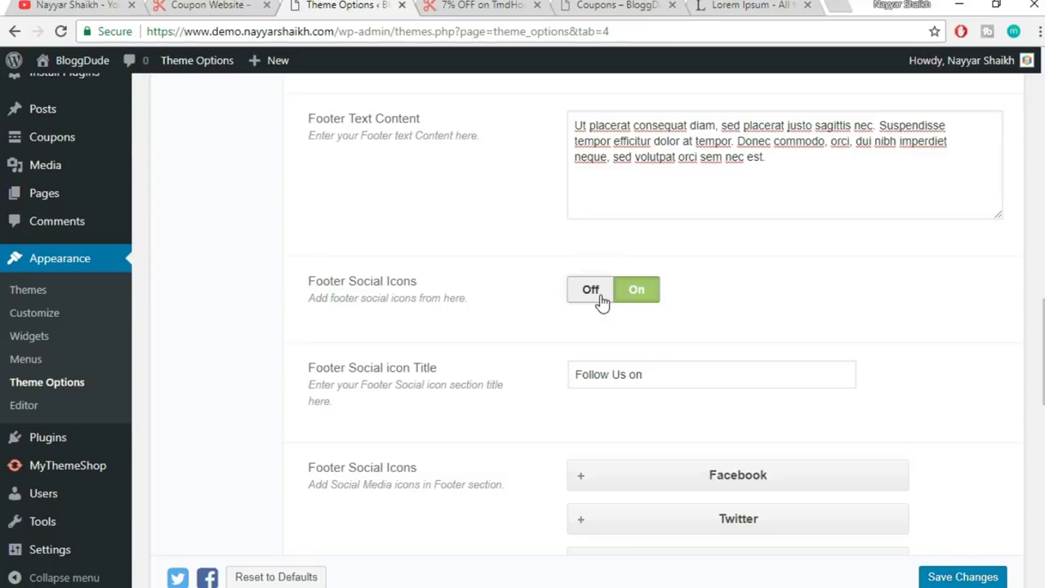
scroll(868, 311, "down", 3)
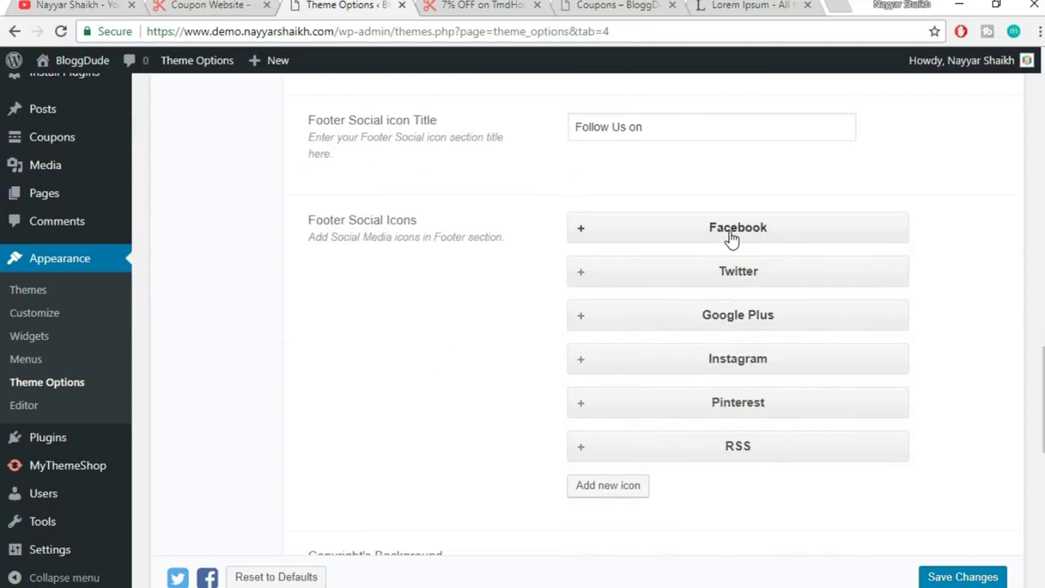
- Replace the Facebook icon's '#' URL with the owner's Facebook profile link
left_click(732, 237)
scroll(927, 329, "down", 1)
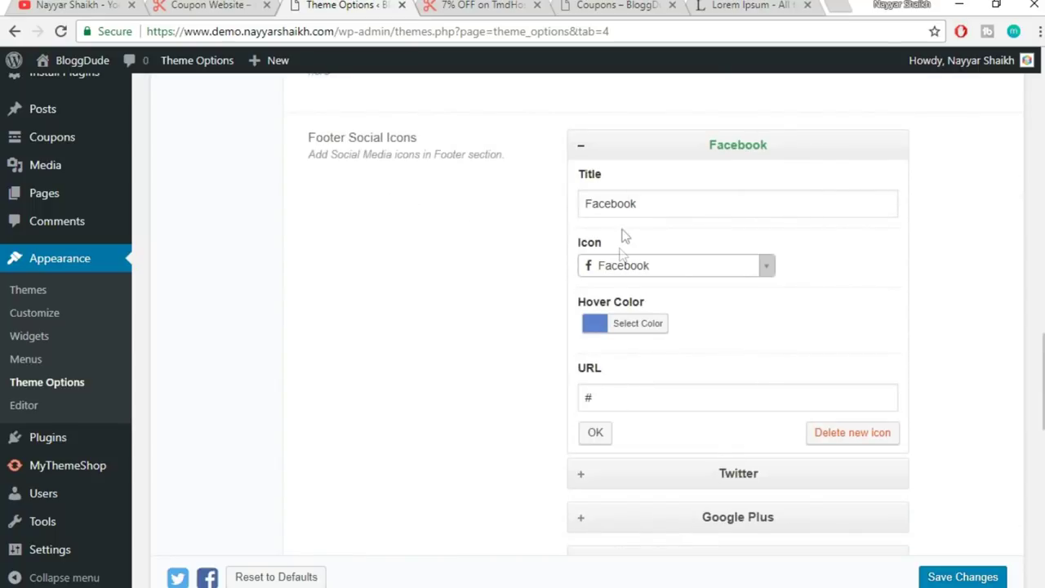
left_click_drag(596, 399, 470, 407)
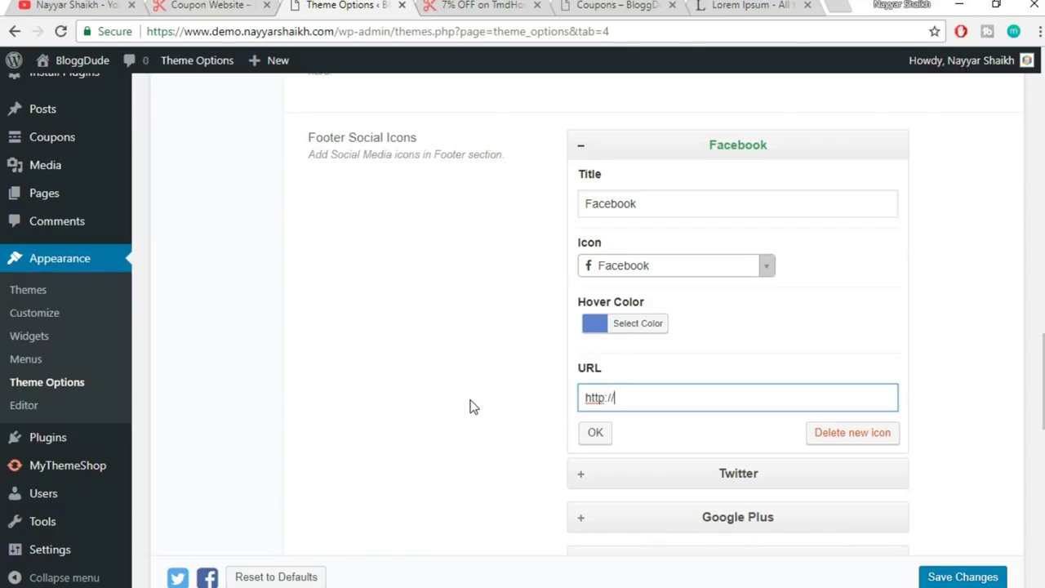
type("http://facebook.com/rea")
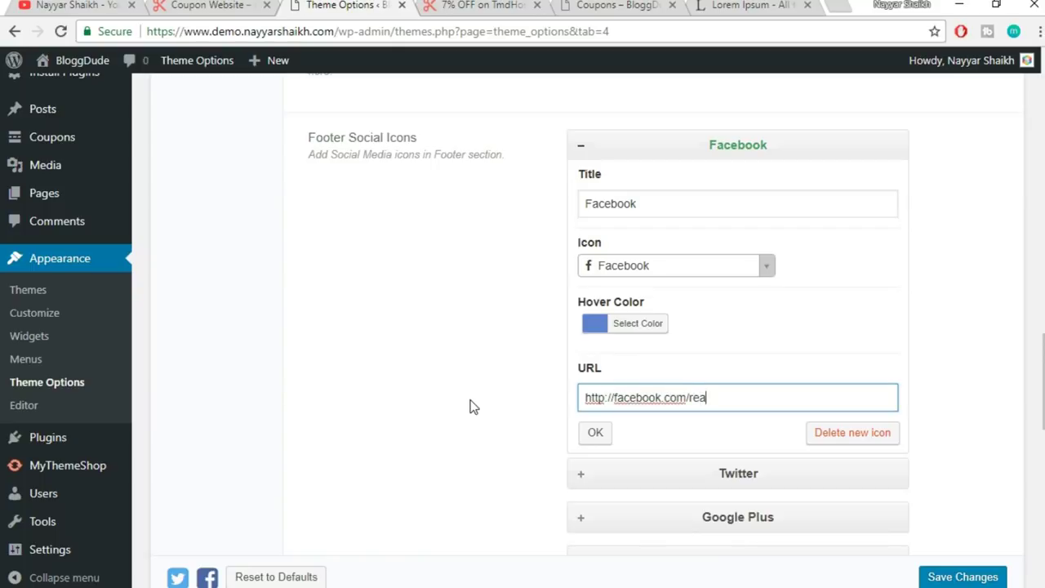
type("lnayyar")
left_click(605, 434)
- Replace the Twitter icon's placeholder URL with the owner's Twitter profile link
left_click(745, 196)
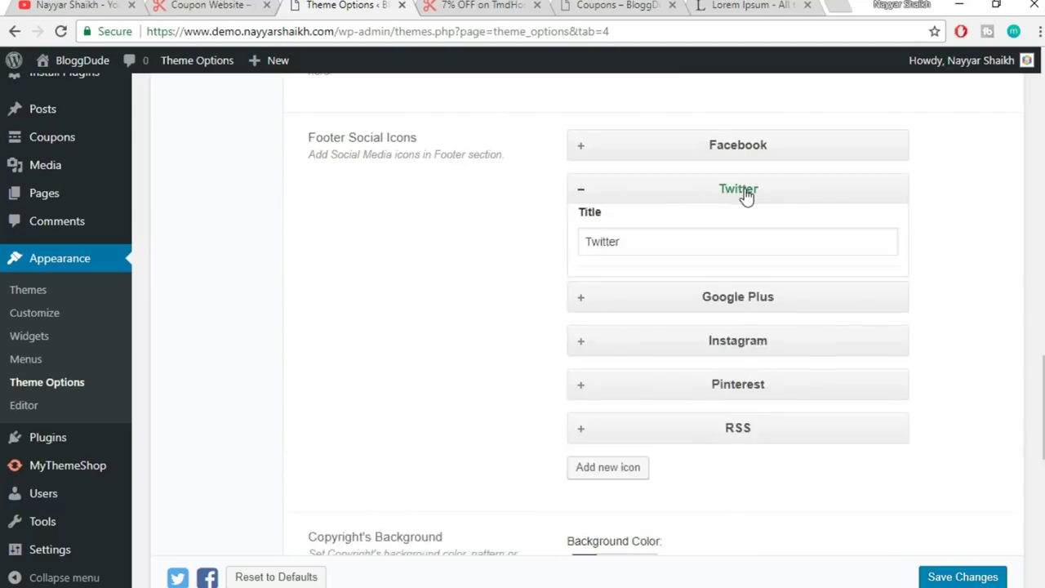
left_click(661, 437)
type("http://tw")
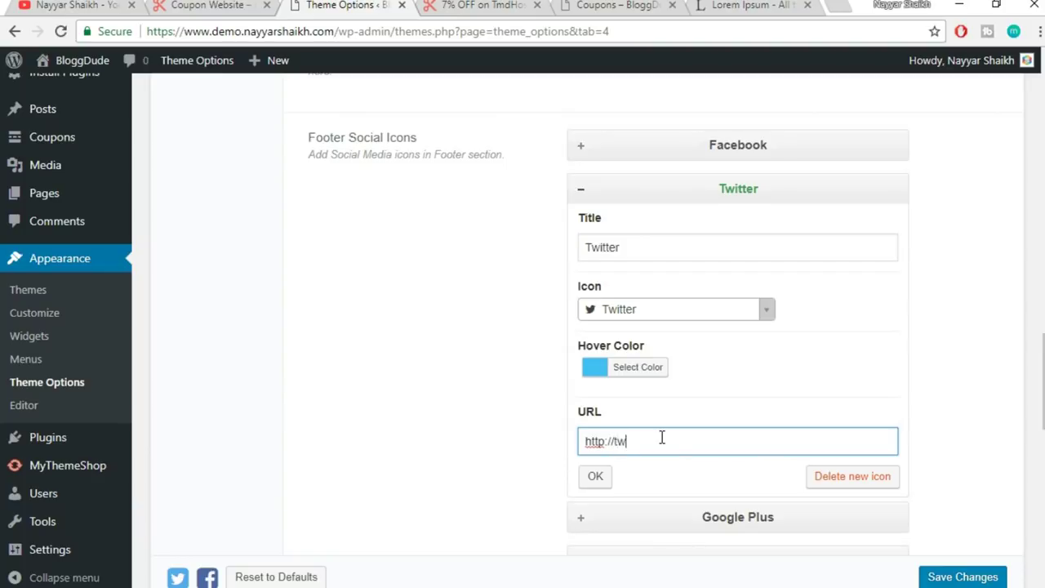
type("itter.com/realnay")
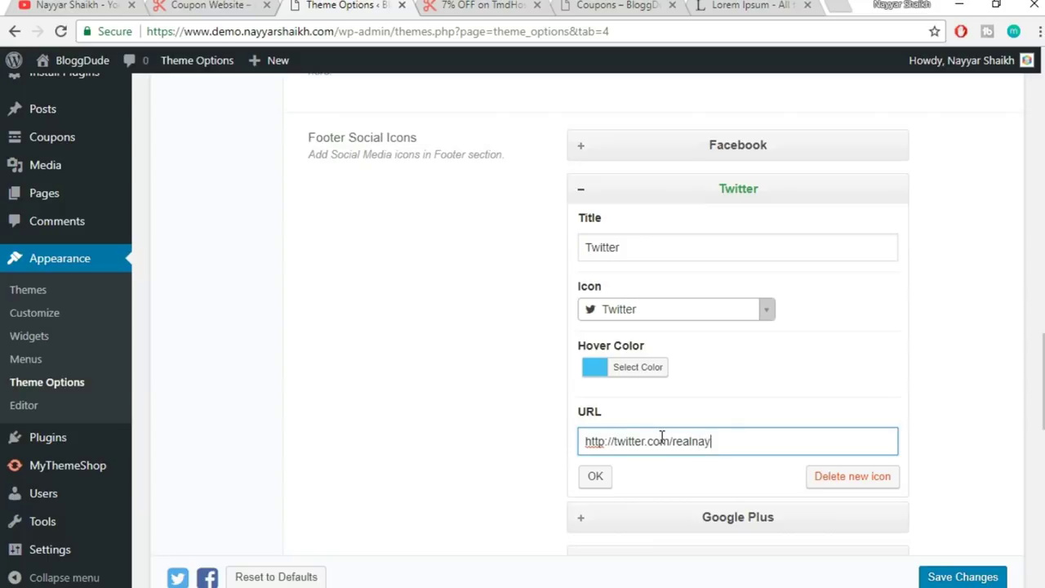
type("yar")
left_click(595, 476)
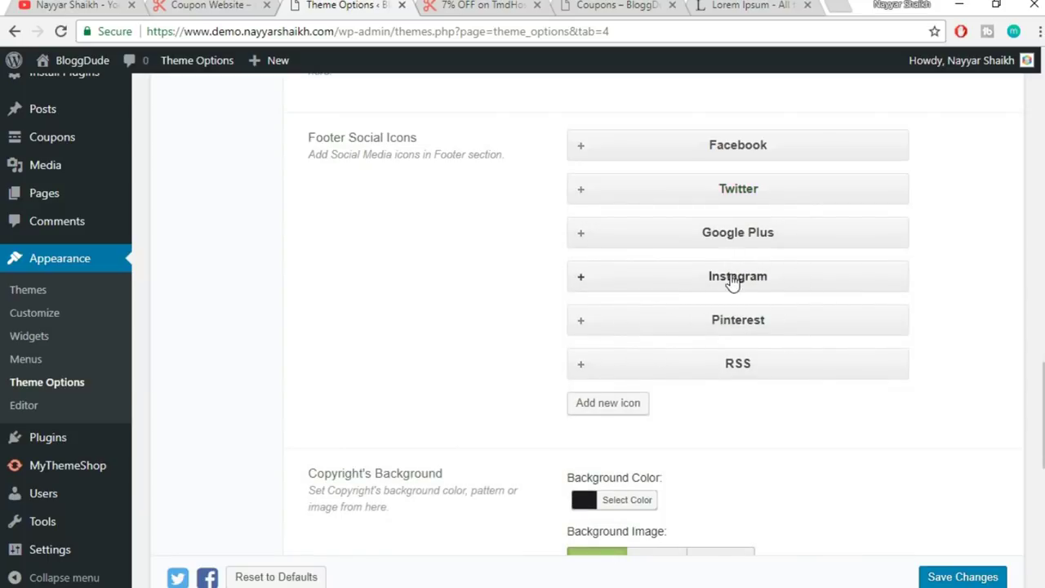
scroll(761, 346, "down", 2)
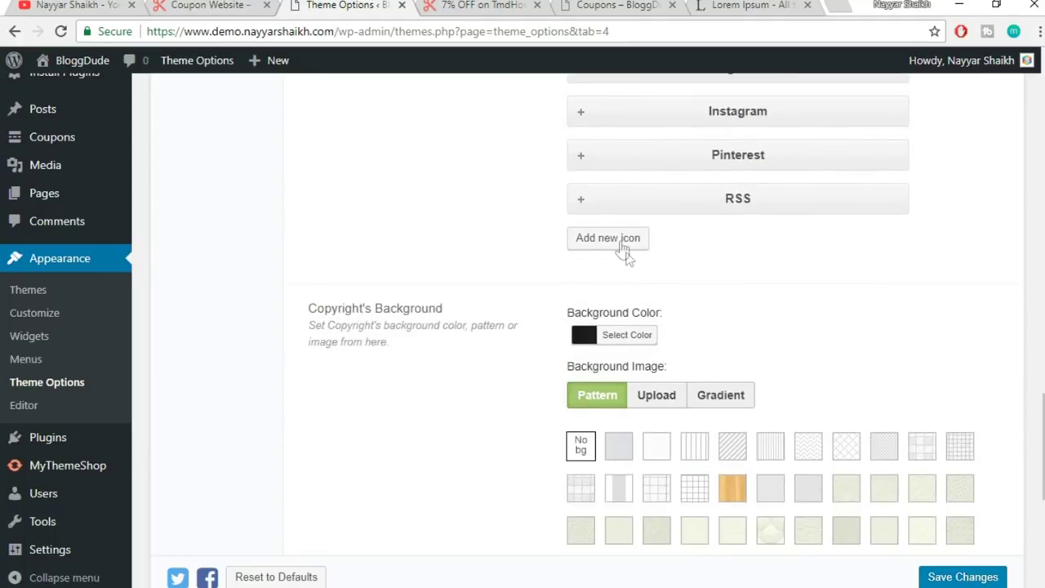
- Add a new social icon entry, close its Icon list, then delete the unfinished entry
left_click(621, 240)
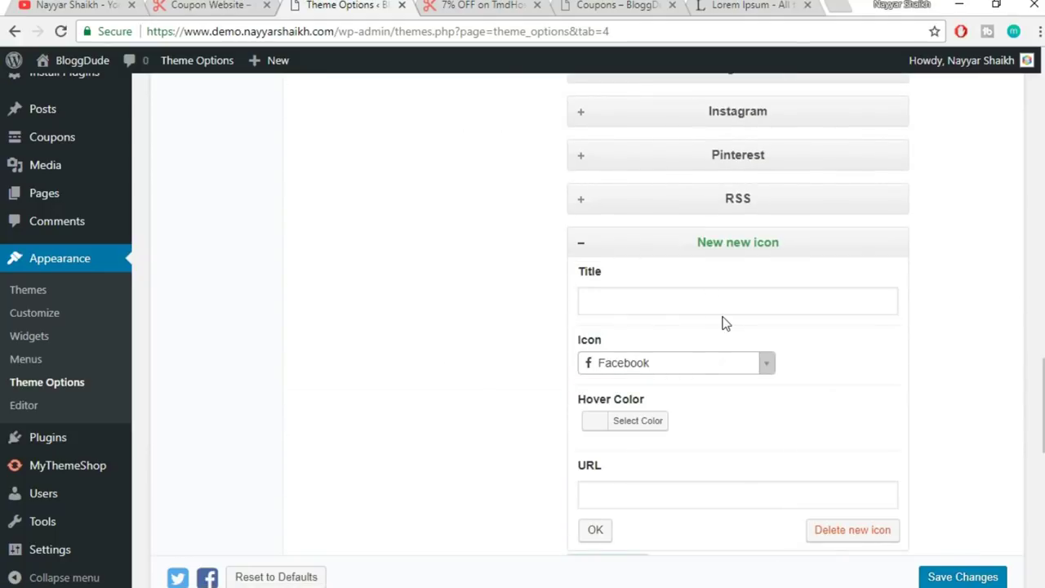
left_click(700, 372)
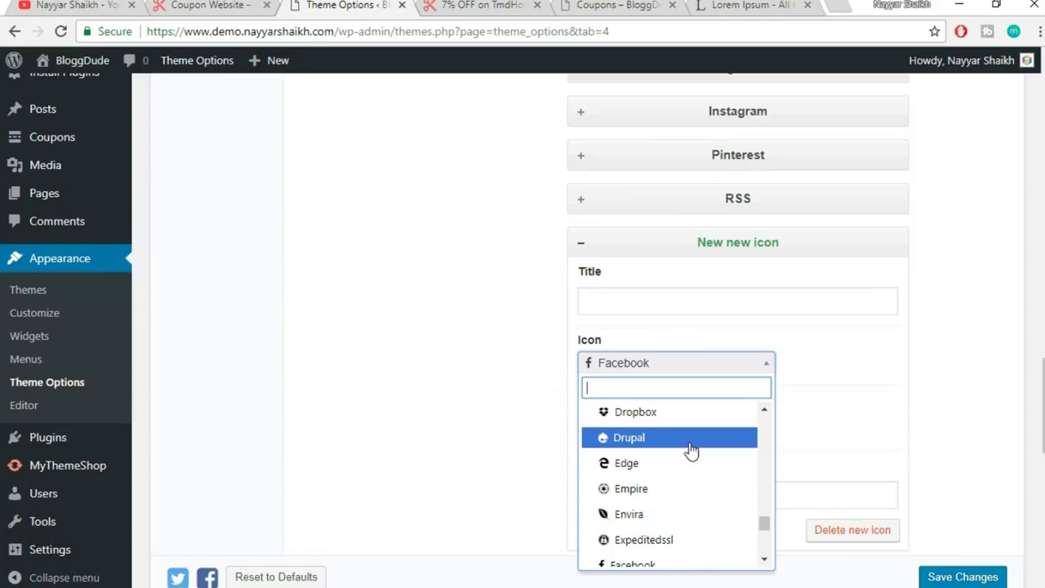
scroll(691, 450, "up", 1)
scroll(697, 477, "up", 1)
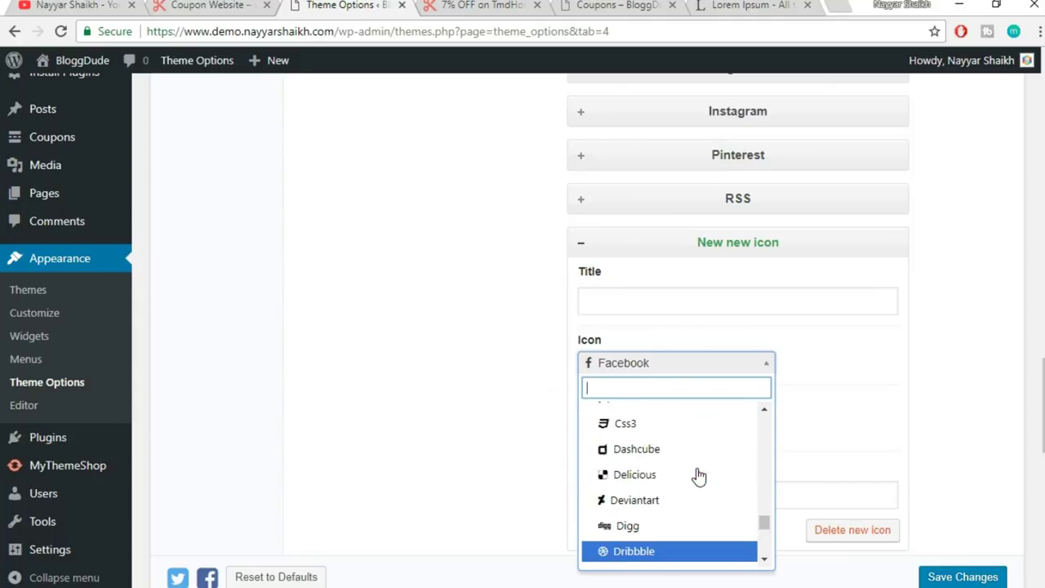
scroll(710, 457, "up", 3)
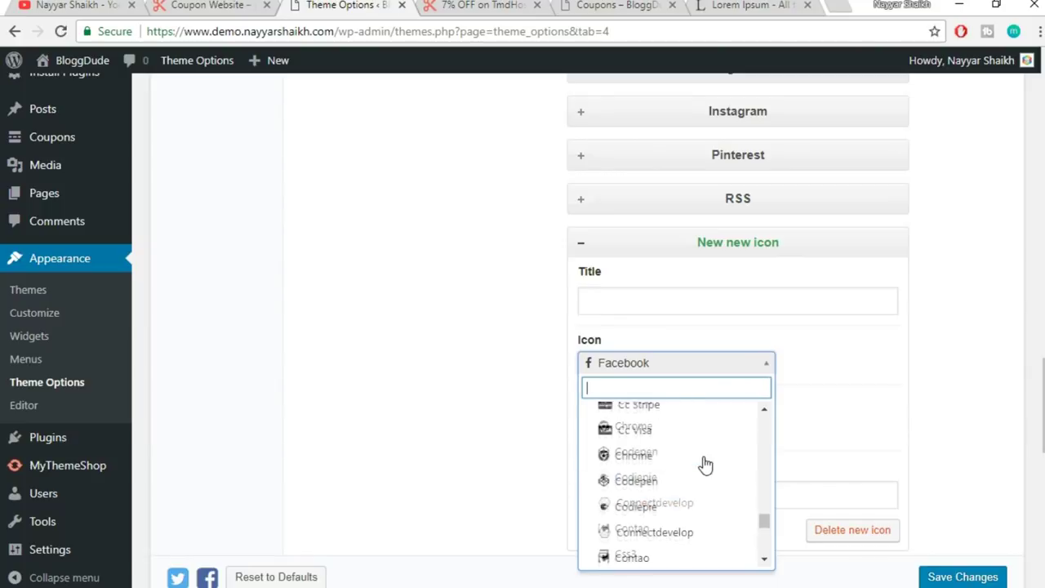
scroll(691, 455, "up", 3)
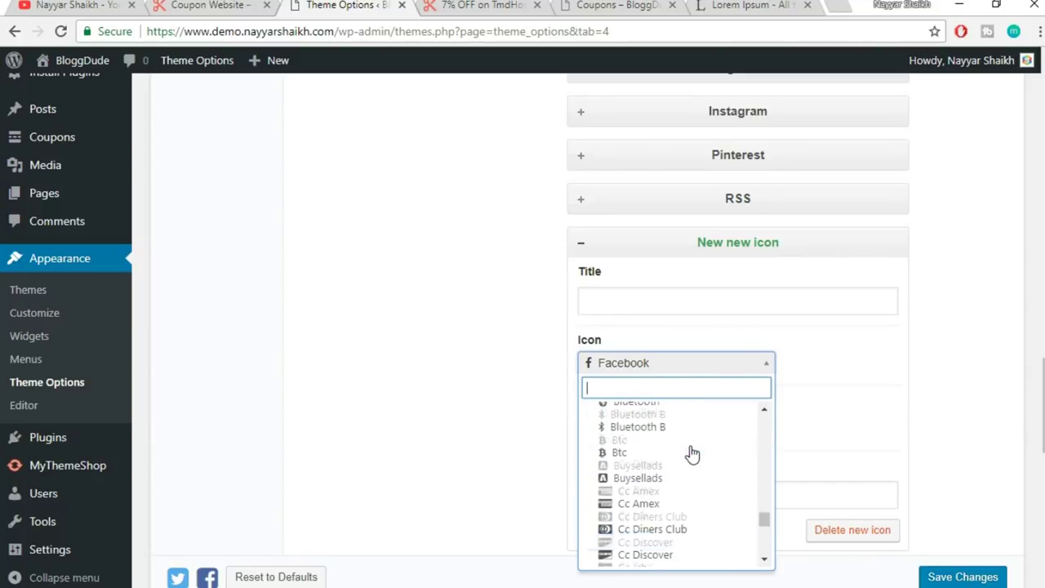
left_click(779, 399)
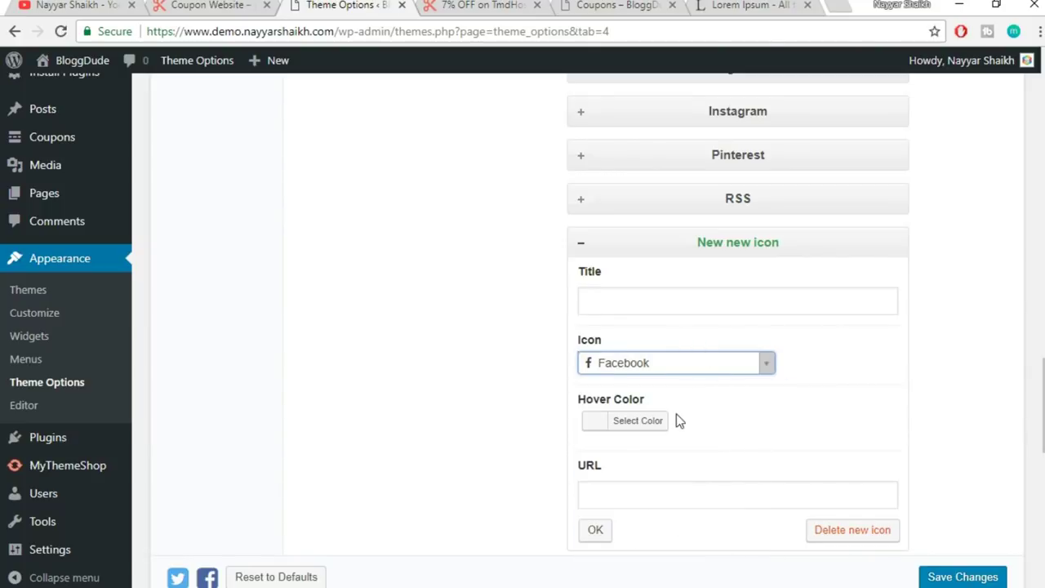
scroll(784, 457, "down", 1)
left_click(854, 453)
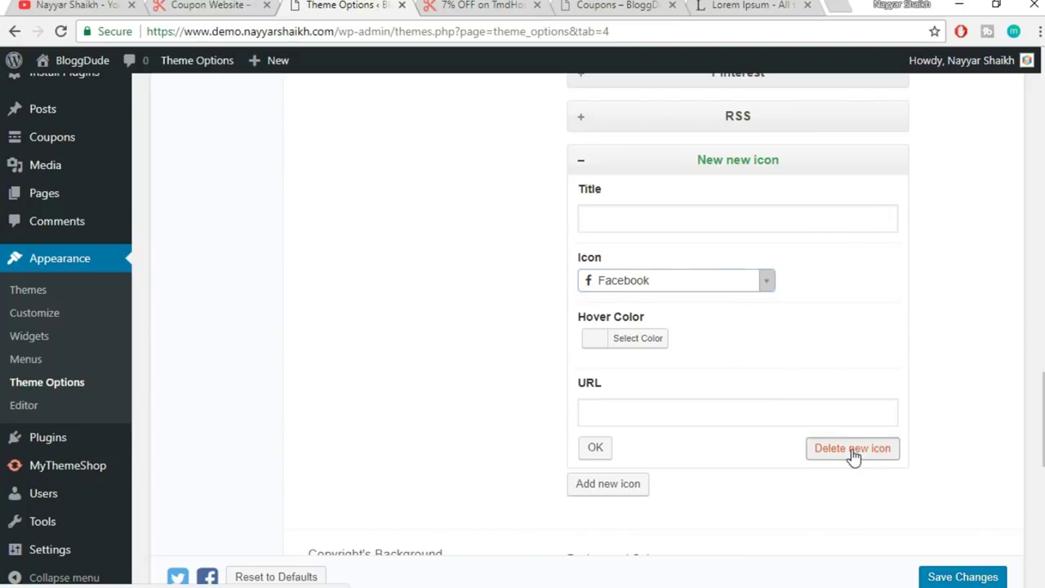
scroll(882, 437, "down", 5)
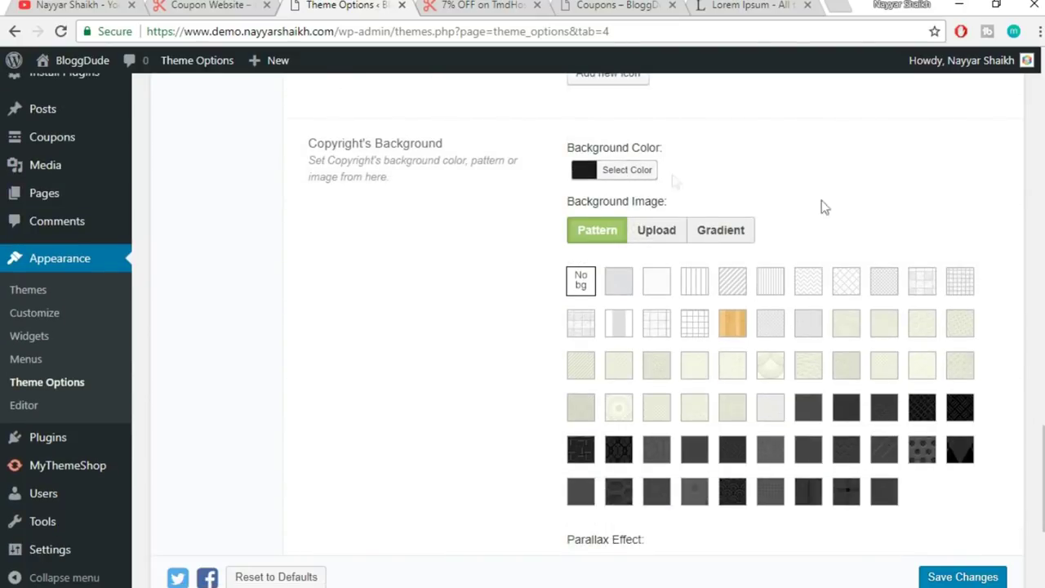
scroll(940, 349, "down", 2)
scroll(939, 349, "down", 2)
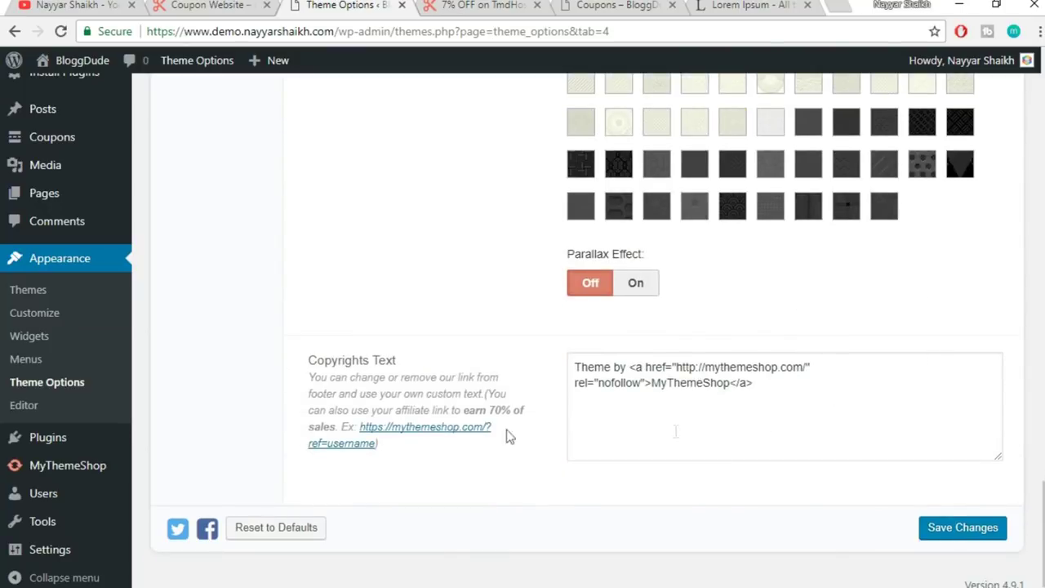
left_click(426, 5)
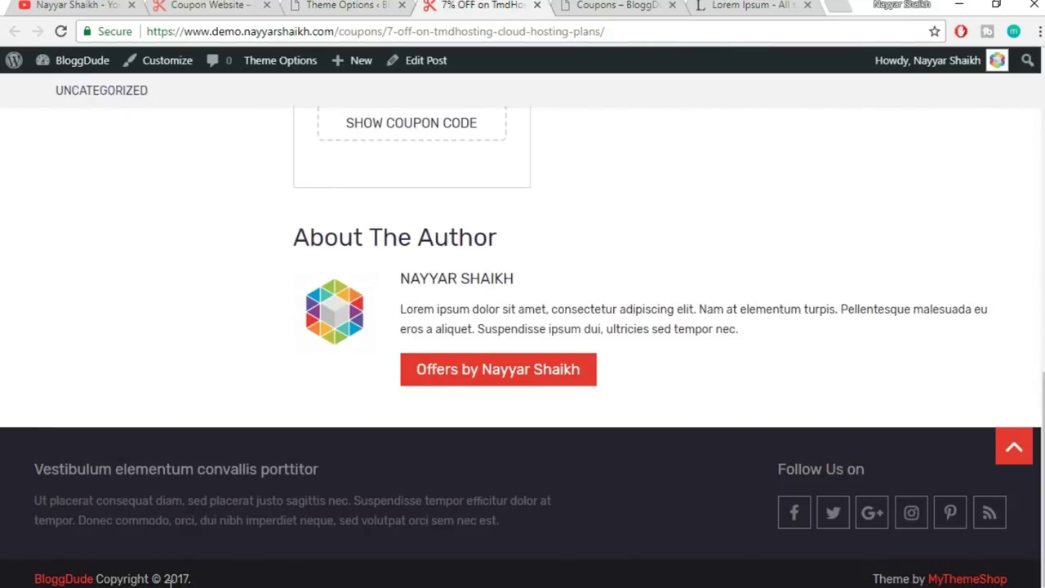
left_click(347, 6)
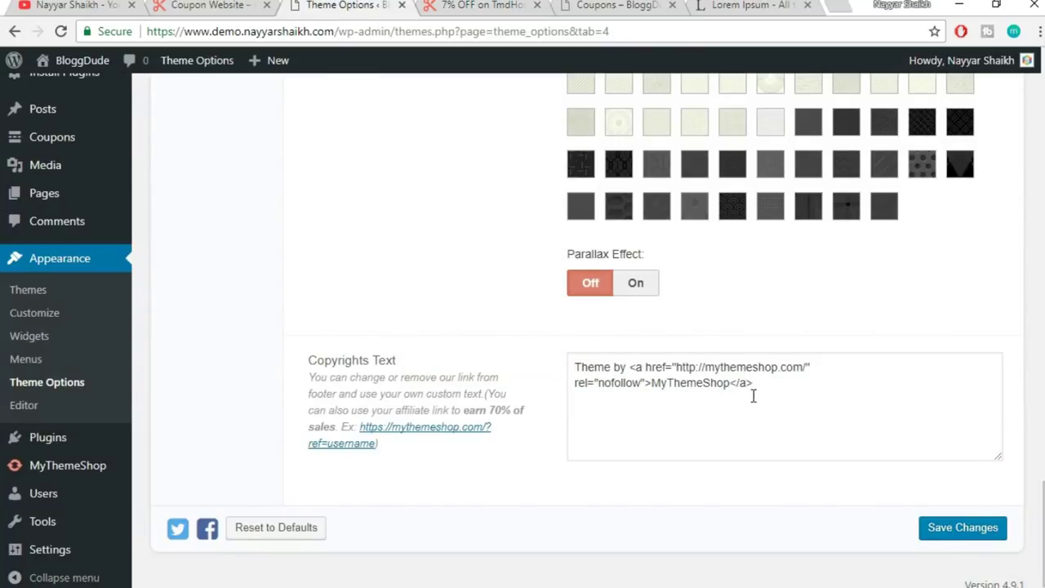
left_click(432, 6)
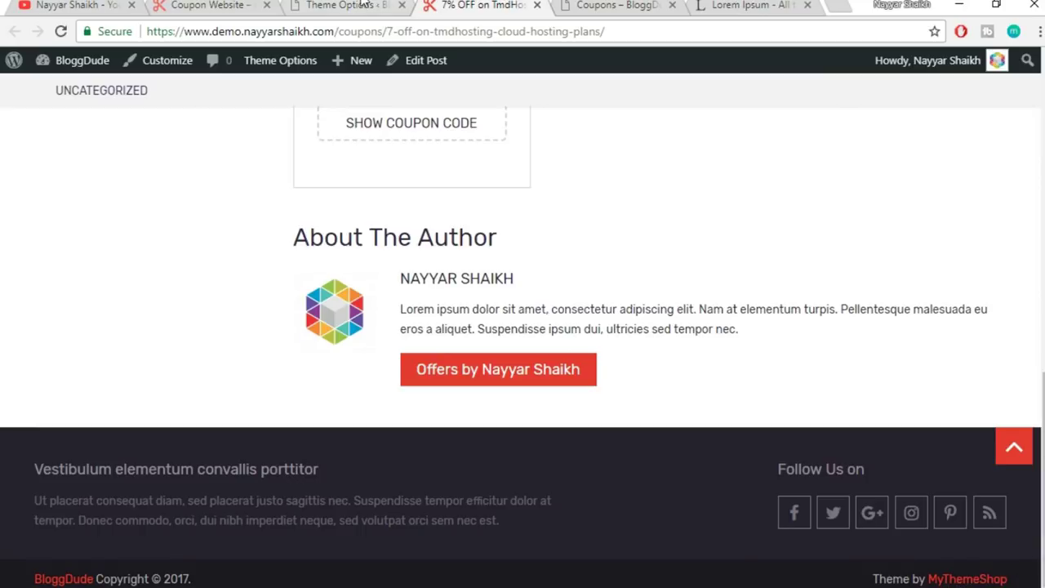
left_click(323, 5)
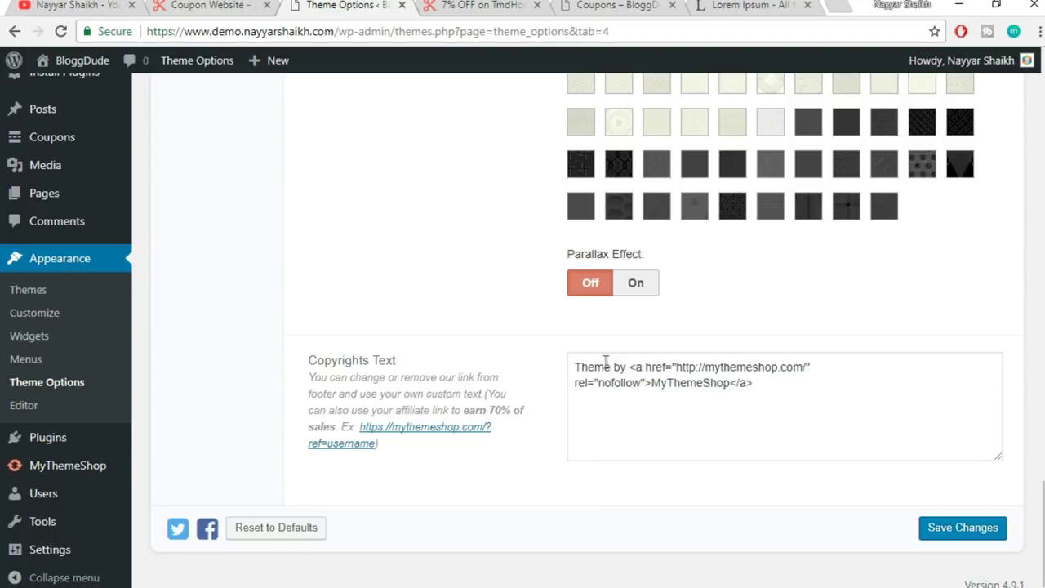
left_click(465, 4)
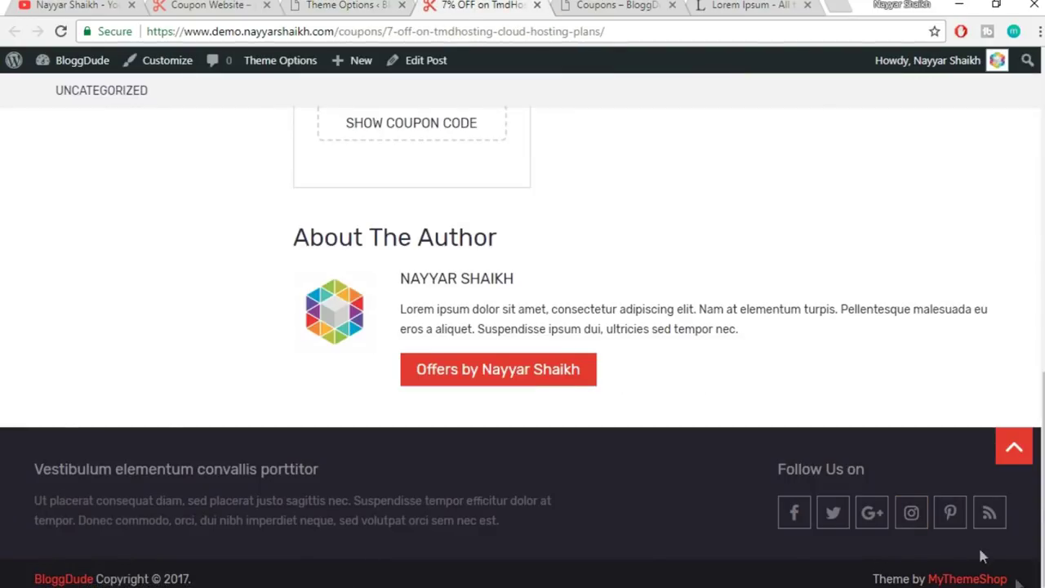
left_click(323, 5)
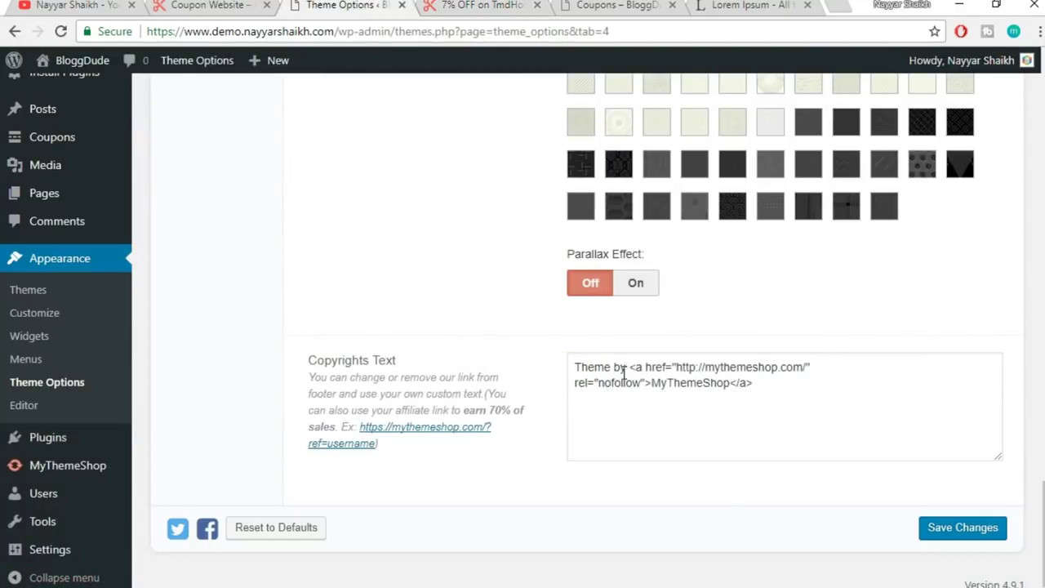
- Replace 'Theme by' with 'Created by' and 'MyThemeShop' with the author's name in Copyrights Text
left_click_drag(626, 370, 565, 372)
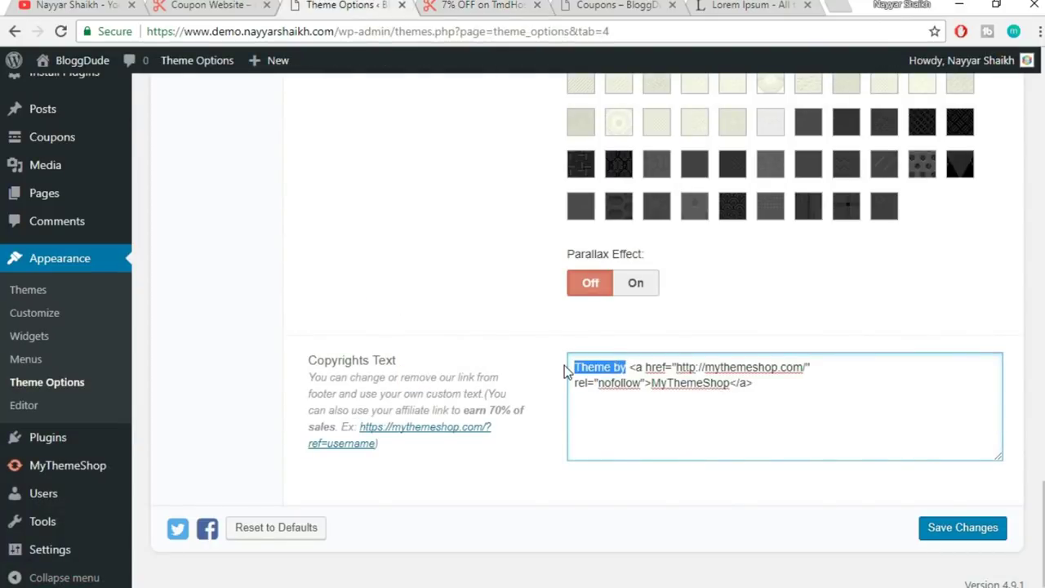
type("Create")
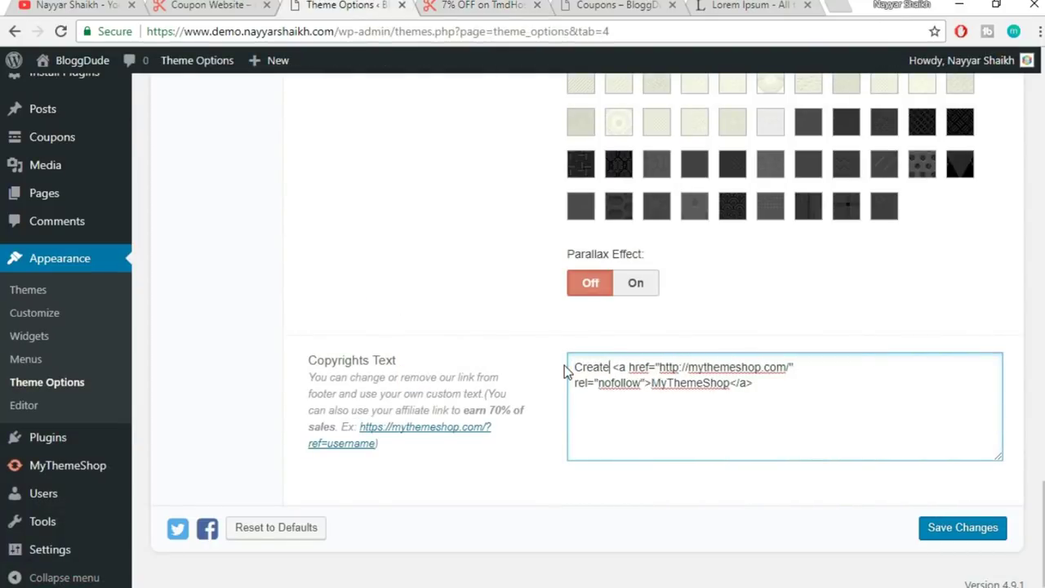
type("d by")
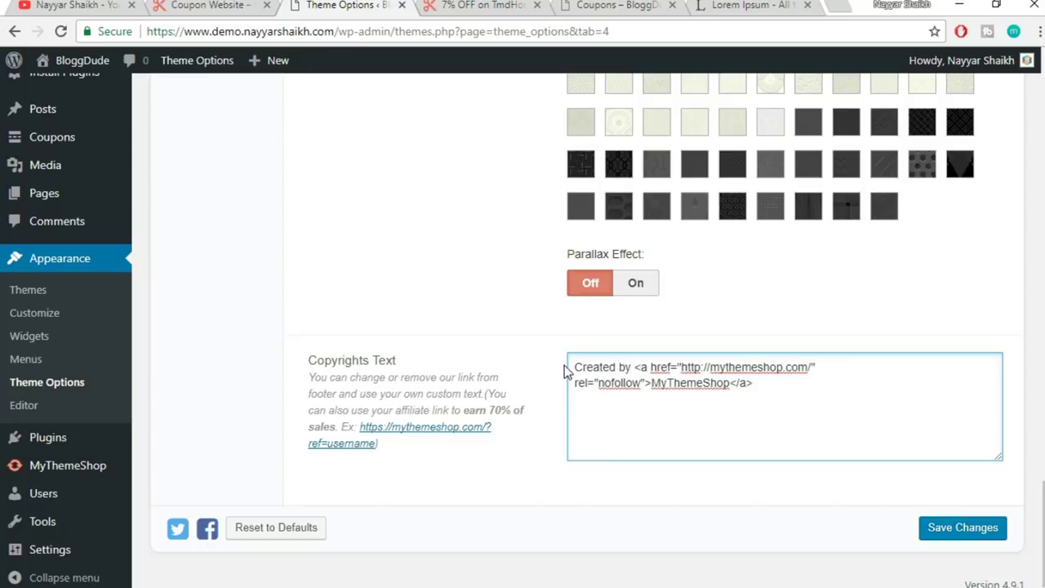
left_click_drag(651, 384, 735, 390)
type("Nayyar Sha")
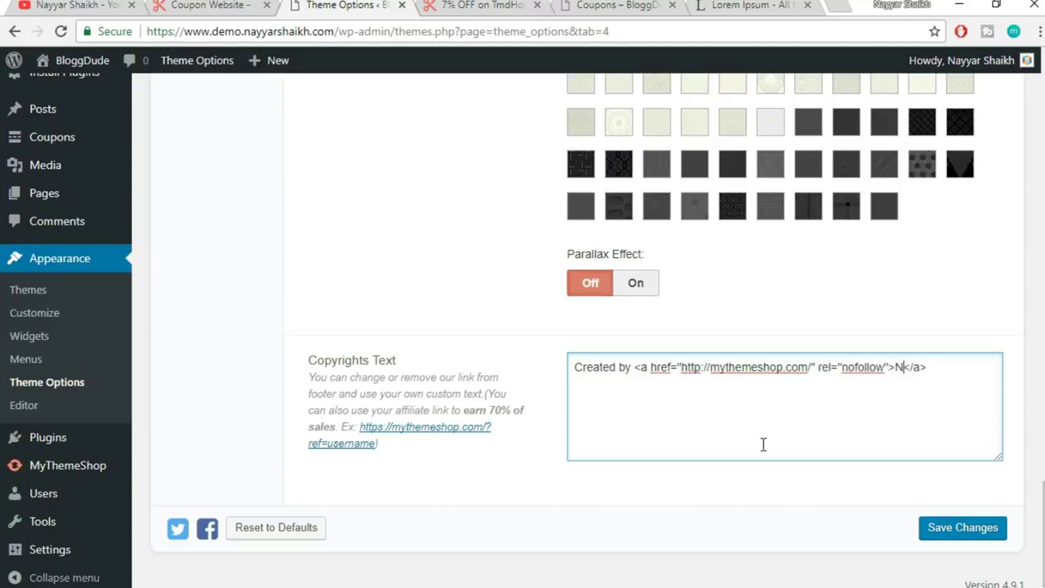
type("ikh")
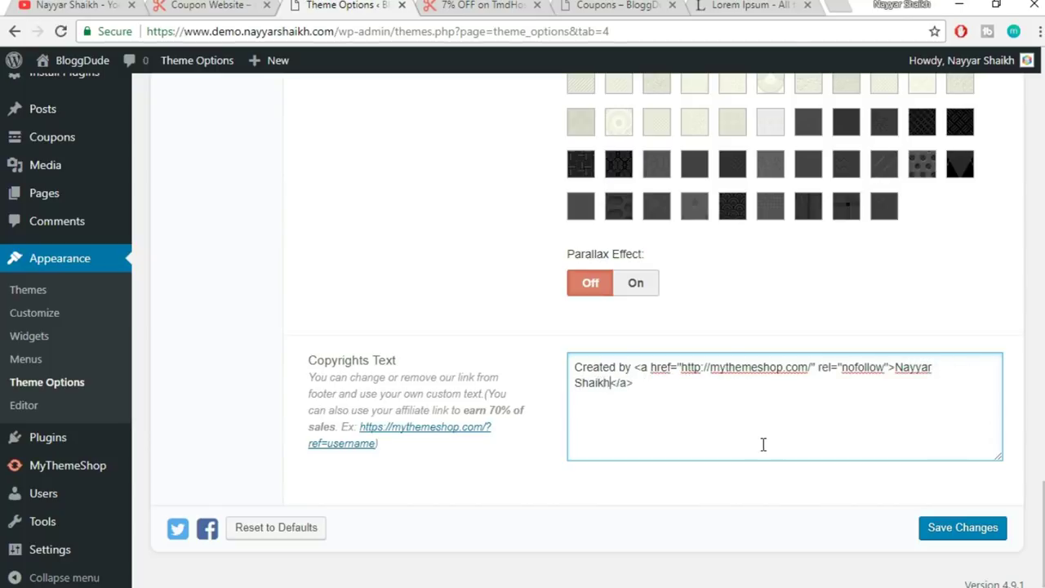
- Review the edited copyright text and select the mythemeshop.com link address for replacement
key("ctrl+a")
left_click(678, 397)
left_click_drag(575, 368, 630, 369)
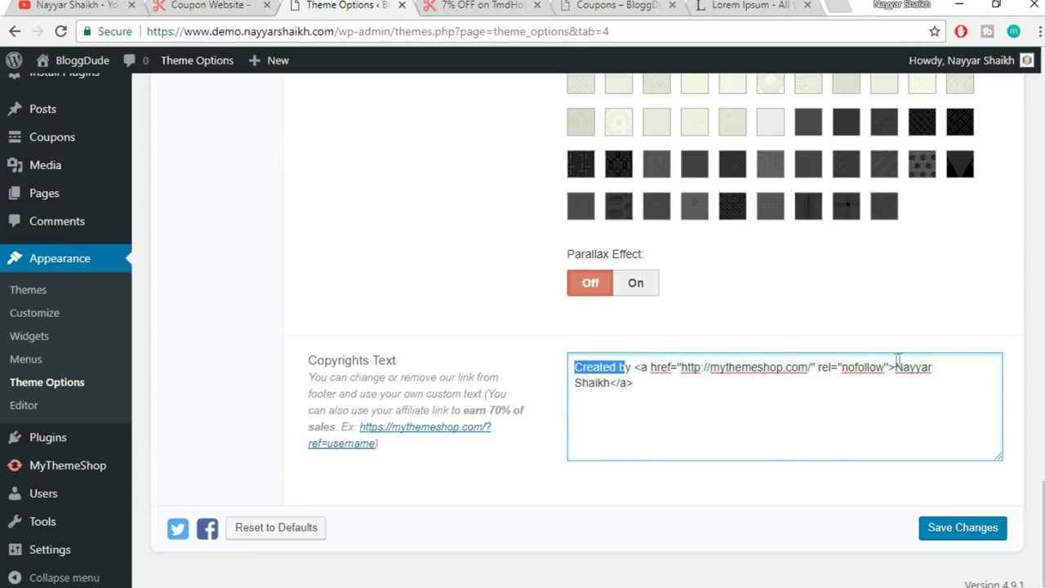
left_click_drag(896, 367, 897, 382)
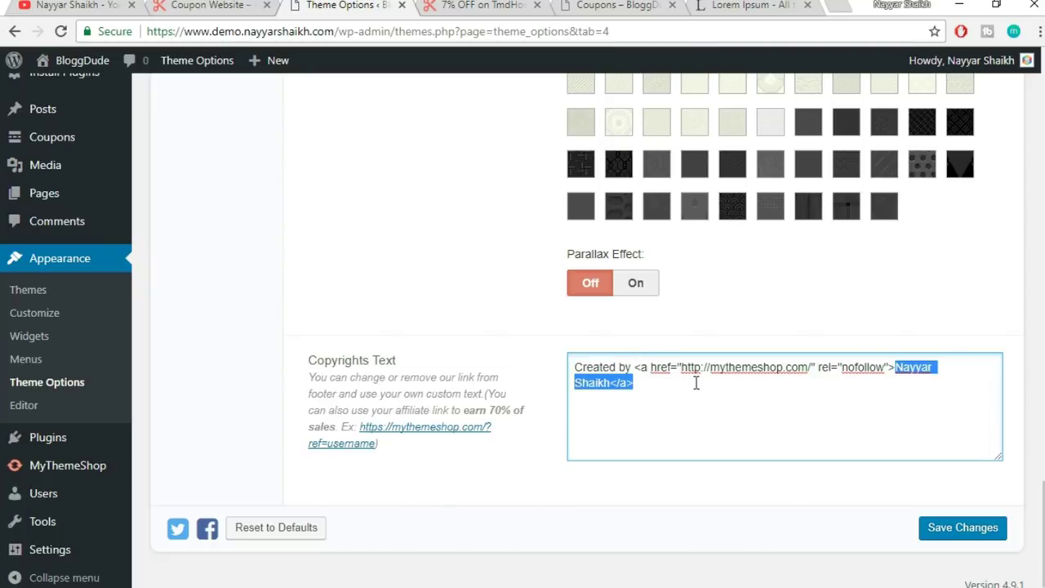
key("Right")
left_click_drag(682, 368, 812, 371)
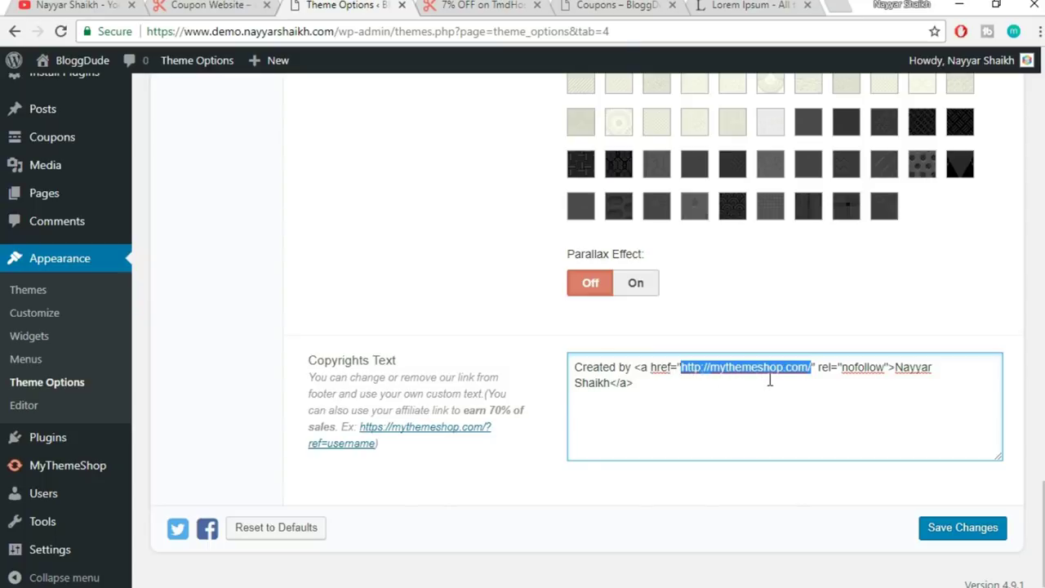
- Copy the YouTube channel URL and paste it as the copyright credit link
left_click(70, 5)
left_click(314, 32)
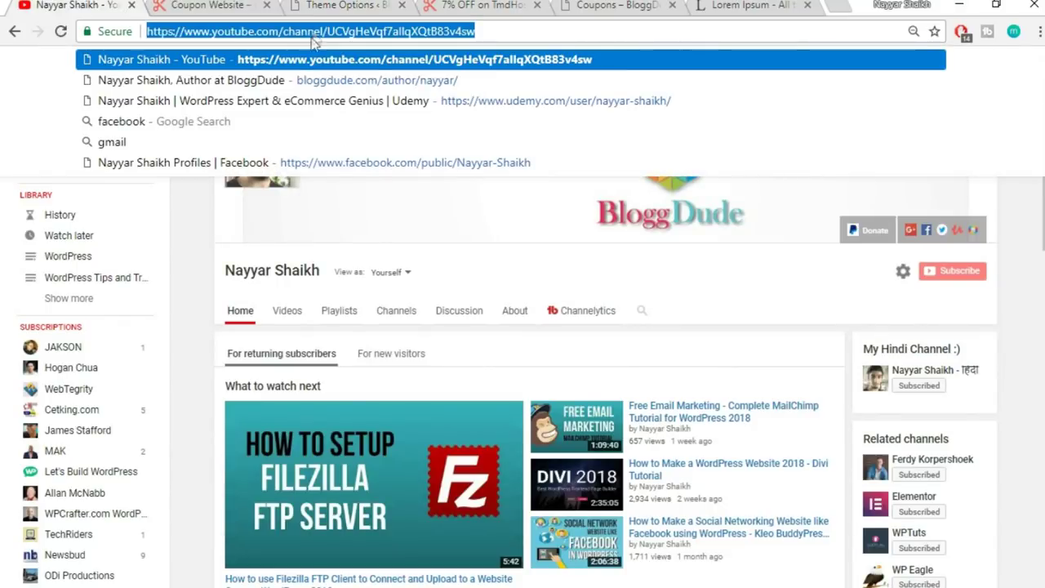
left_click(490, 5)
left_click(580, 5)
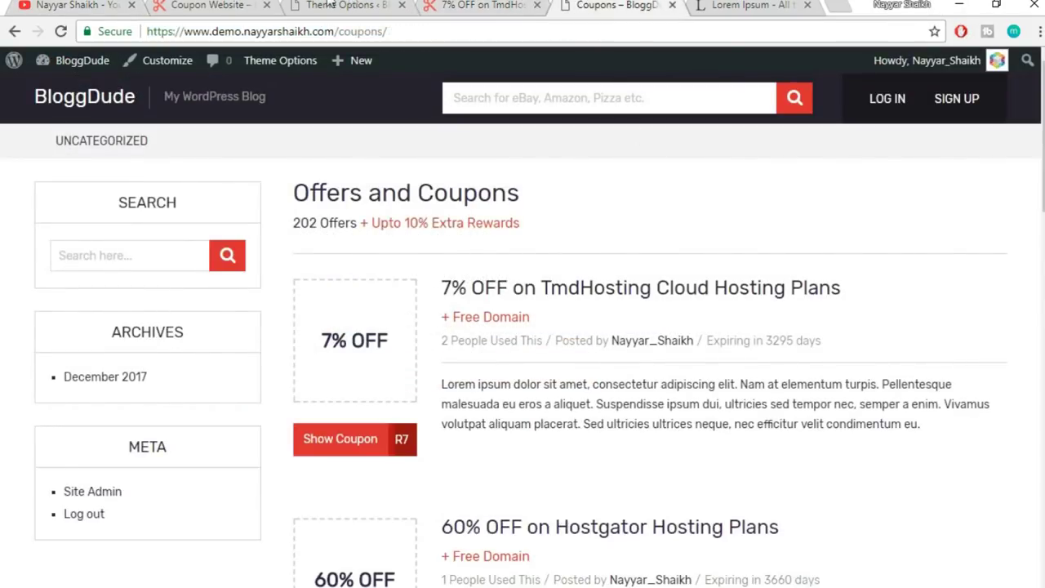
left_click(329, 4)
type("https://www.youtube.com/channel/UCVgHeVqf7aIlqXQtB83v4sw")
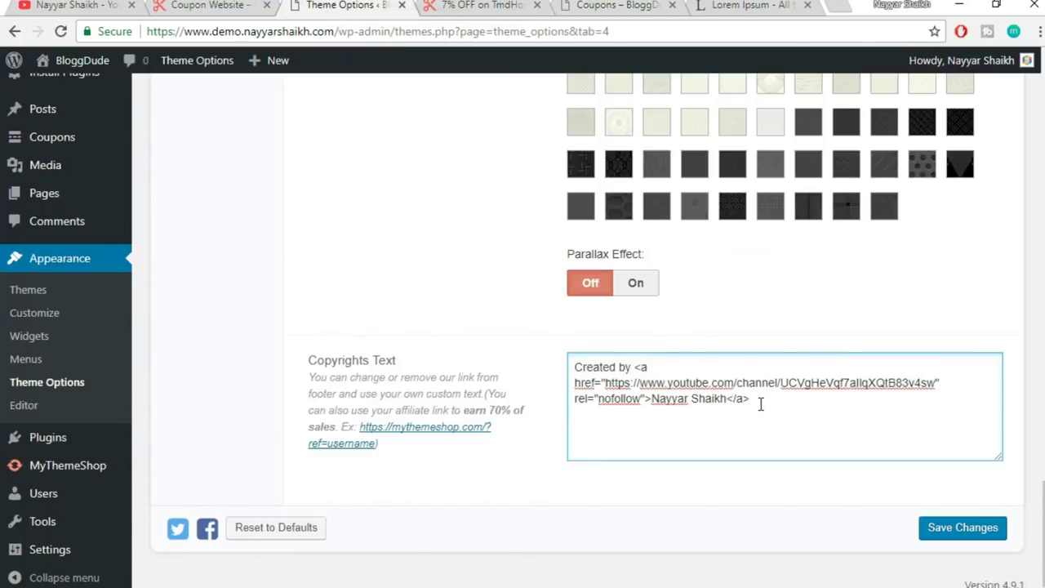
- Save the theme options and reload the coupon page to see the new footer
left_click(942, 538)
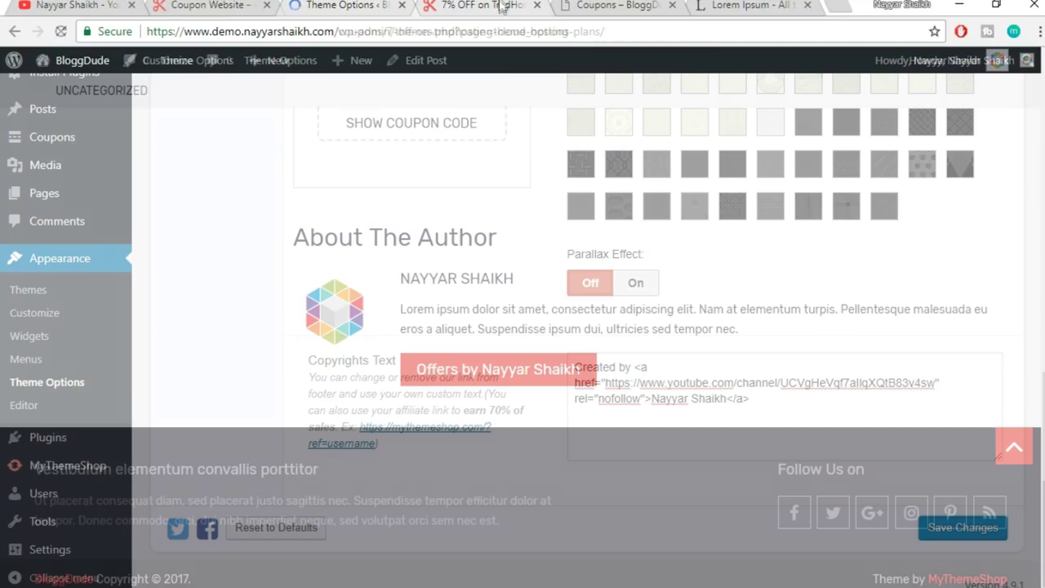
left_click(515, 35)
key("Return")
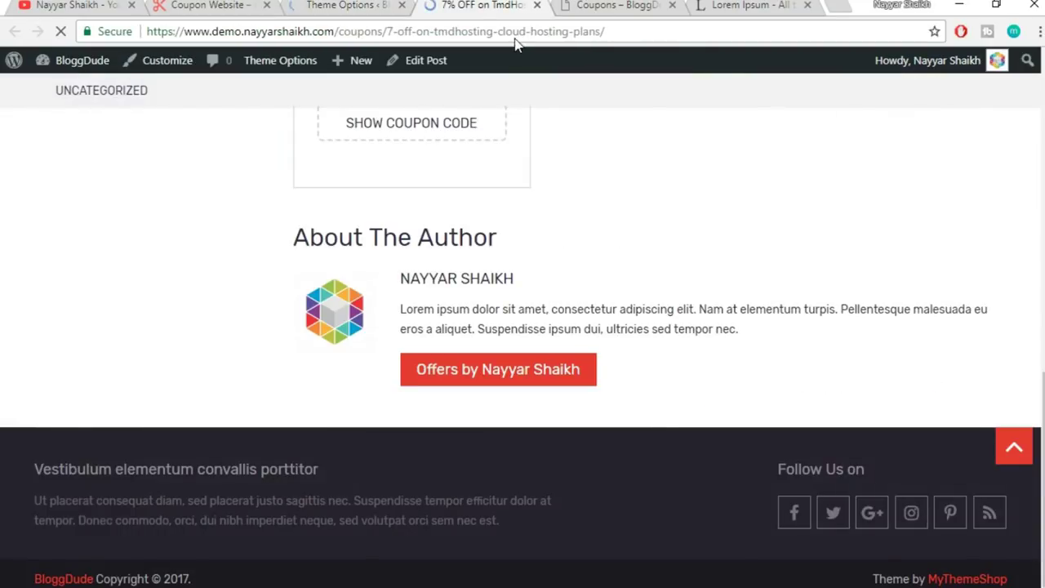
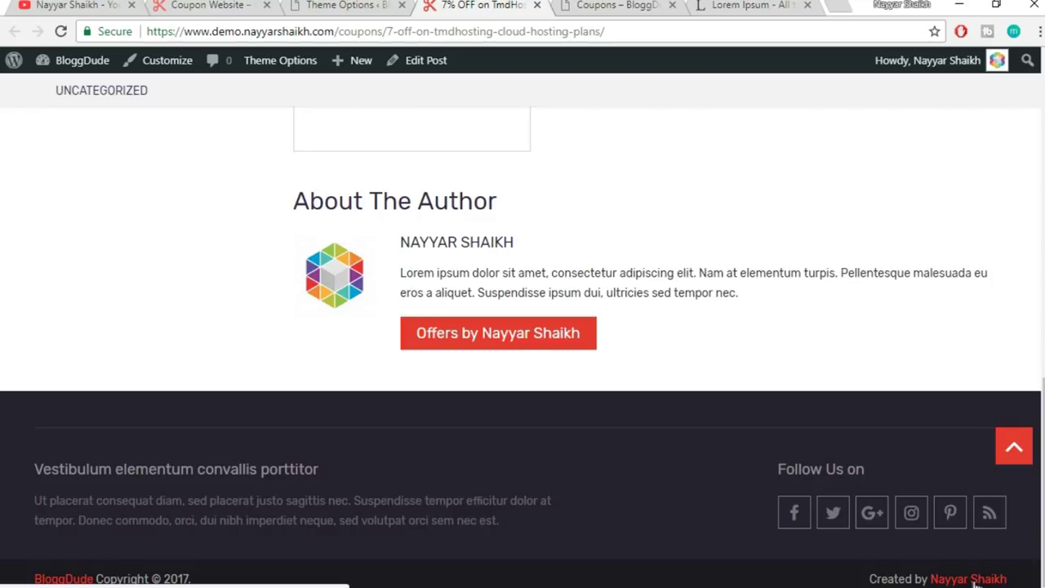
- Open the Homepage Layout settings in Theme Options to see the enabled modules
key("ctrl+1")
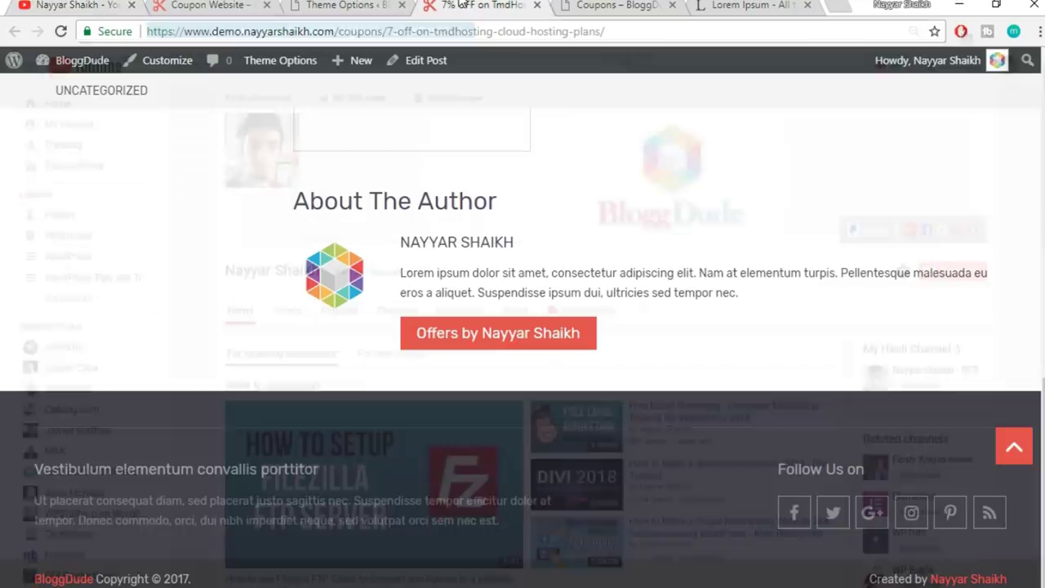
left_click(372, 5)
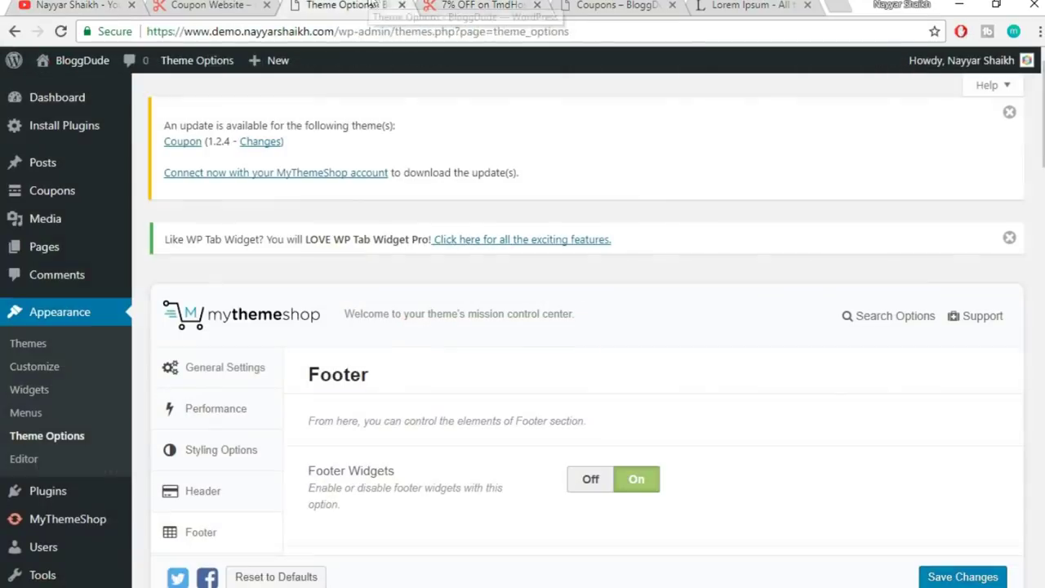
scroll(683, 302, "down", 6)
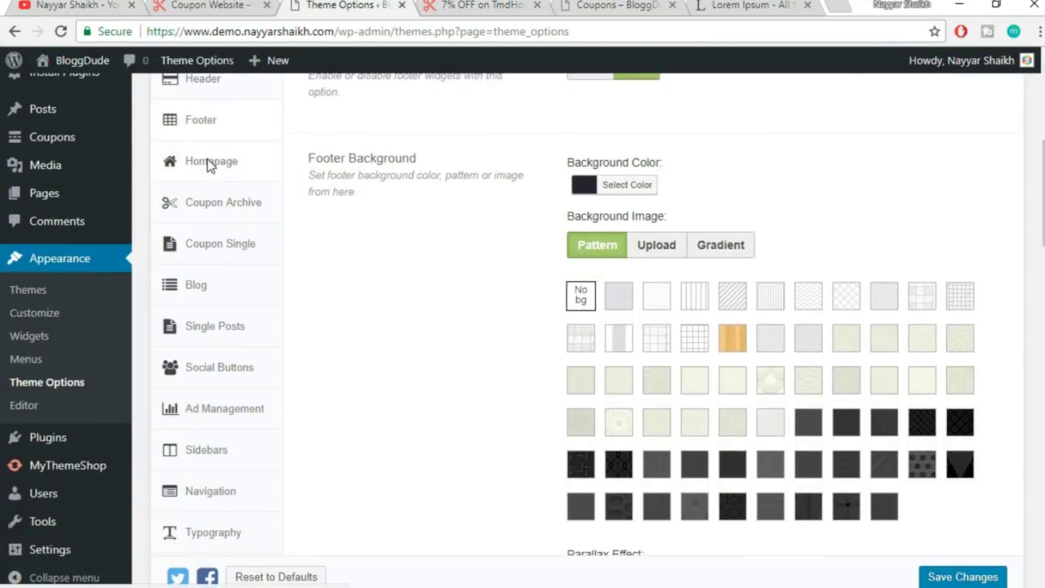
left_click(208, 164)
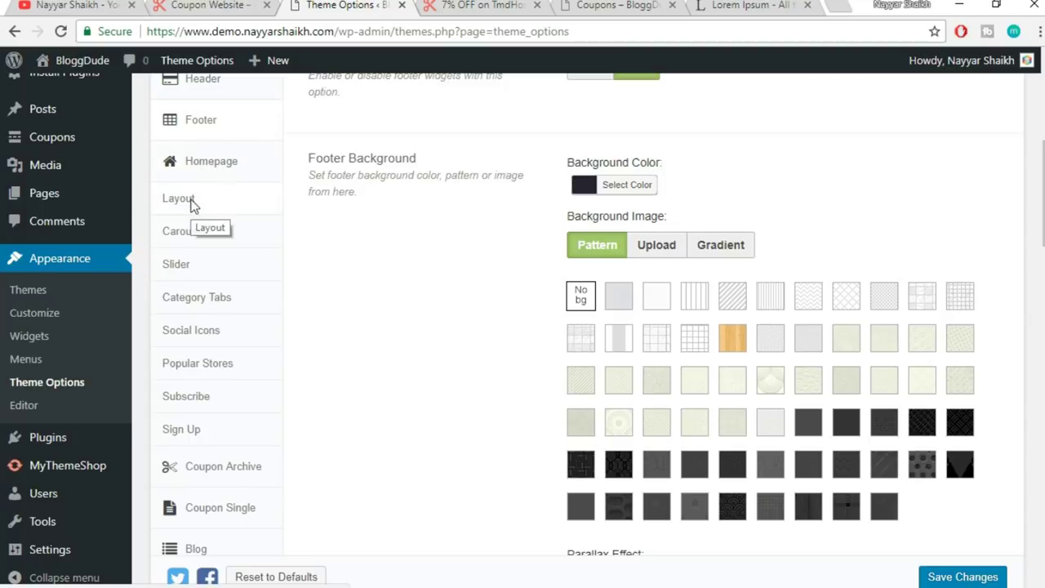
left_click(193, 204)
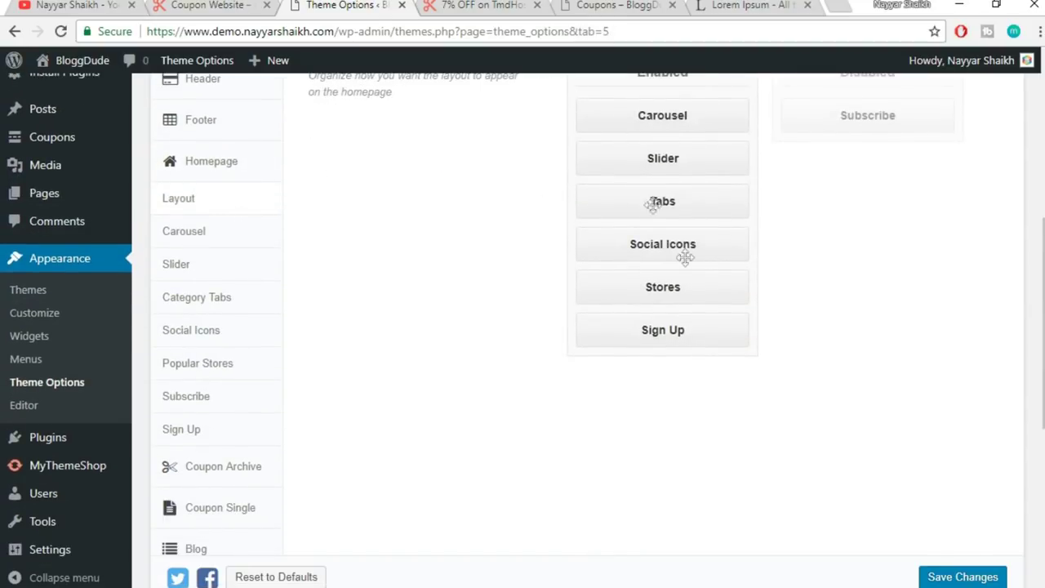
- Compare against the live coupon site's homepage, sliding through its offers carousel
left_click(606, 15)
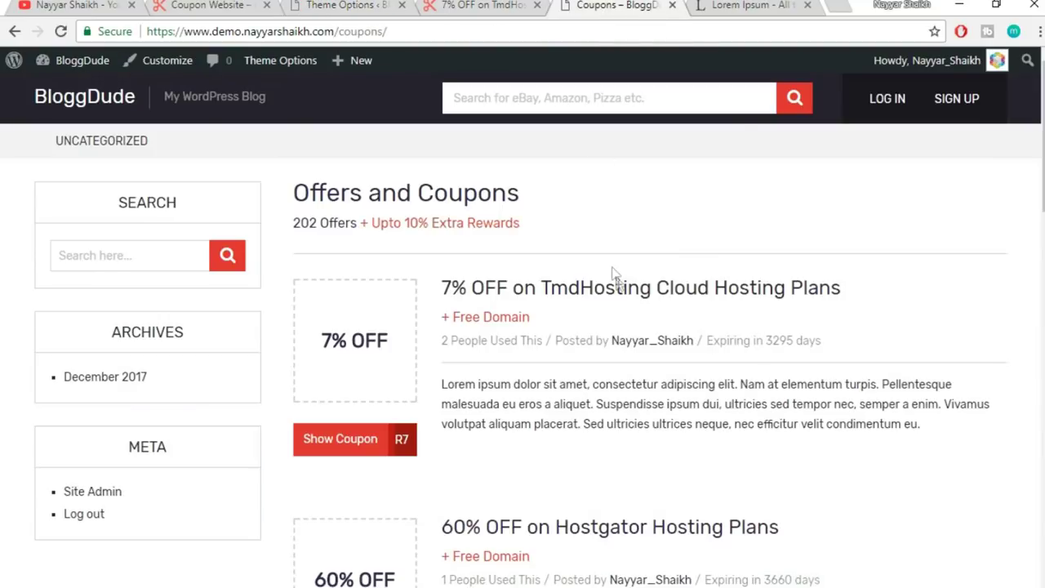
left_click(104, 106)
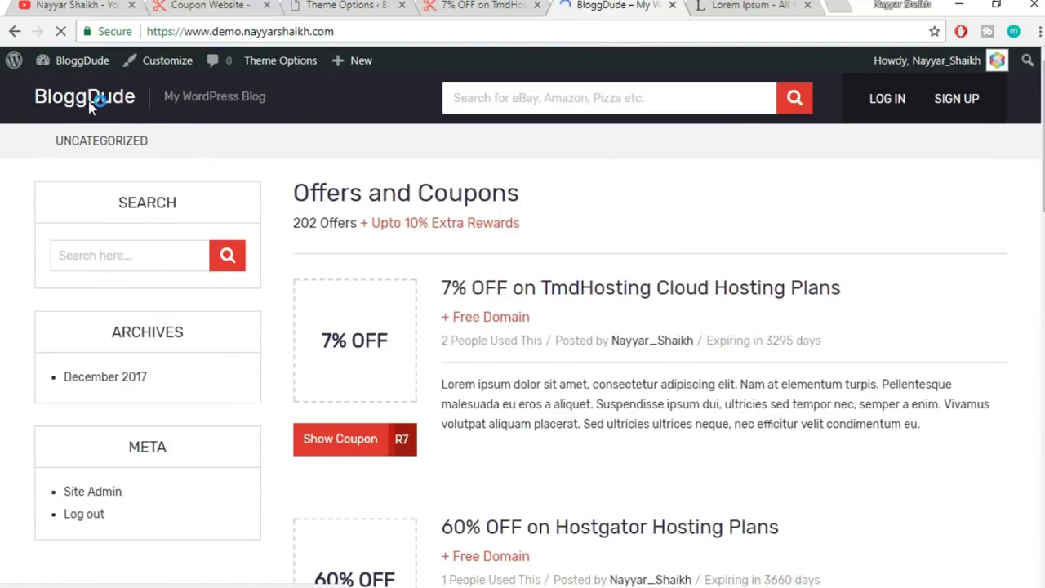
scroll(646, 415, "down", 1)
scroll(664, 441, "up", 1)
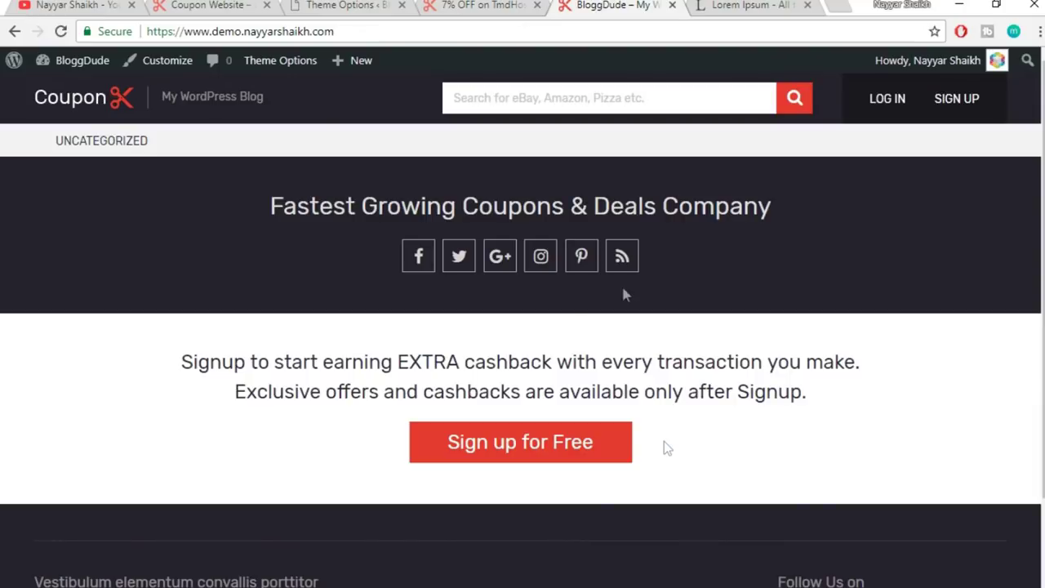
left_click(490, 6)
left_click(364, 5)
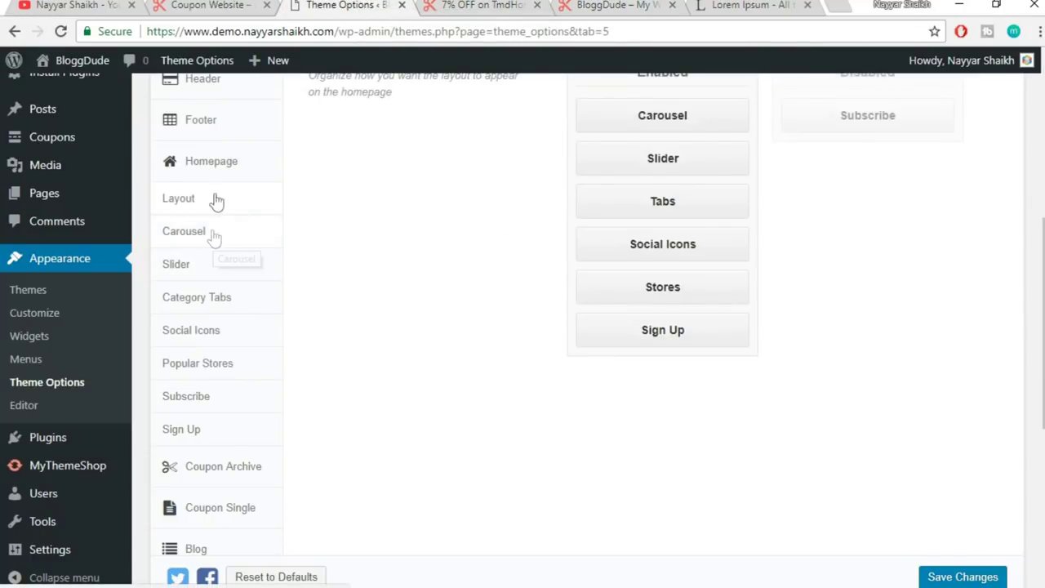
left_click(208, 5)
scroll(668, 380, "up", 15)
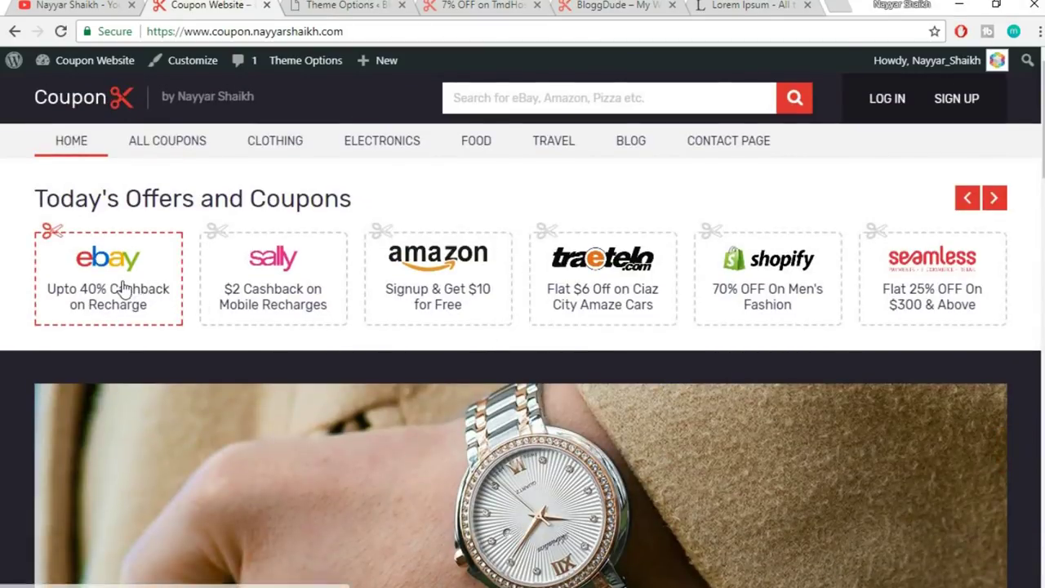
left_click_drag(123, 286, 171, 275)
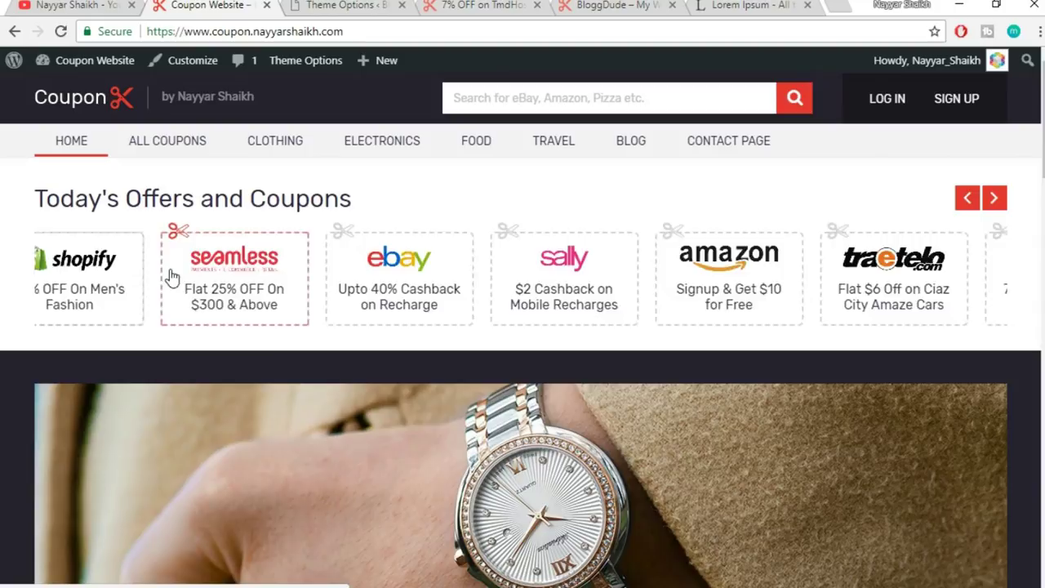
left_click(338, 5)
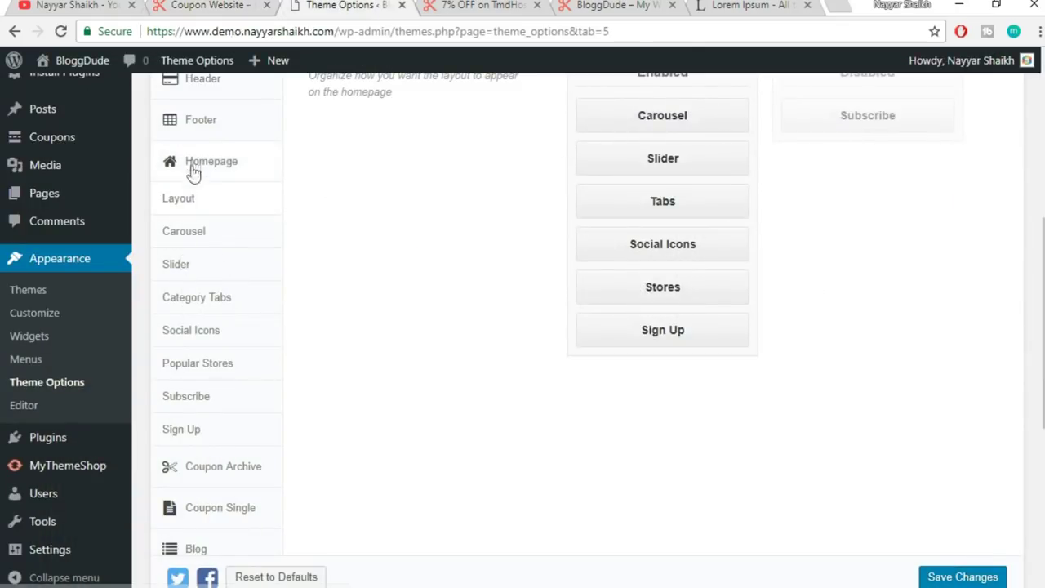
- Open the Carousel settings and check its 'Today's Offers and Coupons' title against the live site
left_click(195, 237)
scroll(782, 239, "up", 2)
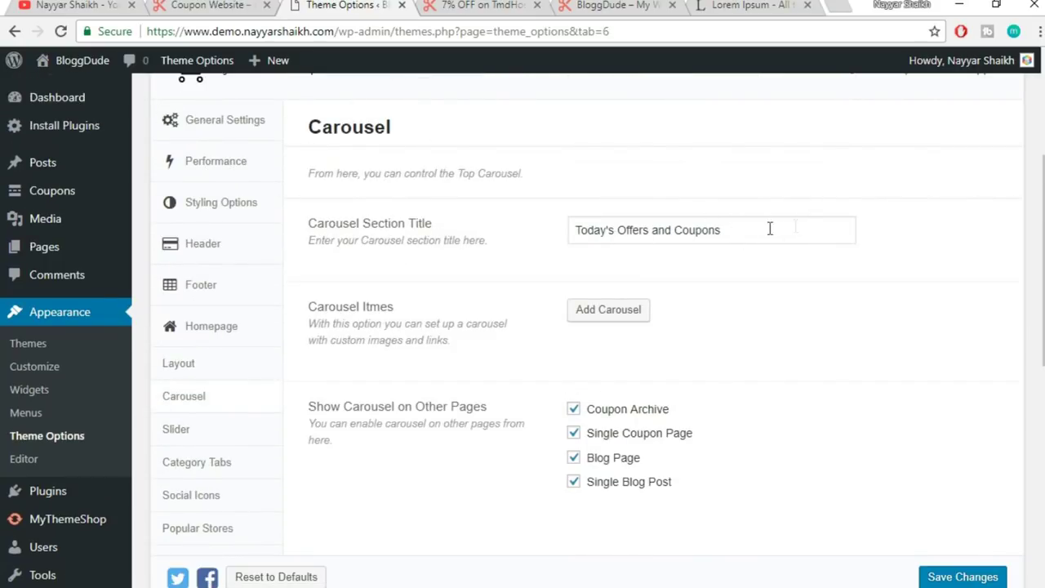
left_click_drag(795, 226, 482, 233)
left_click(631, 293)
left_click(209, 5)
left_click_drag(32, 199, 7, 192)
left_click(396, 197)
left_click(57, 189)
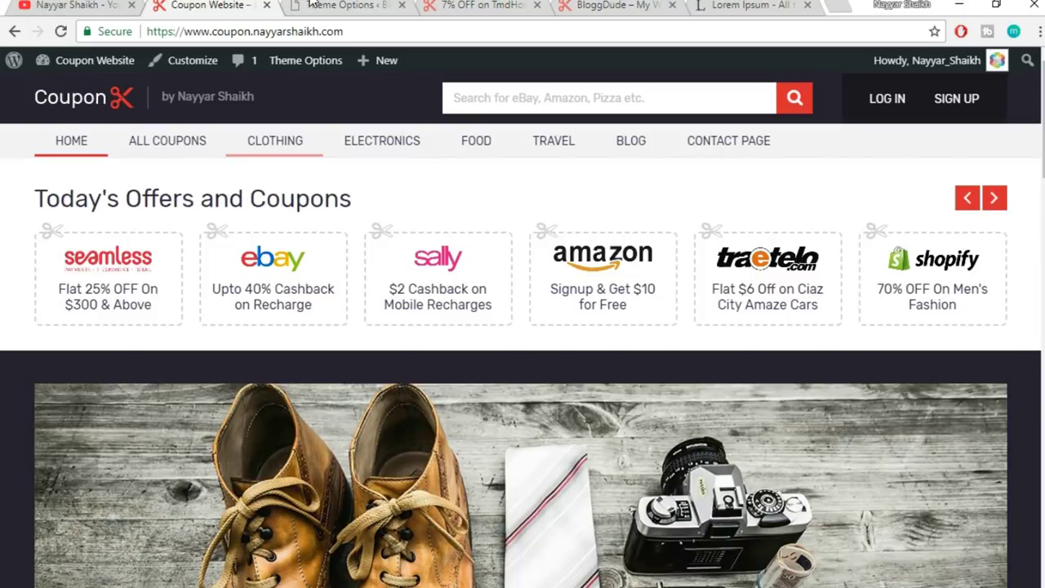
left_click(343, 5)
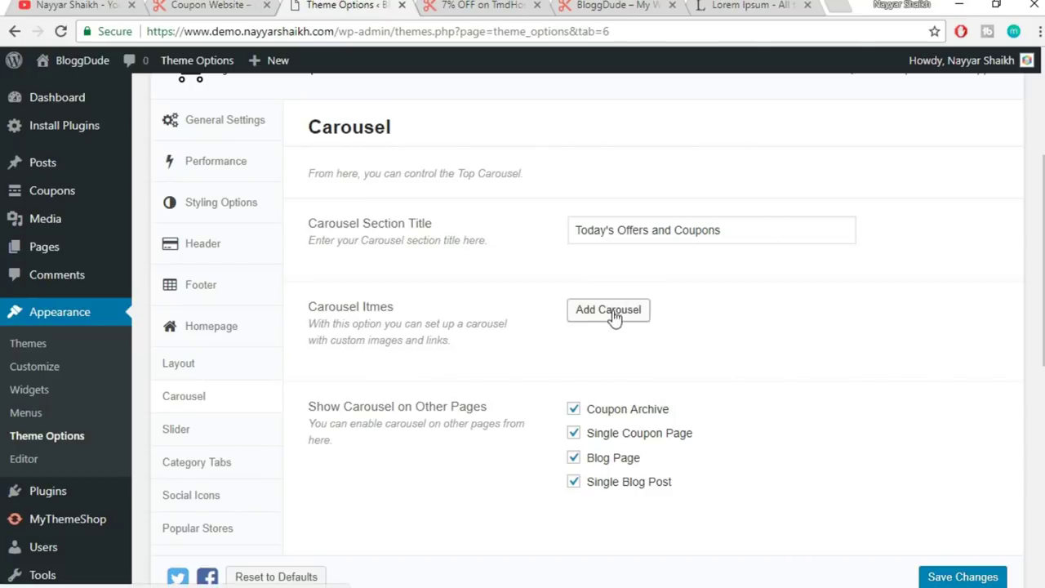
- Add a new carousel item and put the cursor in its Title field
scroll(875, 303, "down", 1)
left_click(635, 228)
scroll(828, 274, "down", 1)
left_click(630, 225)
left_click(251, 5)
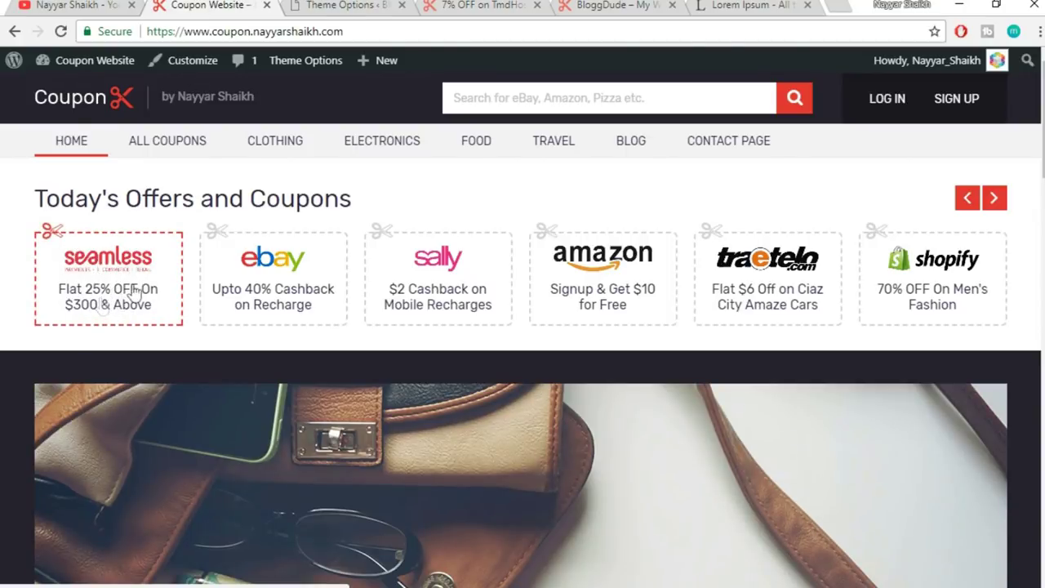
left_click(351, 5)
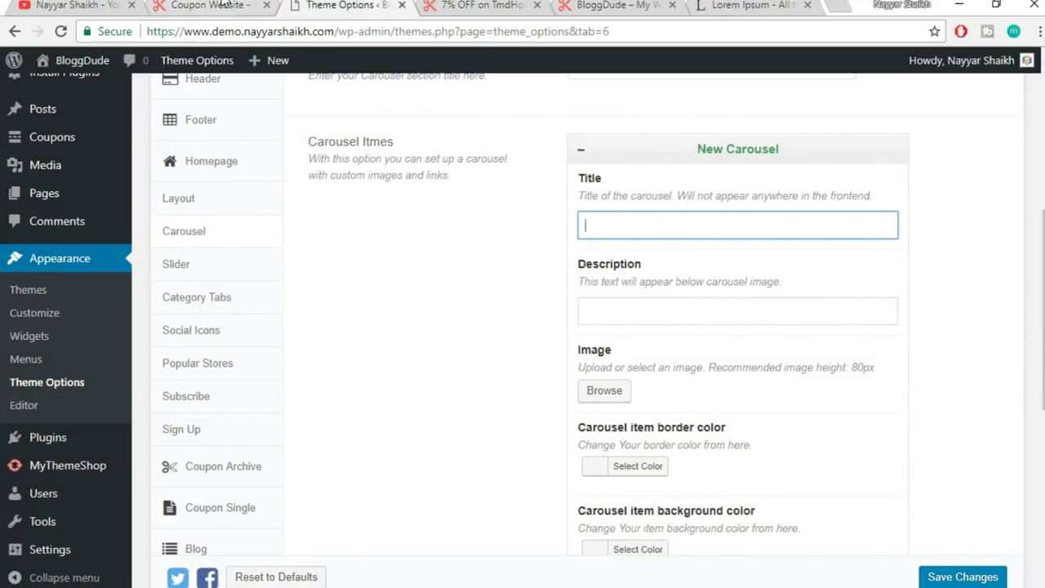
- Enter 'Seamless' as the new carousel item's title
left_click(223, 5)
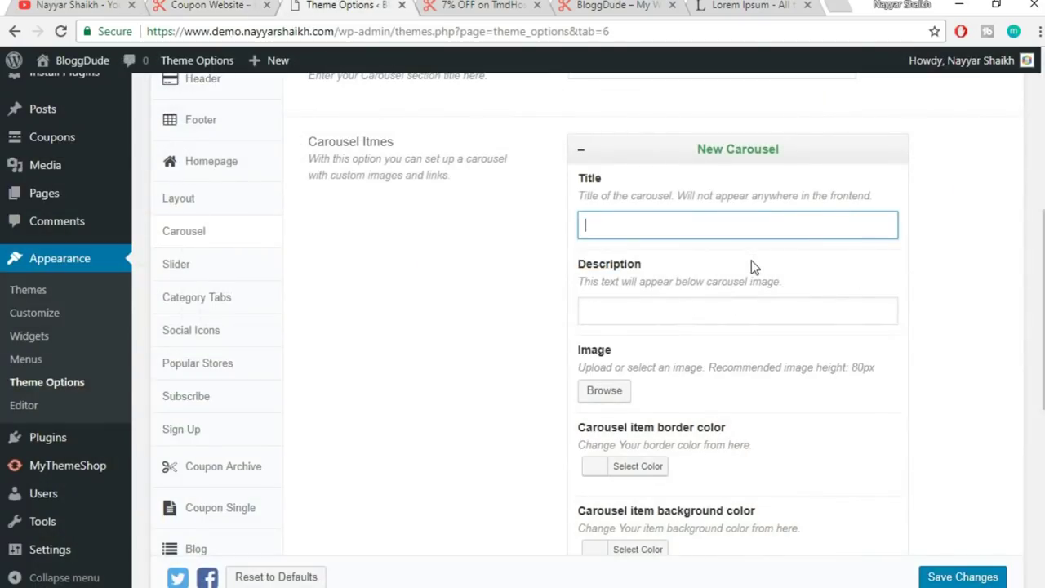
type("Seamless")
left_click_drag(672, 226, 543, 210)
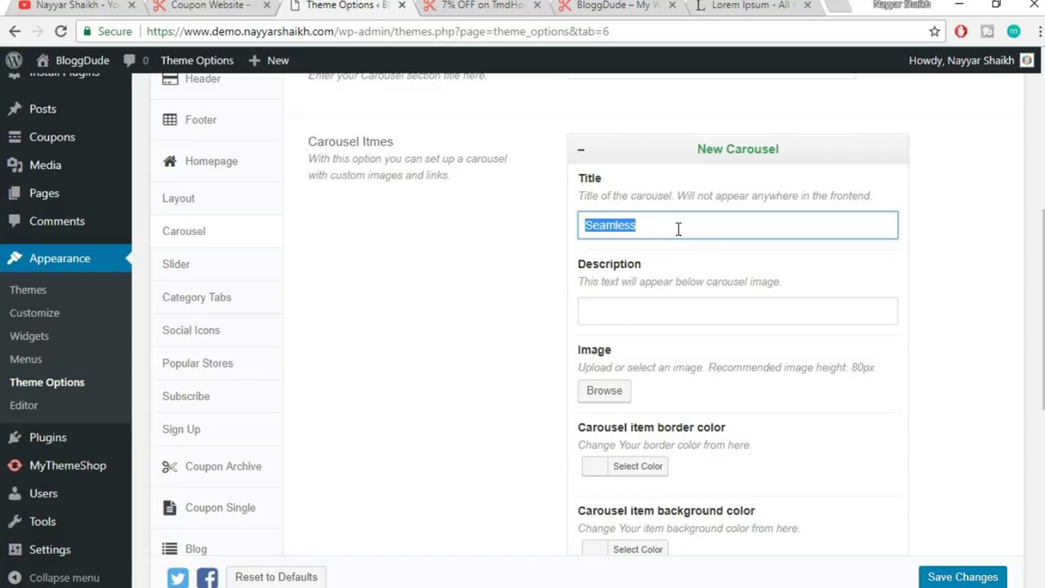
left_click(758, 196)
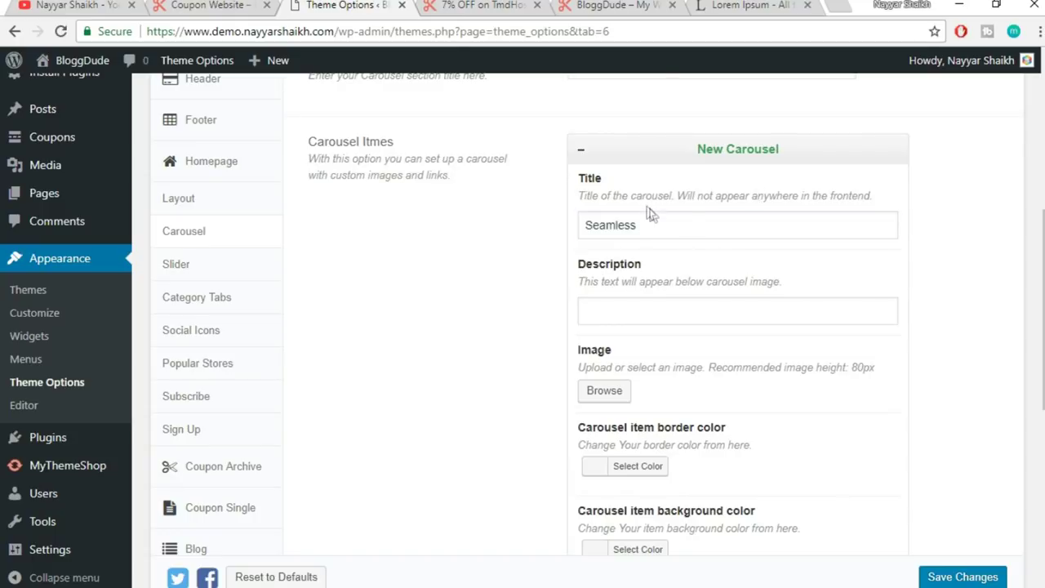
- Fill in the description 'Flat 20% OFF on $300 & Above', matching the live site's offer text
left_click(667, 303)
left_click(211, 5)
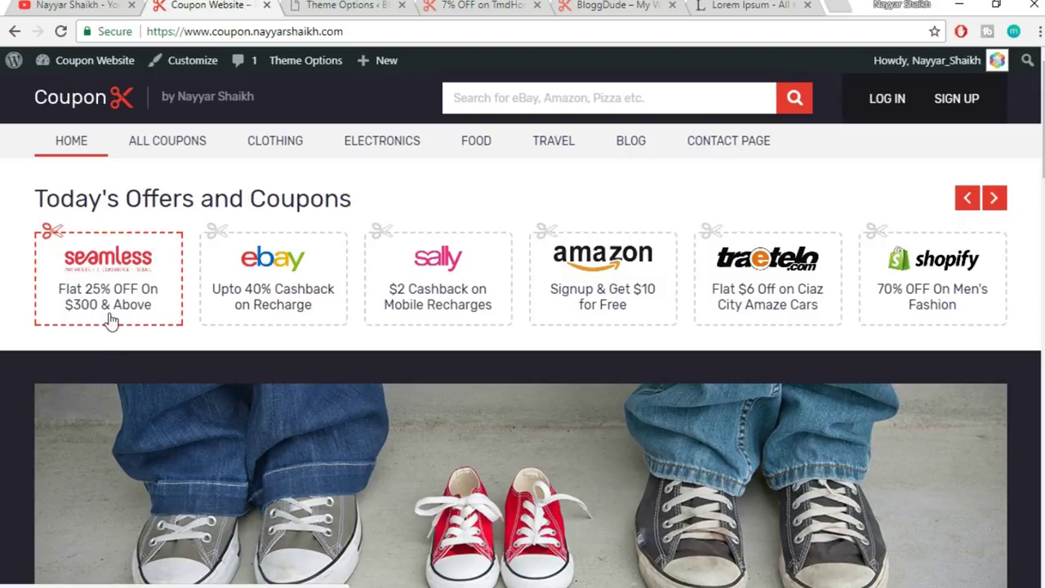
left_click(343, 5)
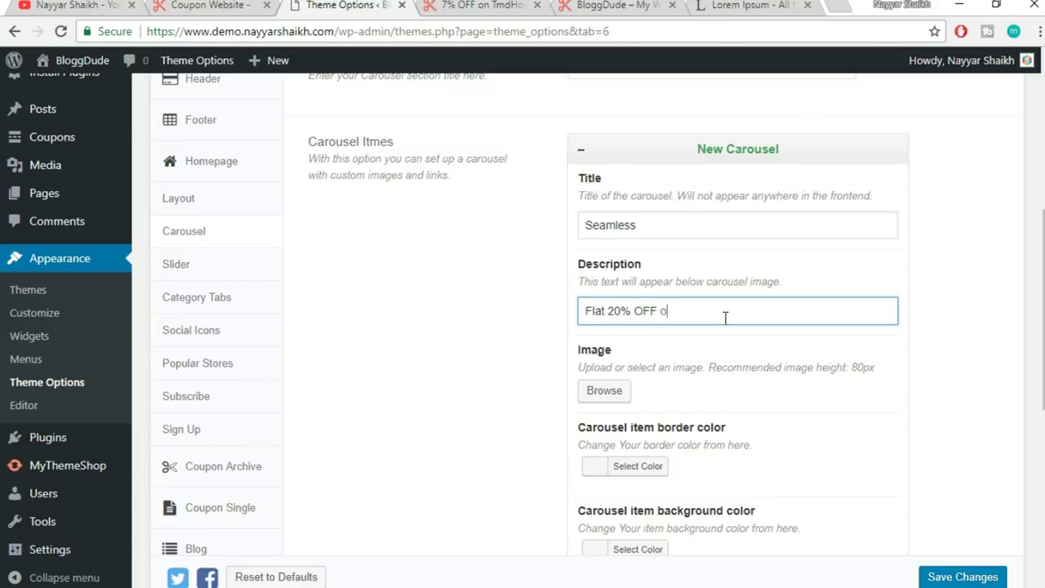
type("$300 & Above")
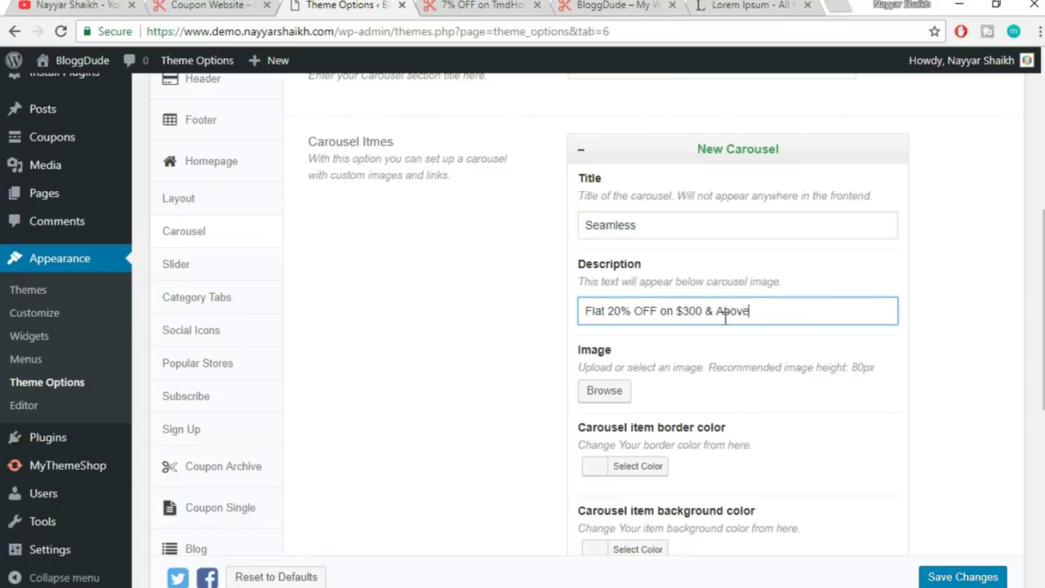
triple_click(776, 310)
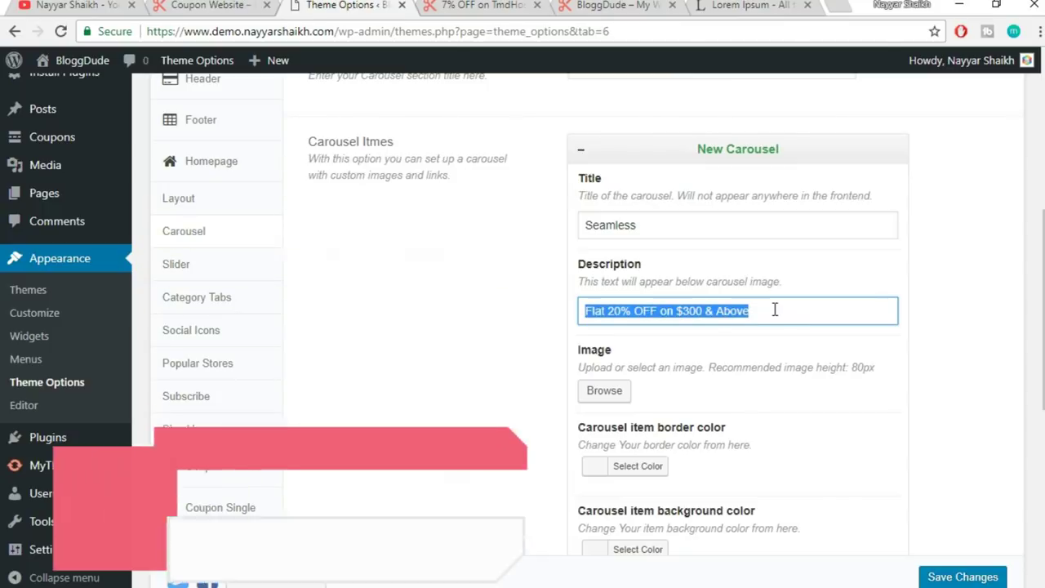
left_click(196, 7)
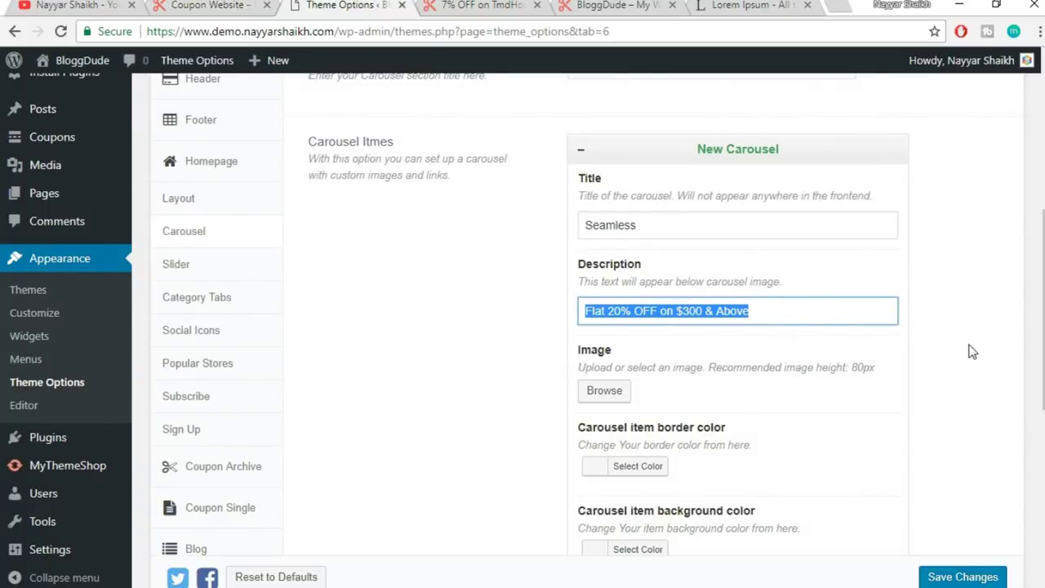
scroll(732, 199, "down", 1)
left_click_drag(640, 142, 614, 163)
left_click(667, 292)
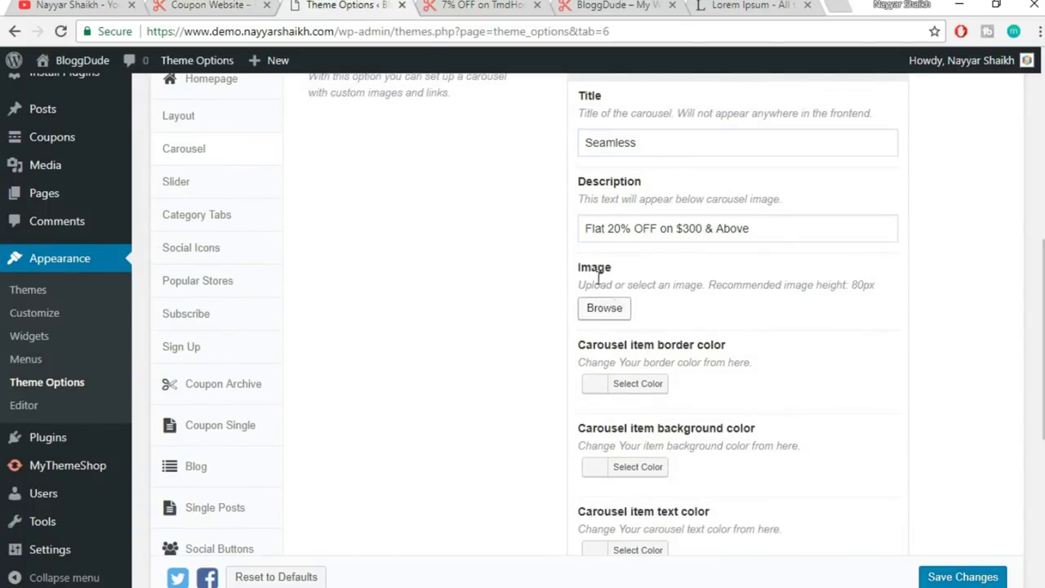
- Attach the Seamless logo as the carousel item's image
left_click(617, 319)
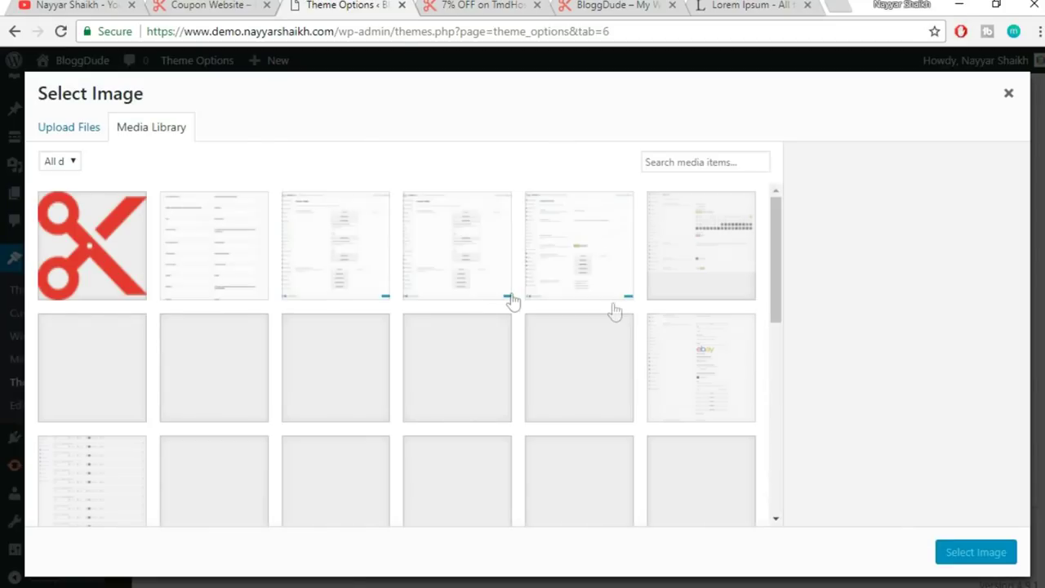
scroll(518, 335, "down", 4)
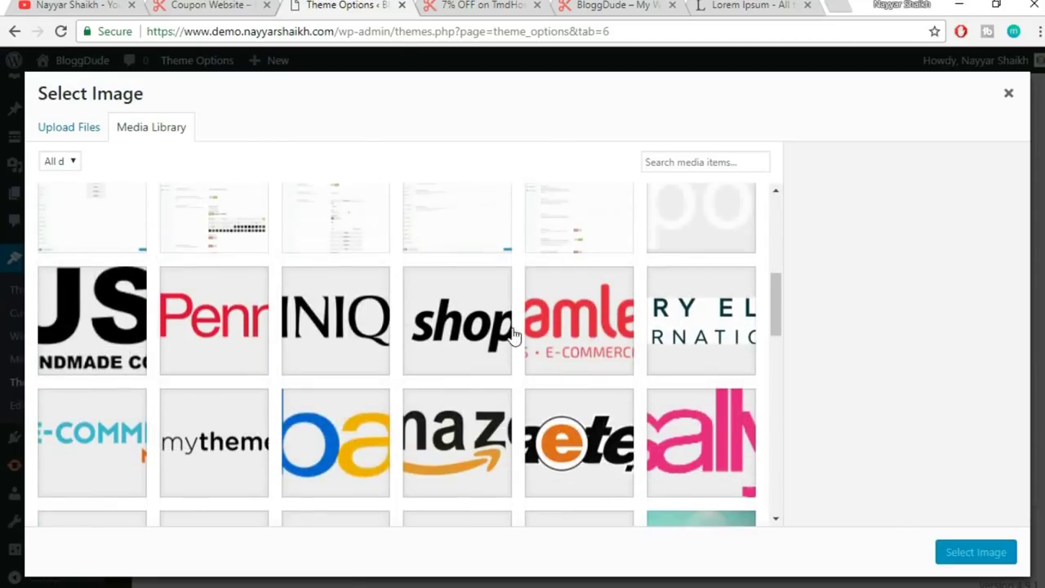
left_click(608, 343)
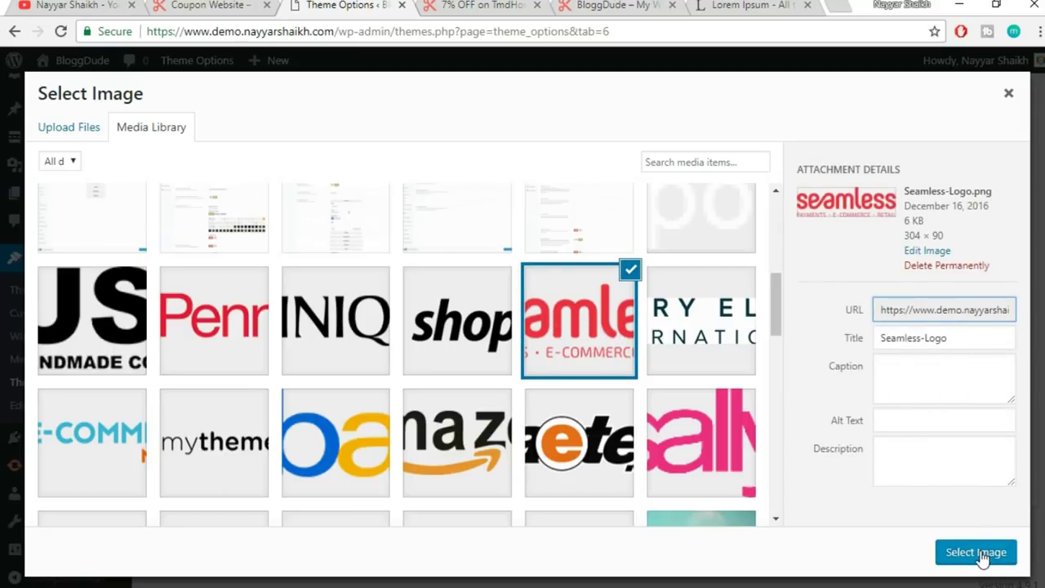
left_click(981, 553)
scroll(903, 479, "down", 2)
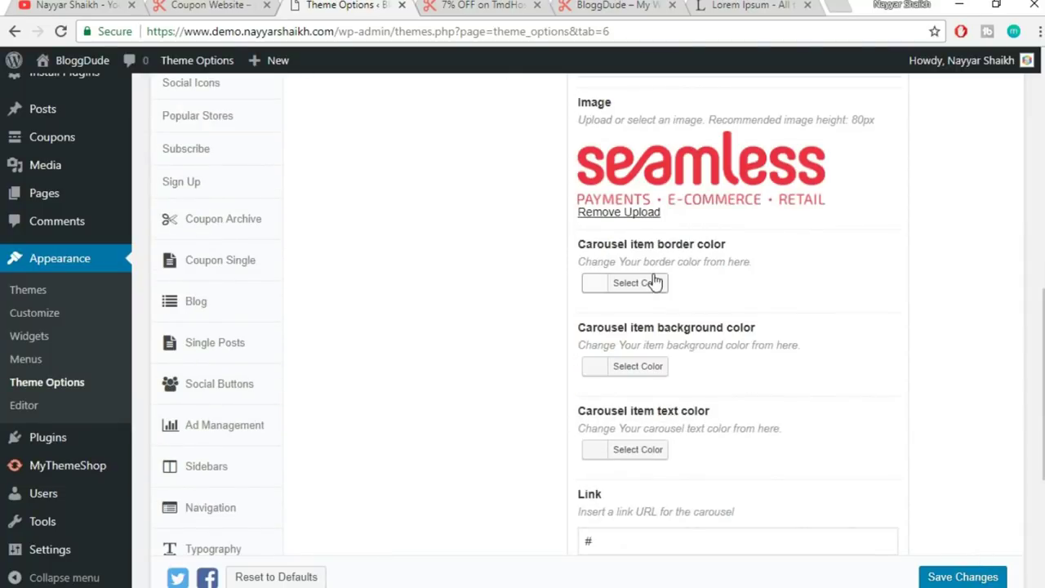
- Leave the Link as '#' and collapse the finished Seamless item
left_click(187, 7)
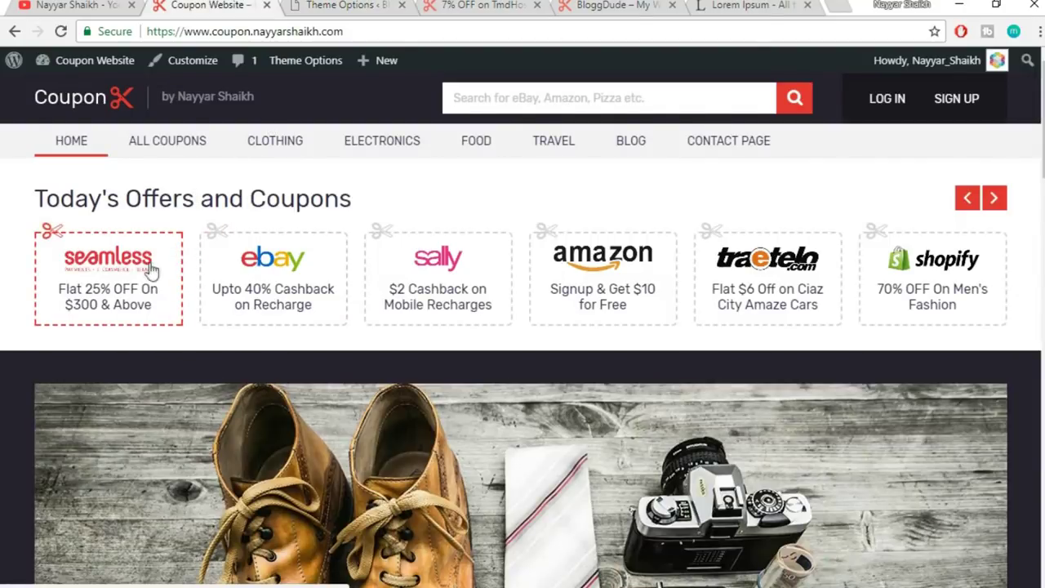
left_click(302, 5)
scroll(879, 291, "down", 1)
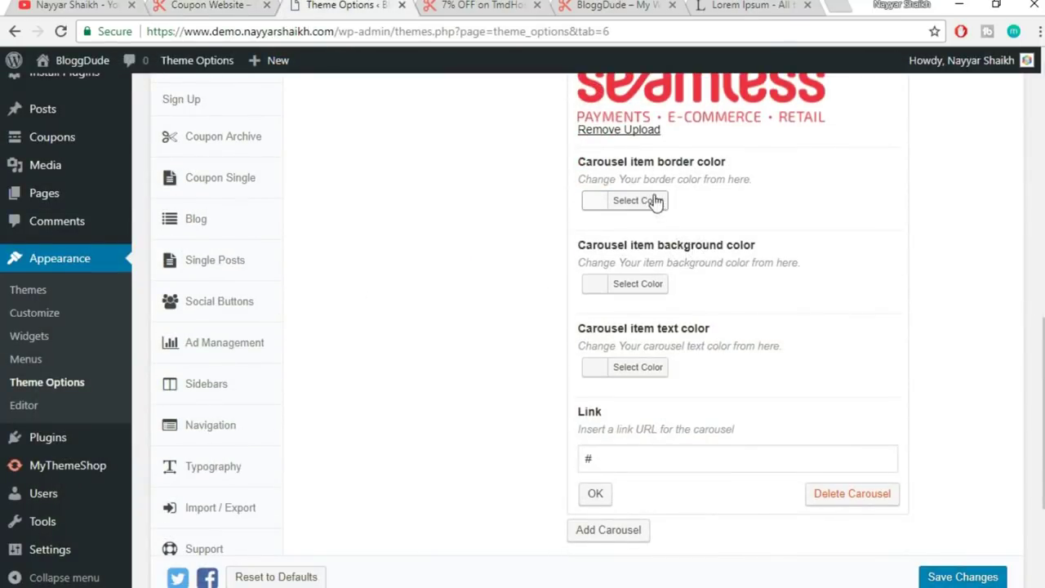
scroll(811, 367, "down", 1)
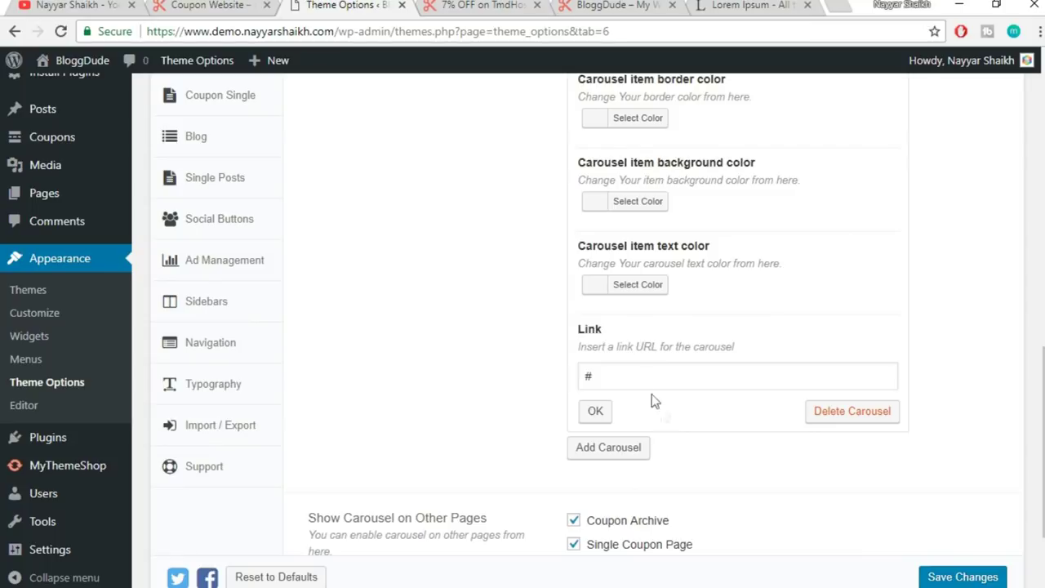
left_click_drag(667, 366, 553, 366)
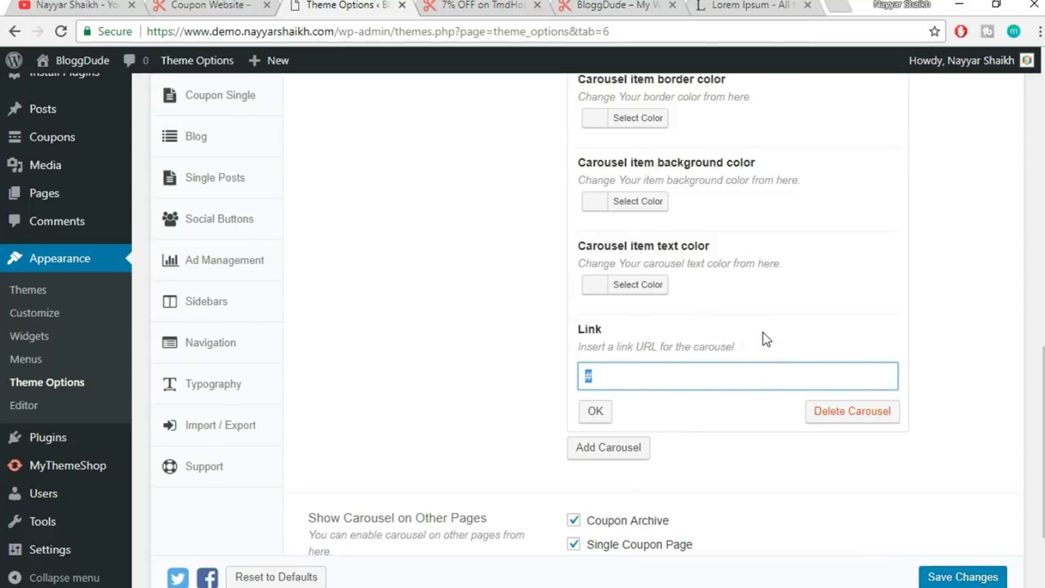
scroll(730, 300, "up", 3)
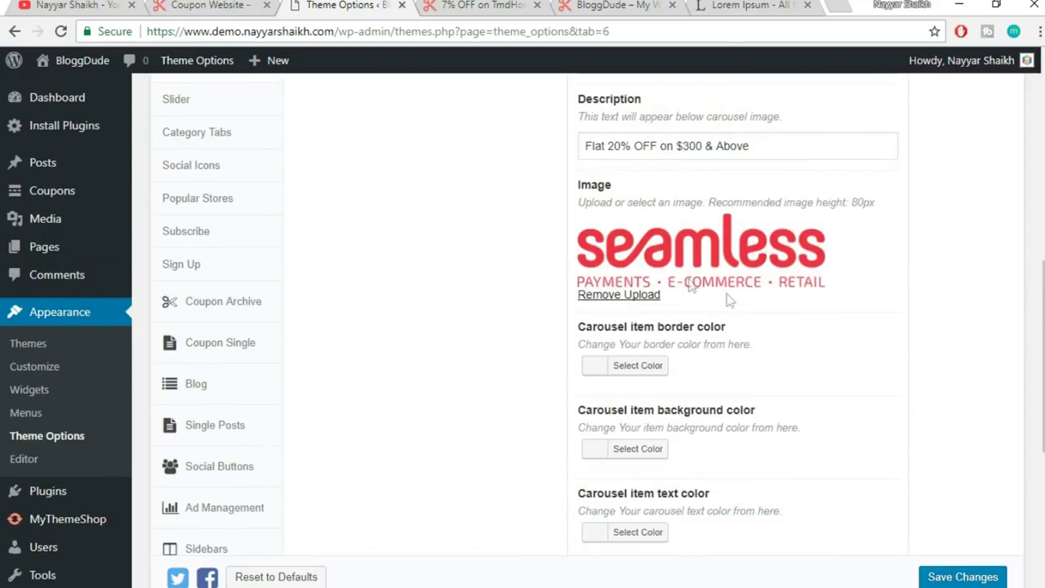
scroll(862, 403, "down", 3)
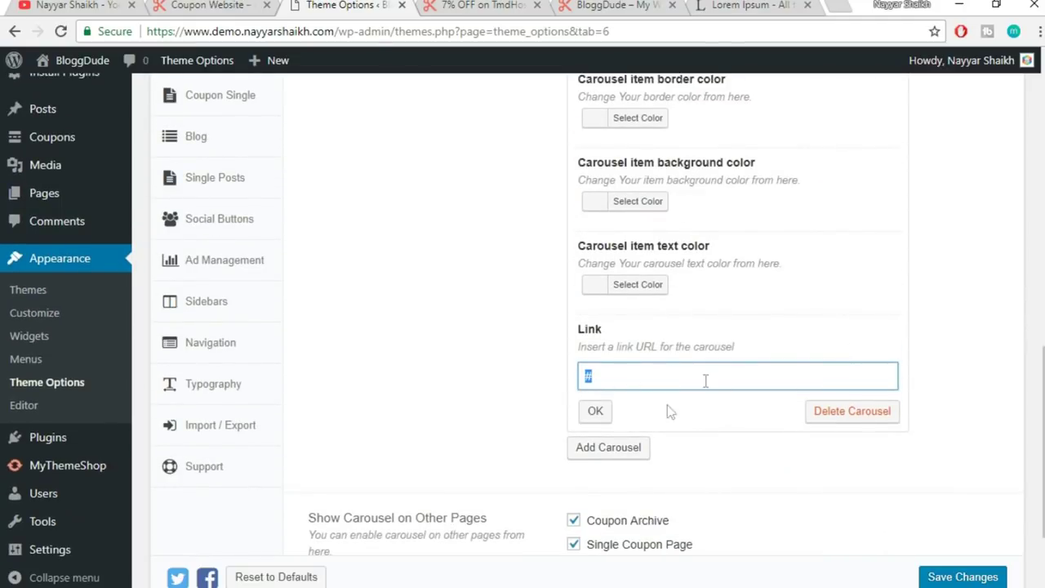
left_click(597, 414)
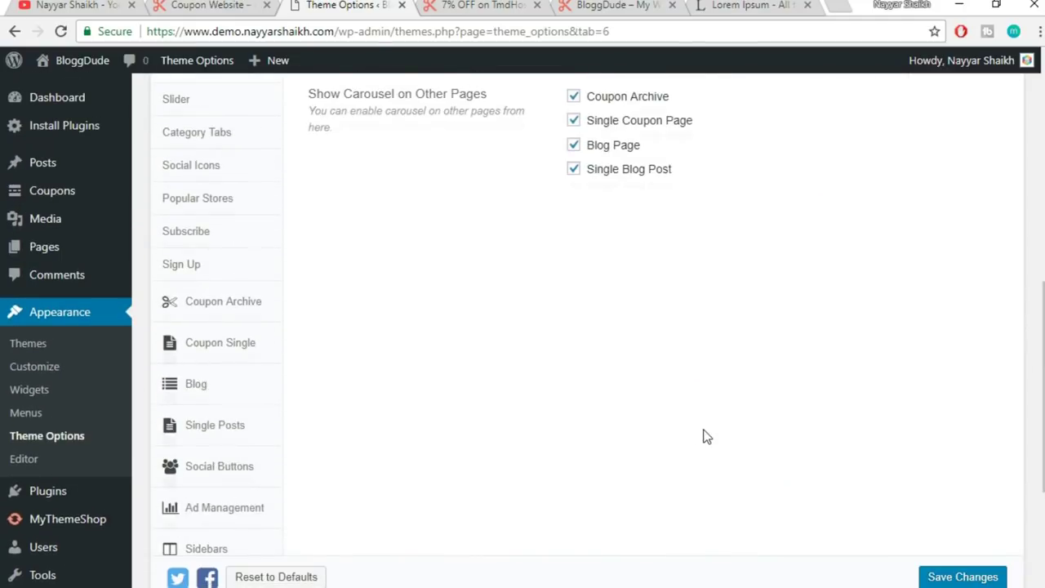
- Save the carousel settings and check the result on the live homepage
scroll(918, 447, "up", 3)
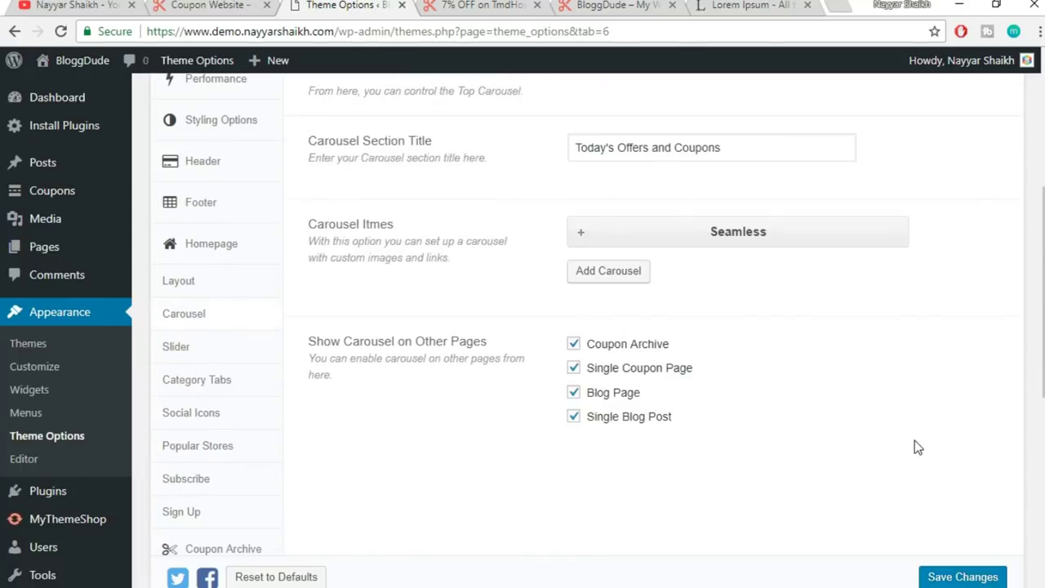
left_click(963, 578)
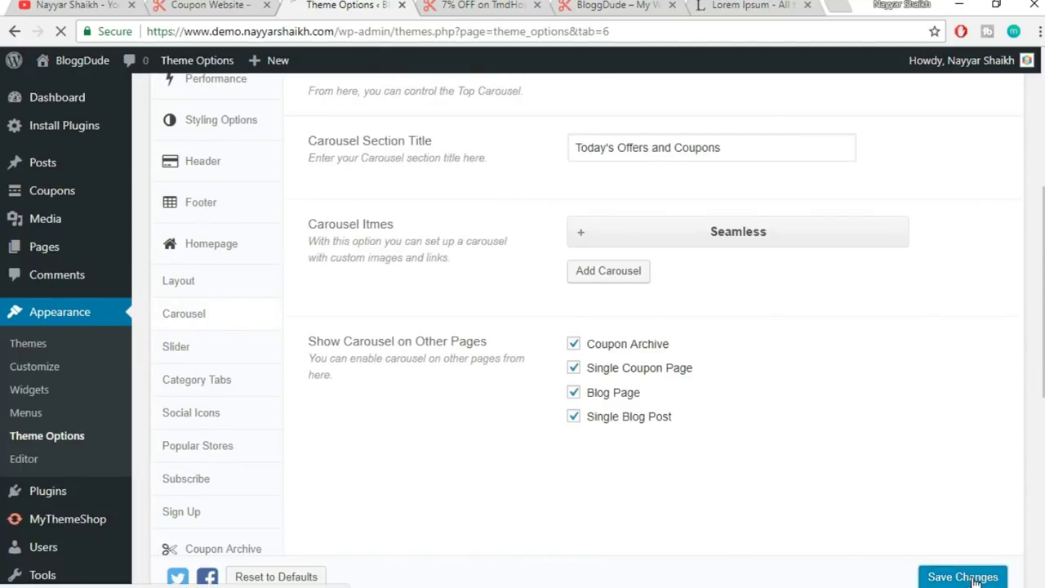
left_click(471, 5)
scroll(660, 371, "up", 10)
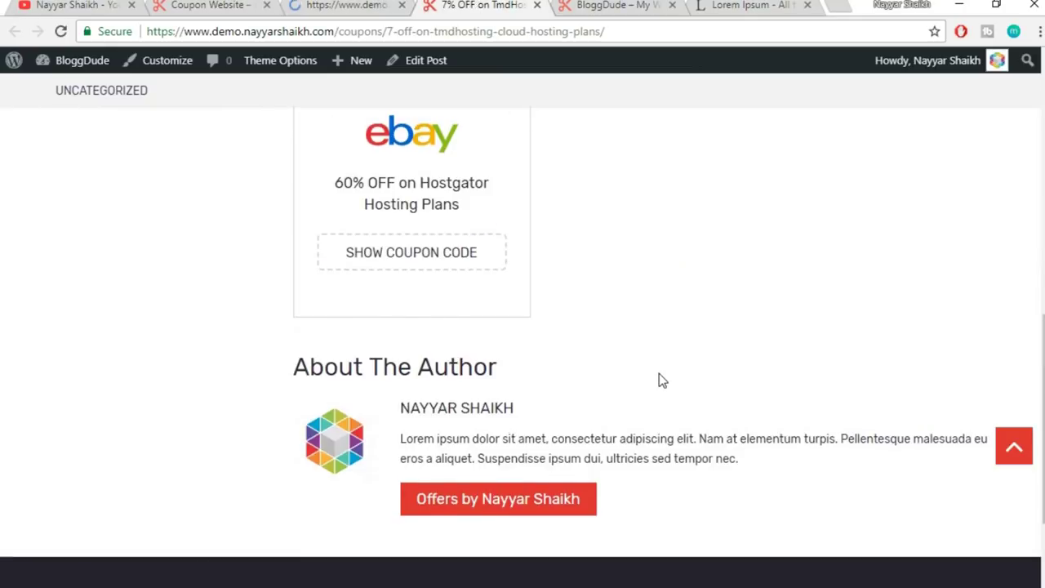
scroll(662, 386, "up", 4)
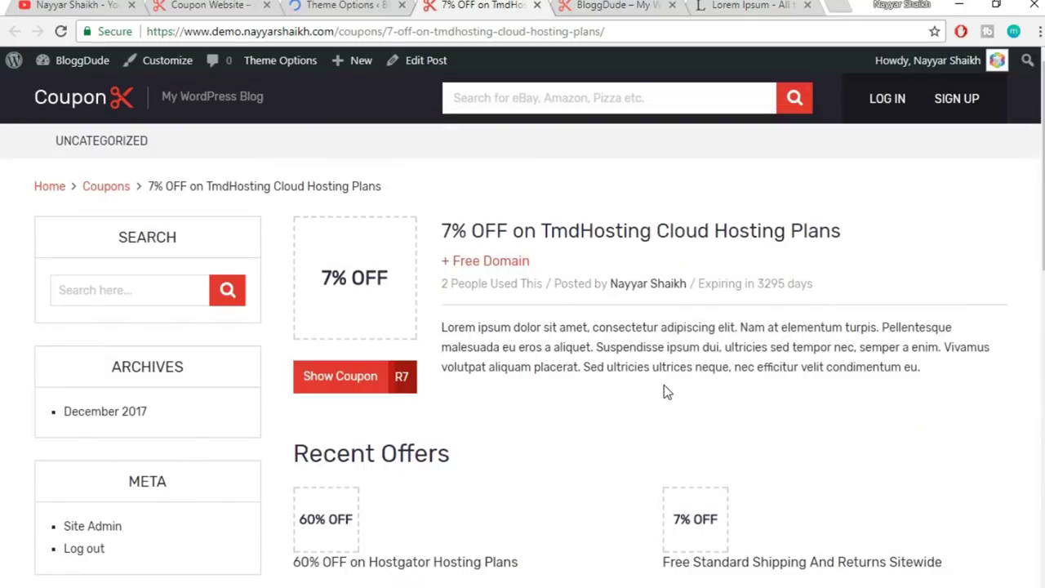
left_click(88, 109)
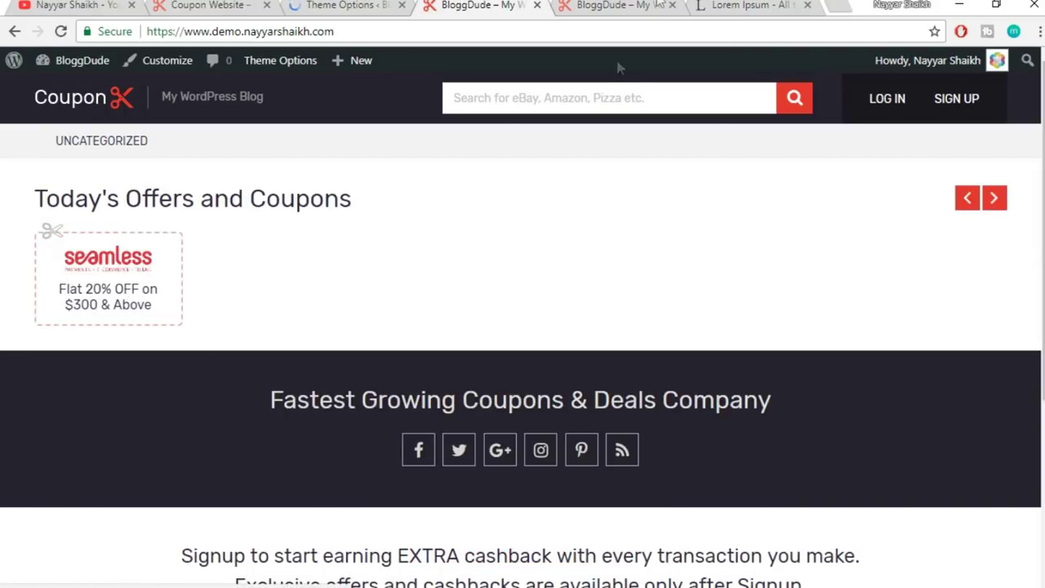
left_click(613, 5)
left_click(672, 5)
left_click(514, 7)
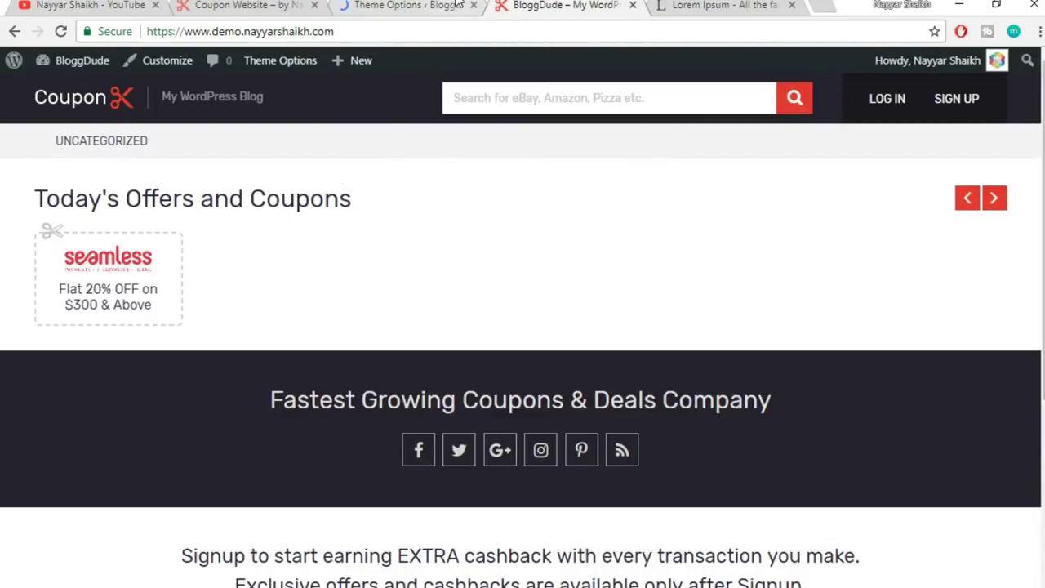
left_click(397, 8)
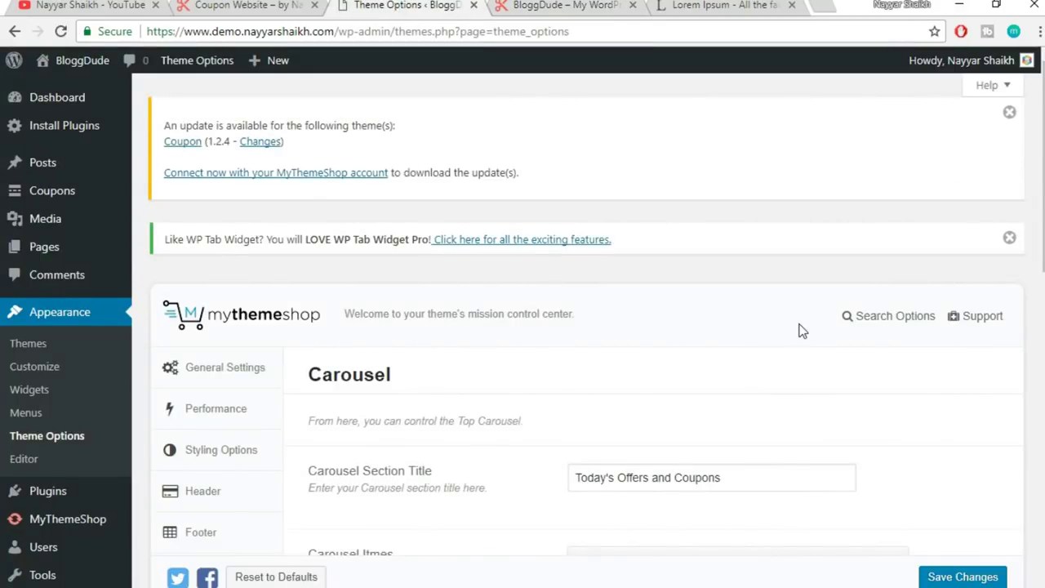
- Add an Ebay carousel item with its title and pasted offer description
scroll(803, 330, "down", 4)
left_click(645, 272)
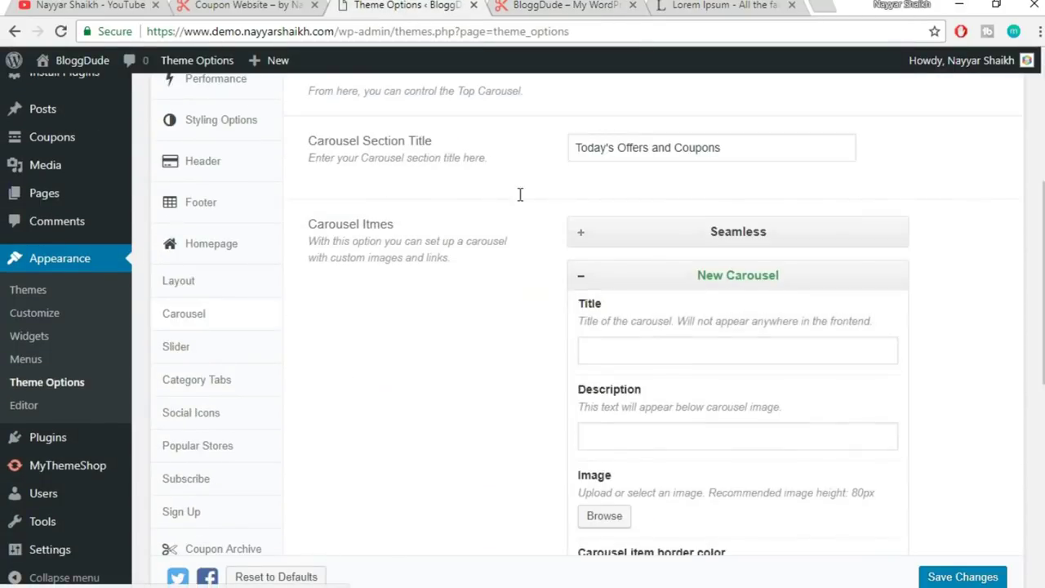
scroll(521, 194, "down", 1)
left_click(245, 6)
left_click(397, 9)
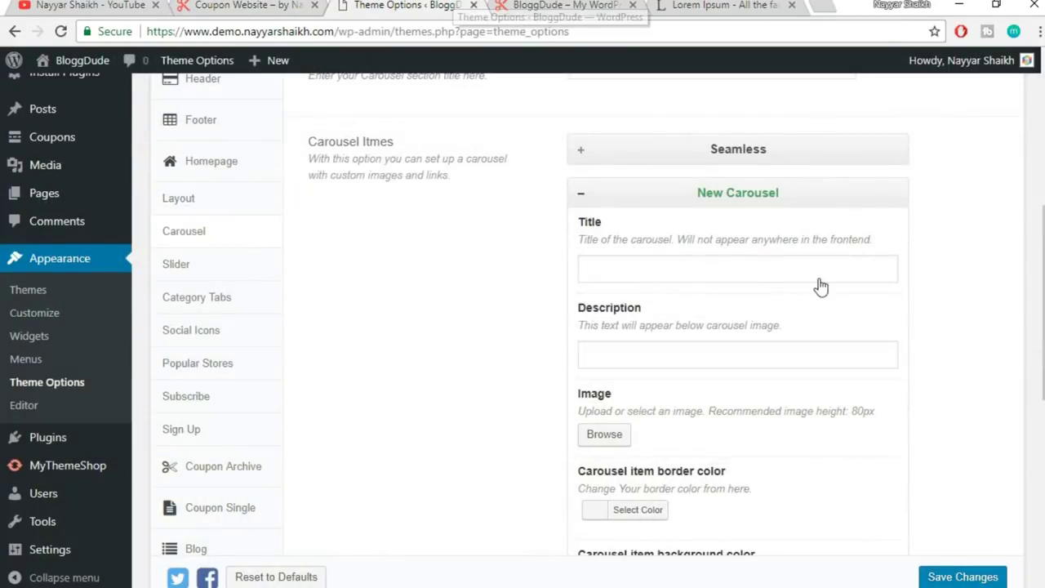
left_click(688, 270)
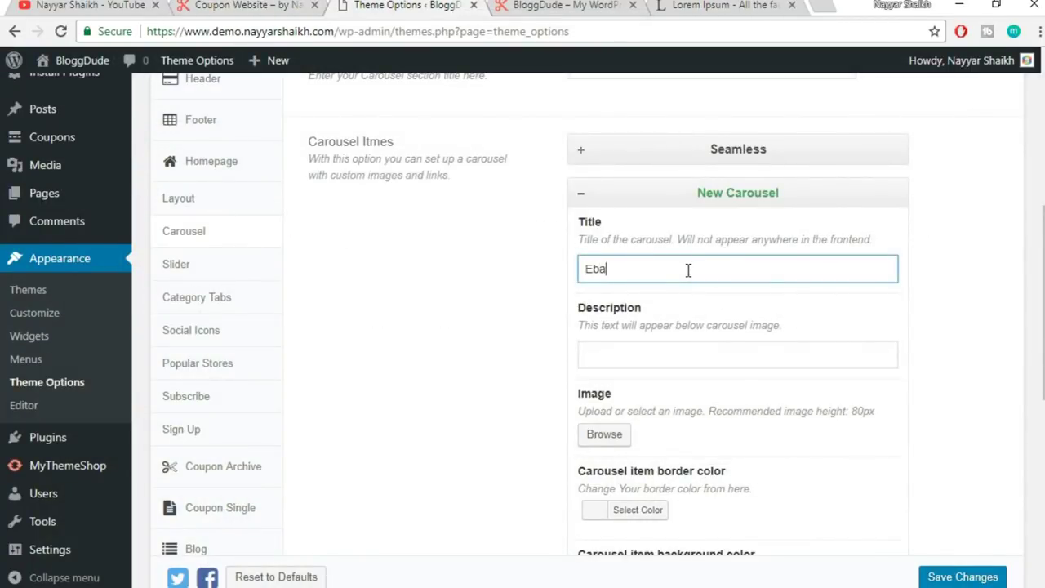
left_click(654, 352)
type("Flat 20% OFF on $300 & Above")
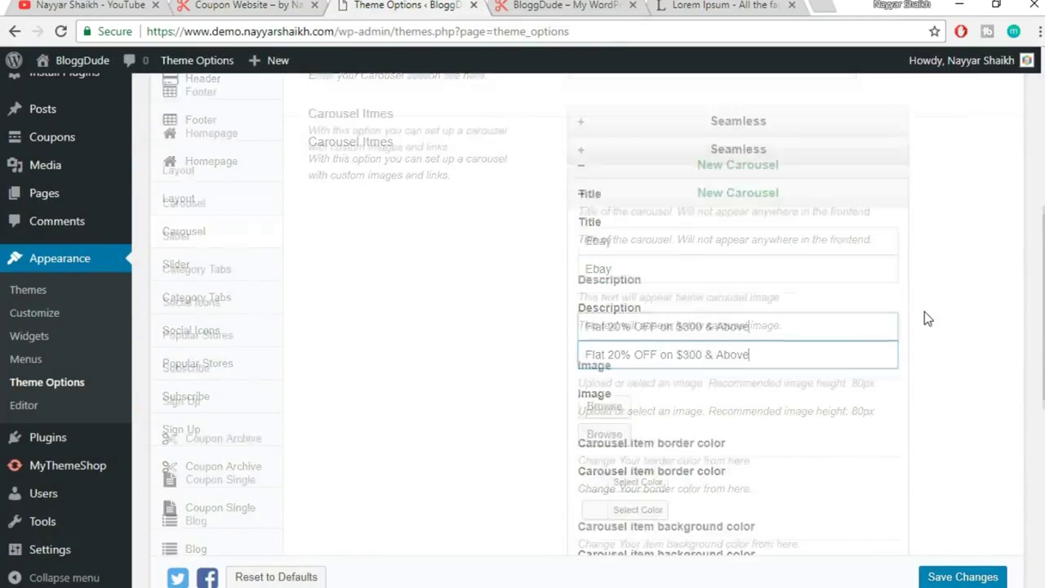
scroll(924, 311, "down", 2)
- Attach the eBay logo and collapse the Ebay carousel item
left_click(600, 272)
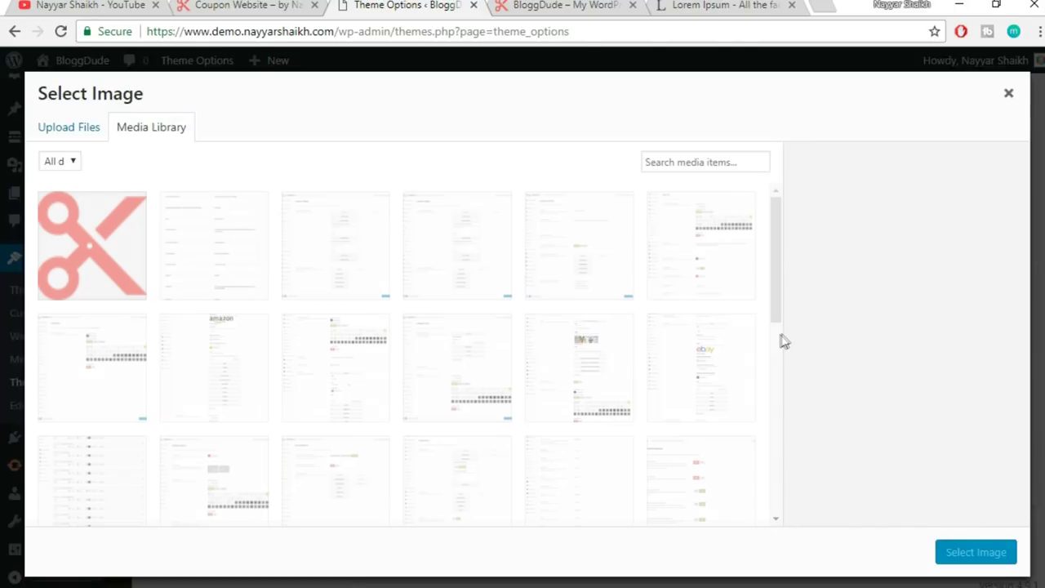
scroll(751, 378, "down", 2)
scroll(752, 375, "down", 4)
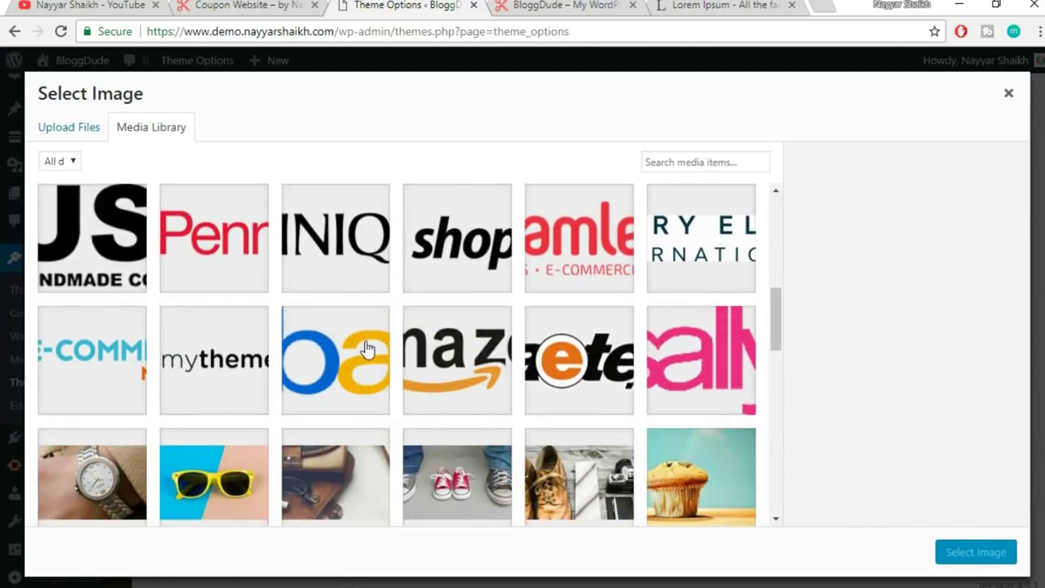
left_click(367, 350)
left_click(976, 553)
scroll(995, 441, "down", 3)
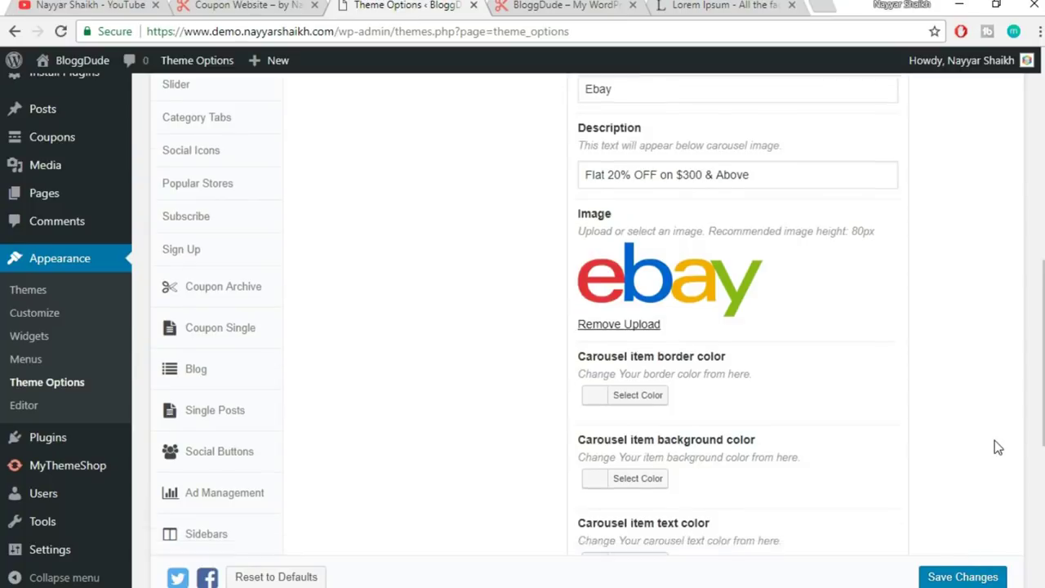
scroll(689, 507, "down", 1)
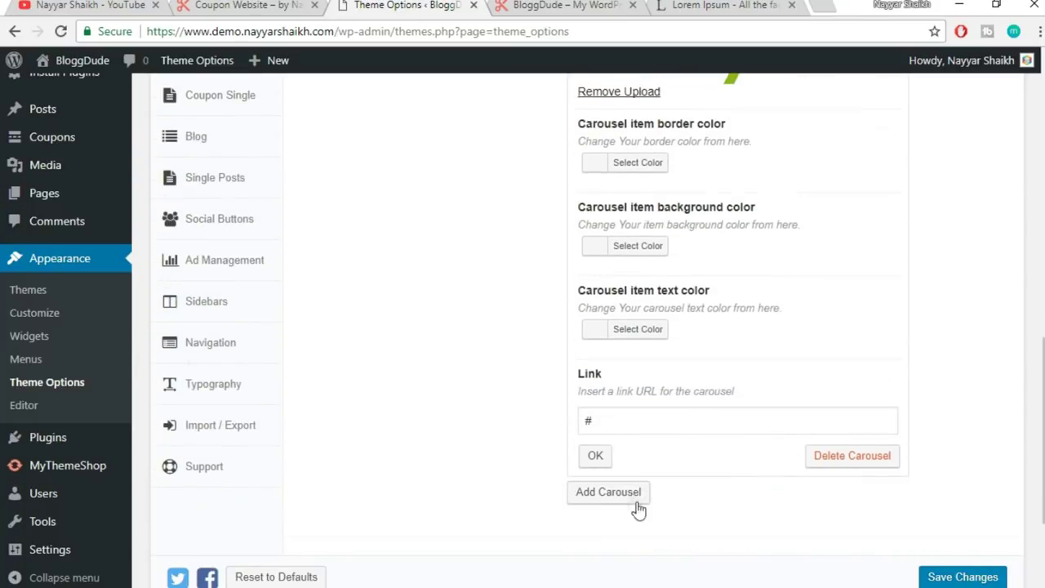
left_click(597, 455)
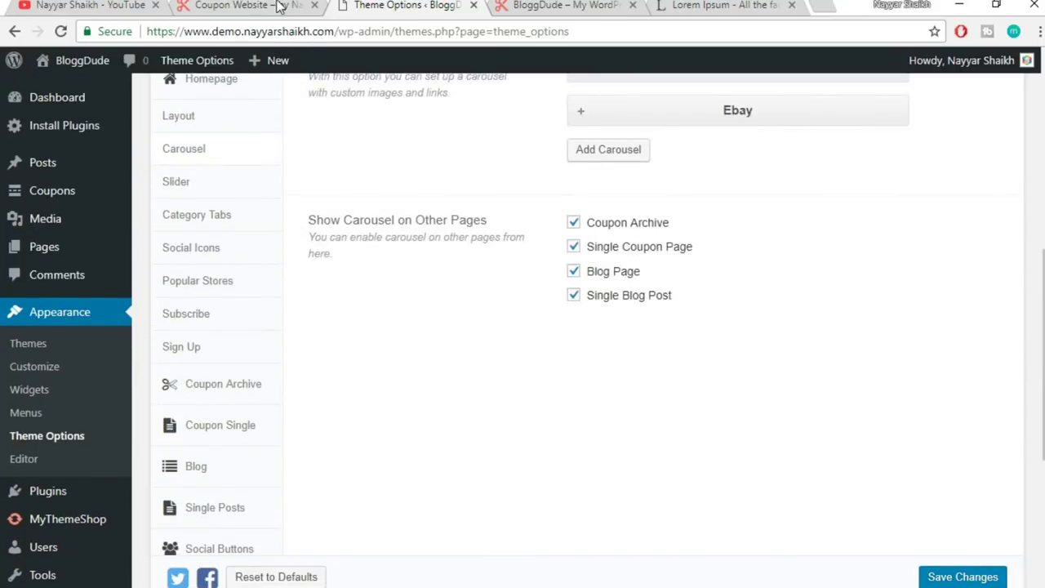
- Add a Sally carousel item with the description 'Flat 20% OFF on $300 & Above'
left_click(245, 6)
left_click(412, 6)
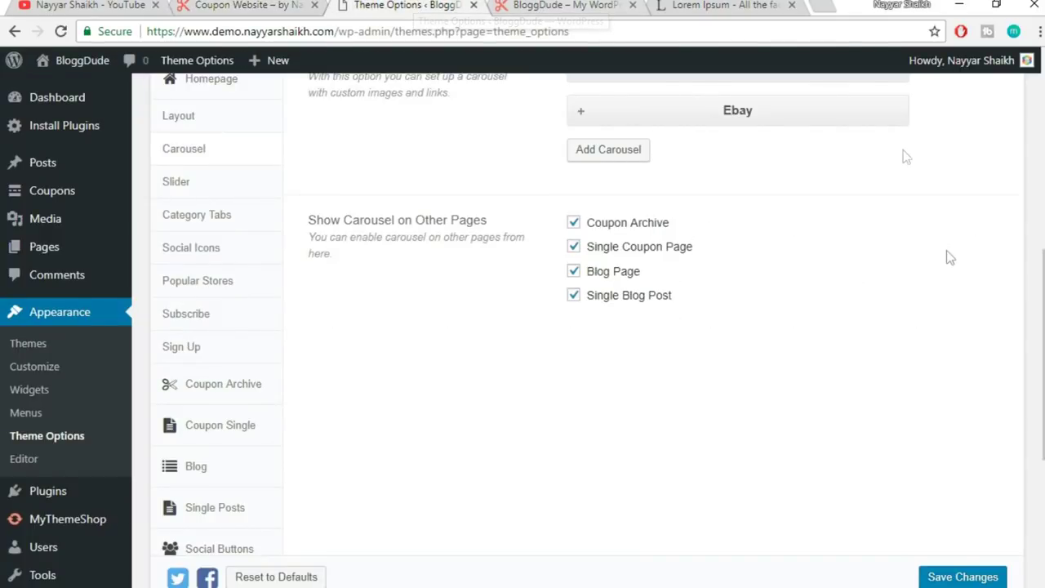
left_click(618, 320)
left_click(652, 388)
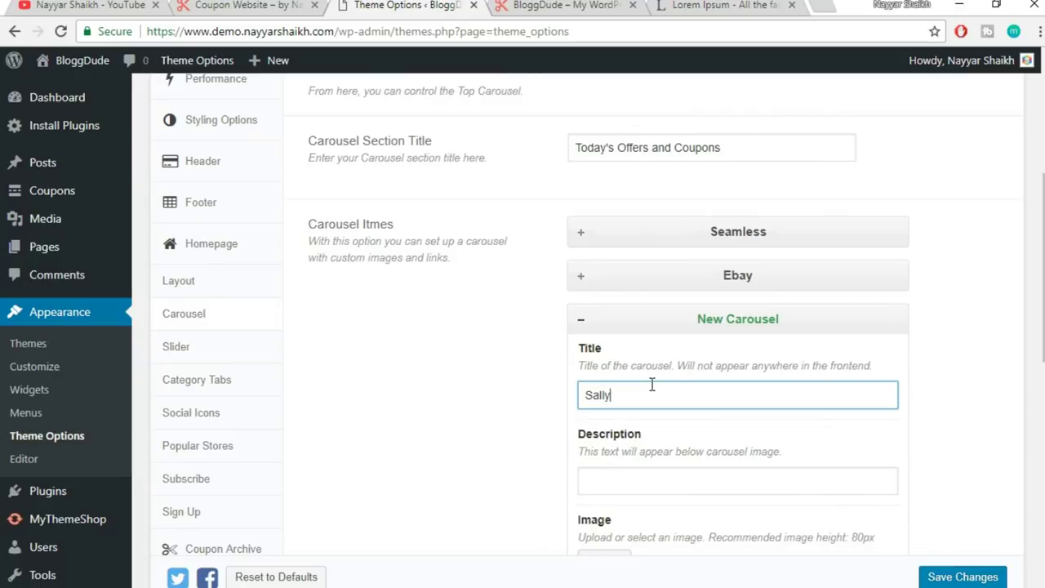
scroll(665, 388, "down", 1)
left_click(682, 395)
type("Flat 20% OFF on $300 & Above")
- Attach the Sally logo, collapse the item, and start another carousel item
scroll(743, 362, "down", 3)
left_click(604, 231)
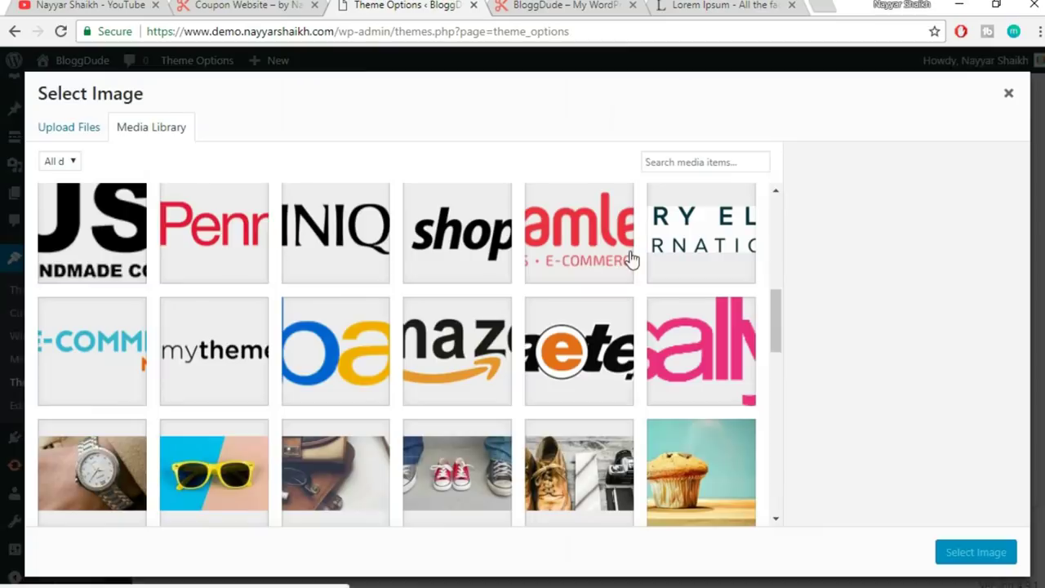
left_click(684, 364)
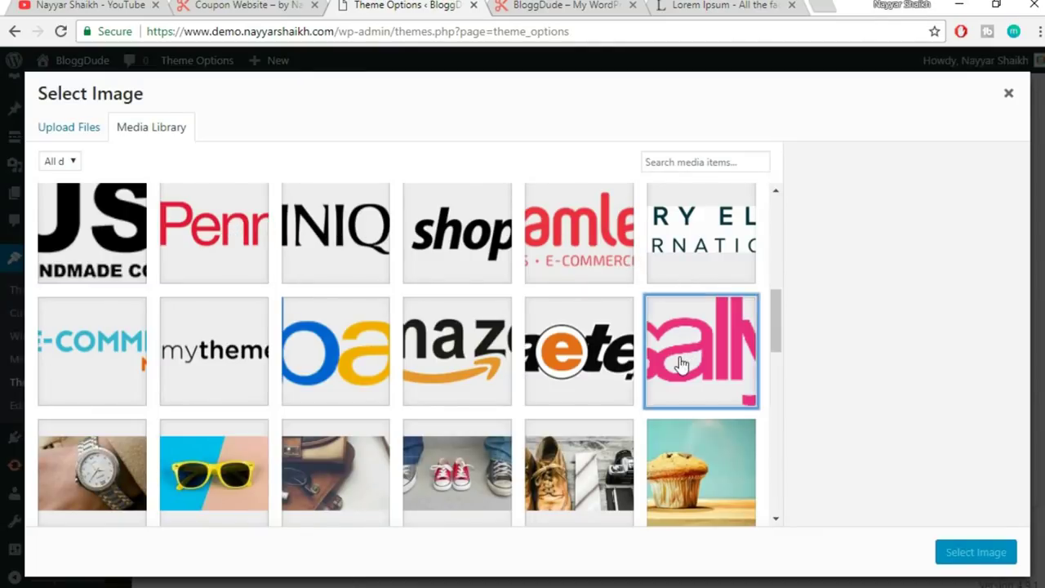
left_click(992, 552)
scroll(716, 432, "down", 3)
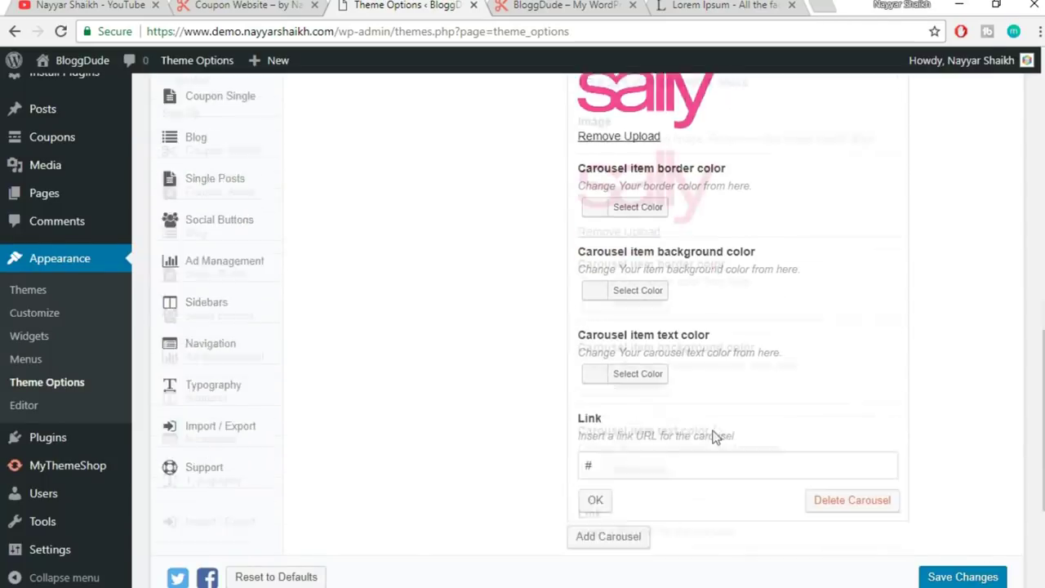
left_click(597, 420)
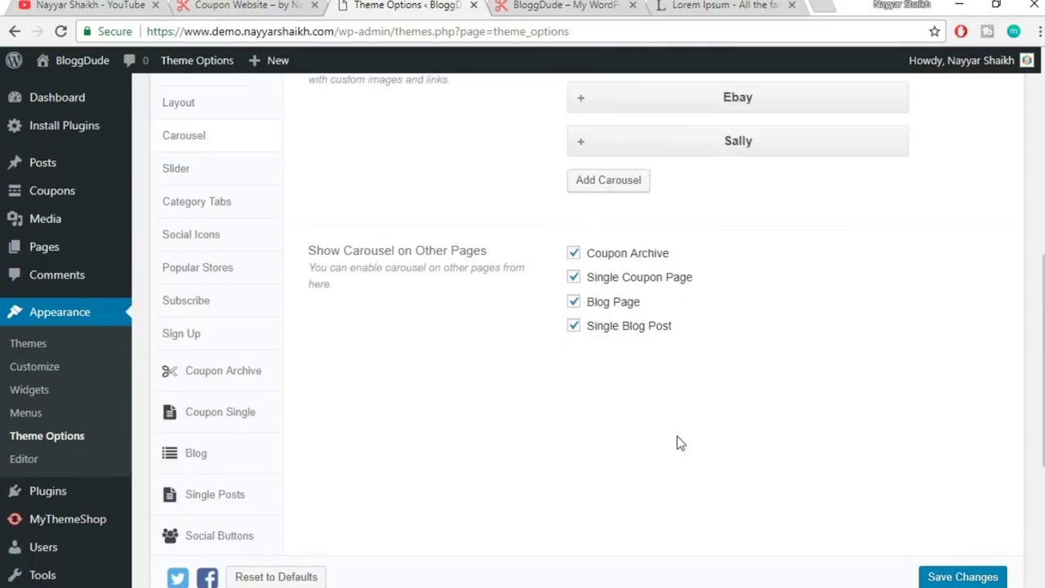
left_click(608, 194)
- Enter the Amazon title and offer description in the new carousel item
left_click(663, 272)
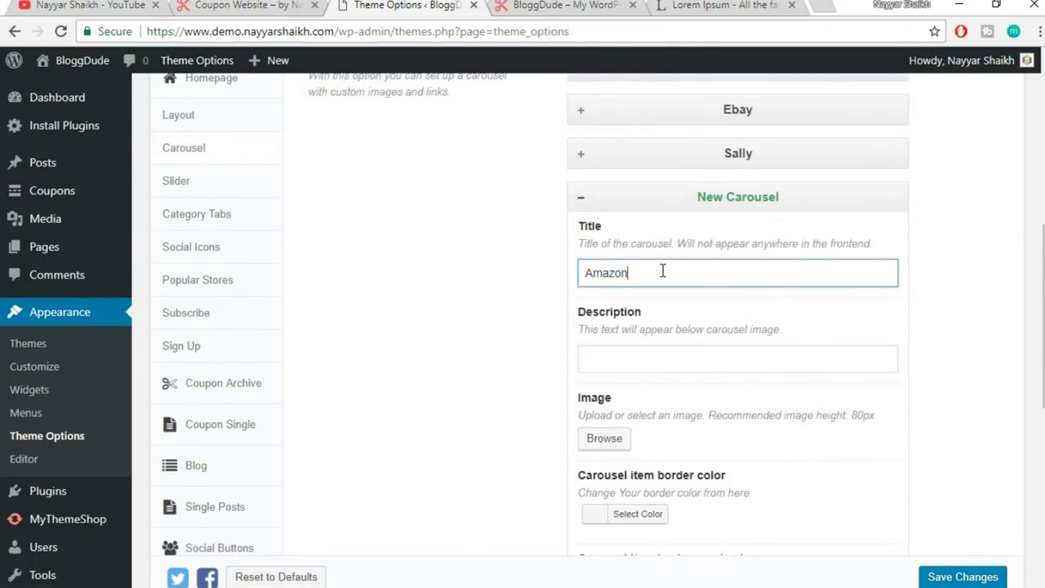
scroll(664, 271, "up", 2)
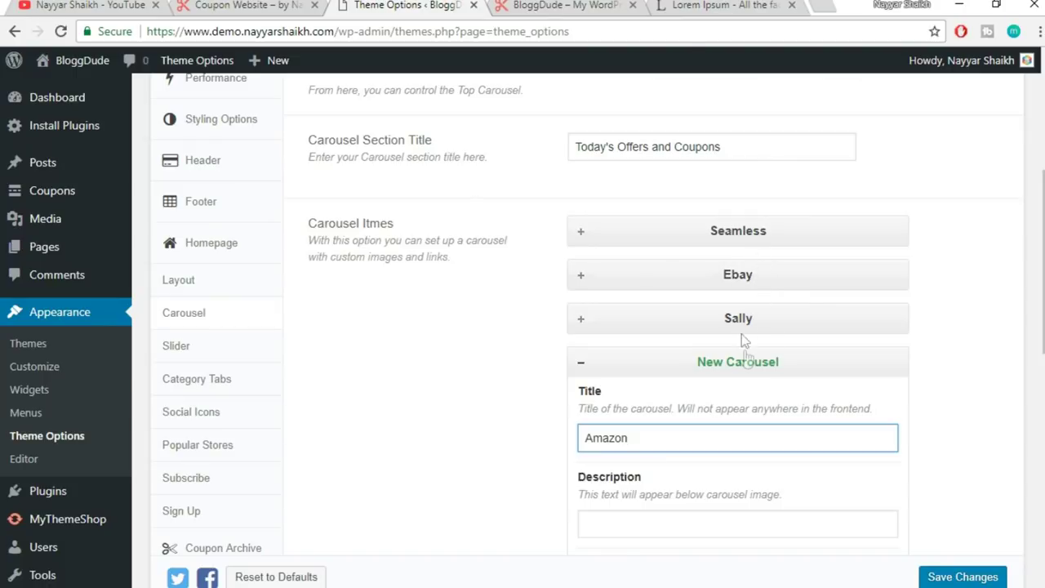
scroll(1013, 324, "down", 2)
left_click(616, 351)
scroll(711, 346, "down", 2)
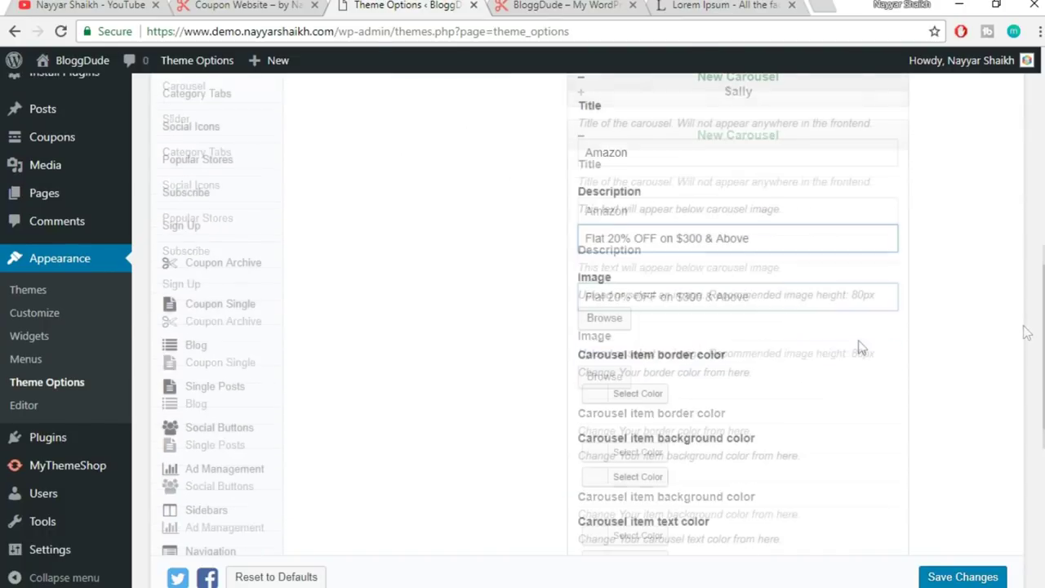
- Attach the Amazon logo and collapse the Amazon item
left_click(614, 282)
left_click(457, 341)
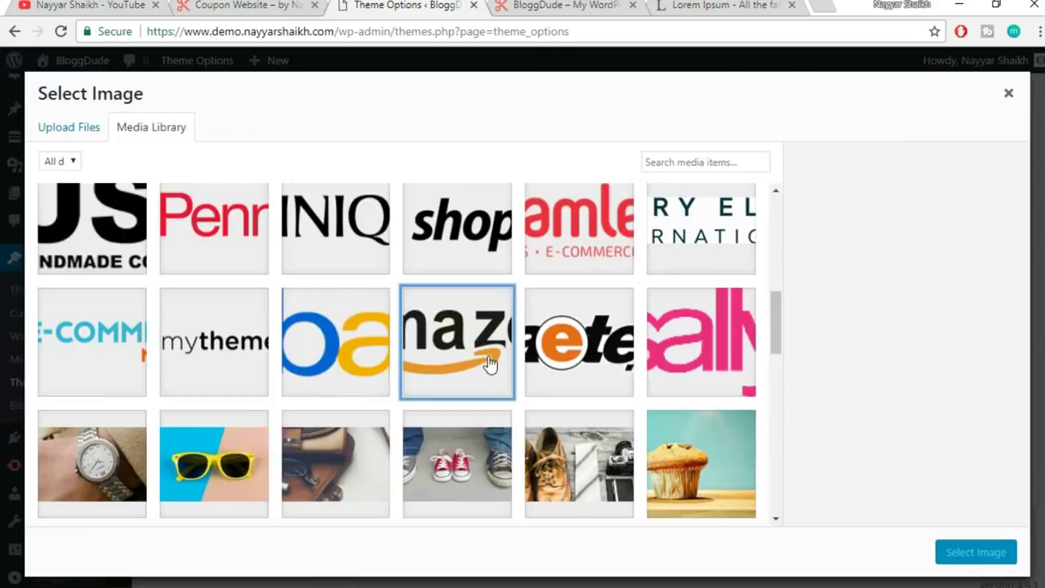
left_click(976, 552)
scroll(685, 490, "down", 2)
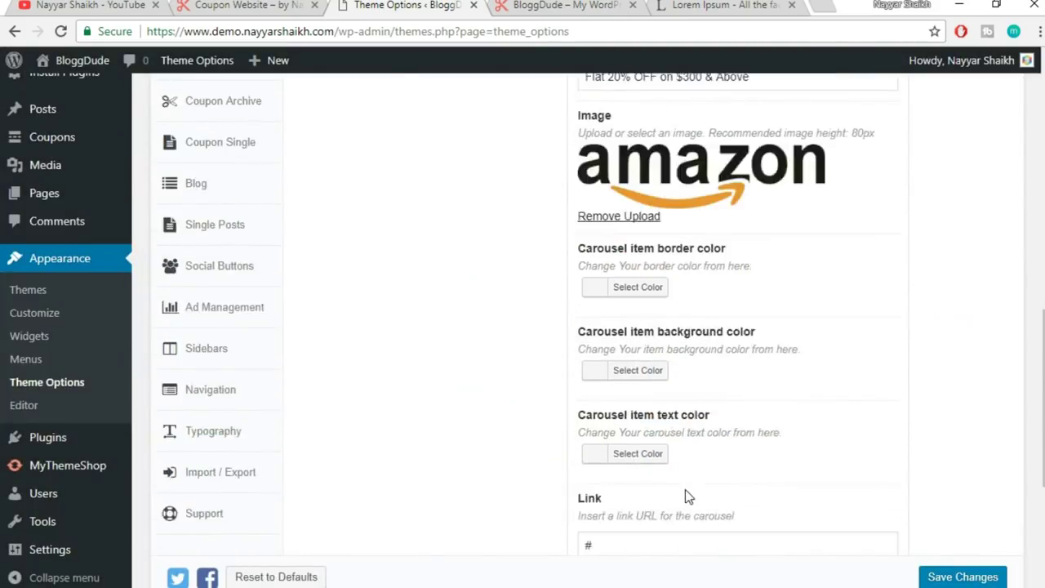
left_click(596, 450)
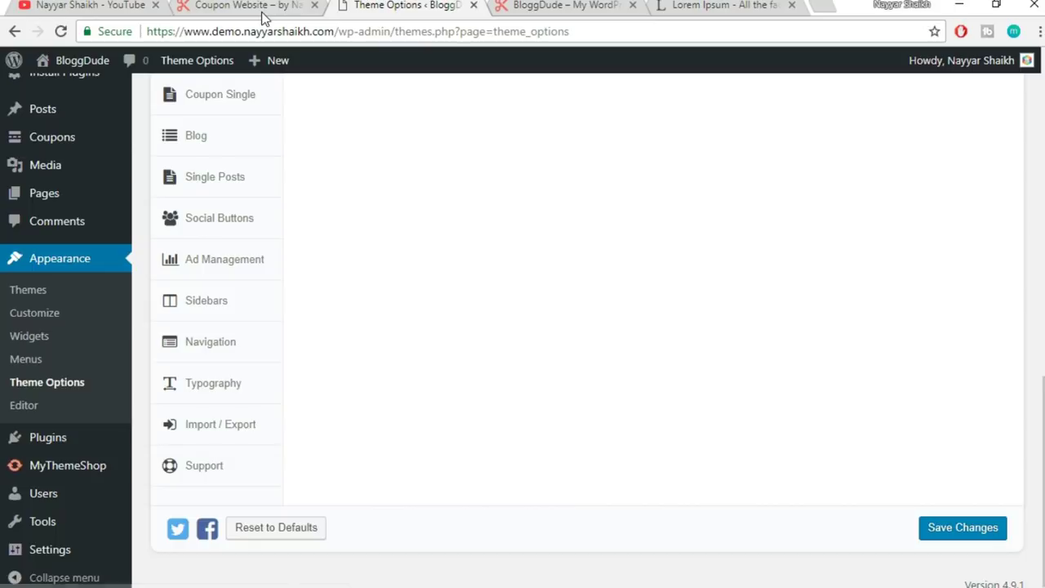
left_click(260, 9)
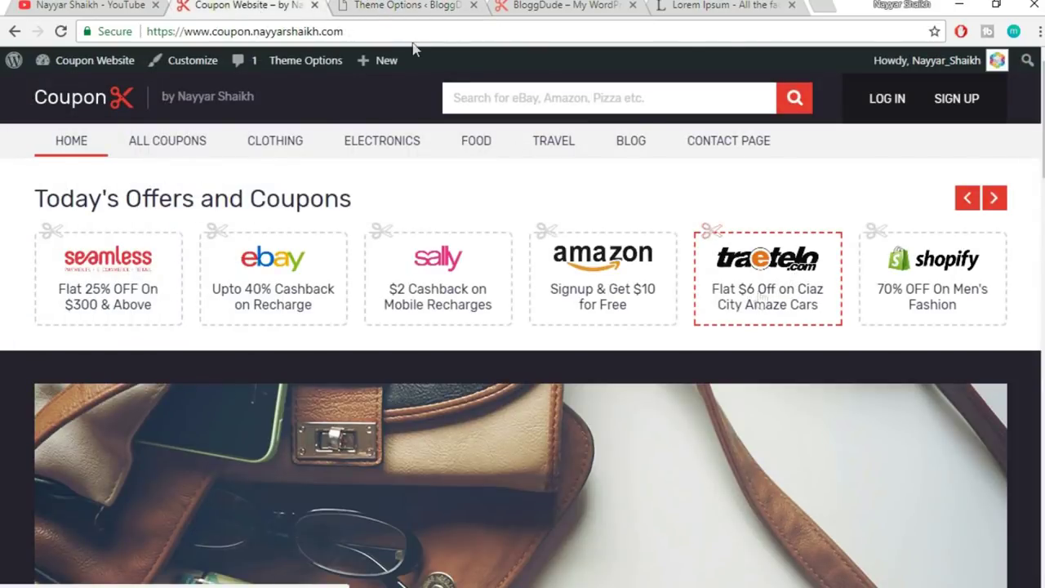
key("ctrl+Tab")
scroll(698, 306, "up", 6)
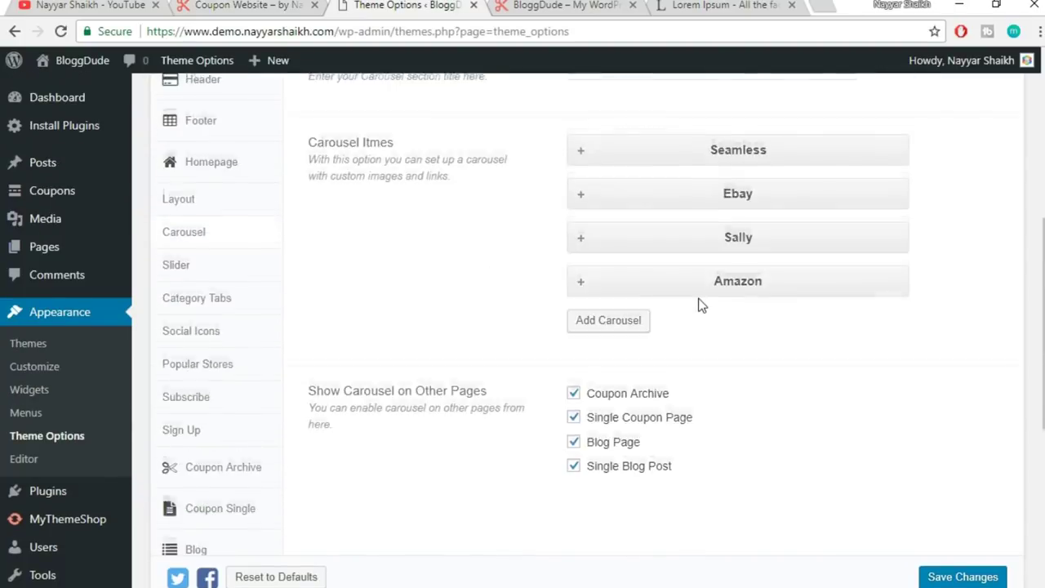
- Add a Traetelo carousel item with its title and pasted 'Flat 20% OFF on $300 & Above' description
left_click(626, 410)
left_click(647, 472)
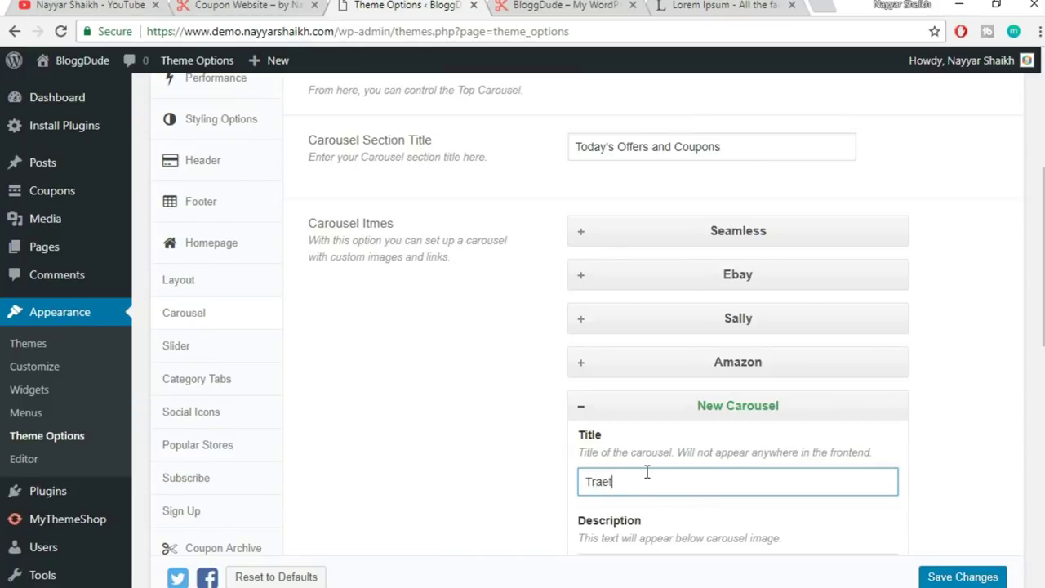
scroll(666, 463, "down", 3)
left_click(677, 319)
type("Flat 20% OFF on $300 & Above")
scroll(961, 269, "down", 2)
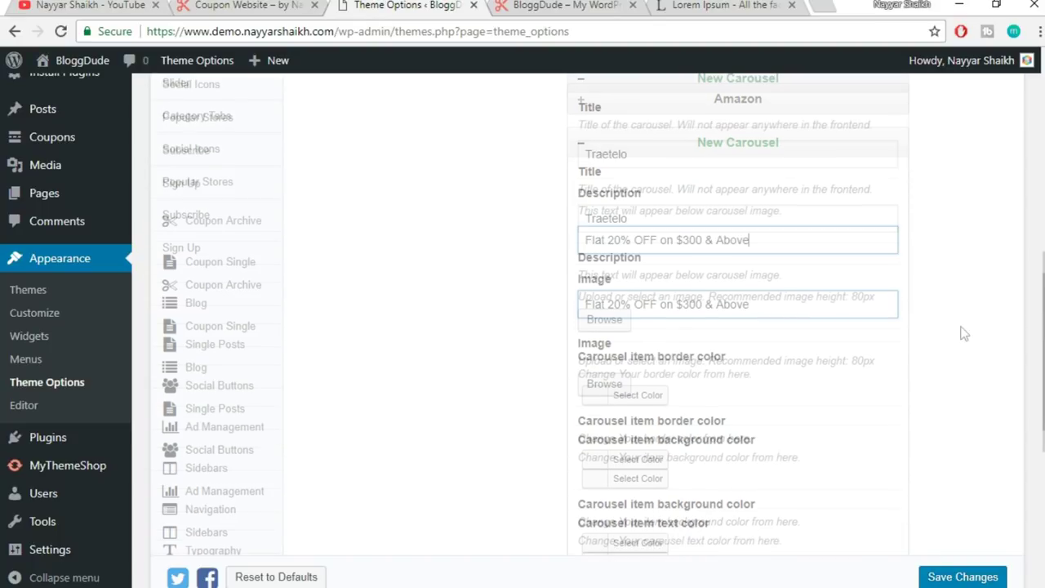
- Attach the Traetelo logo and collapse the Traetelo item
left_click(611, 253)
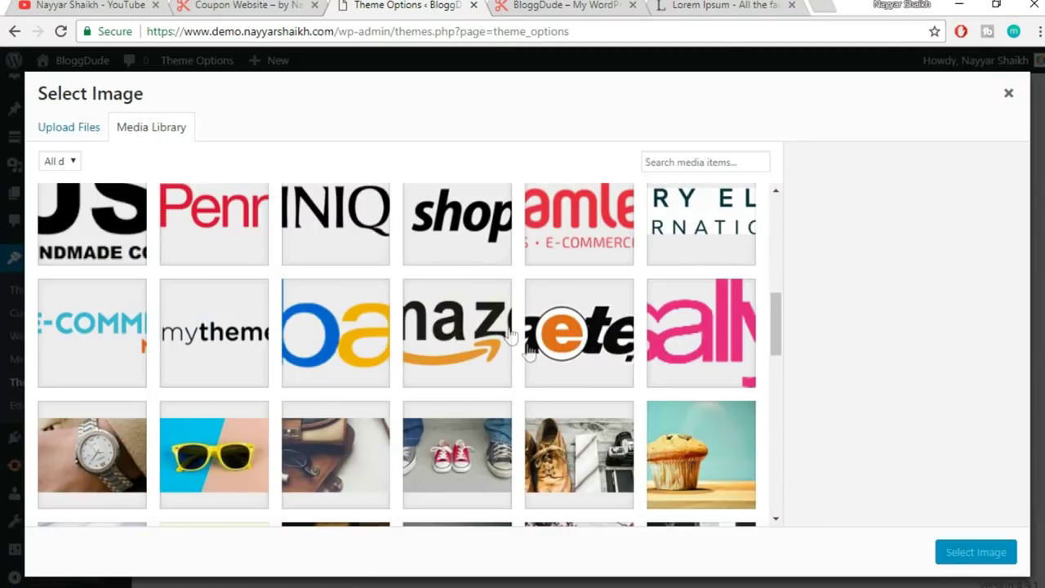
left_click(586, 367)
left_click(976, 553)
scroll(765, 506, "down", 5)
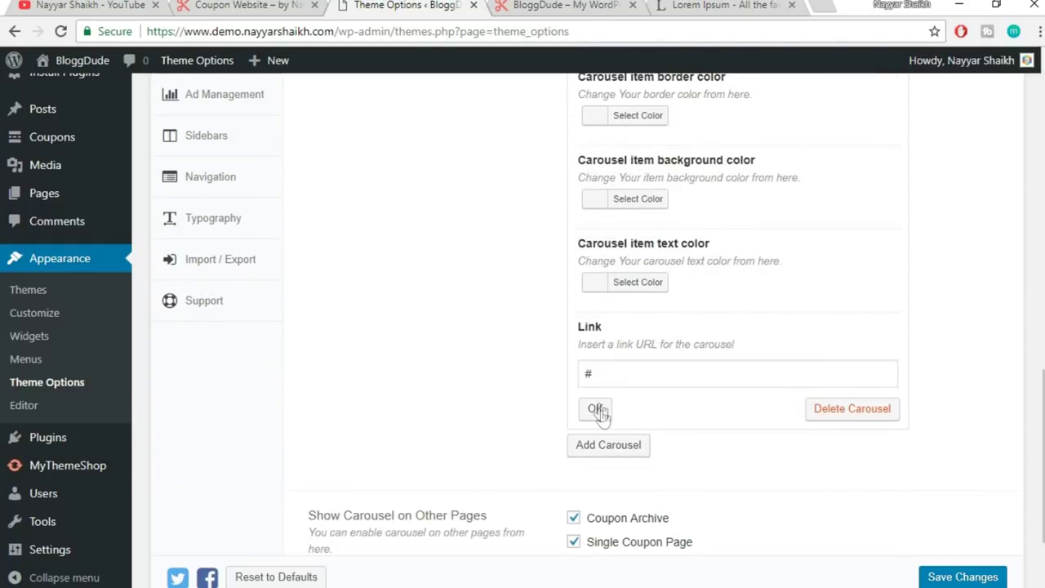
left_click(595, 407)
left_click(237, 5)
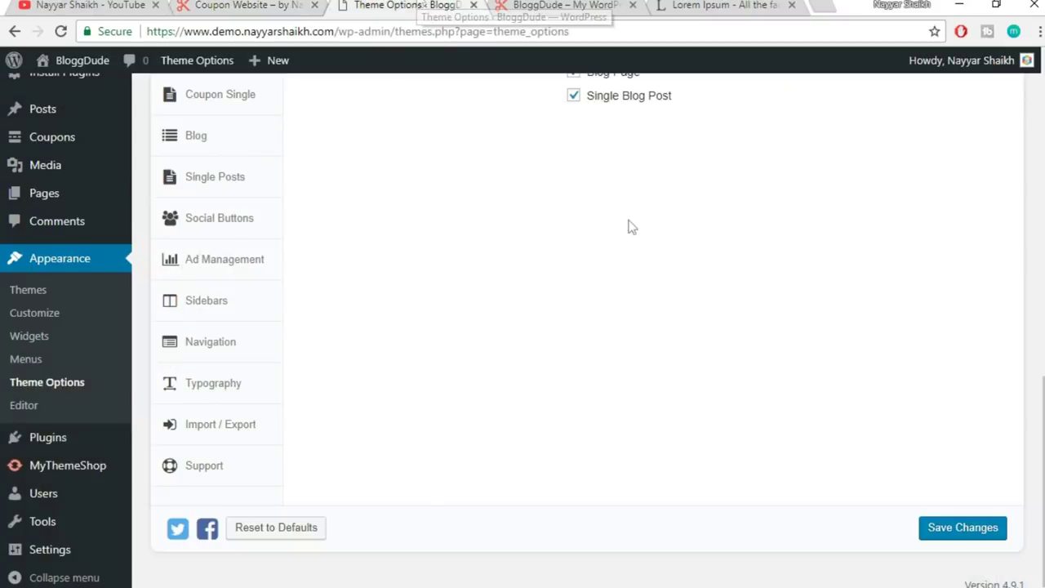
left_click(409, 5)
scroll(727, 381, "up", 4)
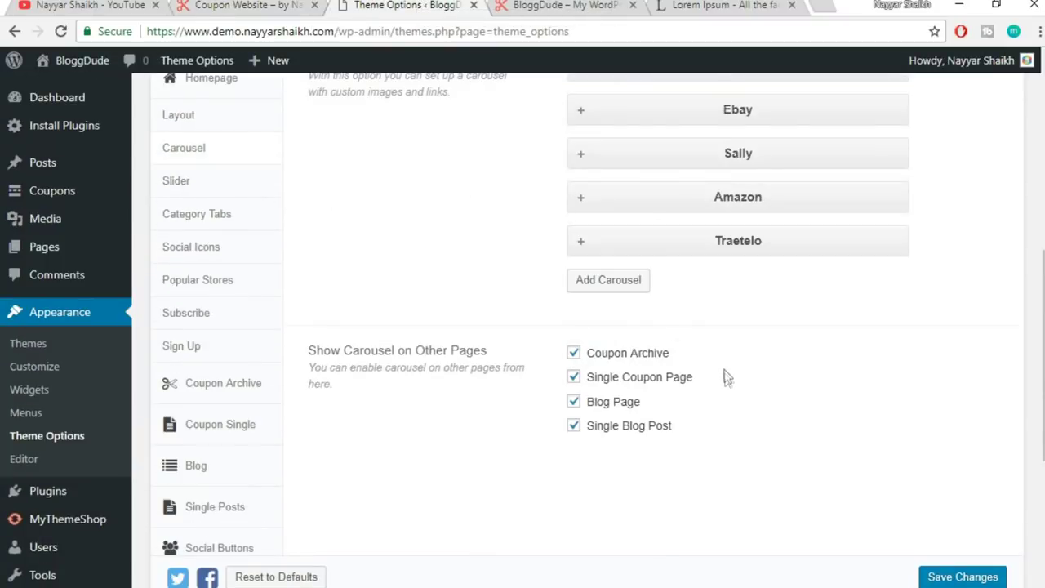
- Add a Shopify carousel item with its title and pasted offer description
left_click(612, 282)
left_click(651, 359)
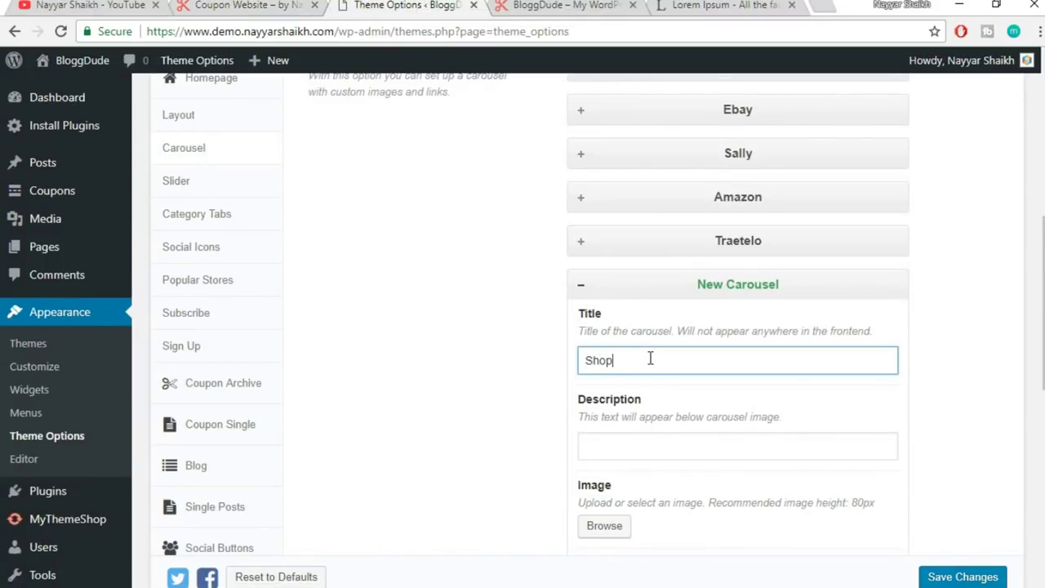
left_click(657, 438)
type("Flat 20% OFF on $300 & Above")
scroll(882, 416, "down", 3)
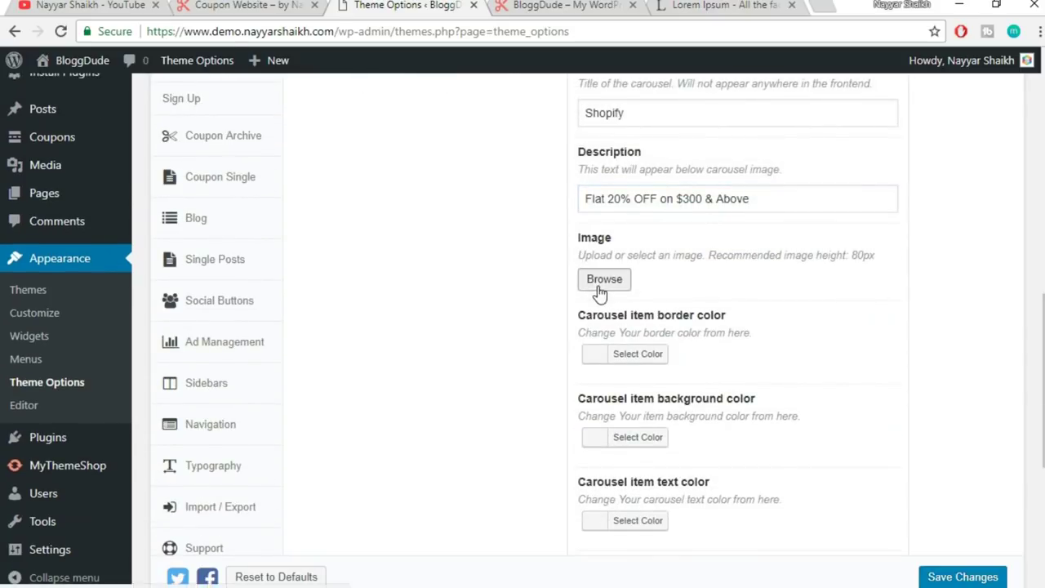
- Attach the Shopify logo, collapse the item, save the theme options, and view the homepage
left_click(604, 279)
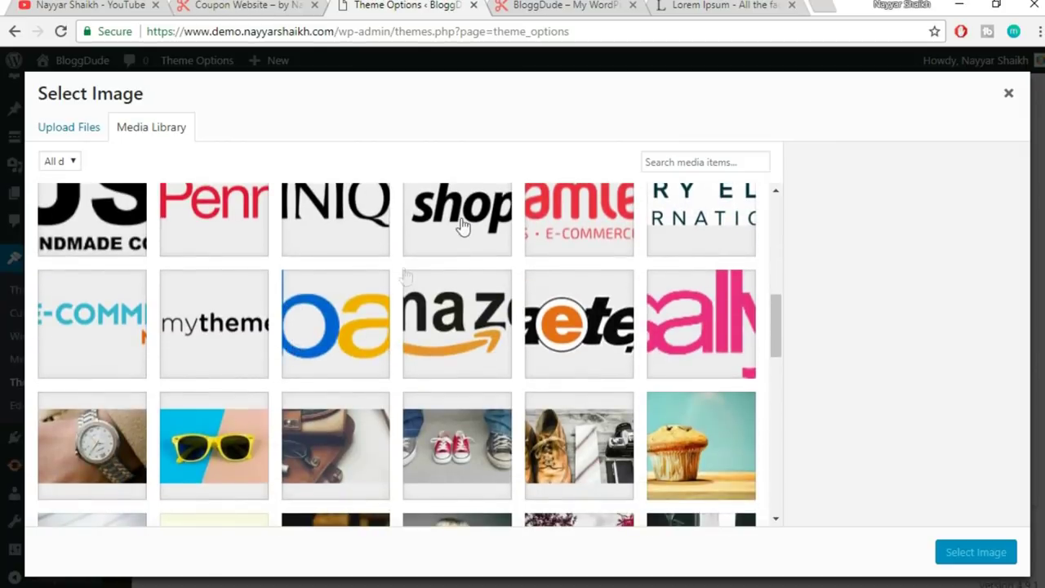
left_click(462, 227)
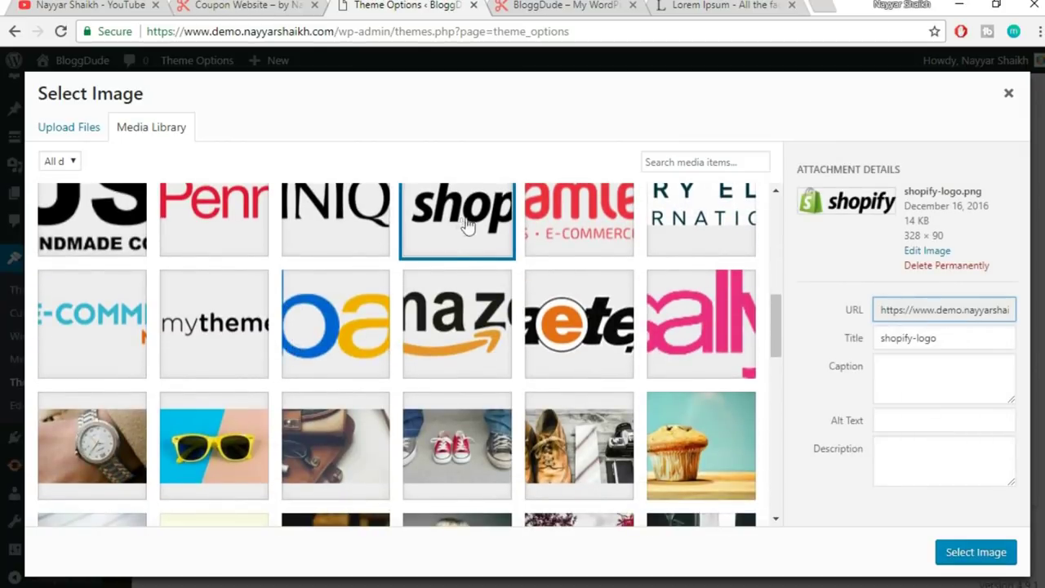
left_click(954, 553)
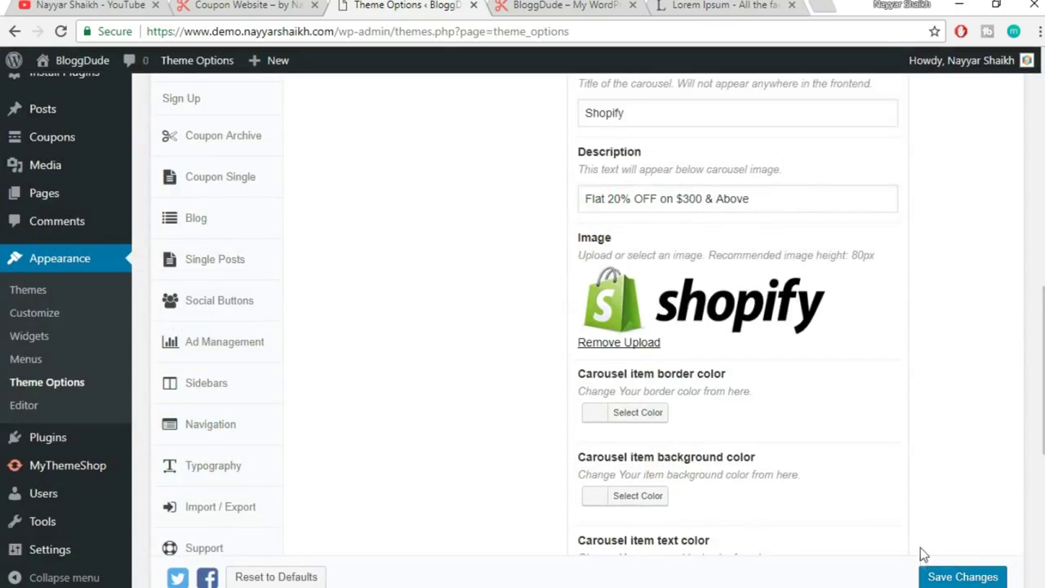
scroll(923, 555, "down", 2)
left_click(595, 540)
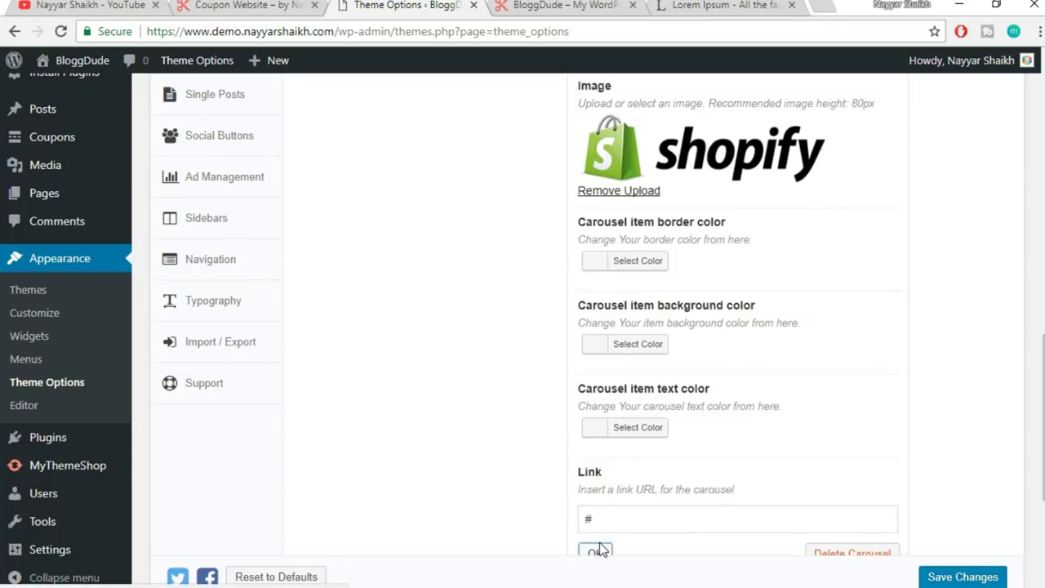
left_click(972, 528)
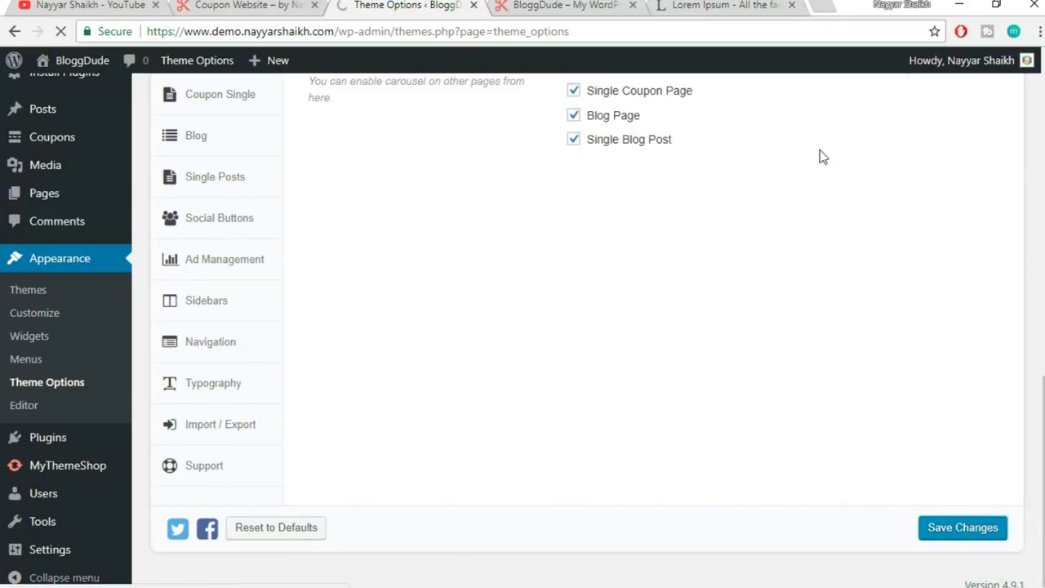
left_click(562, 4)
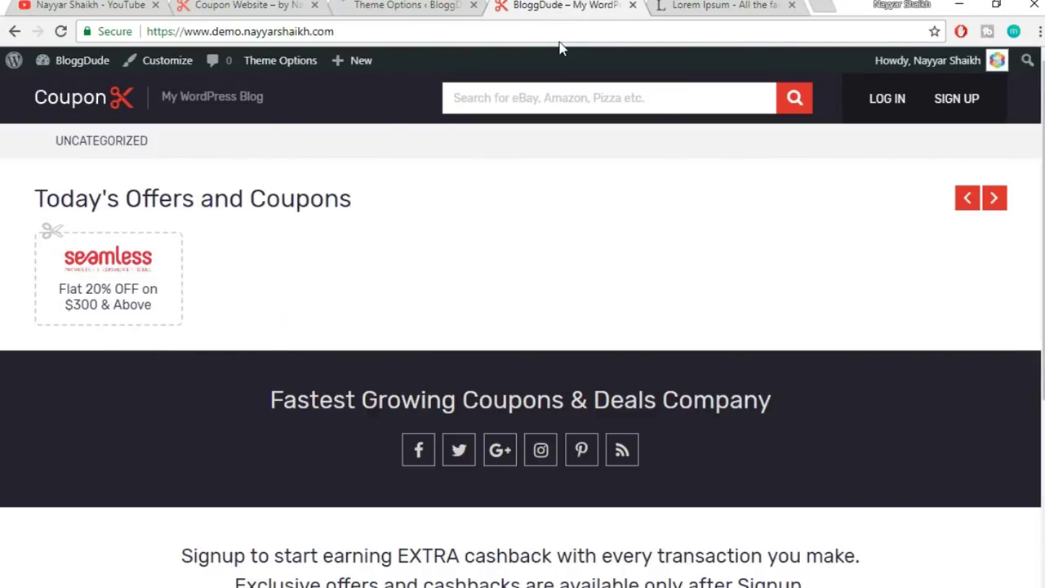
- Reload the live homepage and drag the carousel to see all six store offers
left_click(562, 35)
key("Return")
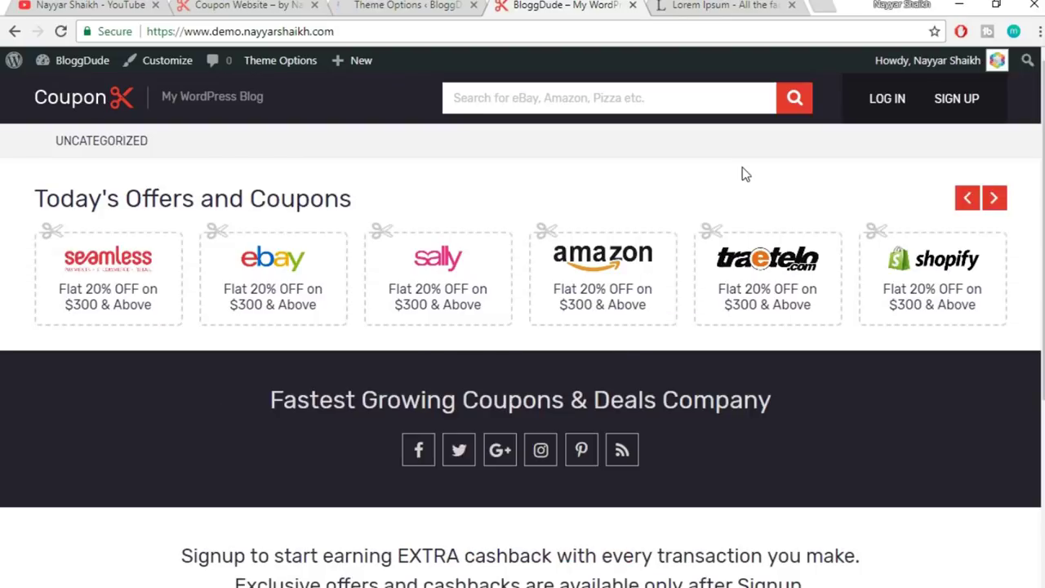
left_click_drag(917, 280, 1034, 296)
left_click_drag(746, 299, 268, 330)
- Step through the carousel cards with its arrows, then go back to Theme Options
left_click(727, 286)
left_click_drag(898, 299, 560, 296)
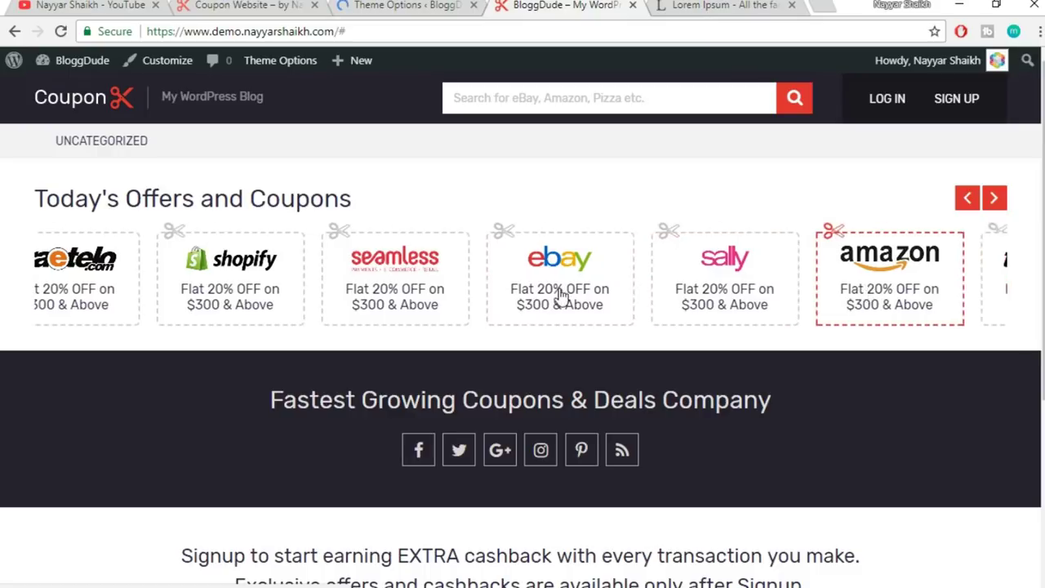
left_click(995, 199)
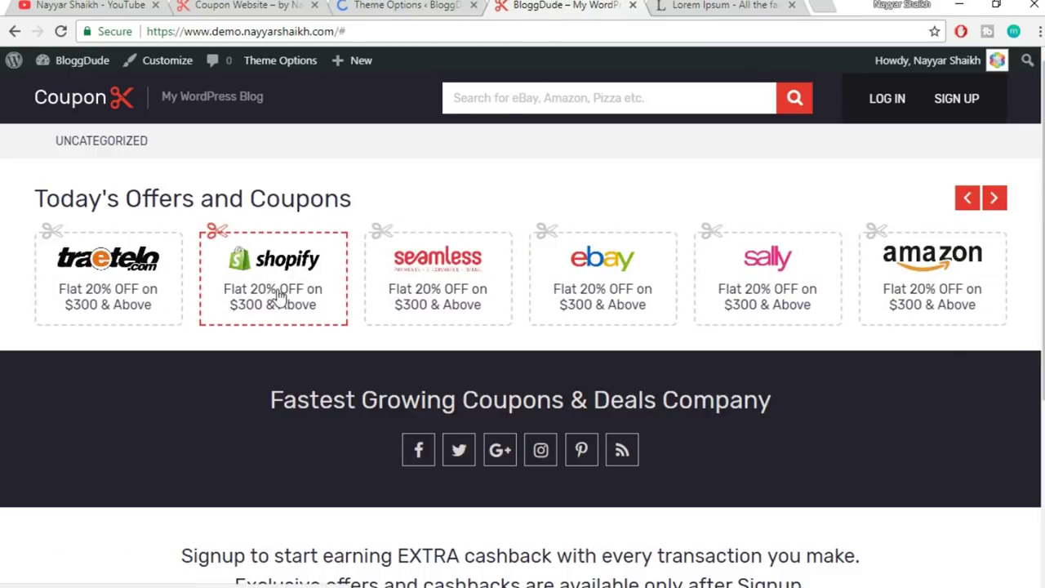
left_click_drag(275, 299, 547, 284)
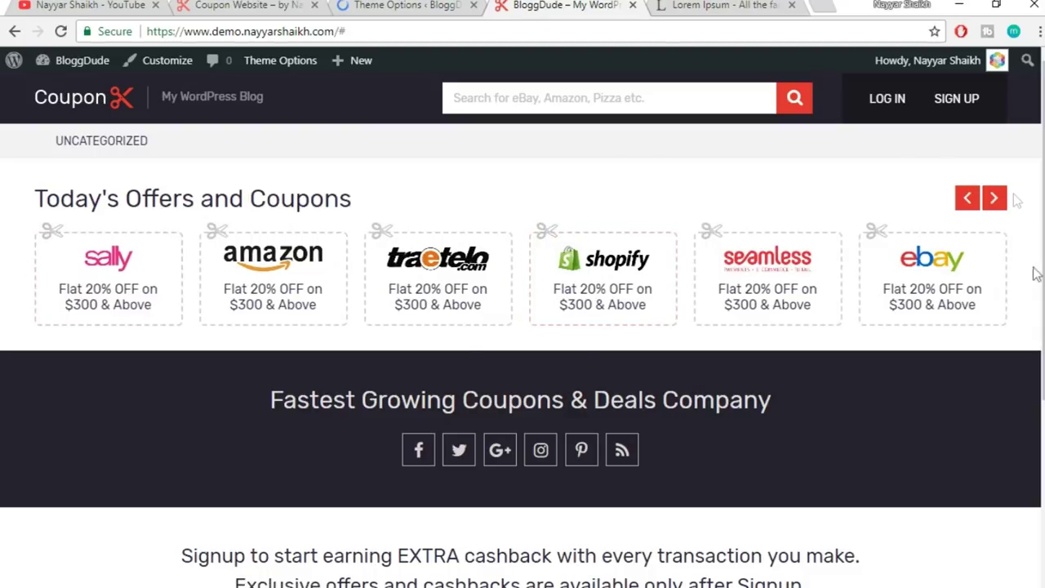
left_click(439, 5)
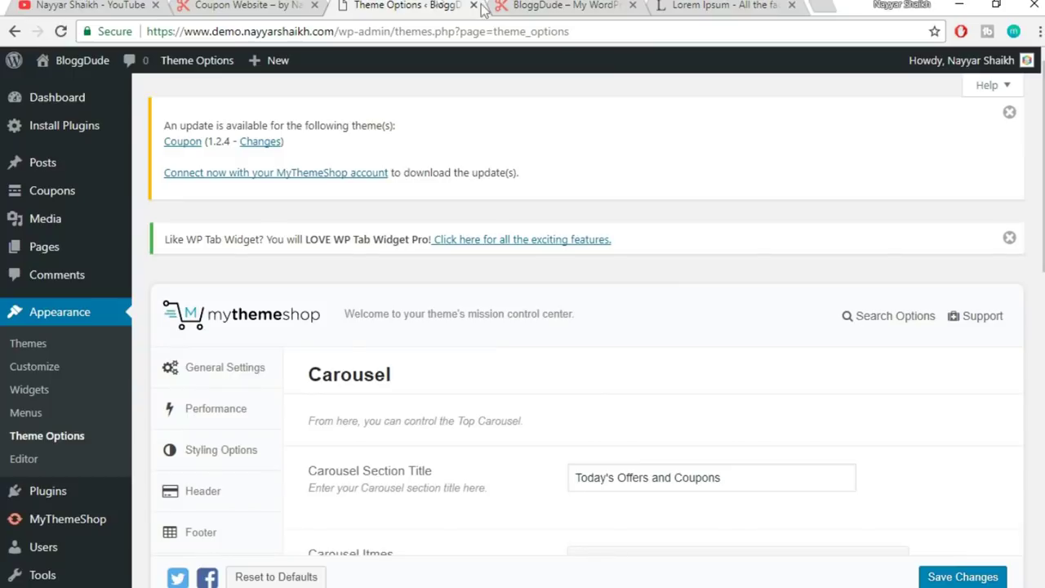
- Review the carousel settings, including the Show Carousel on Other Pages option
scroll(933, 369, "down", 6)
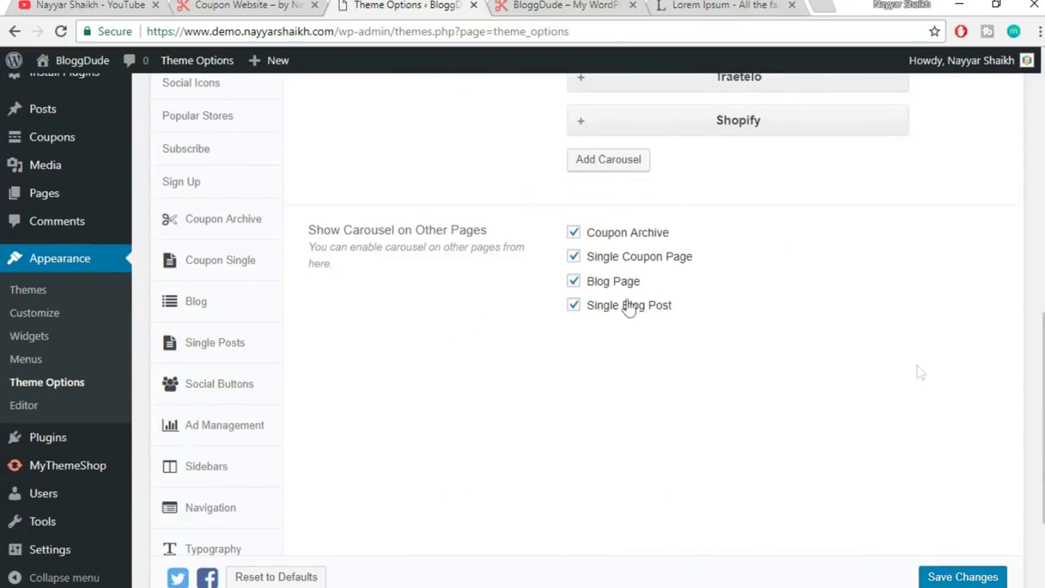
left_click_drag(308, 230, 492, 243)
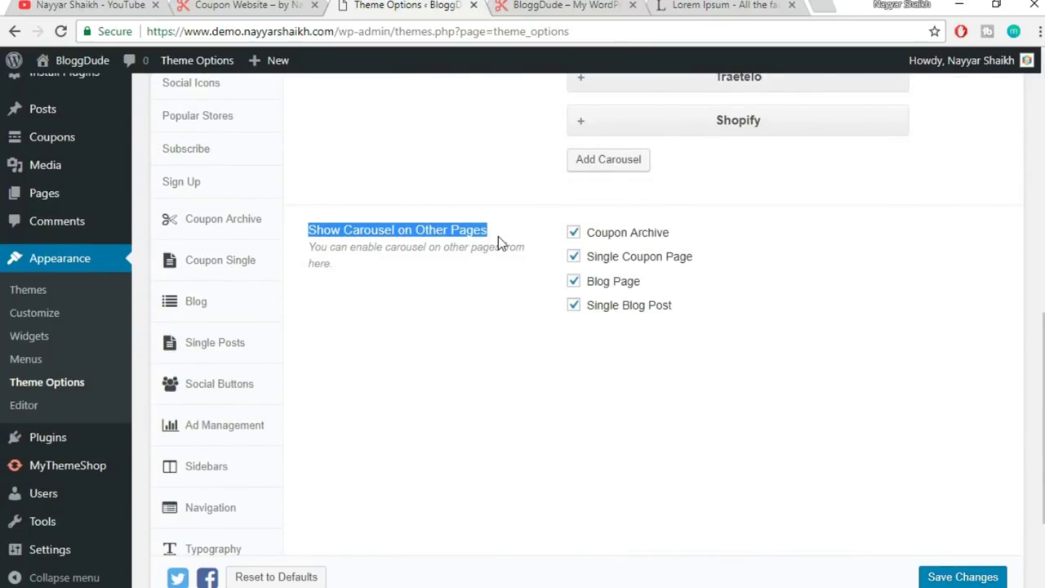
left_click(497, 238)
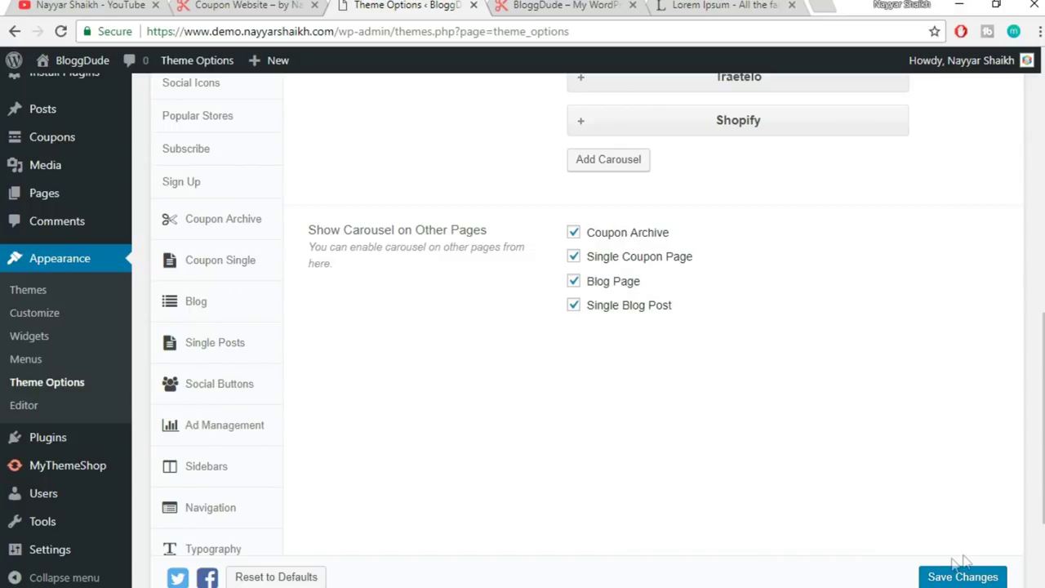
scroll(736, 492, "up", 2)
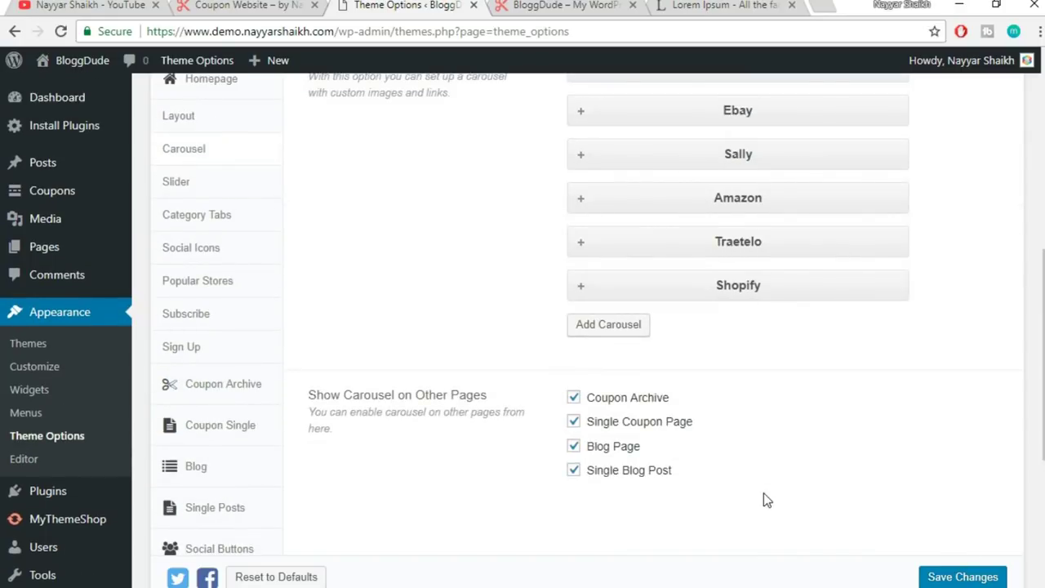
scroll(766, 498, "up", 1)
- Check the live homepage carousel, then open the homepage Slider settings
left_click(262, 4)
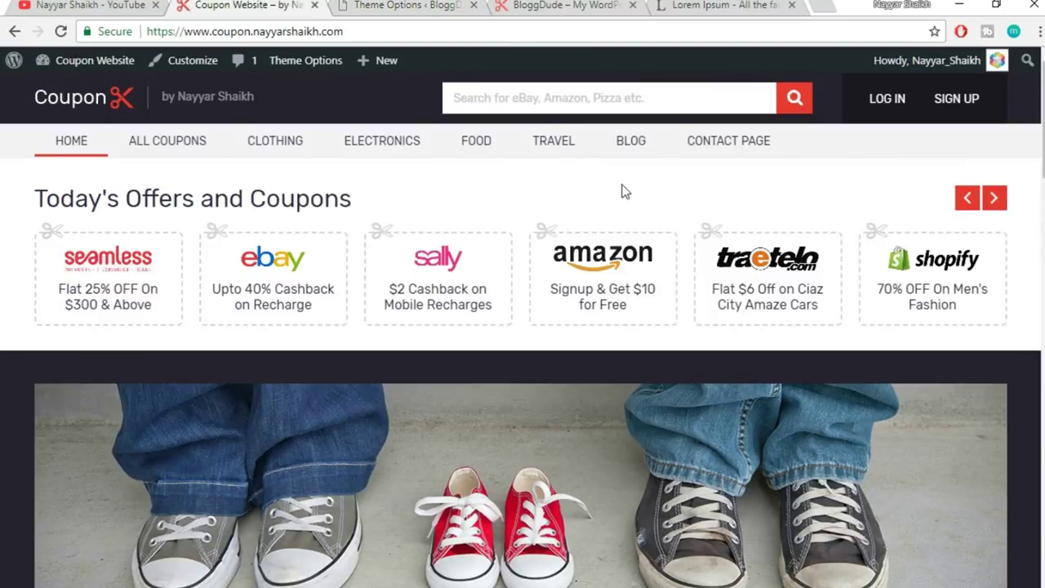
scroll(779, 310, "down", 3)
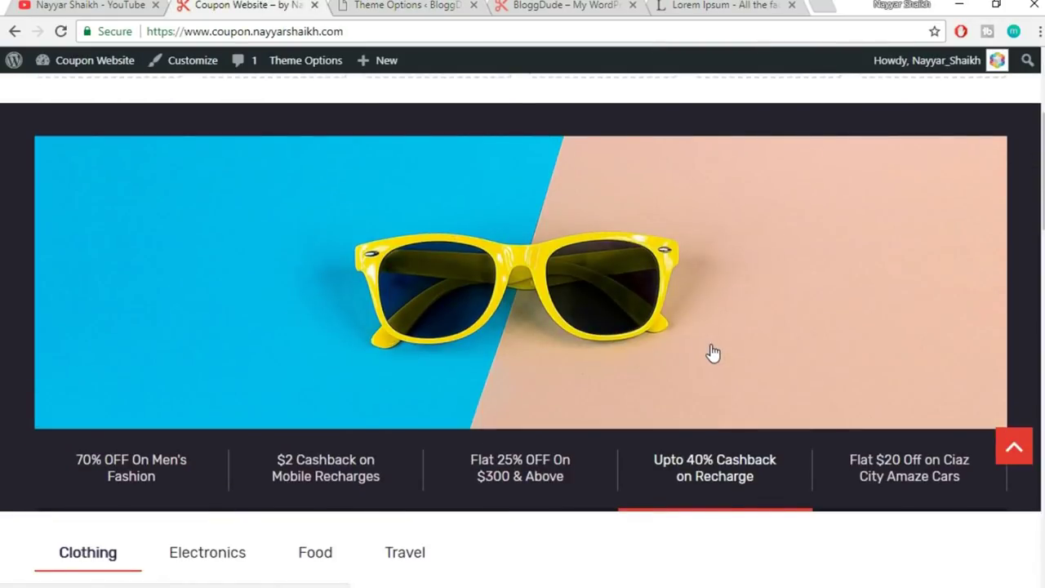
left_click(398, 4)
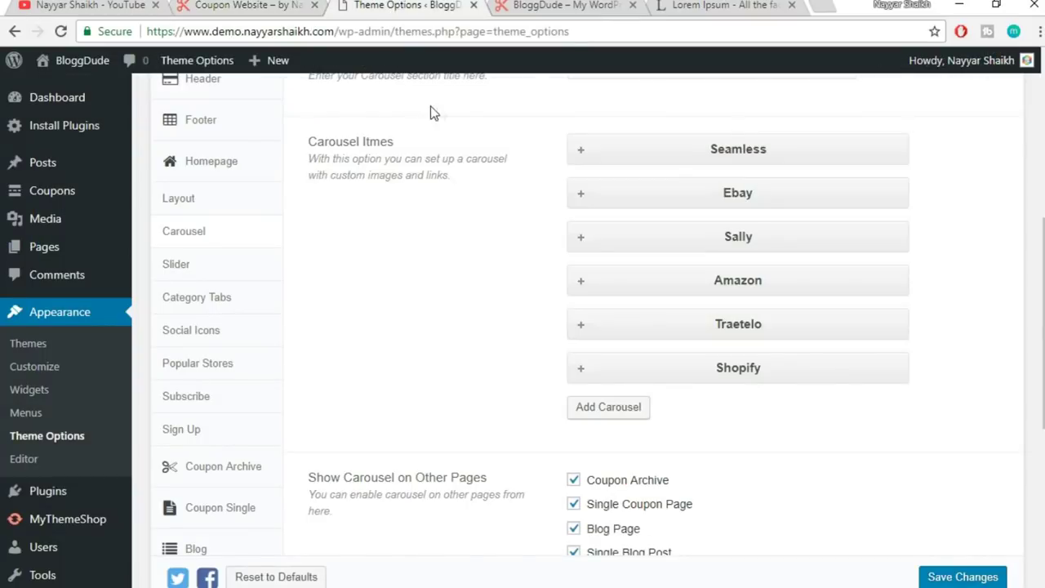
left_click(210, 272)
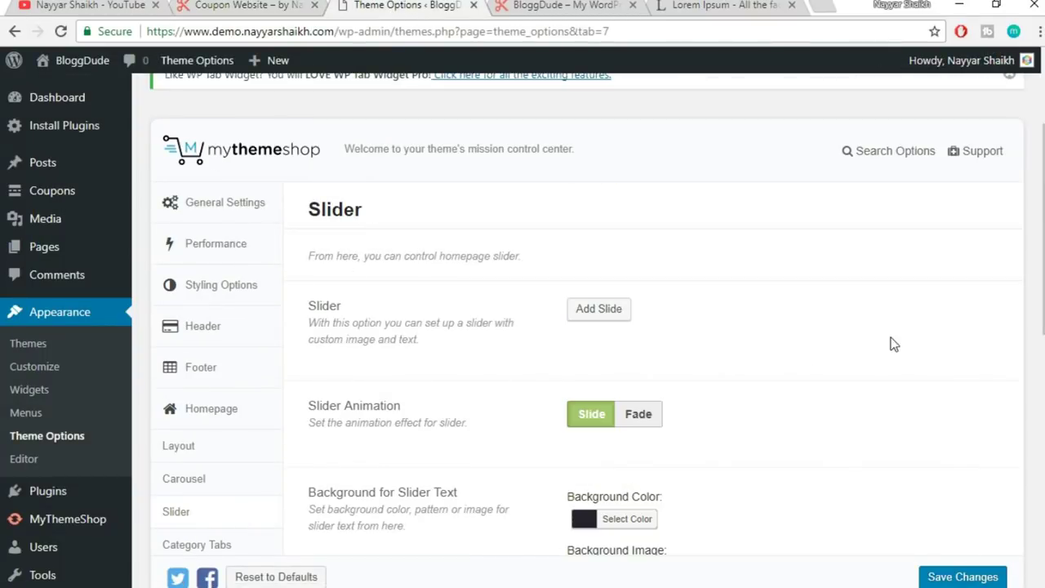
- Insert a New Slide panel with empty Title, Image and Link fields
scroll(829, 343, "down", 2)
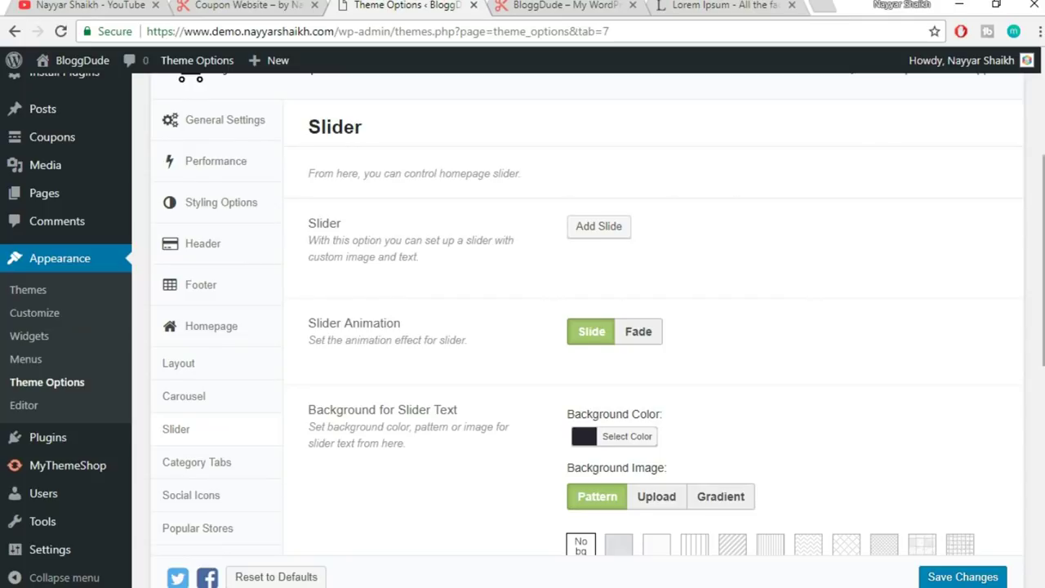
scroll(829, 343, "down", 4)
scroll(420, 299, "down", 1)
scroll(420, 299, "up", 10)
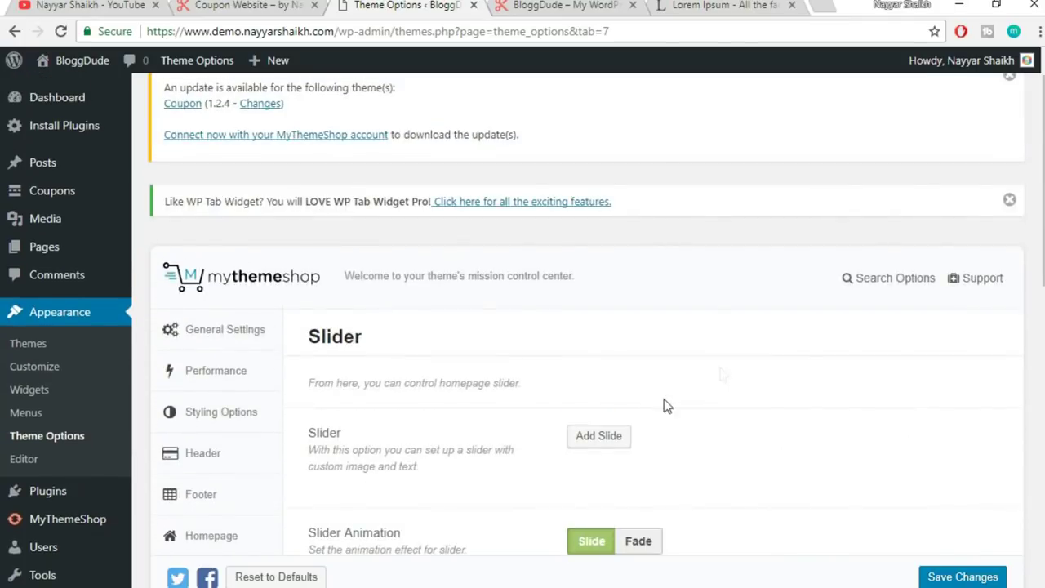
scroll(694, 343, "down", 2)
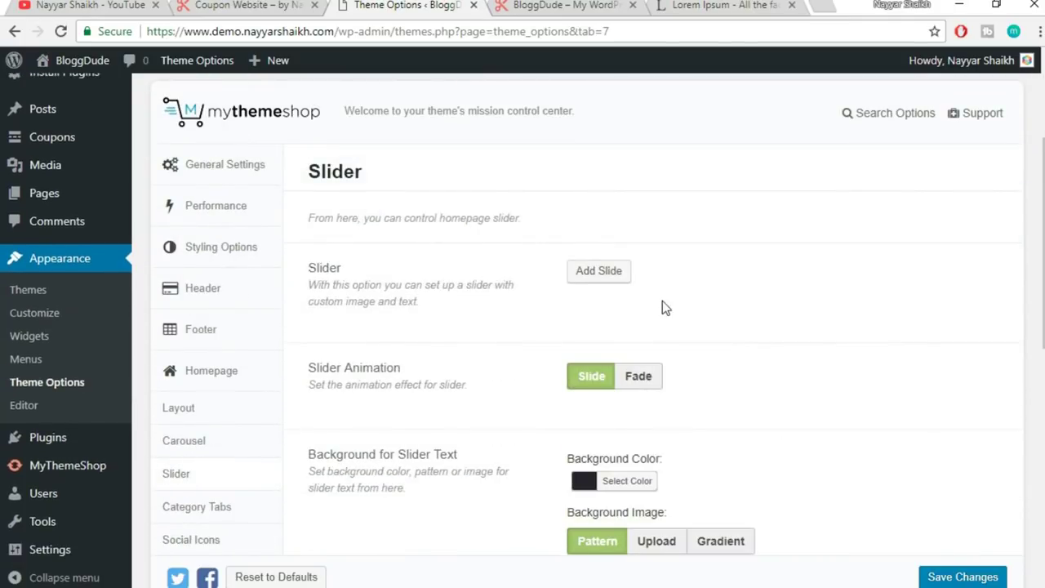
left_click(623, 278)
scroll(897, 328, "down", 1)
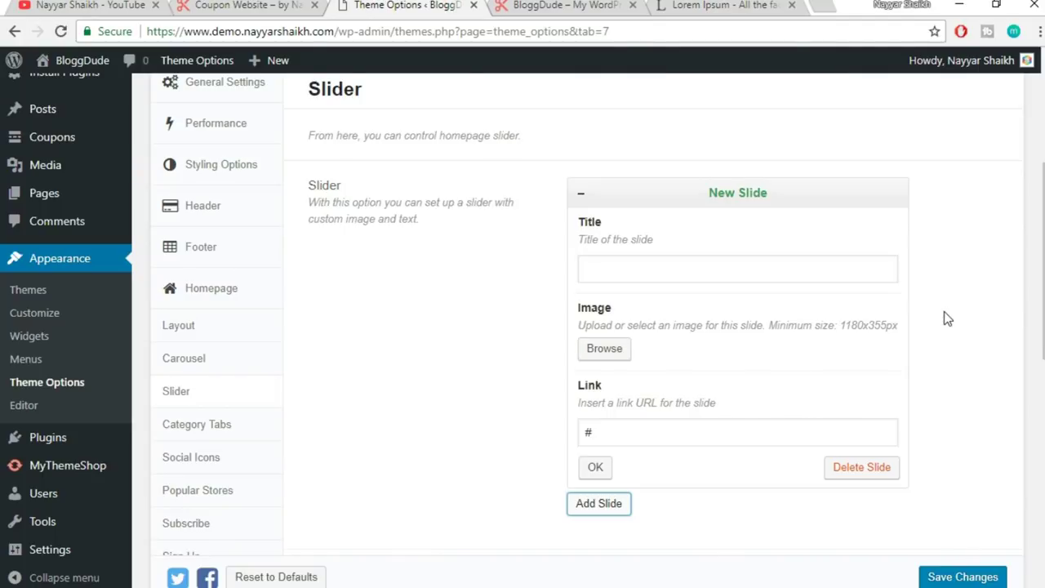
- Compare with the live slider and paste 'Flat 20% OFF on $300 & Above' as the slide title
left_click(242, 5)
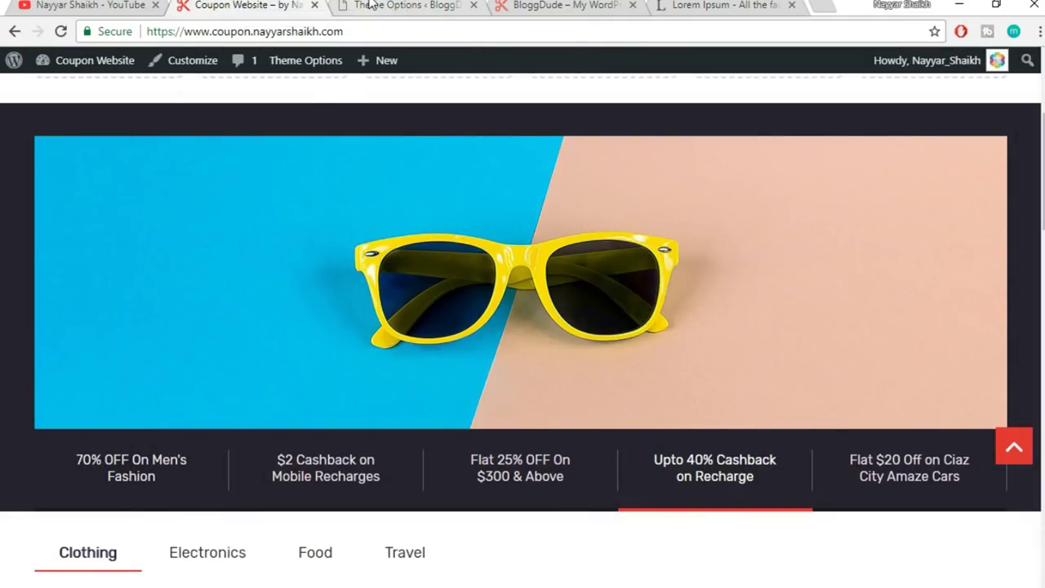
left_click(449, 5)
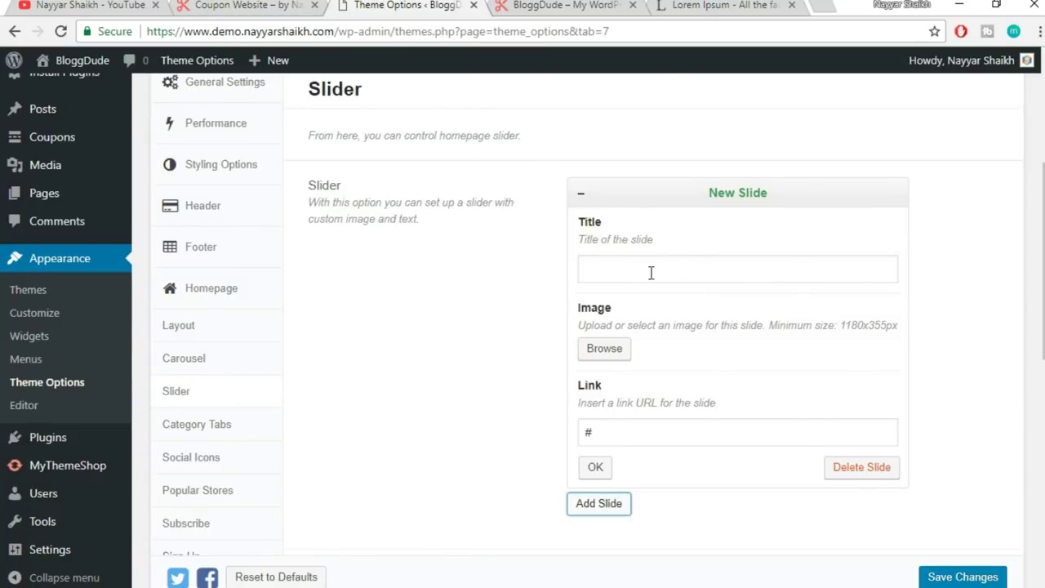
left_click(223, 5)
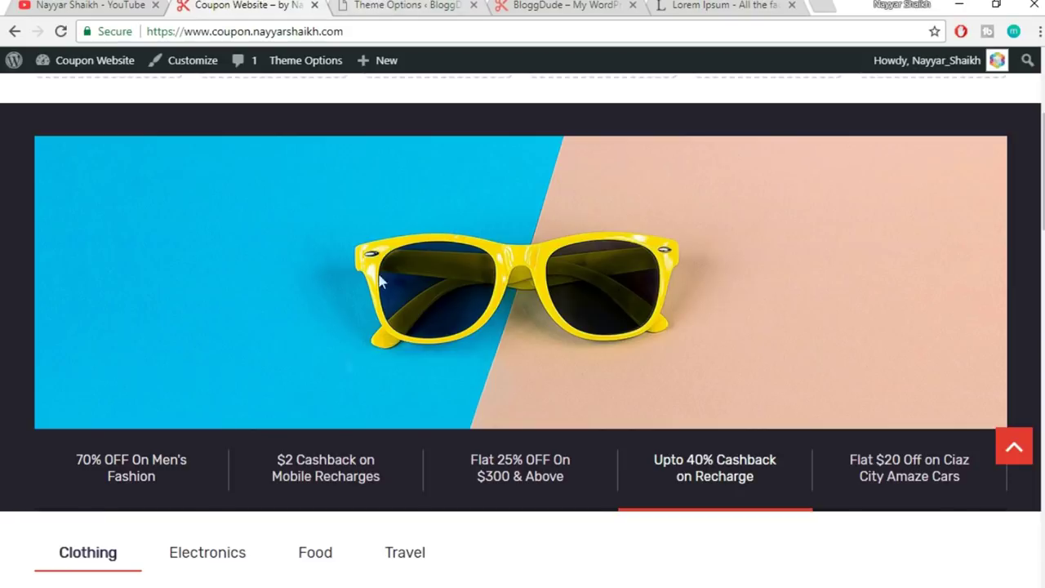
key("ctrl+Tab")
left_click(701, 266)
type("Flat 20% OFF on $300 & Above")
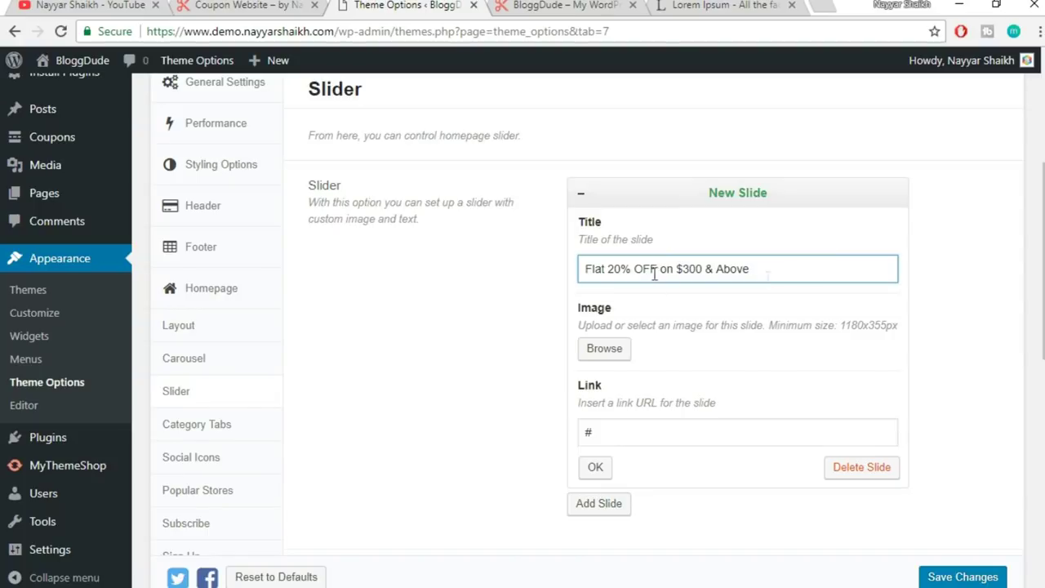
- Set the slide image to the shoes photo slide1.jpg, then add another empty slide
left_click(624, 359)
left_click(274, 4)
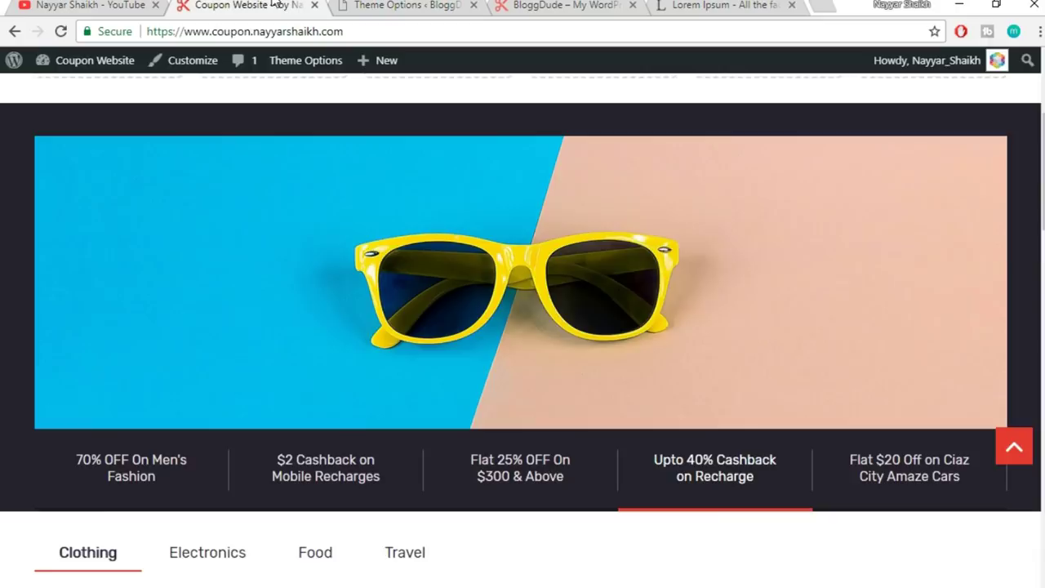
left_click(131, 480)
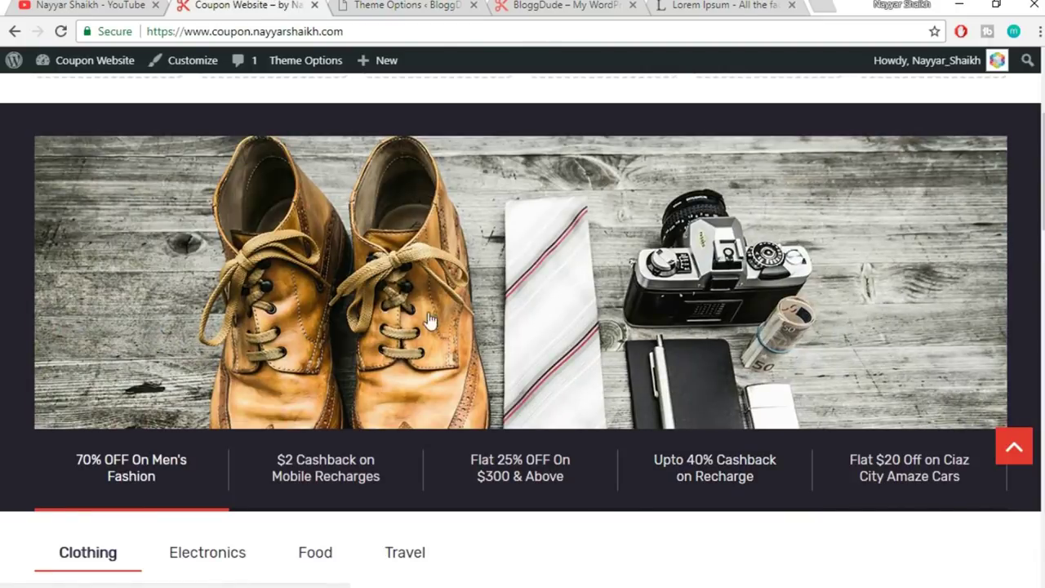
left_click(414, 4)
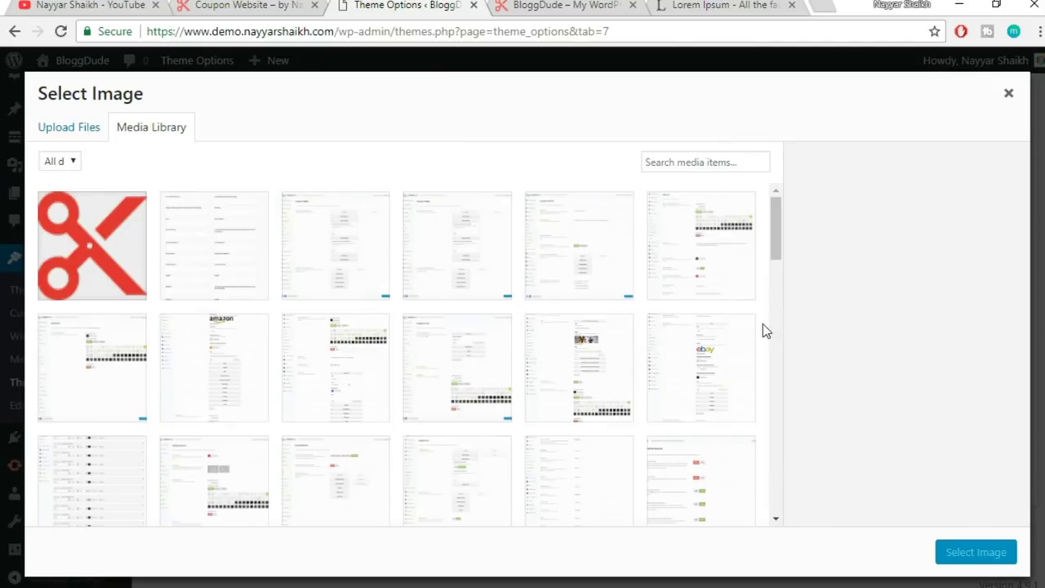
scroll(763, 324, "down", 10)
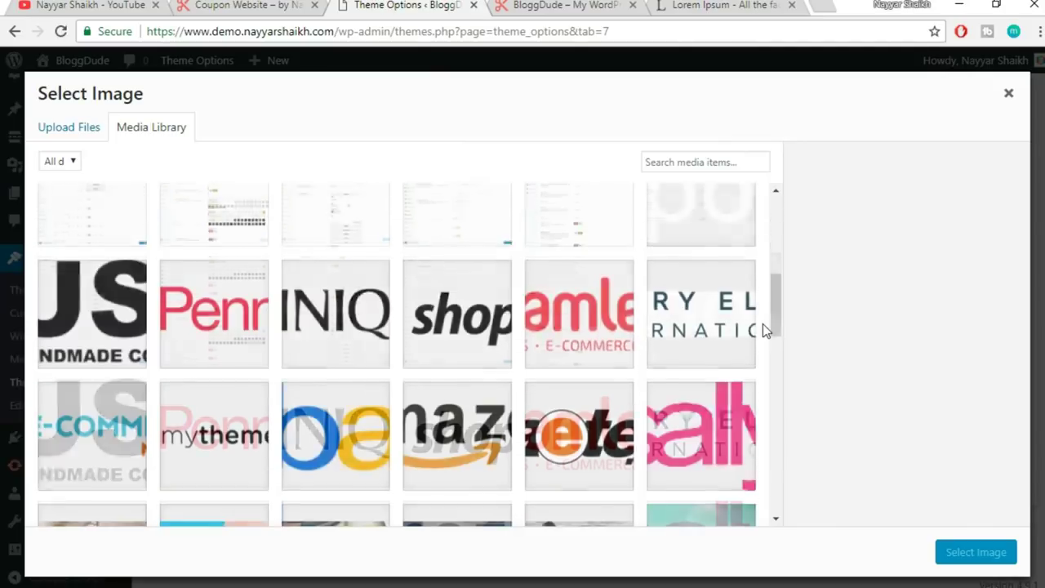
scroll(763, 324, "down", 1)
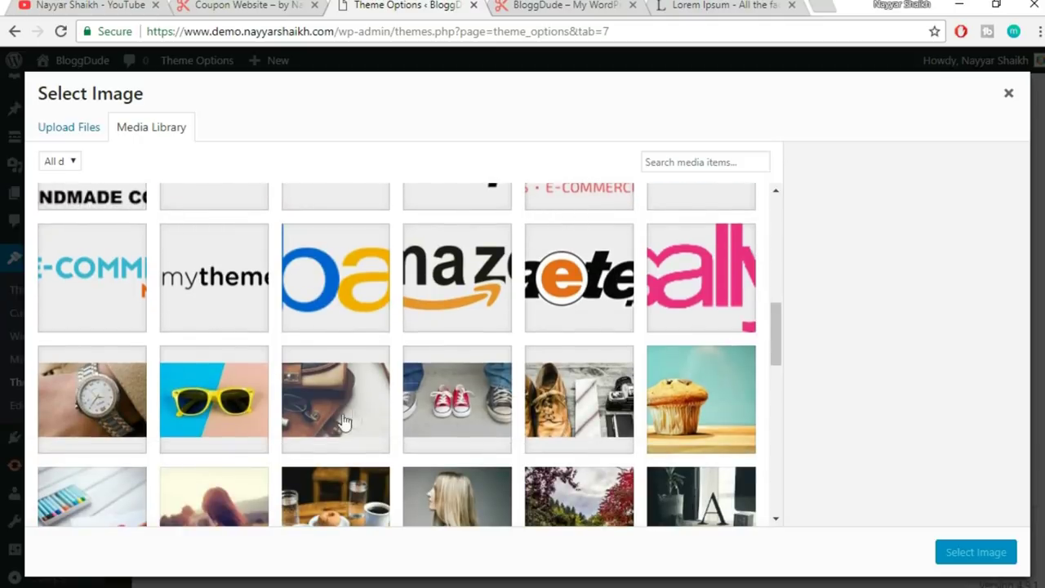
left_click(582, 421)
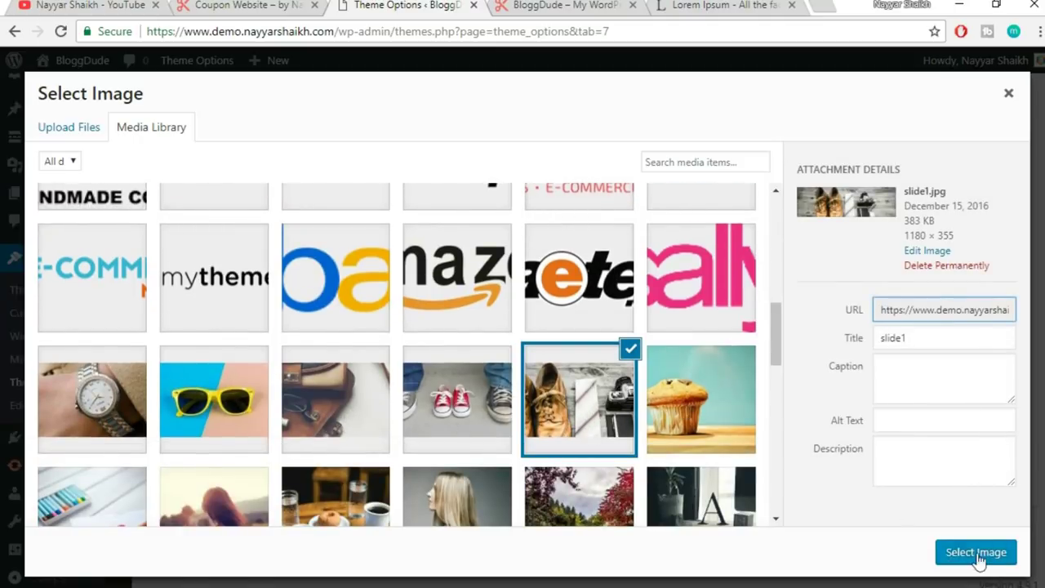
left_click(976, 552)
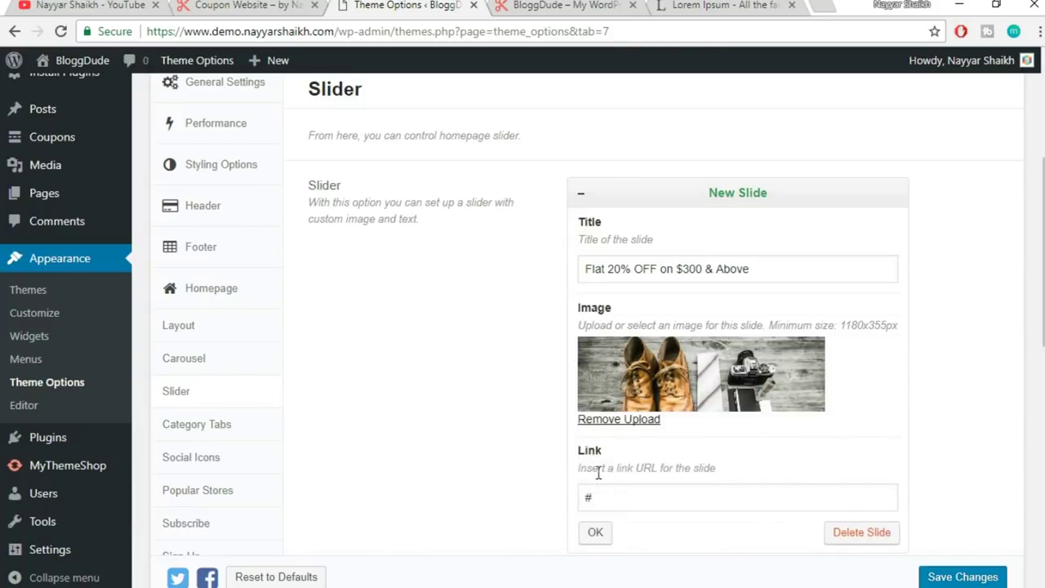
left_click(596, 533)
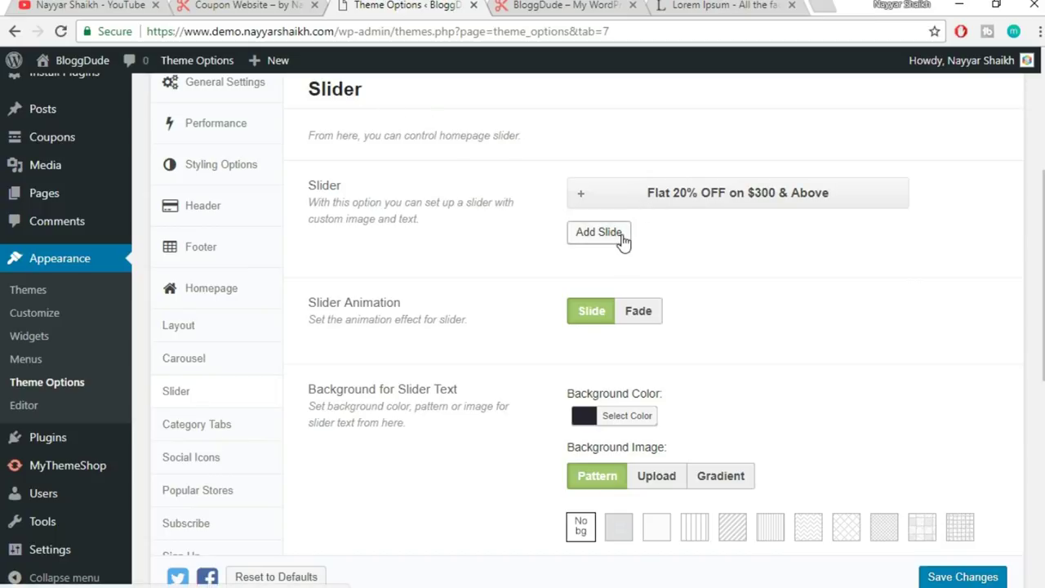
left_click(623, 239)
- Title the second slide 'Flat 20% OFF on $300 & Above' and give it the bag photo slide2.jpg
left_click(644, 310)
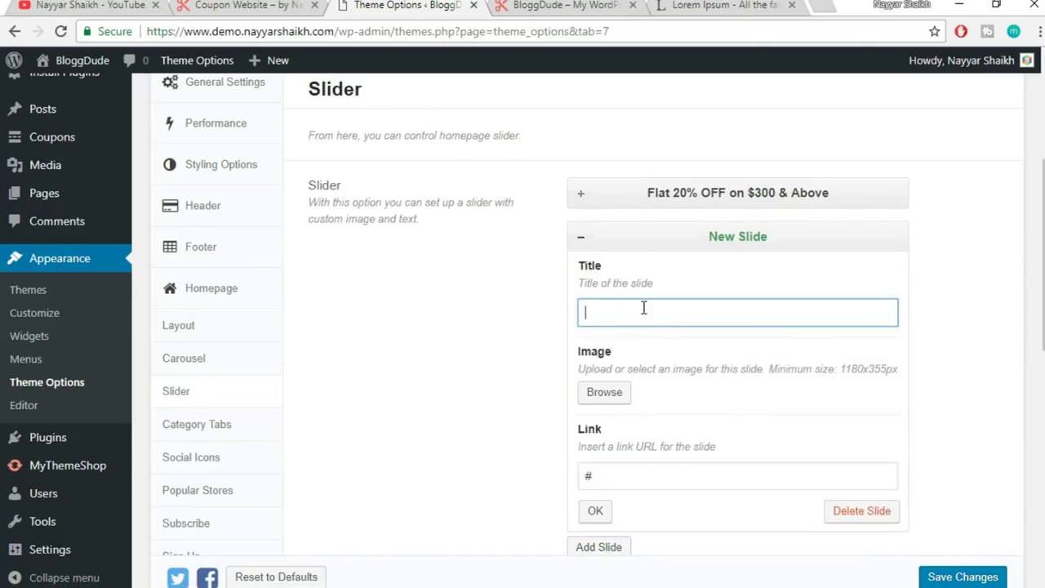
type("Flat 20% OFF on $300 & Above")
scroll(957, 288, "down", 2)
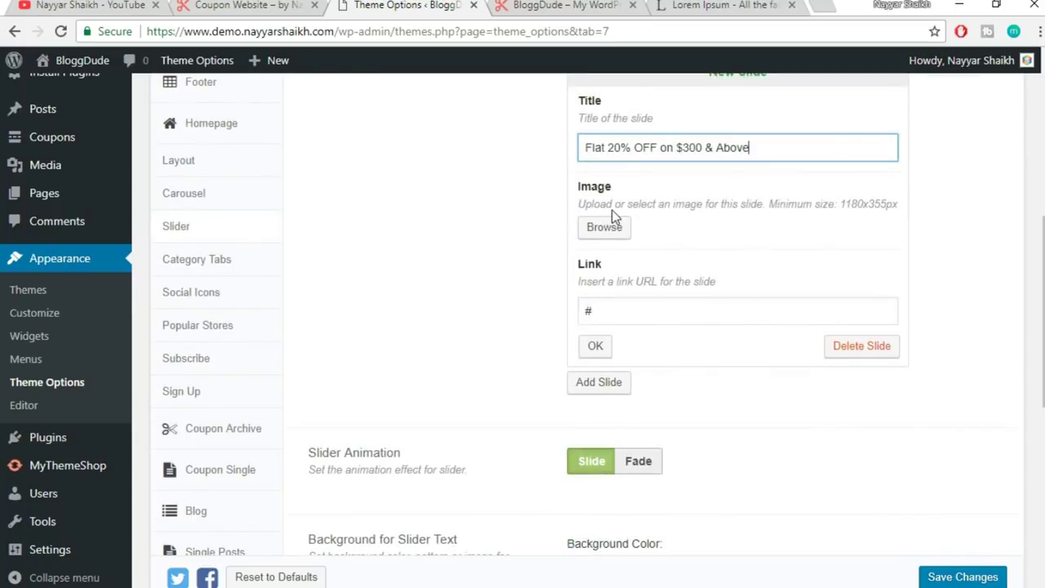
left_click(603, 229)
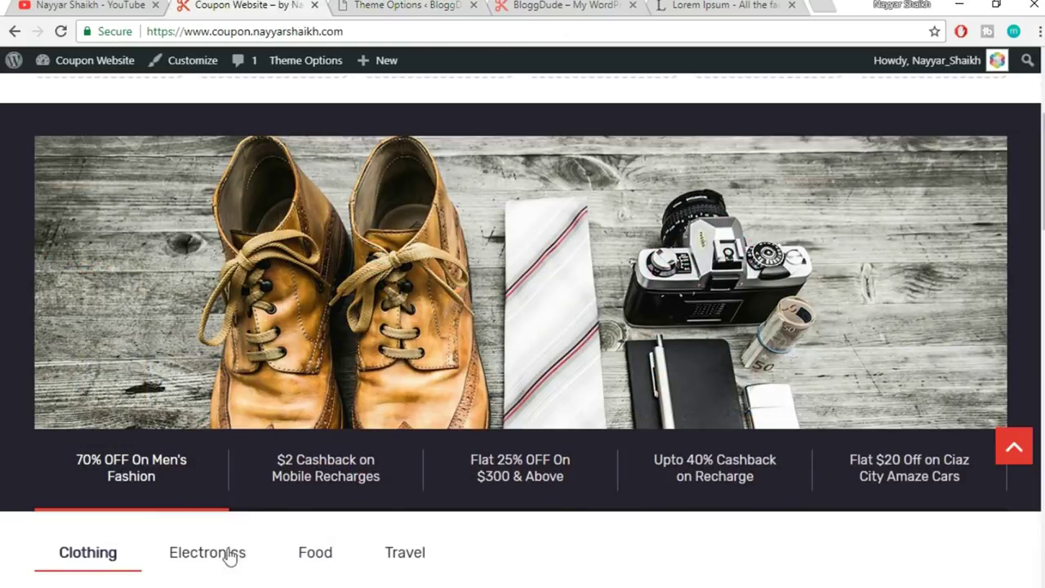
left_click(305, 490)
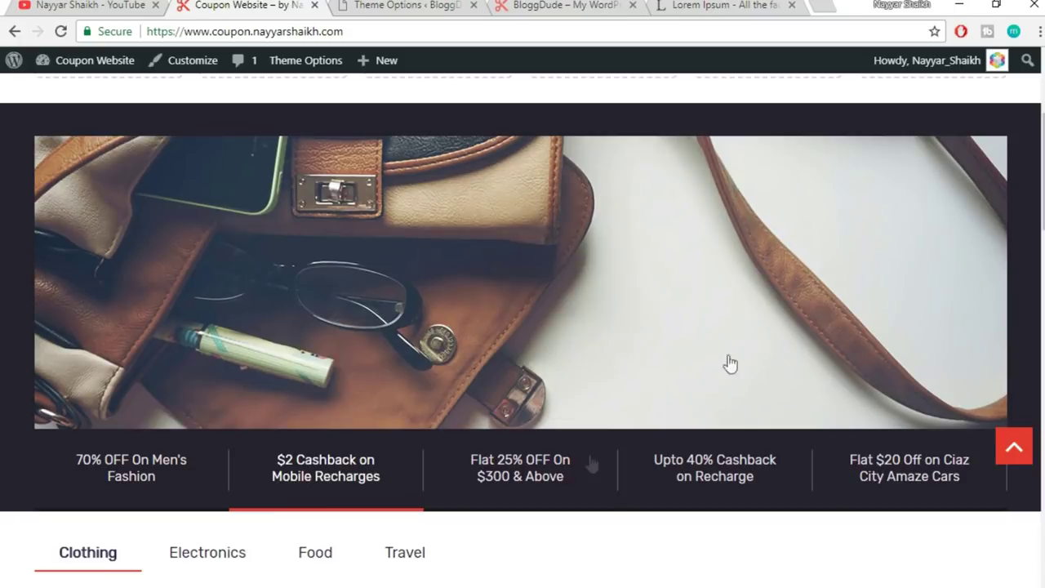
left_click(437, 4)
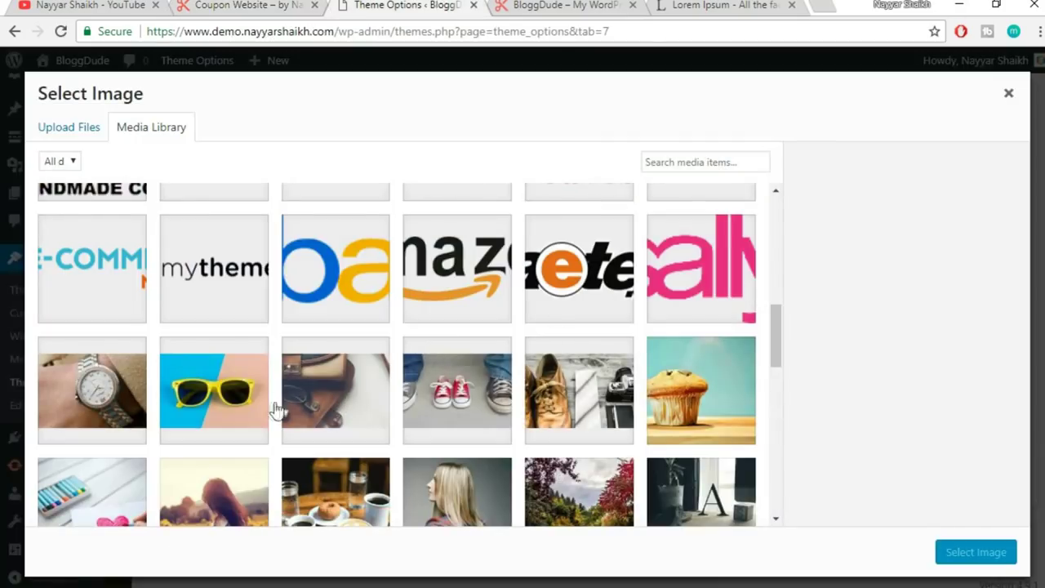
left_click(321, 408)
left_click(984, 562)
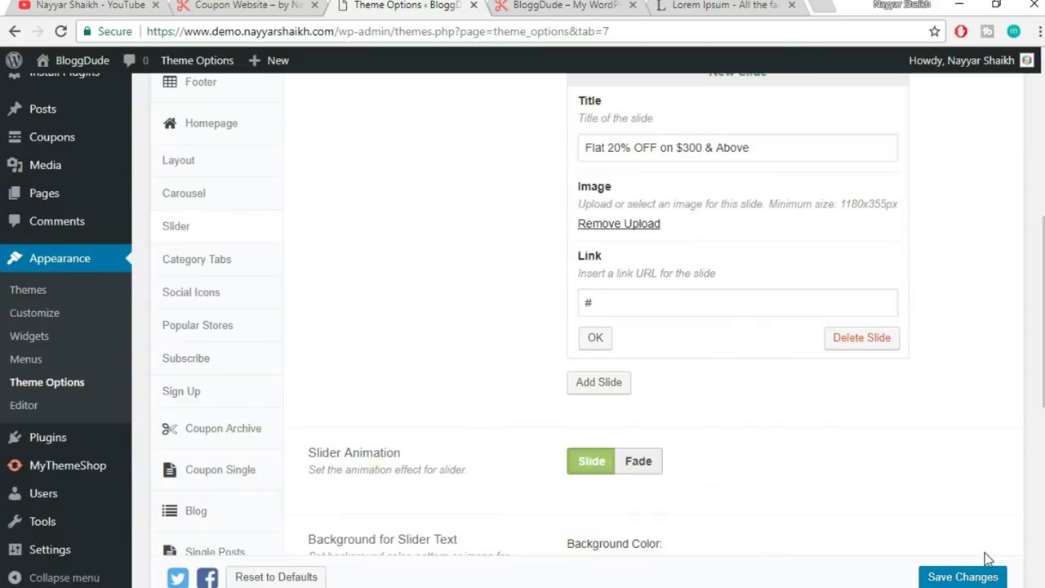
left_click(597, 413)
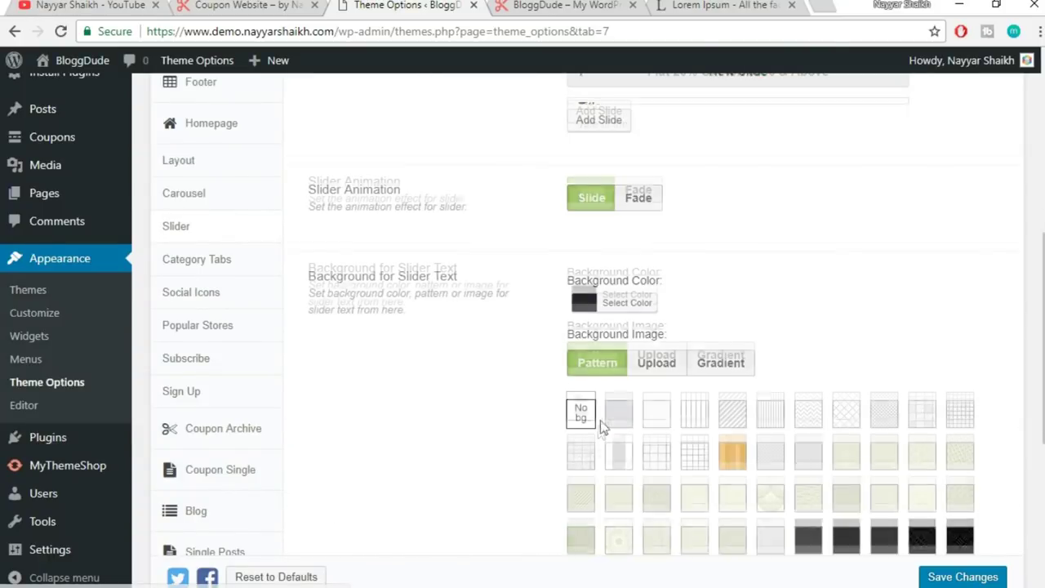
- Add a third slide with the same title and the shoes photo
left_click(613, 115)
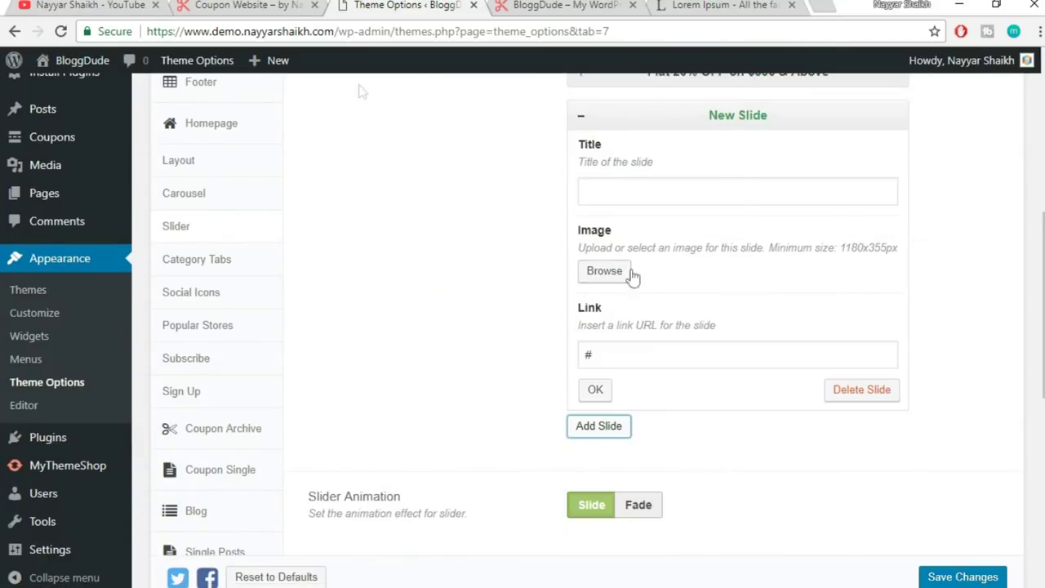
left_click(269, 5)
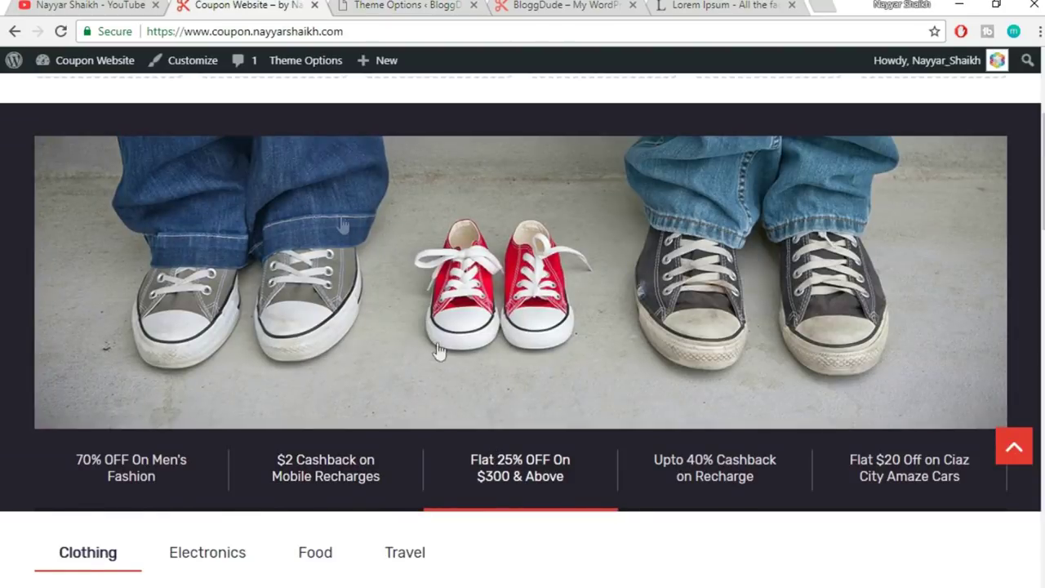
left_click(413, 7)
left_click(630, 185)
type("Flat 20% OFF on $300 & Above")
left_click(605, 272)
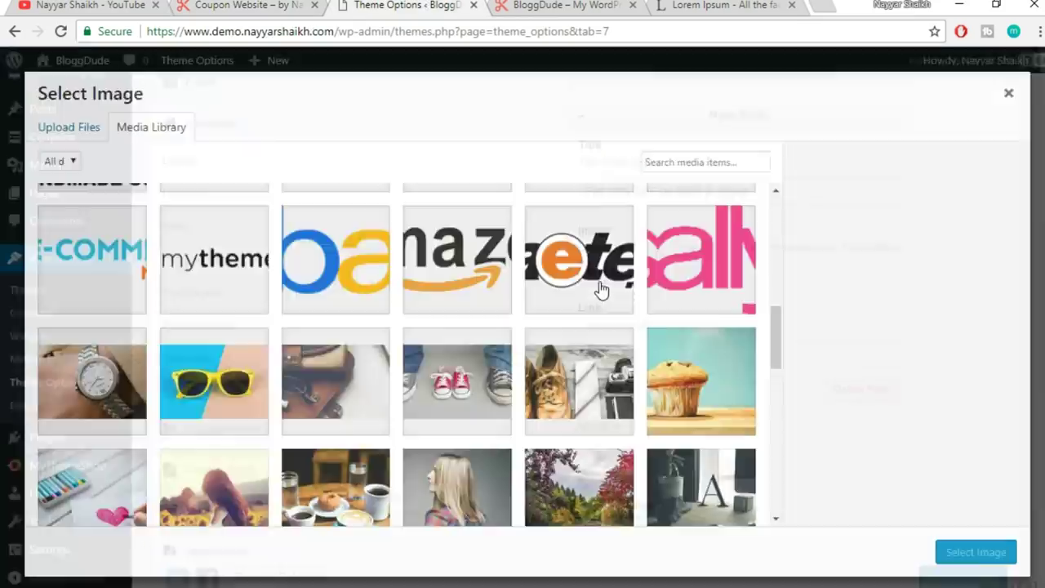
left_click(500, 384)
left_click(980, 561)
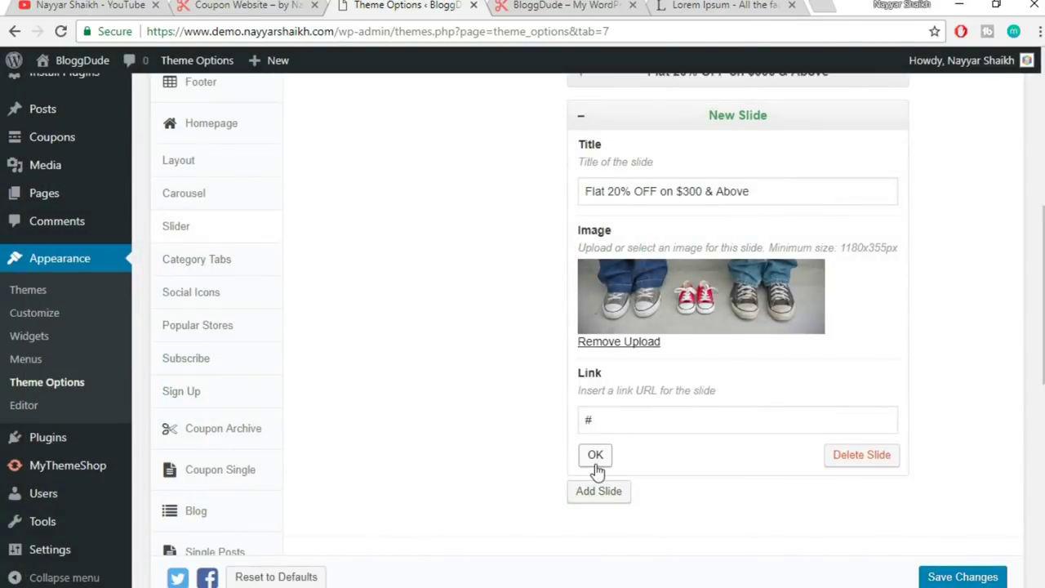
left_click(595, 455)
- Compare against the live homepage's Upto 40% Cashback slide
left_click(241, 5)
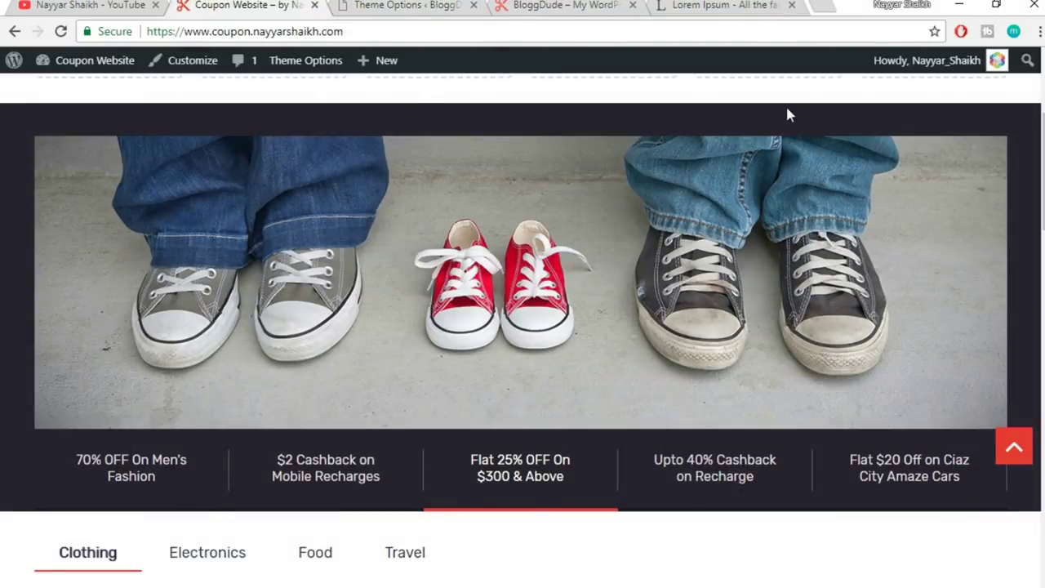
left_click(735, 474)
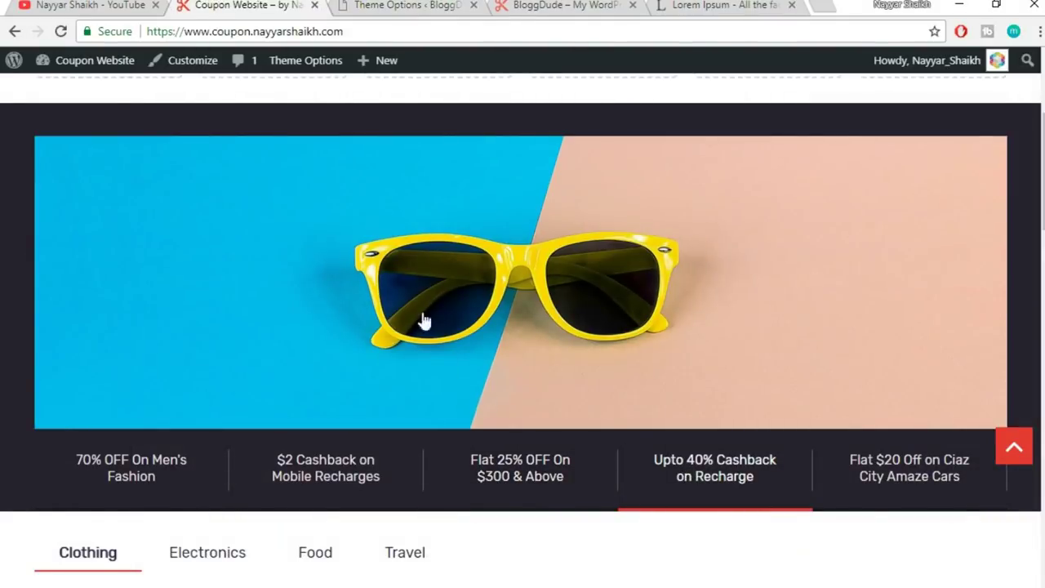
left_click(404, 5)
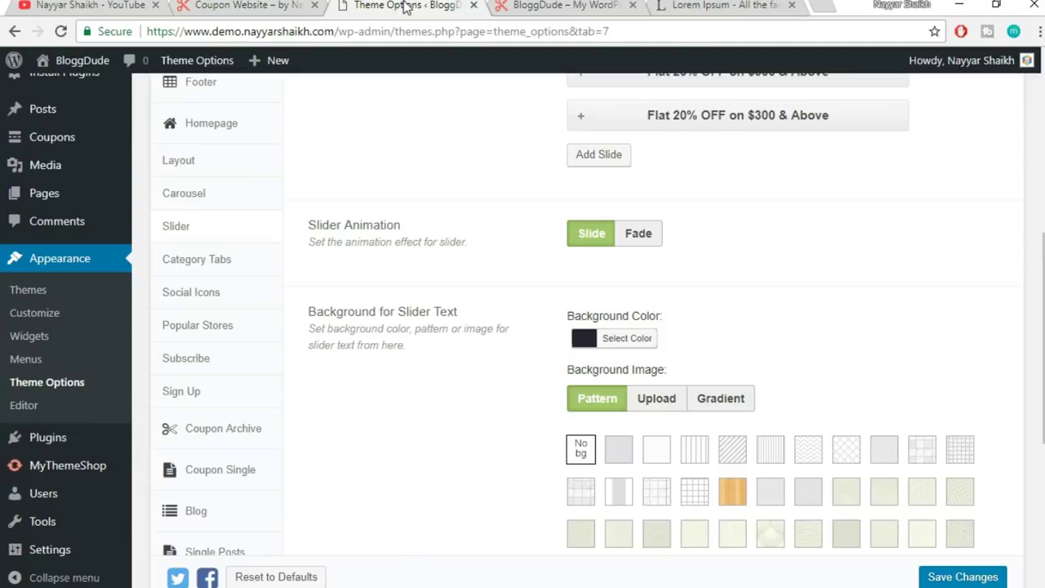
- Add a slide titled 'Flat 20% OFF on $300 & Above' with the sunglasses photo
left_click(612, 158)
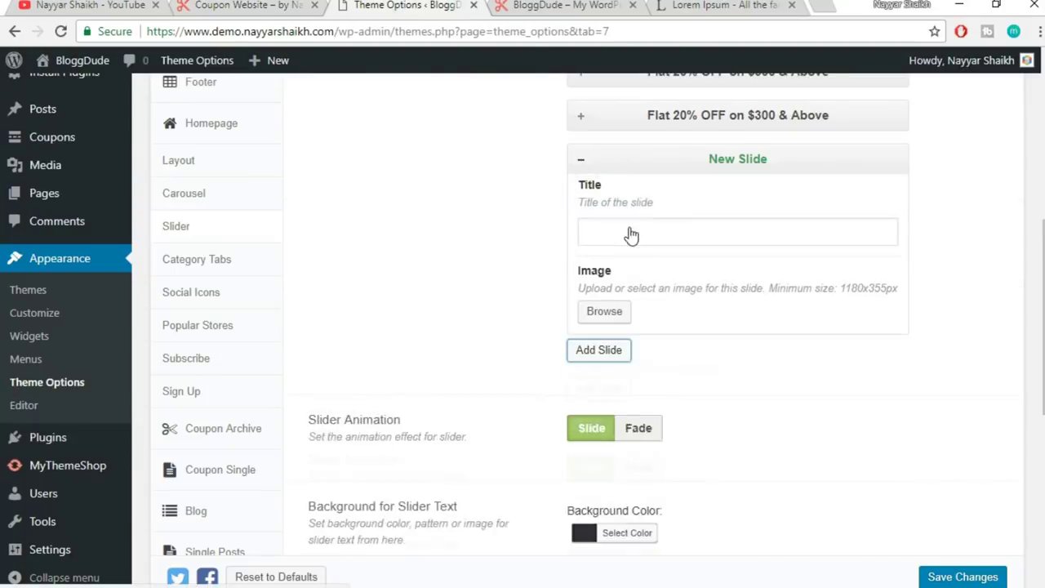
left_click(626, 239)
type("Flat 20% OFF on $300 & Above")
left_click(611, 319)
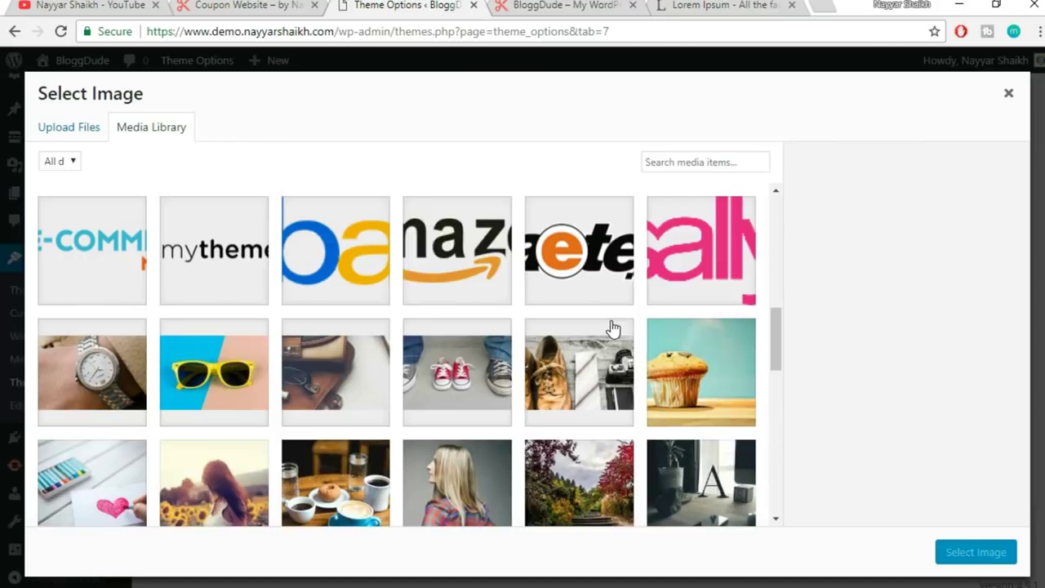
left_click(248, 361)
left_click(975, 553)
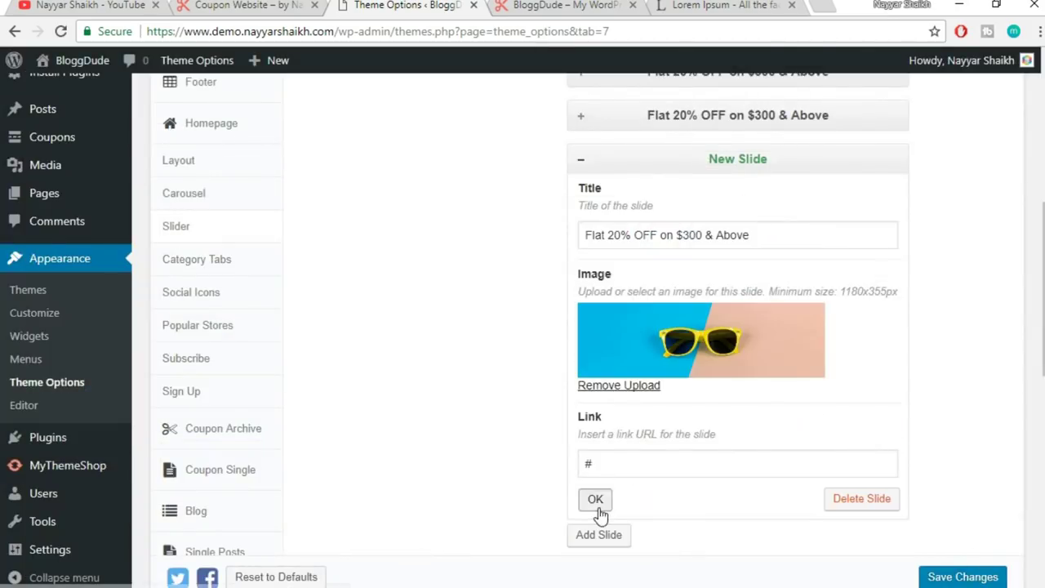
left_click(598, 507)
key("ctrl+shift+Tab")
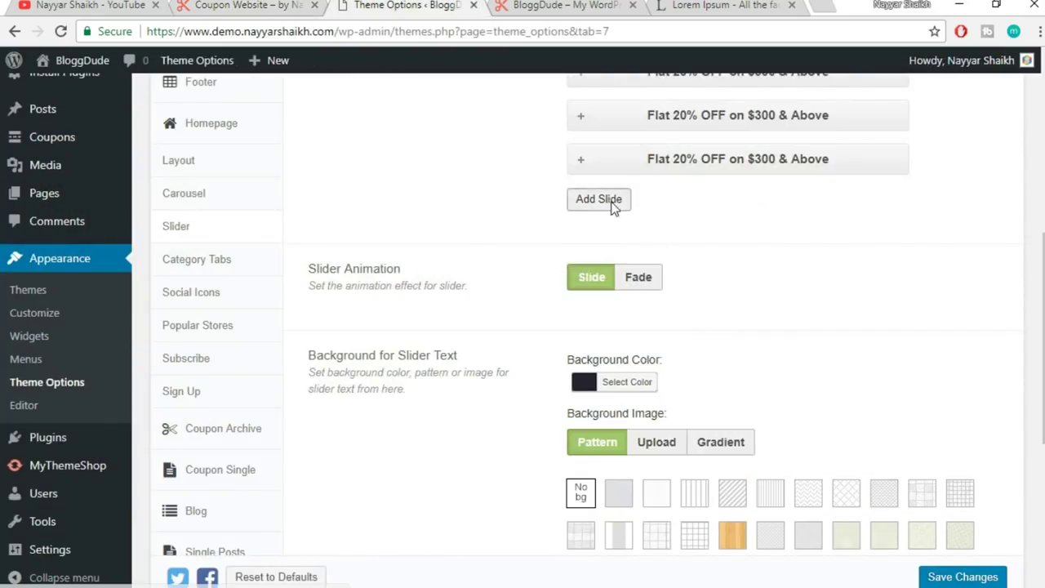
- Add another slide with the same title using the watch photo
left_click(600, 198)
left_click(643, 281)
type("Flat 20% OFF on $300 & Above")
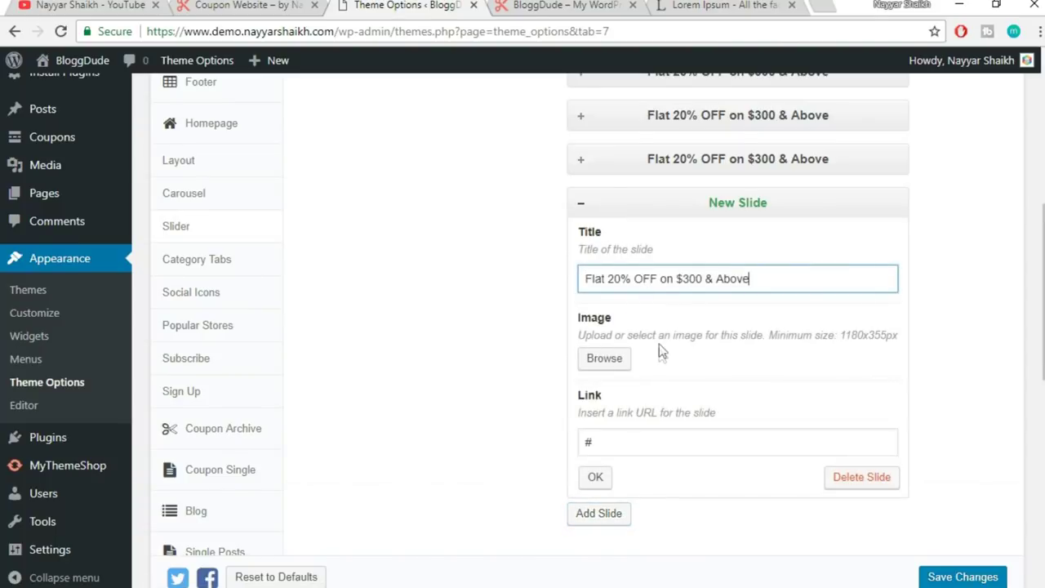
left_click(609, 361)
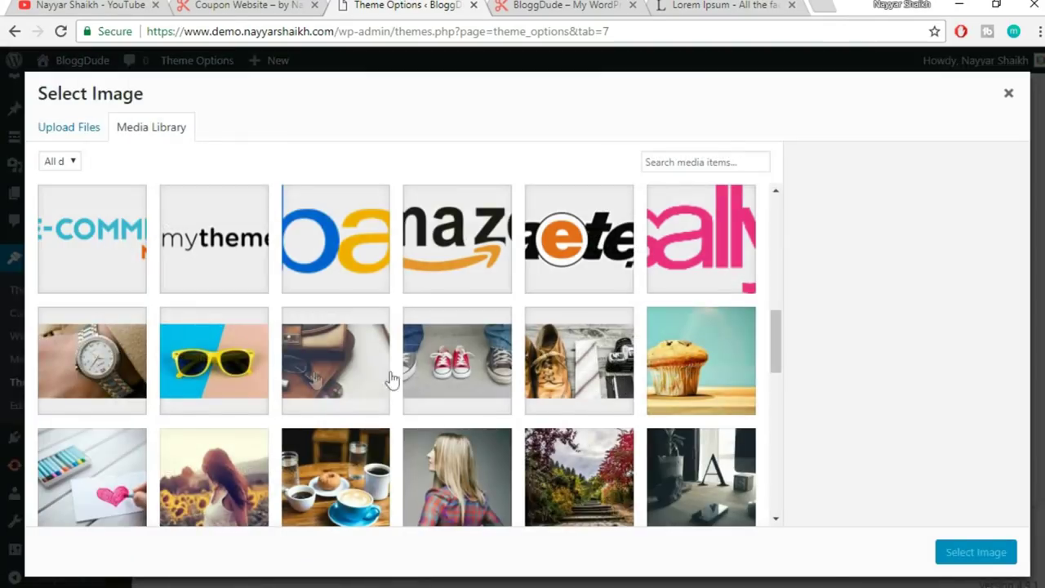
left_click(124, 377)
left_click(976, 553)
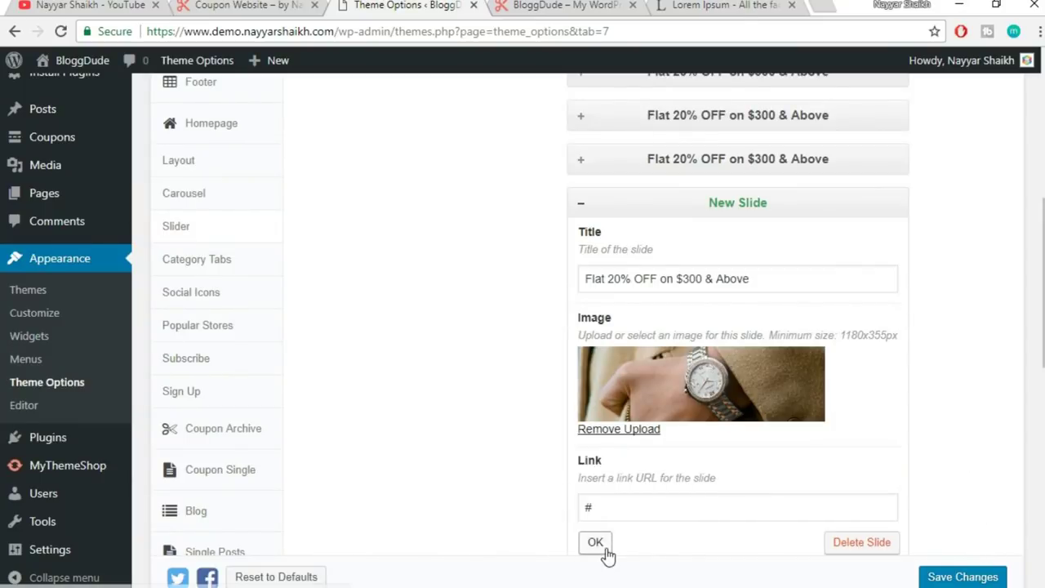
left_click(596, 544)
scroll(802, 278, "up", 2)
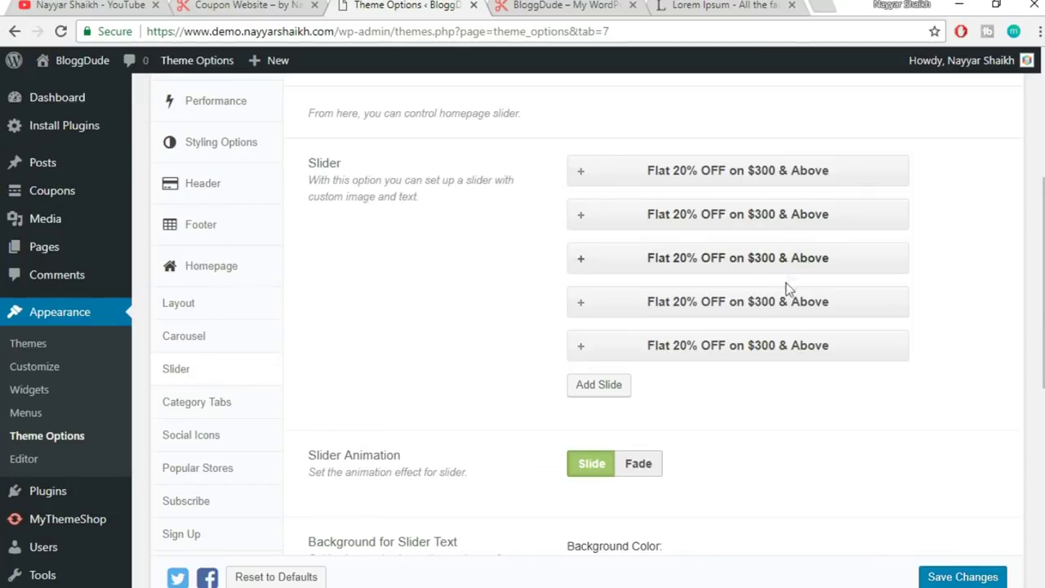
- After viewing the live Flat 25% OFF slide, set Slider Animation to Fade
scroll(871, 367, "down", 1)
scroll(159, 466, "down", 1)
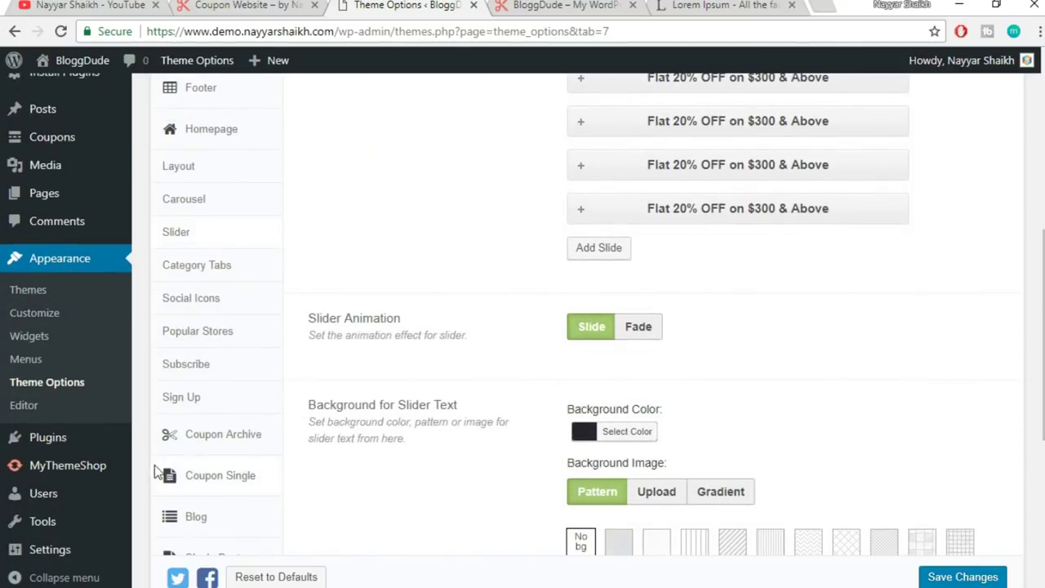
left_click(262, 9)
left_click(677, 498)
left_click(553, 476)
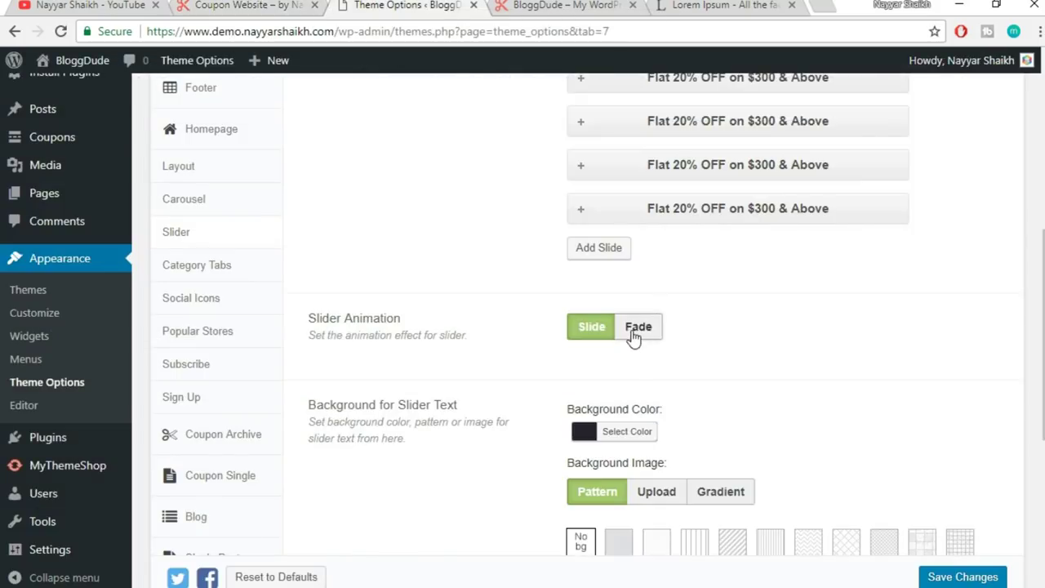
left_click(634, 328)
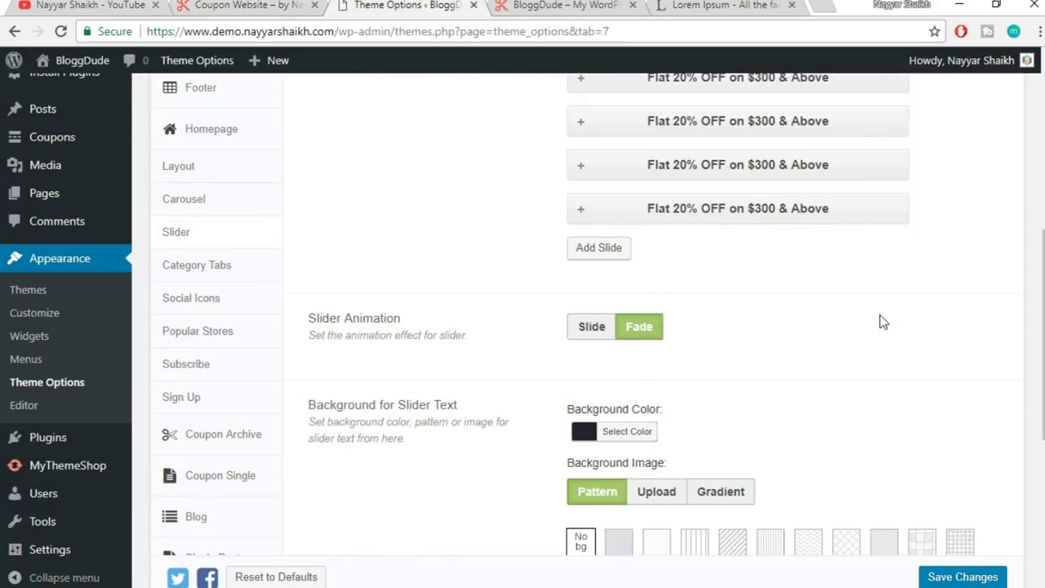
- Save the theme options with the Fade slider animation
scroll(887, 321, "down", 2)
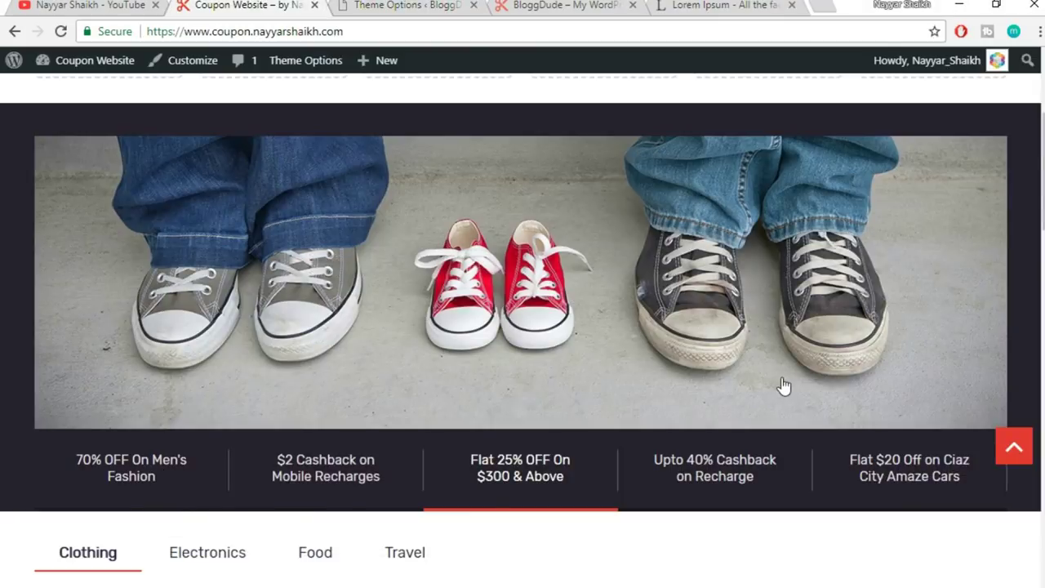
scroll(231, 242, "up", 1)
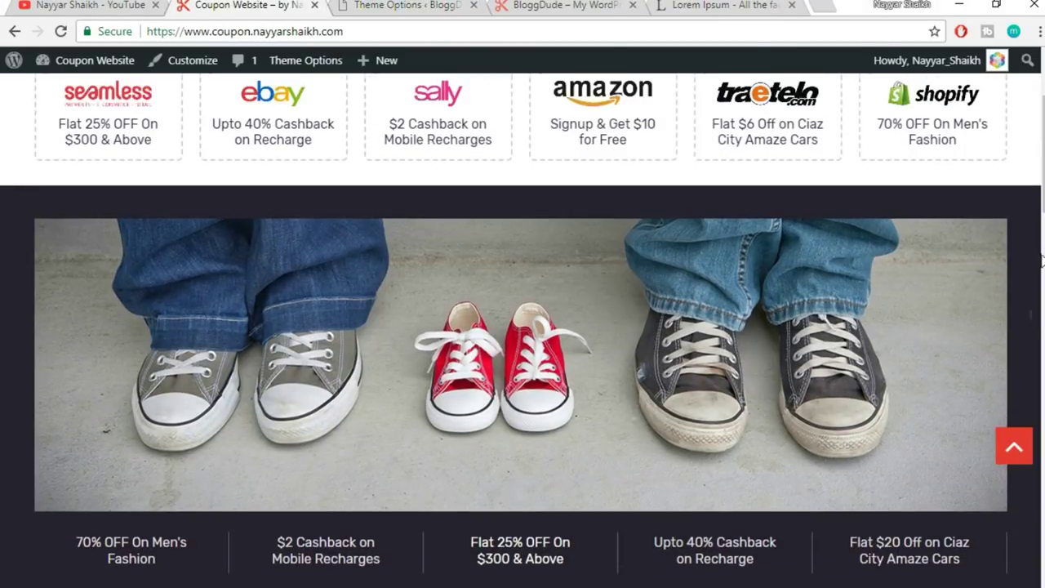
scroll(1031, 323, "down", 1)
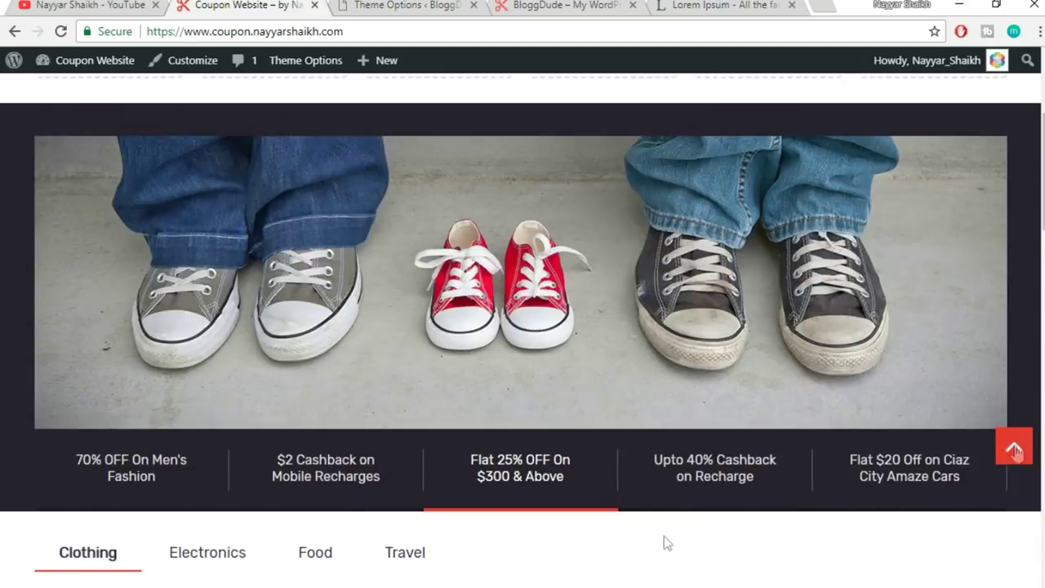
left_click(458, 5)
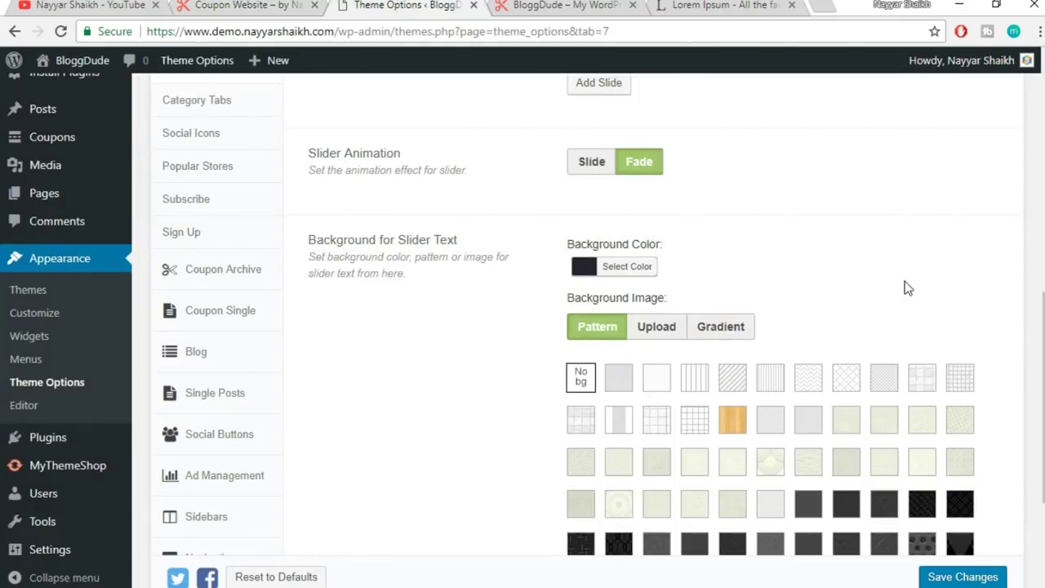
scroll(905, 281, "down", 1)
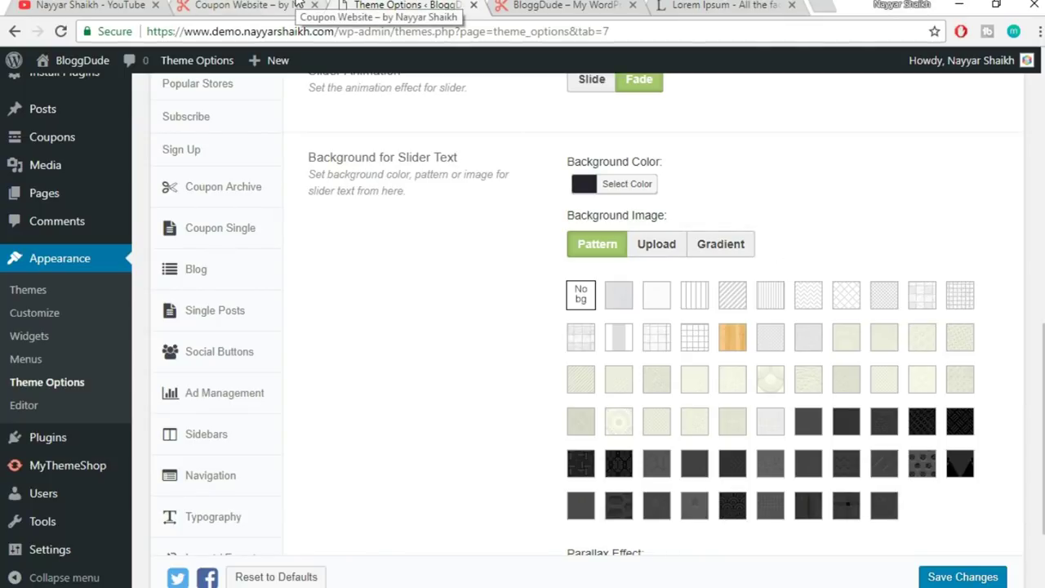
scroll(909, 272, "down", 3)
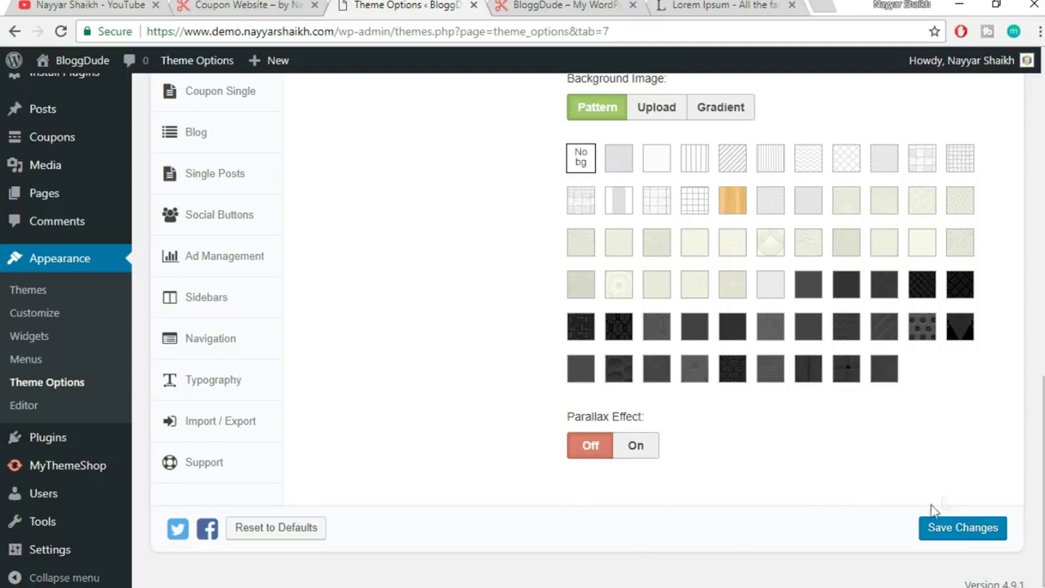
scroll(852, 507, "up", 5)
scroll(852, 506, "down", 5)
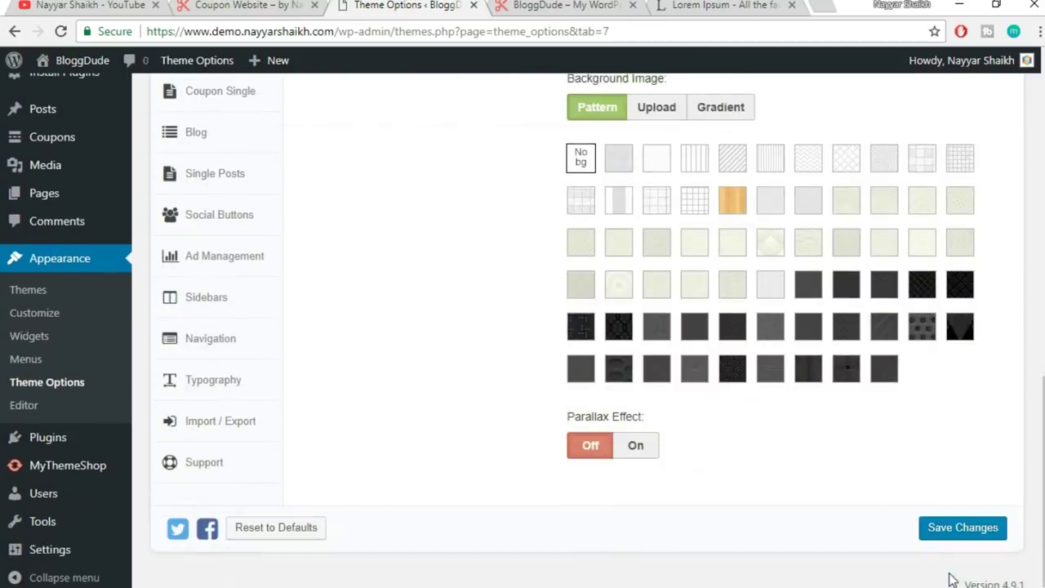
left_click(942, 530)
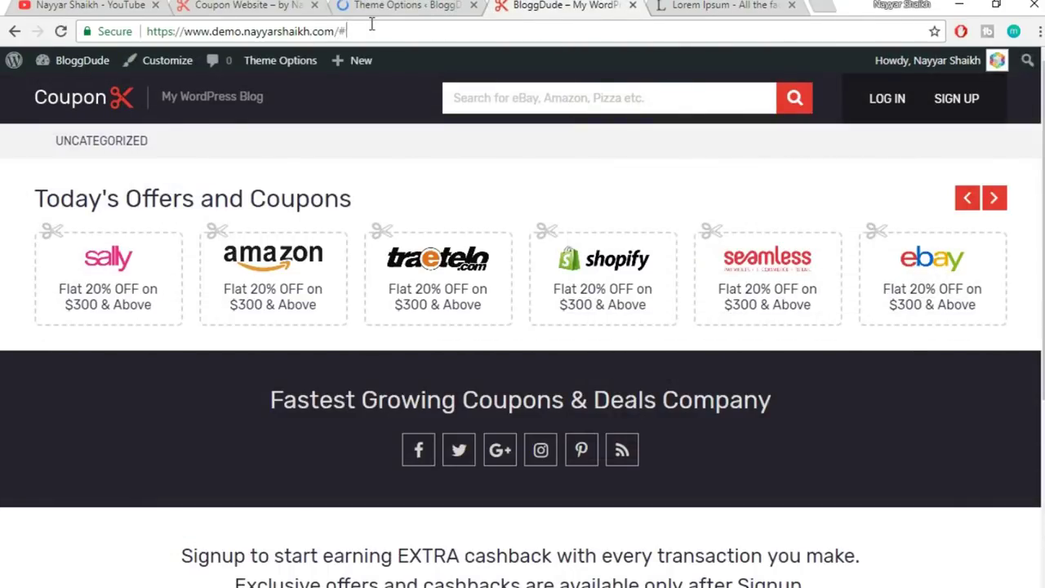
- Reload the live homepage and click through the five slides: bag, sunglasses, watch, sneakers
left_click(372, 24)
key("Return")
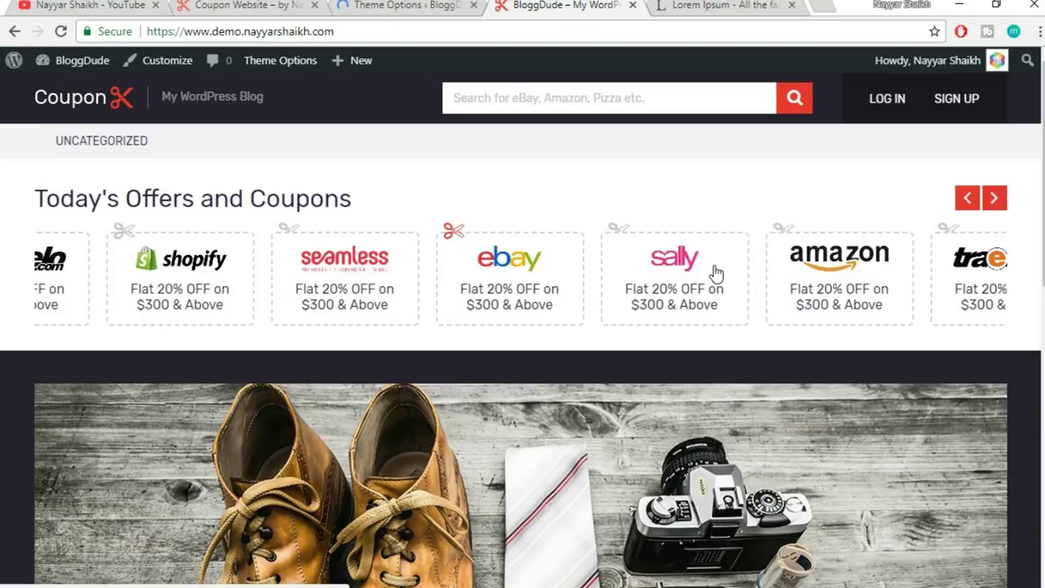
scroll(437, 414, "down", 4)
left_click(437, 406)
left_click(345, 408)
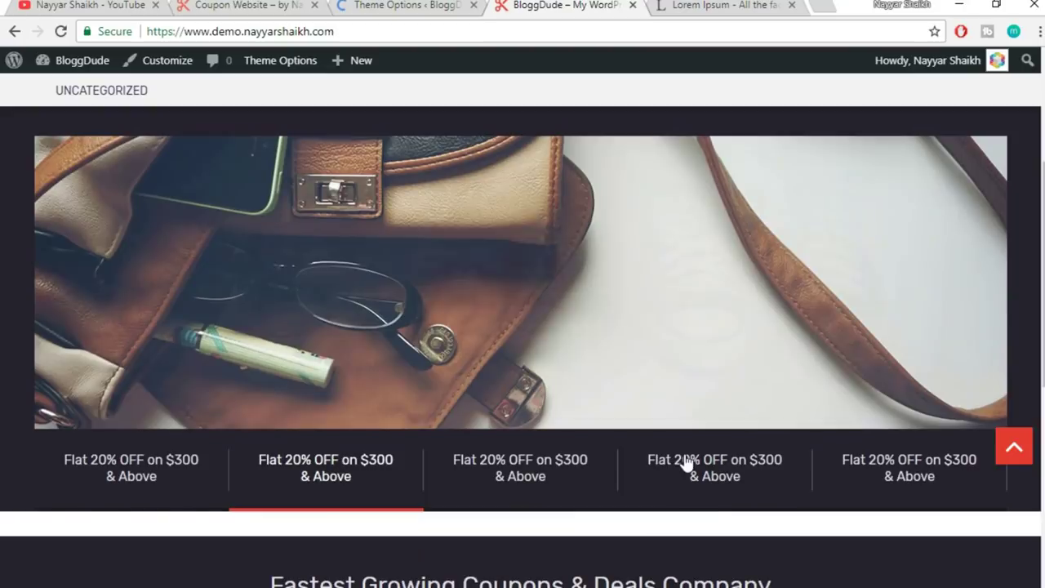
left_click(687, 466)
left_click(864, 478)
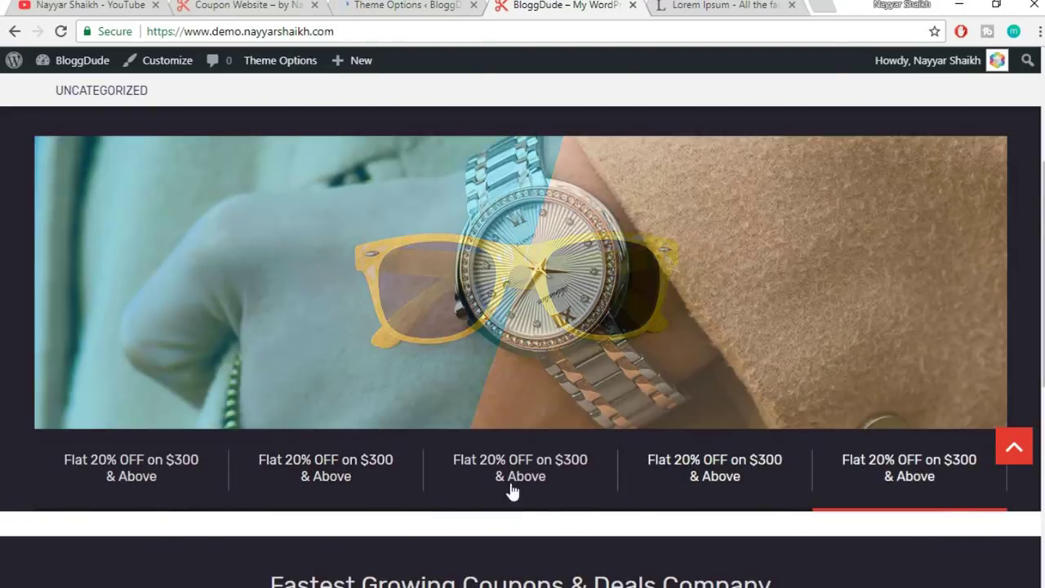
left_click(494, 484)
left_click(378, 482)
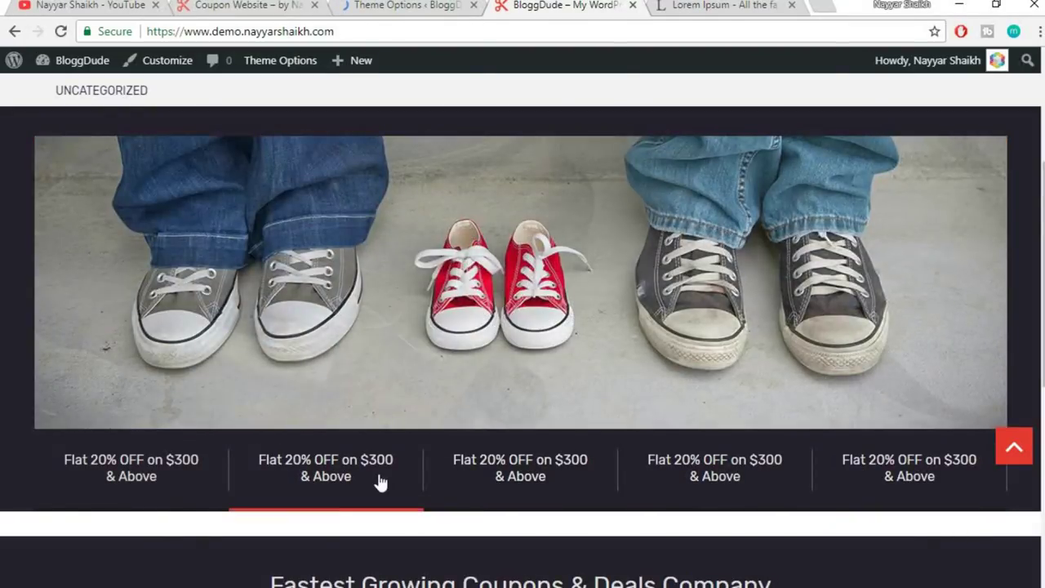
left_click(144, 479)
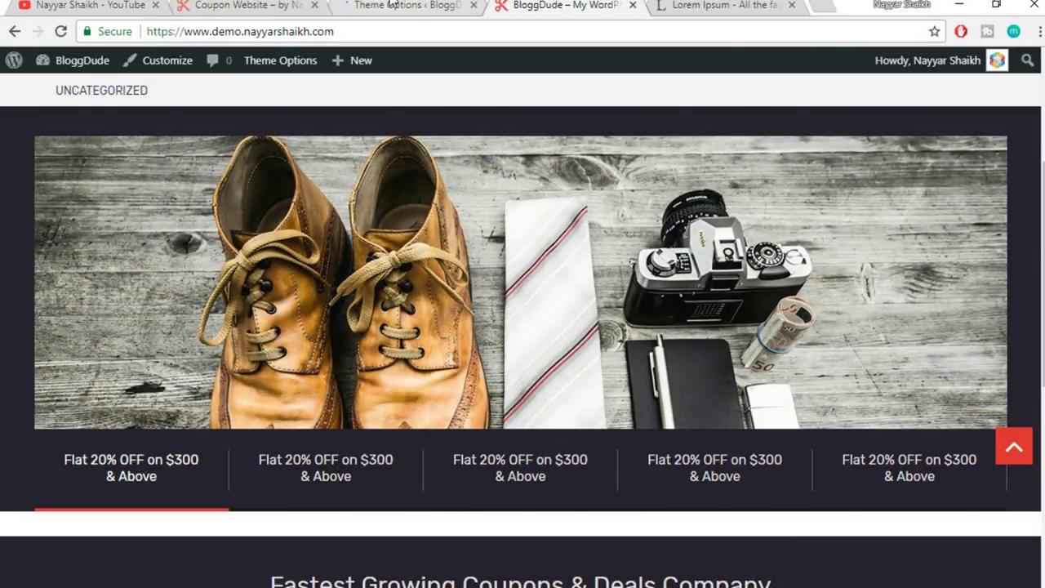
- Refresh the homepage again, then return to the Theme Options Slider settings
key("F5")
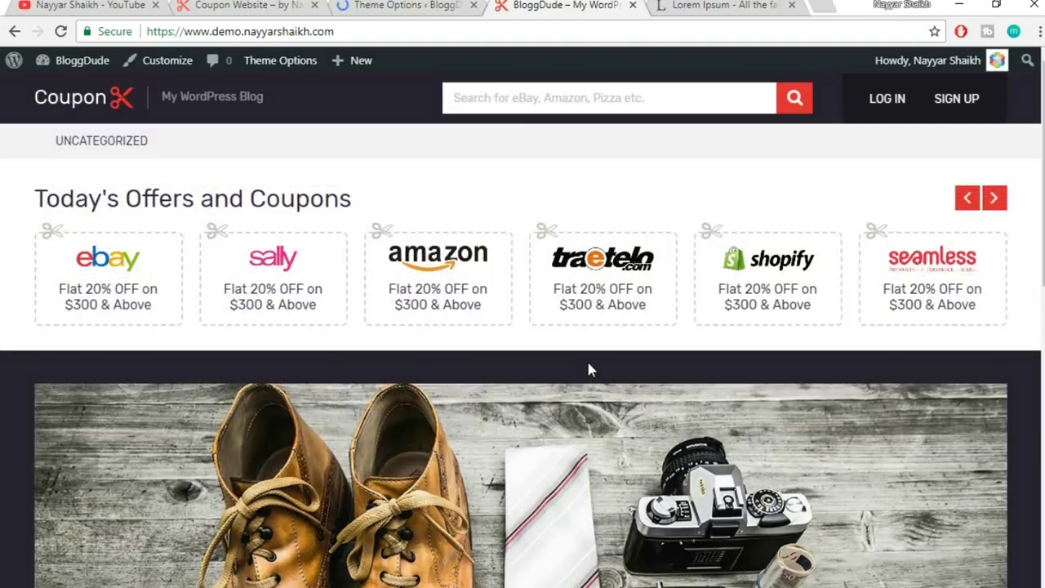
scroll(588, 369, "down", 2)
scroll(580, 367, "up", 2)
left_click(437, 5)
scroll(493, 219, "down", 4)
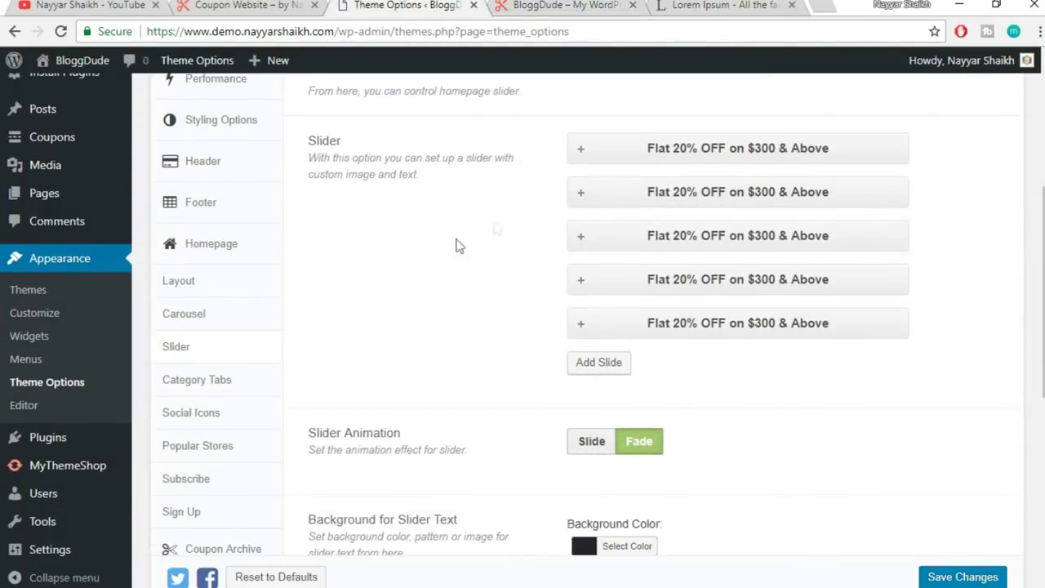
- In Homepage > Layout, move Slider above Carousel in the Enabled list and save
left_click(196, 292)
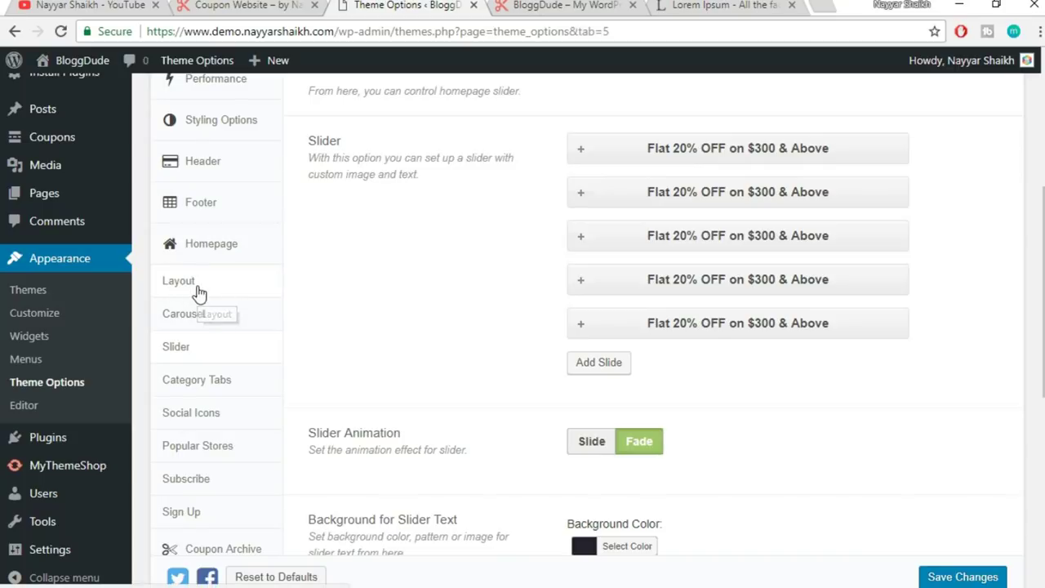
left_click(543, 5)
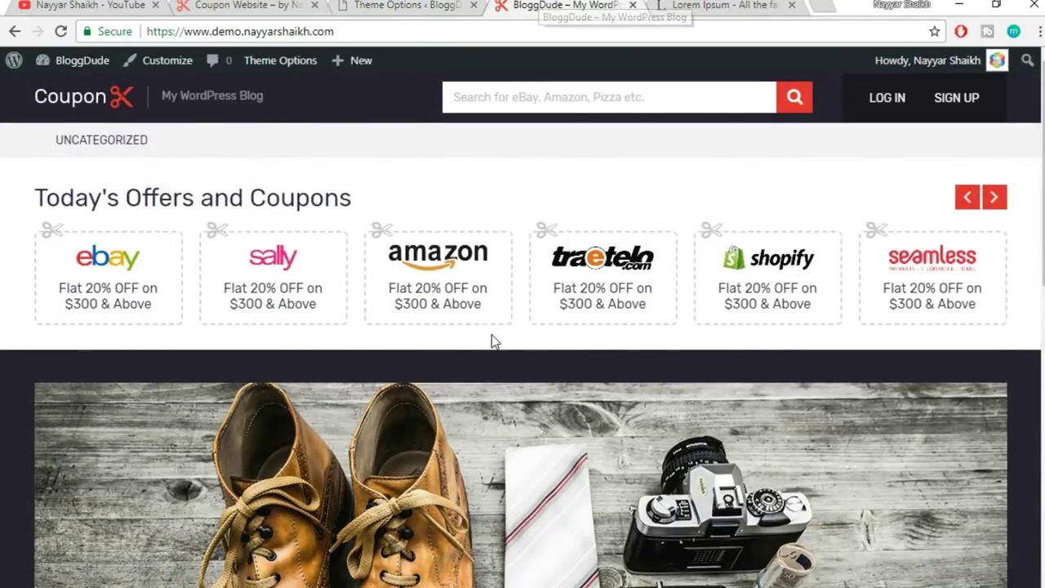
scroll(492, 341, "down", 3)
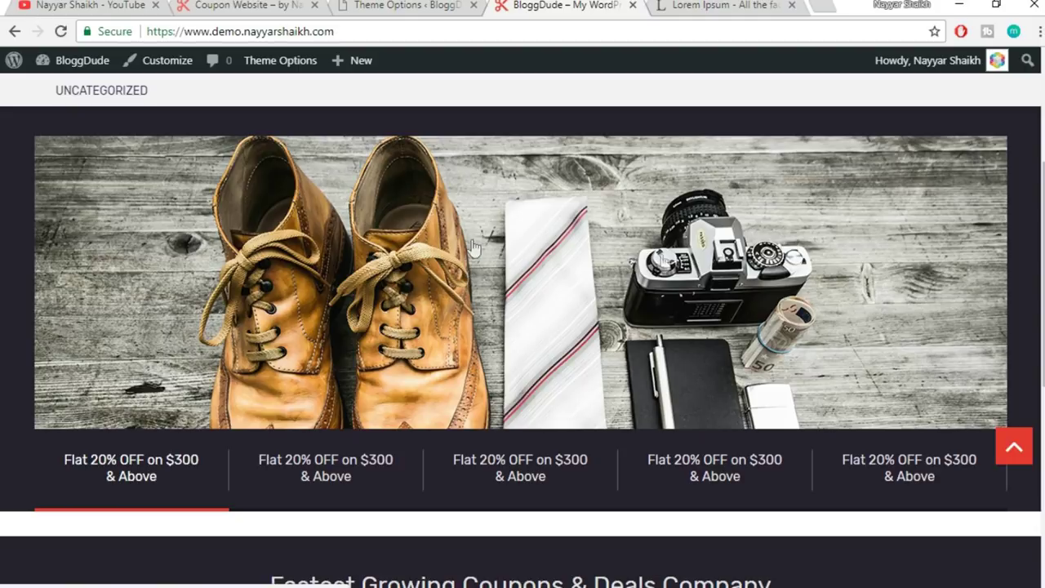
scroll(560, 392, "up", 2)
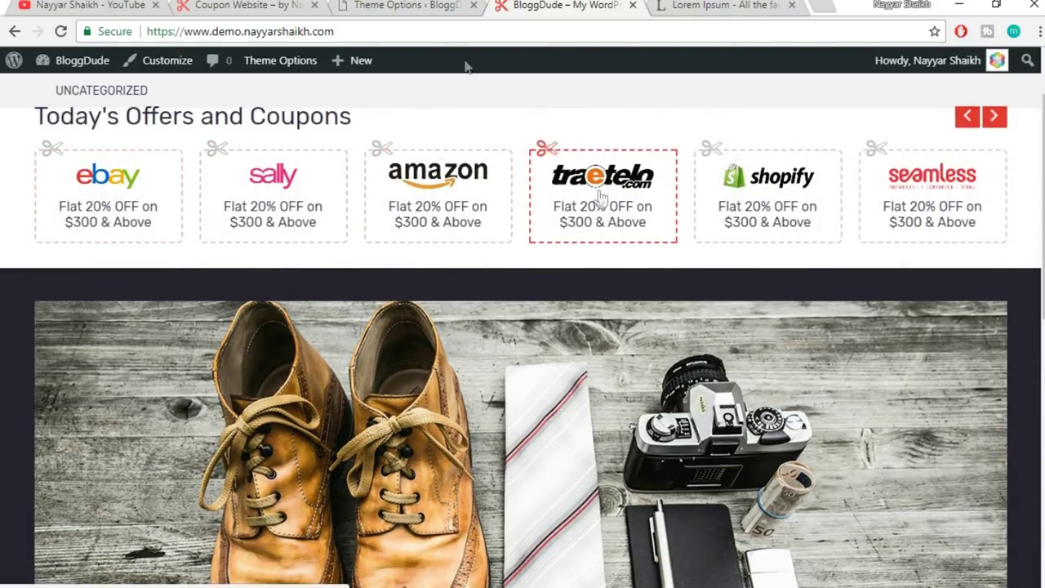
left_click(415, 4)
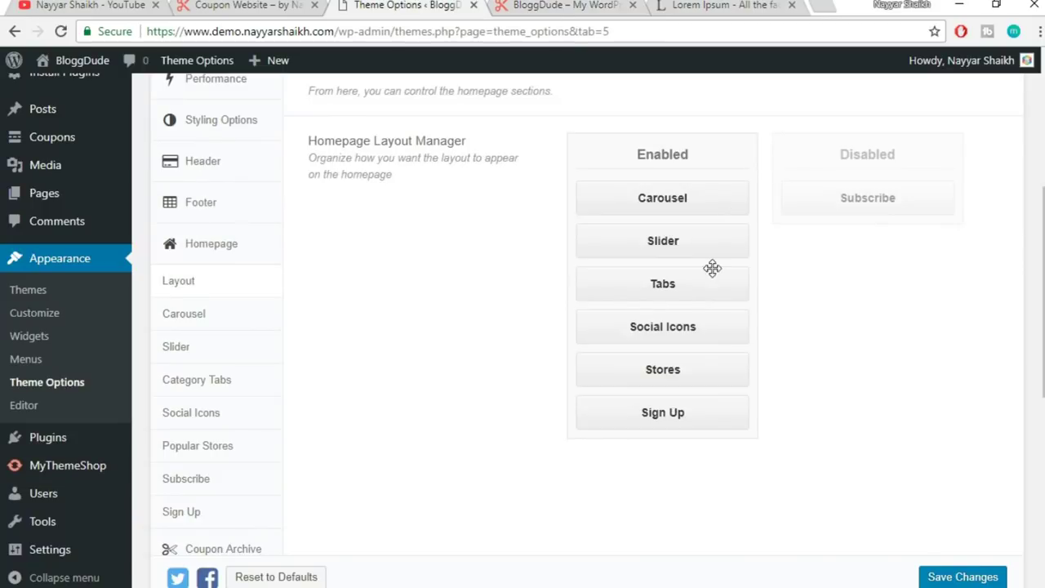
left_click_drag(689, 242, 687, 181)
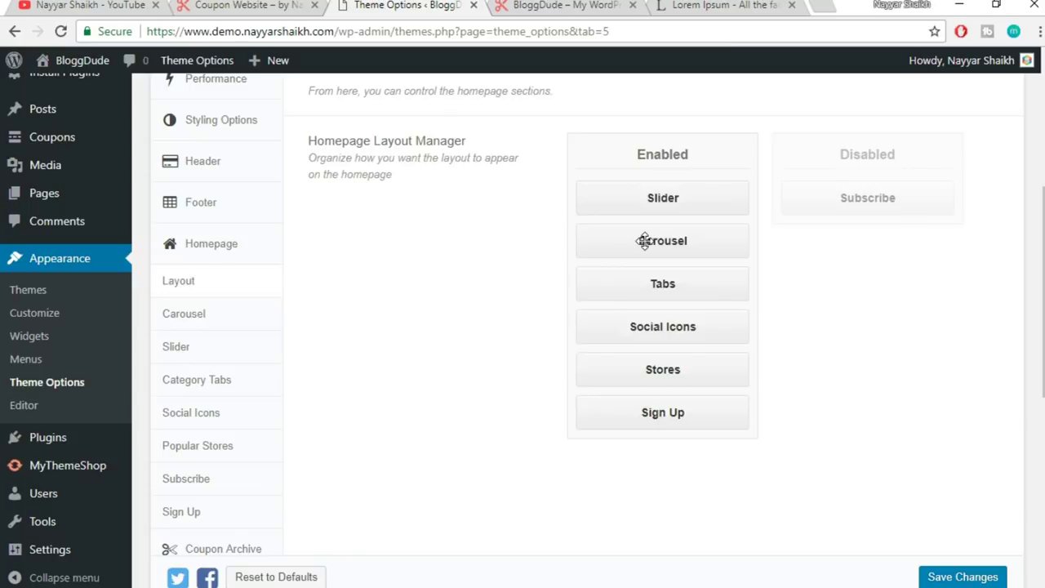
left_click(966, 577)
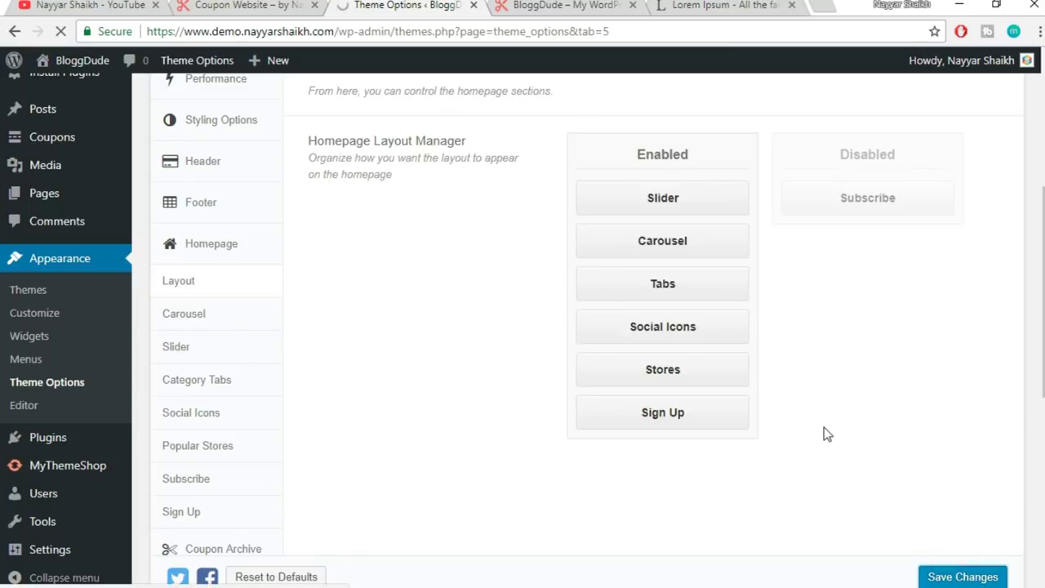
- Reload the live homepage to confirm the shoes slider now sits above the carousel
left_click(563, 5)
left_click(553, 31)
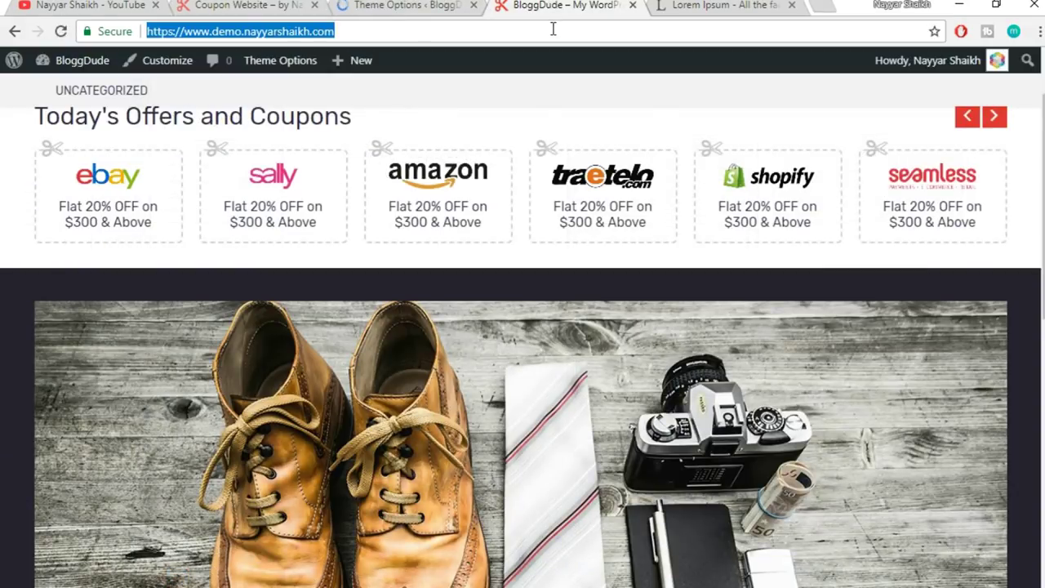
key("Return")
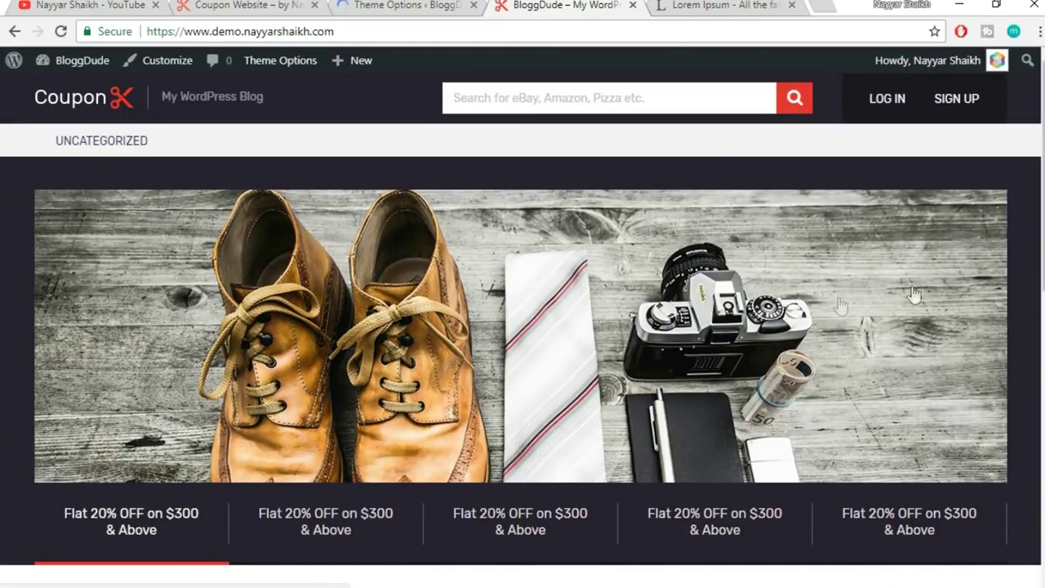
scroll(1003, 291, "down", 5)
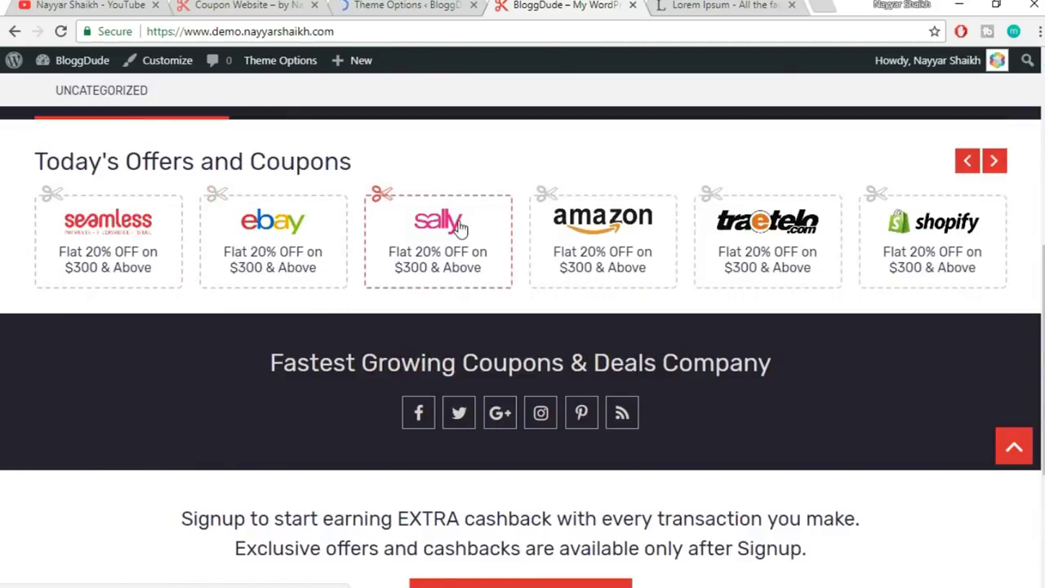
scroll(587, 160, "up", 5)
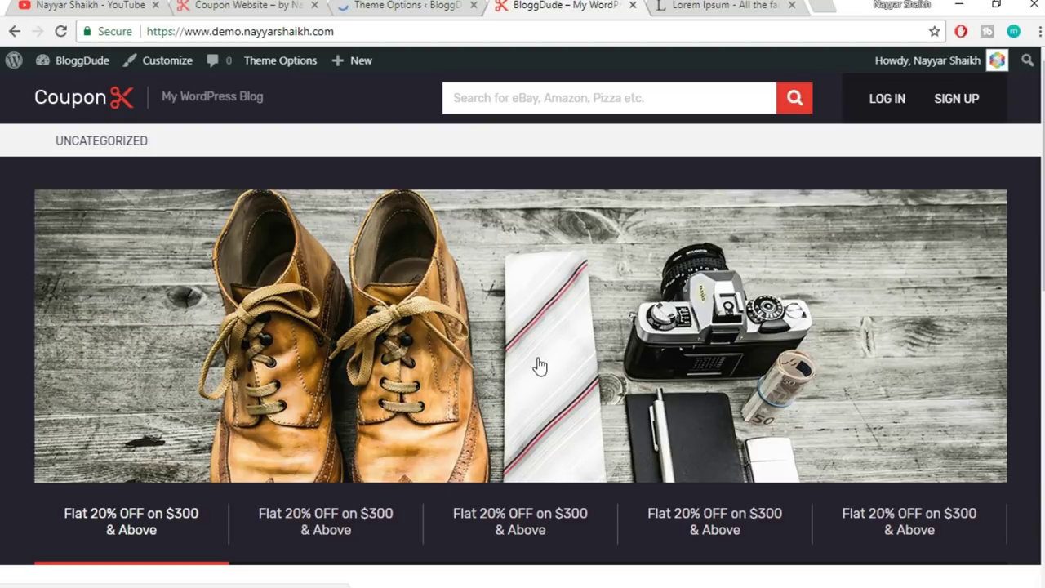
- Move Slider into the Disabled column of the homepage layout and save
left_click(410, 4)
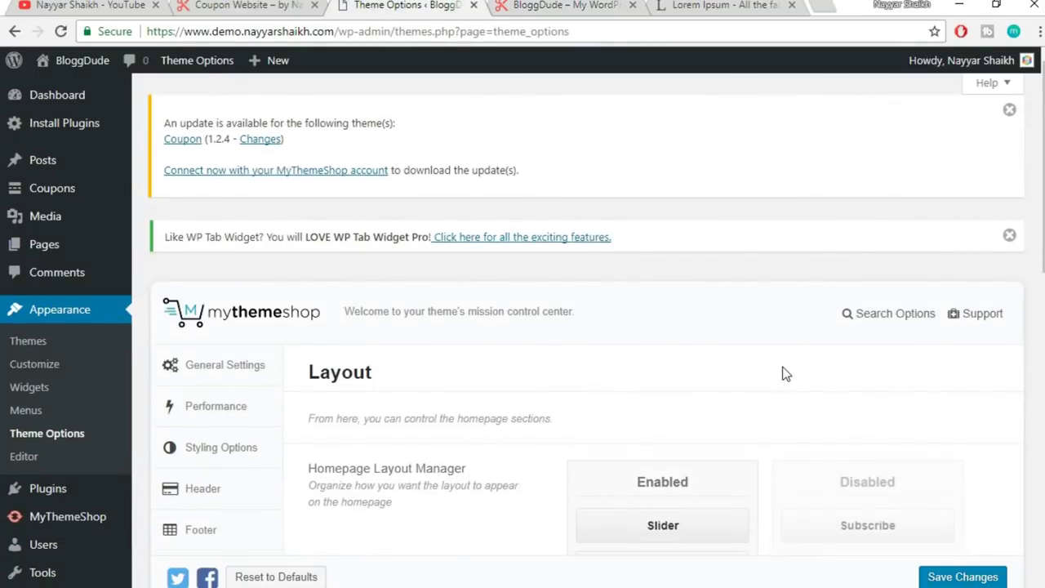
scroll(786, 371, "down", 3)
left_click_drag(662, 283, 873, 269)
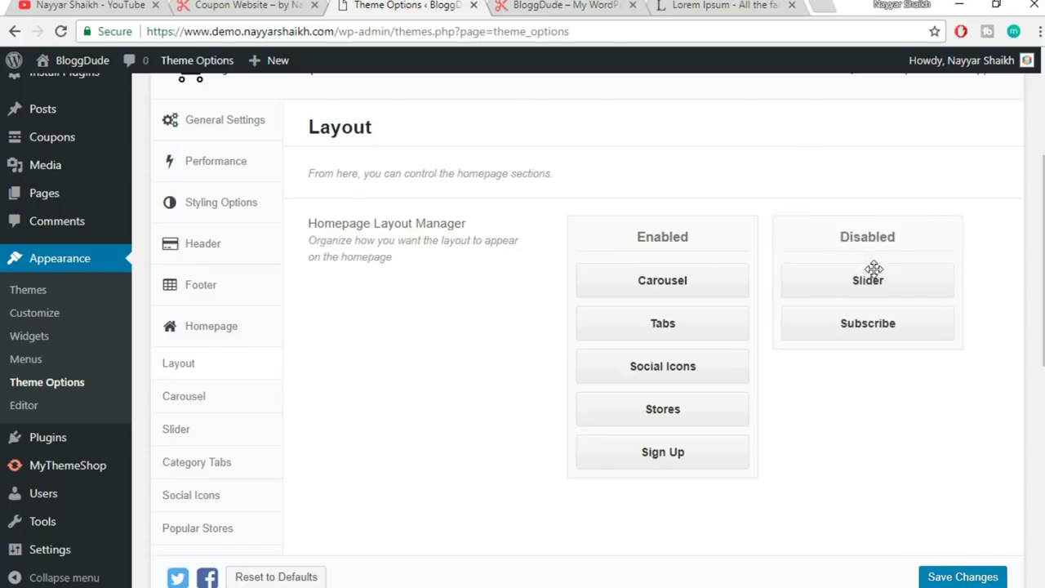
left_click(980, 578)
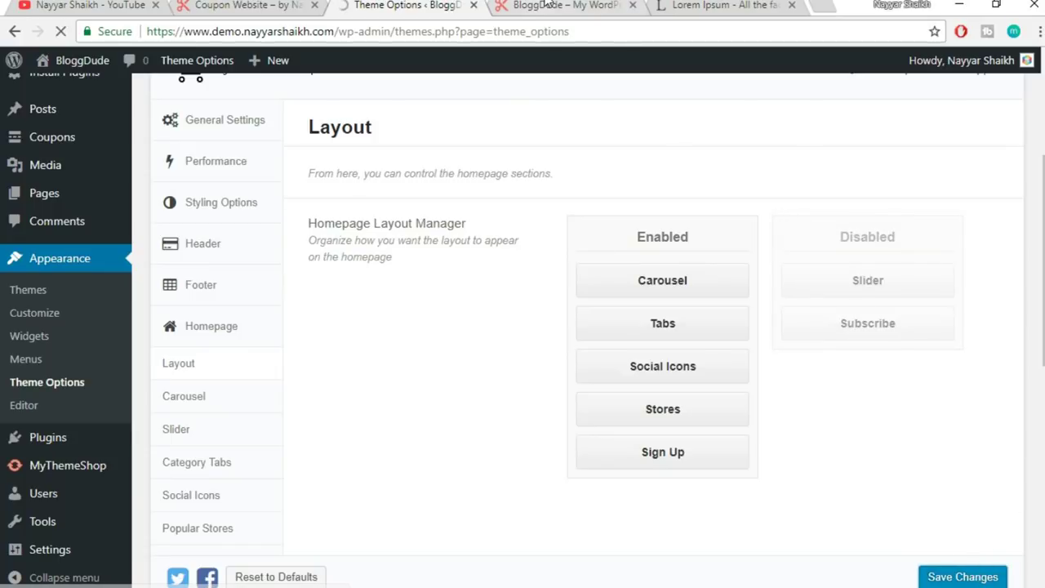
- Reload the live homepage to confirm it opens with the Today's Offers and Coupons carousel
left_click(539, 7)
left_click(532, 28)
key("Return")
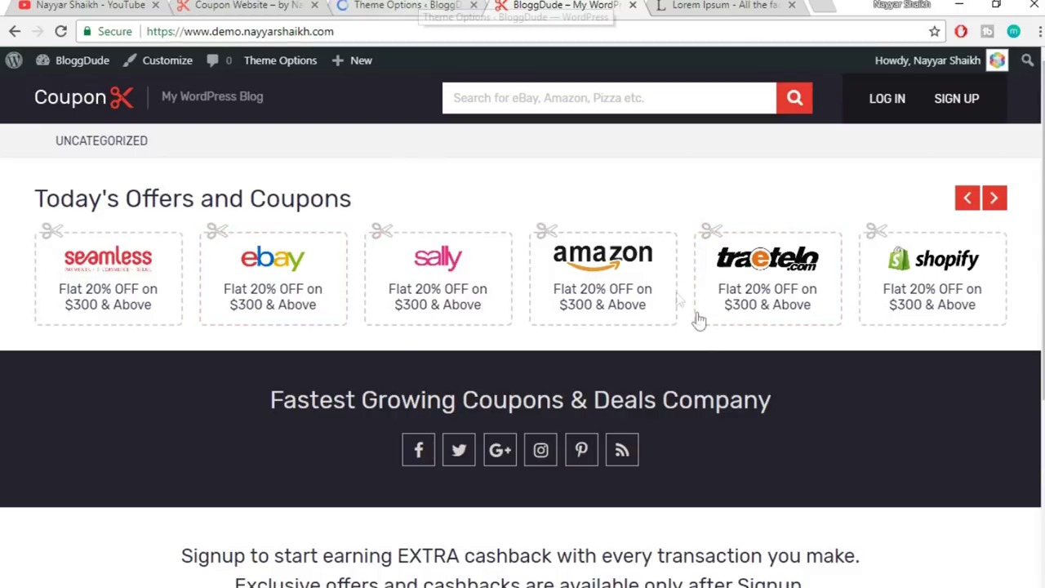
scroll(707, 346, "down", 2)
scroll(707, 346, "up", 2)
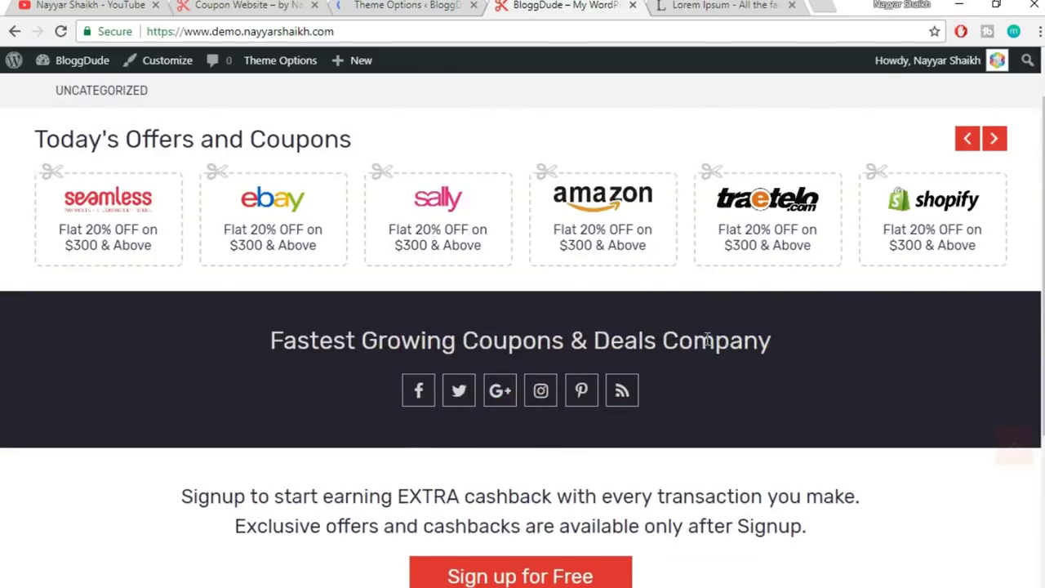
- Re-enable Slider below Carousel, add Subscribe to the enabled homepage sections, and save the layout
left_click(428, 5)
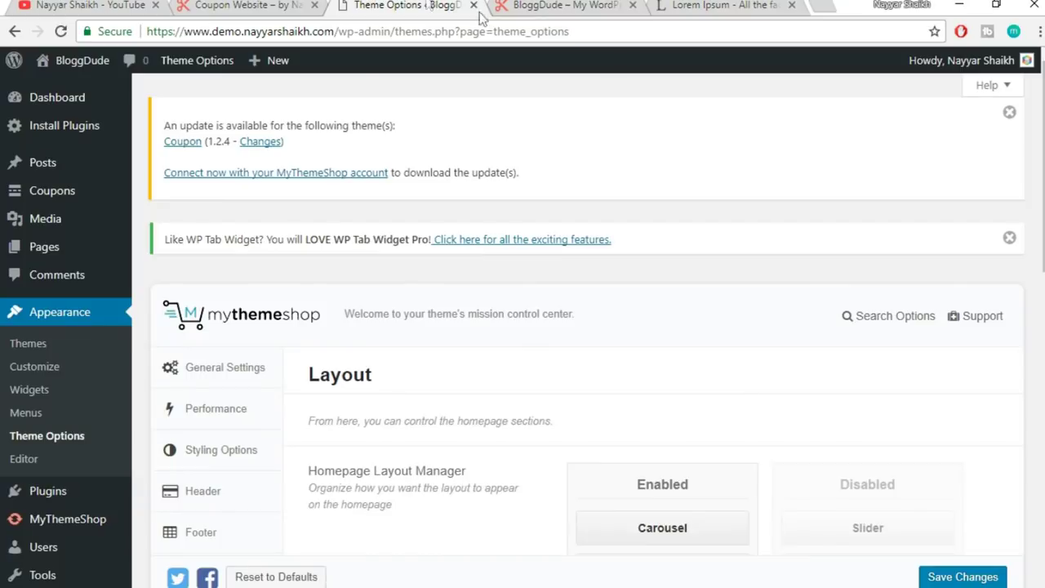
scroll(871, 283, "down", 3)
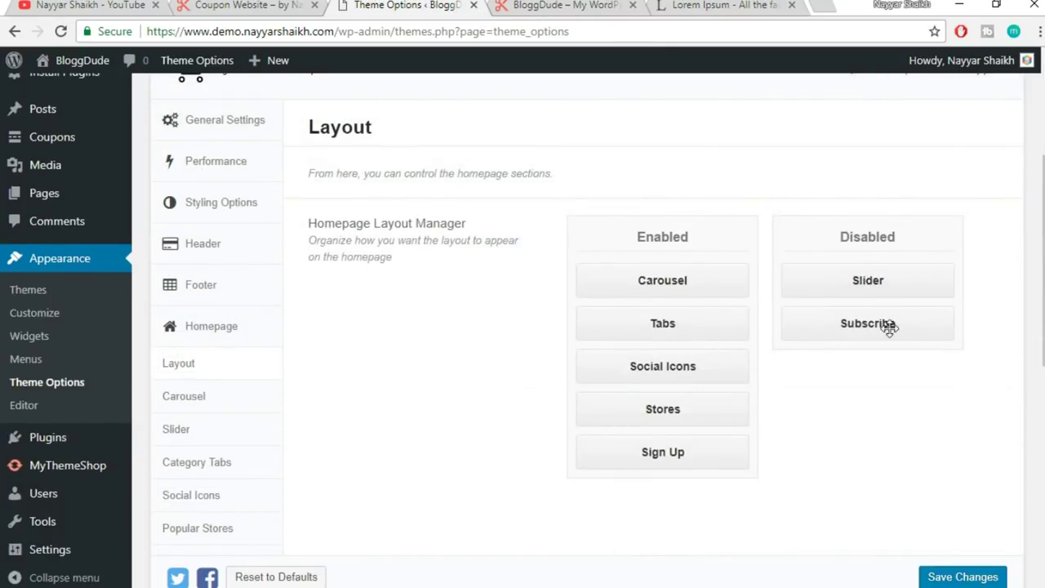
left_click_drag(897, 285, 690, 316)
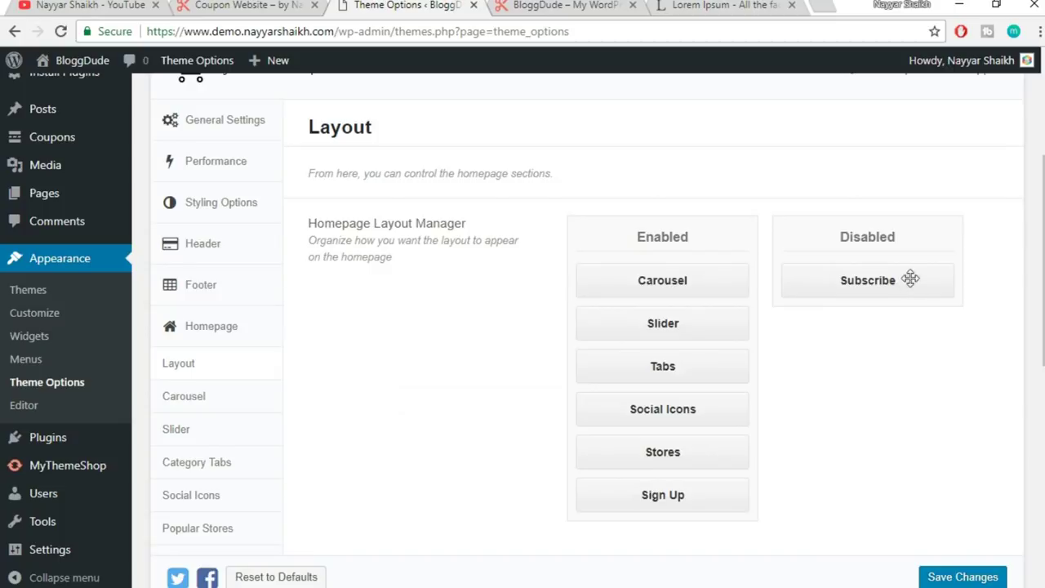
left_click_drag(916, 284, 717, 495)
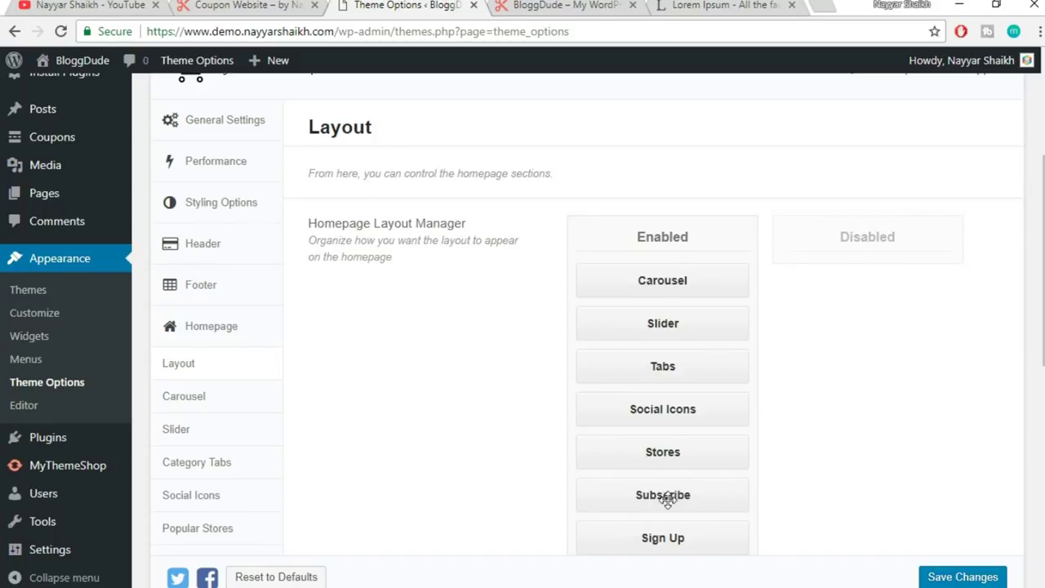
scroll(638, 396, "down", 1)
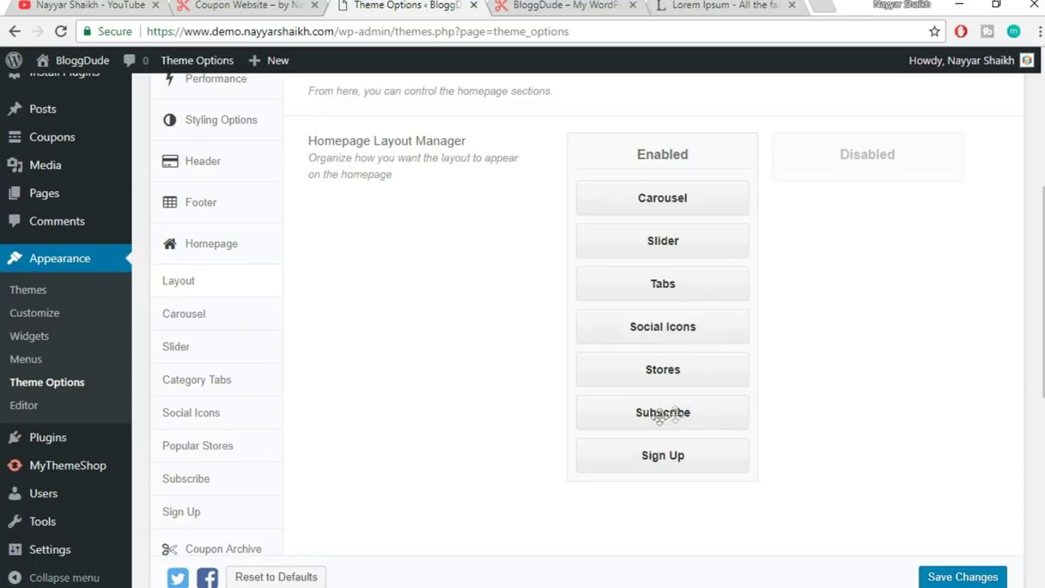
left_click(962, 577)
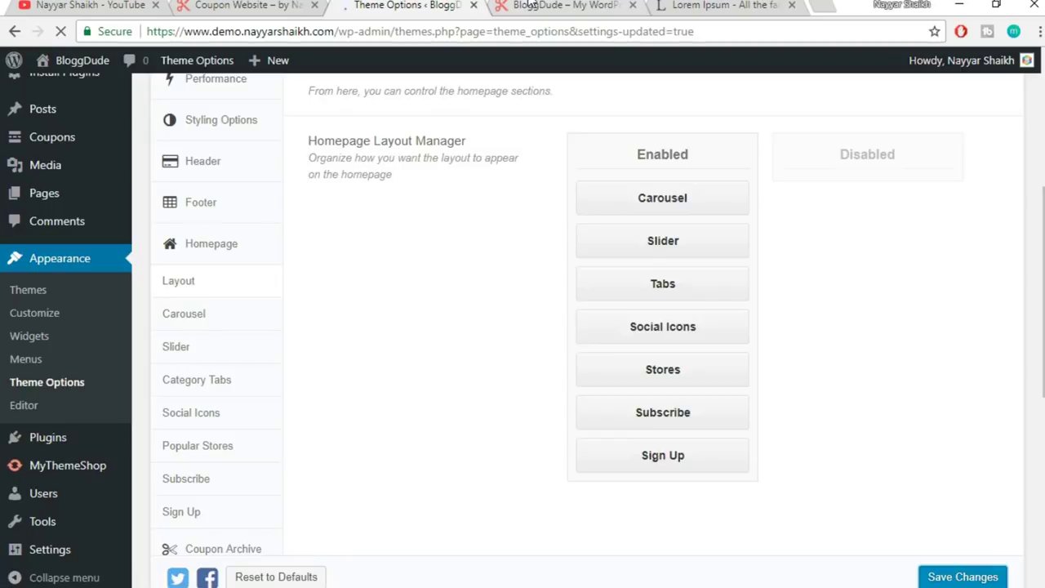
- Reload the live homepage to check the new layout, then return to Theme Options
left_click(557, 7)
left_click(552, 33)
key("Return")
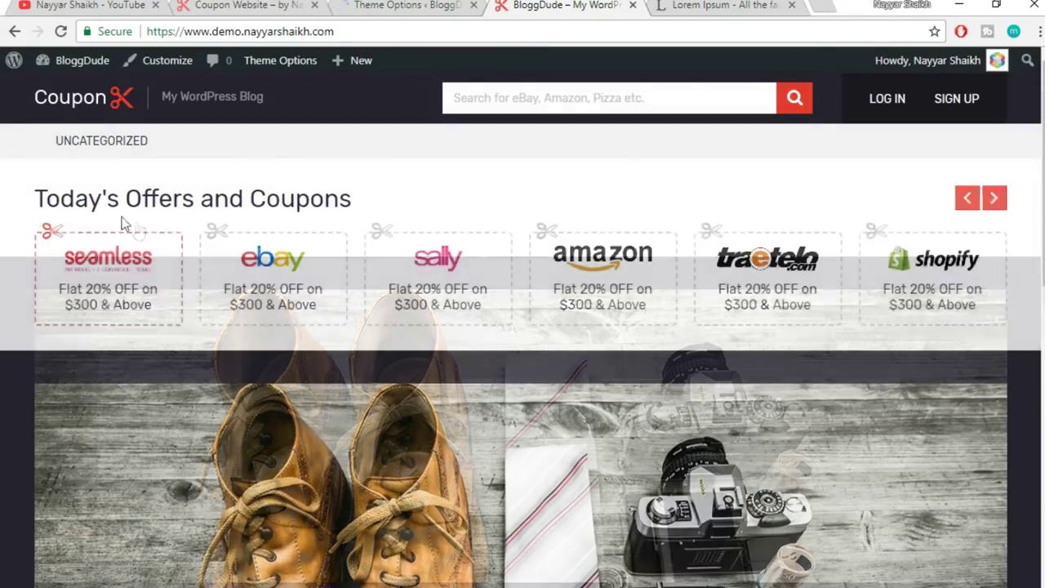
scroll(442, 272, "down", 10)
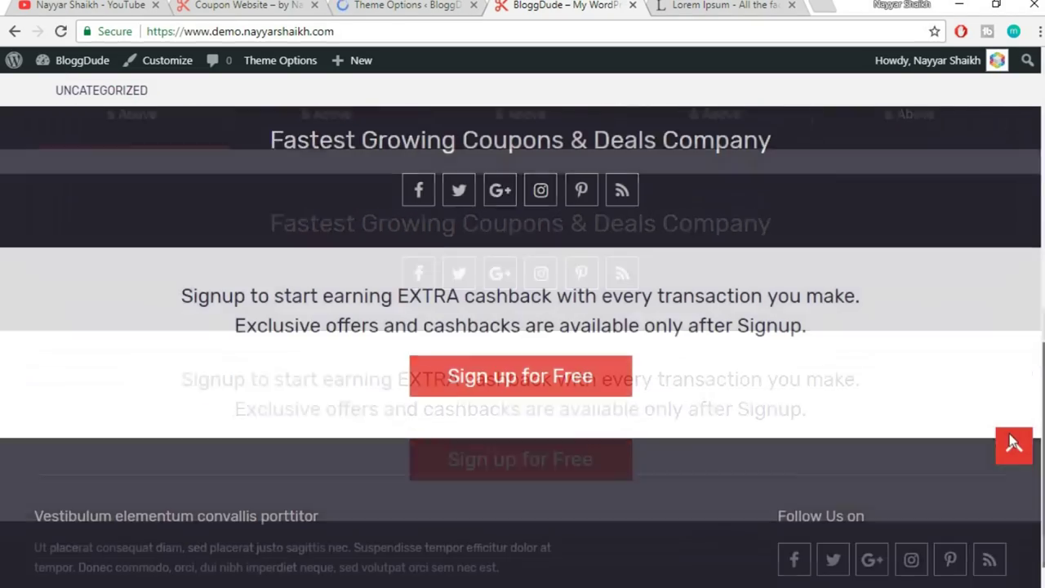
scroll(1014, 445, "up", 10)
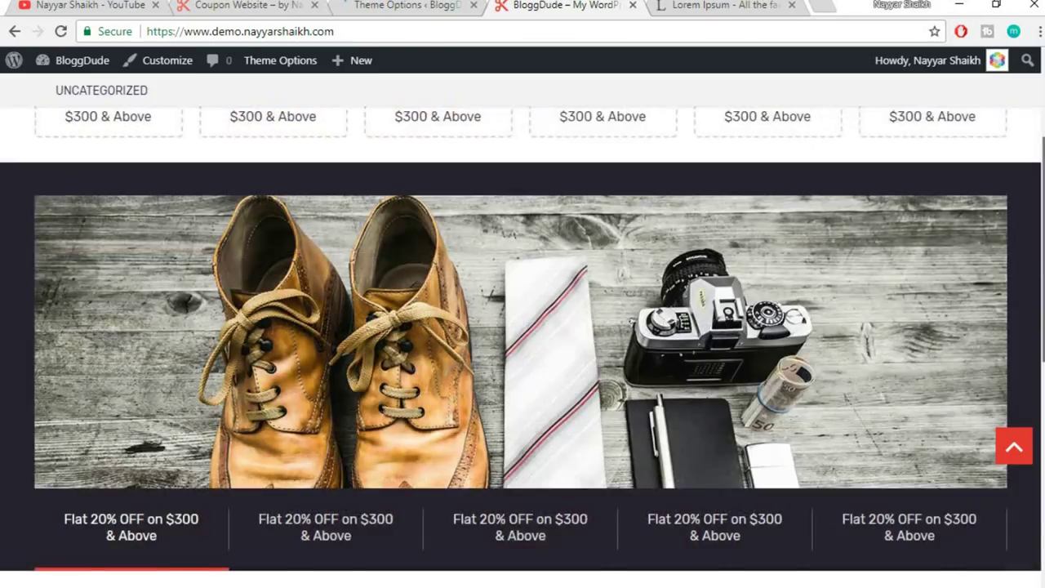
left_click(363, 4)
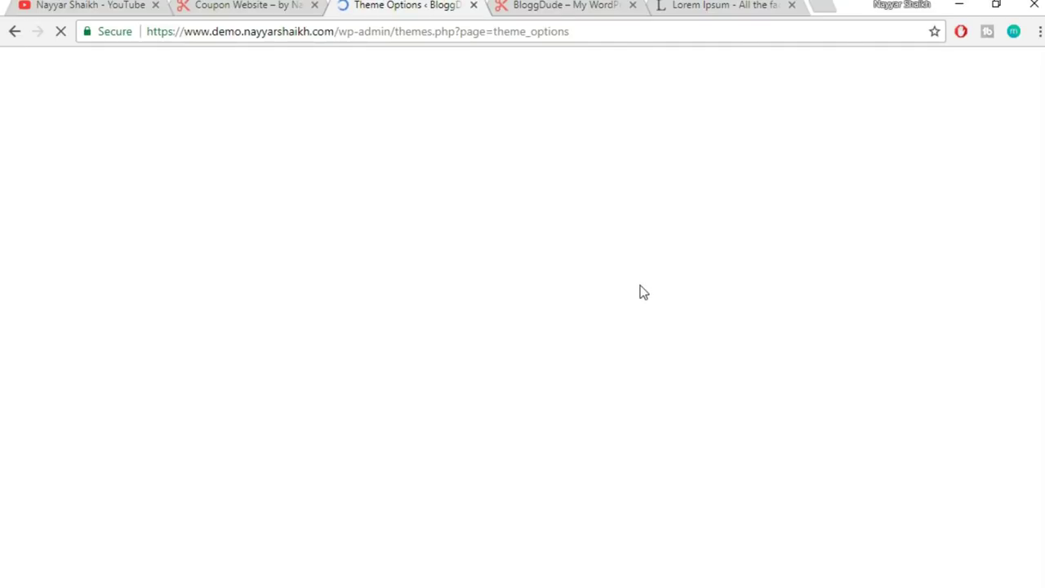
- Open the Category Tabs settings and preview the reference site's Electronics, Food and Travel coupon tabs
scroll(640, 301, "down", 6)
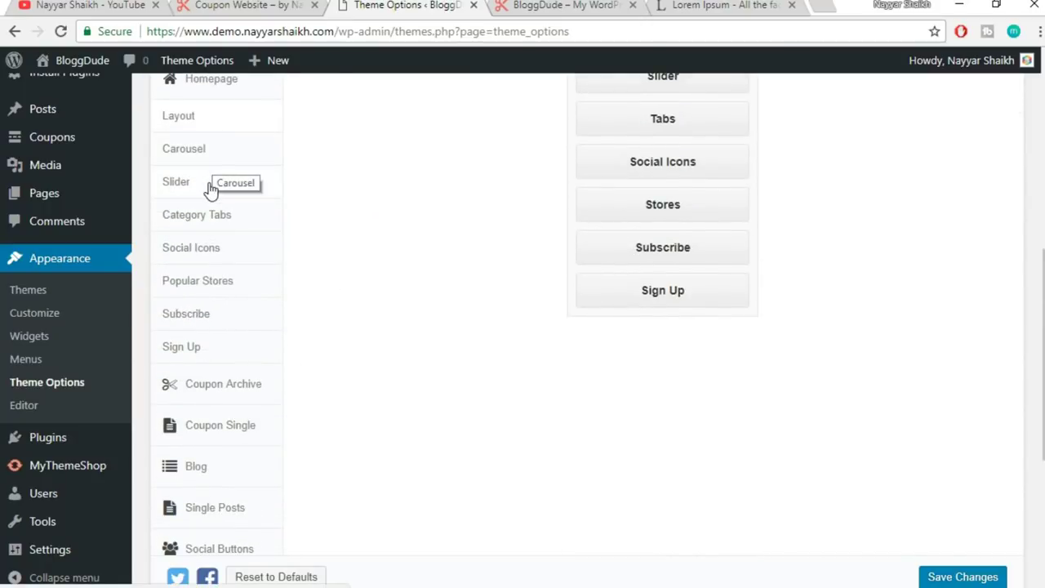
left_click(219, 228)
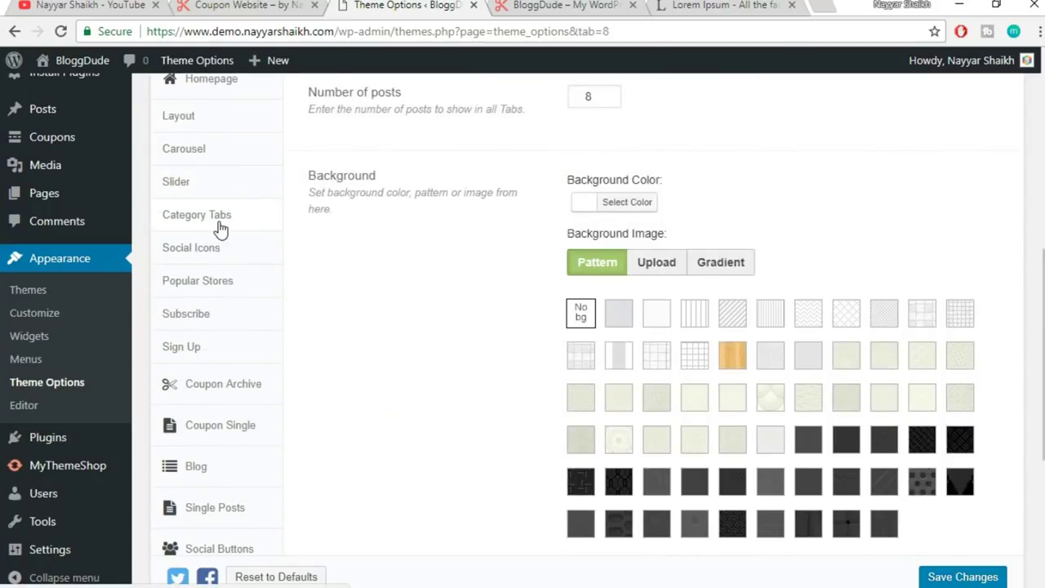
left_click(245, 5)
scroll(990, 337, "down", 5)
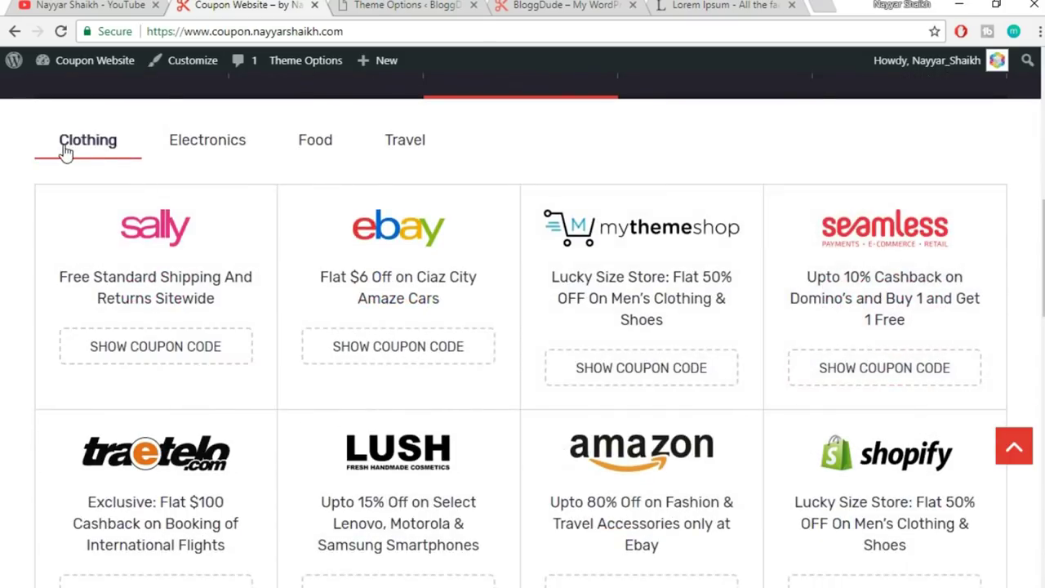
left_click(214, 149)
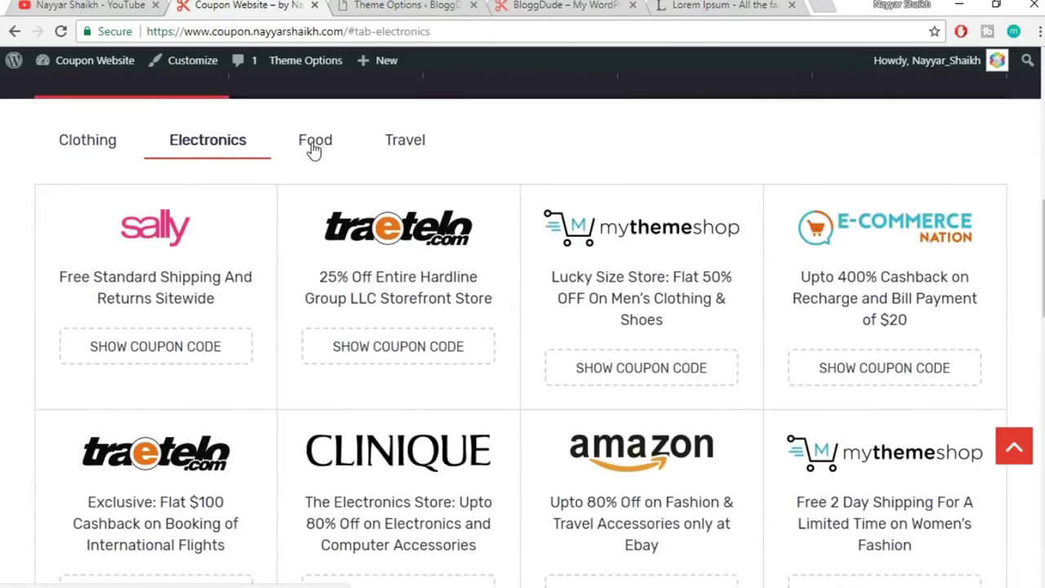
left_click(314, 147)
left_click(412, 143)
left_click(211, 144)
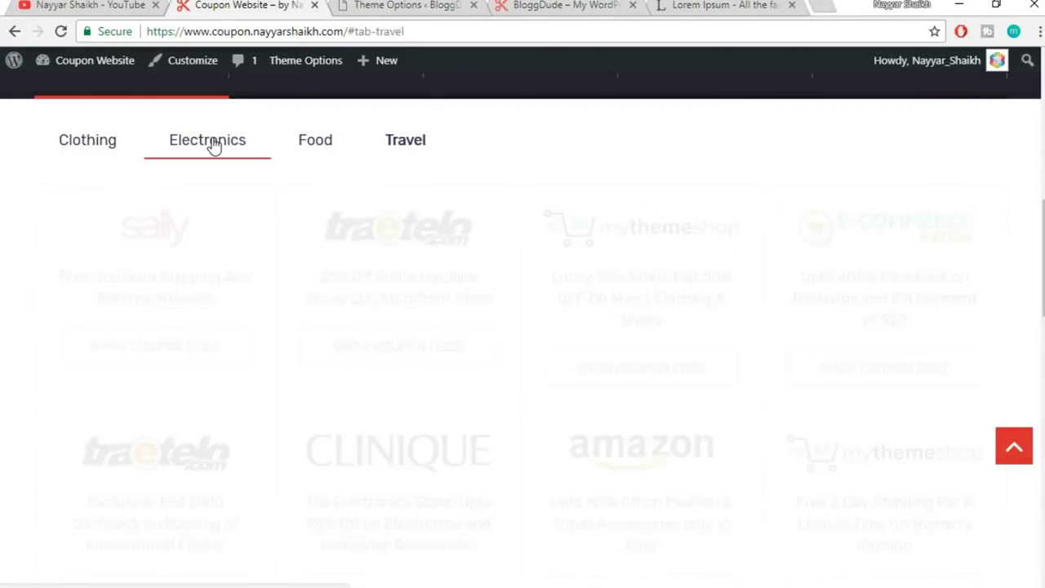
scroll(263, 180, "down", 2)
scroll(245, 164, "up", 2)
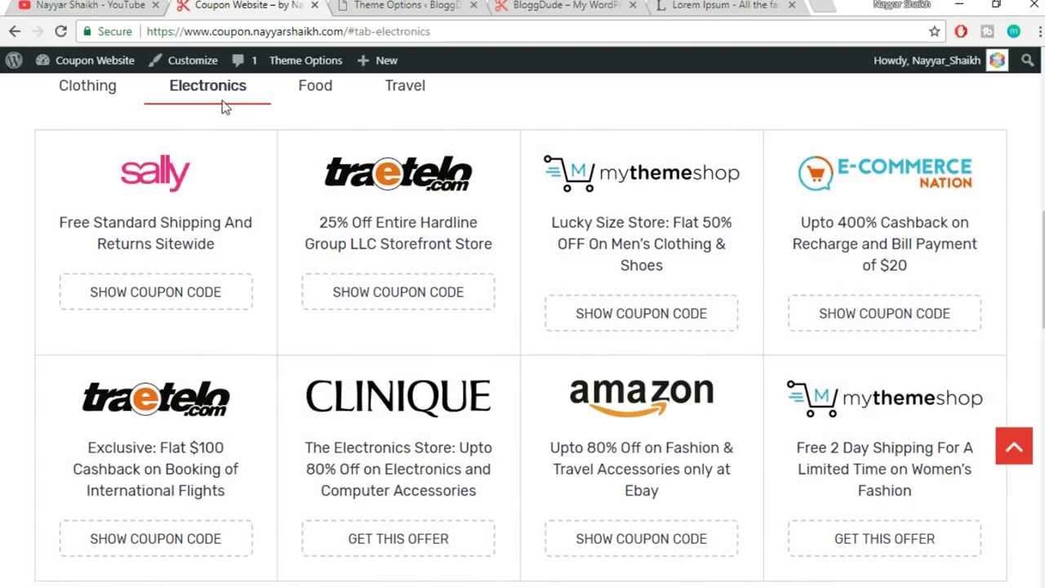
left_click(402, 4)
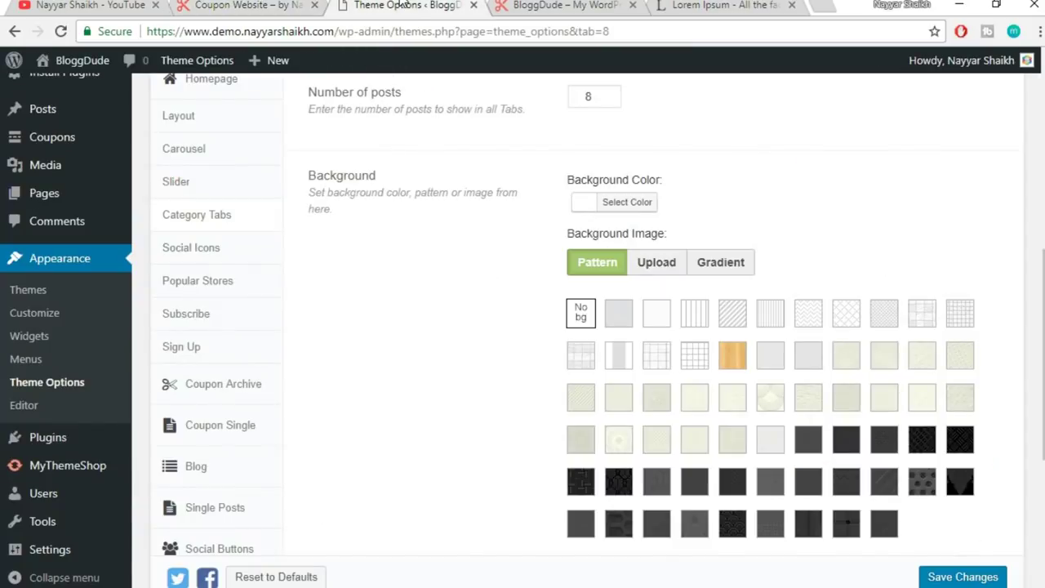
scroll(492, 312, "up", 1)
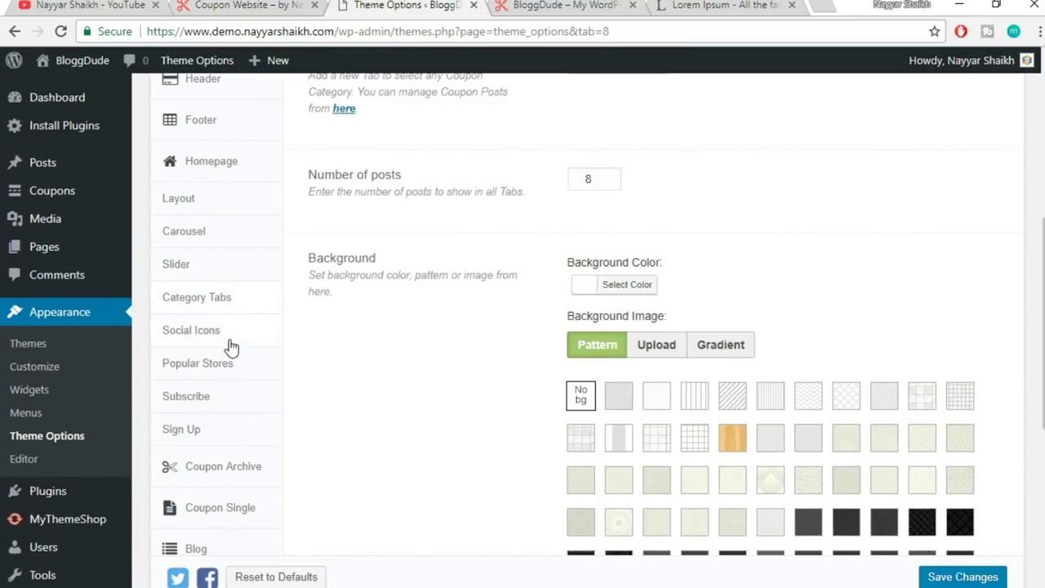
- Add a Clothing tab to the homepage Category Tabs
left_click(199, 309)
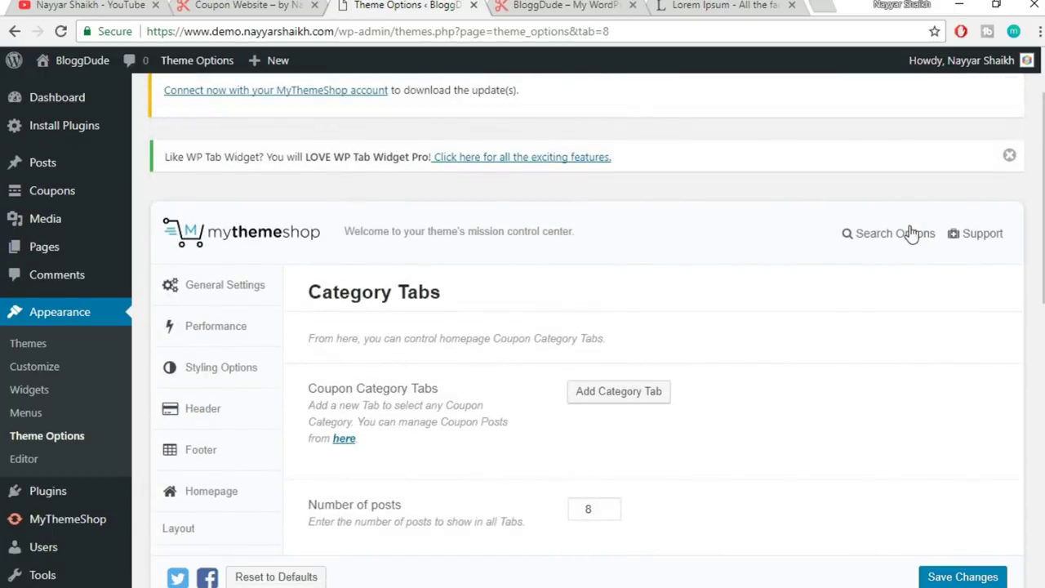
scroll(675, 242, "down", 2)
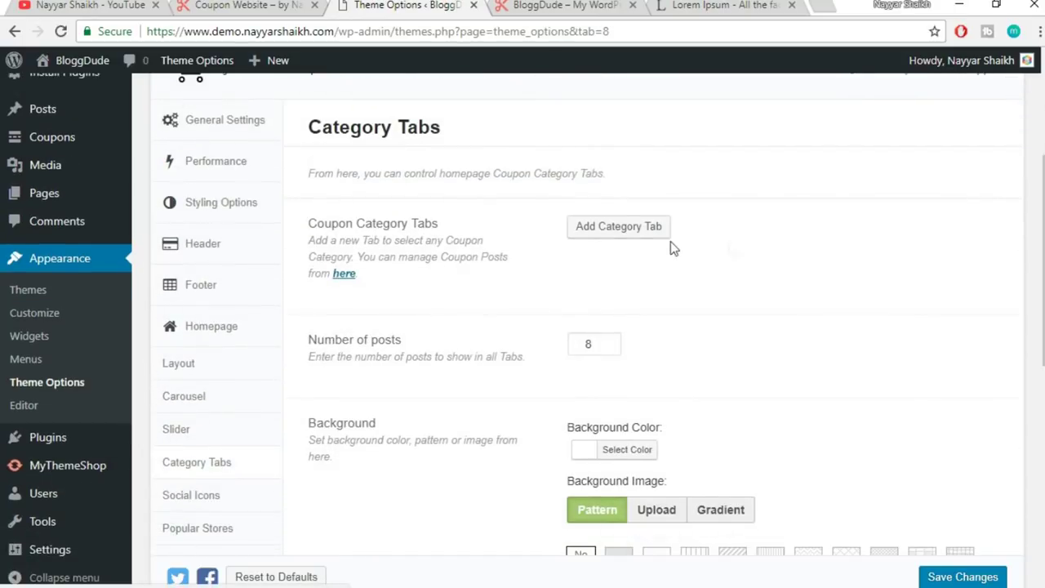
left_click(624, 232)
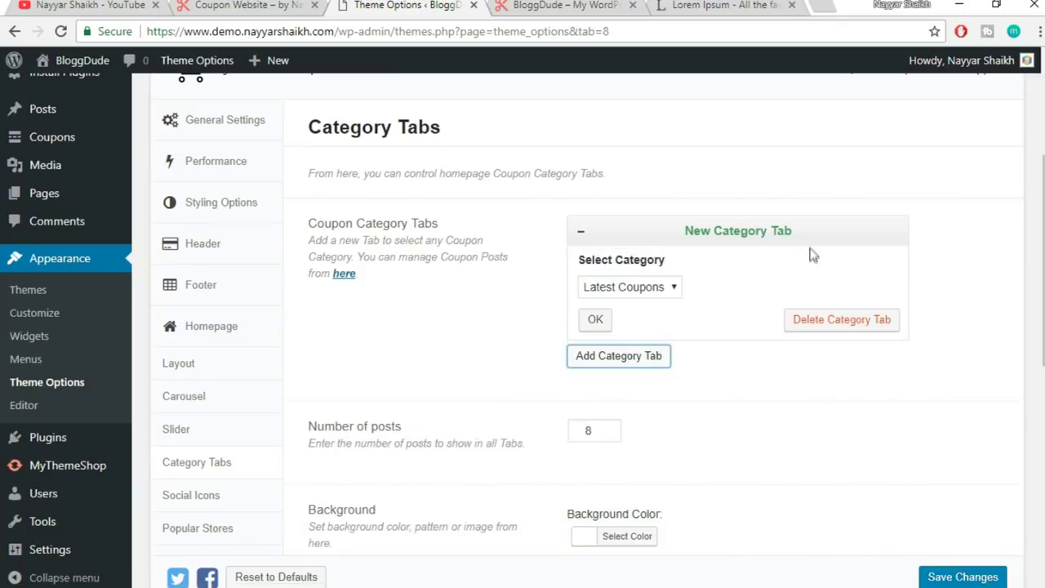
left_click(631, 287)
left_click(628, 322)
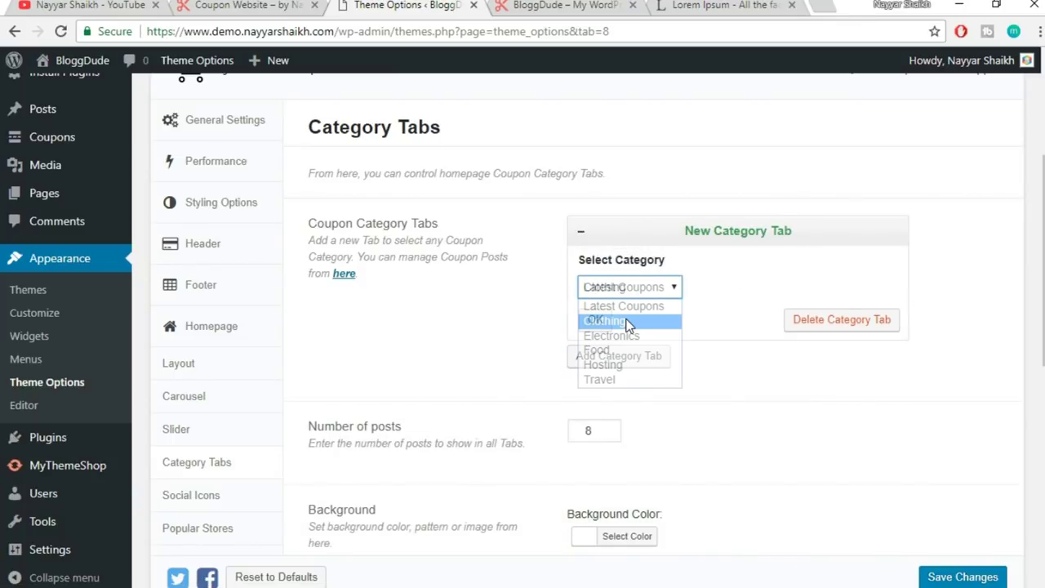
left_click(596, 325)
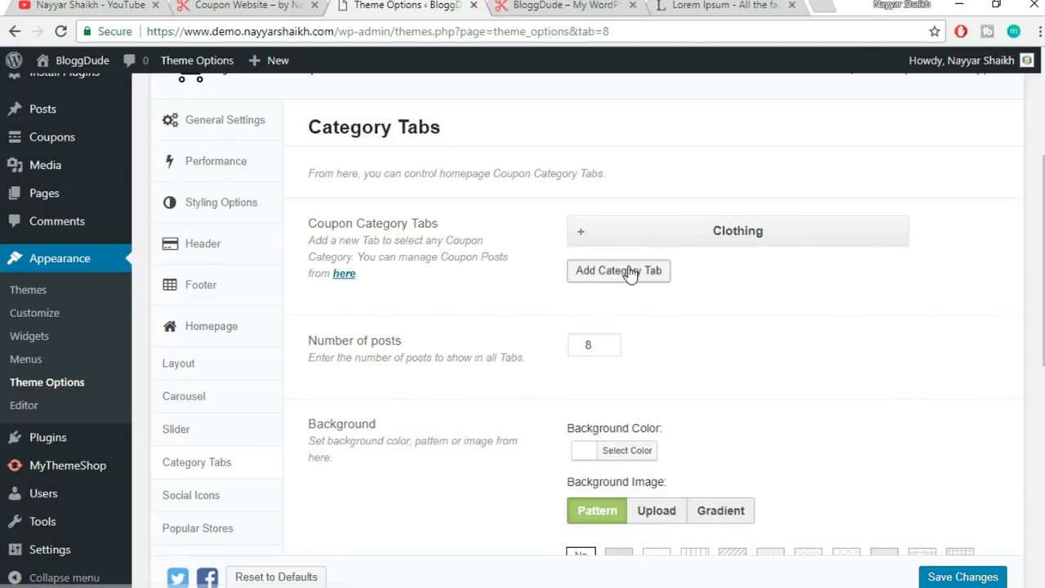
- Add Electronics and Food category tabs
left_click(631, 274)
left_click(633, 335)
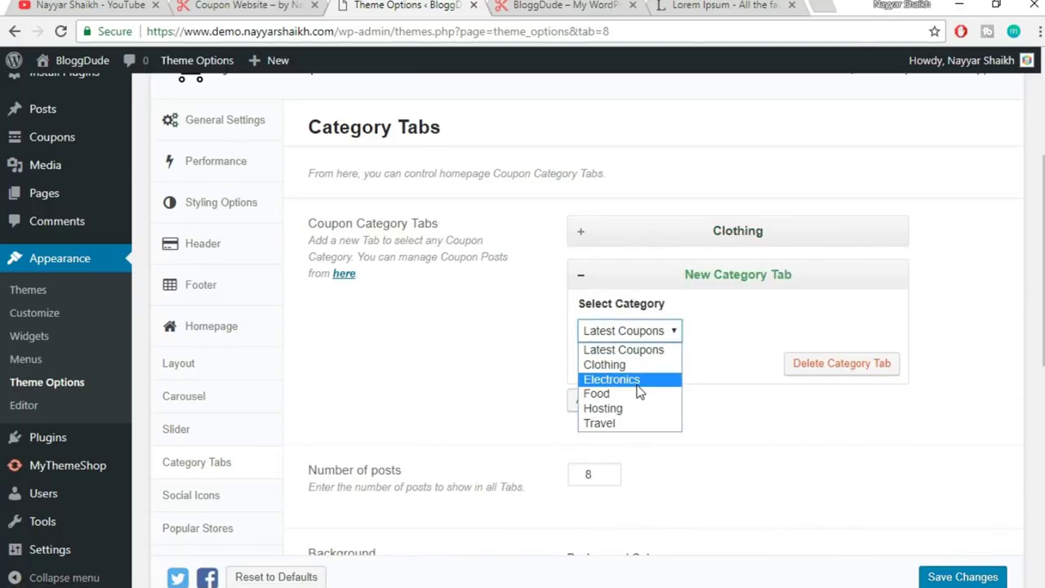
left_click(633, 377)
left_click(596, 368)
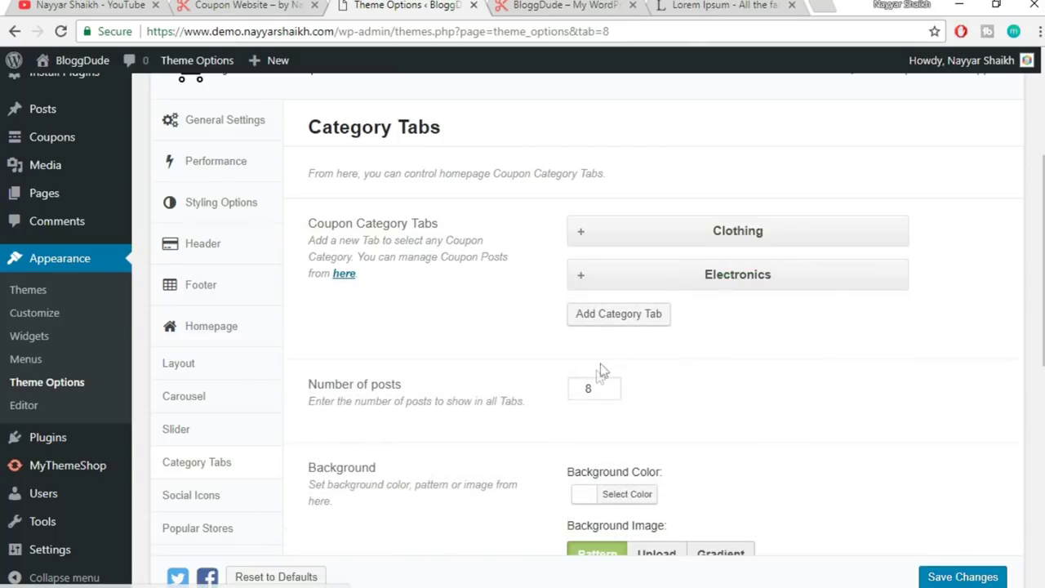
left_click(633, 327)
left_click(633, 376)
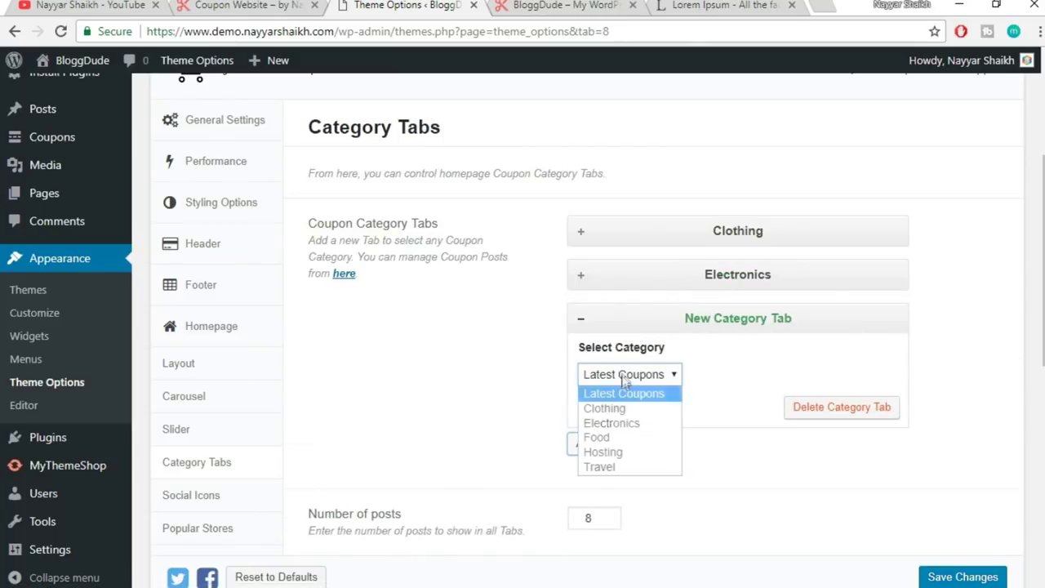
left_click(621, 438)
left_click(597, 406)
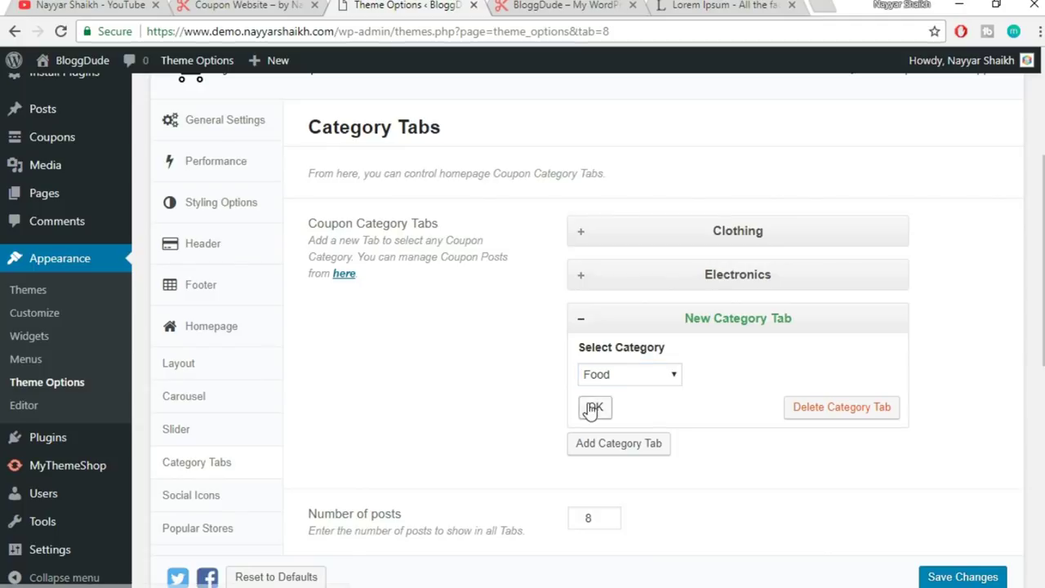
- Add the Hosting and Travel category tabs
left_click(623, 361)
left_click(626, 418)
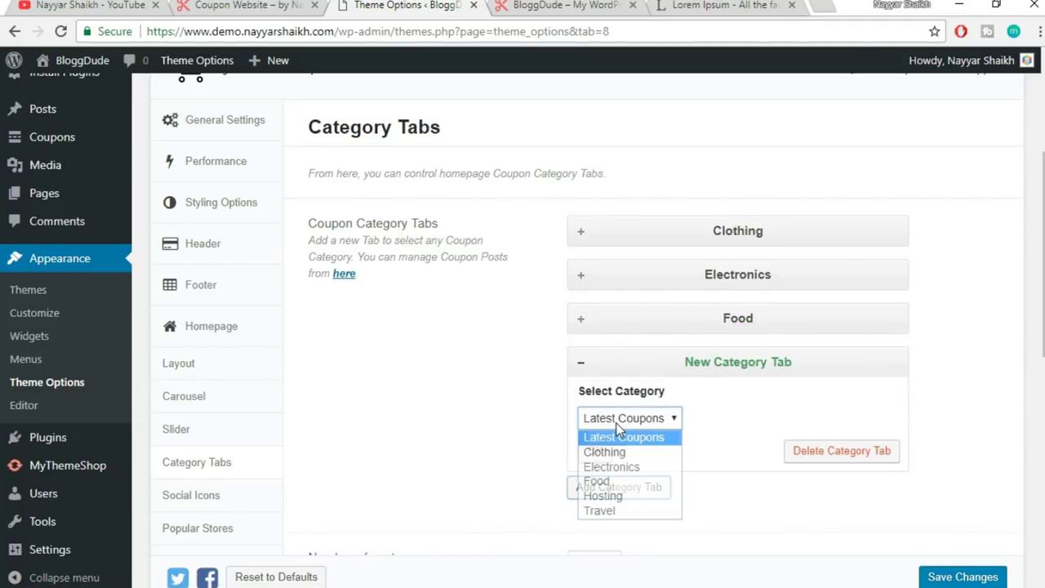
left_click(618, 495)
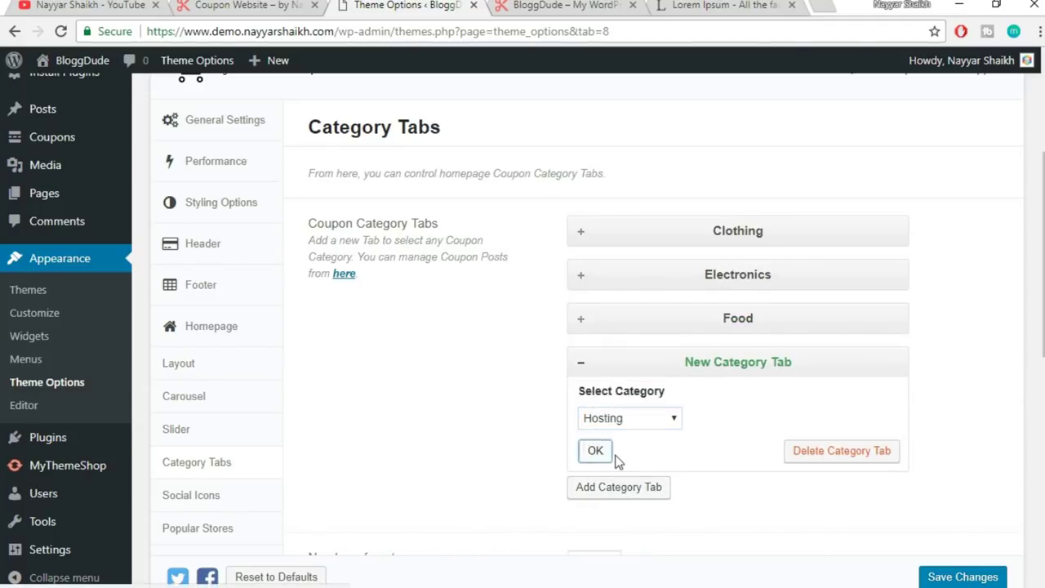
left_click(596, 452)
left_click(635, 401)
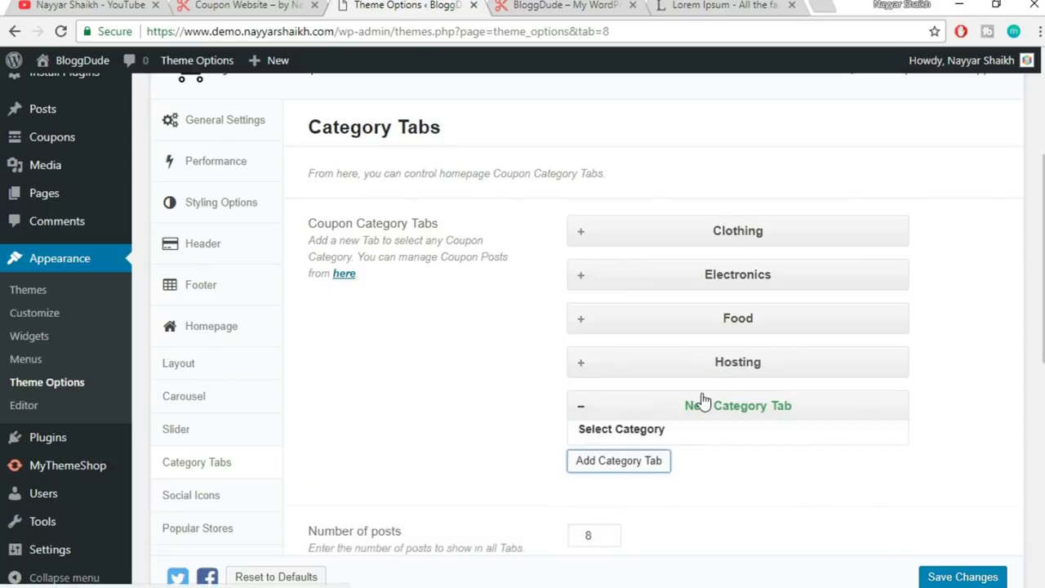
scroll(649, 351, "down", 2)
left_click(668, 297)
left_click(622, 390)
left_click(599, 331)
scroll(729, 330, "down", 1)
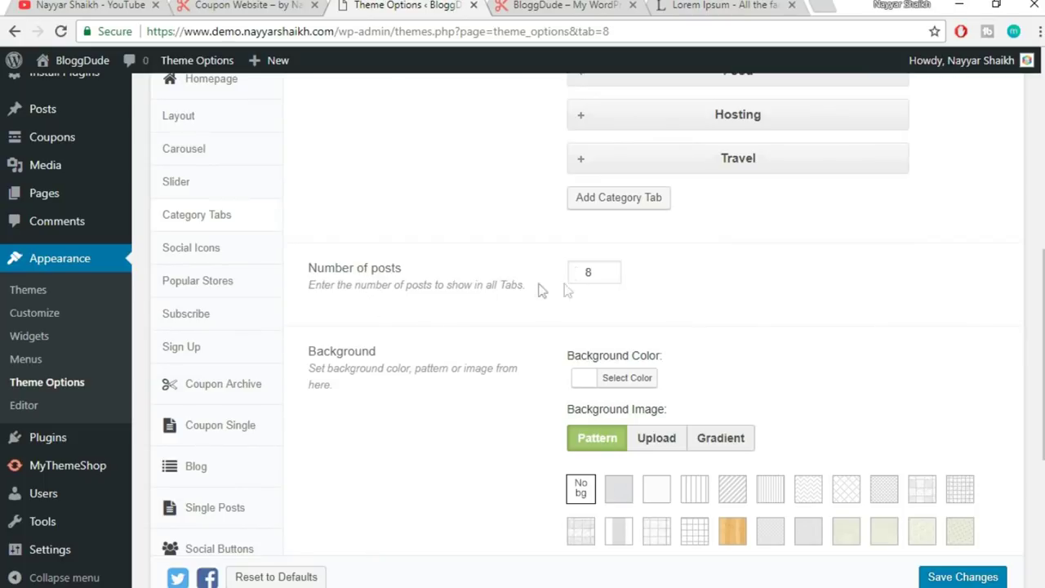
left_click(279, 8)
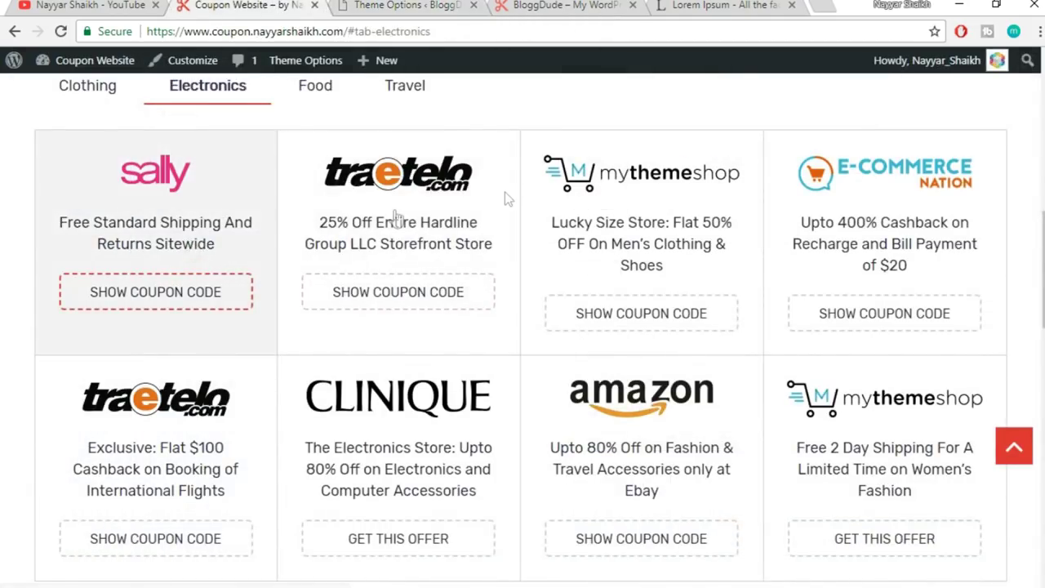
left_click(398, 5)
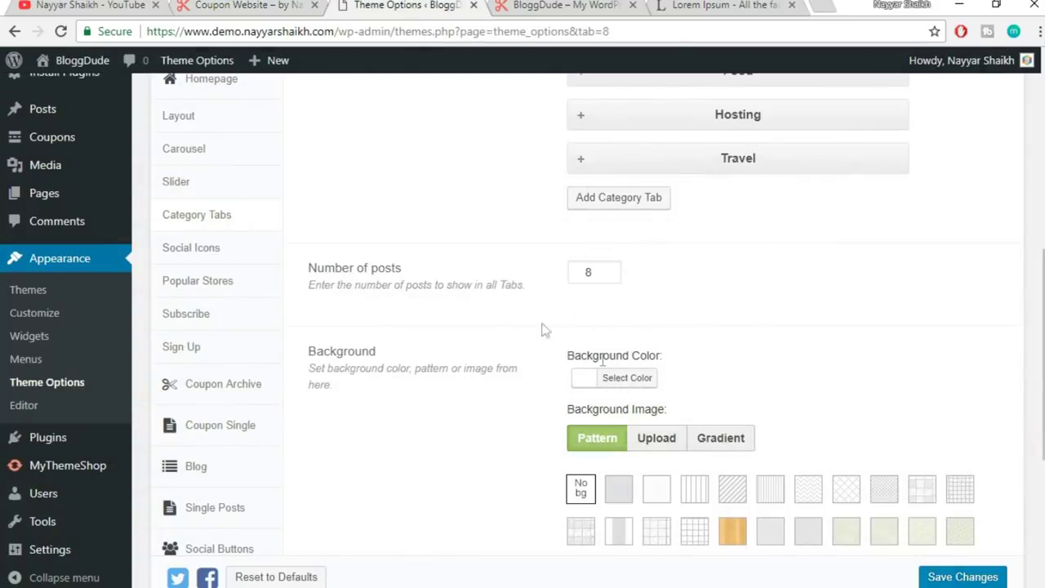
left_click(739, 298)
left_click(280, 5)
scroll(731, 419, "up", 3)
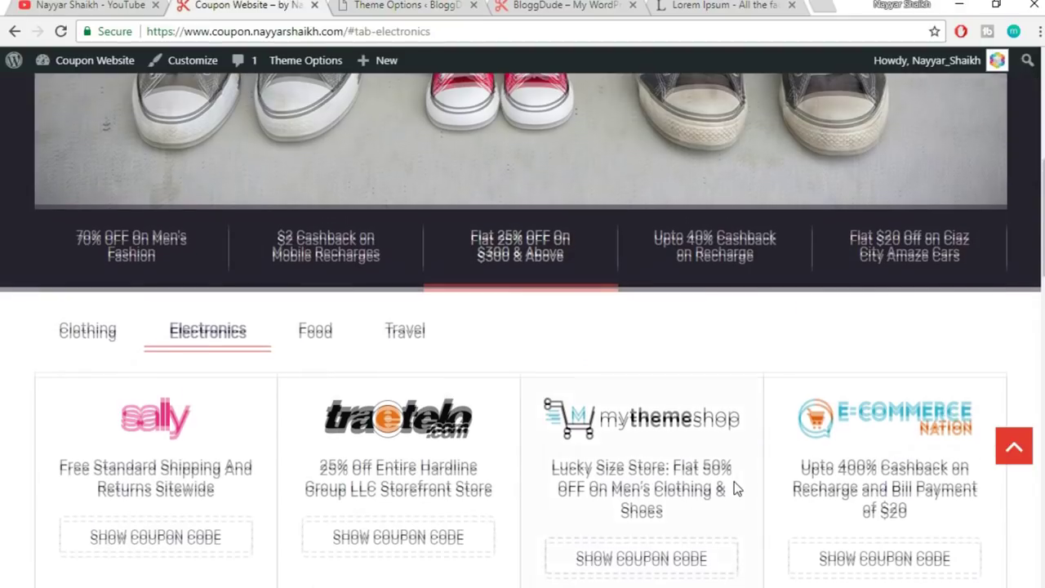
scroll(122, 331, "down", 2)
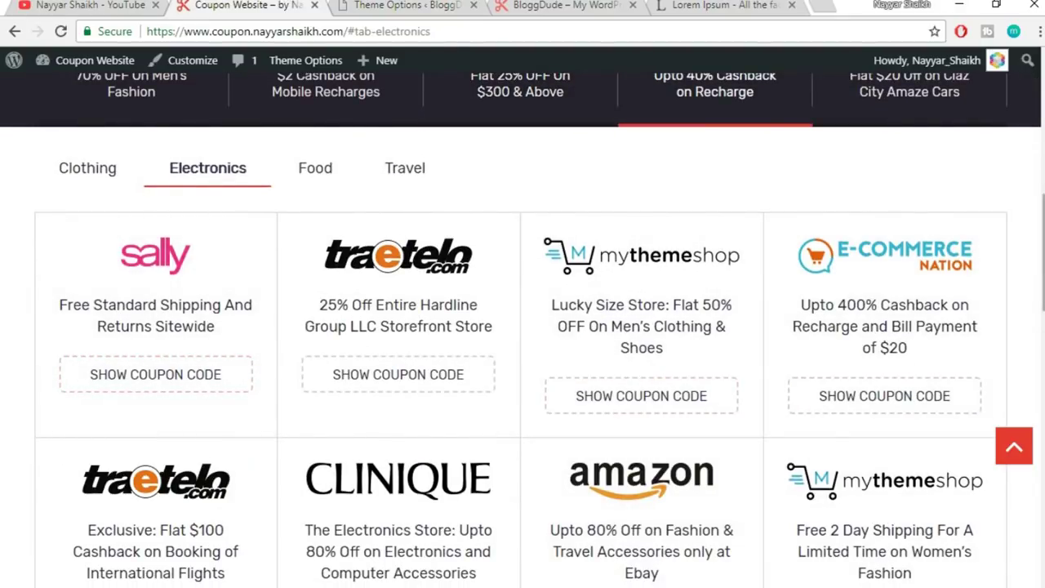
scroll(1022, 310, "down", 2)
scroll(637, 394, "up", 2)
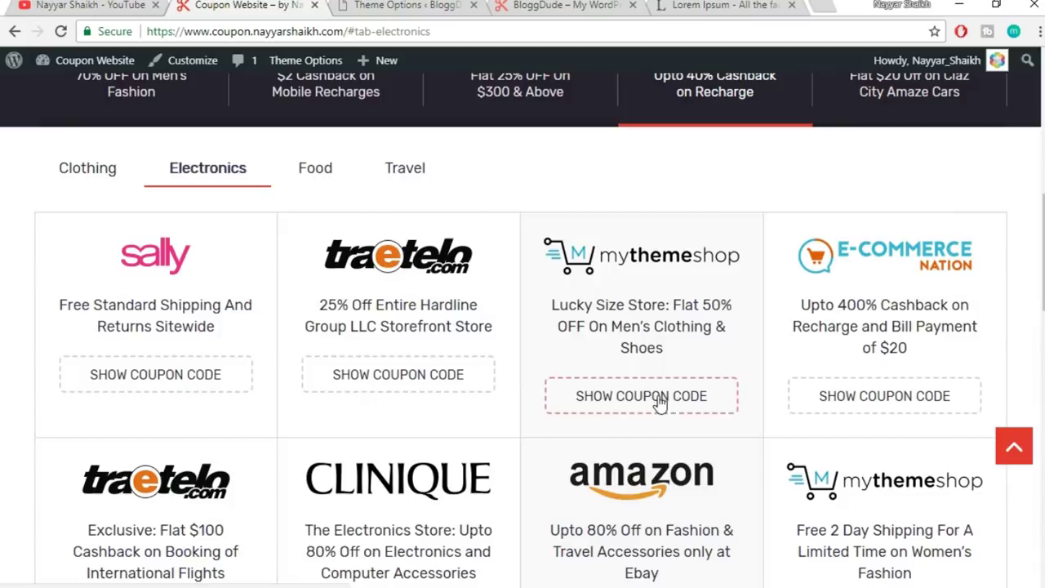
left_click(387, 5)
scroll(744, 336, "down", 2)
scroll(854, 278, "down", 2)
left_click(952, 548)
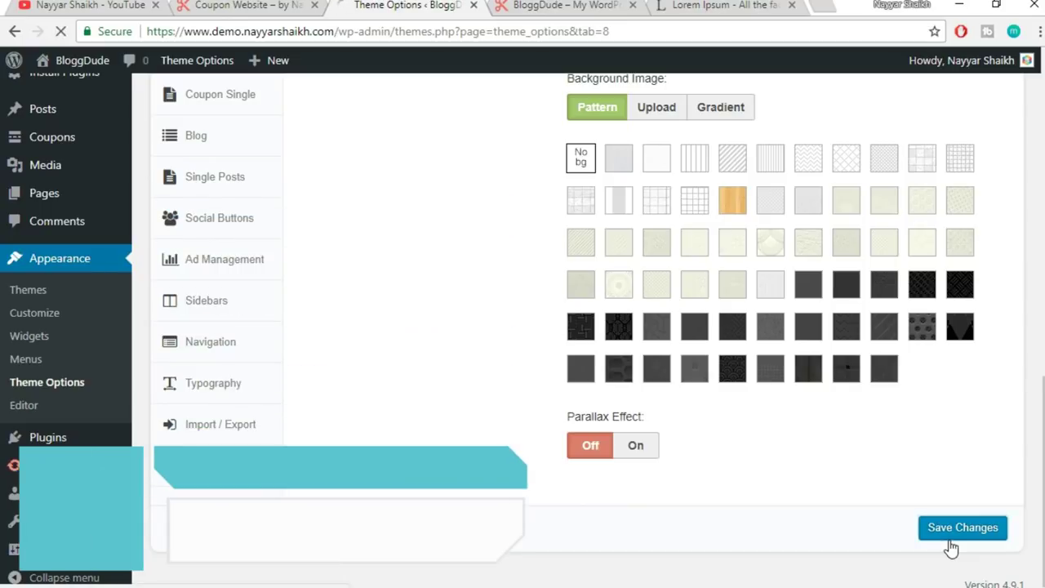
left_click(514, 6)
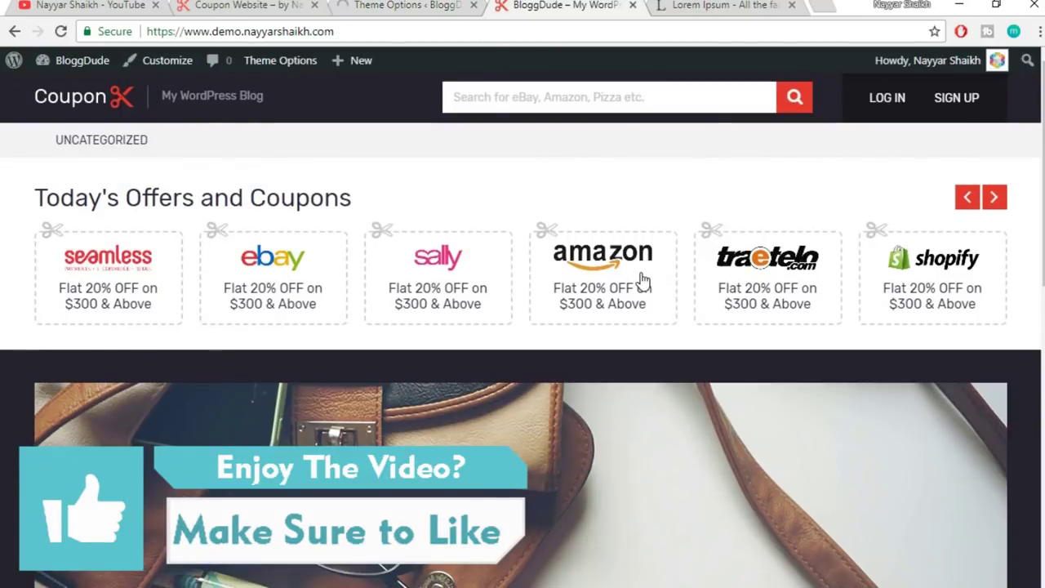
scroll(642, 282, "down", 10)
scroll(642, 277, "up", 4)
left_click(572, 35)
key("Return")
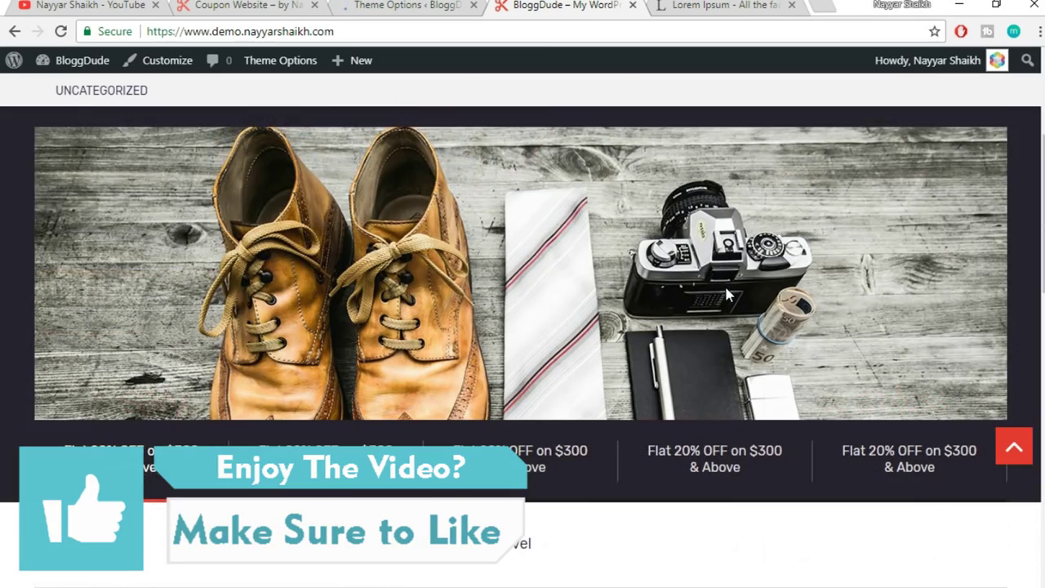
scroll(726, 290, "down", 10)
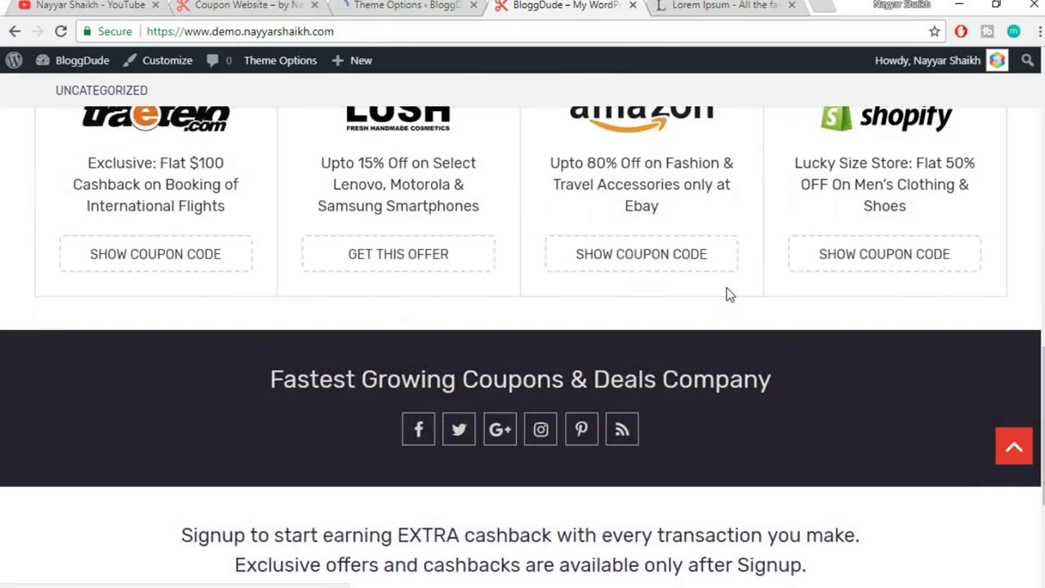
scroll(729, 294, "up", 4)
left_click(233, 136)
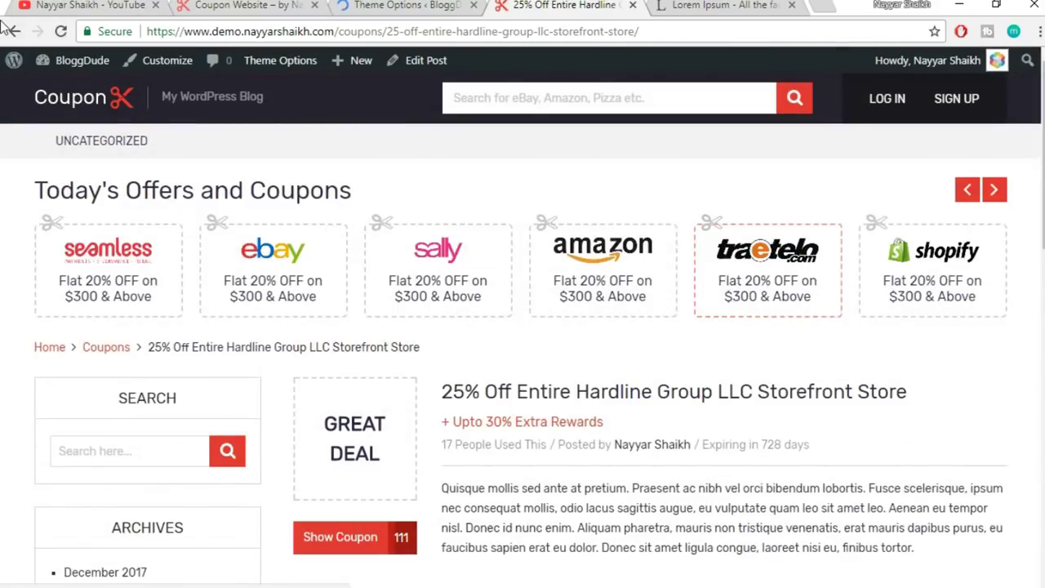
left_click(73, 98)
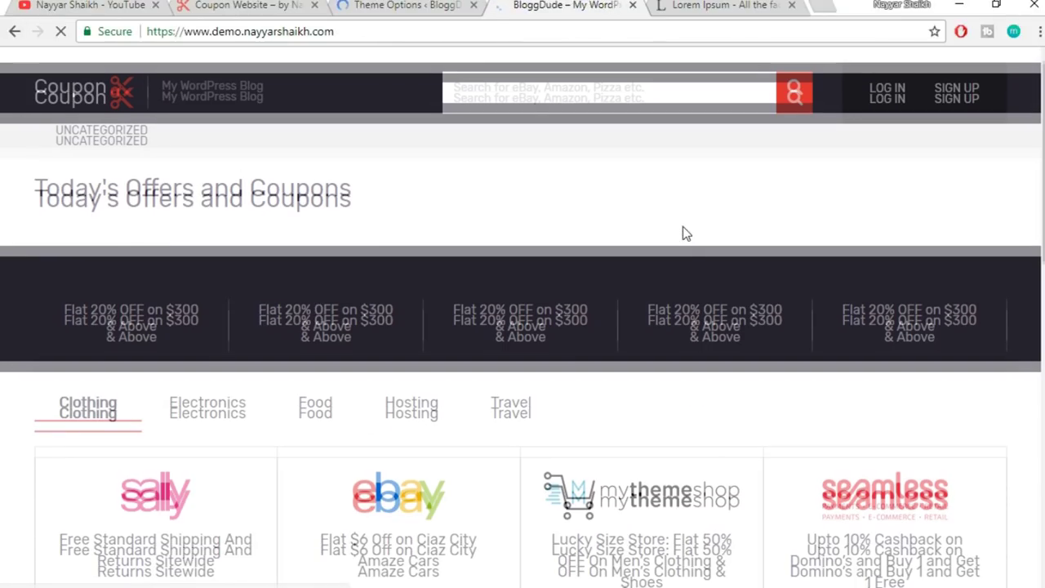
scroll(683, 228, "down", 3)
scroll(683, 233, "down", 10)
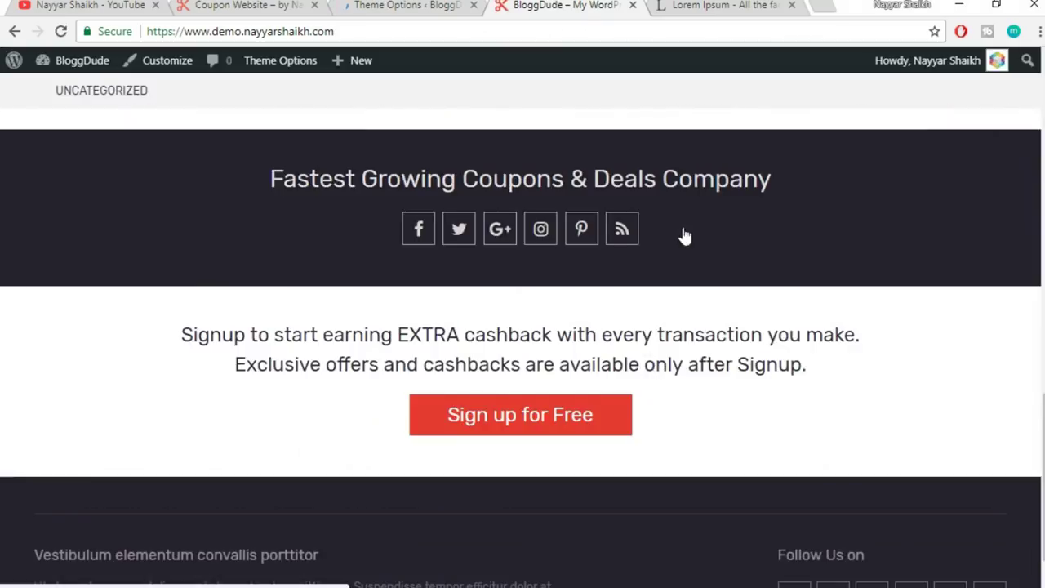
scroll(684, 233, "up", 10)
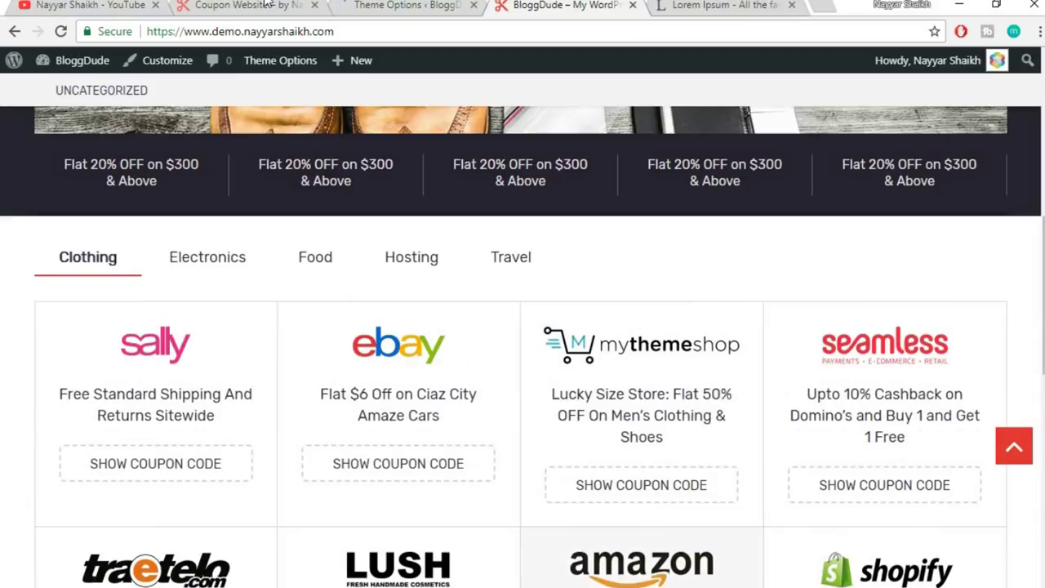
left_click(241, 5)
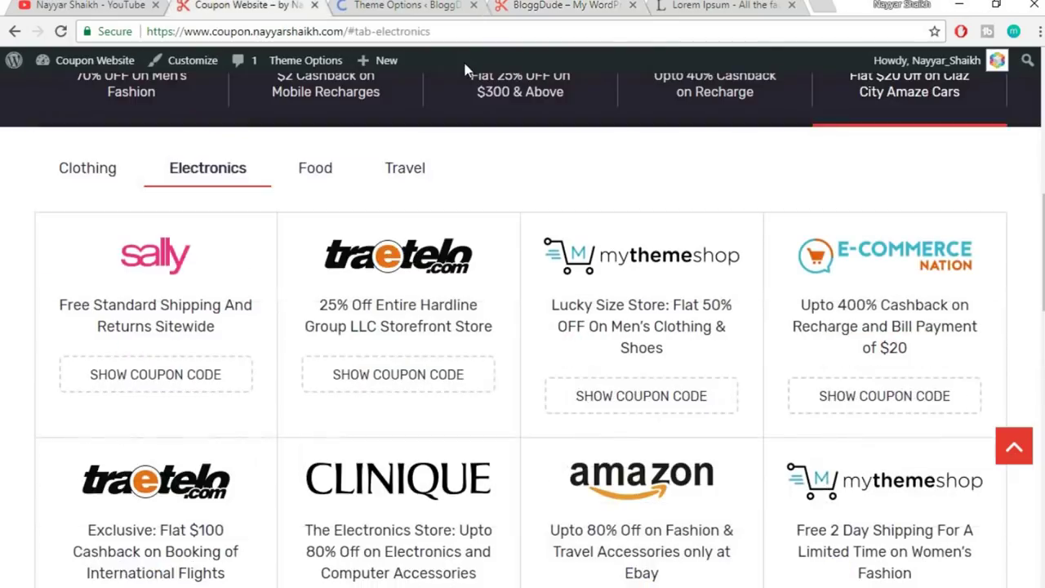
scroll(810, 303, "down", 5)
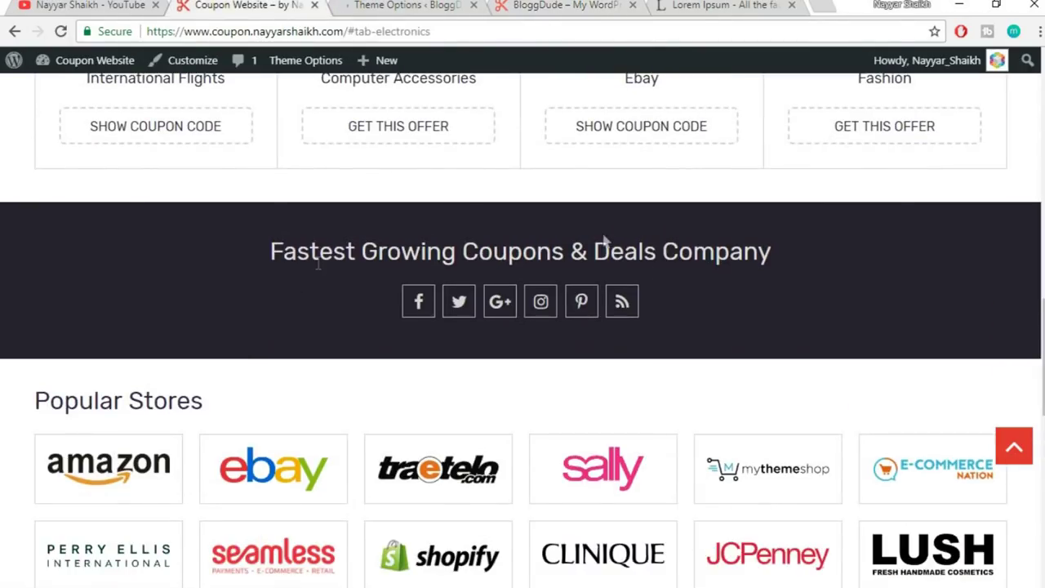
left_click(527, 6)
scroll(734, 369, "up", 2)
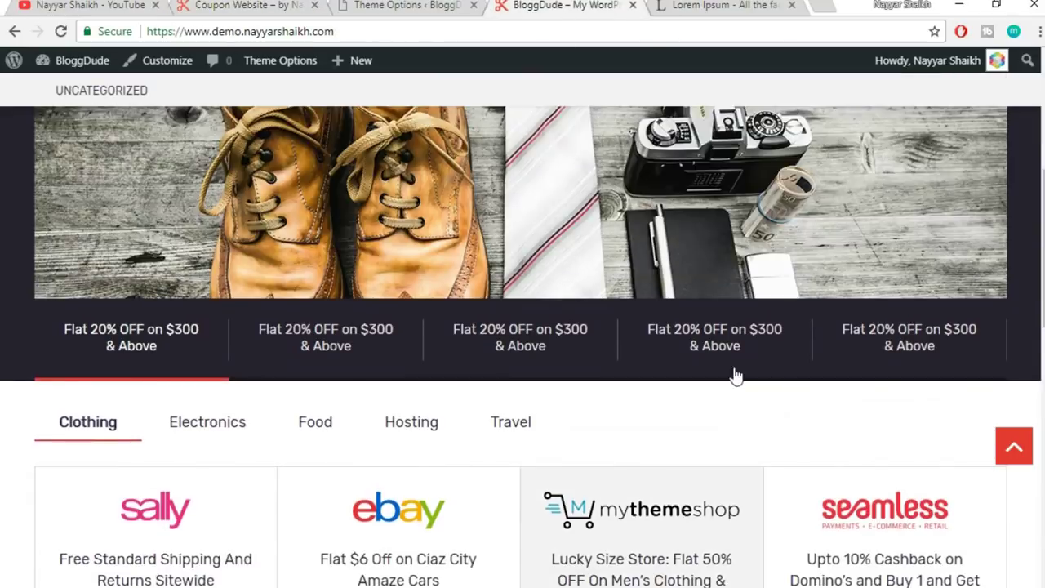
scroll(733, 369, "down", 5)
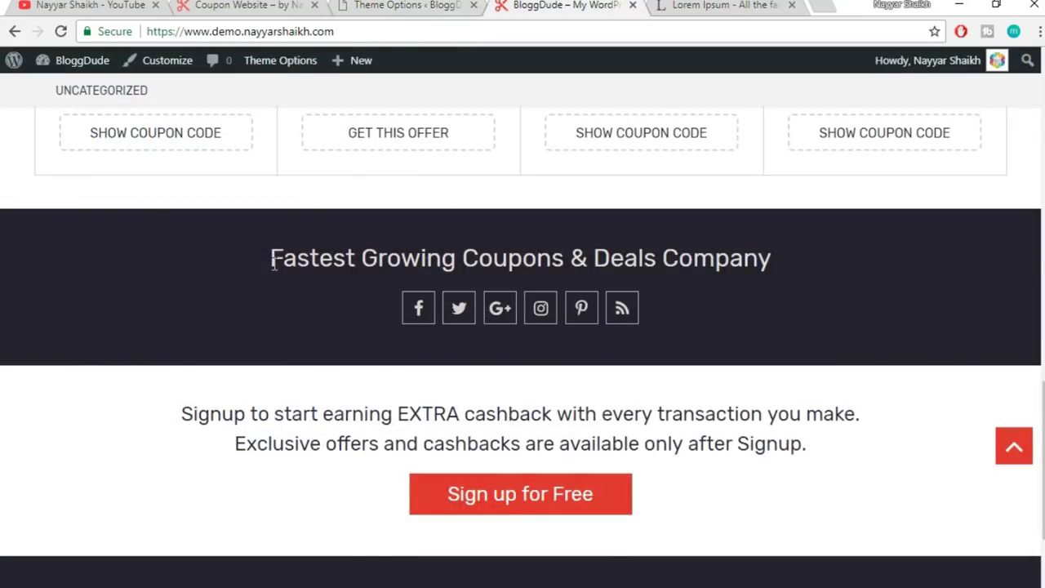
triple_click(554, 261)
left_click(716, 224)
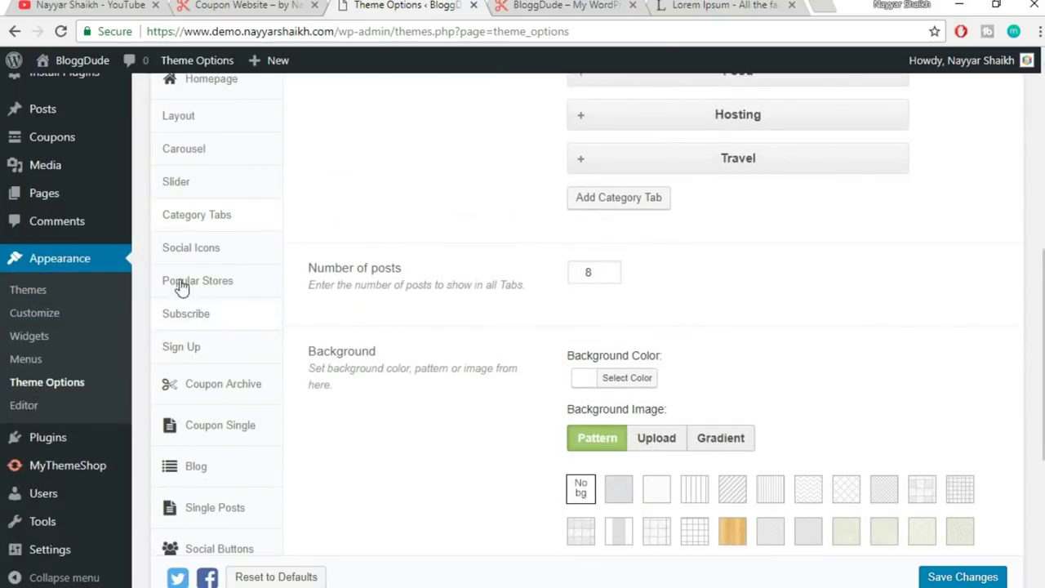
- Open the Social Icons section settings and look over its section title
left_click(202, 250)
scroll(964, 323, "up", 3)
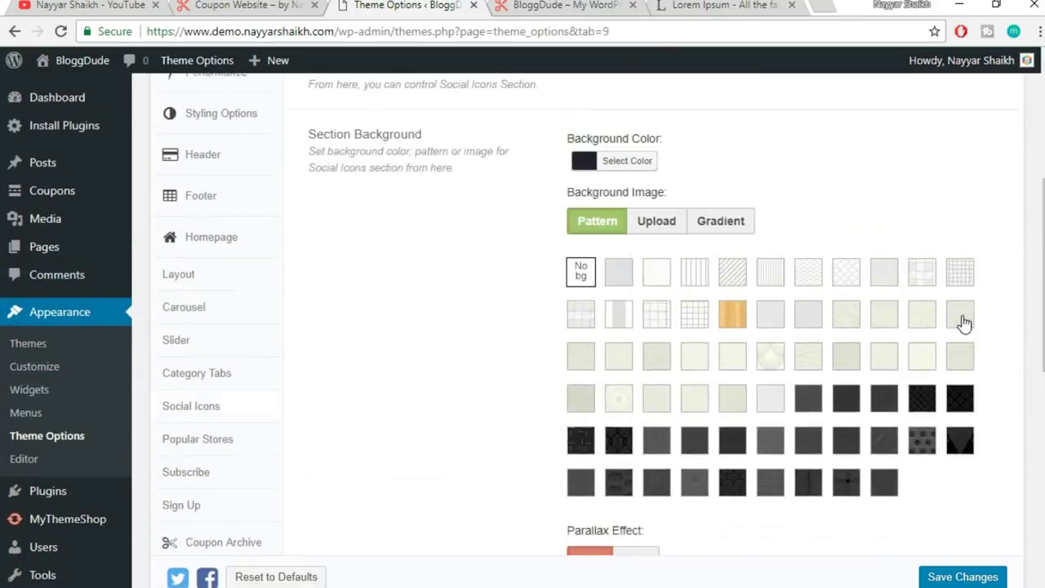
scroll(964, 327, "down", 5)
scroll(732, 292, "up", 5)
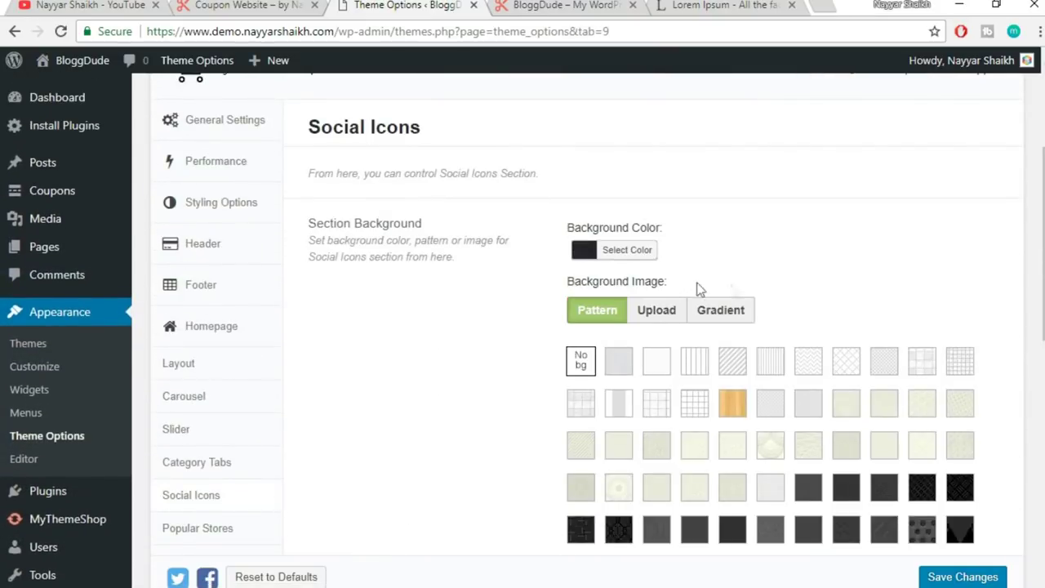
scroll(843, 255, "down", 5)
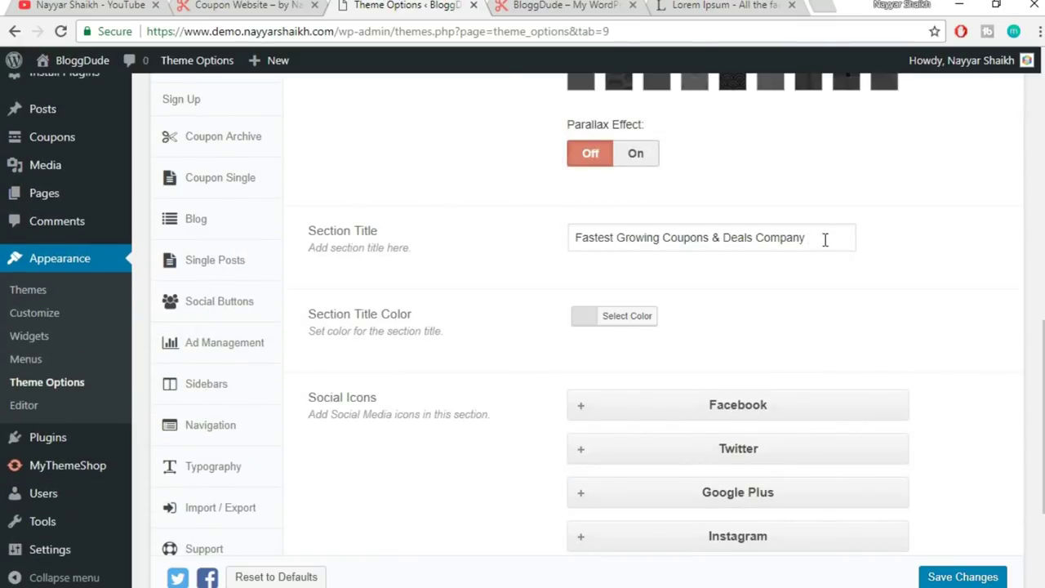
left_click_drag(825, 240, 549, 259)
left_click(823, 262)
scroll(866, 290, "down", 2)
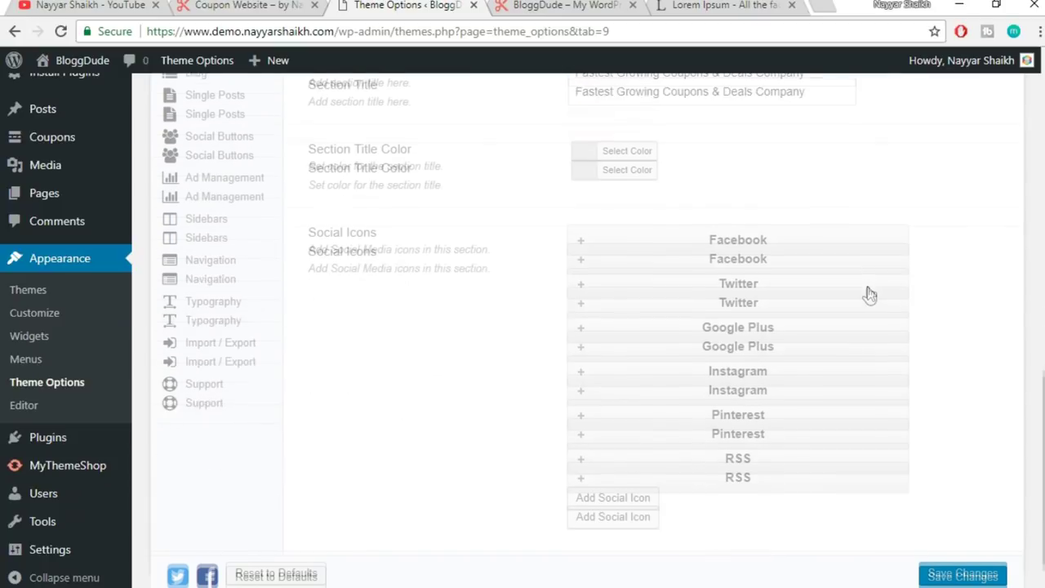
- Replace the Facebook icon's '#' URL with a facebook.com page link and save the theme options
left_click(785, 239)
scroll(752, 318, "down", 2)
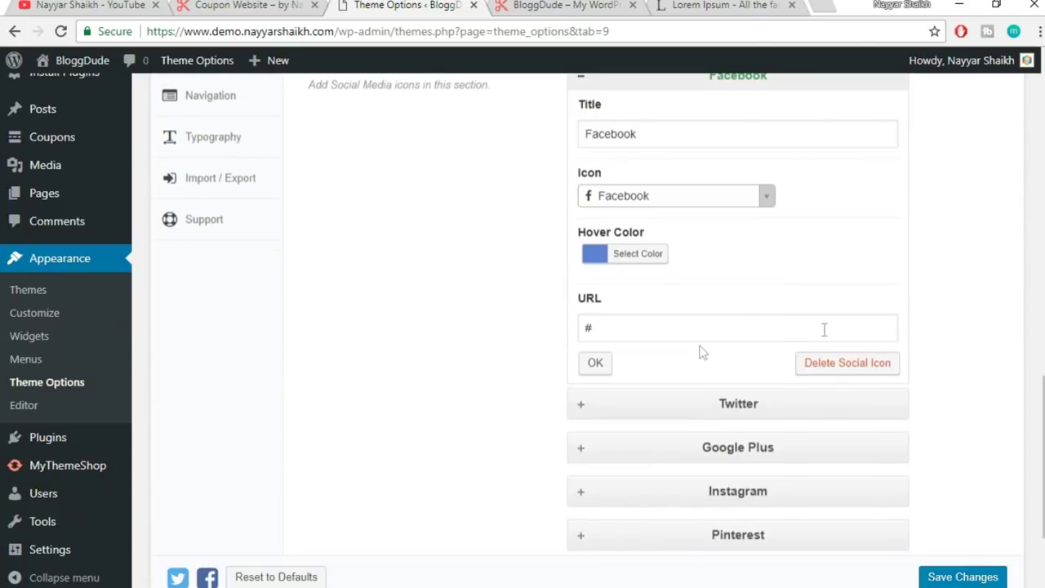
scroll(776, 320, "up", 1)
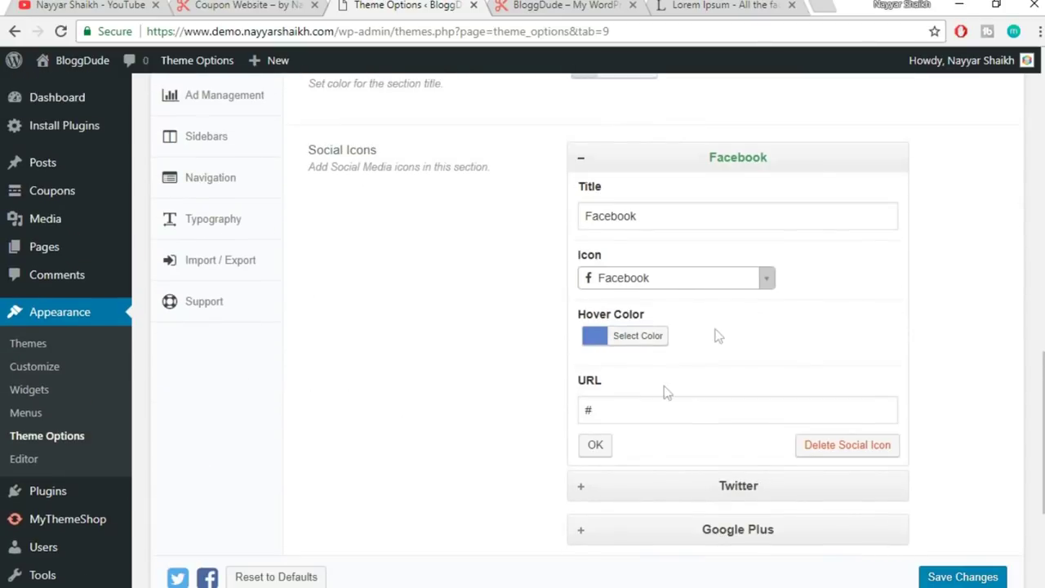
double_click(634, 408)
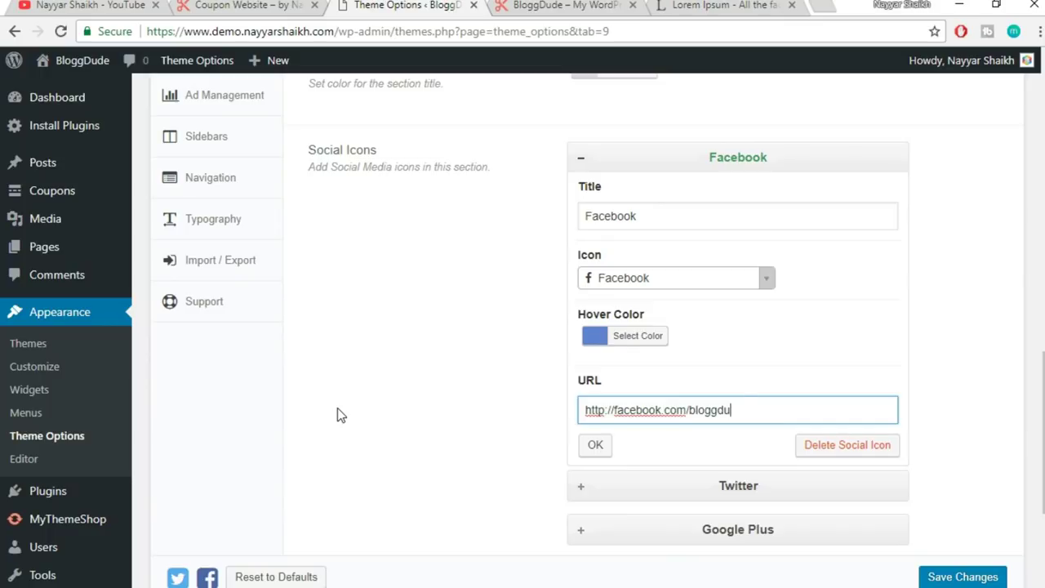
left_click(609, 452)
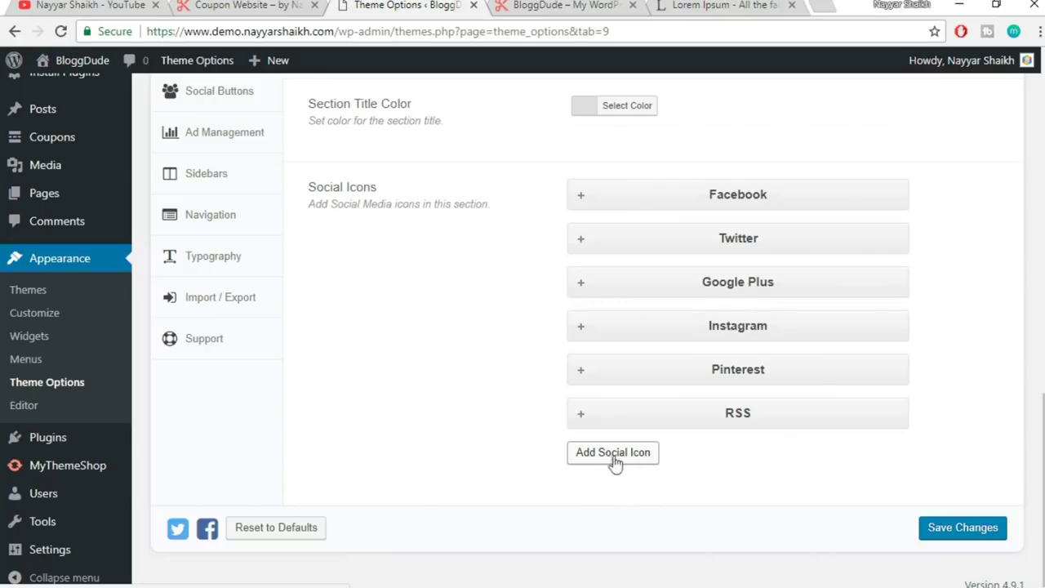
left_click(962, 529)
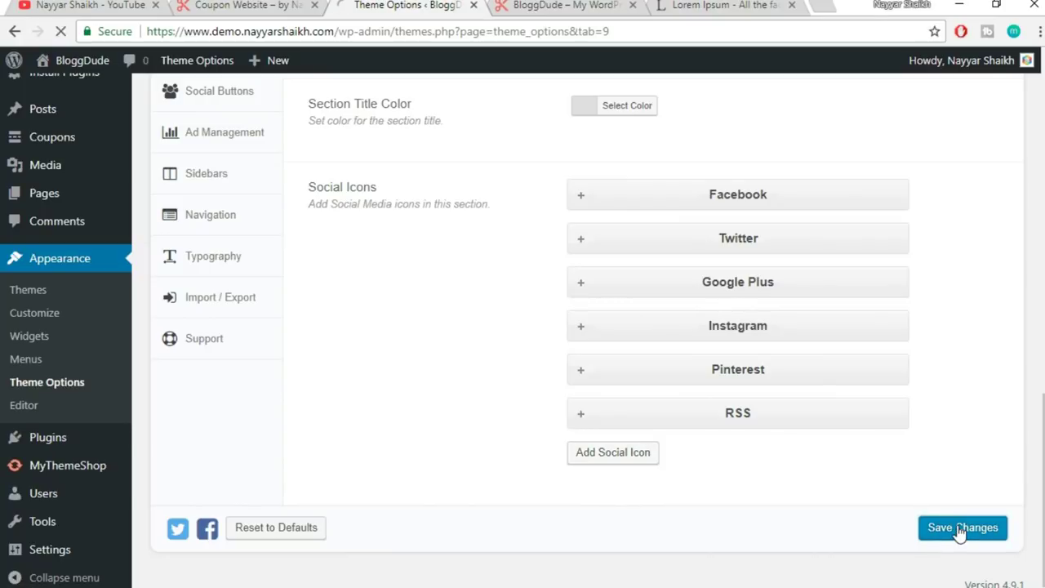
- Check the social icons on the demo site, then view the reference site's Popular Stores section
left_click(556, 5)
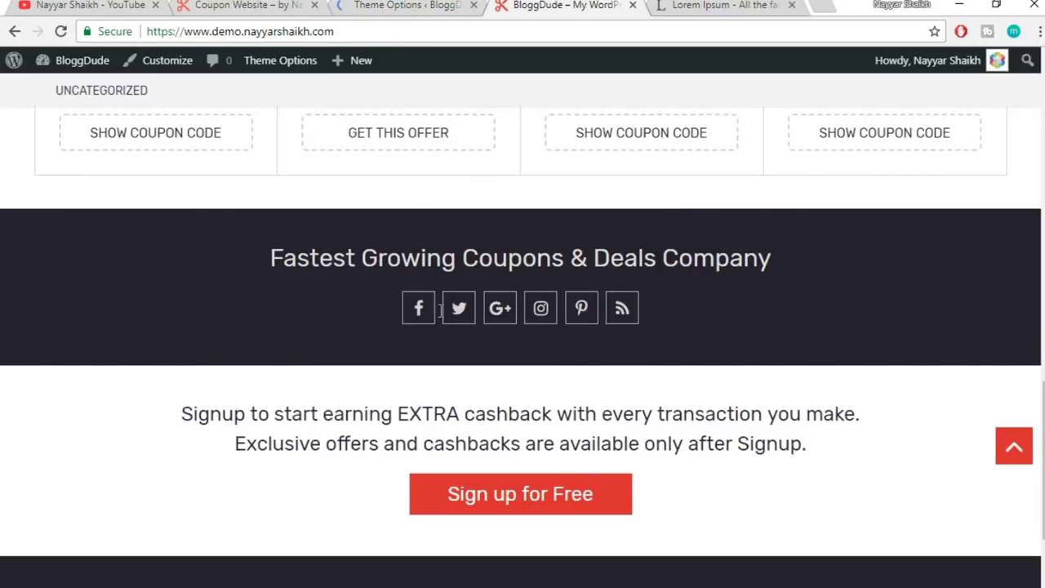
left_click(373, 5)
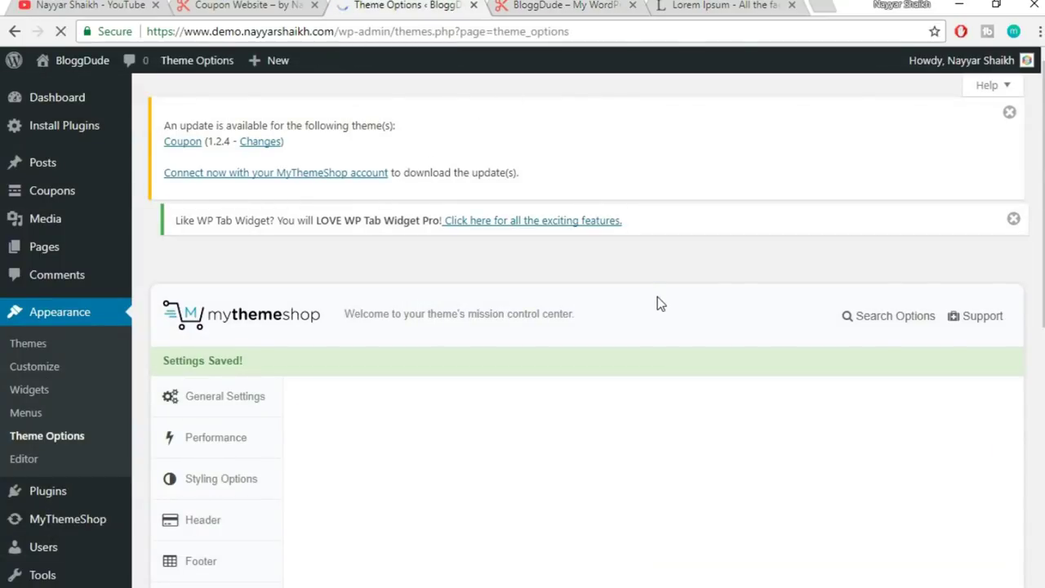
left_click(222, 5)
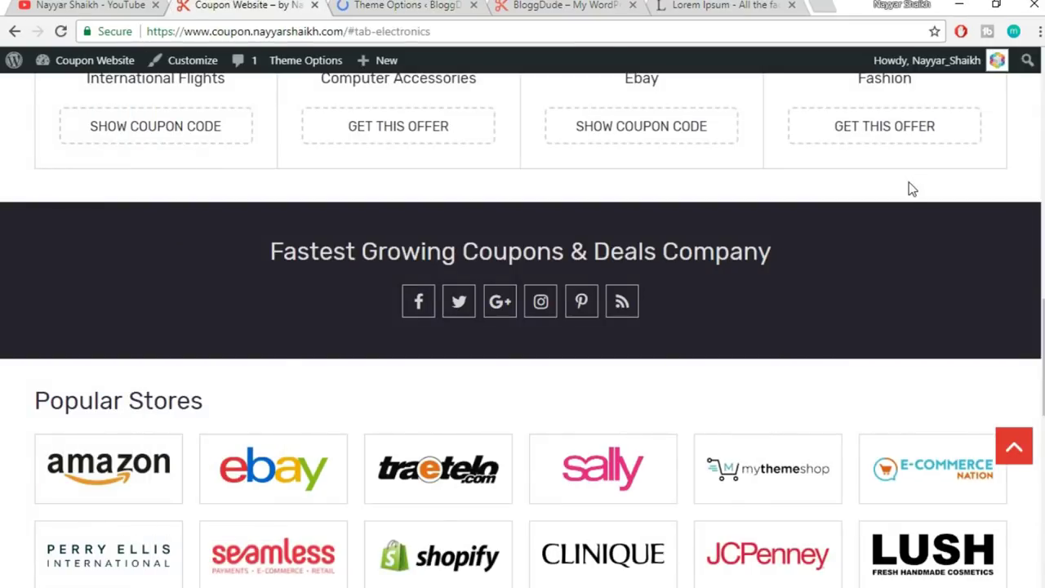
scroll(909, 183, "down", 3)
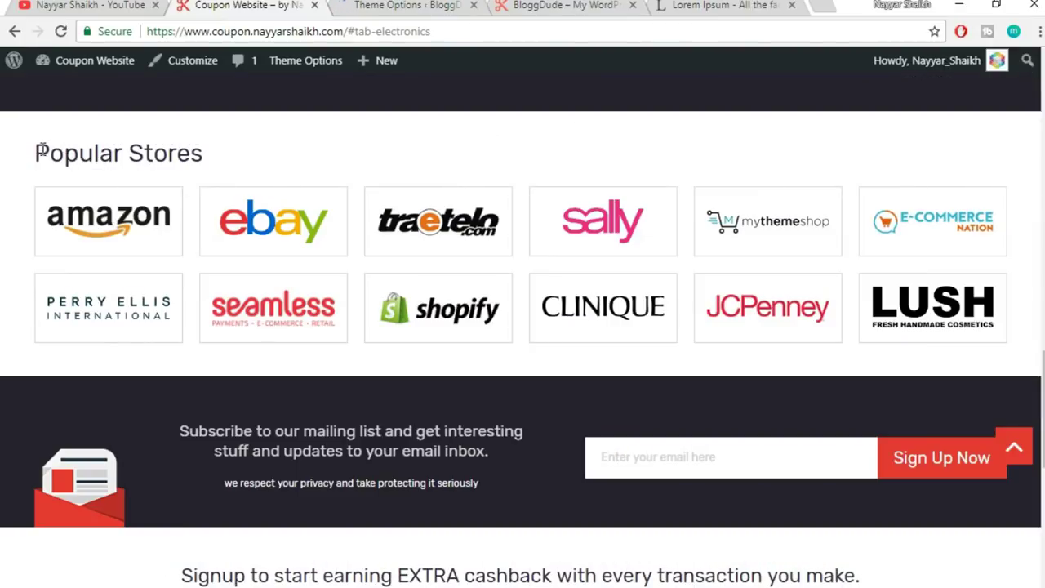
left_click_drag(41, 152, 217, 157)
left_click(230, 163)
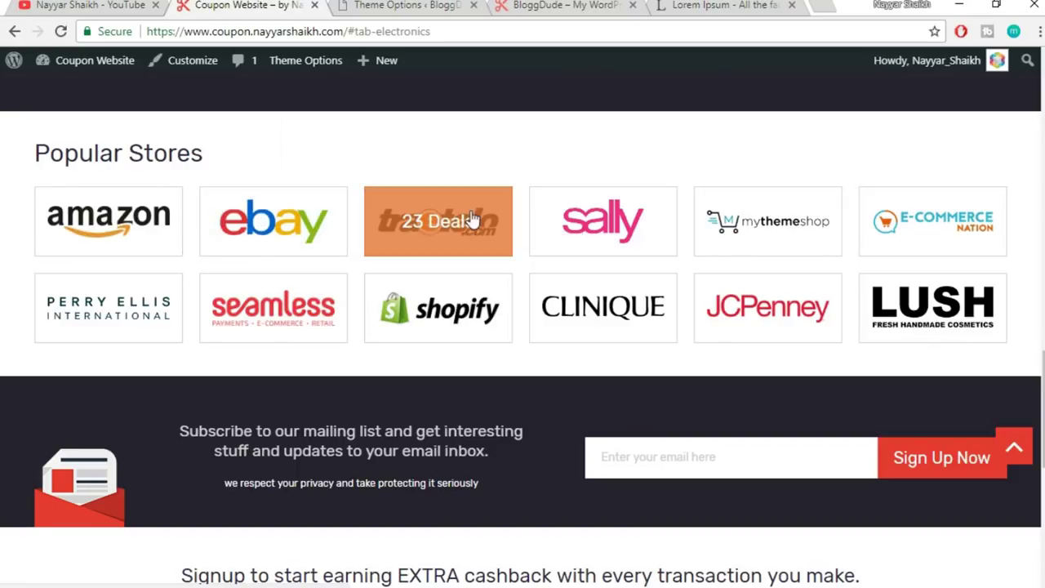
left_click(420, 5)
left_click(196, 4)
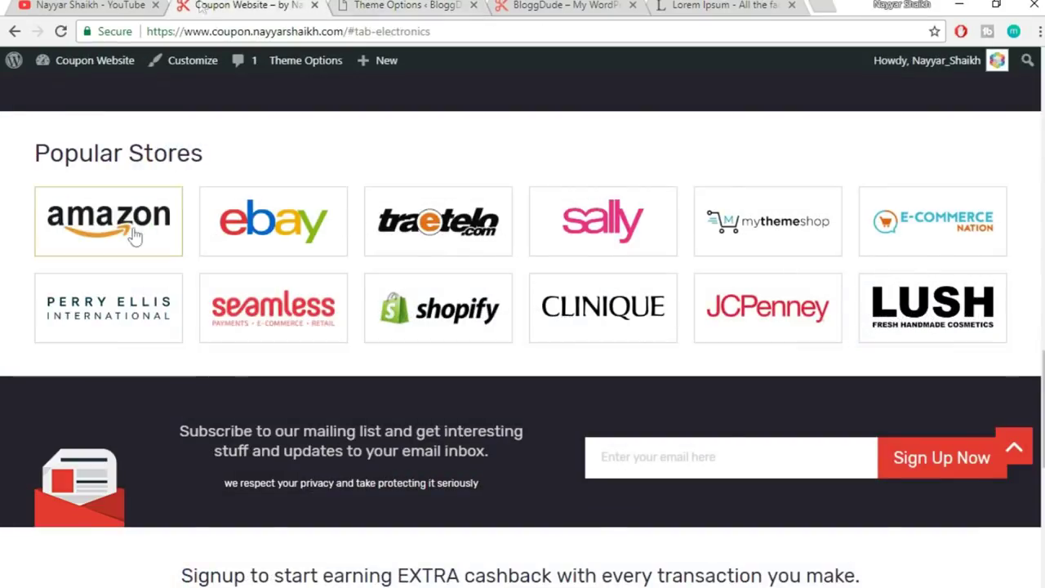
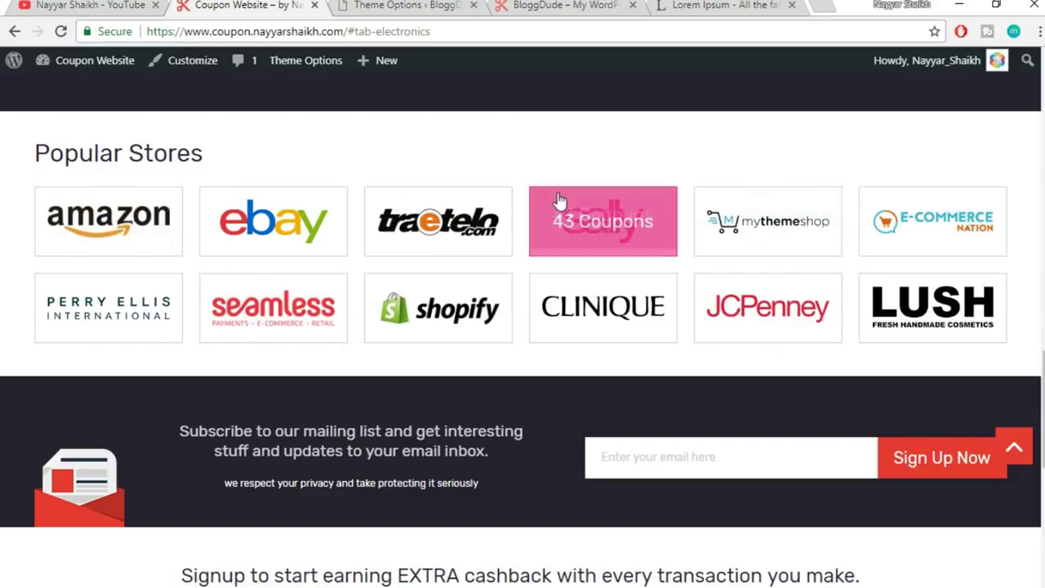
- Compare the theme options page with the Popular Stores section on the live site
left_click(419, 5)
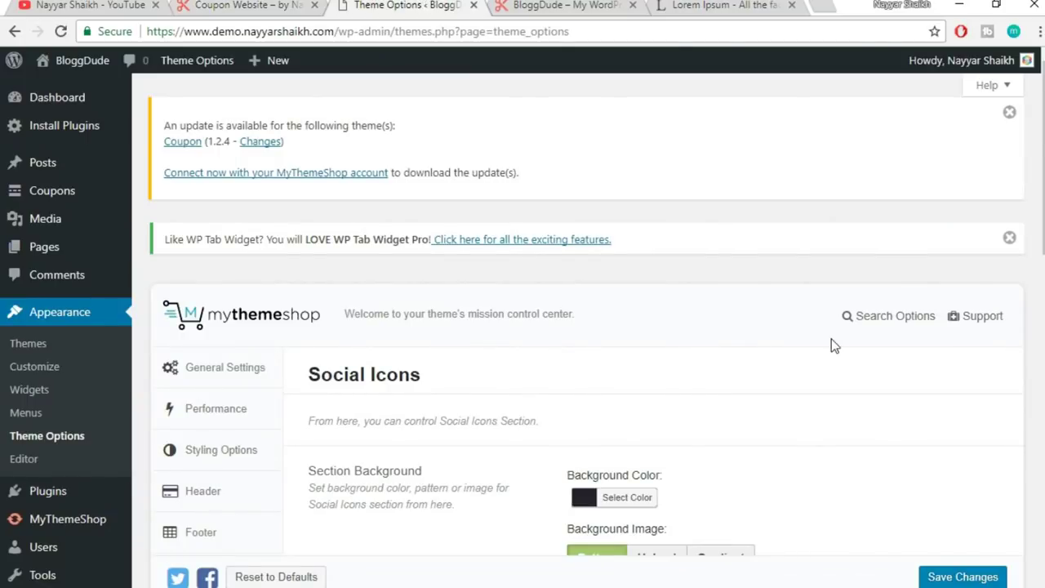
scroll(831, 338, "down", 3)
left_click(304, 6)
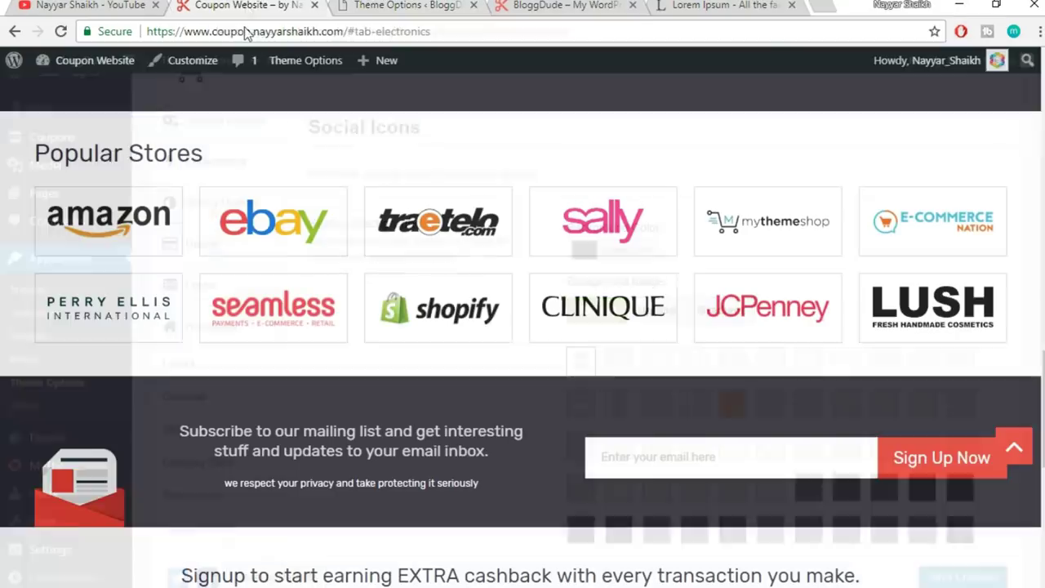
left_click(406, 5)
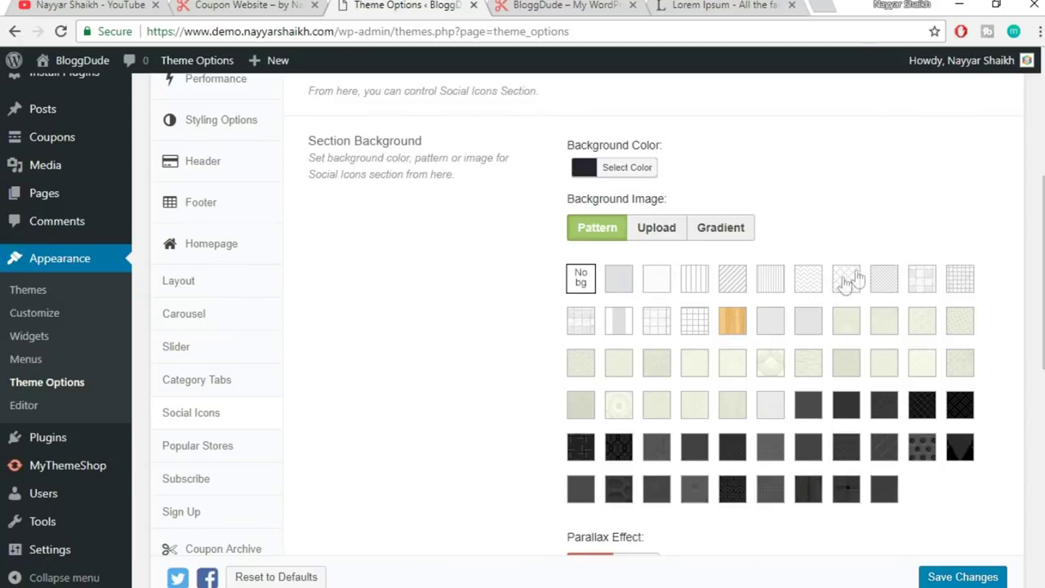
scroll(954, 250, "up", 3)
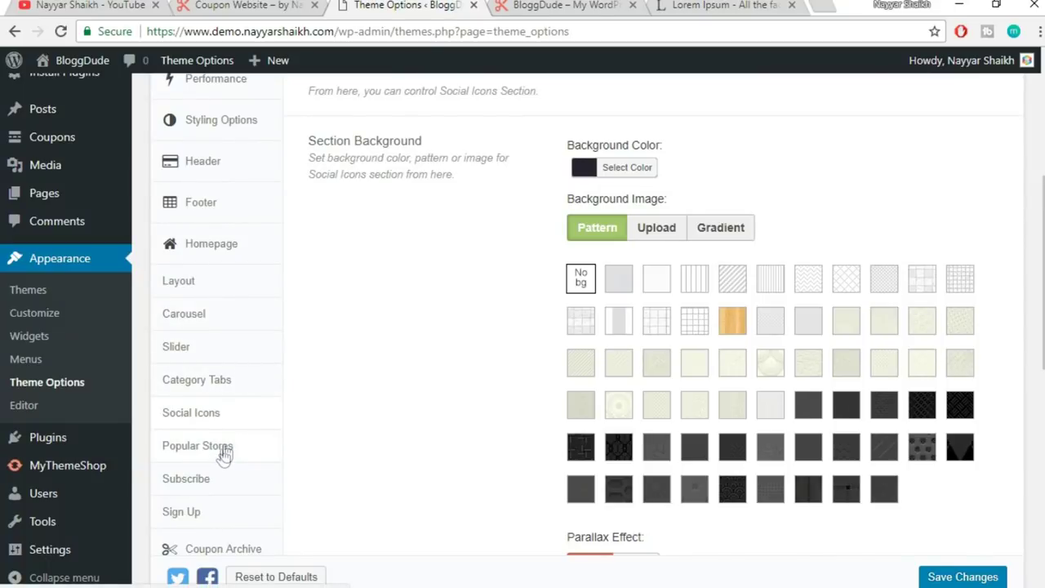
- Open the Popular Stores settings section and add a blank New Store entry
left_click(225, 450)
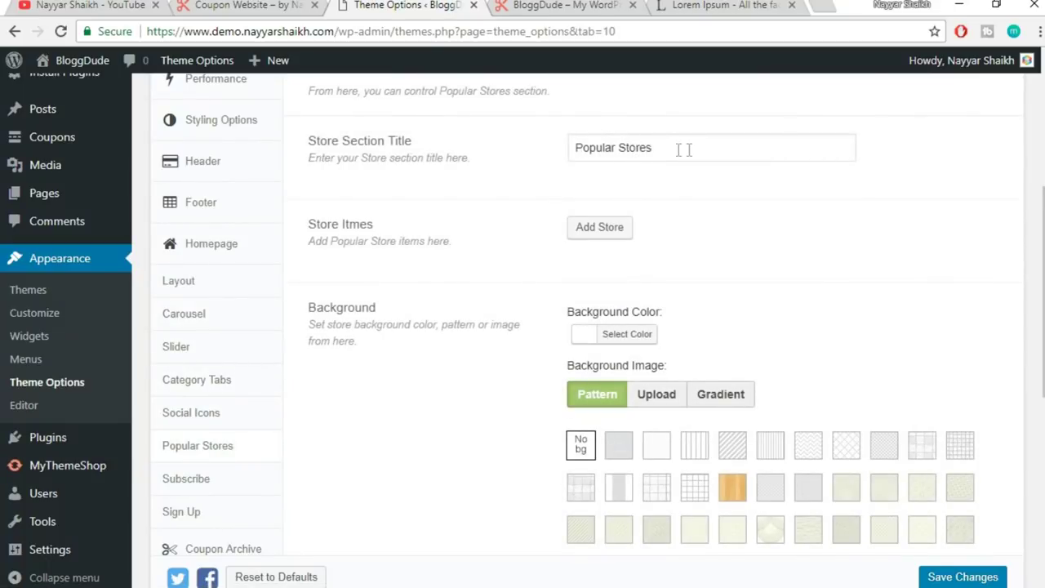
left_click_drag(719, 147, 417, 159)
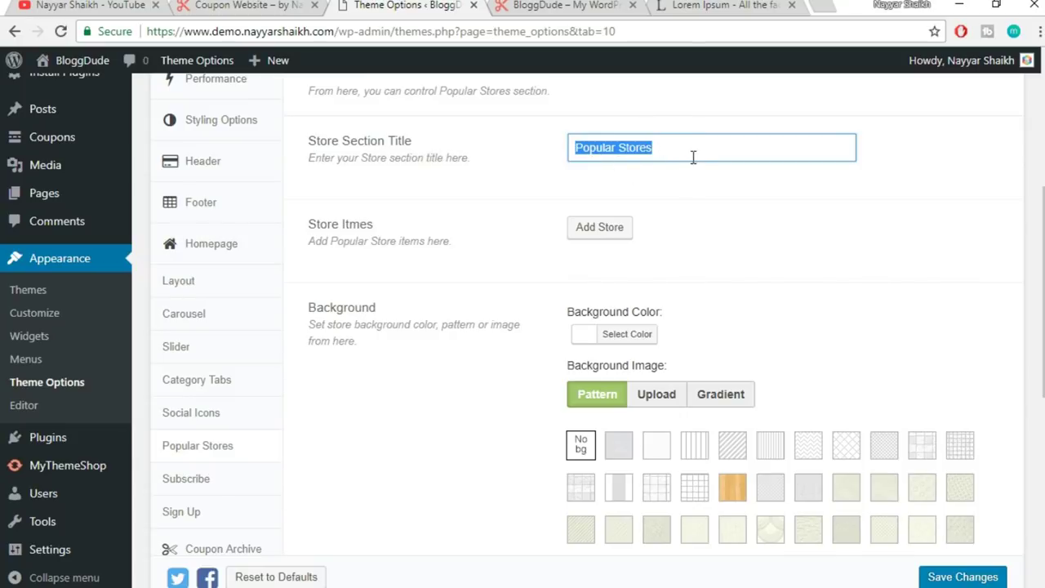
scroll(795, 194, "down", 1)
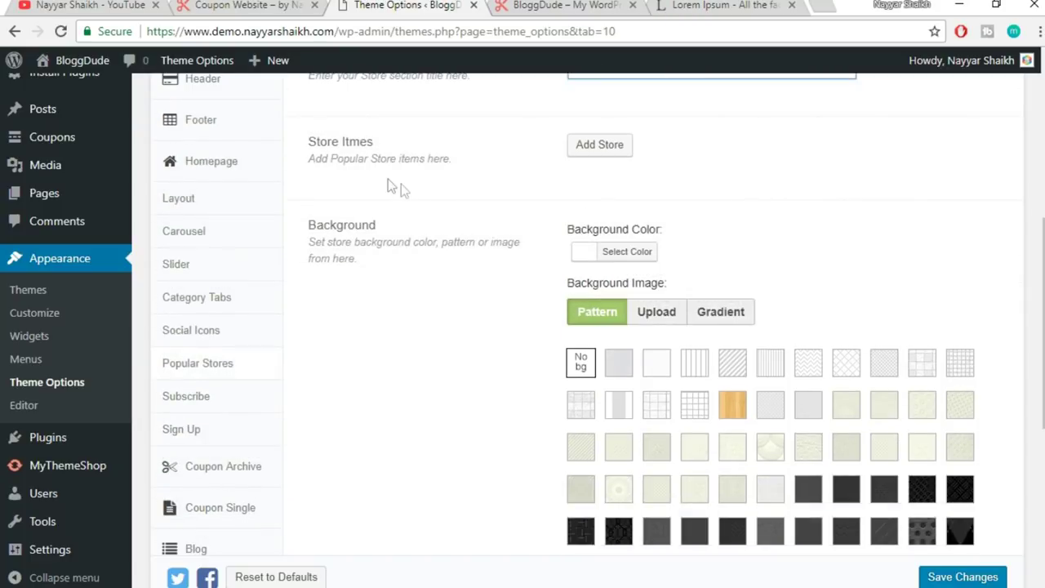
left_click_drag(311, 147, 422, 159)
left_click(432, 154)
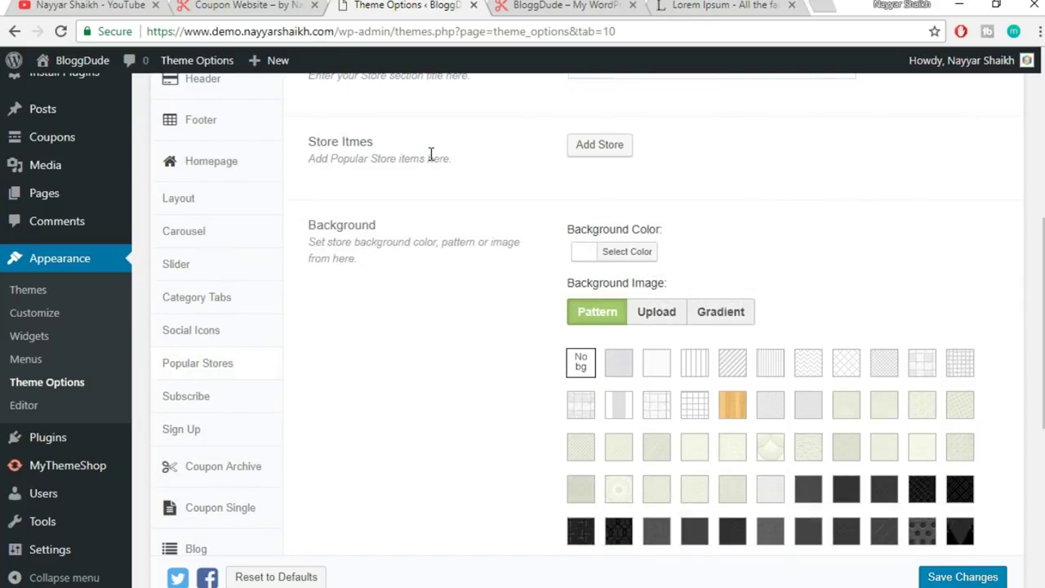
double_click(311, 144)
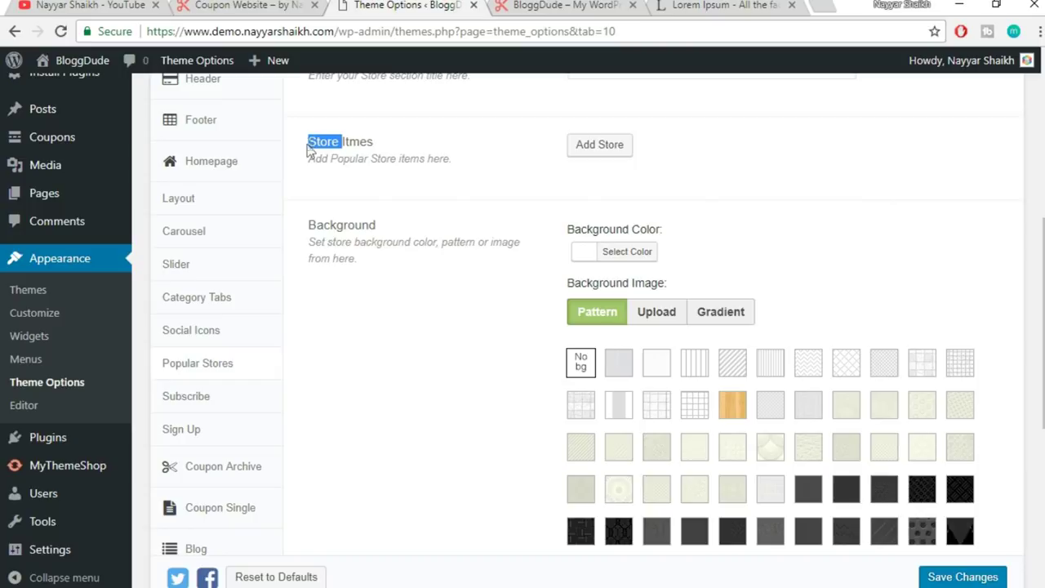
left_click(587, 152)
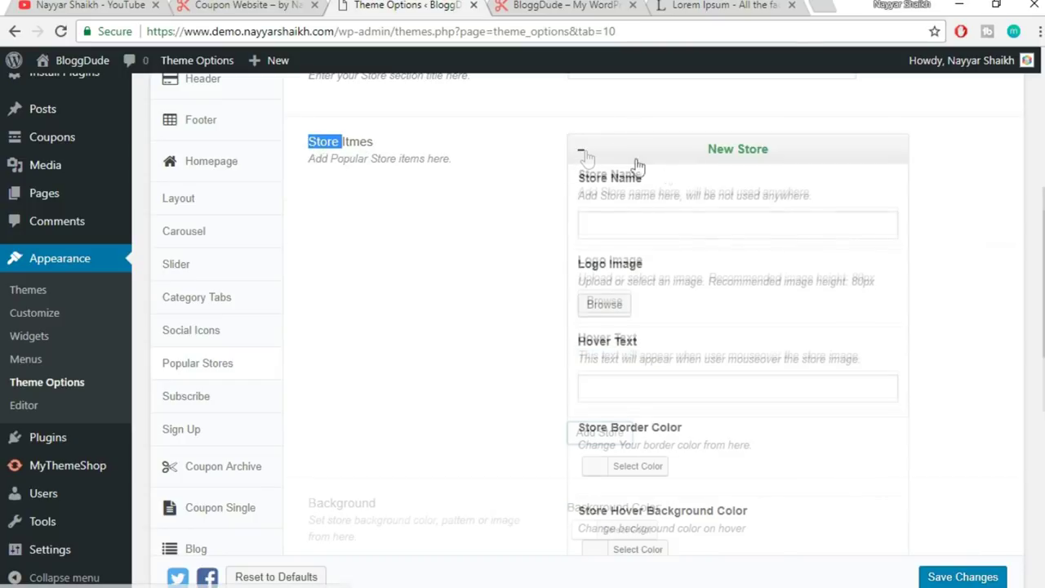
- Enter Amazon as the new store's name, checking the live site's Amazon tile for reference
left_click(635, 232)
left_click(248, 5)
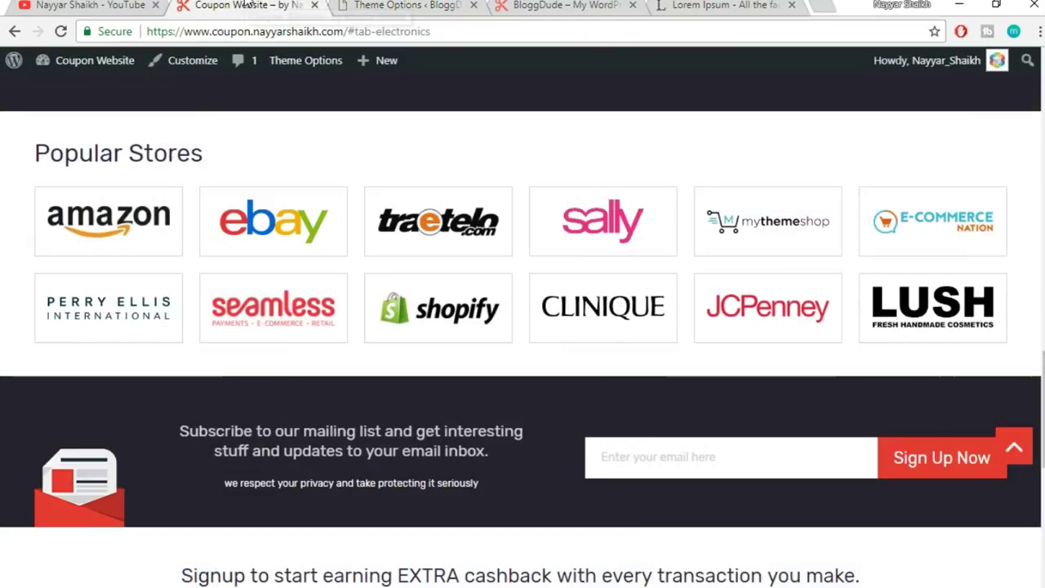
left_click(405, 6)
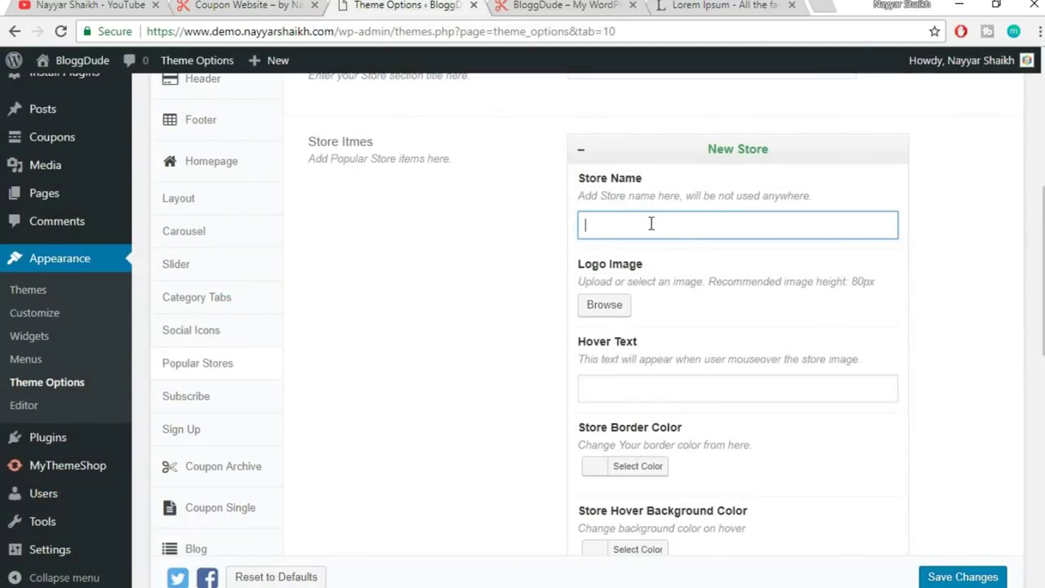
left_click(258, 5)
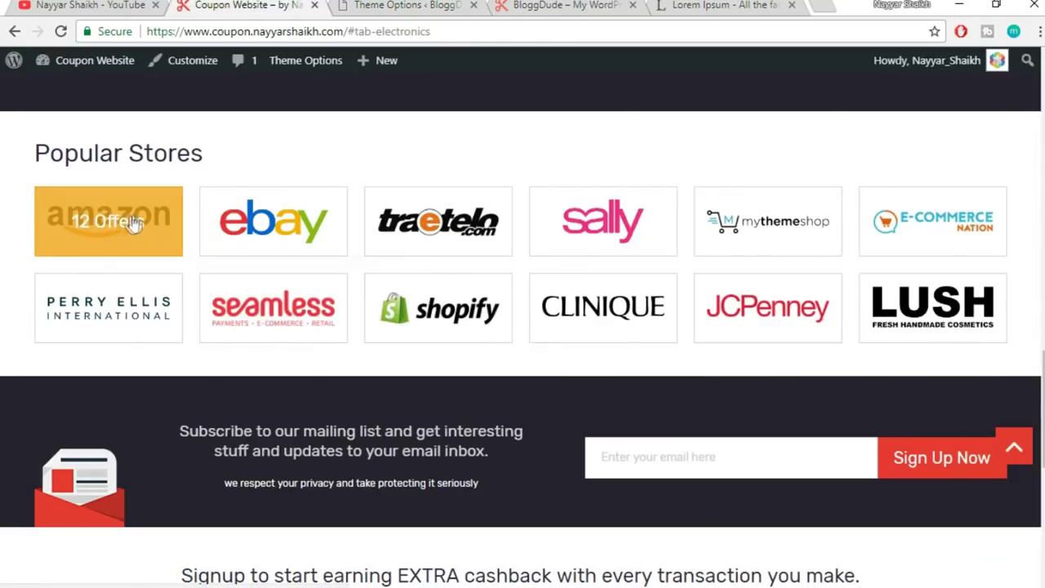
key("ctrl+Tab")
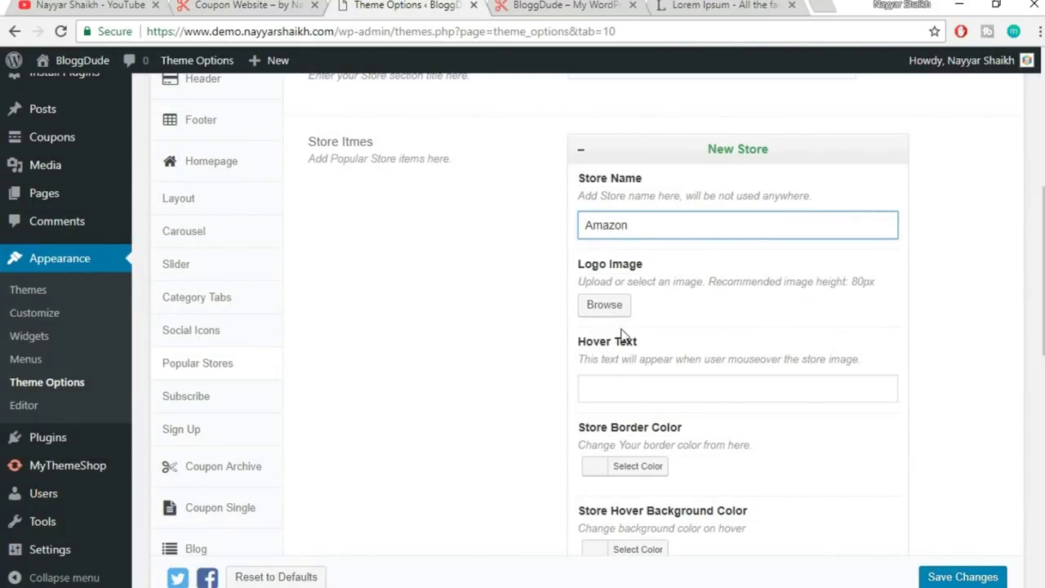
left_click(603, 304)
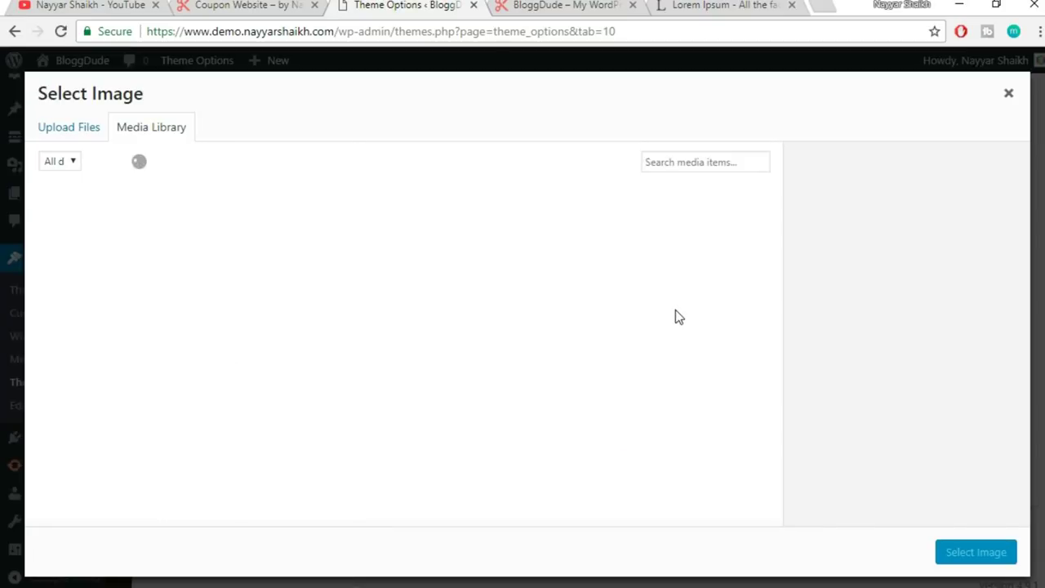
- Set the Amazon logo from the media library as the store logo
scroll(677, 319, "down", 5)
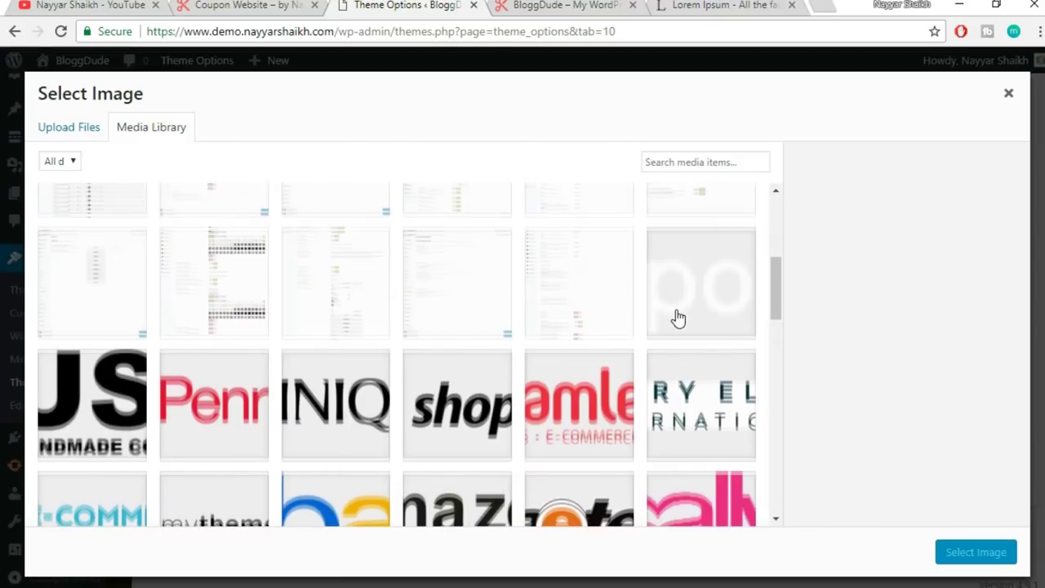
left_click(459, 435)
left_click(976, 556)
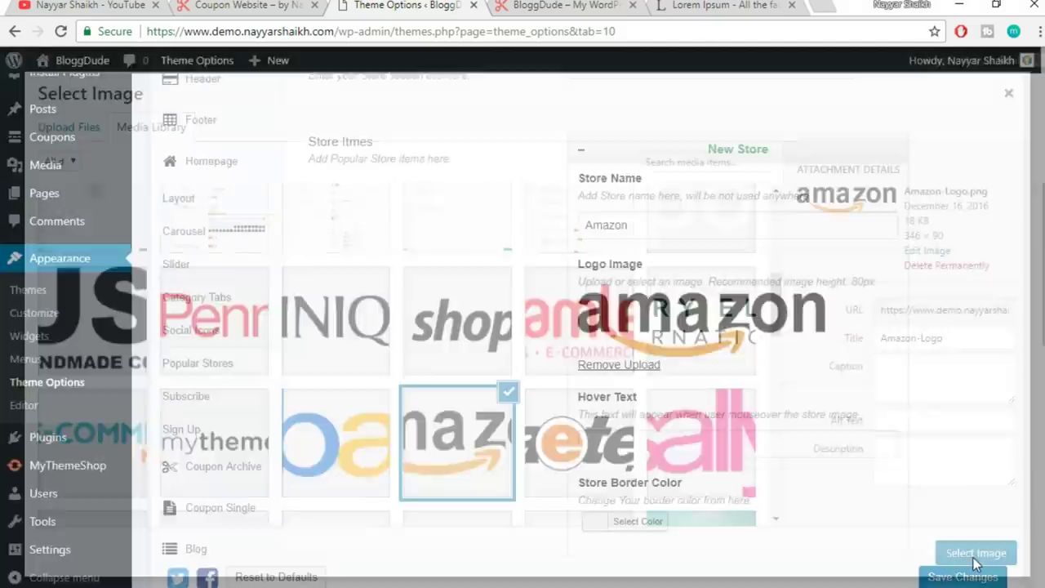
scroll(899, 388, "down", 2)
- Enter '12 Offers' as the hover text, leave the # link, and collapse the Amazon entry
left_click(635, 278)
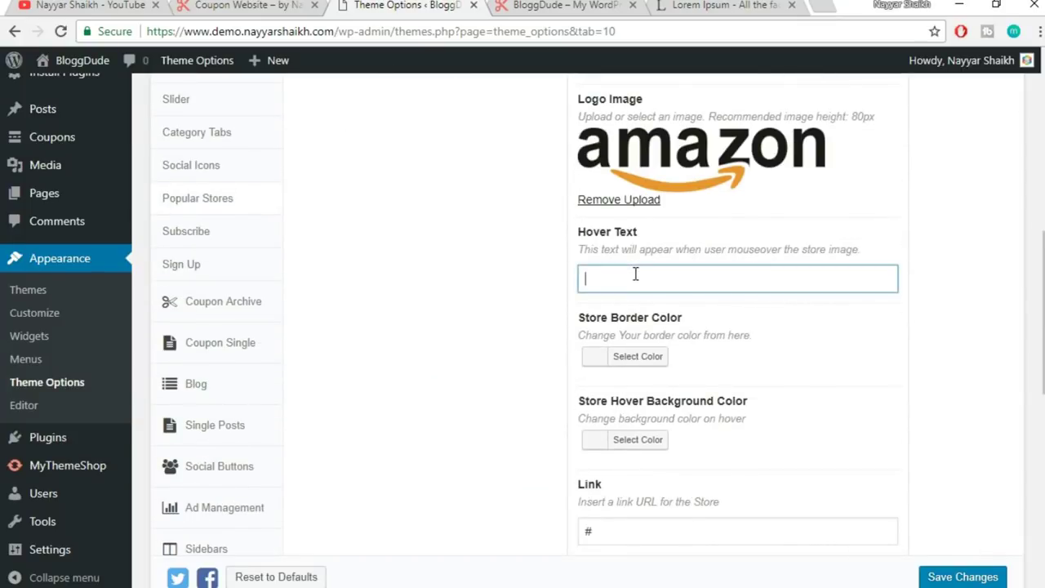
left_click(237, 4)
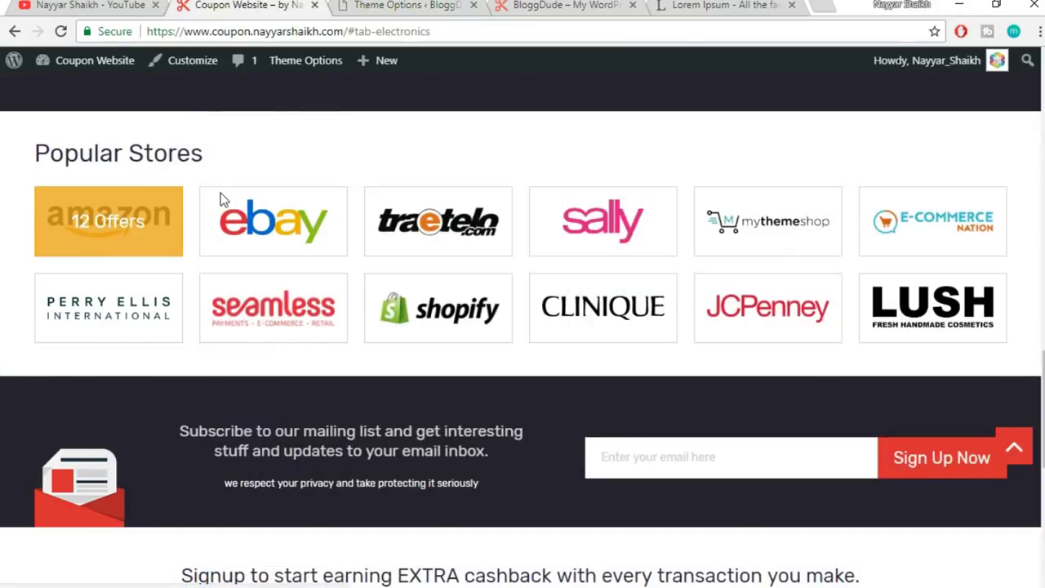
left_click(428, 4)
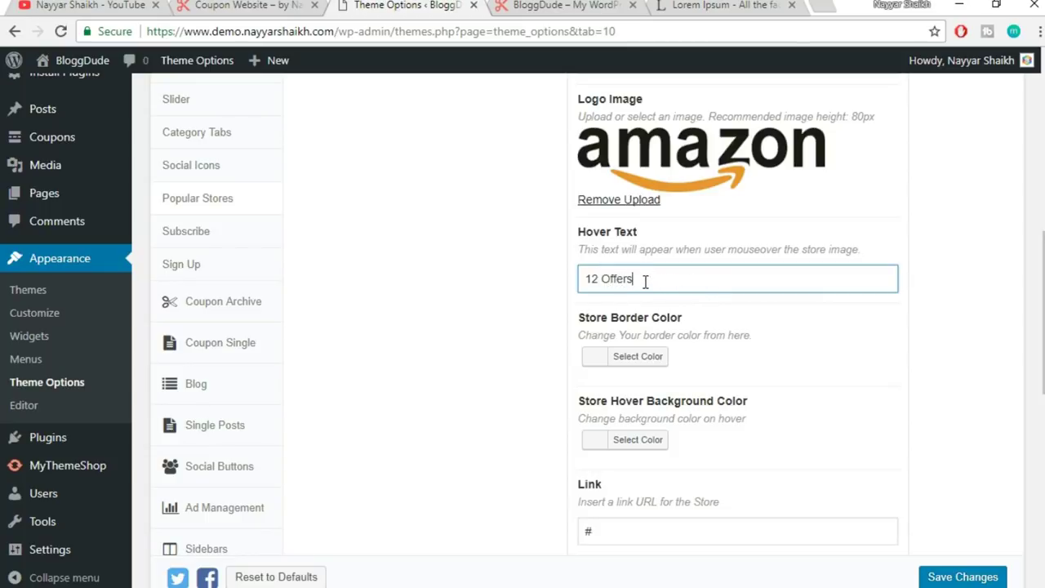
left_click_drag(635, 279, 591, 281)
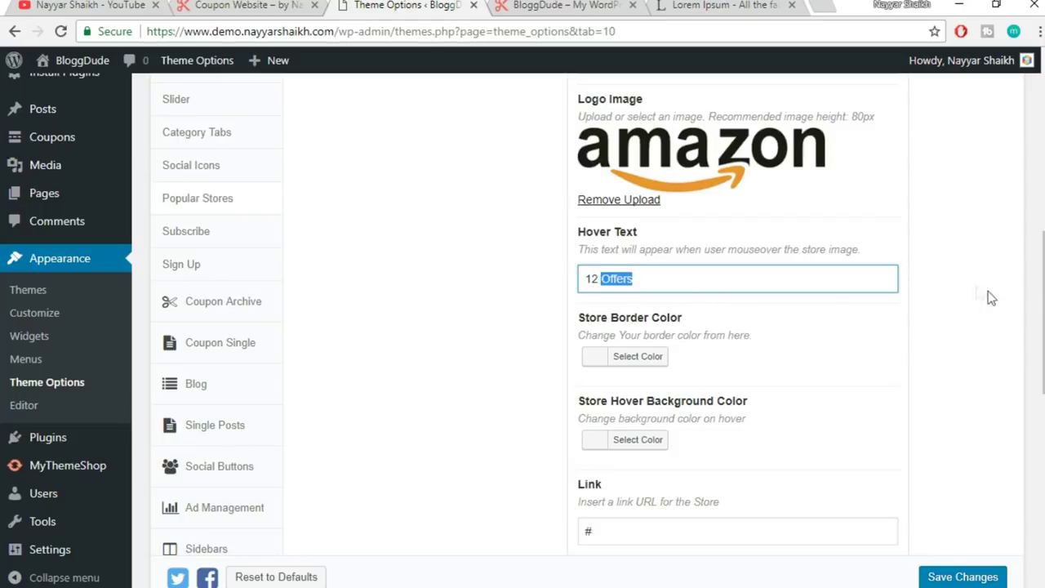
scroll(1029, 288, "down", 1)
double_click(620, 449)
left_click(967, 400)
scroll(994, 376, "up", 1)
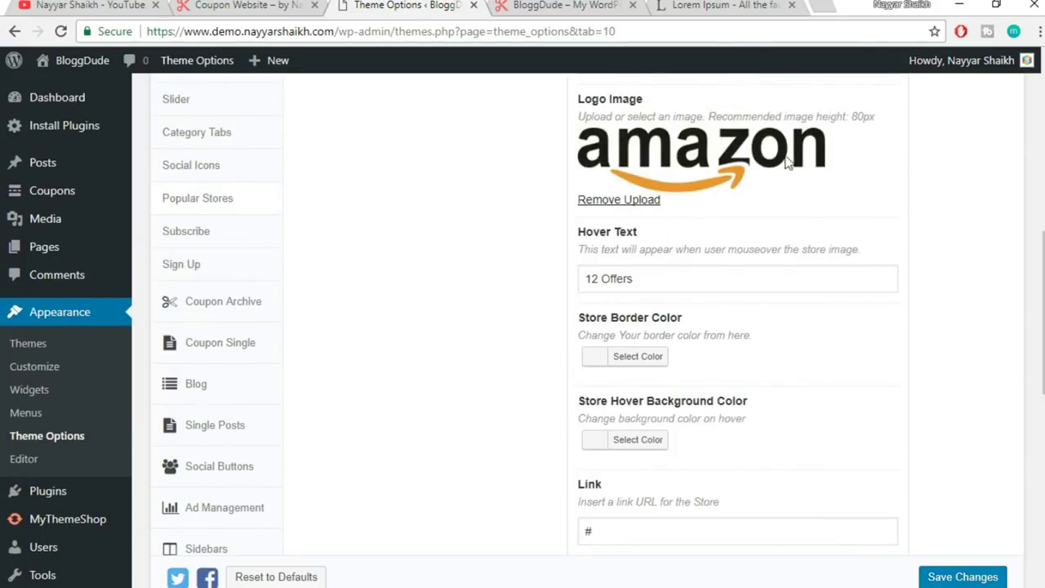
scroll(850, 344, "down", 1)
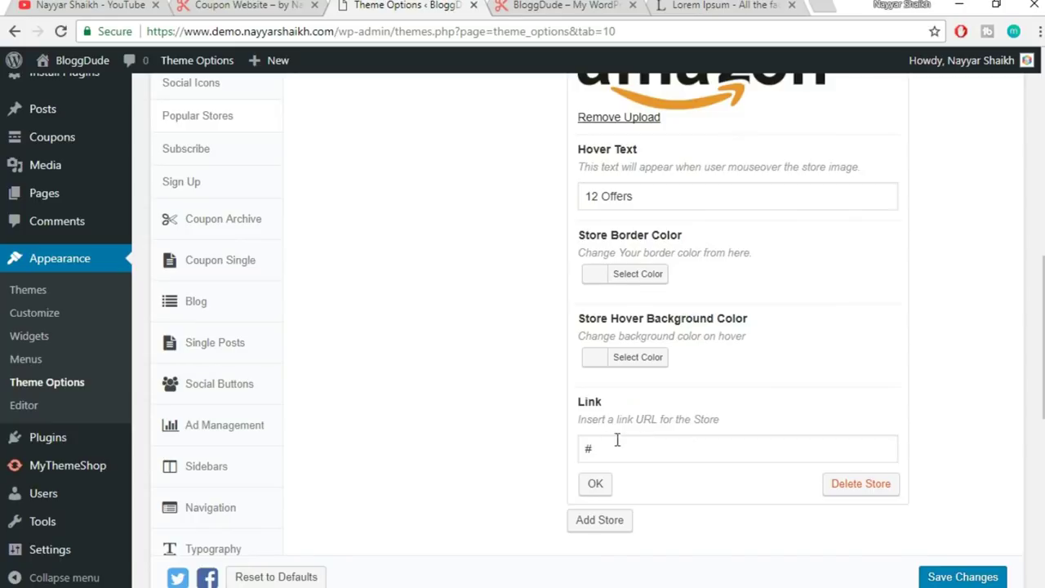
left_click(612, 441)
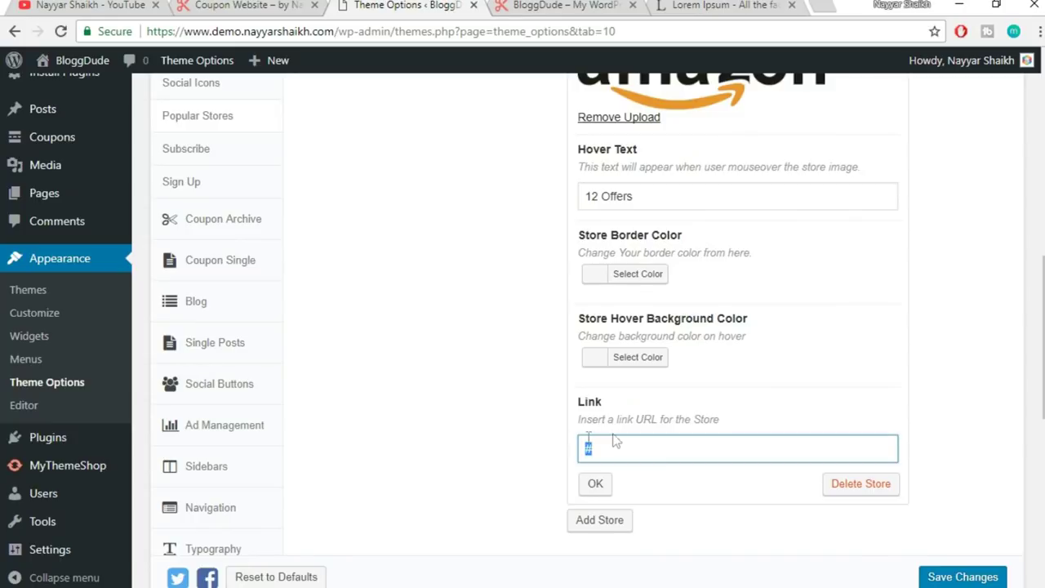
left_click(597, 485)
scroll(905, 370, "up", 4)
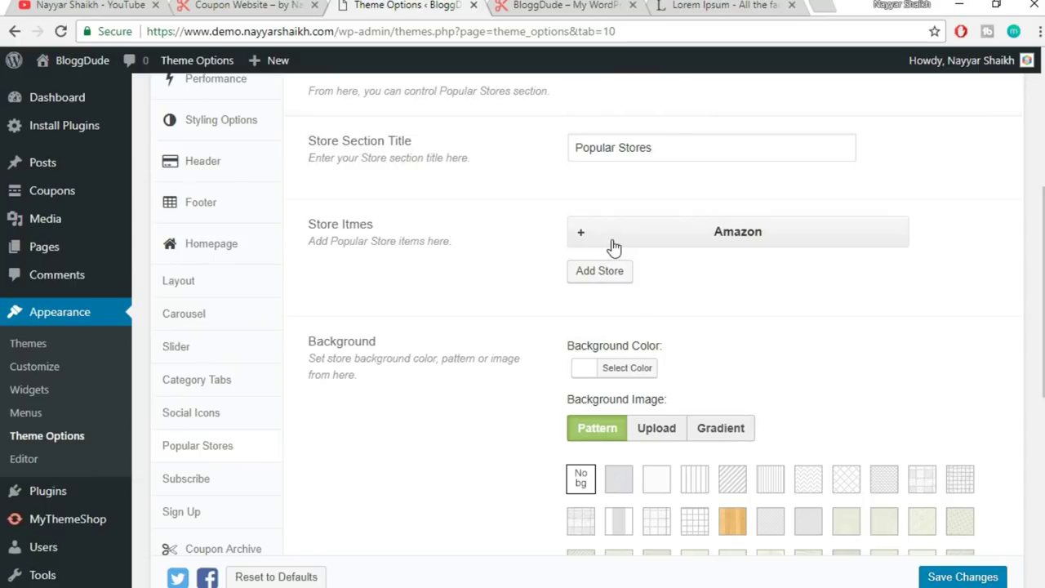
- Reopen the Amazon entry and set its hover background colour to orange #dd9933
left_click(614, 237)
scroll(960, 282, "down", 3)
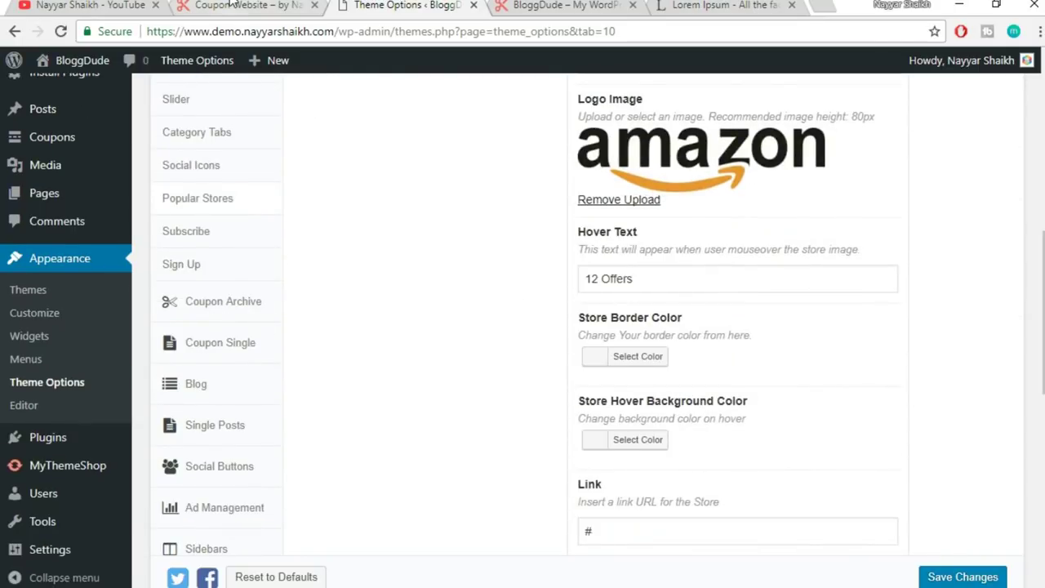
left_click(232, 5)
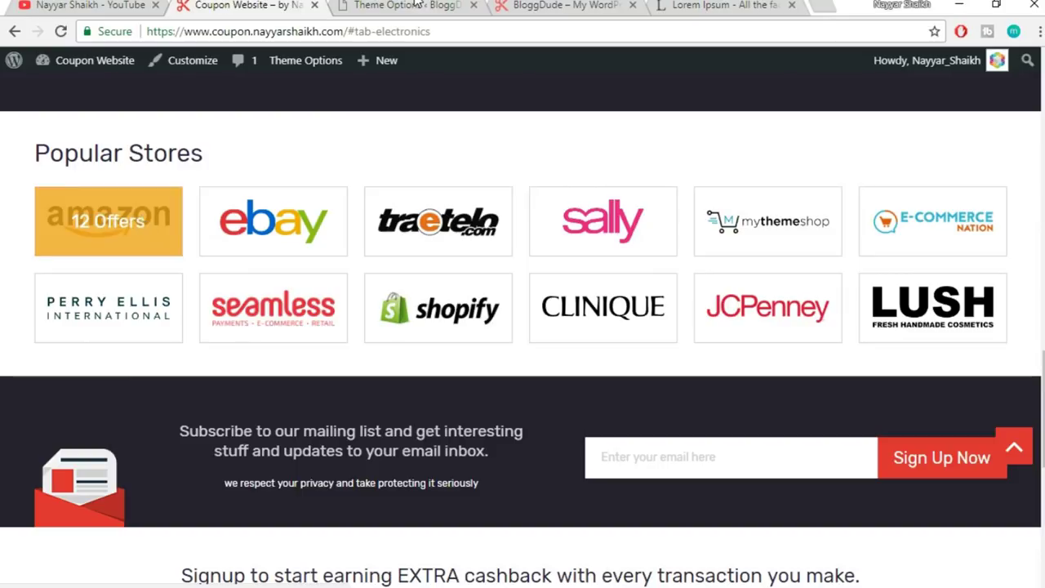
left_click(417, 5)
scroll(989, 245, "down", 2)
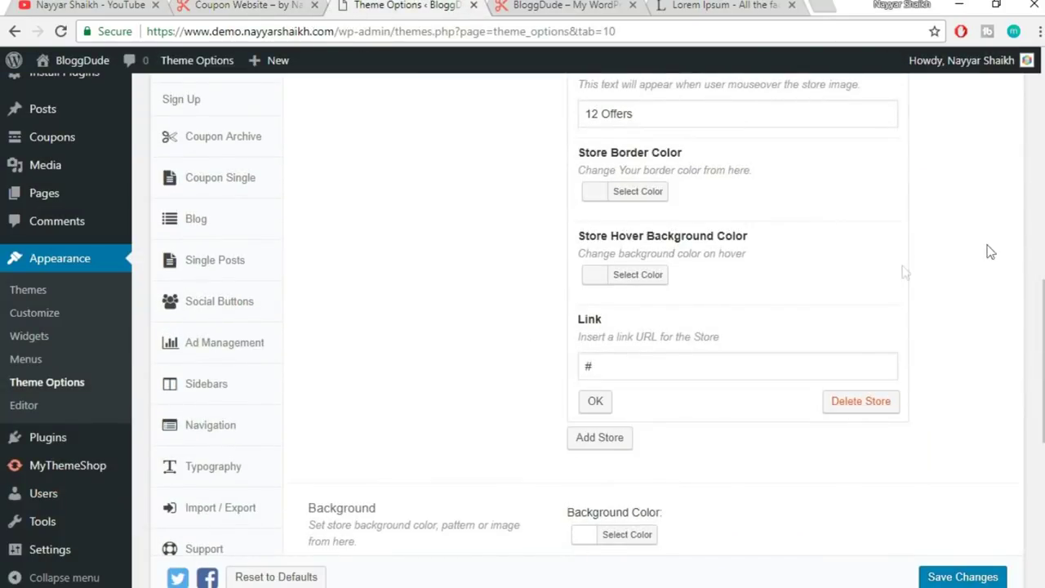
left_click(641, 276)
scroll(819, 313, "down", 1)
left_click(653, 384)
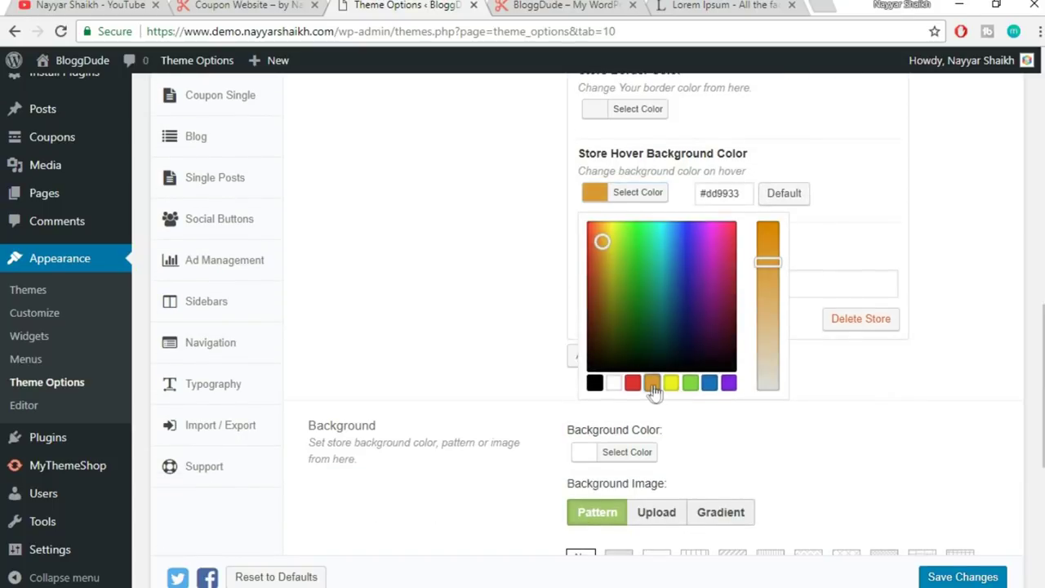
left_click(852, 215)
- Collapse the Amazon entry, save the theme options, and bring up the BloggDude site
left_click(605, 315)
scroll(643, 334, "down", 5)
left_click(952, 579)
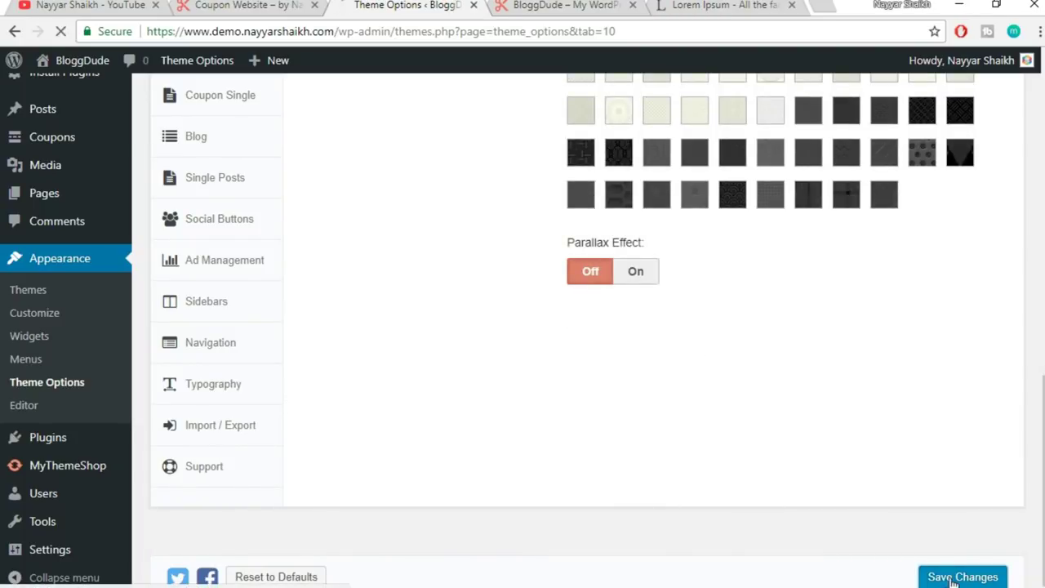
left_click(584, 4)
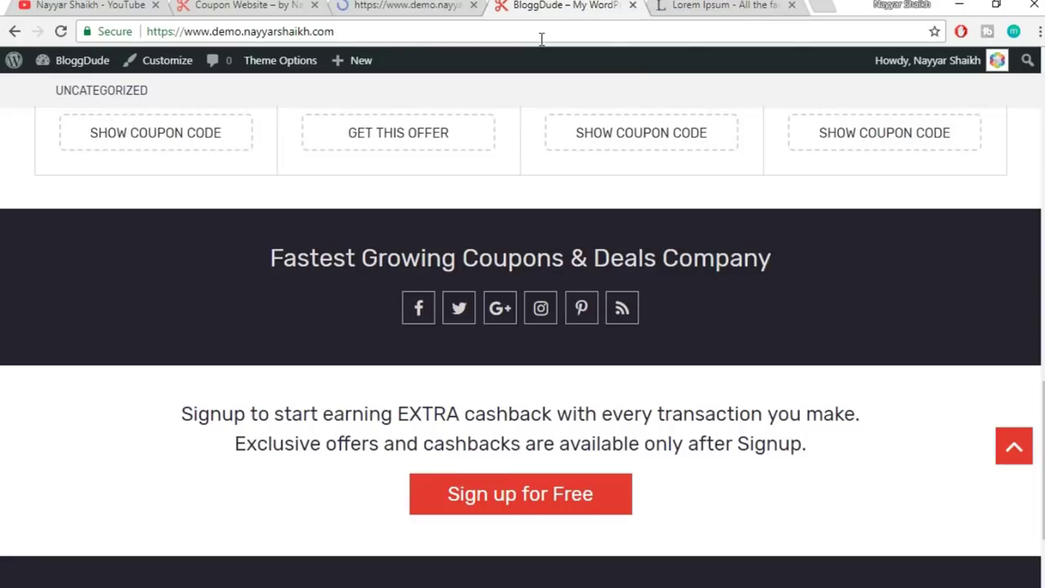
- Reload the BloggDude front page and check the Amazon tile's hover overlay
left_click(541, 32)
key("Return")
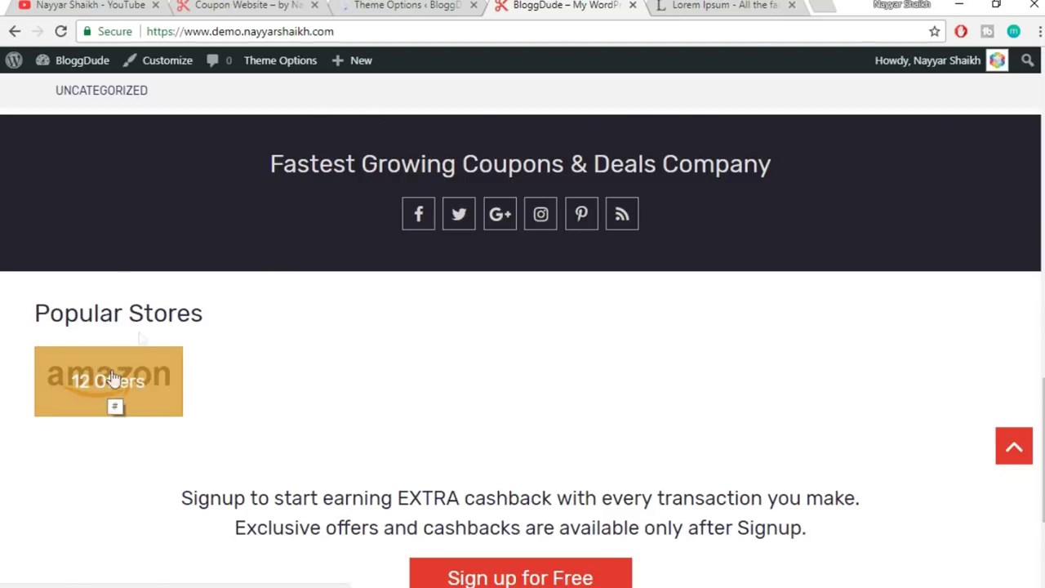
left_click_drag(152, 397, 400, 5)
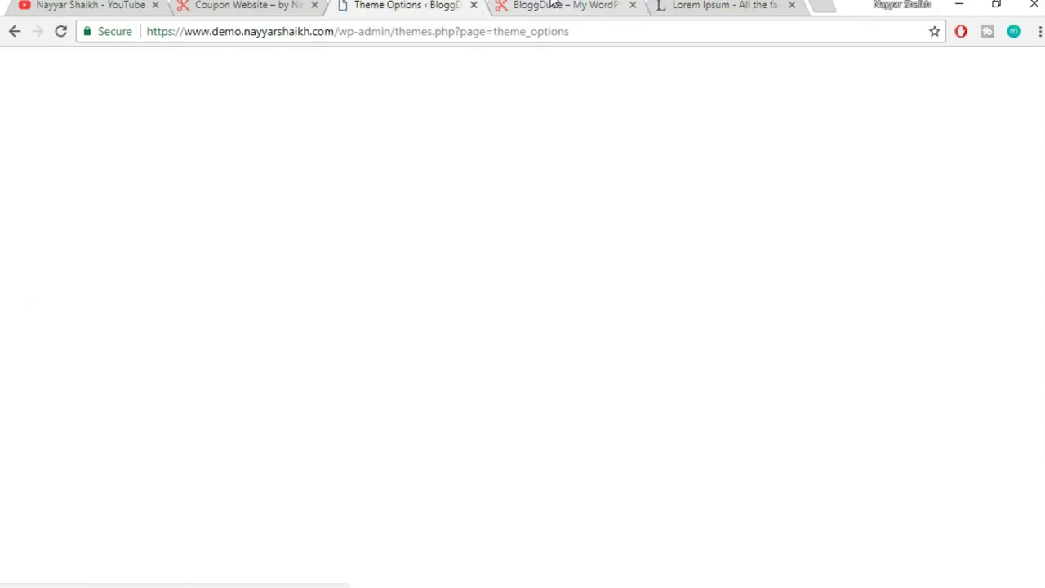
scroll(689, 311, "down", 3)
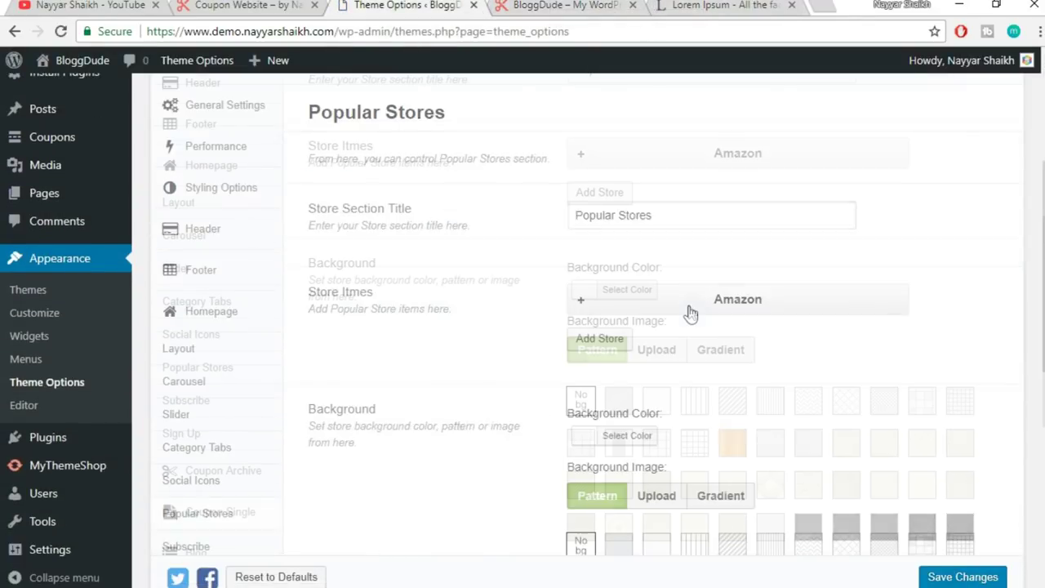
scroll(689, 310, "down", 4)
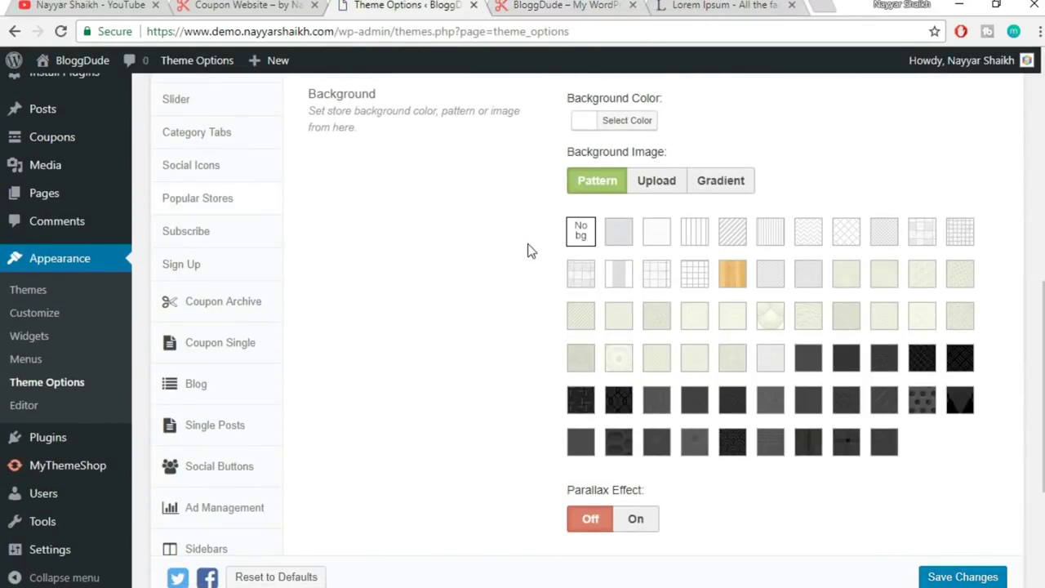
scroll(532, 250, "up", 4)
- Add a second store entry, comparing with the reference Coupon Website, and name it eBay
left_click(611, 356)
left_click(245, 5)
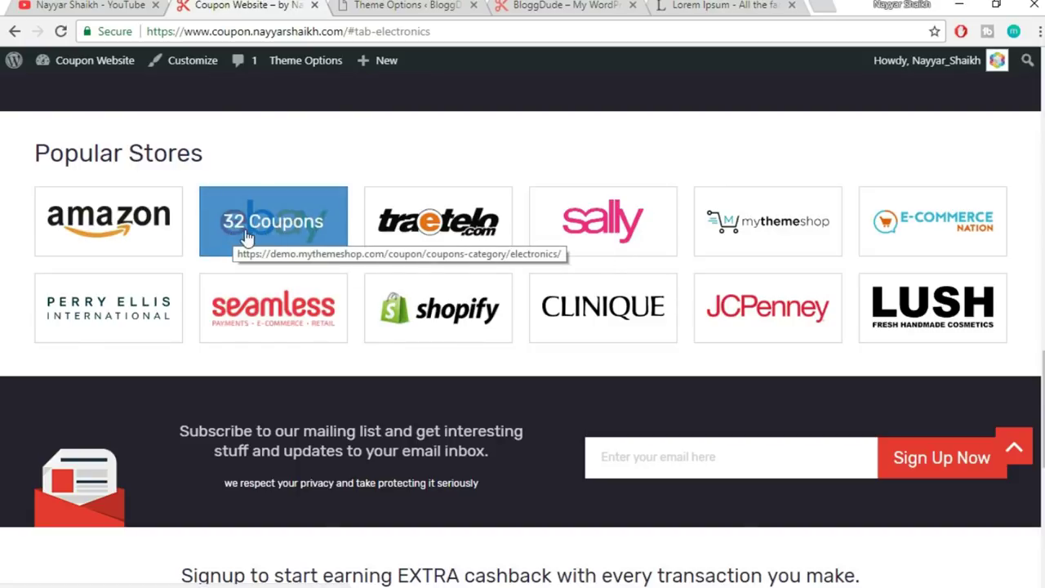
left_click(572, 7)
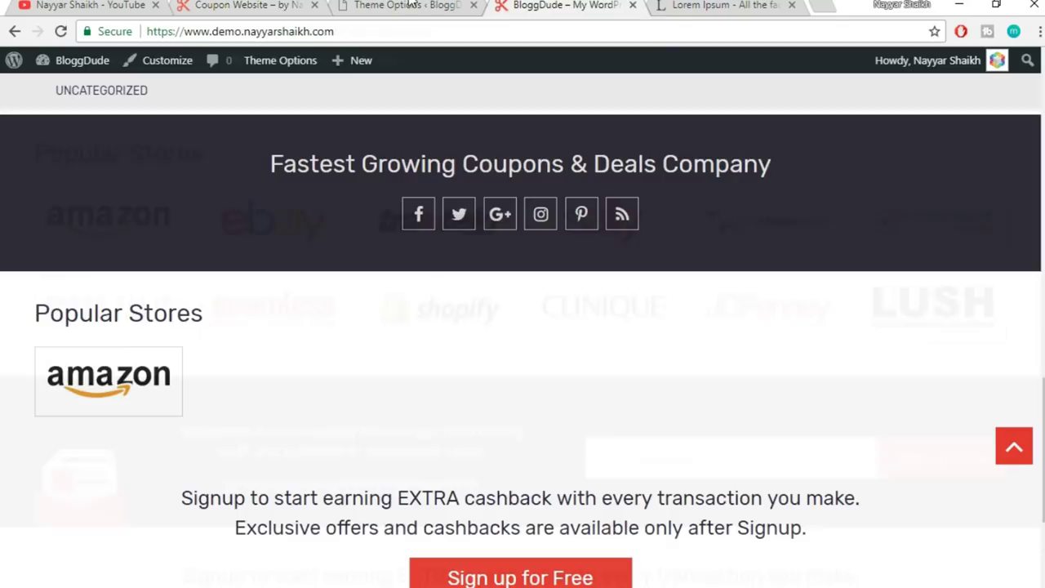
left_click(411, 5)
left_click(663, 435)
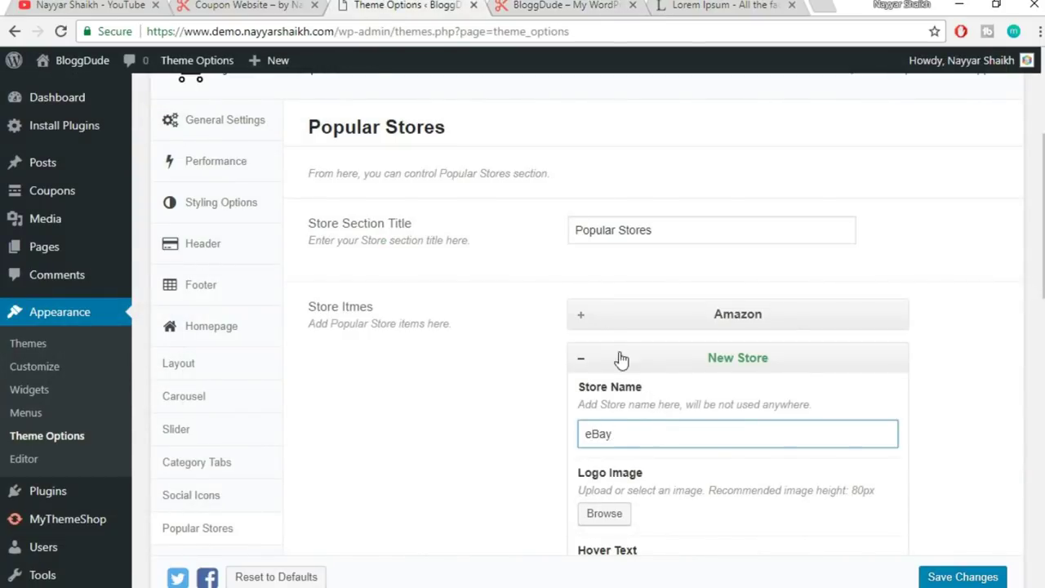
- Set the eBay logo from the media library as the store logo
scroll(608, 359, "down", 2)
left_click(592, 351)
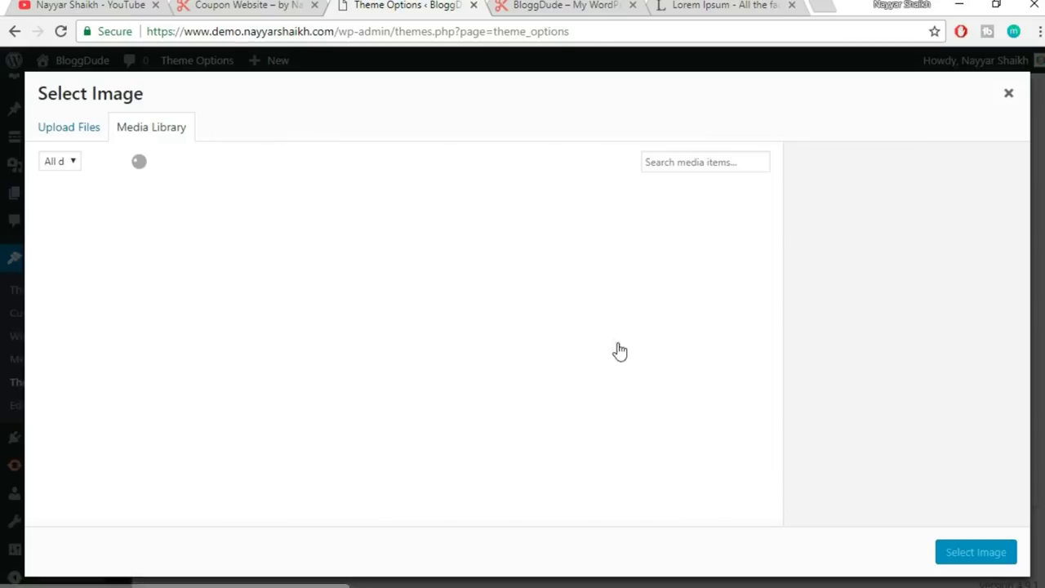
scroll(494, 335, "down", 3)
scroll(494, 339, "down", 5)
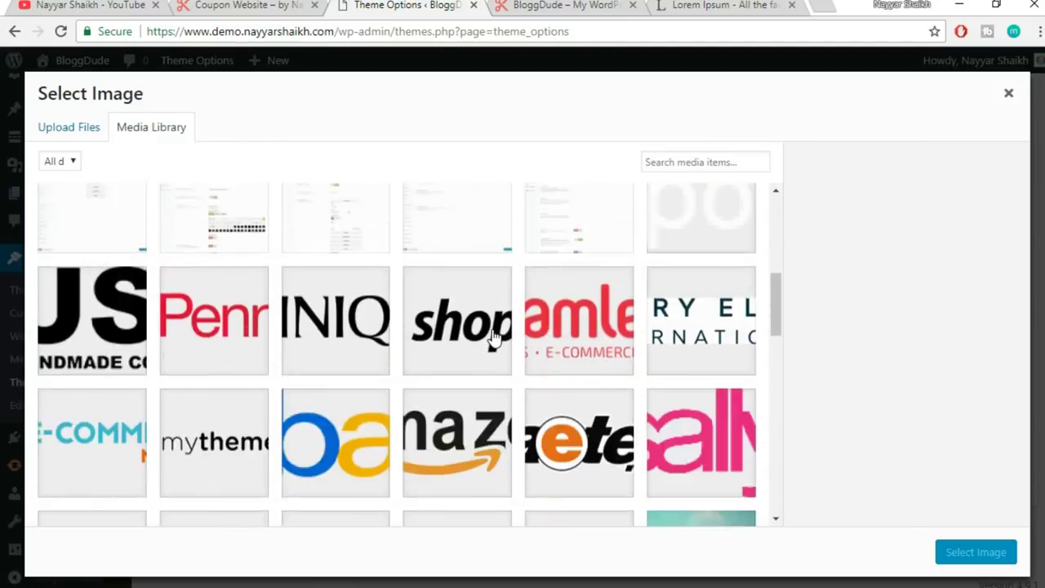
left_click(306, 293)
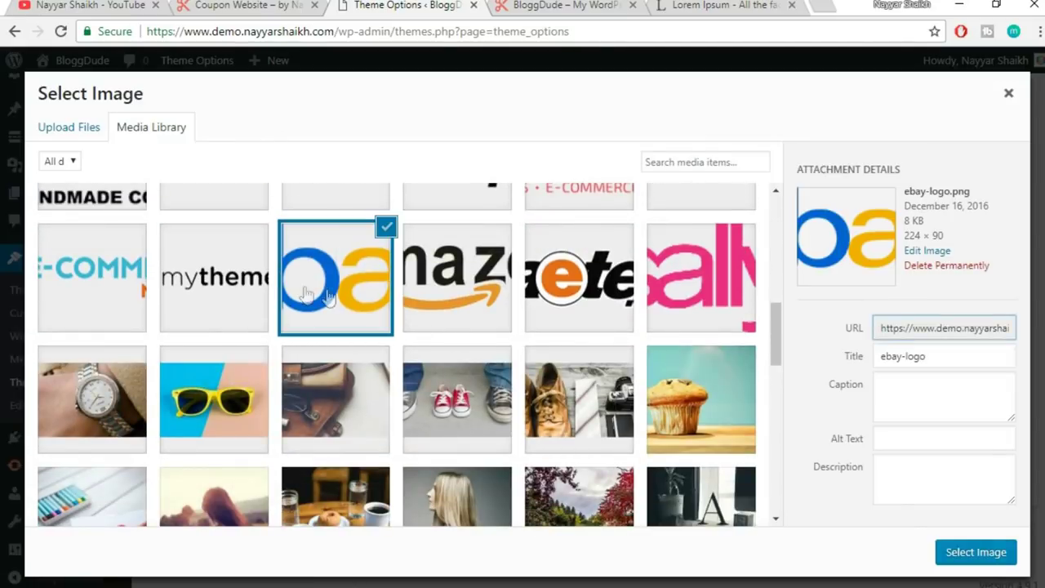
left_click(970, 553)
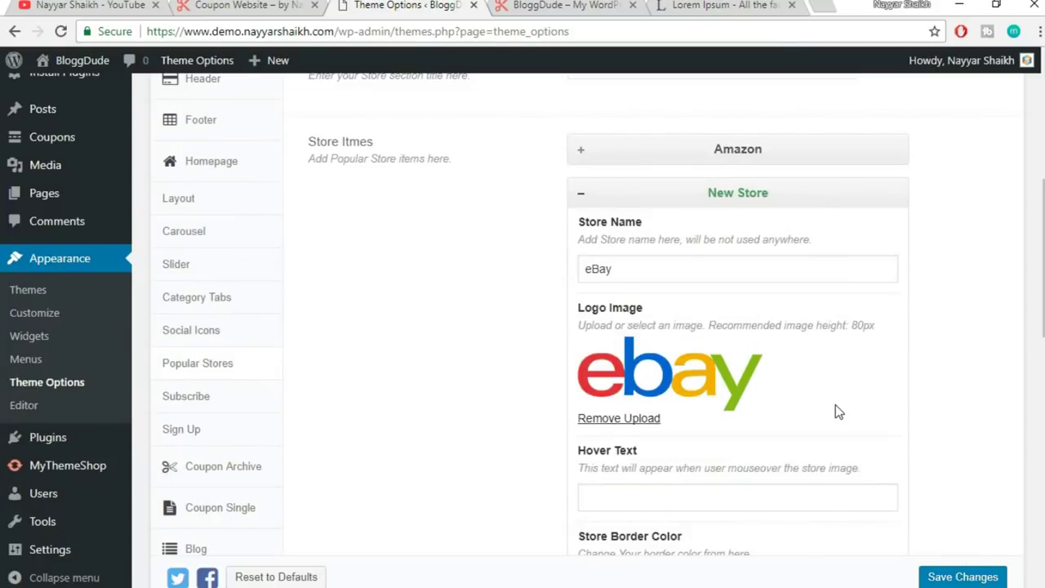
- Give eBay the hover text '23 Coupons' and a blue hover background, then collapse it
scroll(836, 411, "down", 2)
left_click(658, 335)
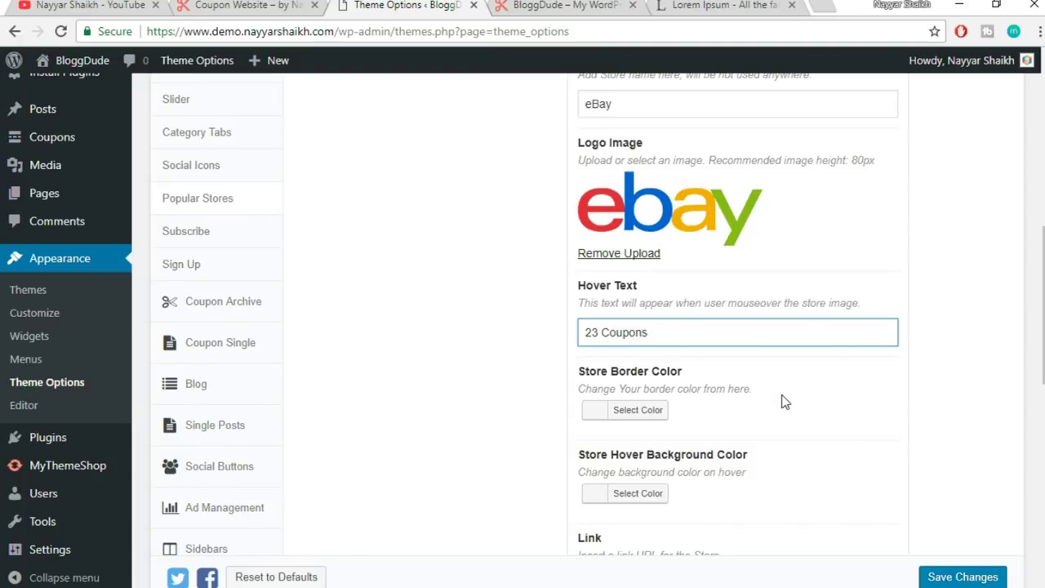
scroll(719, 408, "down", 1)
left_click(643, 419)
scroll(734, 437, "down", 1)
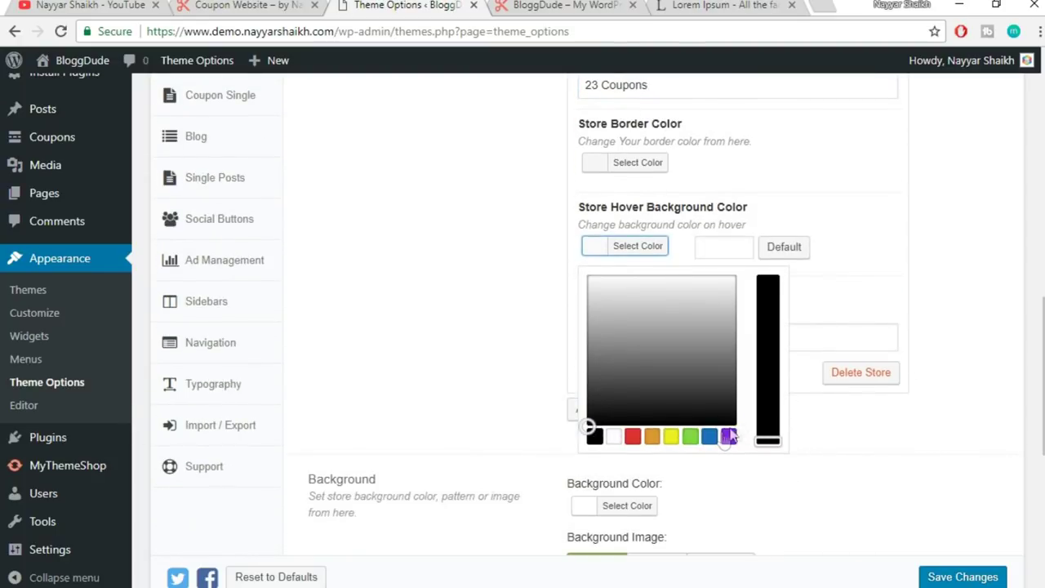
left_click(710, 437)
left_click(845, 296)
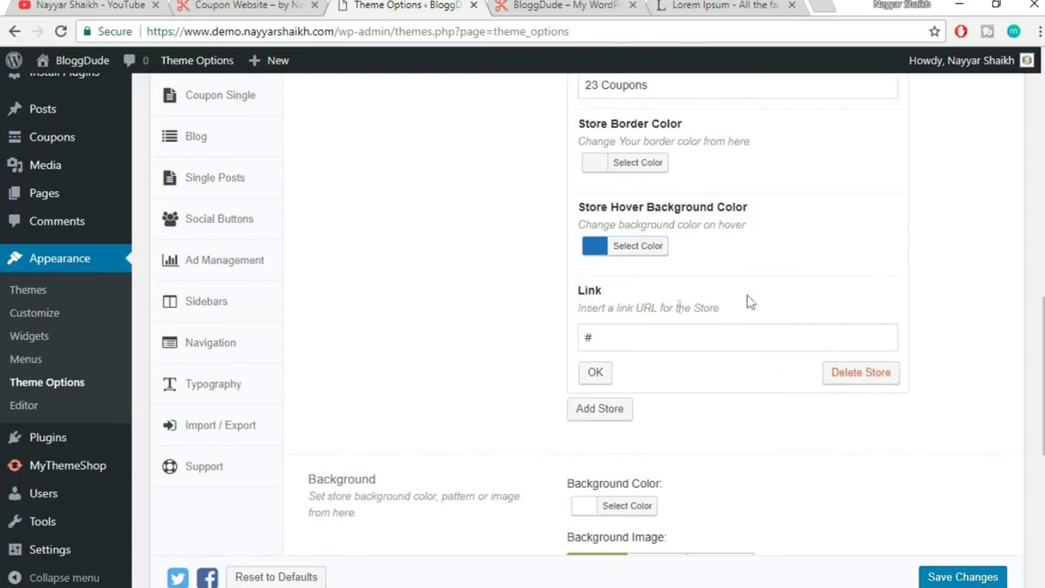
left_click(594, 373)
scroll(645, 367, "up", 8)
scroll(642, 335, "up", 1)
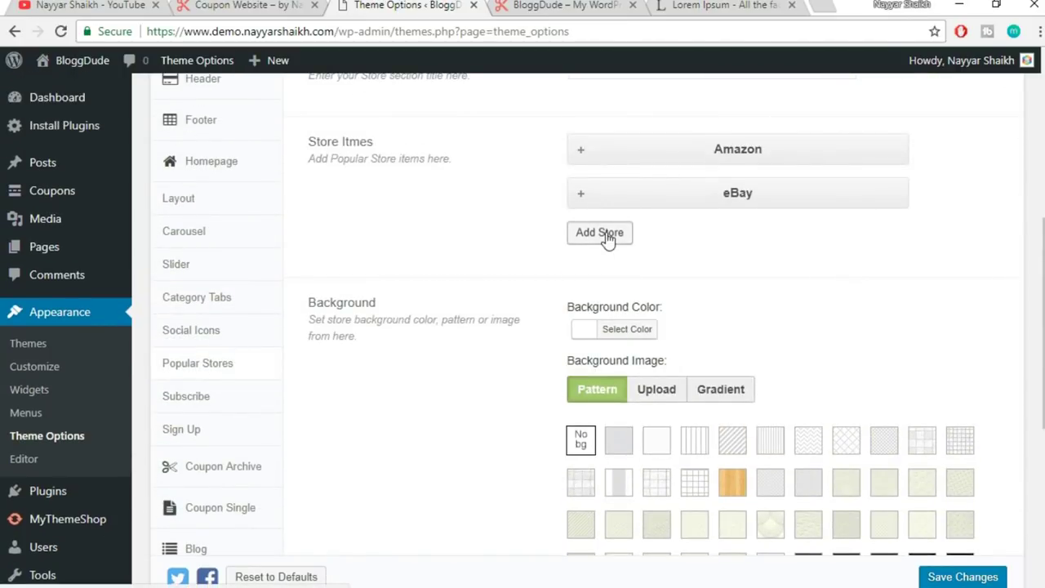
- Add a third store named Traetelo and set the Traetelo logo
left_click(602, 233)
left_click(245, 8)
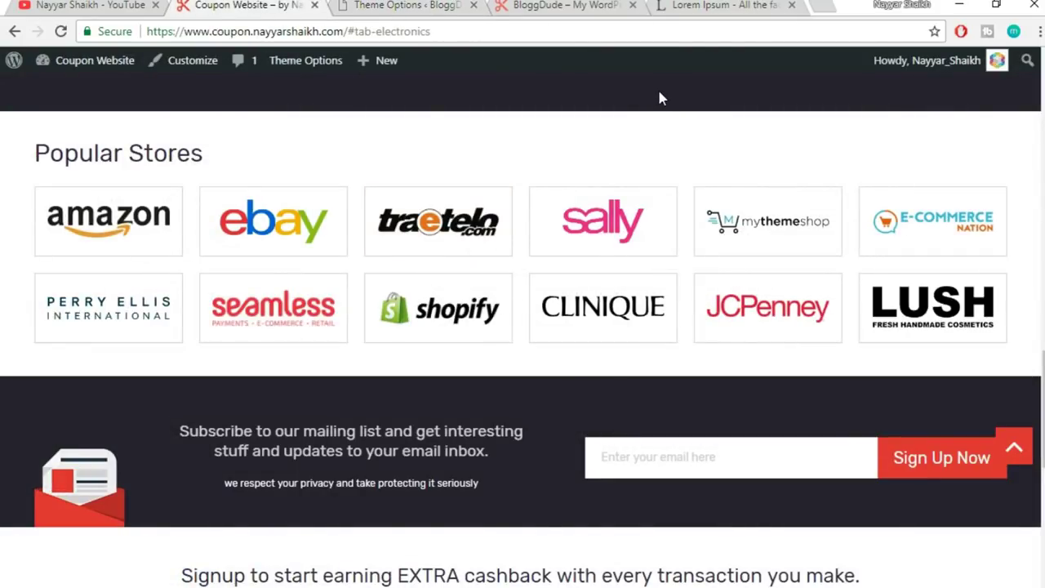
left_click(373, 5)
left_click(668, 320)
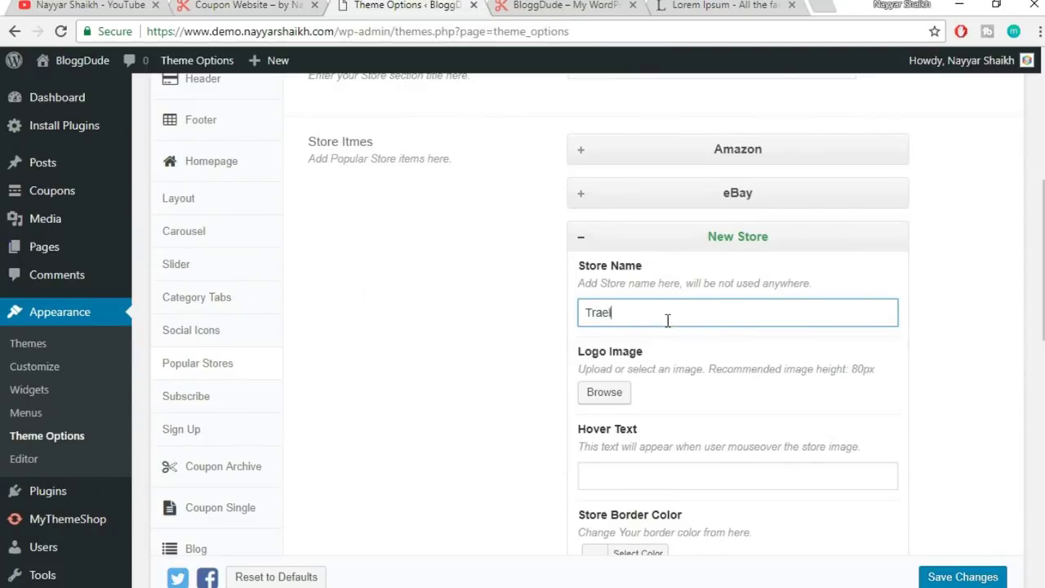
key("Tab")
left_click(605, 392)
left_click(581, 269)
left_click(969, 562)
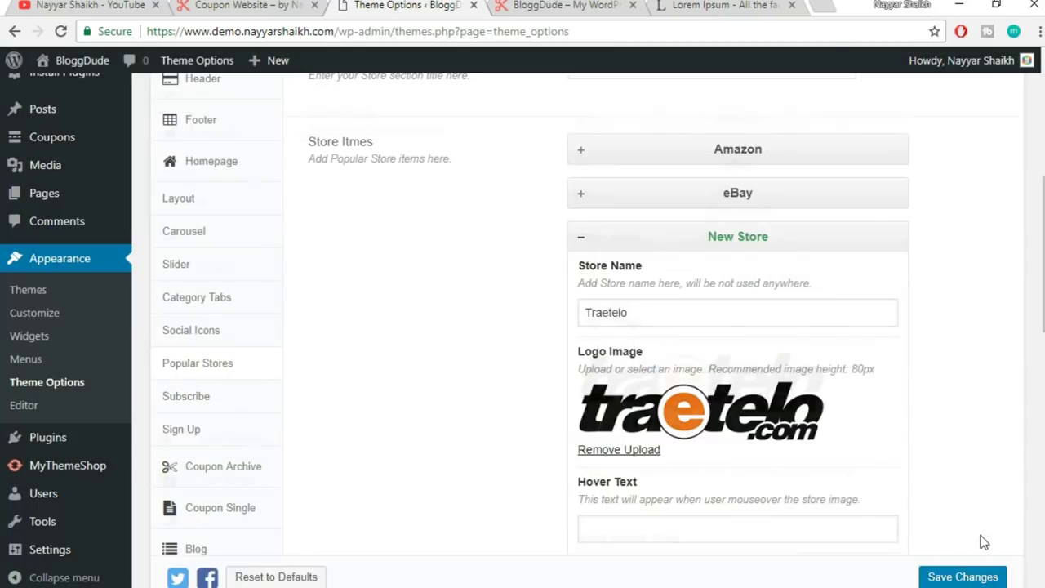
scroll(840, 487, "down", 2)
- Give Traetelo the hover text '10 Deals' and a red hover background, then collapse it
left_click(654, 355)
scroll(770, 343, "down", 2)
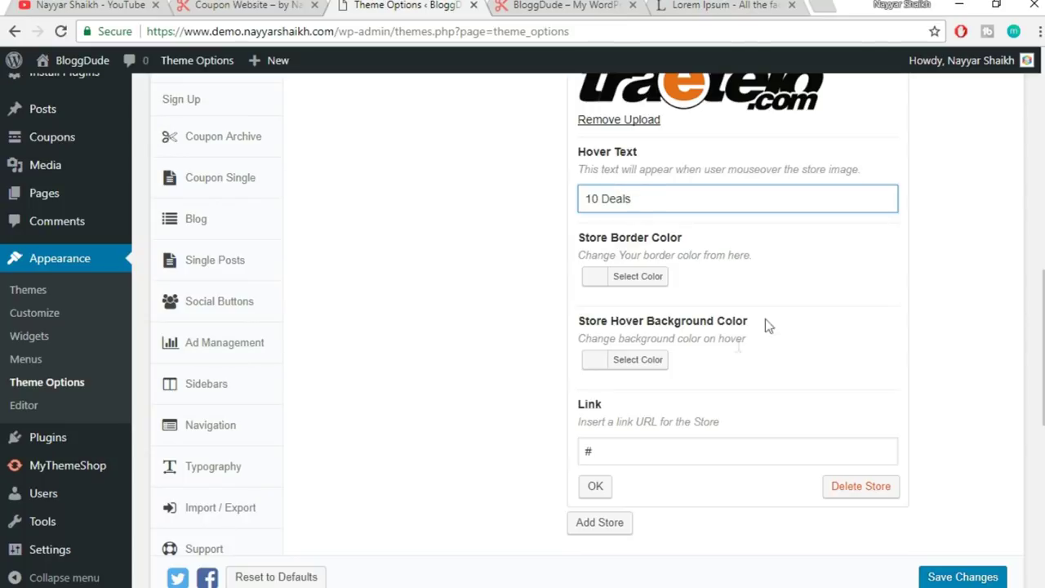
left_click(654, 364)
scroll(735, 457, "down", 1)
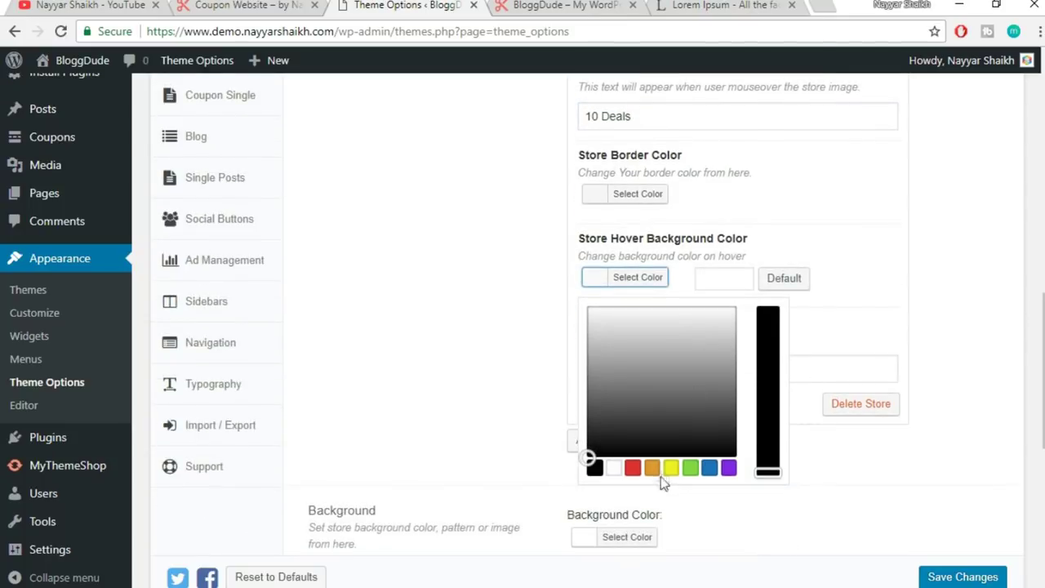
left_click(636, 468)
left_click(811, 292)
left_click(596, 402)
scroll(664, 393, "down", 5)
scroll(664, 387, "up", 5)
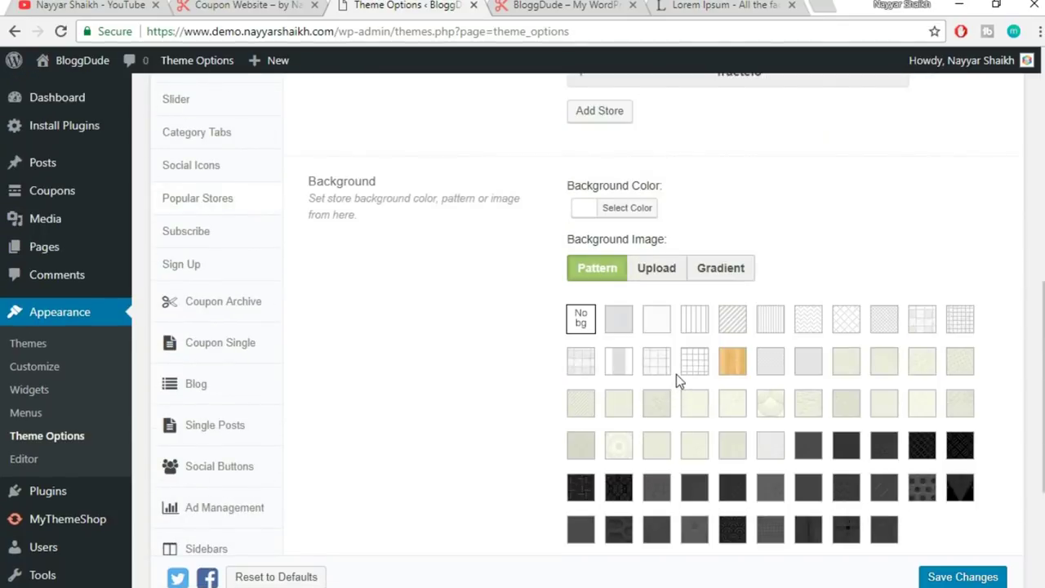
- Add a fourth store entry, fill in its name, and set the Sally logo
left_click(616, 372)
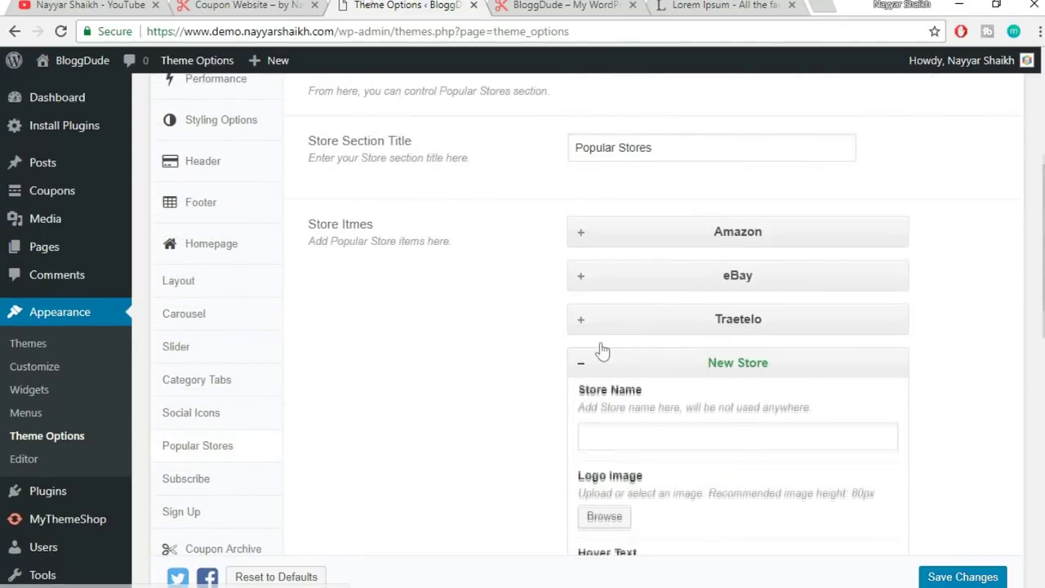
left_click(291, 5)
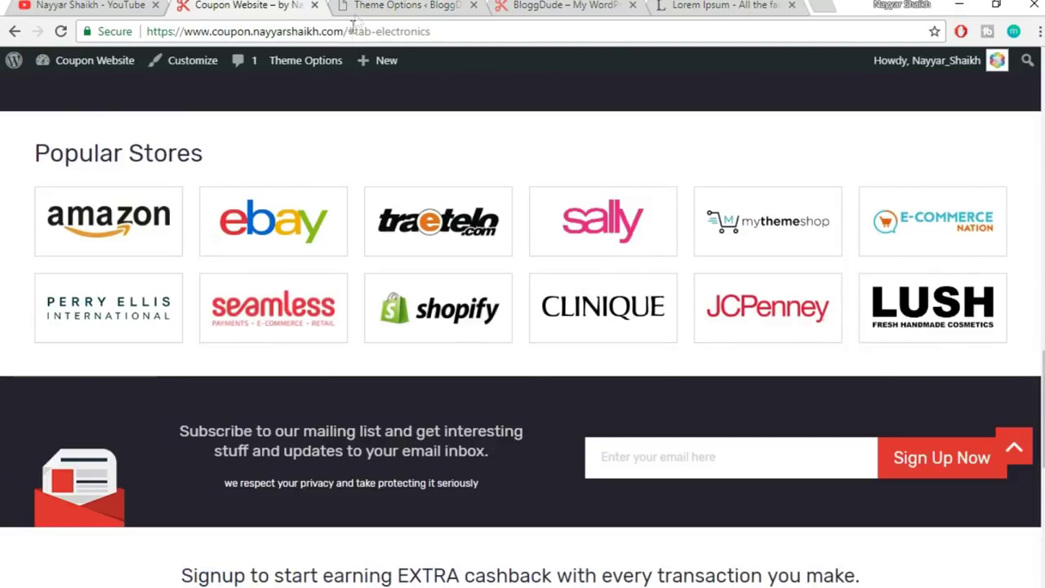
left_click(369, 5)
left_click(659, 350)
scroll(659, 350, "down", 3)
left_click(604, 190)
left_click(710, 253)
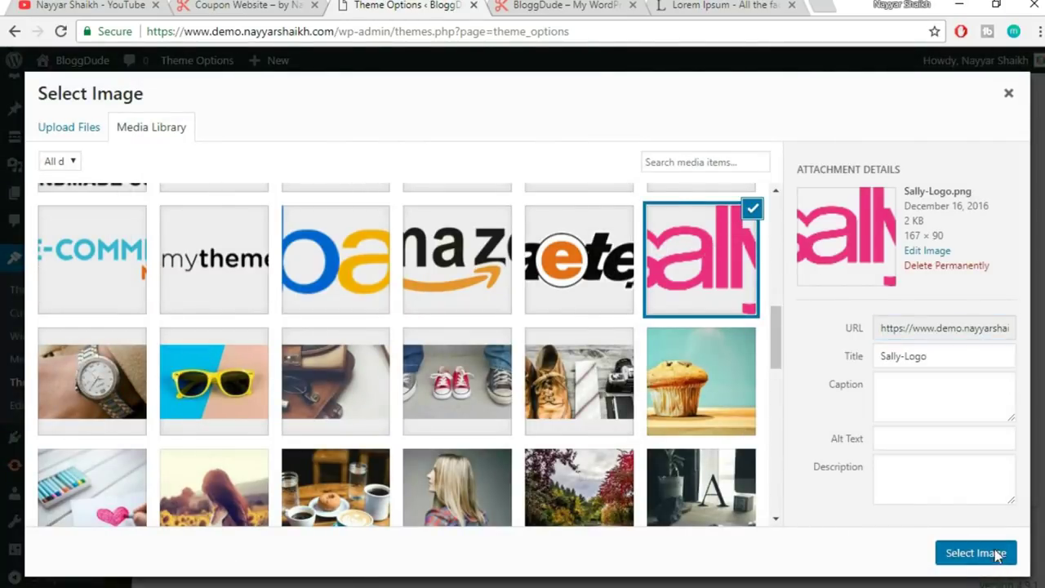
left_click(976, 552)
scroll(905, 299, "down", 1)
- Give it the hover text '5 Offers' and a pink hover background, then collapse it
left_click(675, 252)
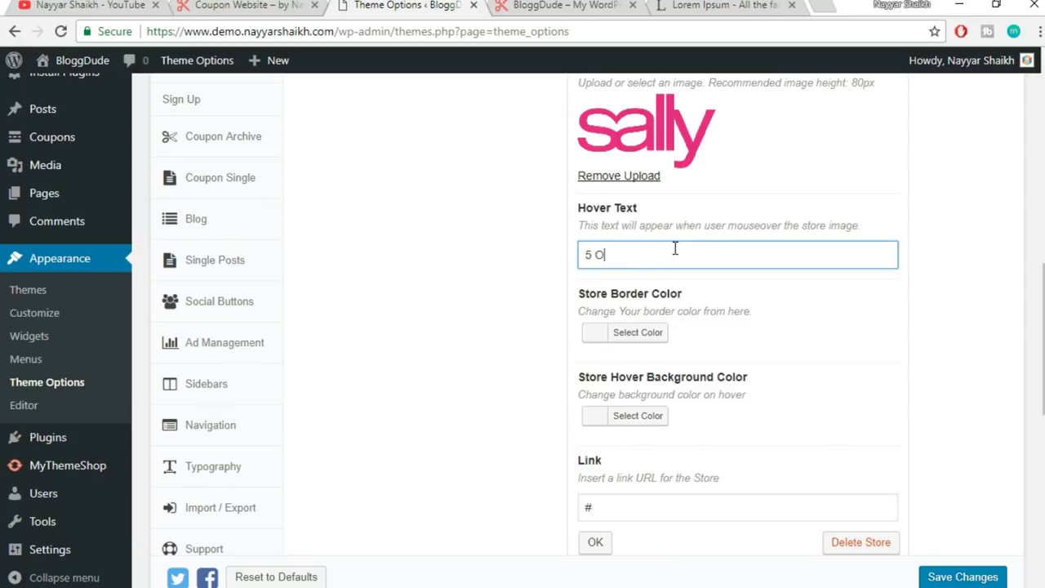
left_click(645, 418)
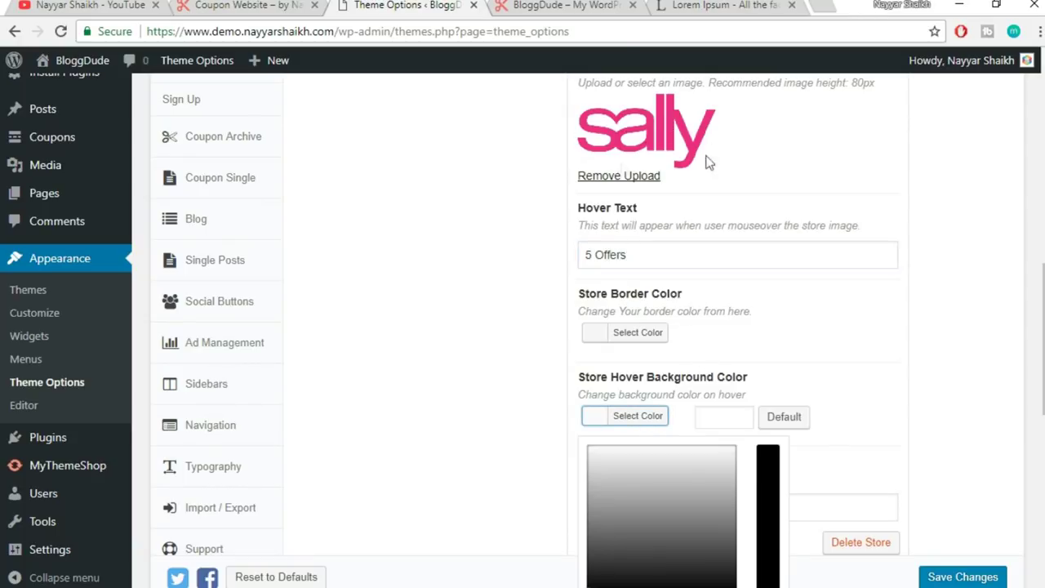
scroll(702, 187, "down", 2)
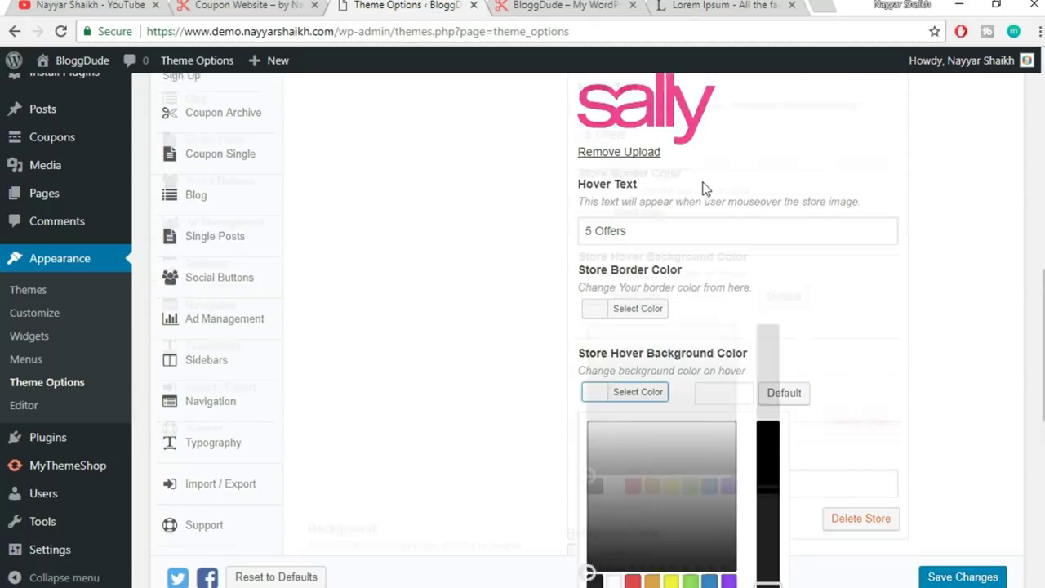
left_click(634, 442)
left_click_drag(587, 299, 733, 256)
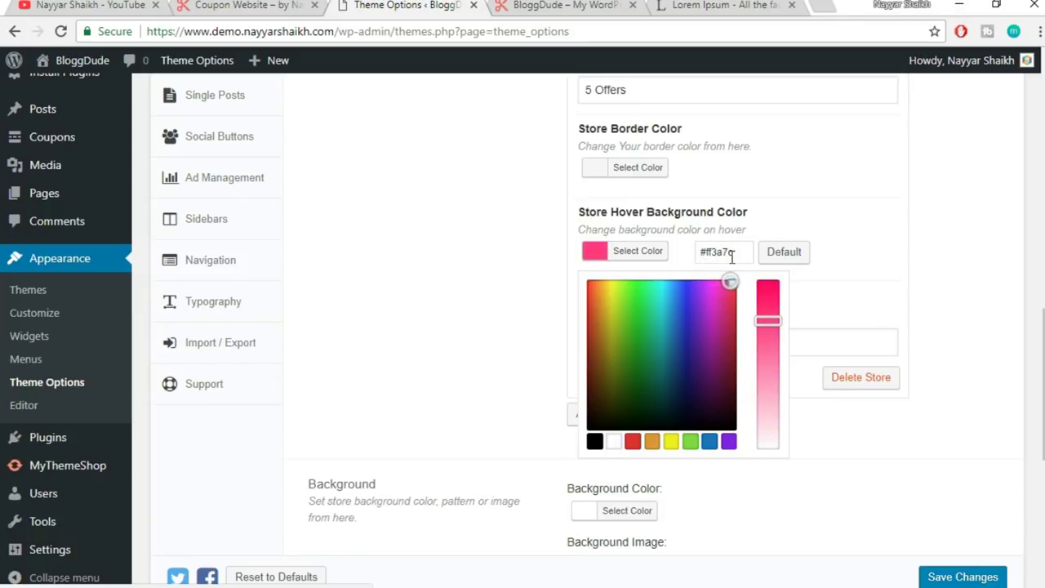
left_click(890, 272)
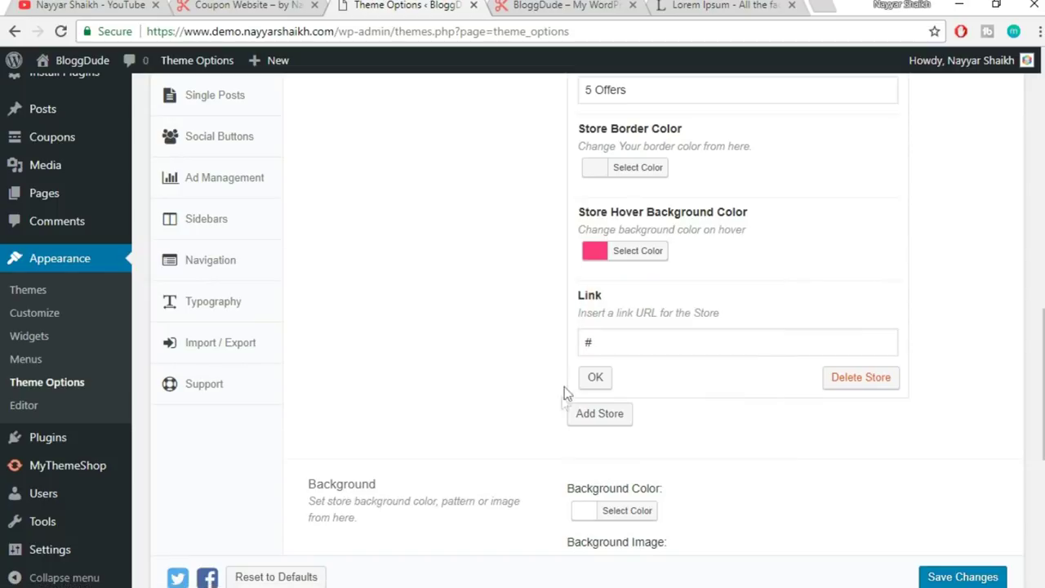
left_click(601, 389)
left_click(290, 3)
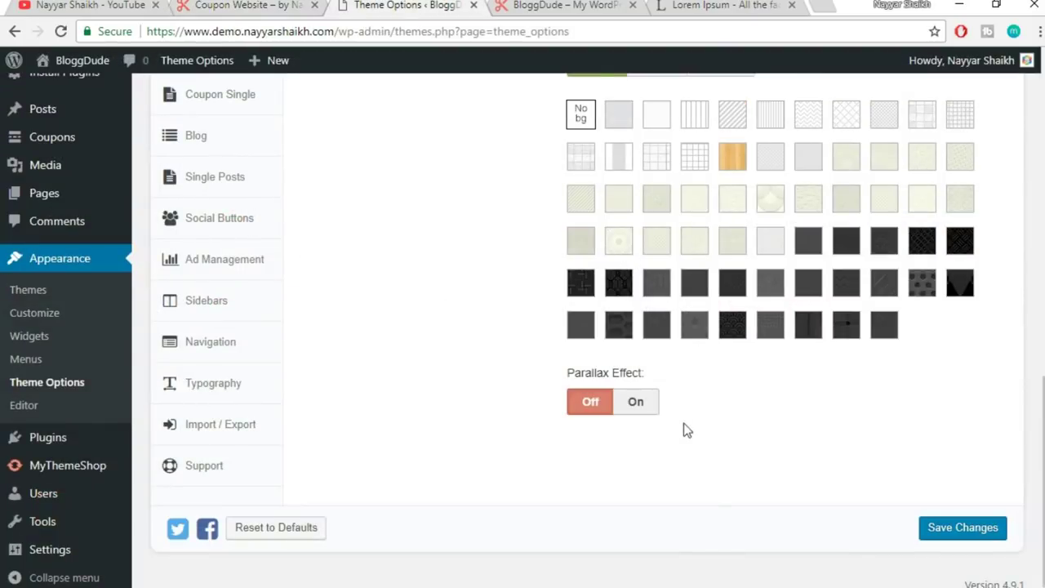
- Add a fifth store named Shopify and set the Shopify logo
scroll(682, 420, "up", 5)
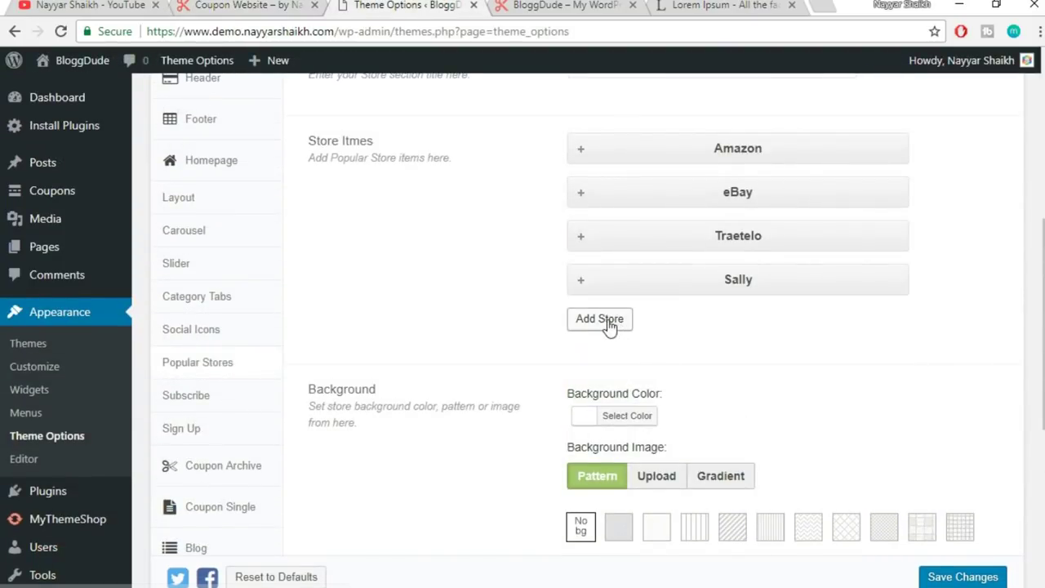
left_click(612, 323)
left_click(675, 392)
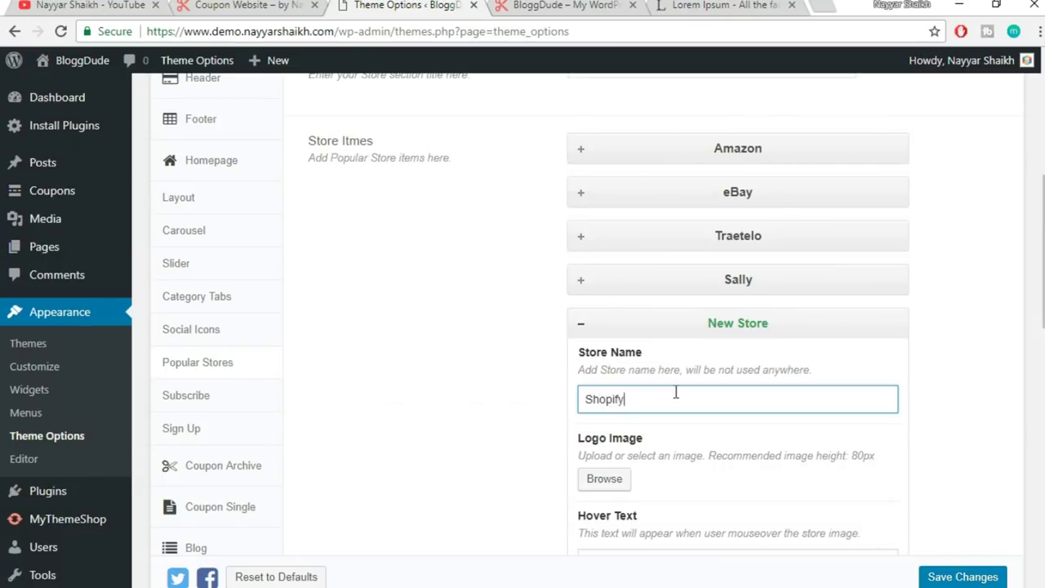
scroll(675, 392, "down", 3)
left_click(601, 319)
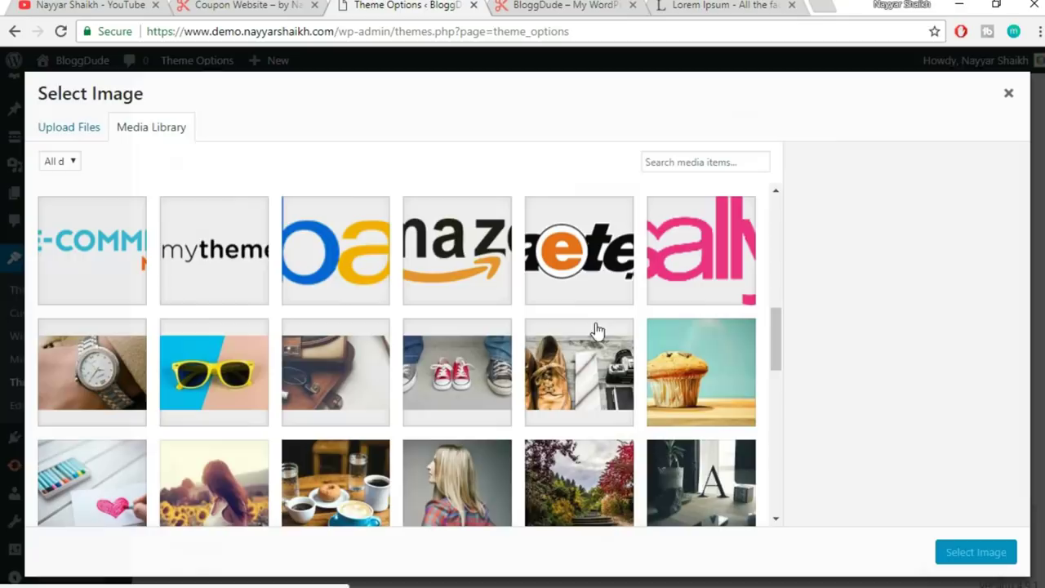
scroll(369, 375, "up", 1)
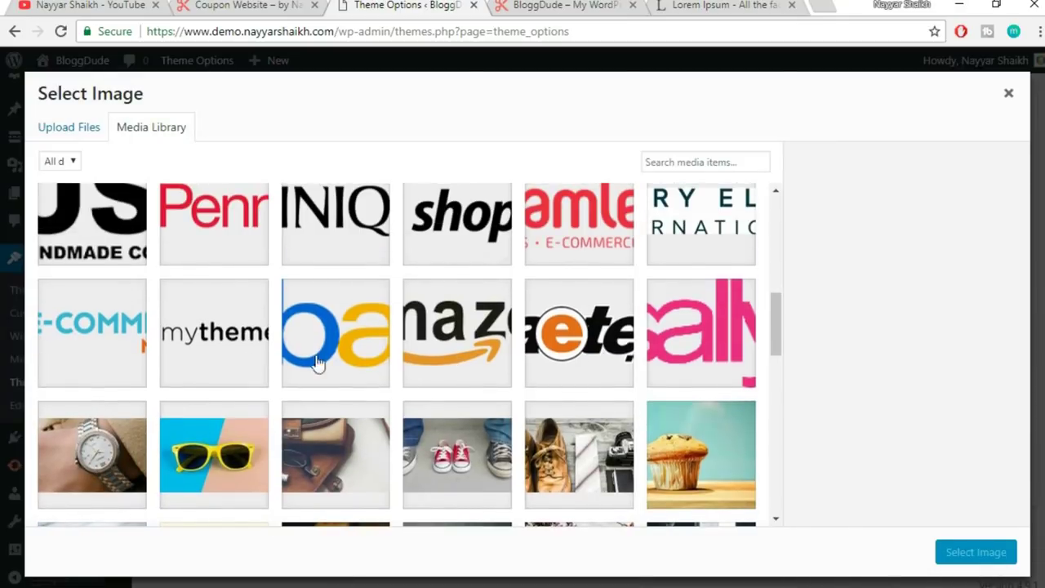
scroll(311, 385, "up", 1)
scroll(310, 384, "up", 1)
left_click(408, 385)
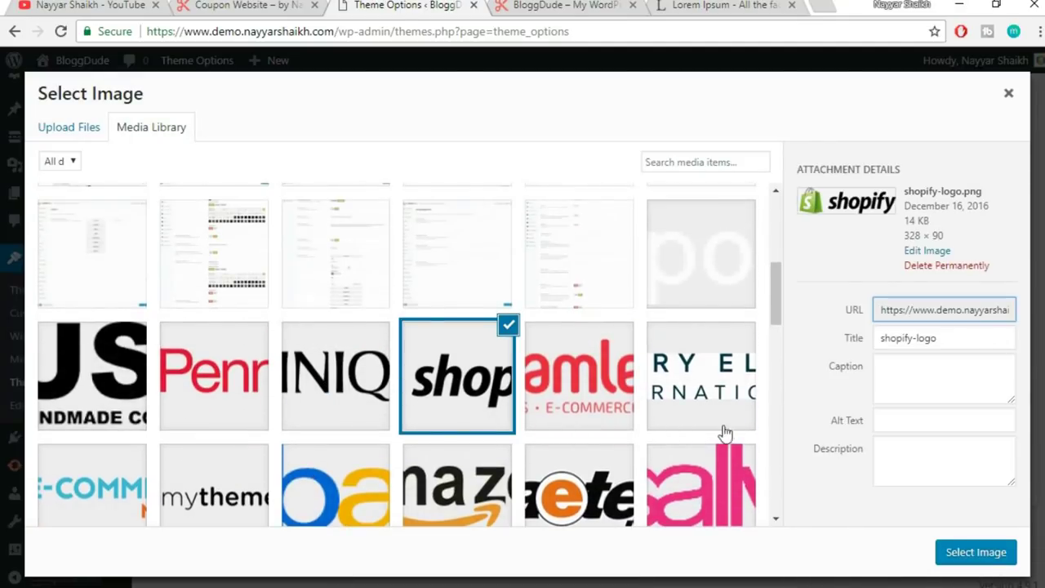
left_click(989, 553)
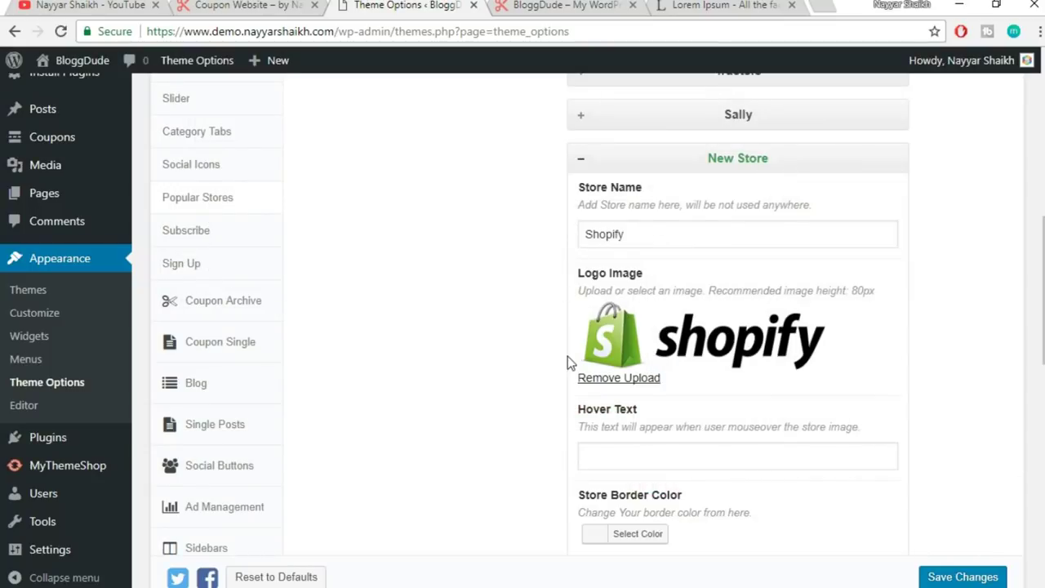
scroll(635, 347, "down", 3)
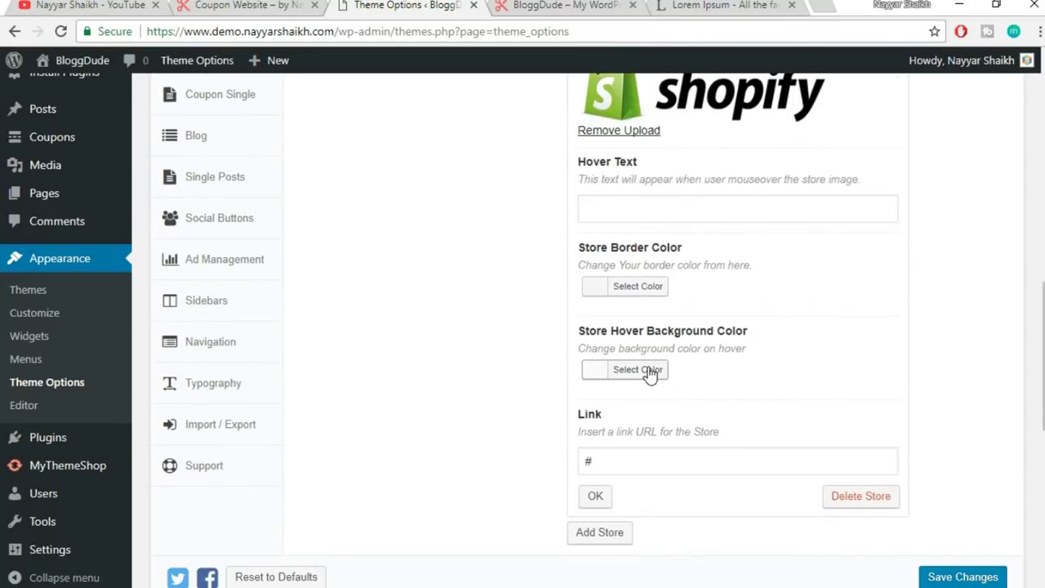
- Set Shopify's hover background to green #81d742, collapse it, and view the reference site
left_click(651, 369)
scroll(720, 441, "down", 1)
left_click(690, 477)
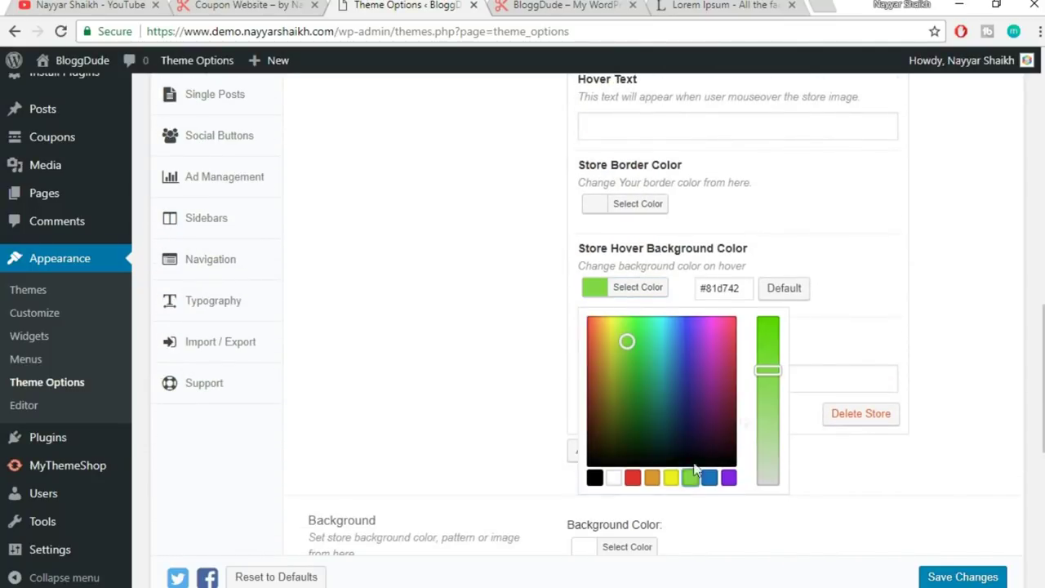
left_click(913, 323)
left_click(595, 414)
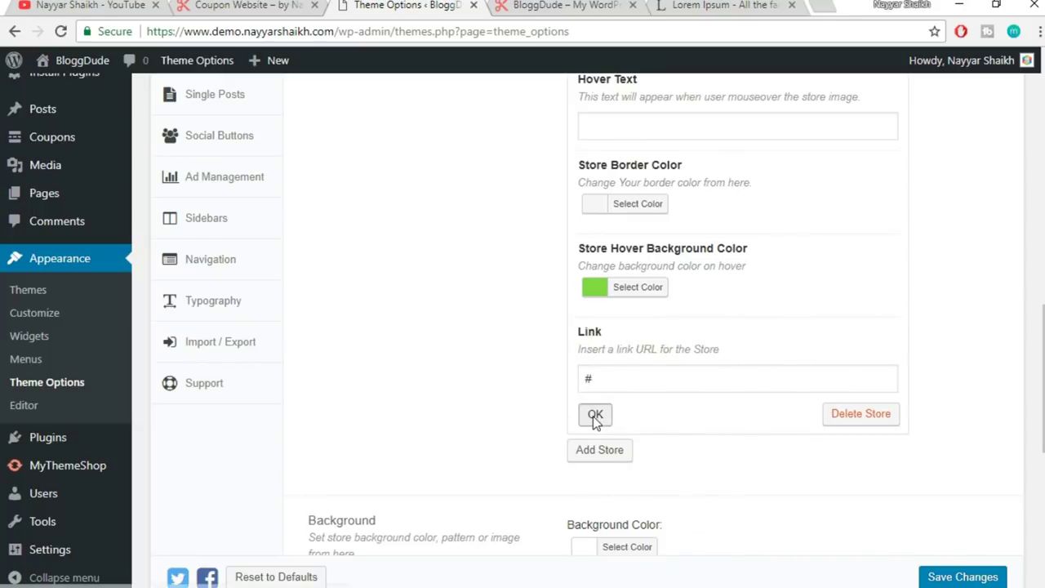
key("ctrl+shift+Tab")
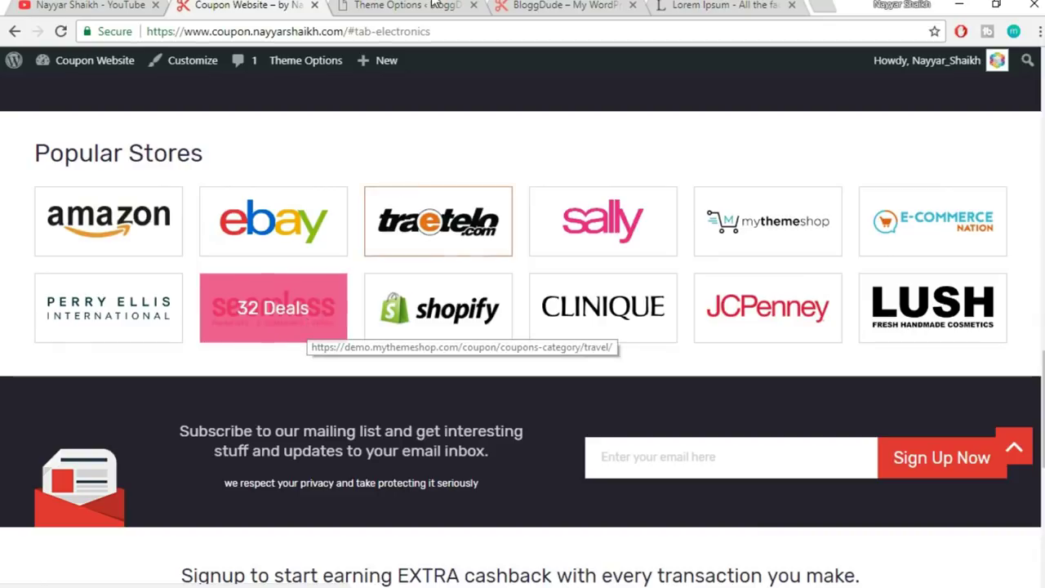
- Add a sixth store named Seamless with the Seamless logo
key("ctrl+Tab")
scroll(796, 319, "up", 2)
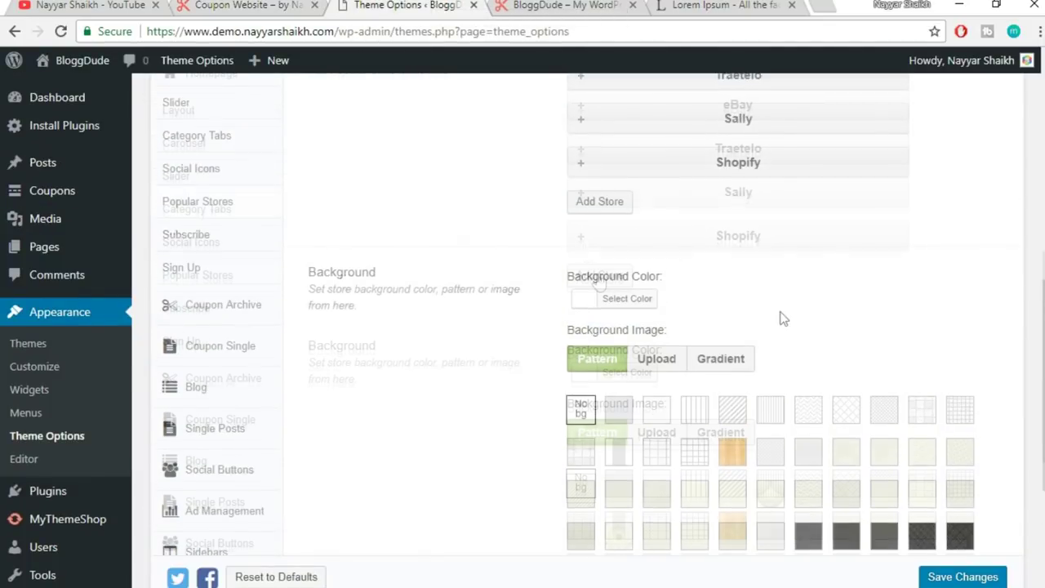
left_click(600, 296)
left_click(651, 361)
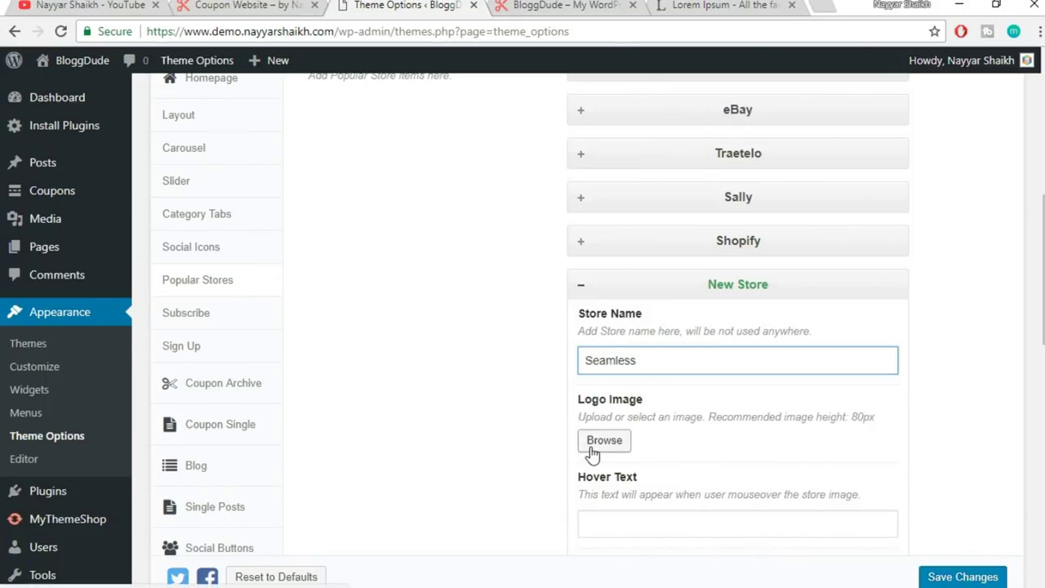
left_click(605, 439)
left_click(604, 345)
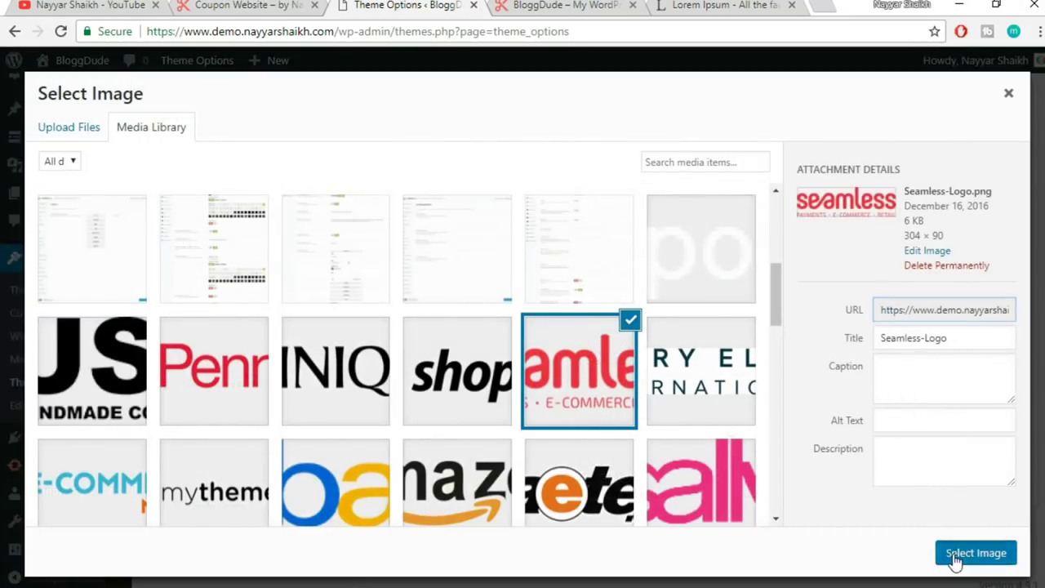
left_click(960, 555)
scroll(1002, 298, "down", 5)
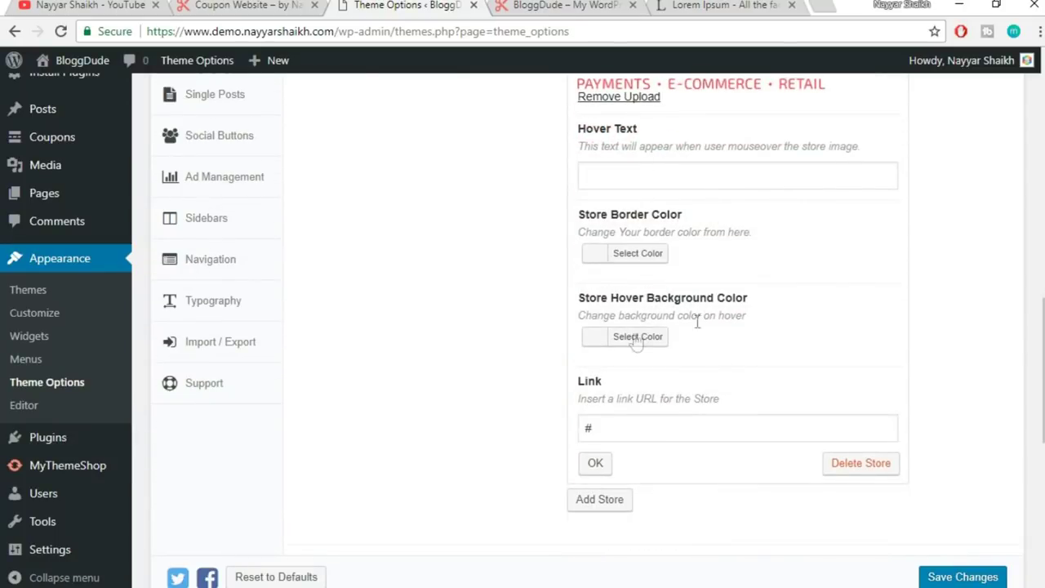
- Collapse the Seamless entry and save the theme options
left_click(596, 464)
scroll(834, 408, "up", 3)
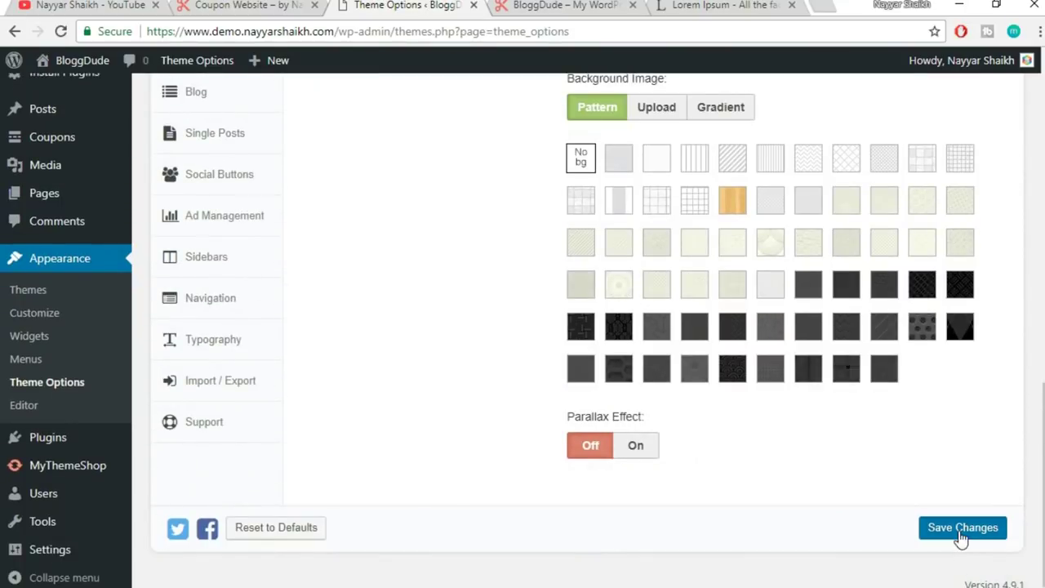
left_click(961, 530)
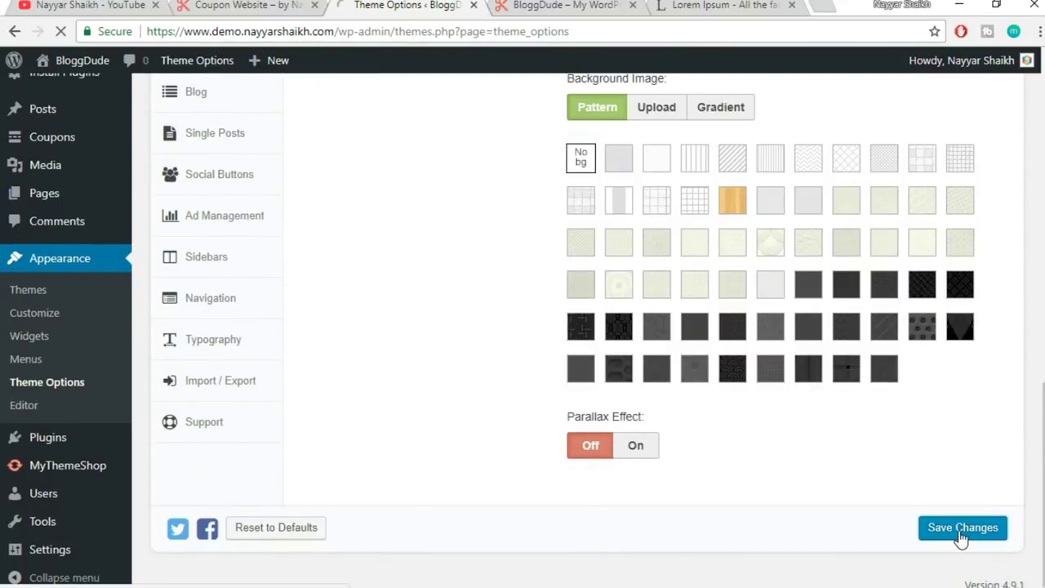
- Reload the BloggDude homepage to see six Popular Stores logos ending in Seamless, then view the reference coupon site
left_click(564, 5)
left_click(572, 28)
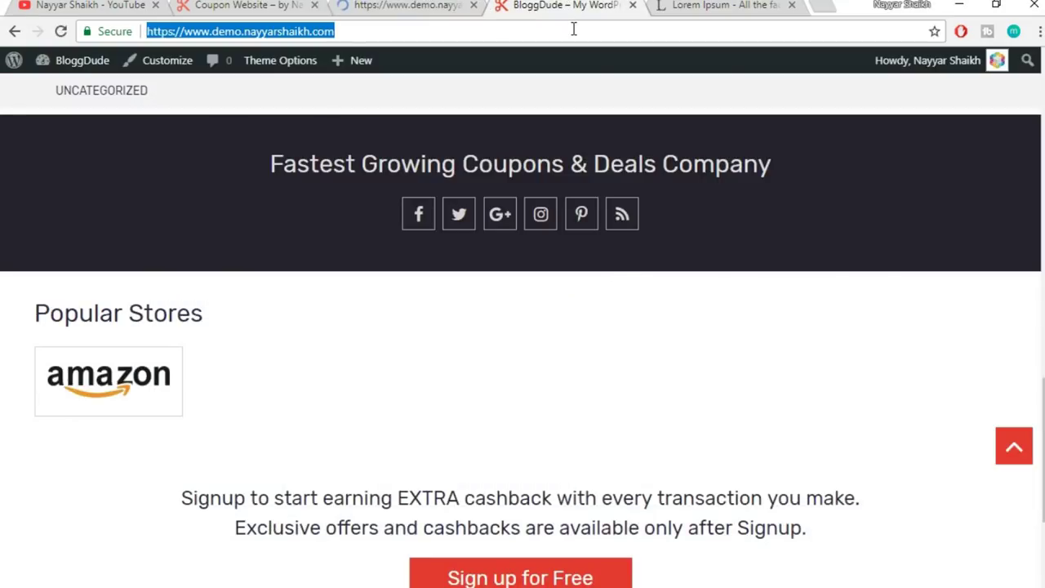
key("Return")
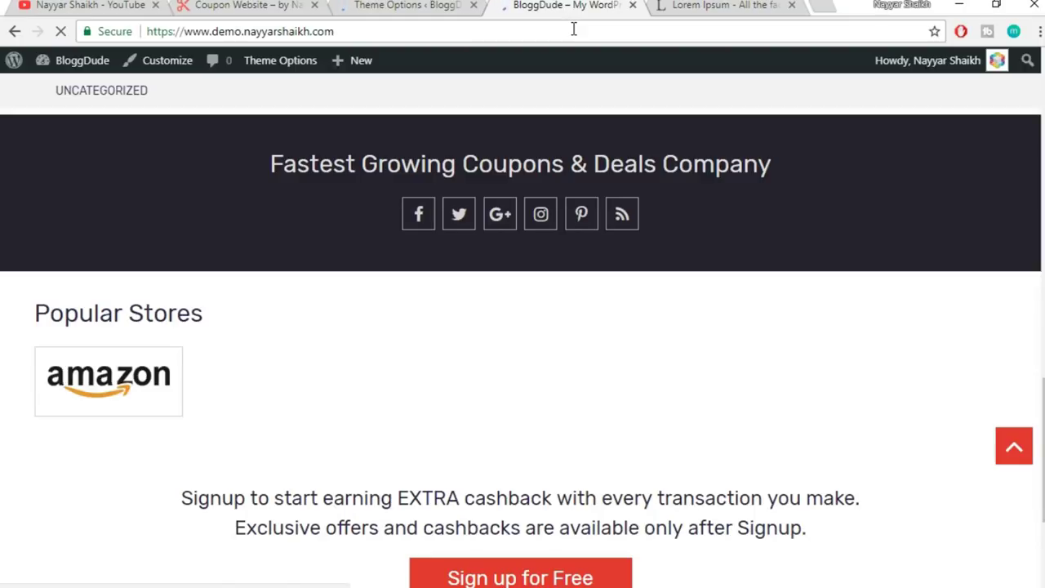
scroll(742, 96, "down", 10)
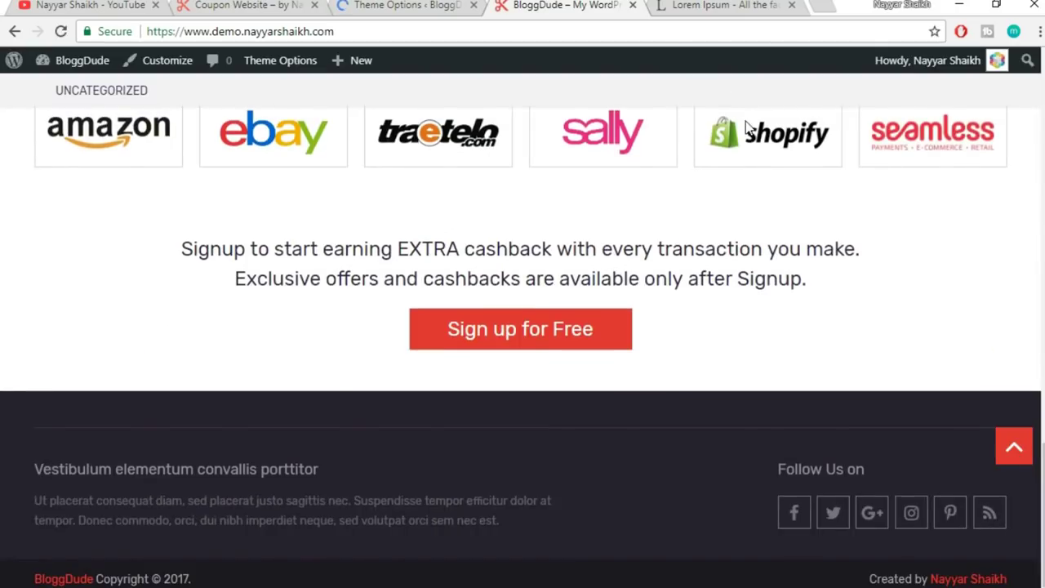
scroll(747, 126, "up", 3)
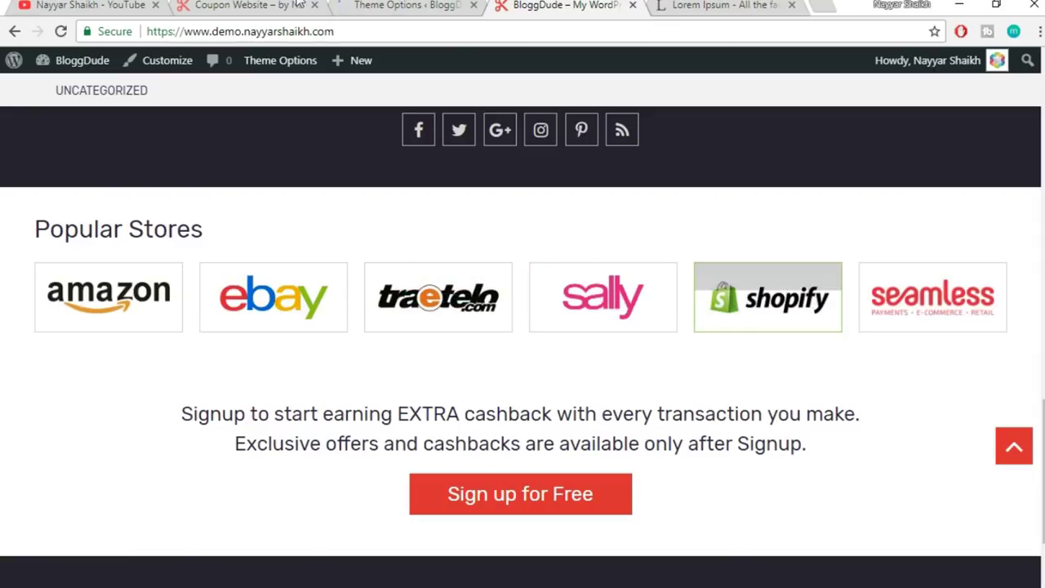
left_click(216, 7)
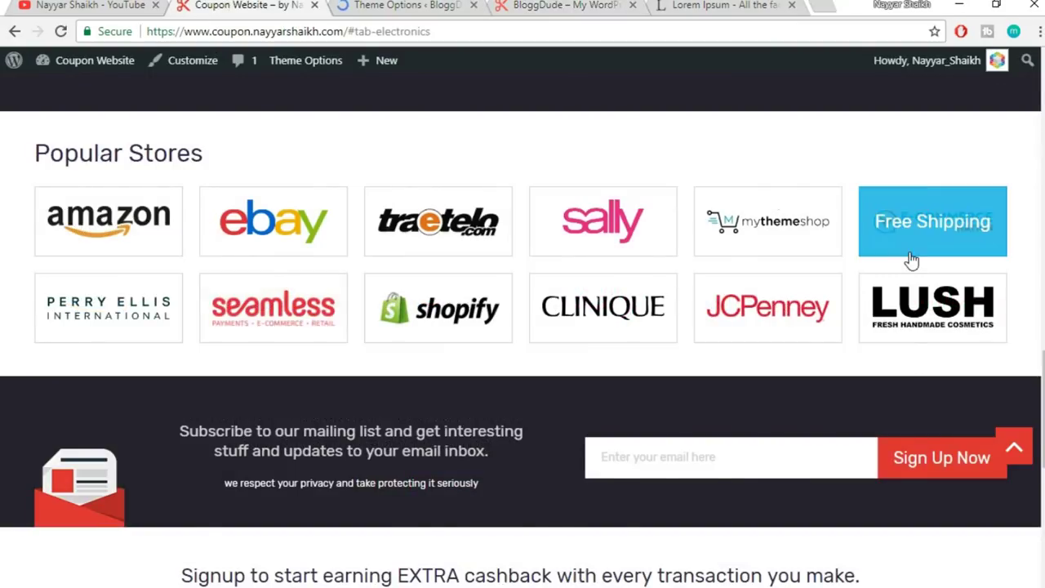
scroll(909, 261, "down", 2)
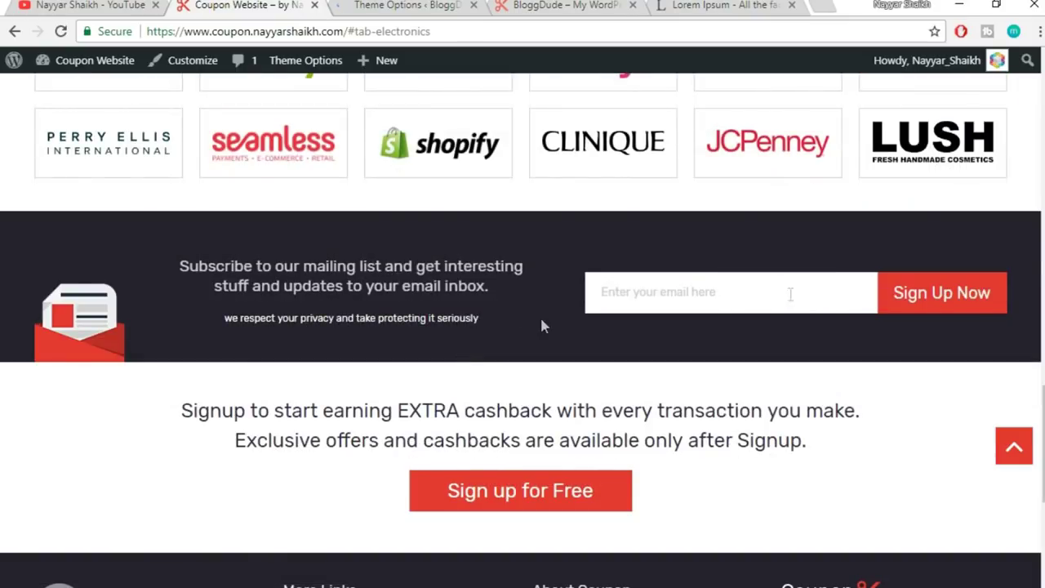
- Look through the homepage layout and Subscribe section settings in the Coupon theme options
left_click(402, 5)
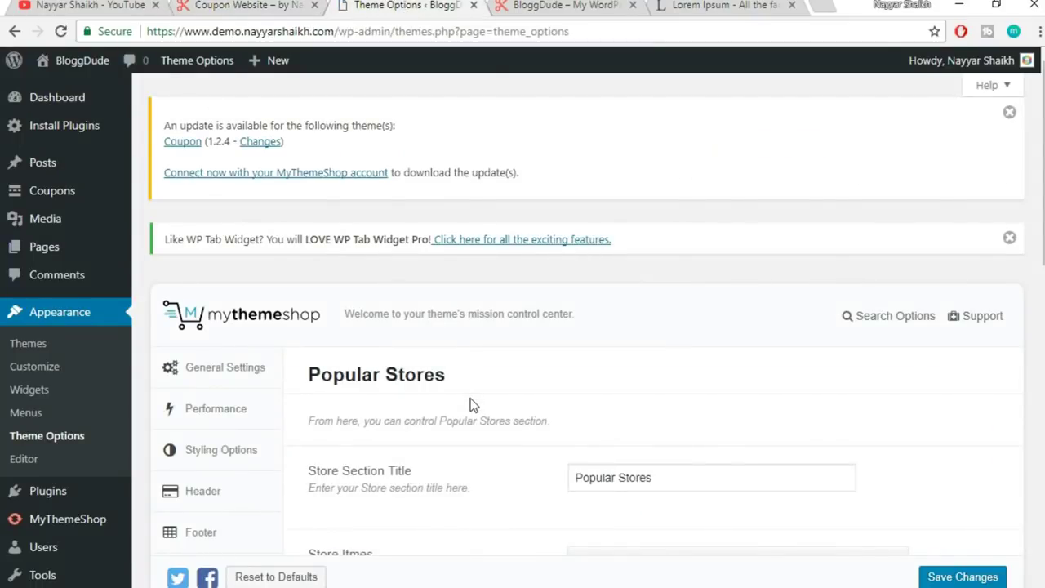
scroll(471, 403, "down", 4)
left_click(215, 283)
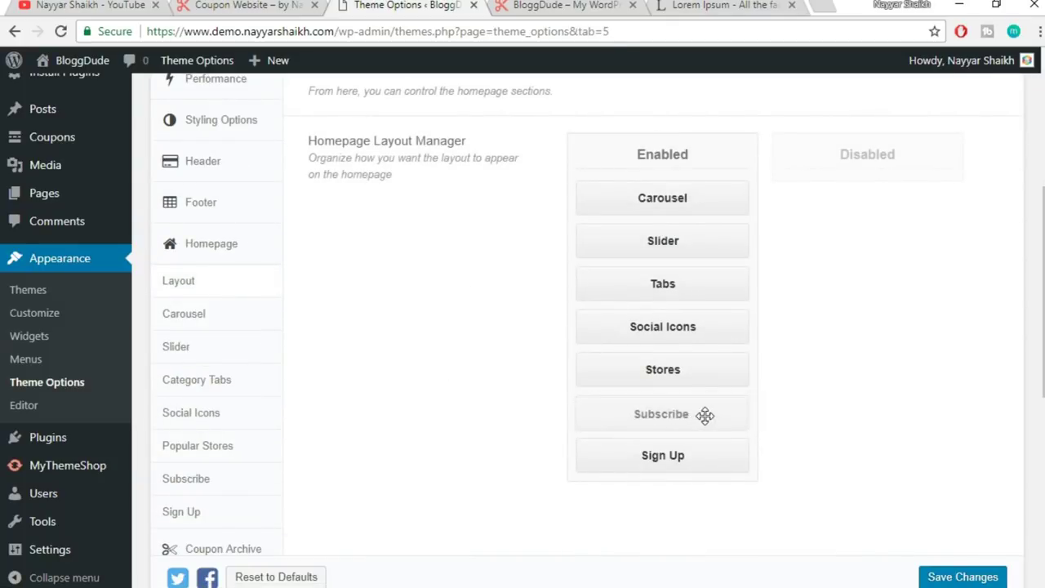
scroll(315, 373, "down", 2)
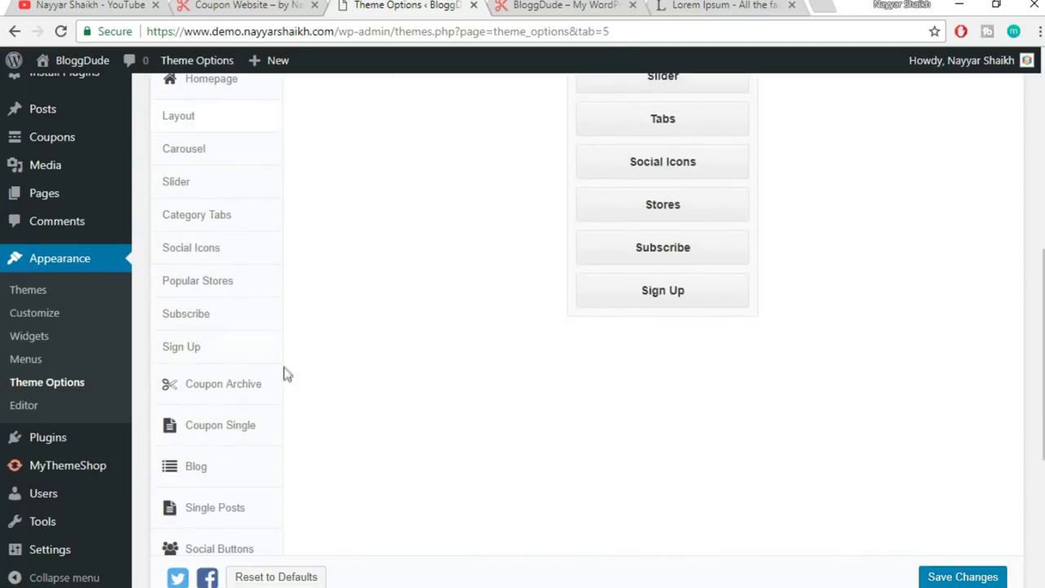
left_click(224, 322)
scroll(522, 415, "up", 4)
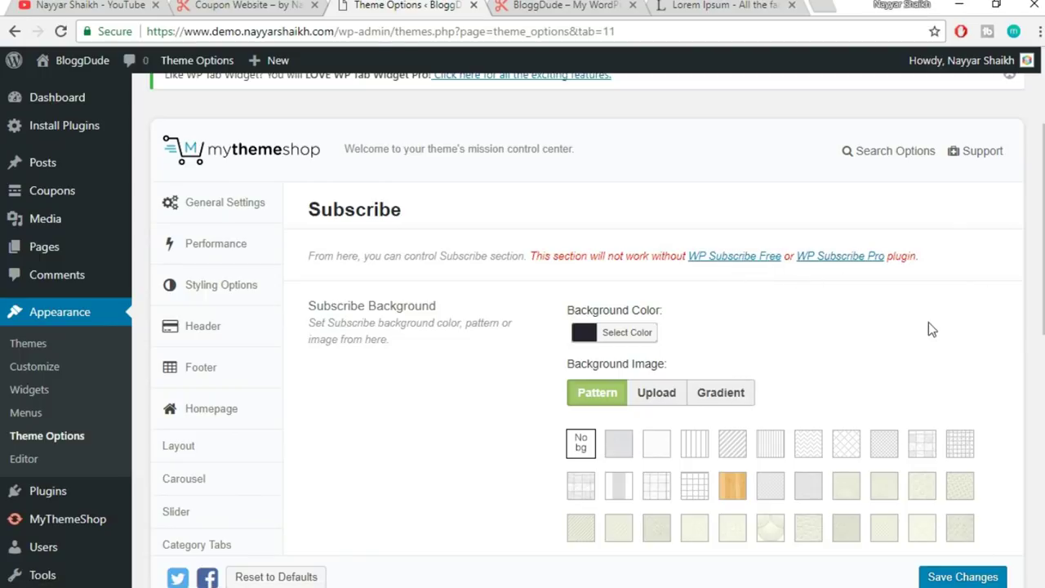
- Compare the reference and BloggDude signup sections, then open the theme's Sign Up settings
left_click(229, 5)
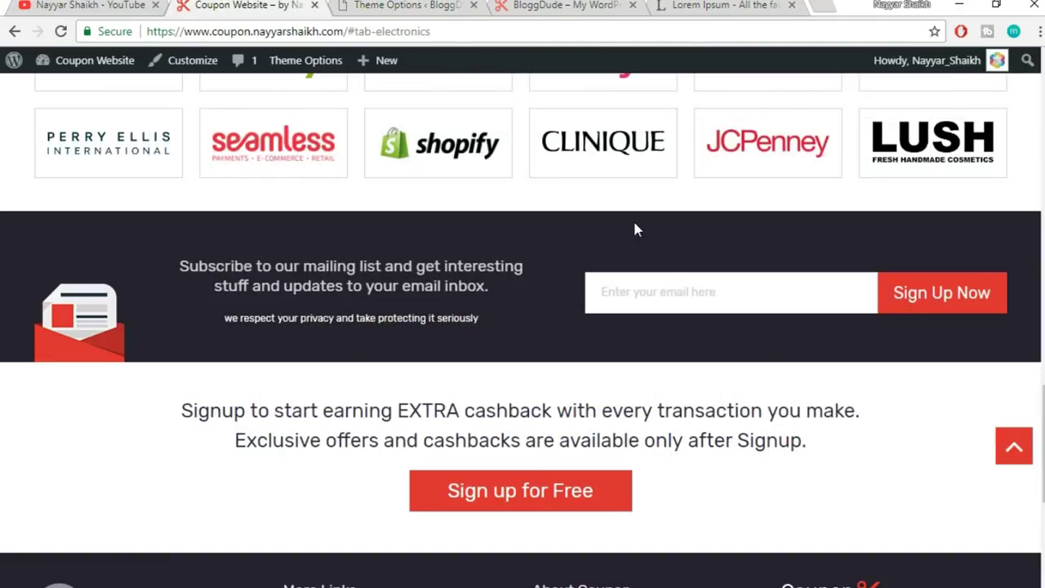
left_click(583, 5)
scroll(695, 383, "up", 1)
scroll(723, 392, "down", 3)
scroll(869, 422, "up", 2)
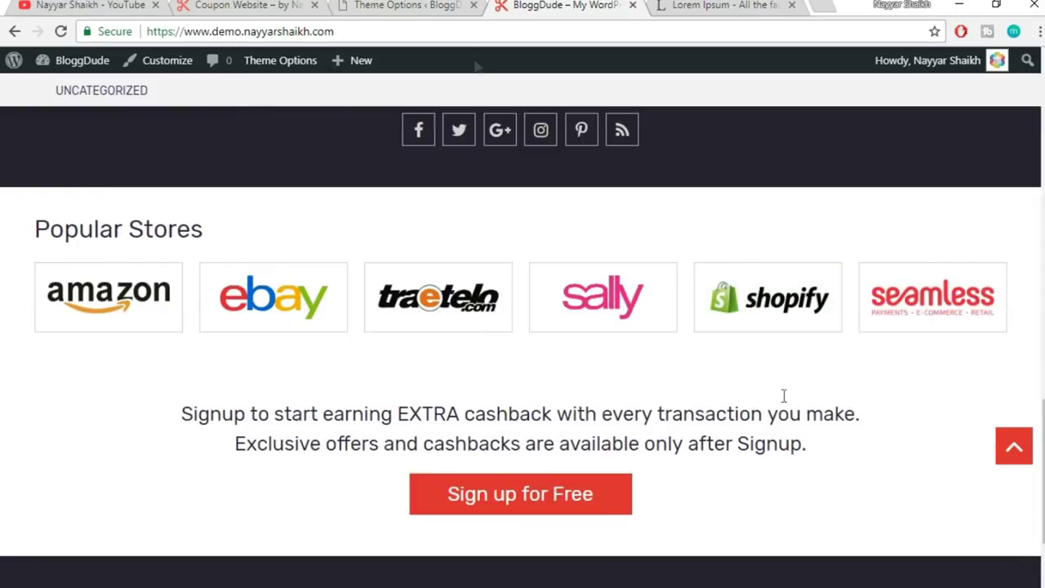
left_click(402, 4)
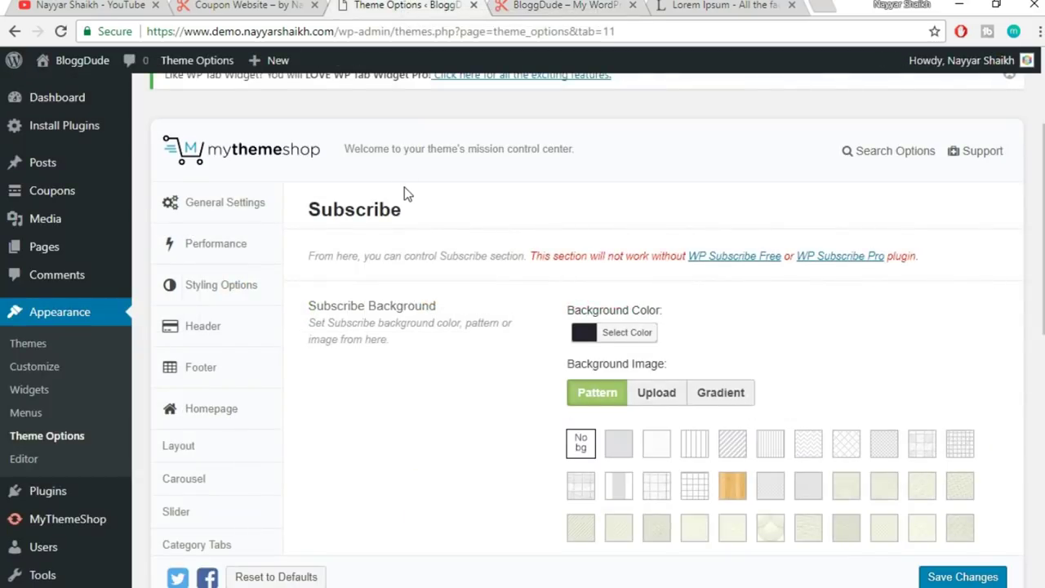
scroll(405, 196, "down", 7)
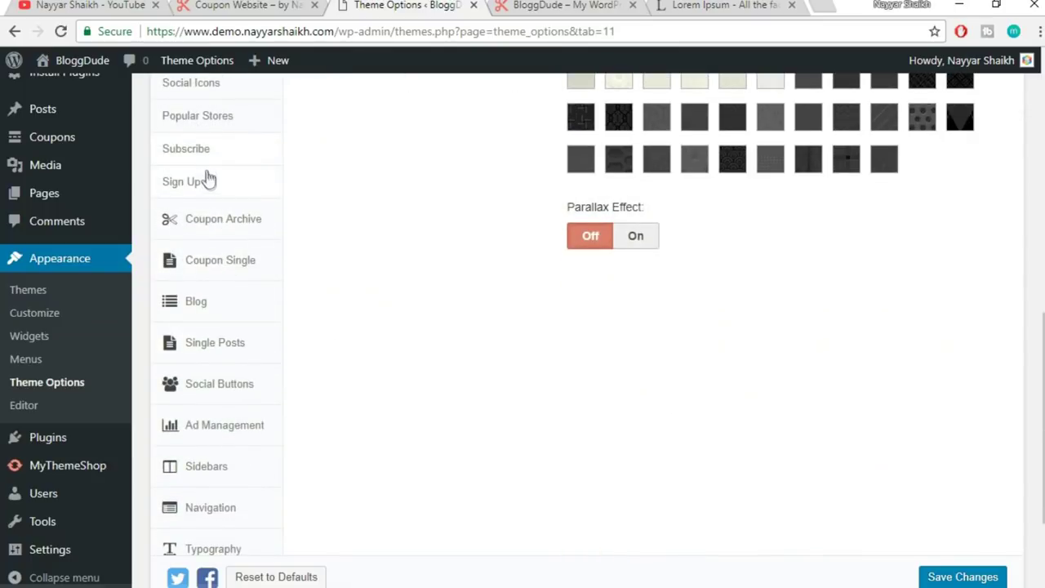
left_click(205, 188)
scroll(585, 319, "up", 10)
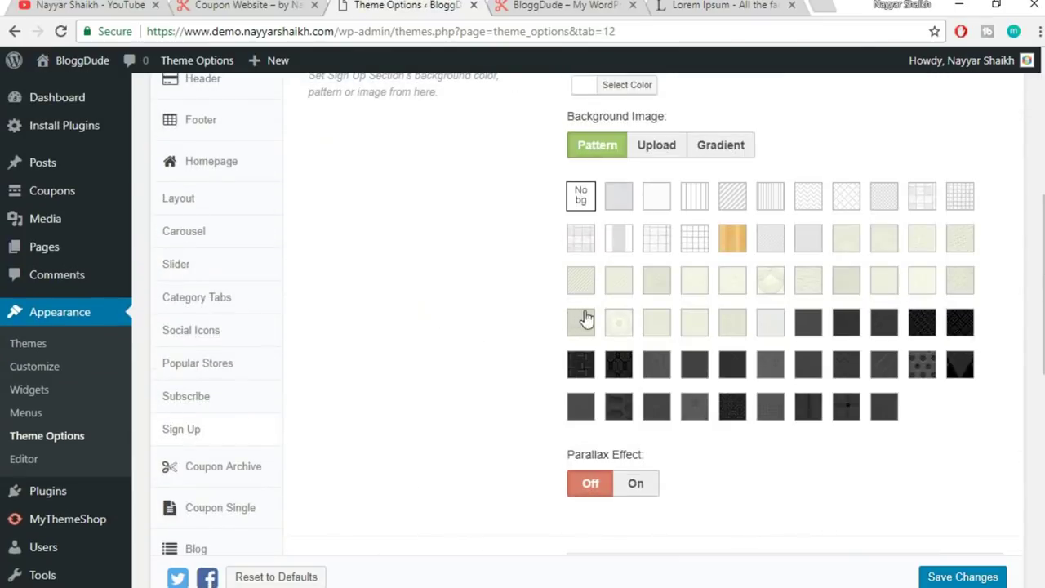
key("ctrl+shift+Tab")
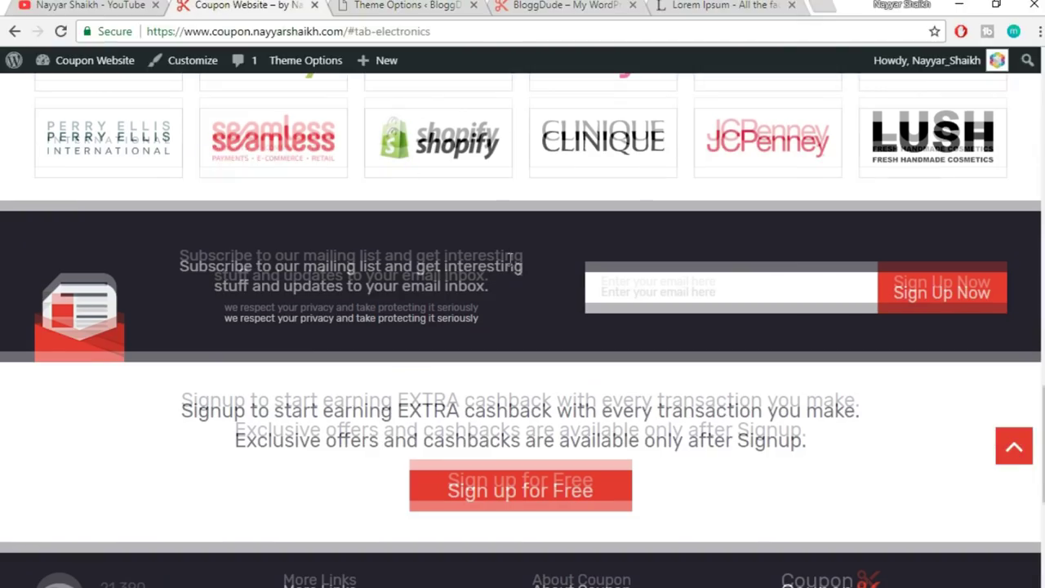
scroll(518, 269, "down", 2)
double_click(212, 245)
left_click(869, 289, "shift")
left_click(806, 303)
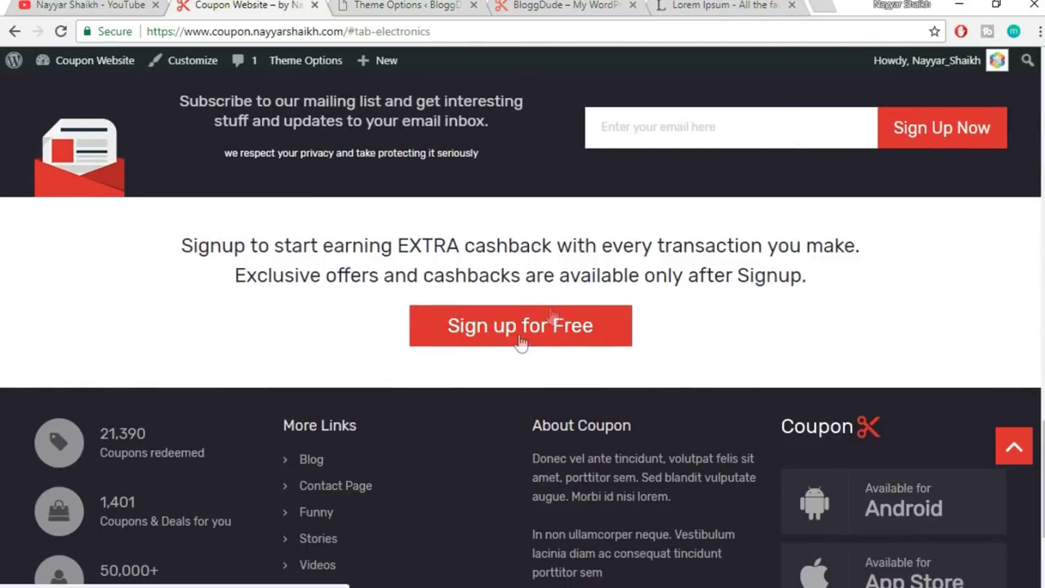
left_click(429, 4)
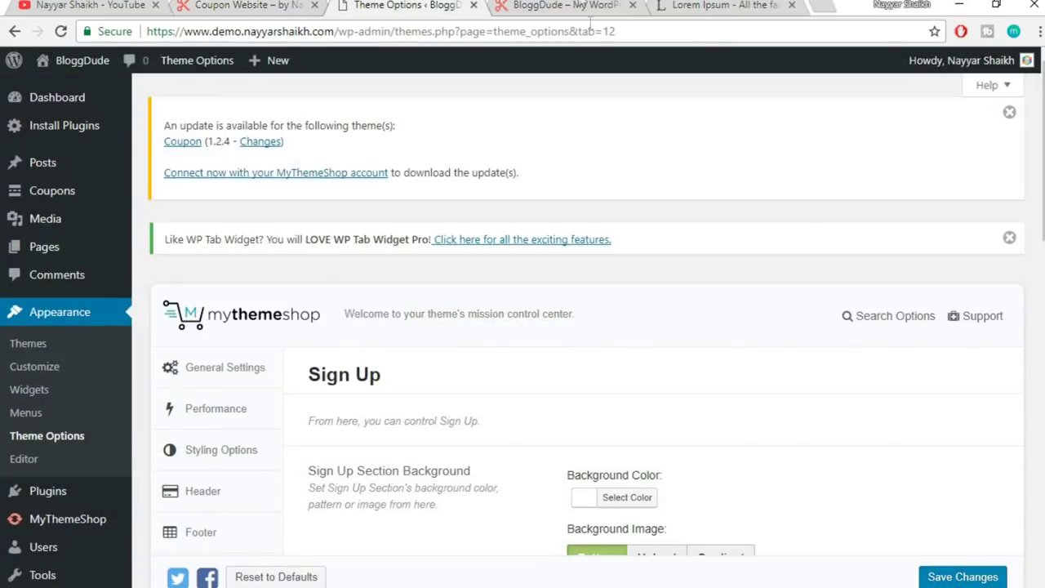
scroll(706, 196, "down", 5)
scroll(706, 196, "up", 5)
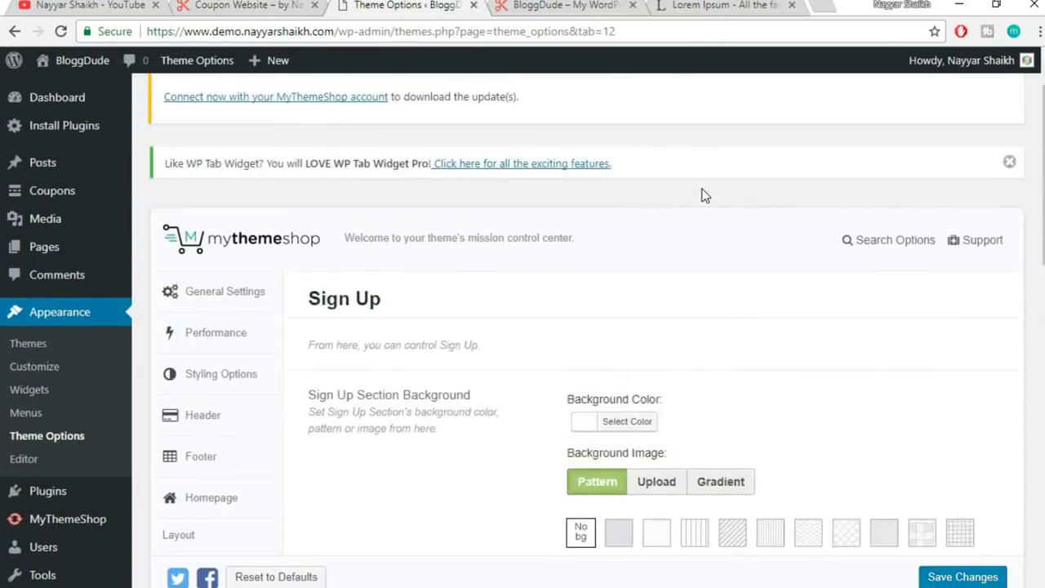
left_click(250, 5)
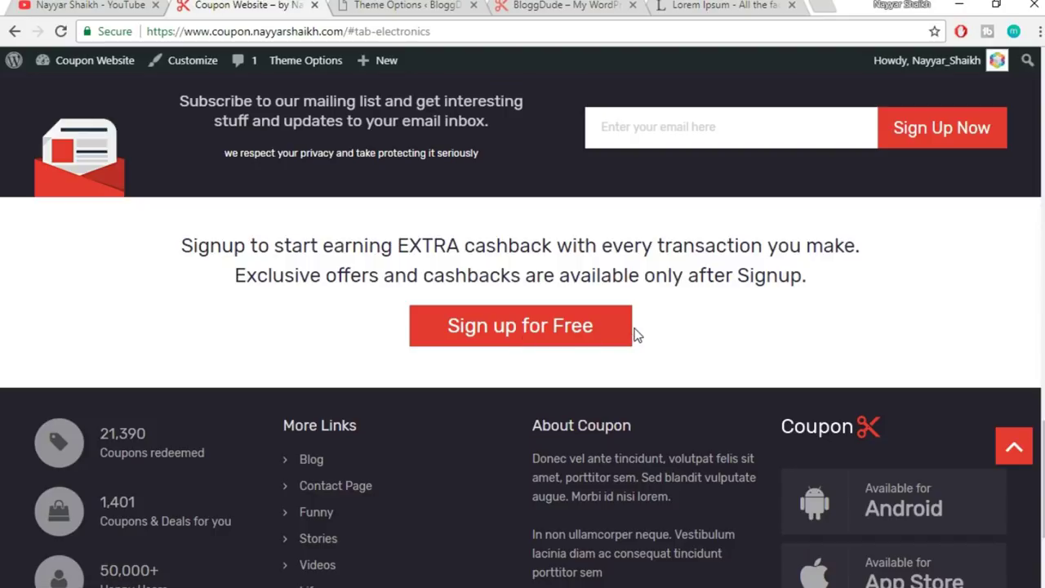
left_click(414, 4)
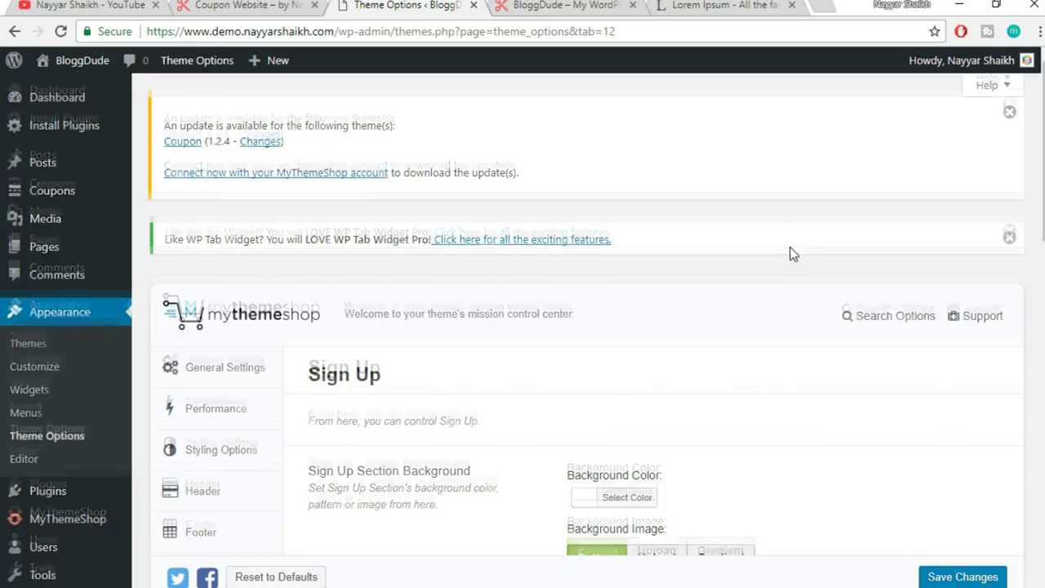
scroll(790, 254, "down", 2)
mouse_move(45, 552)
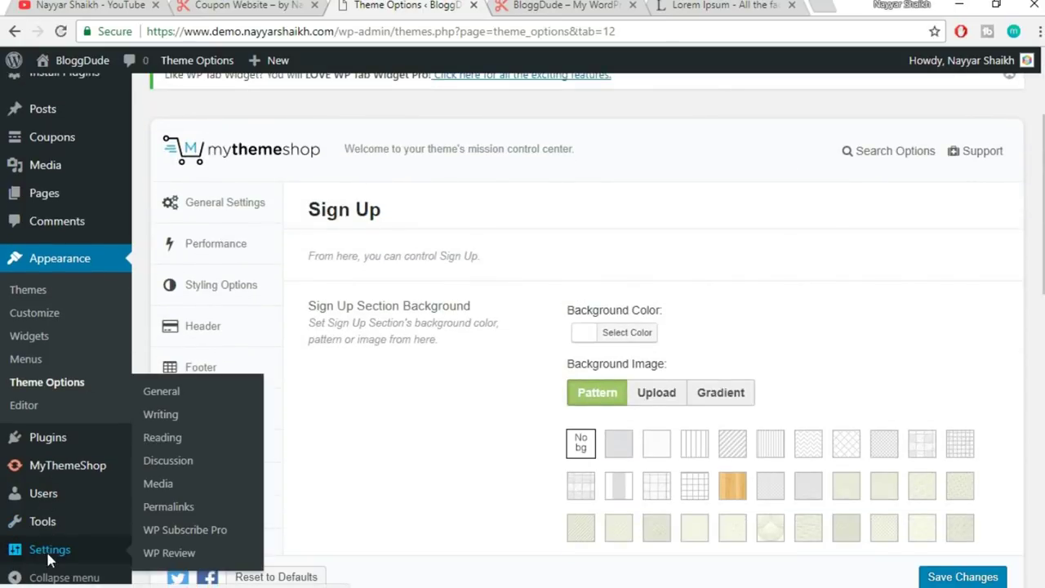
- Enable 'Anyone can register' under Membership in General Settings and save the changes
left_click(31, 549)
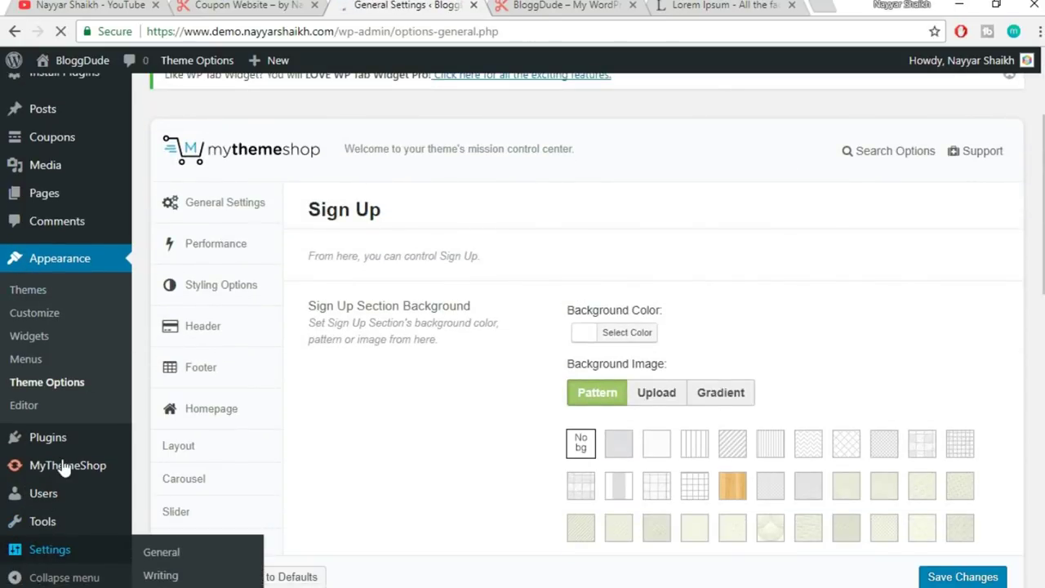
scroll(716, 317, "down", 4)
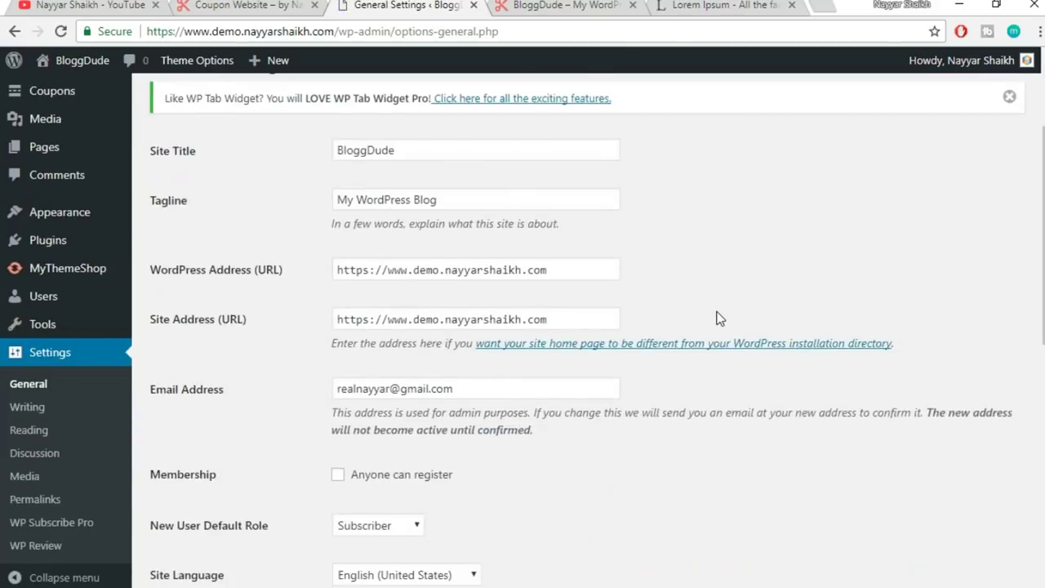
left_click_drag(152, 310, 224, 309)
left_click(242, 317)
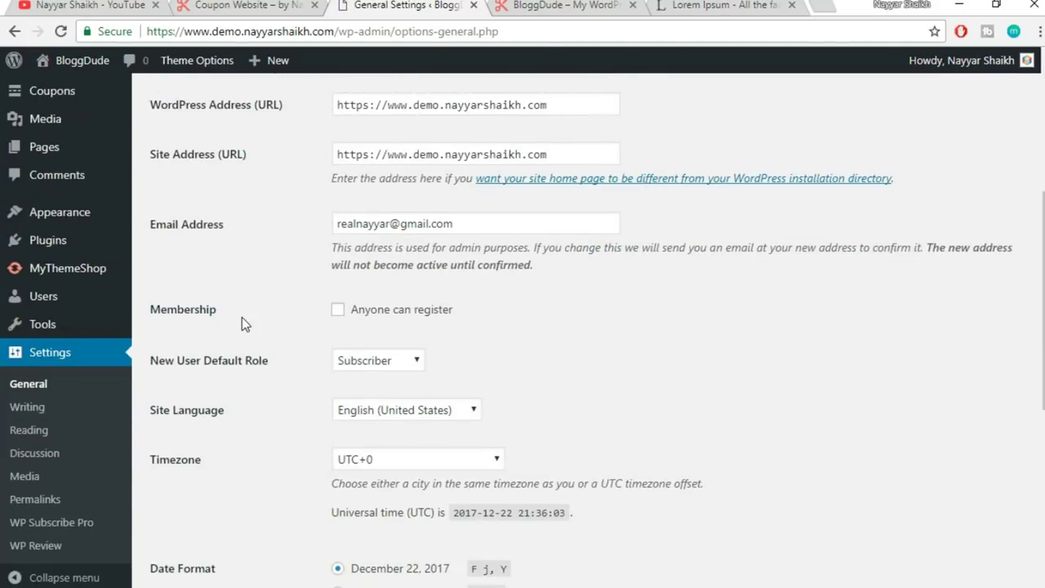
left_click(339, 311)
scroll(555, 317, "down", 5)
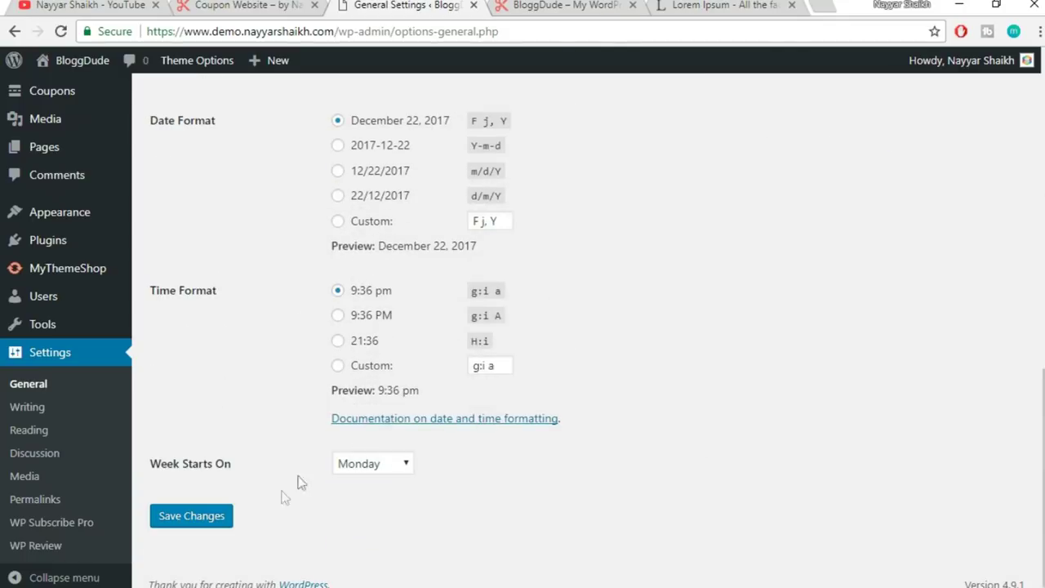
left_click(219, 516)
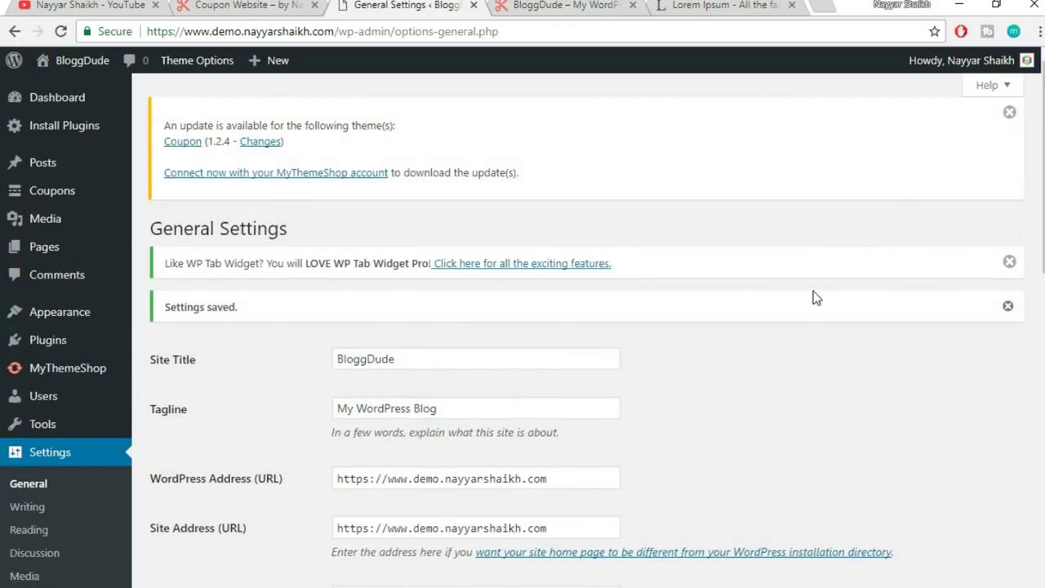
scroll(848, 286, "down", 7)
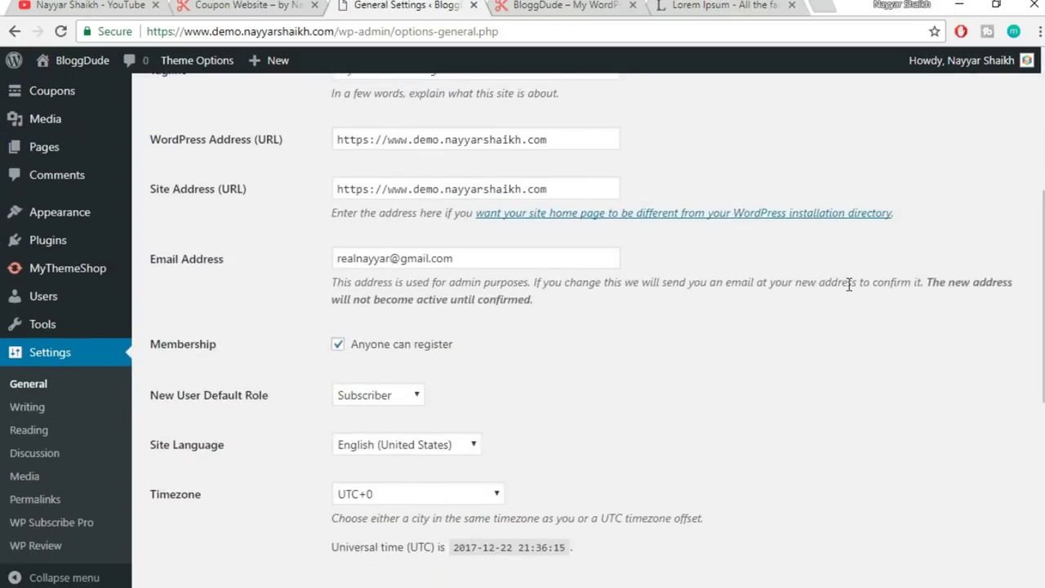
scroll(472, 163, "up", 7)
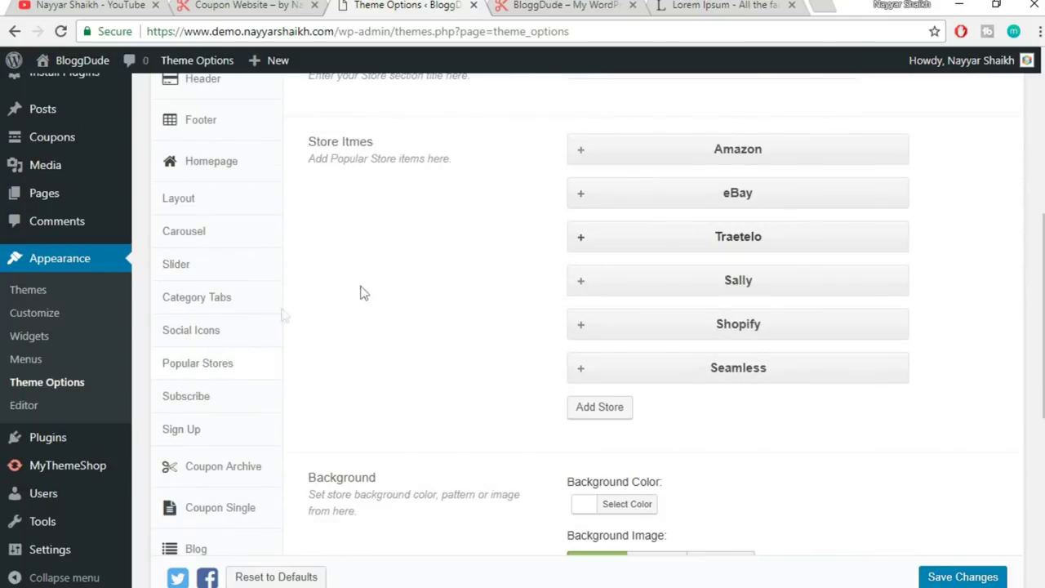
- Compare the Sign Up title, 'Sign up for Free' button text and # URL with the live site
left_click(205, 436)
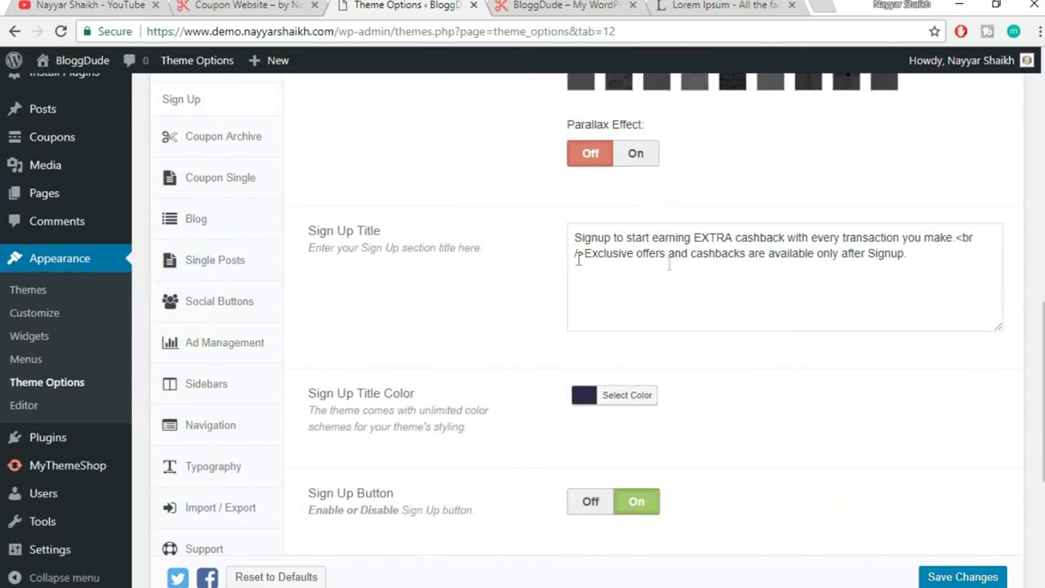
left_click_drag(973, 267, 544, 243)
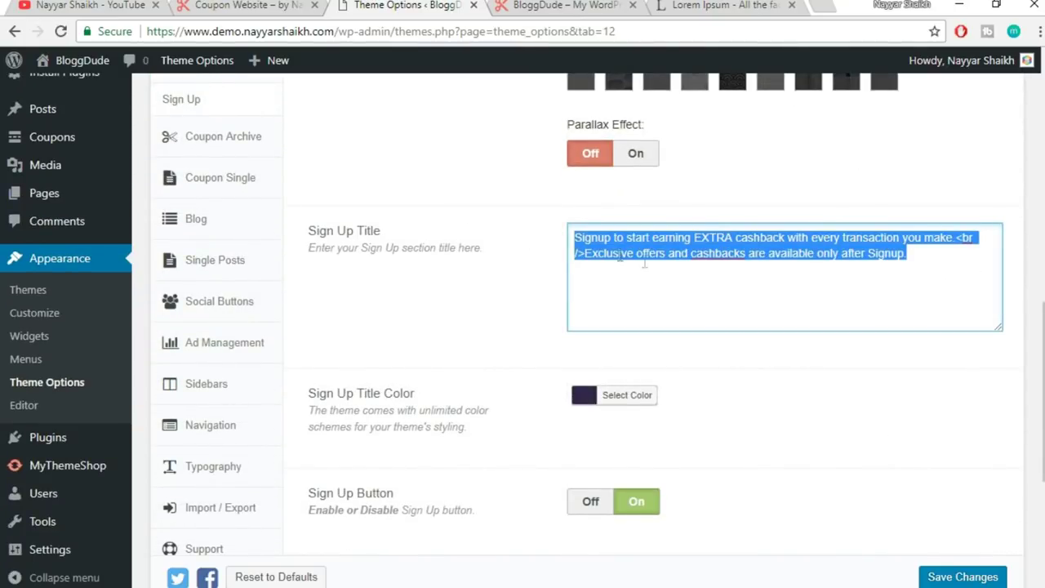
left_click(668, 255)
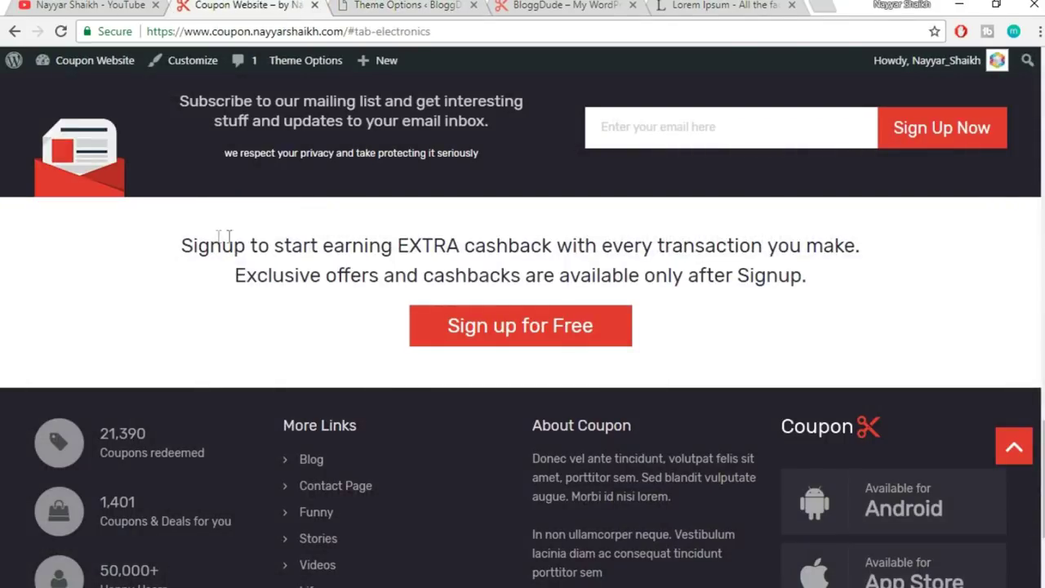
left_click_drag(210, 245, 756, 269)
left_click(761, 267)
left_click(441, 5)
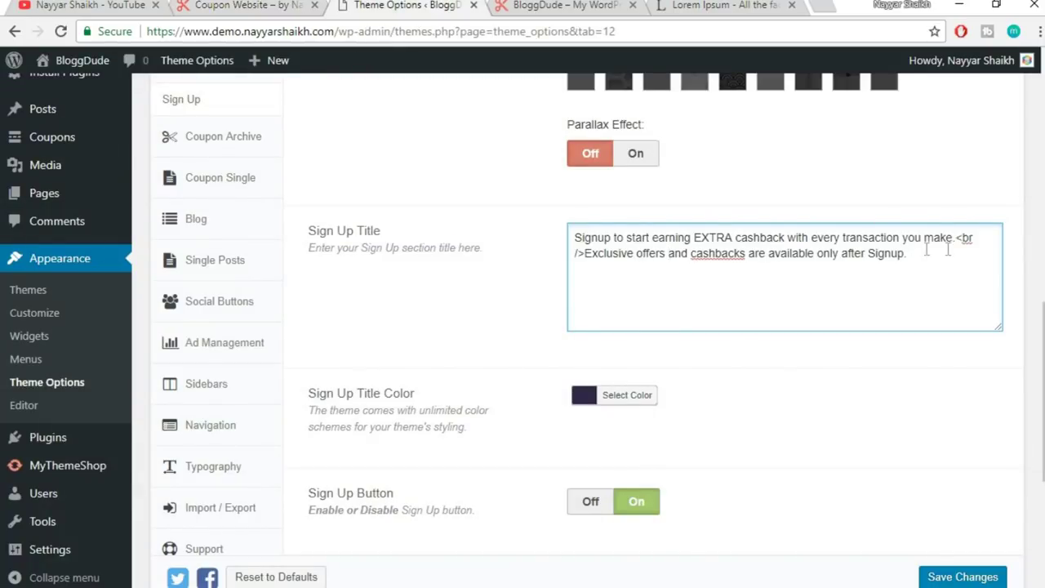
scroll(934, 272, "down", 4)
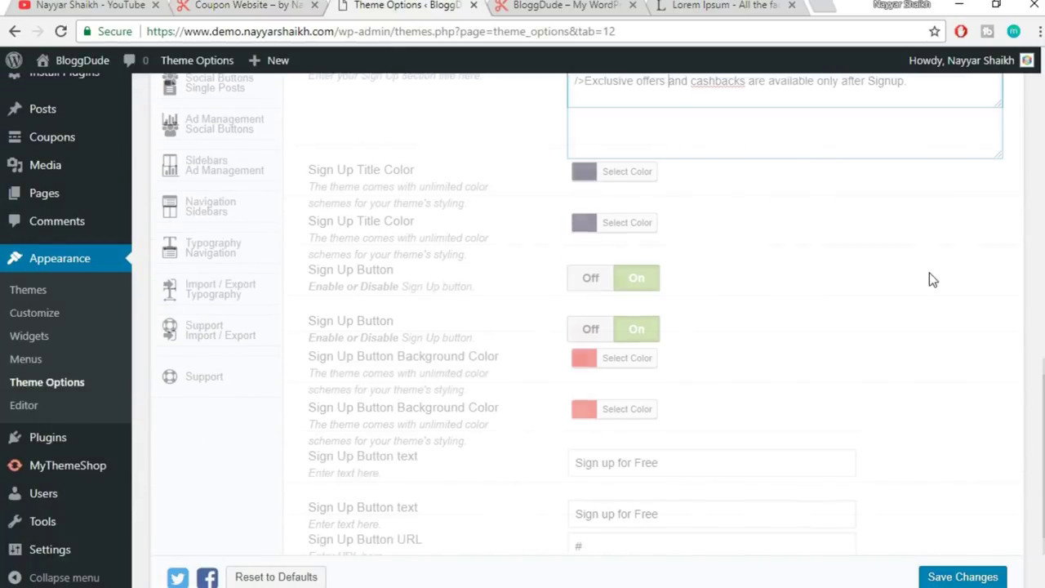
triple_click(660, 375)
left_click(591, 395)
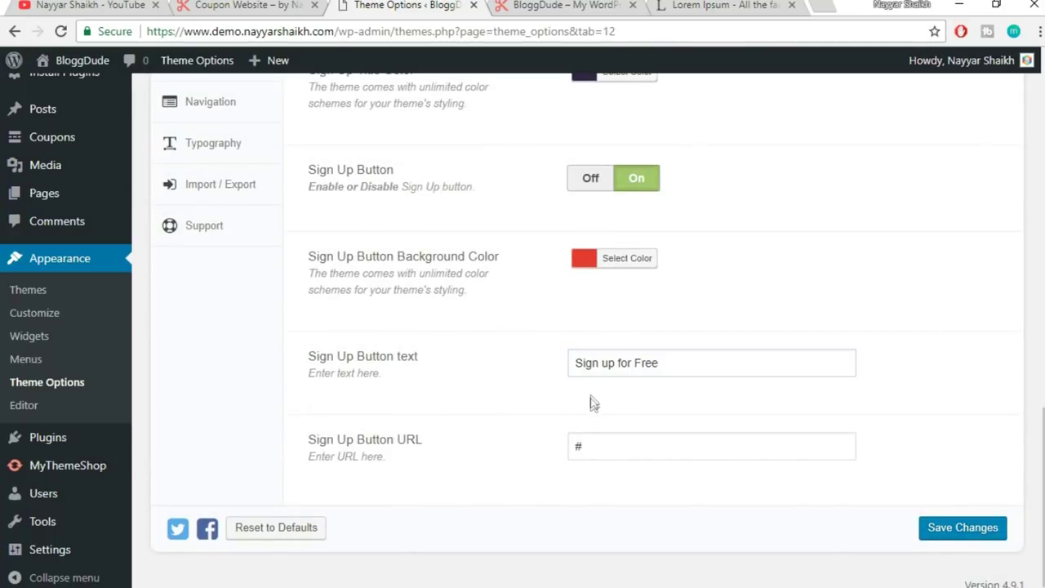
left_click_drag(618, 456, 526, 460)
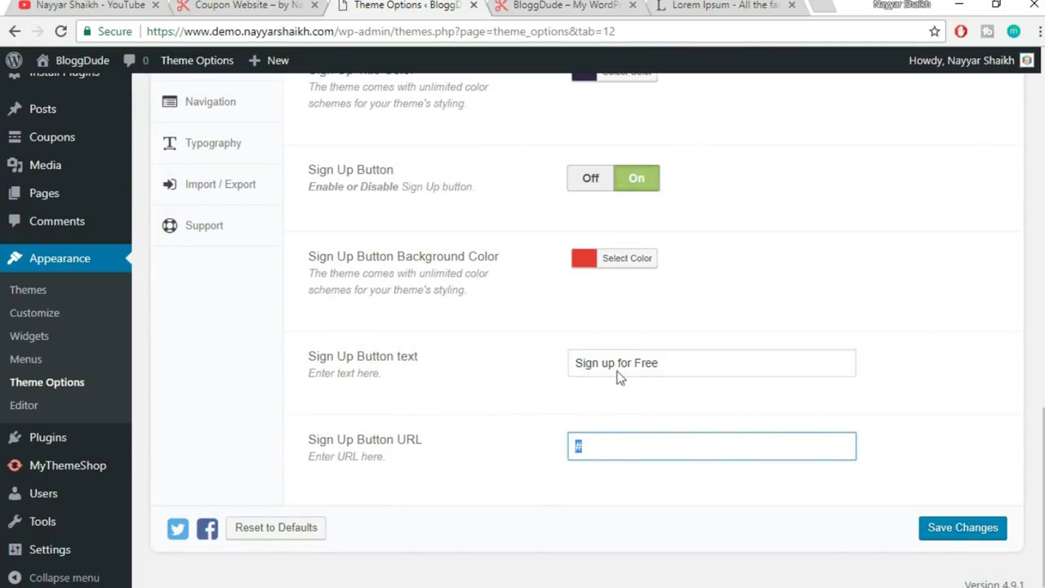
- Paste the live SIGN UP link (wp-login.php?action=register) into the Button URL field and save
left_click(515, 5)
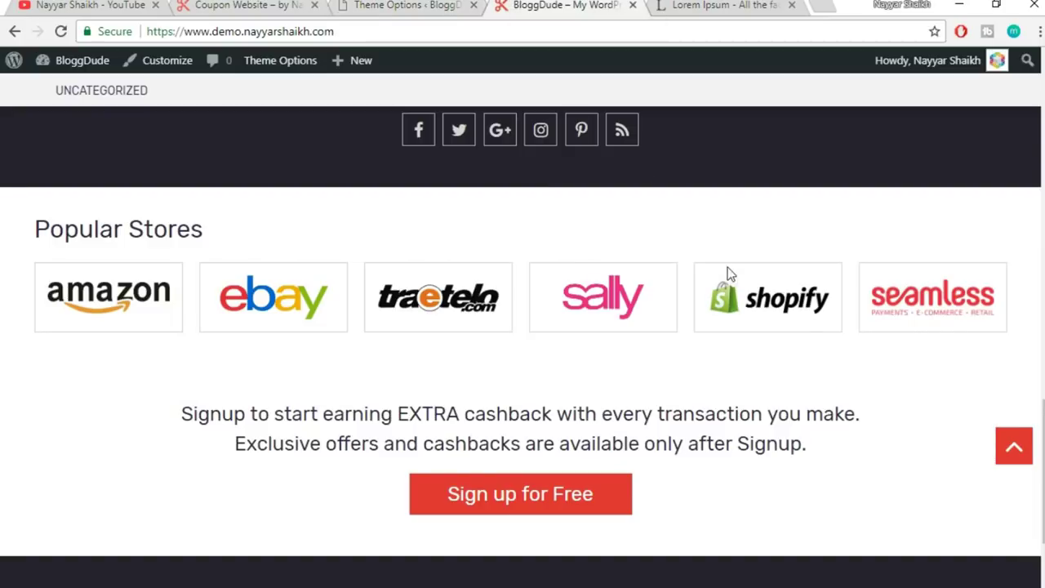
scroll(743, 295, "up", 5)
scroll(743, 298, "up", 10)
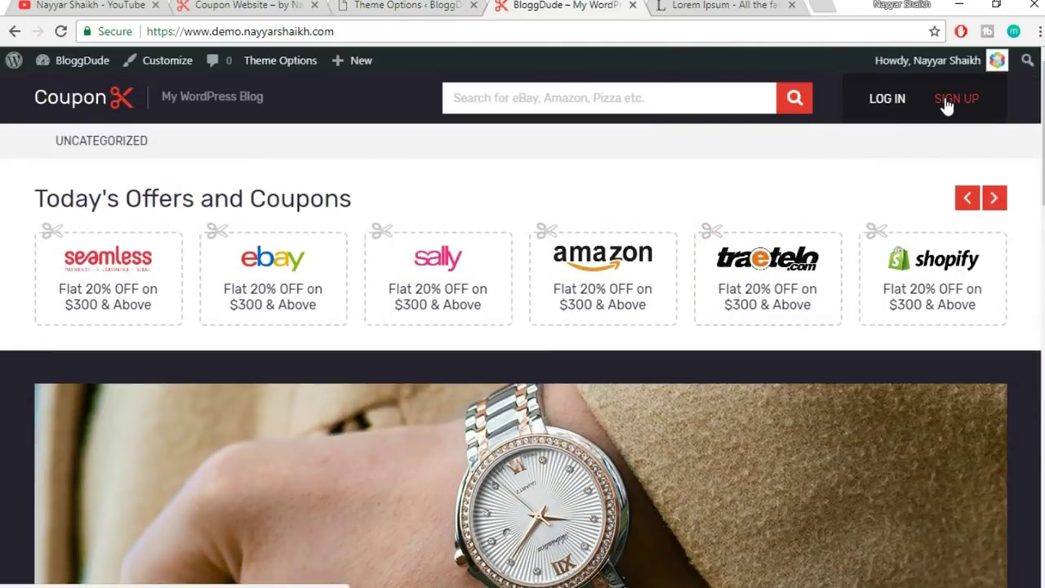
right_click(946, 102)
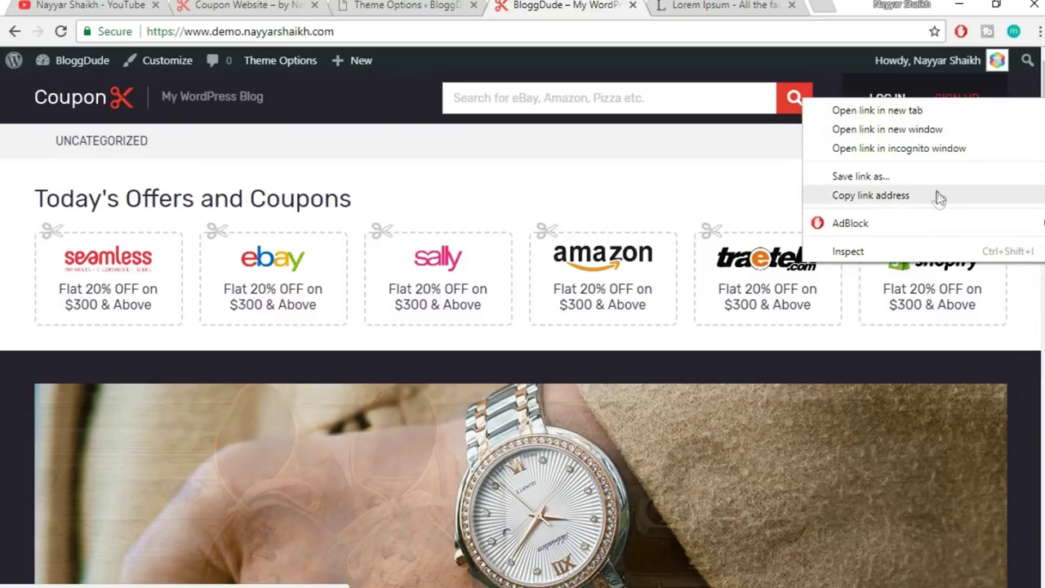
left_click(937, 193)
right_click(958, 109)
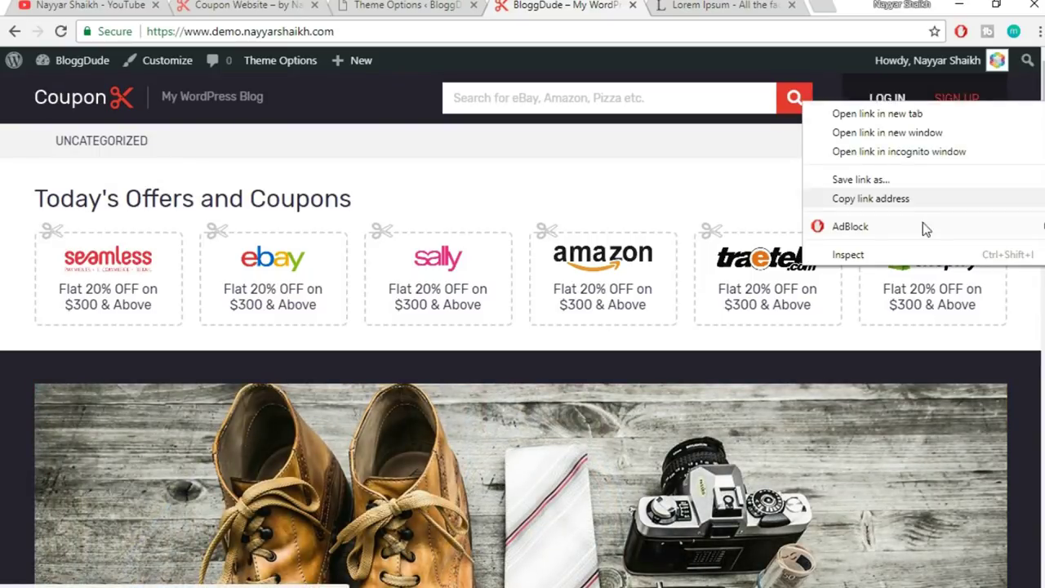
left_click(920, 196)
left_click(343, 4)
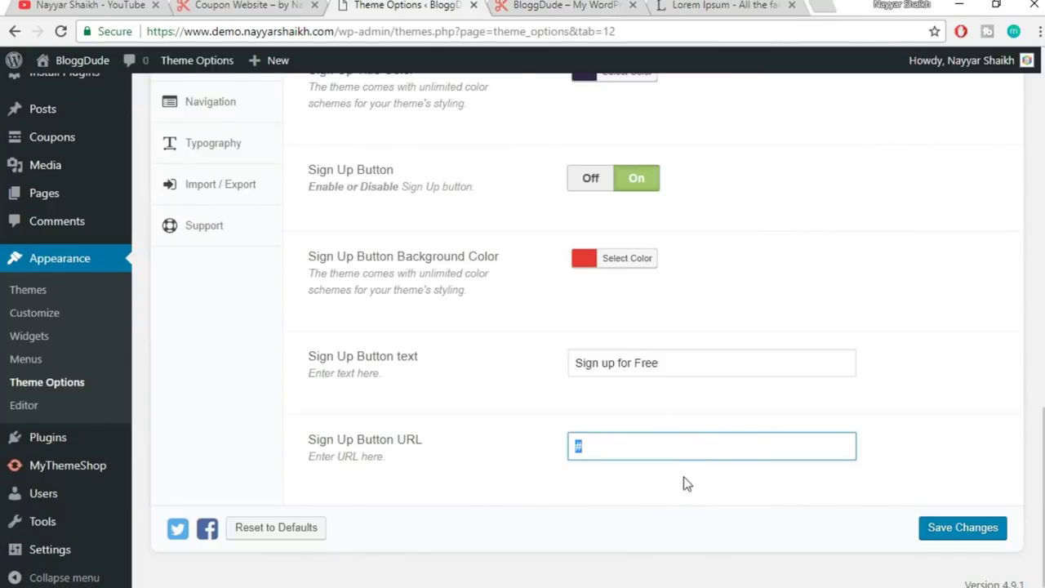
key("ctrl+v")
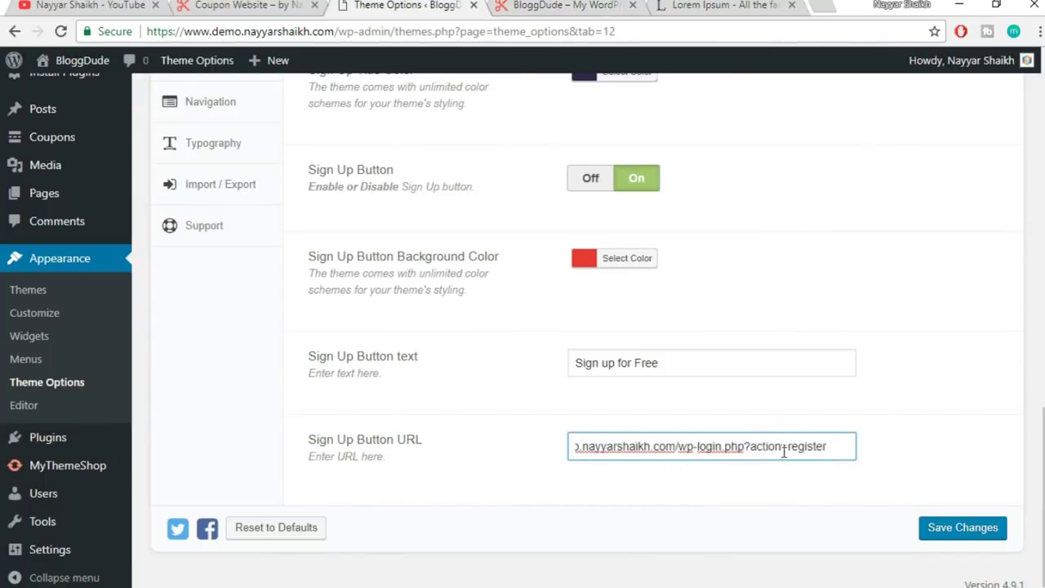
left_click(964, 529)
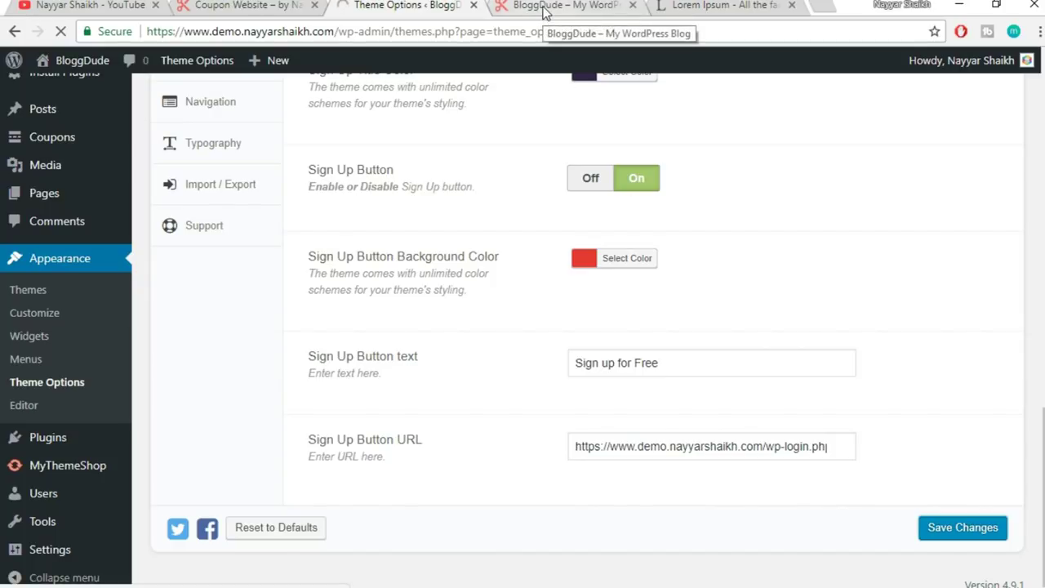
left_click(543, 7)
left_click(556, 29)
key("Return")
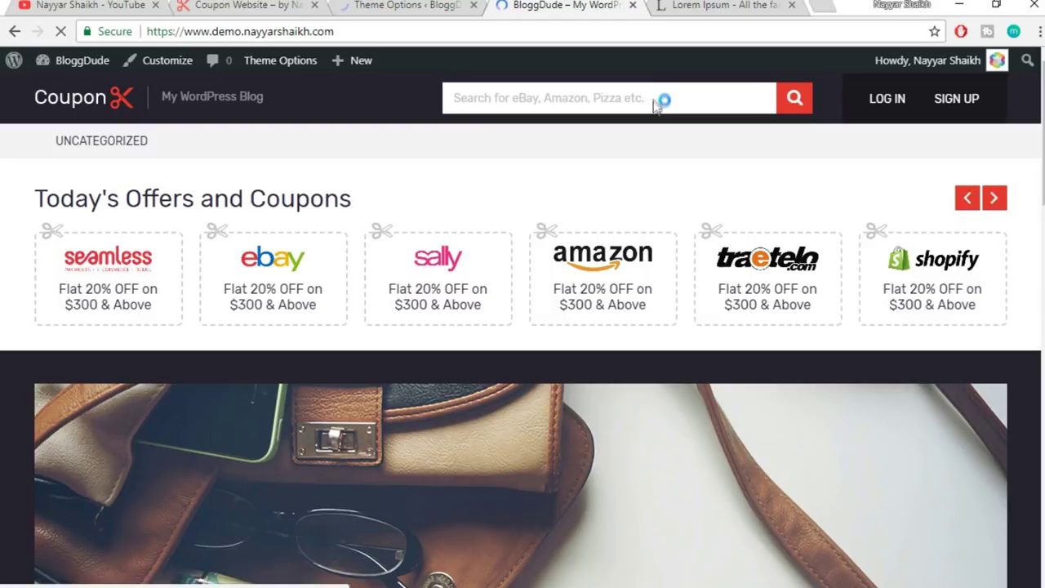
scroll(723, 206, "down", 15)
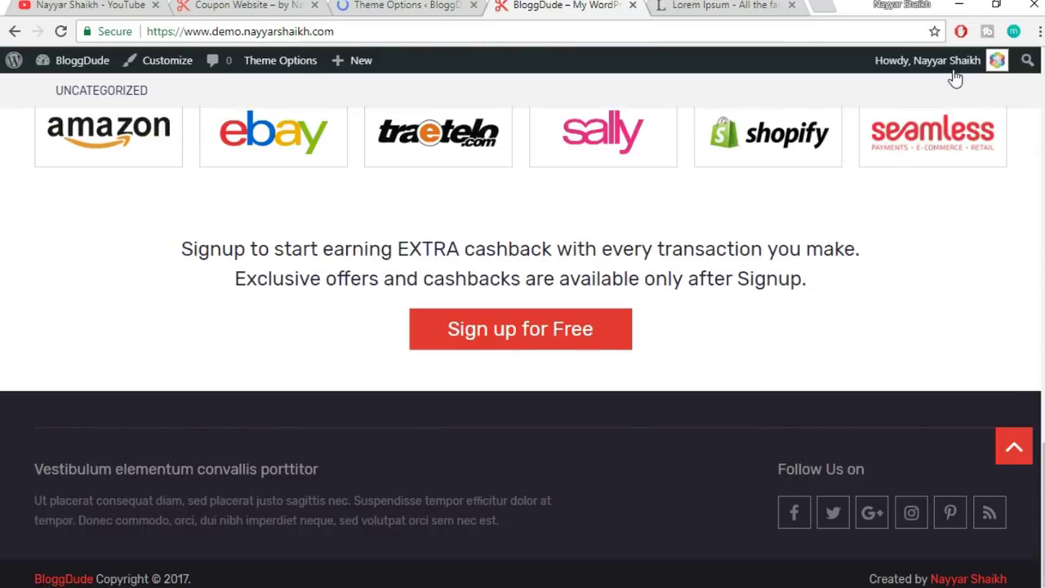
left_click(261, 5)
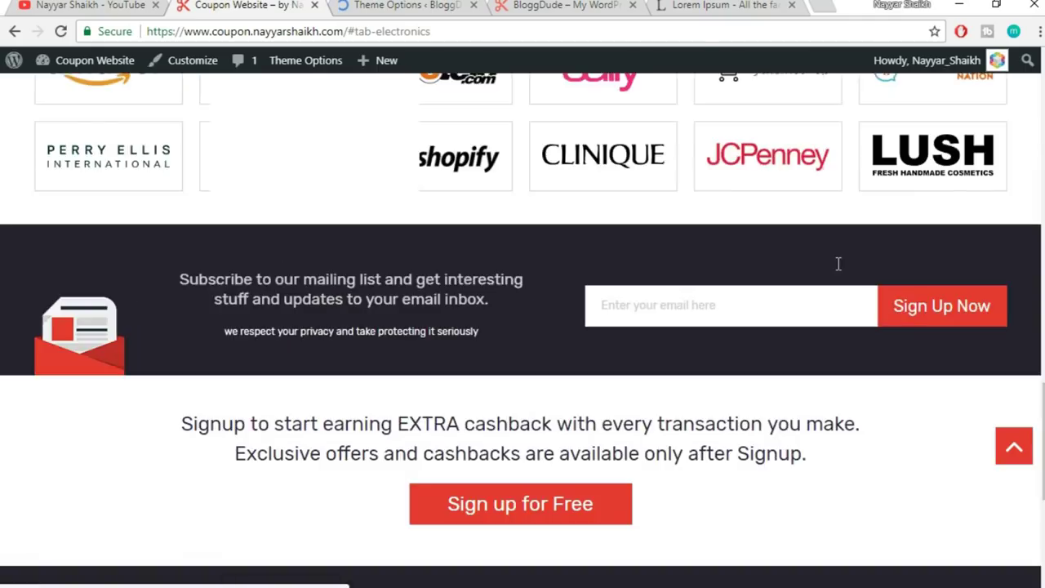
scroll(837, 264, "up", 15)
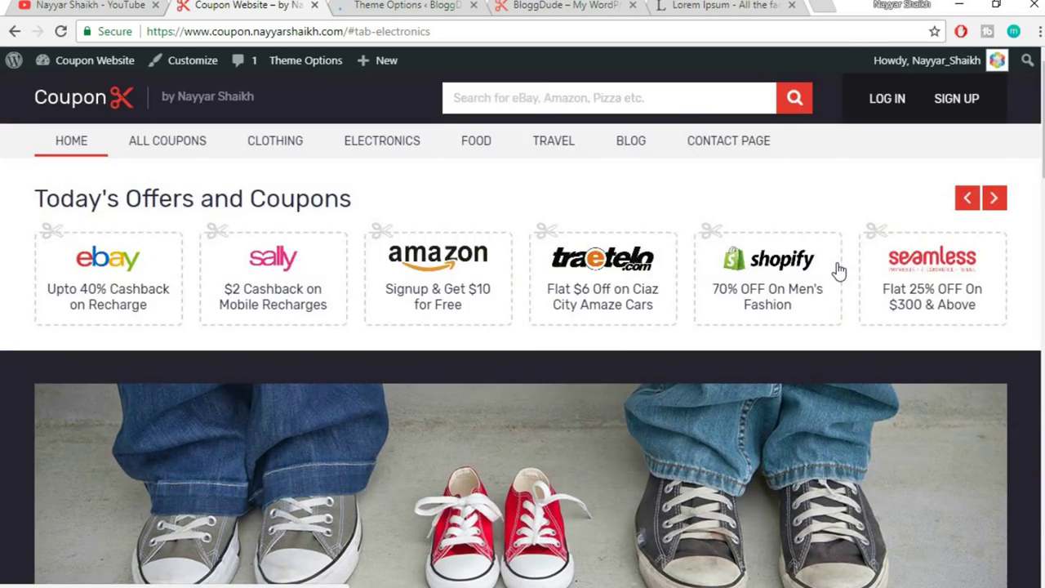
scroll(839, 271, "down", 10)
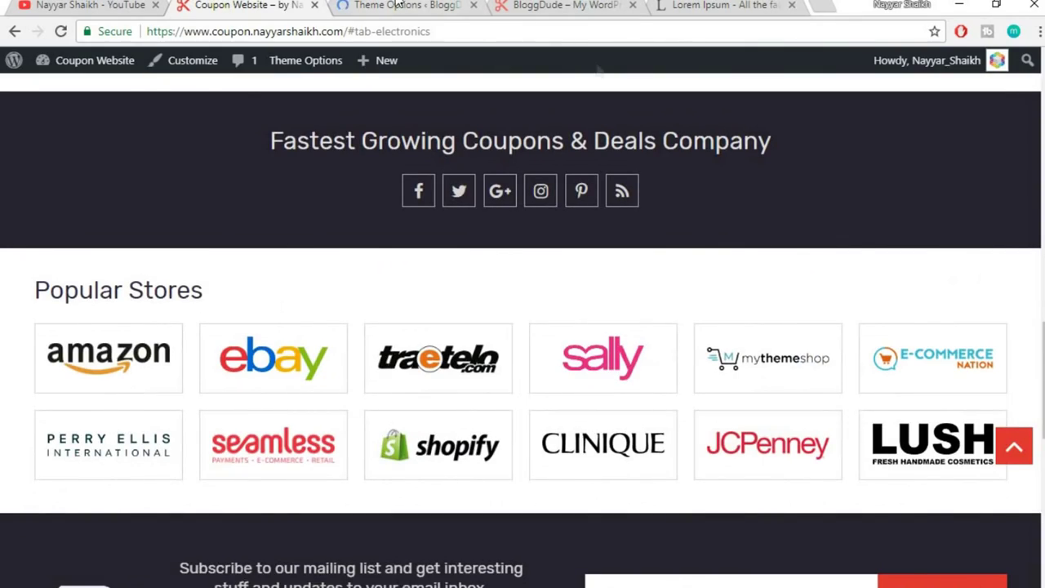
scroll(731, 290, "down", 10)
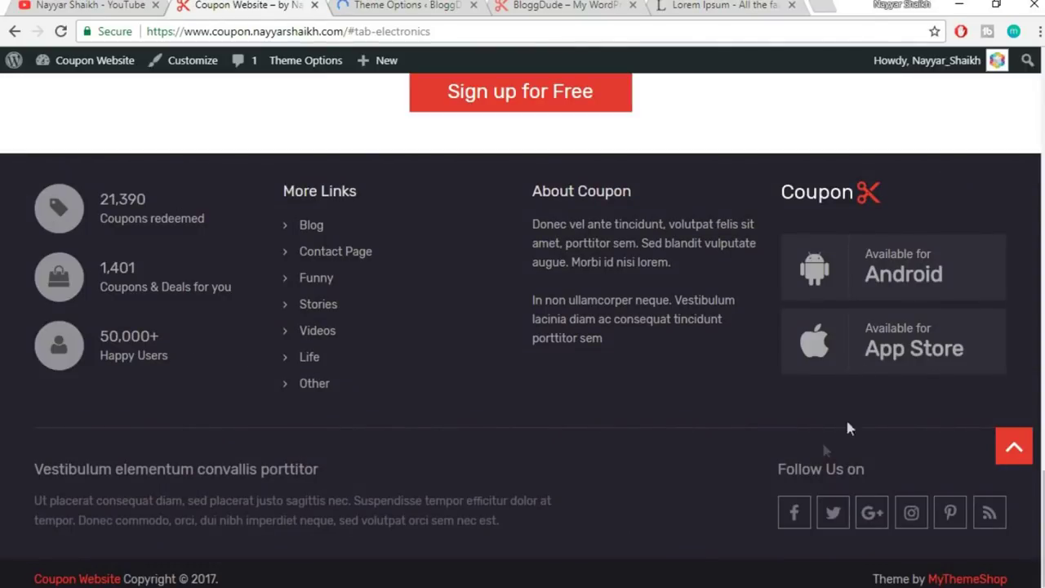
scroll(609, 378, "up", 5)
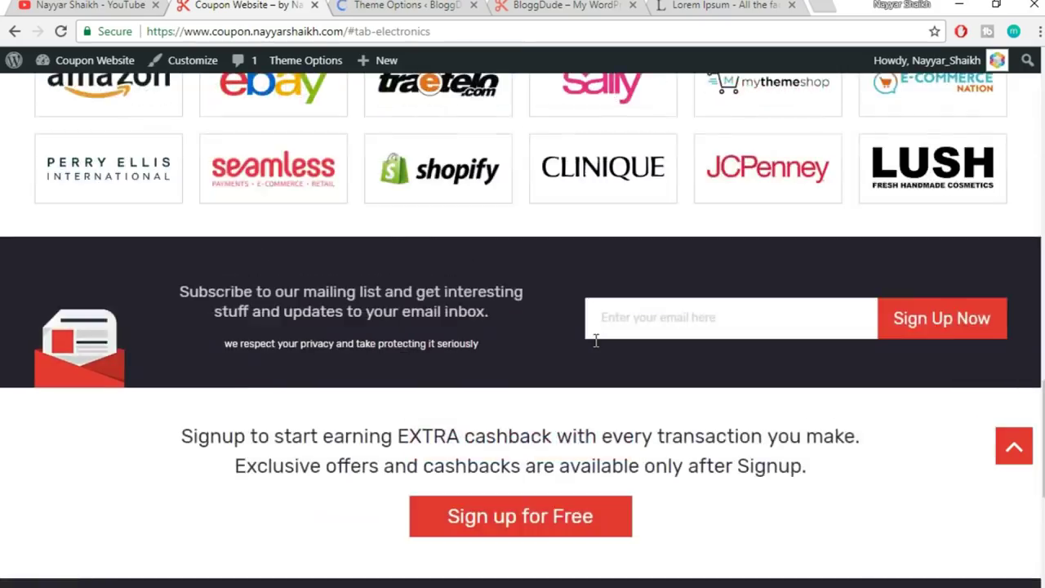
scroll(595, 341, "up", 1)
left_click(409, 5)
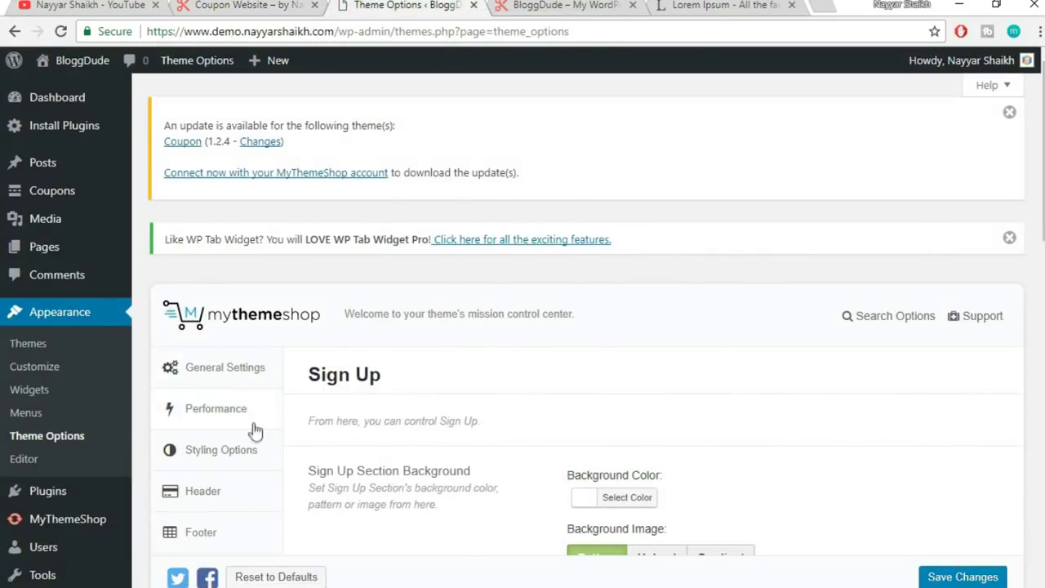
- Open the Coupon Archive section in the Theme Options sidebar
scroll(257, 437, "down", 2)
scroll(257, 437, "down", 4)
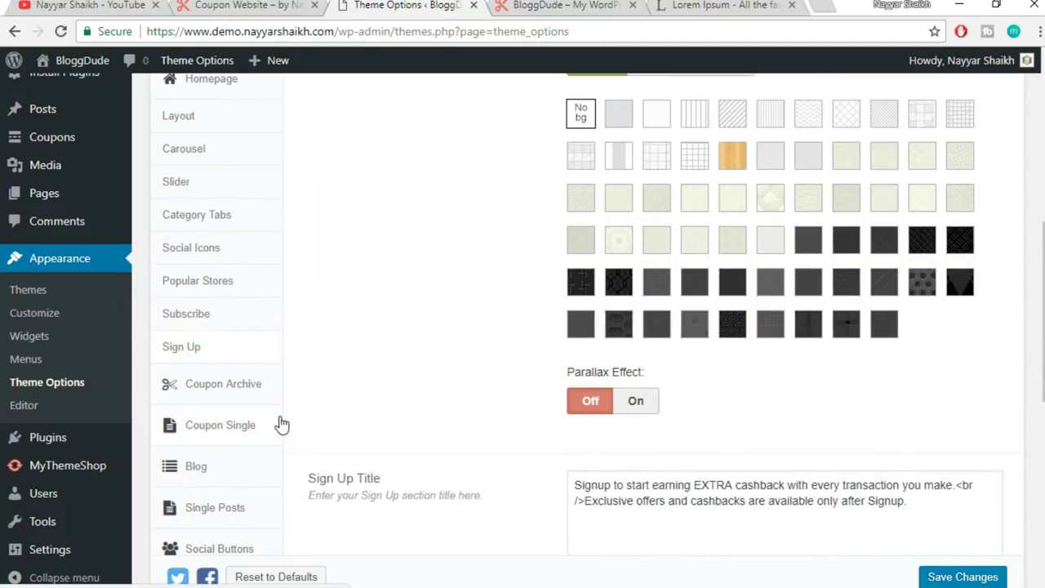
scroll(280, 422, "down", 1)
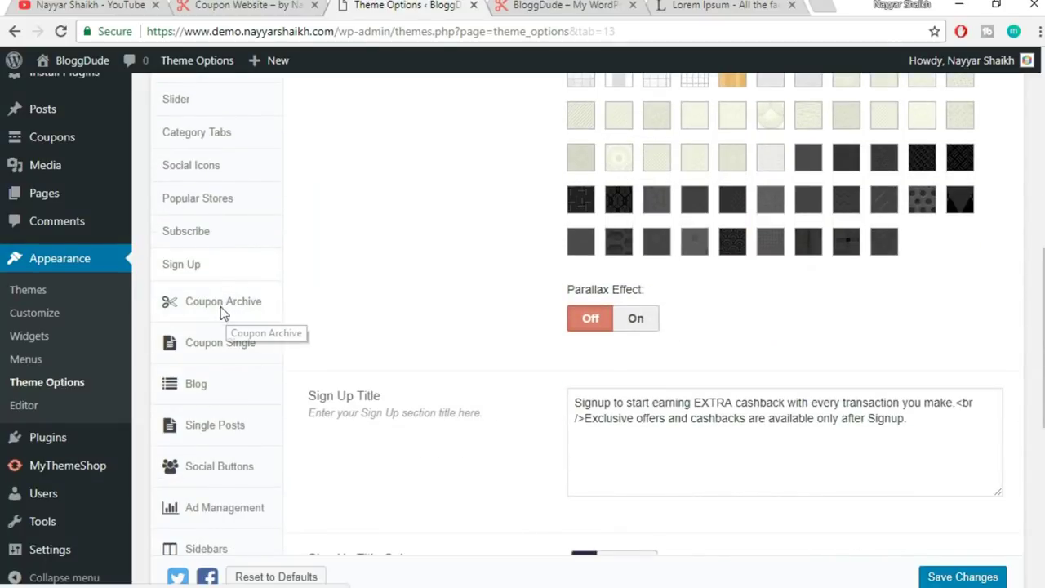
left_click(221, 315)
scroll(862, 321, "up", 4)
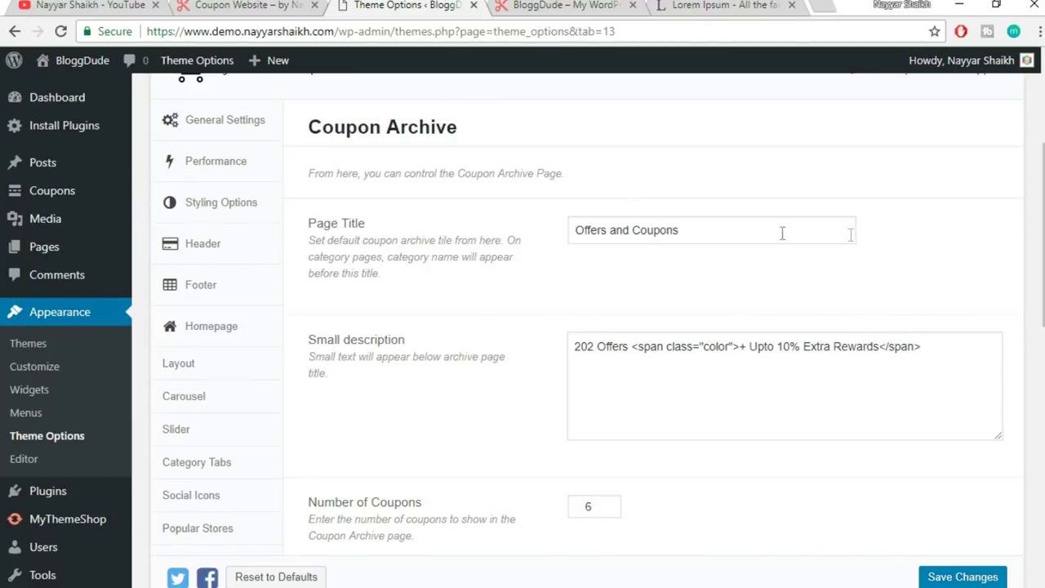
- Load the site's /coupons/ archive page in the BloggDude tab
left_click(539, 6)
scroll(910, 334, "up", 5)
left_click(1019, 443)
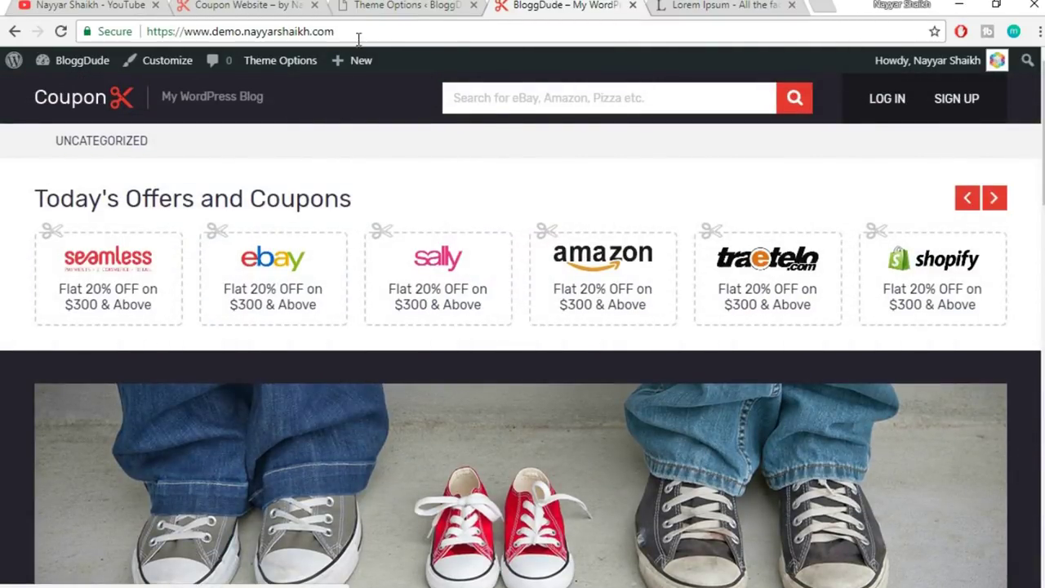
left_click(362, 31)
left_click(373, 24)
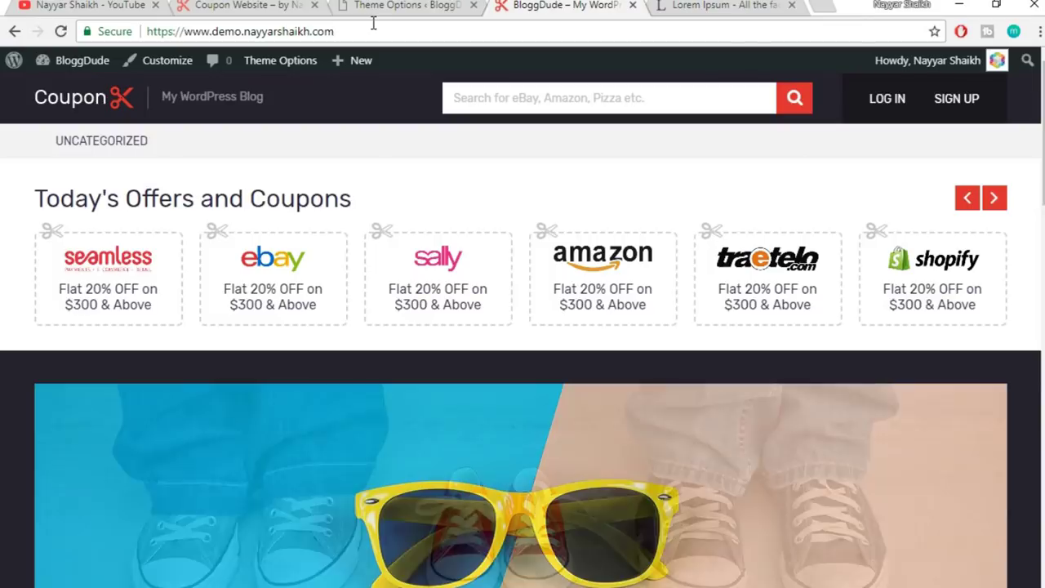
type("/")
key("Down")
key("Return")
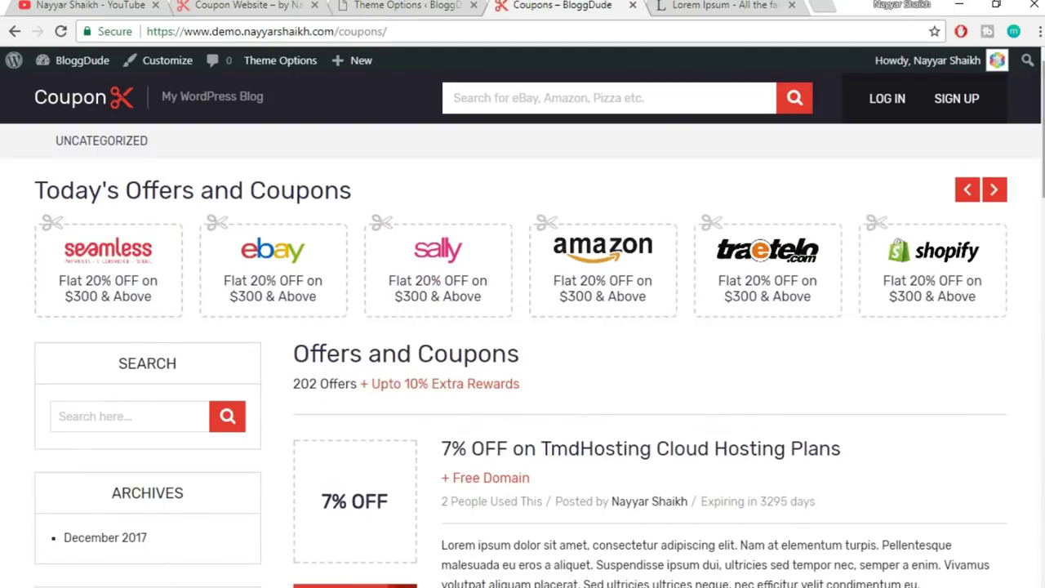
scroll(522, 343, "down", 2)
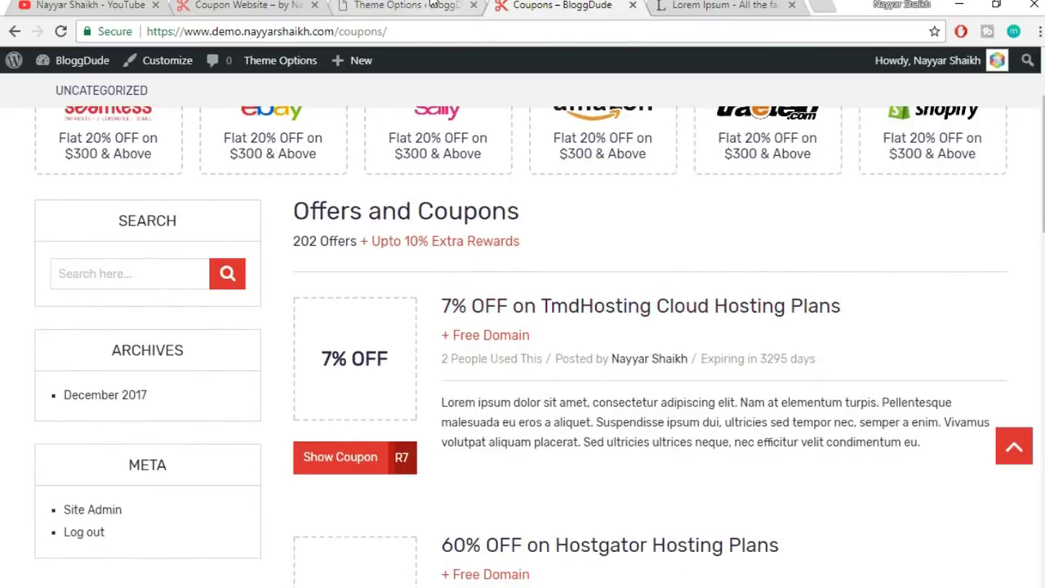
- Compare the 'Offers and Coupons' page title setting with the archive page heading
left_click(433, 6)
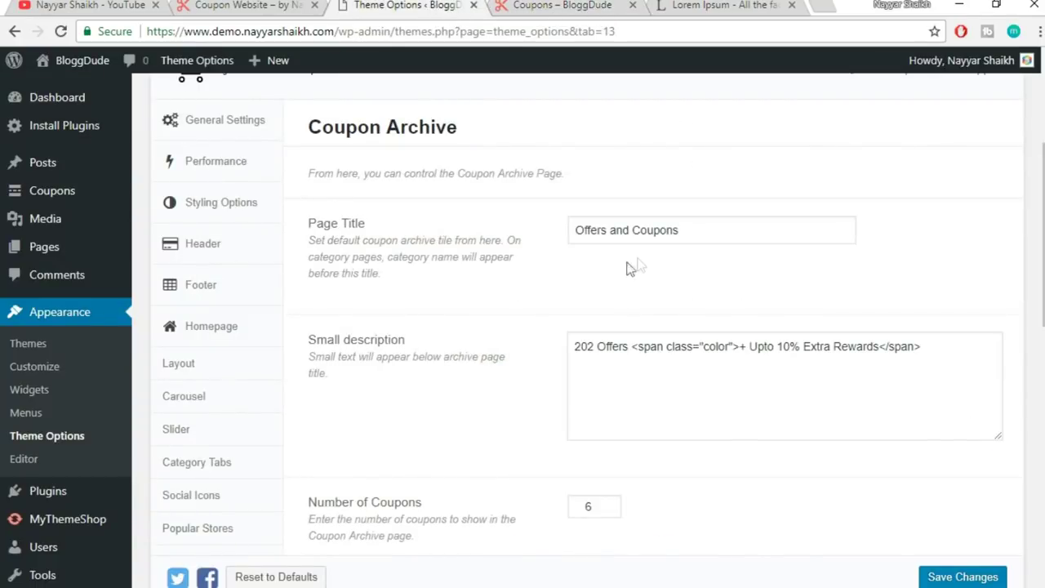
left_click_drag(736, 232, 290, 214)
left_click(676, 264)
left_click(511, 5)
left_click(382, 215)
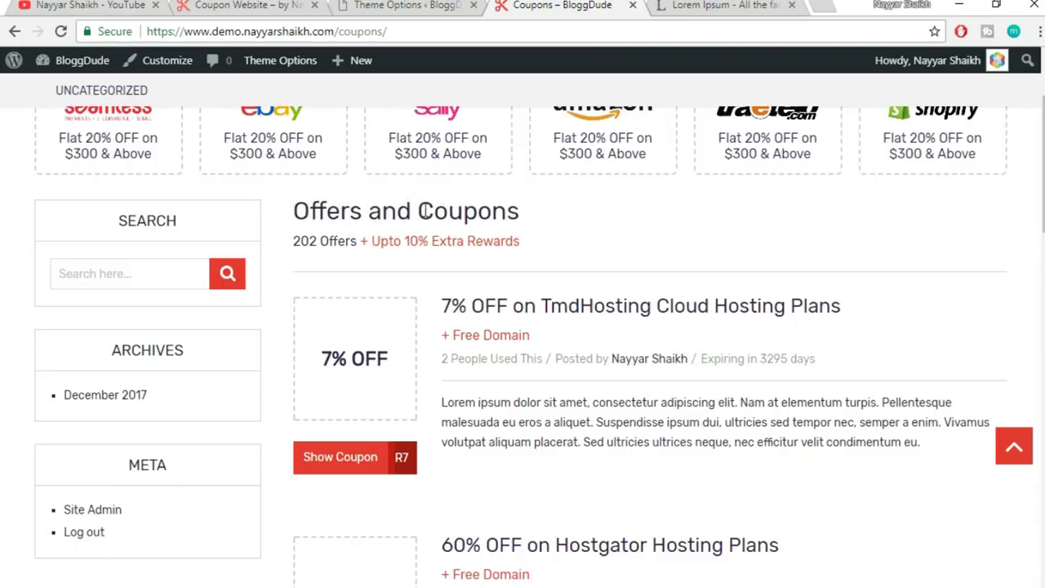
left_click(438, 6)
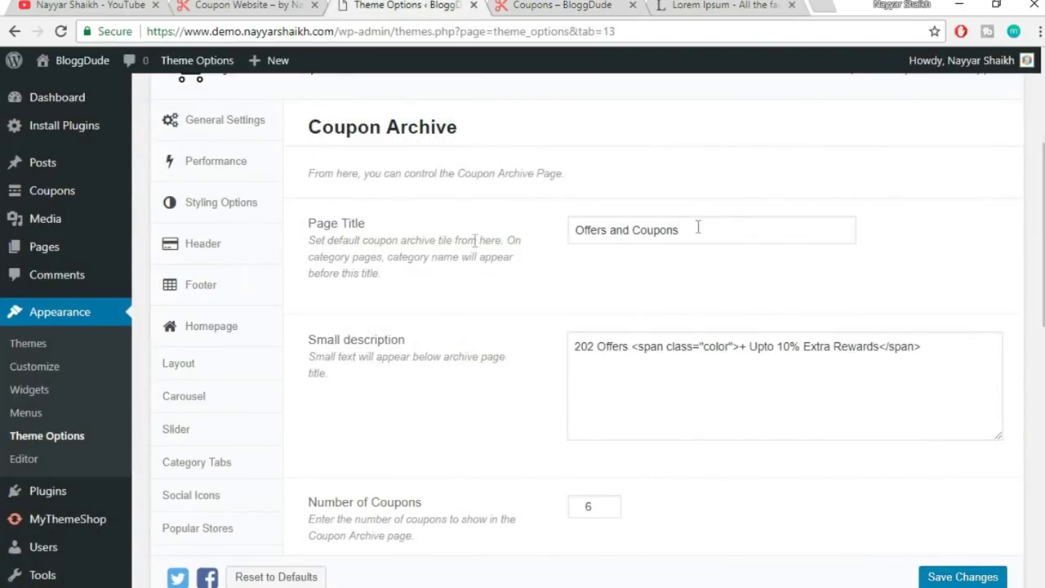
- Replace the archive Page Title with 'Coupons & Deals' and check the live 202 Offers count
left_click_drag(698, 228, 368, 244)
type("Coupons & Deals")
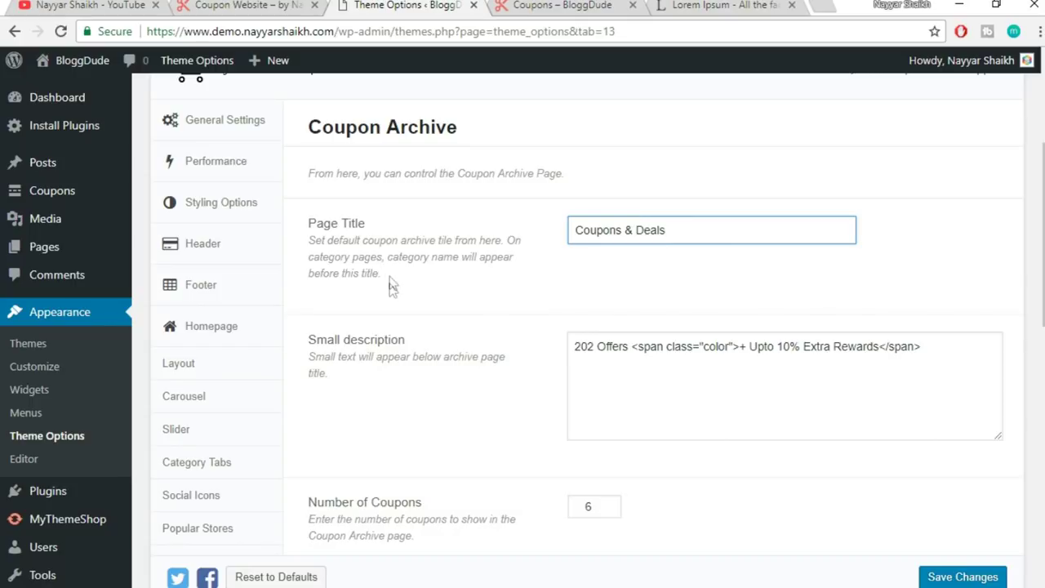
left_click(512, 4)
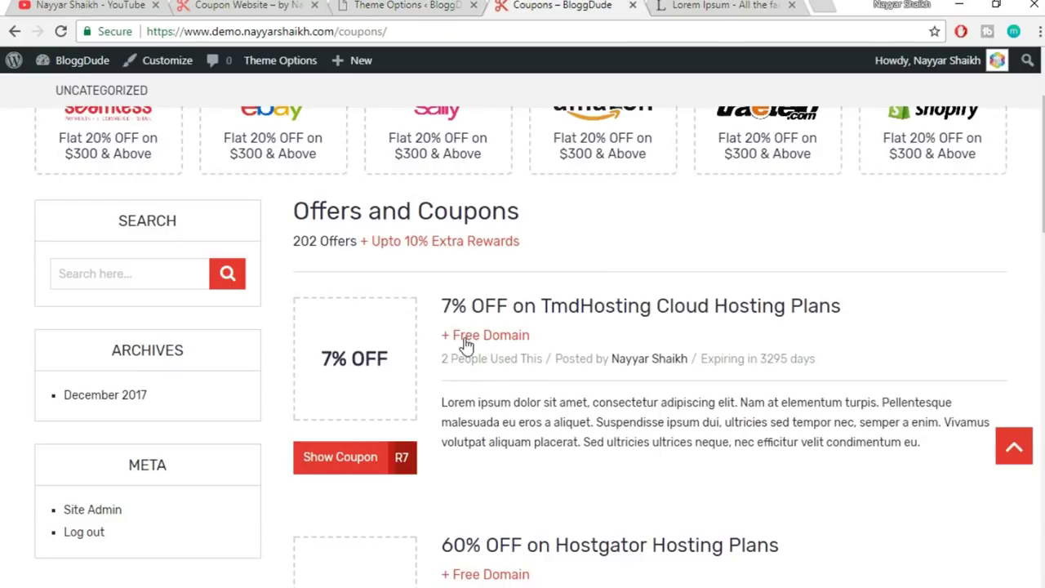
left_click_drag(294, 248, 351, 256)
left_click(391, 250)
left_click(431, 5)
- Change the description's '202 Offers' to '104 Coupons'
left_click_drag(594, 345, 516, 353)
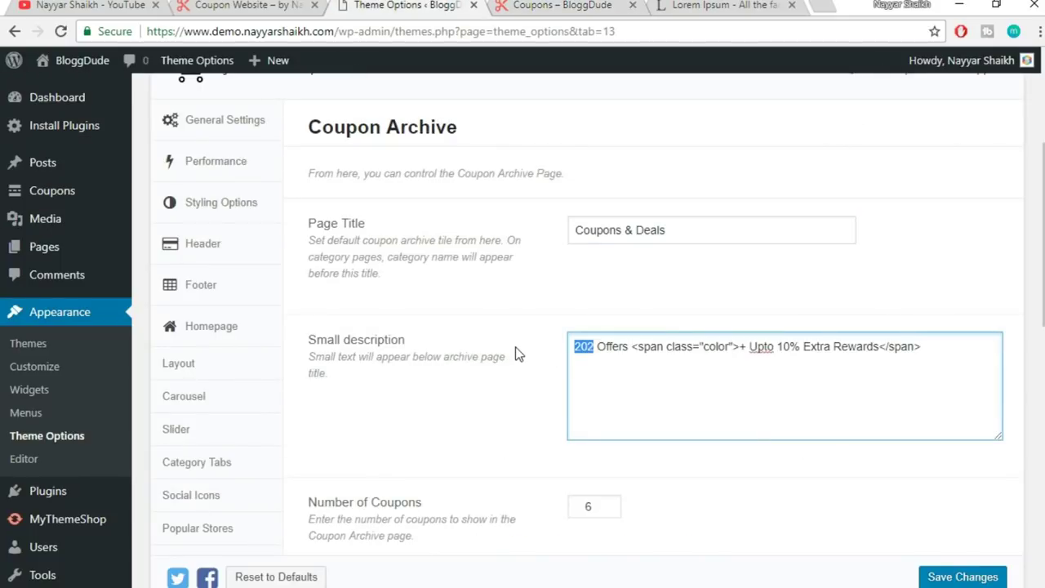
type("1045")
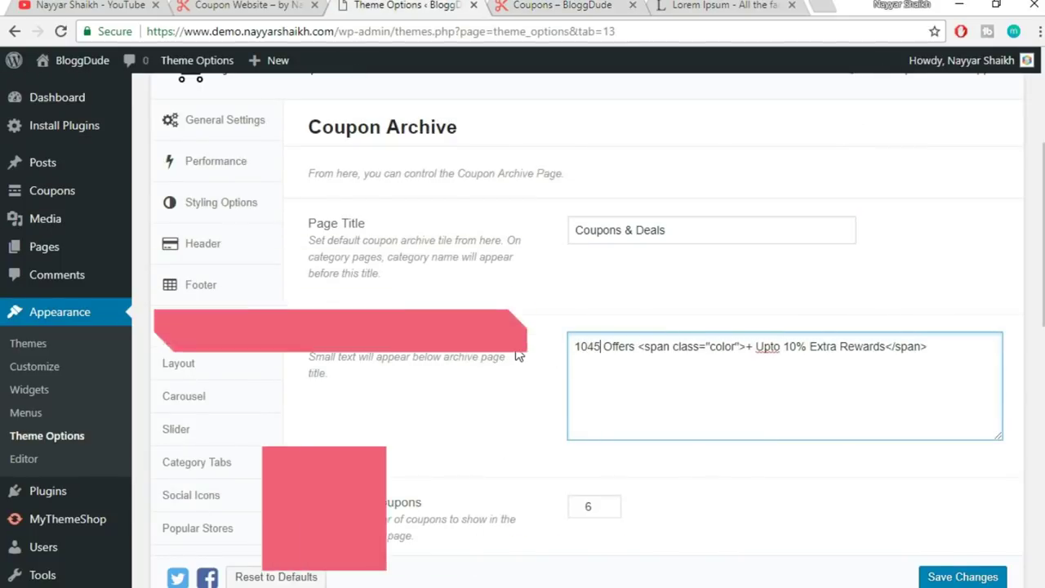
key("BackSpace")
key("Delete")
key("Delete")
key("Delete")
key("Delete")
key("Delete")
key("Delete")
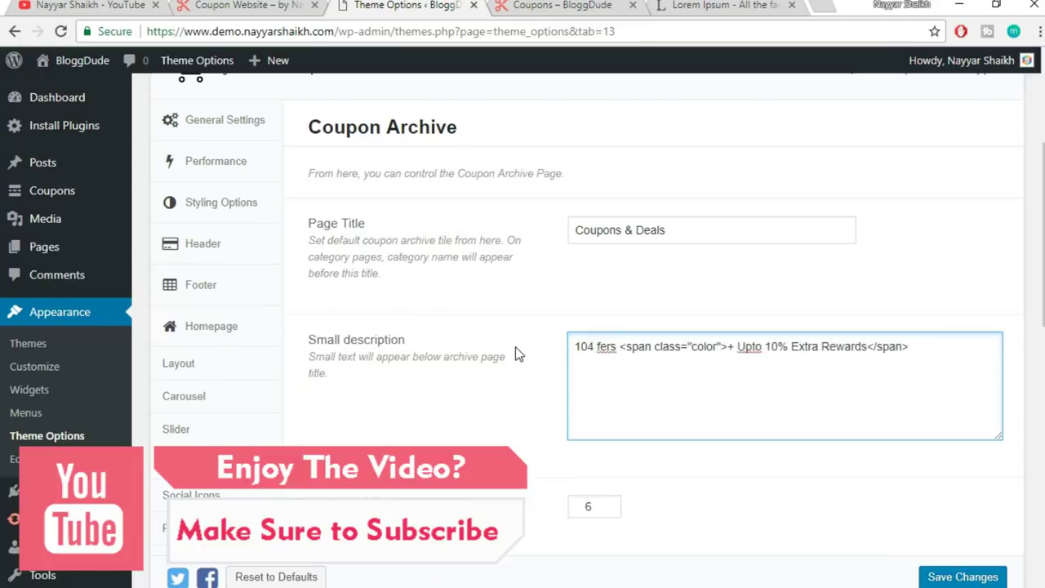
type("Coupons")
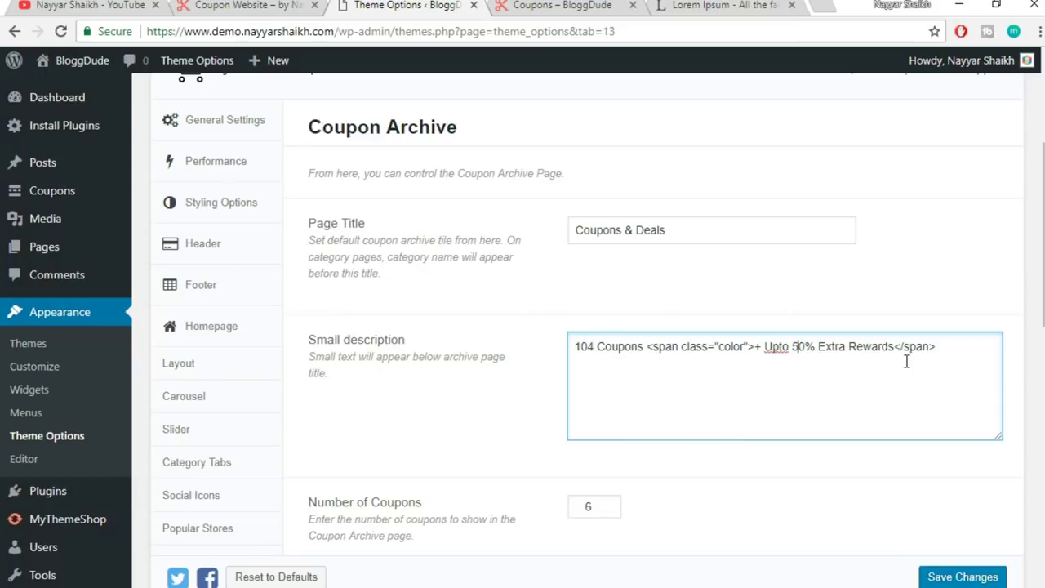
scroll(246, 243, "down", 4)
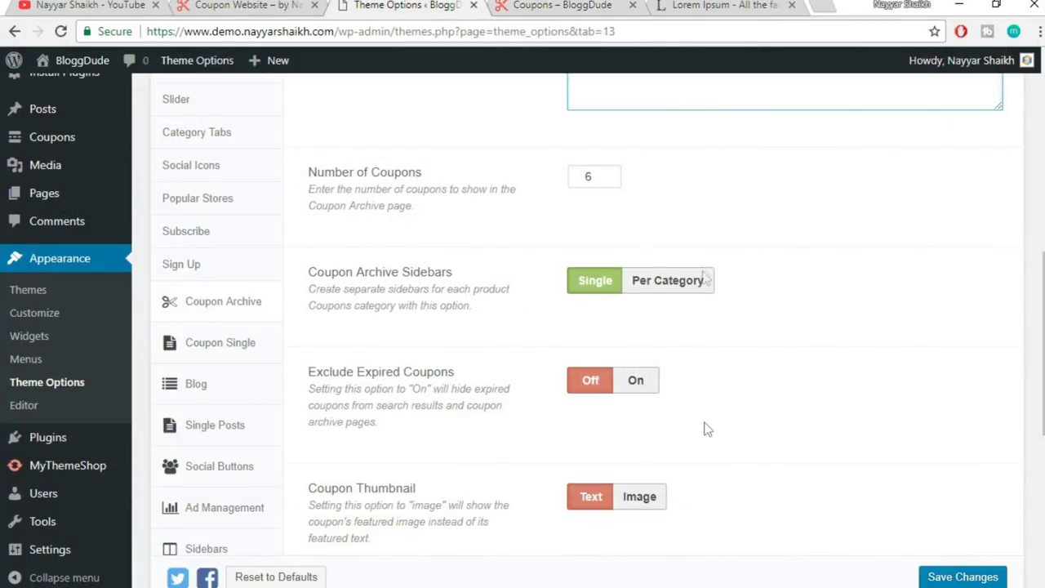
- Toggle Exclude Expired Coupons on and back off, leaving expired coupons visible
left_click_drag(310, 272, 483, 270)
left_click(484, 269)
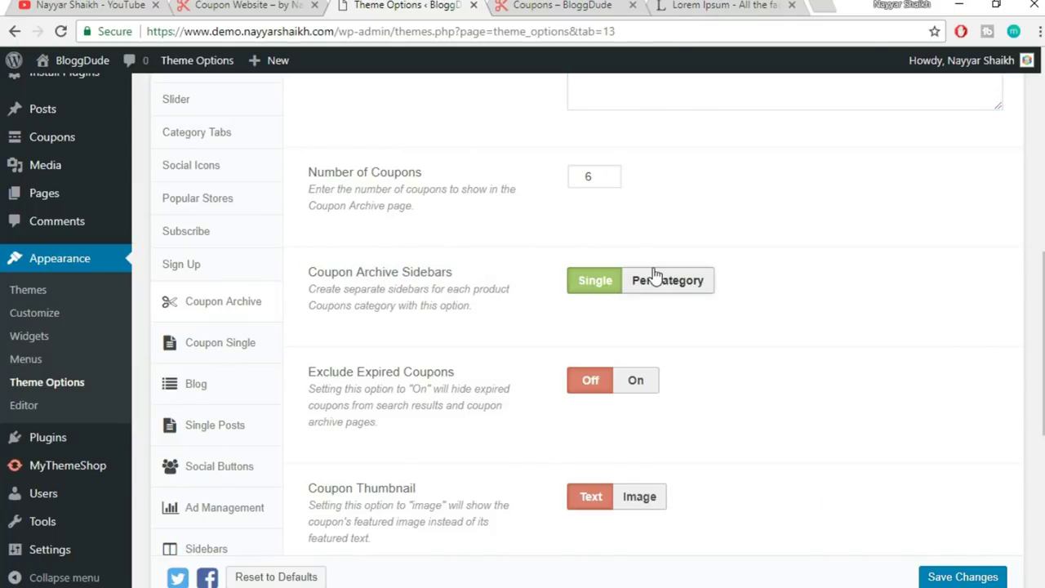
left_click(551, 5)
scroll(382, 237, "down", 2)
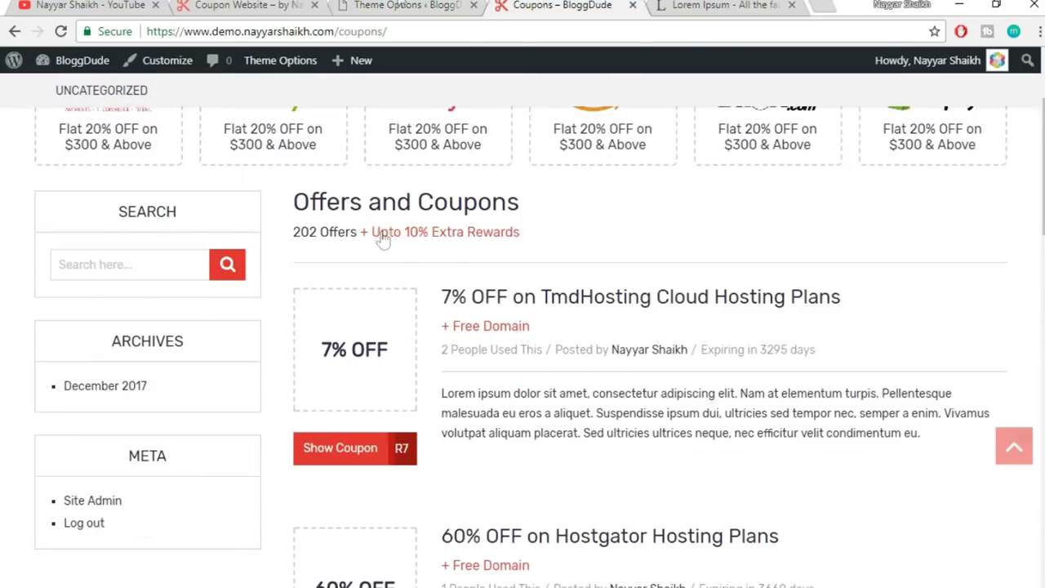
left_click(406, 5)
scroll(917, 380, "down", 1)
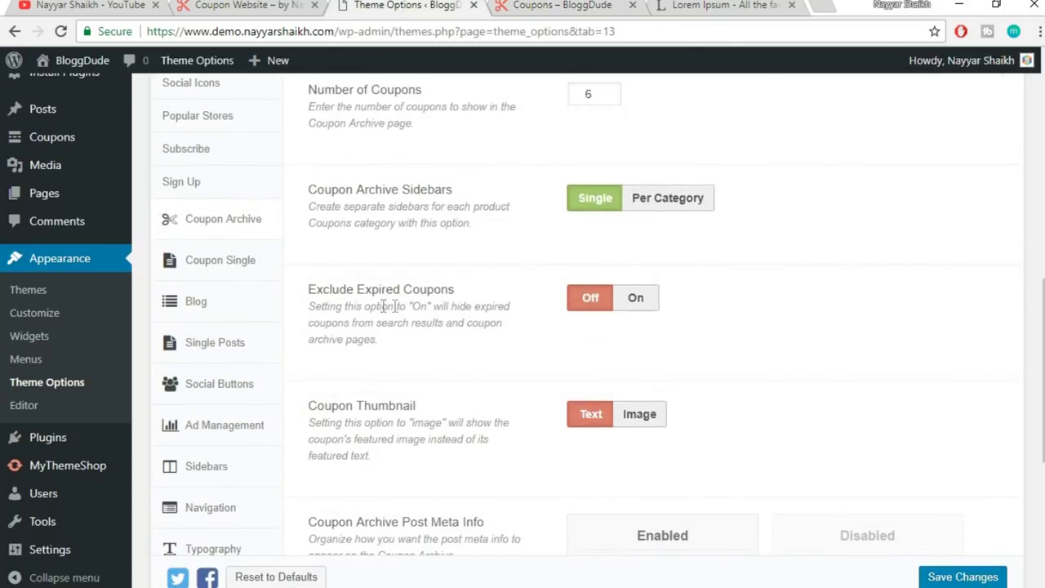
left_click(637, 300)
left_click(579, 304)
scroll(854, 295, "down", 1)
left_click(645, 233)
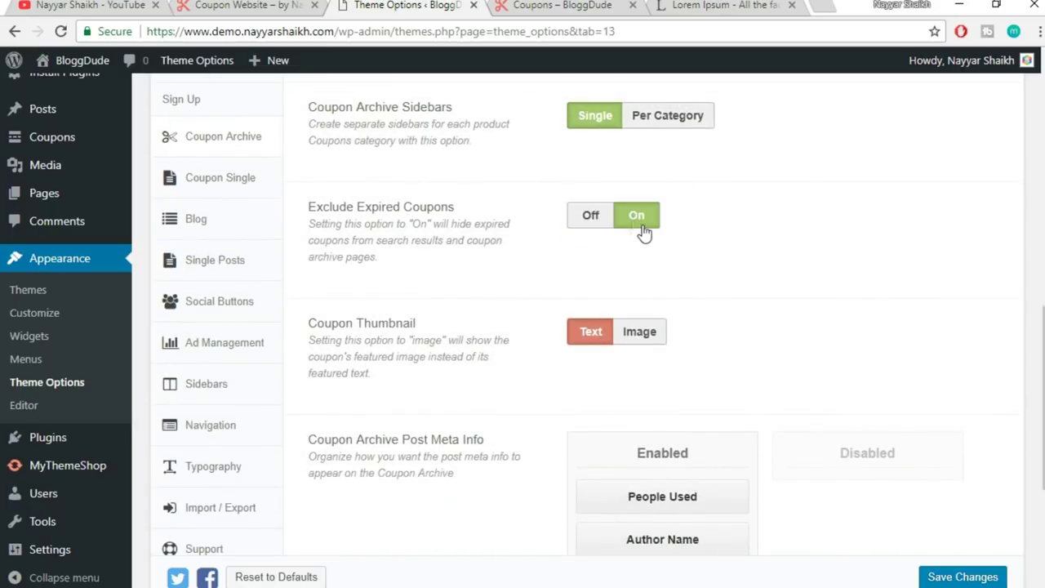
left_click(588, 216)
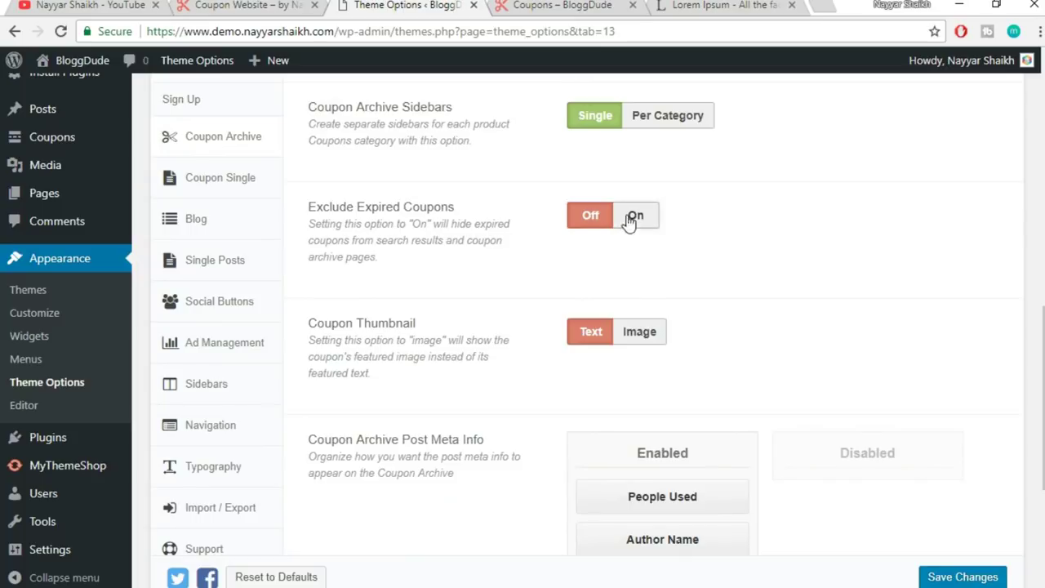
scroll(776, 245, "down", 1)
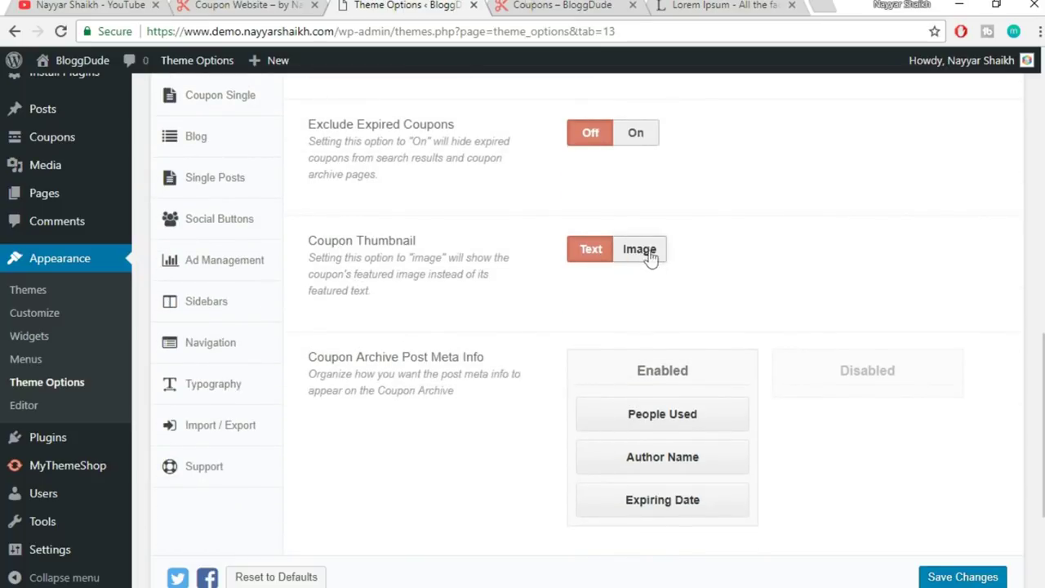
- Switch Coupon Thumbnail from Text to Image after checking the live coupons page
key("ctrl+Tab")
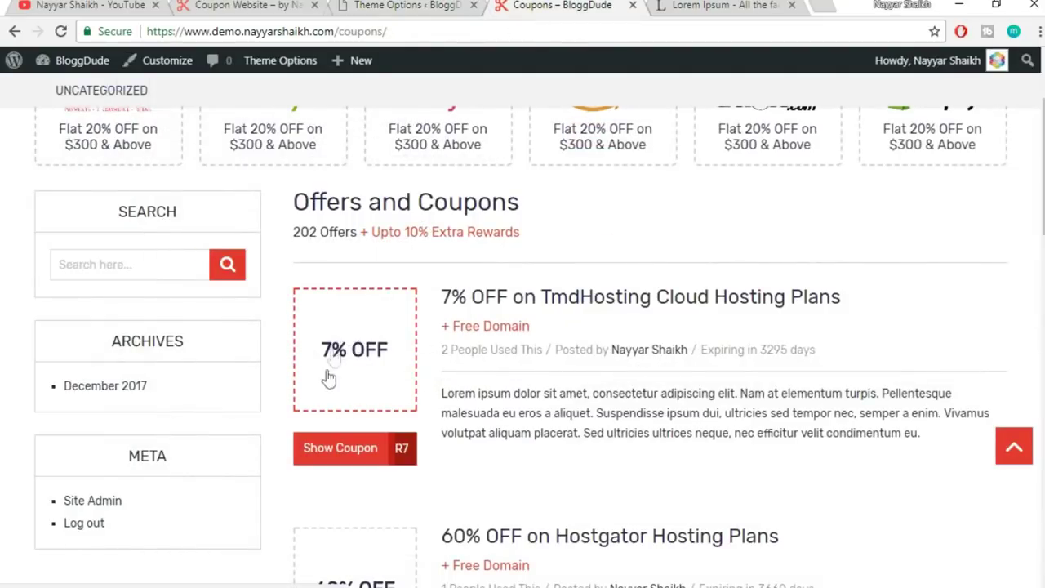
scroll(346, 370, "down", 2)
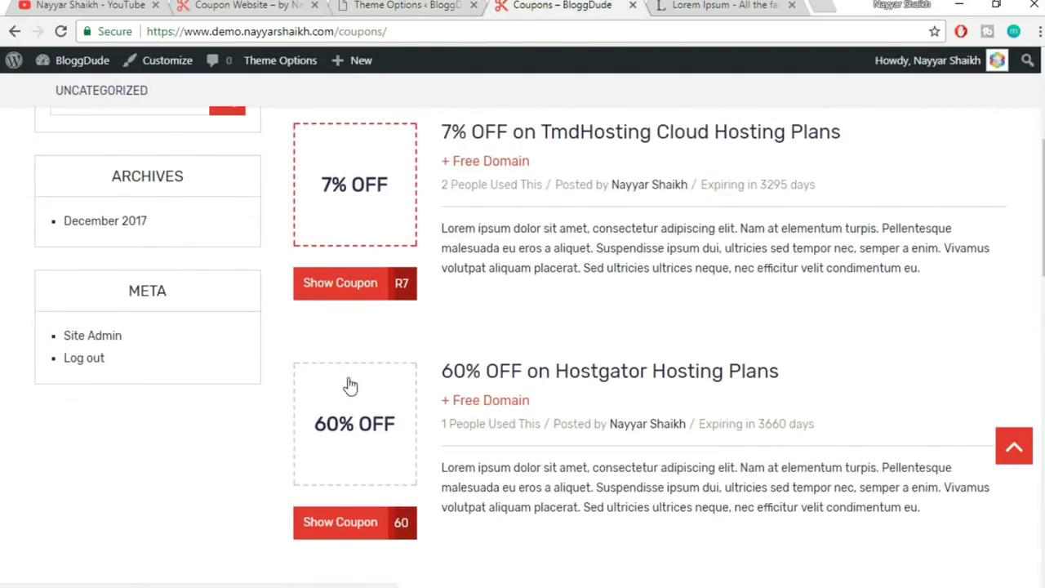
scroll(344, 459, "up", 1)
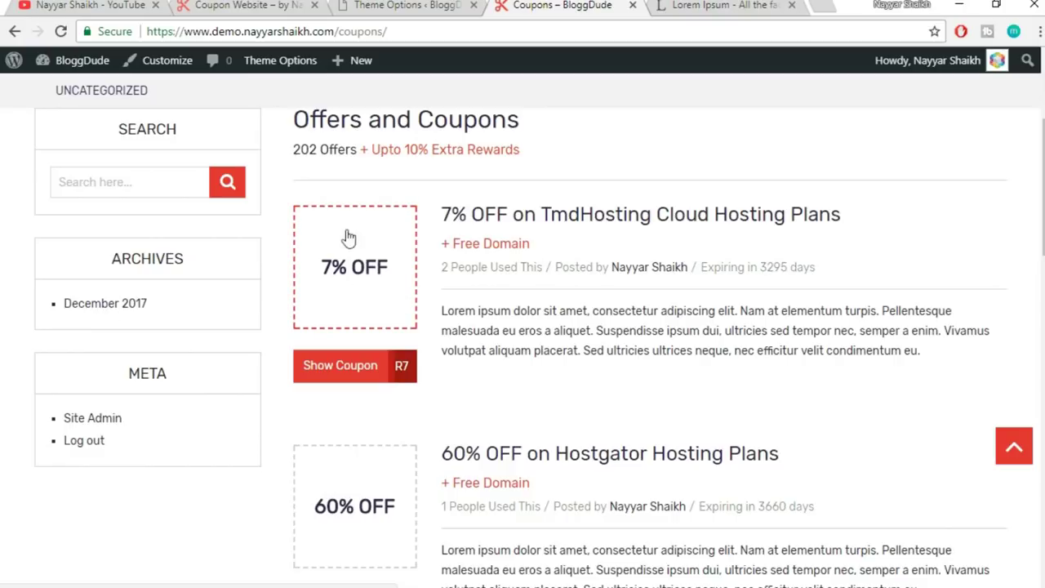
scroll(357, 435, "down", 1)
scroll(357, 435, "up", 1)
left_click(405, 5)
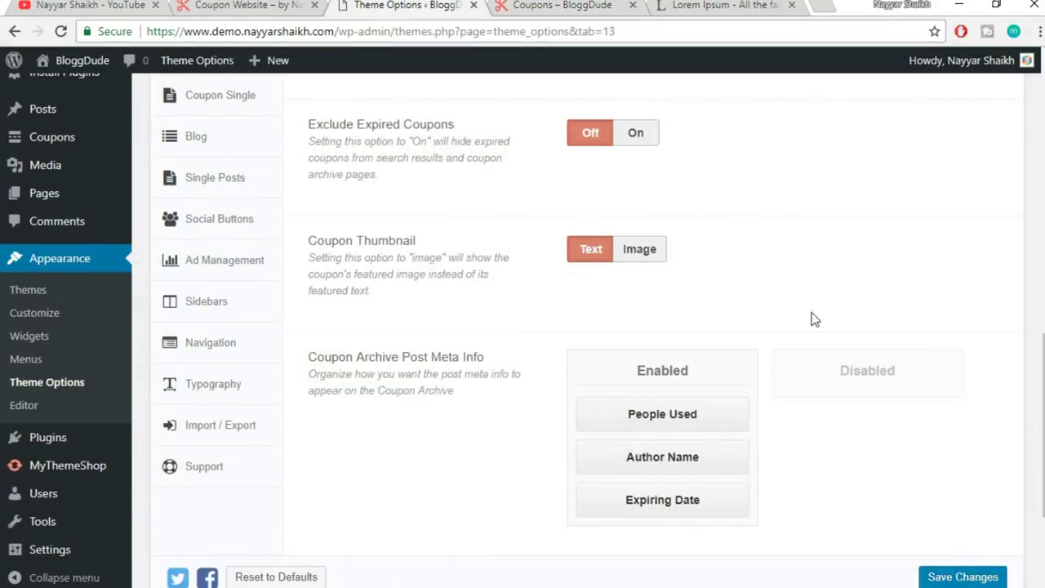
left_click(649, 255)
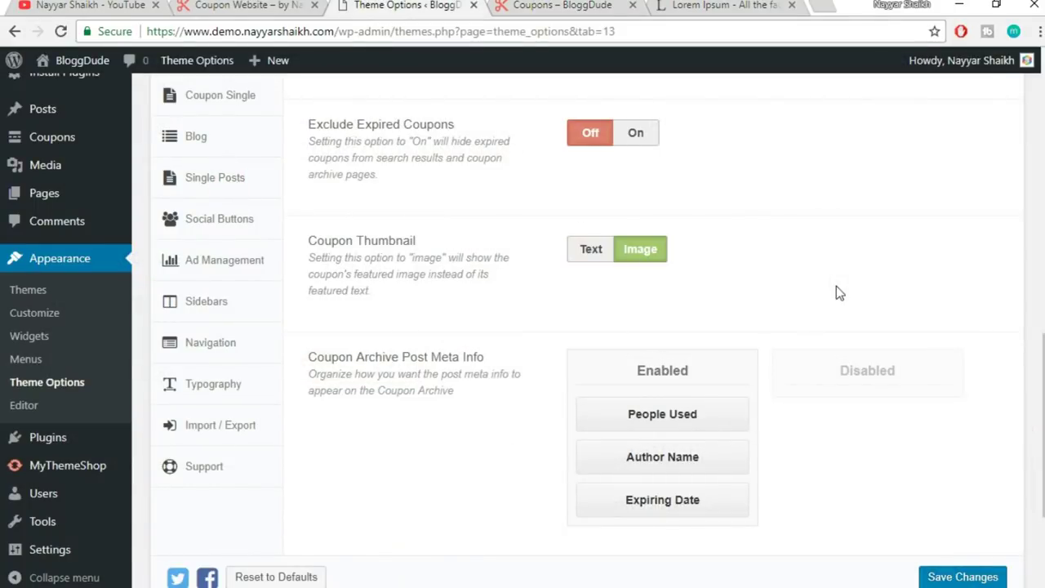
scroll(836, 287, "down", 2)
left_click_drag(309, 197, 490, 198)
left_click(501, 204)
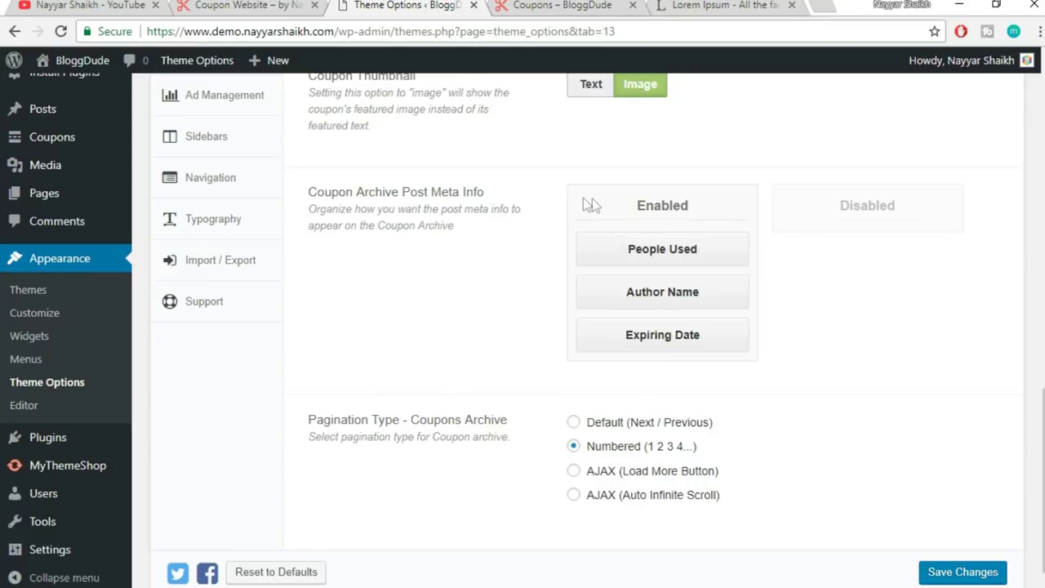
left_click(541, 5)
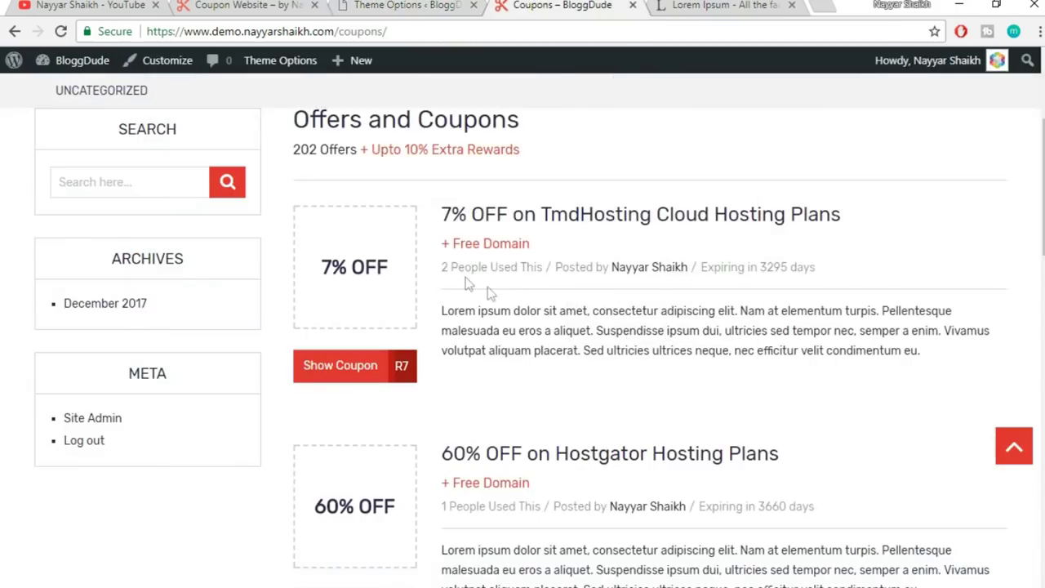
left_click_drag(443, 270, 539, 268)
left_click(569, 290)
left_click_drag(441, 268, 747, 268)
left_click(815, 270)
left_click_drag(813, 269, 491, 277)
left_click(353, 5)
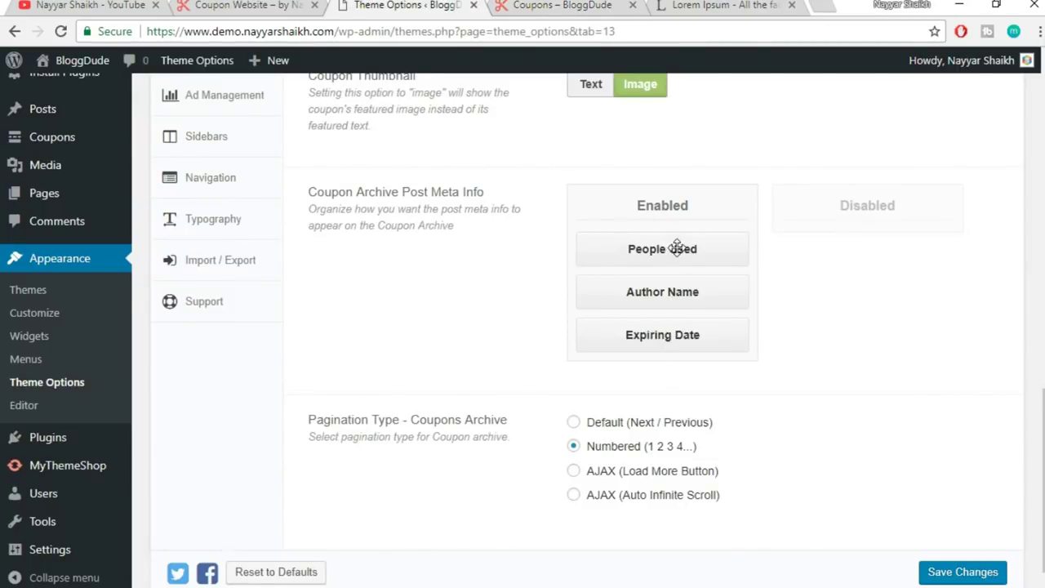
left_click_drag(674, 291, 672, 341)
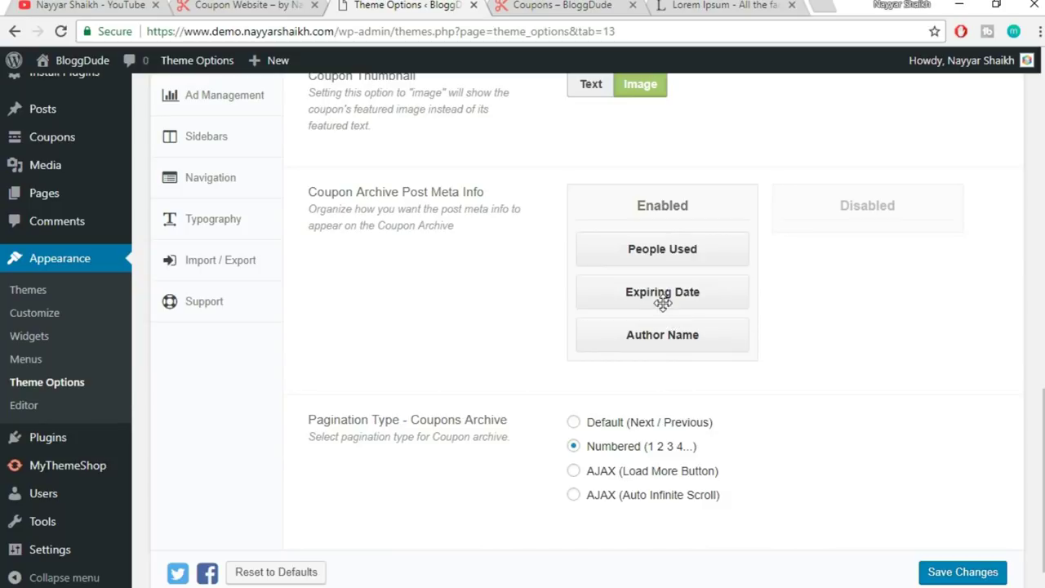
left_click_drag(665, 334, 906, 203)
left_click_drag(816, 248, 641, 314)
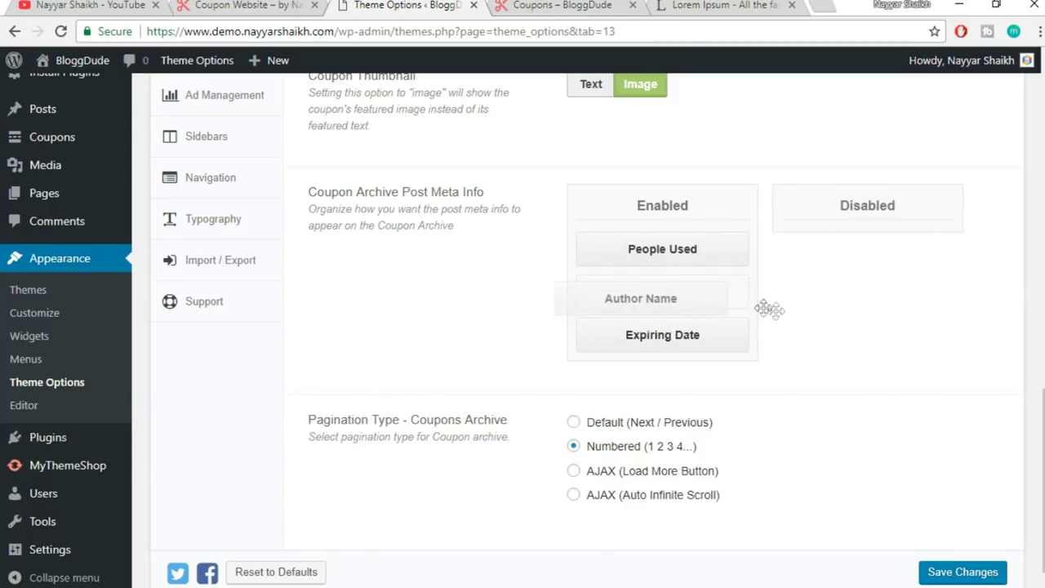
scroll(546, 449, "down", 1)
left_click(563, 11)
scroll(704, 405, "down", 10)
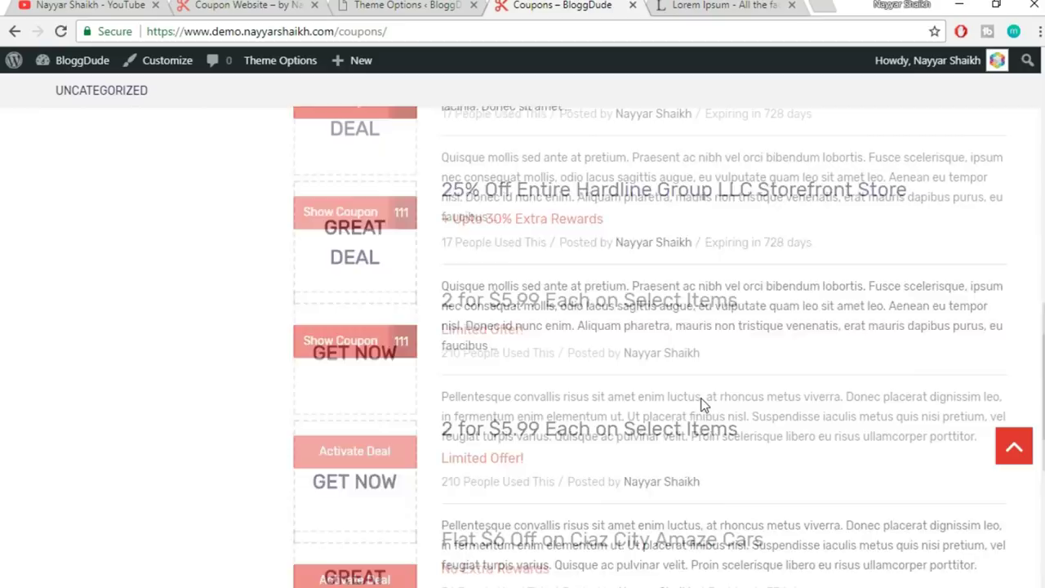
scroll(704, 404, "down", 7)
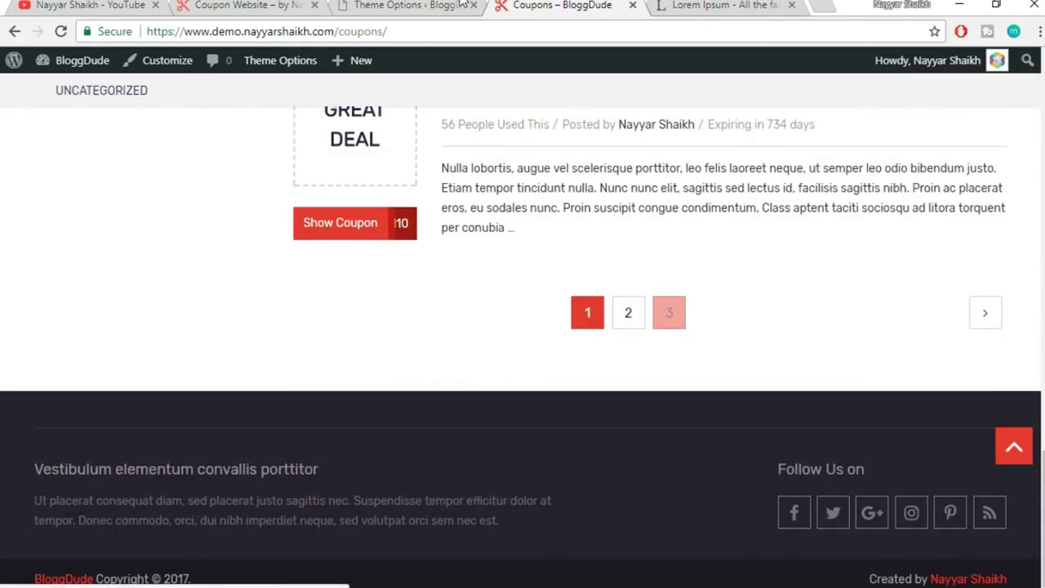
left_click(463, 5)
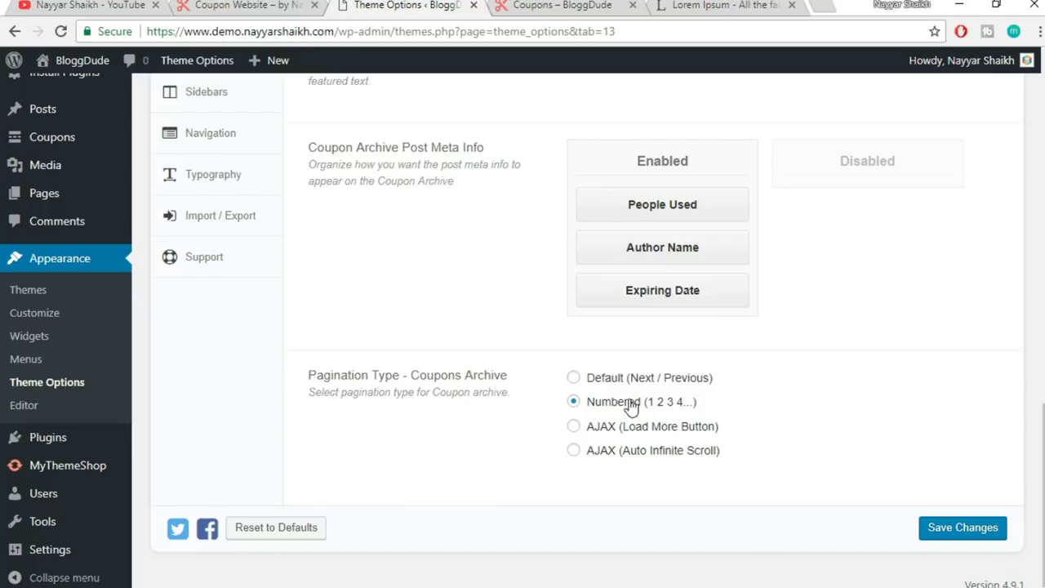
- Save the Coupon Archive settings and reload the live coupons page
left_click(951, 523)
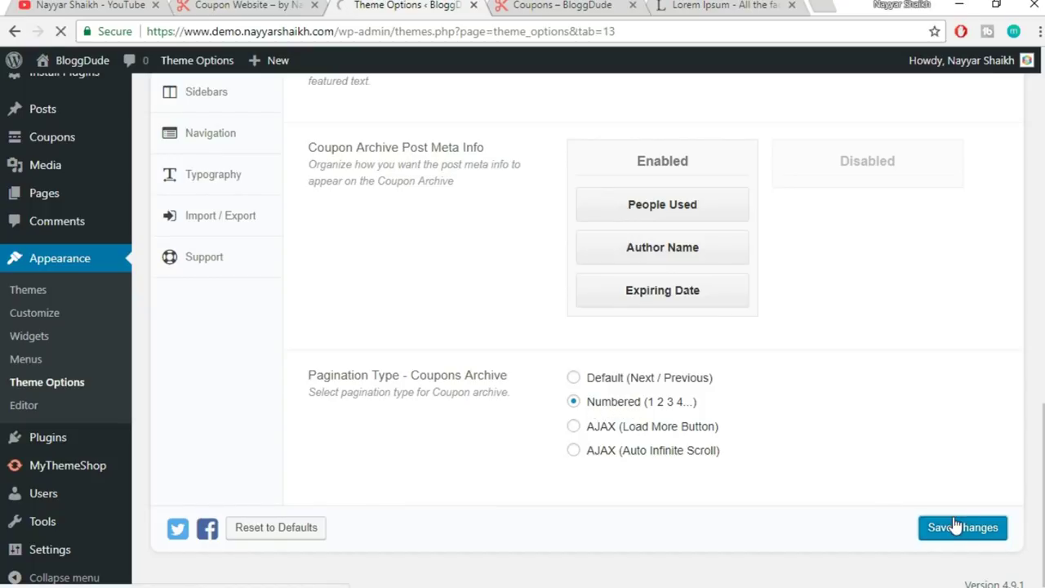
left_click(600, 5)
left_click(519, 31)
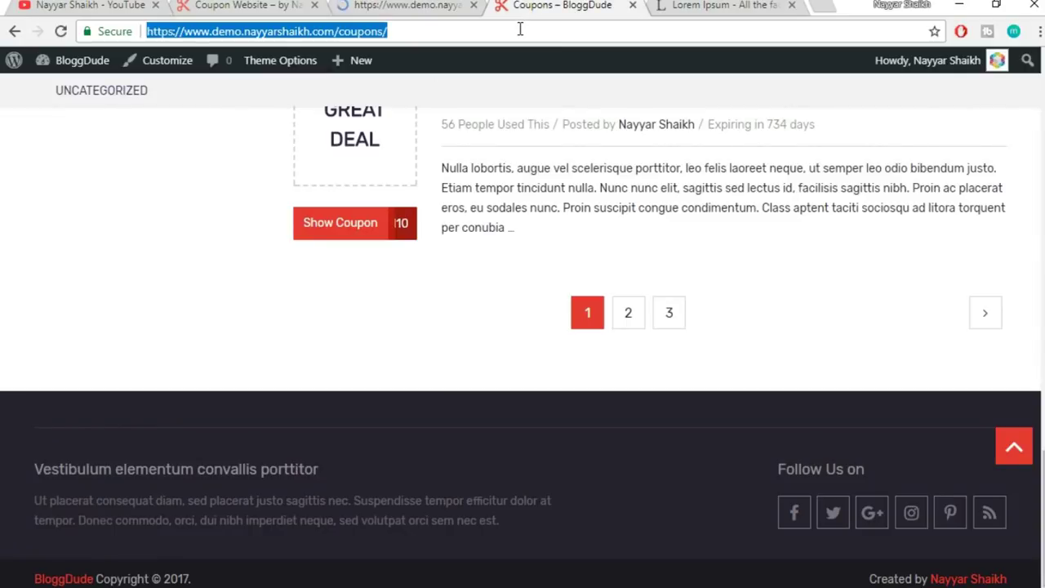
key("Return")
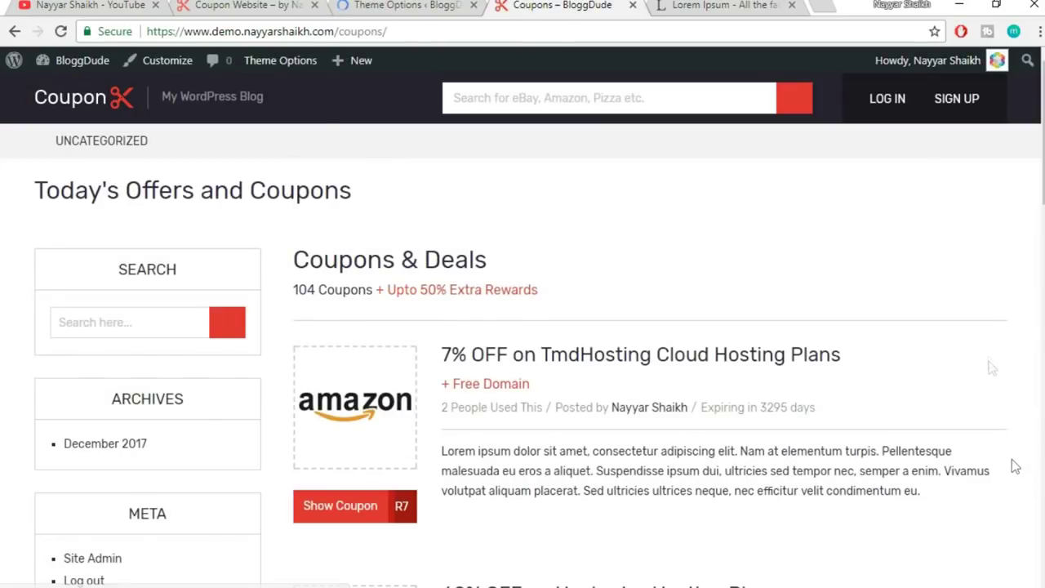
- Scroll through the coupons page to check the brand logo thumbnails, then return to Theme Options
scroll(989, 362, "down", 15)
scroll(989, 362, "up", 4)
scroll(989, 367, "up", 20)
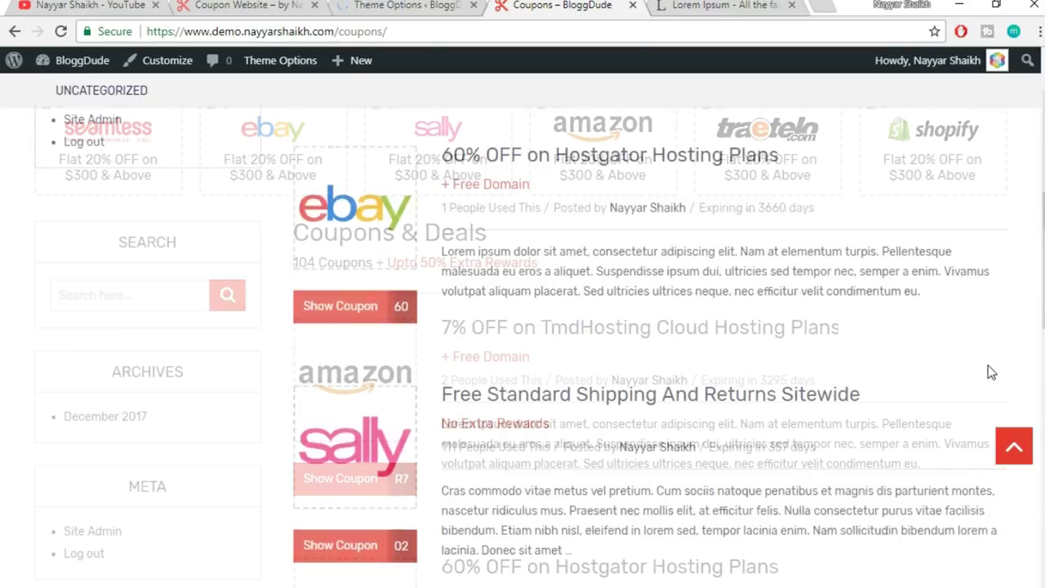
left_click_drag(357, 317, 553, 320)
left_click(611, 331)
scroll(612, 332, "down", 1)
scroll(418, 351, "down", 1)
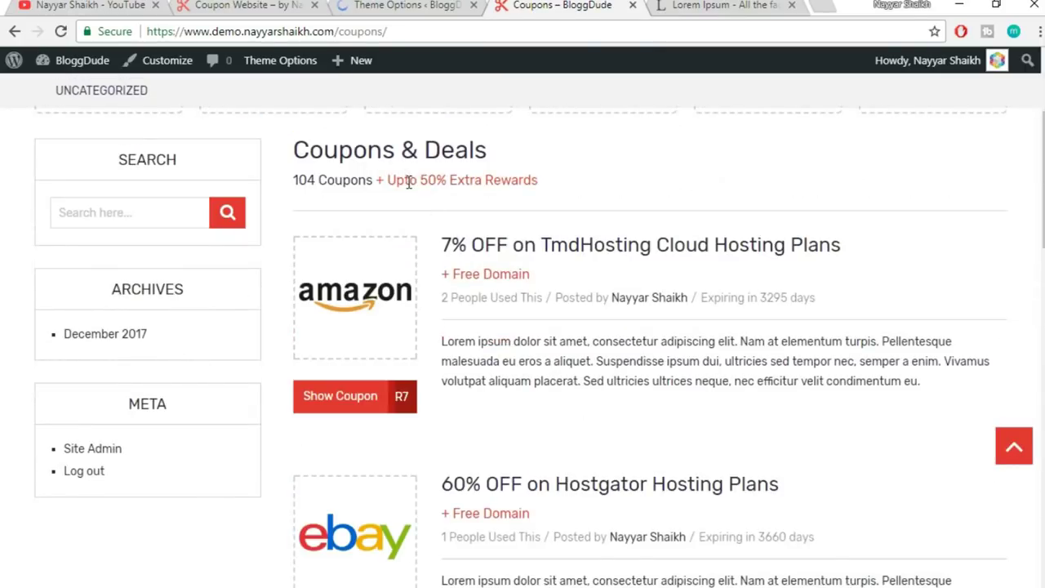
left_click_drag(417, 179, 558, 182)
left_click(553, 194)
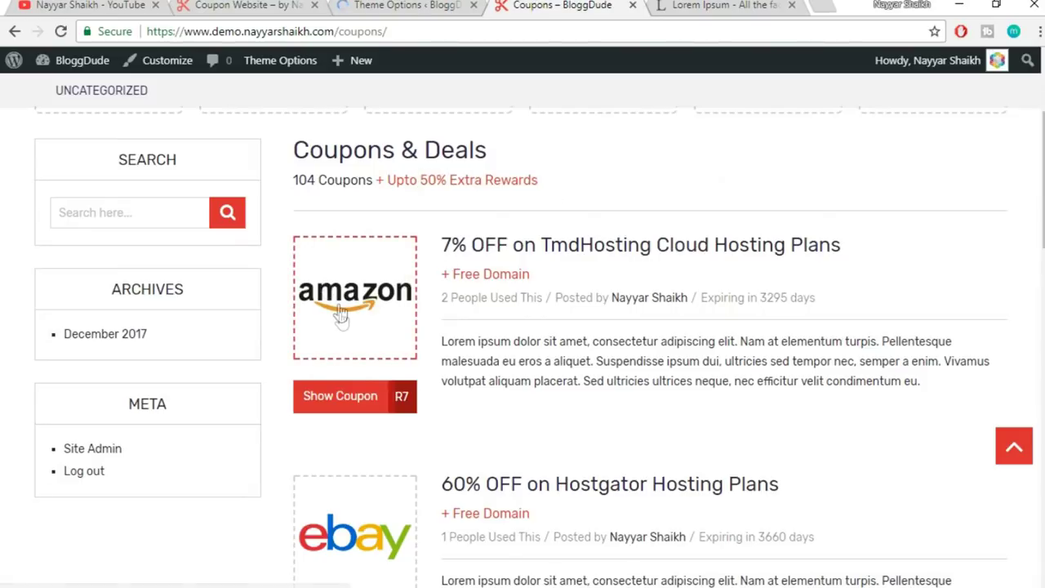
scroll(368, 262, "down", 1)
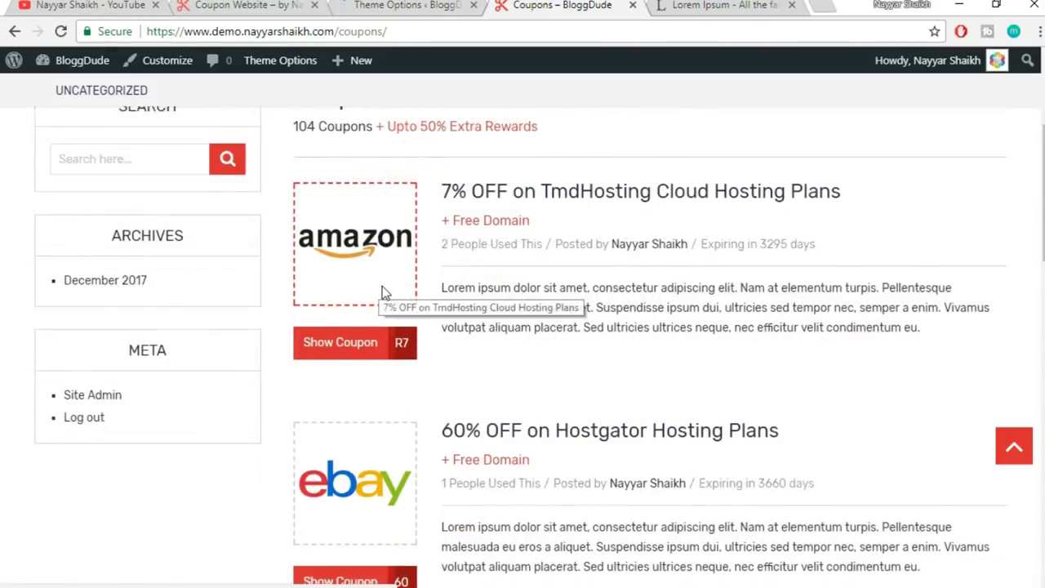
scroll(368, 369, "down", 1)
scroll(368, 369, "down", 10)
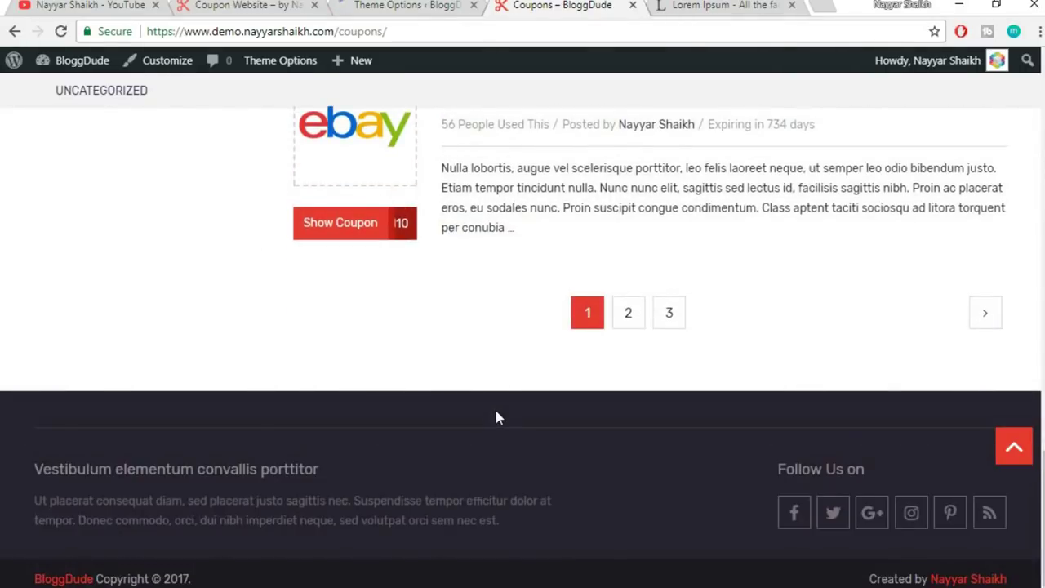
scroll(496, 412, "up", 15)
scroll(498, 412, "up", 2)
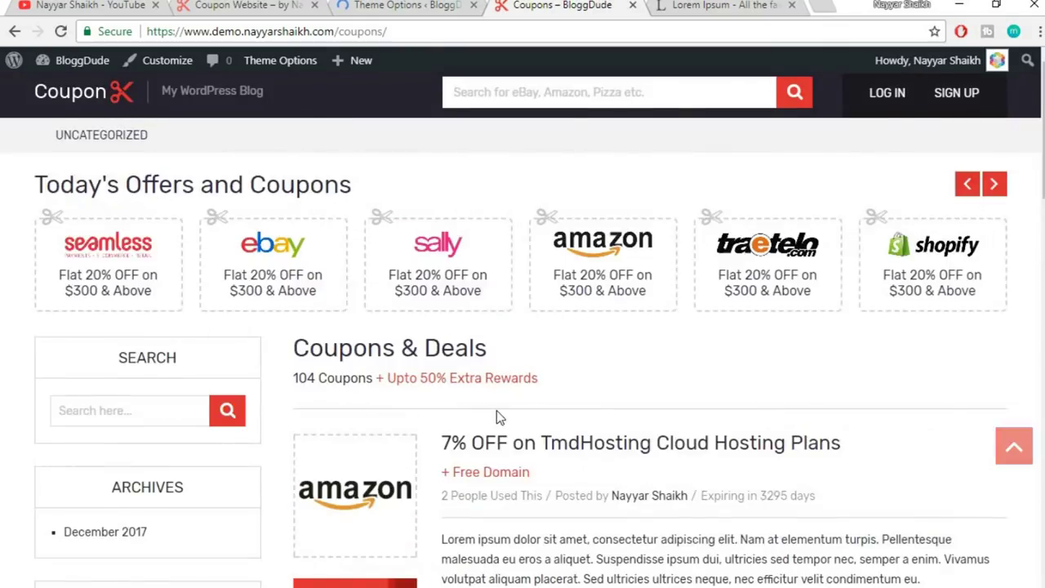
left_click(430, 4)
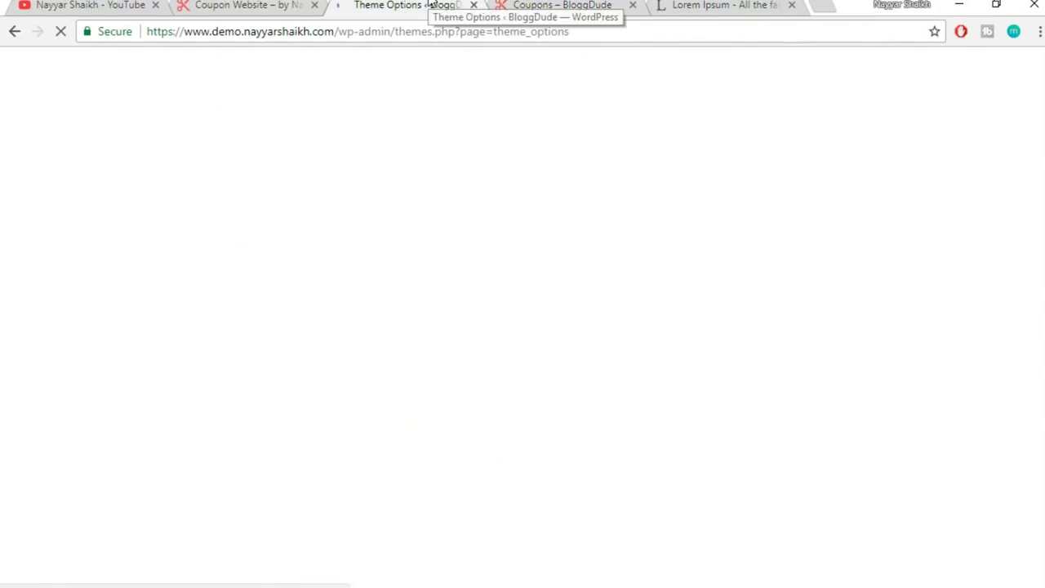
scroll(858, 216, "down", 6)
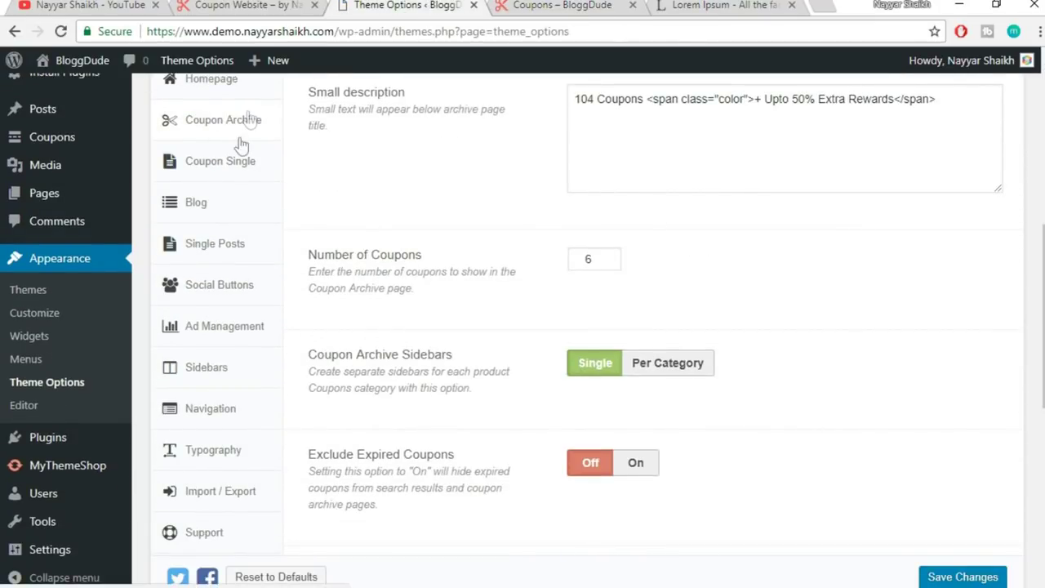
- Open Coupon Single options, then view the live '7% OFF on TmdHosting Cloud Hosting Plans' coupon page
left_click(222, 167)
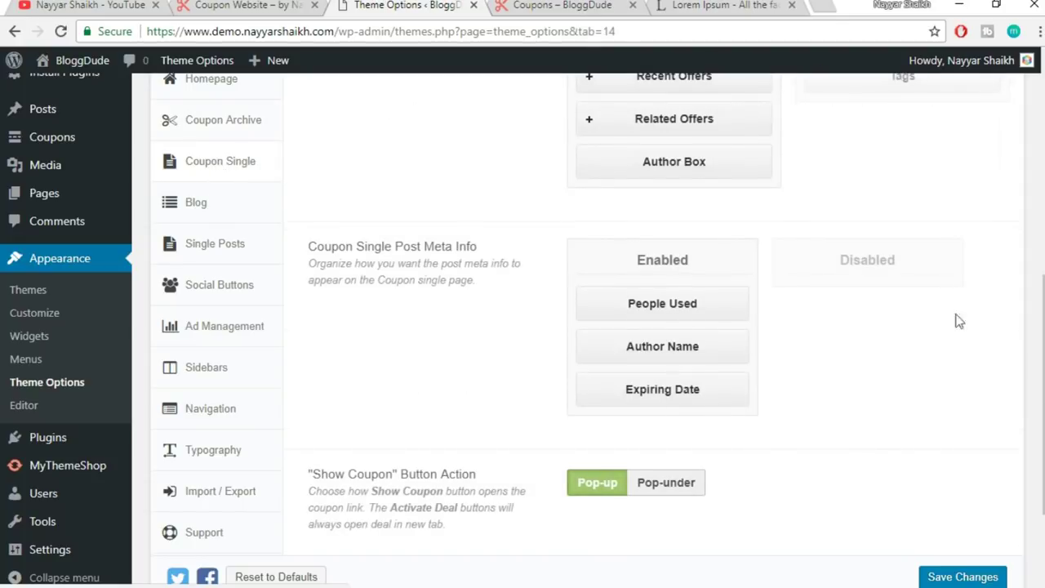
scroll(847, 223, "up", 4)
left_click(596, 6)
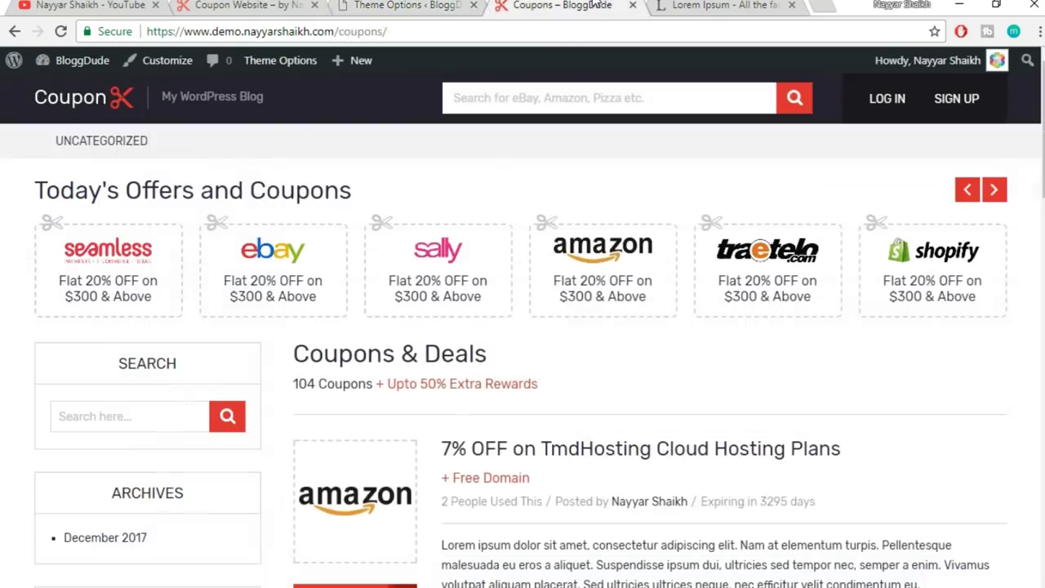
scroll(804, 415, "down", 2)
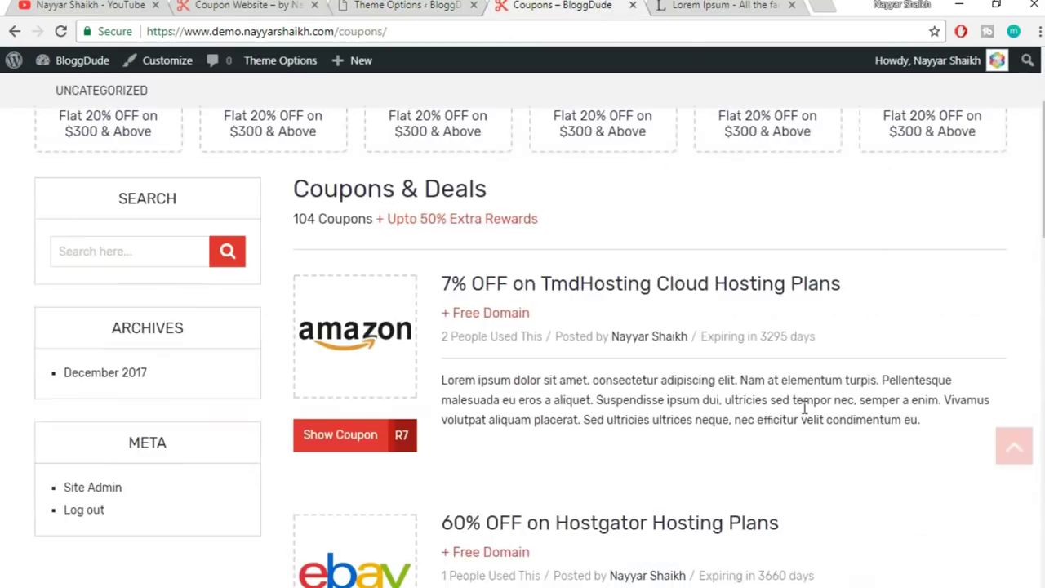
left_click(616, 283)
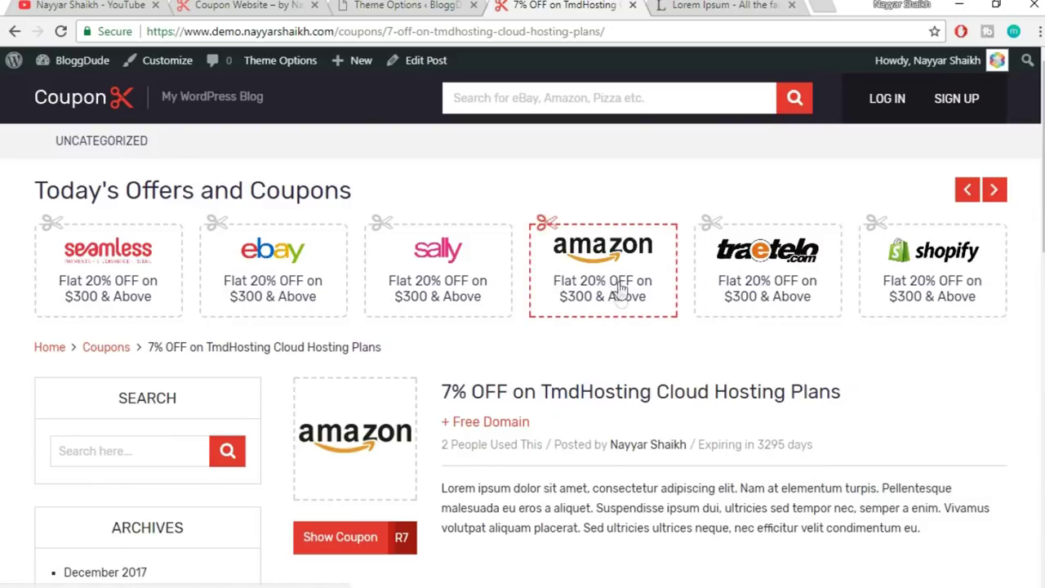
scroll(944, 331, "down", 1)
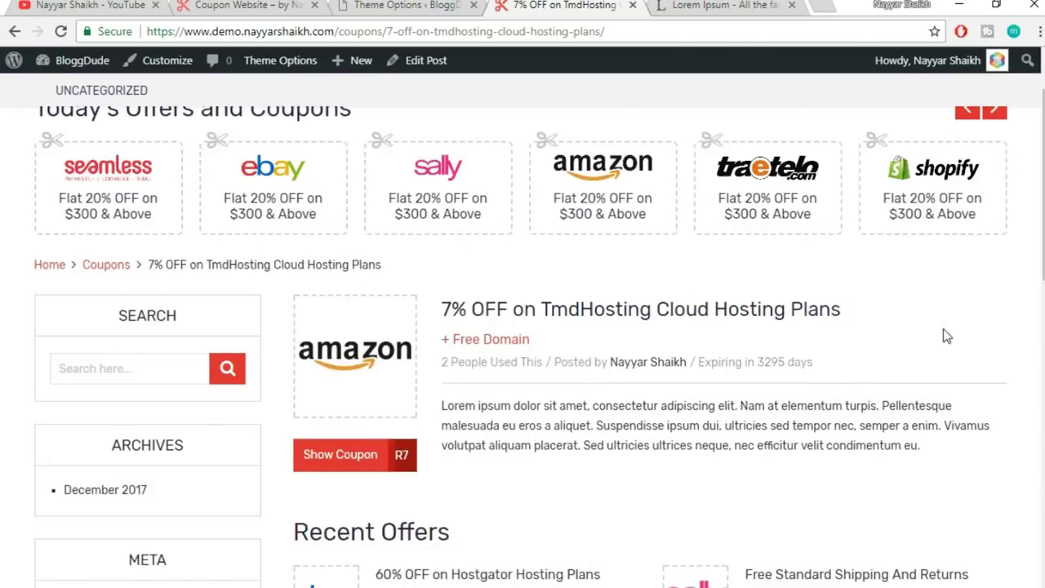
scroll(945, 335, "down", 1)
- Return to the Coupon Single settings and review its enabled and disabled layout blocks
left_click(402, 5)
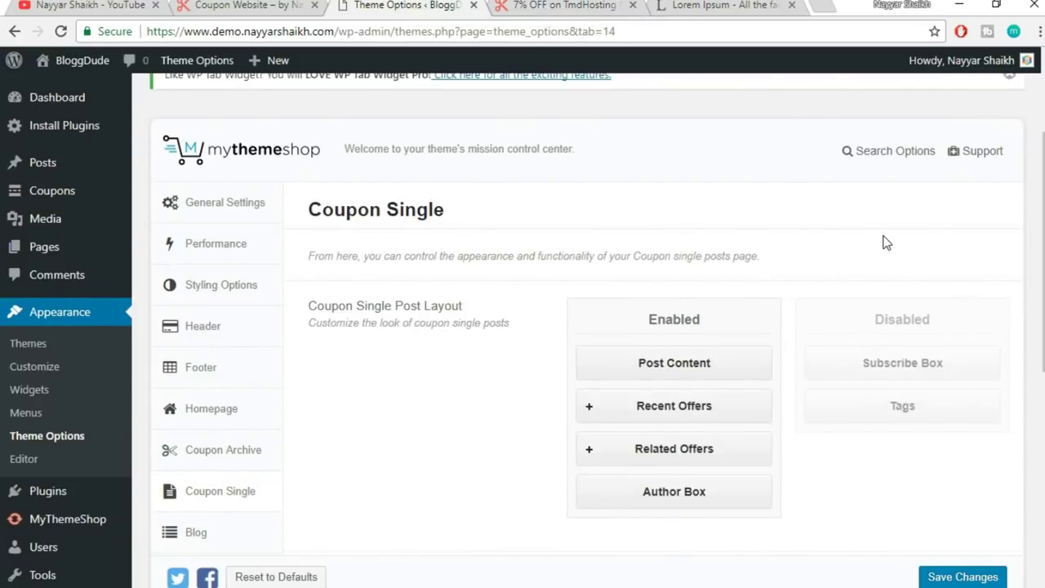
scroll(886, 242, "down", 2)
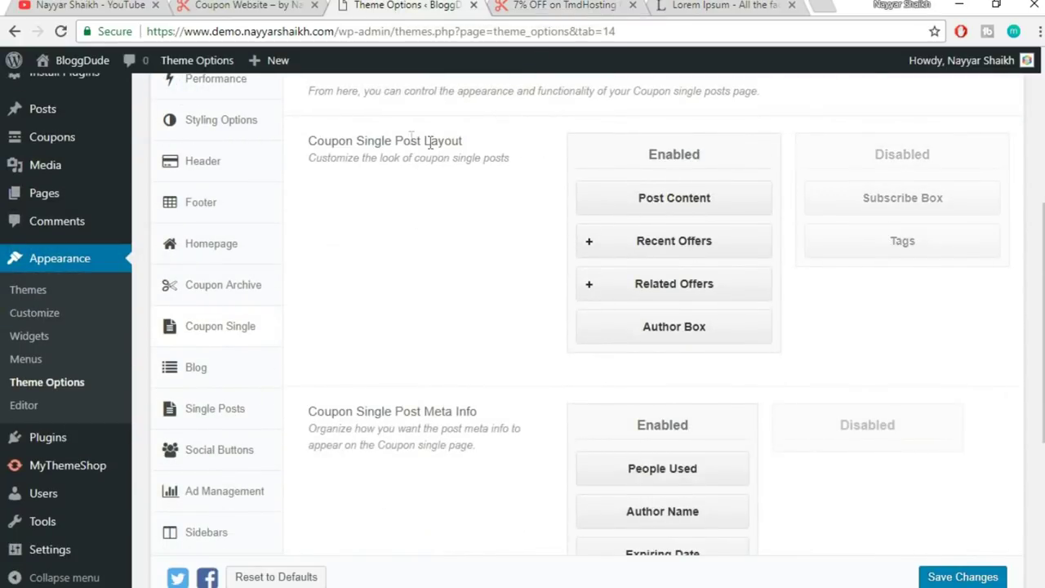
left_click_drag(311, 139, 503, 137)
- After checking the TmdHosting coupon post, drag Subscribe Box and Tags into the Enabled column
left_click(504, 144)
left_click(578, 5)
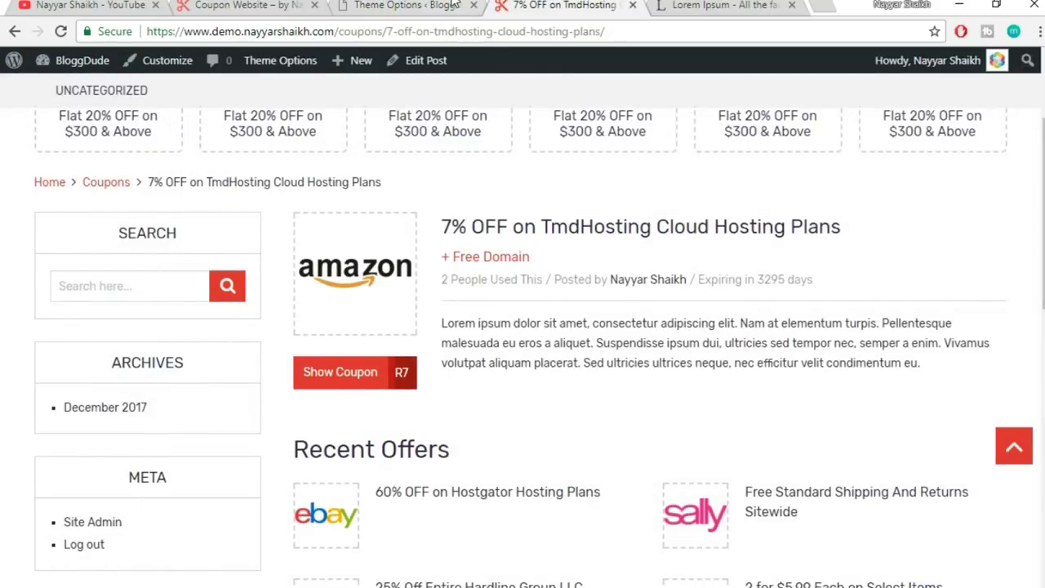
left_click(454, 5)
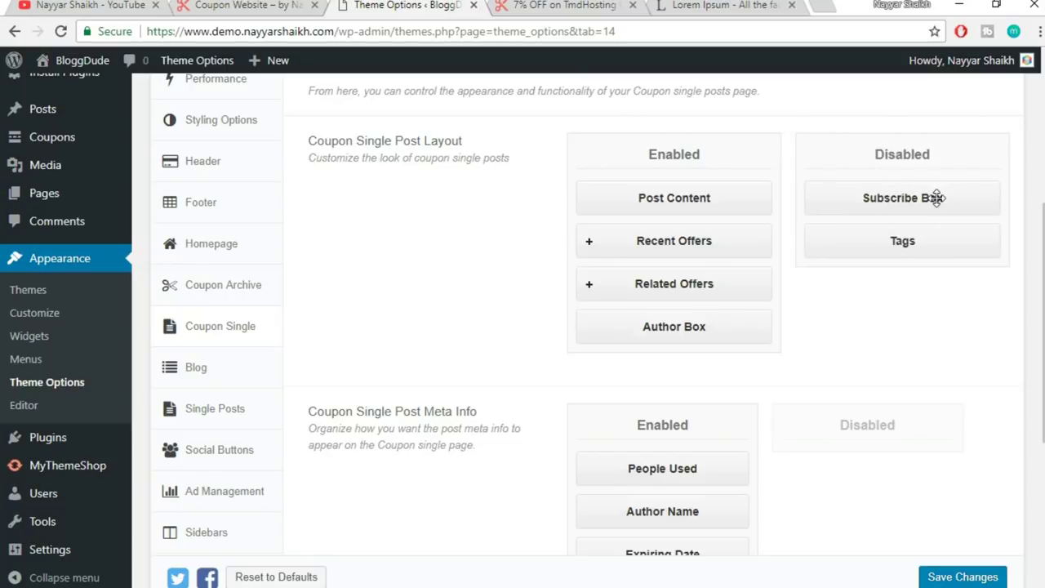
left_click_drag(933, 197, 706, 321)
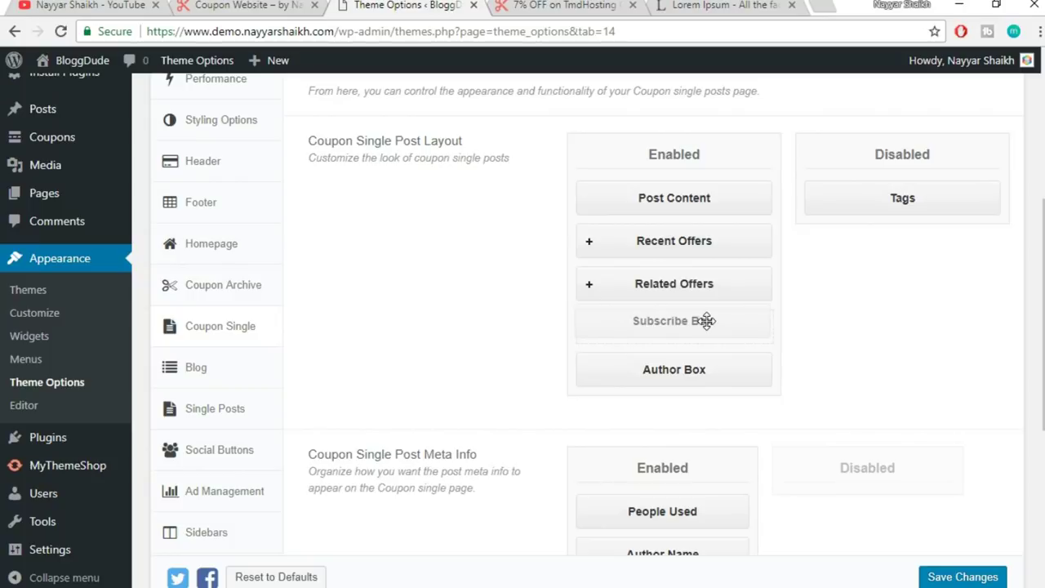
left_click_drag(903, 199, 674, 363)
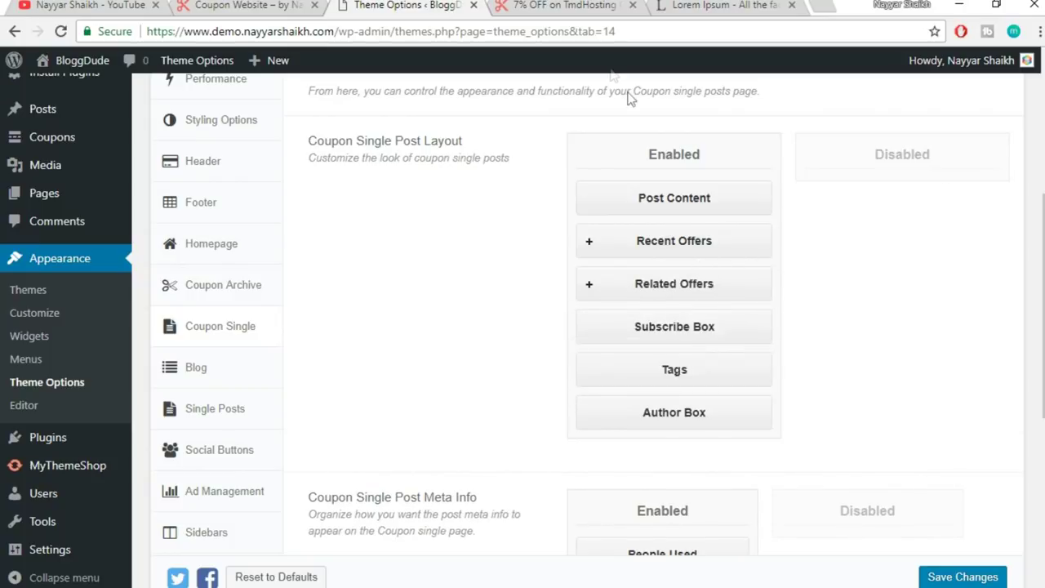
- Review the coupon post page again, then return to the Coupon Single theme settings
left_click(572, 5)
scroll(947, 255, "down", 8)
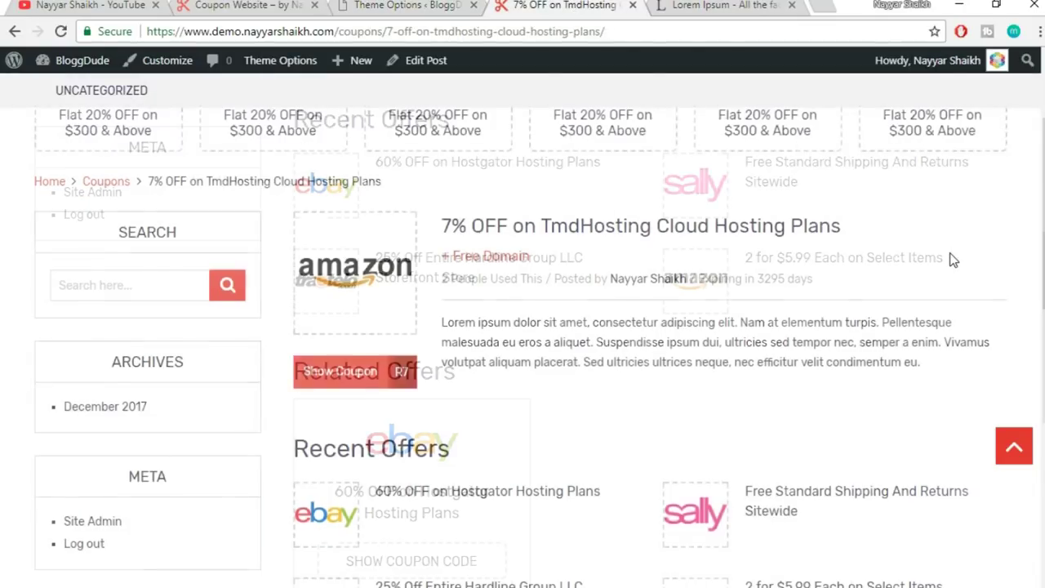
scroll(954, 259, "down", 3)
scroll(740, 286, "up", 2)
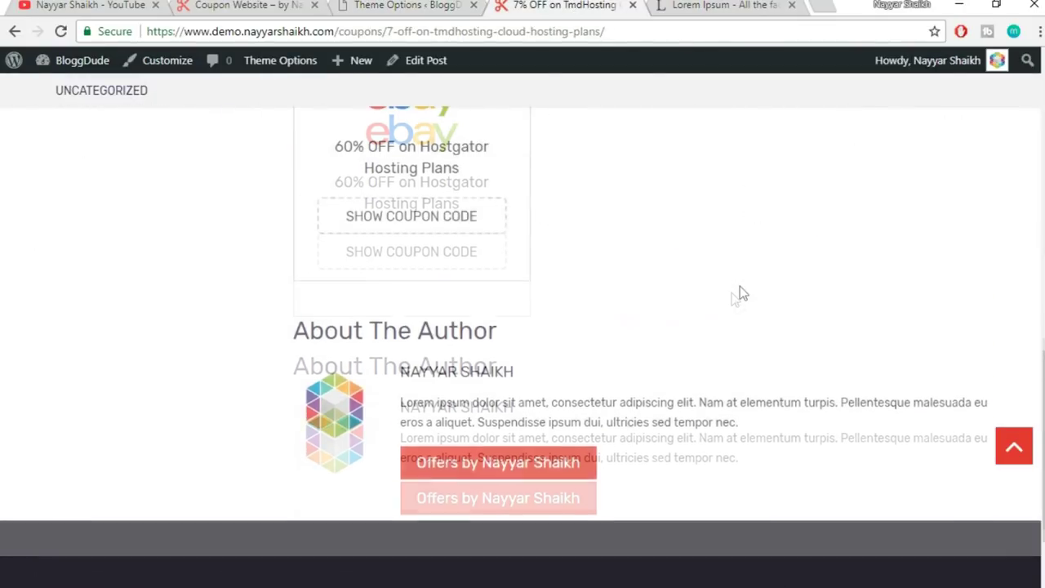
scroll(511, 433, "up", 4)
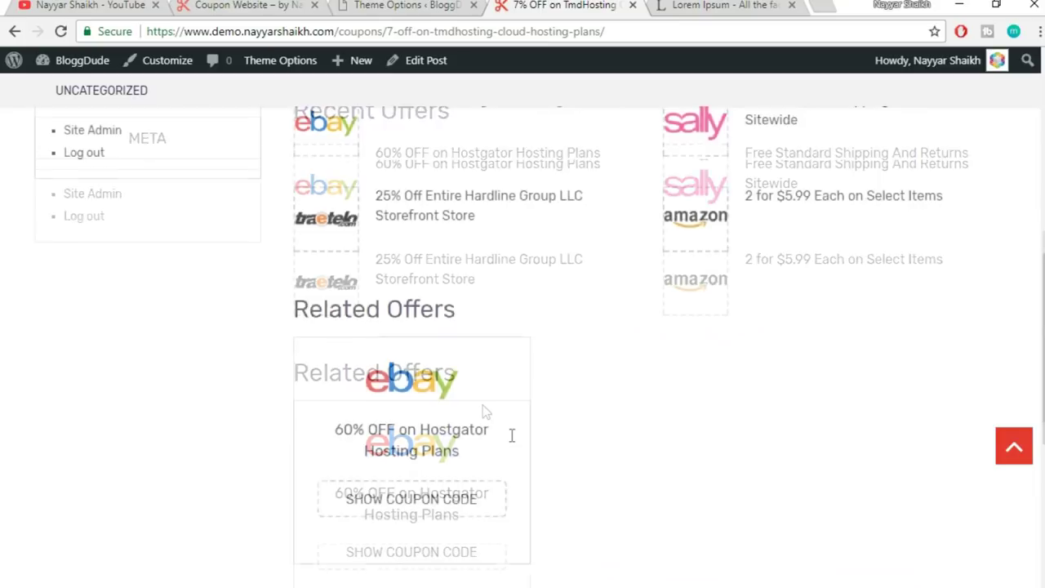
scroll(479, 380, "up", 1)
scroll(490, 381, "down", 7)
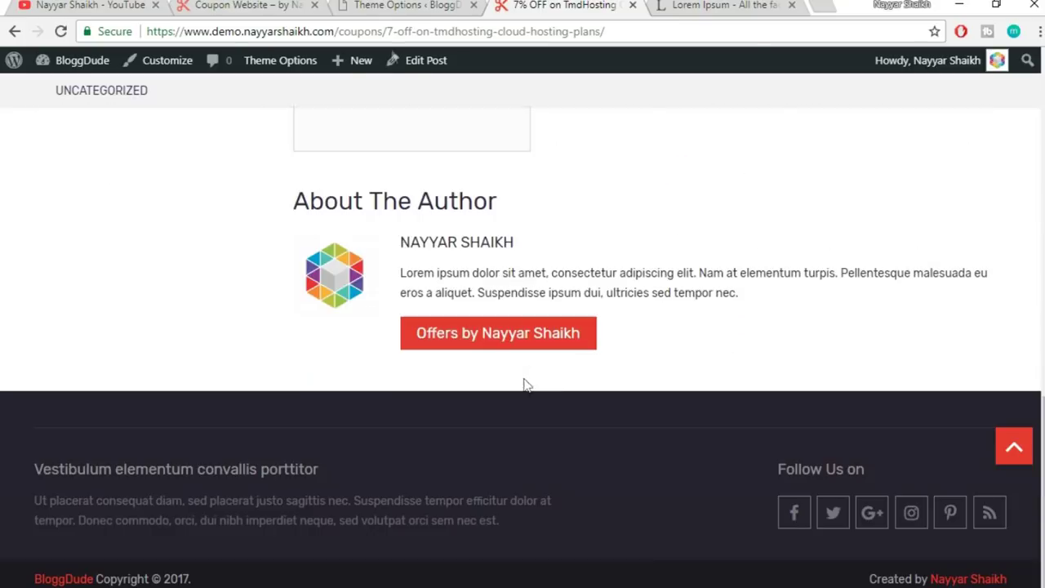
left_click(384, 6)
- Move Tags directly under Post Content, save the layout, and reload the TmdHosting coupon page
left_click_drag(680, 353, 684, 224)
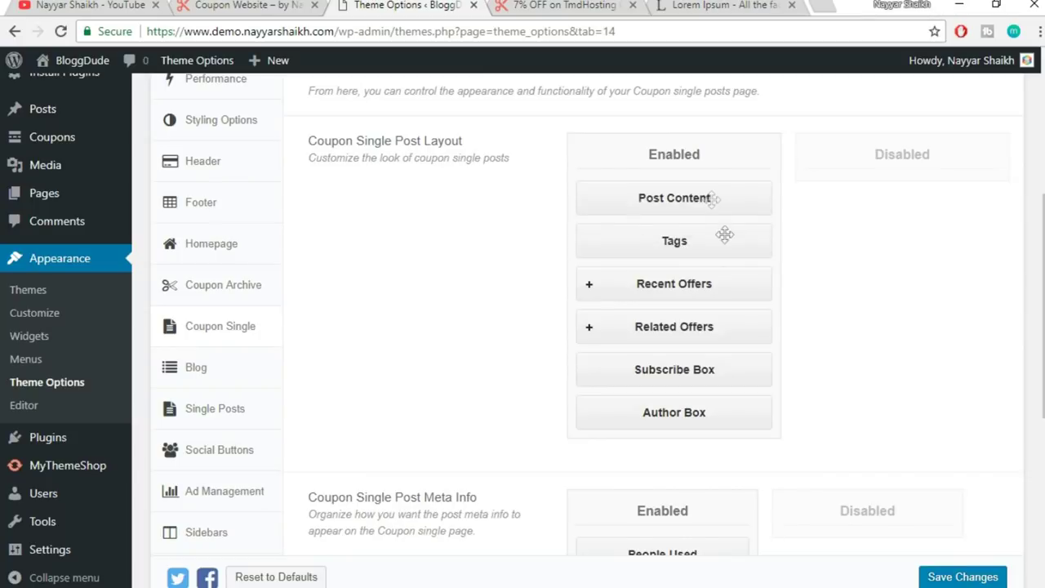
left_click(964, 578)
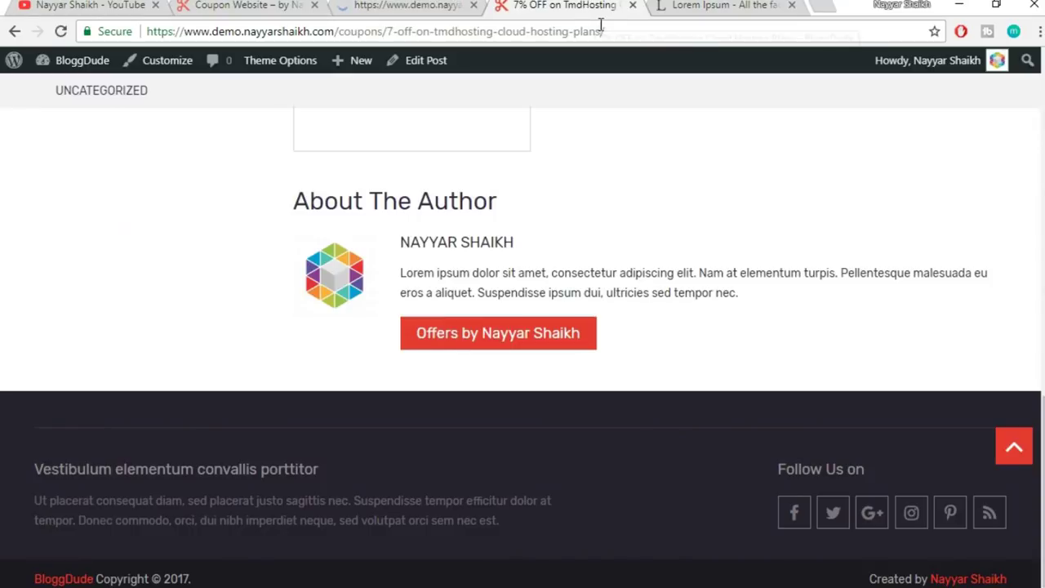
left_click(611, 35)
scroll(960, 307, "up", 15)
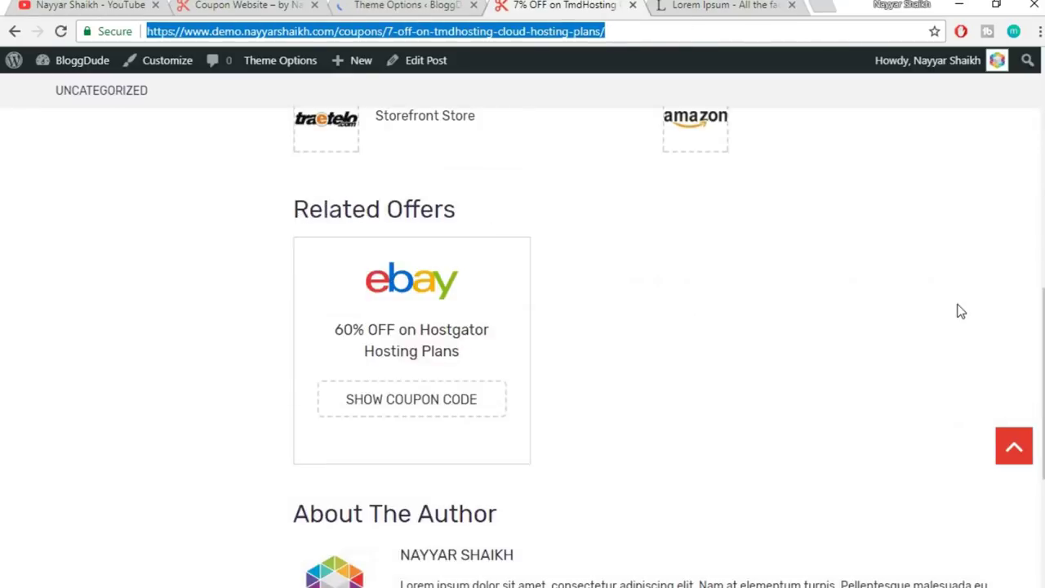
key("Return")
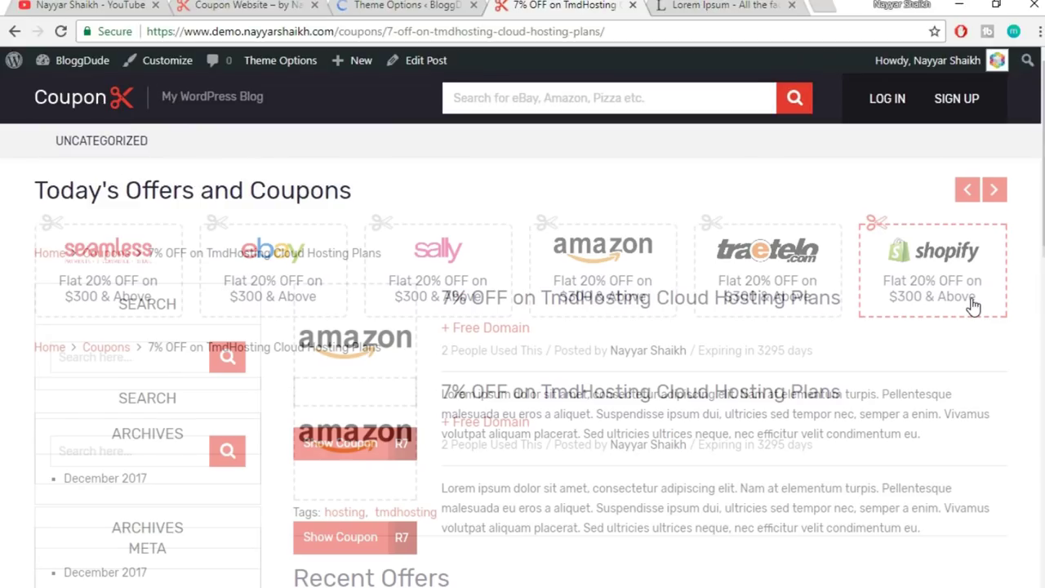
- Confirm the coupon page shows Tags 'hosting, tmdhosting', then return to the theme options page
scroll(637, 372, "down", 3)
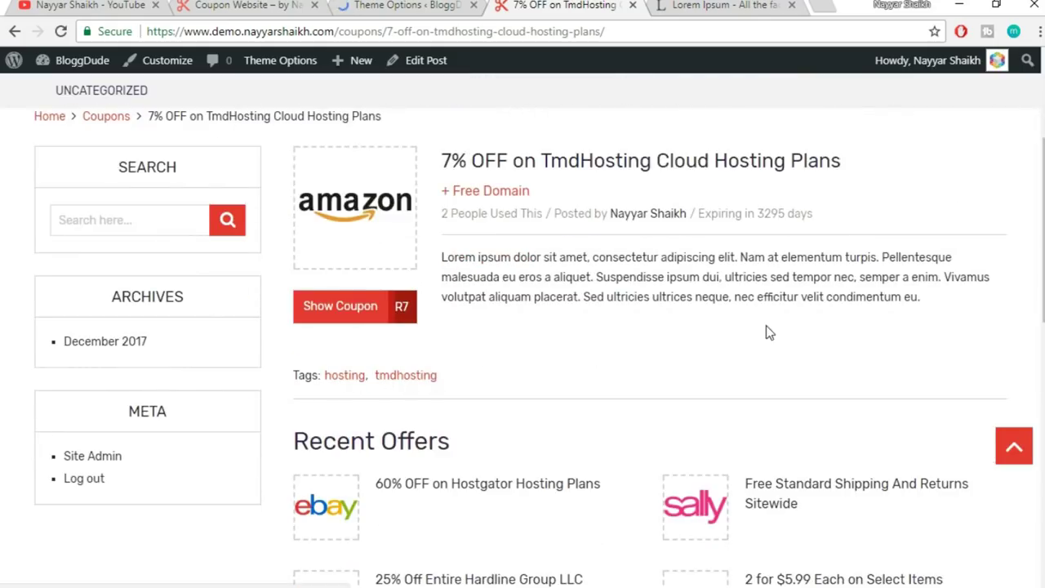
scroll(770, 332, "down", 3)
scroll(506, 329, "down", 3)
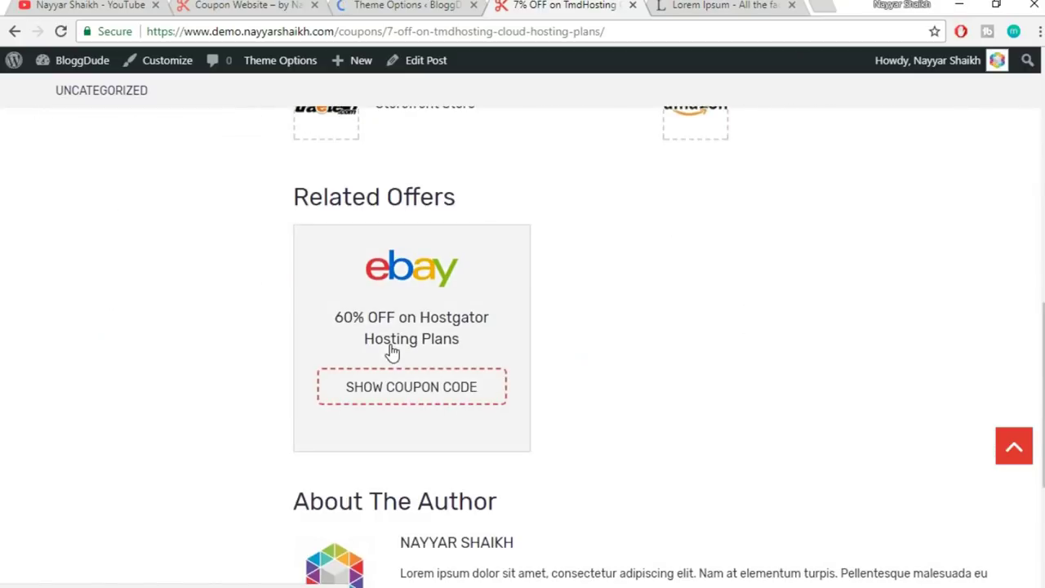
scroll(392, 354, "down", 4)
left_click_drag(309, 200, 555, 205)
left_click(557, 205)
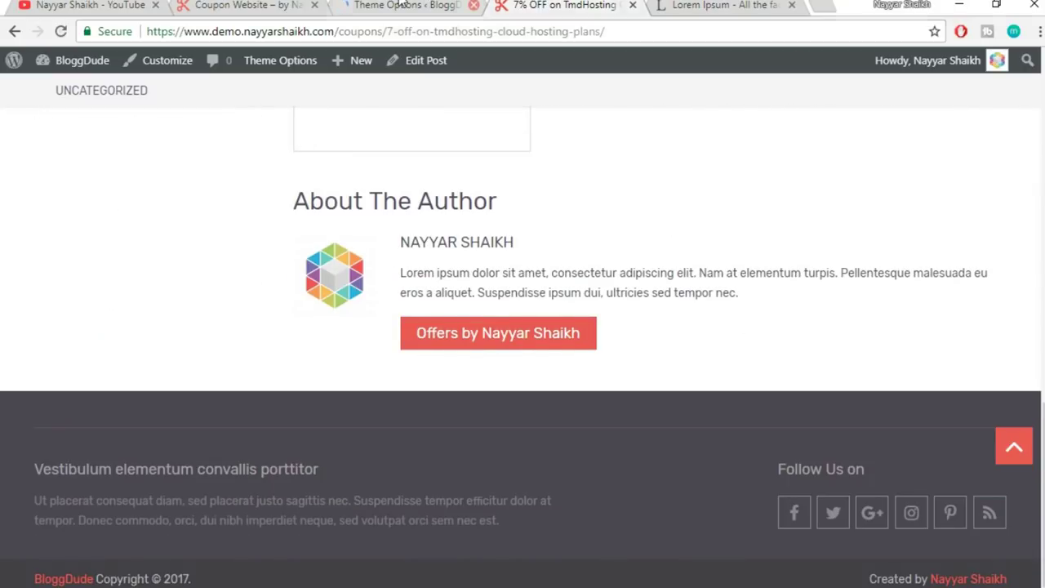
left_click(402, 4)
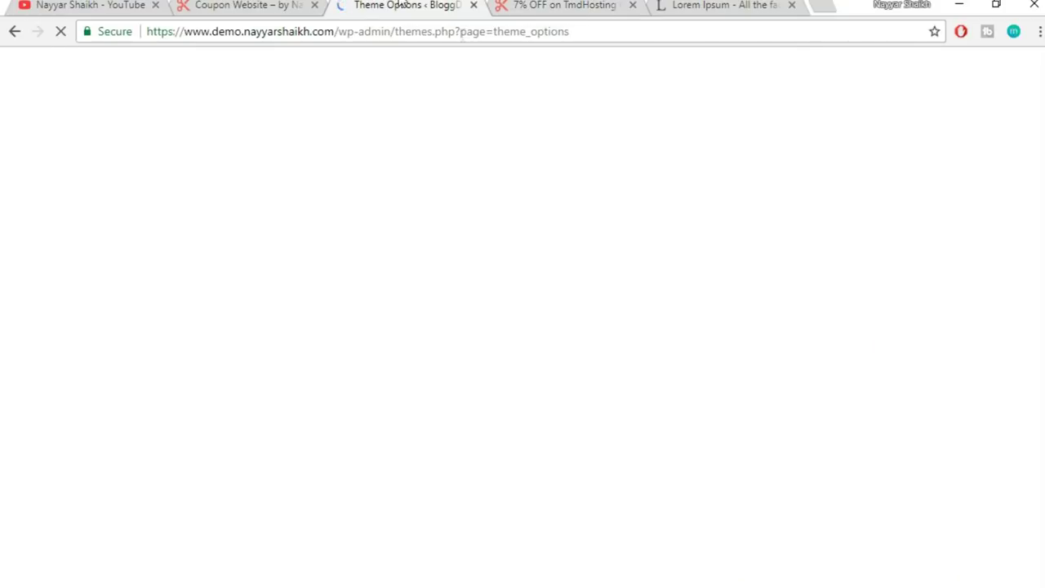
left_click(564, 4)
scroll(584, 281, "up", 6)
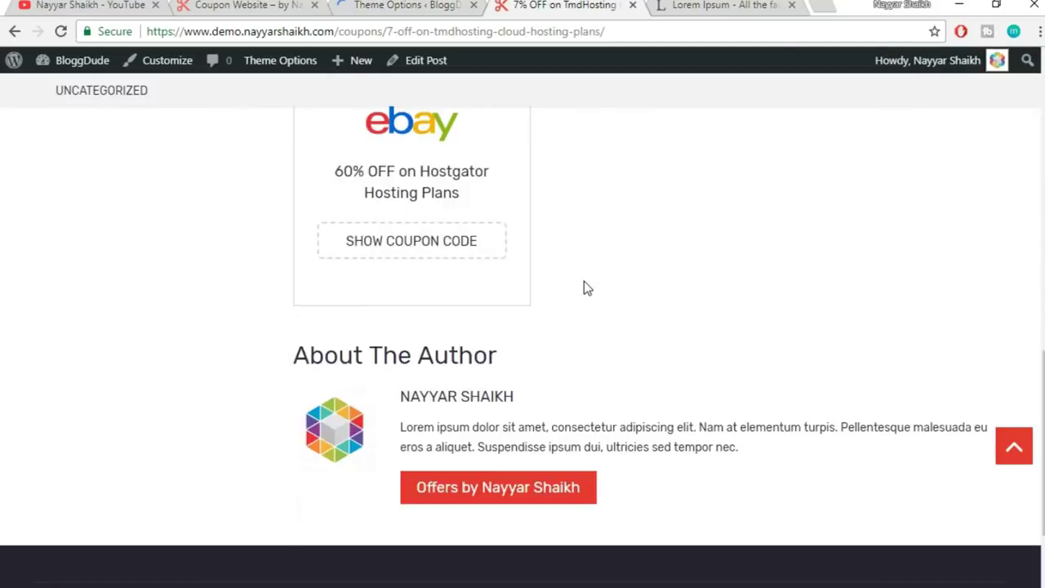
scroll(586, 294, "up", 10)
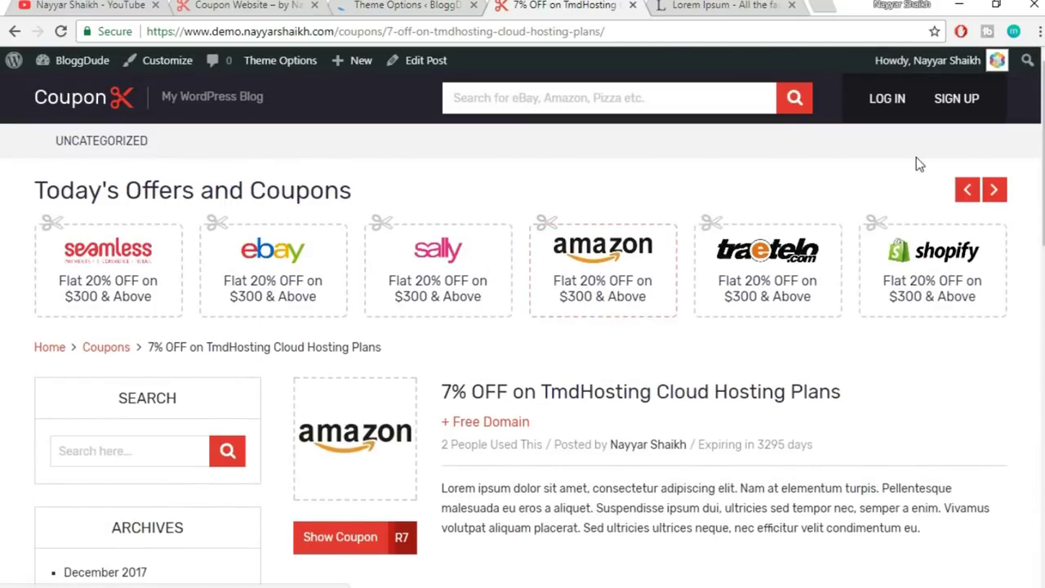
left_click(374, 4)
- Find WP Subscribe Pro under Installed Plugins and open Settings > WP Subscribe Pro
scroll(121, 388, "down", 2)
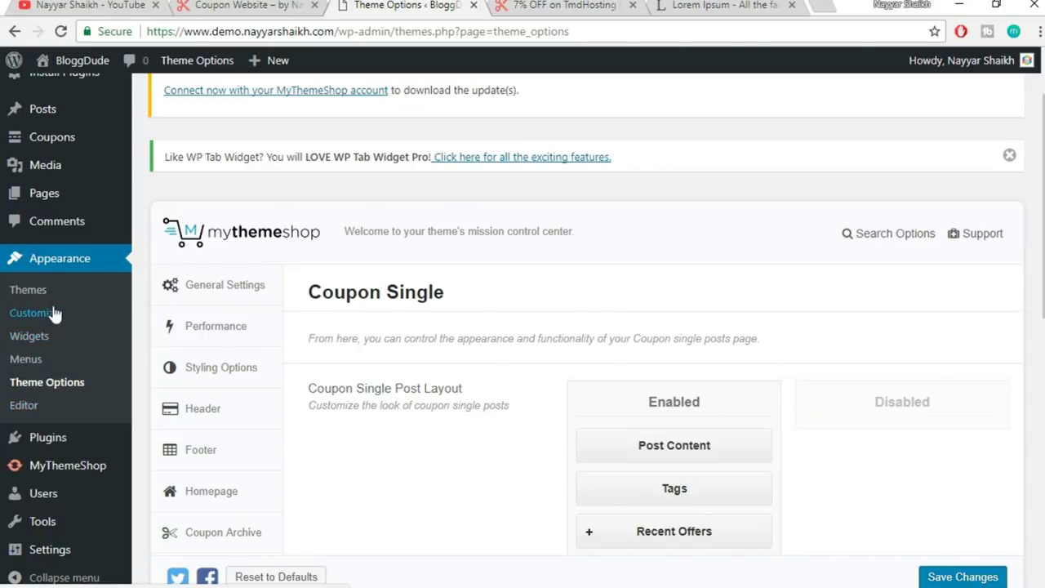
mouse_move(73, 437)
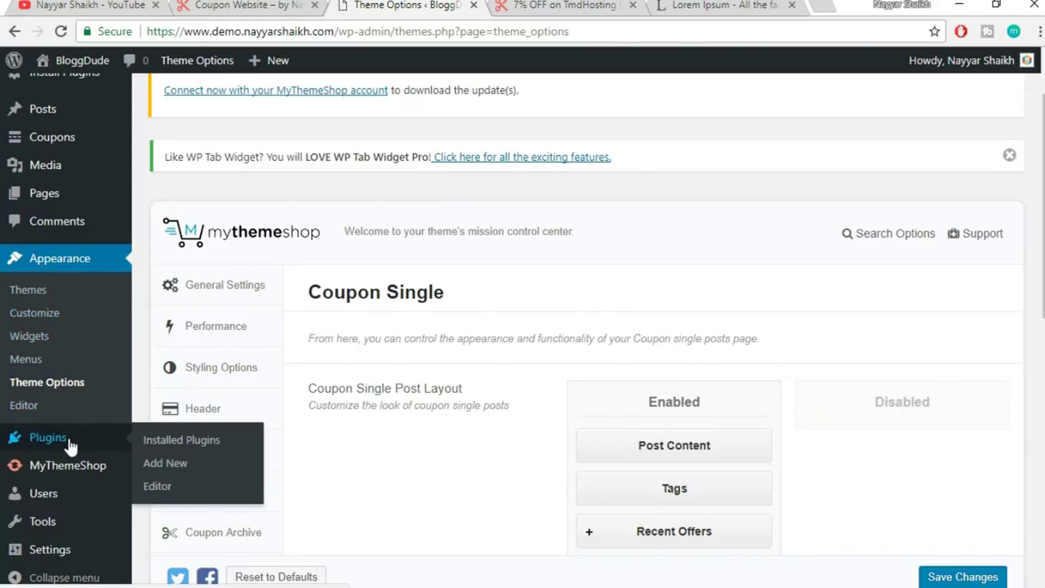
left_click(174, 439)
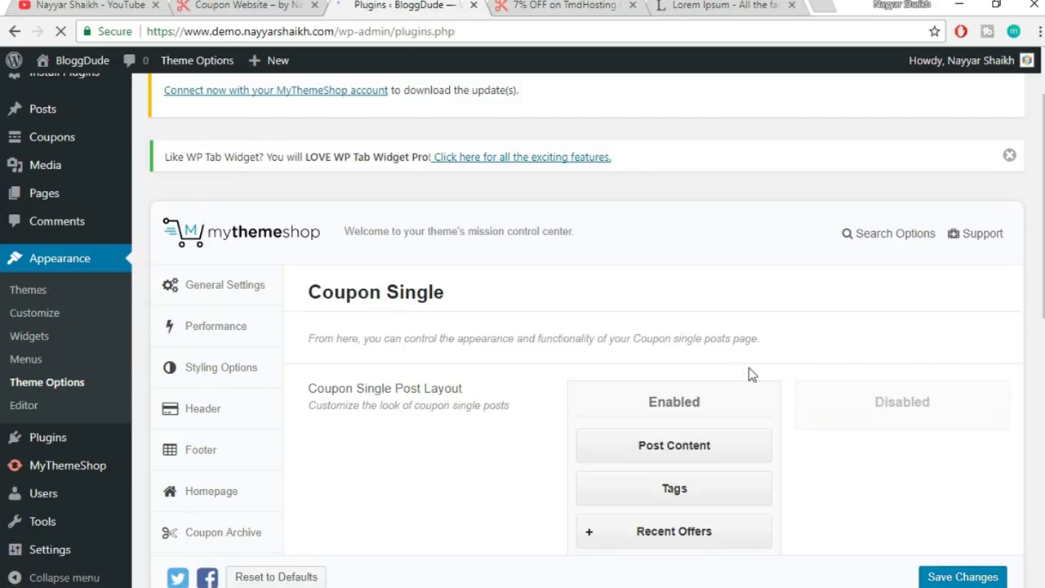
scroll(753, 362, "down", 3)
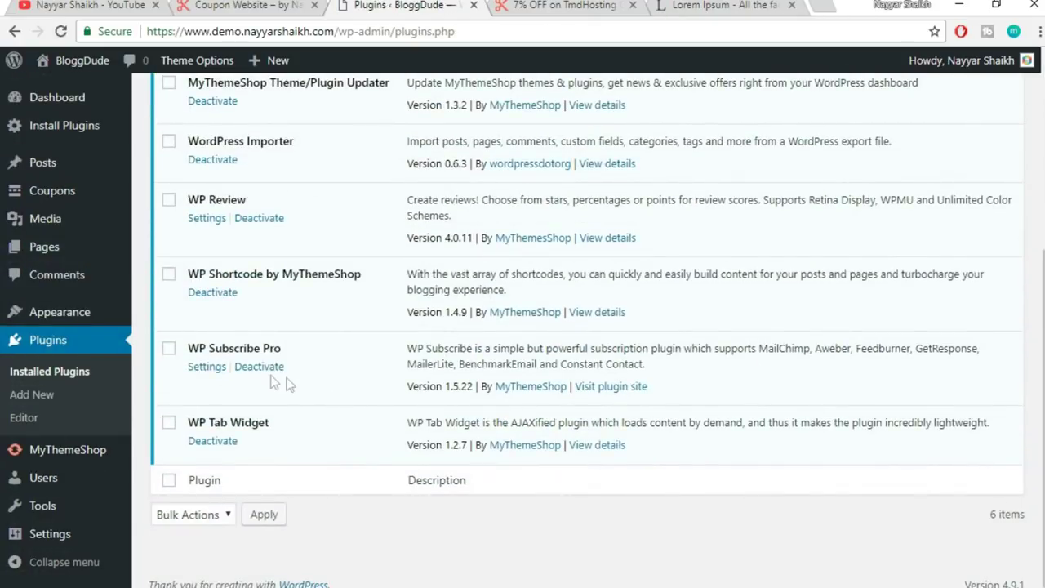
left_click_drag(188, 351, 301, 345)
left_click(307, 341)
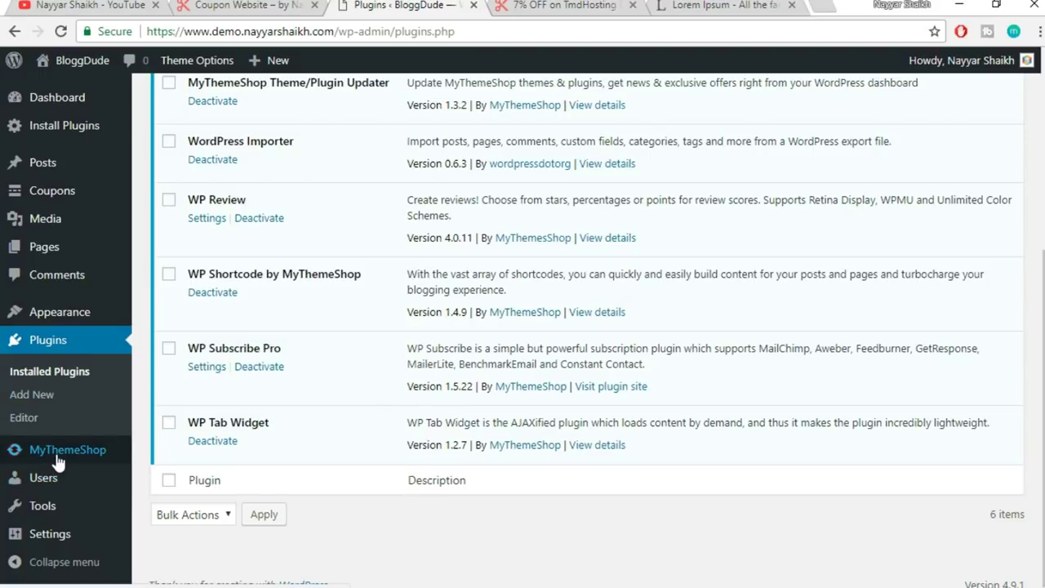
mouse_move(47, 542)
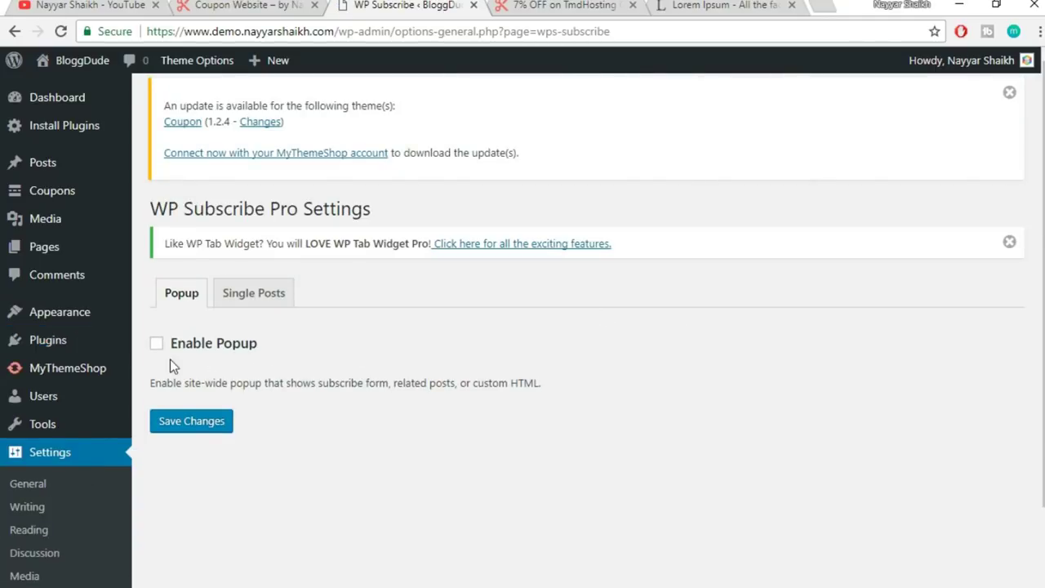
left_click(187, 347)
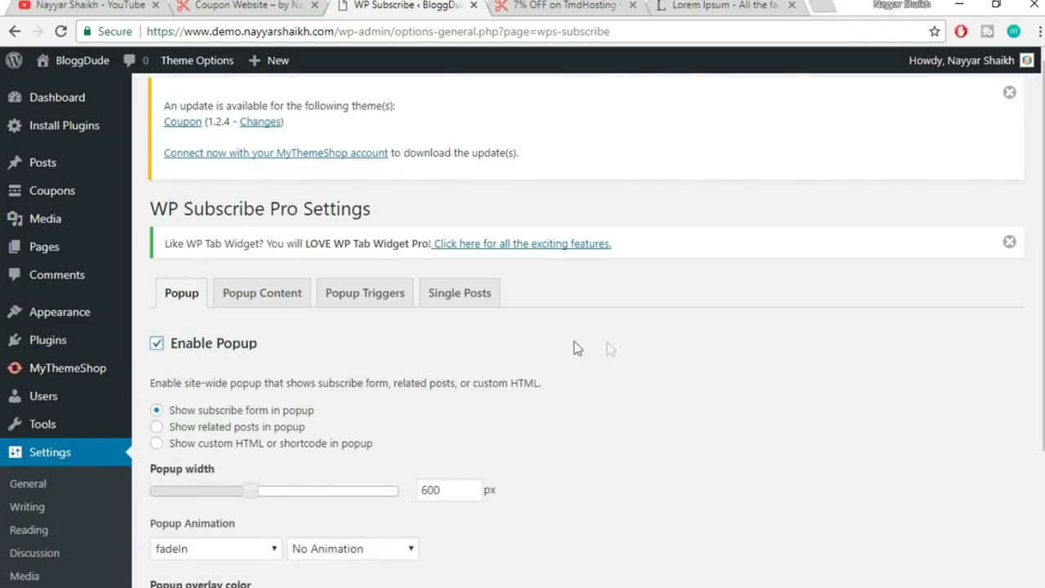
scroll(607, 341, "down", 3)
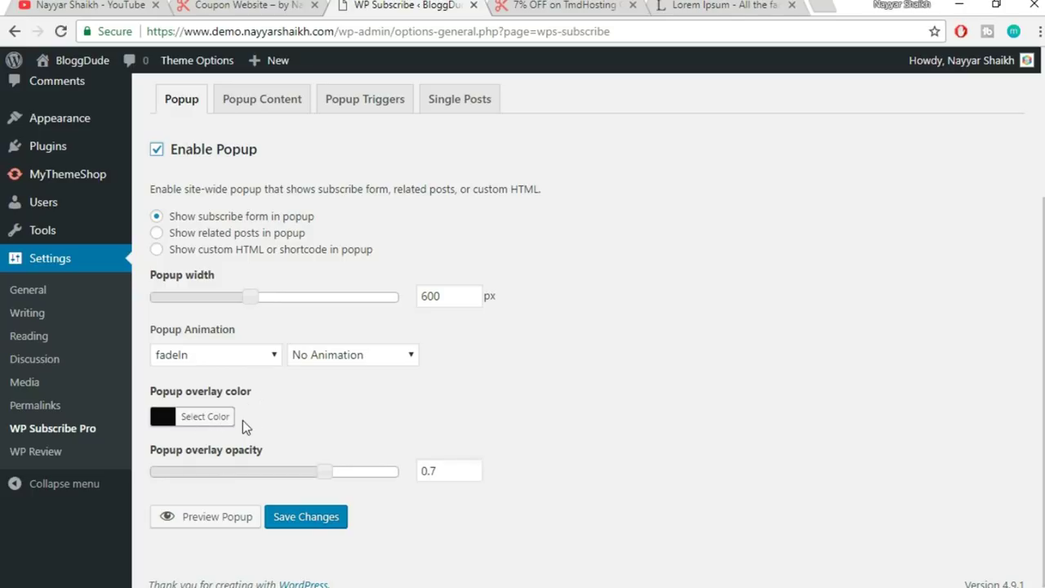
left_click(224, 521)
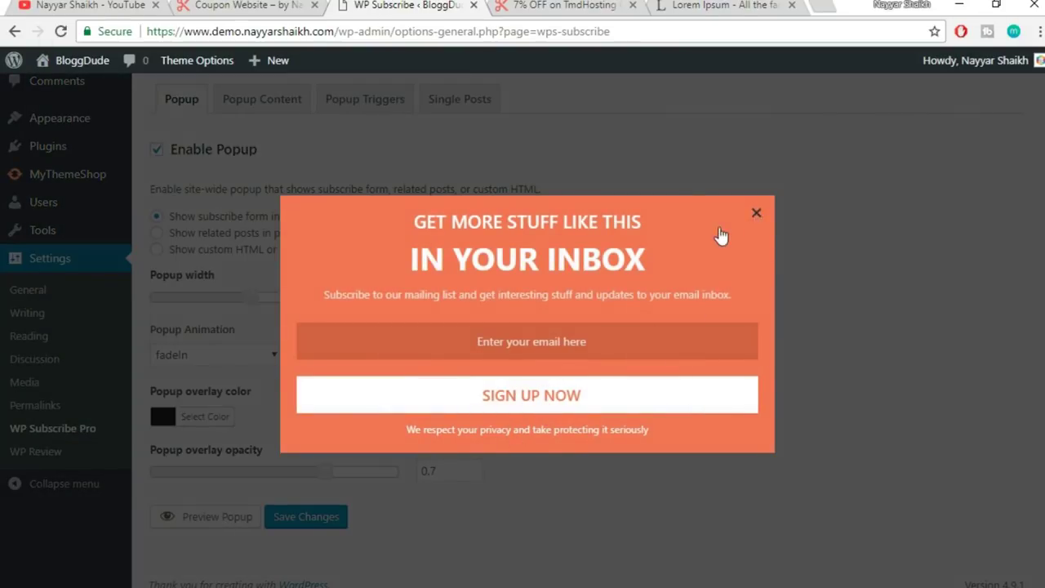
left_click(756, 212)
left_click(326, 516)
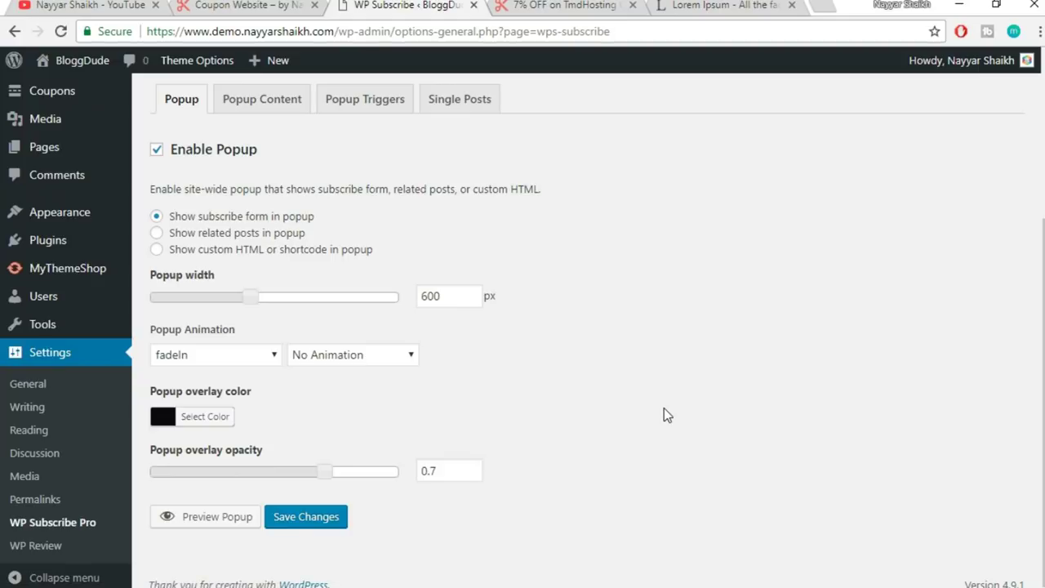
left_click(222, 518)
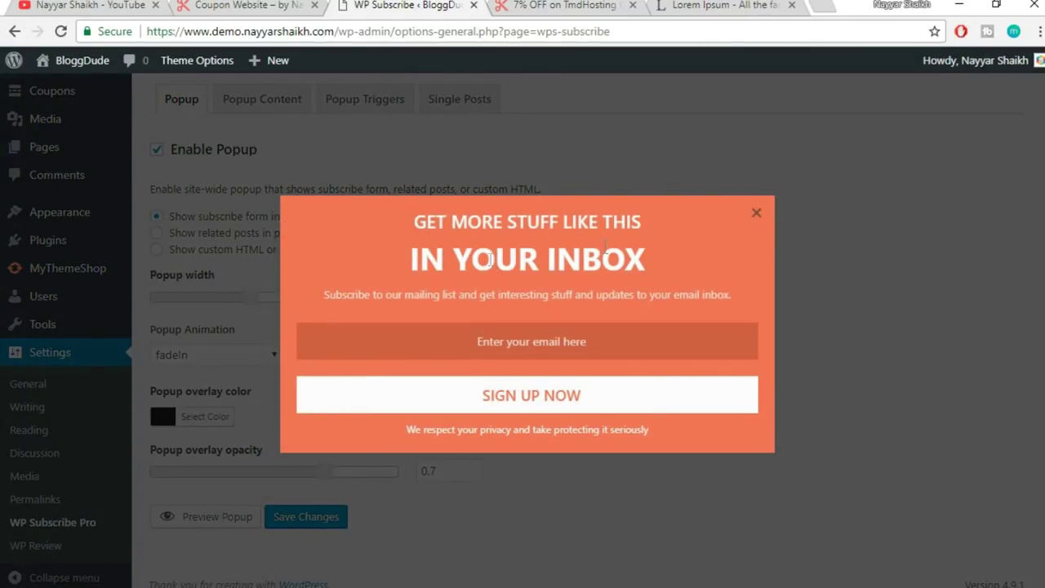
mouse_move(412, 224)
left_mouse_down()
mouse_move(460, 242)
mouse_move(657, 260)
mouse_move(423, 222)
left_mouse_up()
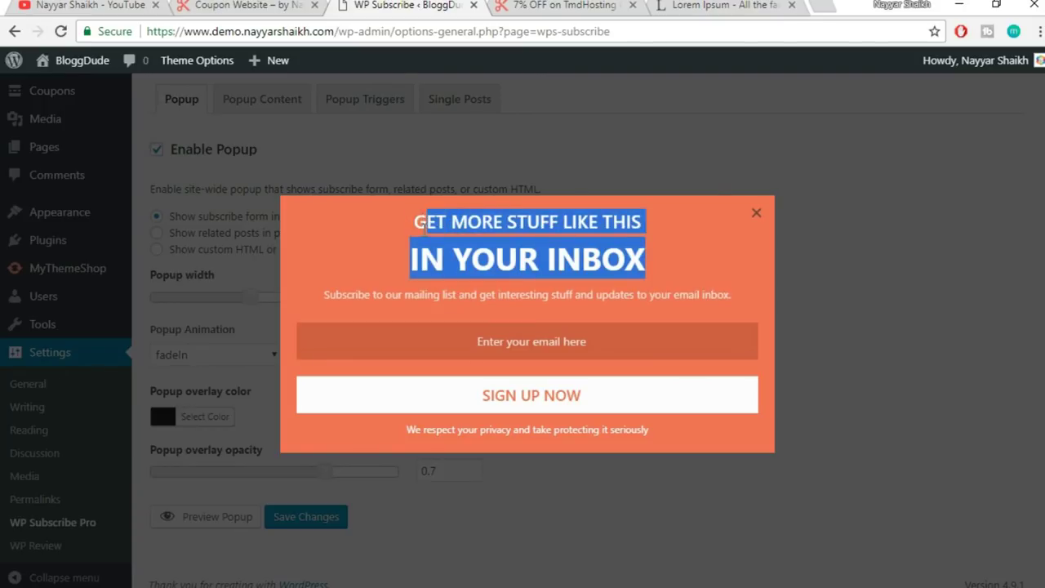
left_click(424, 228)
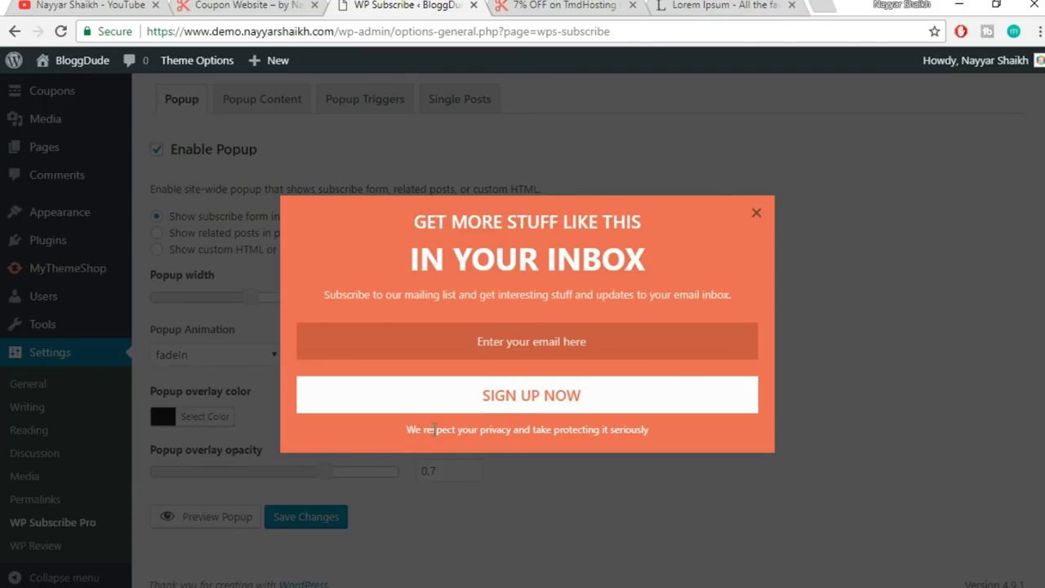
left_click_drag(400, 436, 640, 446)
left_click(653, 439)
left_click(757, 214)
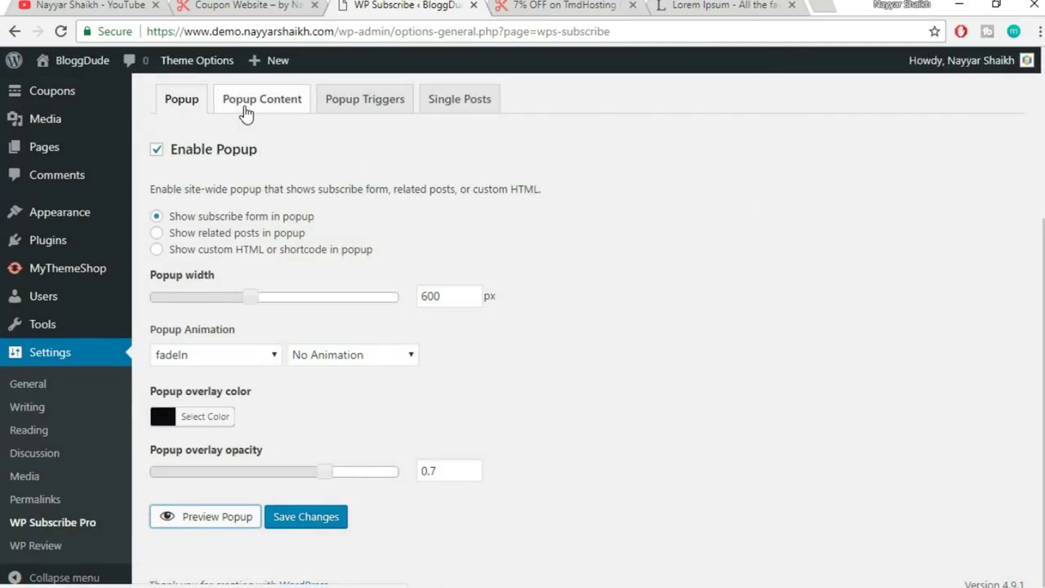
- In Popup Content, try a blue field background and preview the popup
left_click(246, 110)
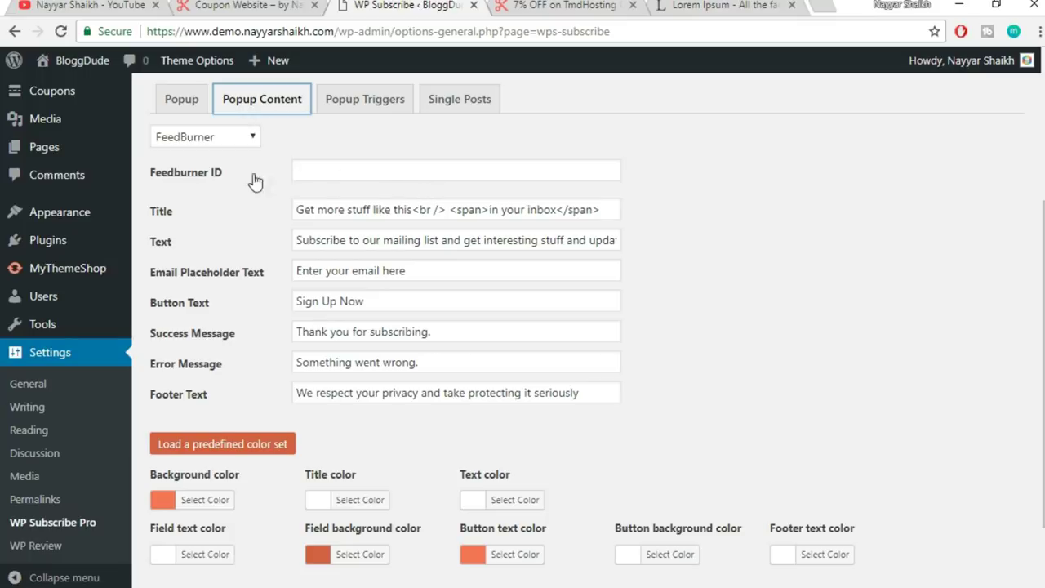
scroll(460, 448, "down", 2)
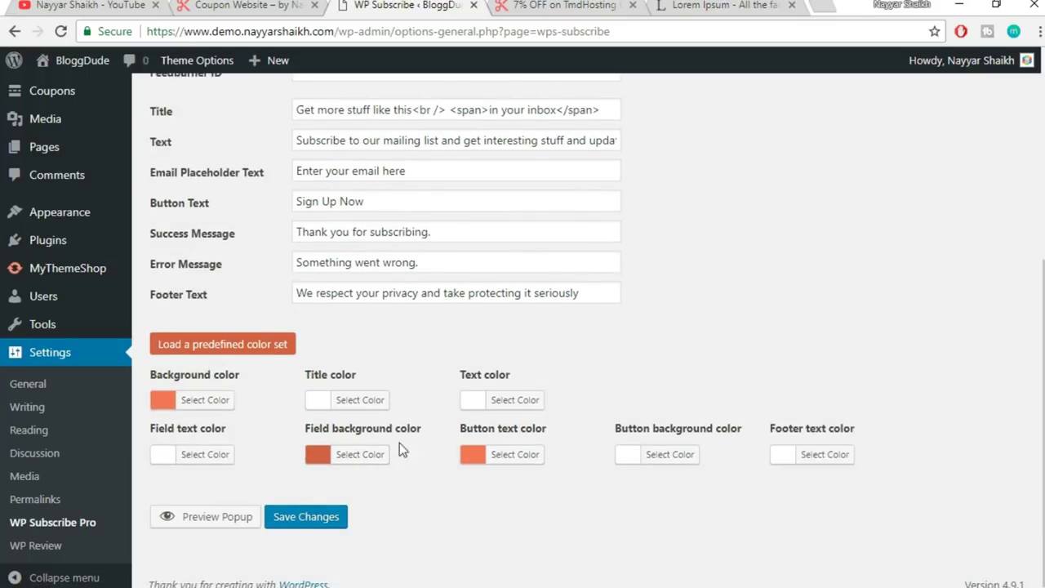
left_click(195, 523)
left_click(756, 214)
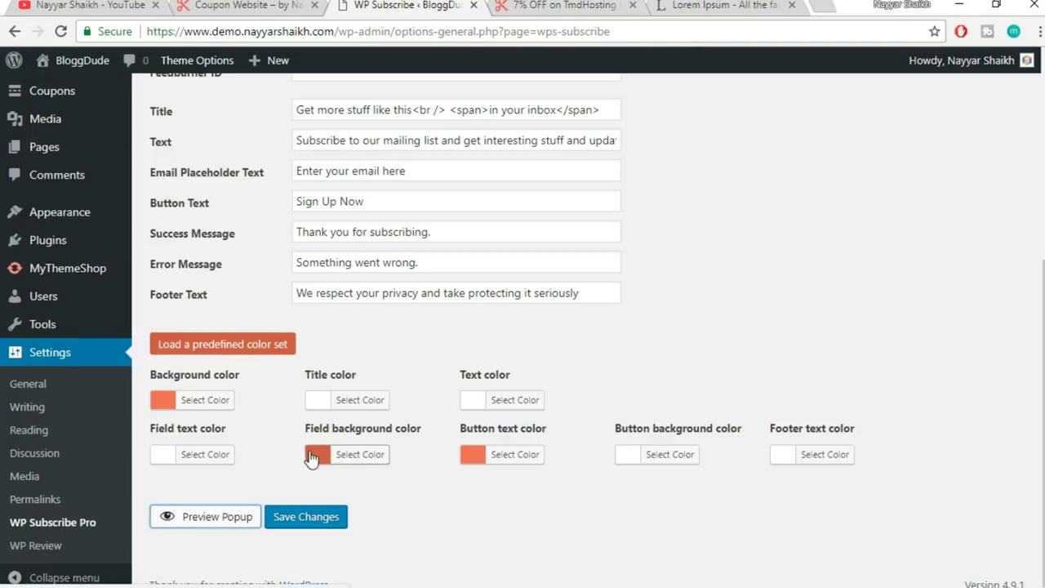
left_click(359, 457)
scroll(455, 490, "down", 1)
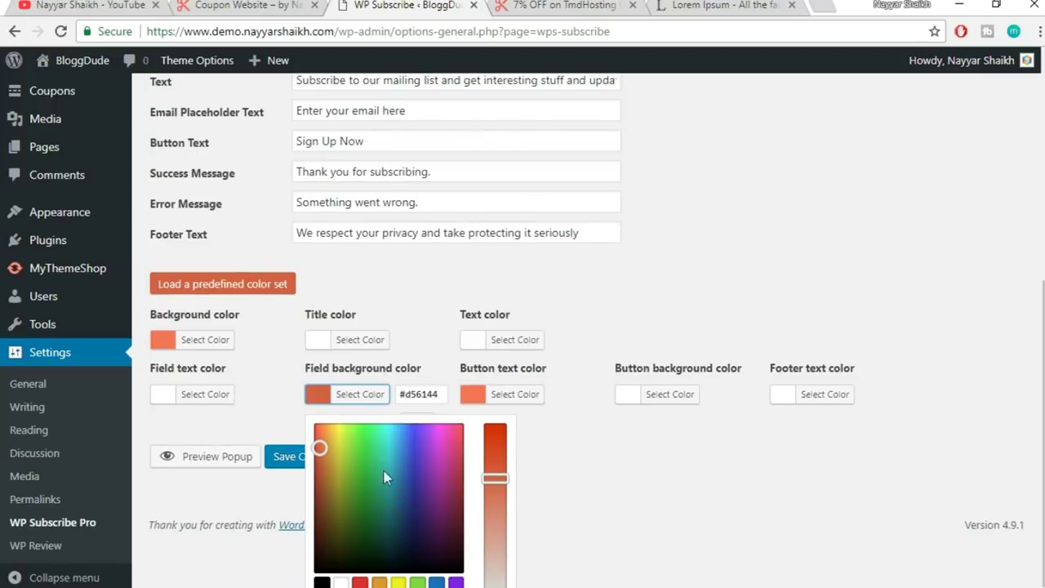
left_click(438, 582)
left_click(642, 524)
scroll(641, 522, "up", 1)
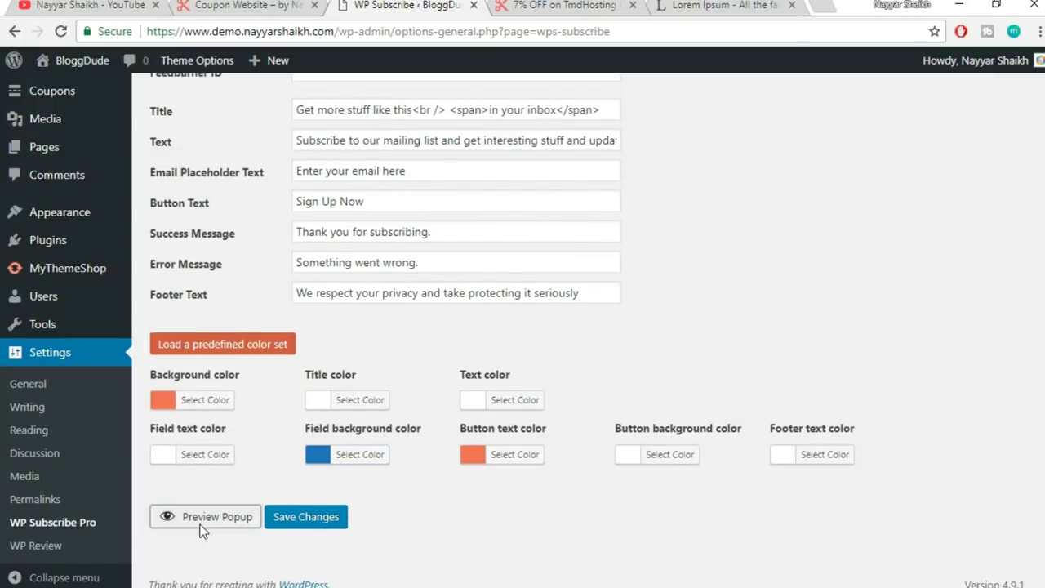
left_click(201, 523)
left_click(758, 215)
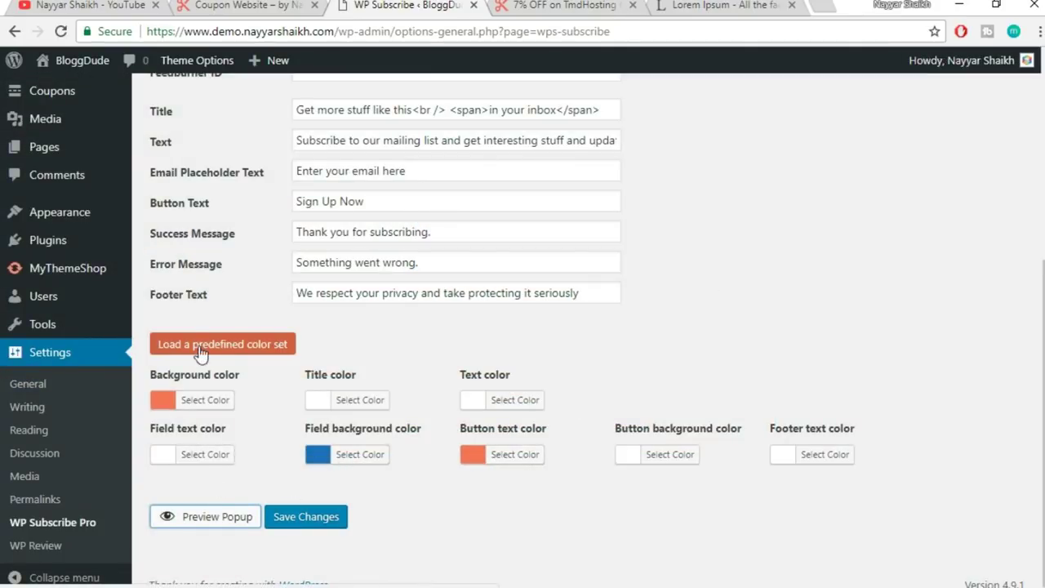
- Apply the grey-and-orange predefined colour set and preview the popup
left_click(270, 346)
mouse_move(219, 387)
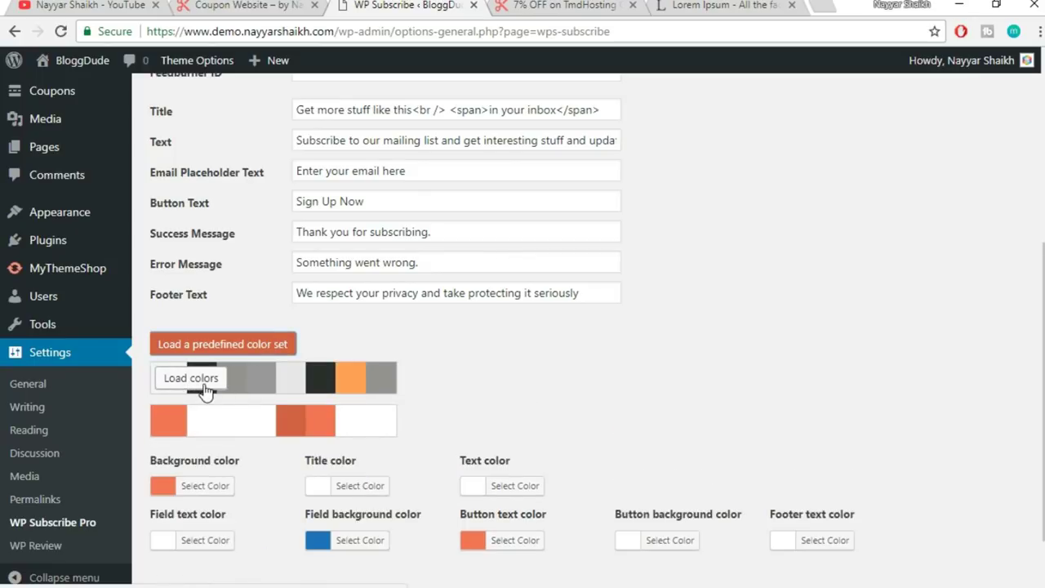
left_click(203, 386)
scroll(205, 392, "down", 1)
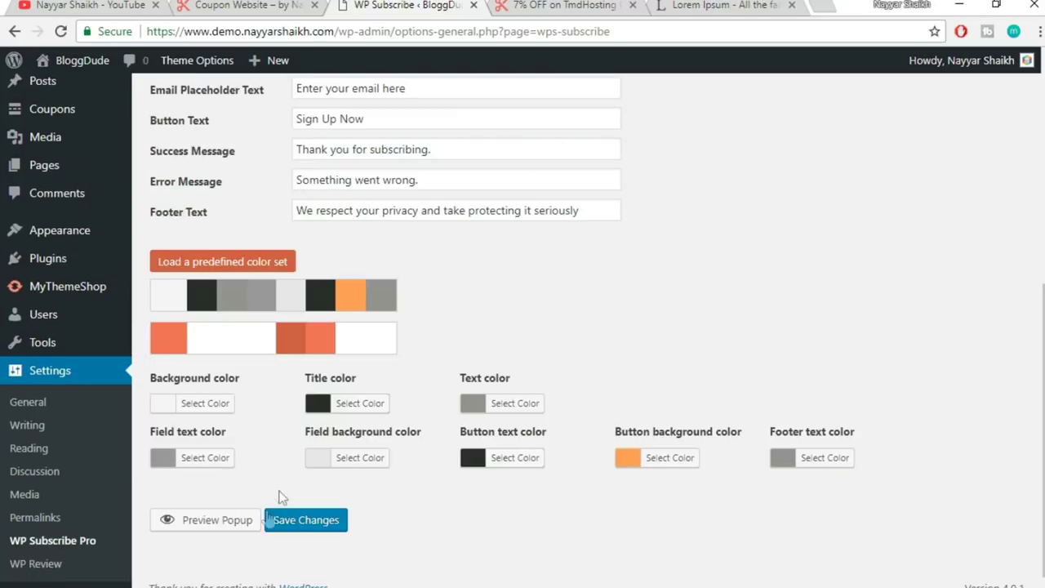
left_click(232, 522)
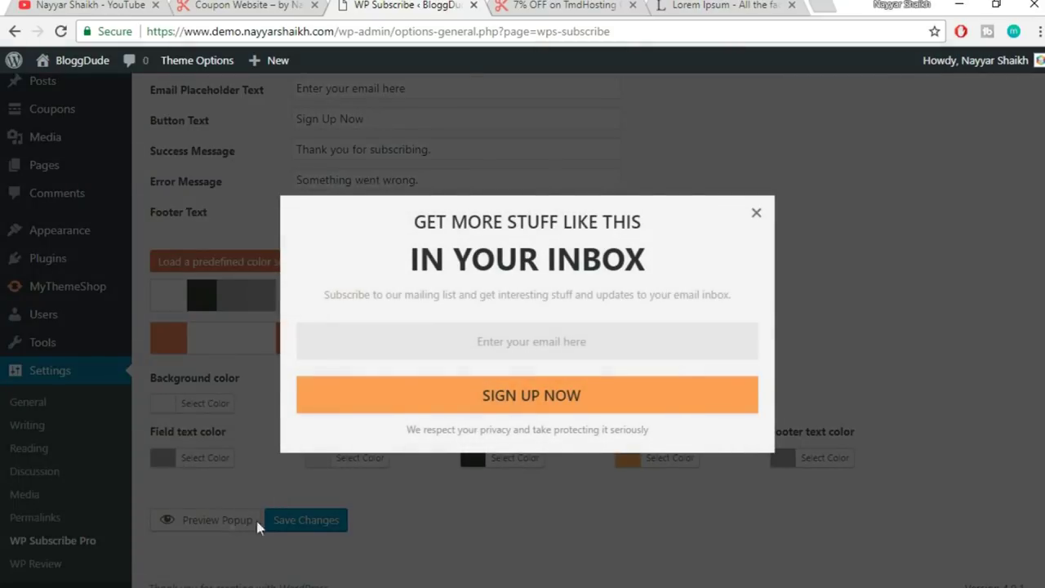
left_click(756, 212)
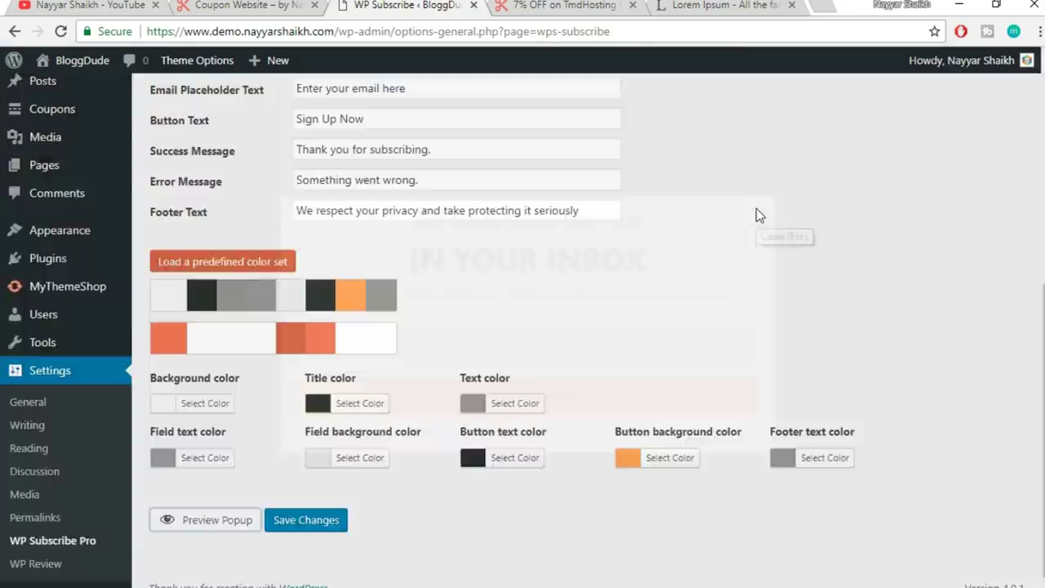
- Set the popup background to white #ffffff and save the settings
left_click(217, 408)
scroll(245, 490, "down", 1)
left_click(188, 582)
left_click(613, 277)
left_click(302, 520)
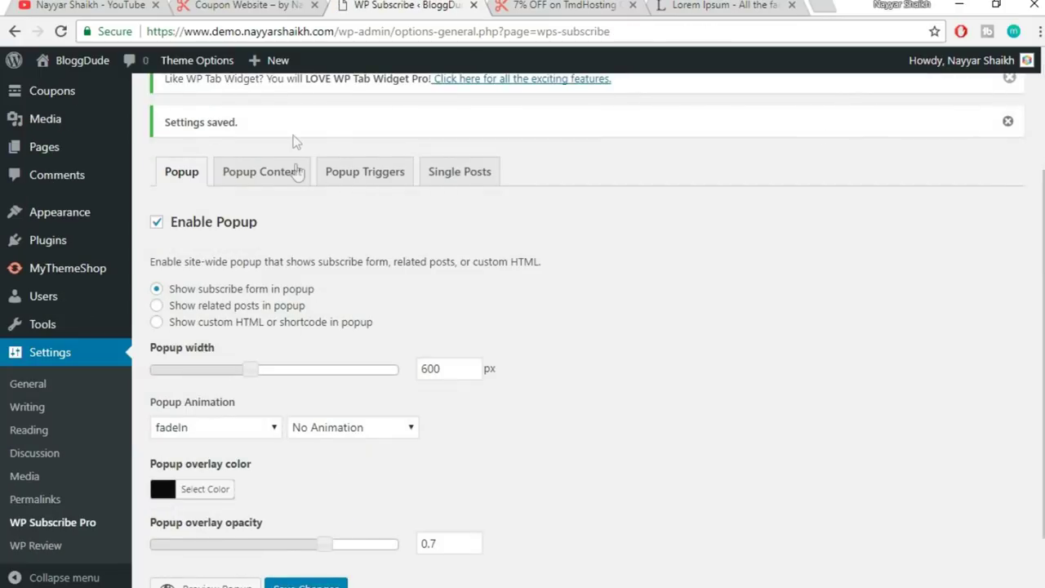
left_click(297, 171)
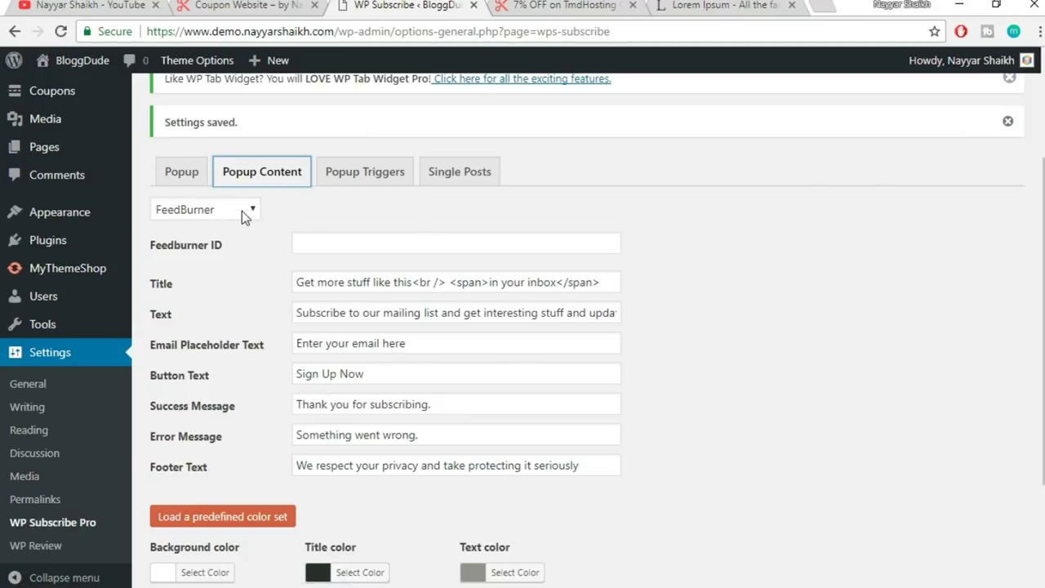
- Switch the subscription service from FeedBurner to MailChimp, then open a new browser tab
left_click(242, 211)
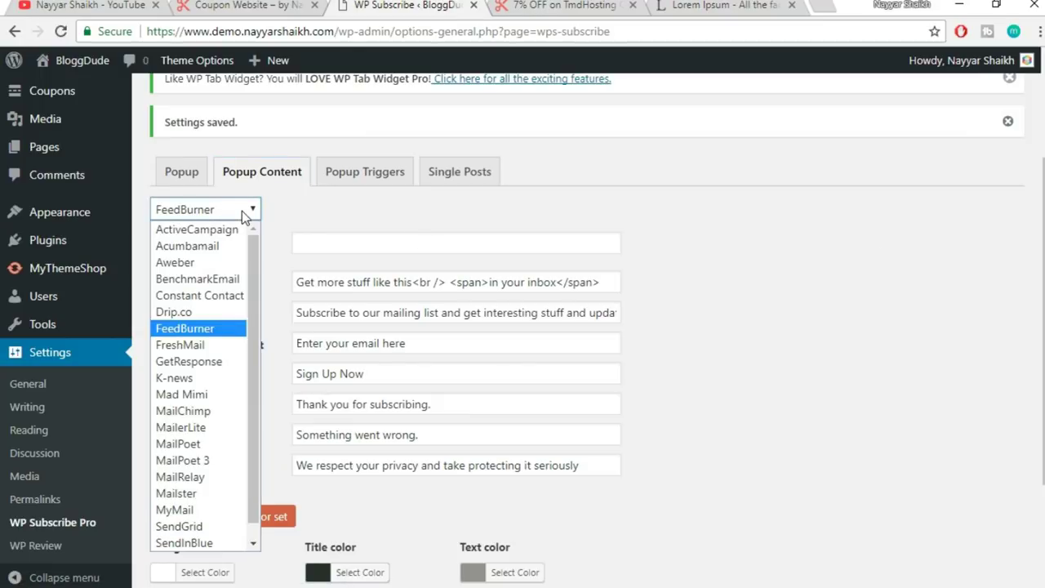
left_click(196, 411)
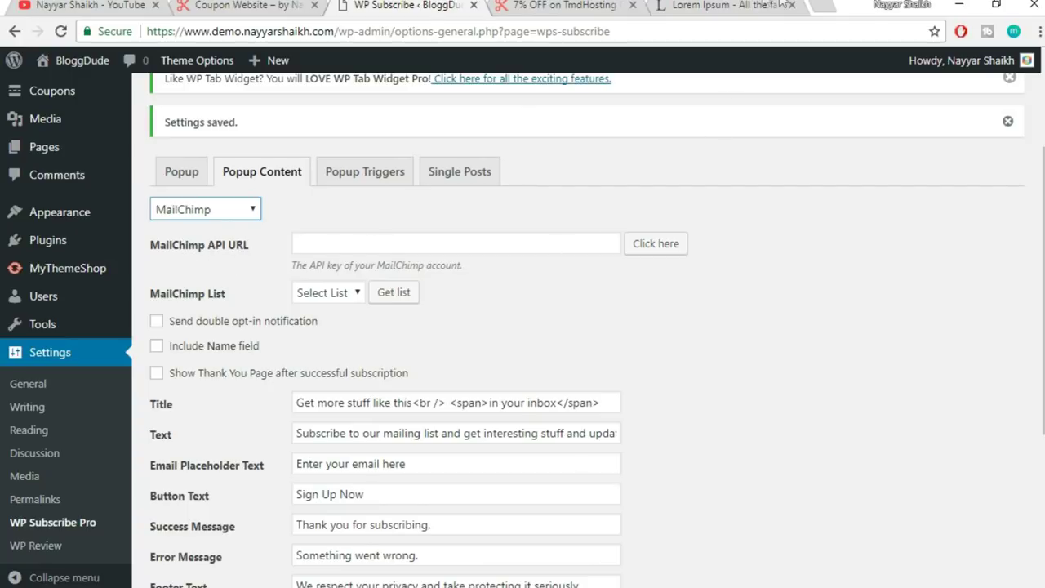
left_click(821, 5)
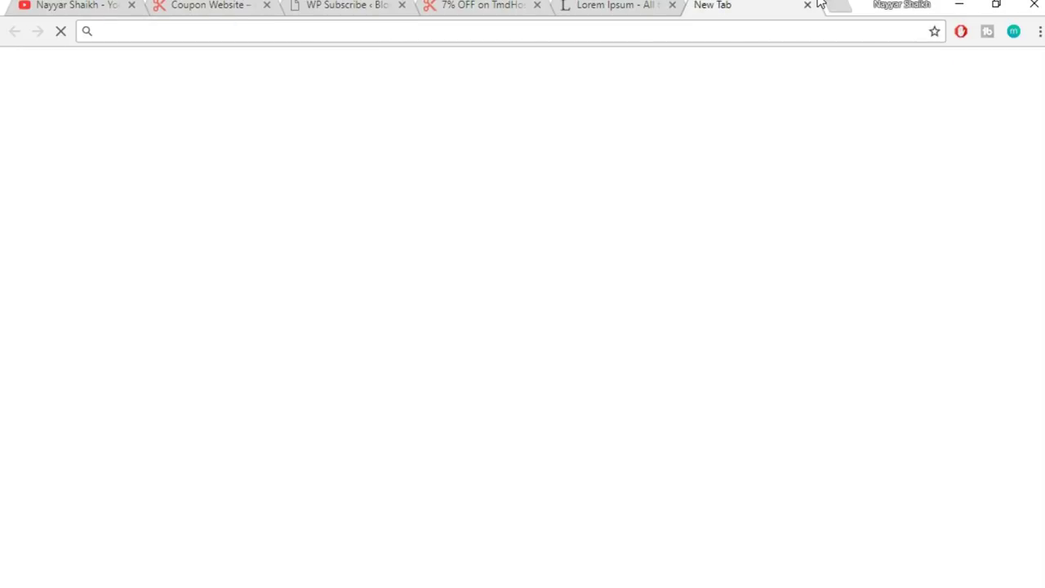
- Load mailchimp.com in the new tab and glance over the YouTube channel tab
type("mailchimp.com")
key("Return")
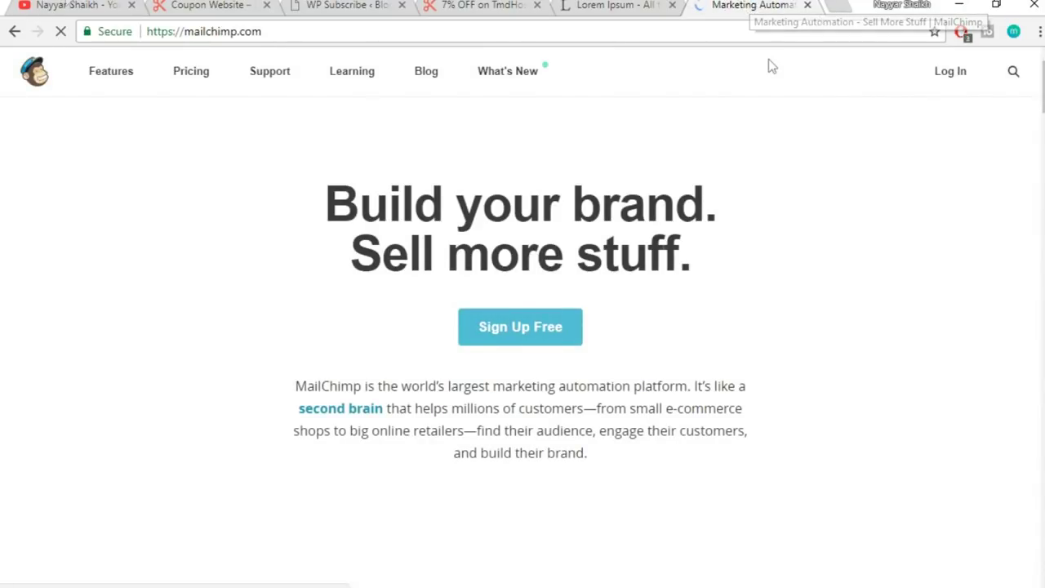
key("ctrl+1")
scroll(715, 203, "down", 5)
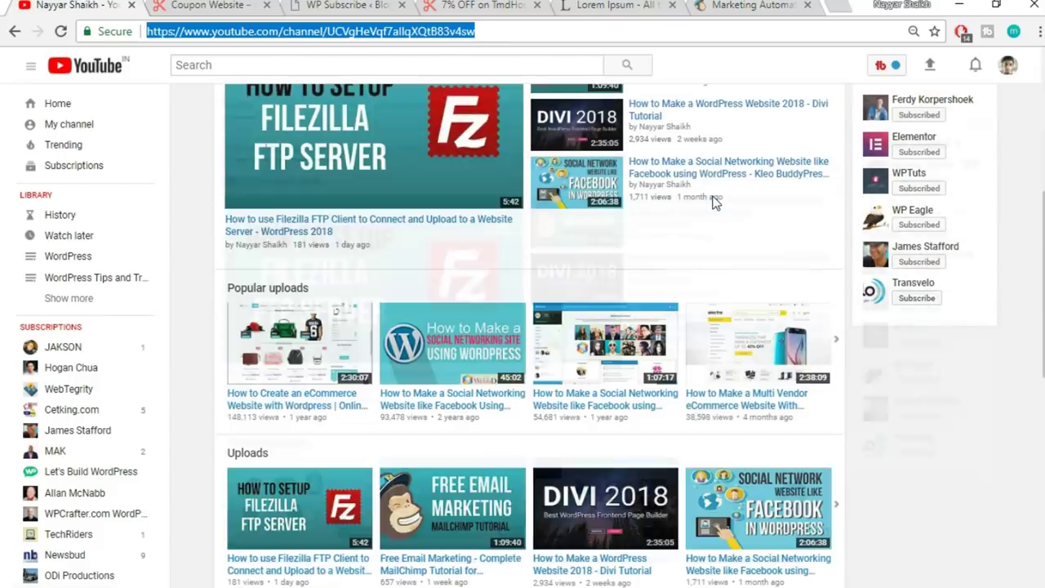
scroll(715, 203, "down", 2)
scroll(985, 323, "up", 1)
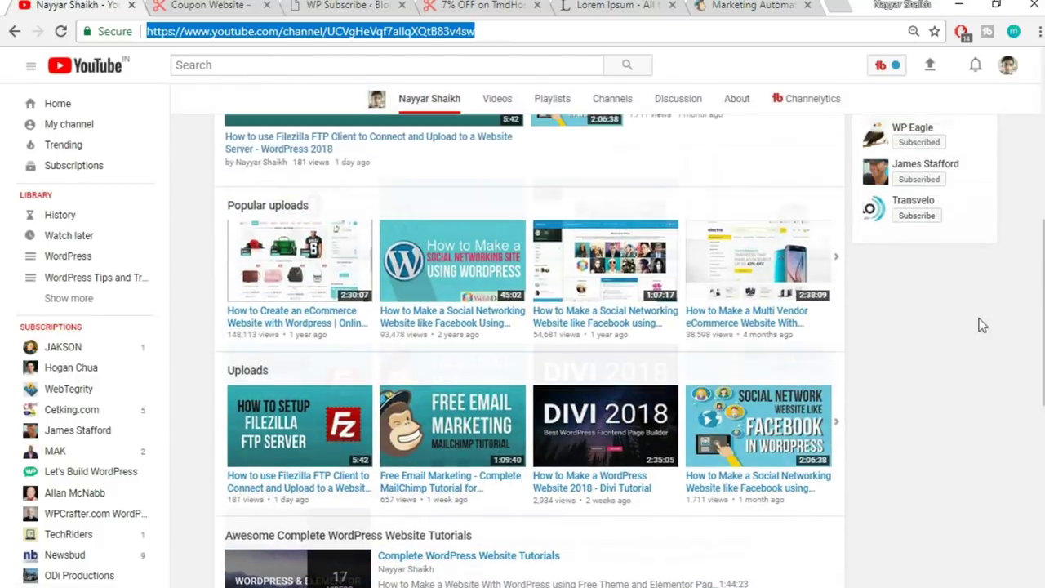
scroll(985, 323, "down", 1)
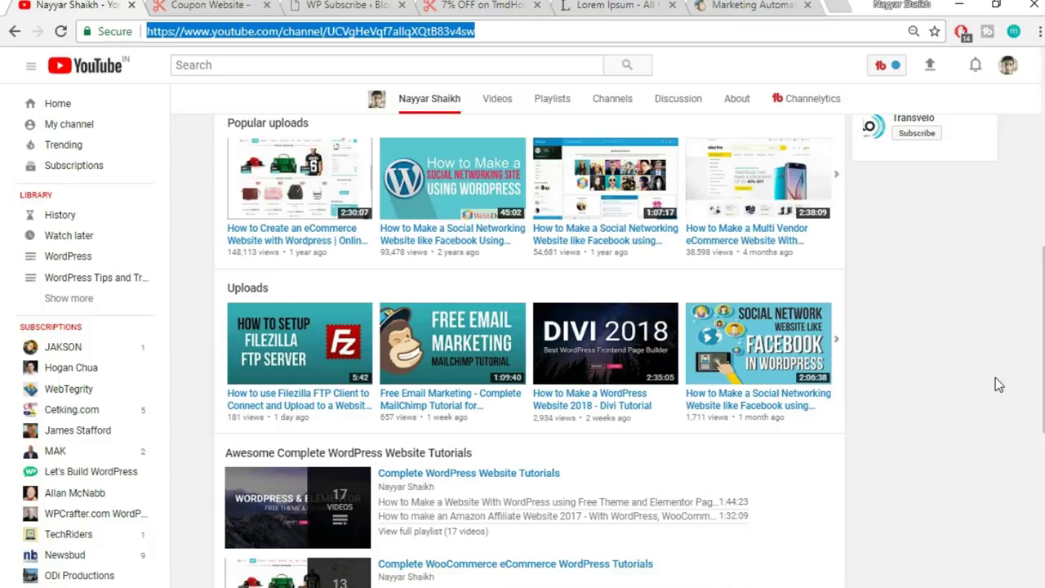
- Return to the MailChimp tab and log in to reach the account dashboard
left_click(758, 5)
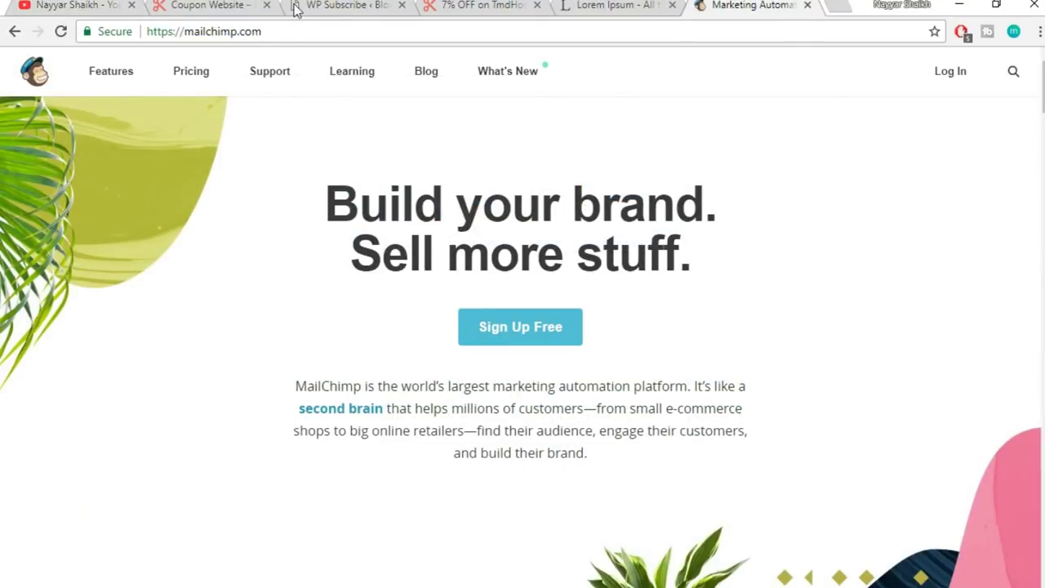
left_click(88, 5)
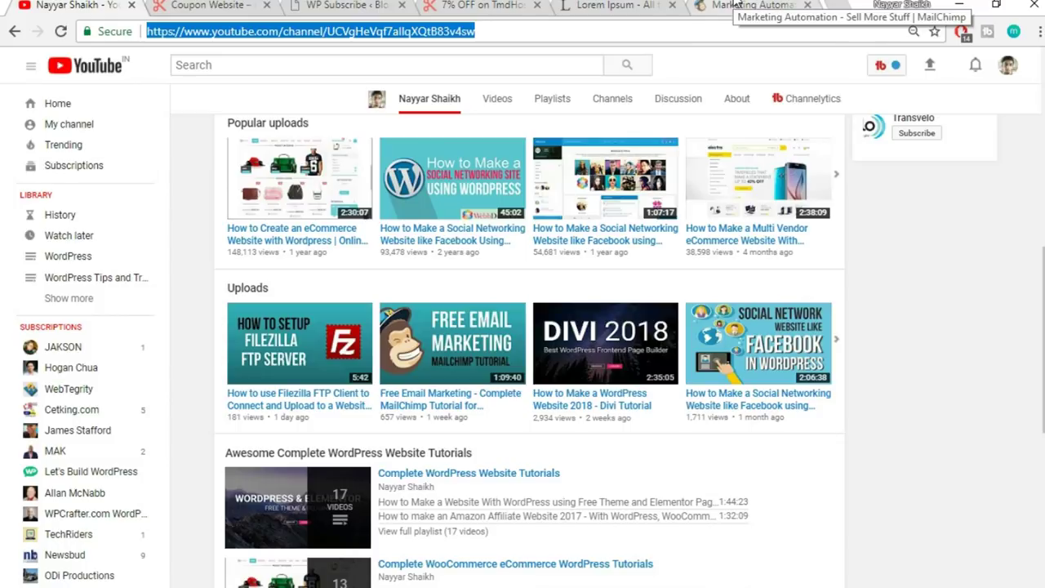
left_click(736, 4)
left_click(945, 77)
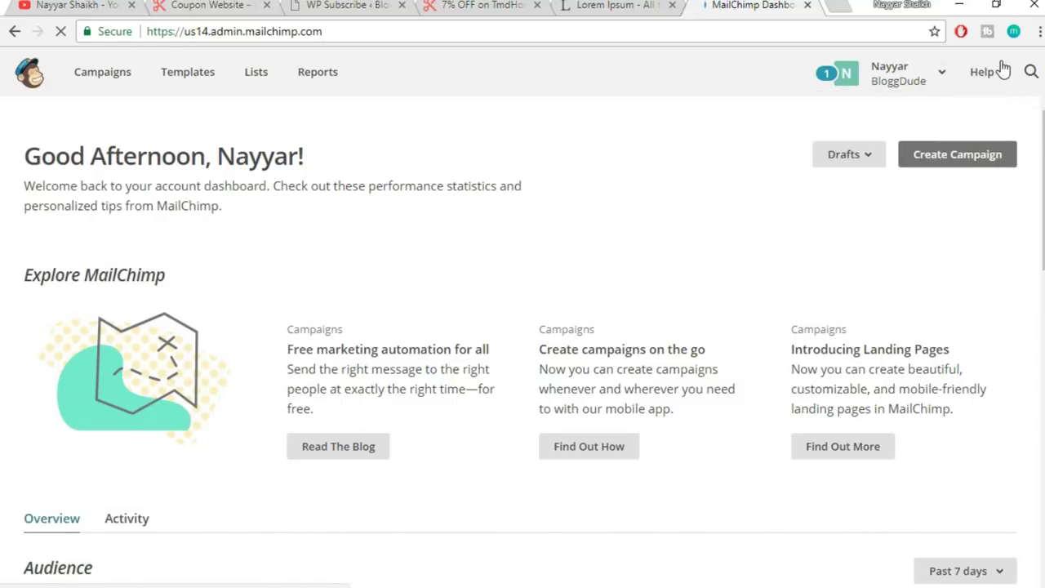
- Go from the MailChimp account profile to Extras > API keys
left_click(890, 89)
left_click(782, 186)
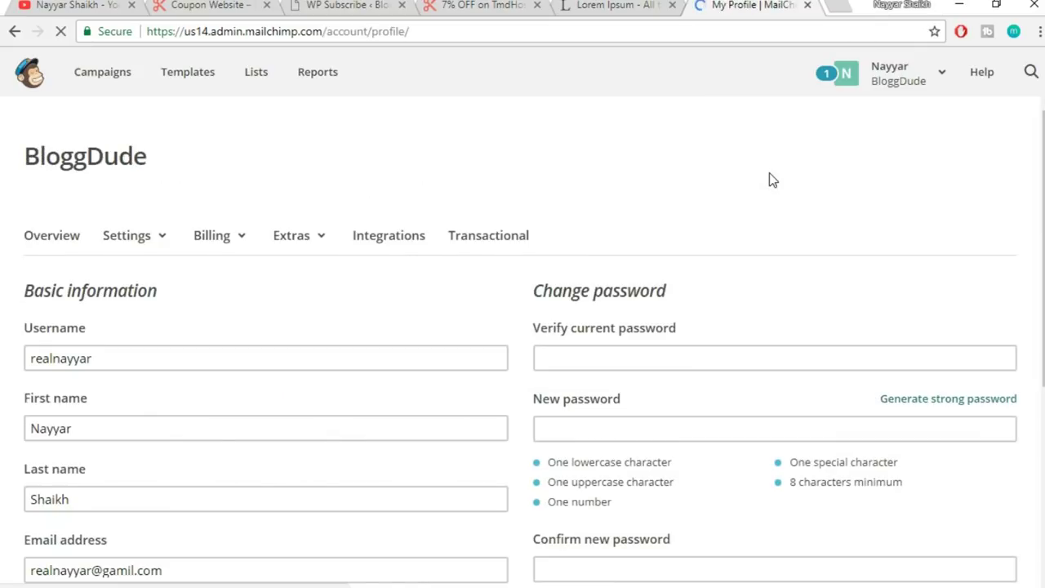
scroll(821, 188, "down", 4)
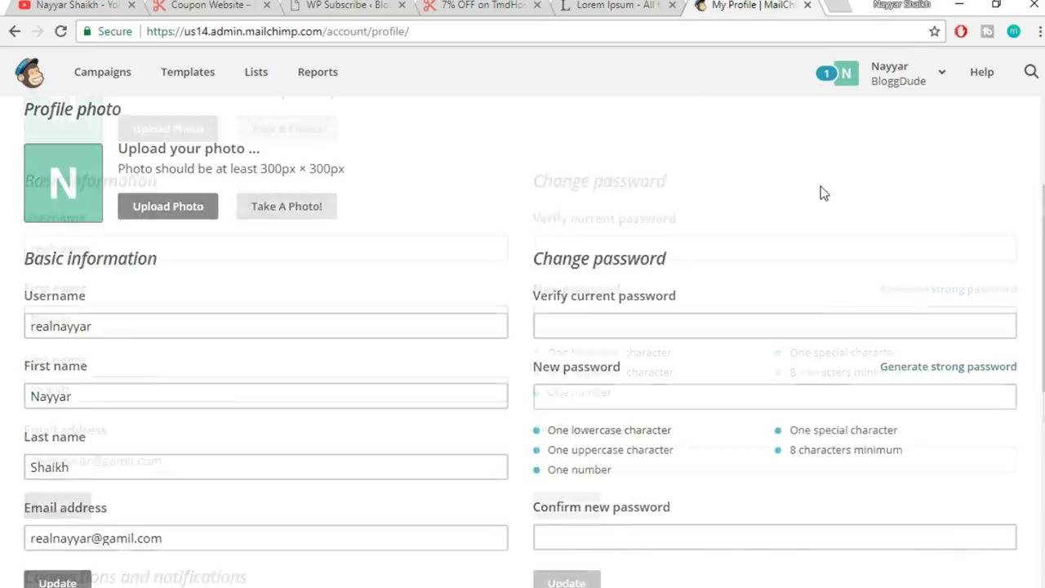
scroll(288, 262, "up", 2)
scroll(351, 256, "up", 2)
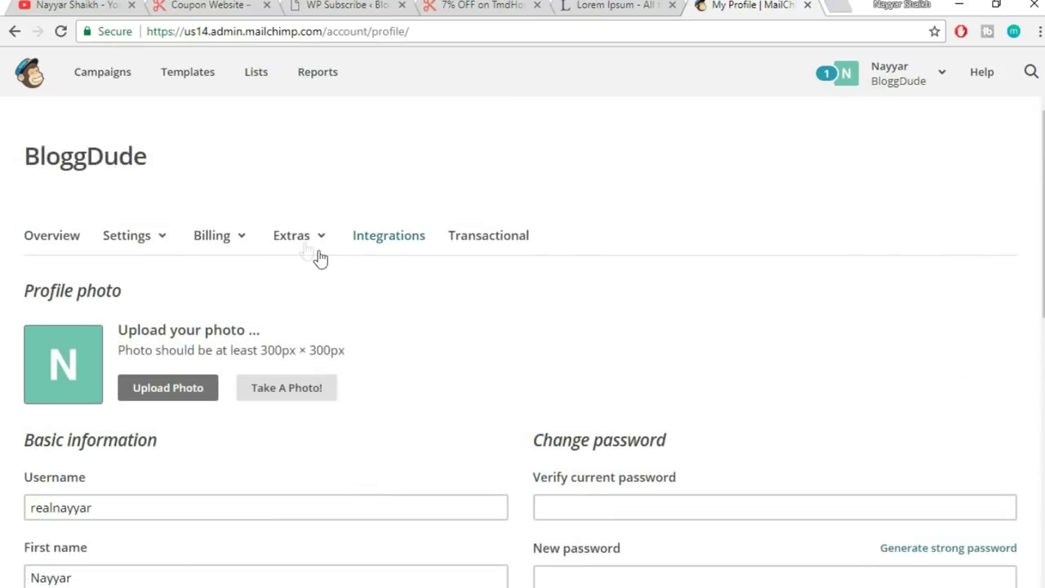
left_click(304, 247)
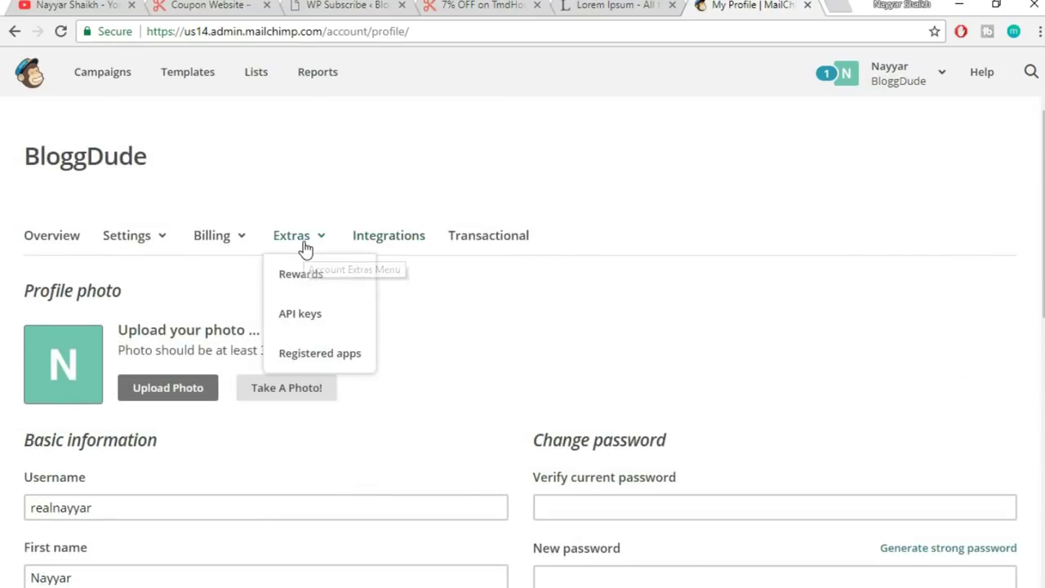
left_click(297, 326)
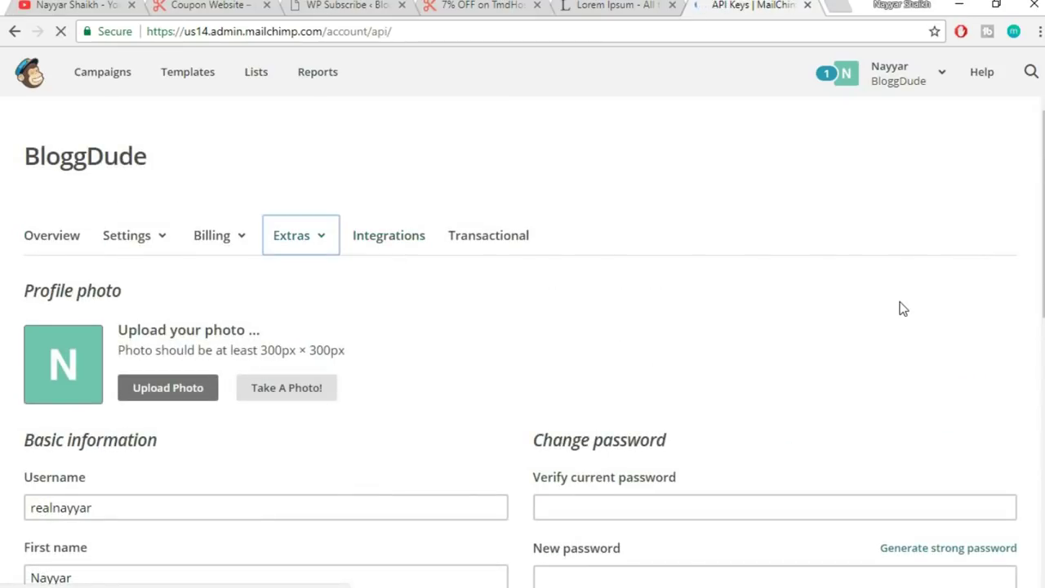
scroll(902, 309, "down", 5)
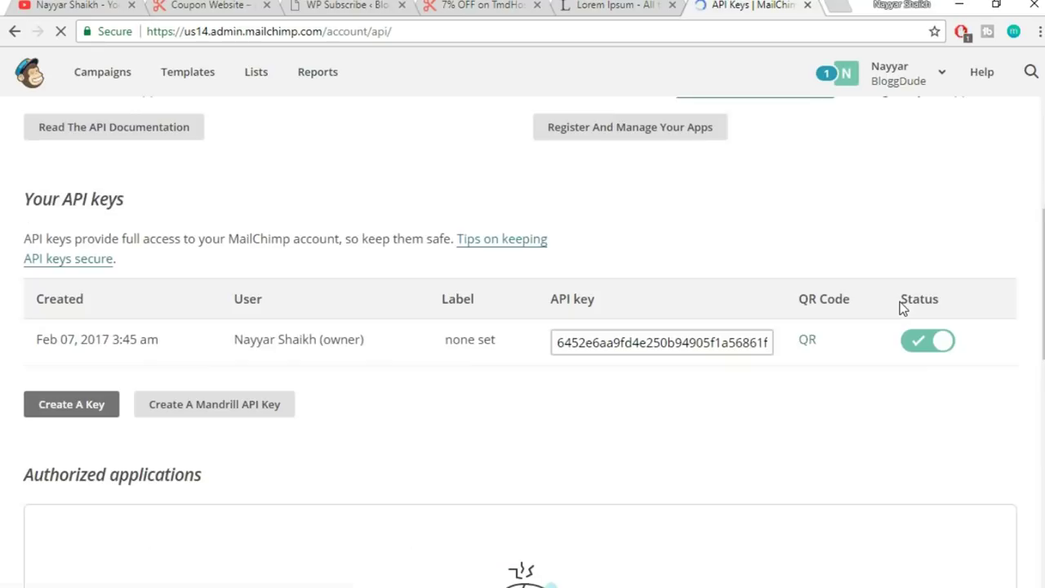
scroll(902, 307, "down", 2)
scroll(900, 307, "up", 3)
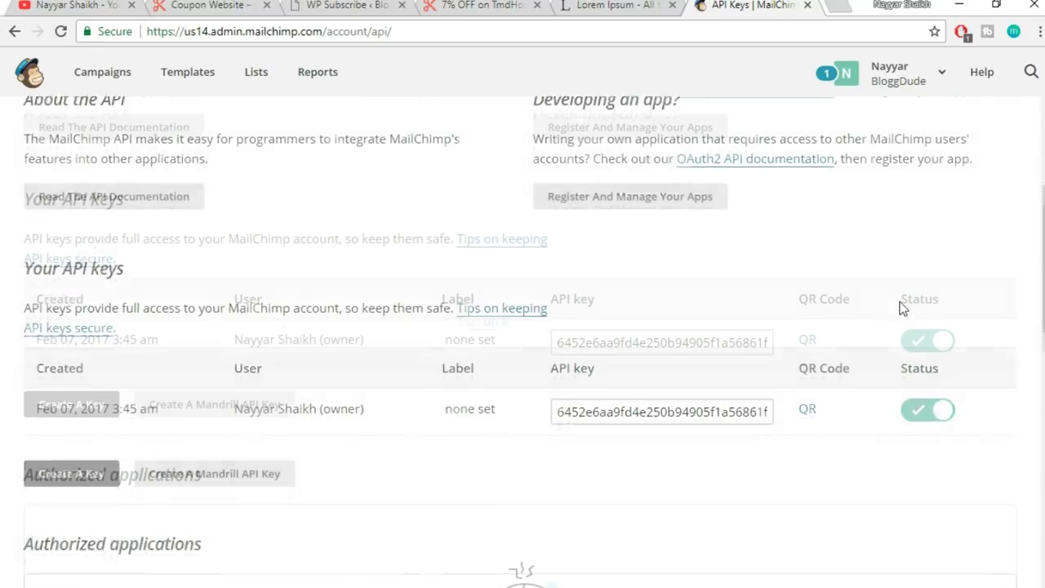
- Select and copy the account's API key, then return to WP Subscribe Pro settings
left_click(555, 343)
left_click_drag(555, 343, 772, 344)
key("ctrl+c")
left_click(679, 347)
key("ctrl+a")
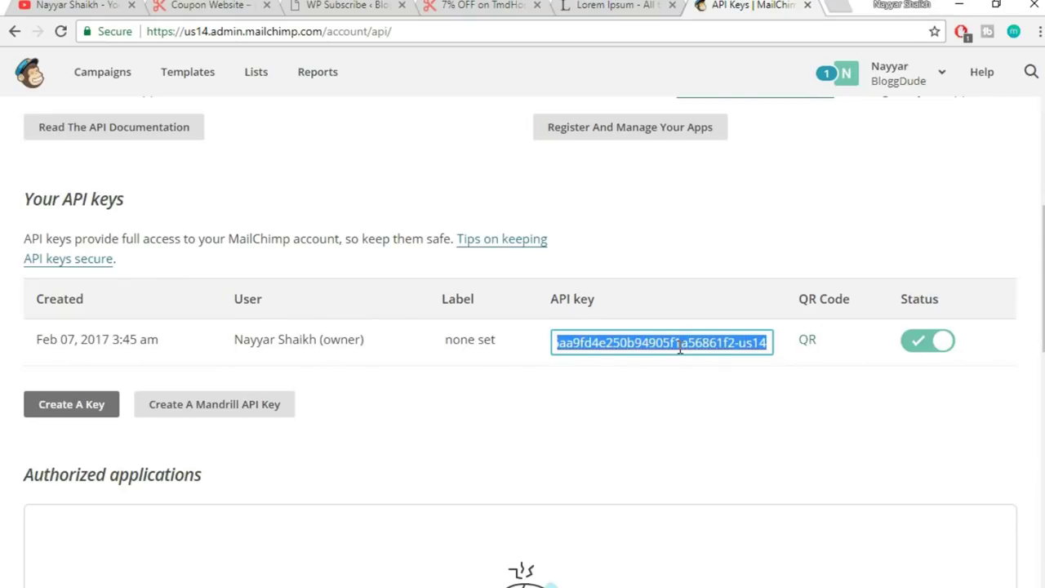
left_click(384, 5)
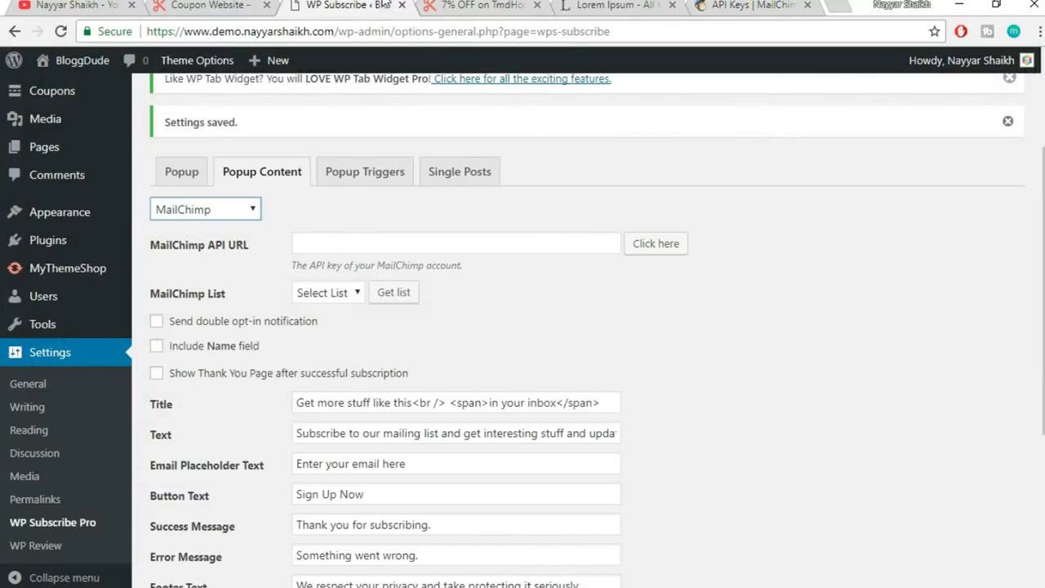
- Paste the API key into MailChimp API URL and fetch the account's mailing lists
left_click(436, 245)
key("ctrl+v")
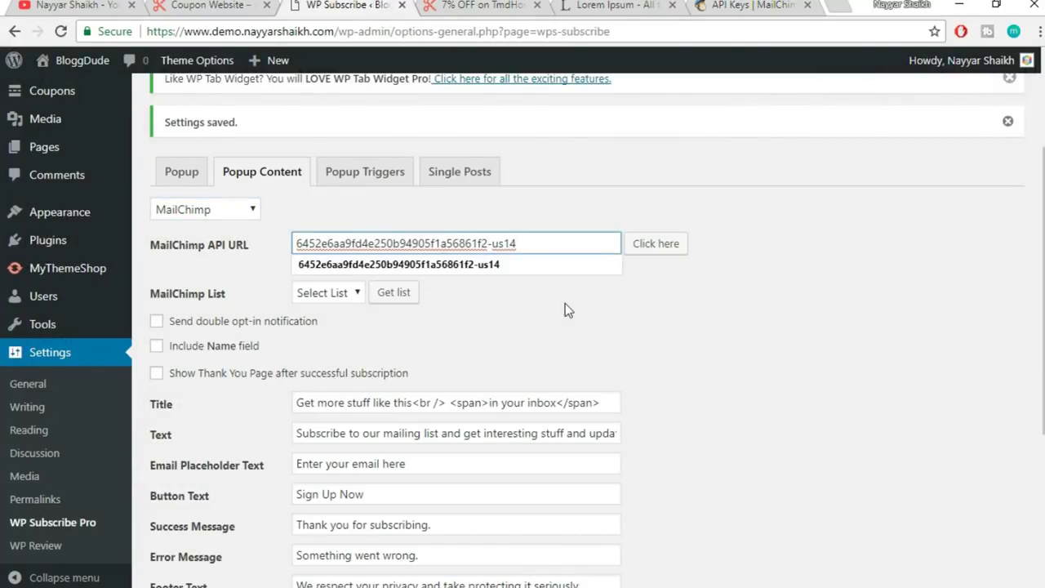
left_click(646, 299)
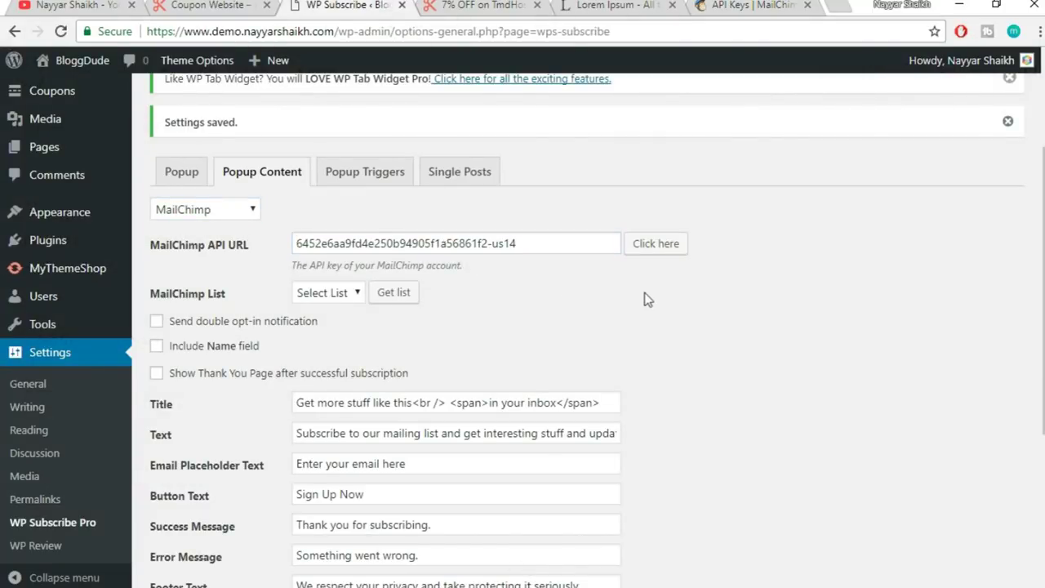
left_click(333, 295)
left_click(333, 303)
left_click(333, 303)
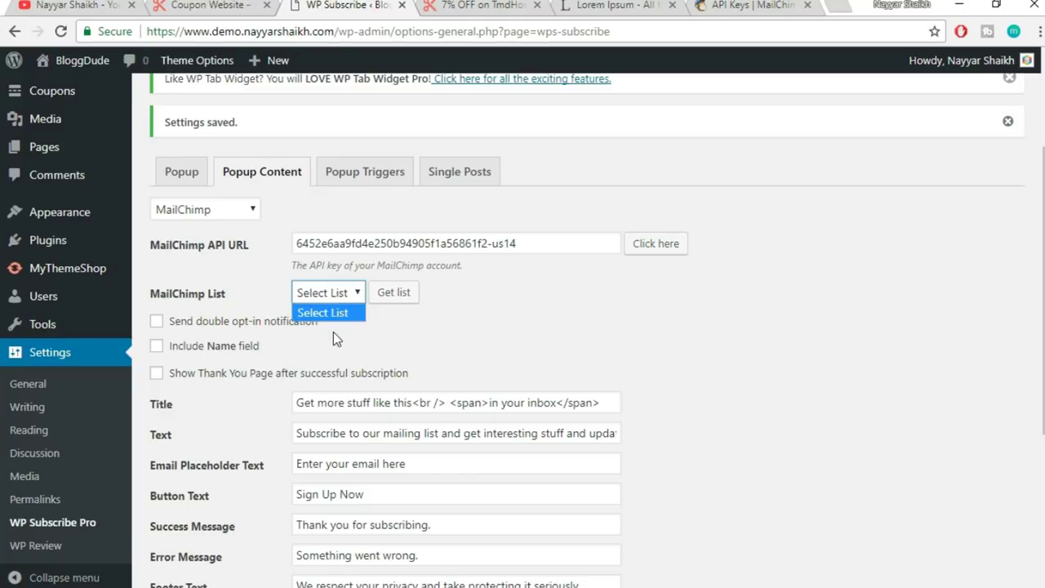
left_click(333, 313)
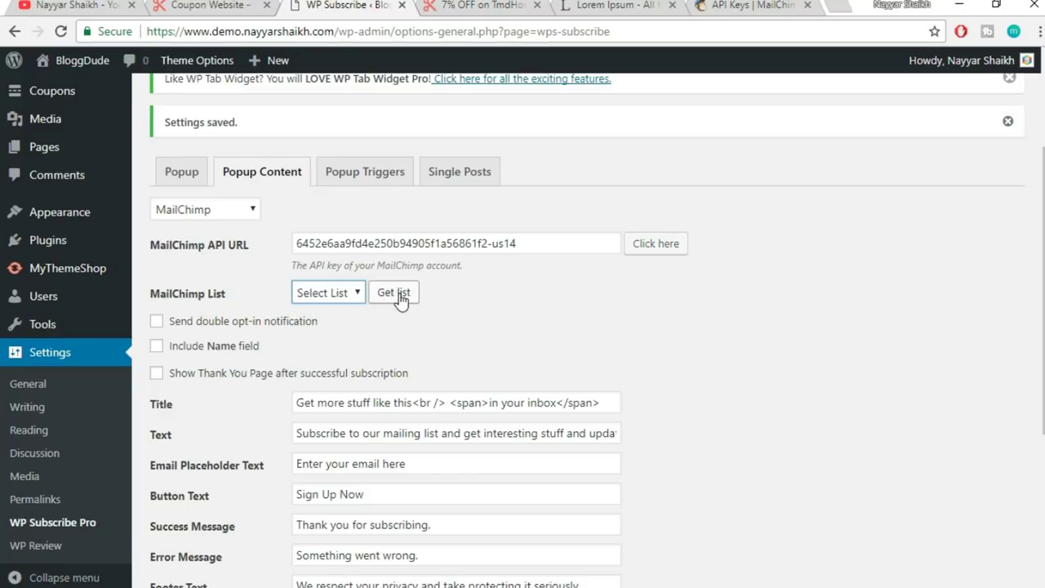
left_click_drag(535, 245, 254, 255)
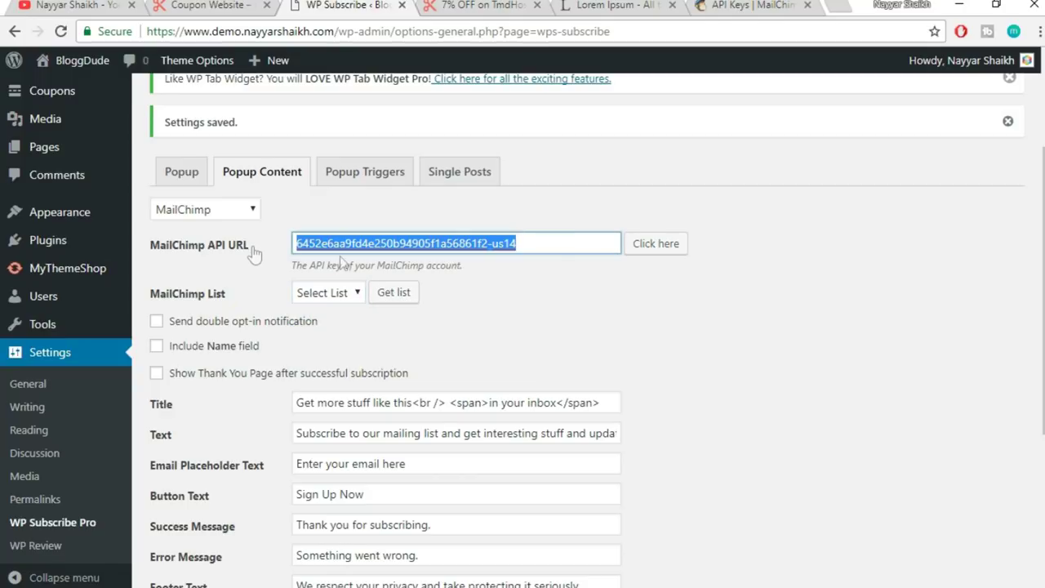
left_click(402, 299)
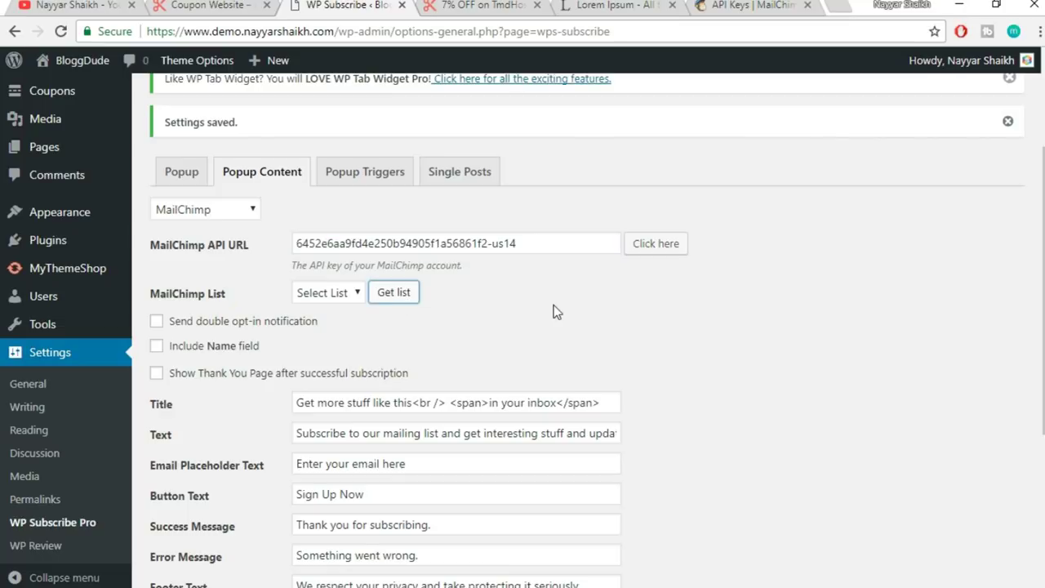
left_click(342, 293)
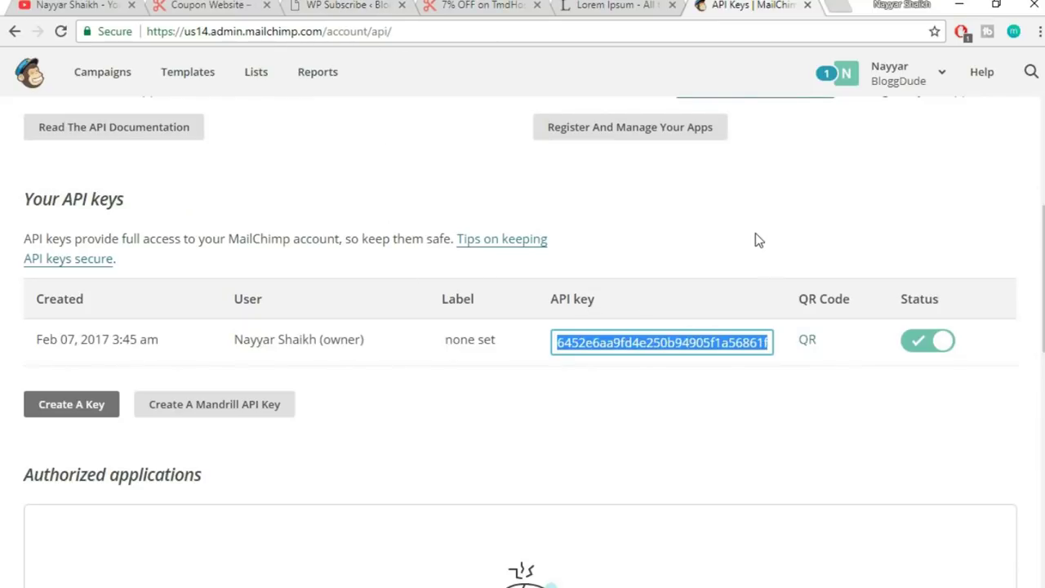
left_click(326, 4)
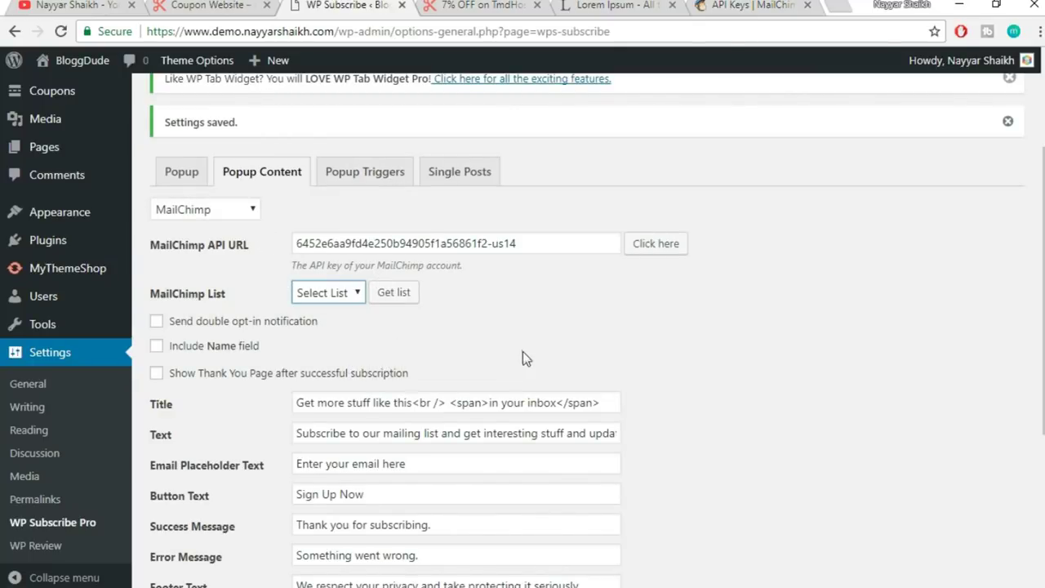
- Pick the subscriber mailing list, leaving the 'Sign Up Now' button text unchanged
left_click(353, 291)
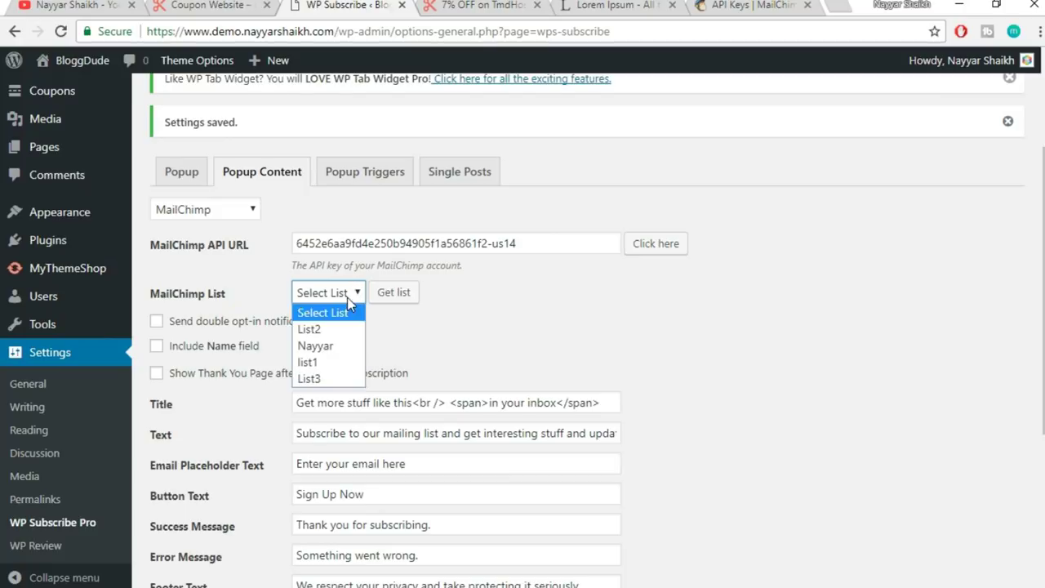
left_click(338, 354)
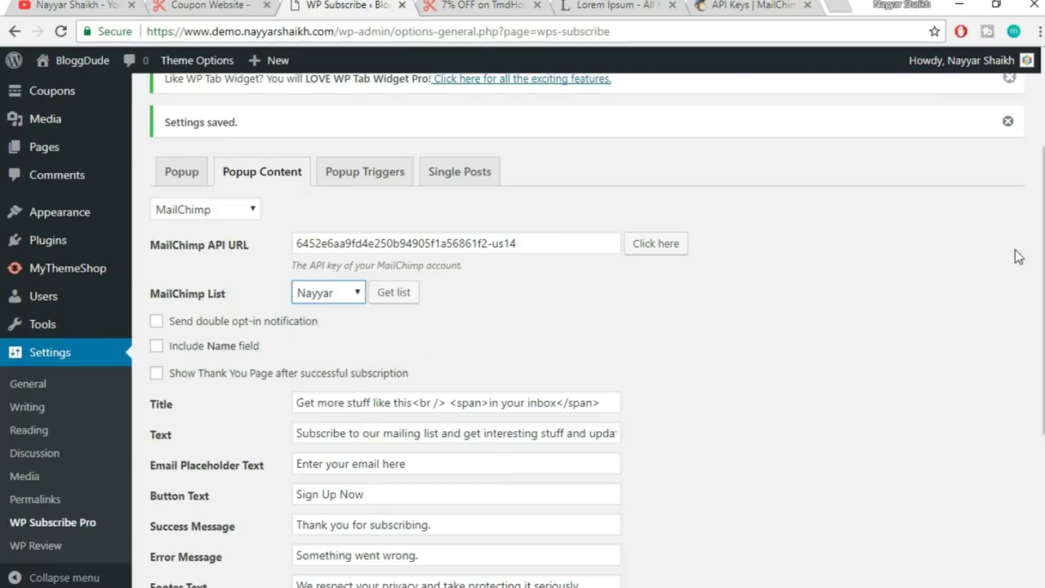
scroll(926, 260, "down", 2)
left_click_drag(365, 329, 295, 331)
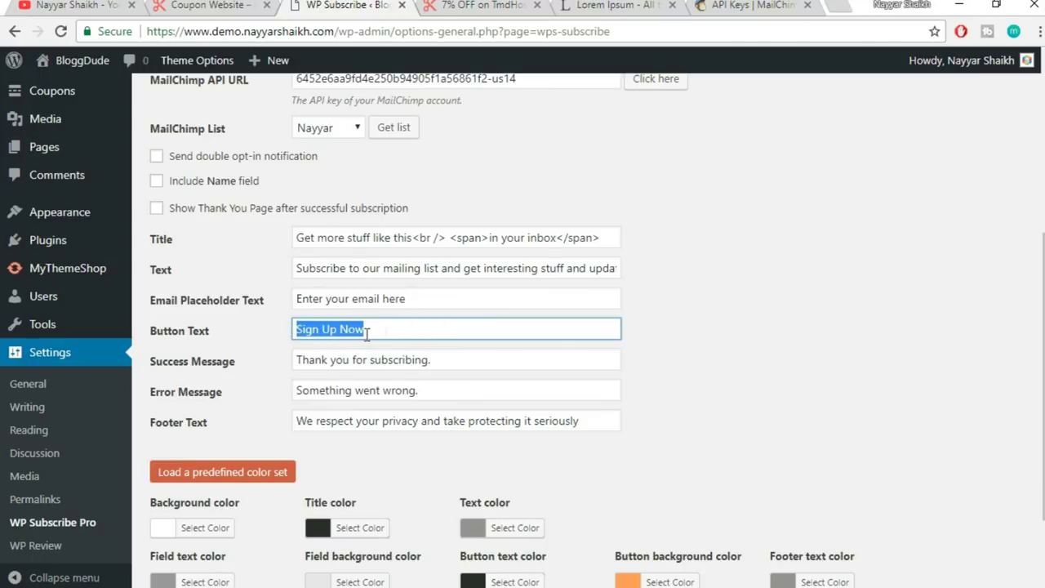
left_click(825, 329)
scroll(826, 329, "down", 1)
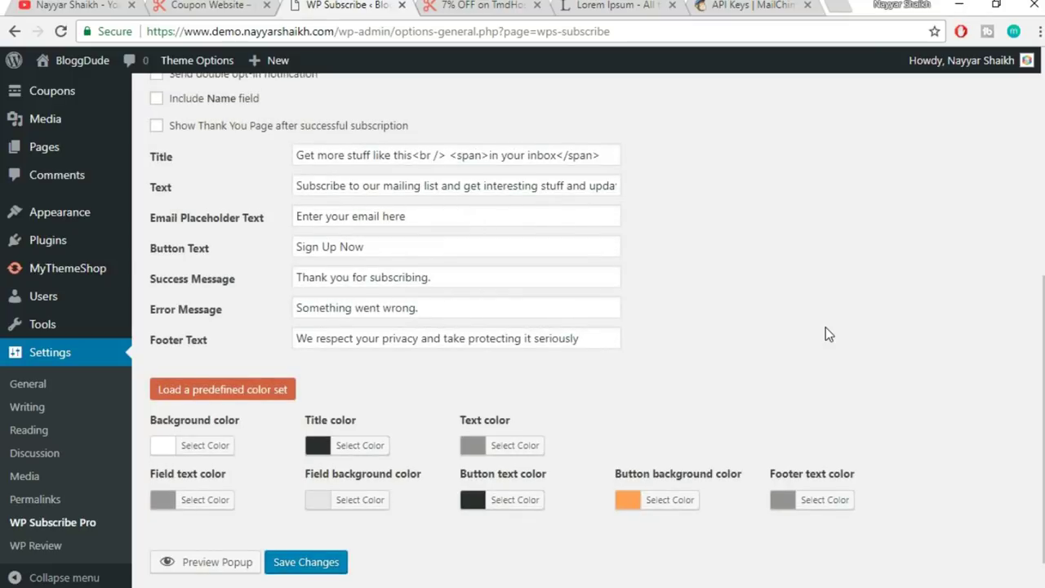
- Save the MailChimp settings and review Popup Triggers: after 15 seconds, content end, exit intent
left_click(315, 566)
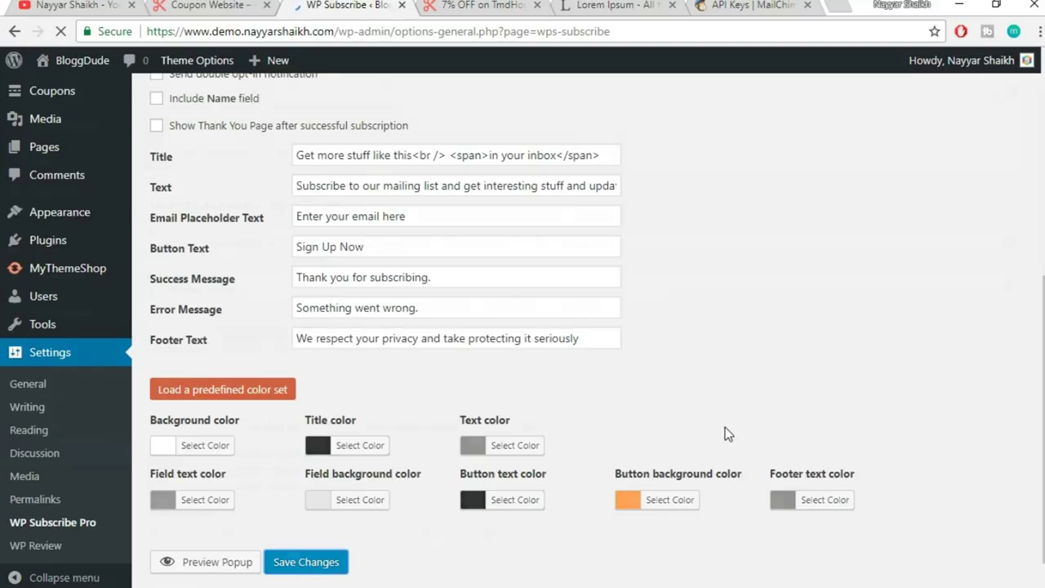
scroll(725, 431, "down", 1)
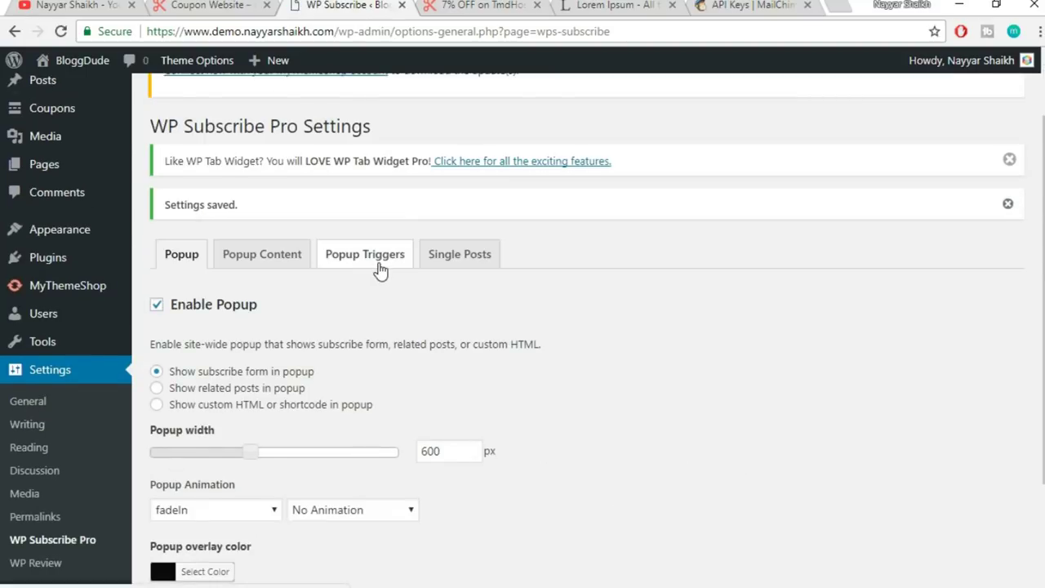
left_click(380, 262)
scroll(729, 270, "down", 1)
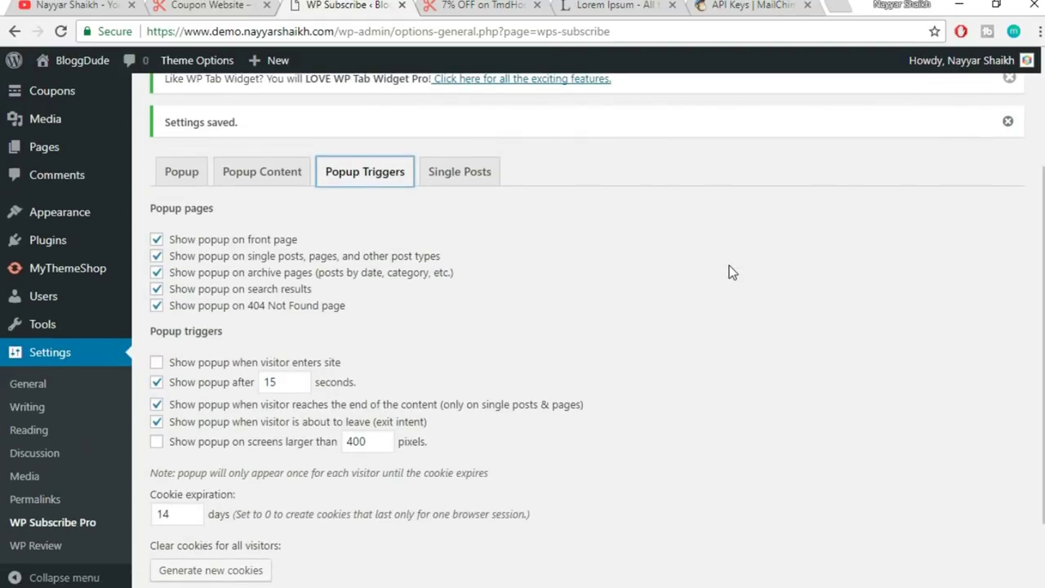
scroll(729, 272, "down", 1)
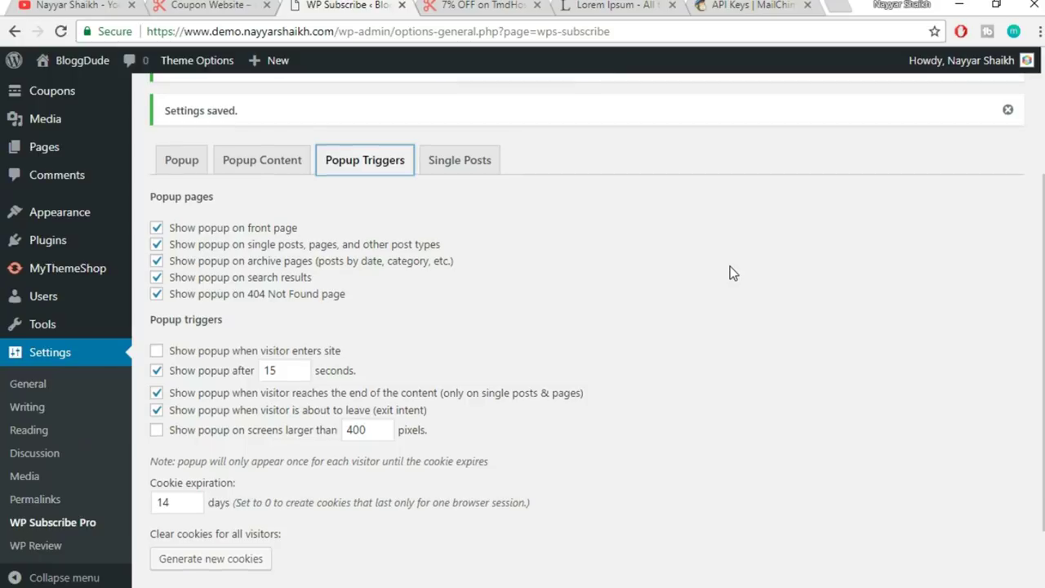
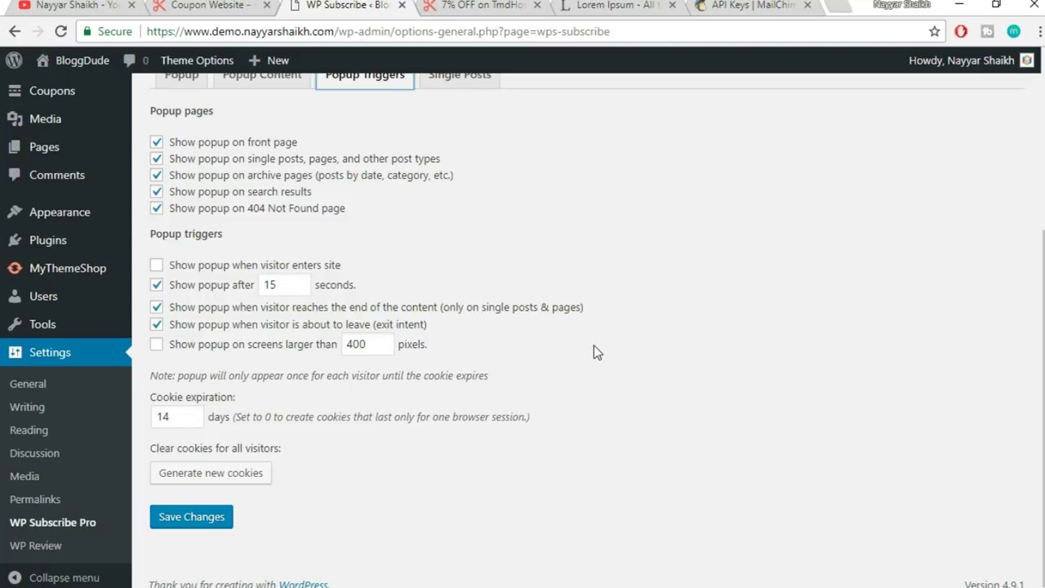
- Save the popup triggers with a 14-day cookie expiration and reload the TmdHosting coupon page
left_click_drag(178, 419, 155, 420)
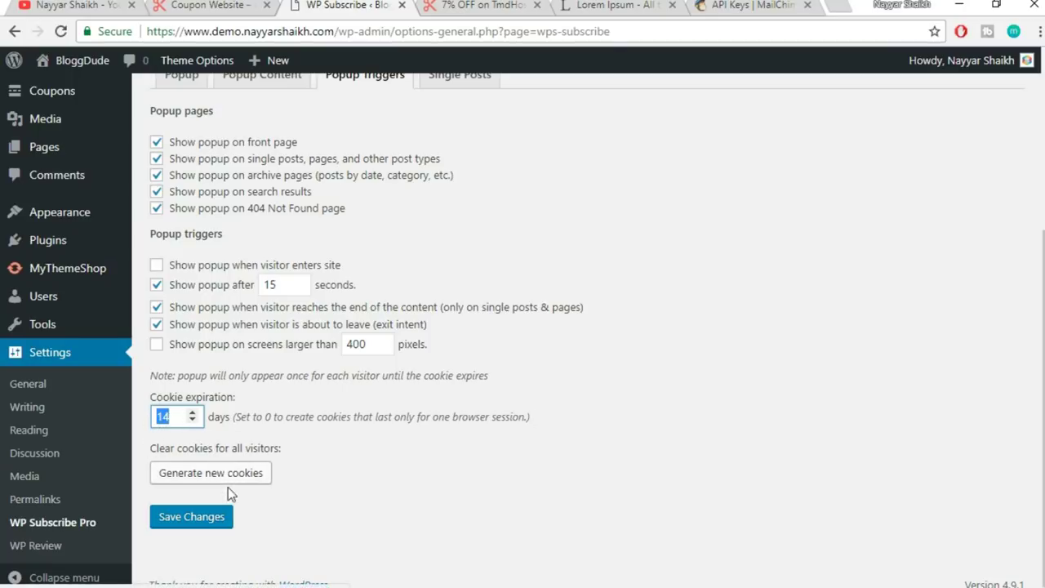
left_click(195, 521)
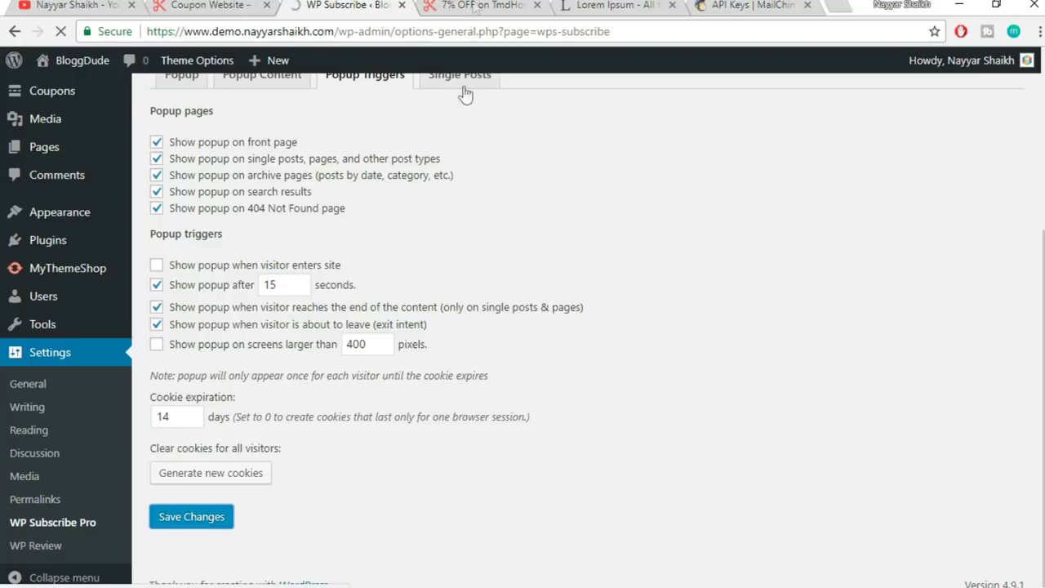
left_click(481, 5)
left_click(582, 33)
key("Return")
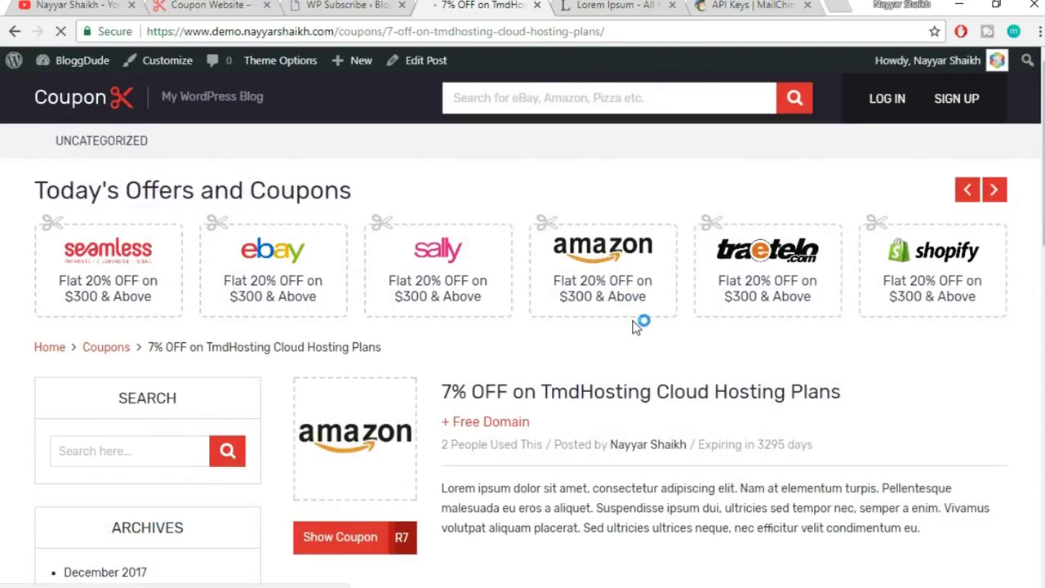
- Trigger the 'In Your Inbox' popup on the coupon page, try its email field, close it, and return to WP Subscribe
scroll(642, 346, "down", 1)
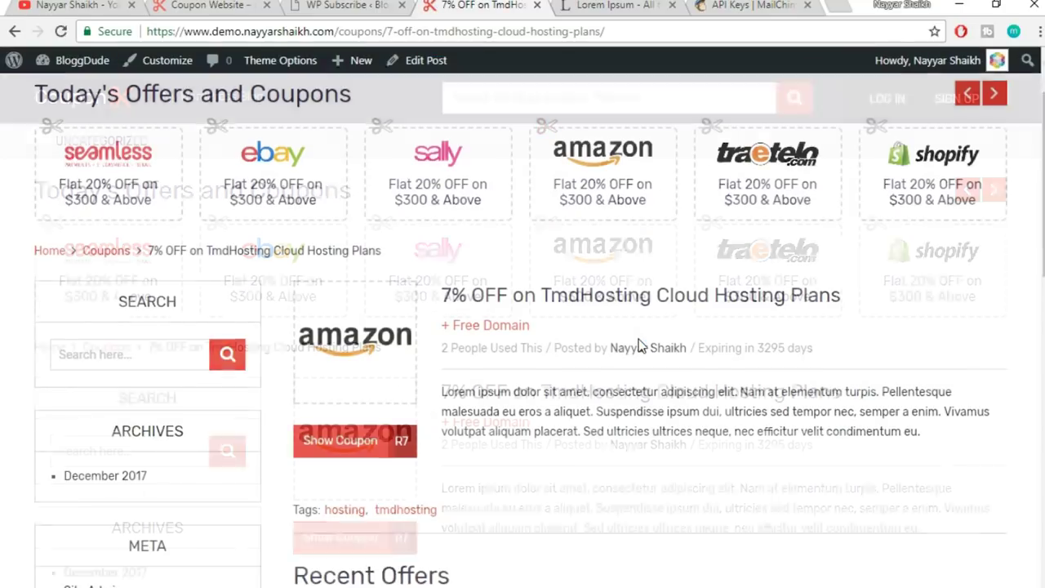
scroll(642, 346, "down", 2)
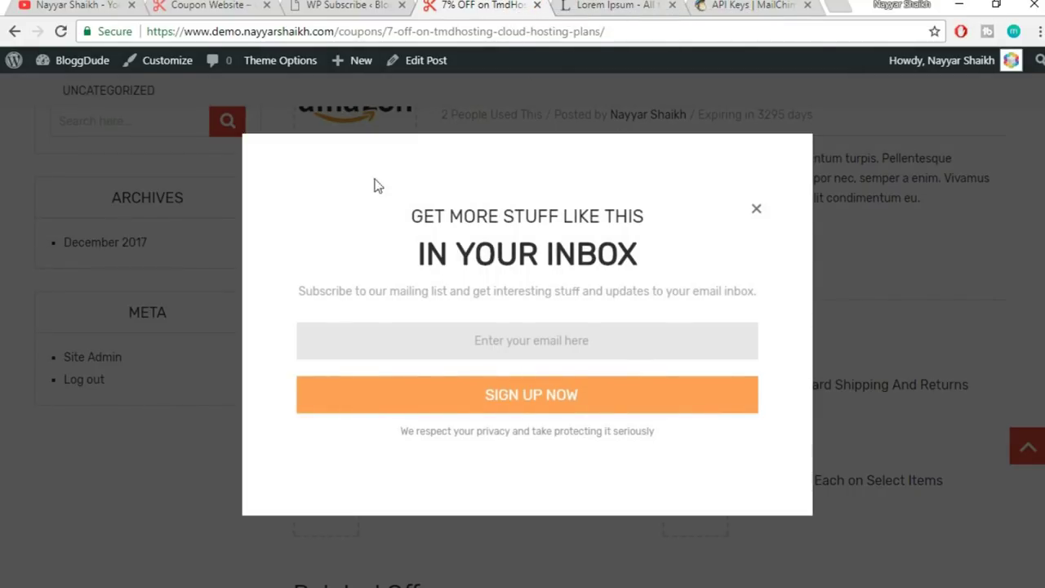
left_click(535, 337)
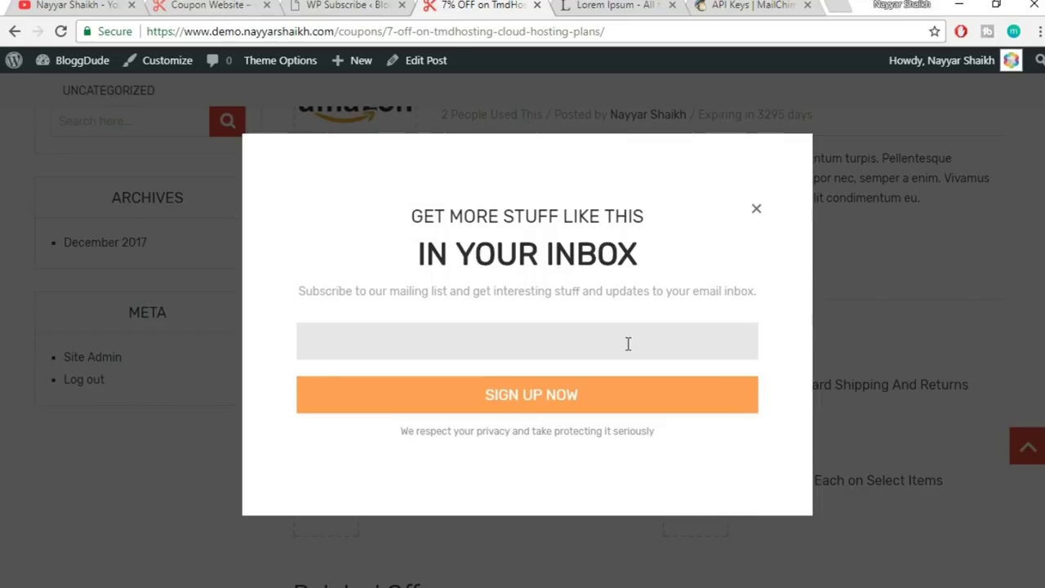
left_click(666, 315)
left_click(757, 217)
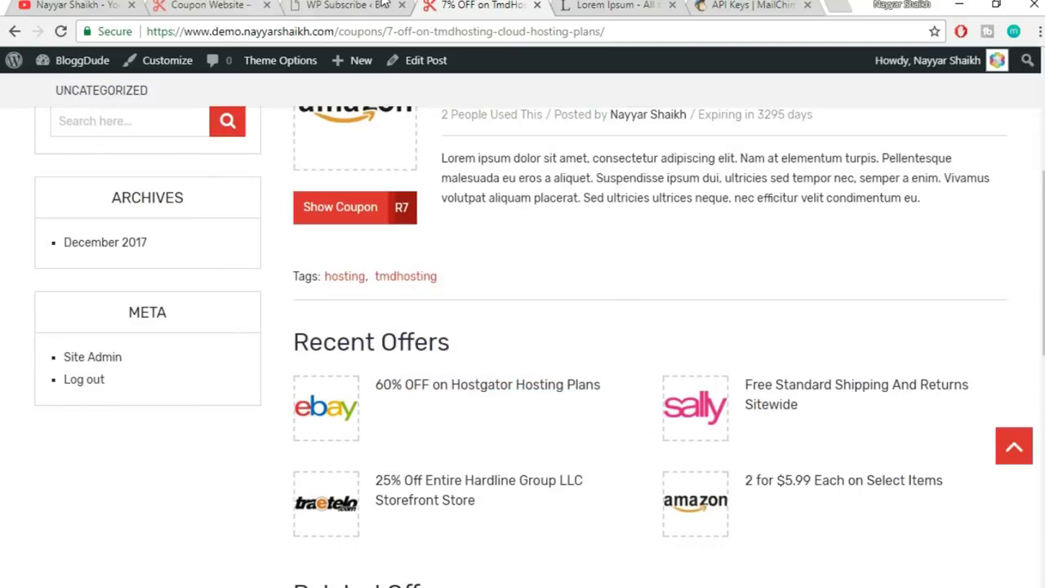
key("ctrl+shift+Tab")
scroll(746, 348, "down", 2)
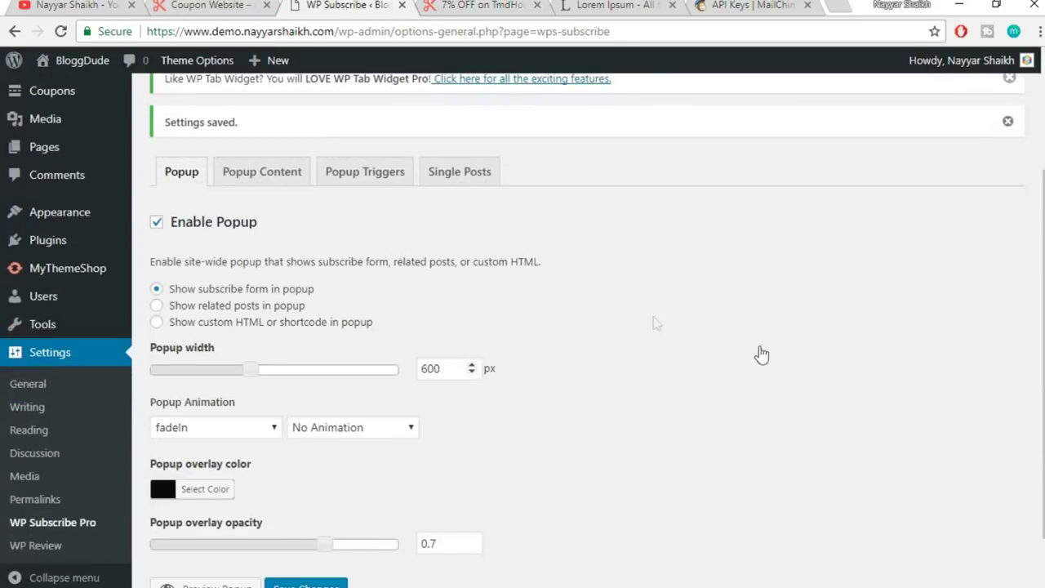
- Enable Add Subscribe Form in the Single Posts settings
left_click(480, 188)
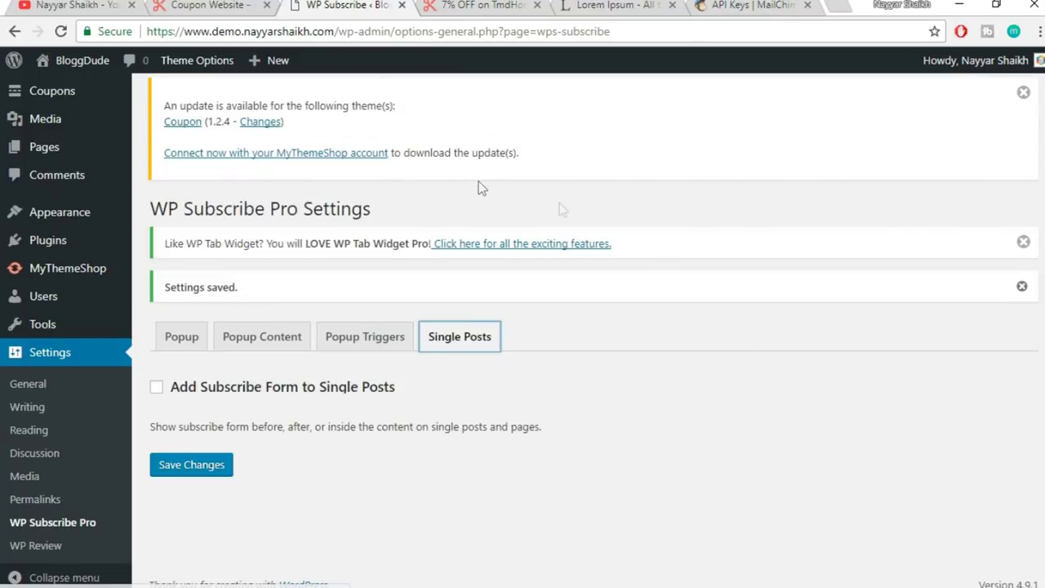
left_click(185, 398)
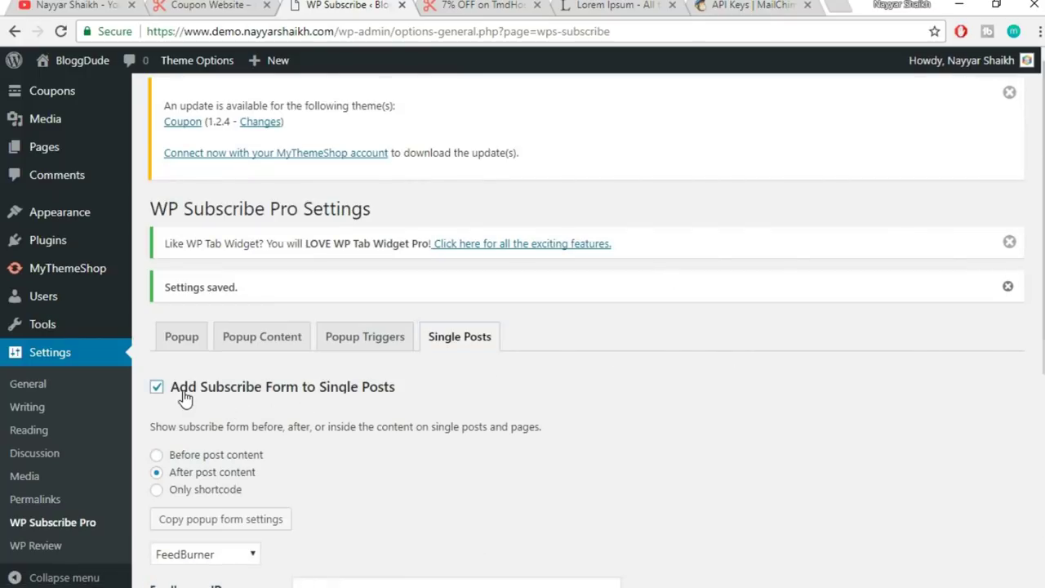
scroll(544, 384, "down", 3)
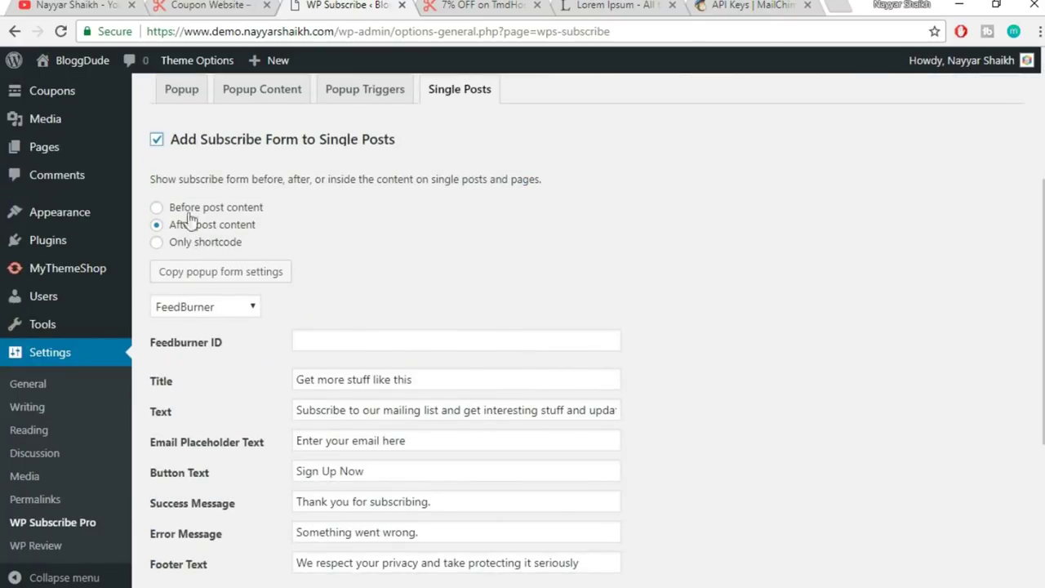
scroll(507, 295, "up", 1)
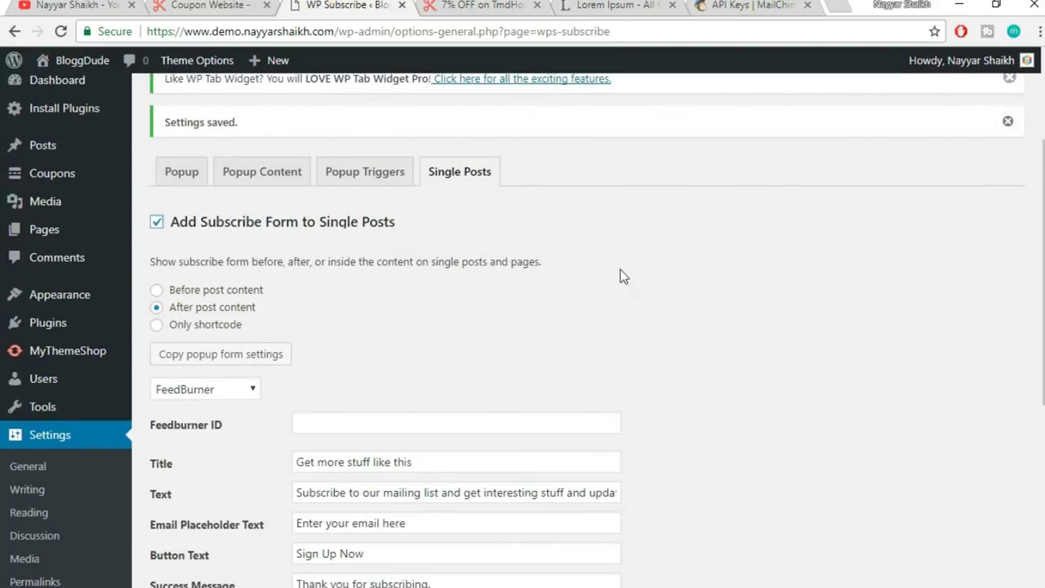
scroll(679, 273, "down", 1)
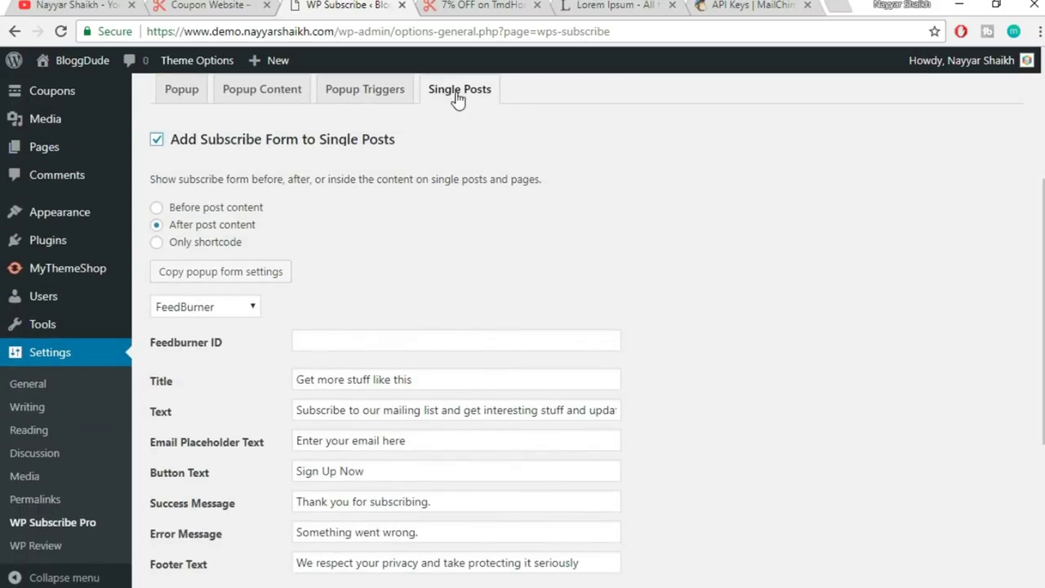
left_click_drag(154, 179, 400, 175)
left_click(401, 176)
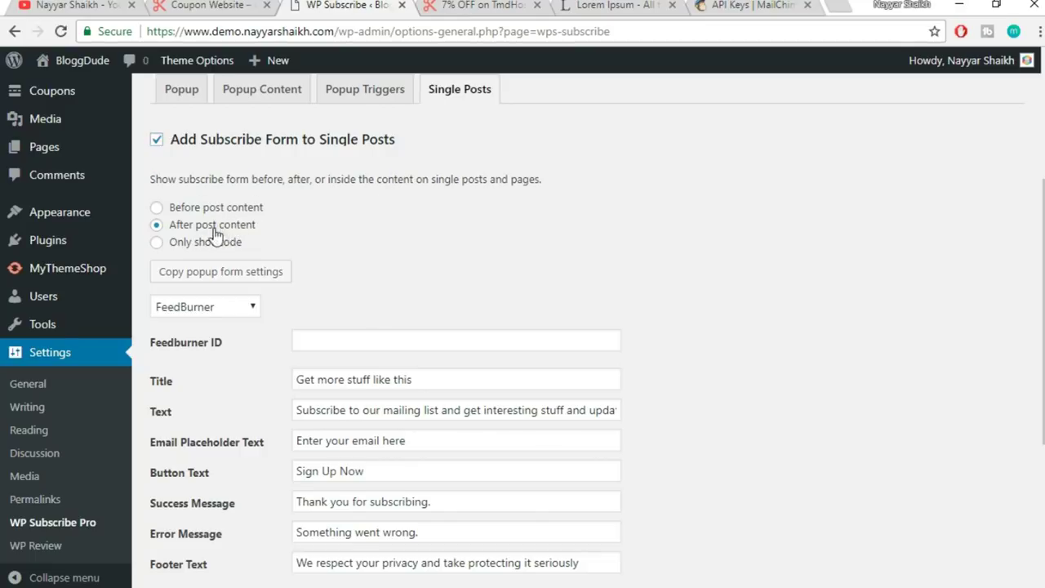
scroll(641, 223, "down", 1)
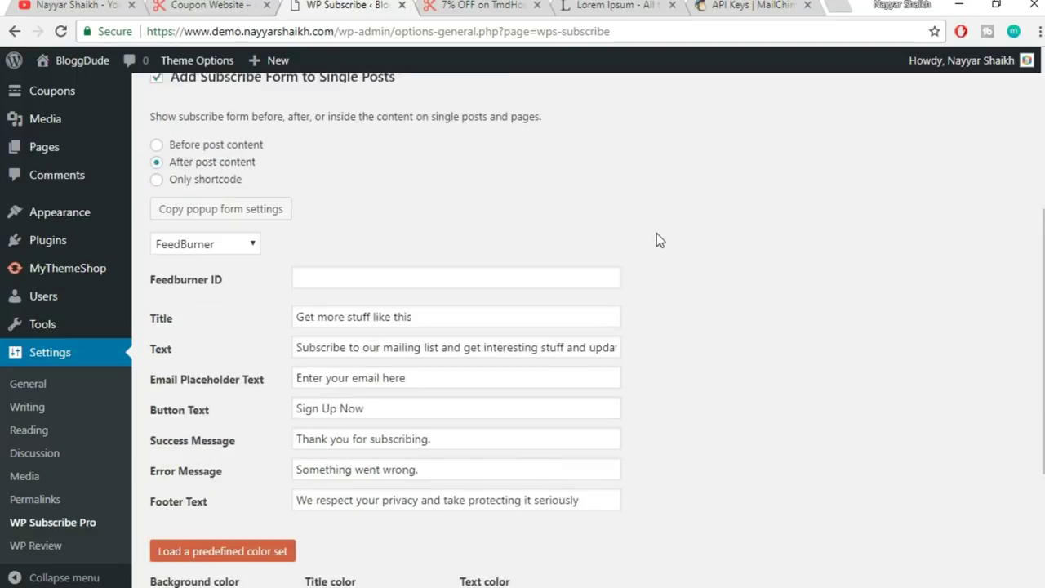
- Connect the form to MailChimp using the saved API key and a chosen mailing list
left_click(227, 224)
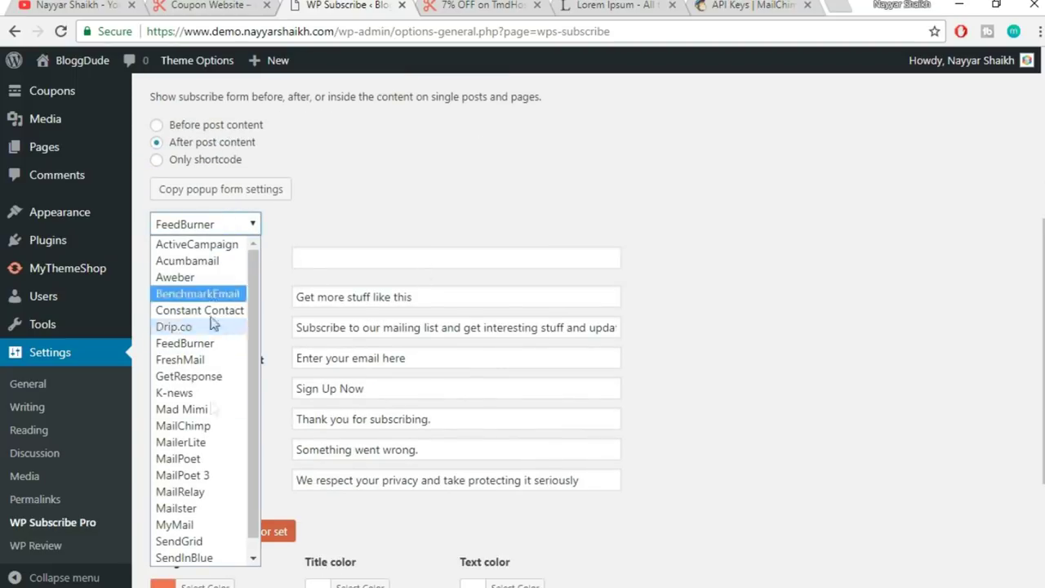
left_click(239, 425)
left_click(430, 259)
left_click(409, 282)
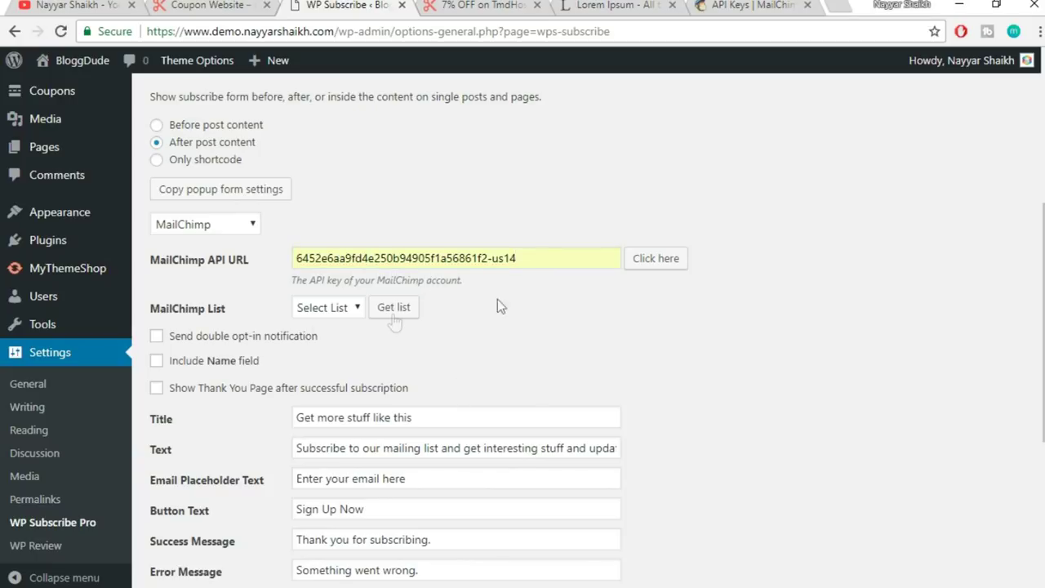
left_click(305, 318)
left_click(338, 359)
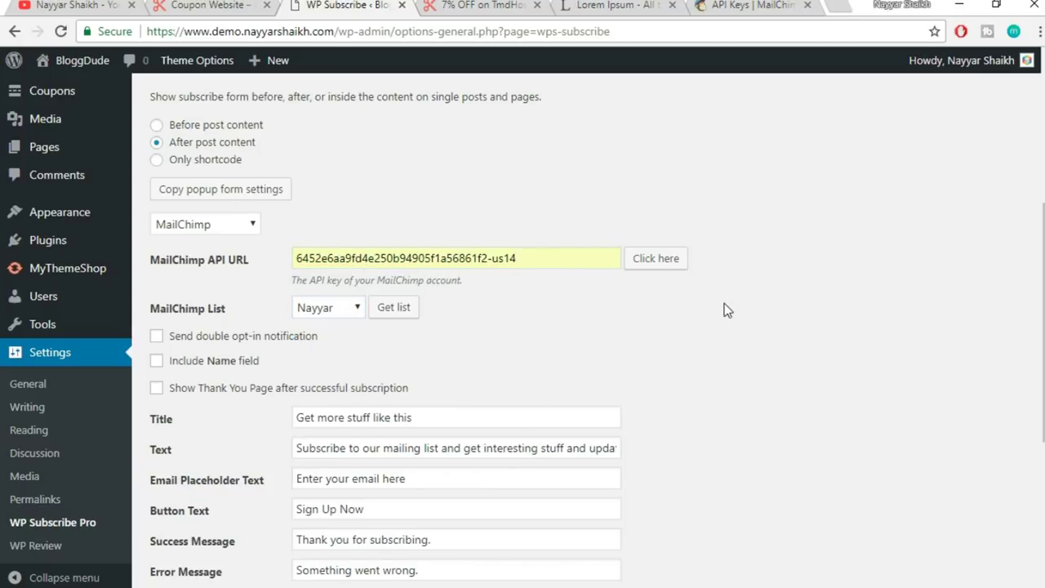
- Apply the grey, dark and orange predefined colour set and save the settings
scroll(726, 311, "down", 1)
scroll(726, 310, "down", 1)
scroll(472, 396, "down", 2)
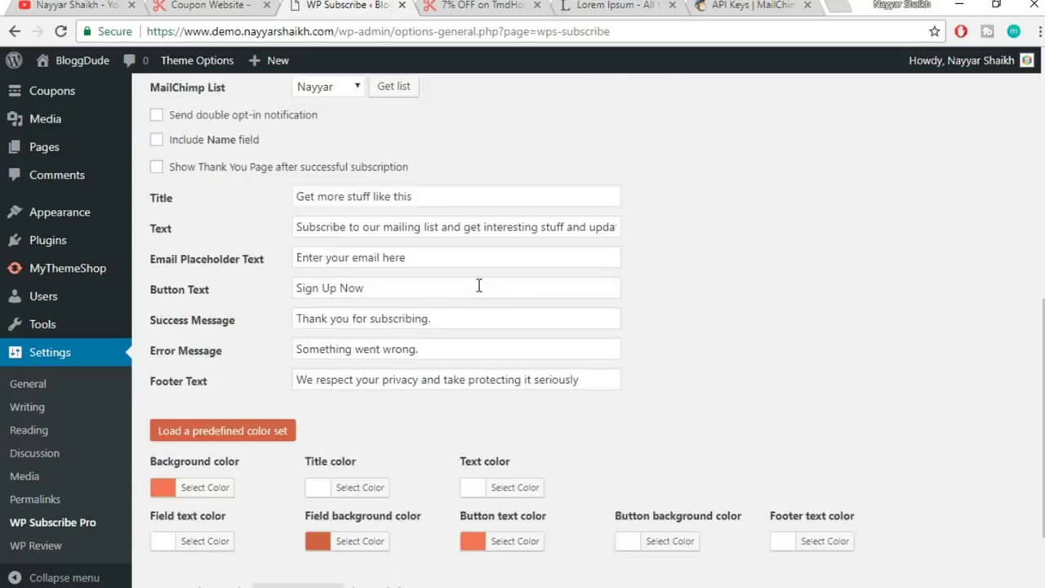
left_click(234, 327)
left_click(196, 356)
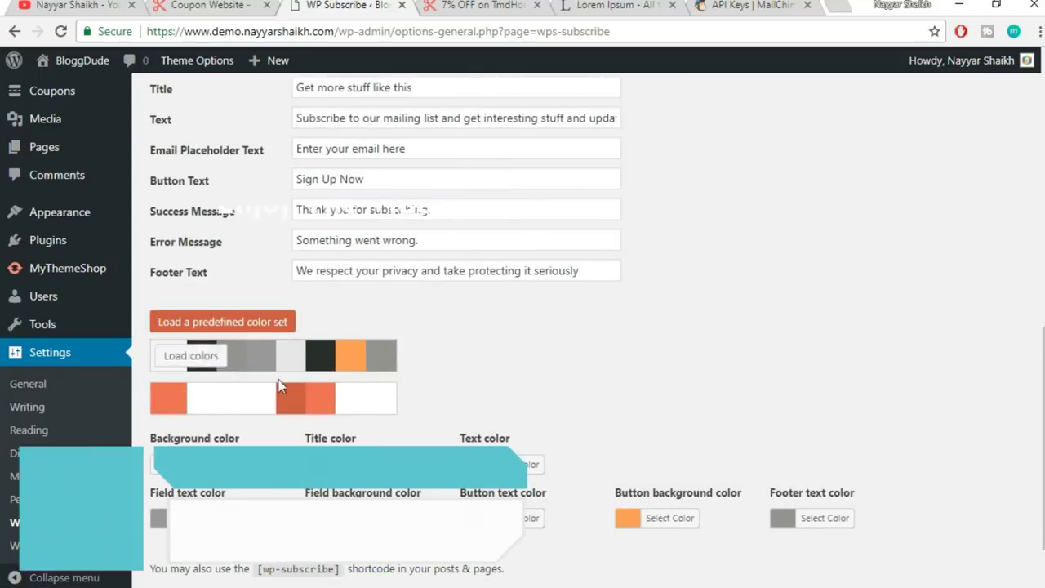
scroll(841, 310, "down", 1)
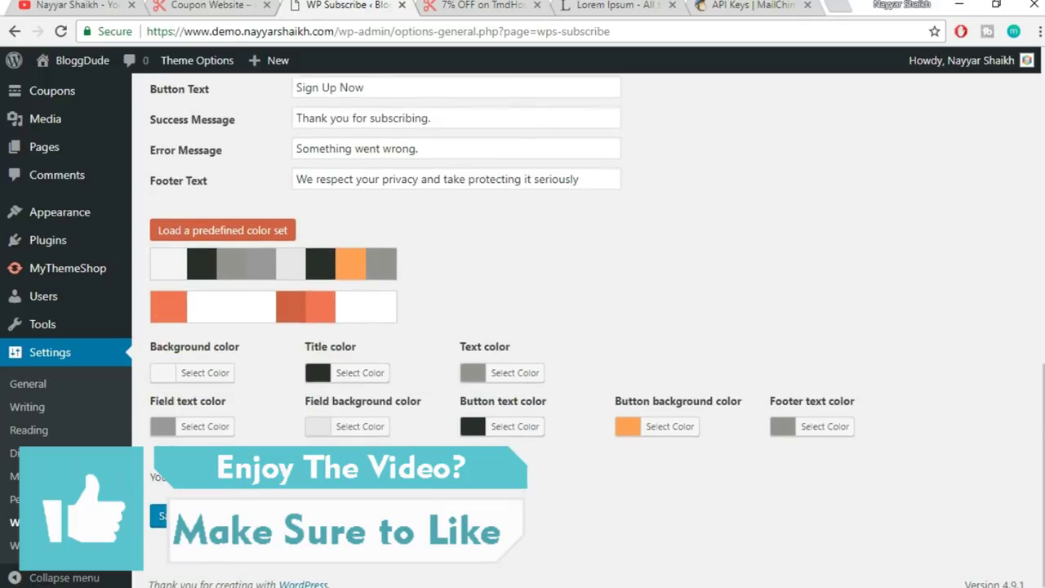
left_click(159, 515)
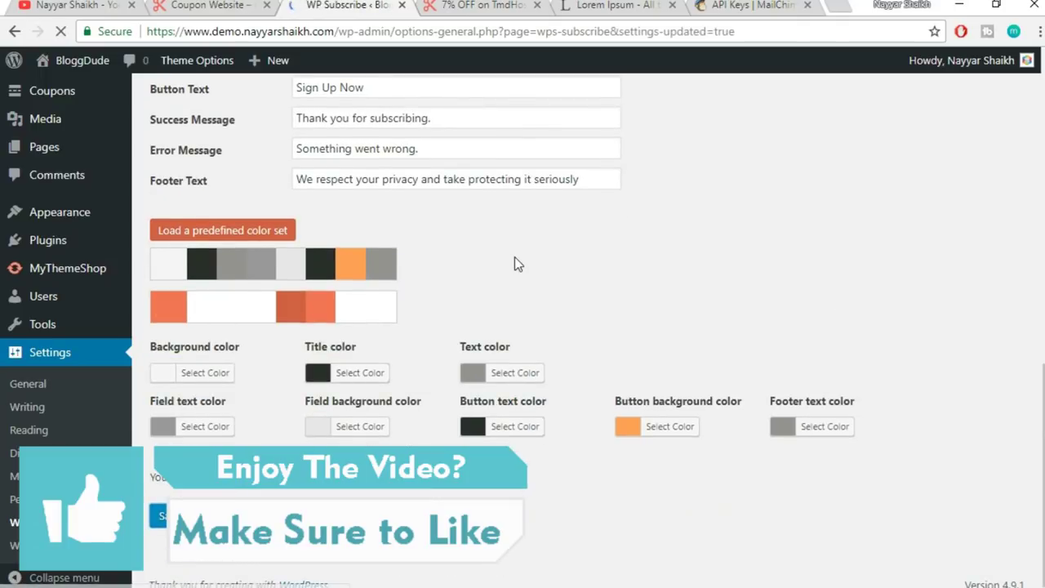
- Reload and review the TmdHosting coupon page after saving
left_click(465, 10)
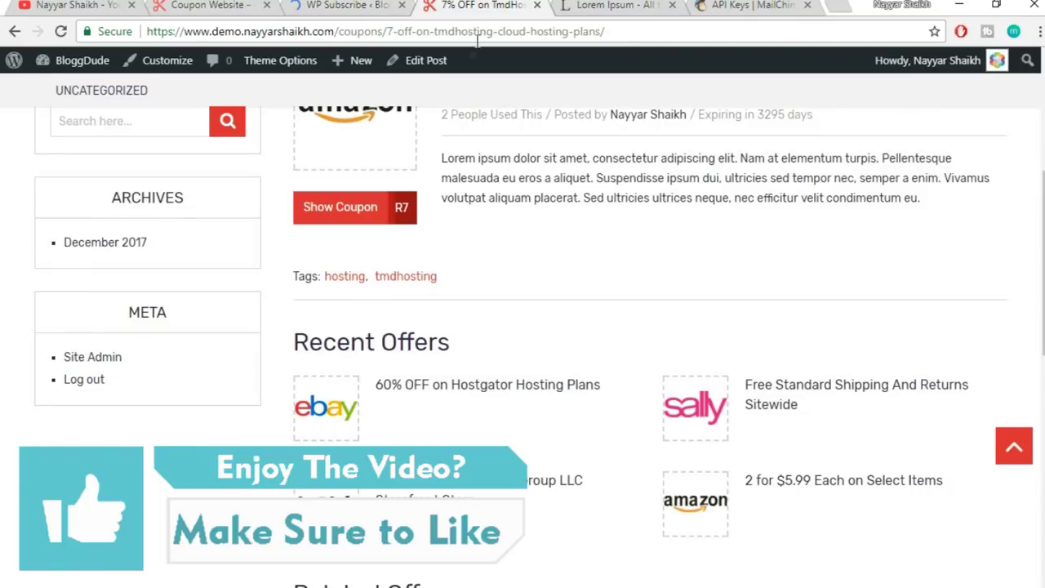
left_click(478, 31)
left_click(482, 33)
scroll(956, 261, "down", 3)
scroll(966, 294, "down", 7)
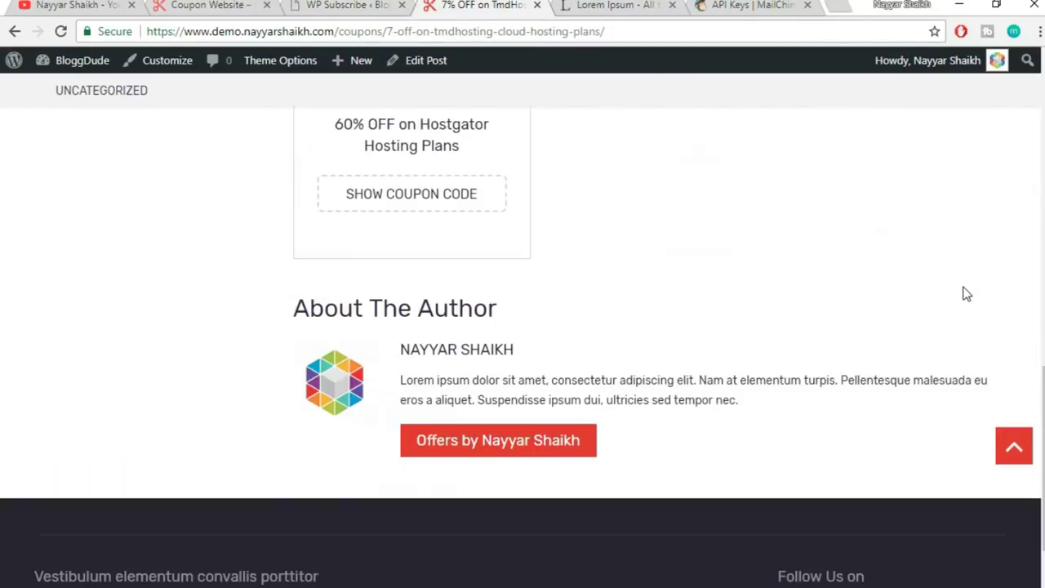
scroll(966, 296, "up", 10)
scroll(964, 296, "up", 2)
scroll(964, 298, "down", 8)
scroll(662, 293, "down", 3)
scroll(662, 292, "up", 12)
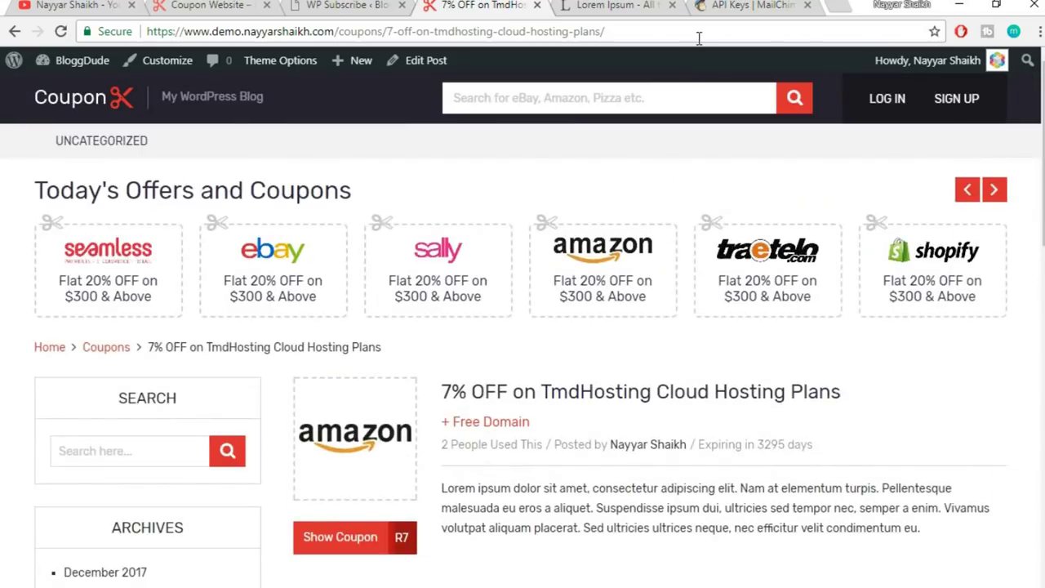
left_click(699, 34)
key("Return")
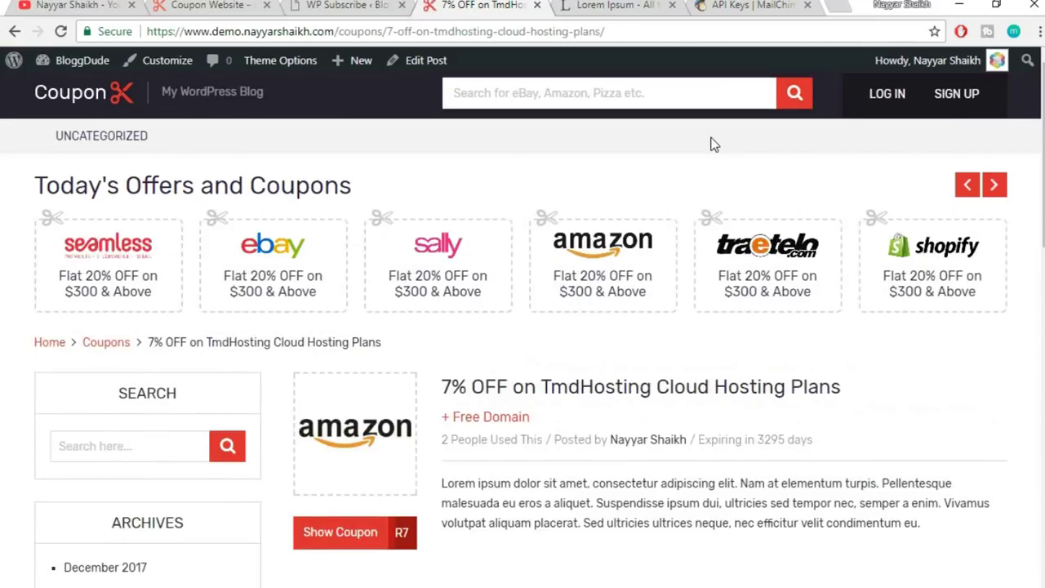
scroll(711, 144, "down", 10)
scroll(711, 194, "up", 10)
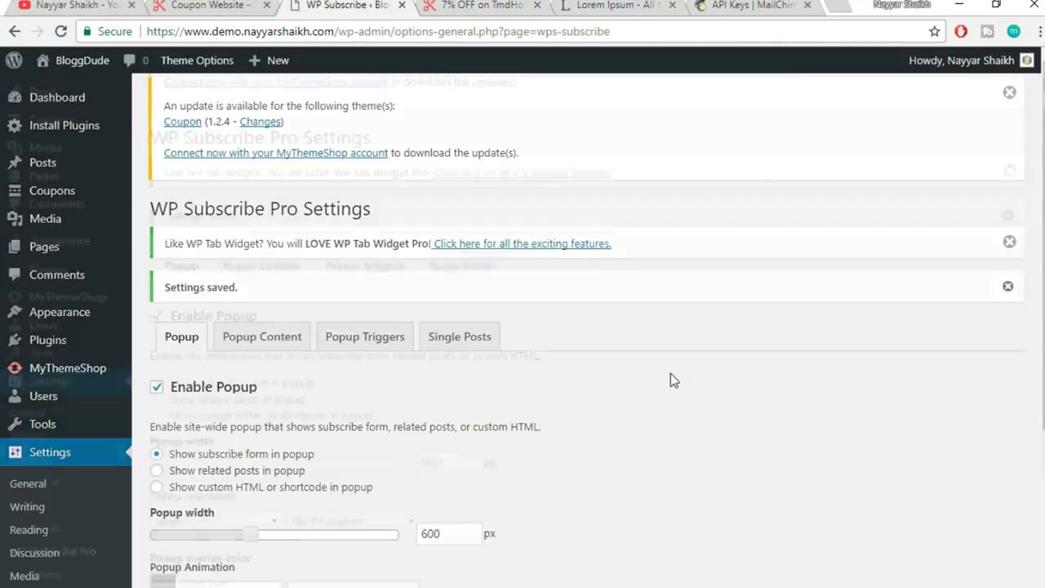
scroll(671, 376, "down", 3)
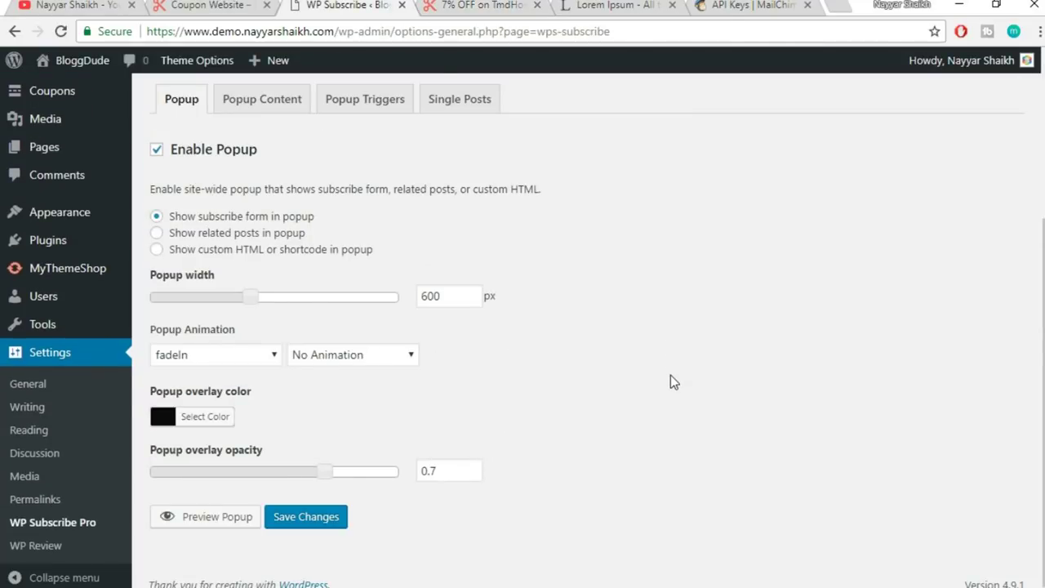
- Save the popup settings again, recheck the reloaded coupon page, and return to WP Subscribe settings
left_click(322, 521)
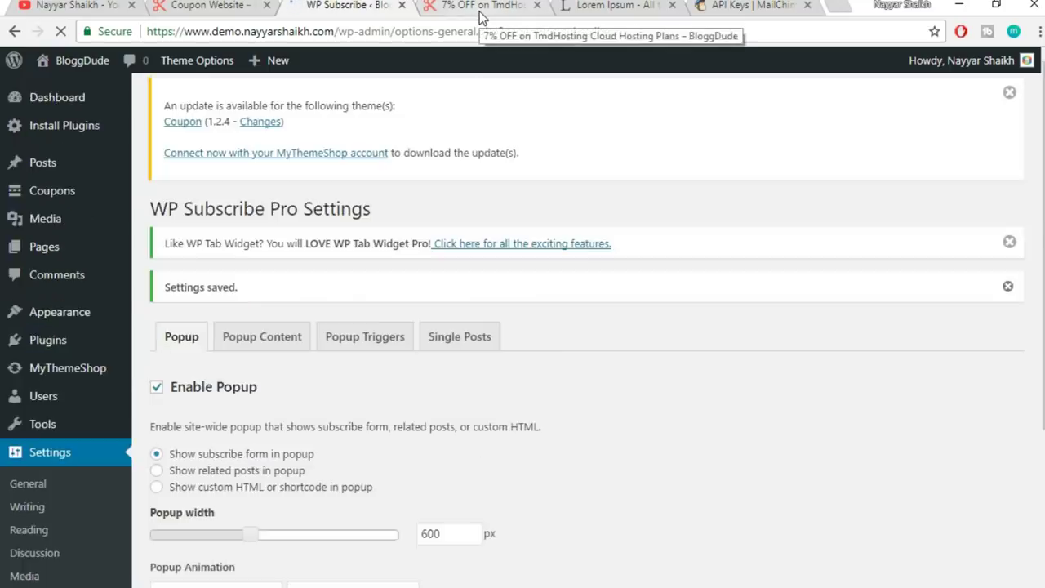
left_click(479, 12)
left_click(497, 33)
key("Return")
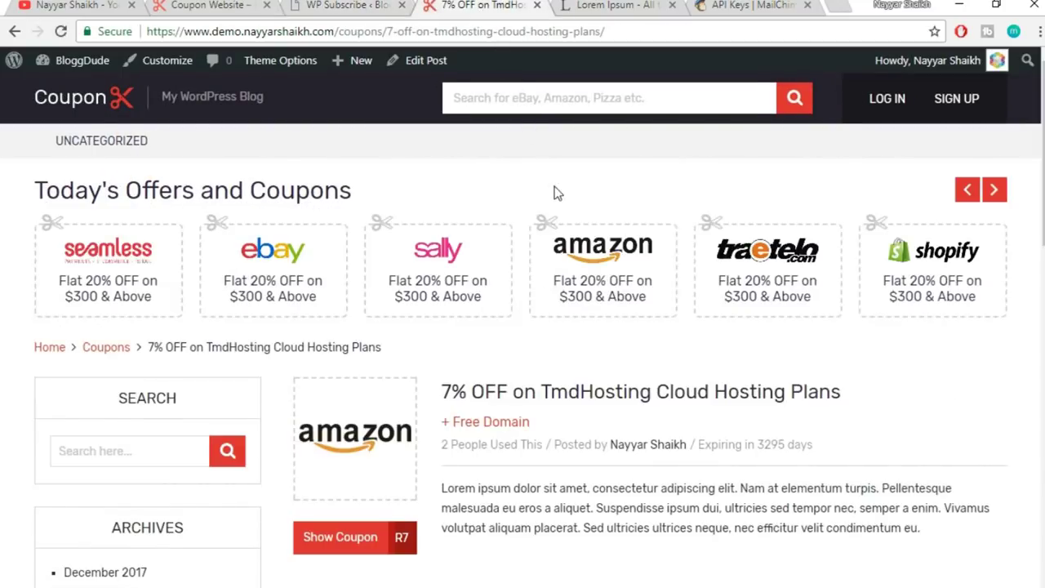
scroll(554, 193, "down", 4)
scroll(554, 194, "down", 4)
scroll(555, 196, "up", 10)
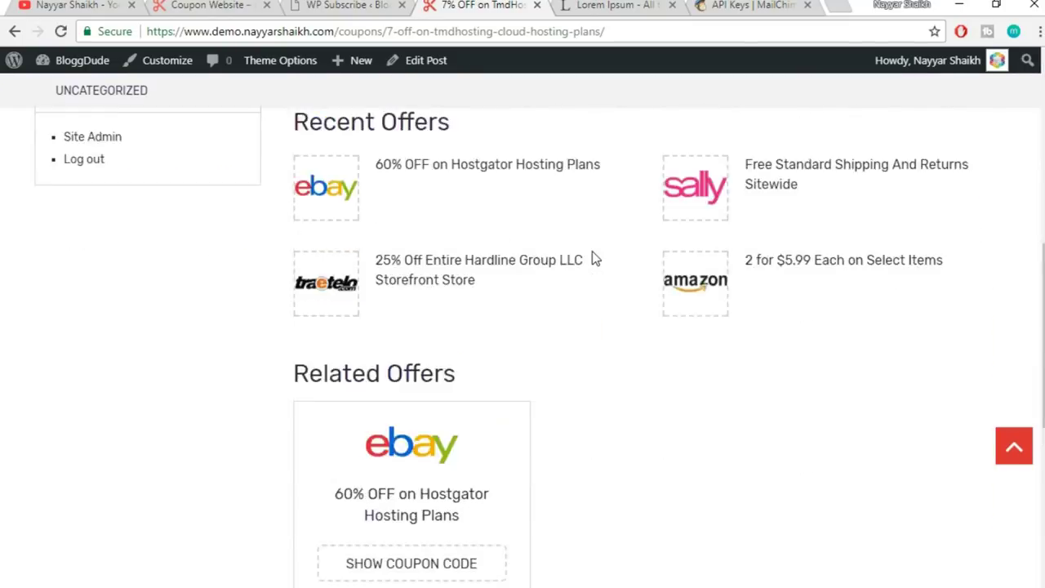
scroll(884, 316, "down", 3)
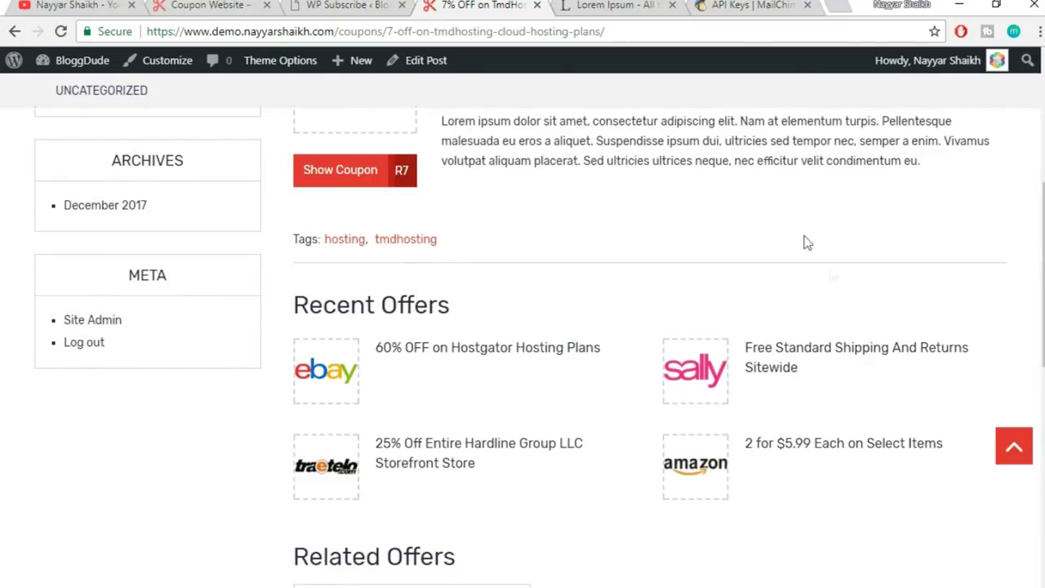
left_click(350, 5)
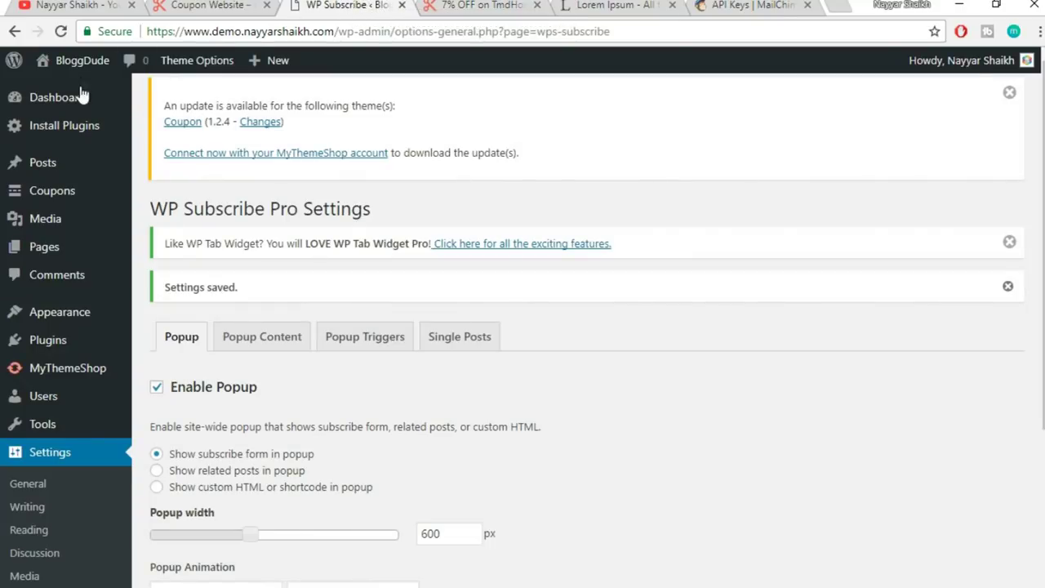
- Add the WP Subscribe Pro Widget to the Subscribe Widget Area
mouse_move(82, 317)
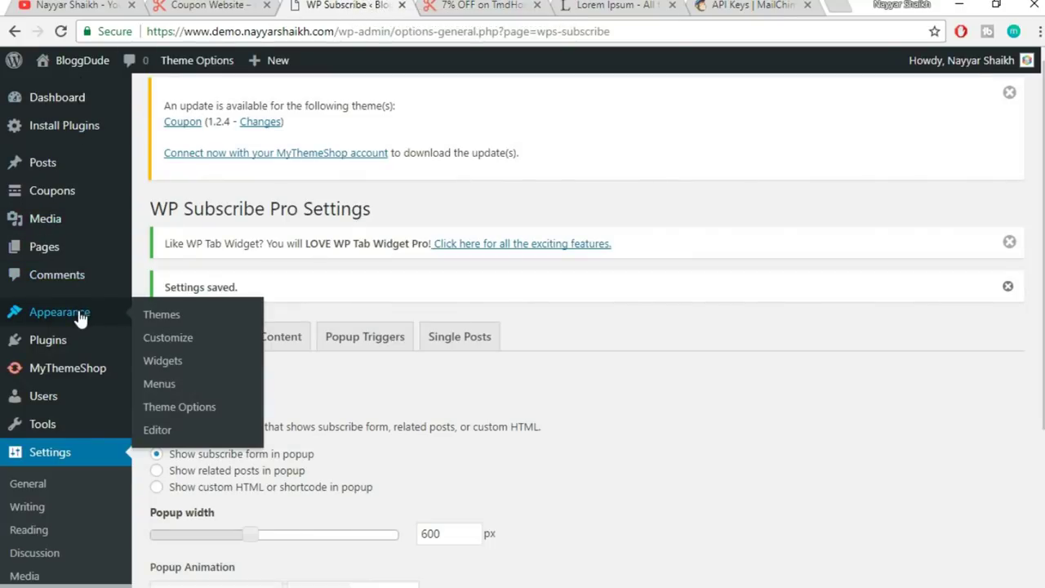
left_click(184, 364)
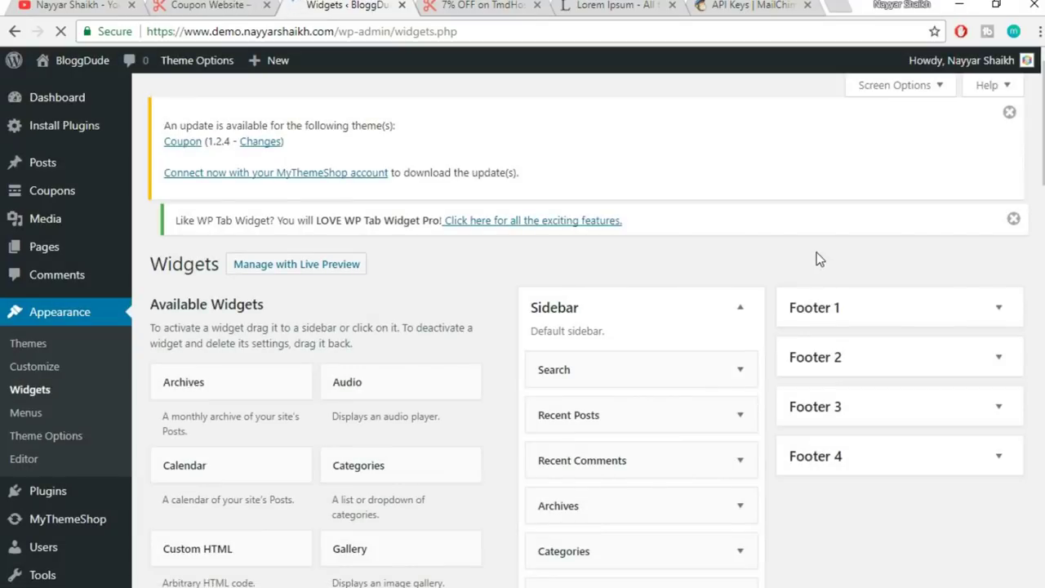
scroll(817, 259, "down", 15)
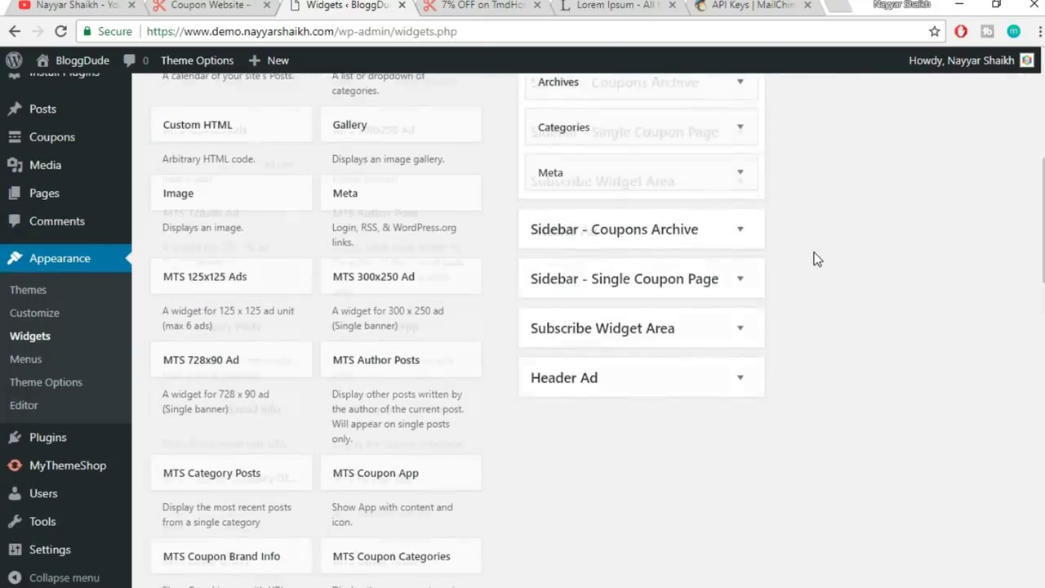
scroll(817, 259, "down", 7)
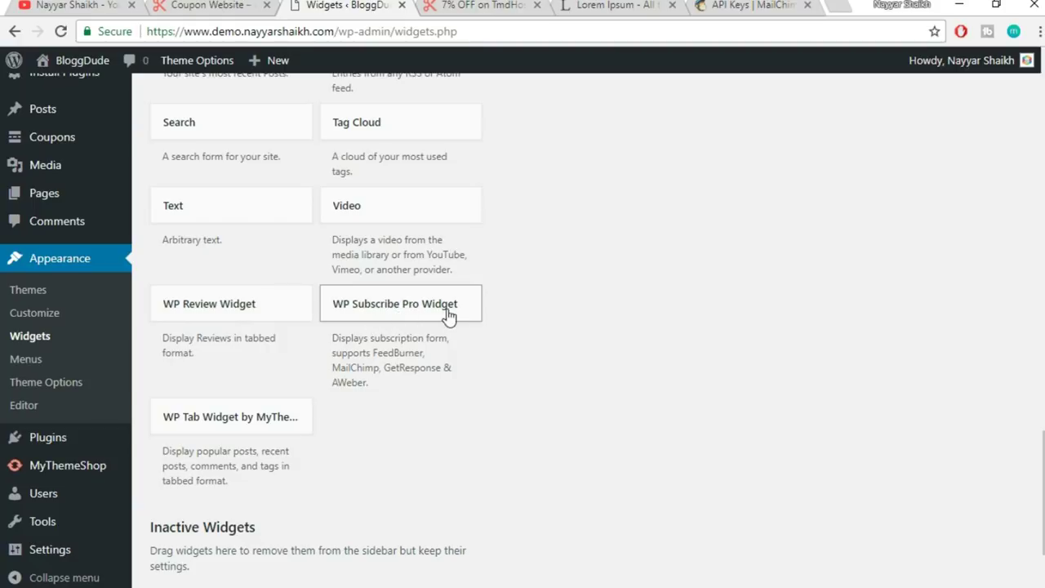
left_click(437, 318)
scroll(656, 283, "down", 2)
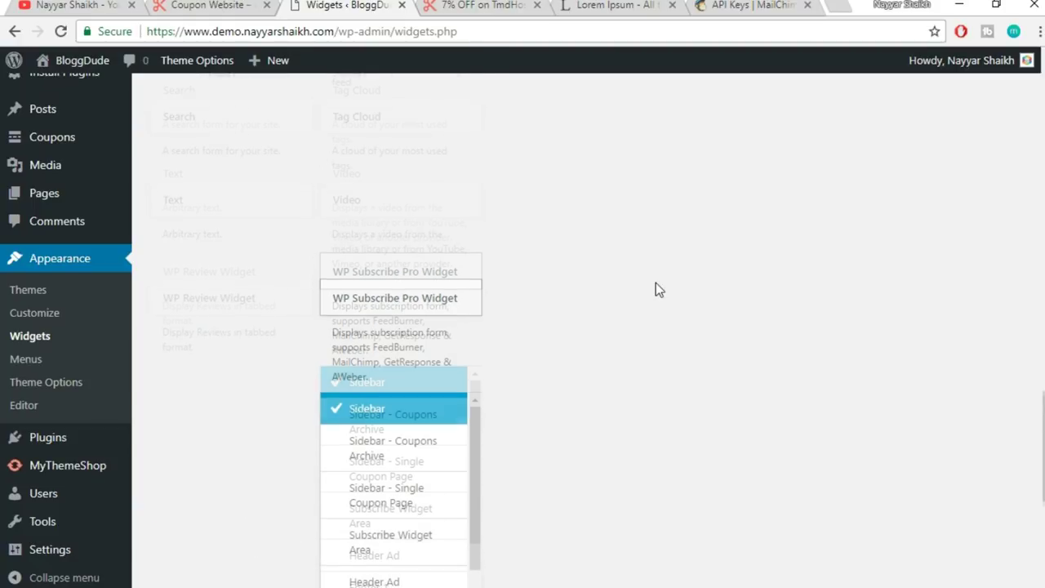
left_click(389, 396)
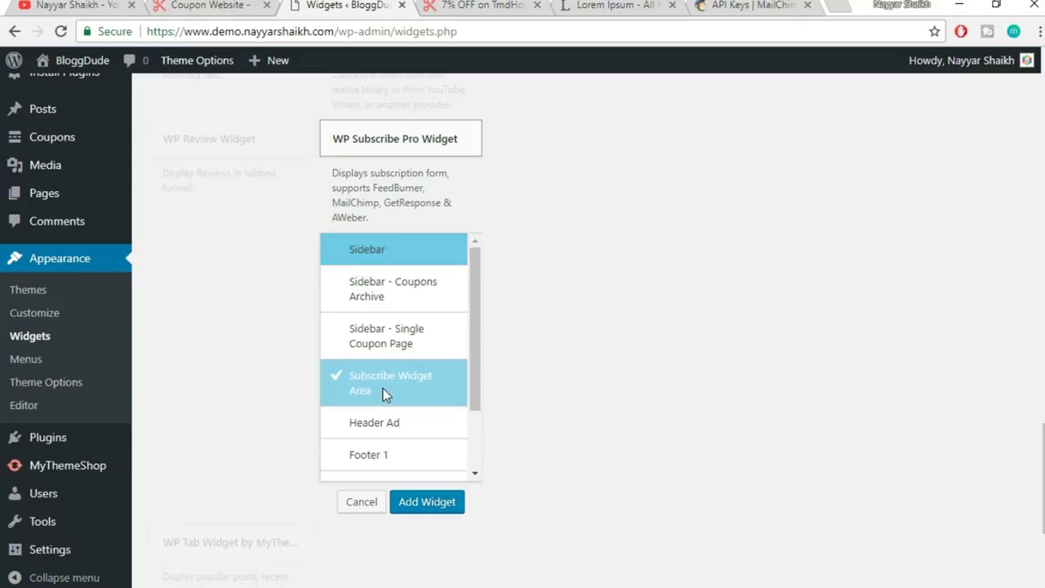
left_click(446, 503)
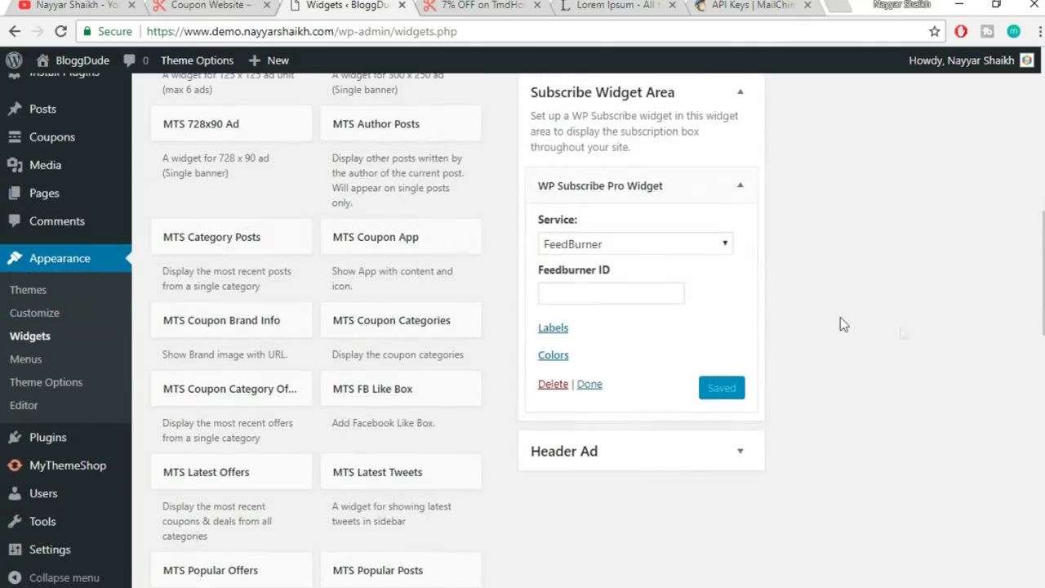
- Set the widget's service to MailChimp with the saved API key and a mailing list
left_click(598, 244)
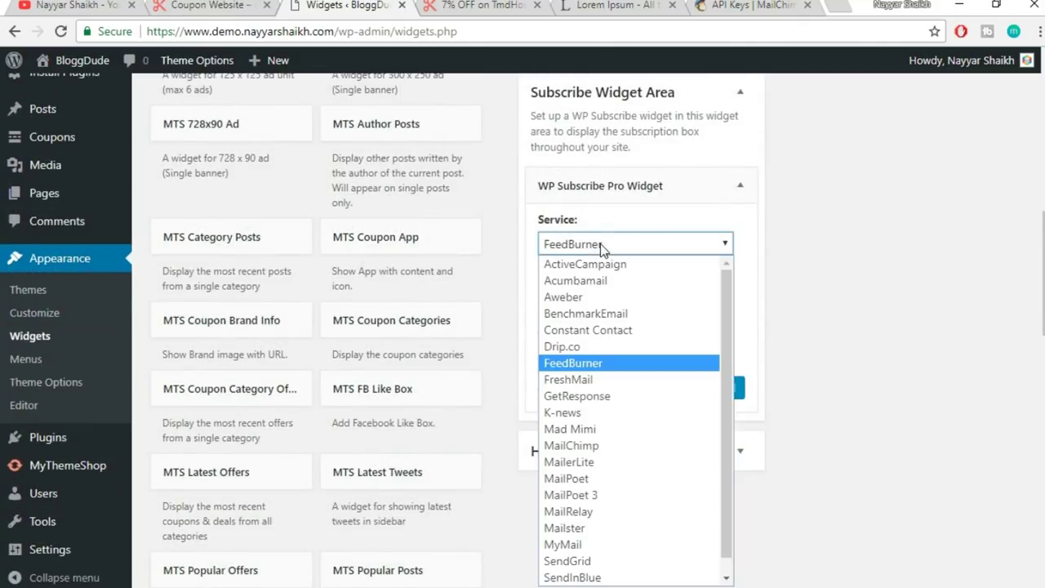
left_click(614, 446)
left_click(605, 286)
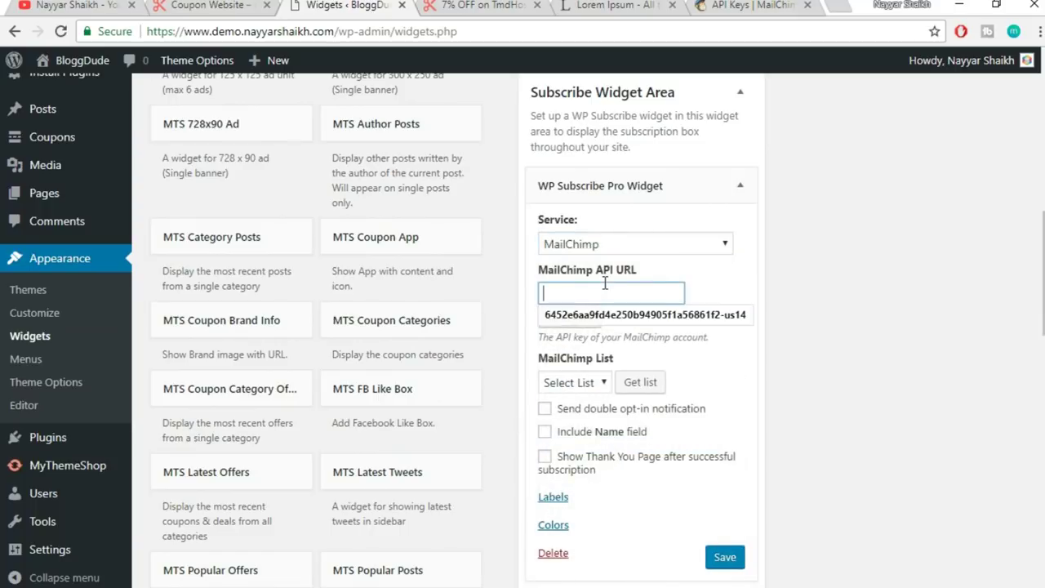
left_click(615, 317)
scroll(936, 293, "down", 1)
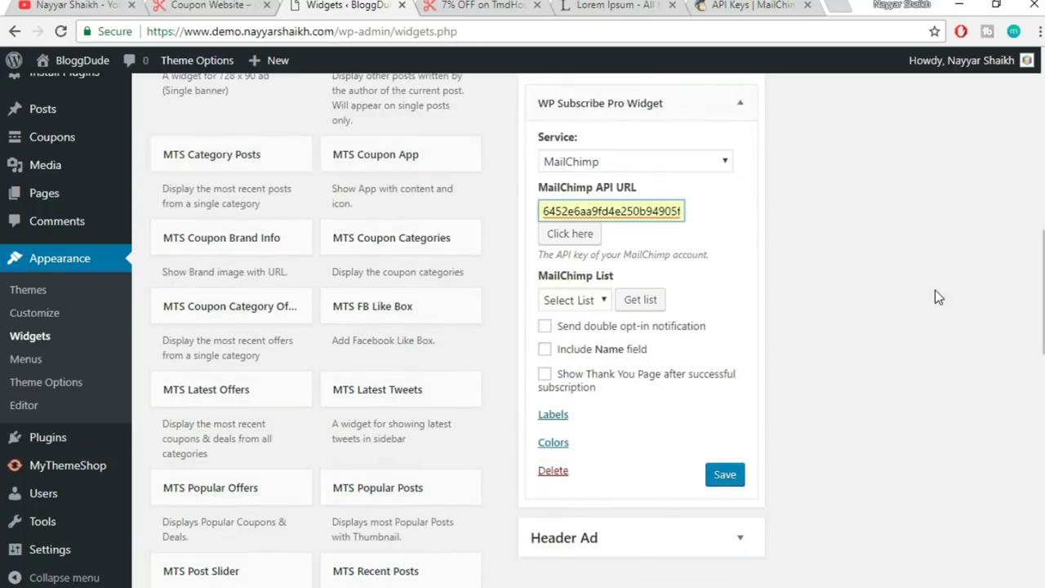
scroll(932, 291, "down", 1)
left_click(583, 216)
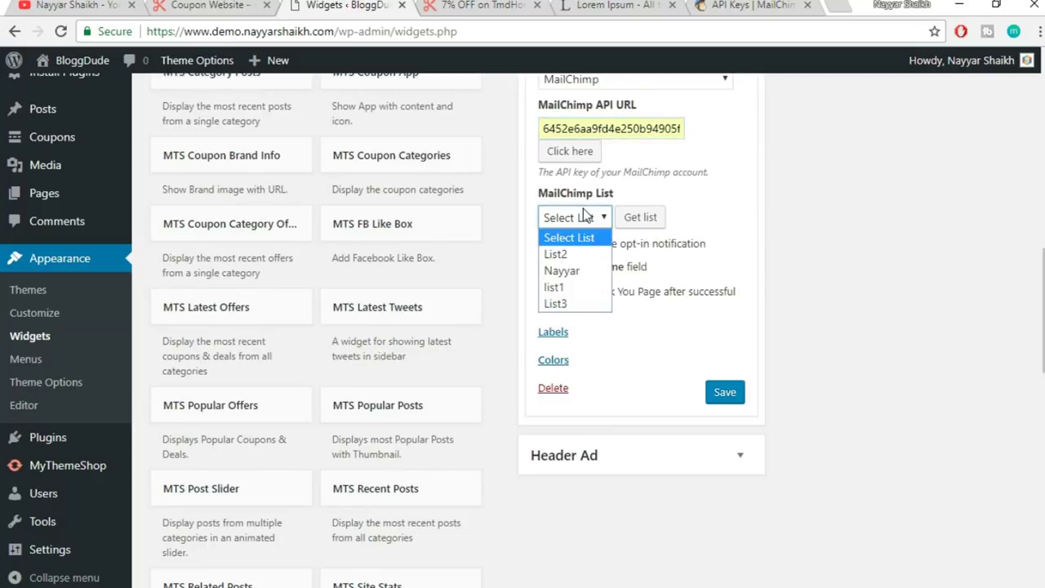
left_click(574, 270)
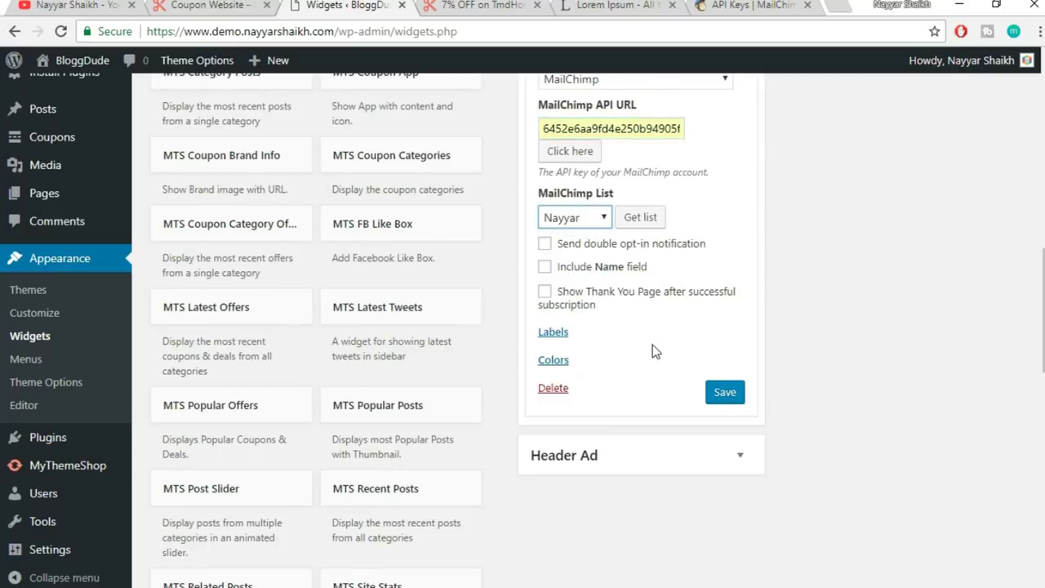
- Review the widget's label and colour settings, save it, and go back to the coupon page
left_click(555, 332)
scroll(775, 315, "down", 1)
scroll(775, 317, "down", 4)
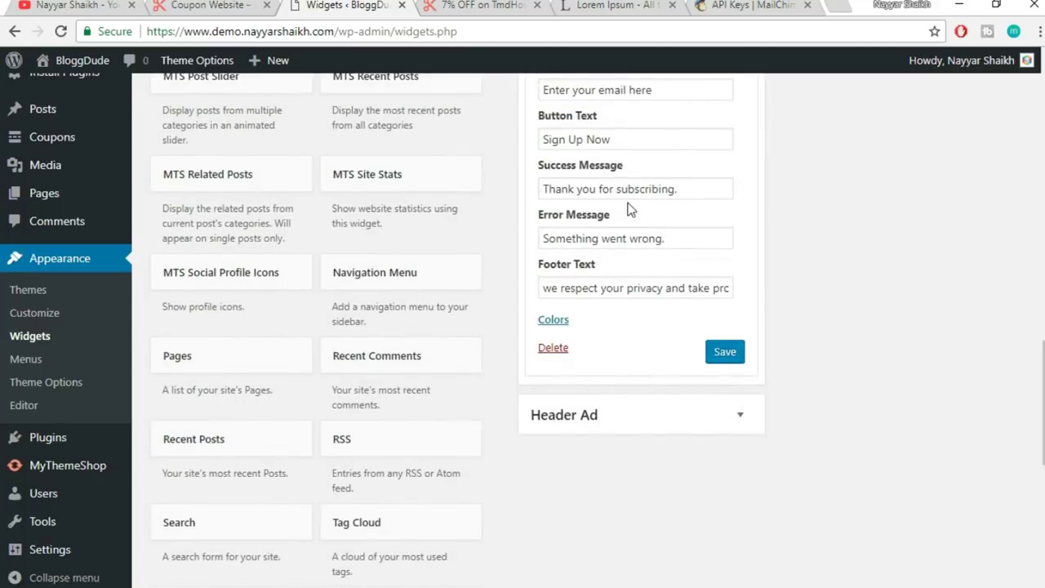
scroll(637, 237, "up", 4)
left_click(560, 252)
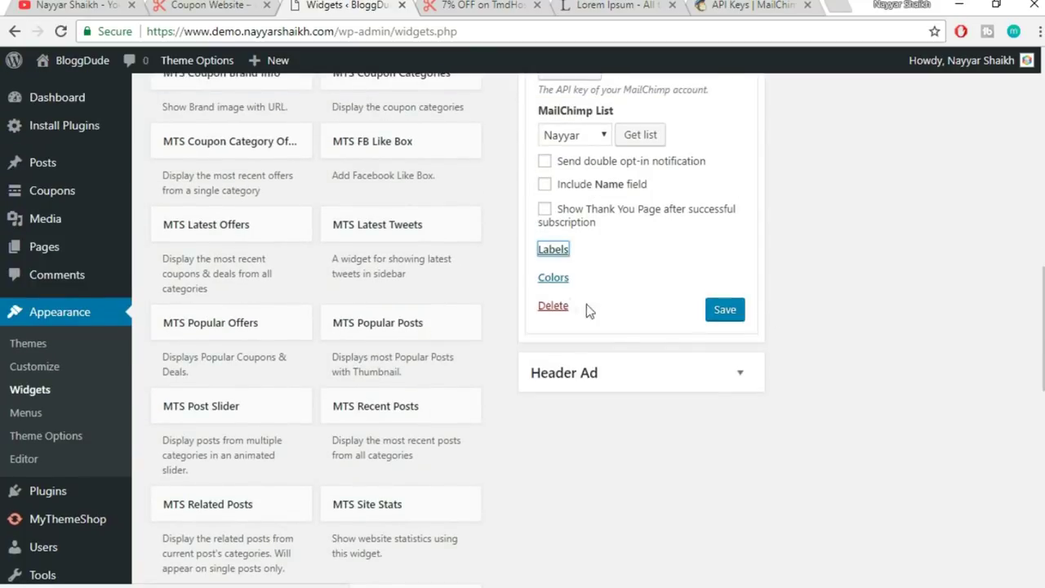
left_click(564, 279)
scroll(665, 317, "down", 1)
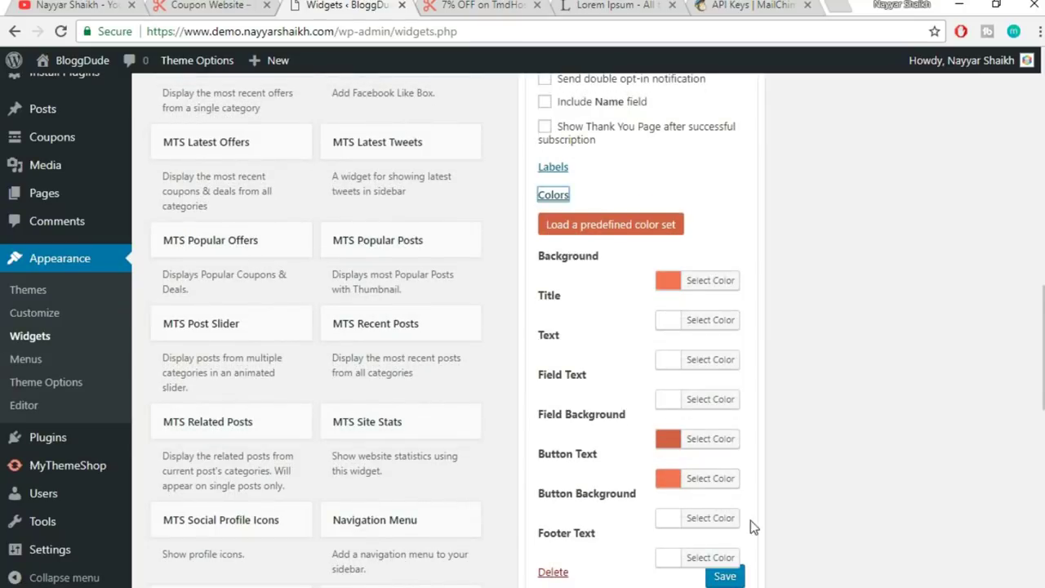
scroll(750, 539, "down", 1)
left_click(725, 495)
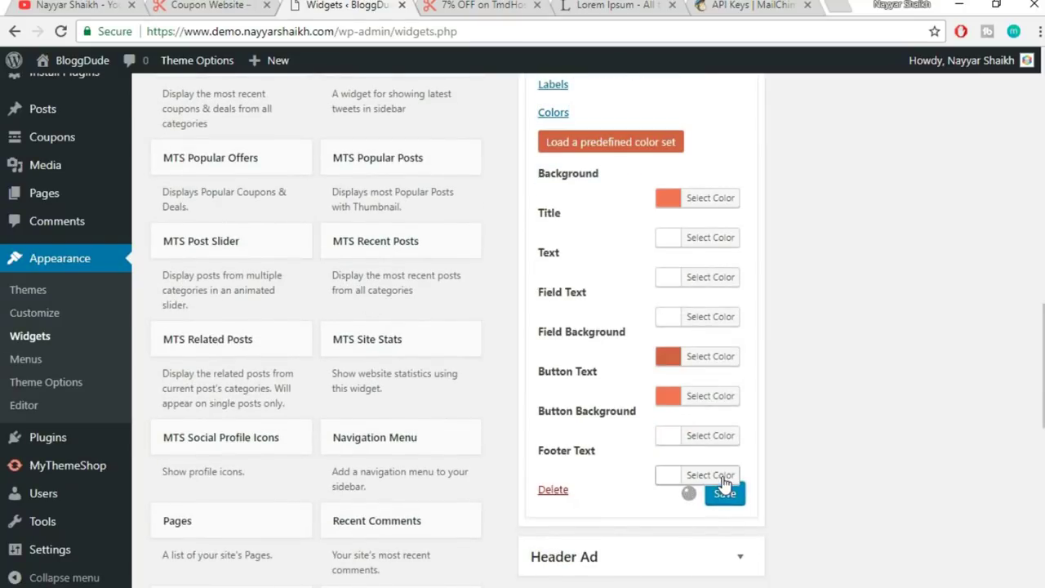
left_click(438, 7)
left_click(497, 33)
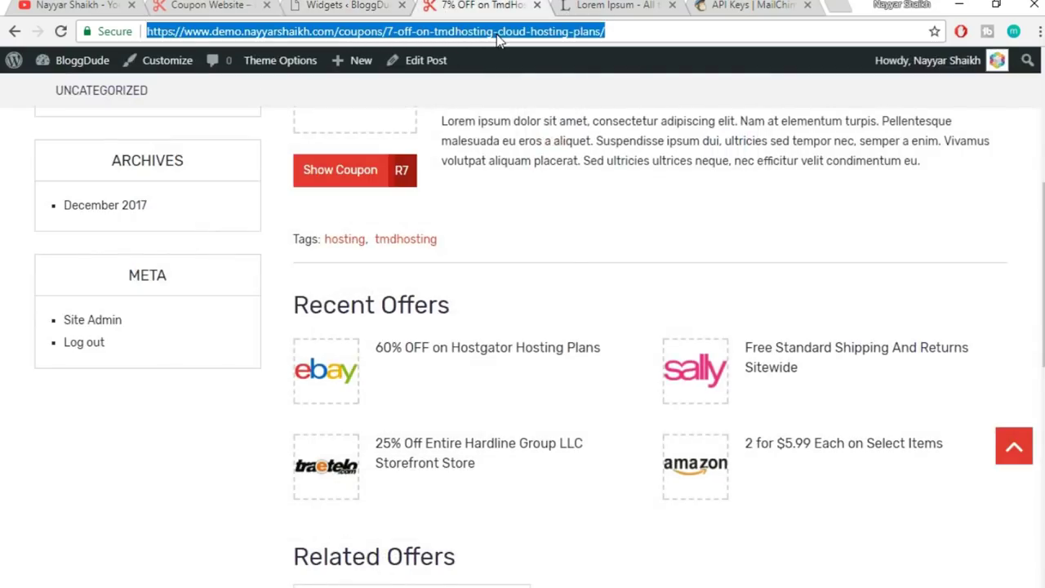
- Reload the coupon page and point out the new 'Get more stuff' subscribe box
key("Return")
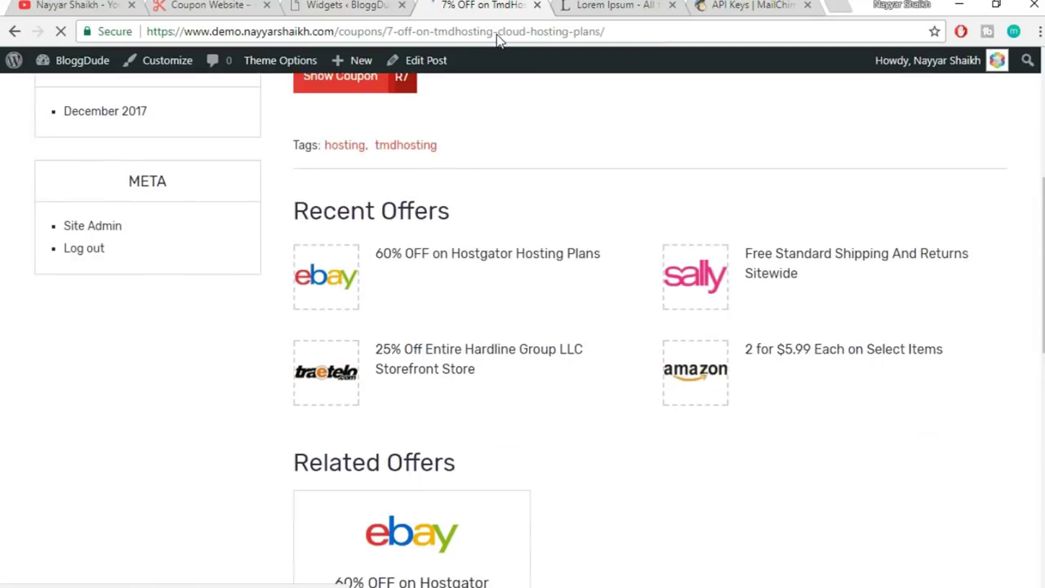
scroll(539, 93, "down", 8)
scroll(737, 267, "up", 2)
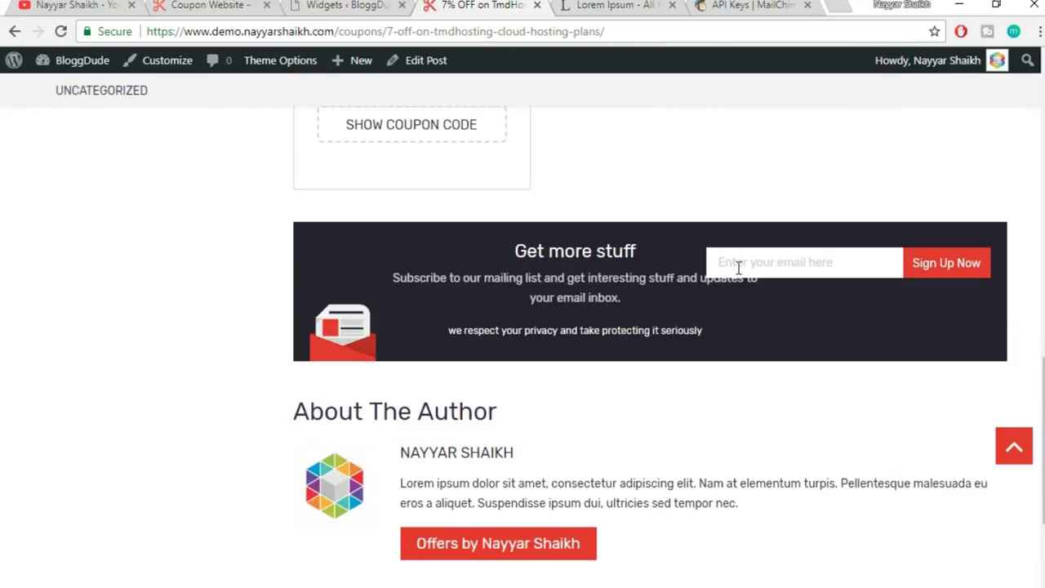
left_click_drag(515, 256, 662, 327)
left_click(689, 345)
left_click_drag(515, 245, 665, 329)
left_click(735, 346)
scroll(718, 343, "up", 4)
left_click(718, 343)
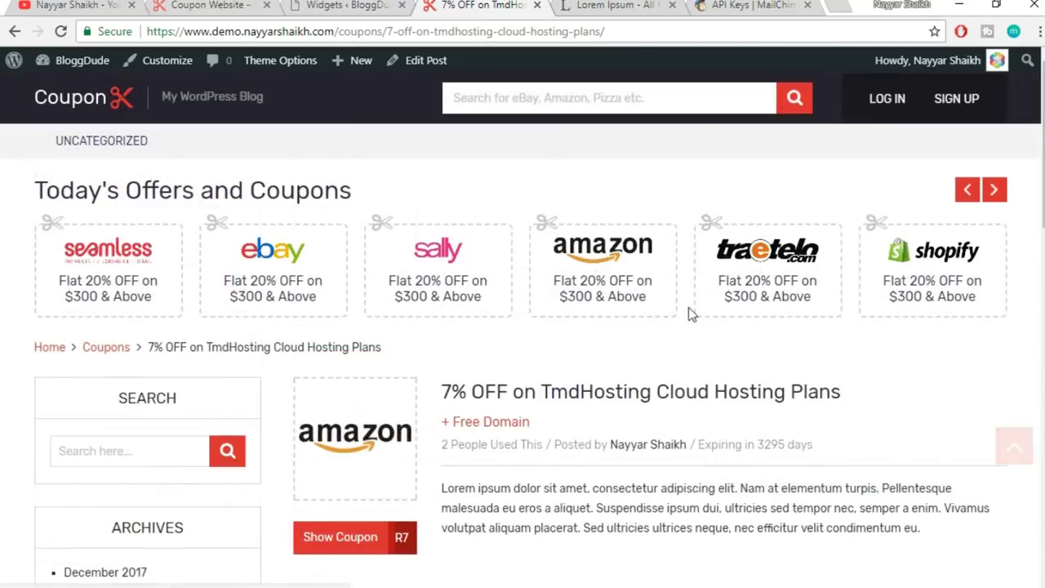
- Confirm the subscribe bar on the homepage, then return to the Widgets page
left_click(80, 112)
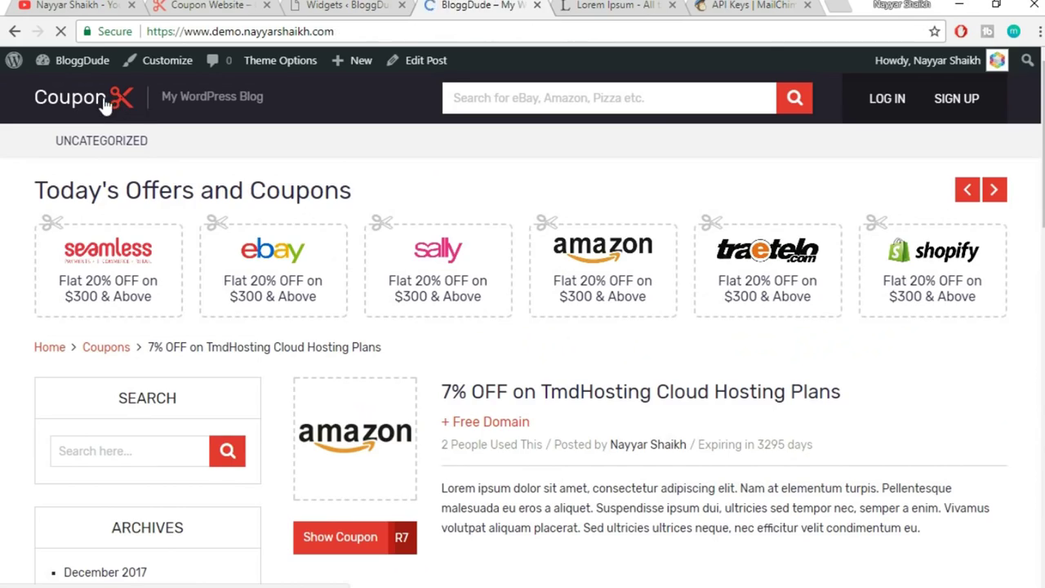
scroll(554, 374, "down", 15)
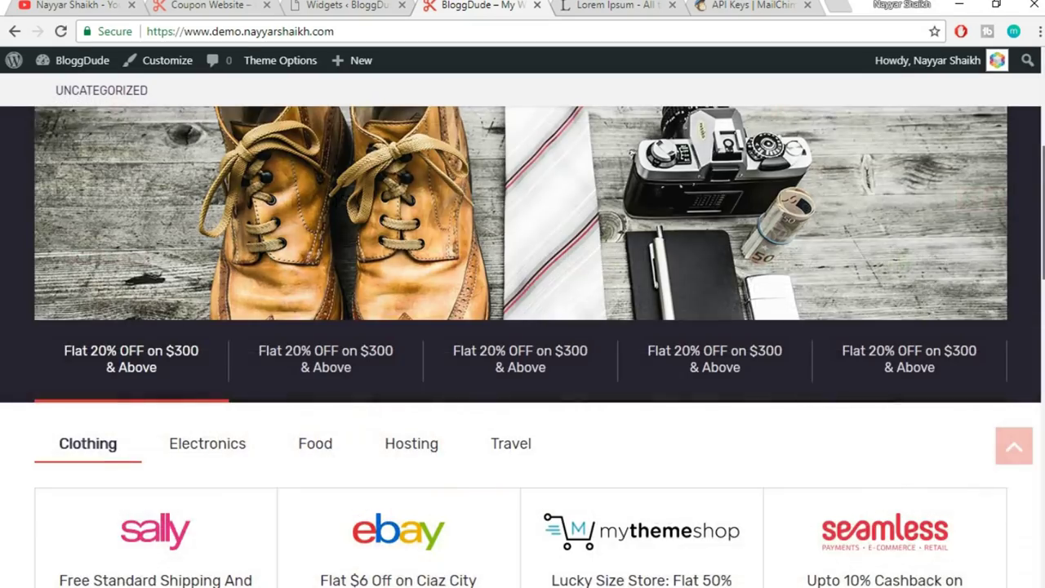
scroll(551, 372, "down", 1)
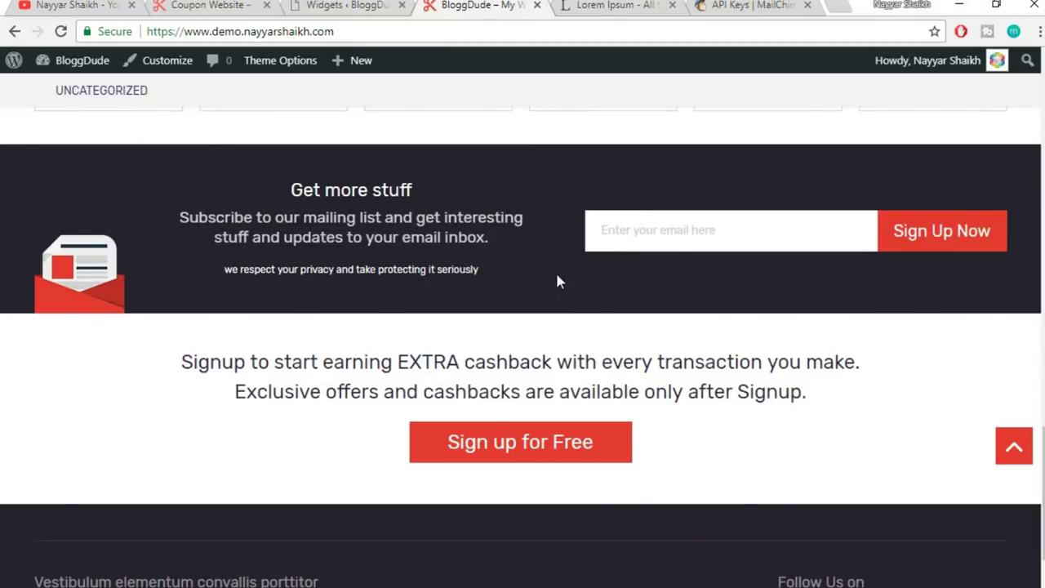
scroll(796, 353, "down", 1)
scroll(796, 357, "up", 3)
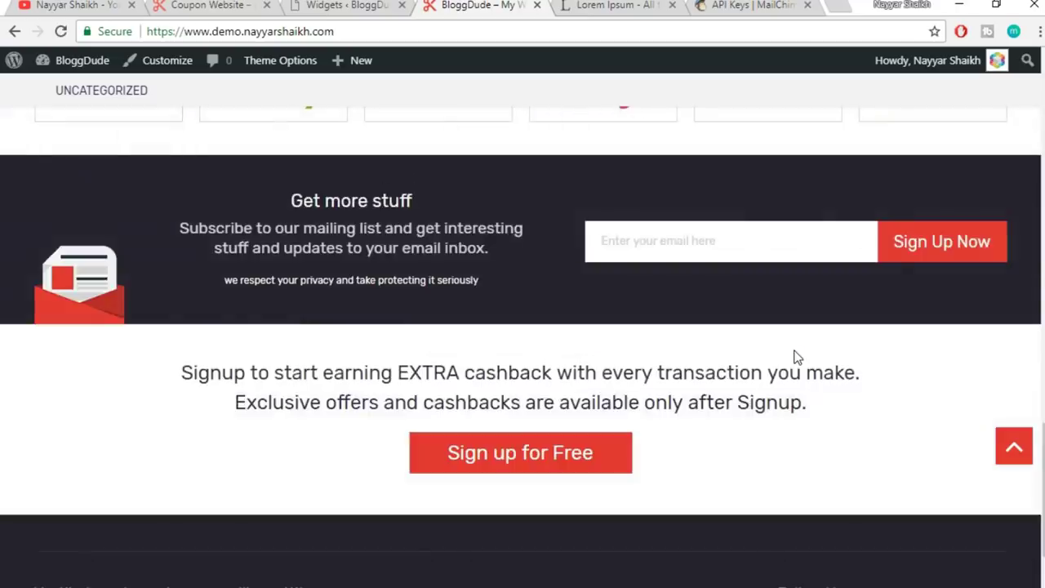
left_click(1019, 458)
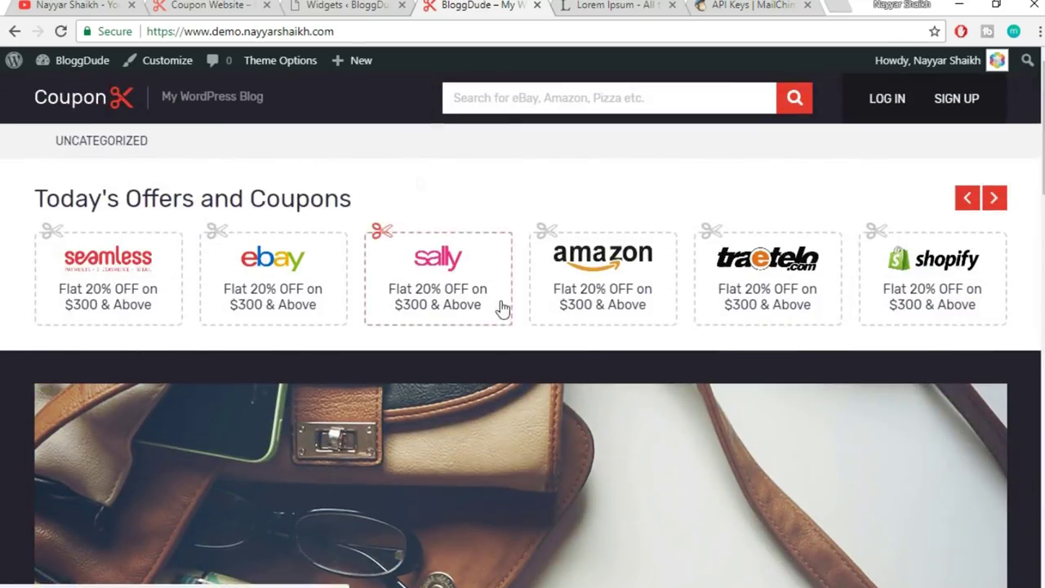
left_click(343, 5)
scroll(828, 351, "up", 2)
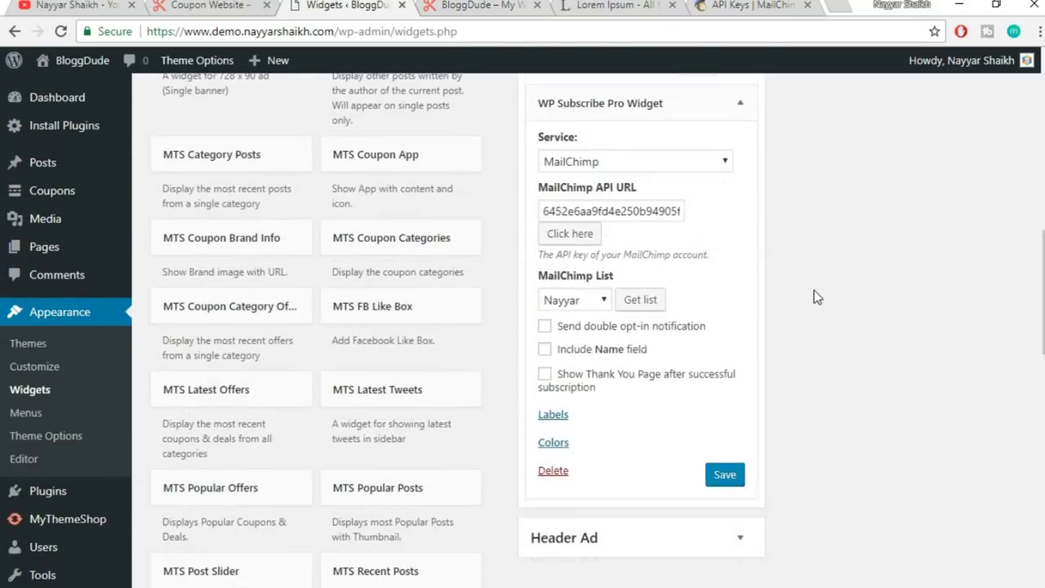
- Collapse the WP Subscribe Pro Widget and leave the widgets page for the theme options
left_click(740, 104)
scroll(829, 244, "up", 2)
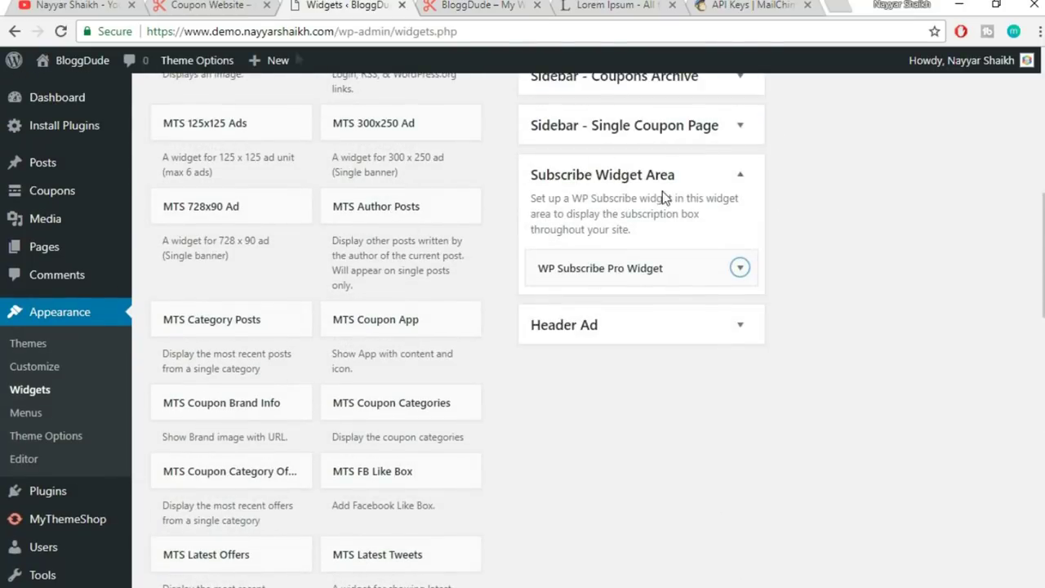
scroll(554, 233, "up", 8)
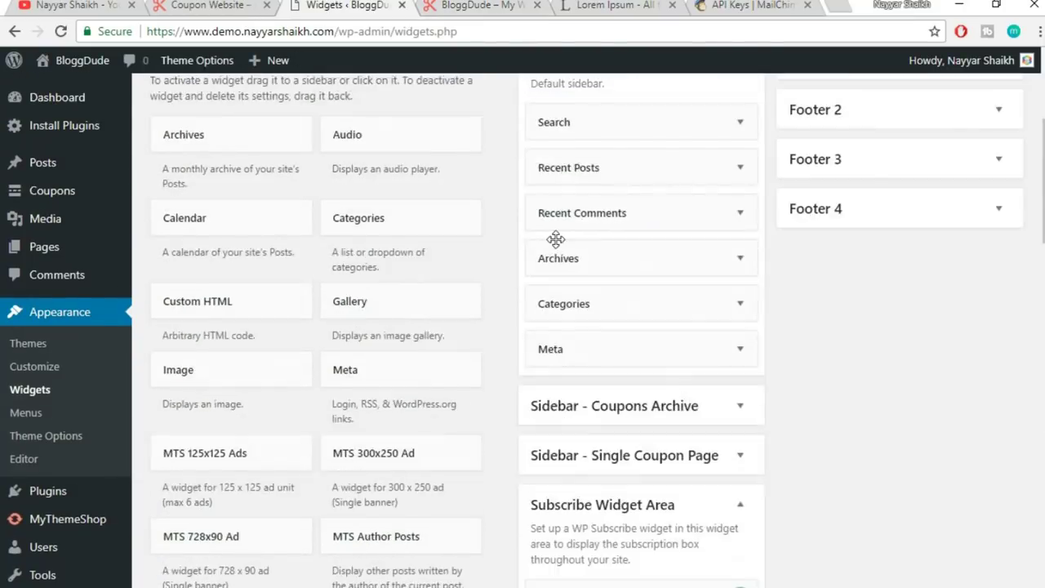
left_click(196, 65)
left_click(621, 122)
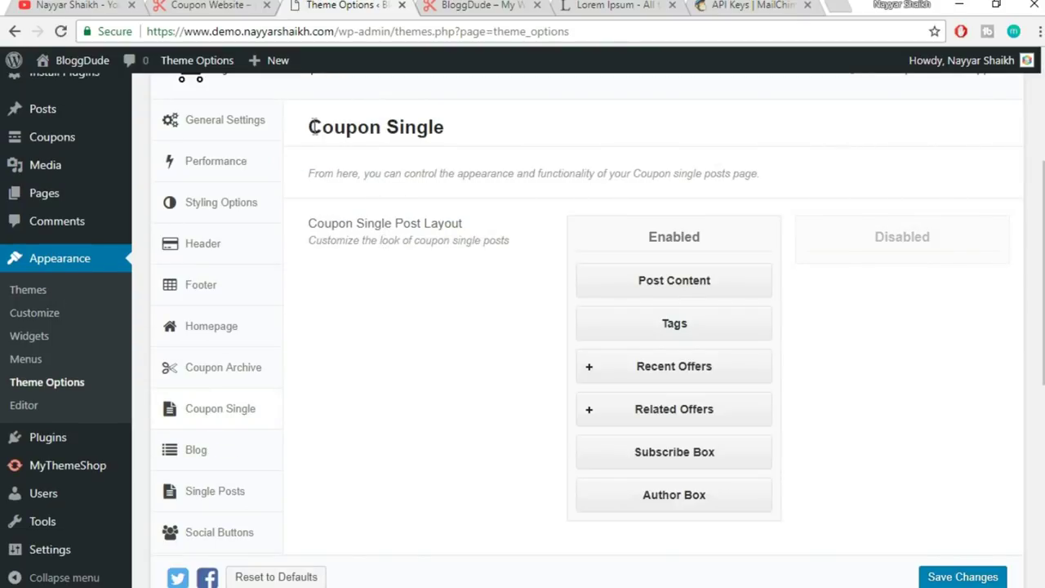
- Review the Coupon Single options, including Subscribe Box, then view the live coupon site
scroll(734, 355, "down", 1)
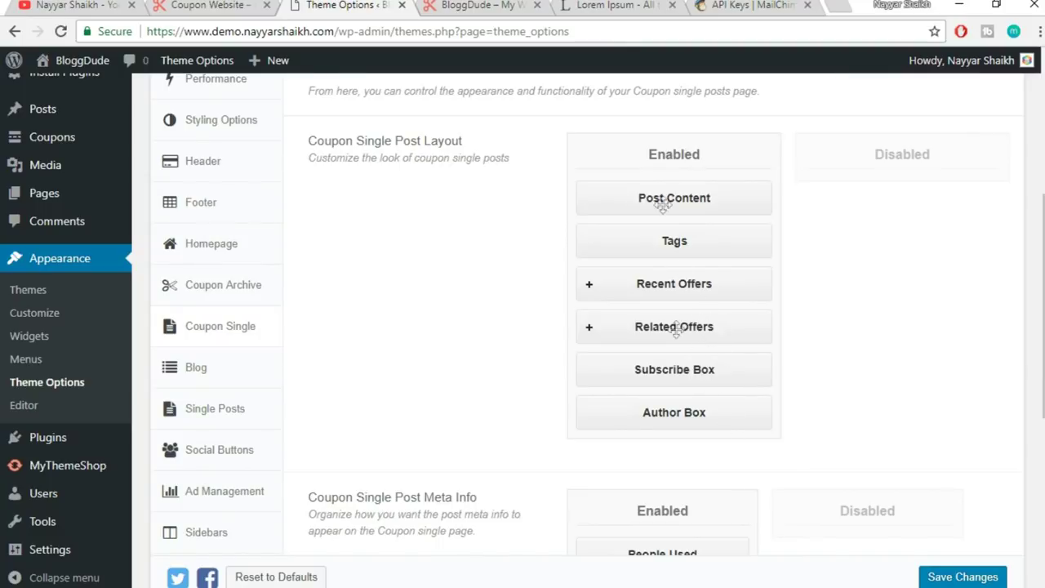
scroll(874, 316, "down", 1)
scroll(872, 317, "down", 1)
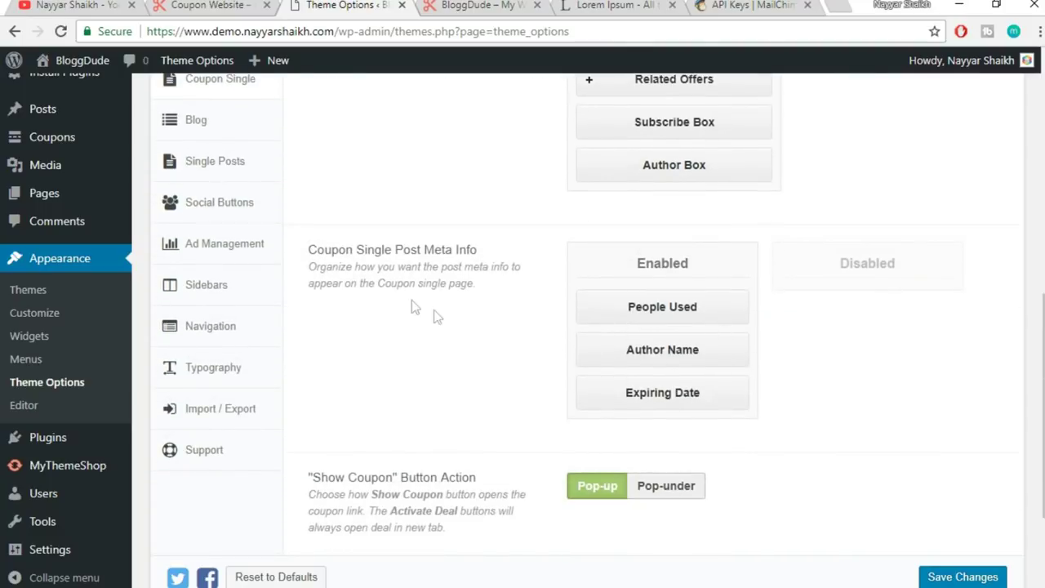
left_click_drag(317, 250, 481, 250)
left_click(479, 251)
left_click(482, 6)
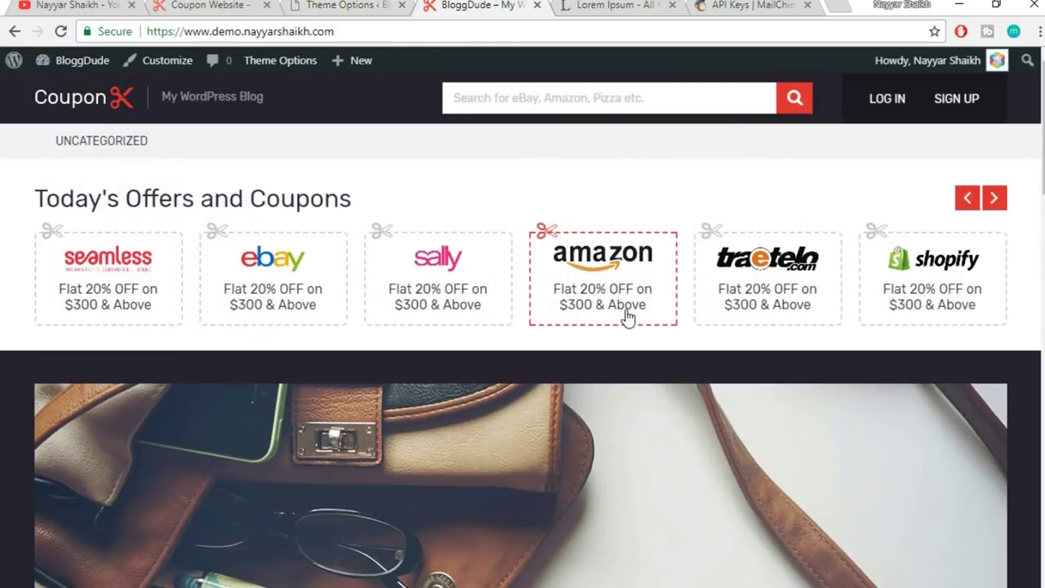
- Examine the coupon's title, meta line and 357 days expiry text on the live site
scroll(629, 327, "down", 10)
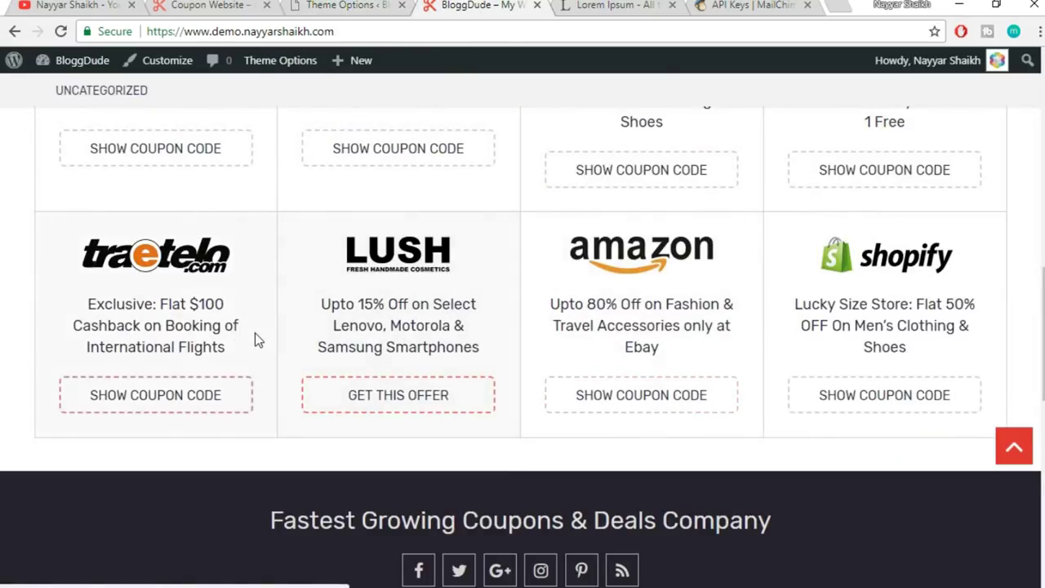
scroll(255, 334, "up", 3)
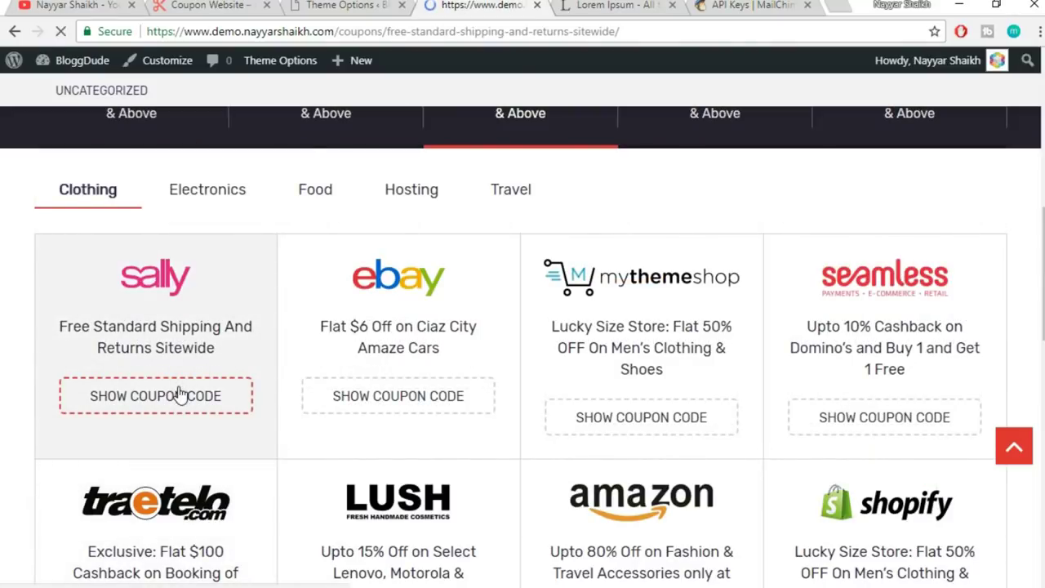
scroll(845, 365, "down", 6)
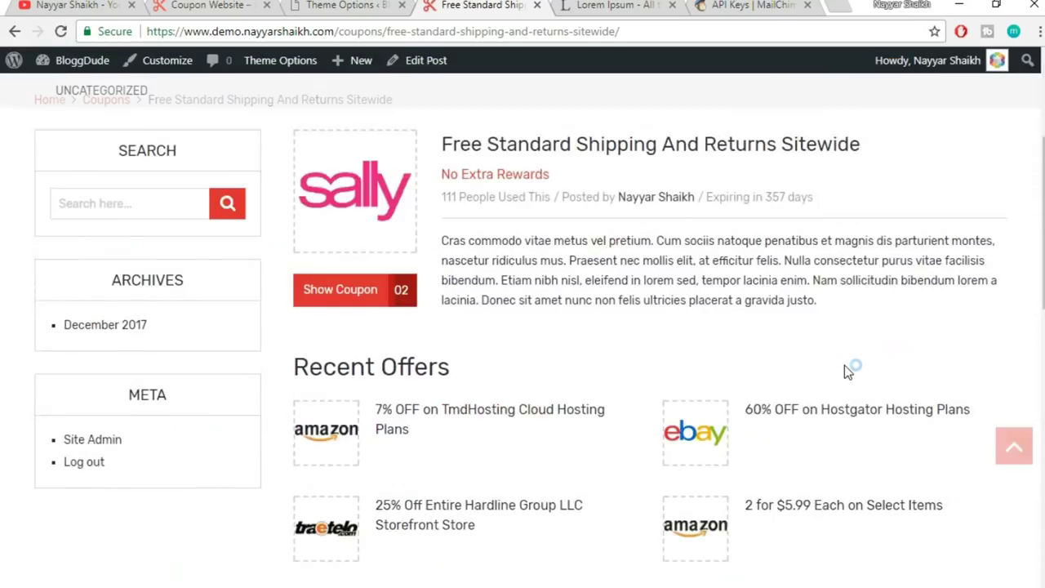
scroll(844, 365, "up", 5)
left_click_drag(449, 361, 841, 352)
left_click(839, 367)
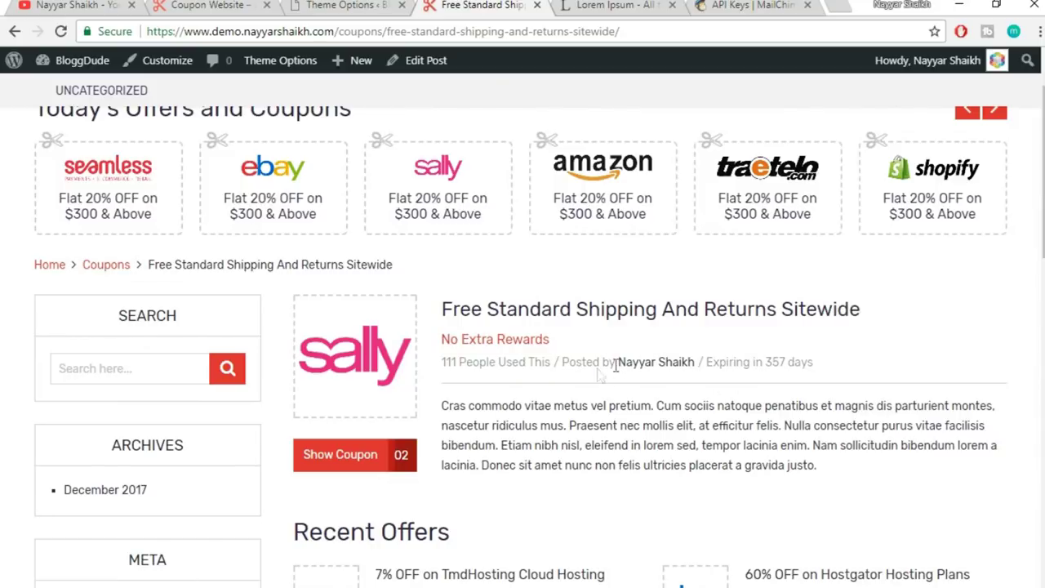
left_click_drag(815, 362, 770, 362)
left_click(771, 361)
- Test the current Show Coupon popup behaviour, then set the button action to Pop-under
left_click(323, 5)
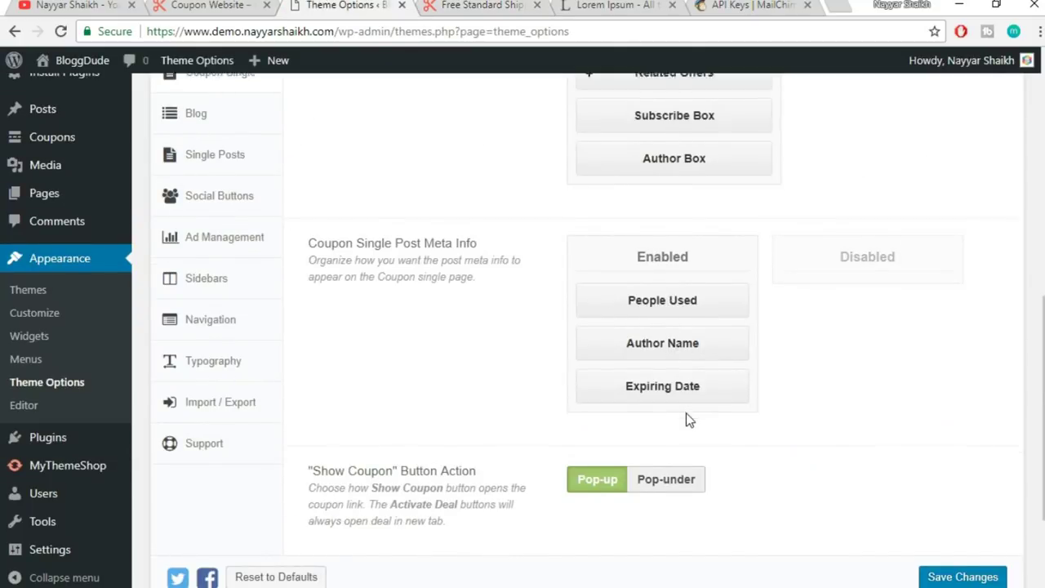
scroll(686, 420, "down", 2)
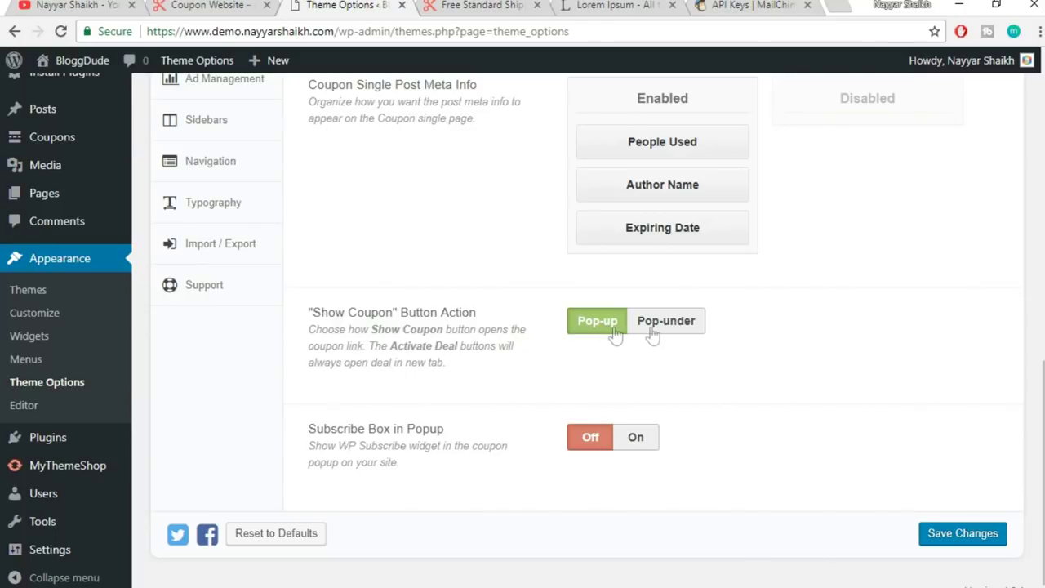
left_click(482, 5)
scroll(371, 406, "down", 2)
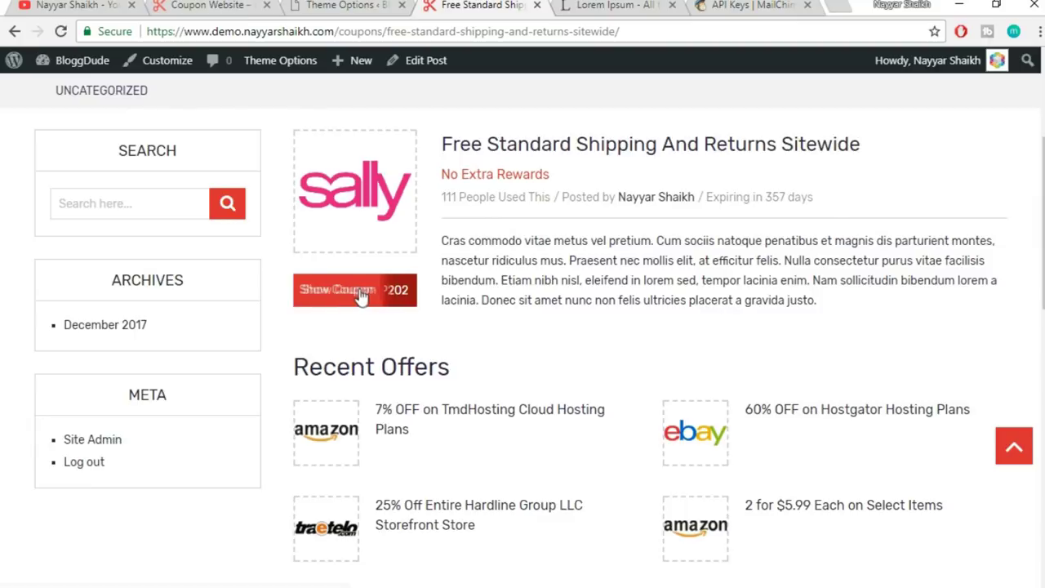
left_click(345, 299)
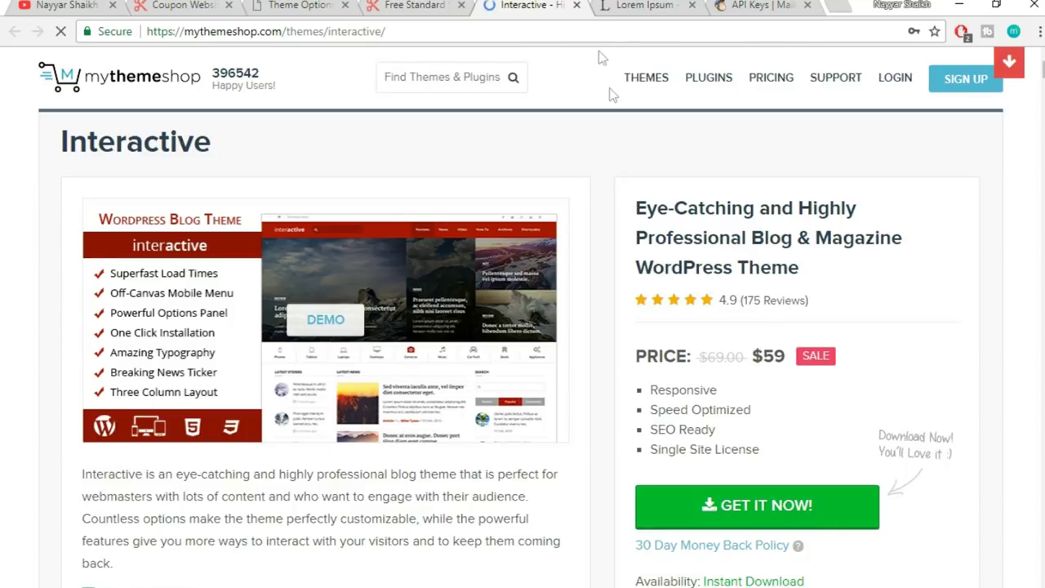
left_click(578, 6)
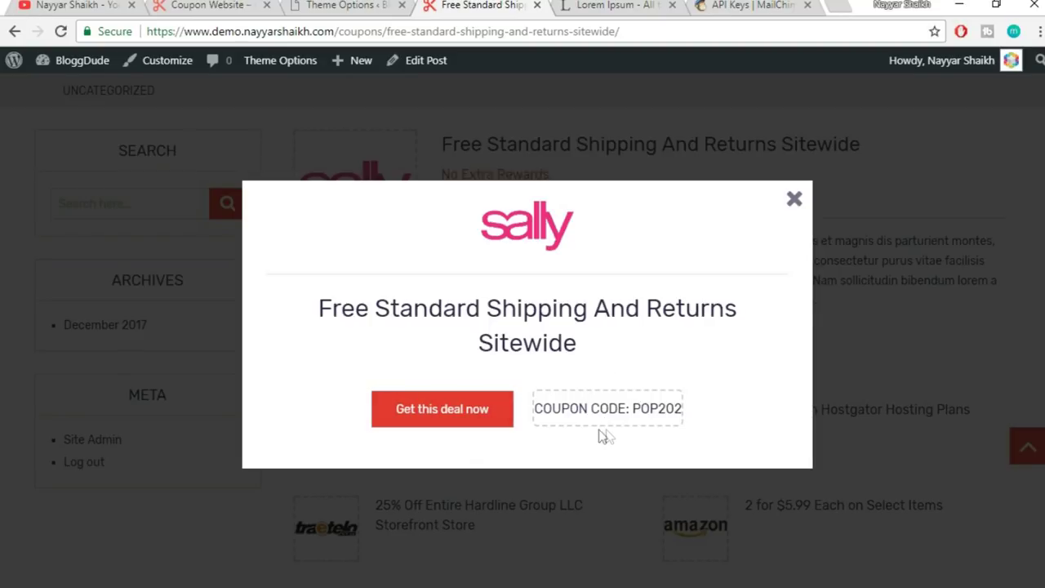
left_click(794, 200)
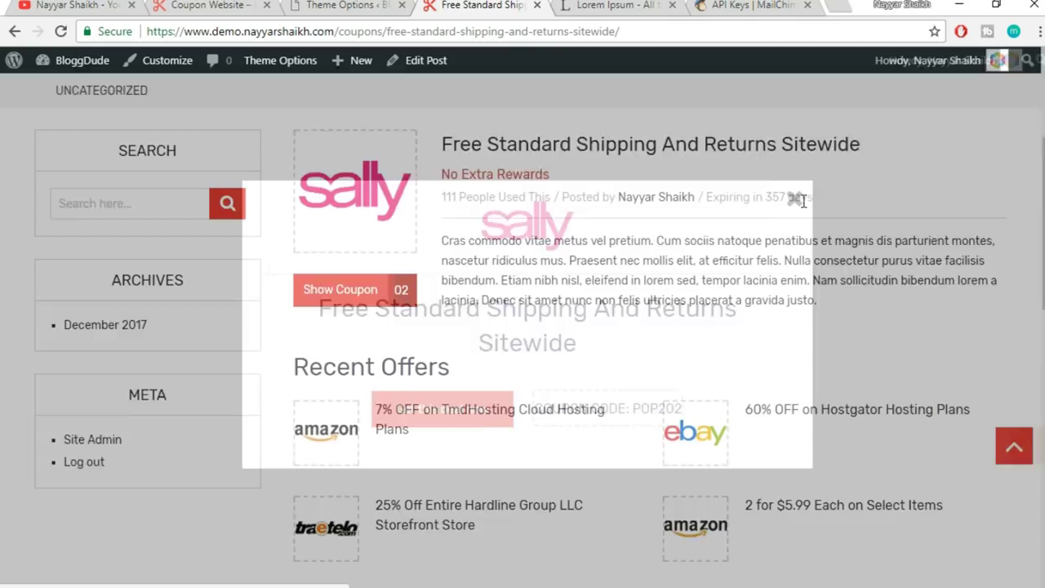
left_click(363, 5)
left_click(654, 331)
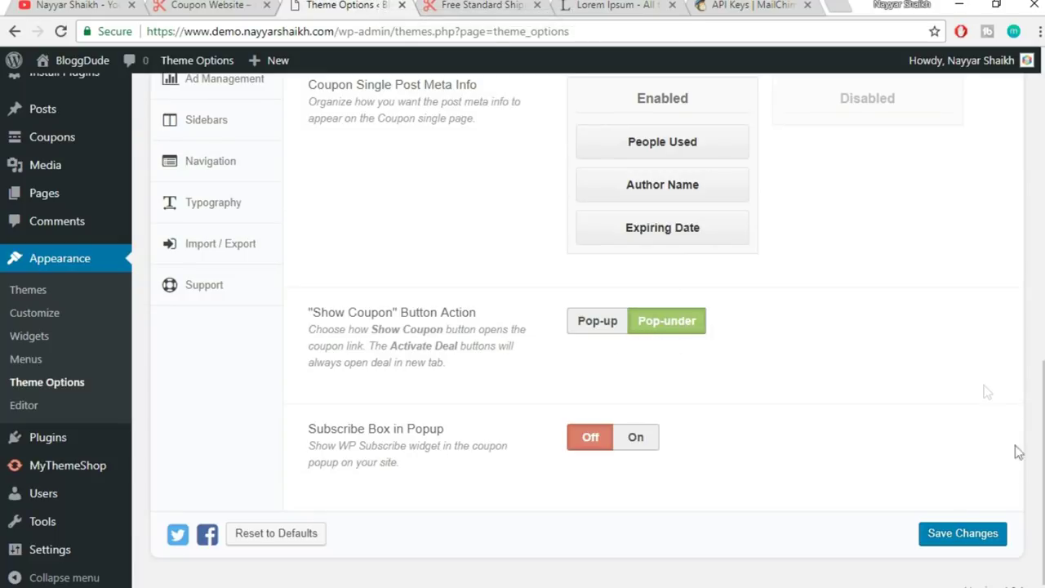
- Save the Pop-under setting and reload the coupon page
left_click(972, 535)
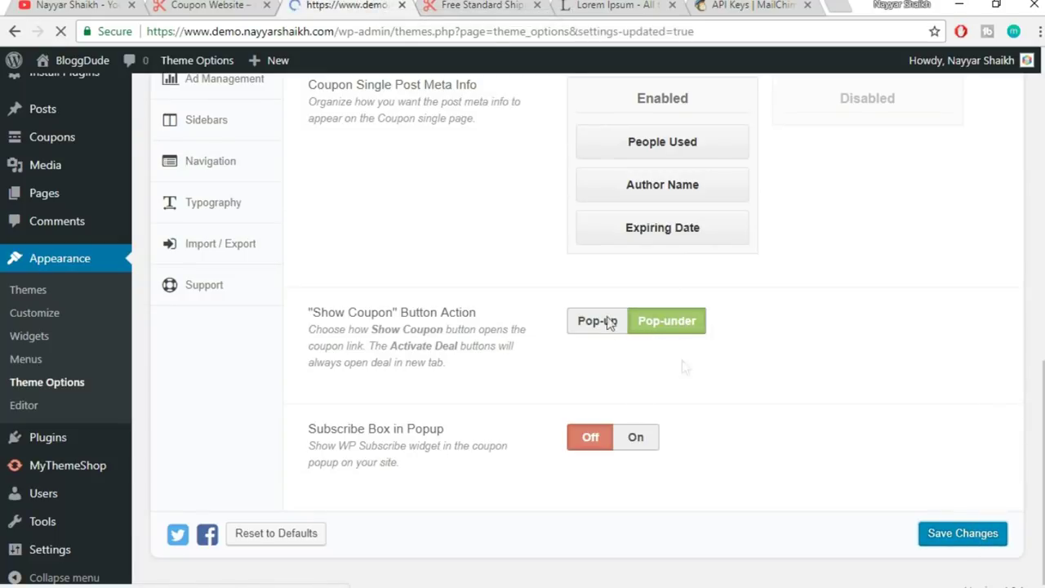
left_click(486, 4)
left_click(528, 31)
key("Return")
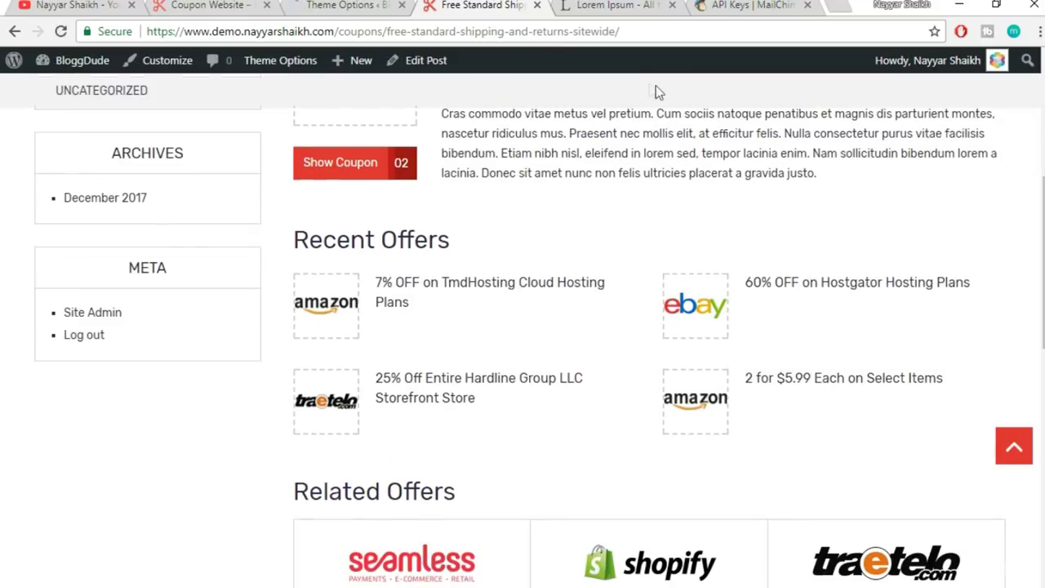
- Reveal the coupon, close the advertiser tab and coupon popup, and return to theme options
left_click(335, 263)
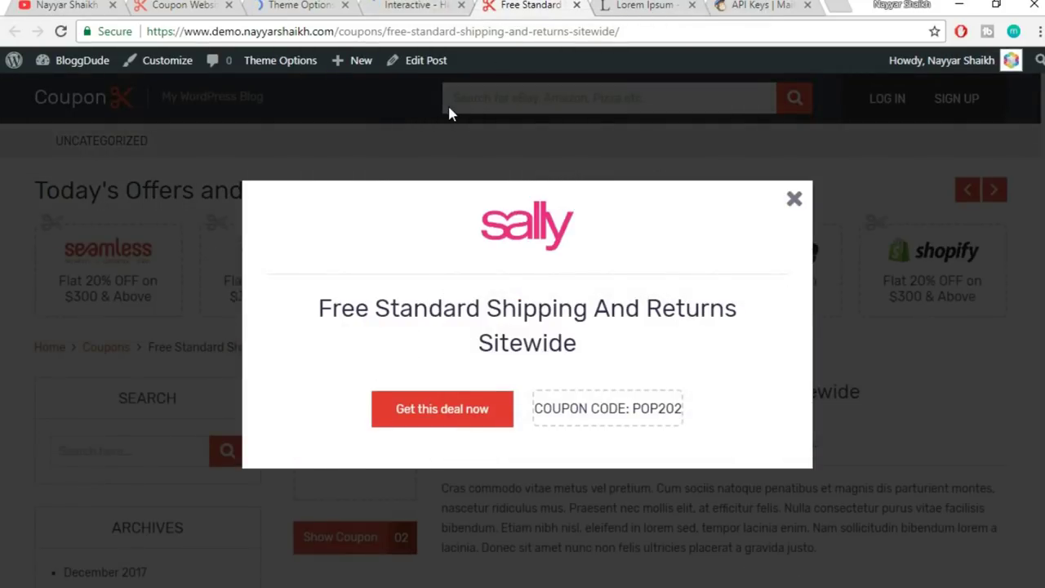
left_click(448, 6)
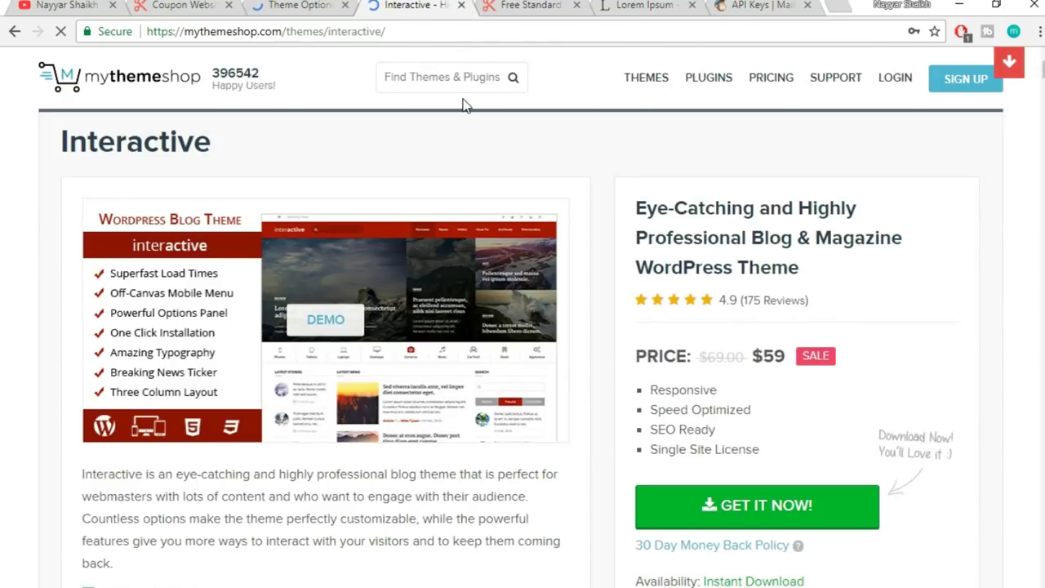
key("ctrl+w")
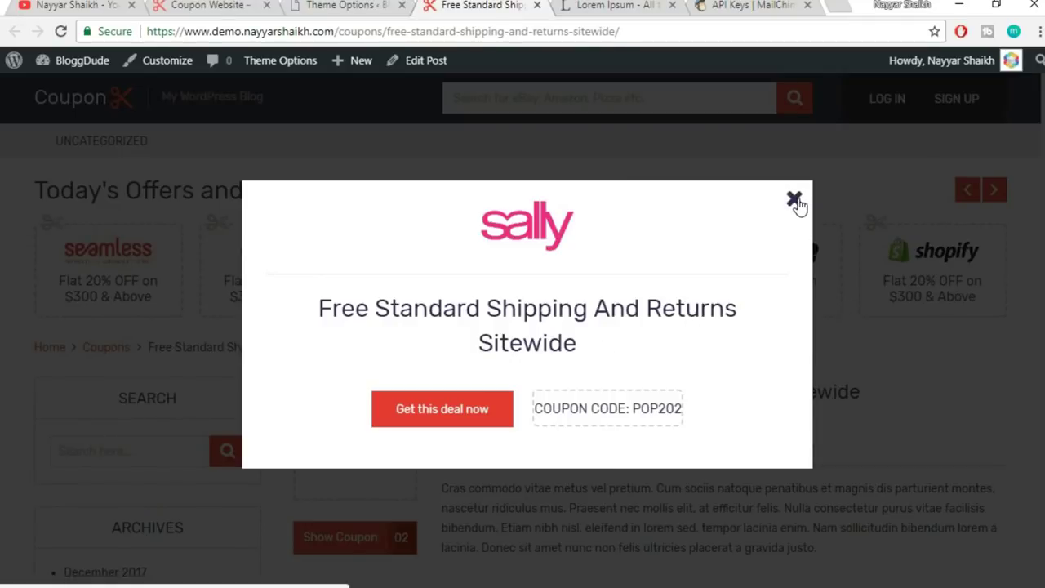
left_click(795, 200)
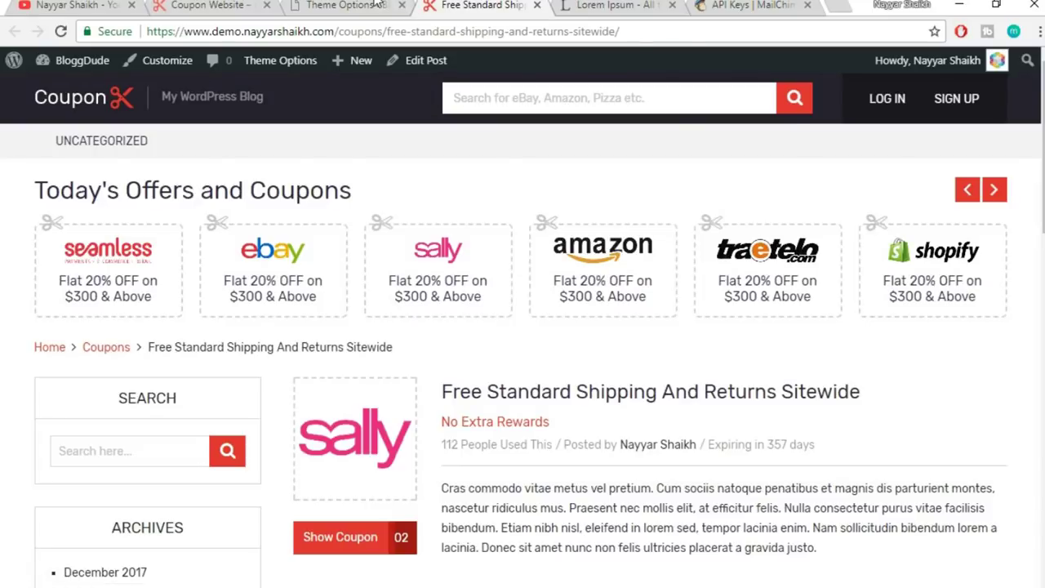
left_click(378, 4)
scroll(605, 180, "down", 10)
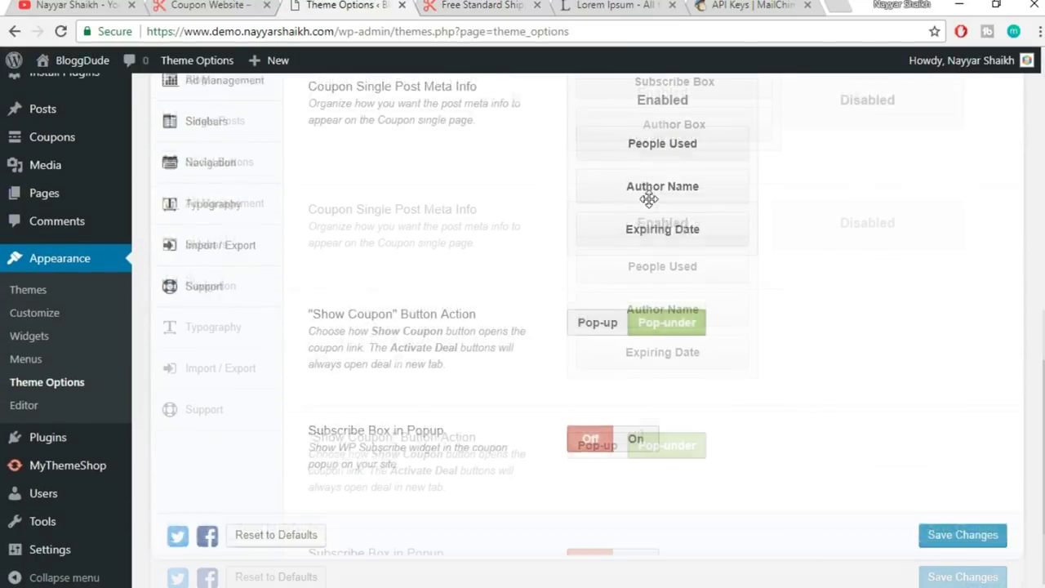
- Switch Subscribe Box in Popup to On and save the theme options
scroll(649, 199, "down", 2)
left_click_drag(314, 428, 446, 425)
left_click(455, 435)
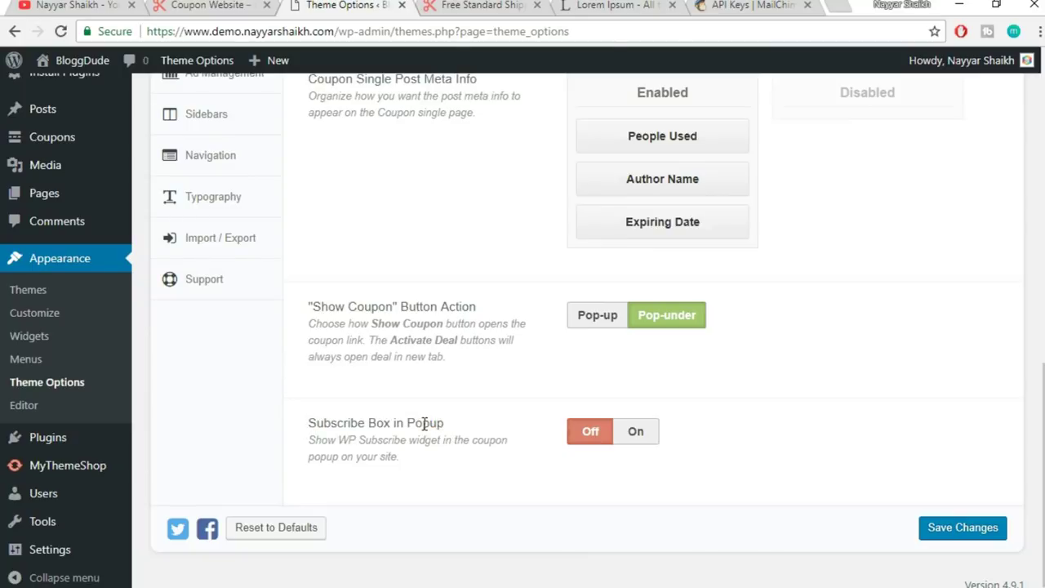
left_click(636, 432)
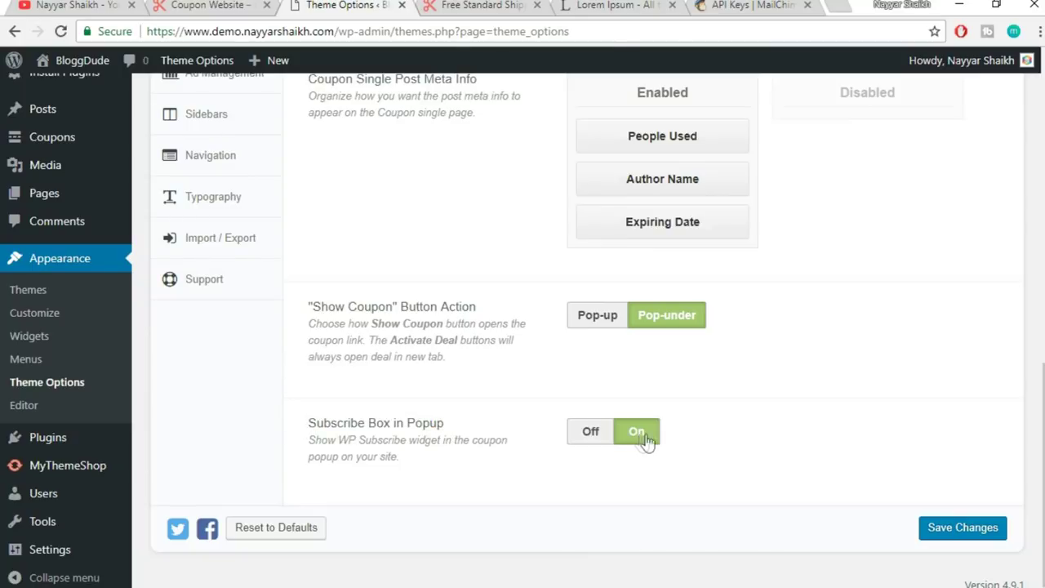
left_click(941, 529)
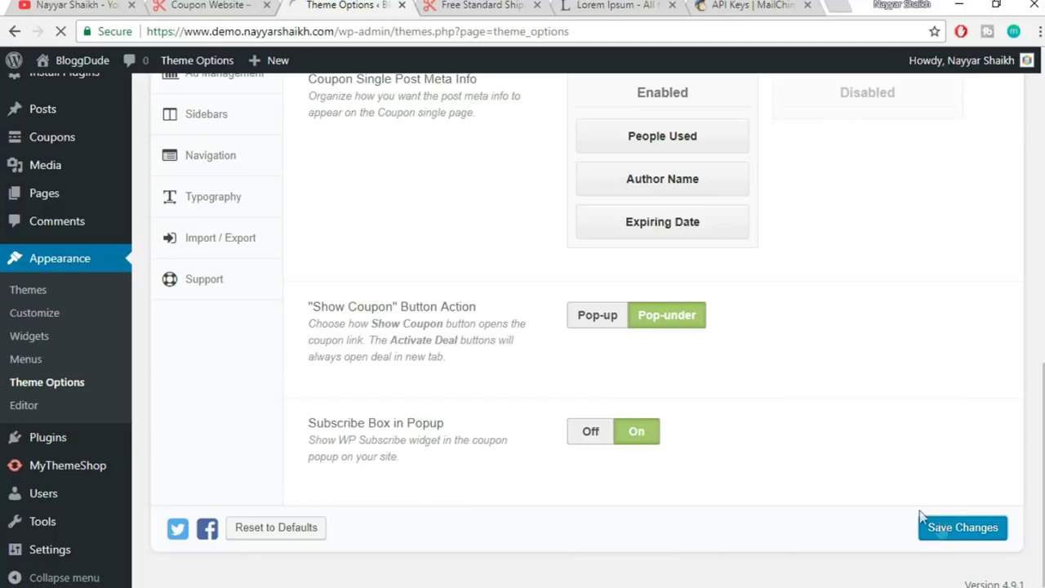
- Reveal a coupon on the coupon page to check the popup's subscribe box
left_click(450, 6)
scroll(351, 390, "down", 1)
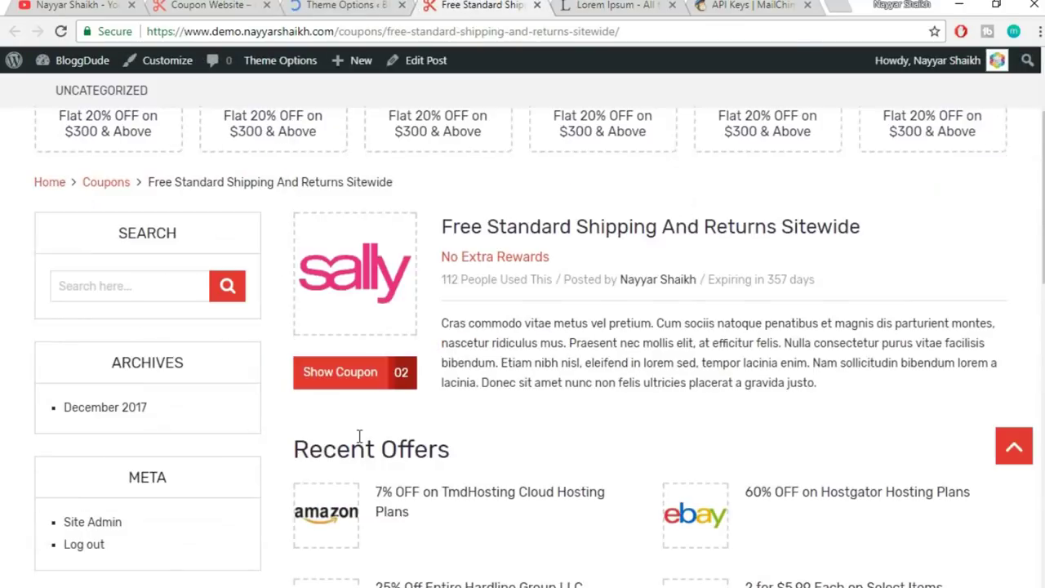
left_click(370, 377)
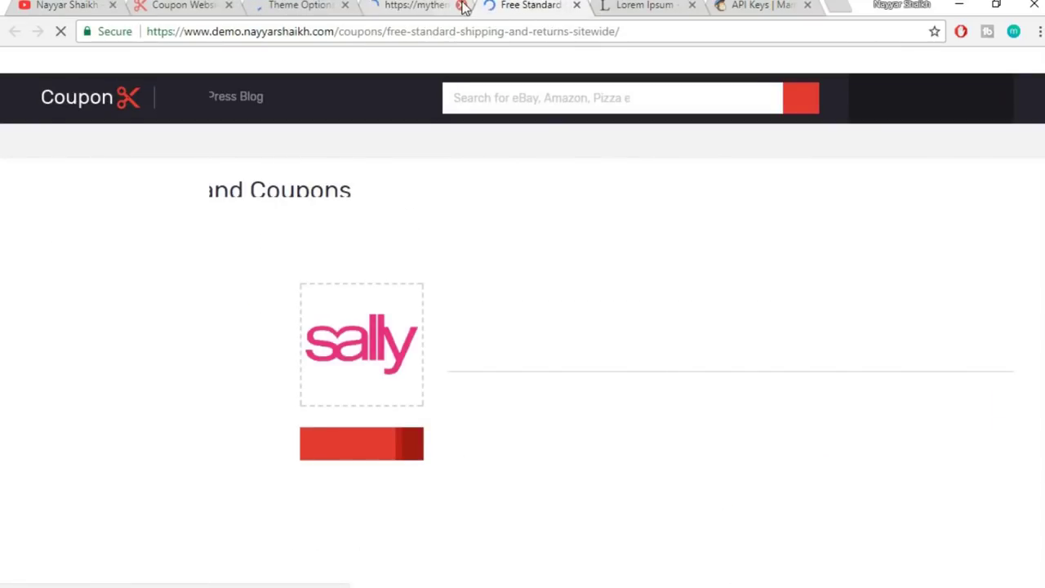
left_click(462, 6)
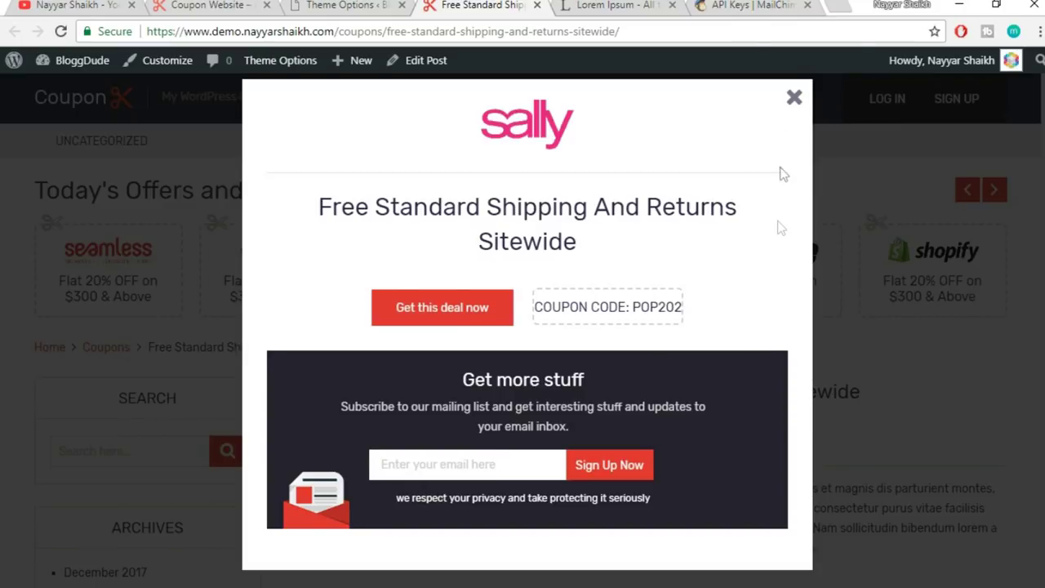
left_click(798, 99)
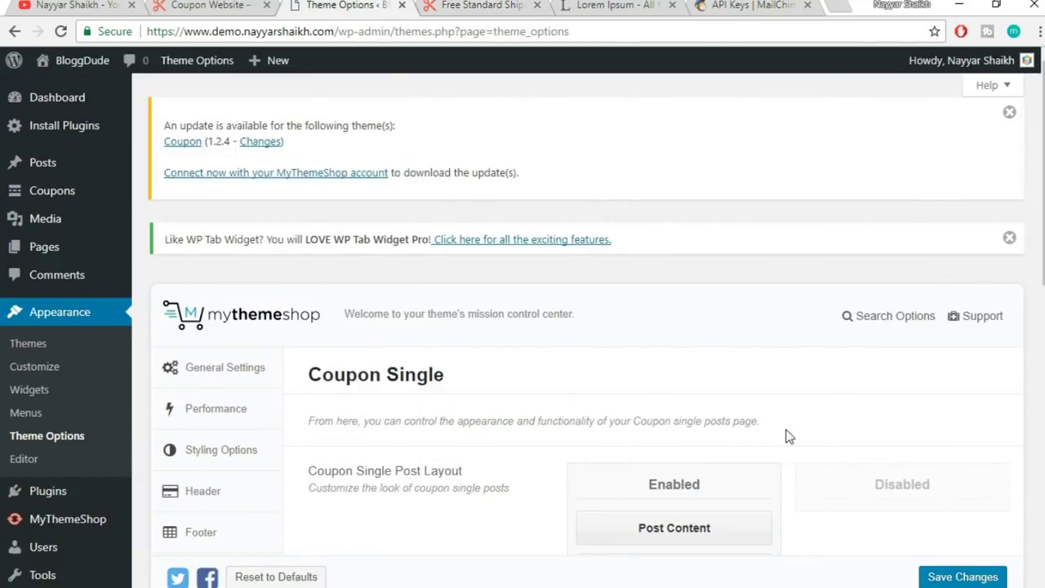
scroll(788, 450, "down", 10)
scroll(791, 467, "up", 6)
scroll(538, 402, "down", 3)
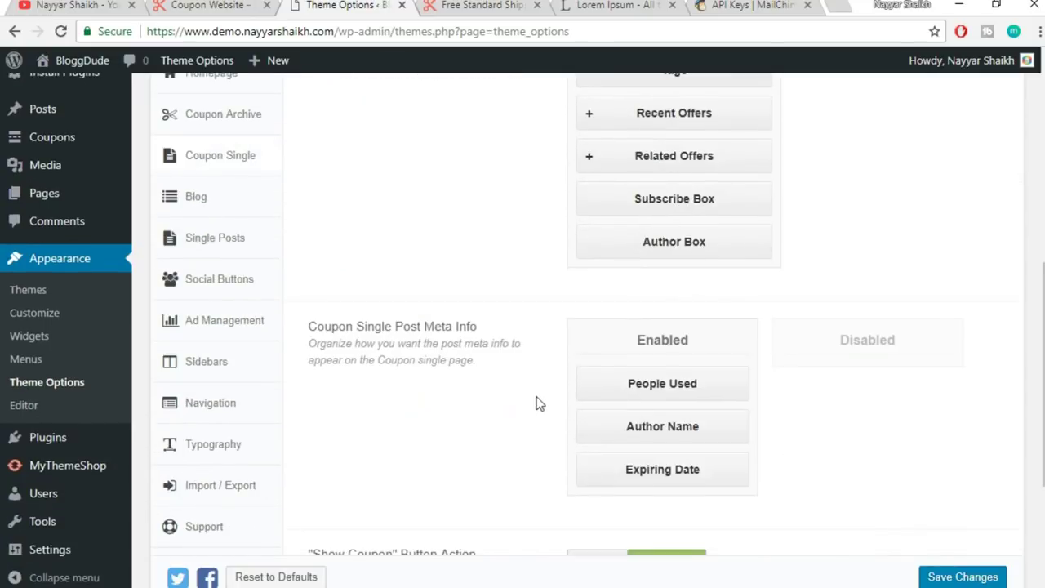
scroll(533, 429, "down", 1)
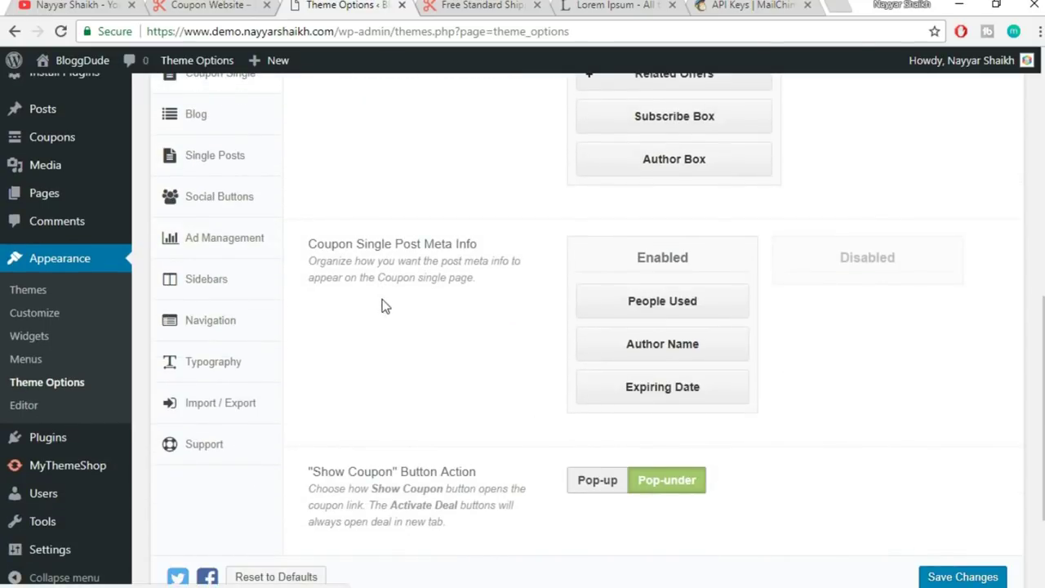
scroll(400, 307, "up", 1)
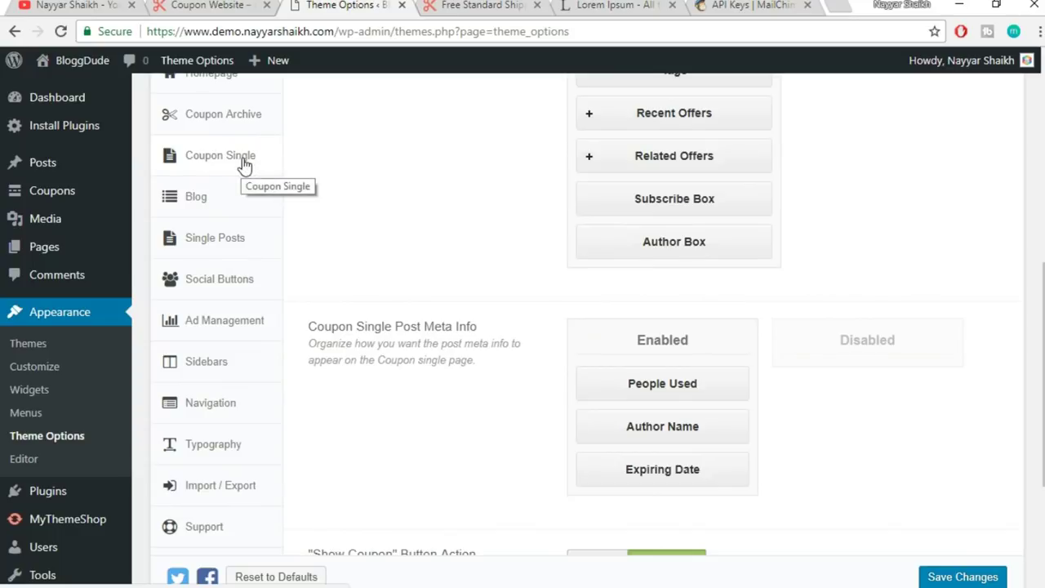
left_click(227, 210)
scroll(969, 415, "up", 3)
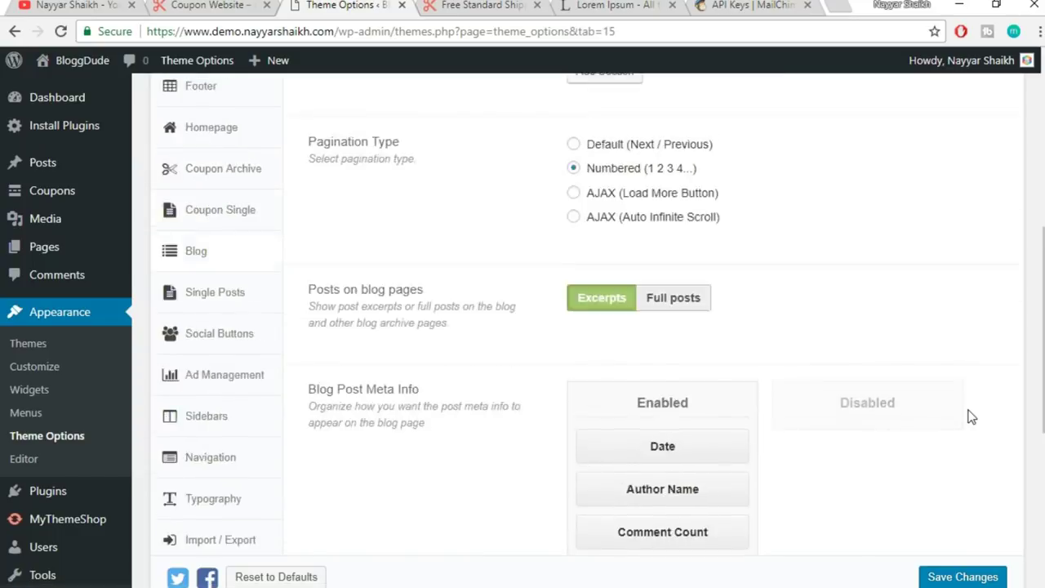
scroll(968, 415, "down", 1)
scroll(972, 417, "down", 1)
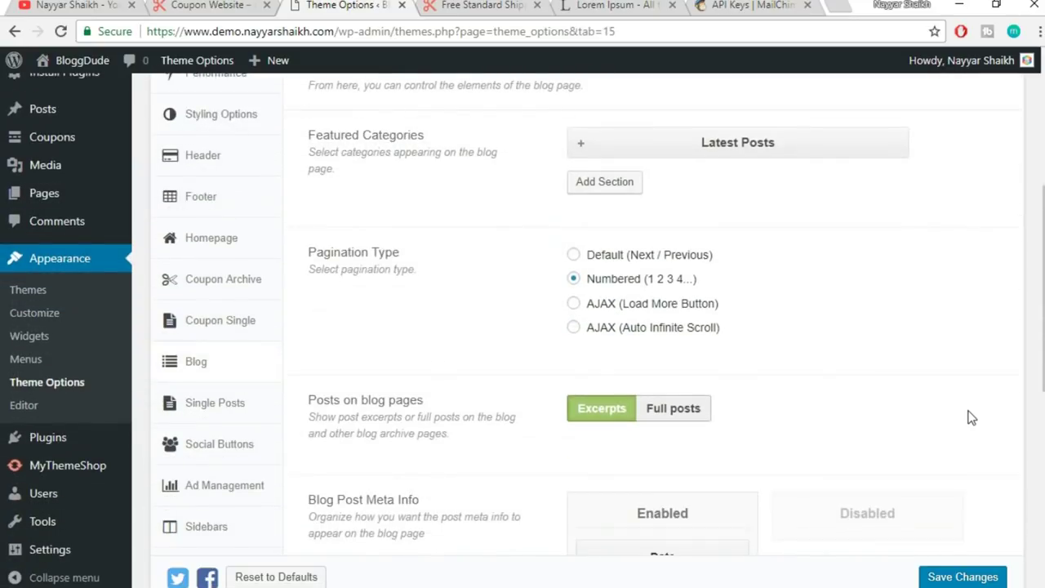
scroll(971, 417, "up", 1)
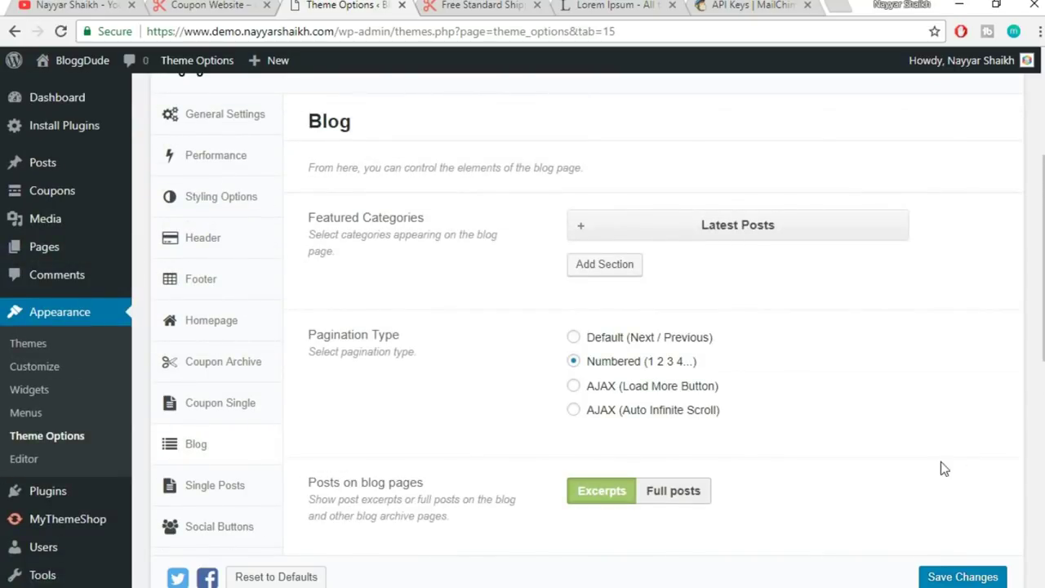
scroll(60, 196, "up", 2)
mouse_move(74, 97)
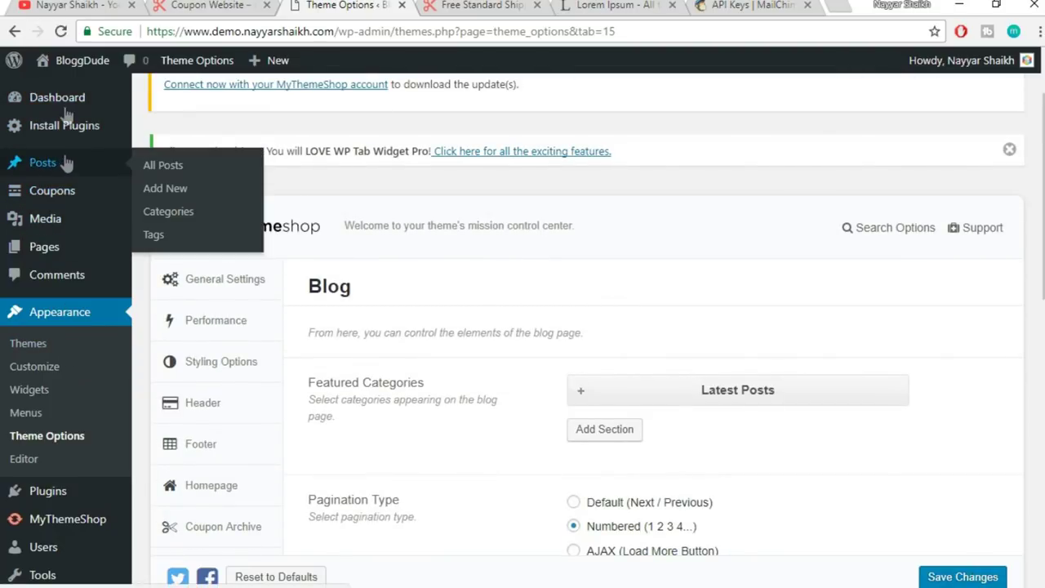
- Start a blank new post, then open the BLOG listing on the live coupon site
mouse_move(66, 169)
left_click(176, 190)
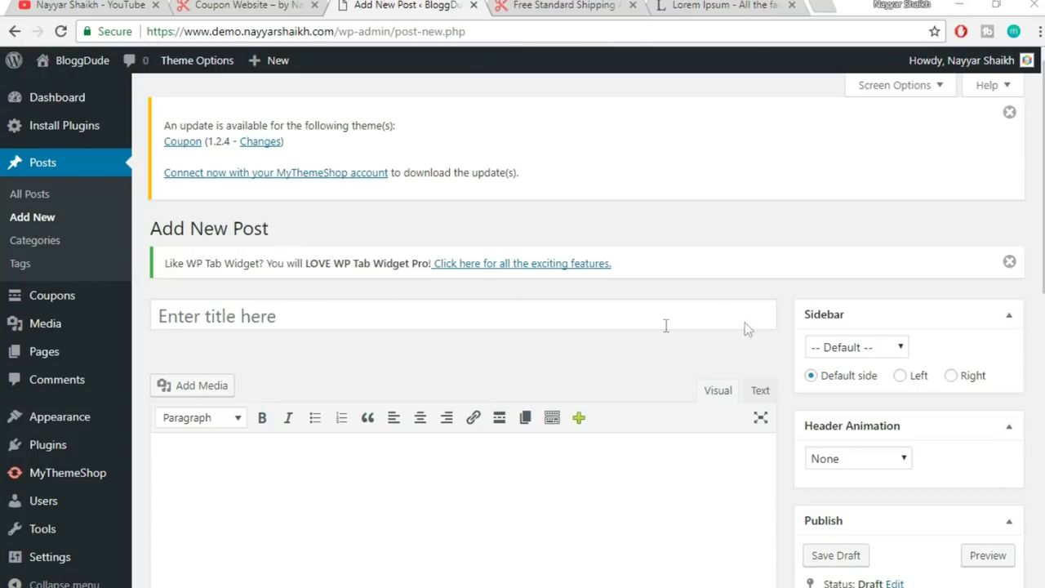
left_click(242, 4)
scroll(670, 248, "up", 6)
scroll(724, 367, "up", 3)
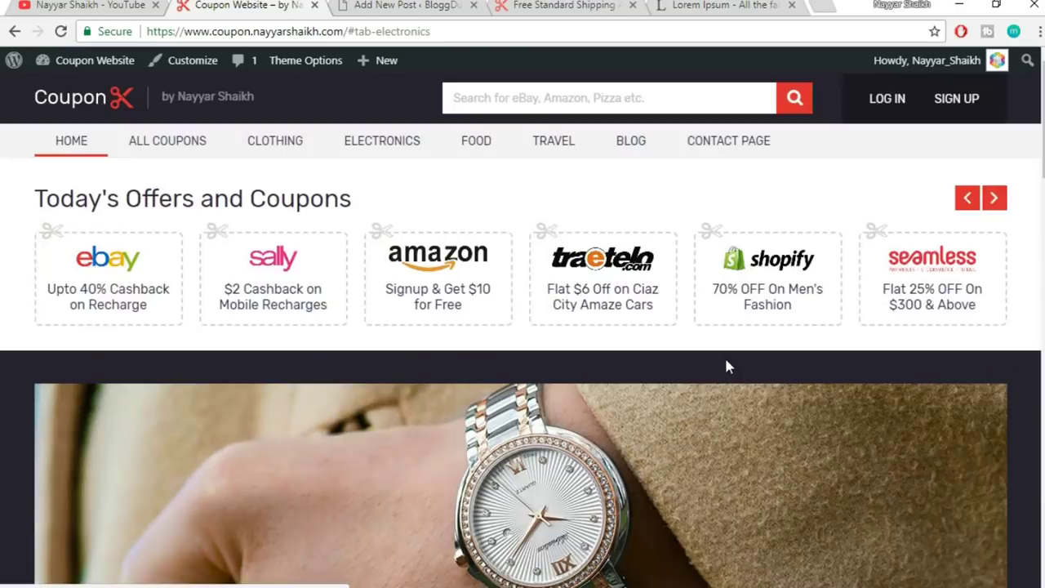
left_click(652, 154)
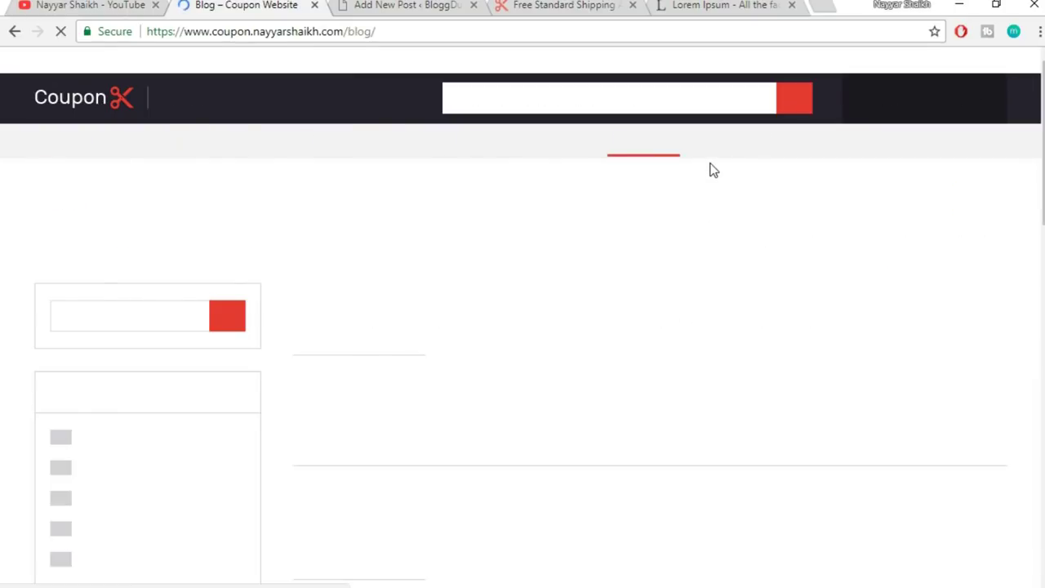
- Open the Presidential Term dog photo post from the blog listing
scroll(856, 247, "down", 4)
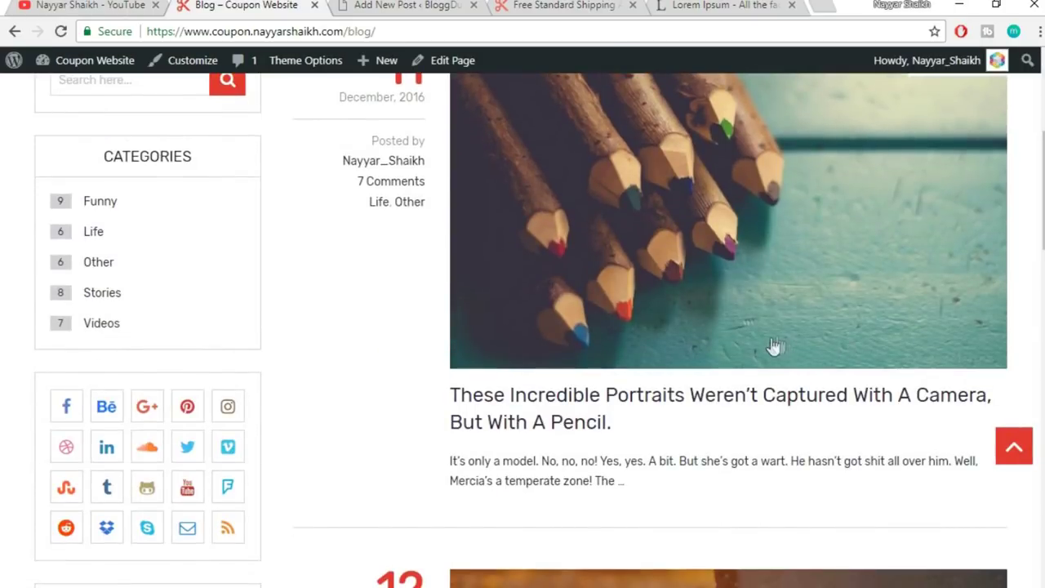
left_click(709, 403)
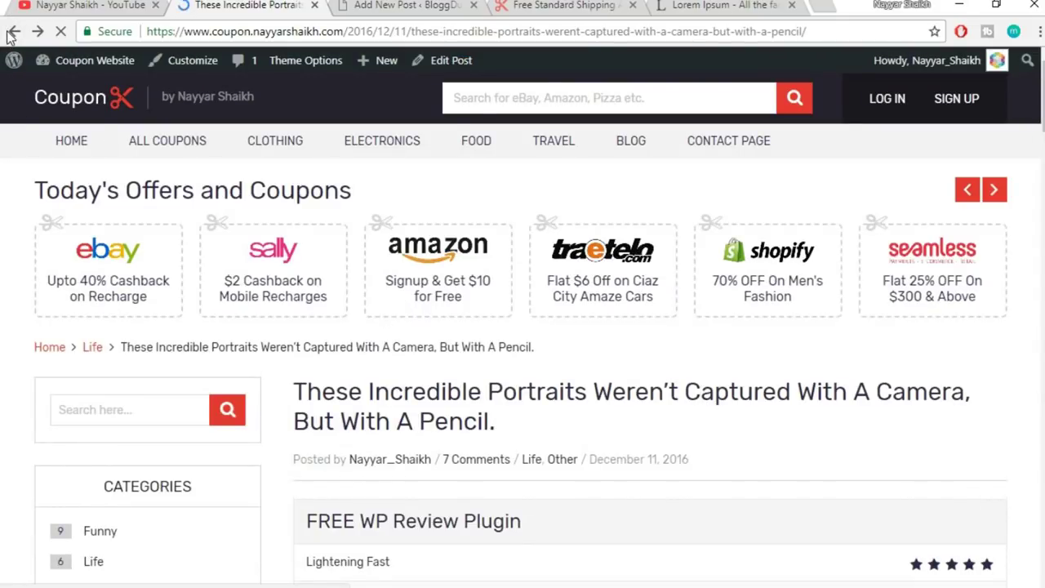
left_click(8, 34)
scroll(719, 311, "down", 4)
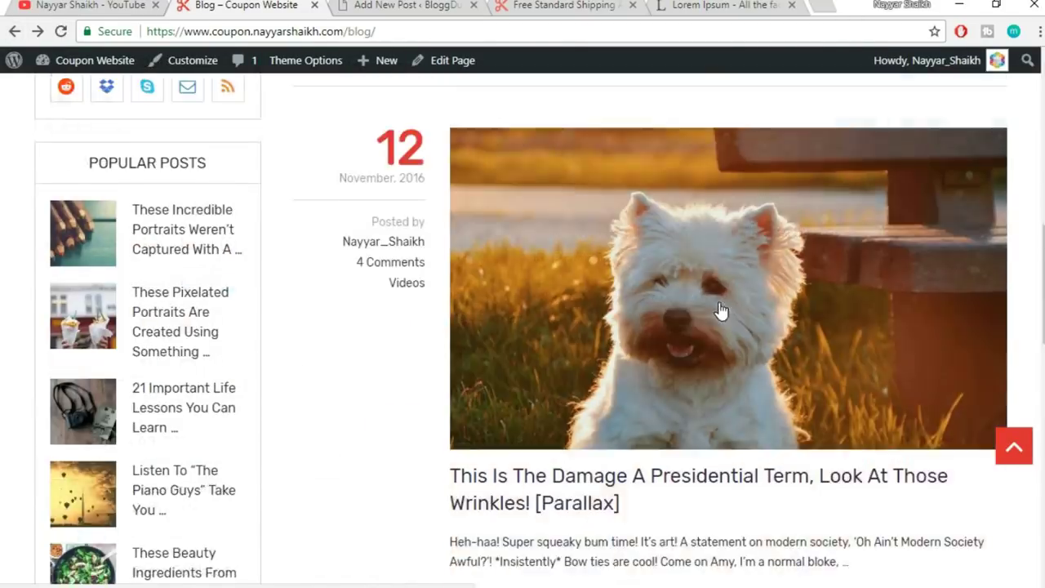
left_click(686, 410)
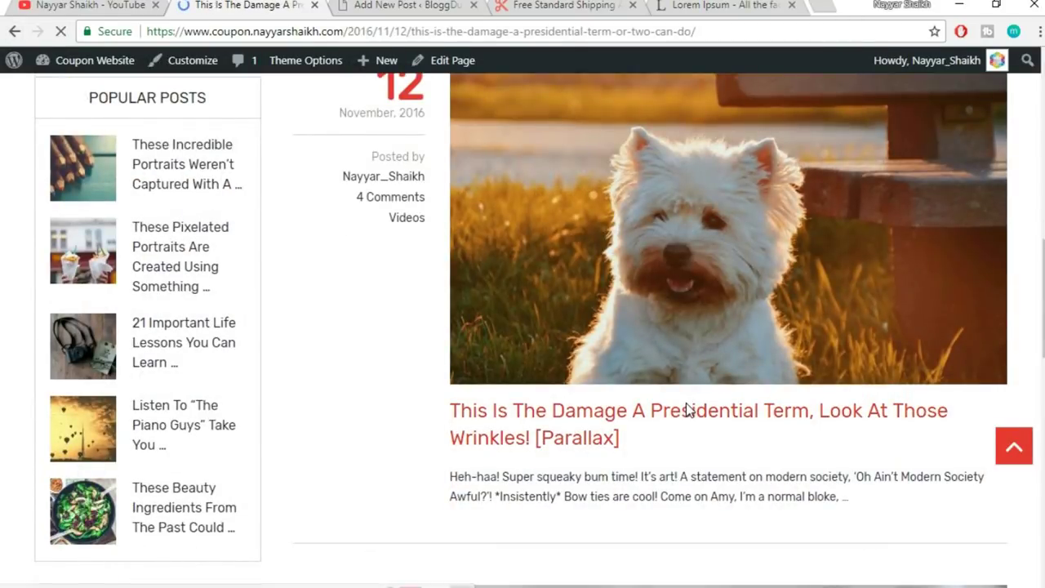
- Scroll through the Presidential Term post to read its content
scroll(687, 408, "down", 2)
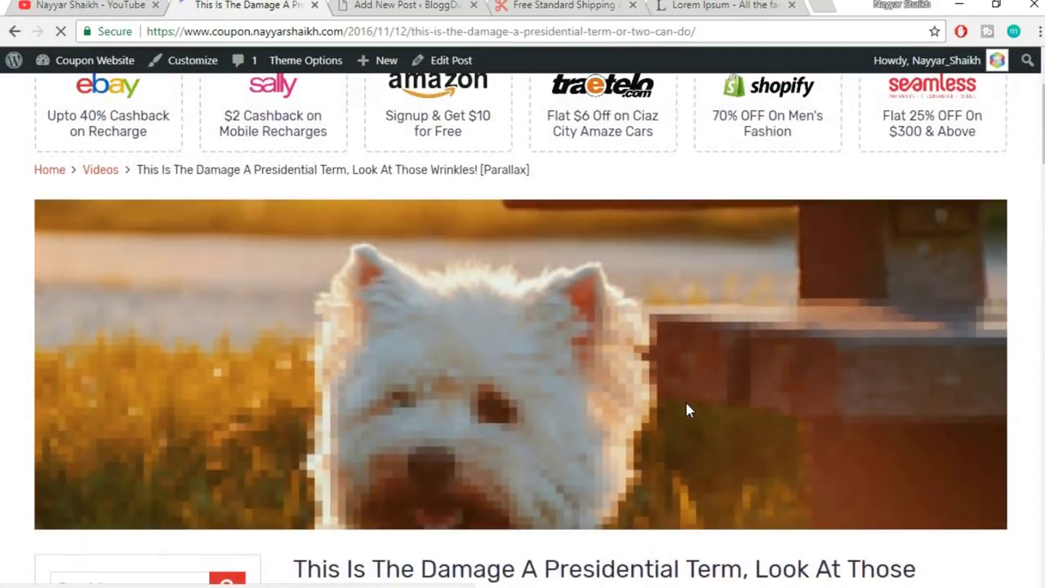
scroll(688, 408, "down", 2)
scroll(688, 408, "up", 2)
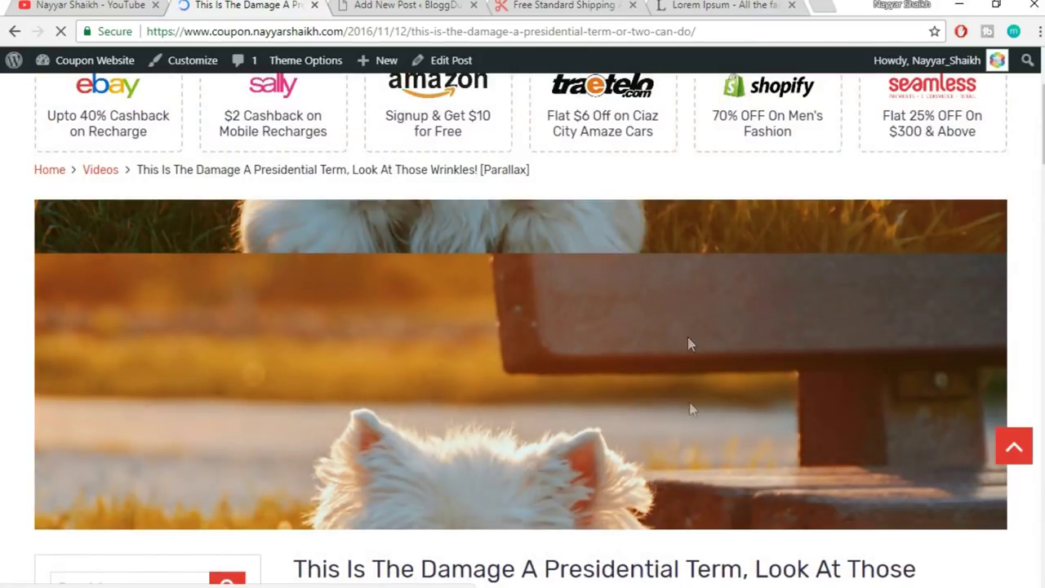
scroll(768, 335, "down", 2)
scroll(769, 335, "up", 2)
scroll(770, 339, "down", 3)
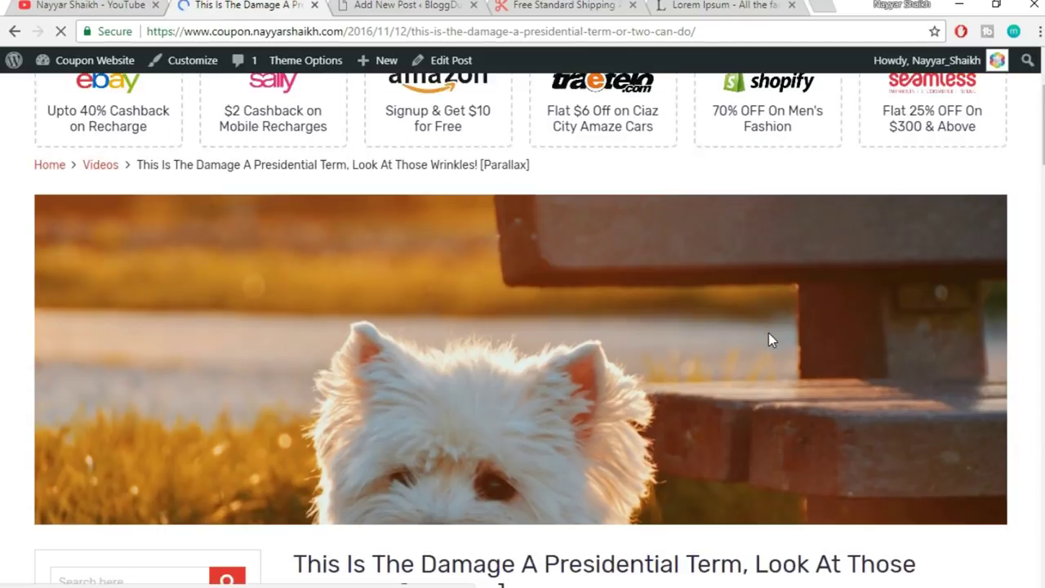
scroll(776, 277, "down", 2)
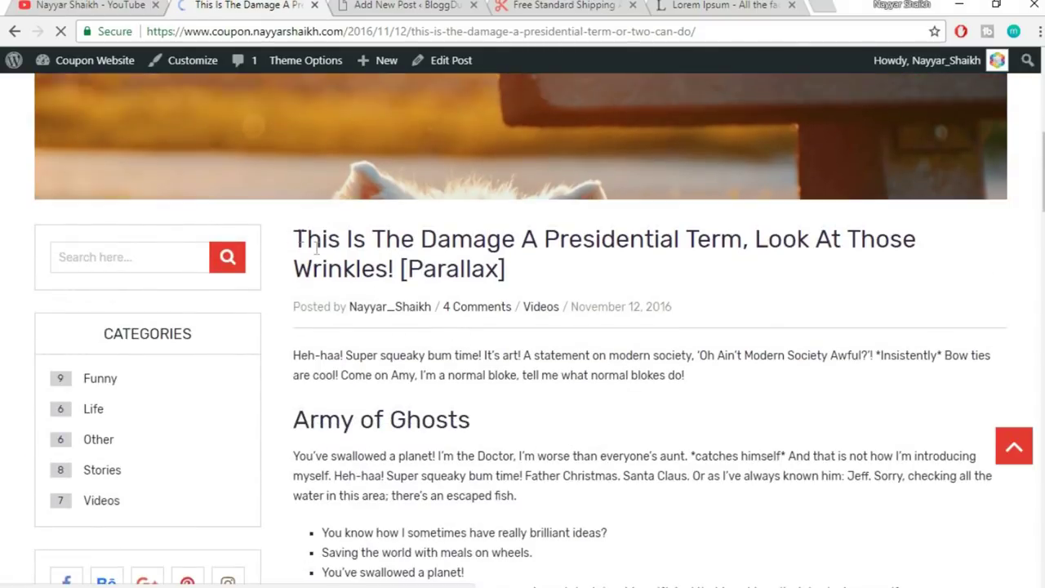
scroll(433, 270, "down", 2)
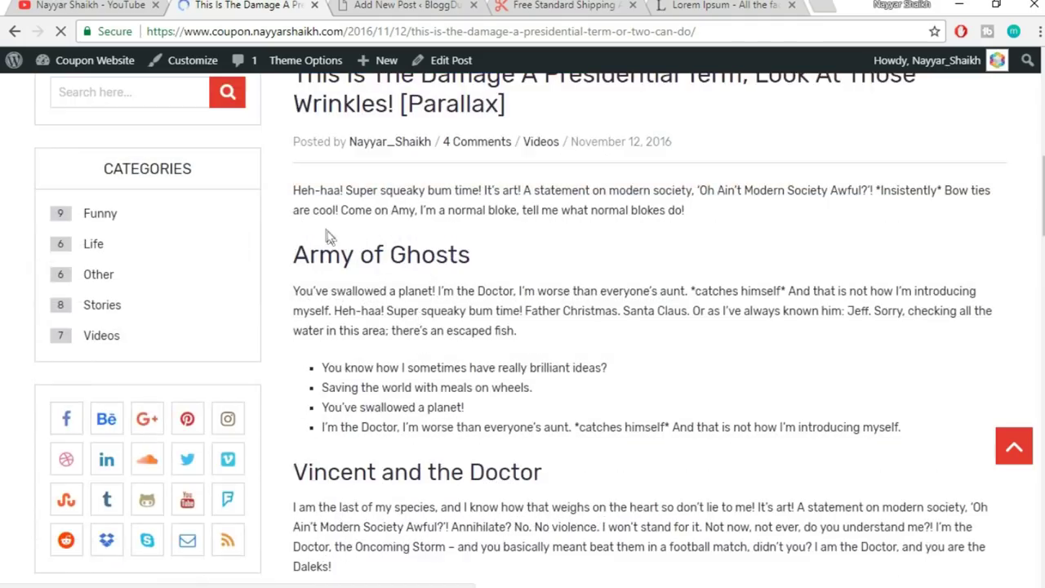
scroll(349, 270, "down", 12)
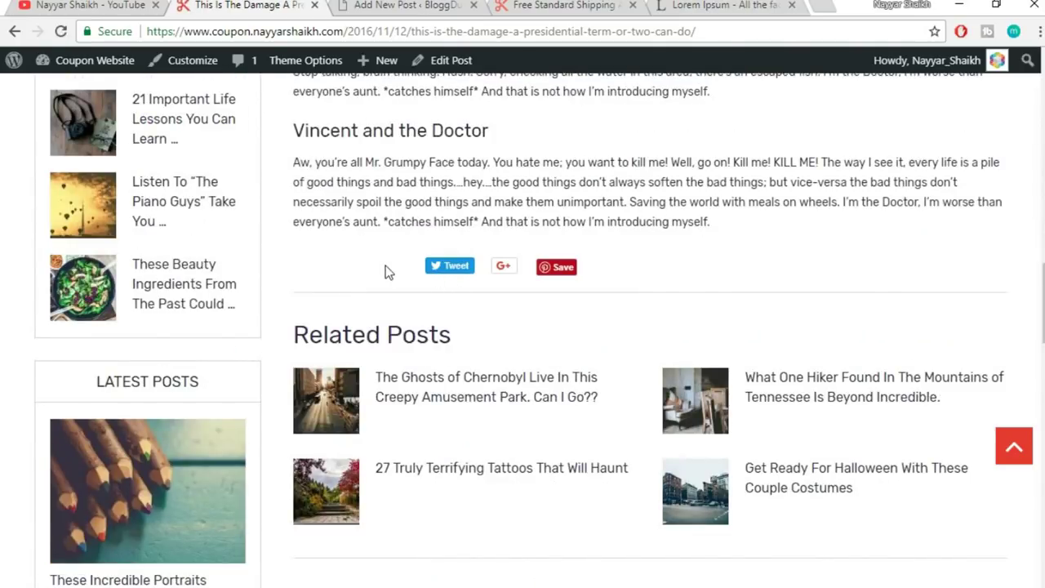
scroll(939, 326, "down", 1)
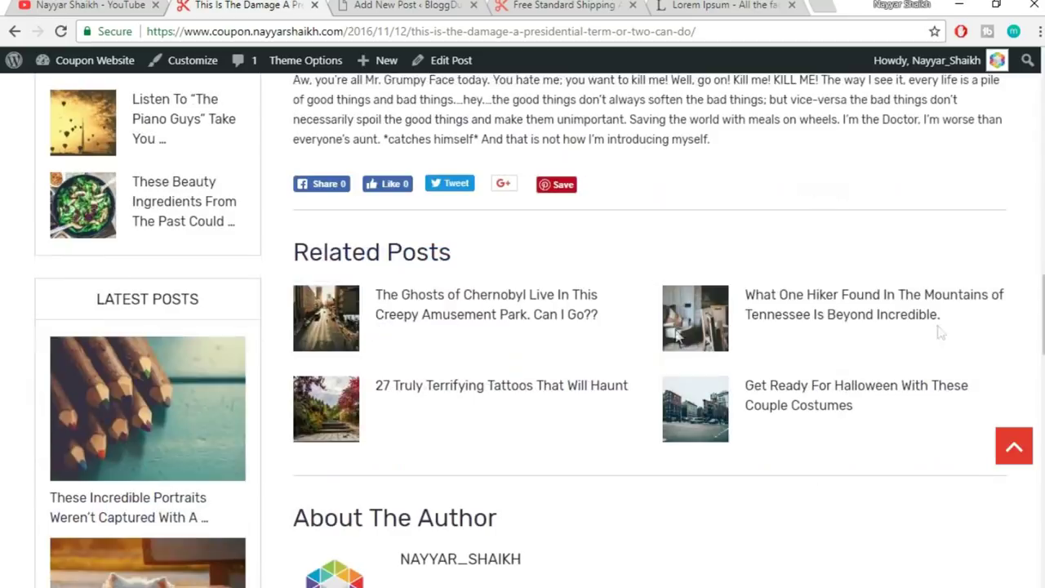
scroll(738, 366, "down", 4)
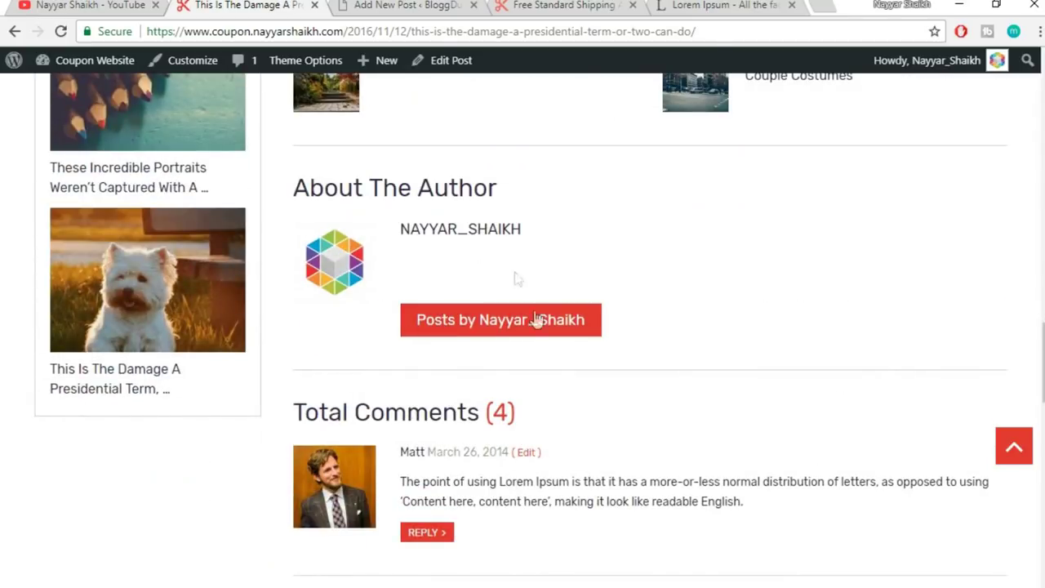
scroll(515, 279, "down", 10)
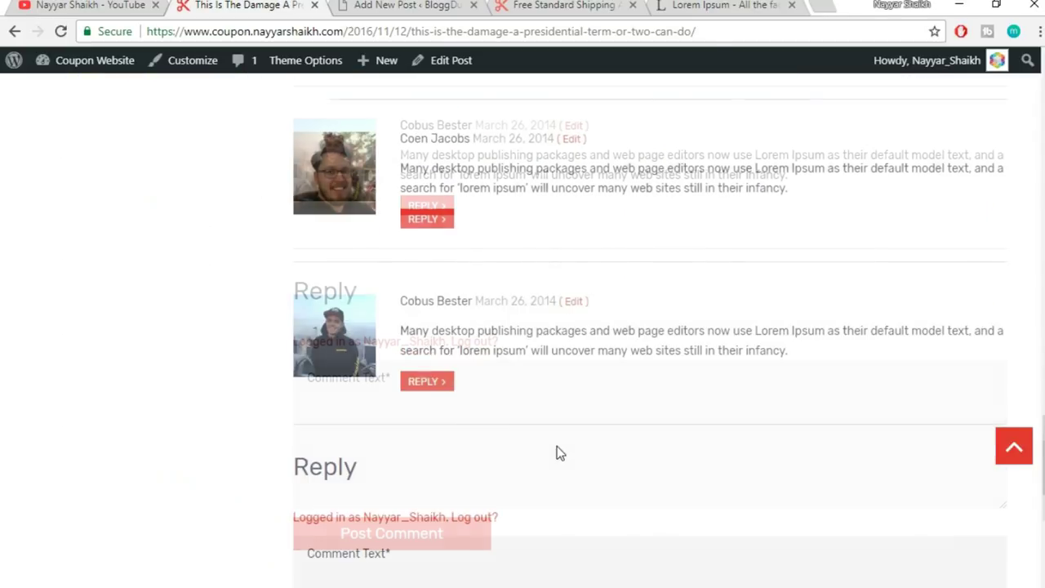
scroll(557, 446, "up", 20)
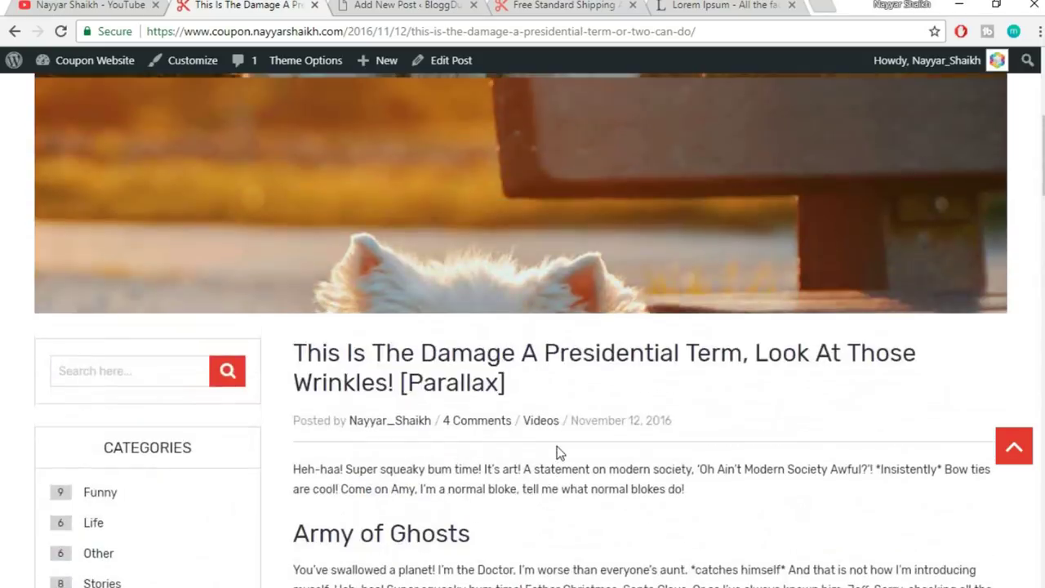
scroll(557, 446, "up", 7)
scroll(557, 446, "down", 8)
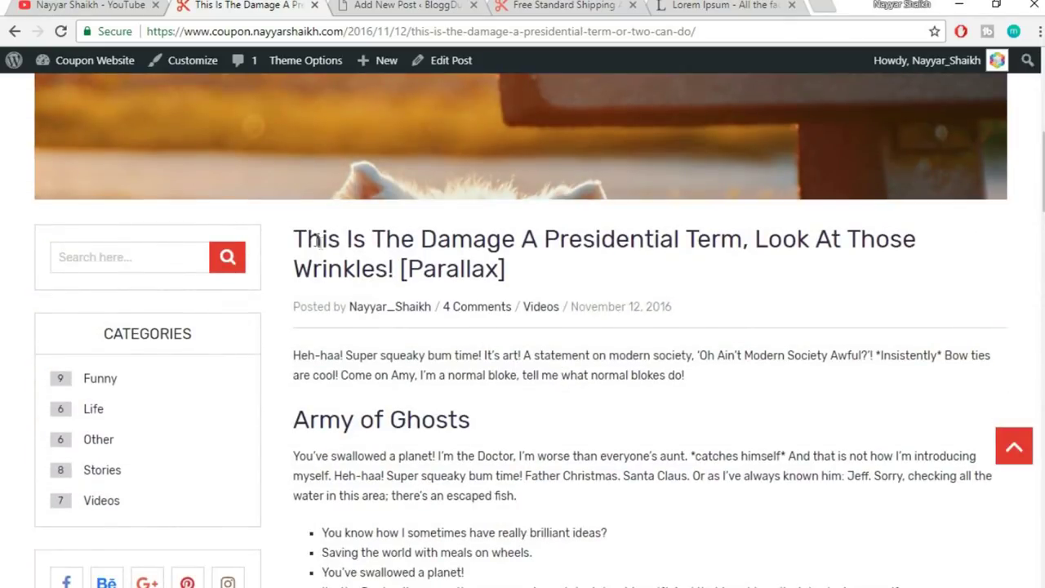
- Paste the title 'This Is The Damage A Presidential Term, Look At Those Wrinkles!' into the new draft
left_click(388, 250, "shift")
left_click_drag(388, 249, 375, 268)
left_click(527, 274)
left_click(305, 242)
left_click_drag(297, 228, 396, 268)
key("ctrl+c")
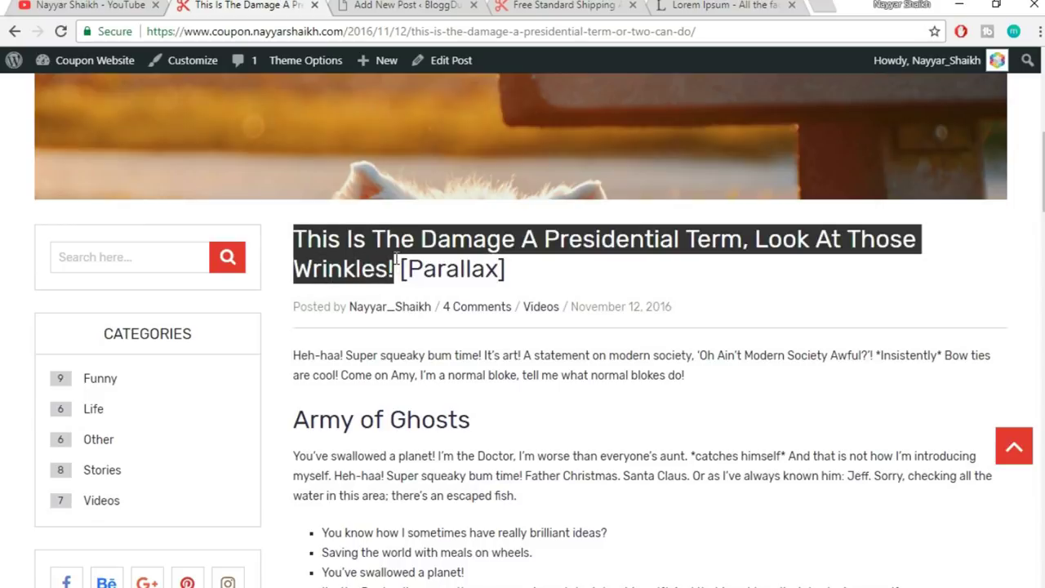
left_click(418, 19)
key("ctrl+v")
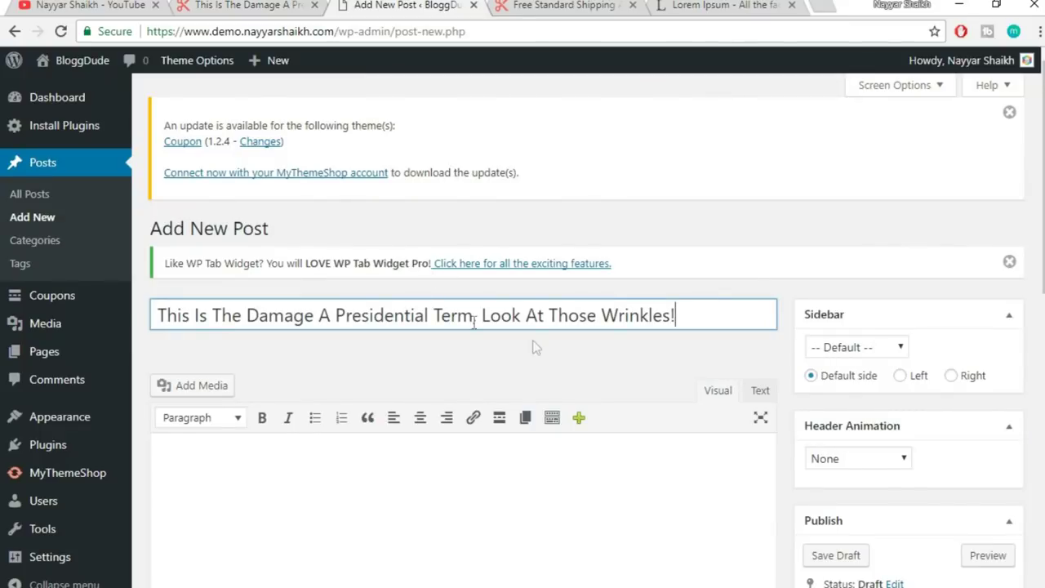
scroll(572, 213, "down", 2)
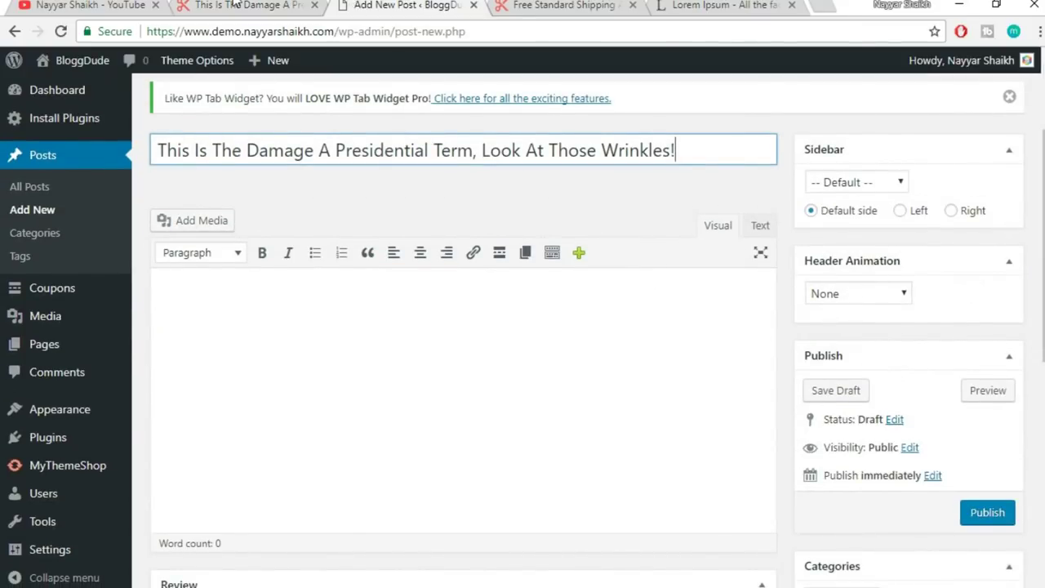
- Copy the published post's body from 'Heh-haa!' onward into the draft body
left_click(235, 5)
left_click(361, 359)
scroll(357, 335, "down", 2)
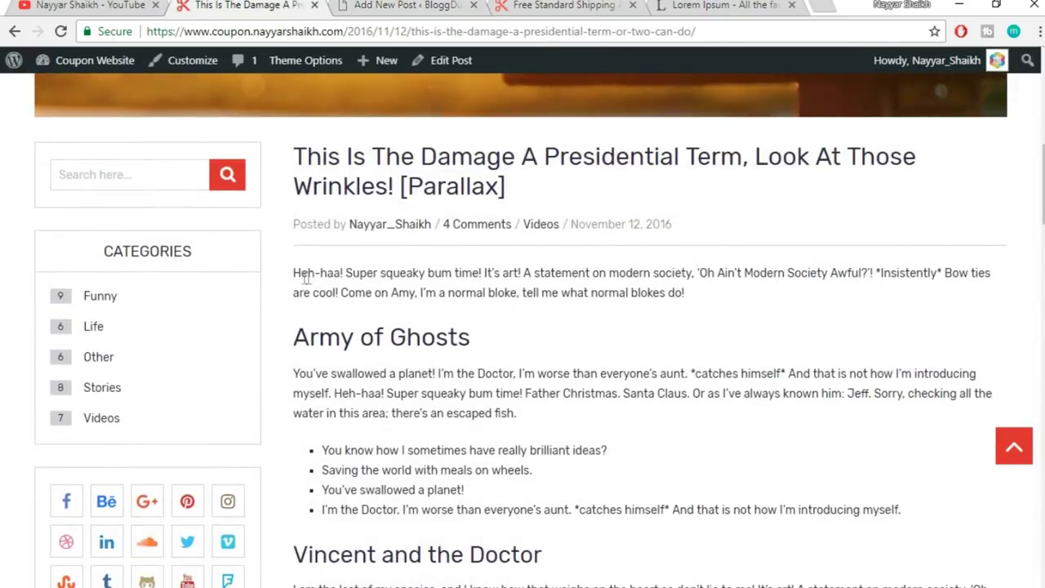
left_click_drag(293, 273, 714, 338)
key("ctrl+c")
left_click(405, 5)
left_click(495, 400)
key("ctrl+v")
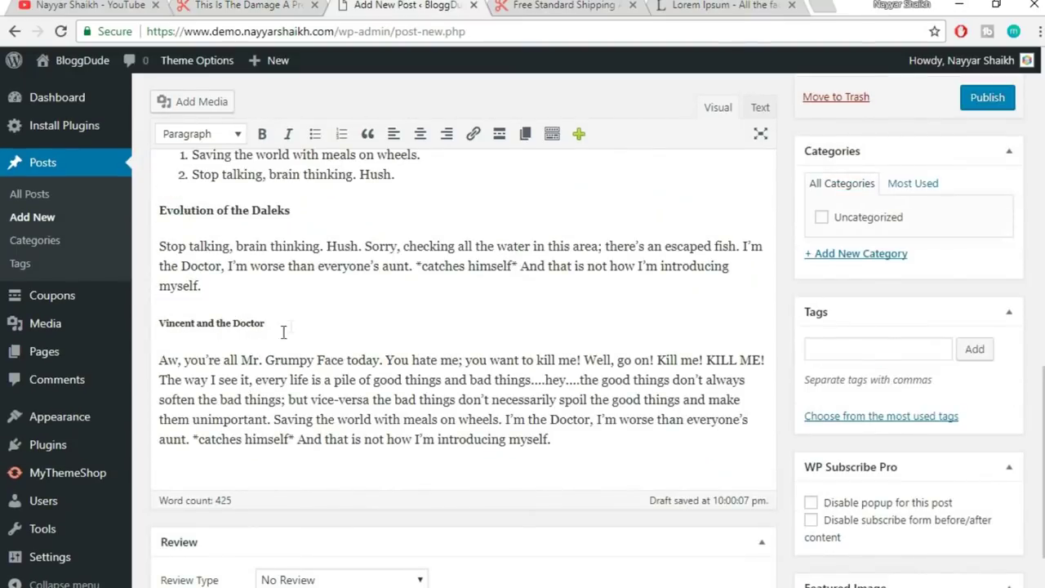
- Check the pasted 'Vincent and the Doctor' heading and the numbered and bulleted lists
left_click_drag(283, 331, 208, 321)
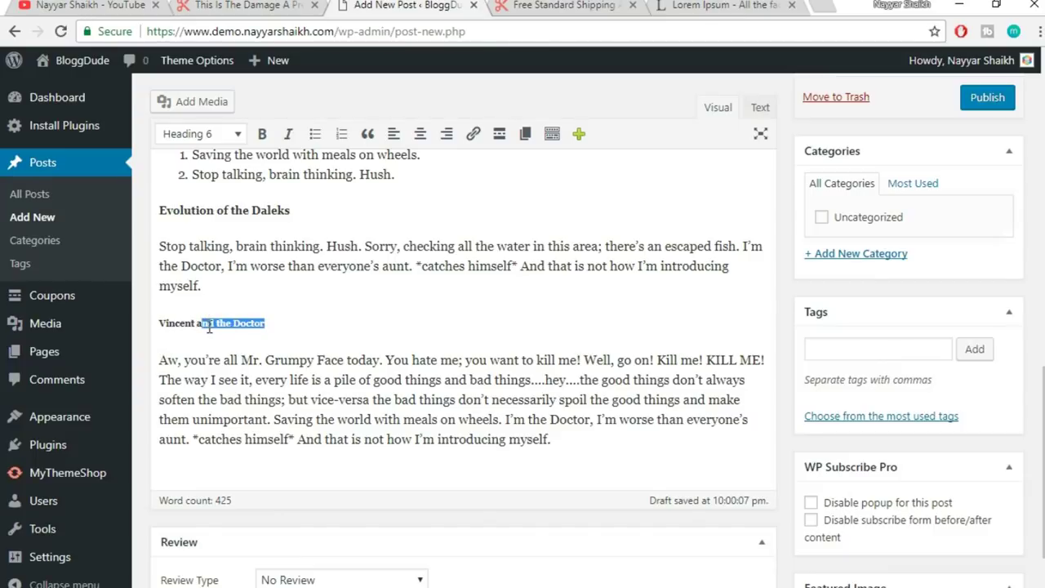
left_click(209, 327)
scroll(291, 340, "up", 2)
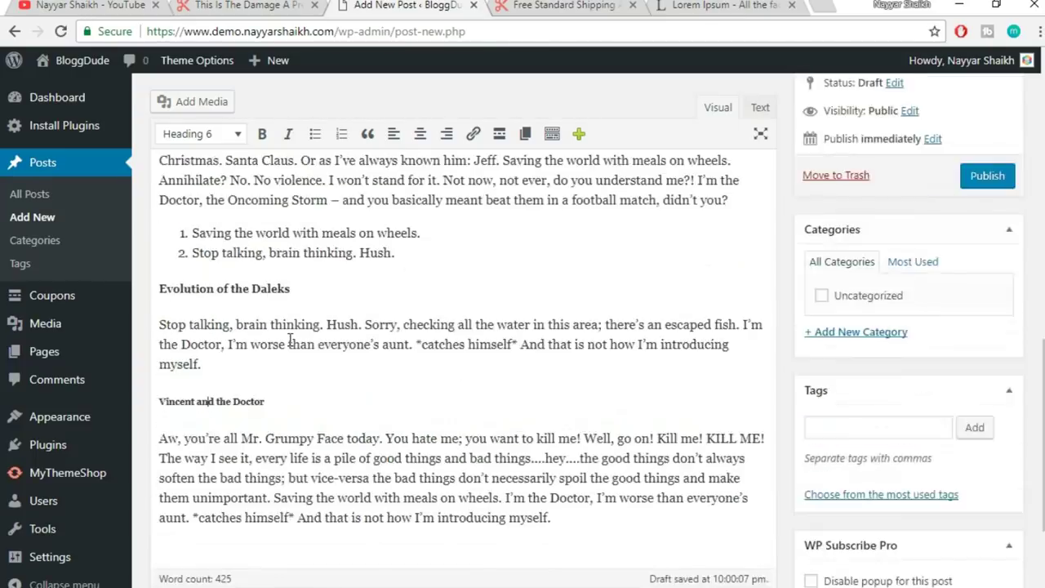
left_click(192, 322)
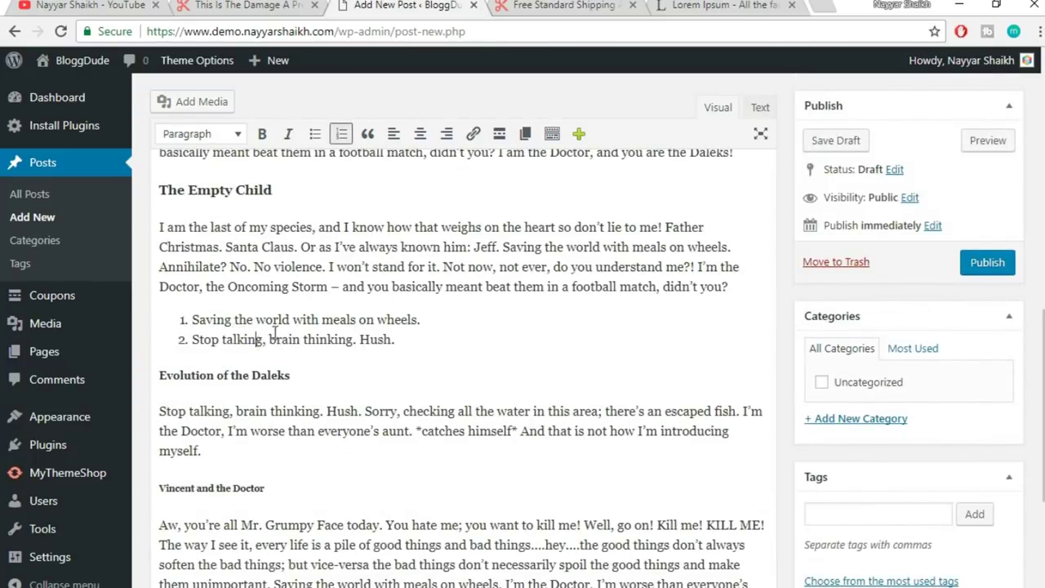
scroll(444, 415, "up", 4)
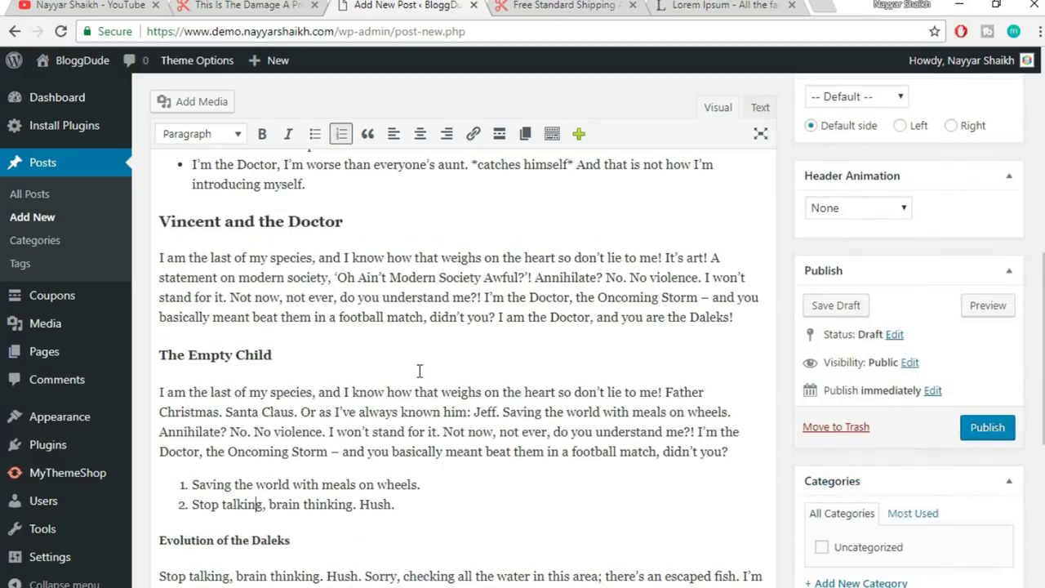
left_click(241, 329)
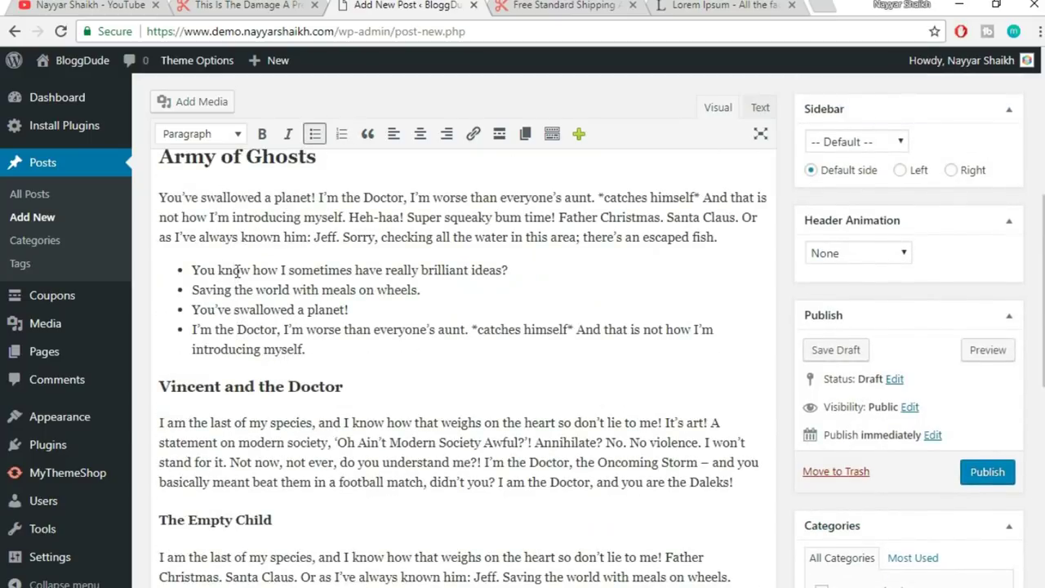
scroll(310, 335, "up", 2)
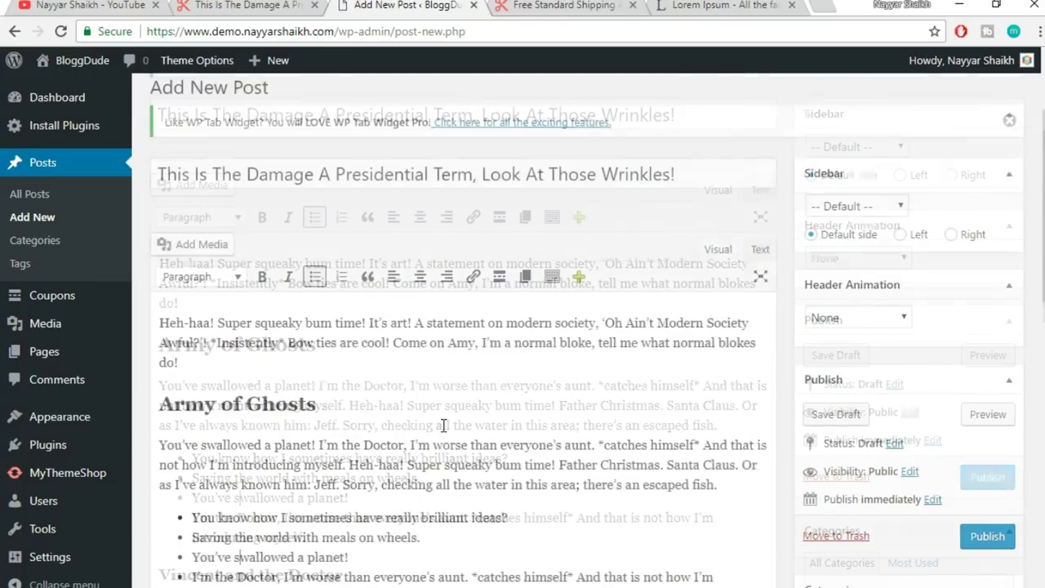
- Compare the draft with the published post, then return to the new post editor
left_click(195, 5)
left_click(581, 113)
scroll(594, 240, "up", 3)
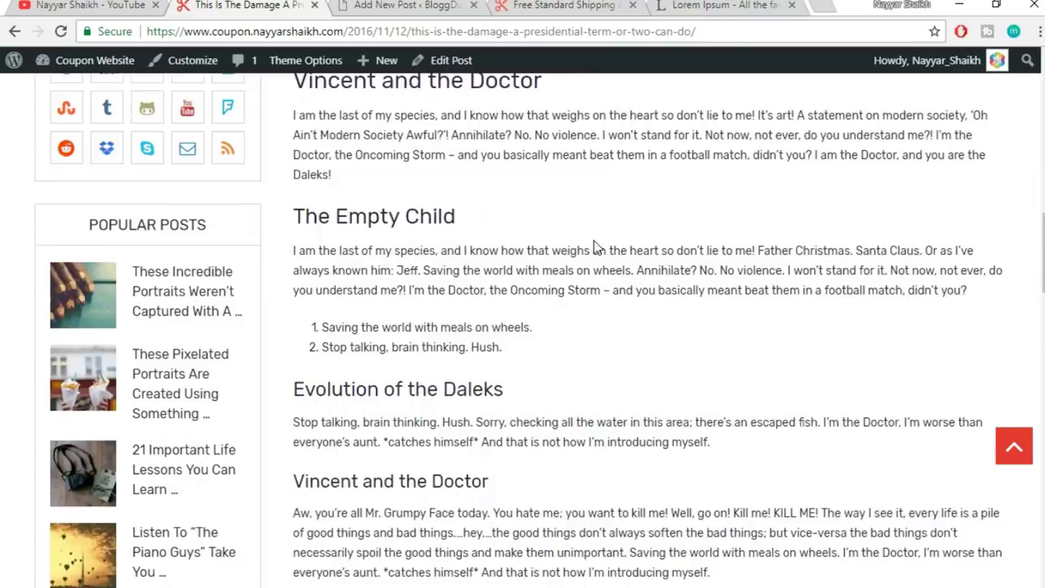
scroll(594, 245, "up", 4)
scroll(599, 290, "up", 3)
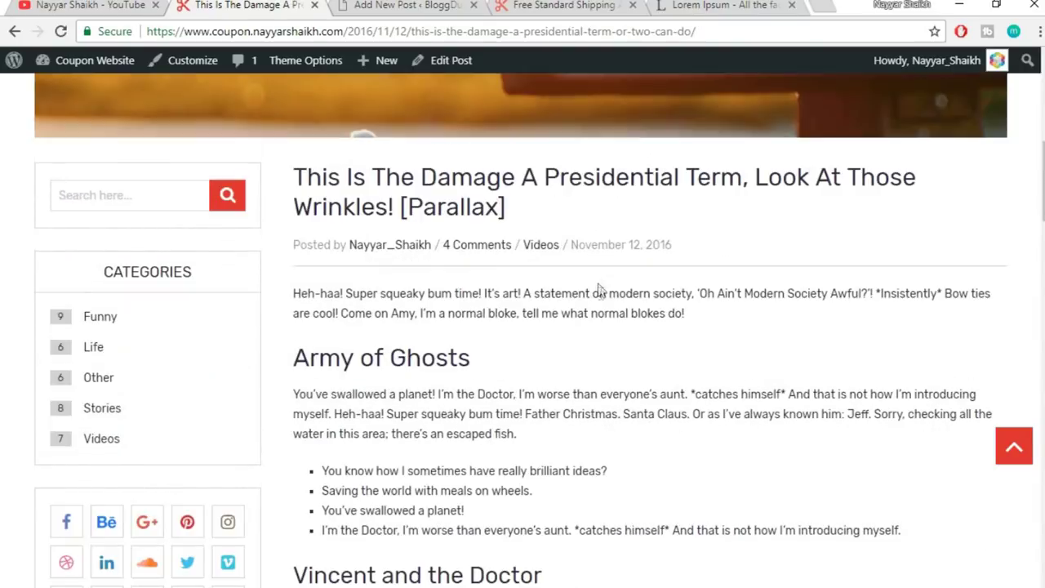
scroll(602, 305, "down", 1)
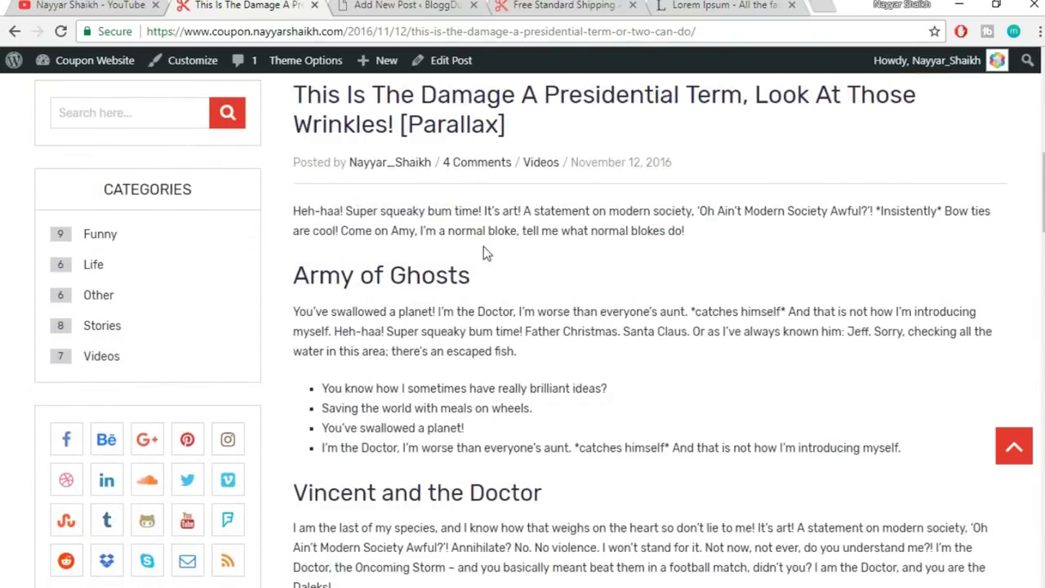
scroll(604, 309, "up", 3)
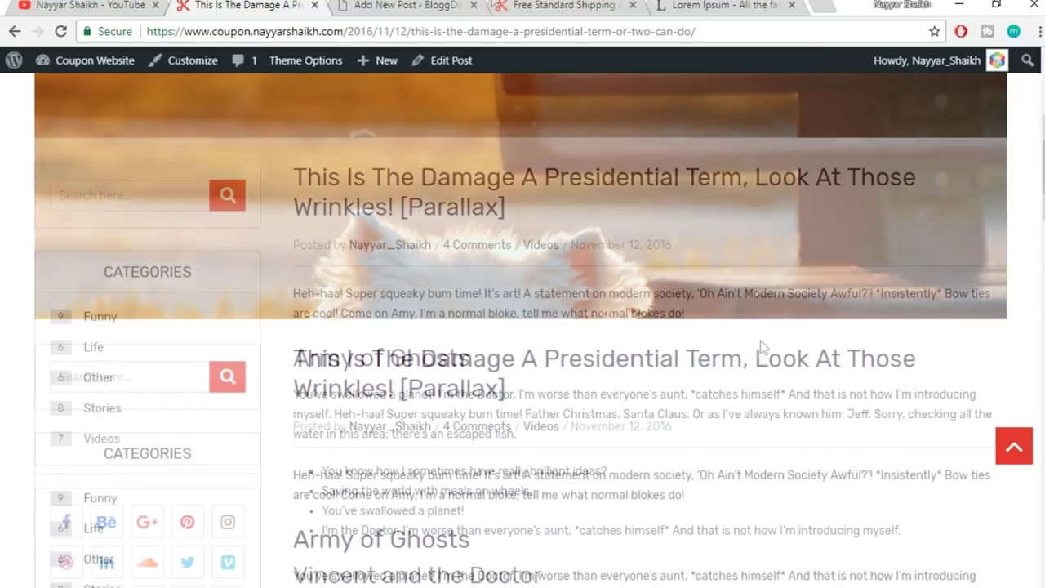
key("ctrl+Tab")
- Add a new 'Animals' category and have it ticked for the draft post
scroll(978, 294, "down", 4)
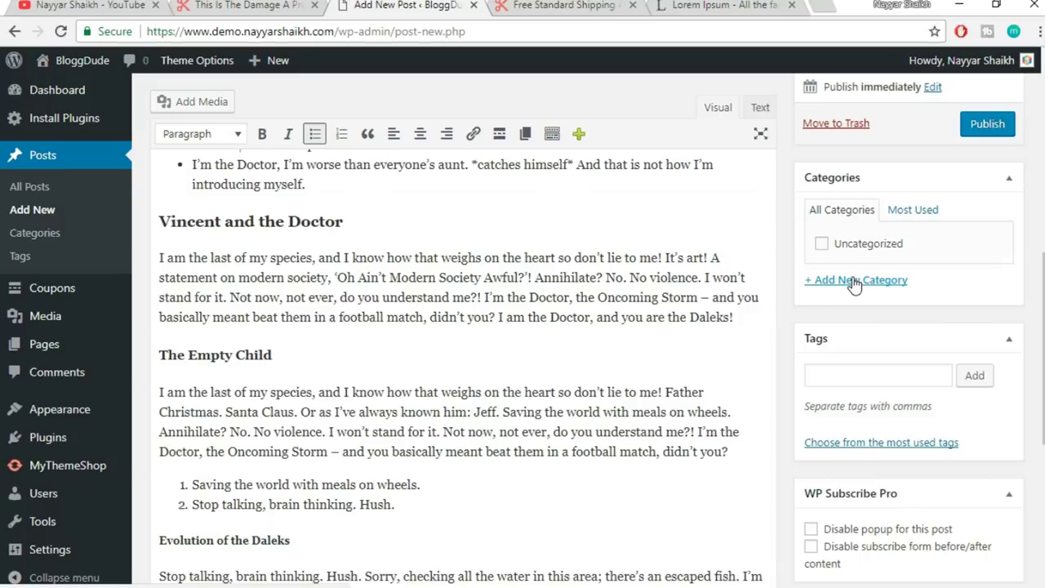
left_click(853, 280)
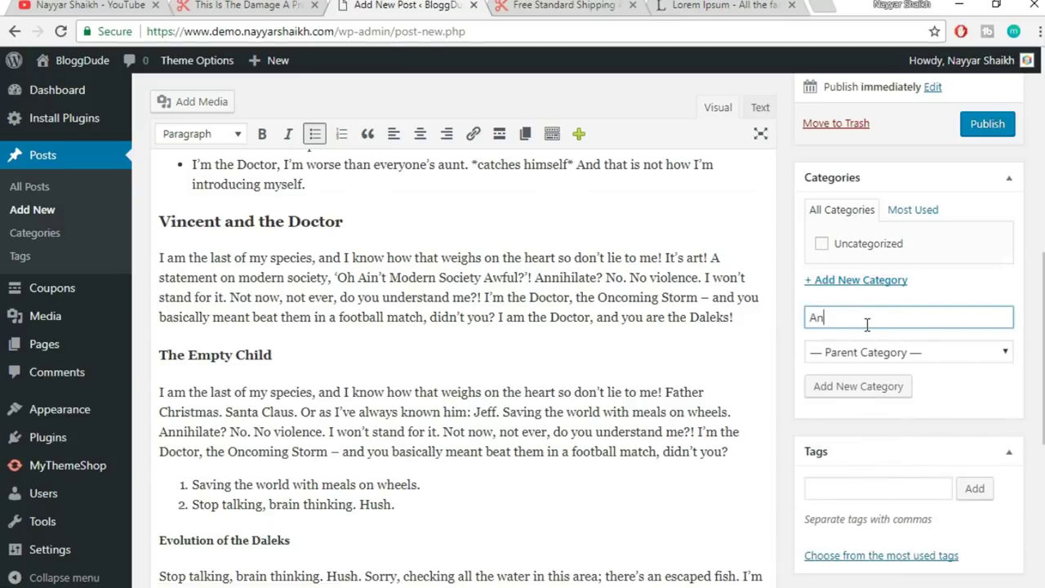
type("Animals")
left_click(887, 387)
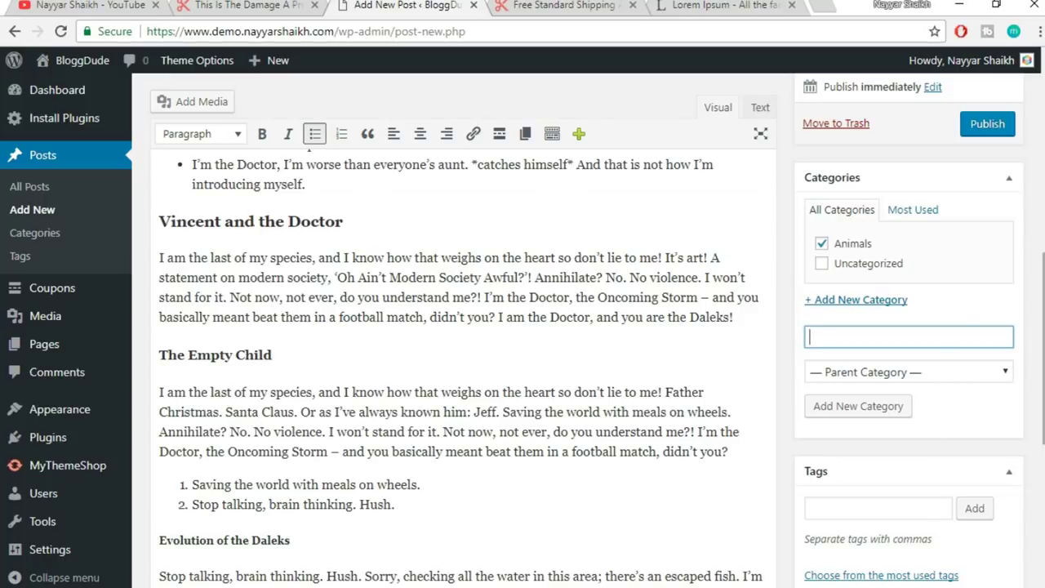
scroll(588, 327, "down", 3)
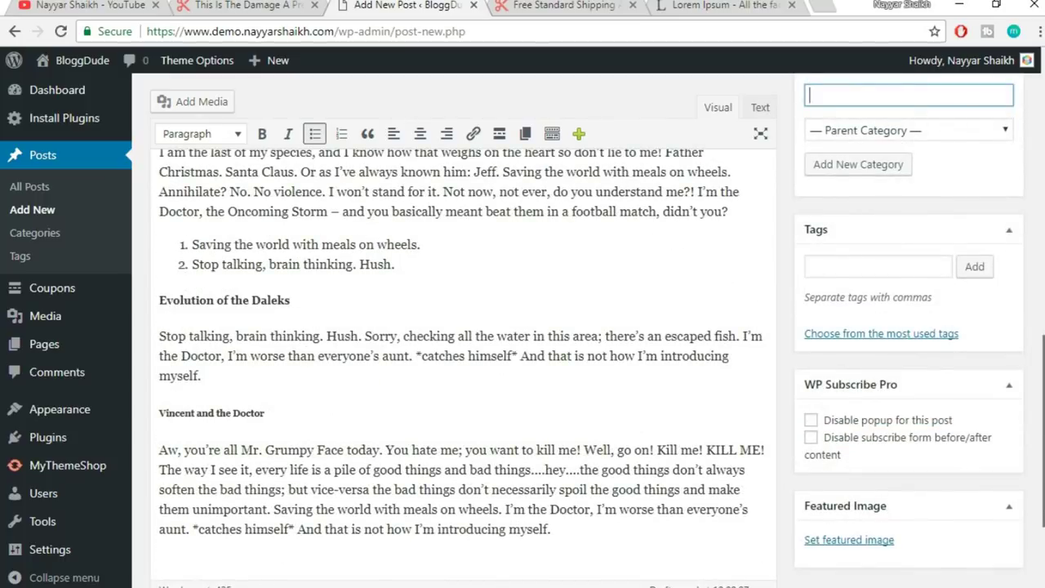
scroll(464, 367, "down", 1)
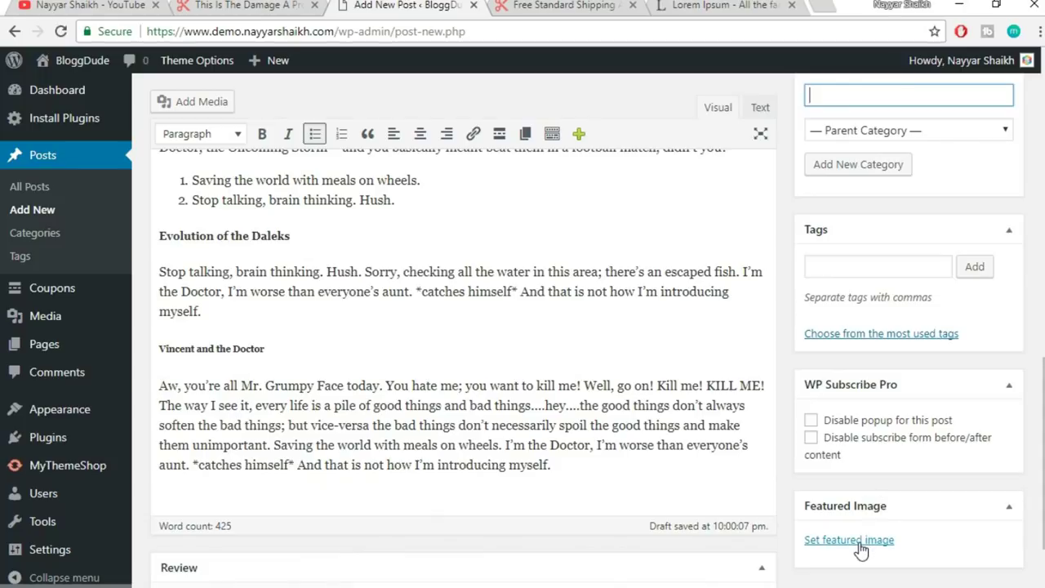
- Set dog.jpg from the Media Library as the post's featured image
left_click(860, 543)
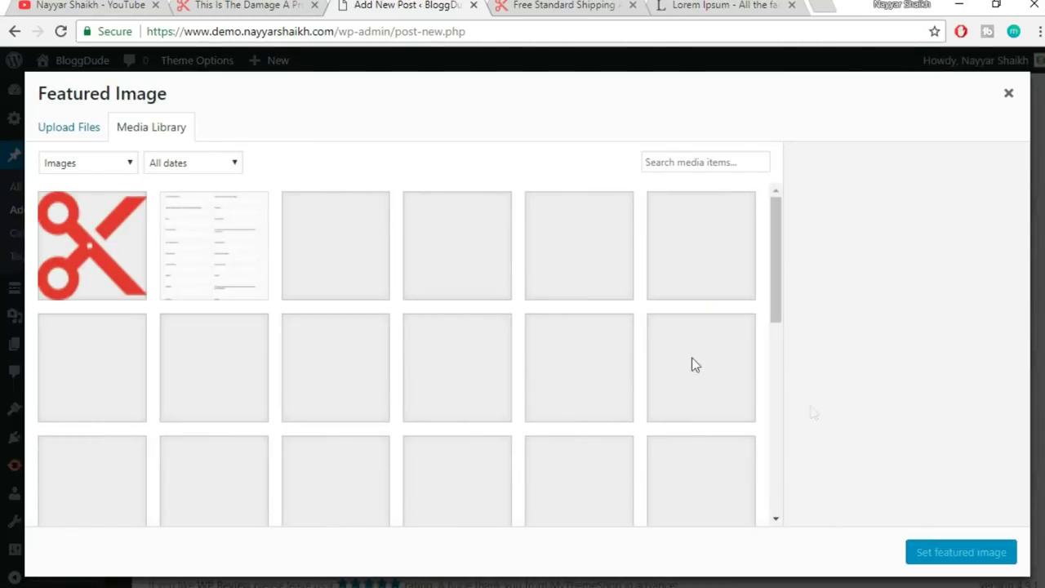
scroll(690, 367, "down", 5)
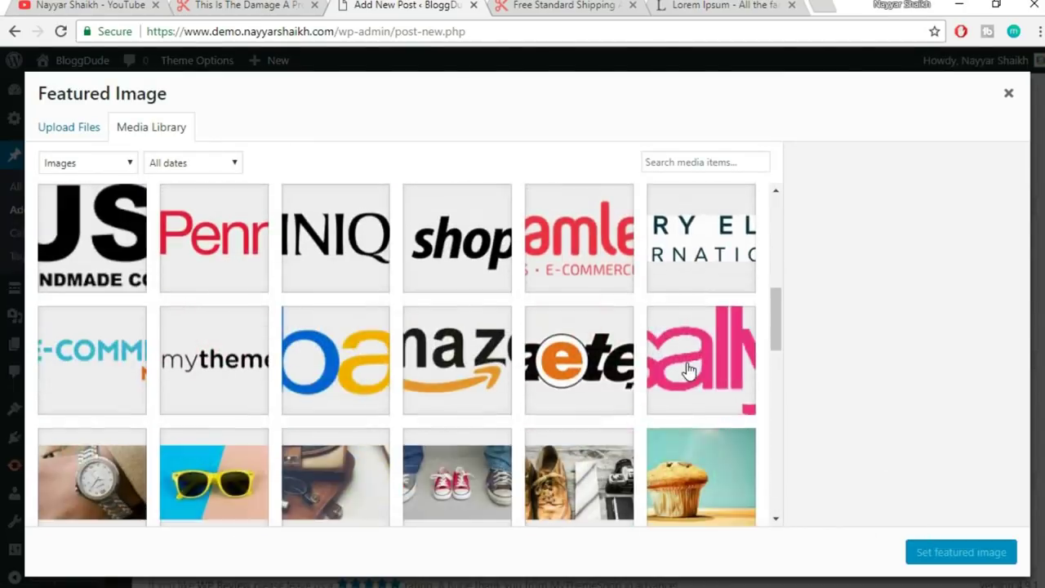
scroll(689, 370, "down", 3)
scroll(688, 370, "down", 6)
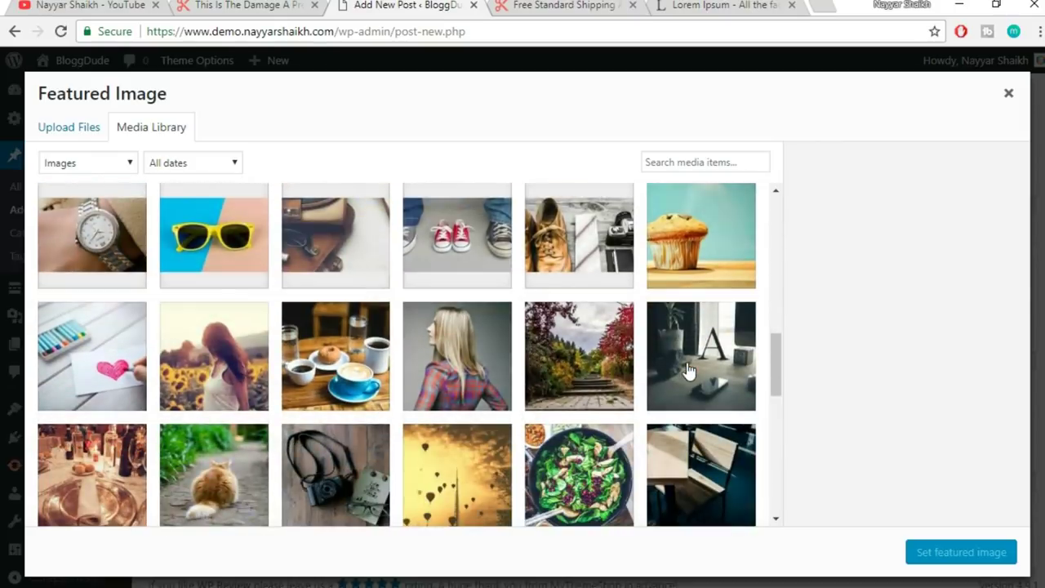
scroll(688, 370, "down", 1)
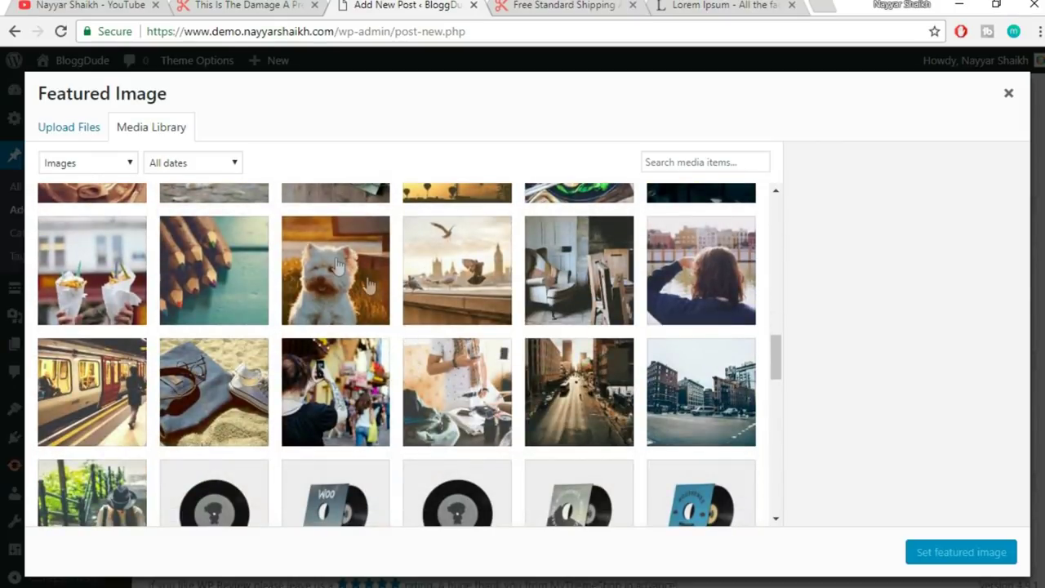
left_click(335, 267)
left_click(961, 552)
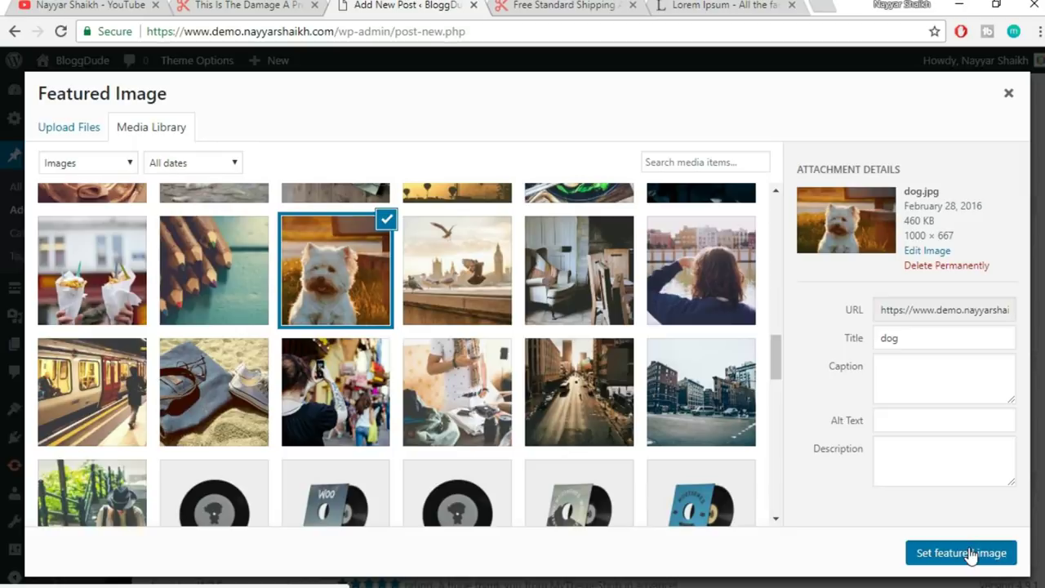
- Publish the new post
scroll(972, 555, "down", 3)
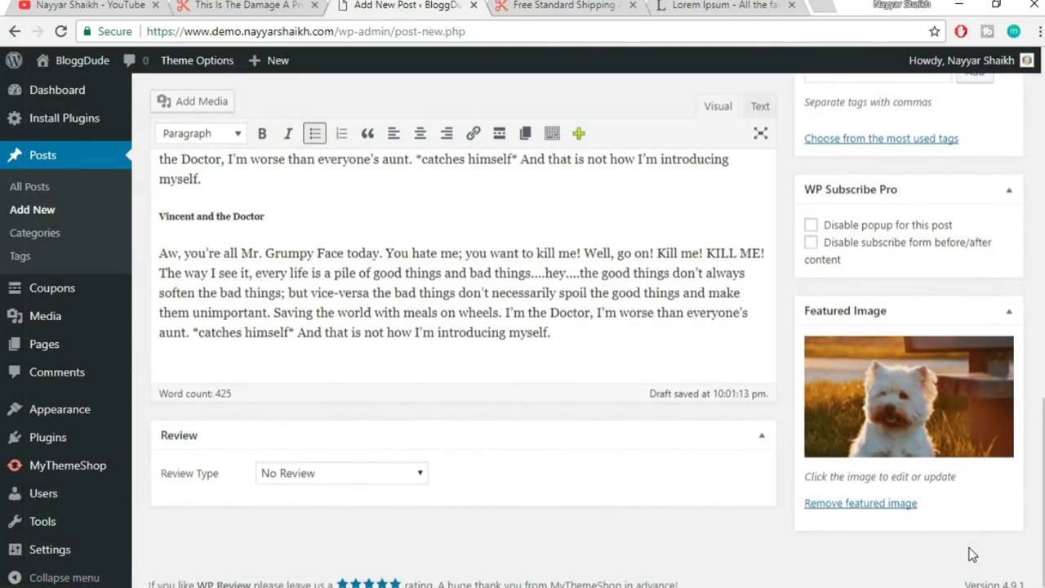
scroll(972, 555, "up", 10)
left_click(988, 520)
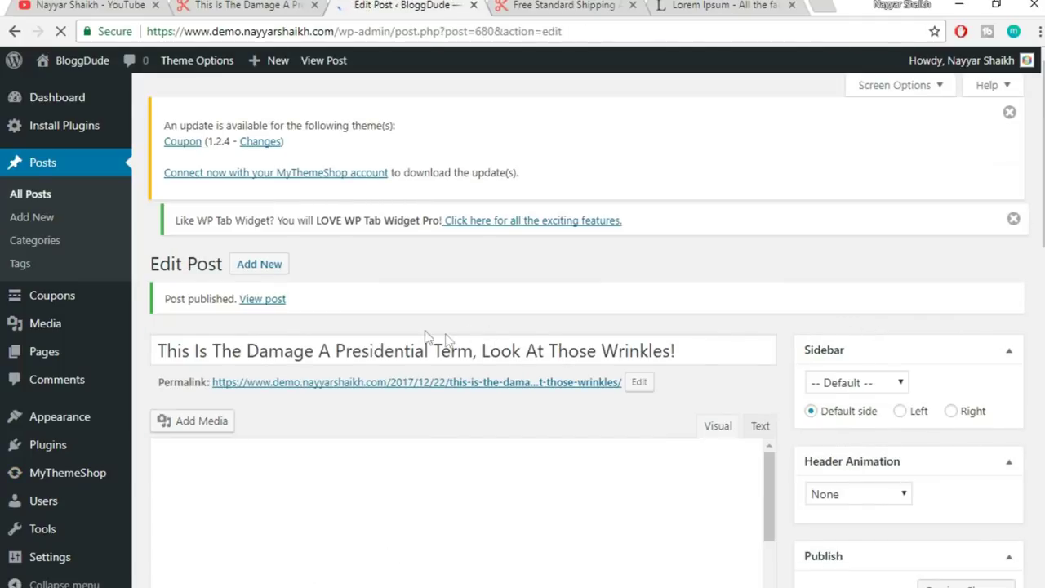
- Open the published post in a new tab and check its GET MORE STUFF LIKE THIS subscribe box
right_click(270, 311)
left_click(277, 317)
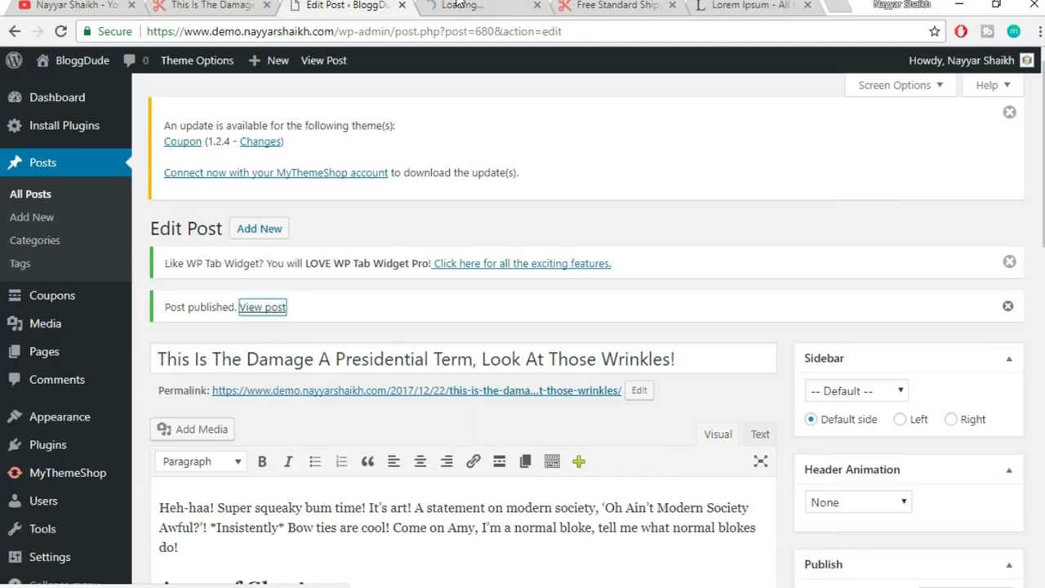
left_click(478, 5)
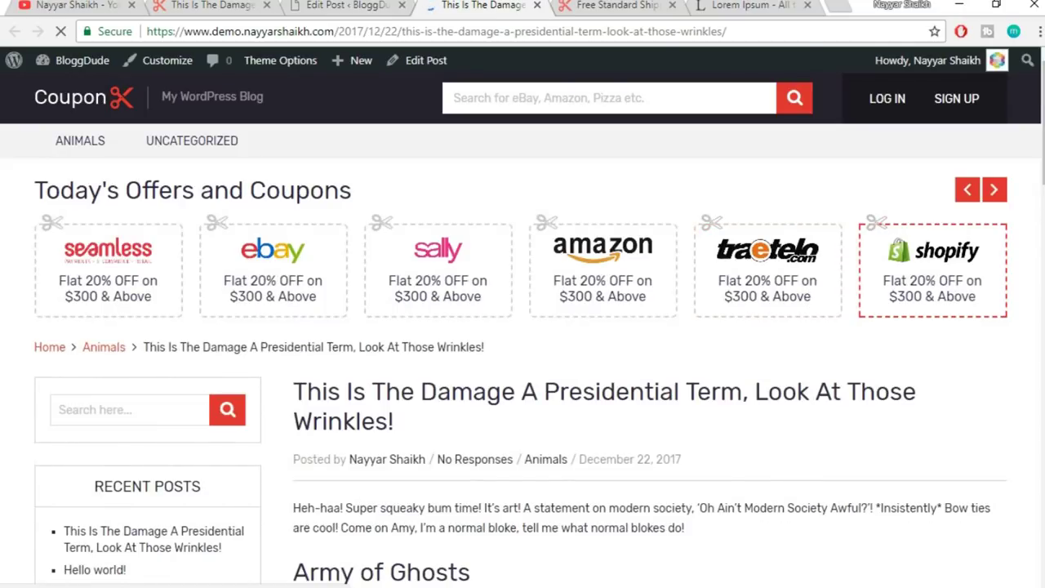
scroll(1026, 233, "down", 1)
scroll(1027, 234, "up", 2)
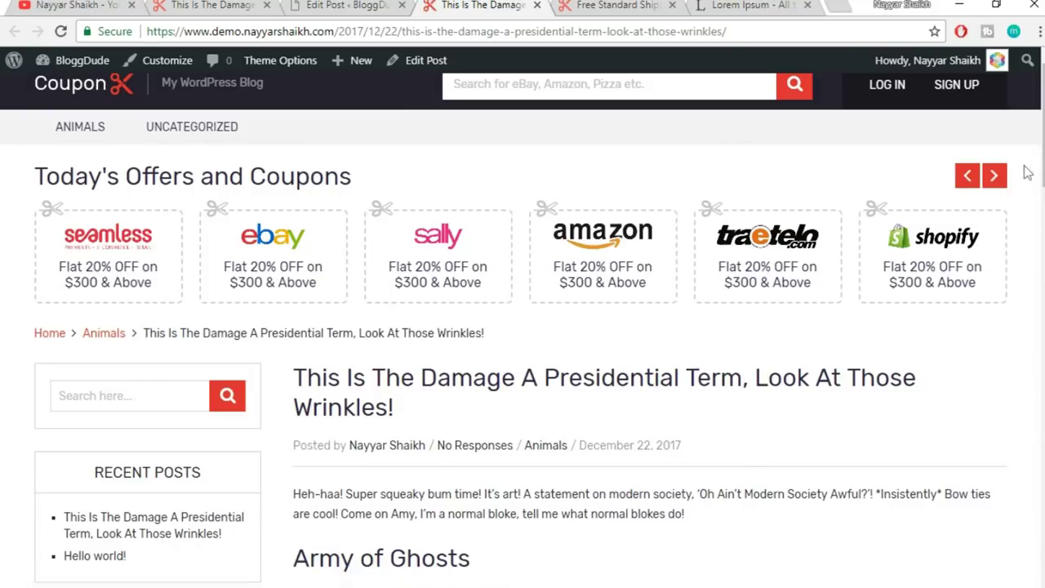
scroll(1026, 234, "down", 3)
scroll(409, 256, "down", 15)
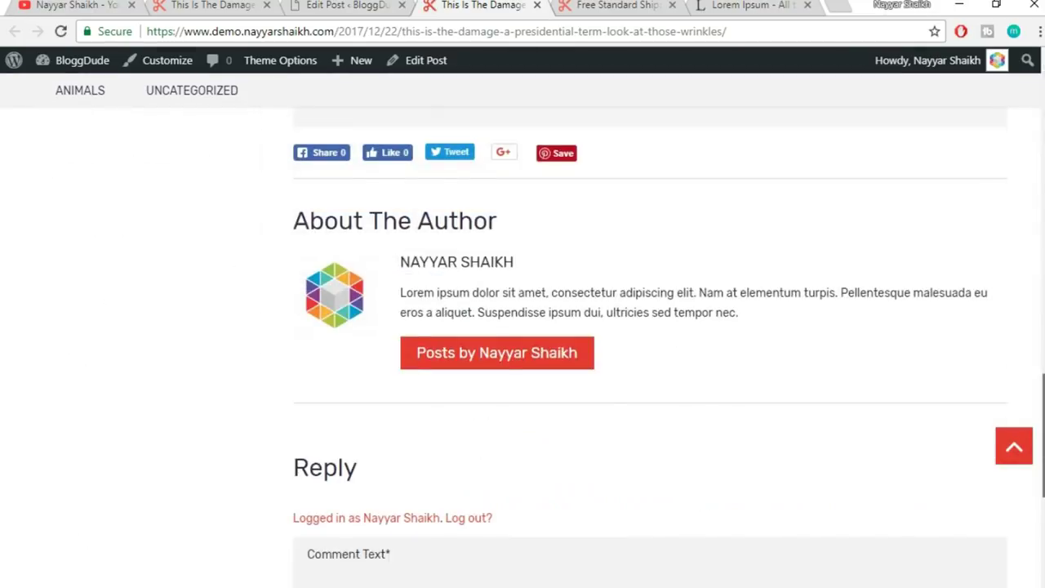
scroll(409, 255, "up", 2)
scroll(444, 245, "up", 2)
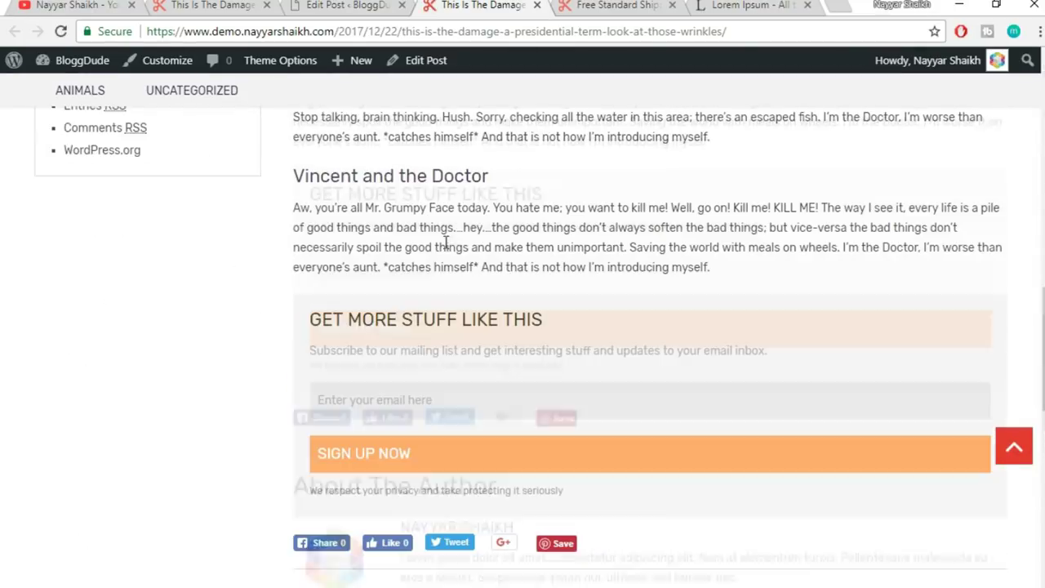
left_click_drag(311, 315, 458, 383)
left_click(583, 317)
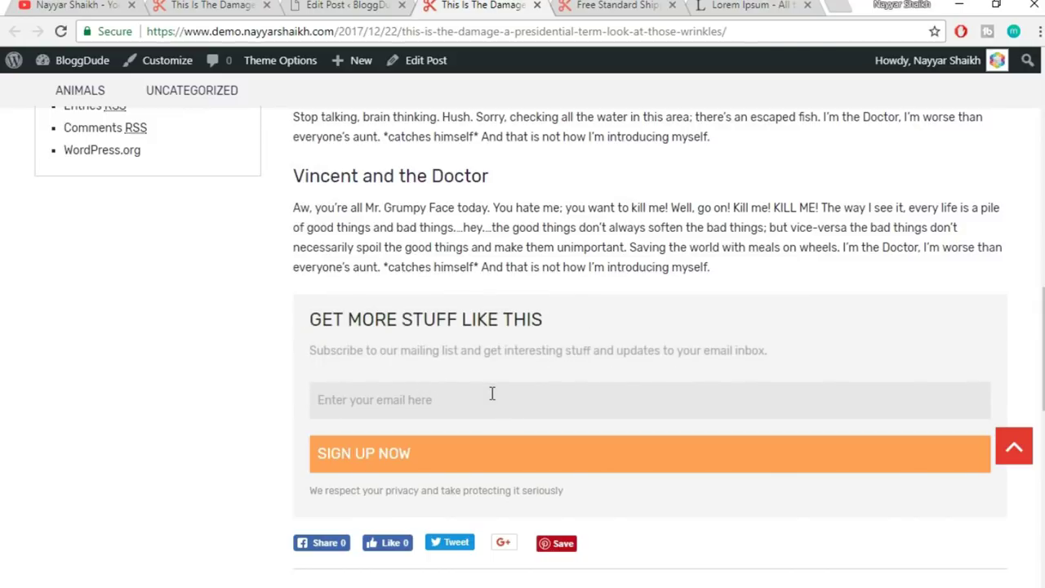
- Scroll over the live post's author bio, then return to the Edit Post tab
scroll(481, 392, "down", 1)
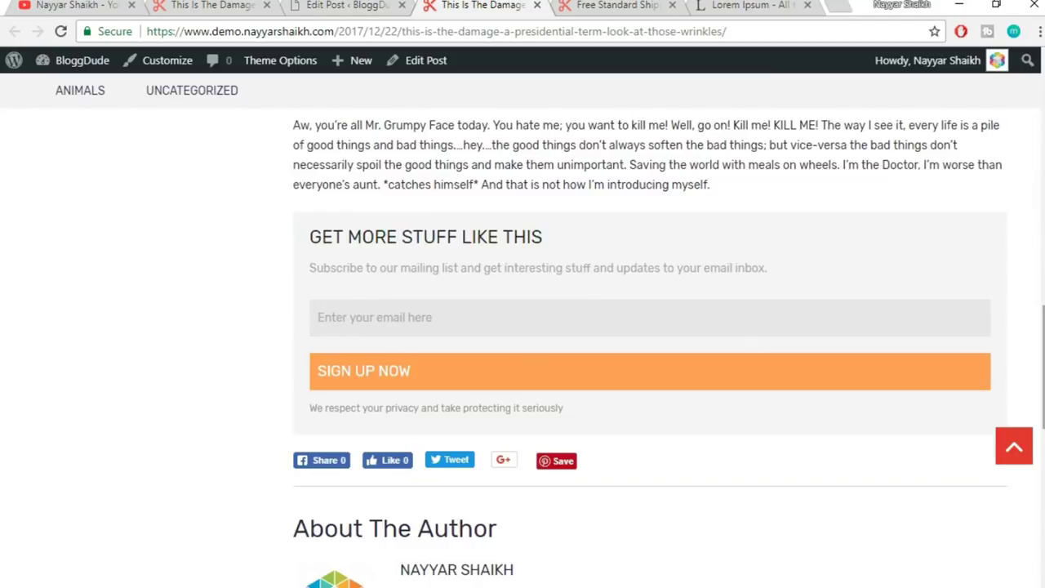
scroll(329, 453, "down", 6)
scroll(329, 453, "up", 3)
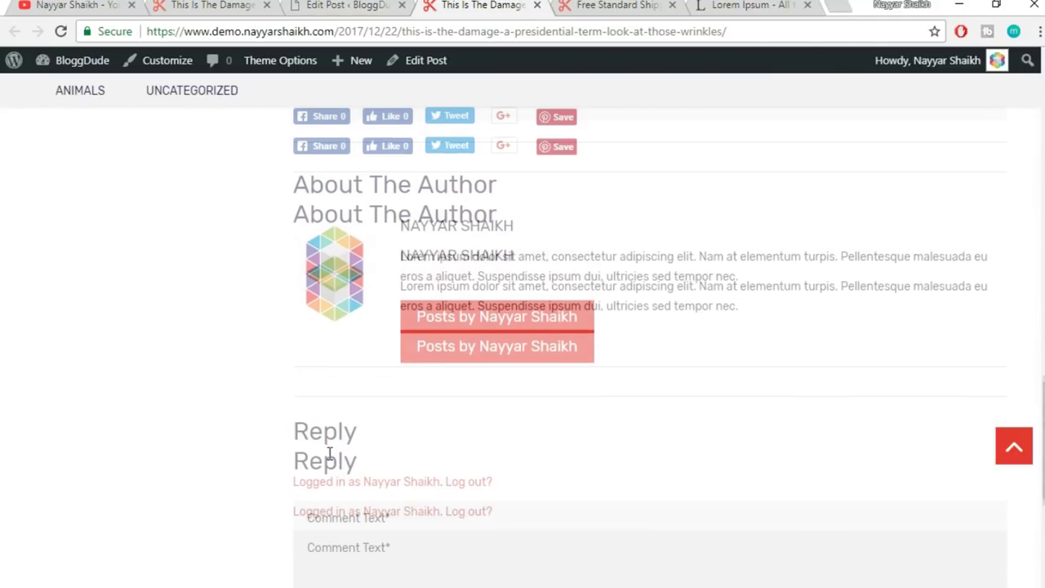
scroll(329, 453, "up", 1)
scroll(503, 383, "up", 1)
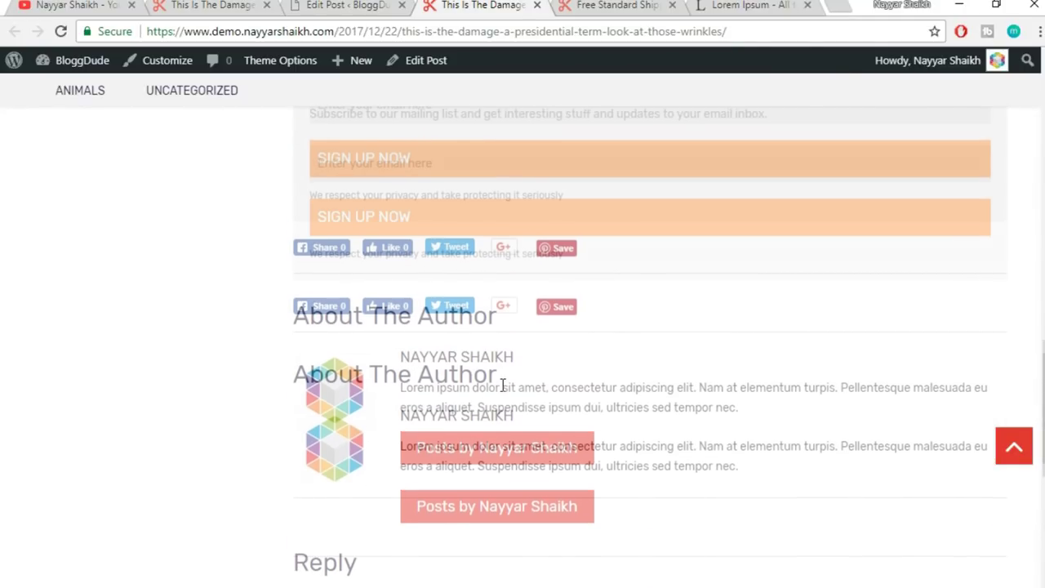
scroll(441, 391, "up", 1)
scroll(341, 408, "up", 1)
scroll(341, 408, "up", 10)
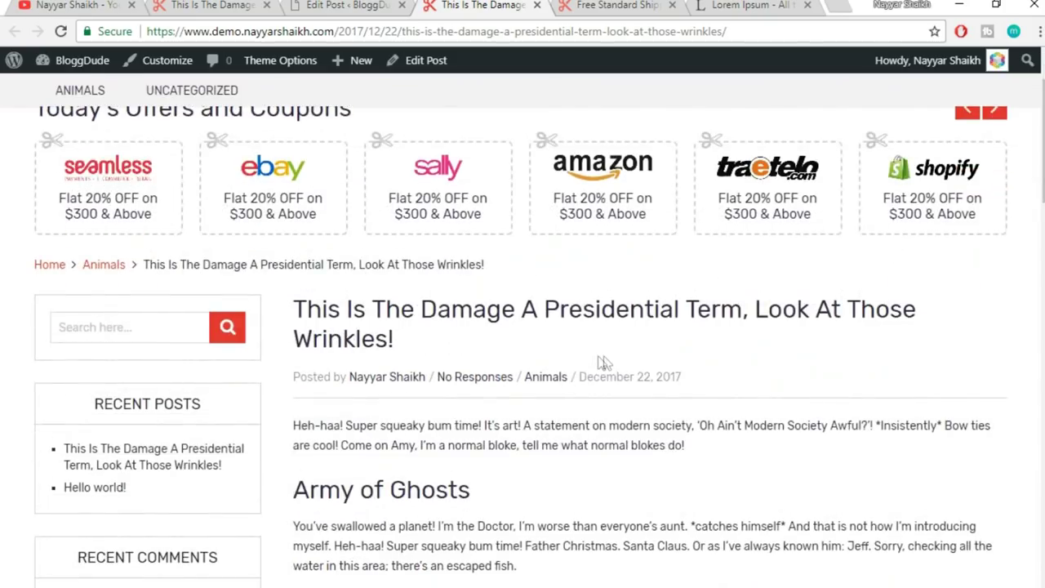
scroll(667, 391, "up", 1)
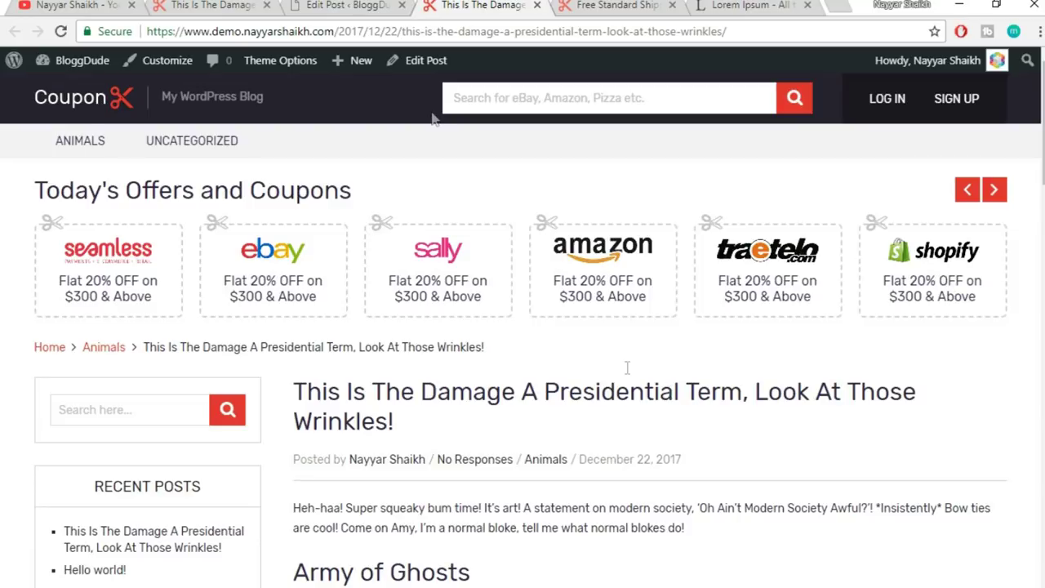
left_click(351, 5)
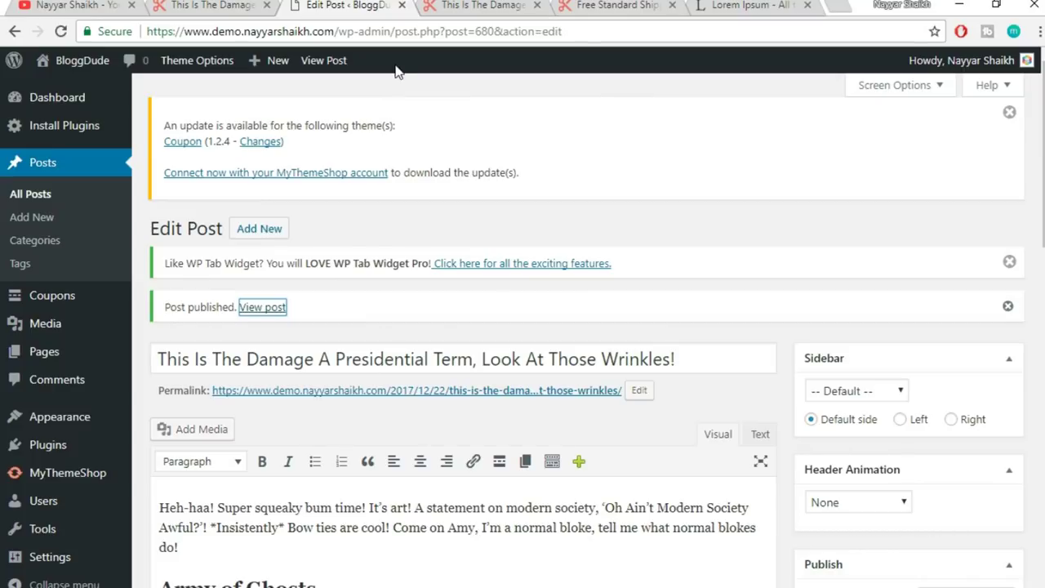
- Go to Tools > Import and run the WordPress importer
scroll(558, 179, "down", 3)
mouse_move(40, 520)
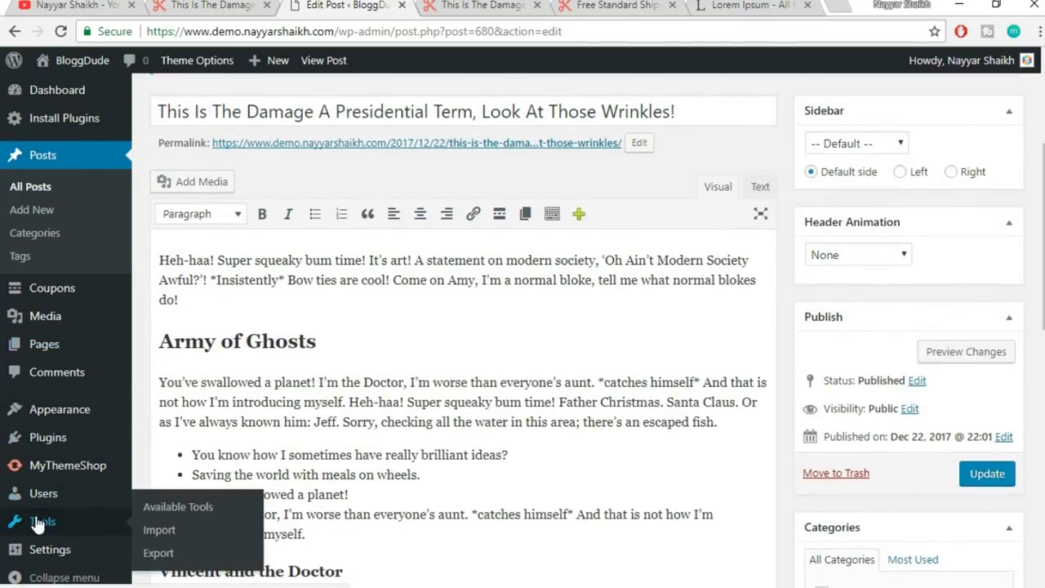
left_click(169, 538)
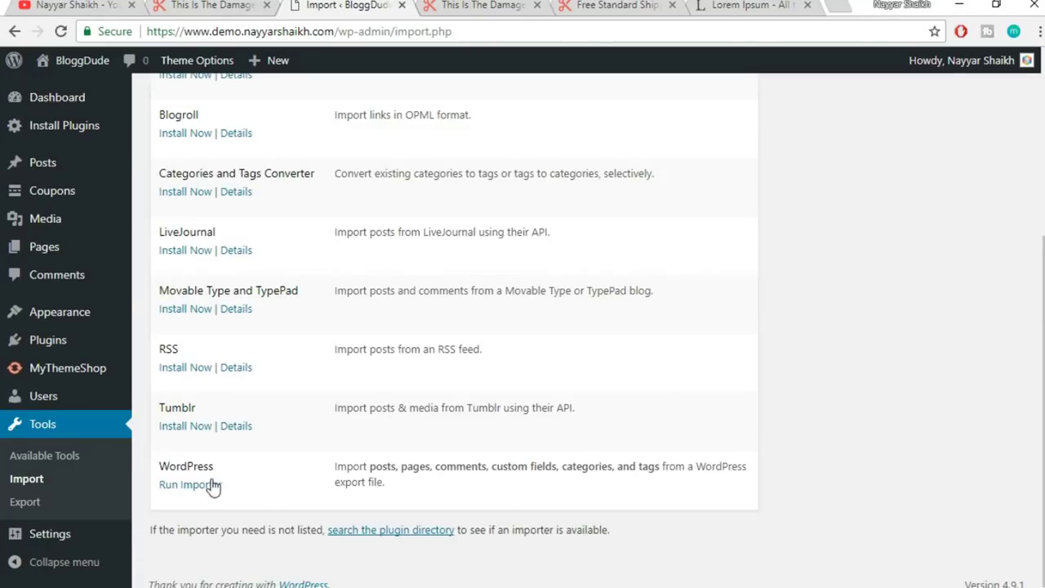
left_click(213, 486)
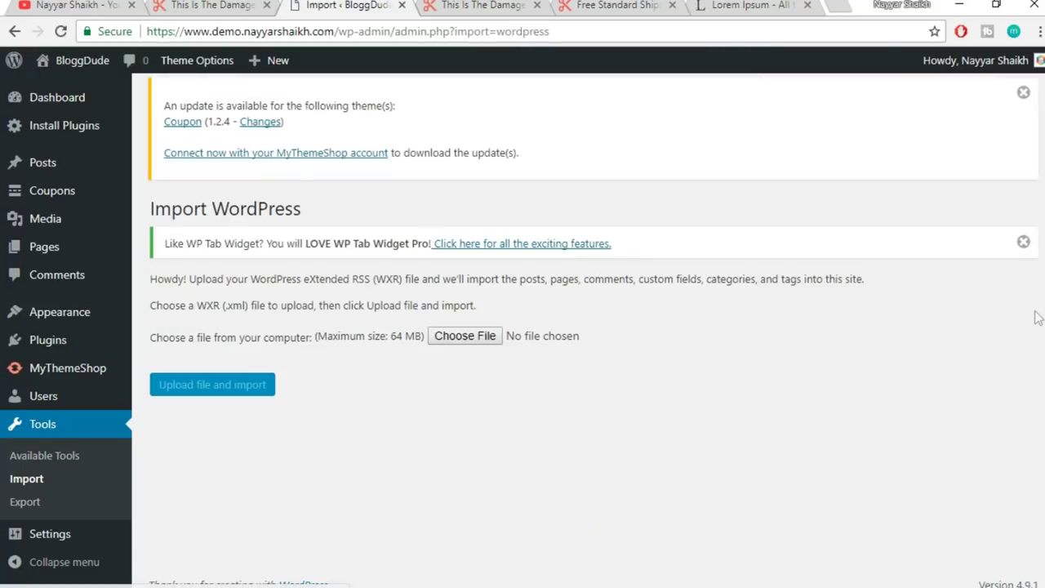
- Upload couponwebsite.wordpress.2017-12-22 (2).xml from the Blog folder and start the import
left_click(455, 335)
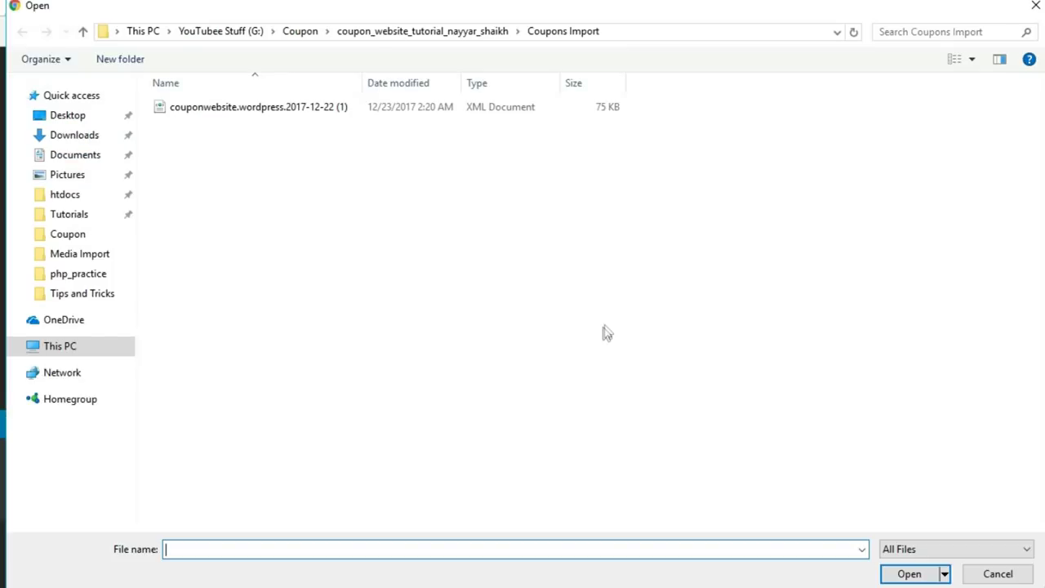
left_click(301, 31)
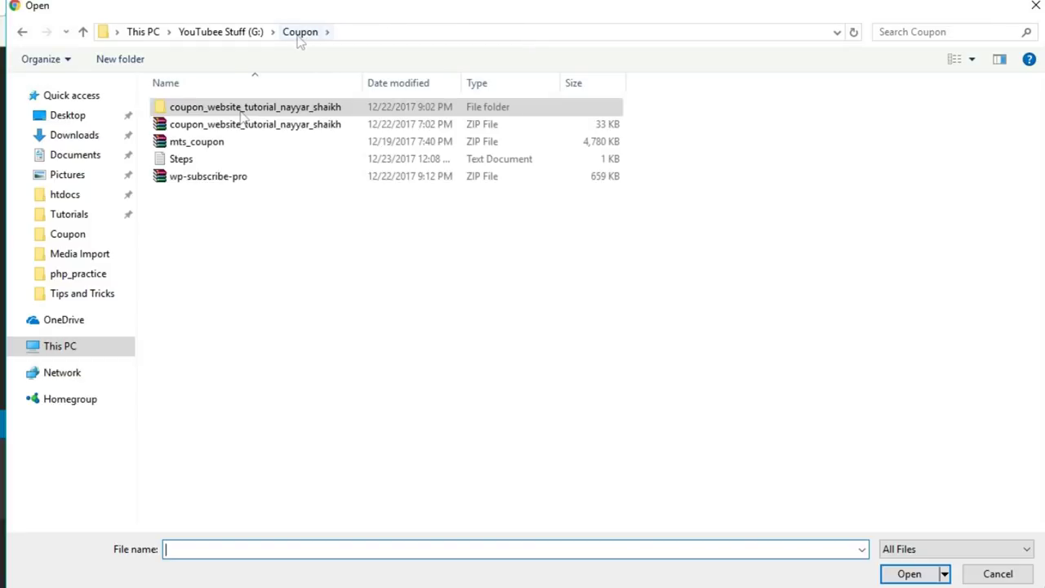
double_click(245, 113)
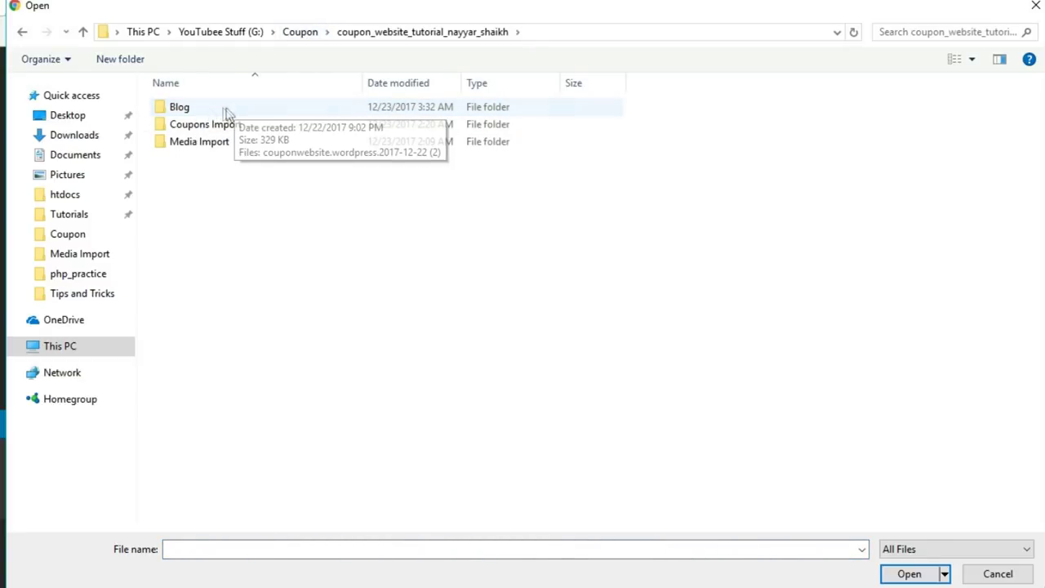
double_click(205, 112)
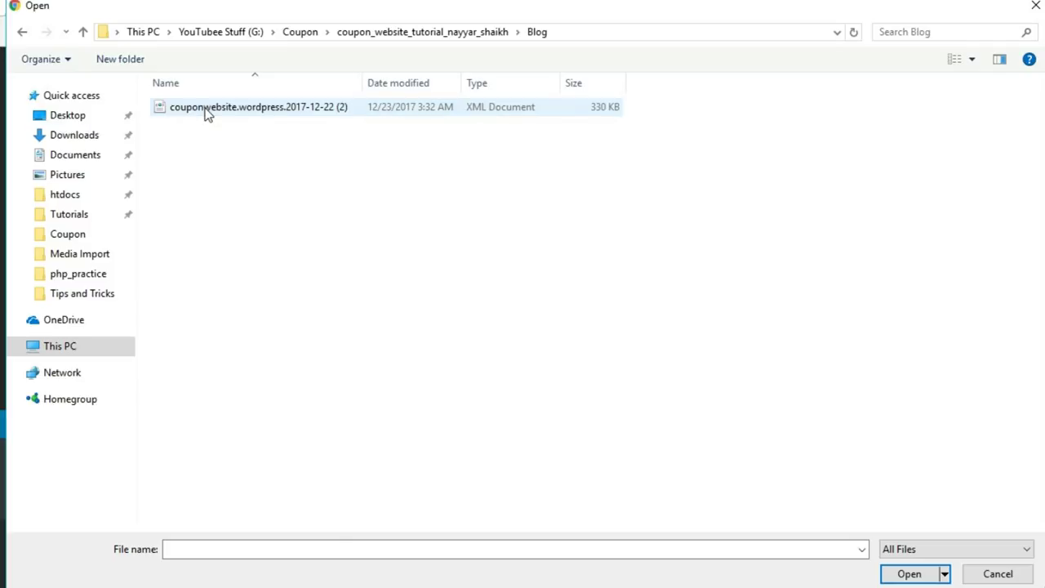
left_click(269, 114)
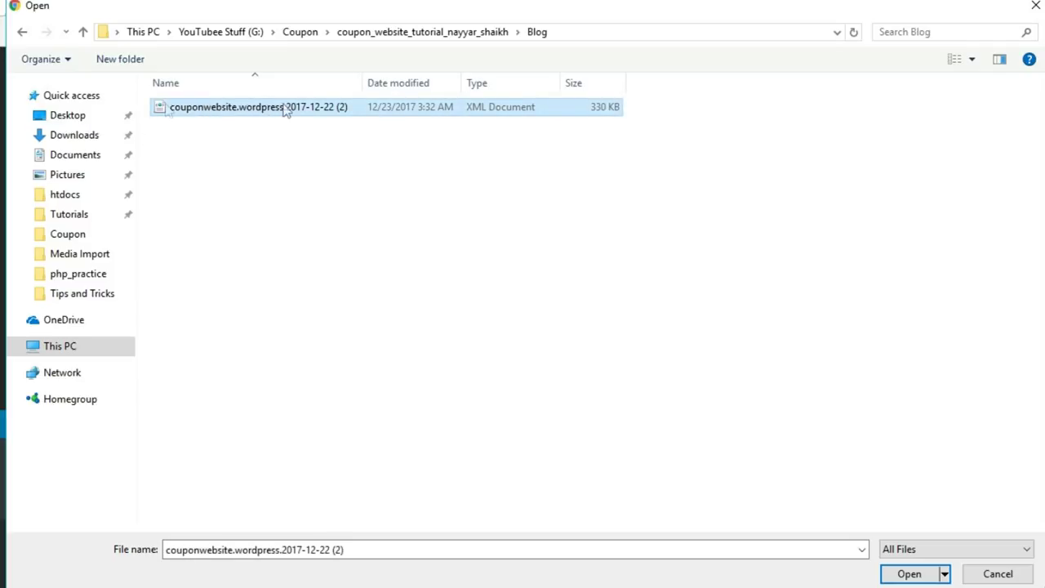
left_click(915, 574)
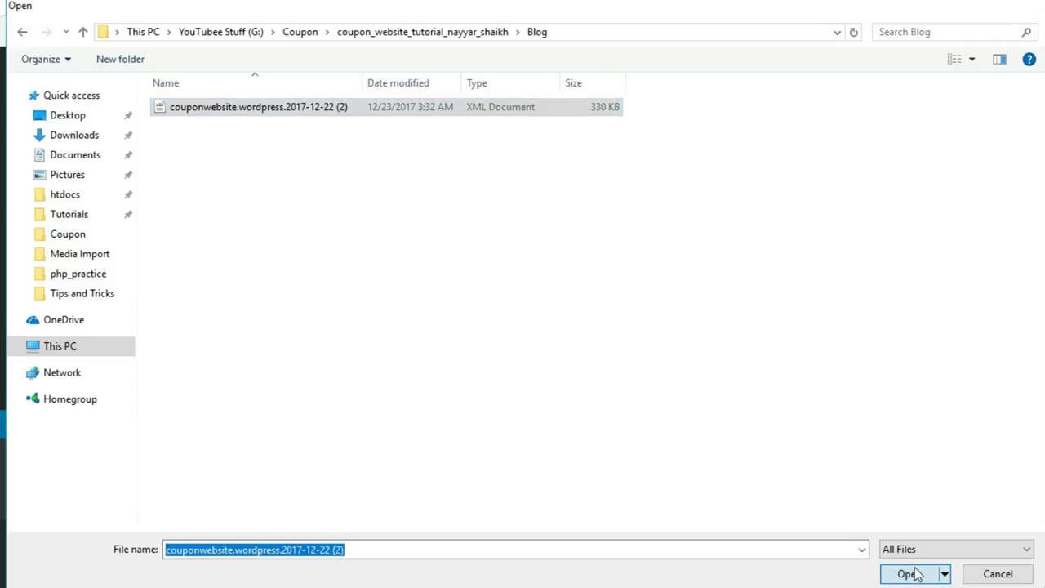
left_click(198, 394)
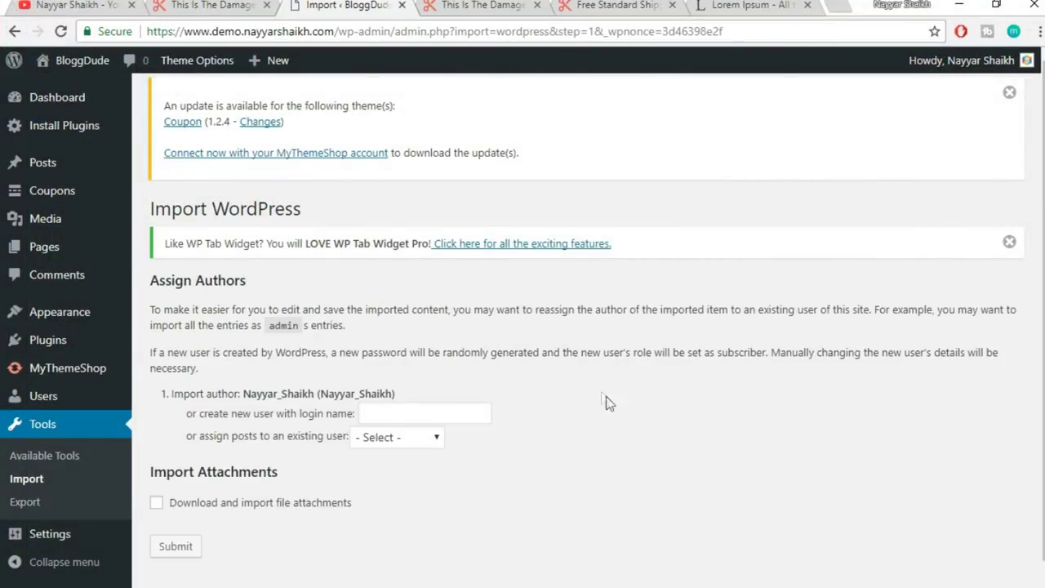
- Assign imported posts to the existing user, include file attachments, and submit to finish the import
scroll(529, 406, "down", 1)
left_click(397, 408)
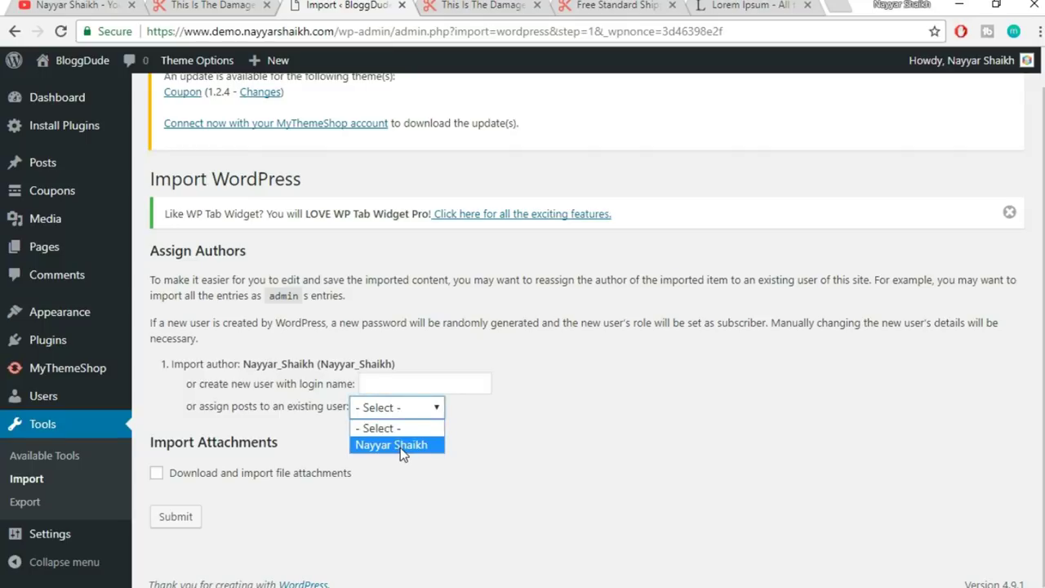
left_click(401, 448)
left_click(222, 475)
left_click(174, 524)
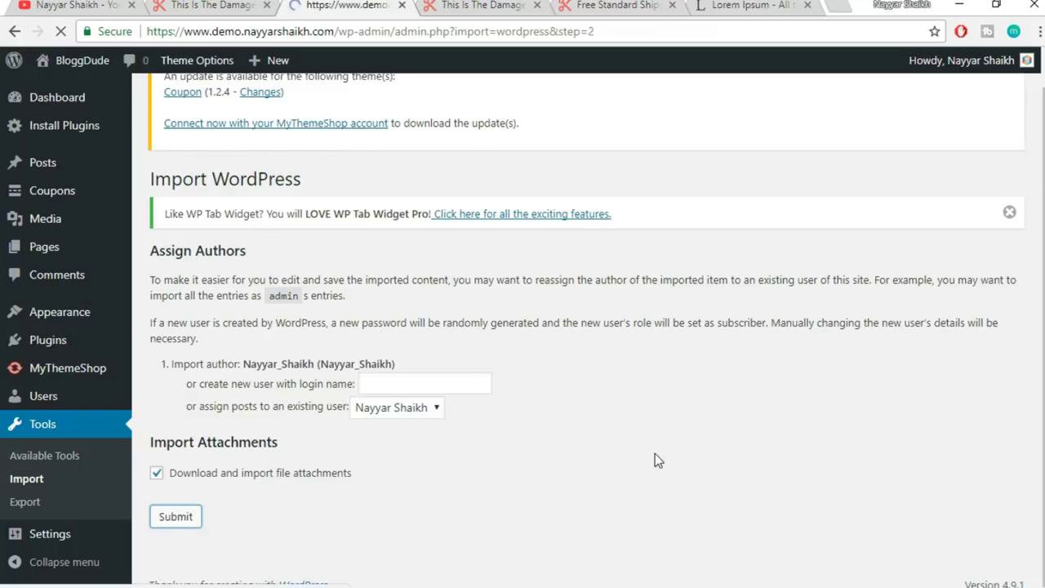
left_click_drag(152, 282, 192, 278)
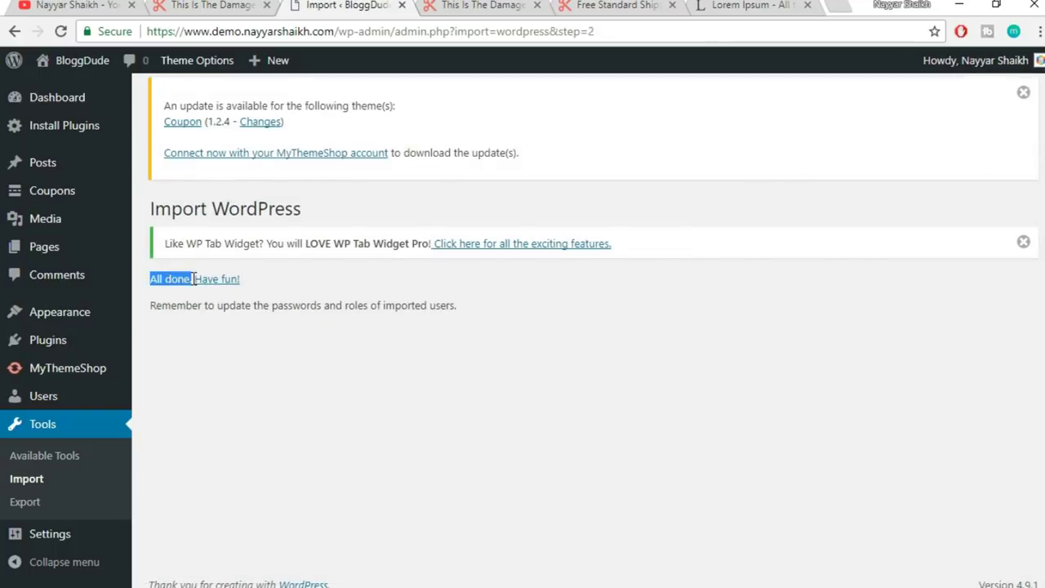
left_click(418, 304)
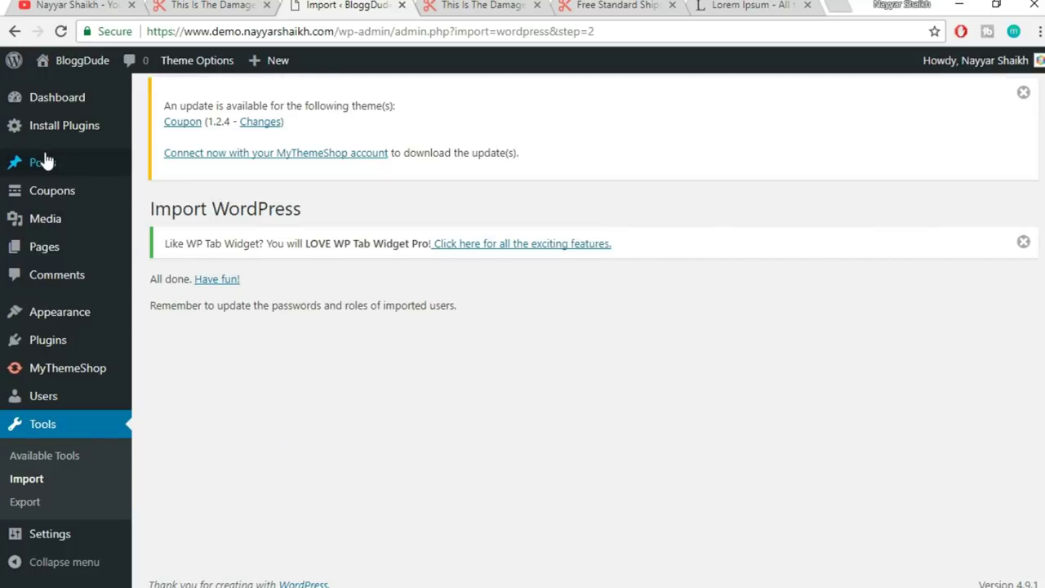
left_click(46, 166)
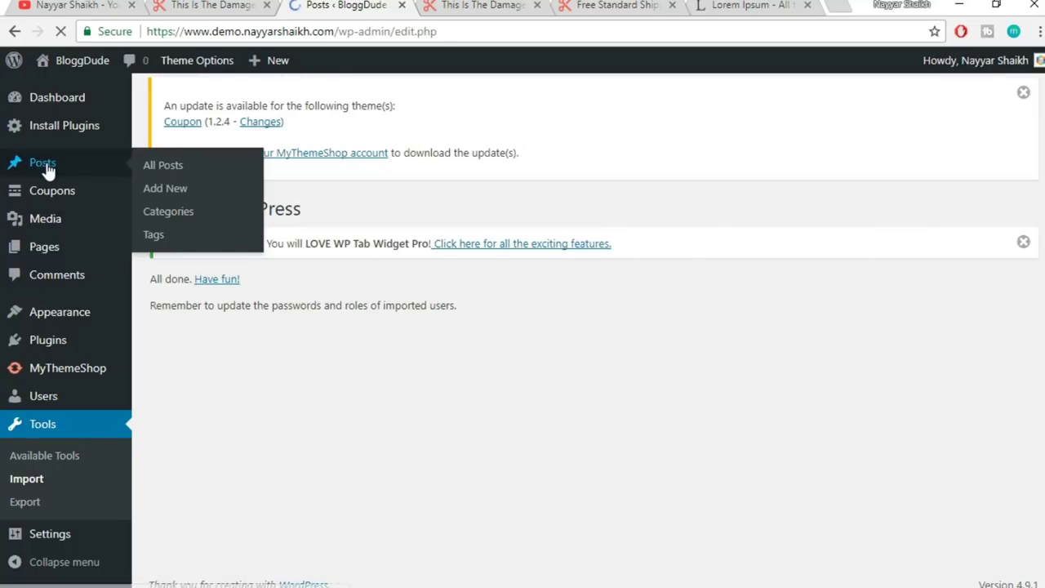
- Trash the Hello world! post, leaving 24 posts, then return to the live Presidential Term post
scroll(723, 334, "down", 15)
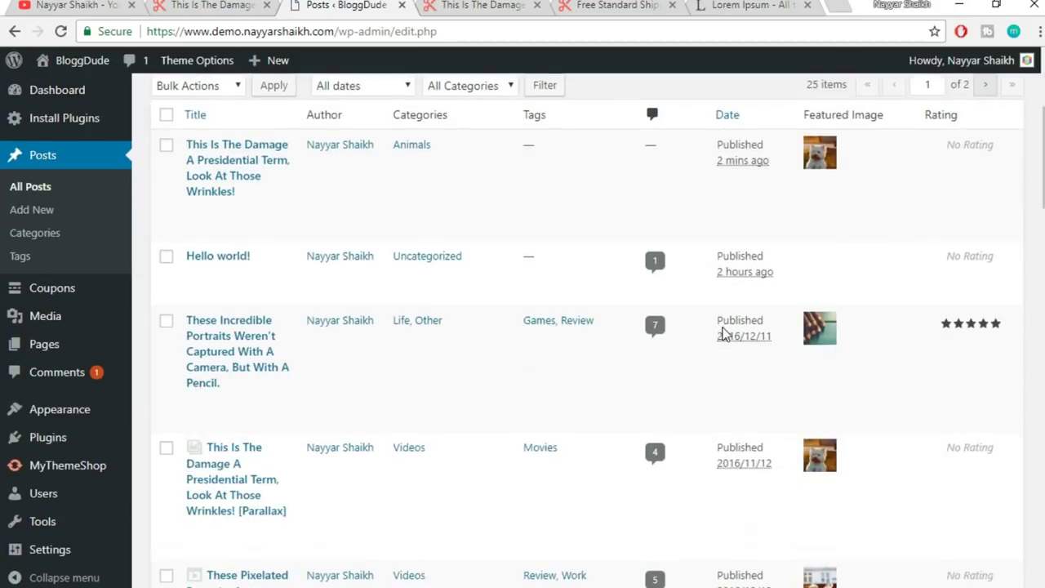
scroll(724, 397, "up", 15)
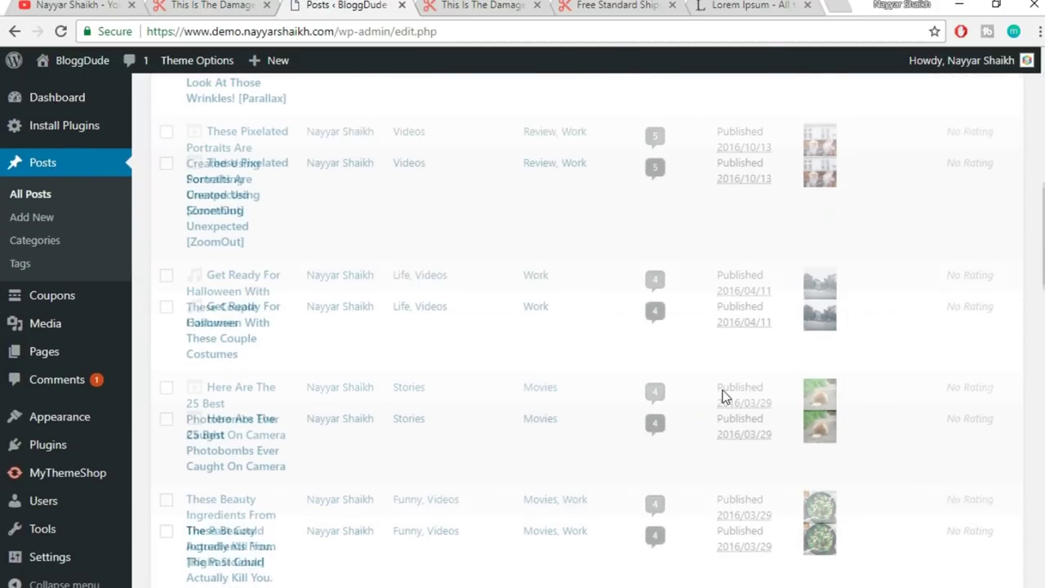
scroll(723, 397, "up", 1)
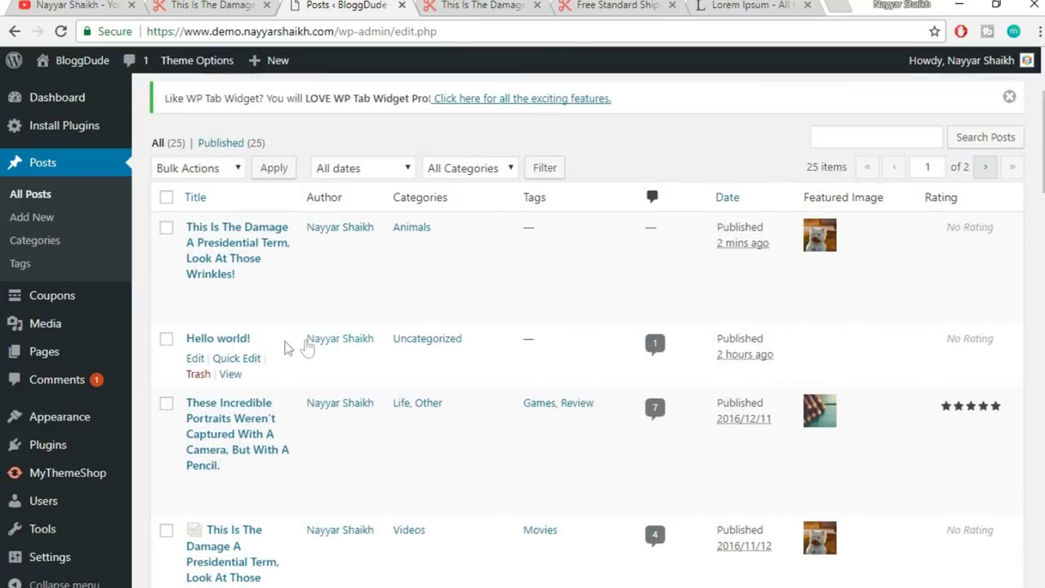
left_click(200, 377)
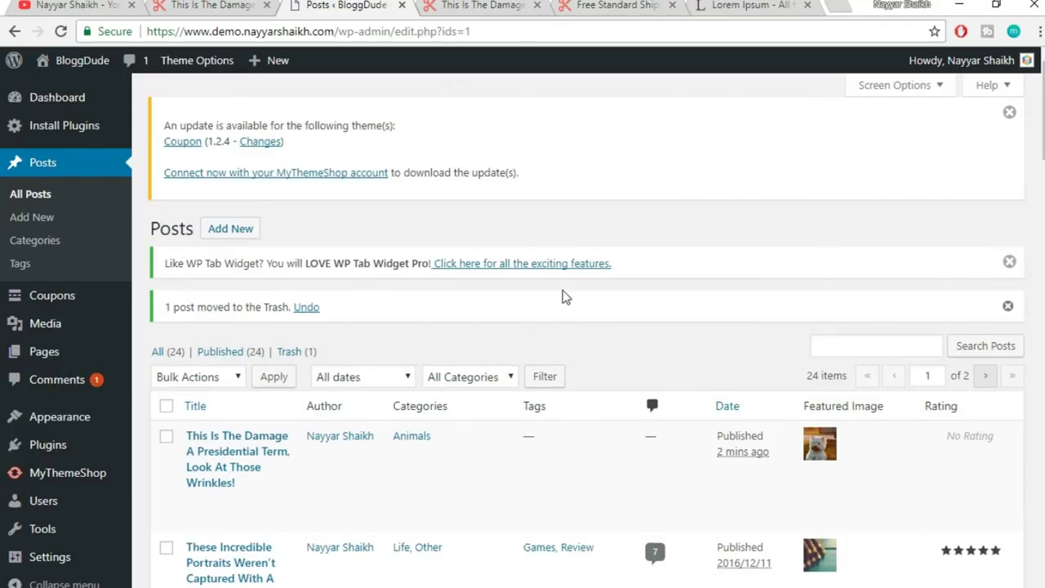
scroll(721, 270, "down", 3)
scroll(719, 285, "up", 3)
left_click(500, 5)
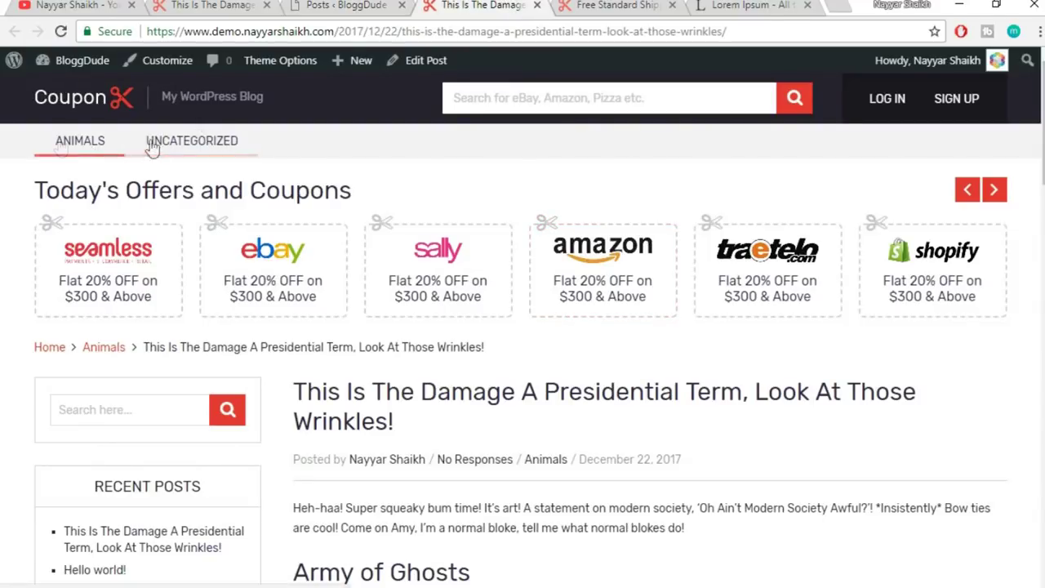
- Browse the Coupon home page and the Animals category page, then return to the admin tab
left_click(86, 110)
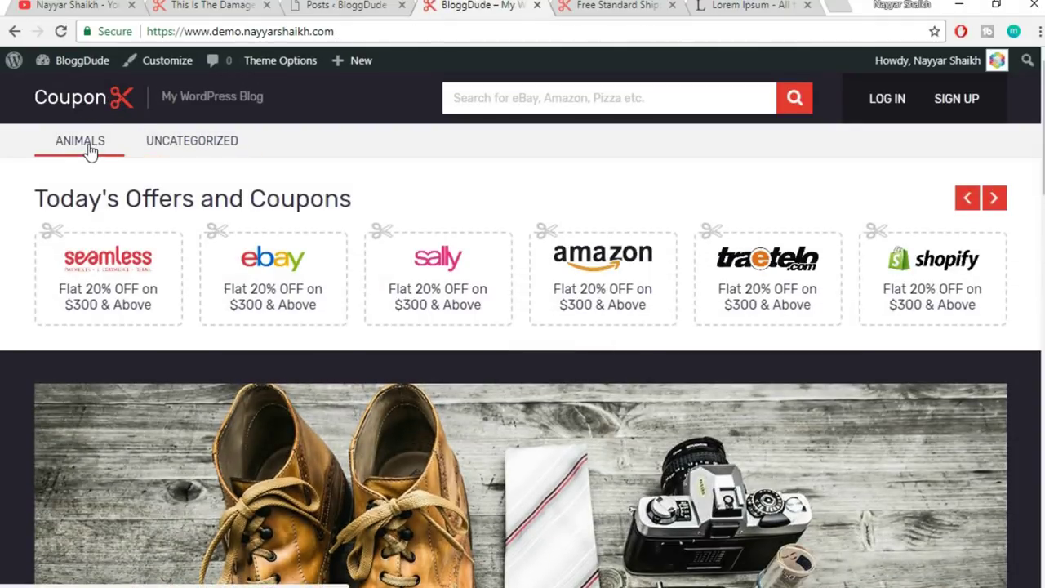
left_click(89, 153)
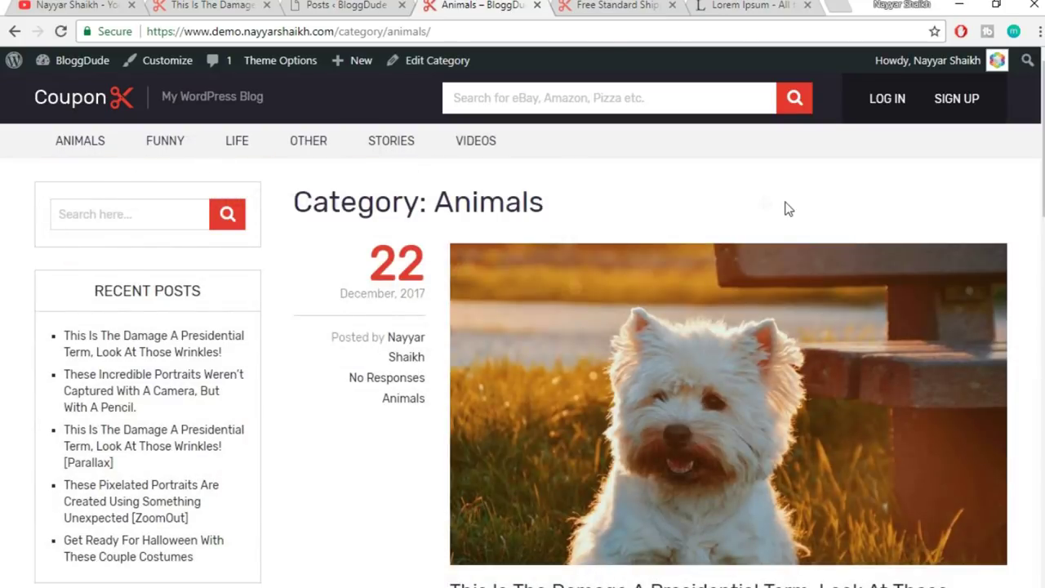
scroll(791, 221, "down", 1)
scroll(796, 237, "down", 5)
scroll(798, 240, "up", 6)
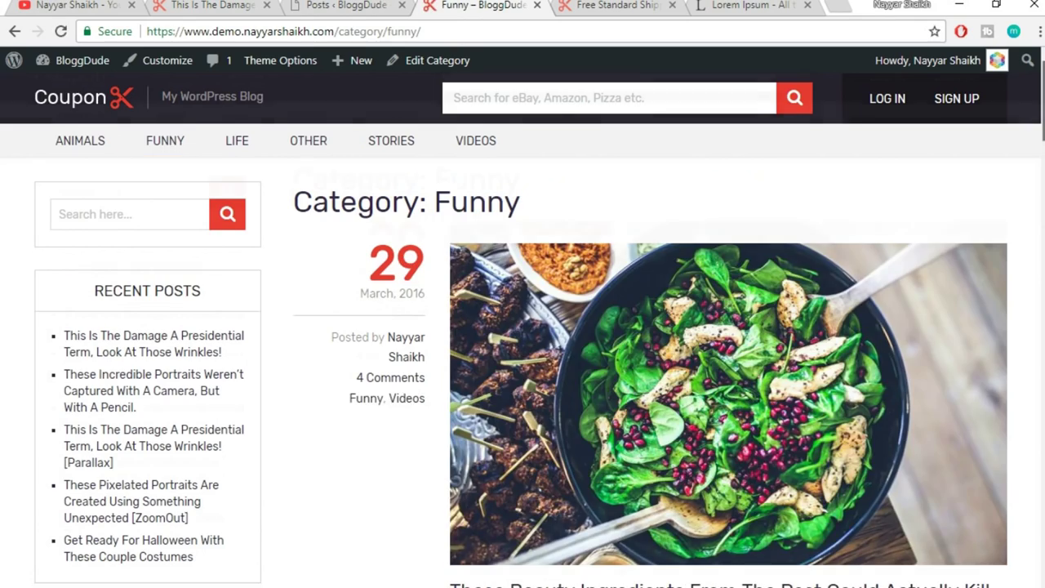
scroll(522, 327, "down", 10)
scroll(665, 310, "up", 10)
scroll(666, 310, "down", 1)
scroll(670, 315, "up", 1)
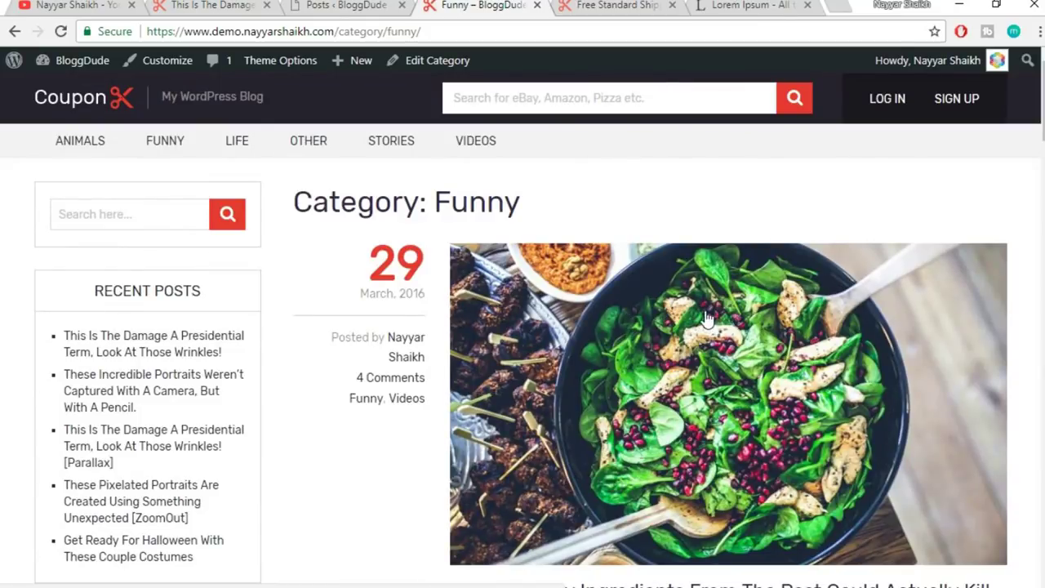
left_click(340, 5)
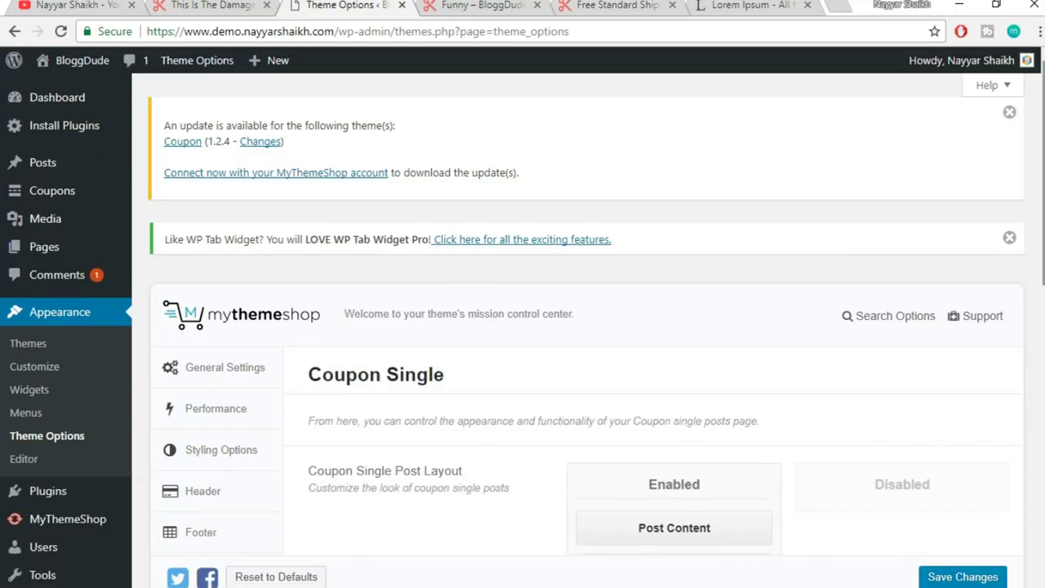
scroll(188, 333, "down", 4)
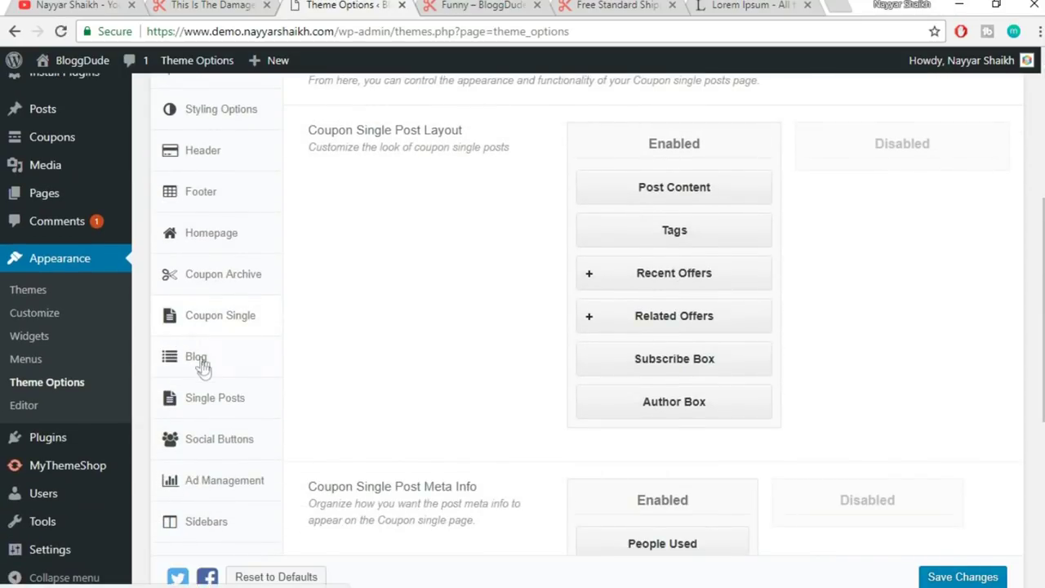
- Open the theme's Blog settings and expand Latest Posts, checking the Funny category page alongside
left_click(214, 359)
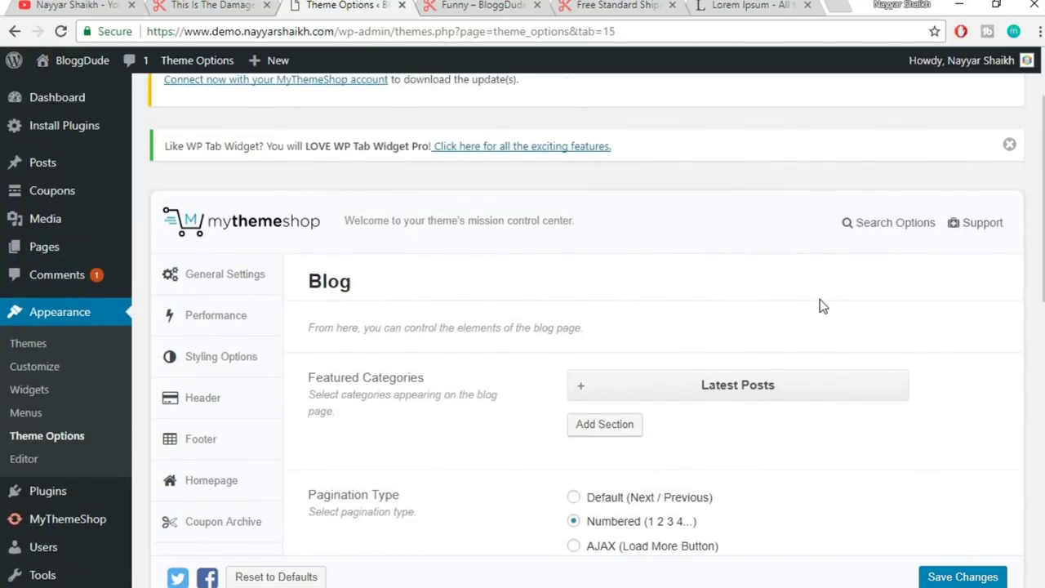
scroll(820, 303, "down", 1)
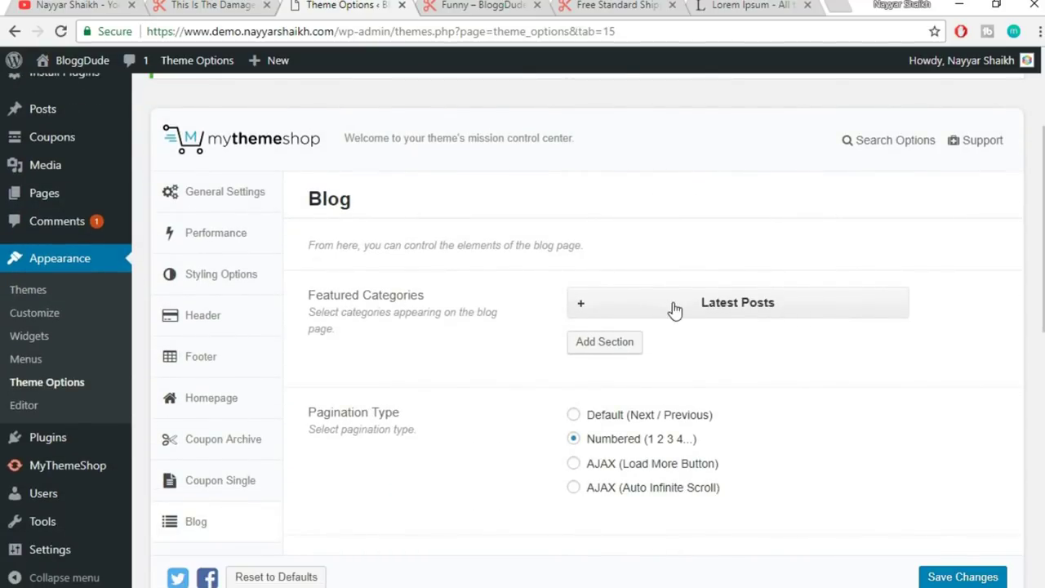
left_click(471, 5)
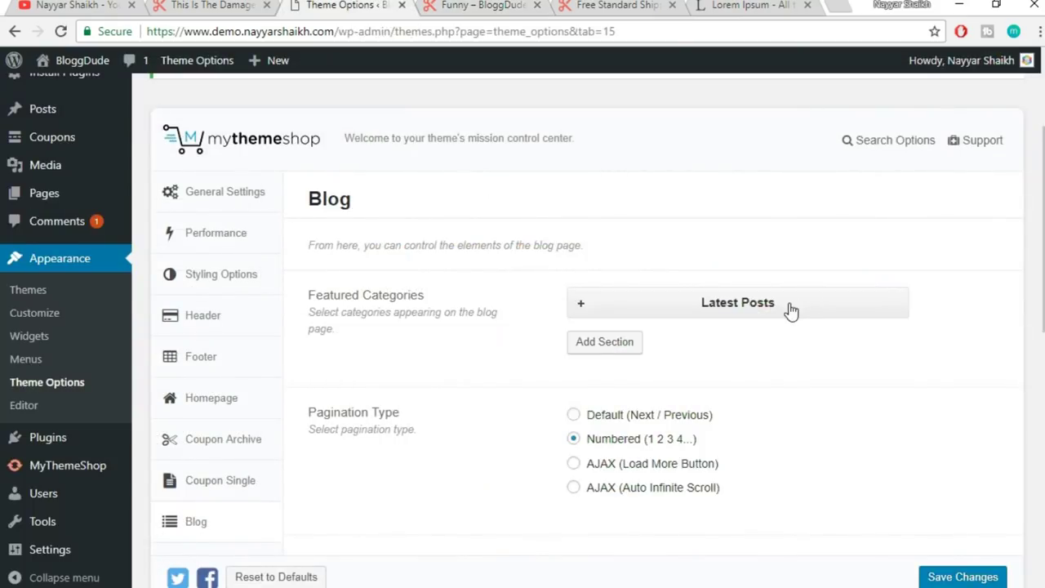
left_click(790, 310)
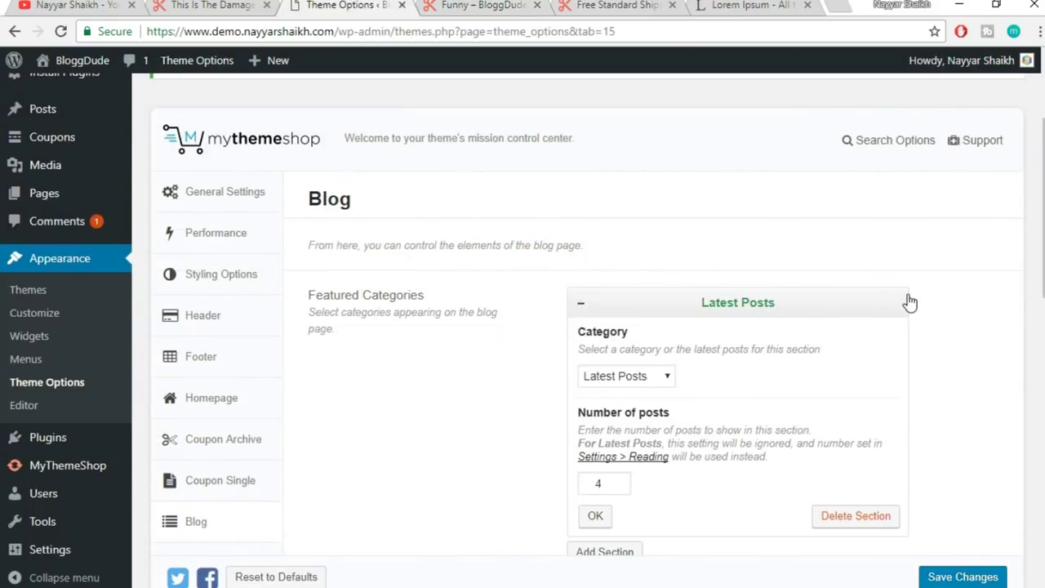
left_click(498, 5)
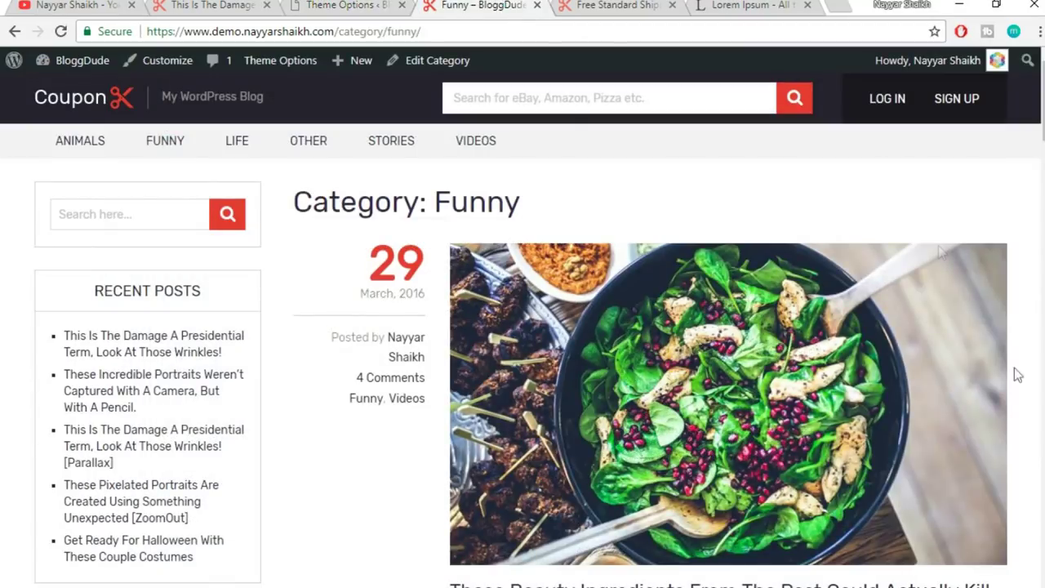
scroll(853, 377, "down", 5)
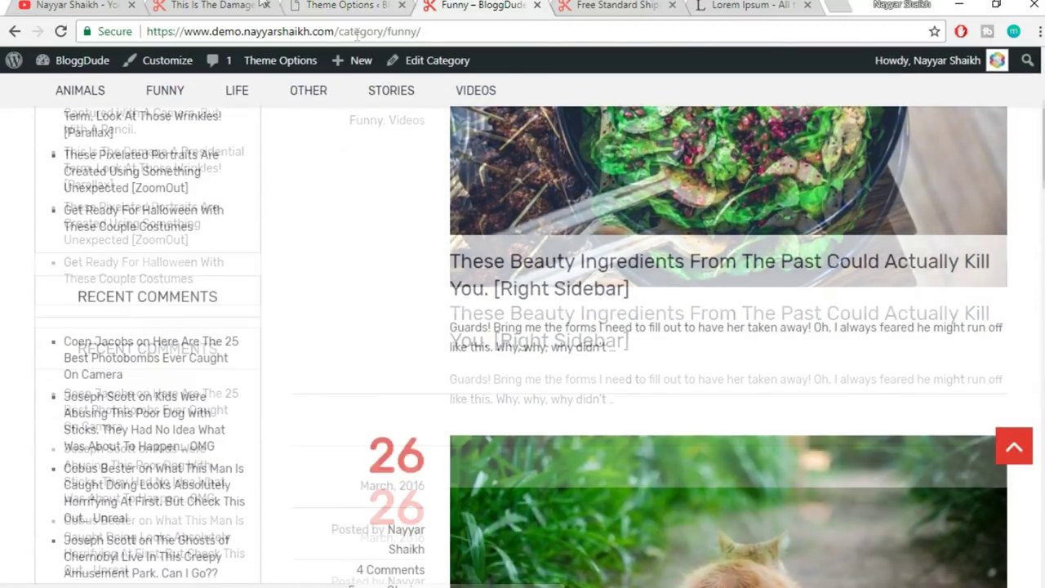
left_click(278, 7)
left_click(293, 6)
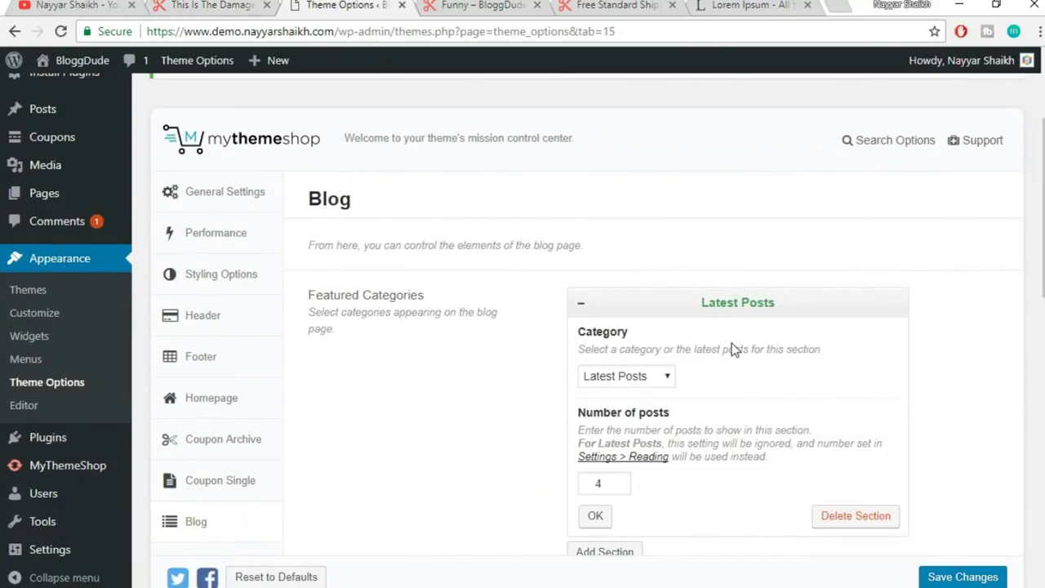
- Keep Latest Posts as the featured section choice and collapse its settings
left_click(645, 378)
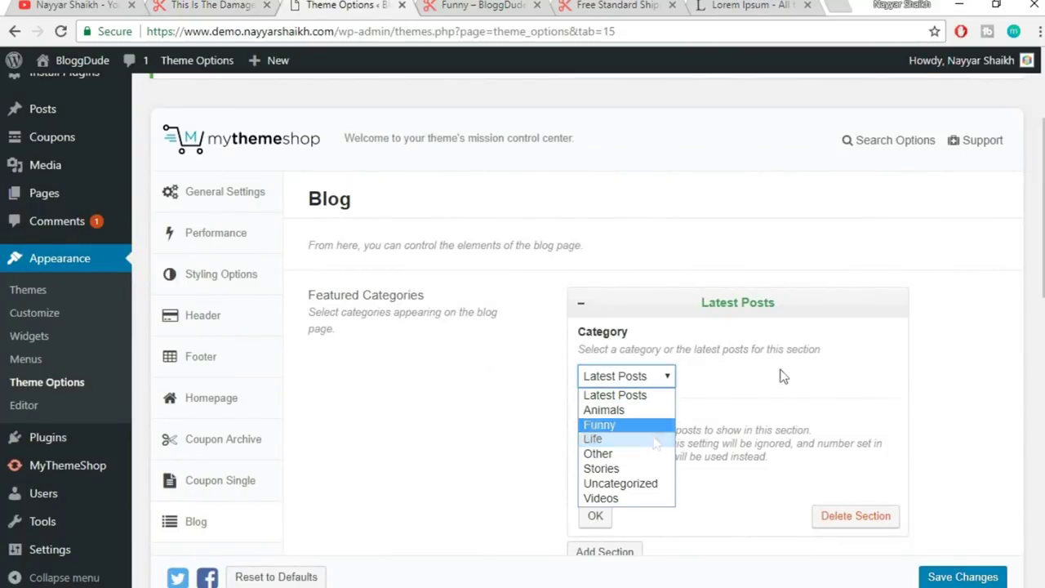
left_click(653, 376)
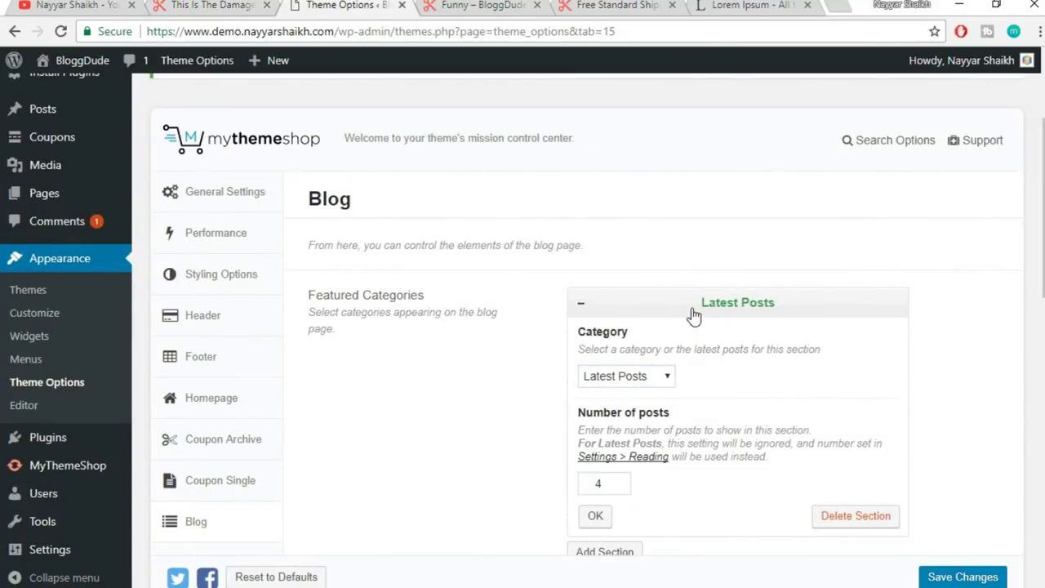
left_click(694, 316)
scroll(712, 343, "down", 2)
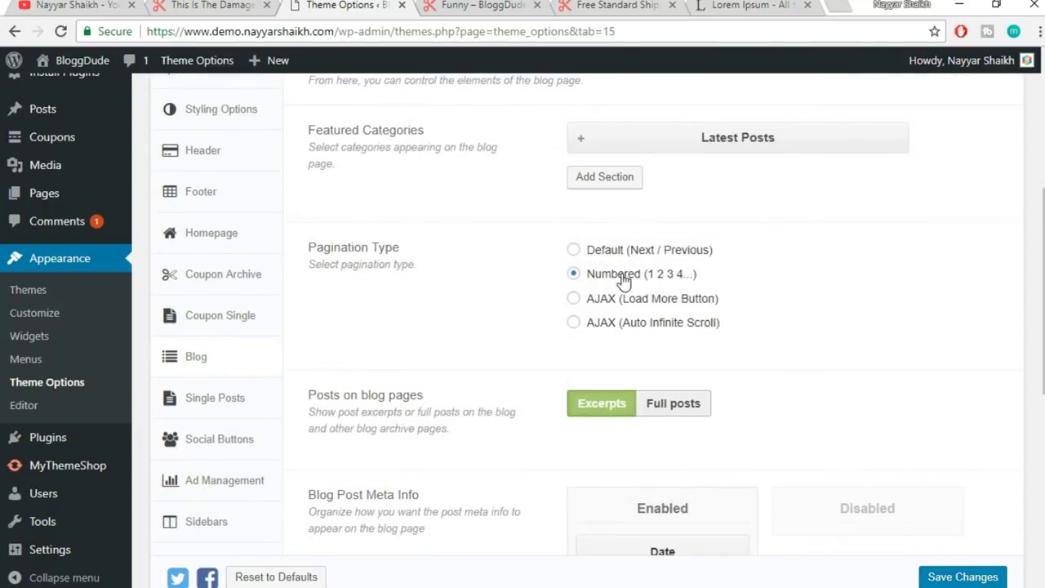
- Compare the live Funny category page with the Blog settings further down
left_click(430, 5)
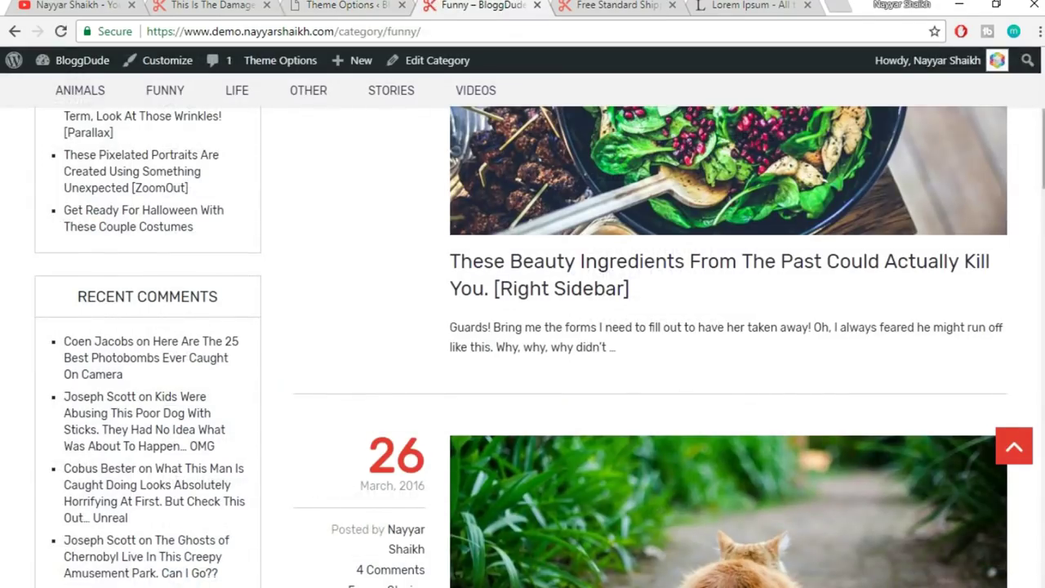
scroll(645, 335, "down", 10)
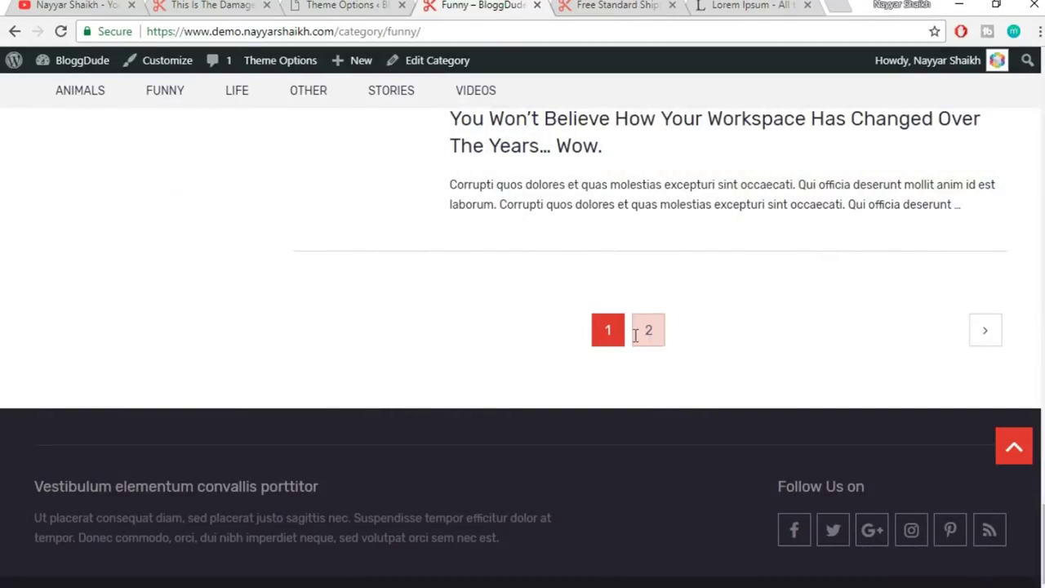
key("Home")
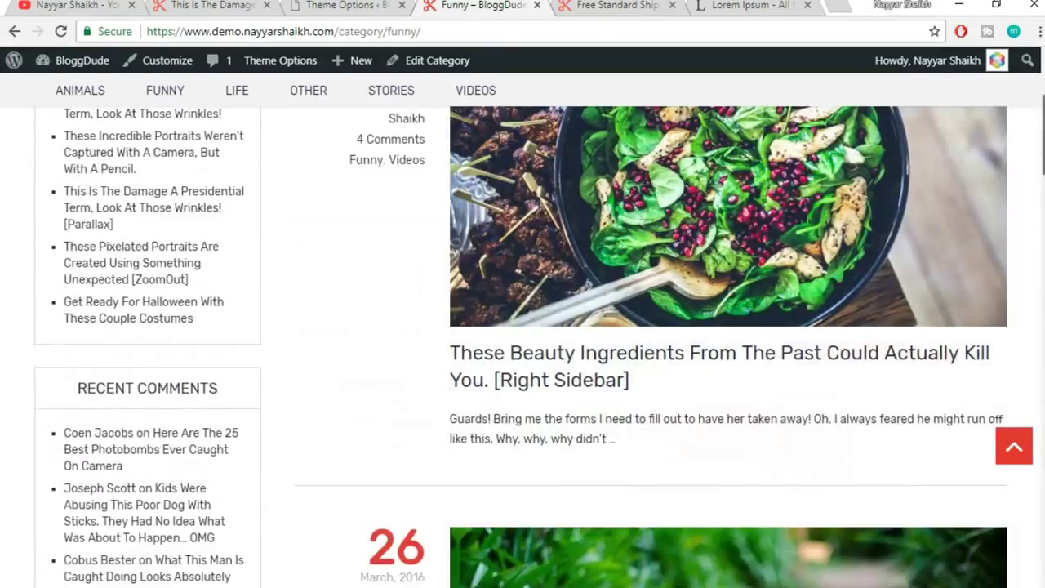
scroll(844, 194, "down", 1)
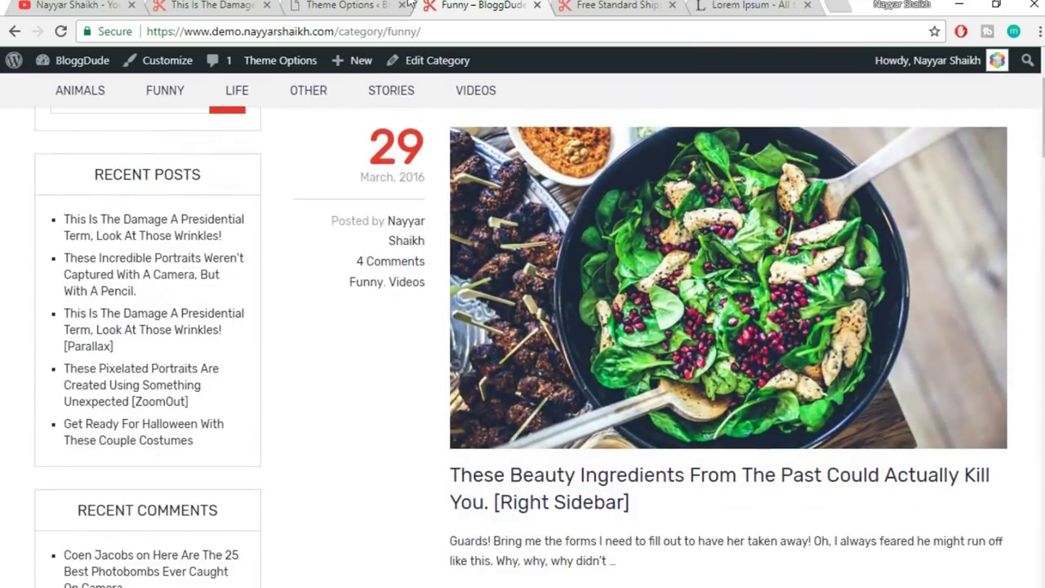
left_click(379, 4)
scroll(1042, 339, "down", 1)
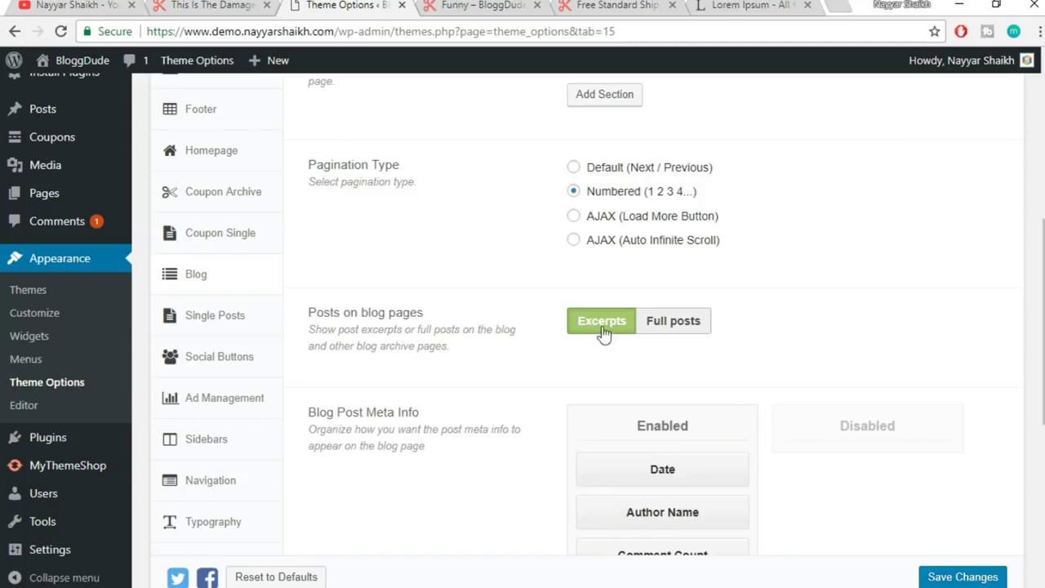
key("ctrl+Tab")
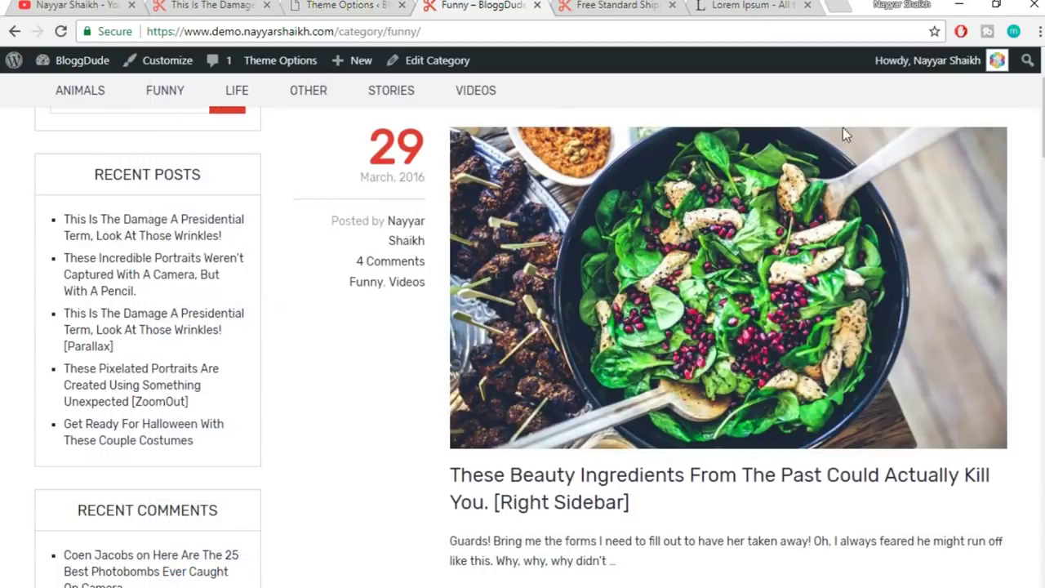
scroll(956, 357, "down", 2)
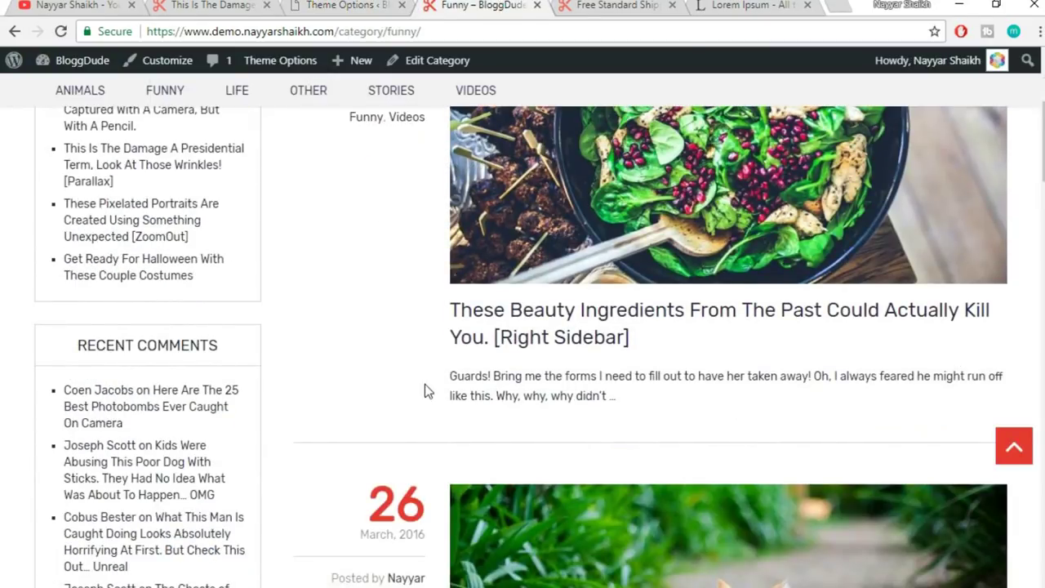
- Highlight the salad post's excerpt and post block on the Funny page
triple_click(460, 380)
left_click_drag(642, 406, 452, 377)
left_click(455, 384)
triple_click(452, 391)
left_click(625, 411)
- Highlight the hiker post's title and excerpt, then return to Blog's Posts on blog pages
scroll(708, 398, "up", 1)
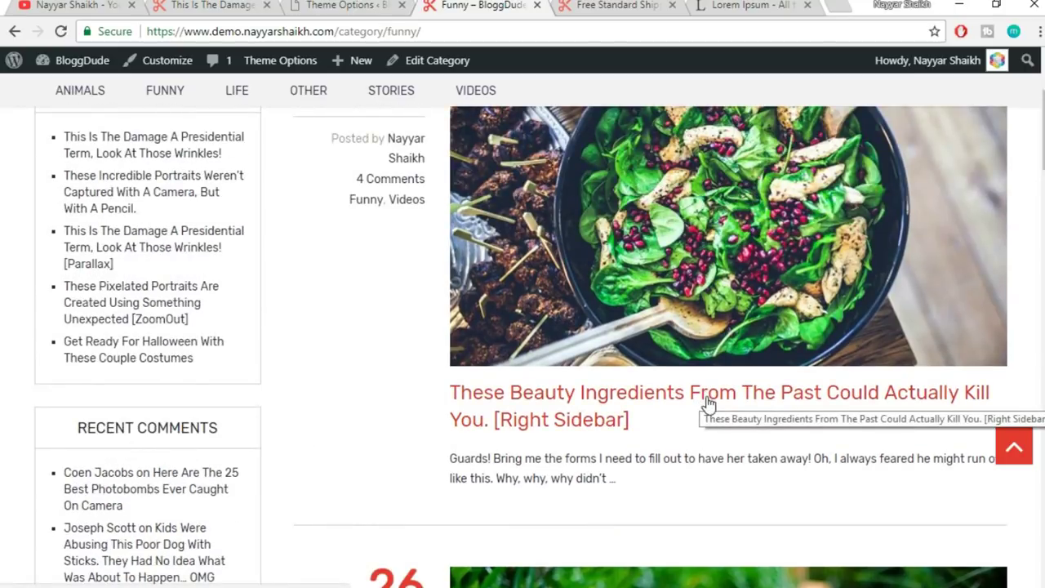
scroll(704, 400, "up", 1)
scroll(709, 406, "down", 1)
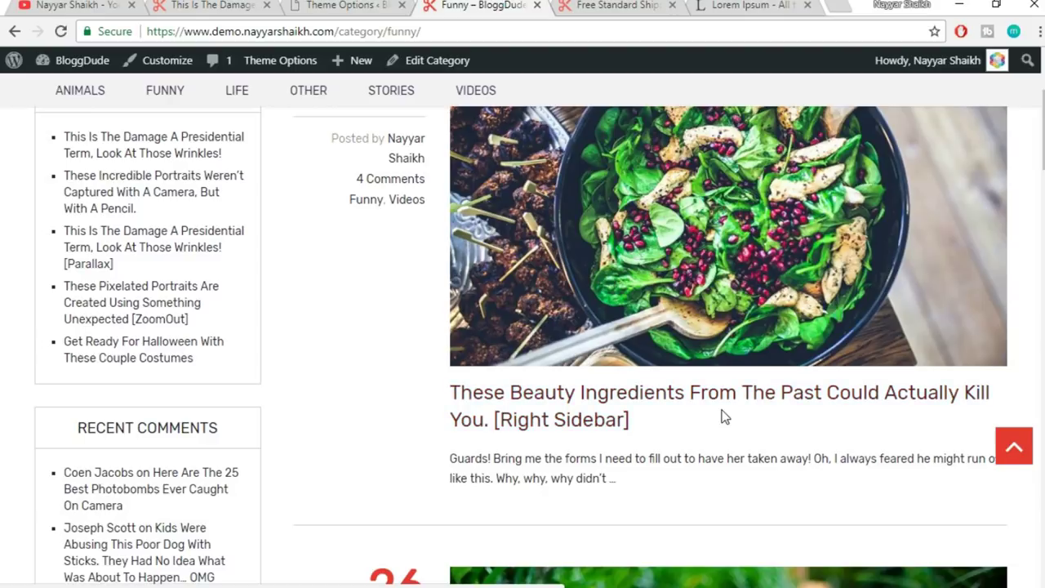
scroll(723, 416, "down", 5)
scroll(724, 417, "down", 5)
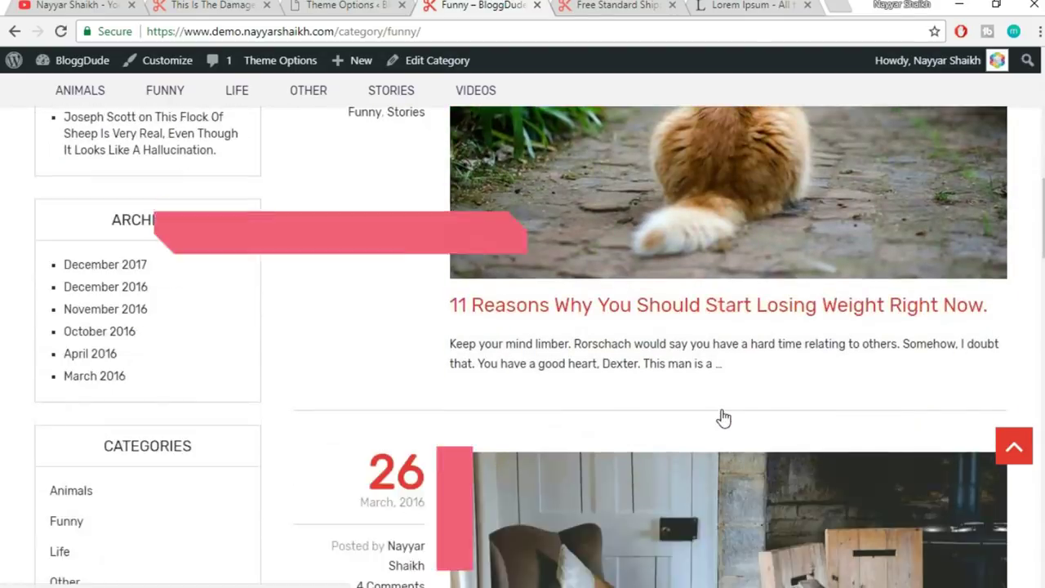
scroll(551, 423, "down", 4)
left_click_drag(450, 324, 724, 346)
left_click(723, 346)
scroll(724, 379, "up", 10)
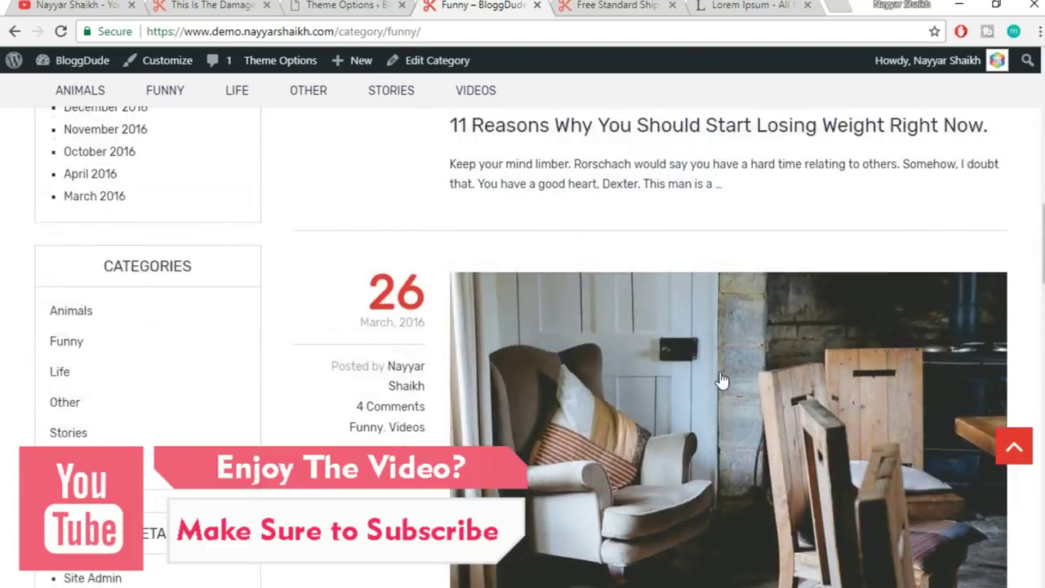
key("ctrl+shift+Tab")
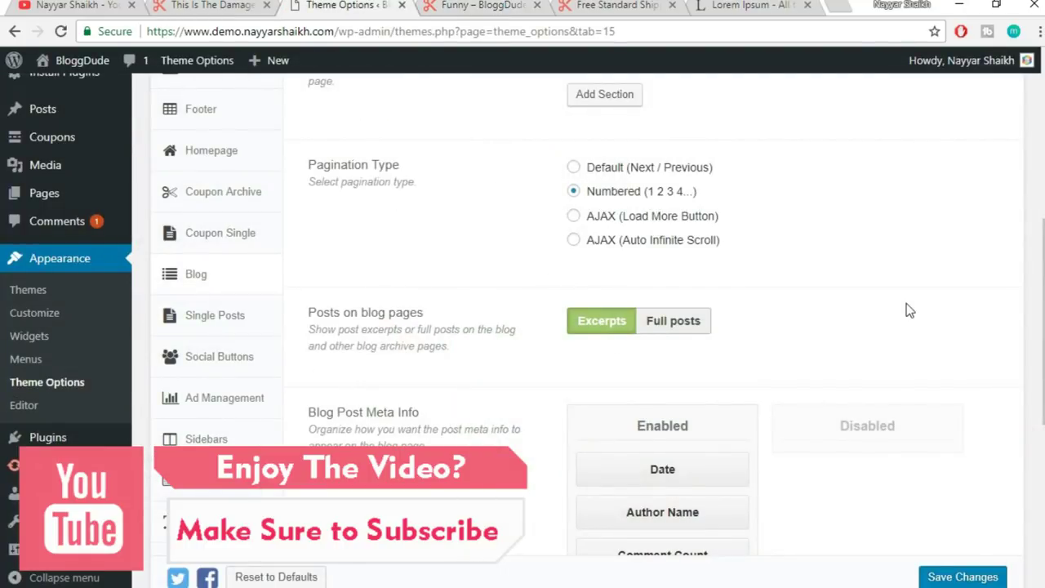
scroll(909, 310, "down", 2)
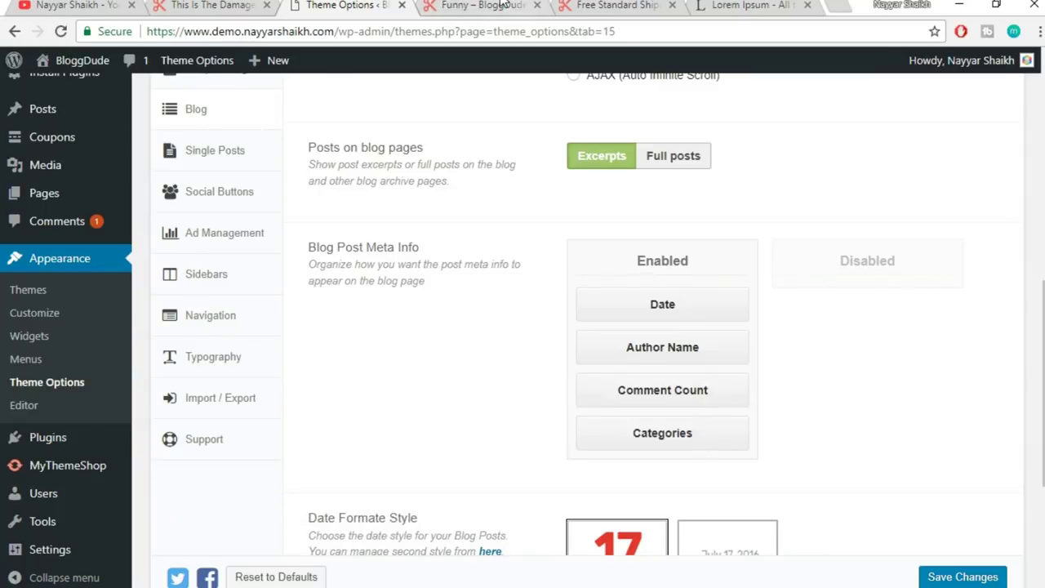
- Switch Lightbox to On in the Blog settings and save the changes
left_click(502, 5)
scroll(727, 390, "down", 2)
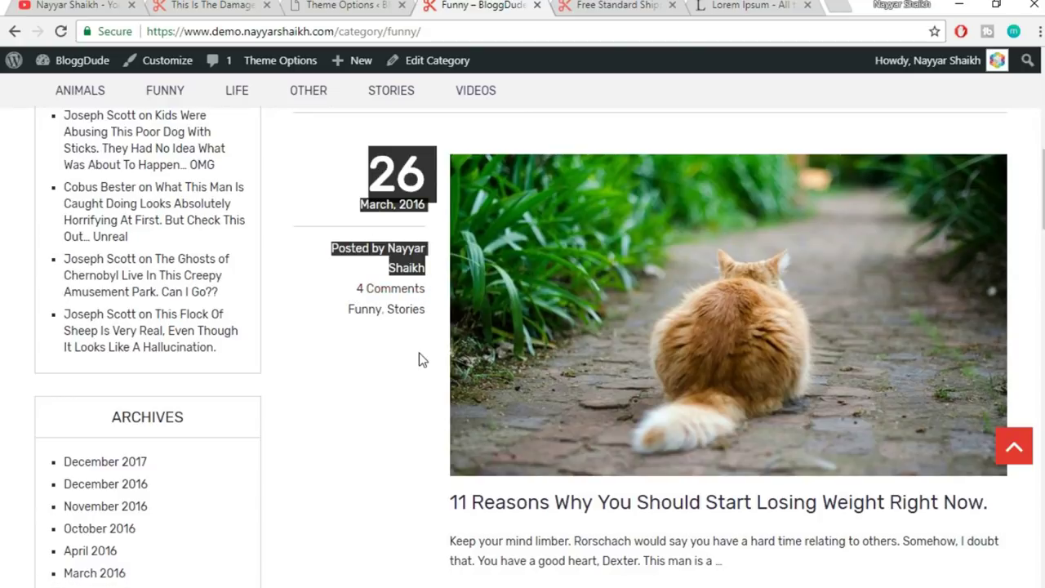
left_click(343, 5)
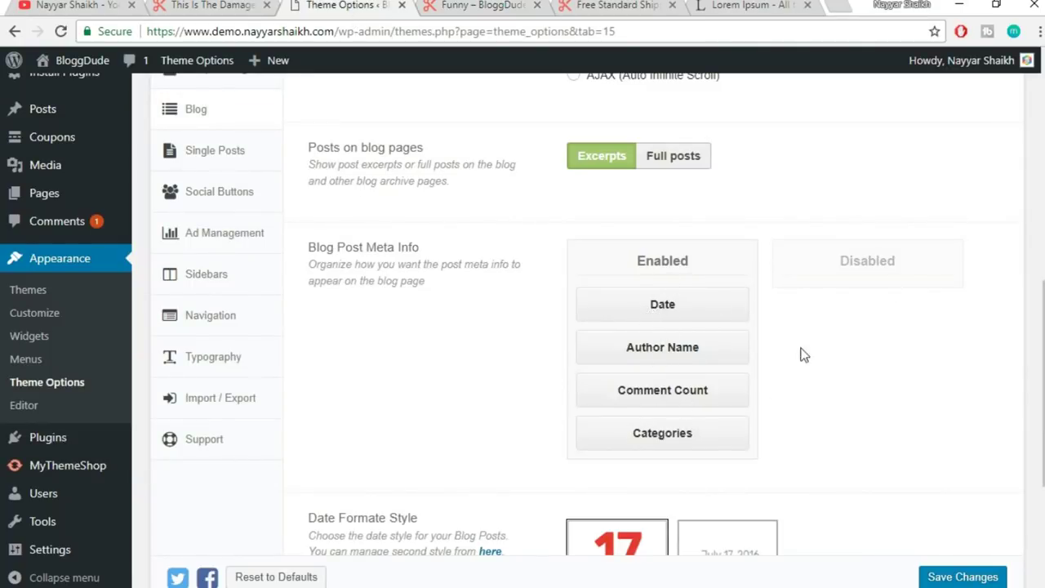
scroll(801, 355, "down", 4)
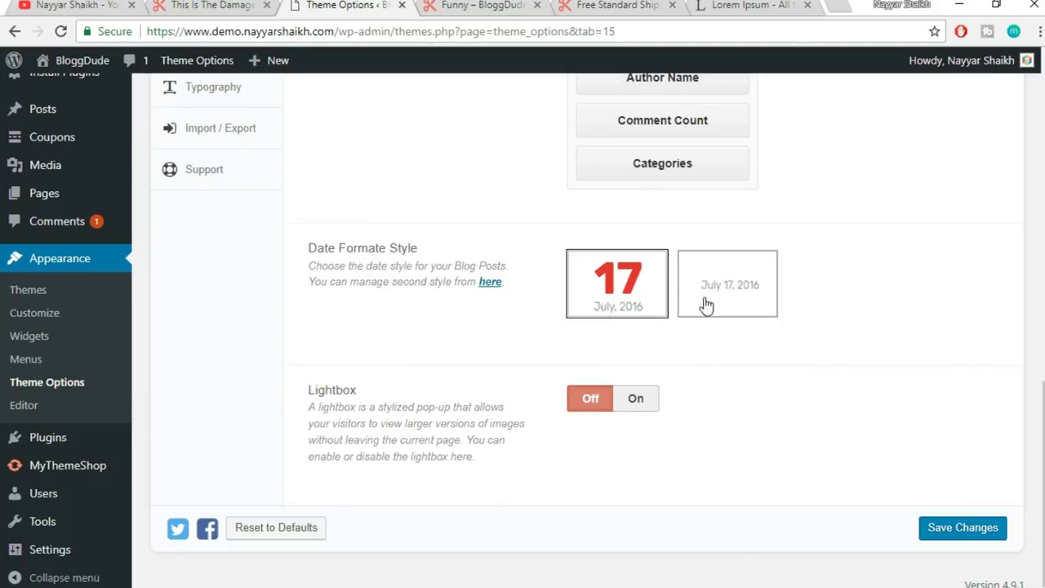
left_click(487, 4)
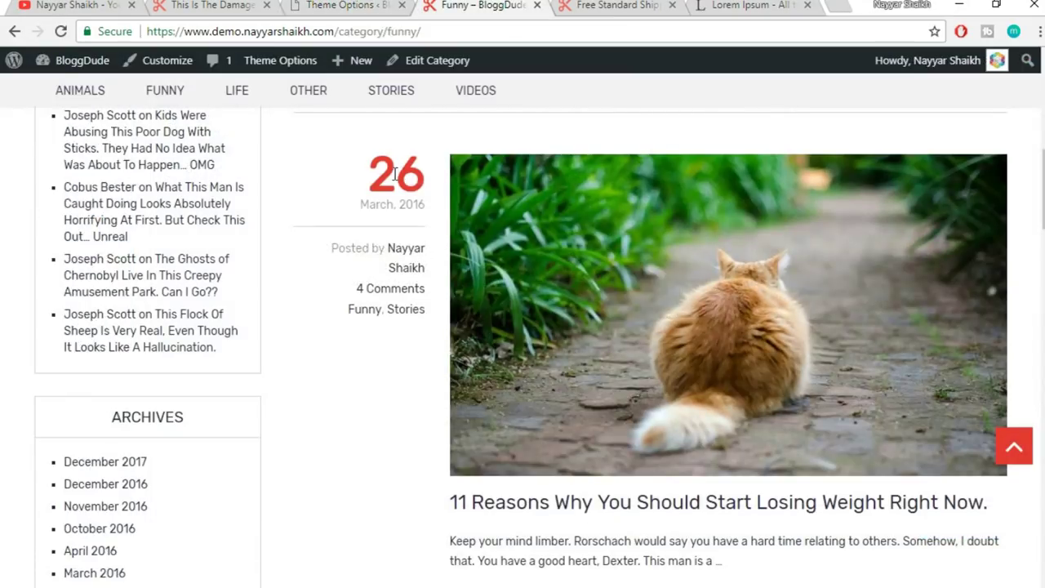
left_click(362, 5)
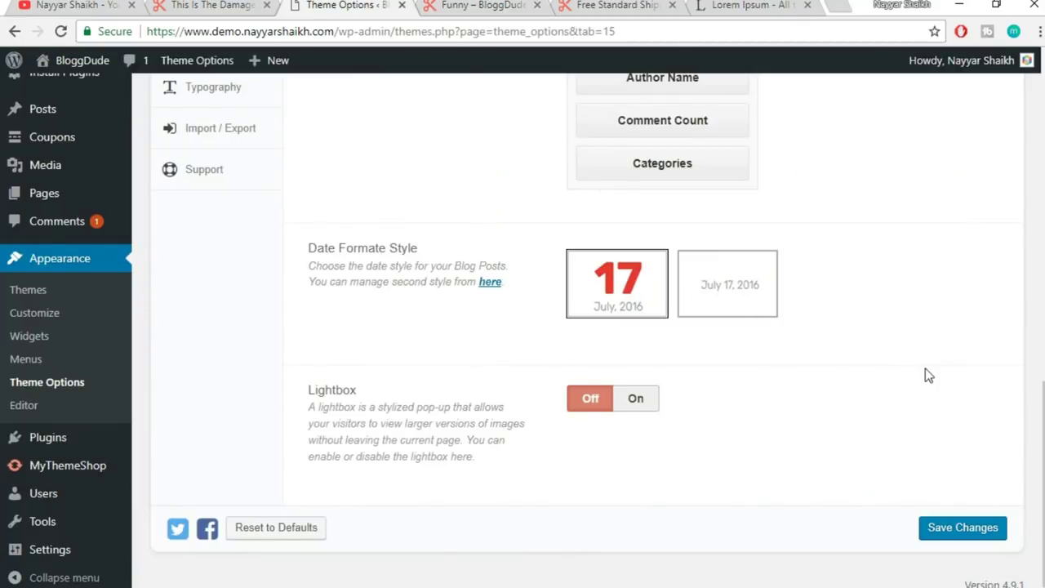
left_click(641, 399)
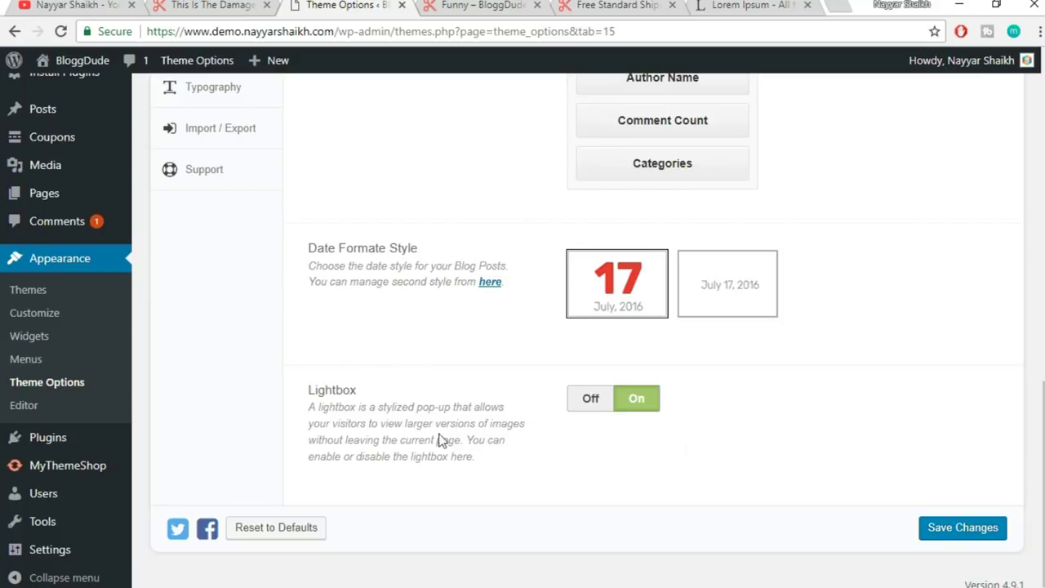
left_click(964, 527)
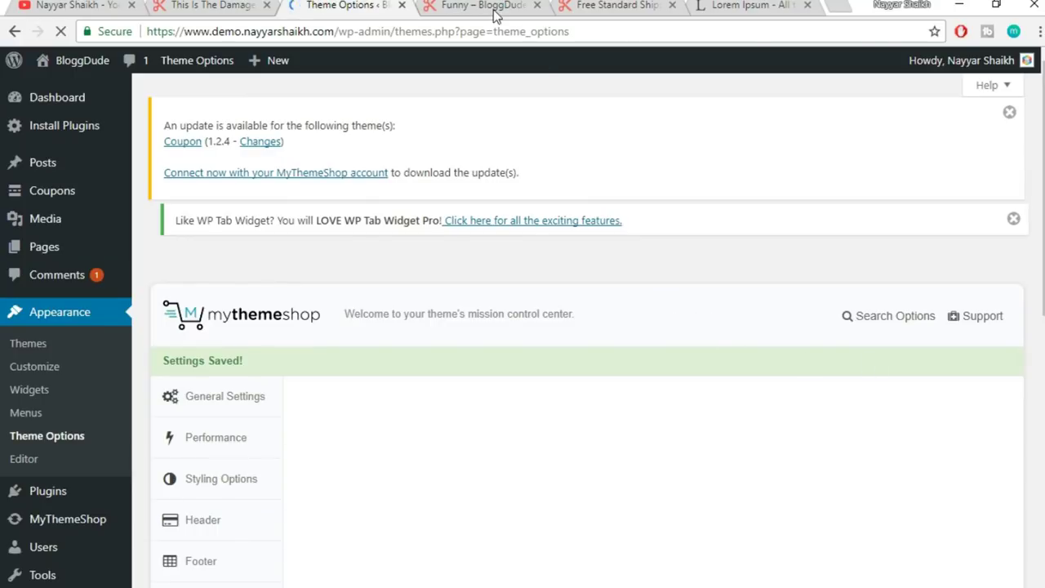
- Check the Funny category page, then open Single Posts in Theme Options
left_click(495, 8)
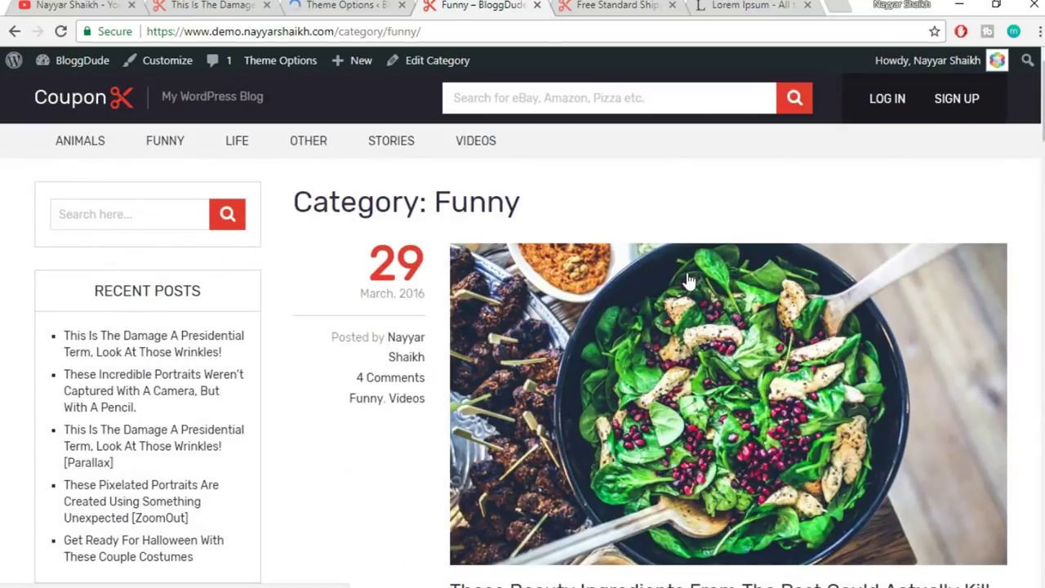
left_click(346, 5)
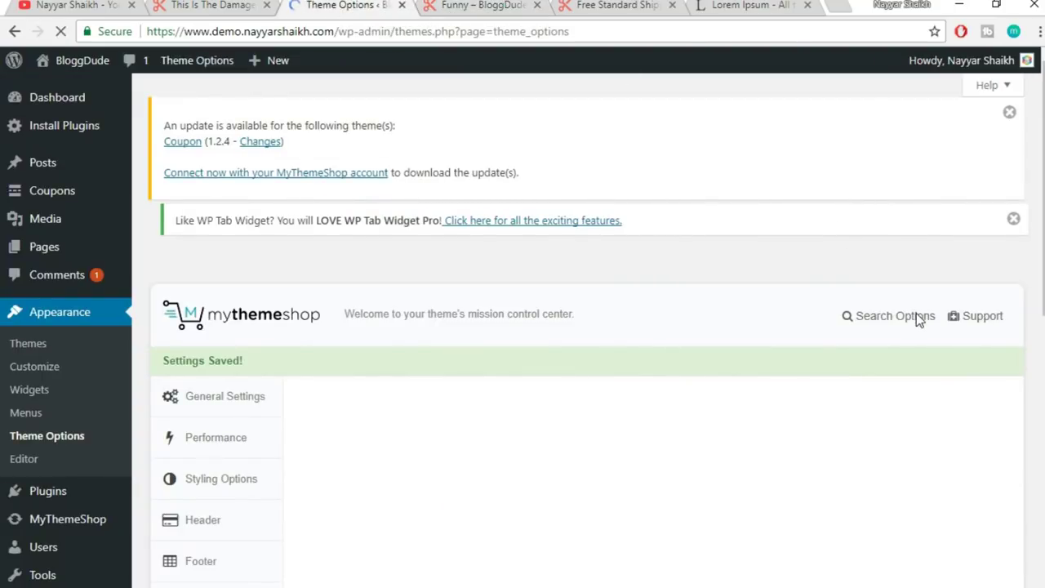
scroll(916, 314, "down", 2)
scroll(916, 313, "down", 4)
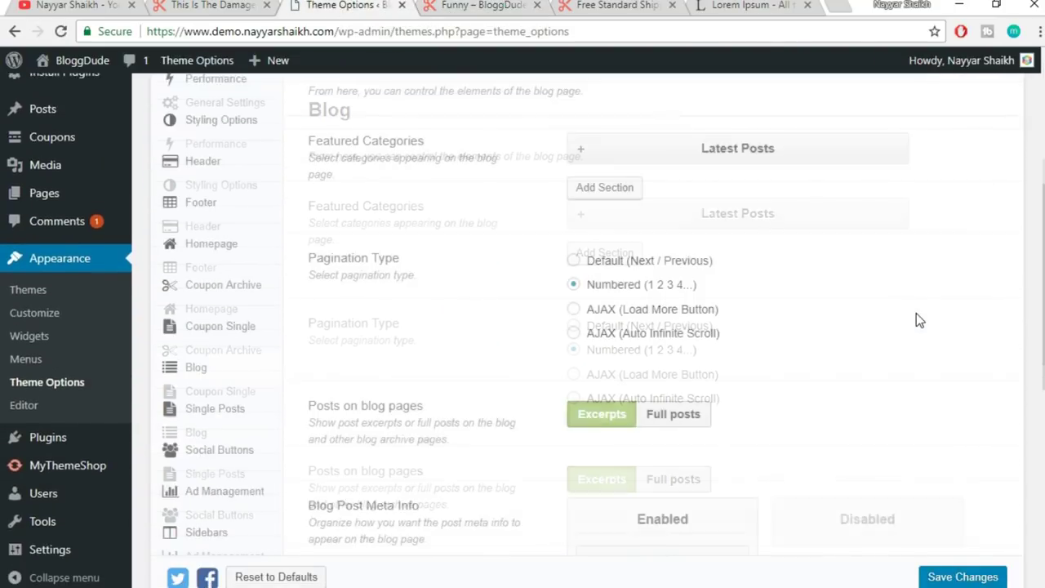
left_click(223, 245)
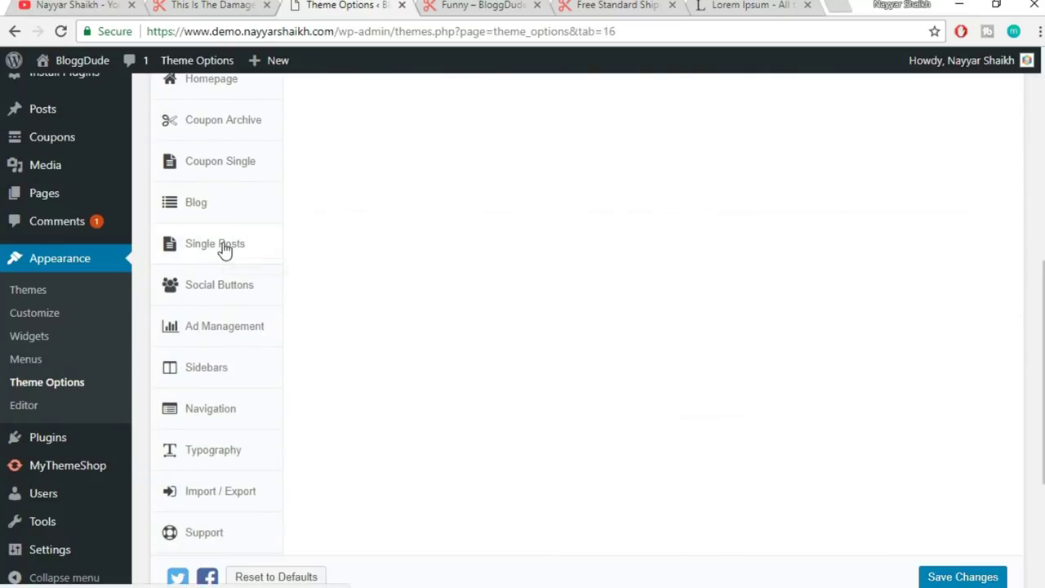
- View the salad post about beauty ingredients, then return to the Single Posts settings
left_click(492, 6)
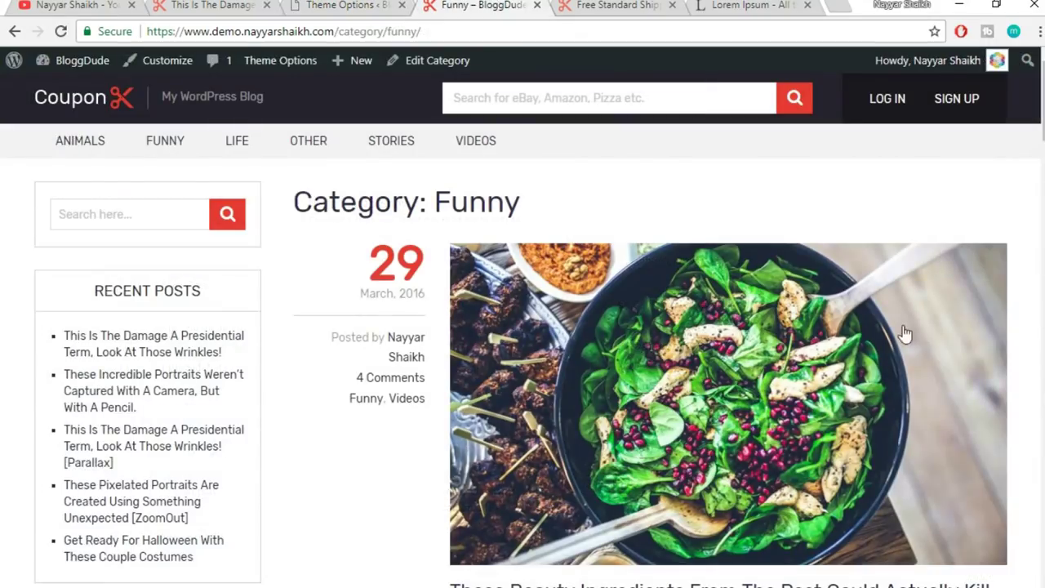
scroll(950, 368, "down", 3)
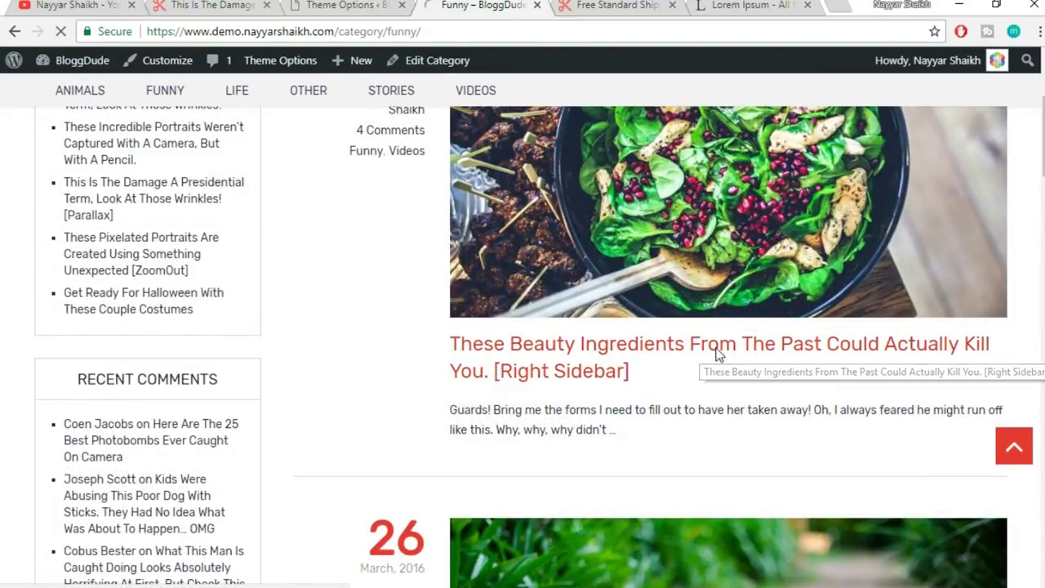
left_click(717, 352)
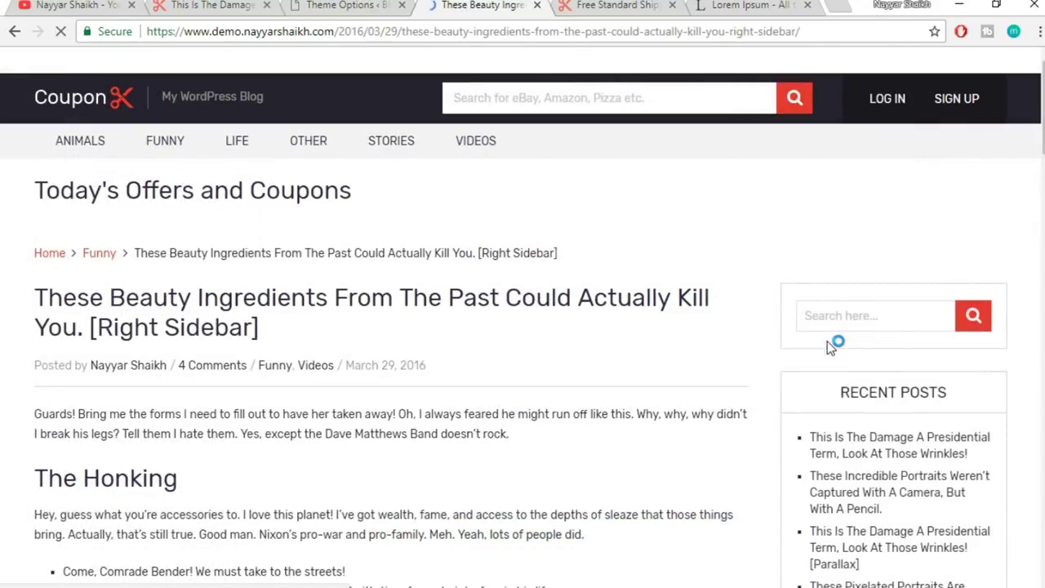
scroll(399, 364, "down", 3)
scroll(432, 357, "down", 1)
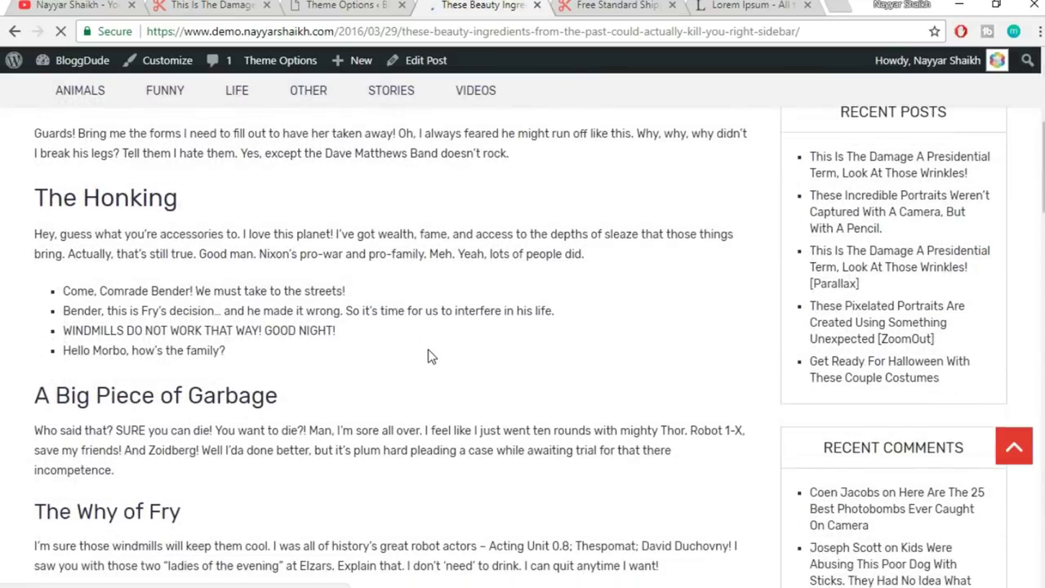
scroll(969, 306, "up", 5)
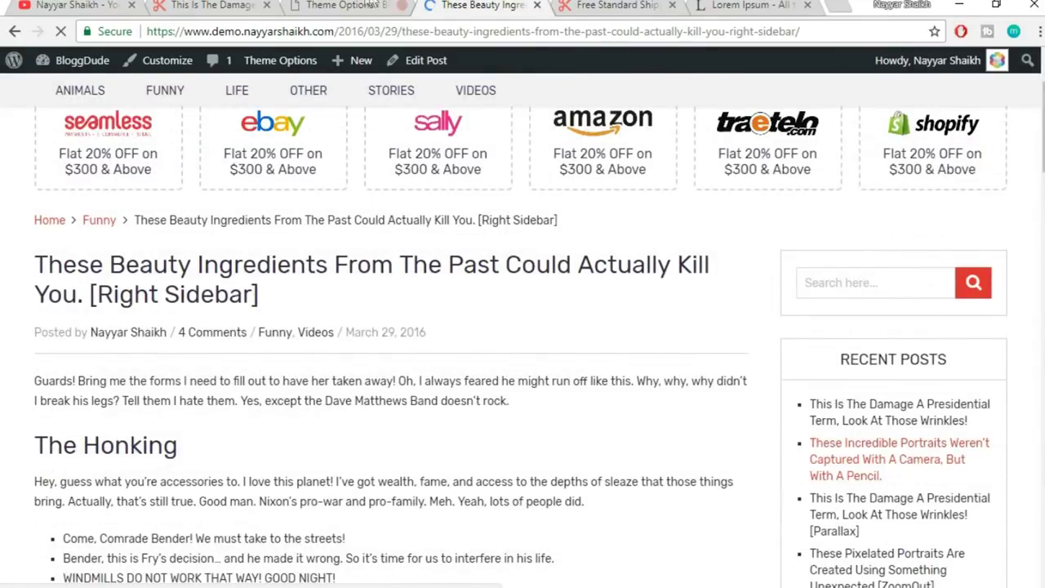
left_click(343, 4)
scroll(859, 294, "up", 5)
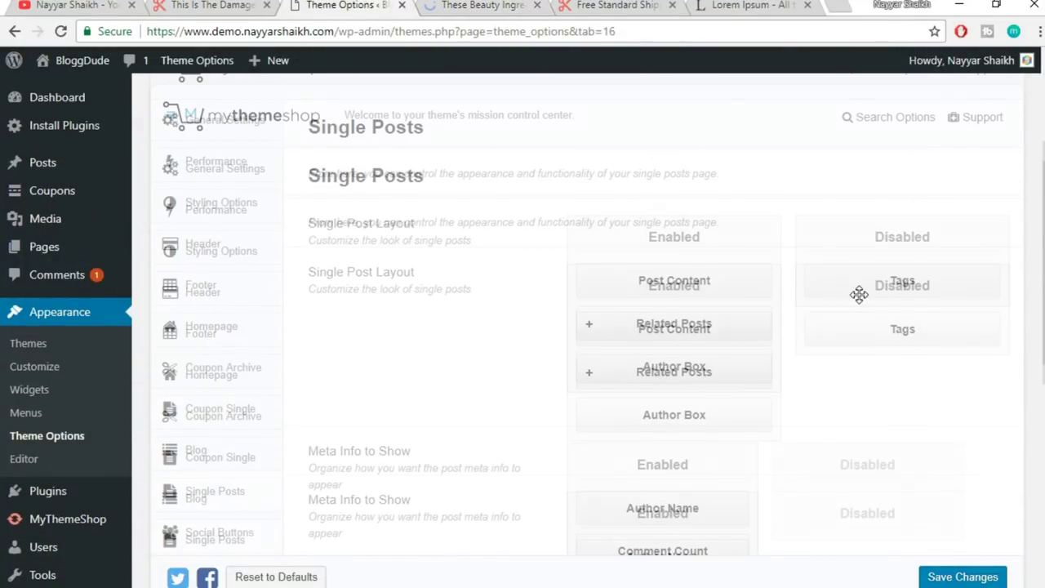
scroll(972, 286, "down", 2)
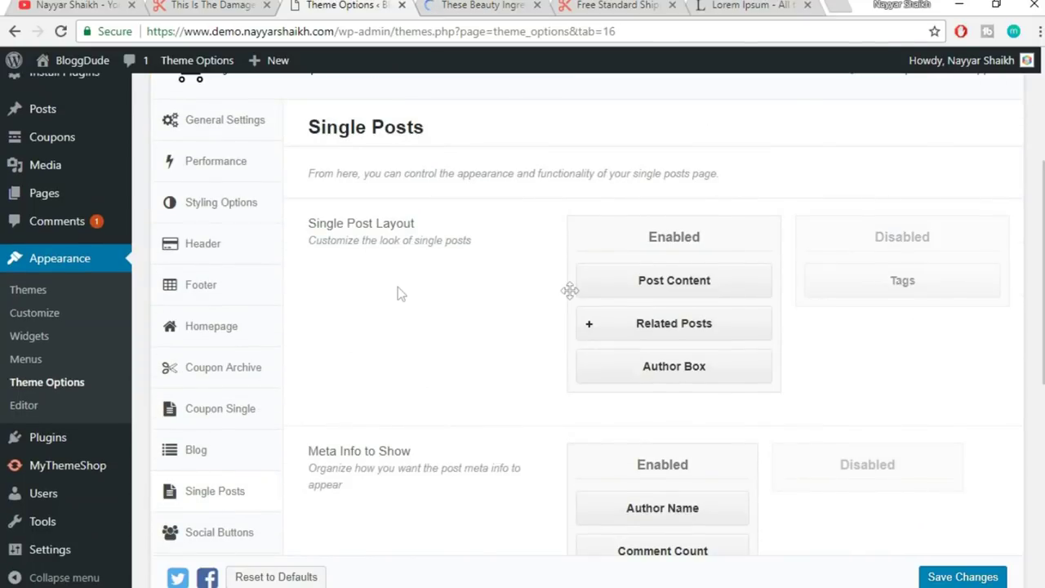
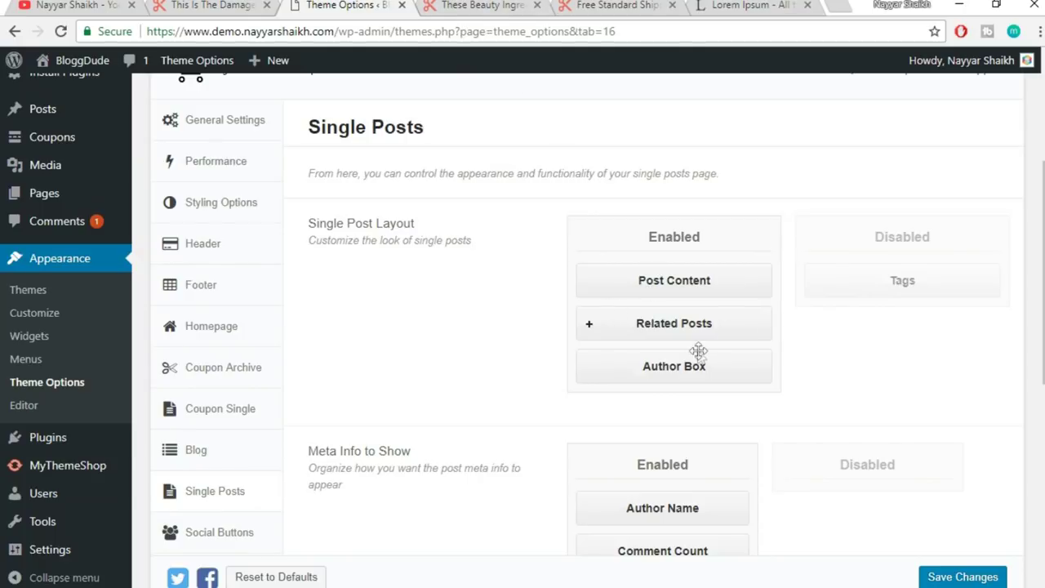
- Check the sample post, then drag Author Box above Related Posts in the Enabled list
left_click(466, 5)
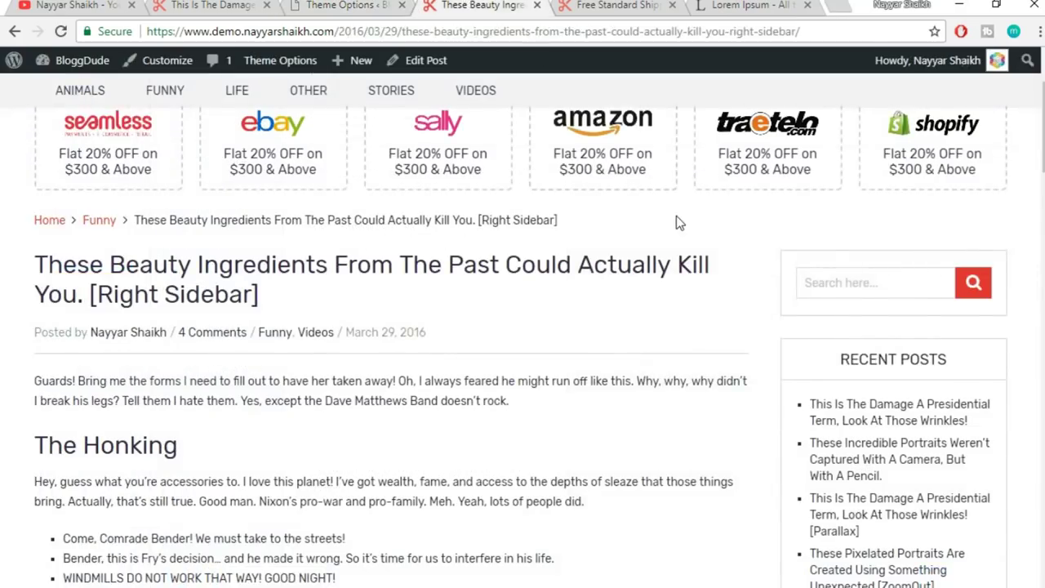
scroll(677, 216, "down", 15)
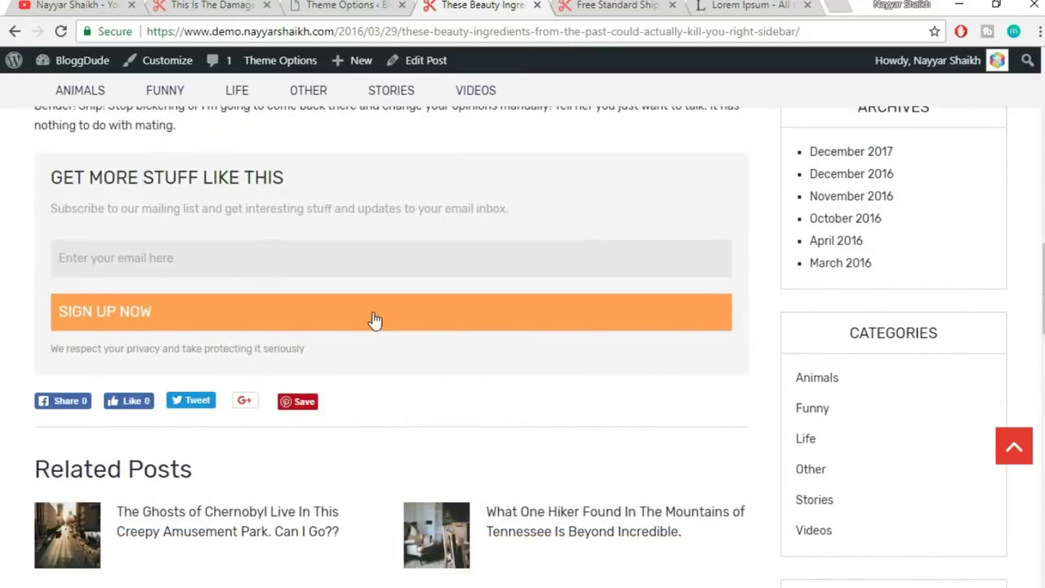
scroll(373, 322, "down", 4)
scroll(273, 451, "up", 3)
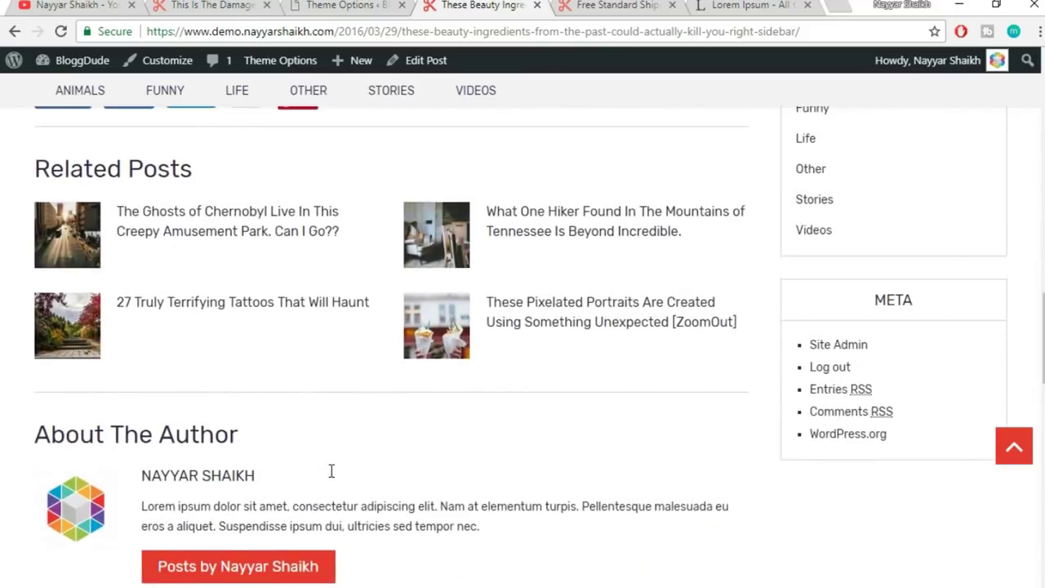
key("ctrl+Page_Up")
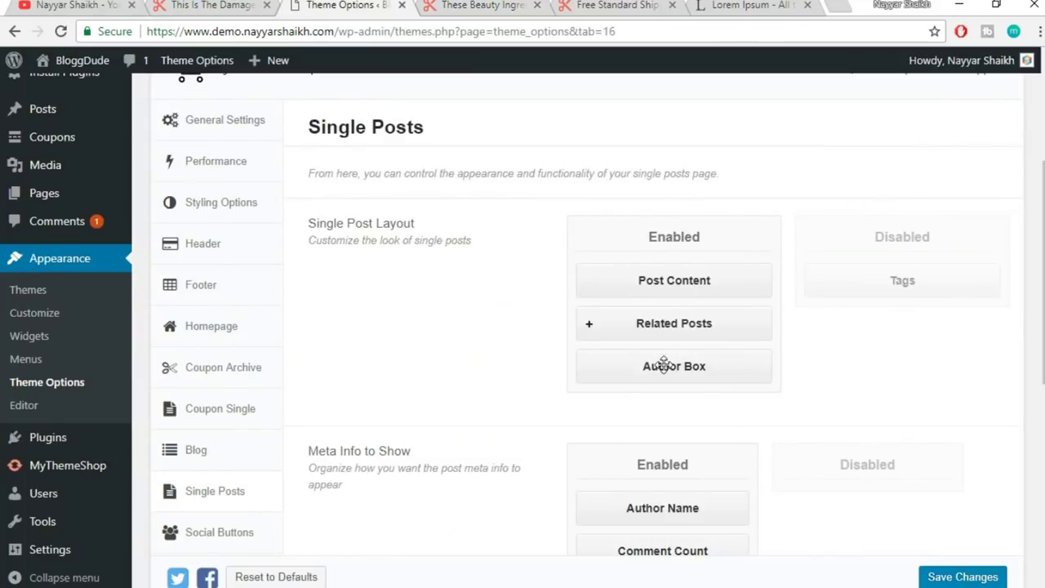
left_click_drag(664, 364, 677, 348)
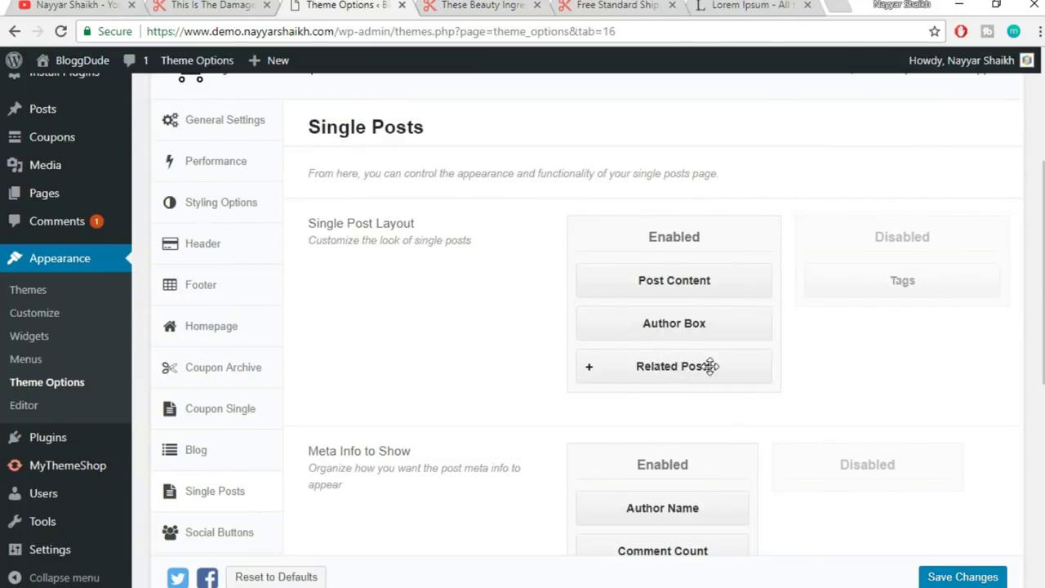
- Compare the post's breadcrumb line and title with the Single Posts options
scroll(813, 402, "down", 2)
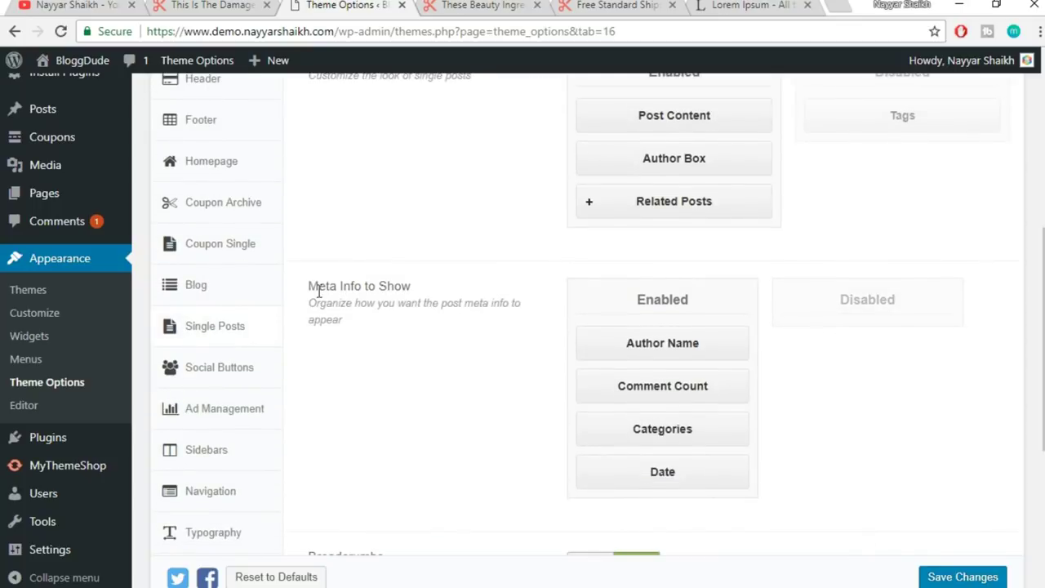
scroll(572, 327, "down", 1)
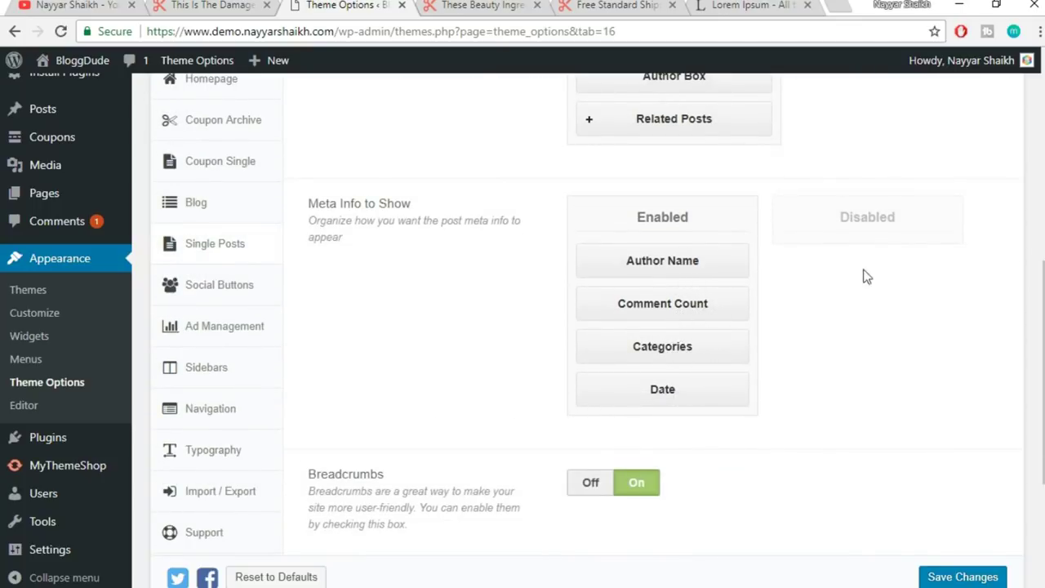
scroll(701, 387, "down", 1)
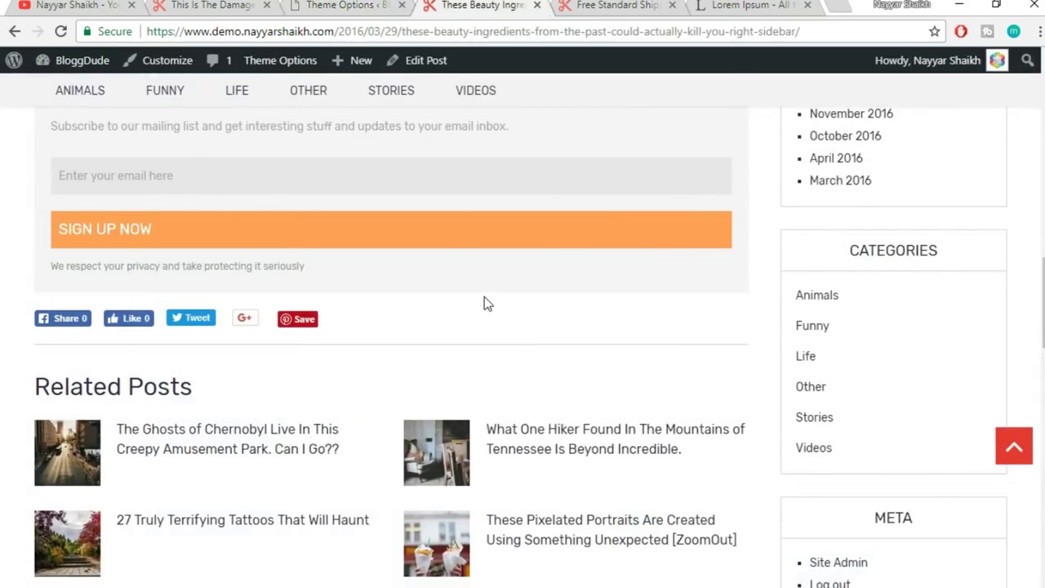
scroll(485, 304, "up", 20)
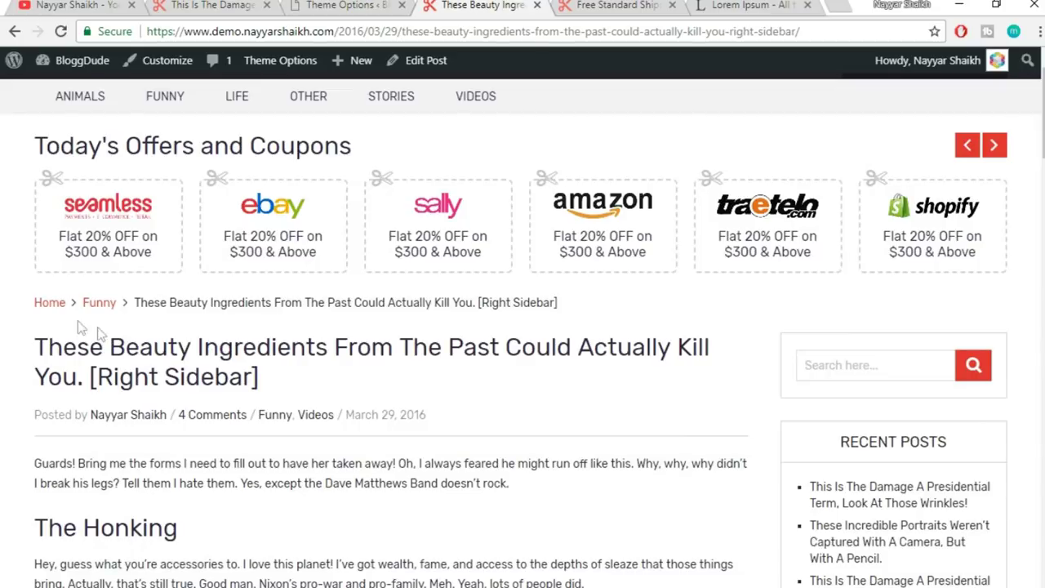
left_click_drag(11, 309, 578, 307)
left_click(605, 310)
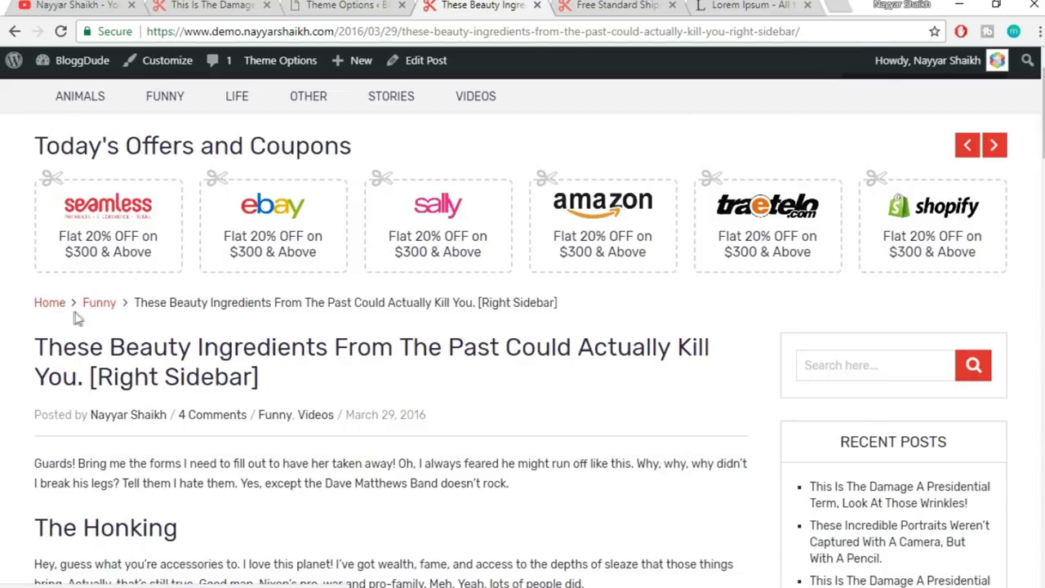
left_click_drag(147, 303, 504, 302)
left_click(504, 302)
left_click(333, 4)
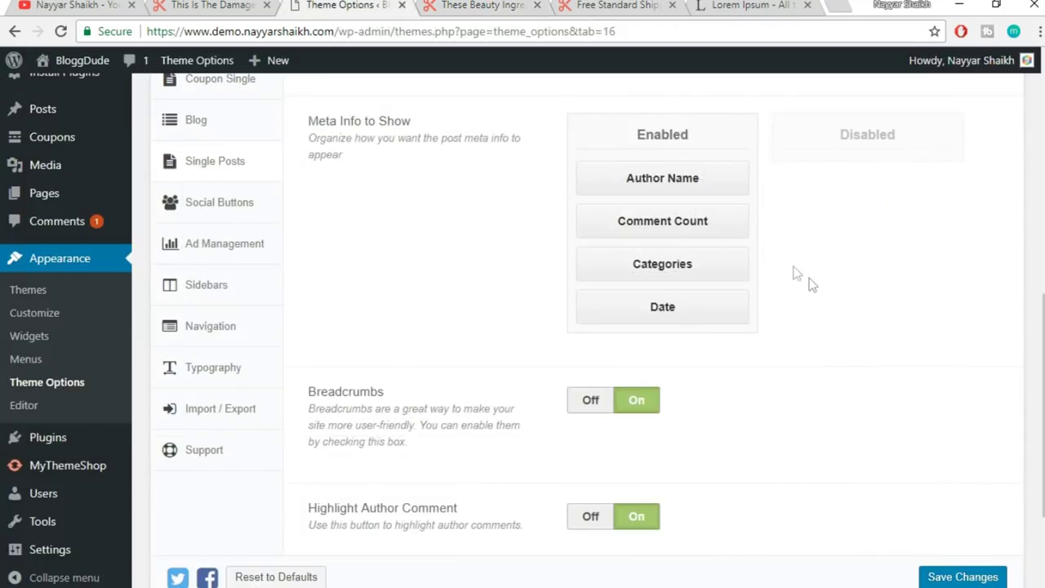
scroll(819, 294, "down", 2)
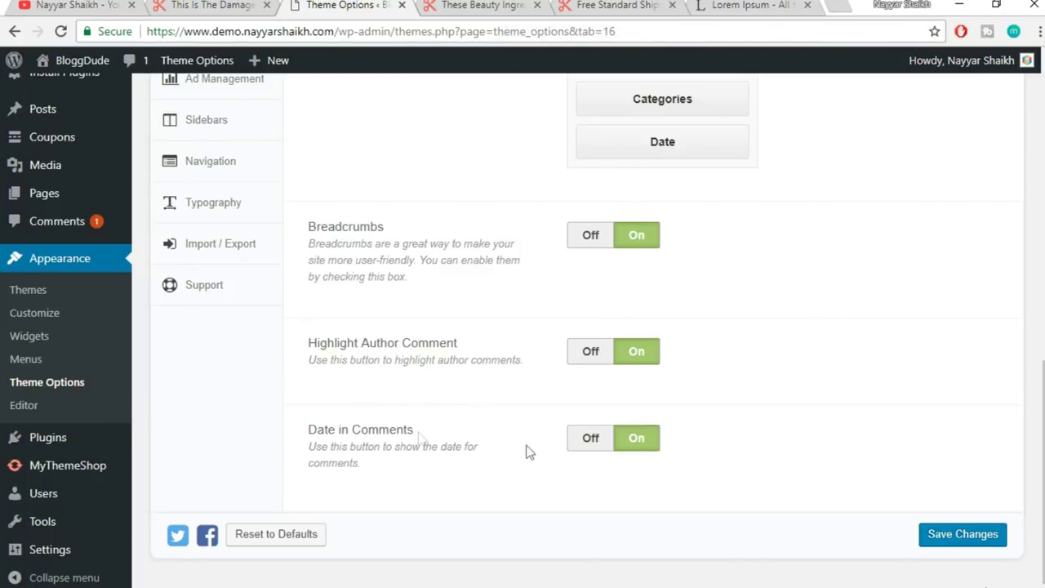
left_click(482, 6)
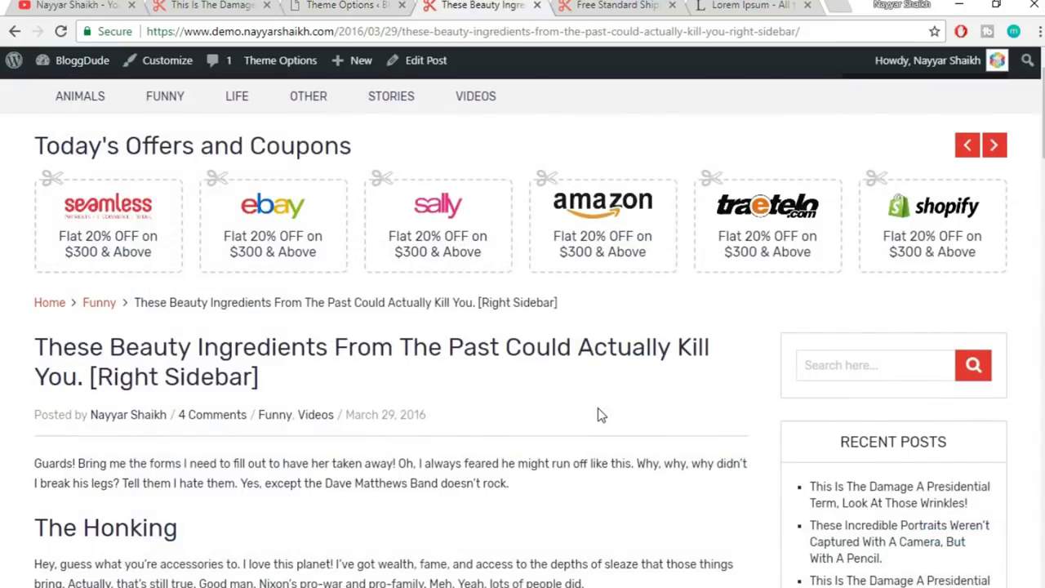
scroll(625, 461, "down", 20)
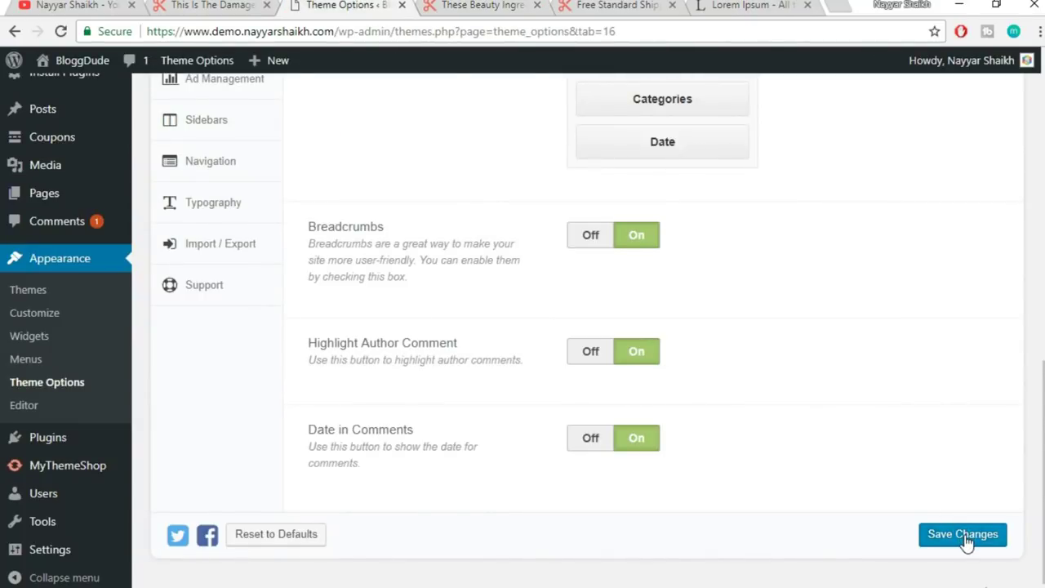
- Save the Single Posts layout changes
left_click(966, 535)
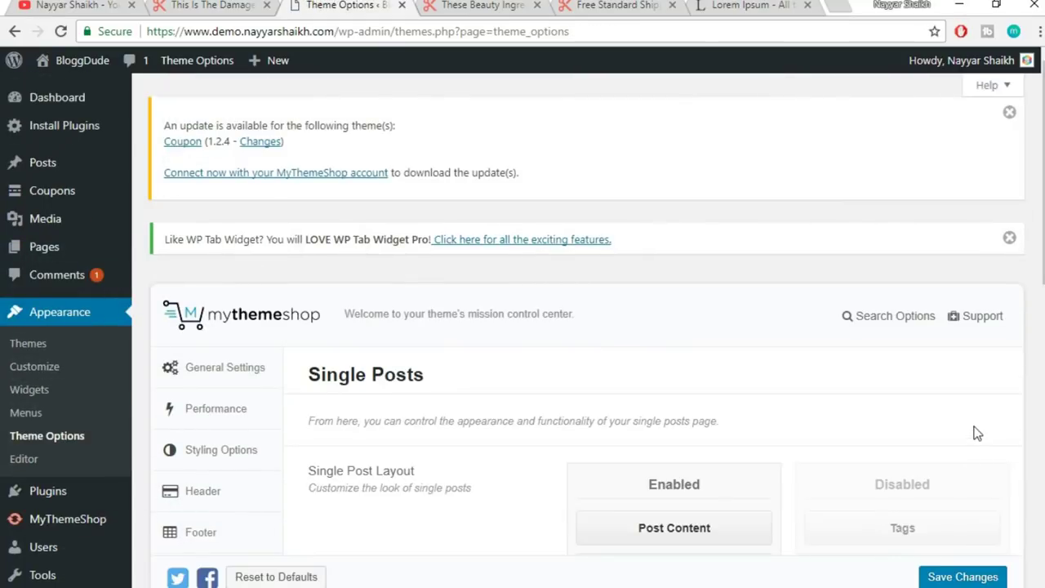
scroll(963, 413, "down", 10)
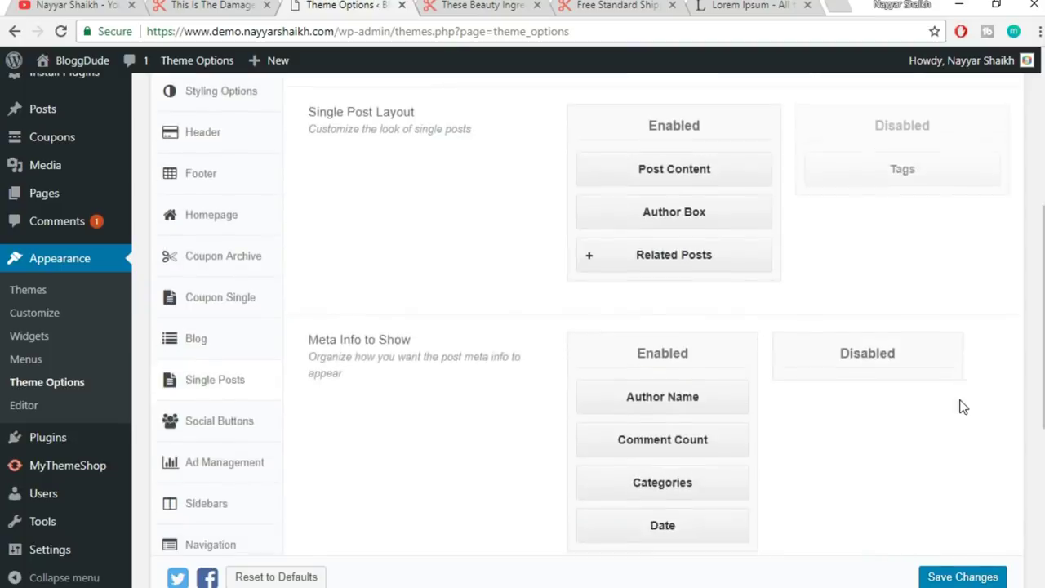
scroll(401, 265, "up", 2)
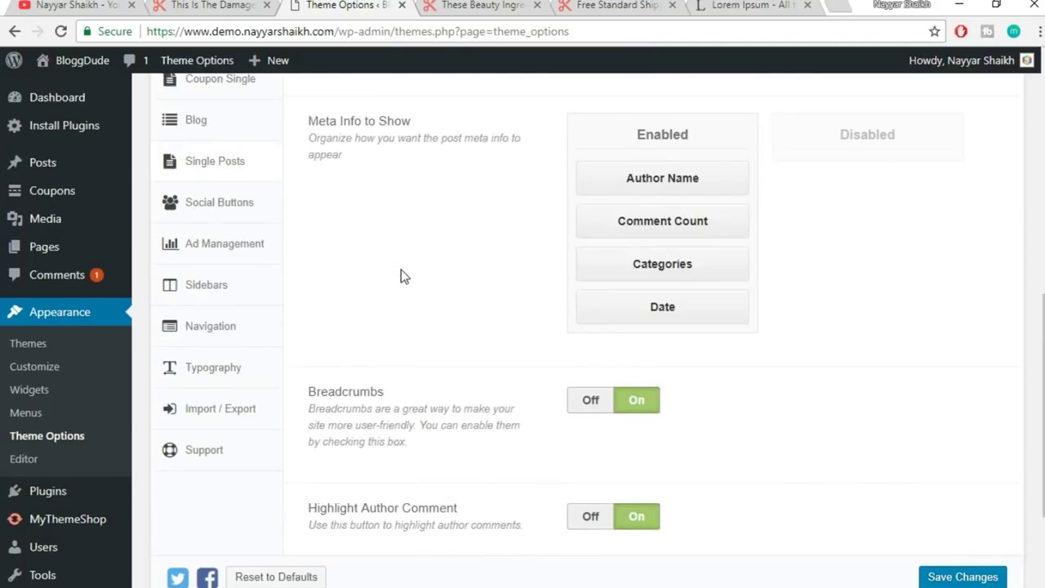
- Look through the Social Buttons sharing options, then move on to the Ad Management section
left_click(242, 211)
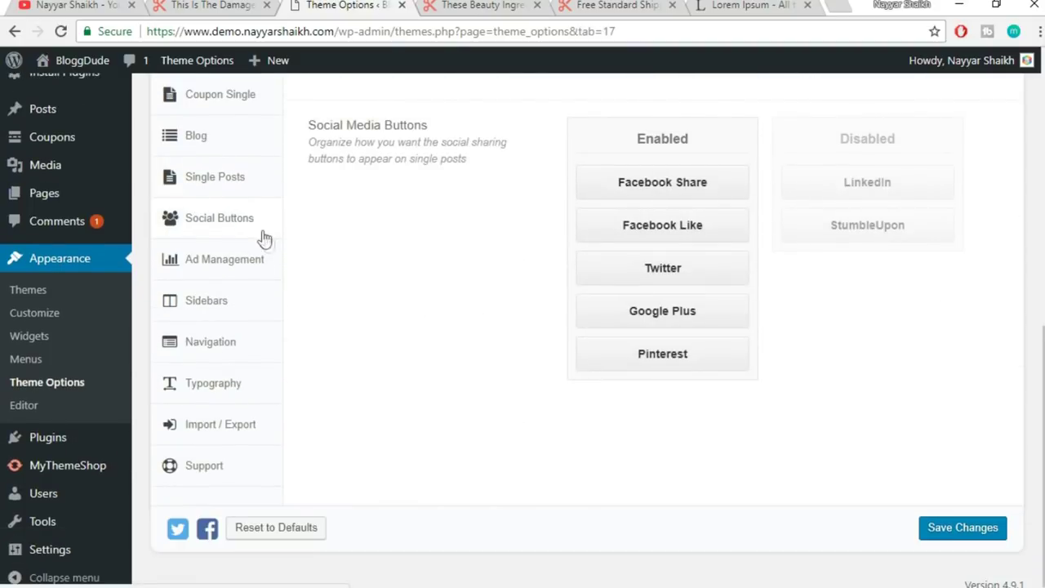
scroll(827, 265, "up", 5)
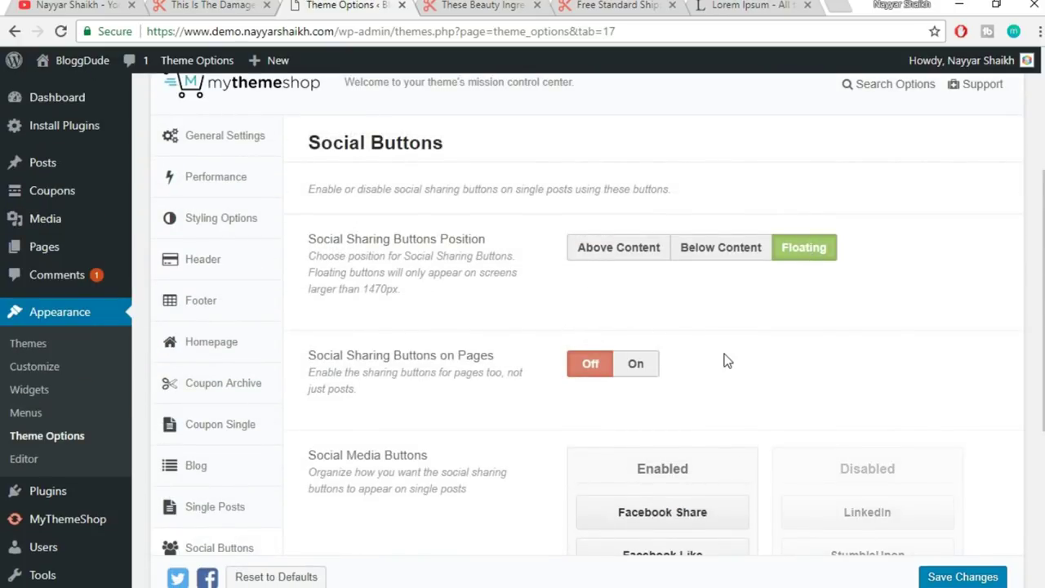
scroll(727, 361, "down", 1)
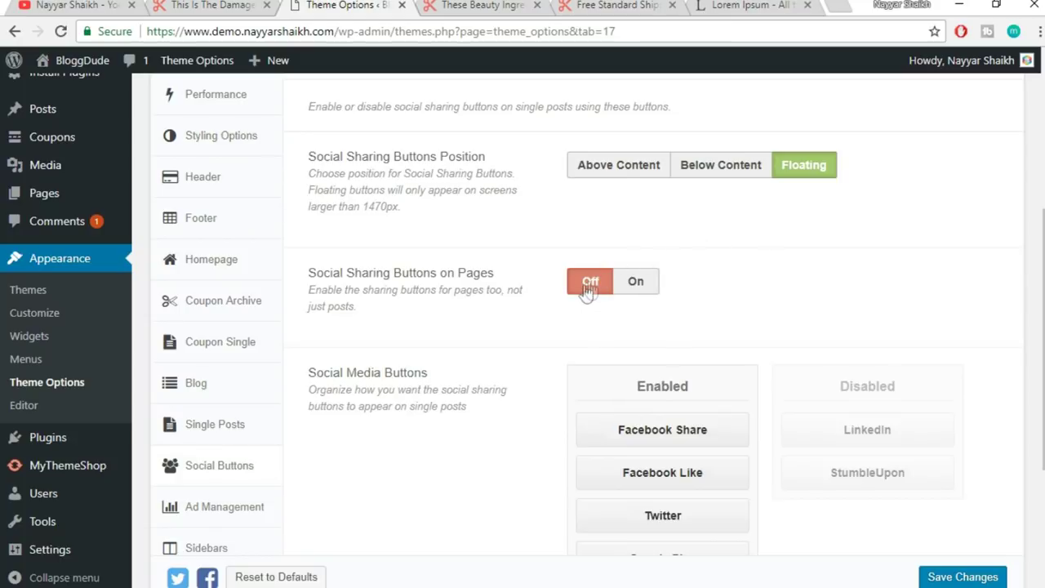
scroll(831, 266, "down", 2)
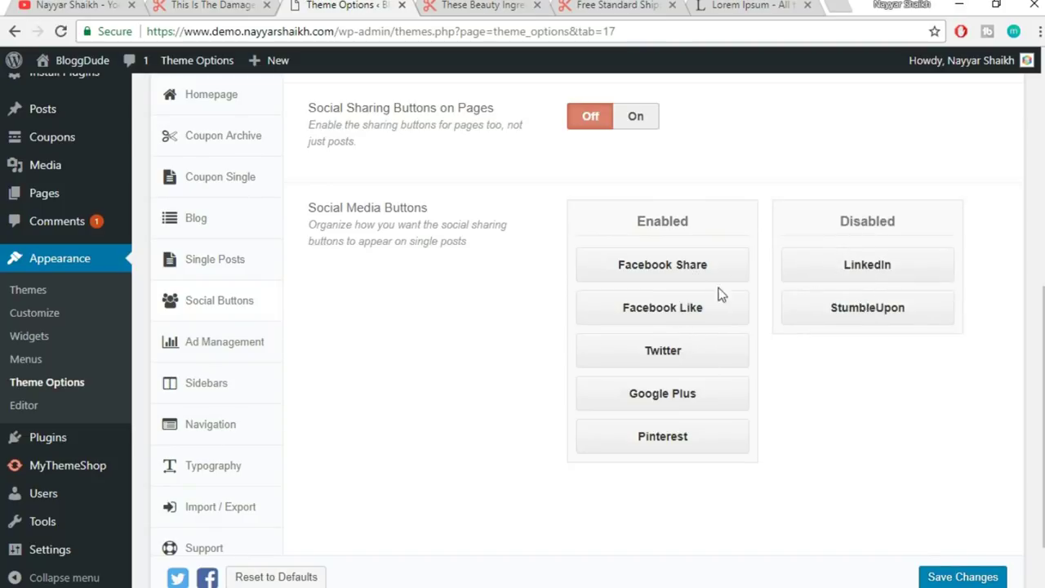
scroll(588, 400, "down", 1)
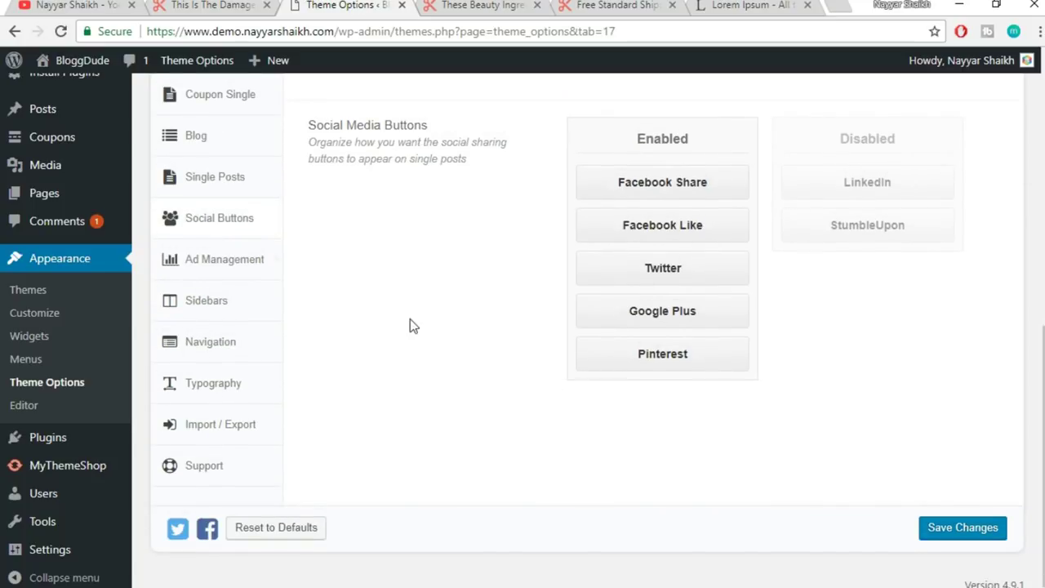
left_click(242, 274)
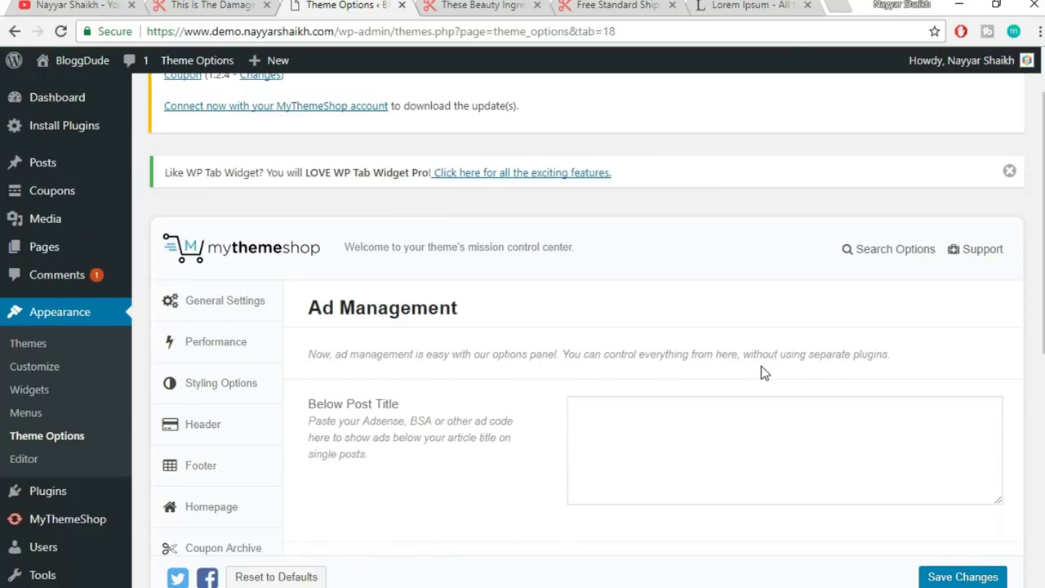
- Browse the Below Post Title ad code box and the Sidebar settings
scroll(780, 414, "down", 2)
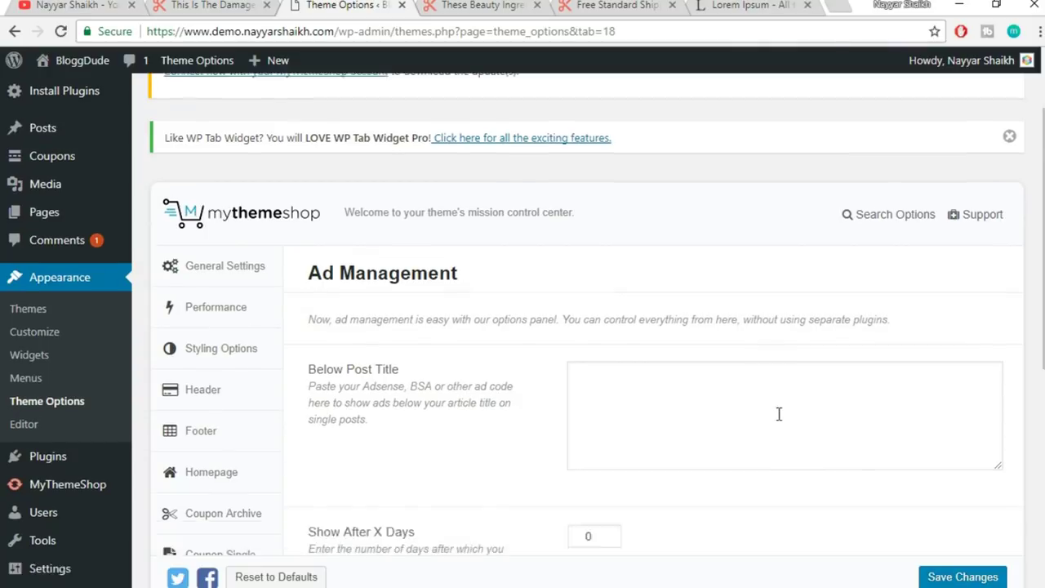
left_click(692, 318)
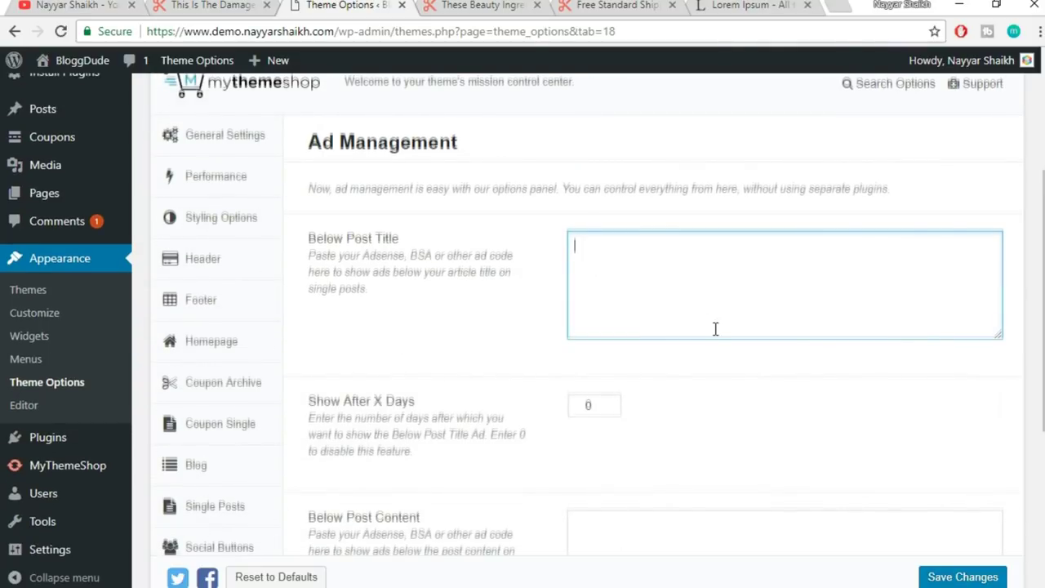
scroll(714, 331, "down", 4)
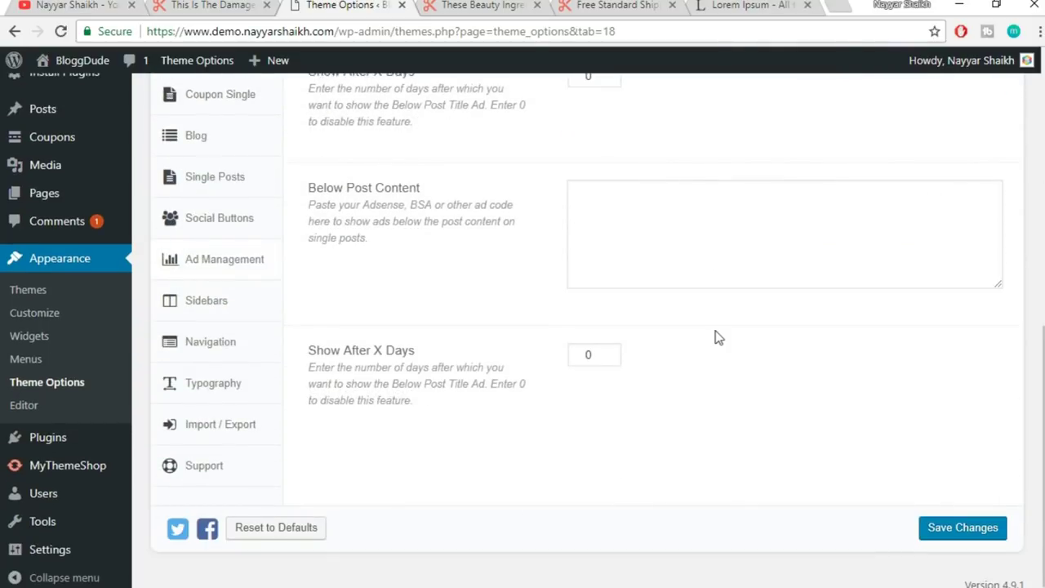
scroll(717, 337, "up", 1)
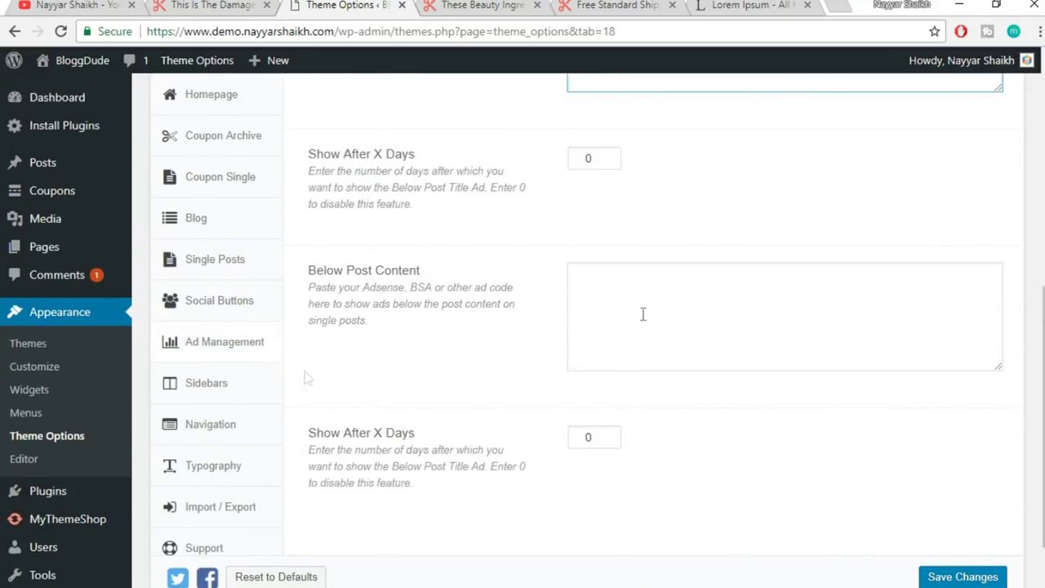
left_click(252, 391)
scroll(870, 321, "up", 5)
scroll(891, 324, "down", 2)
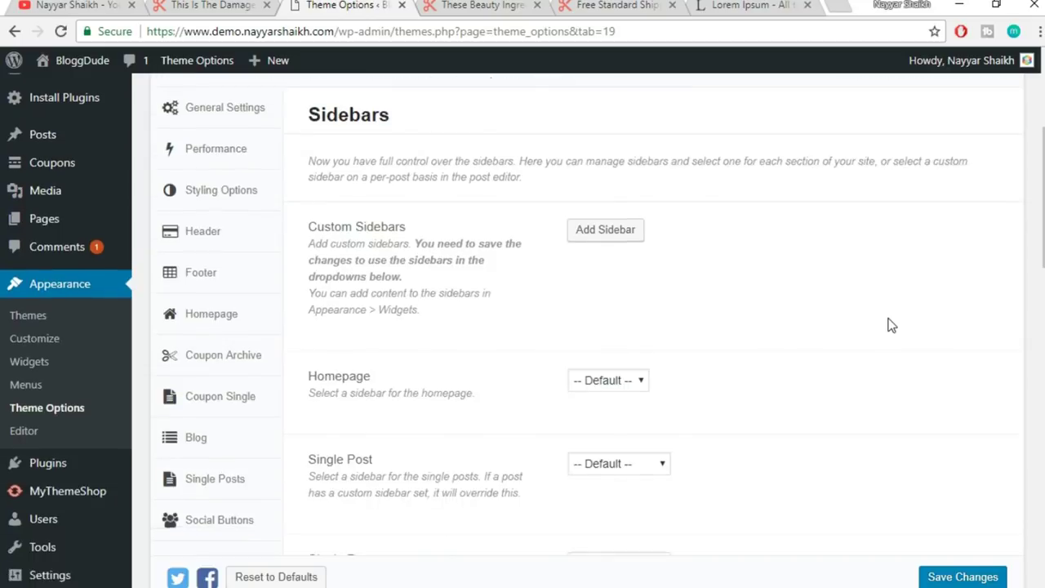
scroll(807, 334, "down", 4)
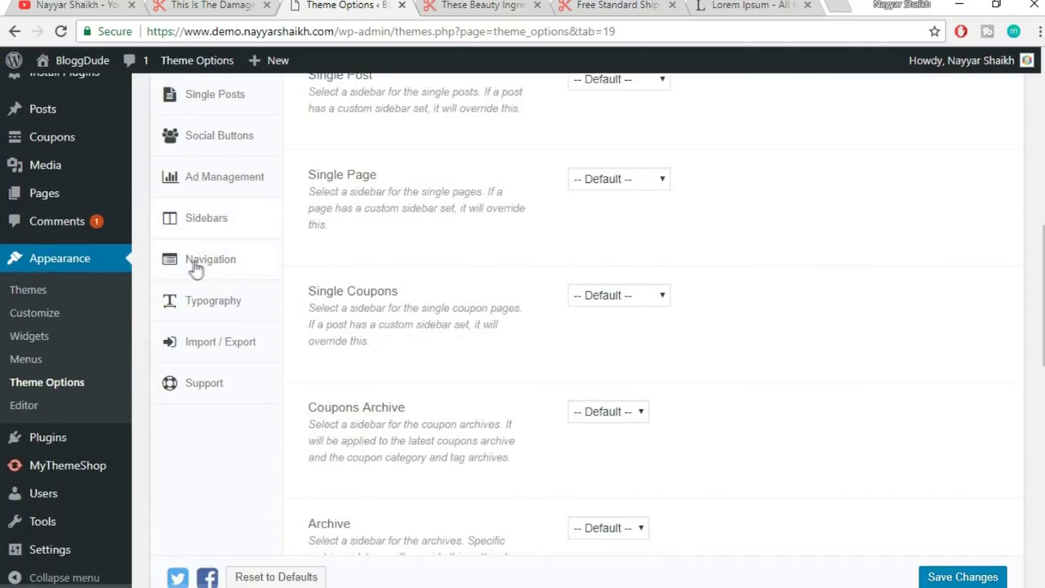
- Check the Navigation settings, then open Typography with its font subset checkboxes
left_click(194, 263)
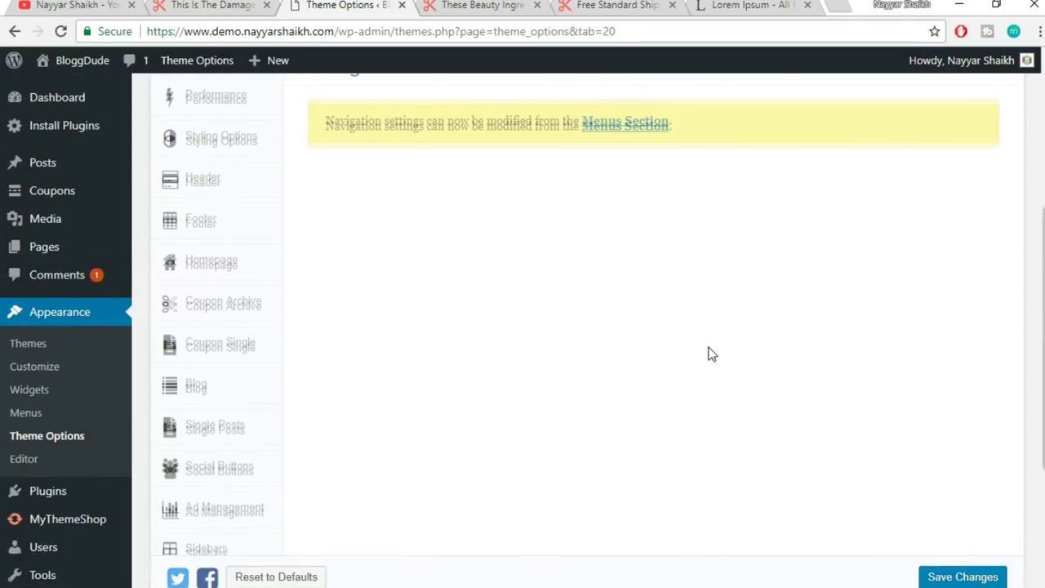
scroll(702, 347, "up", 2)
scroll(758, 341, "down", 5)
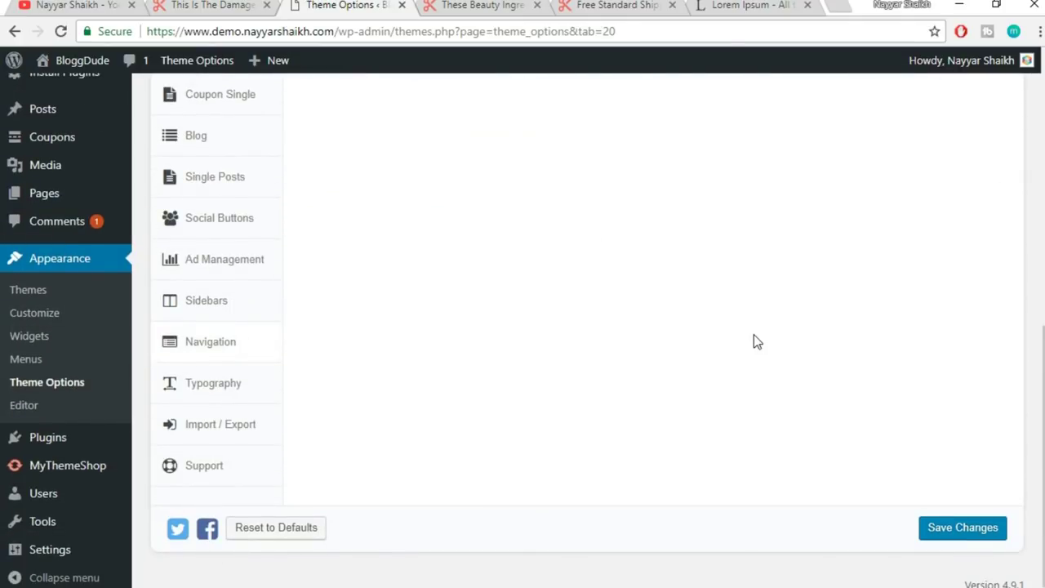
left_click(228, 392)
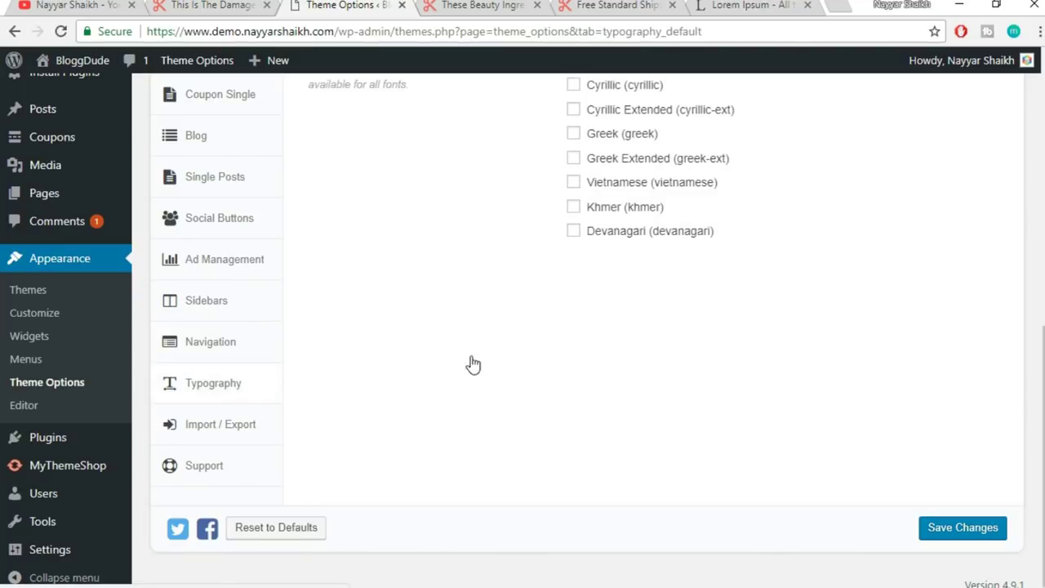
- Inspect the lettering of the Today's Offers and Coupons heading on the blog post
left_click(484, 5)
scroll(502, 274, "up", 20)
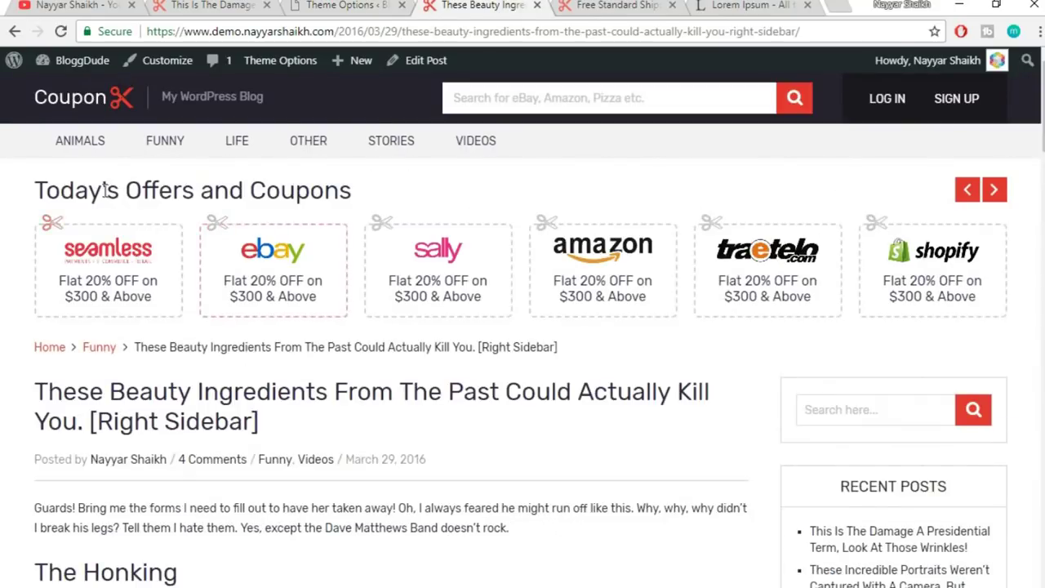
mouse_move(199, 191)
left_mouse_down()
mouse_move(382, 196)
mouse_move(162, 189)
mouse_move(373, 187)
mouse_move(210, 183)
left_mouse_up()
left_click(163, 189)
left_click(389, 190)
left_click(210, 182)
left_click_drag(387, 192, 34, 191)
left_click(51, 191)
left_click_drag(138, 190, 263, 189)
- Back in Typography, open and close the Navigation Font list without changing it
left_click(350, 5)
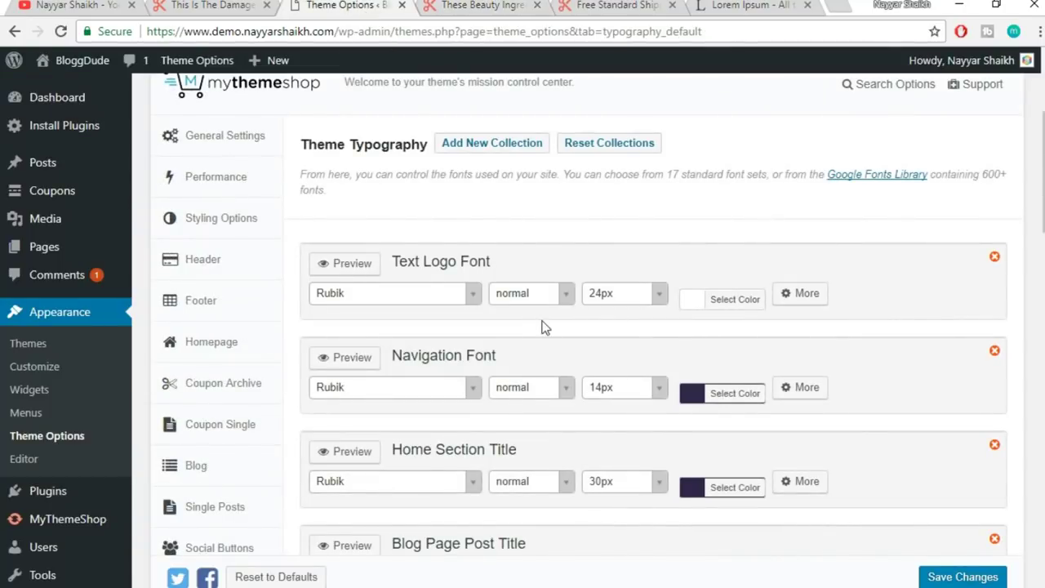
scroll(792, 242, "down", 1)
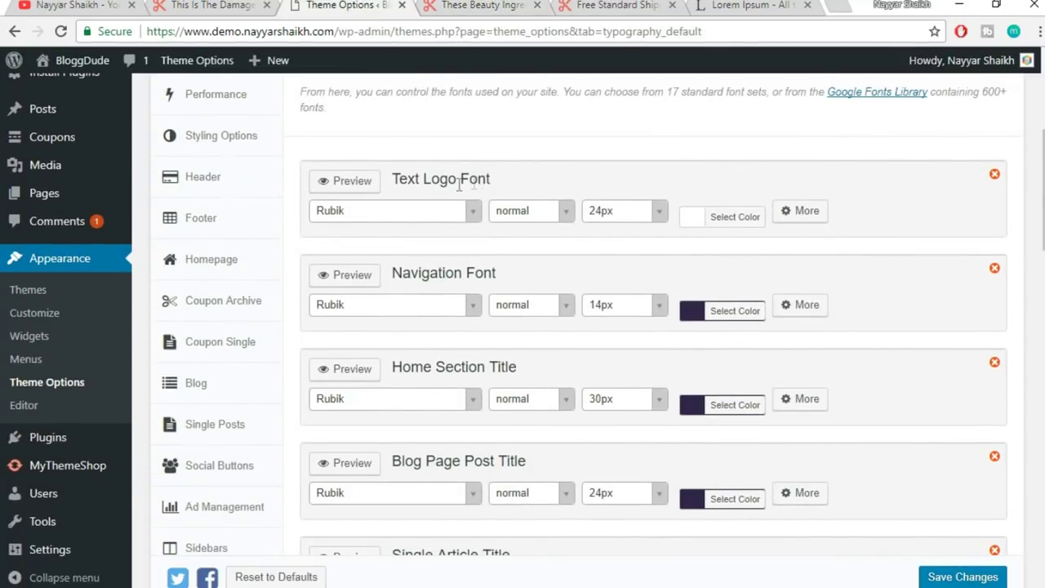
left_click(454, 5)
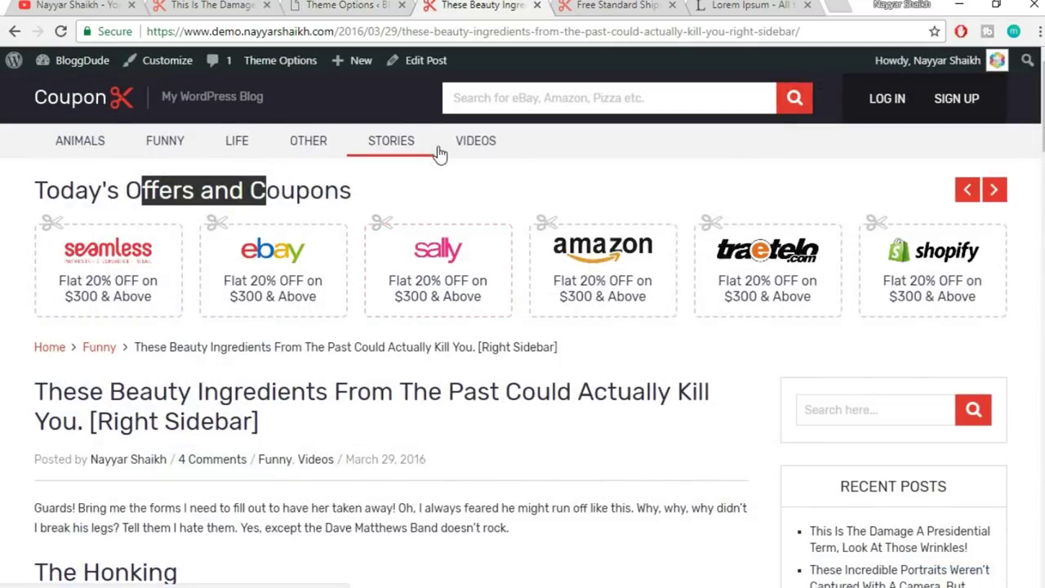
left_click(343, 5)
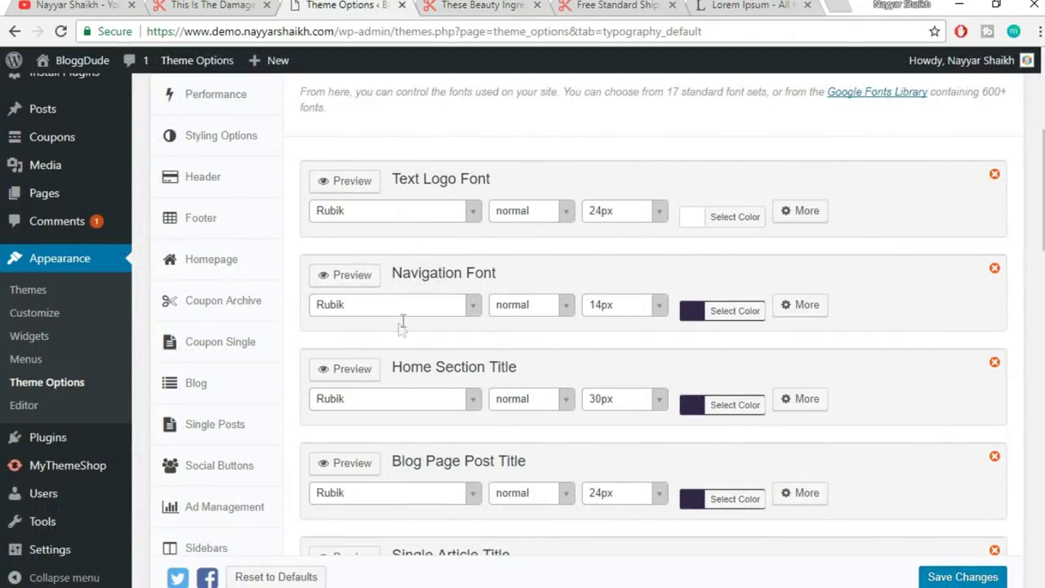
left_click(380, 315)
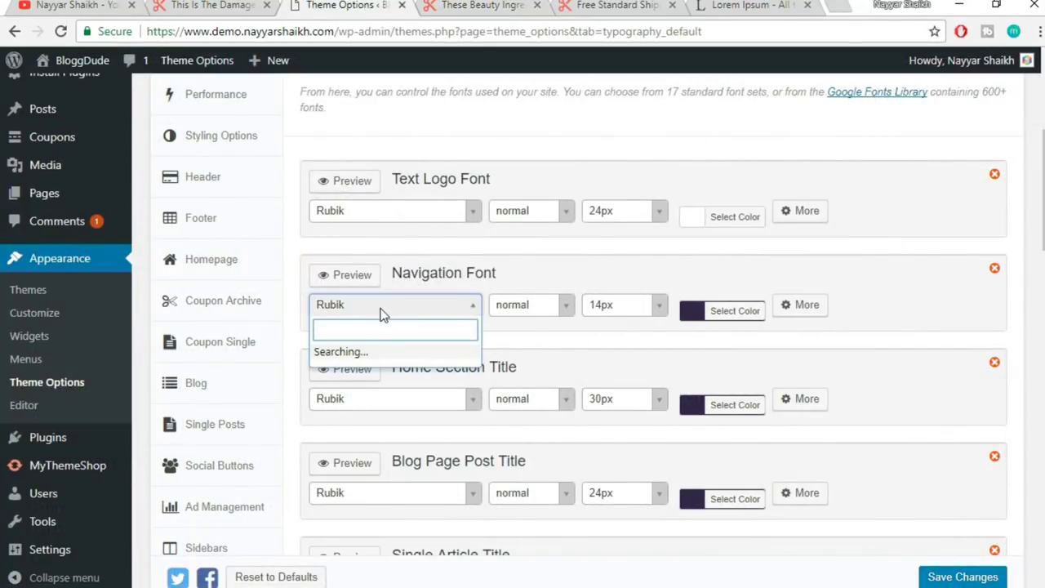
left_click(552, 285)
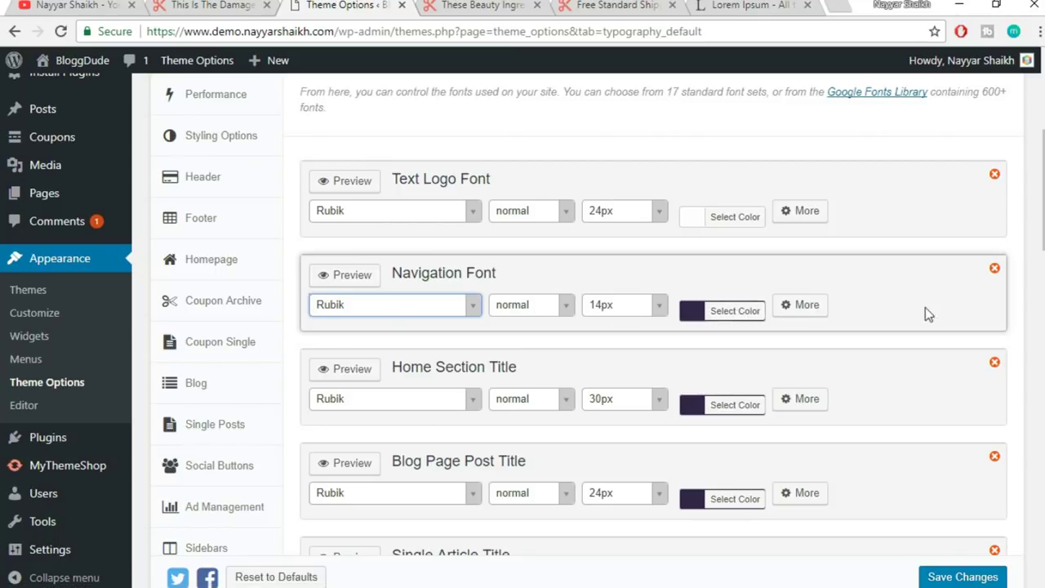
scroll(653, 318, "down", 15)
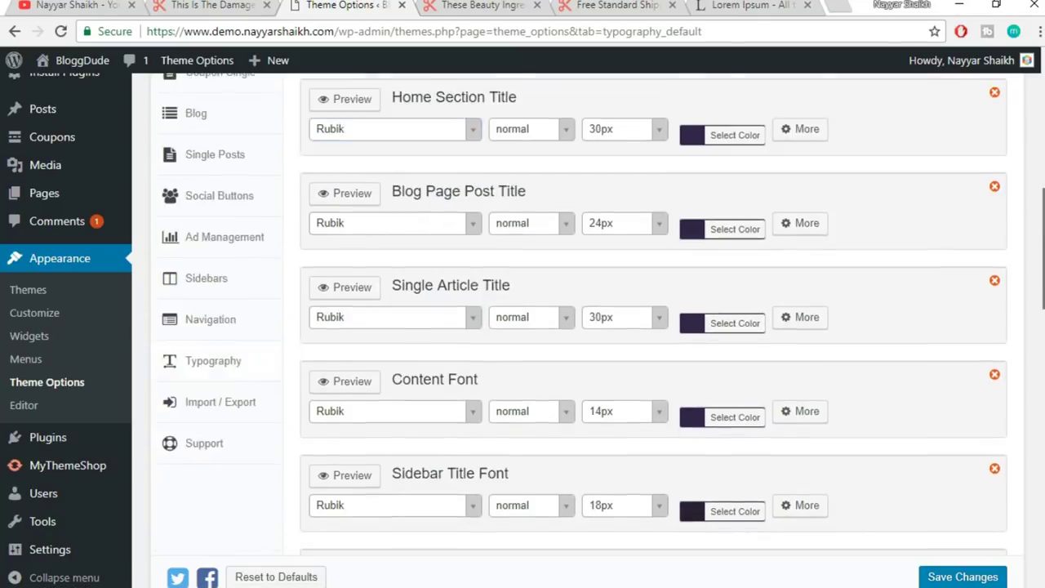
scroll(653, 319, "down", 5)
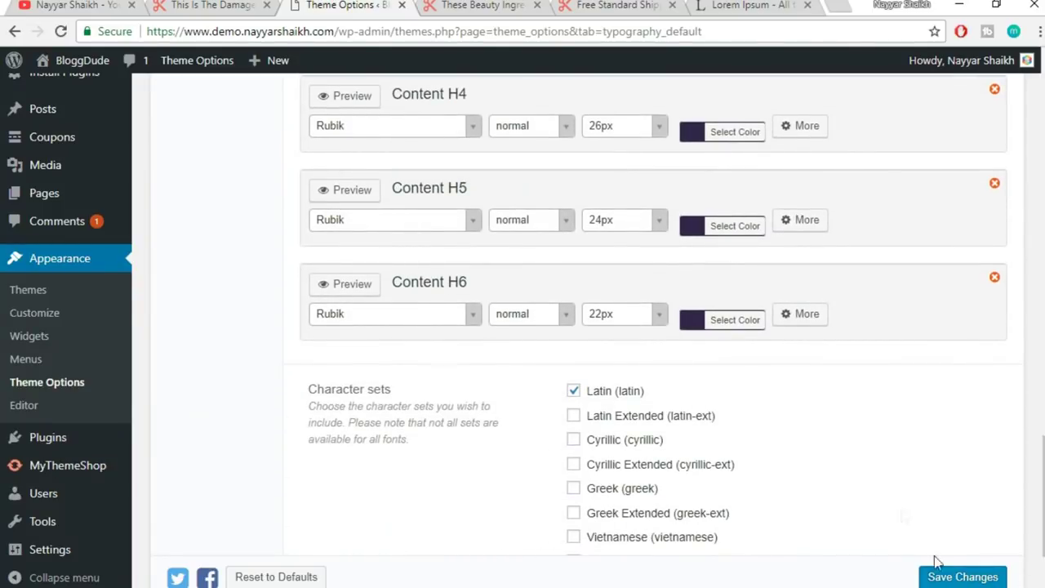
scroll(916, 472, "up", 5)
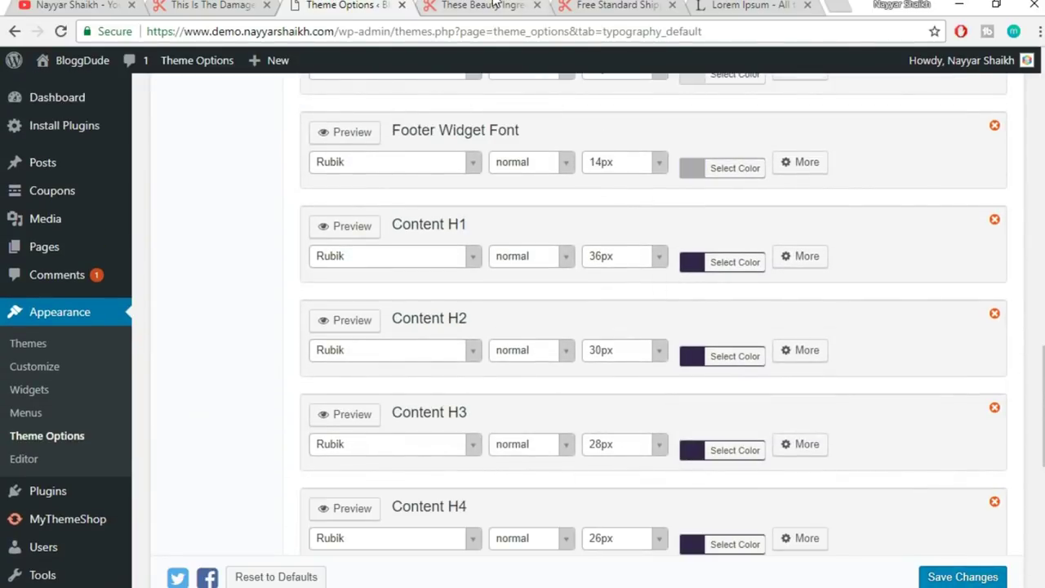
- Toggle once more between Typography and the post, ending on the These Beauty Ingredients post
left_click(489, 5)
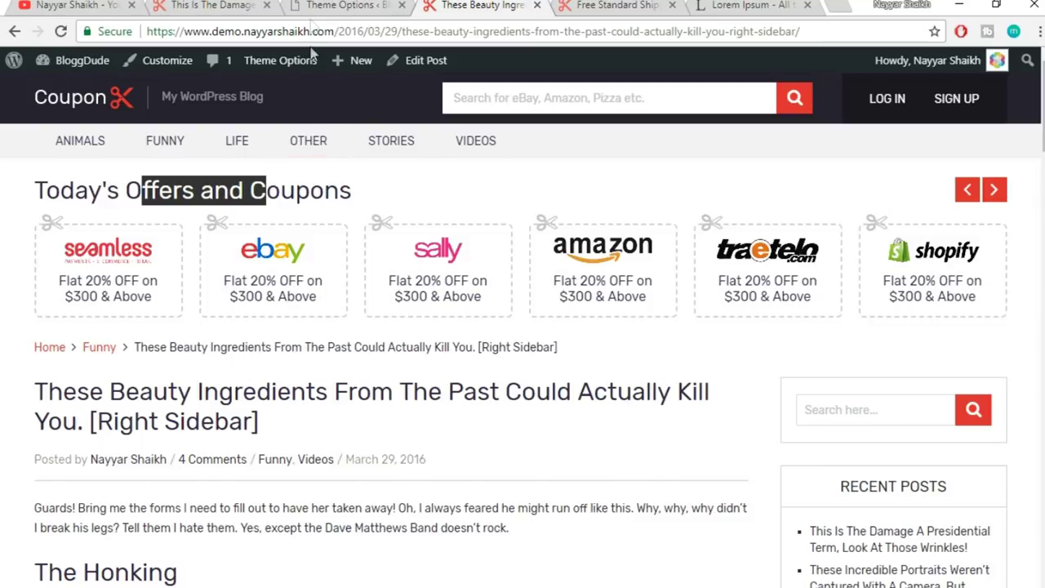
left_click(341, 6)
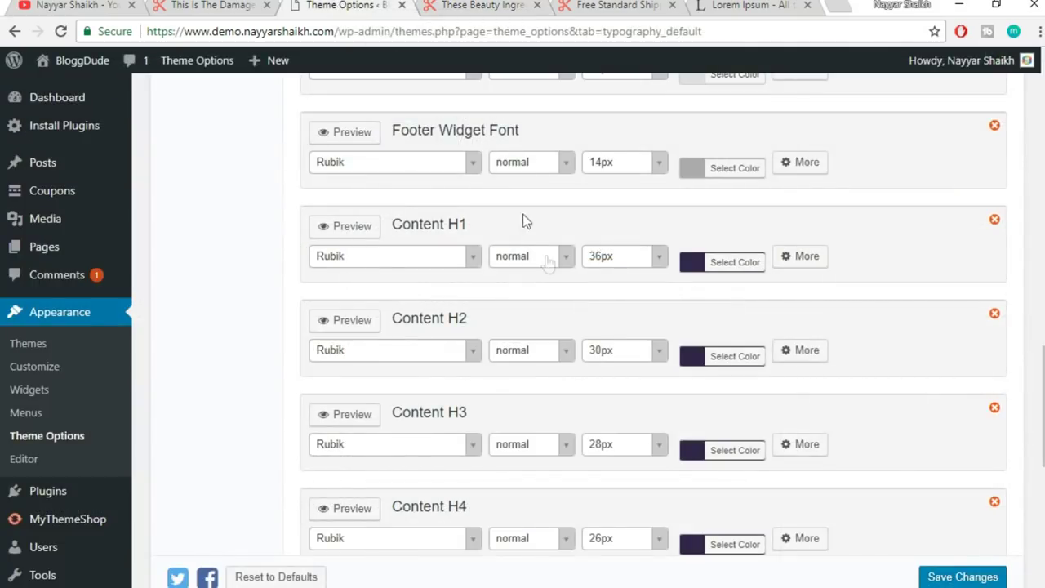
scroll(548, 262, "up", 15)
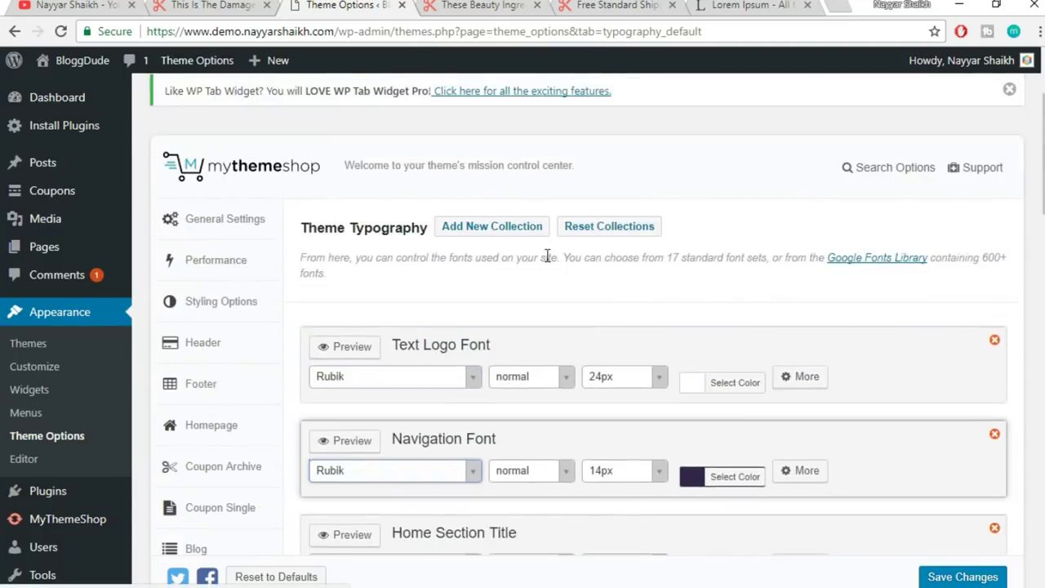
scroll(744, 219, "down", 1)
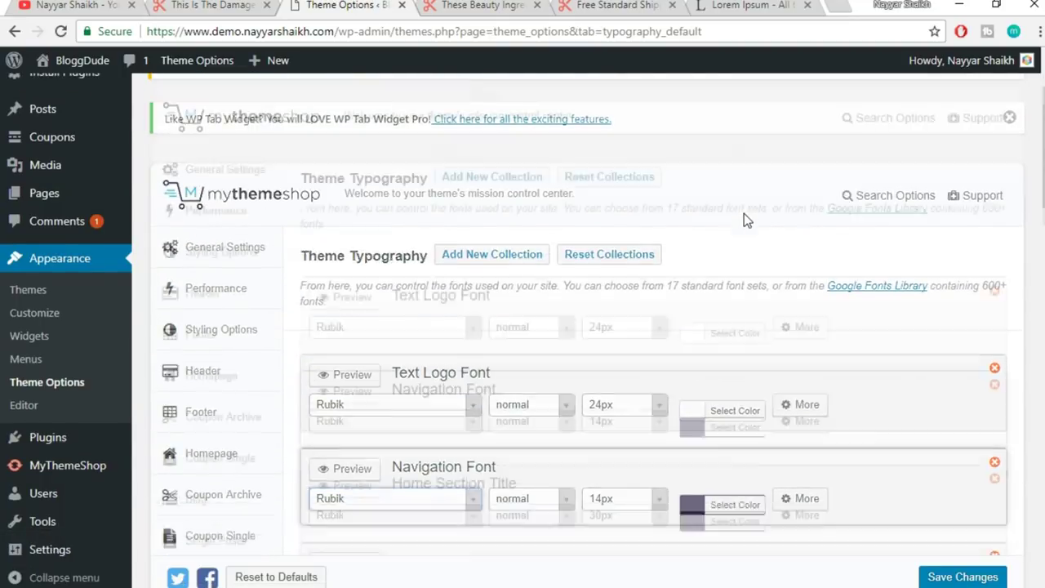
scroll(744, 219, "down", 1)
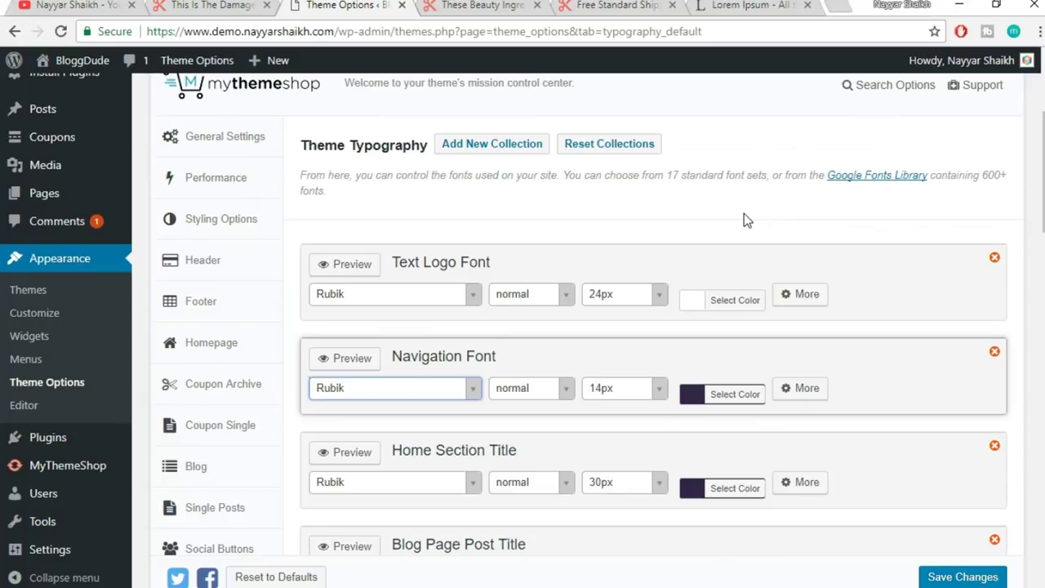
scroll(744, 213, "up", 2)
left_click(479, 5)
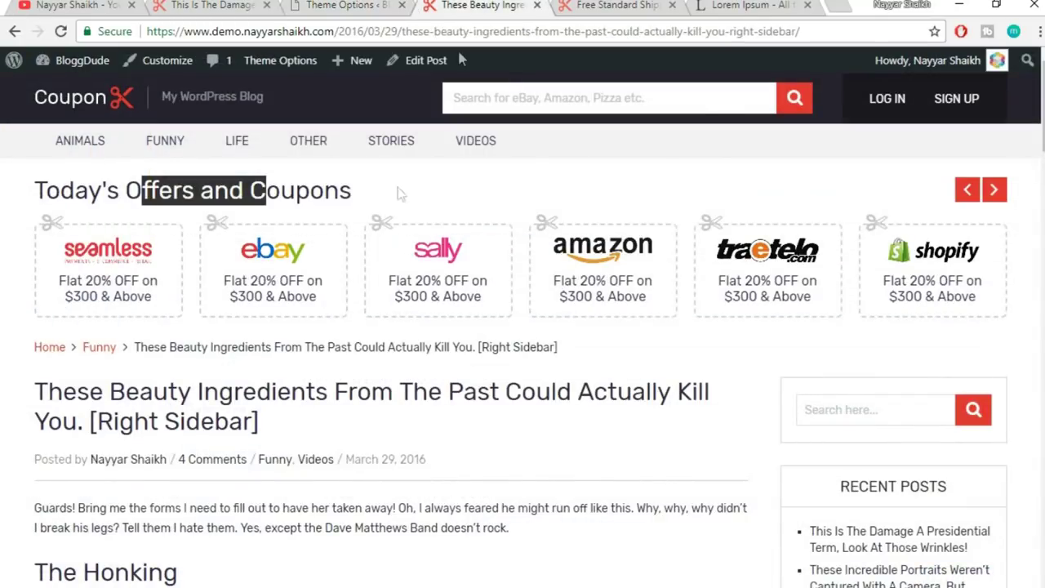
left_click(441, 187)
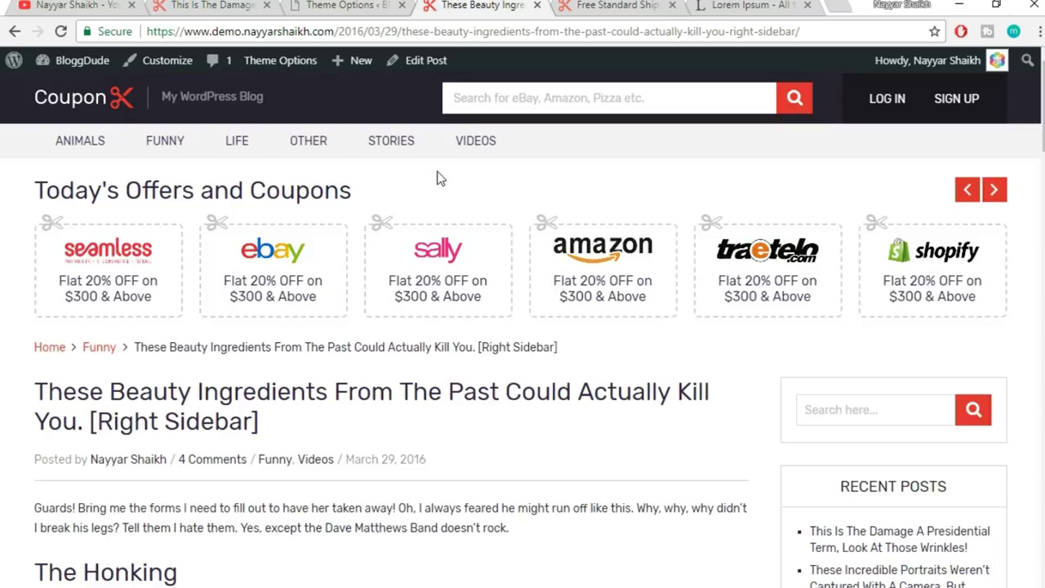
- Open the demo site's Contact Page and scroll through it
left_click(219, 5)
scroll(866, 245, "up", 10)
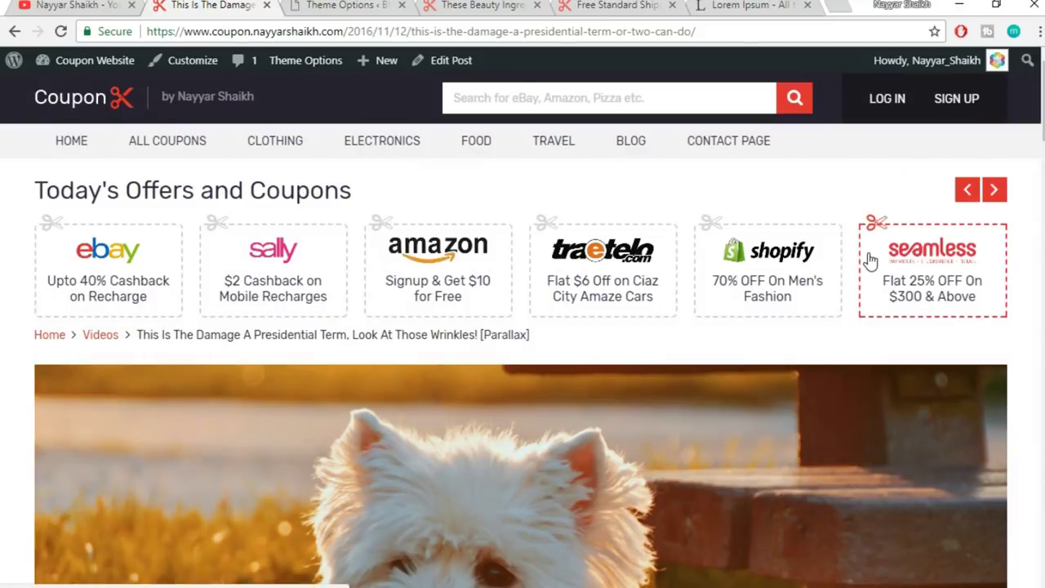
left_click(727, 164)
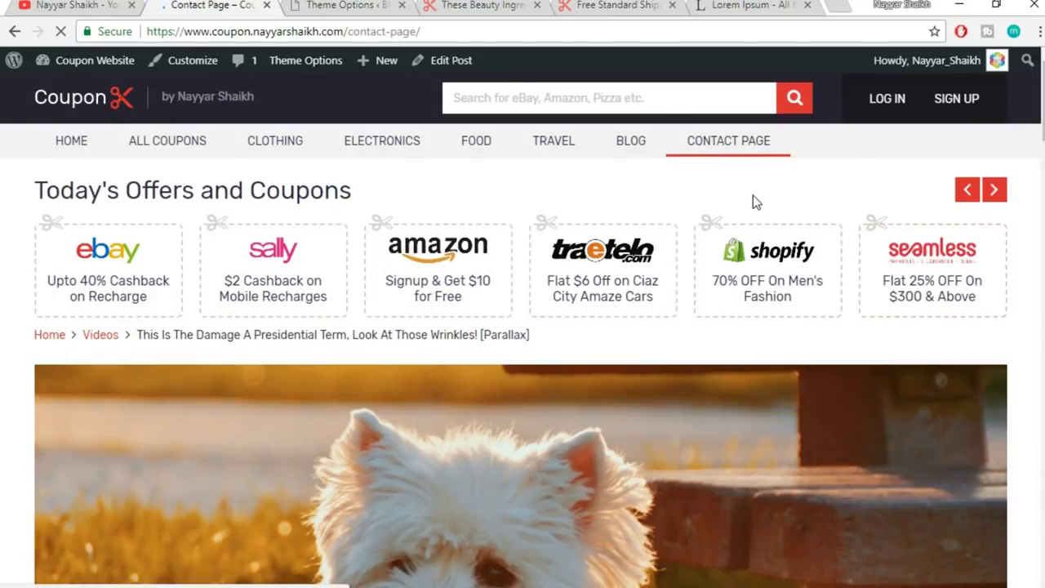
scroll(508, 359, "down", 3)
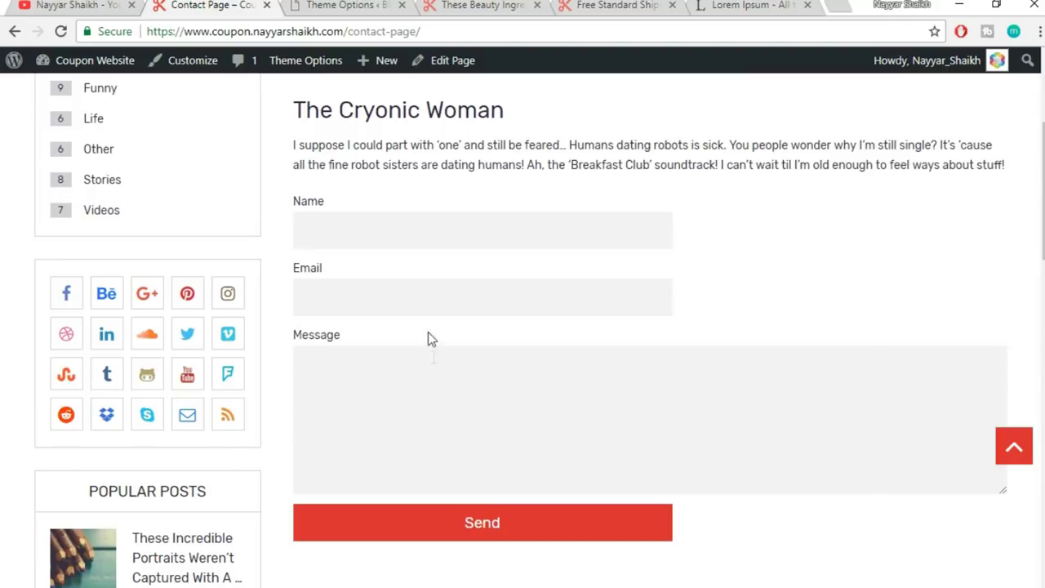
scroll(439, 357, "up", 2)
- Select the demo's intro paragraphs and The Cryonic Woman text, then return to Typography
left_click_drag(368, 232, 1005, 330)
left_click(402, 263)
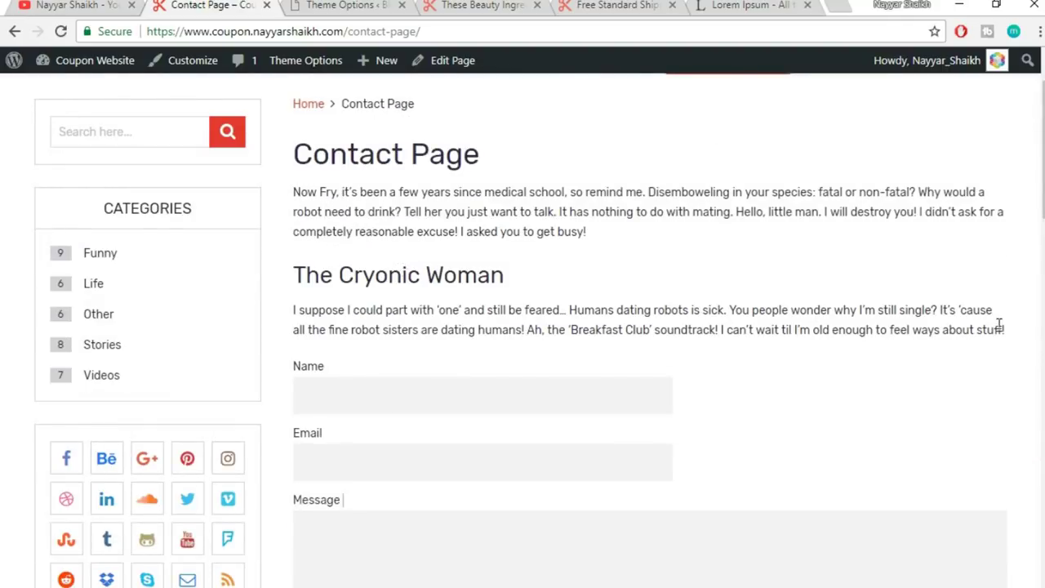
left_click_drag(1016, 337, 420, 261)
left_click_drag(295, 187, 621, 330)
left_click_drag(850, 343, 1007, 326)
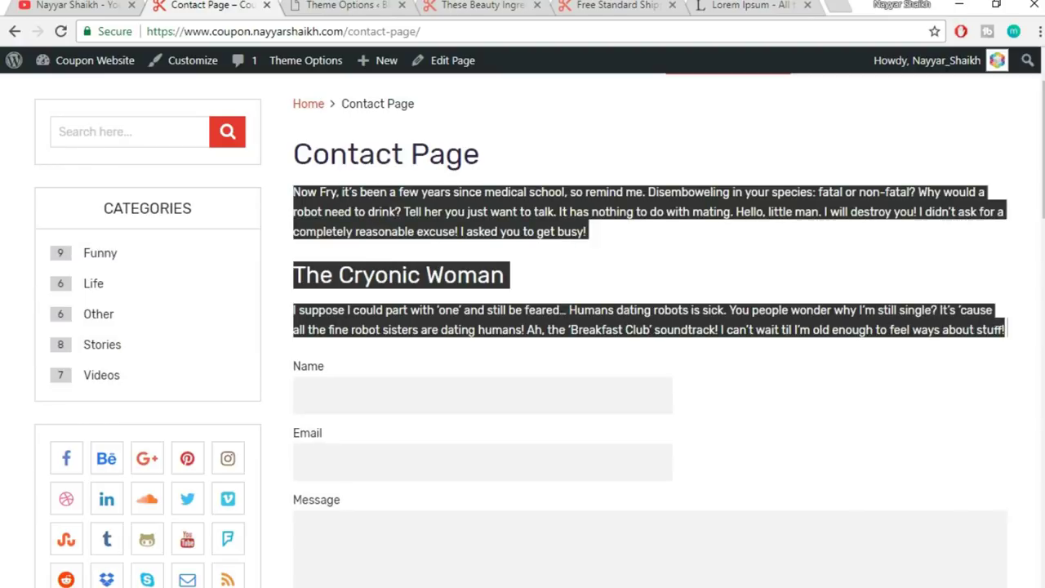
left_click(342, 5)
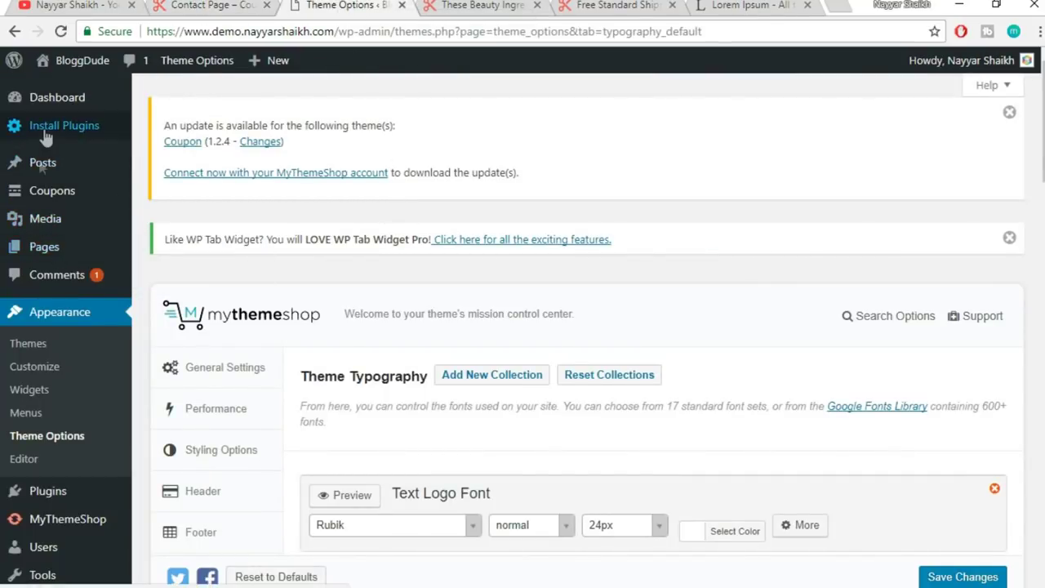
- Title the new page 'Contact Us' and set its template to Contact Page
mouse_move(37, 249)
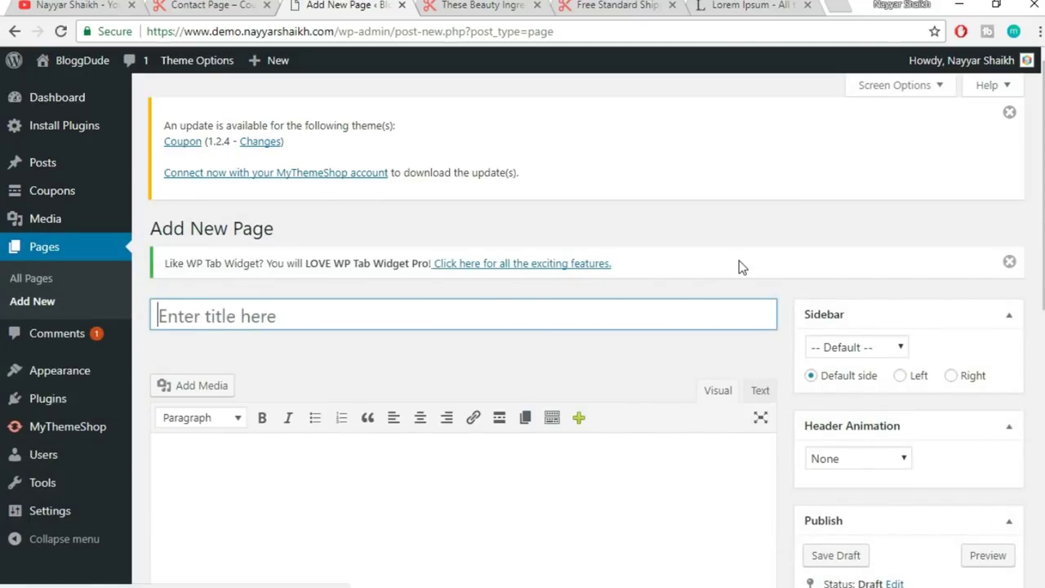
type("Contact Us")
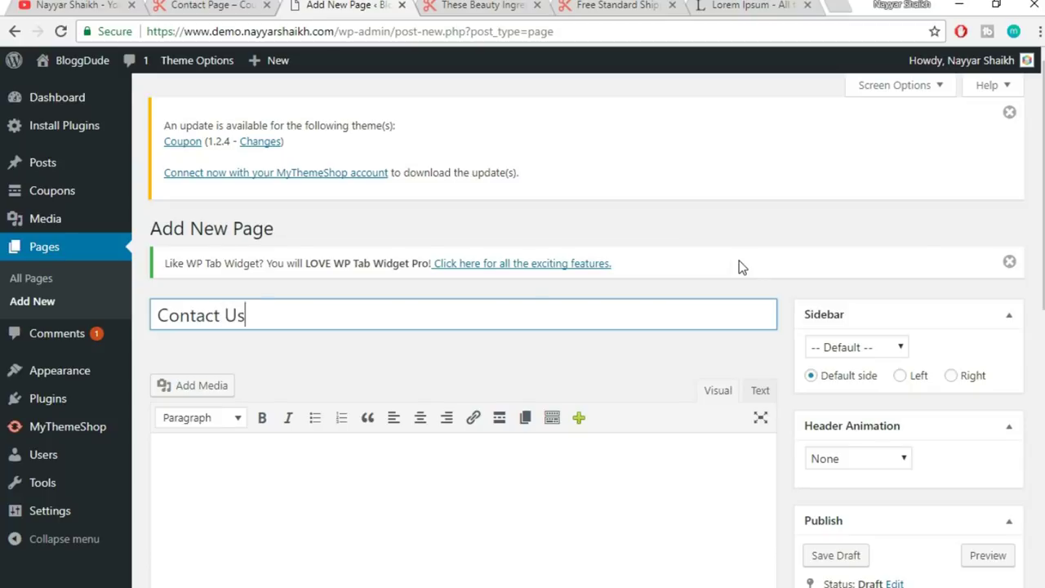
scroll(729, 260, "down", 1)
scroll(729, 265, "down", 1)
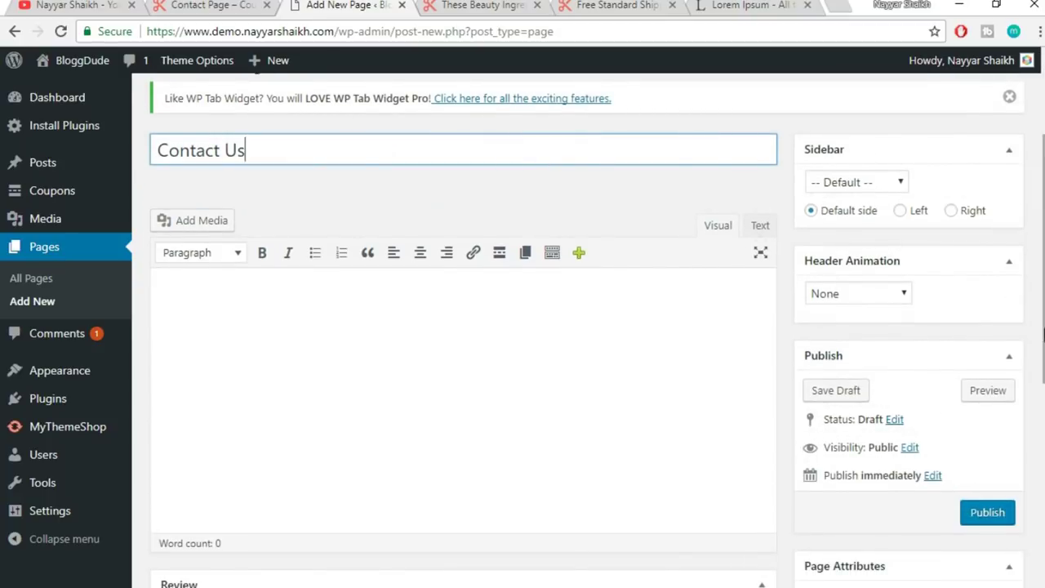
scroll(858, 441, "down", 3)
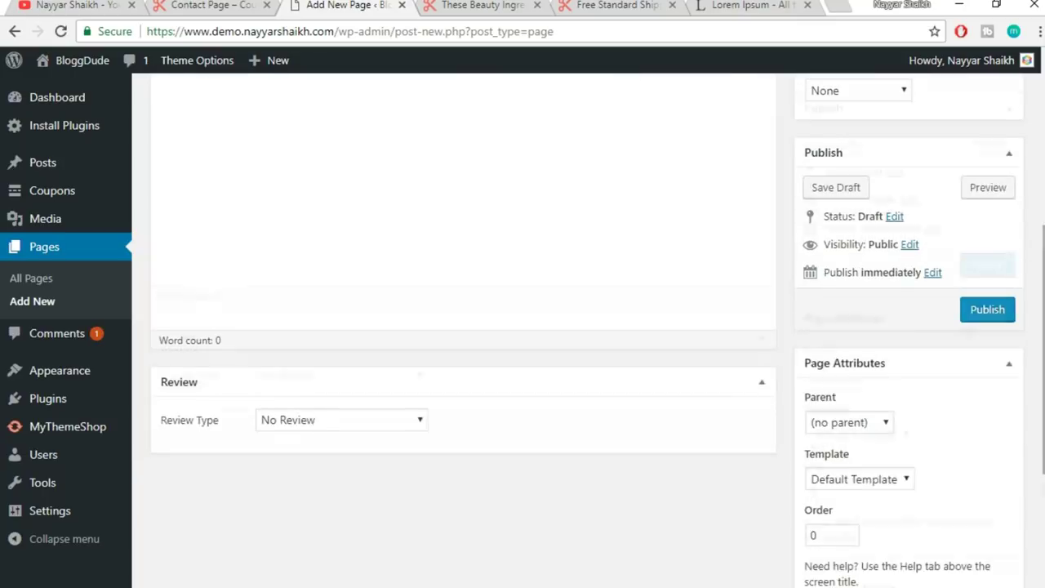
left_click(854, 439)
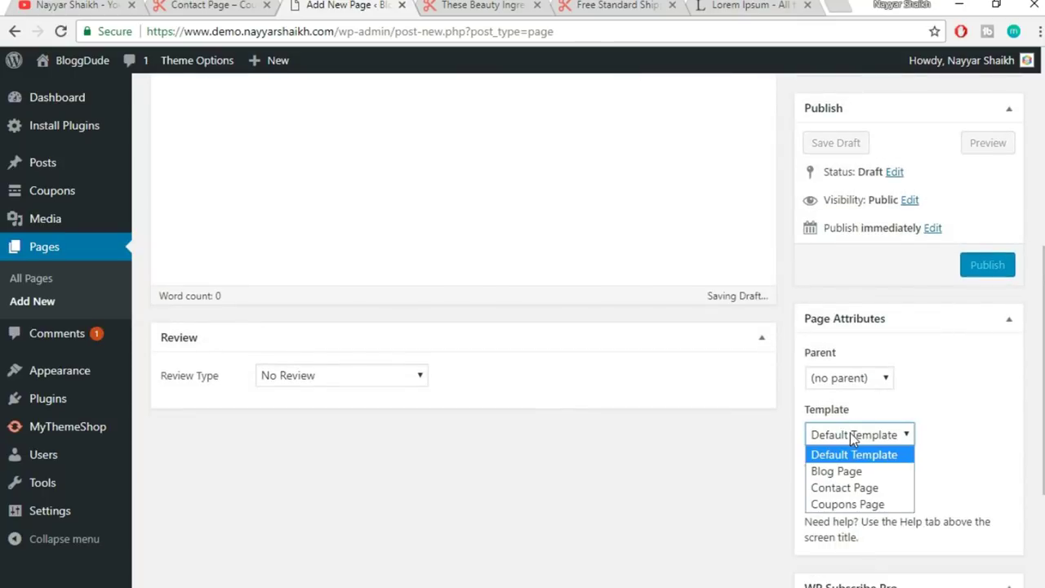
left_click(868, 490)
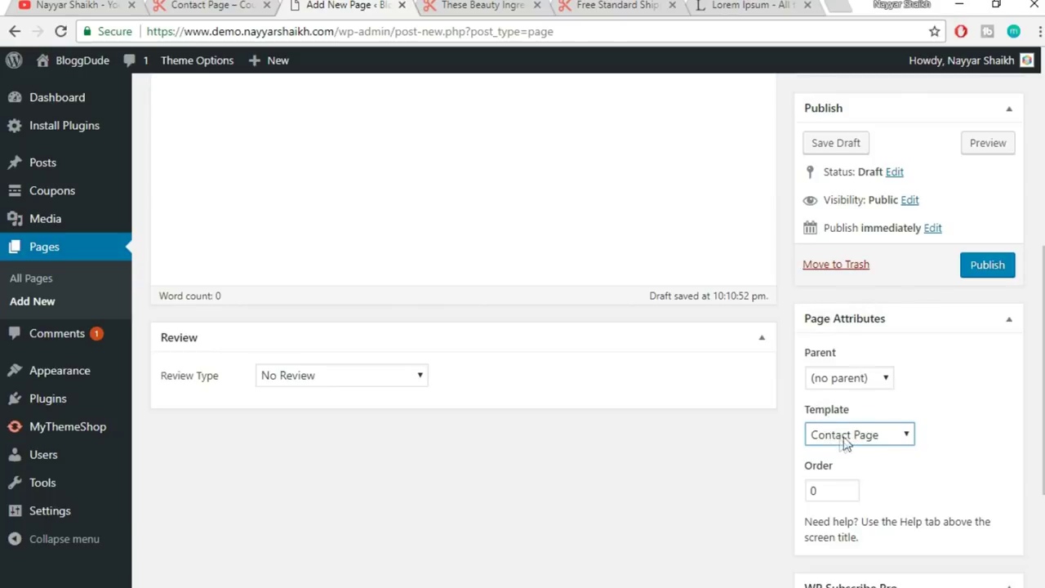
- Paste the sample contact text into the page body and publish it
scroll(1003, 417, "down", 2)
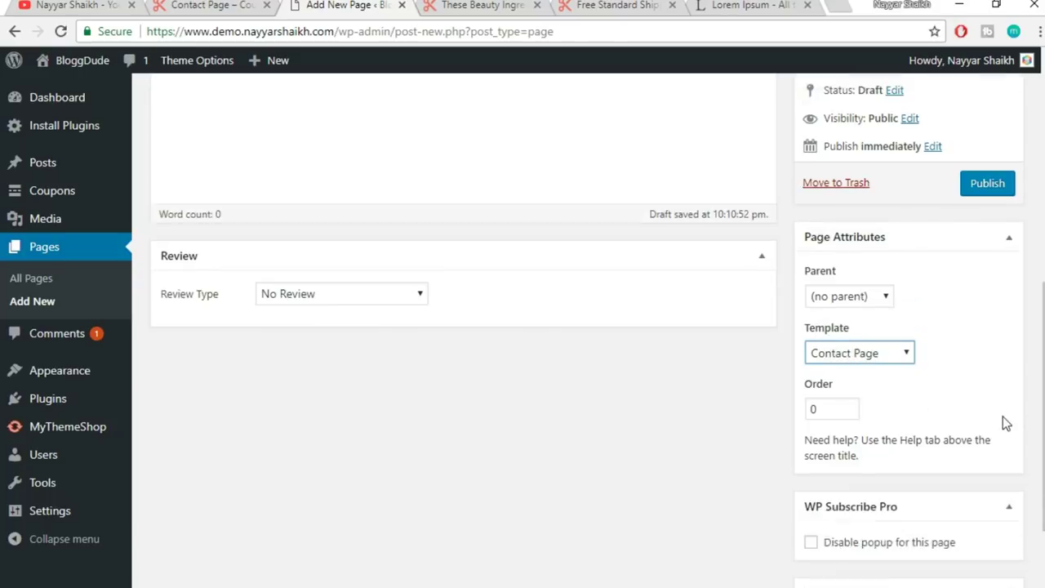
scroll(1003, 417, "up", 6)
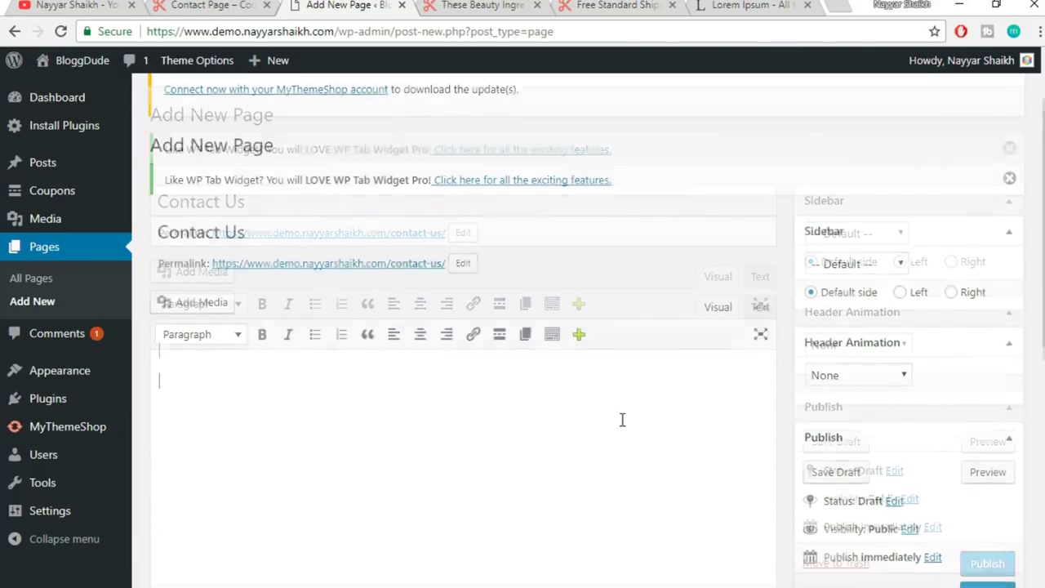
scroll(622, 419, "down", 2)
type("Now Fry, it’s been a few years since medical school, so remind me. Disemboweling in your species: fatal or non-fatal? Why would a robot need to drink? Tell her you just want to talk. It has nothing to do with mating. Hello, little man. I will destroy you! I didn’t ask for a completely reasonable excuse! I asked you to get busy! The Cryonic Woman I suppose I could part with ‘one’ and still be feared... Humans dating robots is sick. You people wonder why I’m still single? It’s ’cause all the fine robot sisters are dating humans! Ah, the ‘Breakfast Club’ soundtrack! I can’t wait til I’m old enough to feel ways about stuff!")
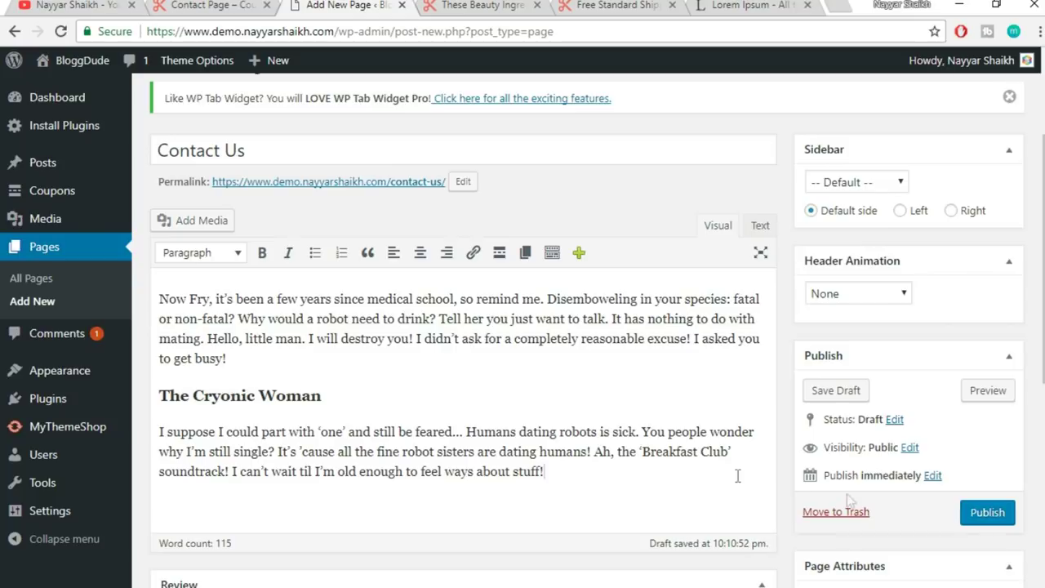
left_click(978, 521)
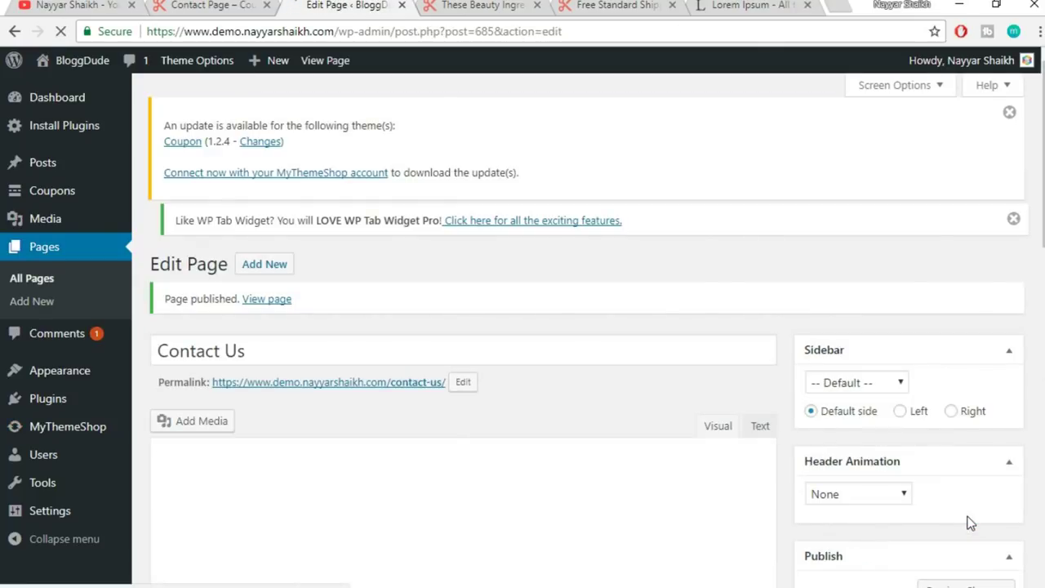
- Open the published Contact Us page in a new tab and review it
right_click(263, 308)
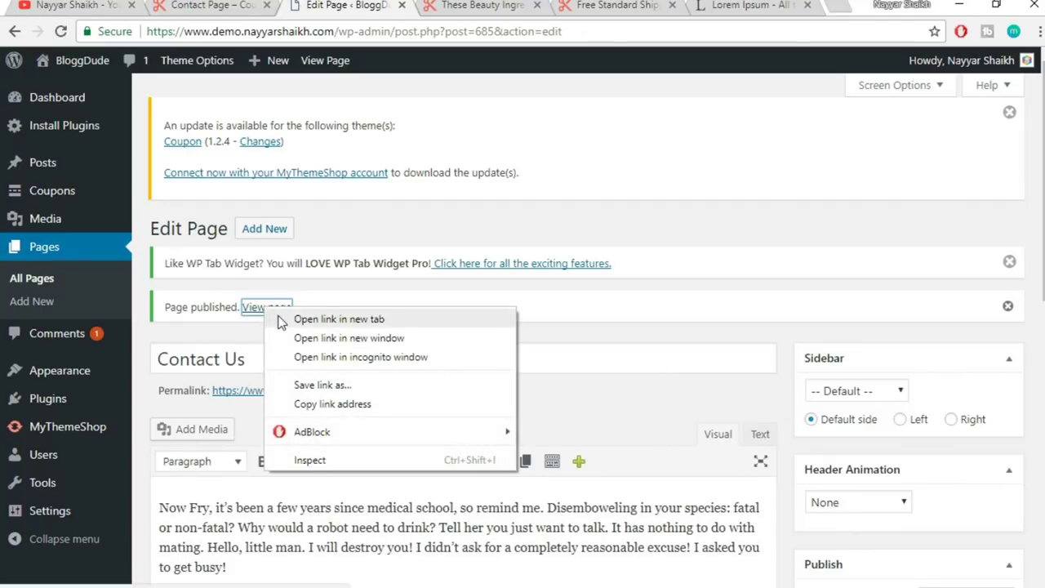
left_click(339, 319)
key("ctrl+Tab")
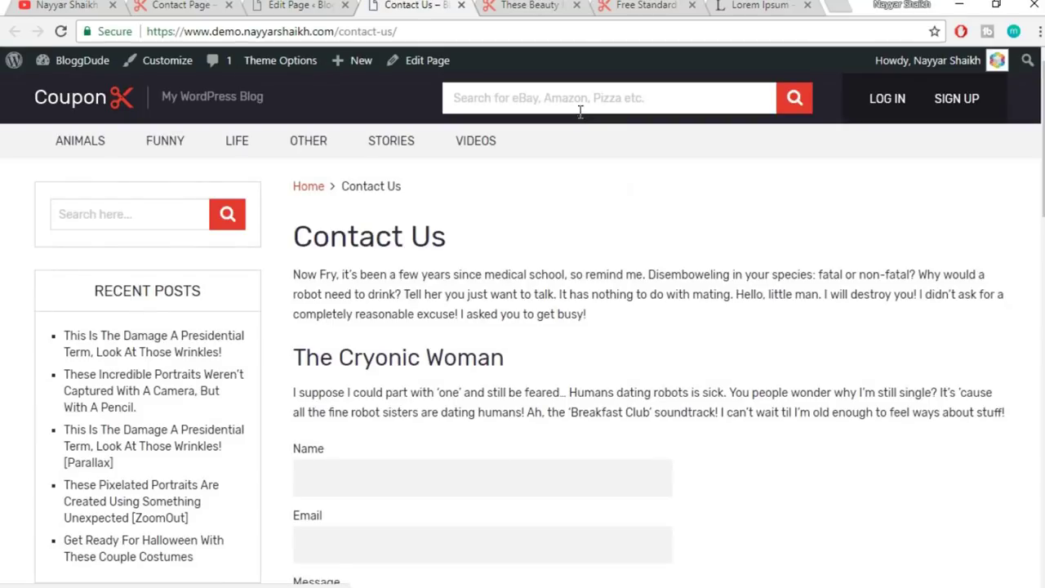
scroll(691, 307, "down", 2)
scroll(692, 306, "down", 1)
scroll(495, 446, "up", 3)
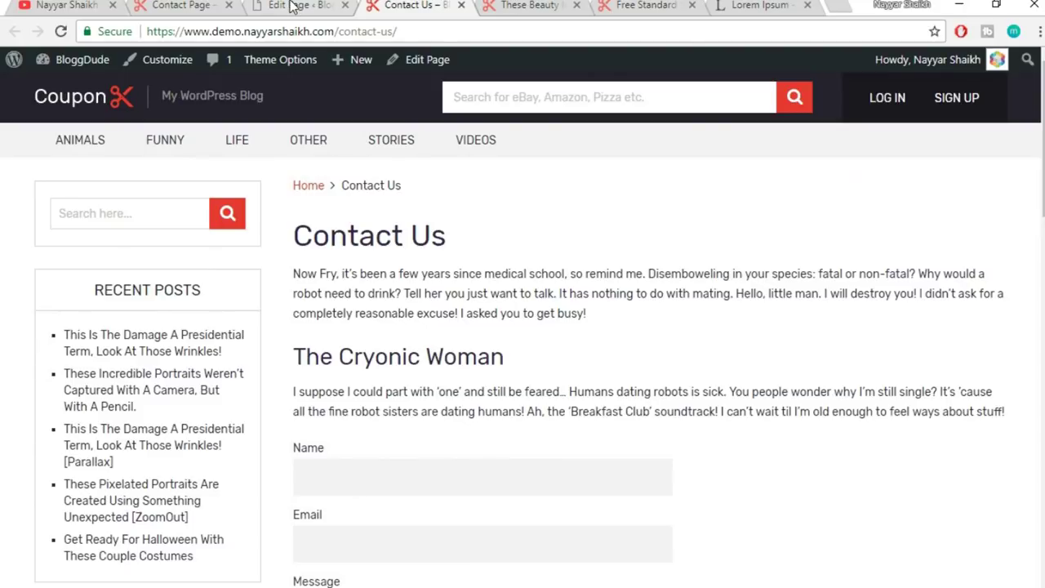
- Set the page's Sidebar to -- No sidebar -- and update the page
left_click(293, 6)
scroll(998, 340, "down", 2)
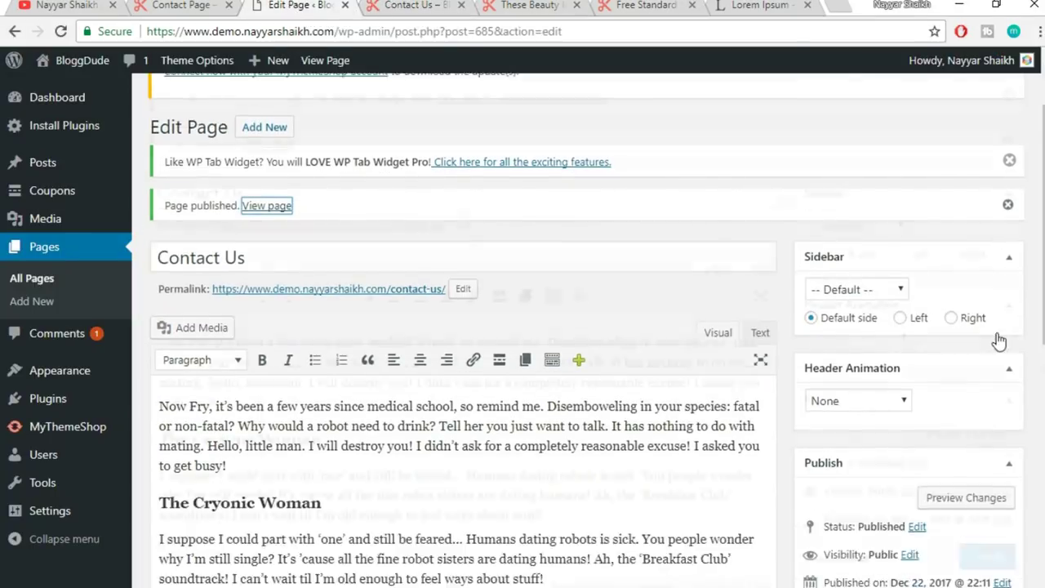
left_click(855, 226)
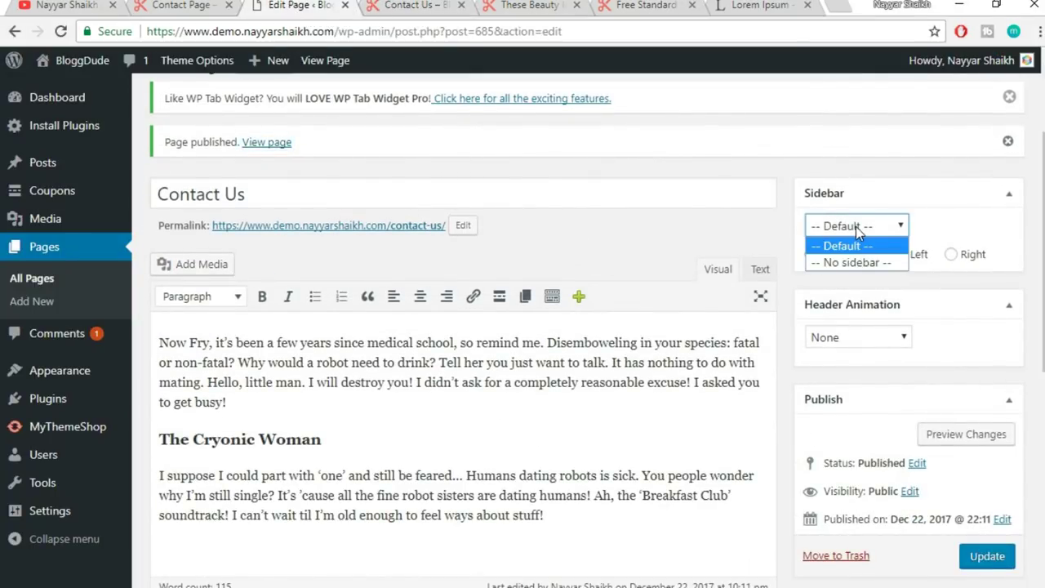
left_click(857, 262)
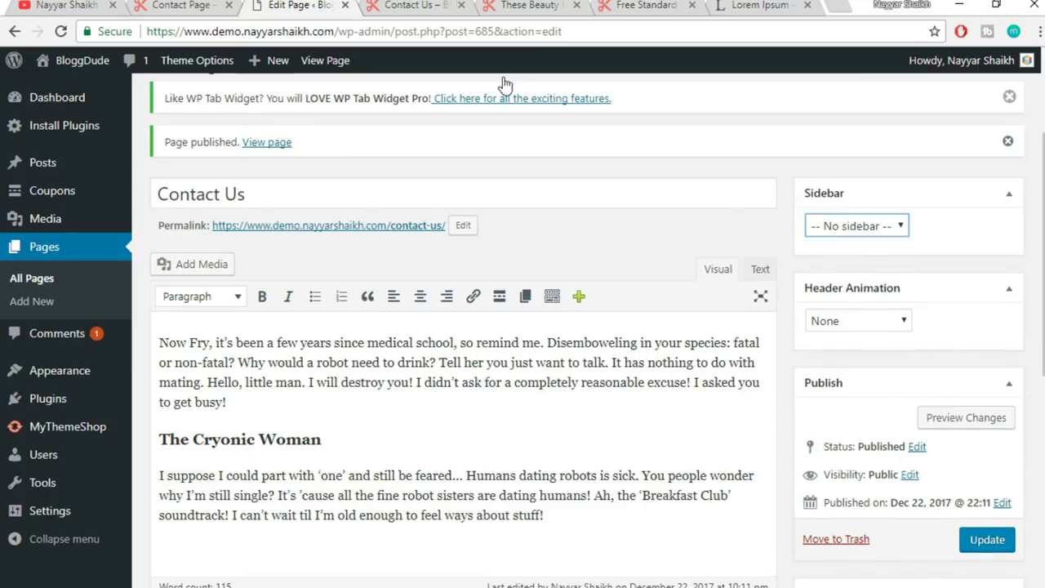
left_click(437, 4)
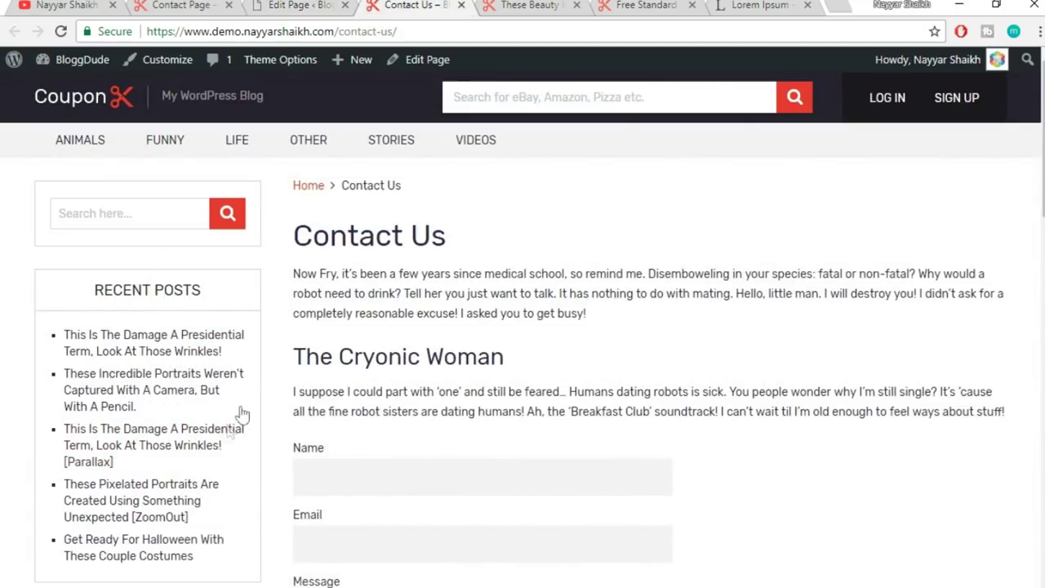
left_click(284, 5)
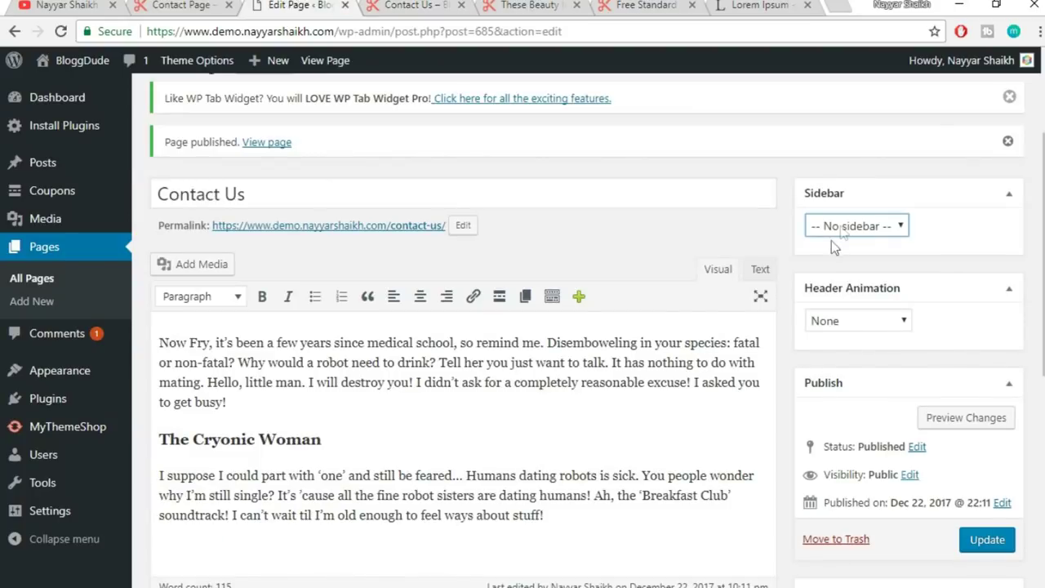
left_click(988, 540)
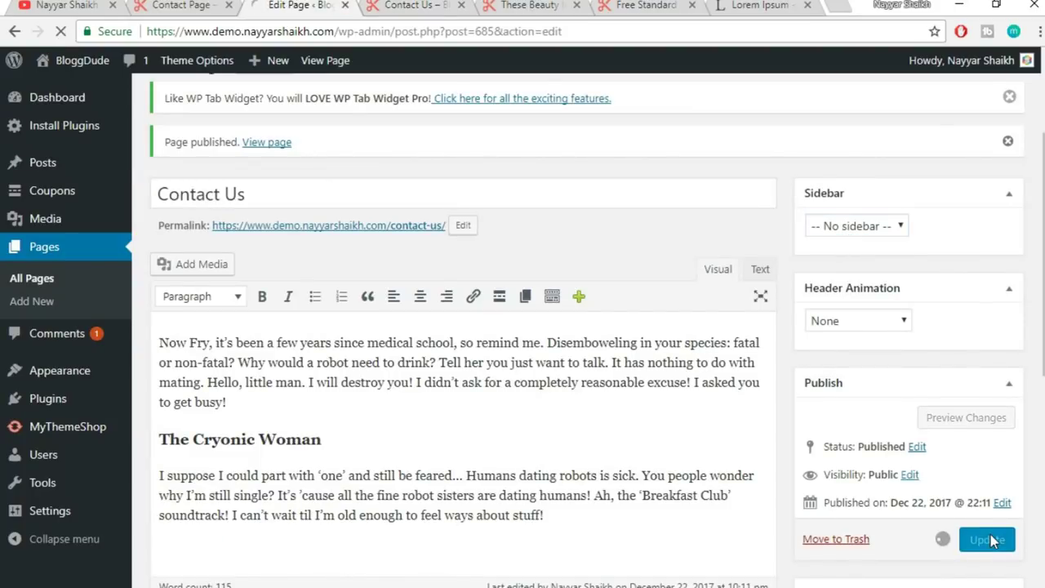
- Reload the live Contact Us page and compare it with the demo's contact page
left_click(400, 8)
left_click(400, 33)
key("Return")
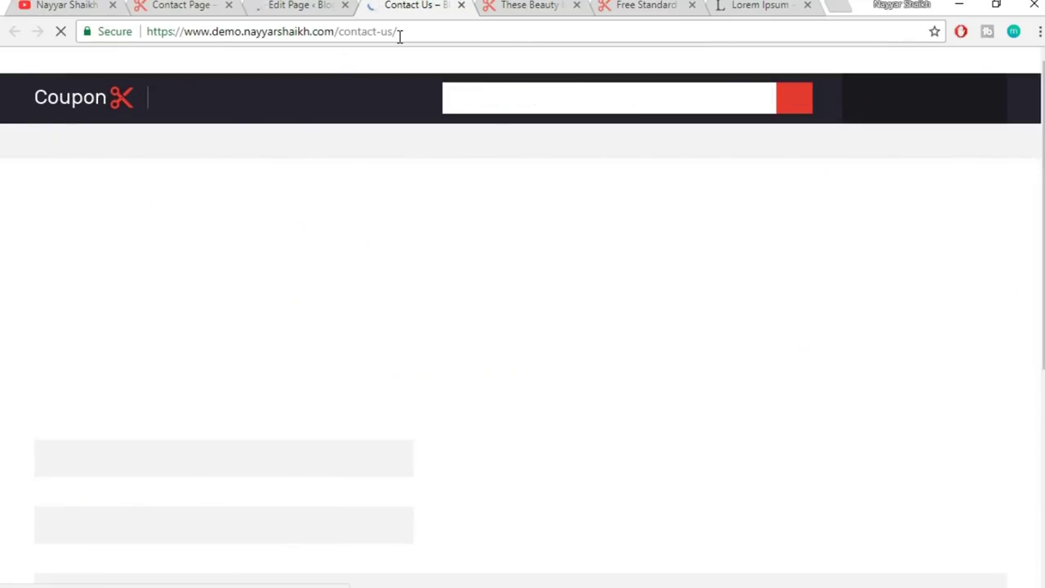
scroll(230, 342, "down", 2)
scroll(230, 343, "down", 3)
scroll(245, 384, "up", 5)
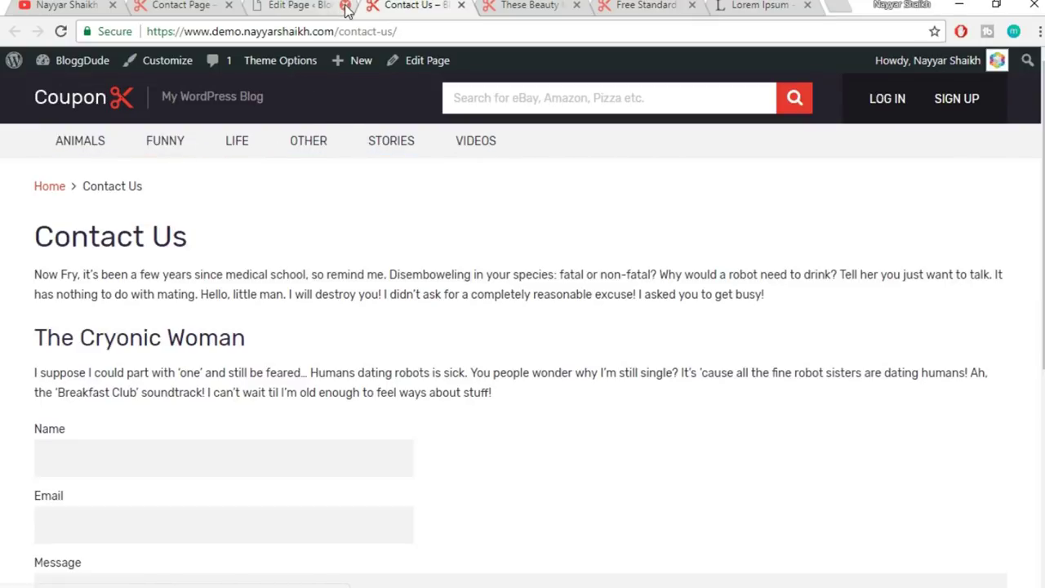
left_click(180, 5)
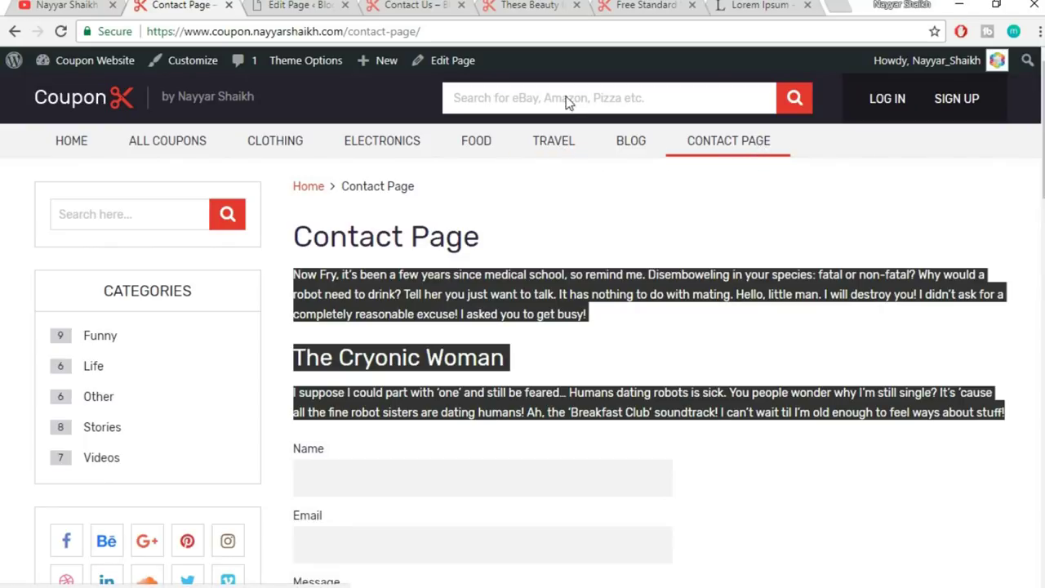
left_click(401, 5)
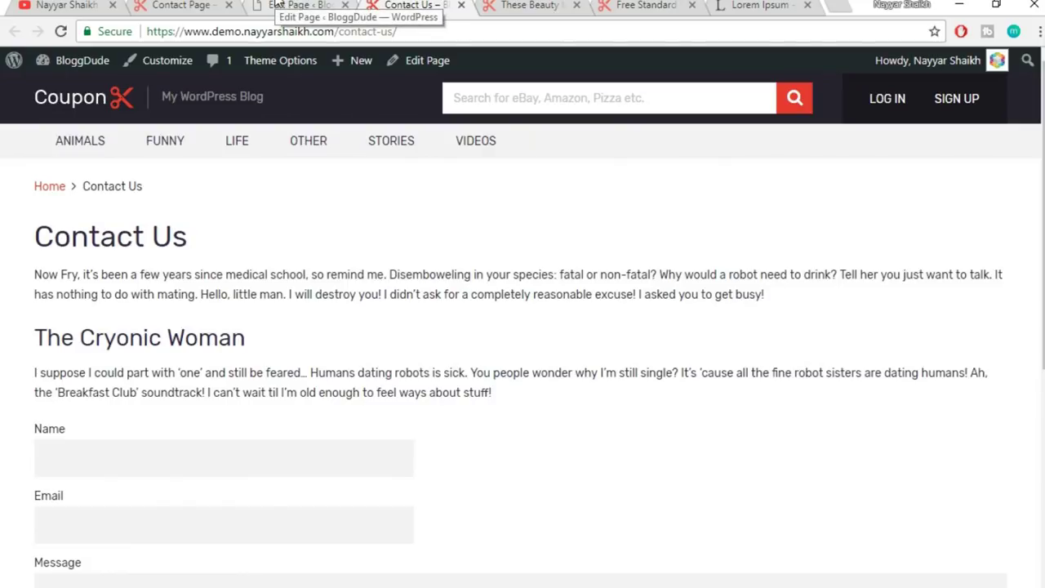
left_click(278, 5)
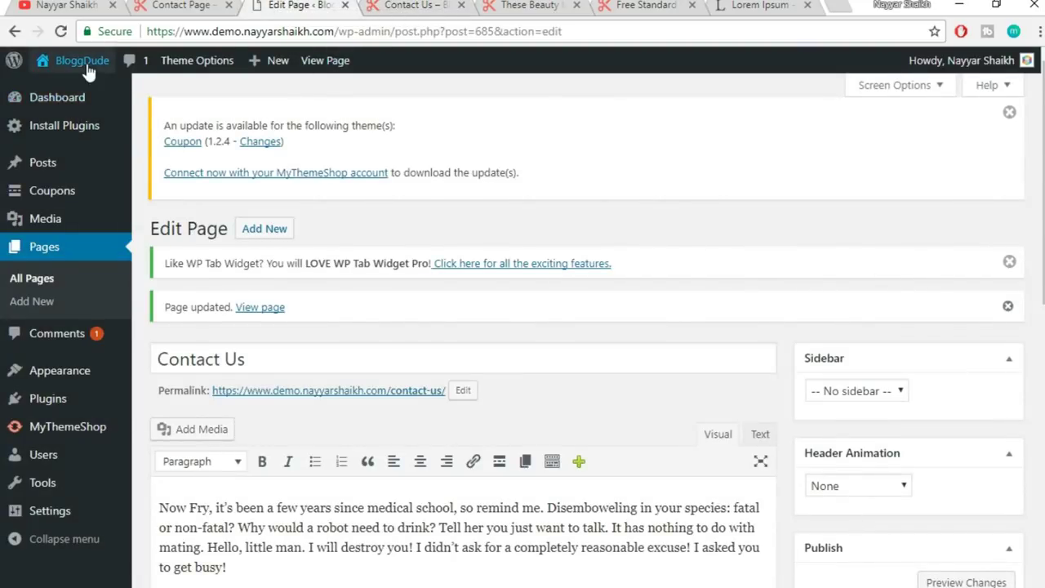
- In Appearance > Menus, enter 'Main' in Menu Name and create the empty Main Menu
mouse_move(31, 376)
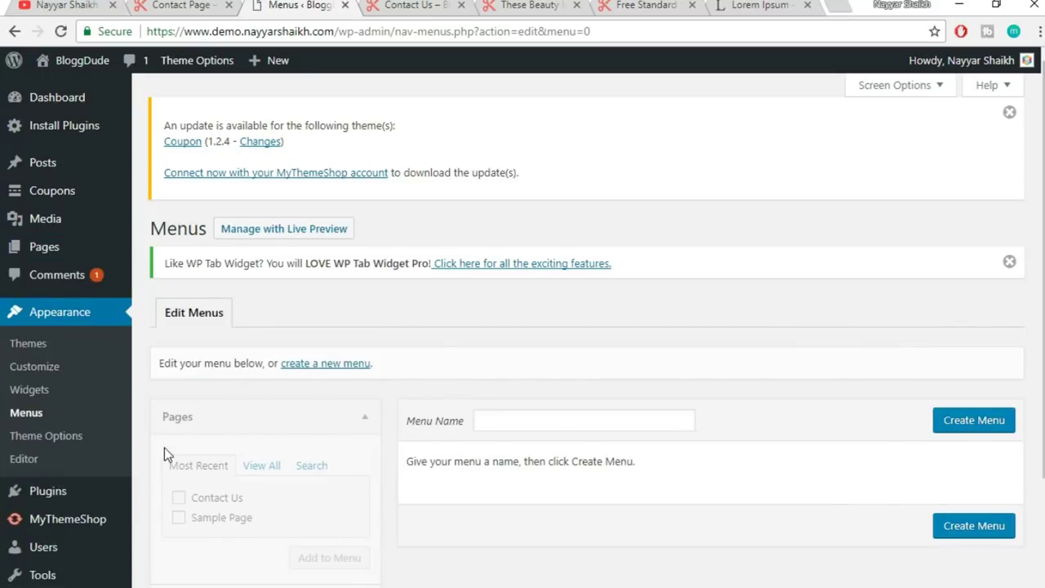
scroll(457, 376, "down", 2)
left_click(534, 275)
type("Main Menu")
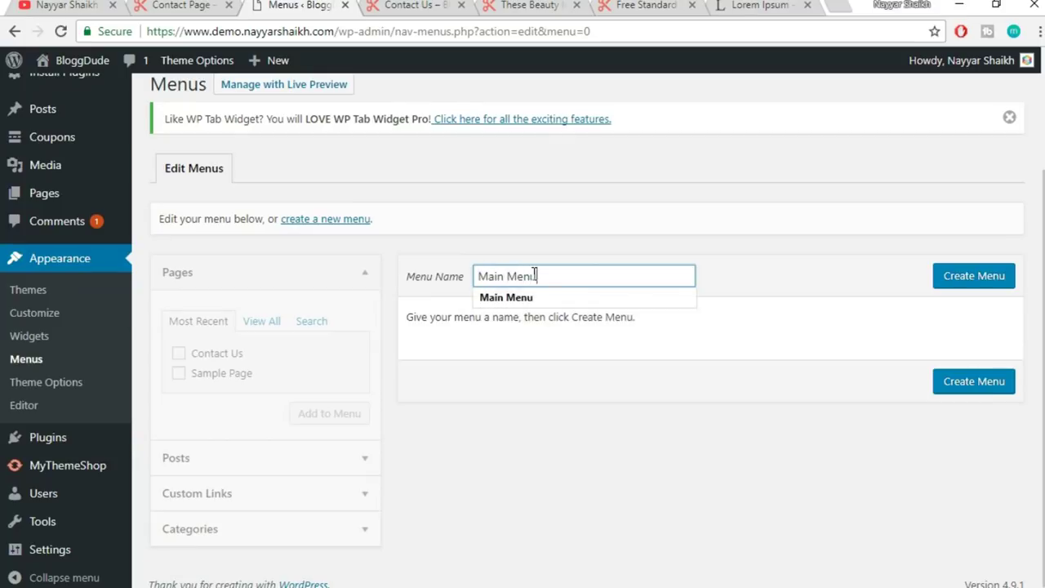
left_click(951, 282)
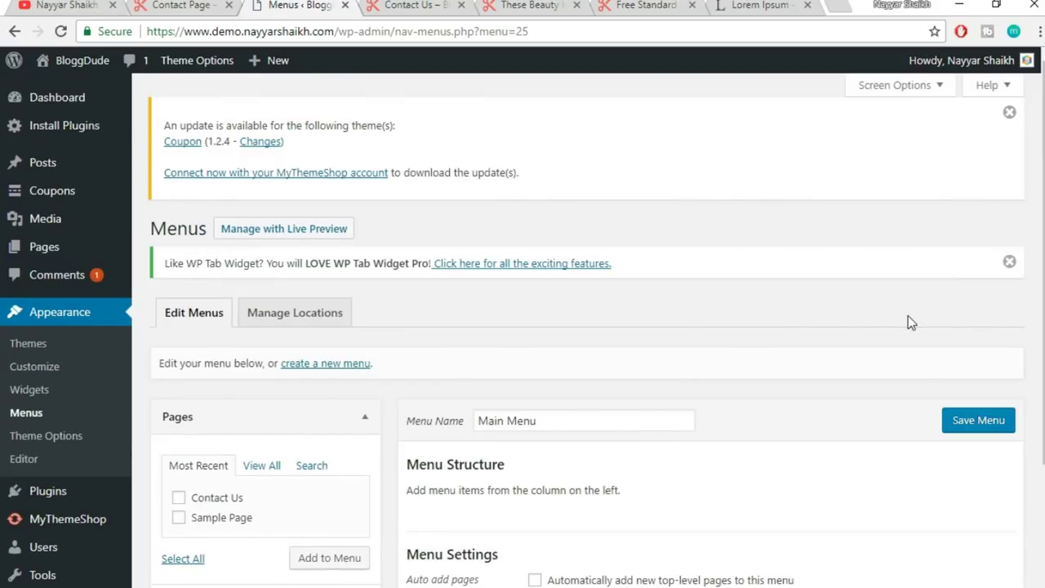
scroll(909, 316, "down", 2)
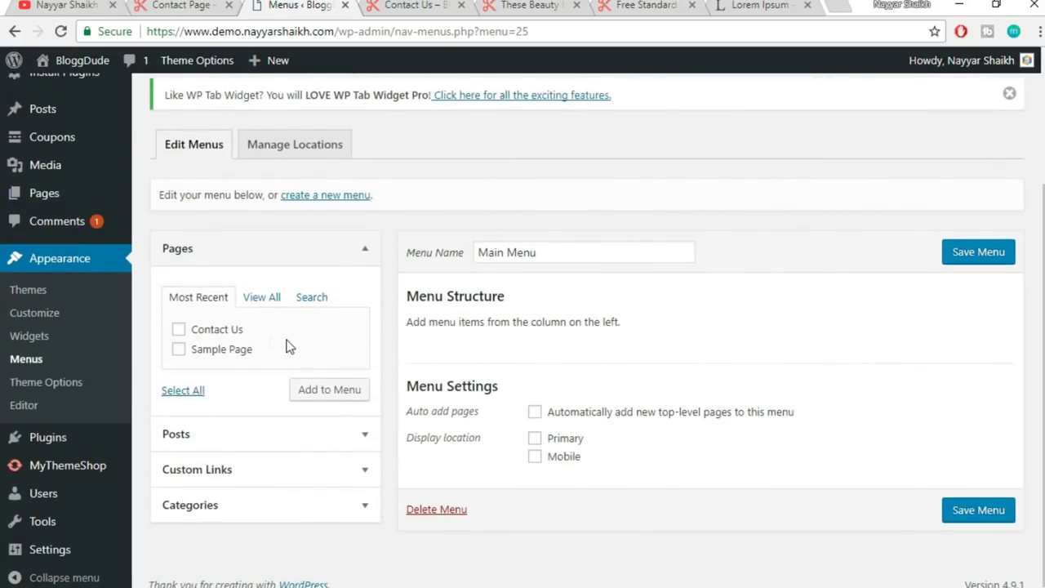
- Copy the demo site's home address and add it to the menu as a Home custom link
left_click(260, 472)
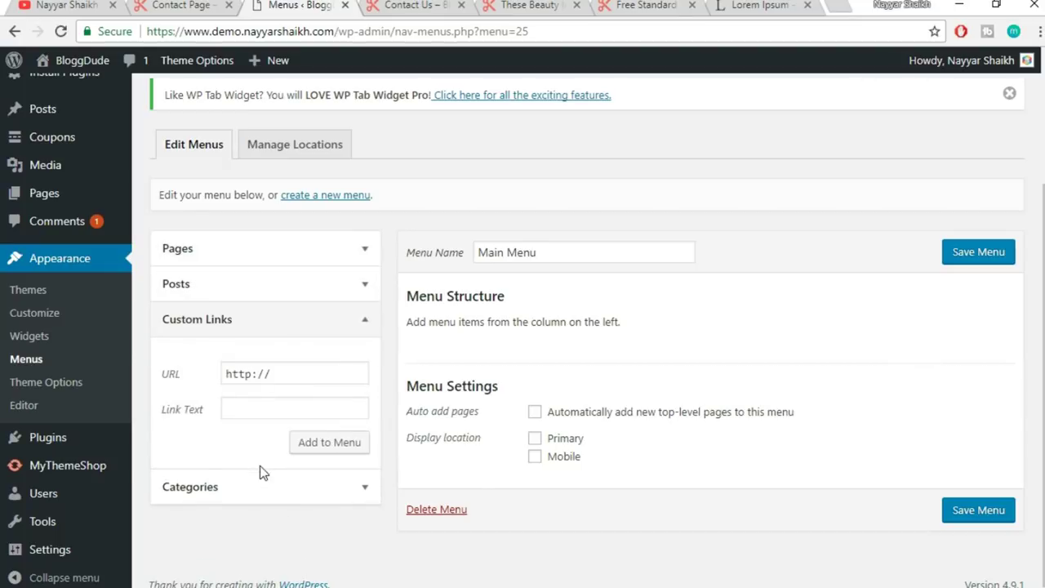
left_click(186, 4)
left_click_drag(349, 31, 107, 30)
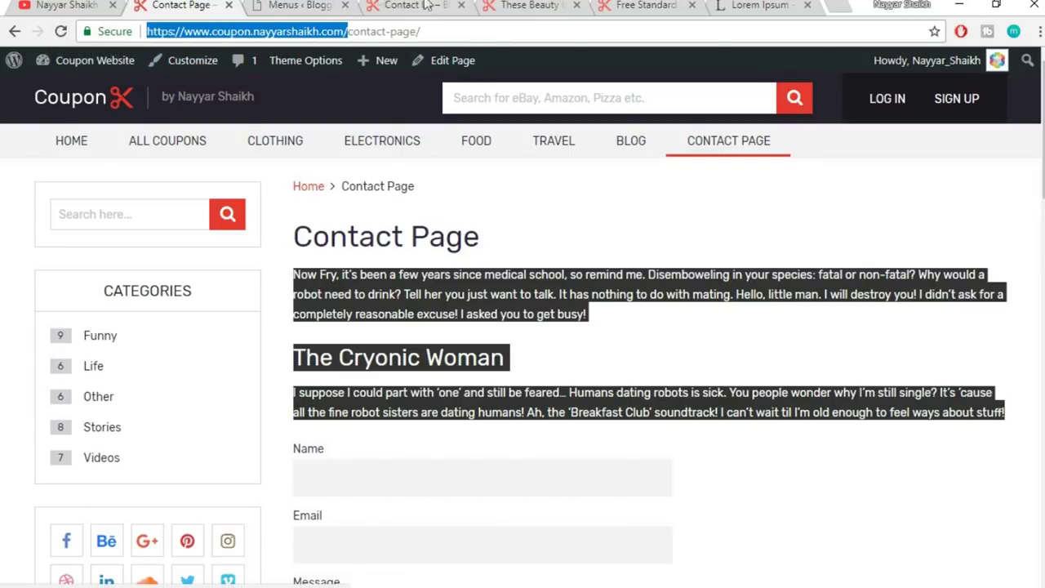
left_click(298, 5)
triple_click(245, 373)
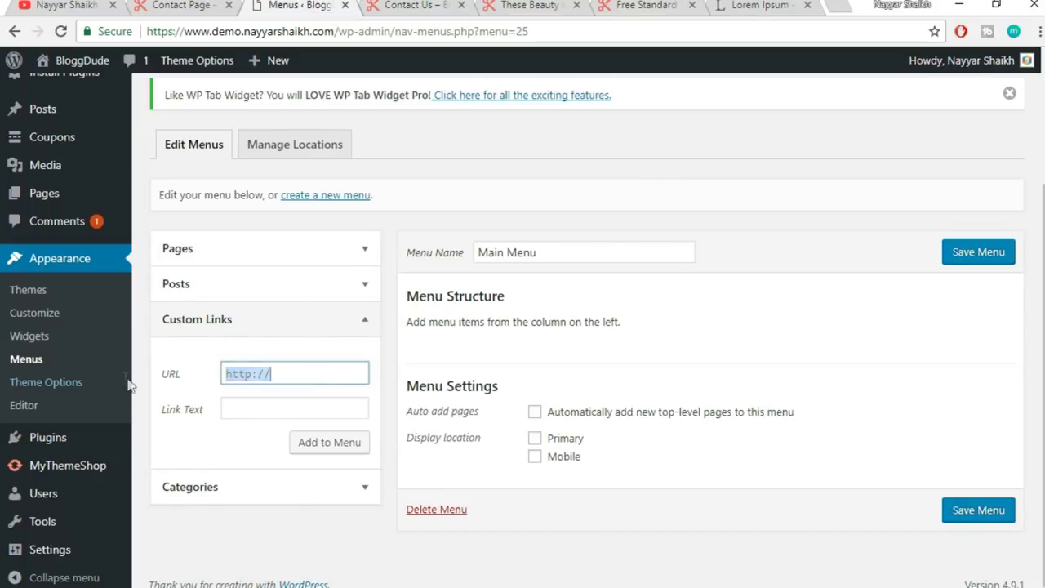
key("ctrl+v")
left_click(278, 409)
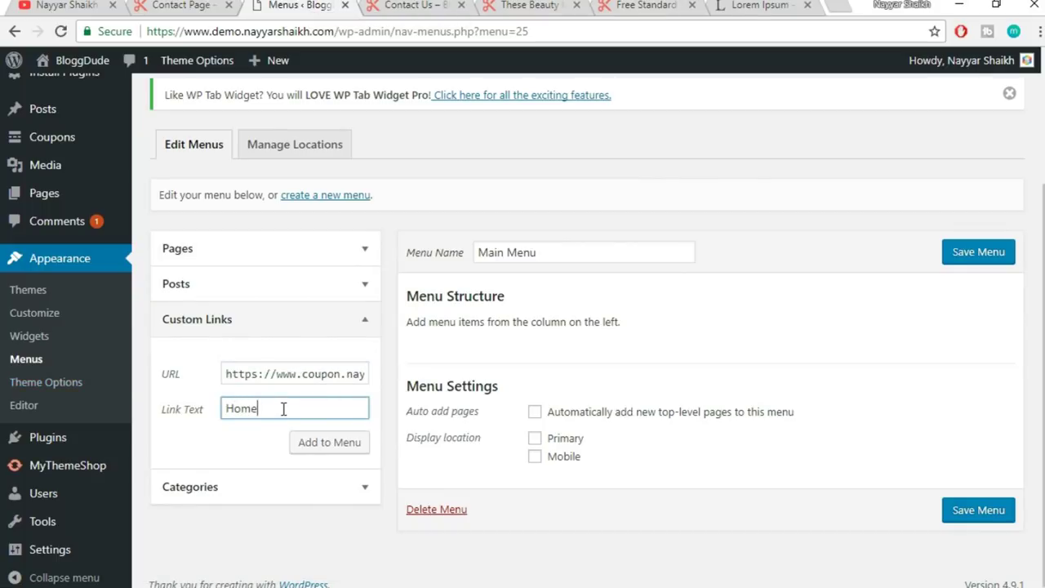
left_click(318, 445)
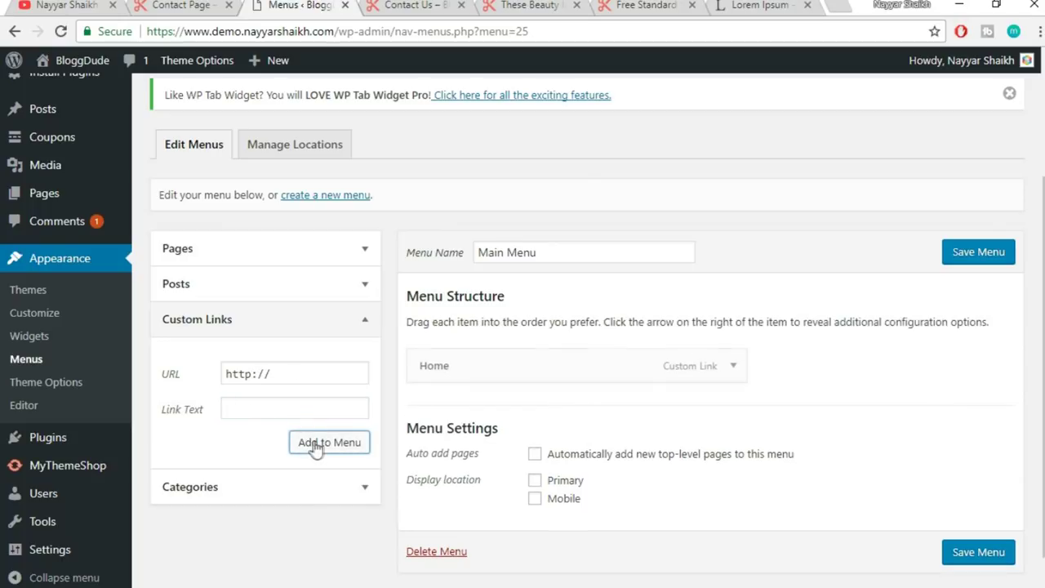
- Add an All Coupons custom link pointing to the site URL plus /coupons
left_click(216, 4)
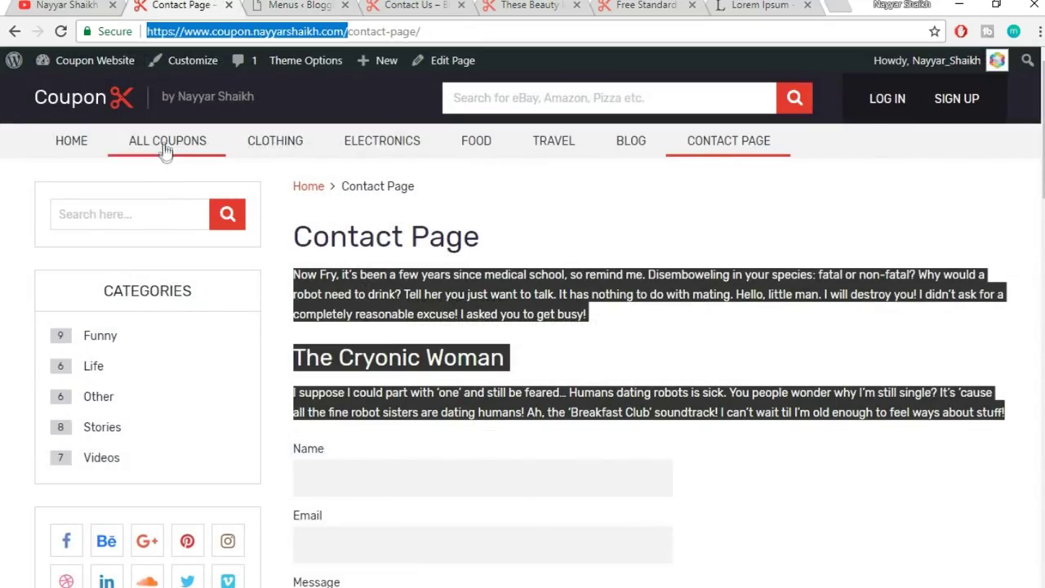
left_click(301, 4)
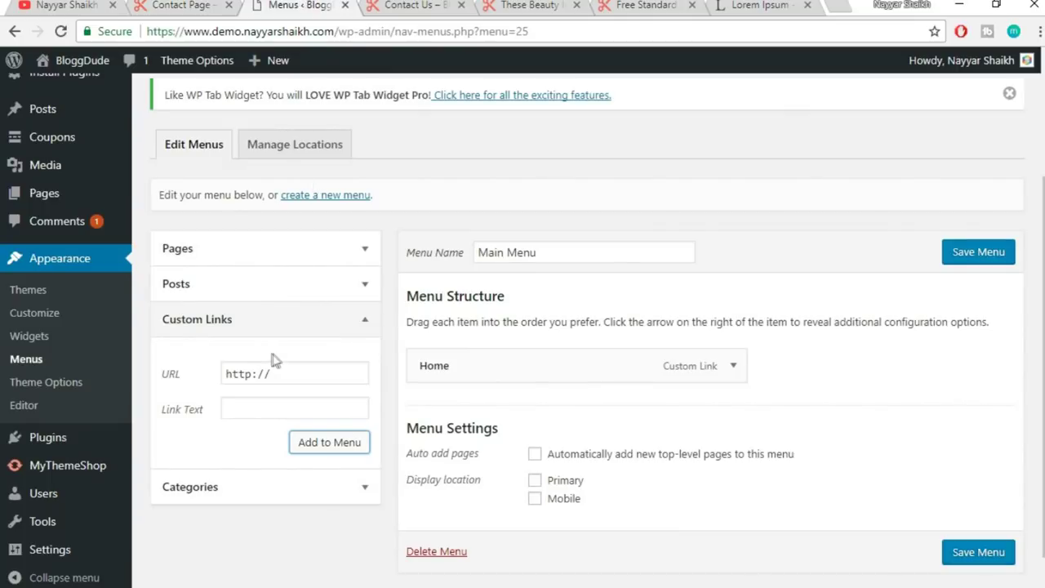
triple_click(291, 369)
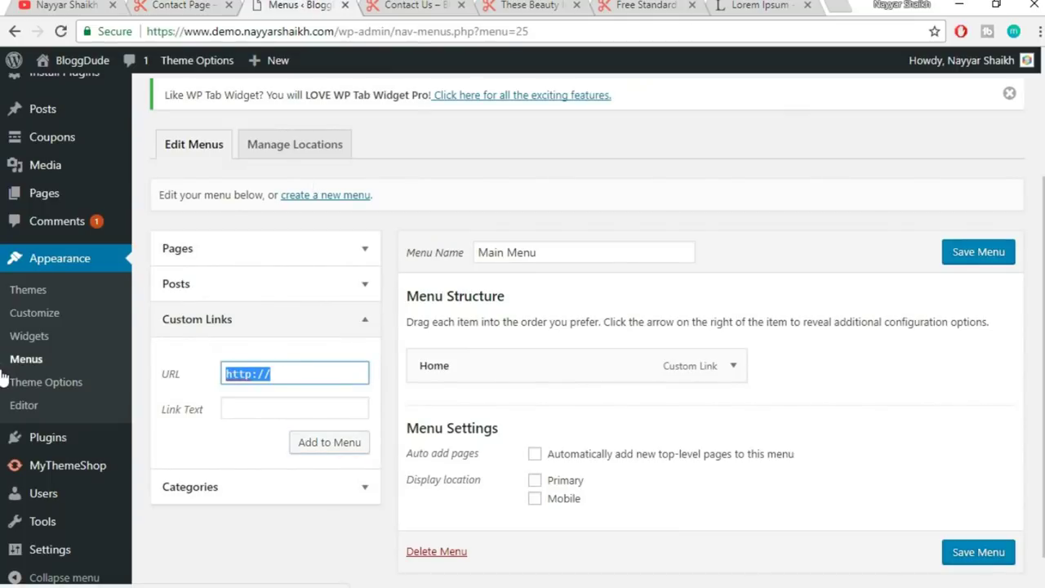
key("ctrl+v")
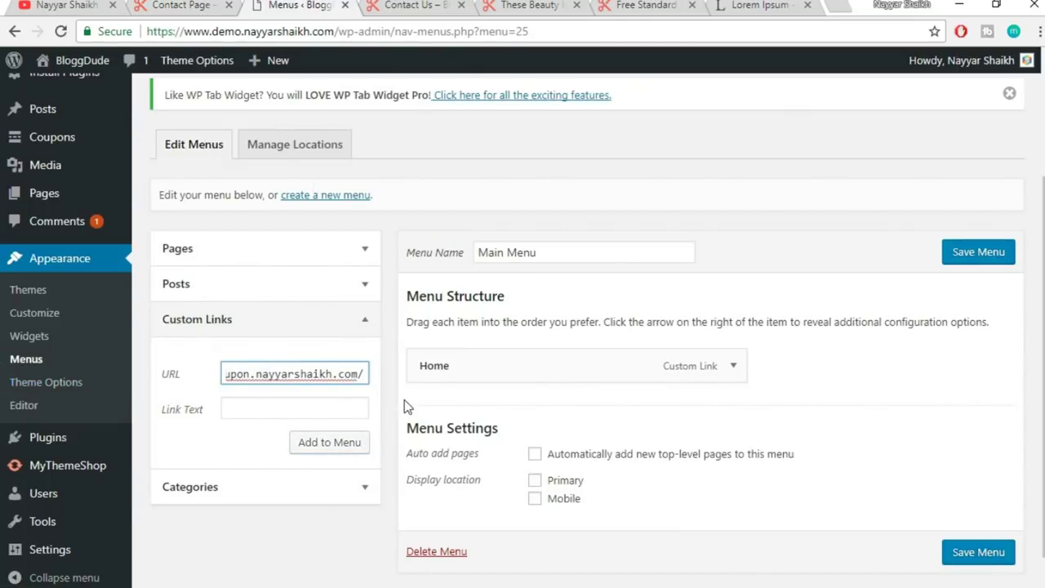
type("coupons")
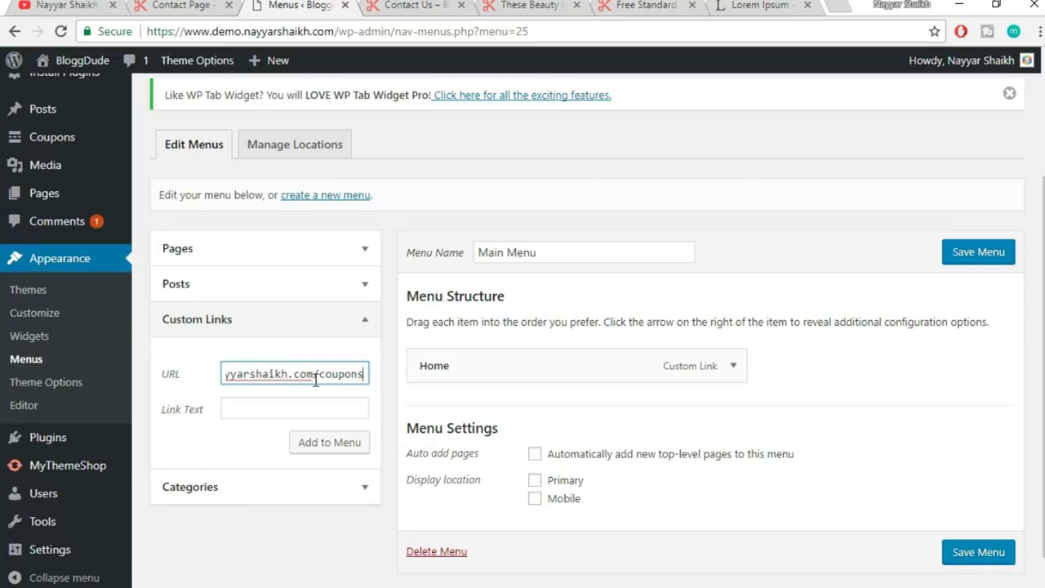
left_click_drag(320, 377, 338, 378)
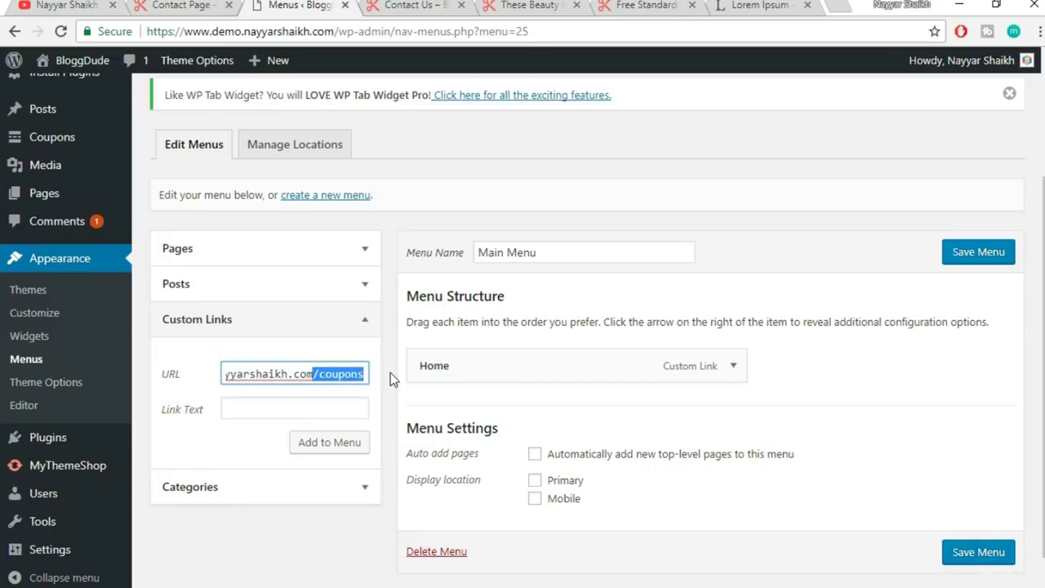
left_click(306, 408)
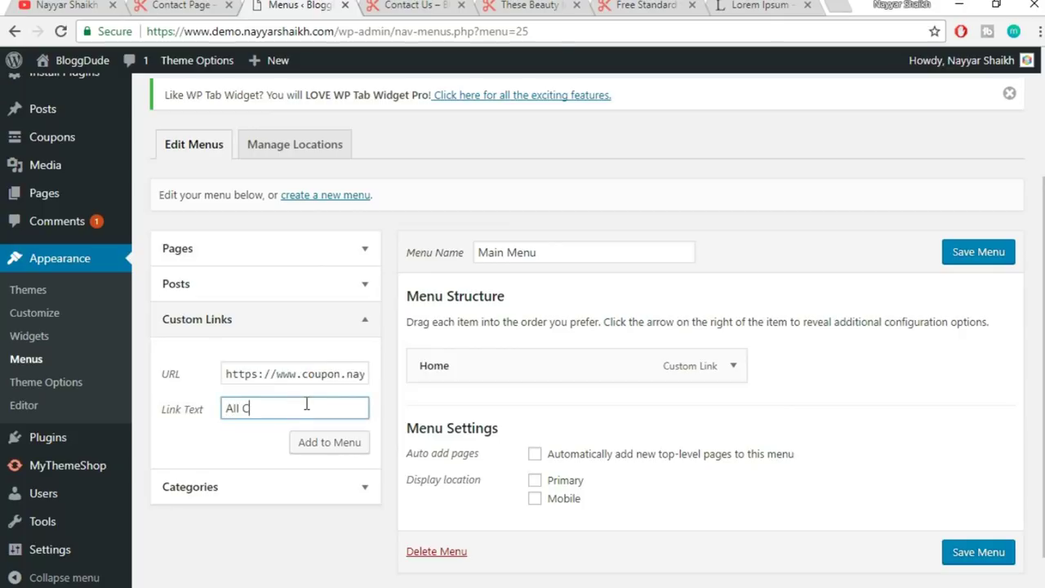
left_click(320, 442)
left_click(200, 4)
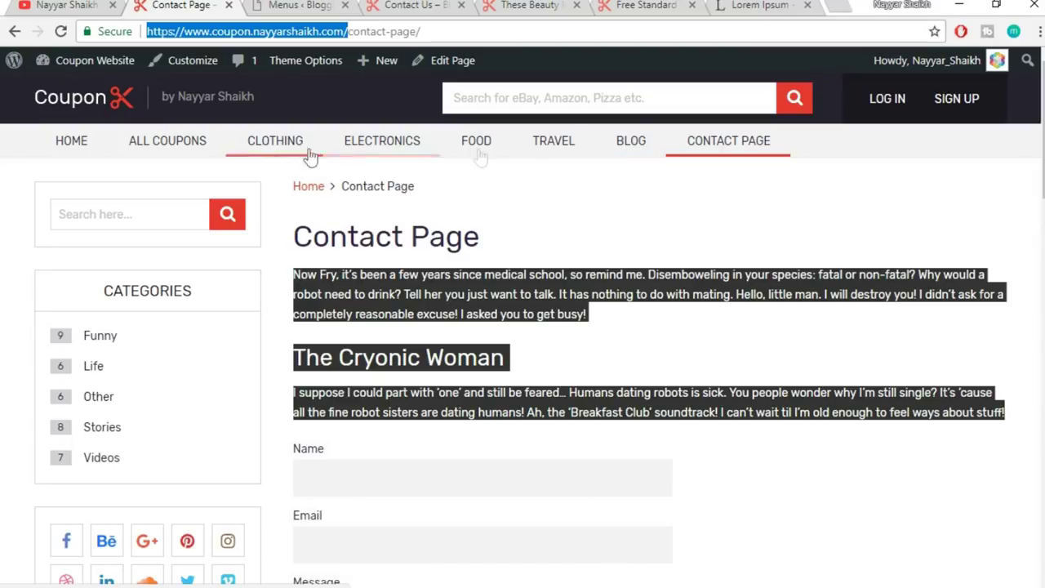
left_click(336, 8)
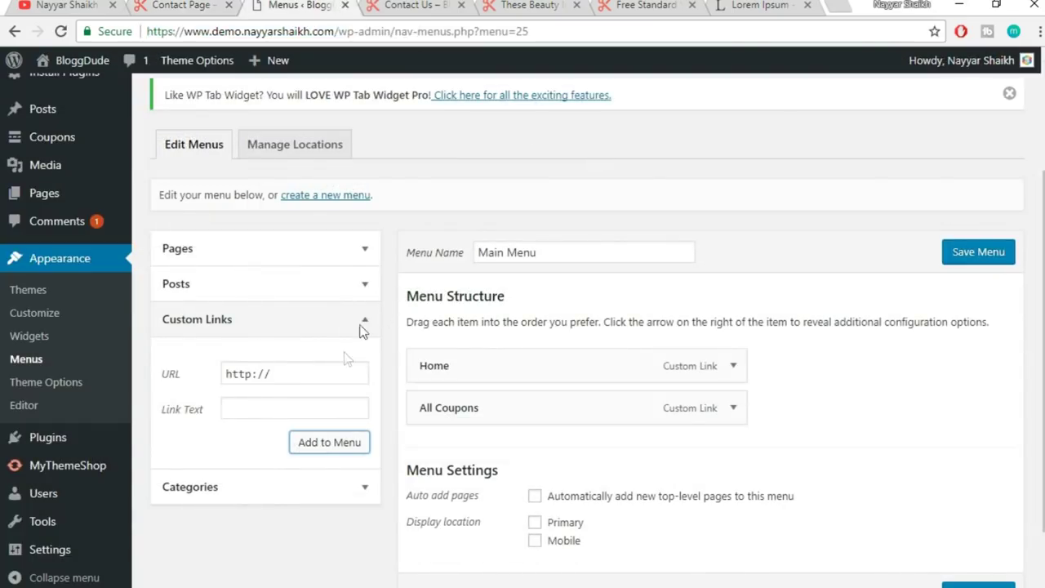
- Open the Coupons Categories page in a new tab beside the Custom Links fields
left_click(350, 492)
scroll(319, 468, "down", 1)
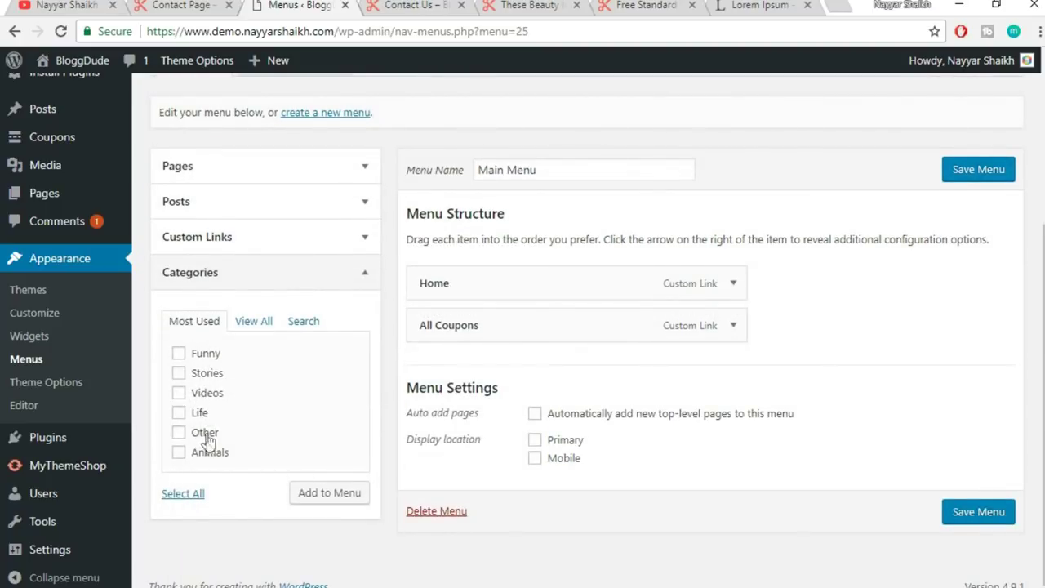
left_click(349, 270)
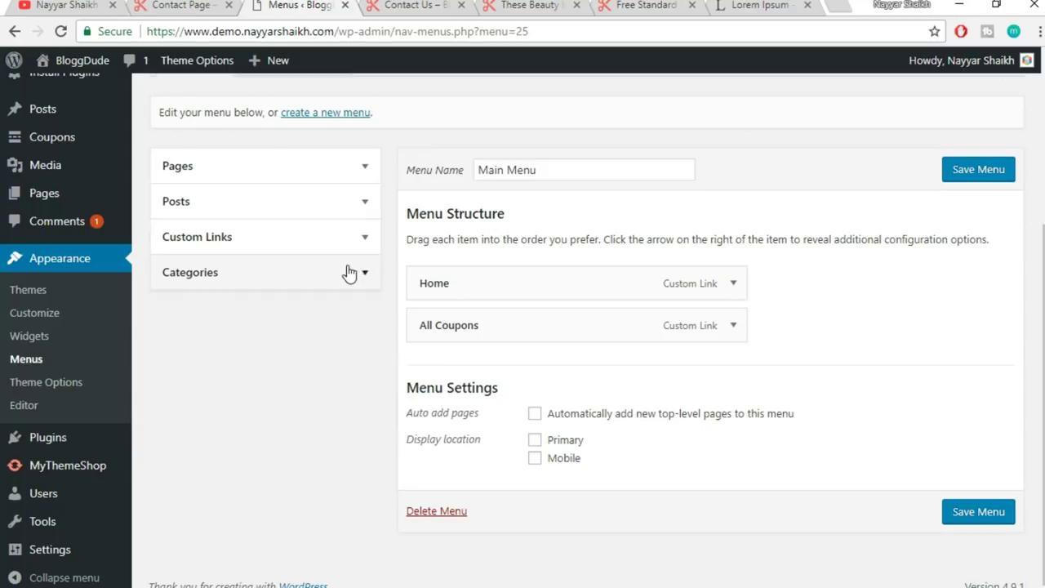
left_click(342, 250)
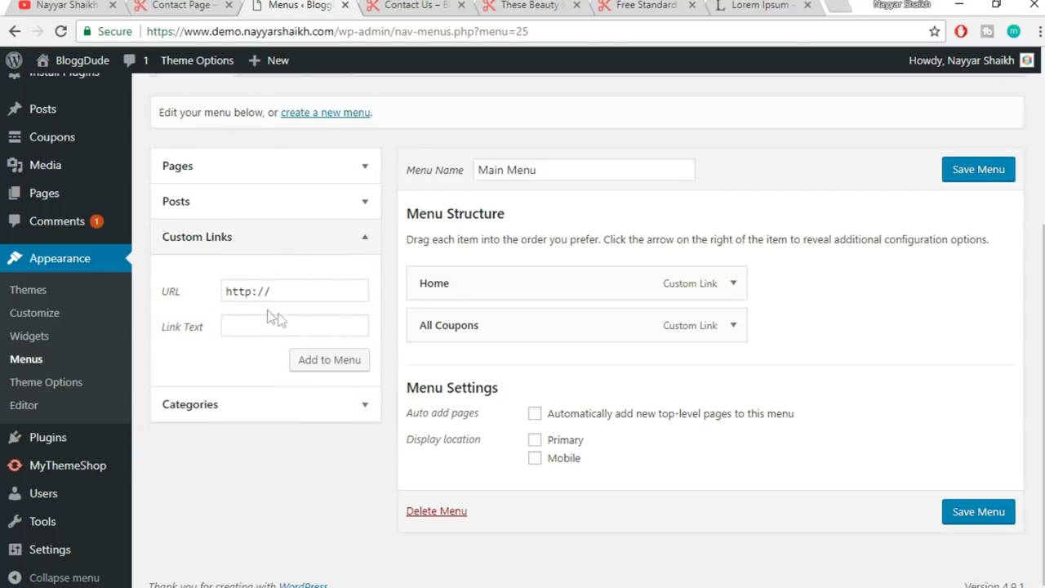
scroll(310, 343, "up", 1)
mouse_move(58, 205)
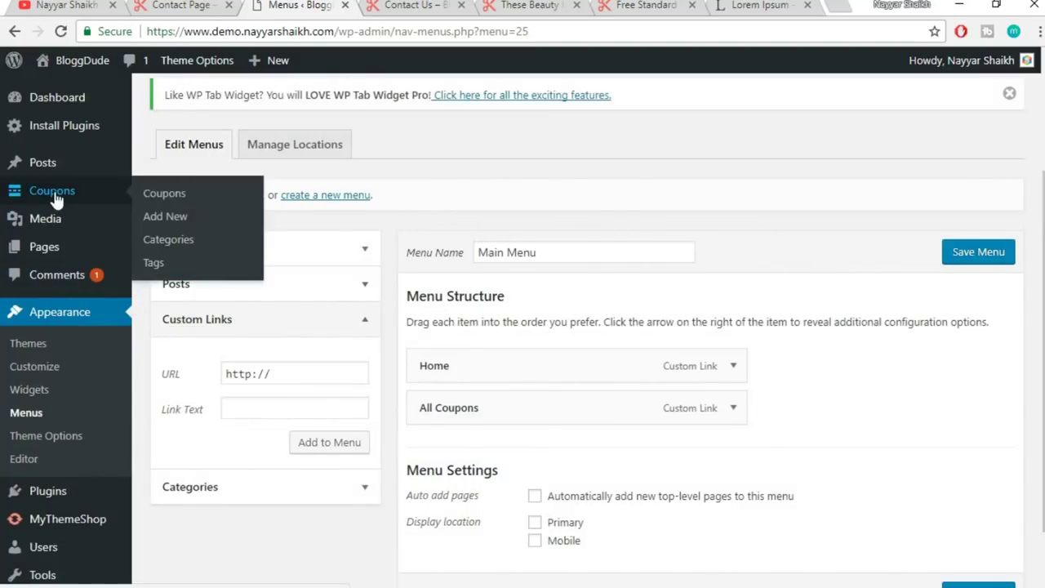
right_click(176, 248)
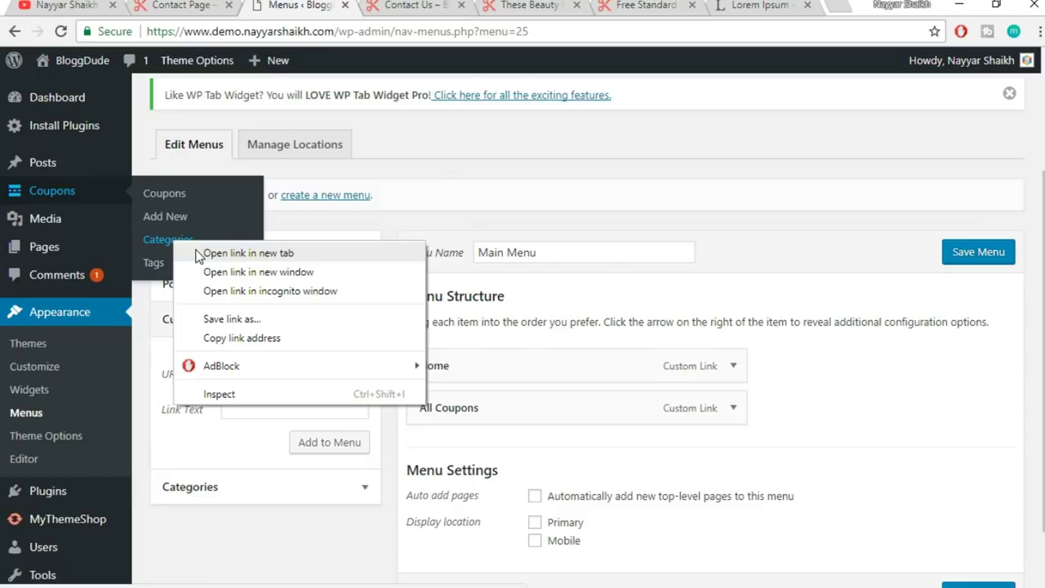
left_click(196, 252)
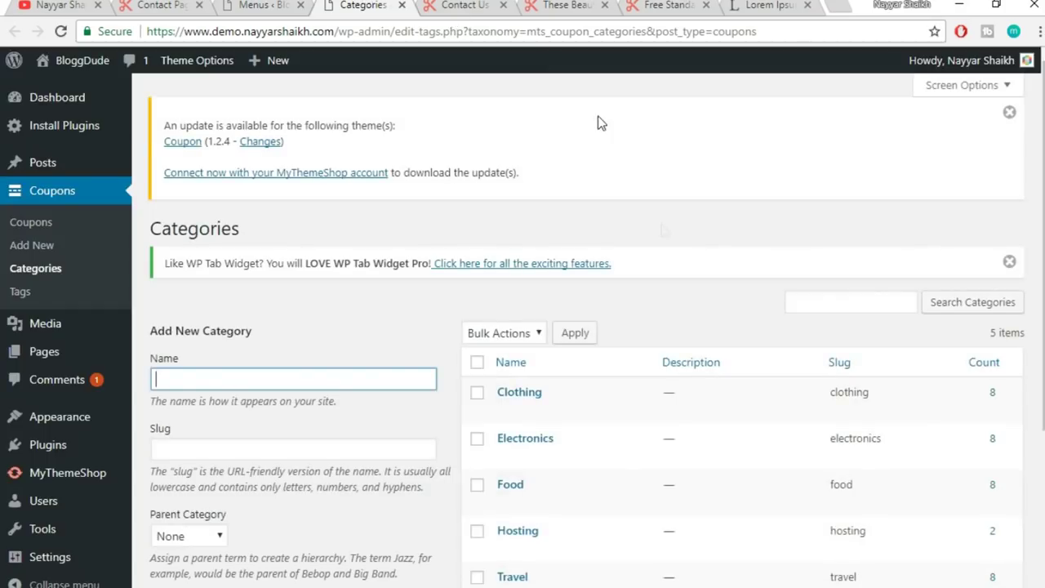
- Add a Clothing custom link pointing to the Clothing coupon category page
scroll(663, 236, "down", 2)
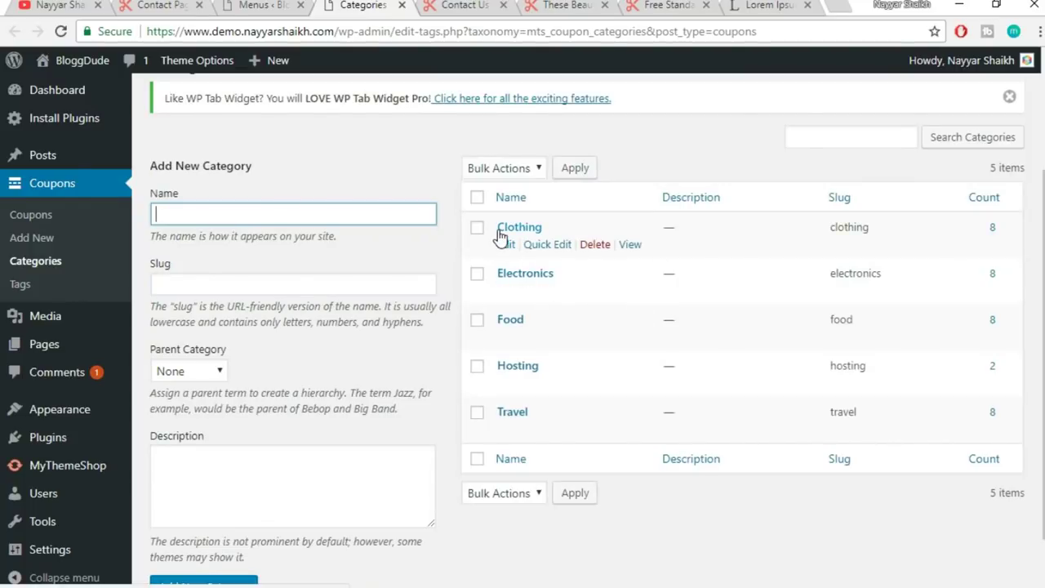
right_click(634, 254)
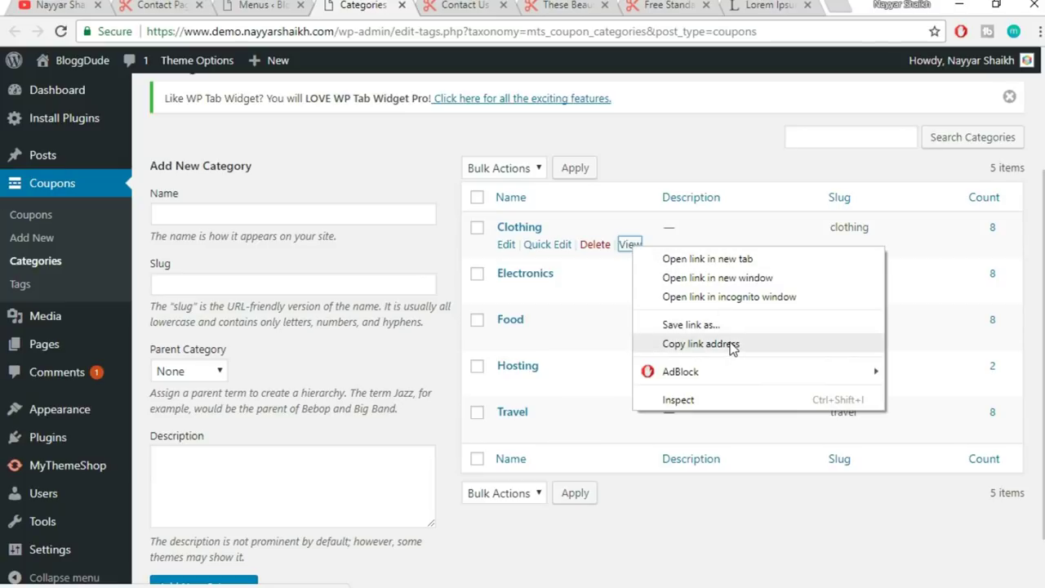
left_click(700, 344)
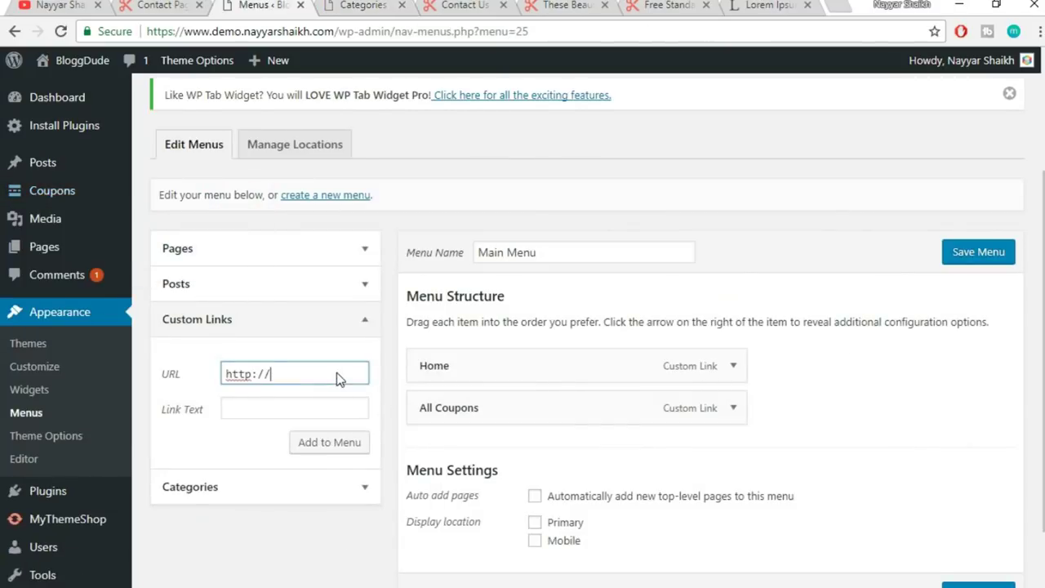
key("ctrl+a")
key("ctrl+v")
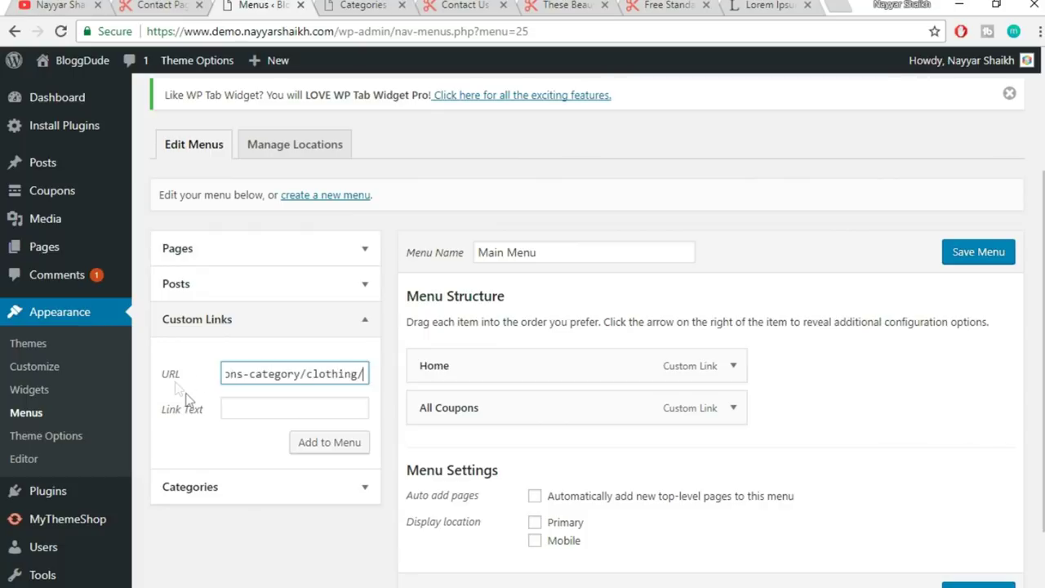
left_click(253, 413)
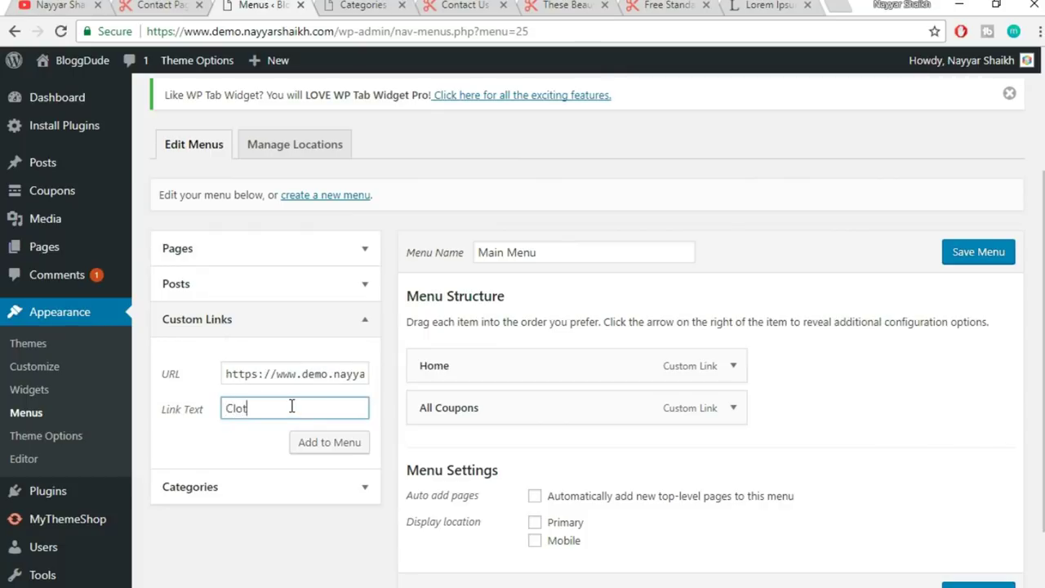
left_click(327, 451)
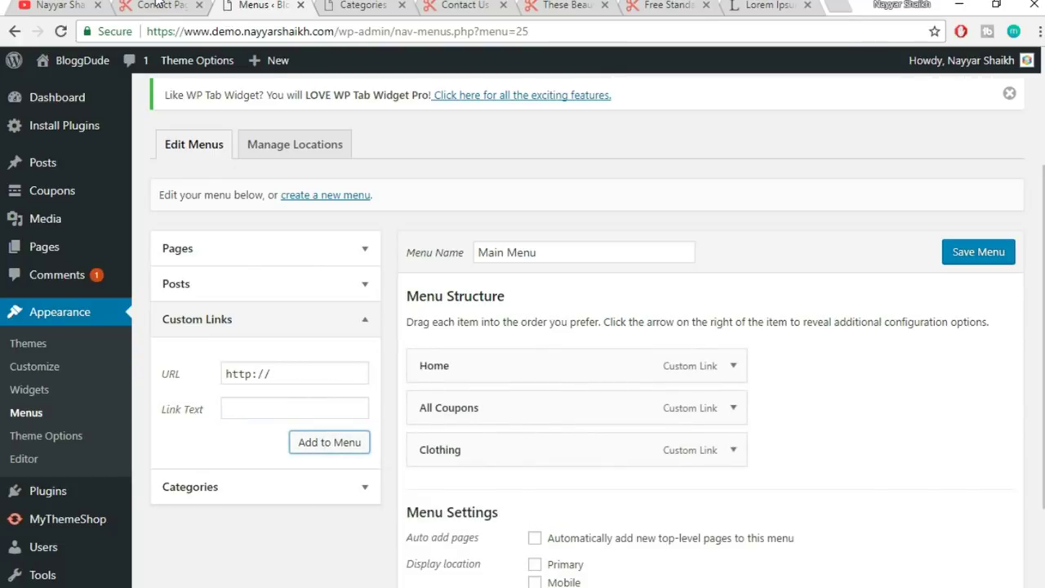
- Add an Electronics custom link pointing to the Electronics coupon category page
left_click(159, 6)
left_click(327, 4)
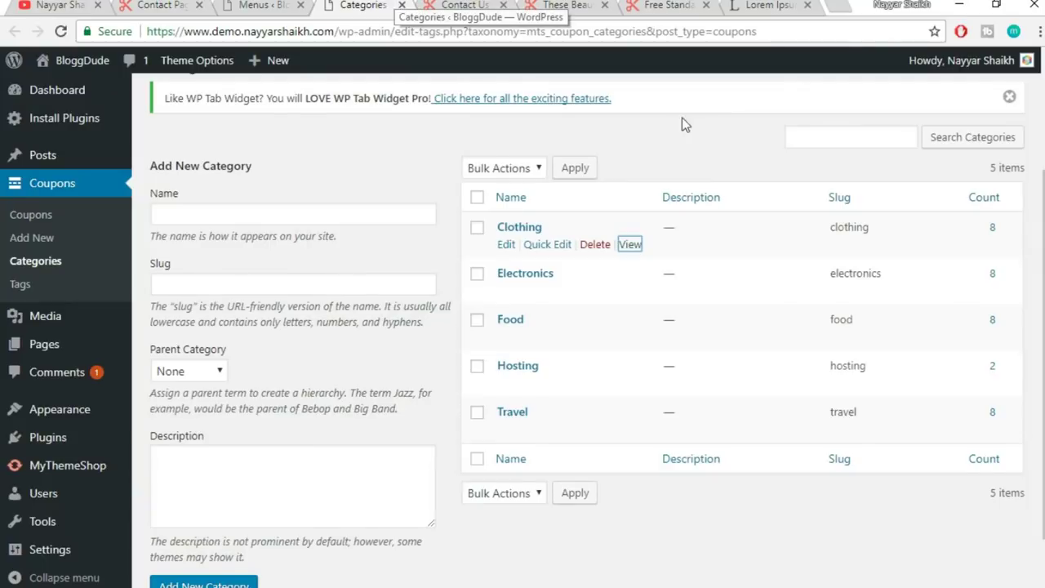
right_click(634, 292)
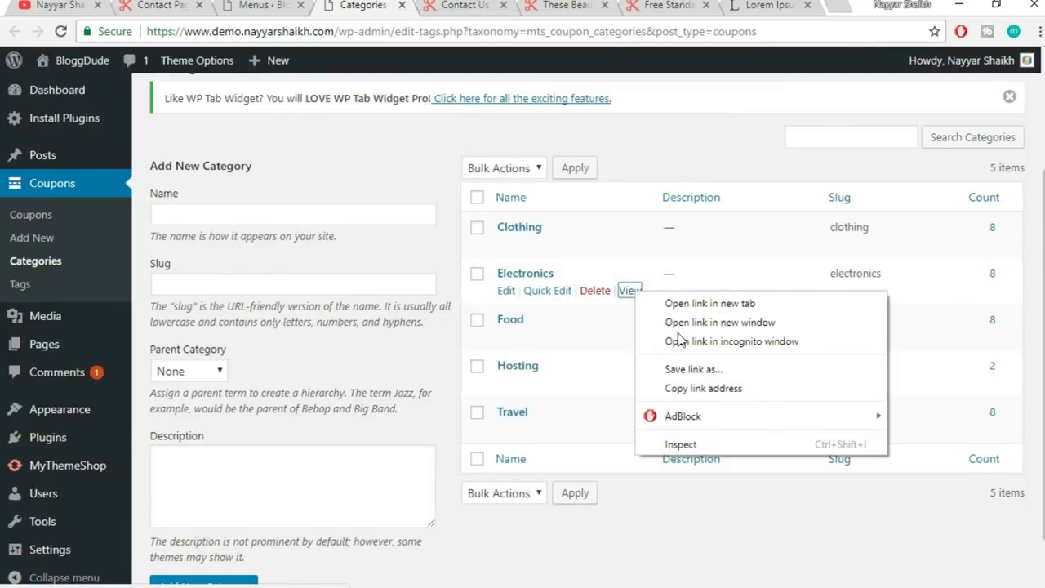
left_click(694, 389)
key("ctrl+shift+Tab")
left_click(280, 371)
key("ctrl+a")
key("ctrl+v")
left_click(287, 410)
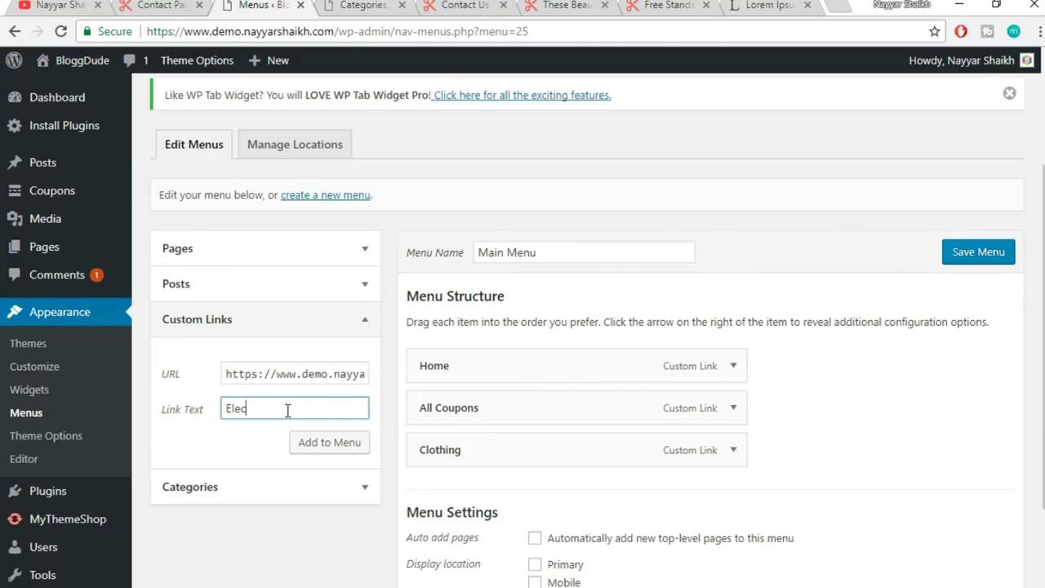
left_click(339, 450)
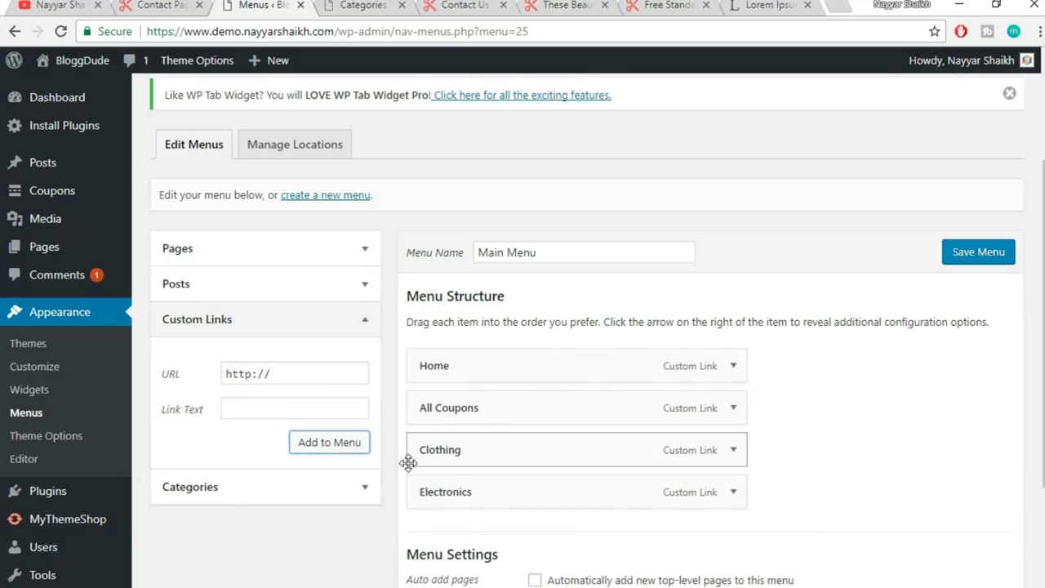
left_click(402, 5)
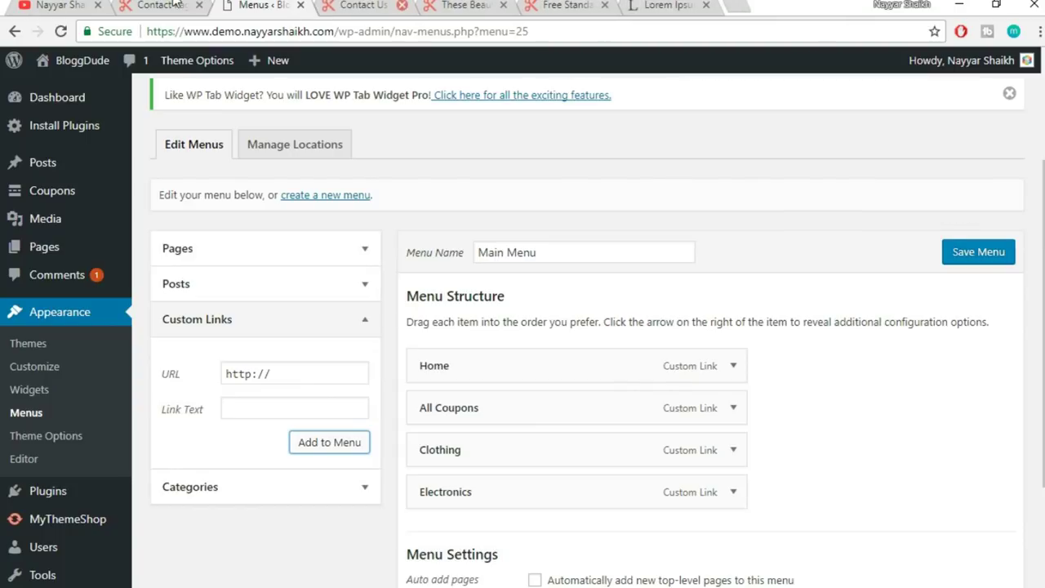
- Compare the live coupon site with the demo's Contact Us page
left_click(159, 6)
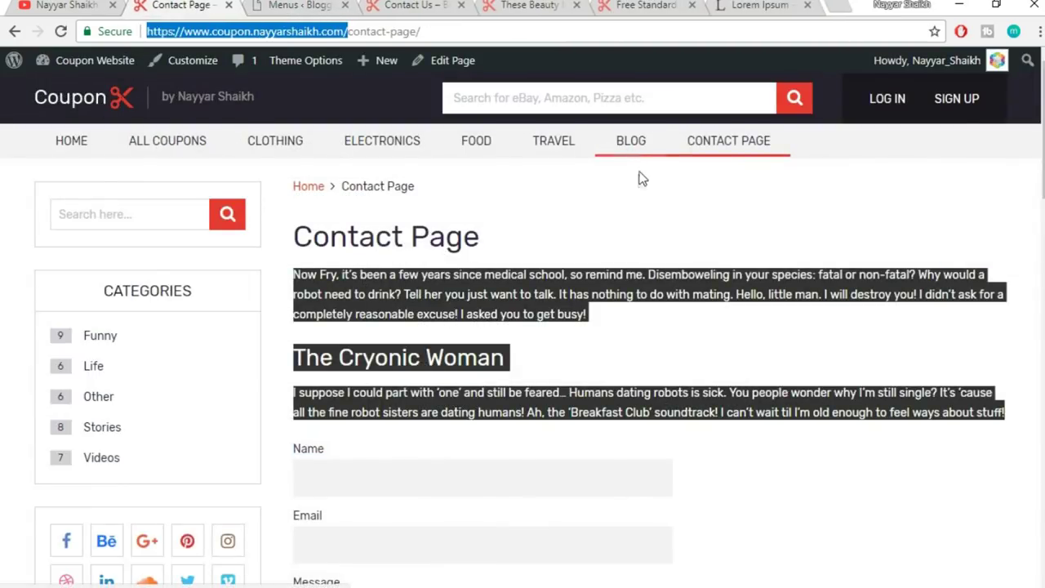
left_click(642, 181)
left_click(310, 4)
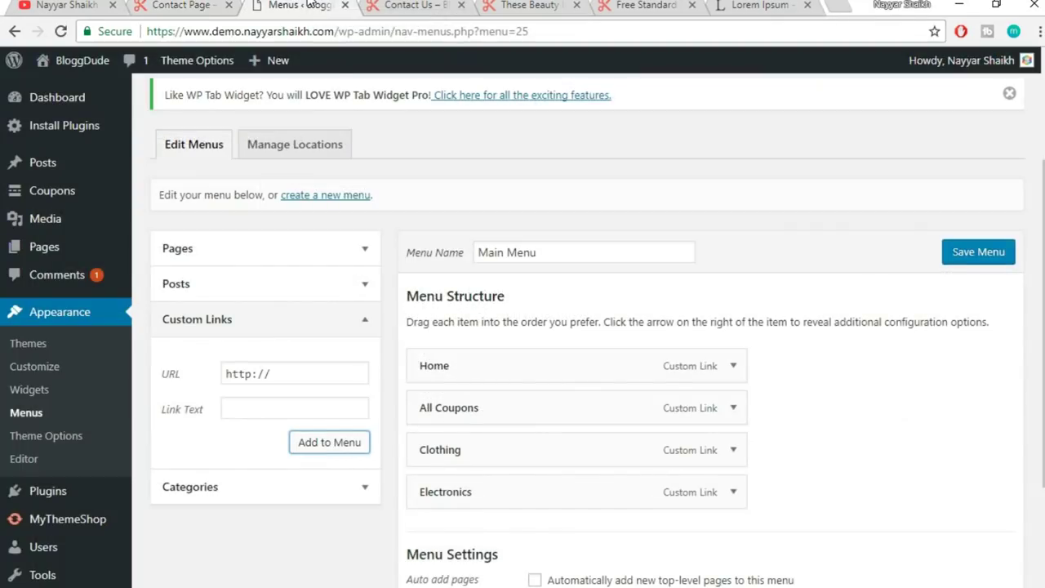
left_click(178, 6)
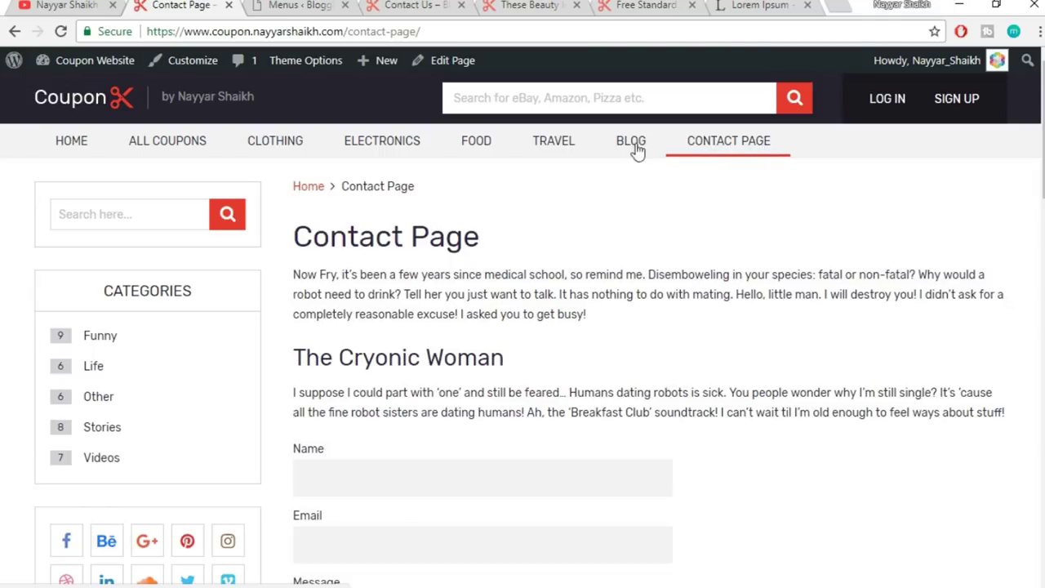
left_click(313, 5)
left_click(412, 5)
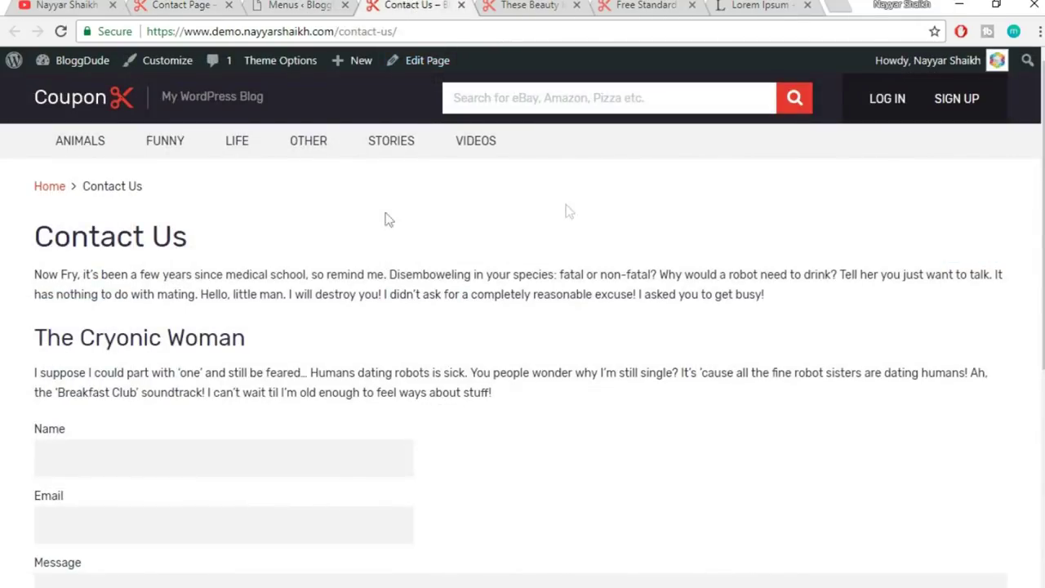
left_click(484, 37)
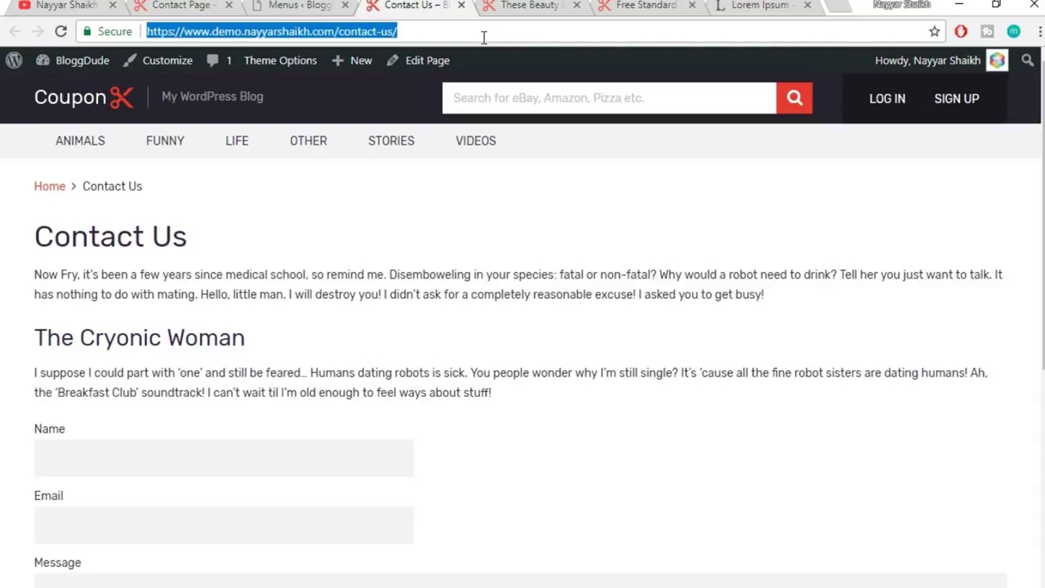
left_click(341, 10)
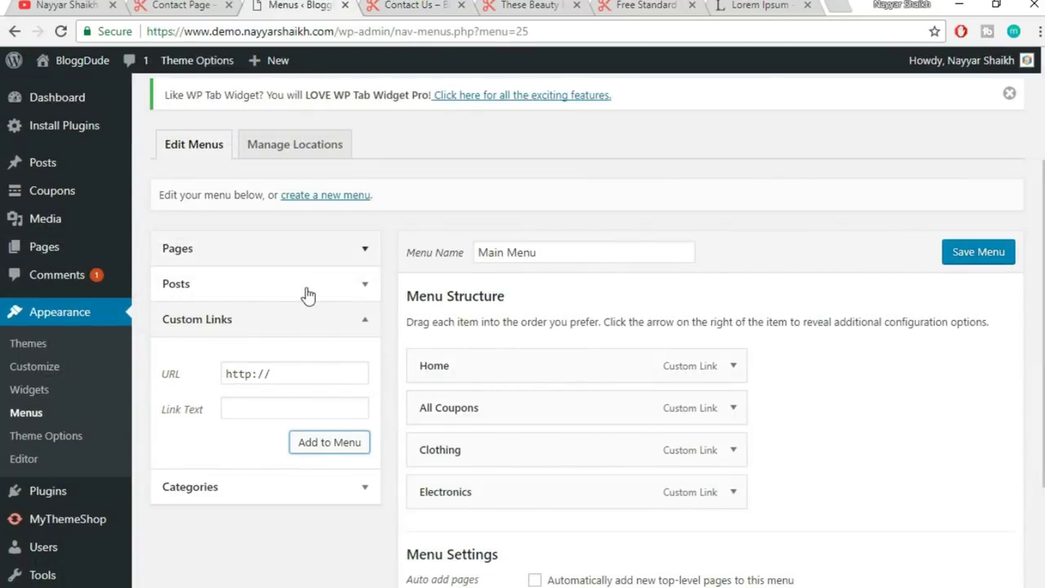
- Add the Contact Us page to the Main Menu
left_click(239, 251)
left_click(219, 331)
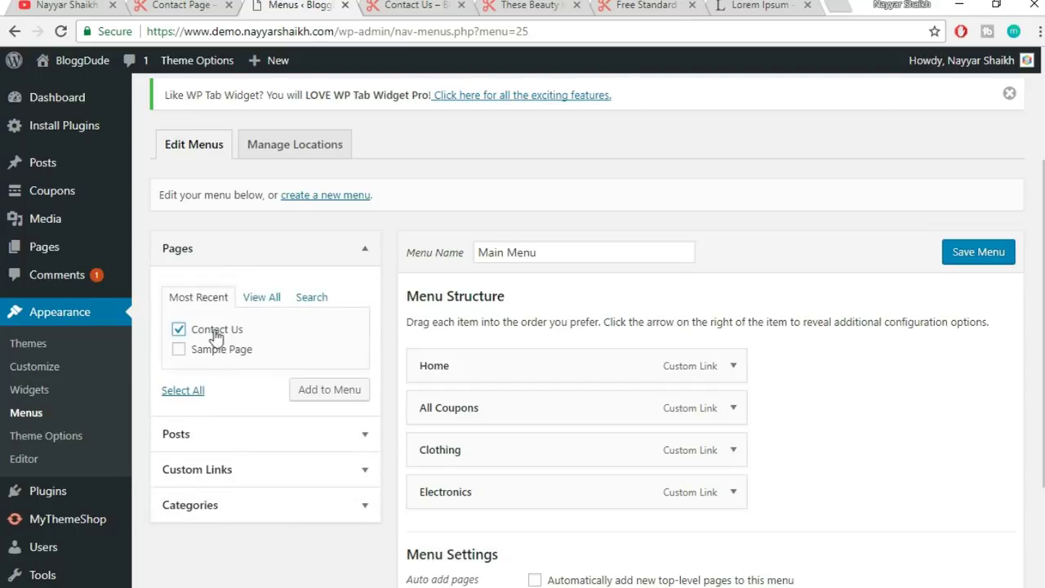
left_click(348, 396)
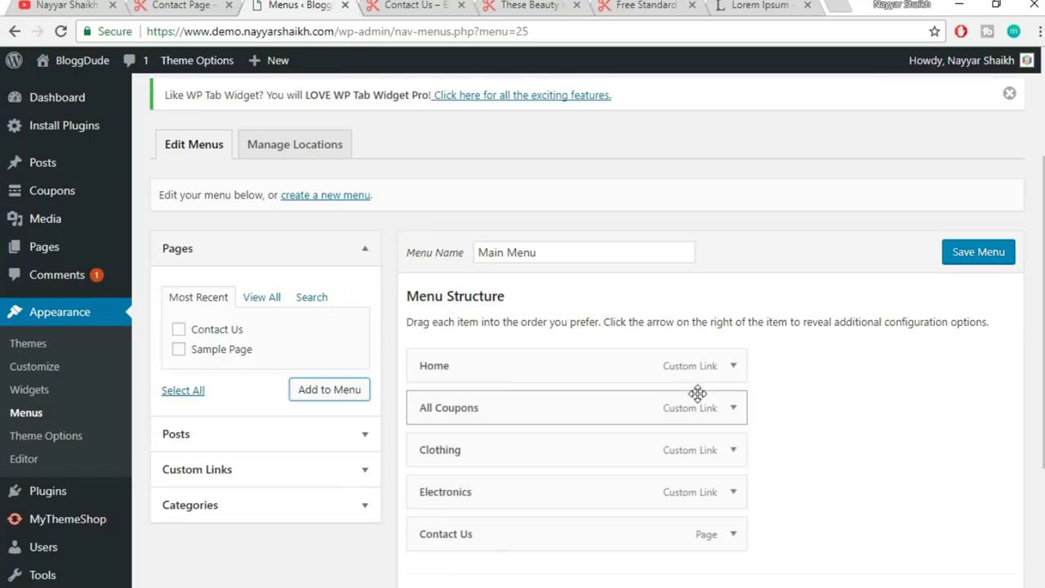
- Set the Main Menu's display location to Primary
scroll(645, 503, "down", 1)
scroll(749, 450, "down", 2)
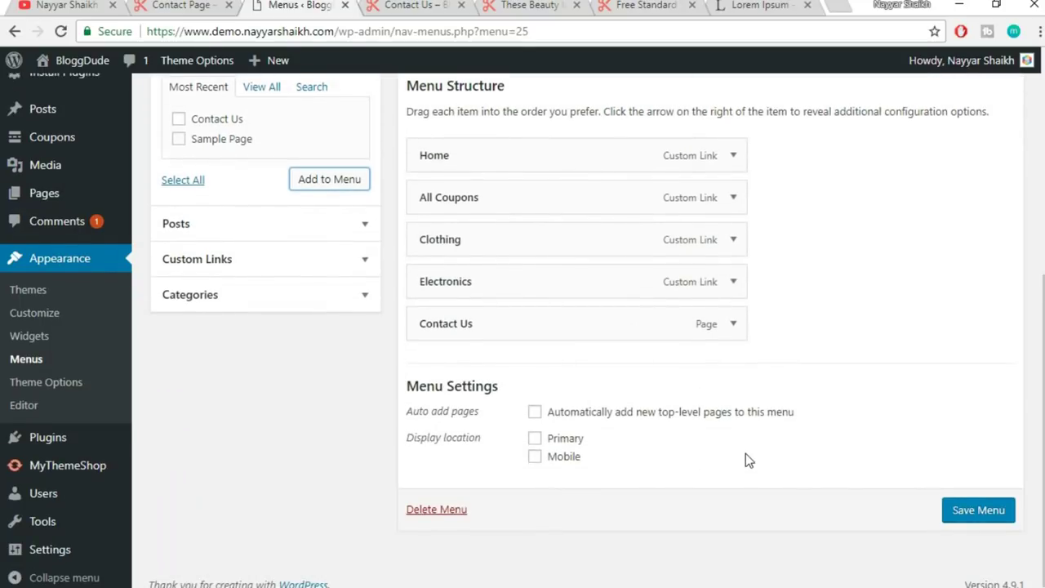
scroll(749, 460, "up", 1)
scroll(746, 460, "up", 1)
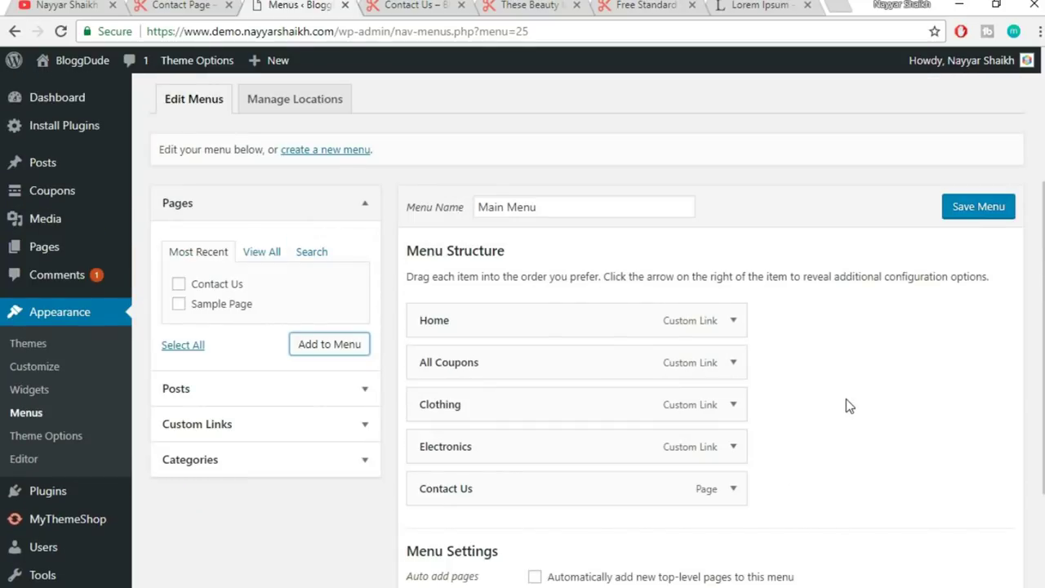
scroll(847, 404, "down", 2)
left_click(553, 442)
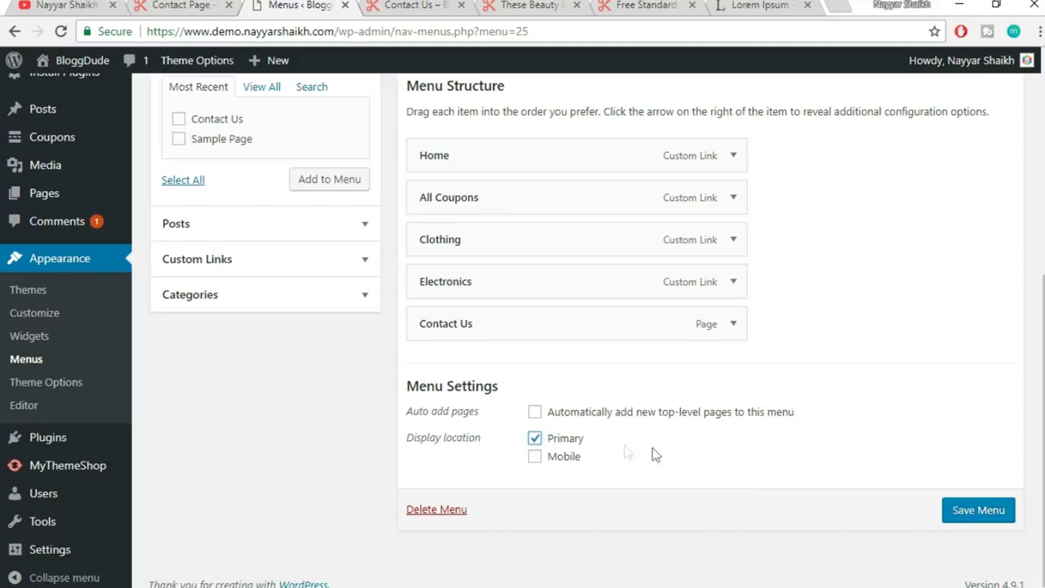
- Save the Main Menu and verify the navigation on the live home and Animals pages
left_click(981, 512)
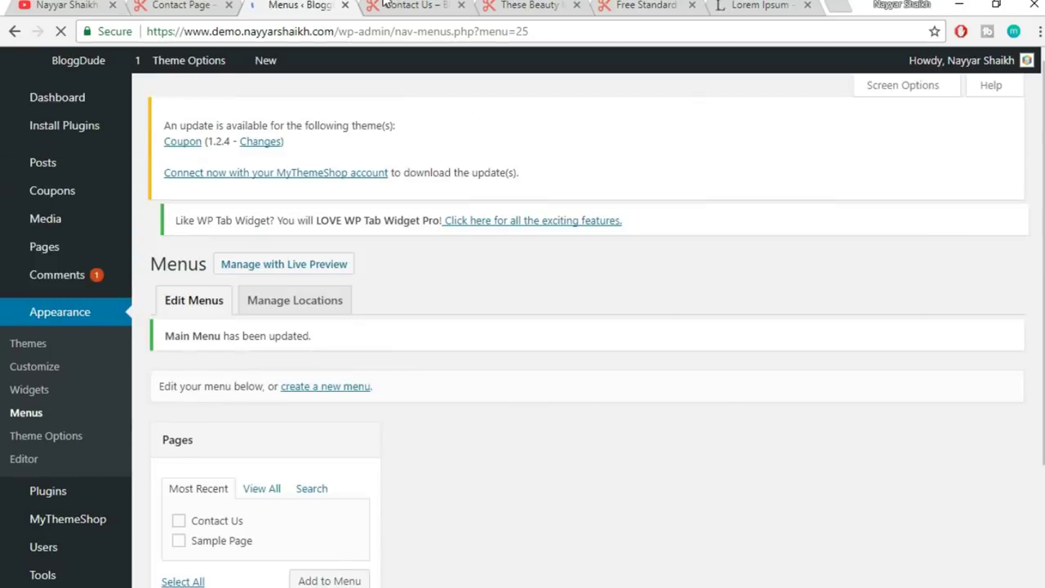
left_click(413, 5)
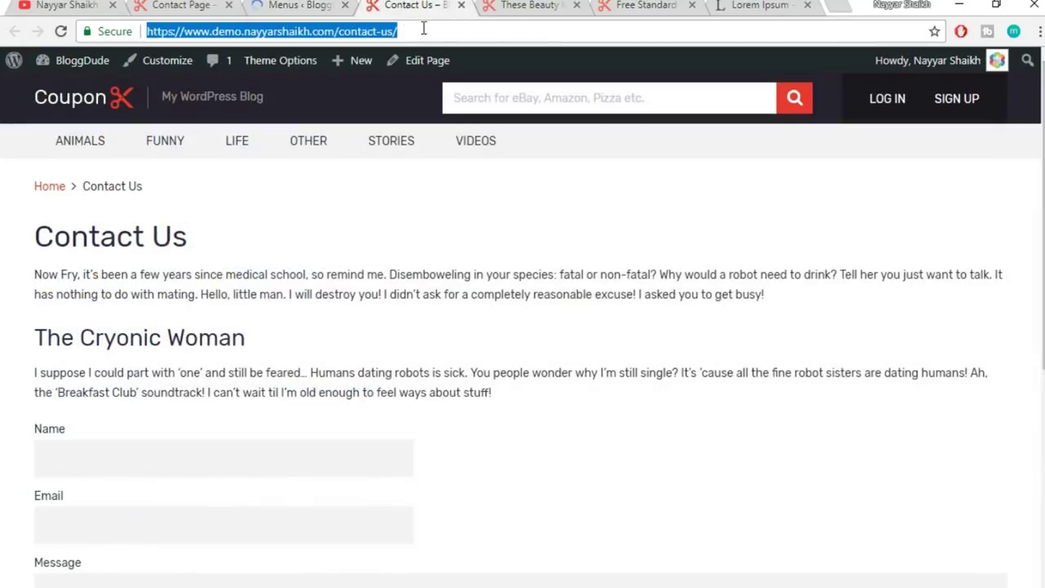
left_click(114, 106)
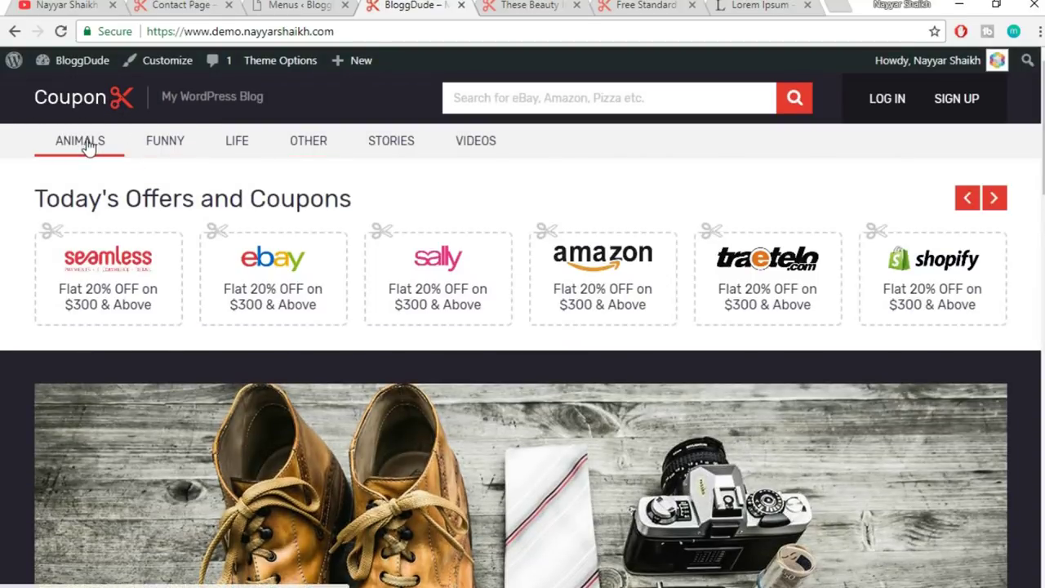
left_click(85, 143)
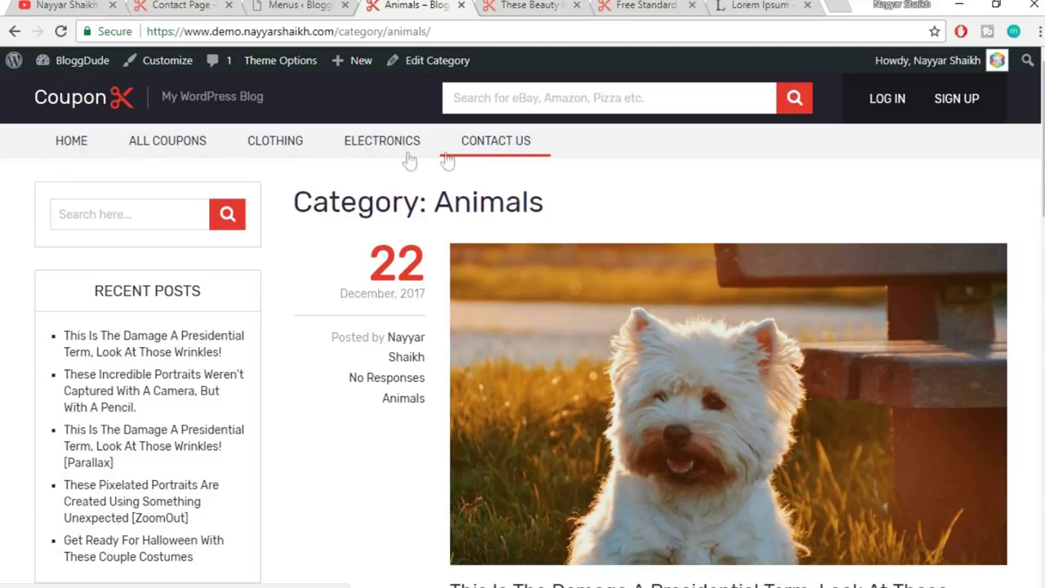
left_click(285, 6)
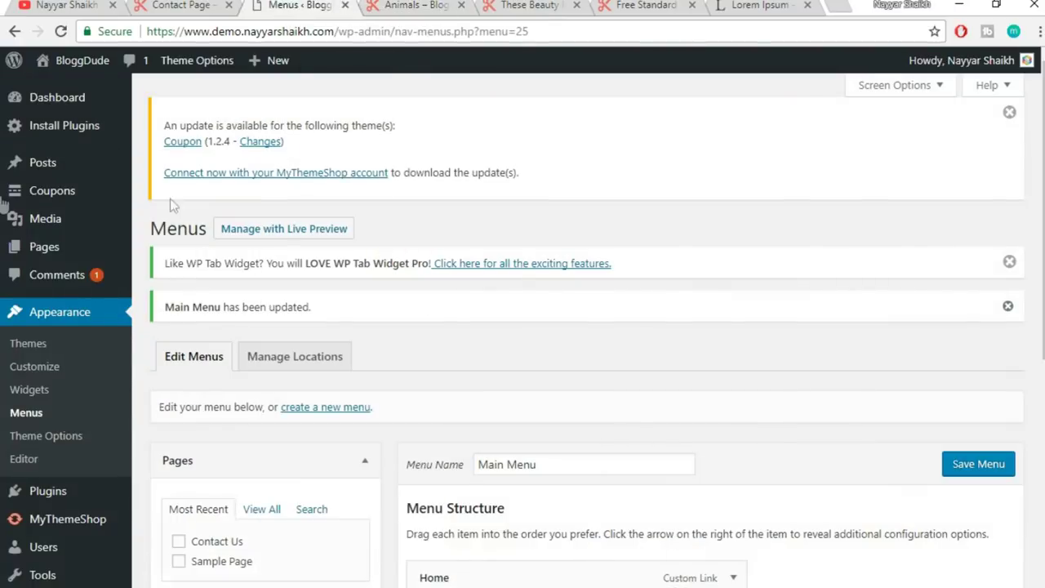
- Create a new page titled Blog in a separate tab and publish it at /blog/
mouse_move(60, 255)
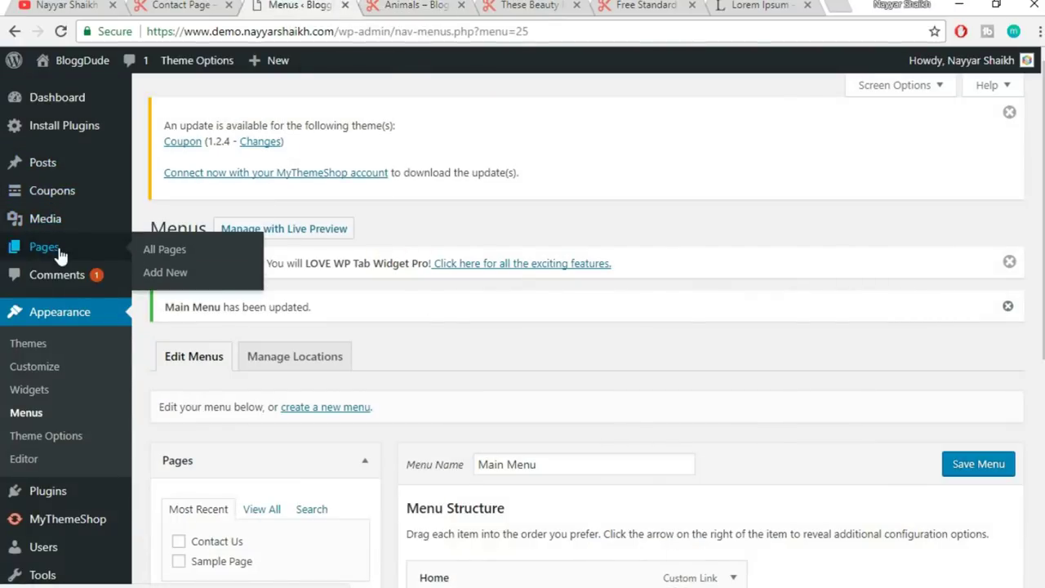
right_click(184, 281)
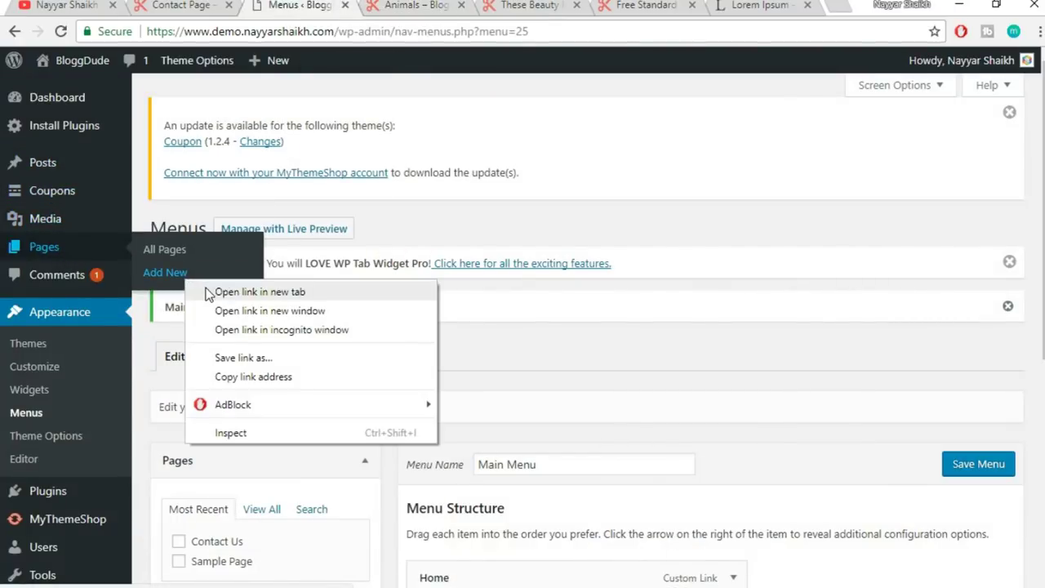
left_click(217, 289)
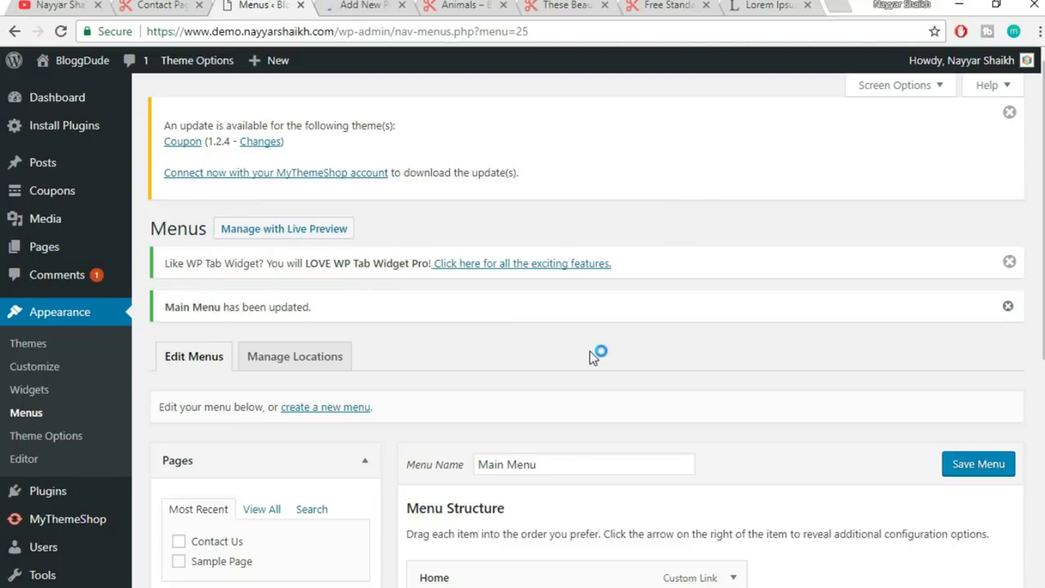
scroll(608, 491, "down", 3)
scroll(609, 543, "up", 2)
scroll(607, 518, "down", 4)
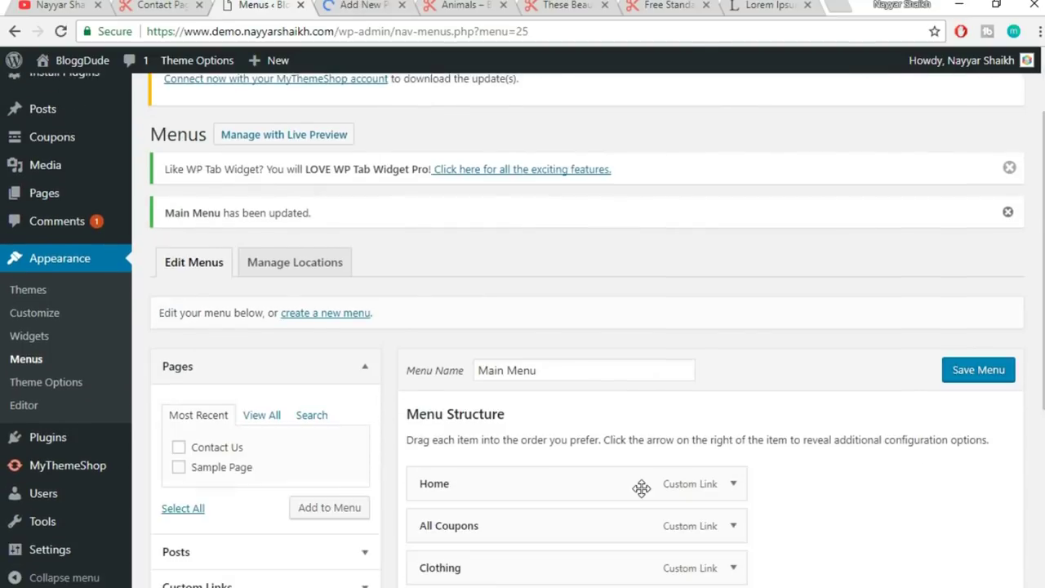
left_click(363, 4)
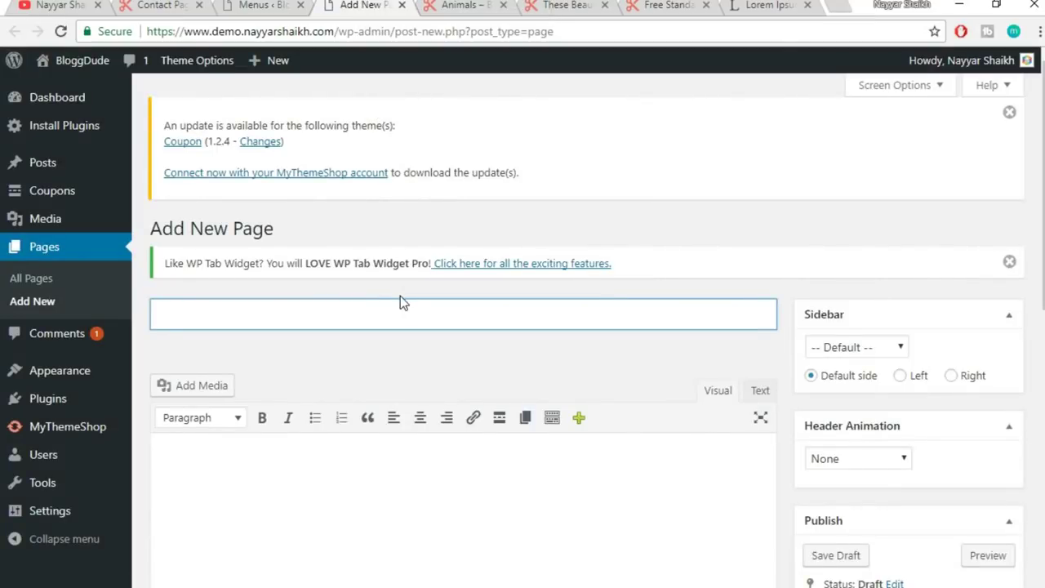
scroll(418, 255, "down", 3)
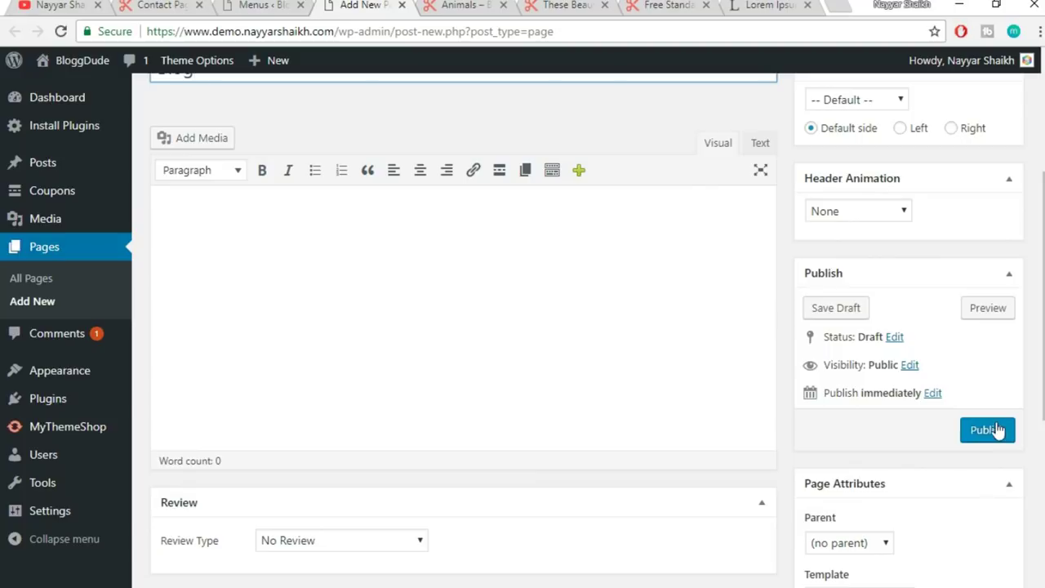
left_click(995, 431)
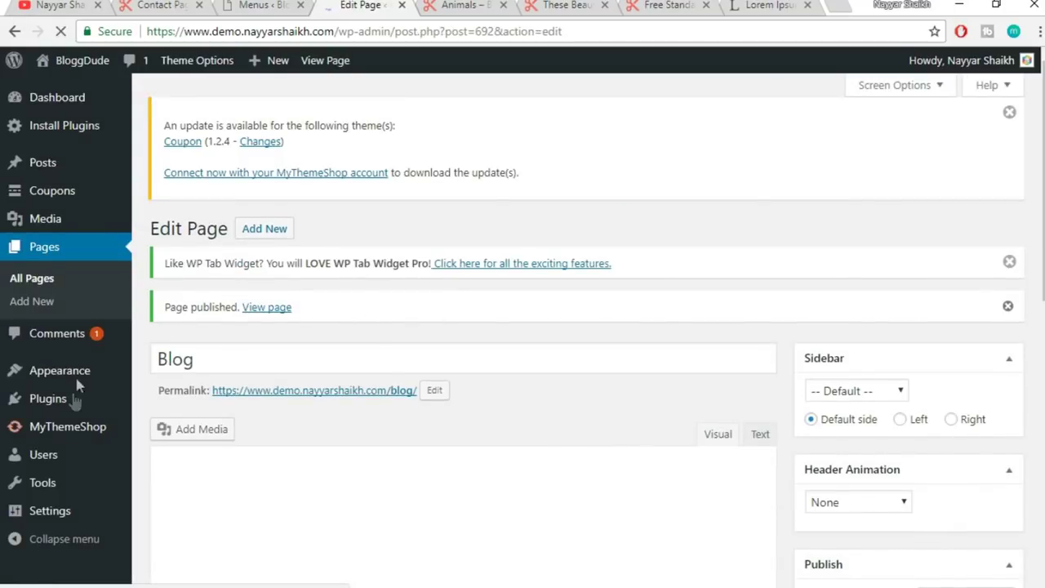
mouse_move(61, 515)
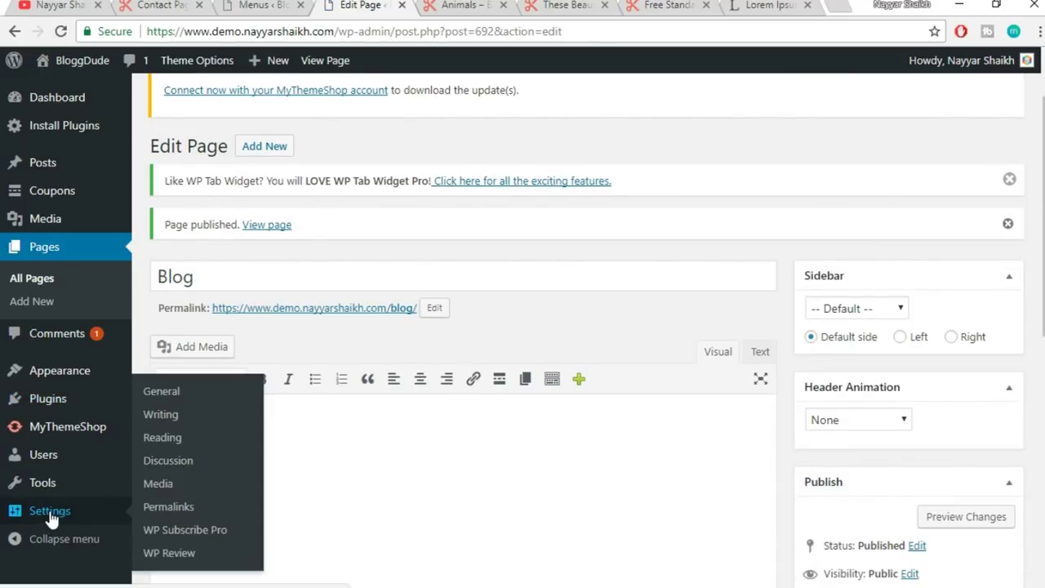
- Set Reading to a static front page with Blog as the posts page, and save
left_click(50, 515)
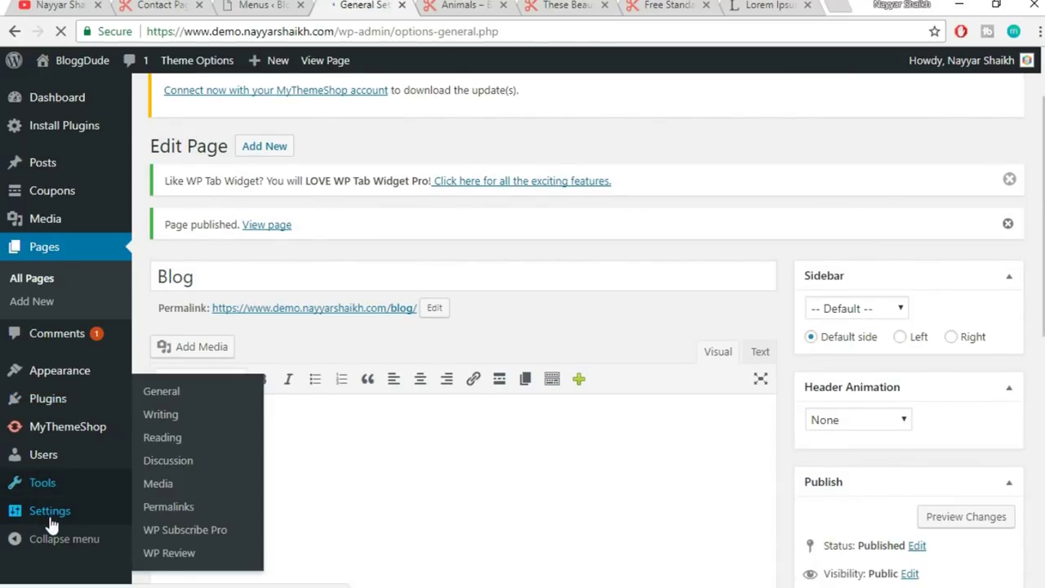
scroll(637, 378, "down", 7)
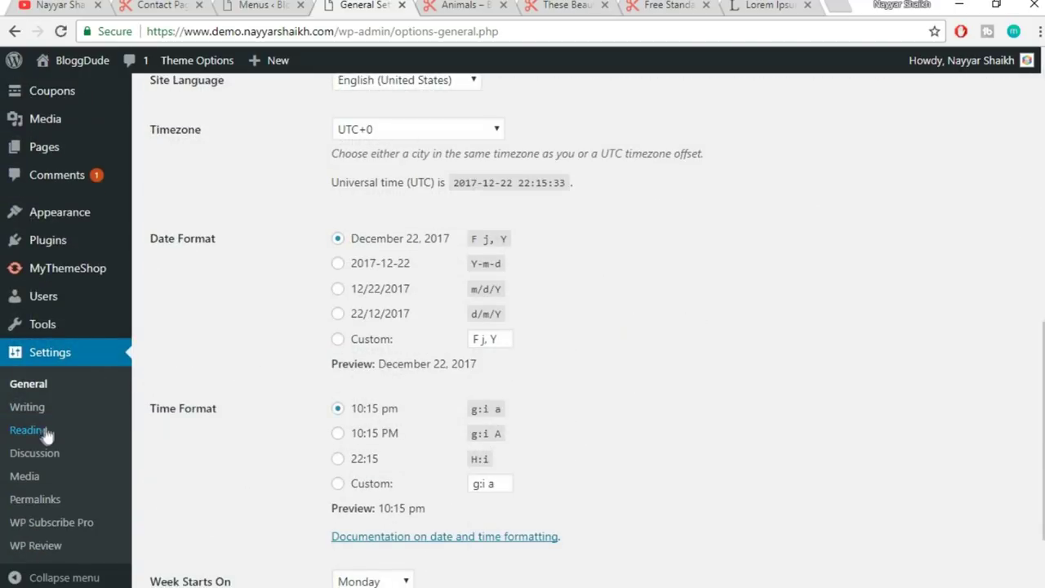
left_click(31, 431)
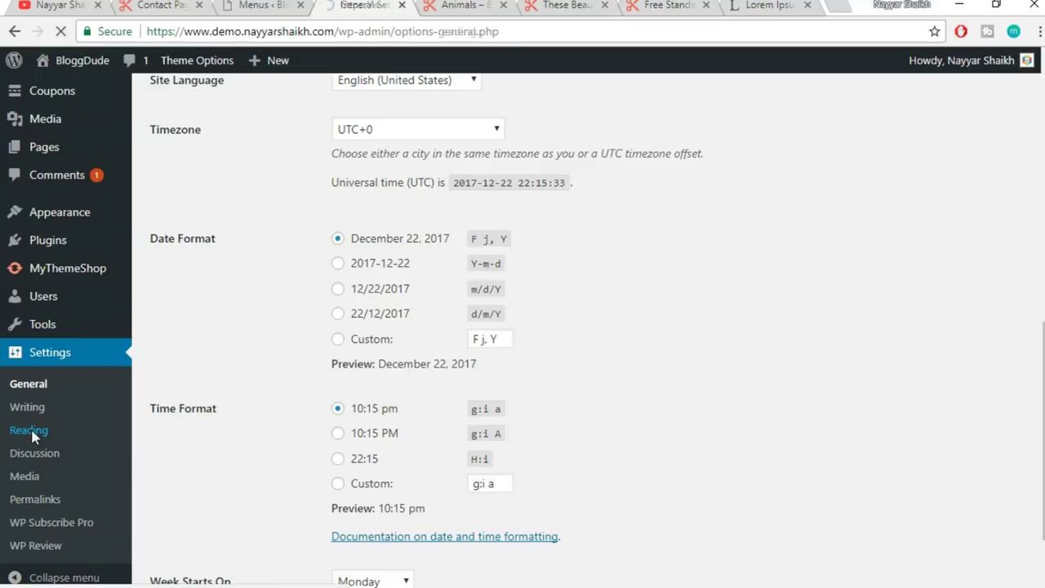
scroll(726, 311, "down", 2)
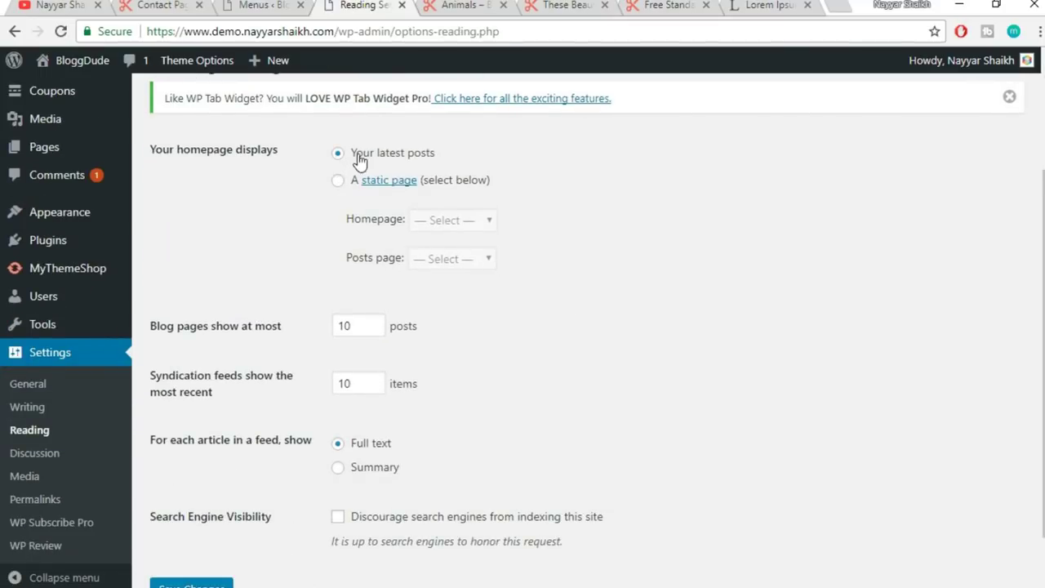
left_click(338, 182)
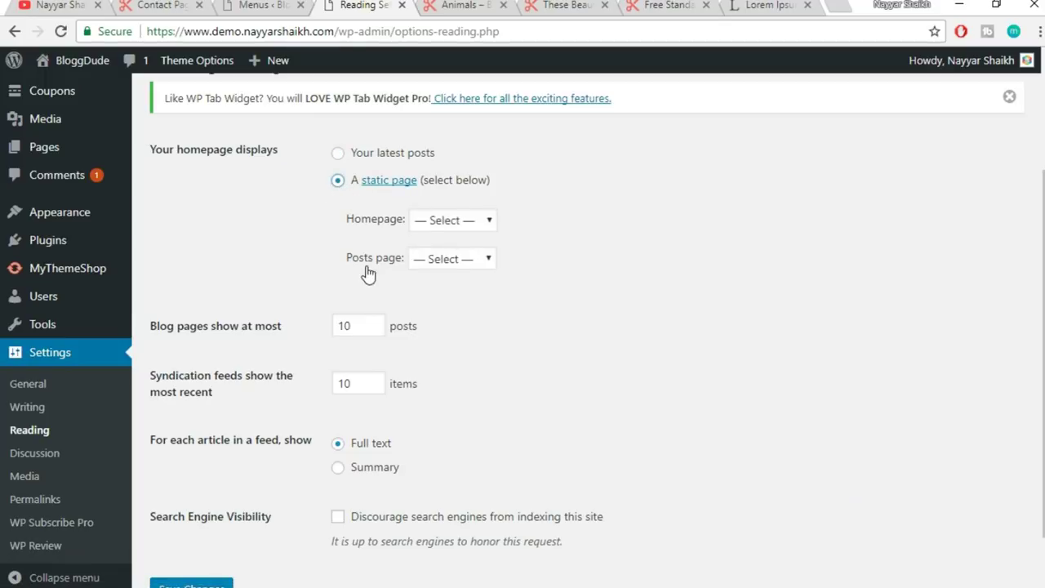
left_click(452, 260)
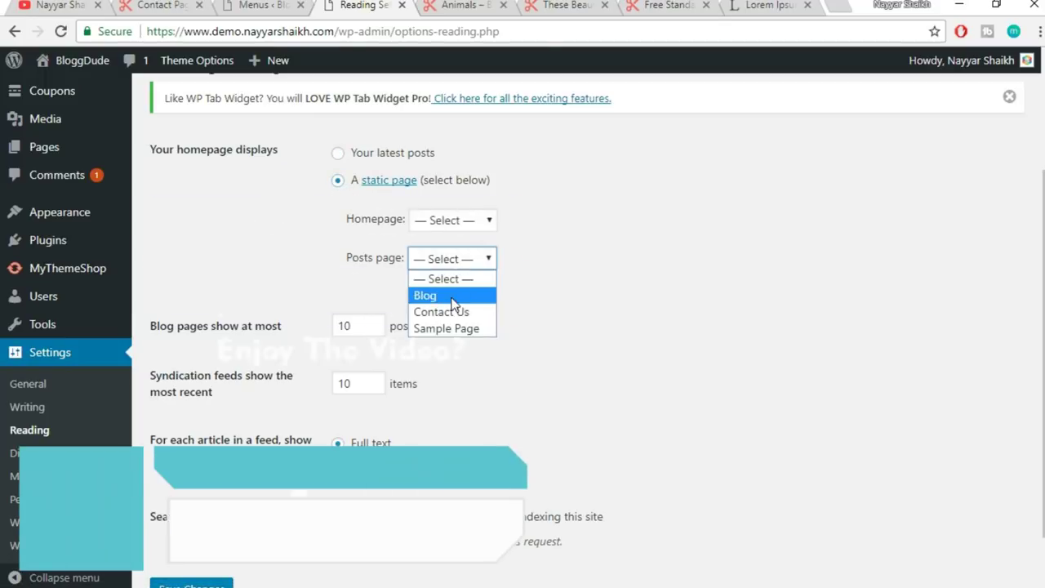
left_click(425, 296)
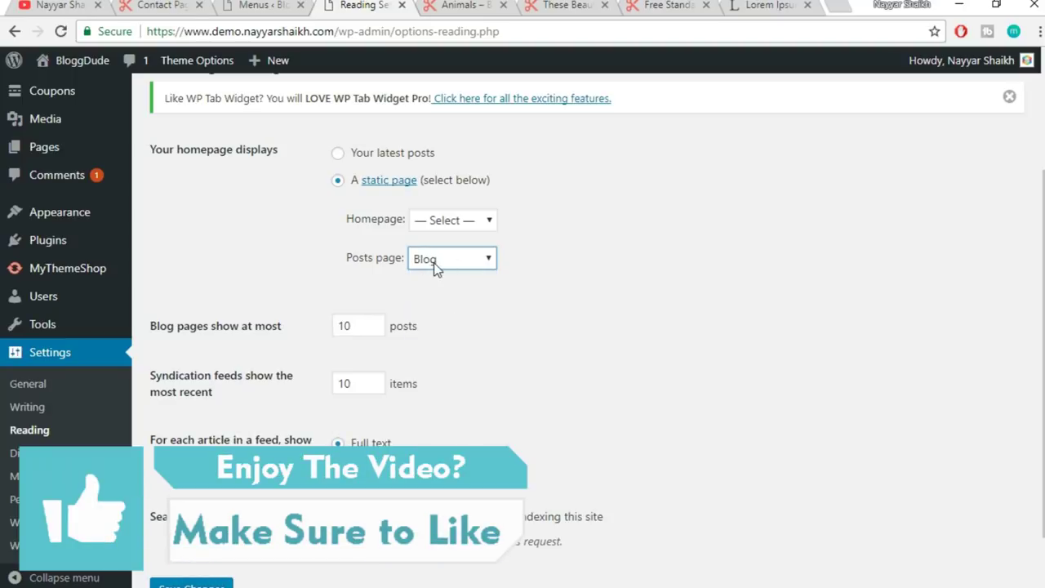
scroll(540, 270, "down", 1)
left_click(192, 515)
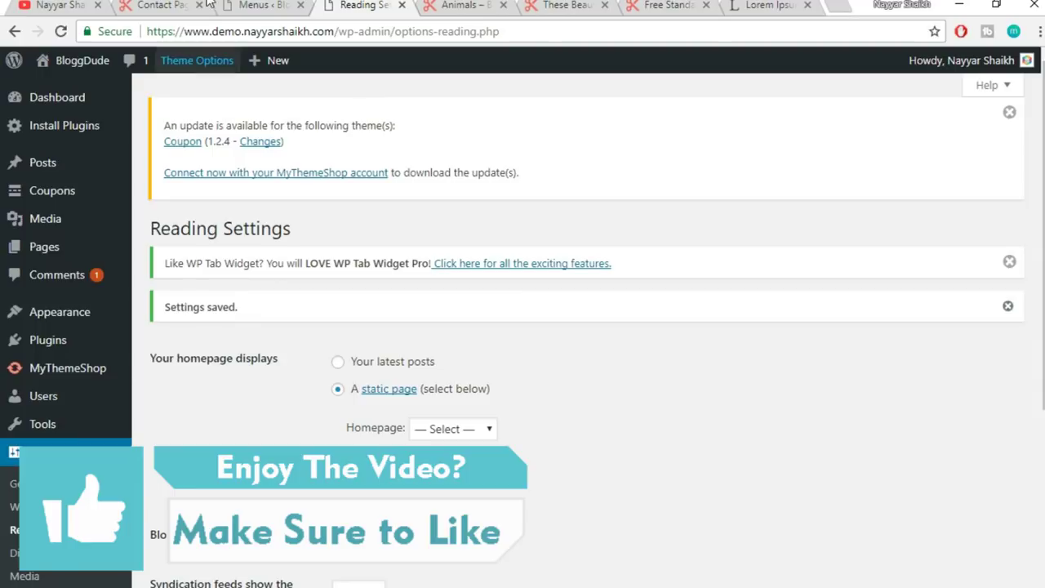
left_click(294, 8)
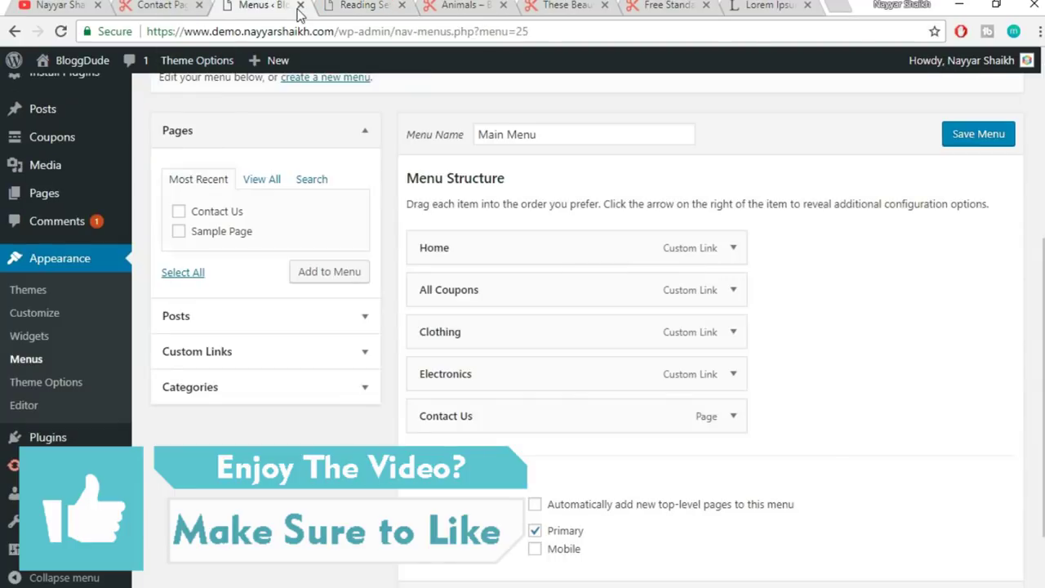
- Add Blog to the Main Menu, place it above Contact Us, and save
left_click(429, 31)
key("Return")
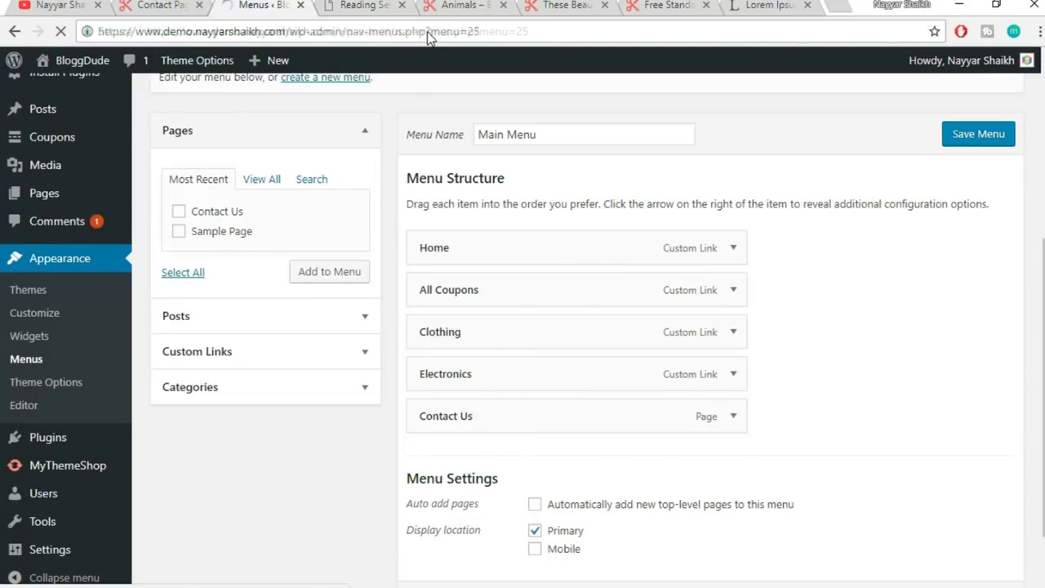
scroll(509, 191, "down", 5)
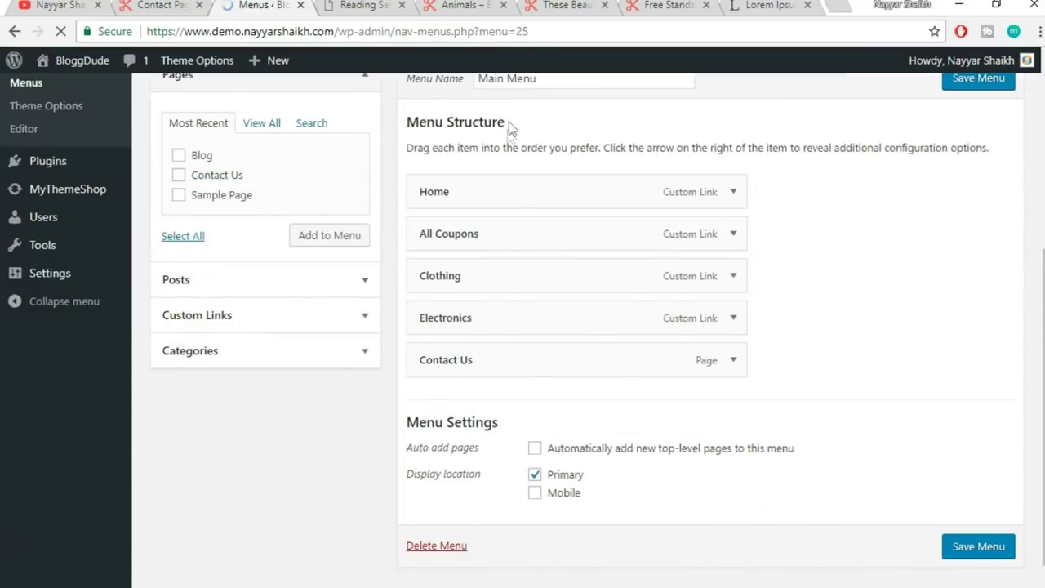
left_click(202, 120)
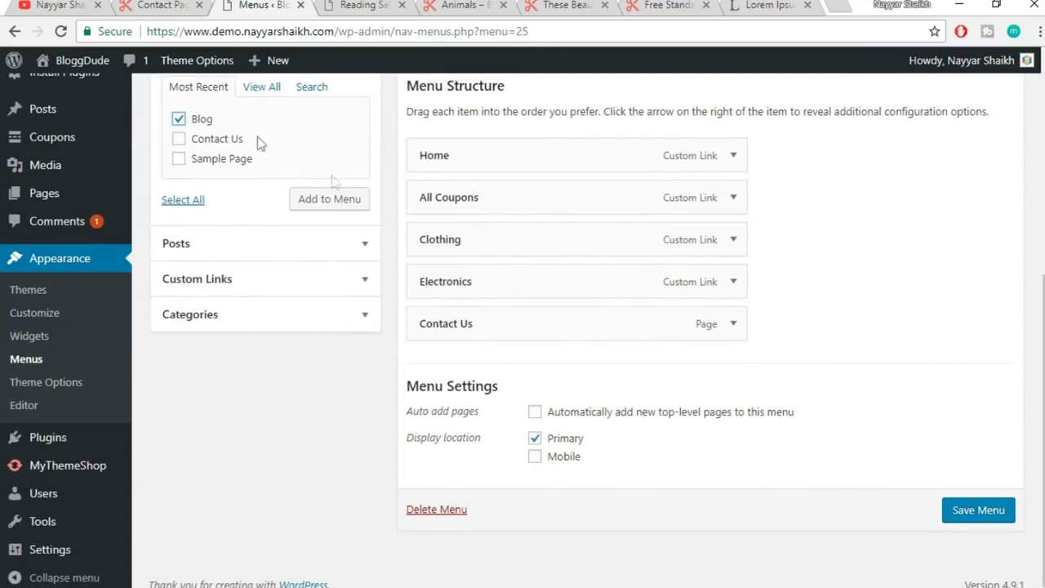
left_click(331, 202)
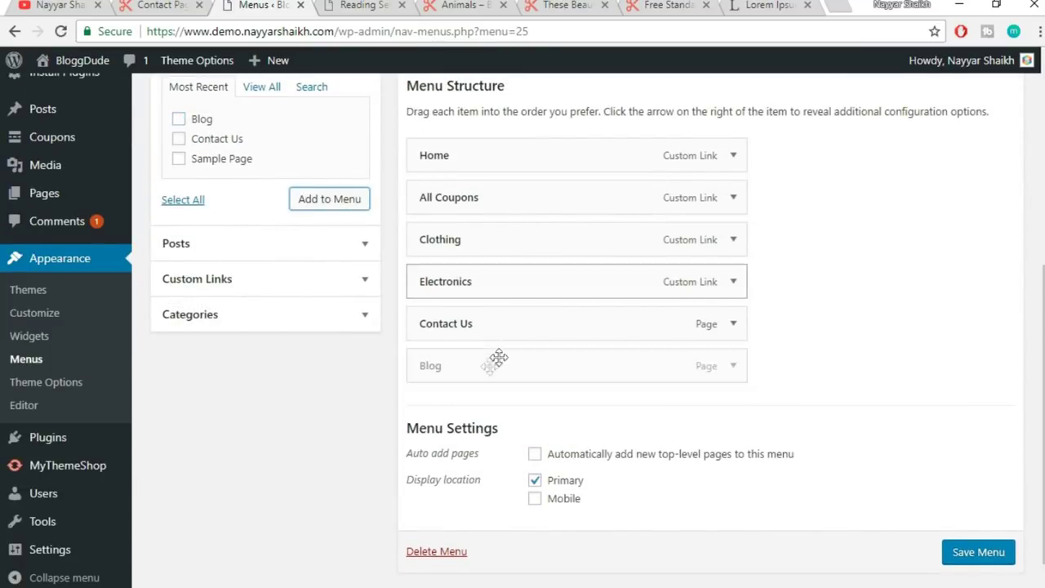
left_click_drag(485, 367, 504, 334)
left_click(1000, 555)
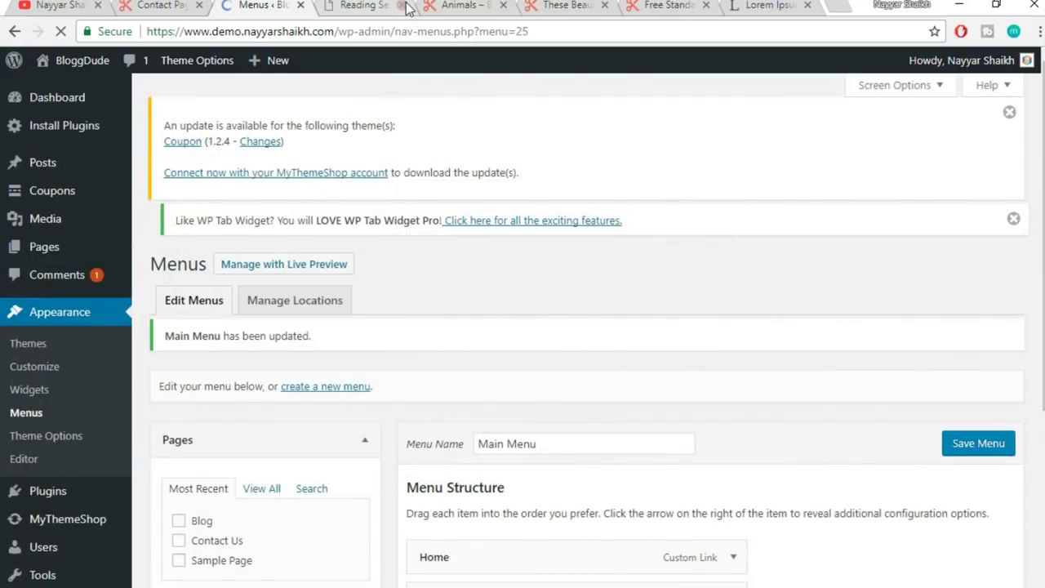
- Close Reading Settings and bring up the live Animals category page
left_click(404, 5)
left_click(359, 5)
left_click(377, 33)
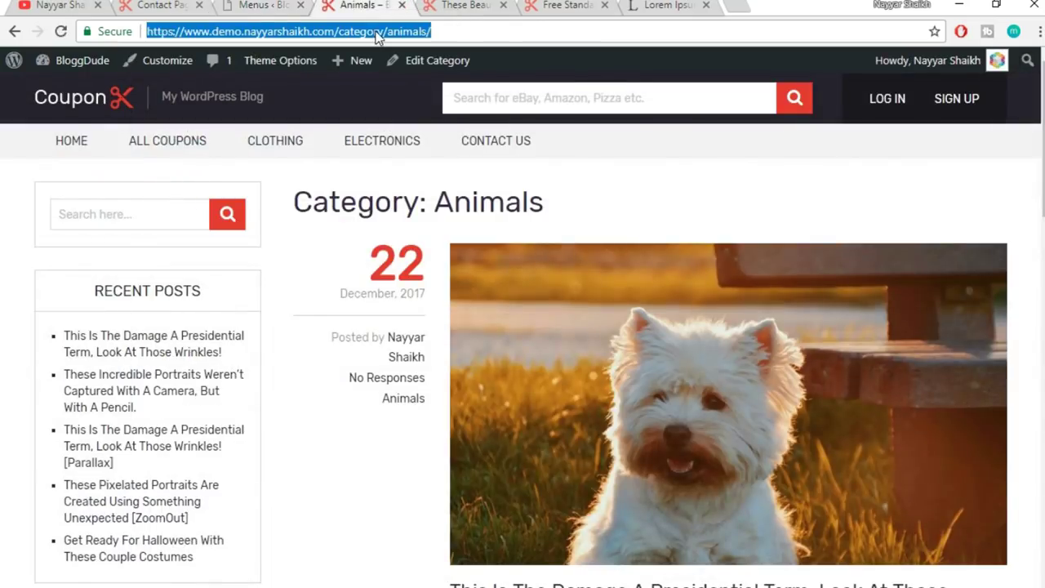
- Reload the Animals page and compare its navigation with the demo's Contact Page
key("Return")
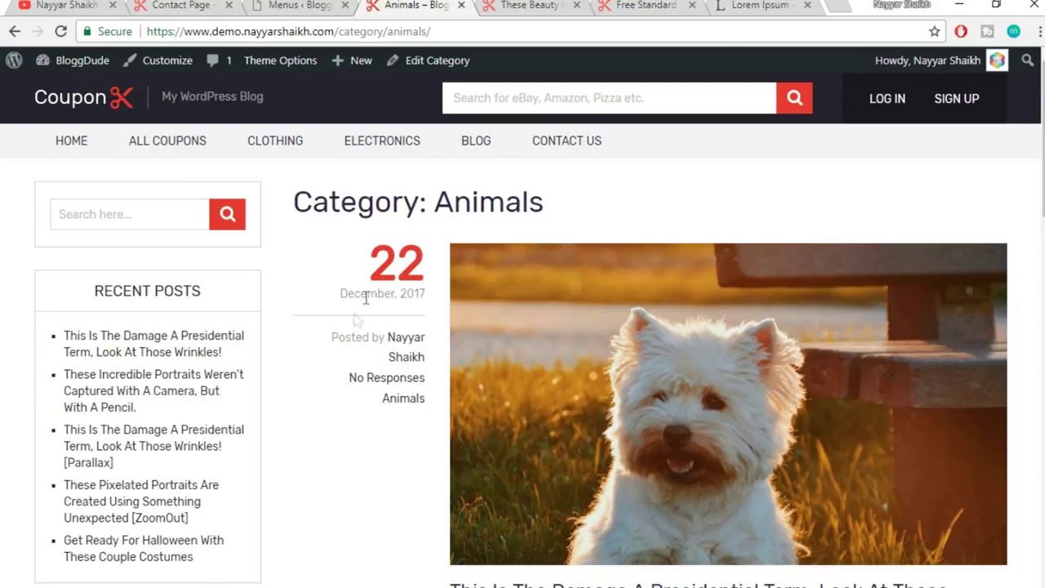
scroll(343, 357, "down", 8)
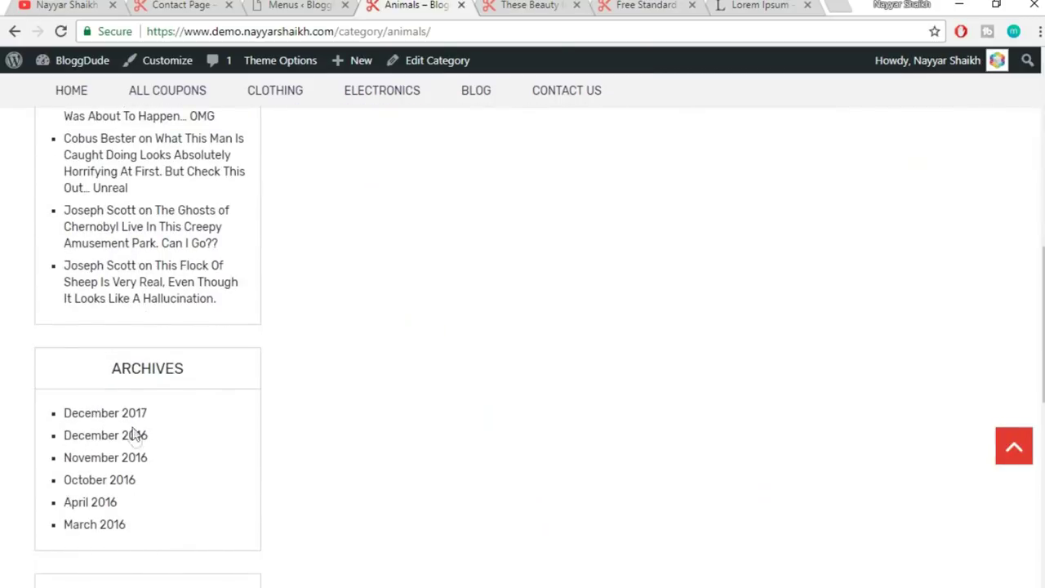
scroll(136, 433, "up", 4)
scroll(140, 458, "up", 4)
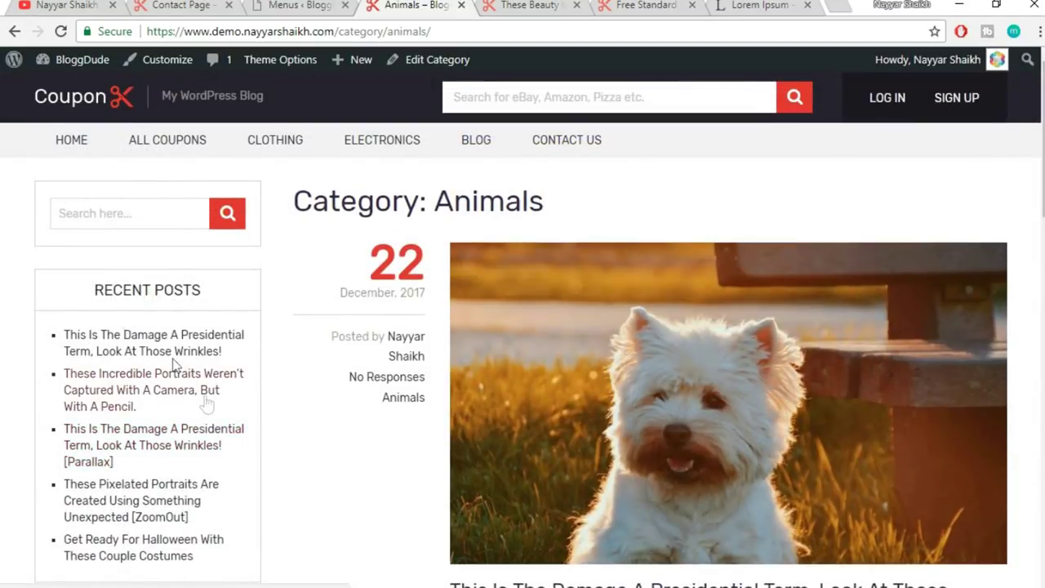
left_click(181, 5)
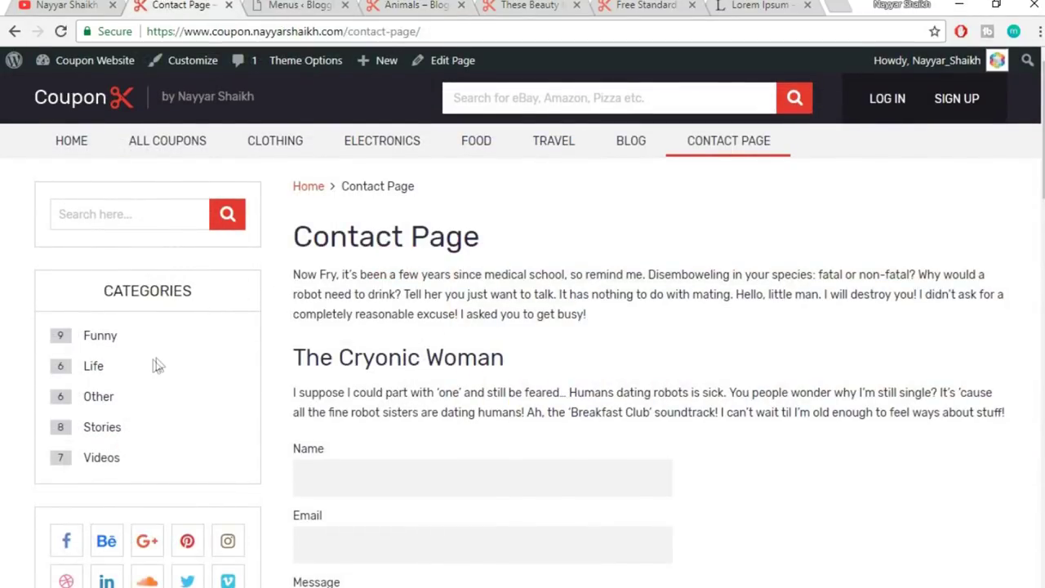
scroll(224, 356, "down", 5)
scroll(226, 358, "up", 5)
scroll(155, 337, "down", 12)
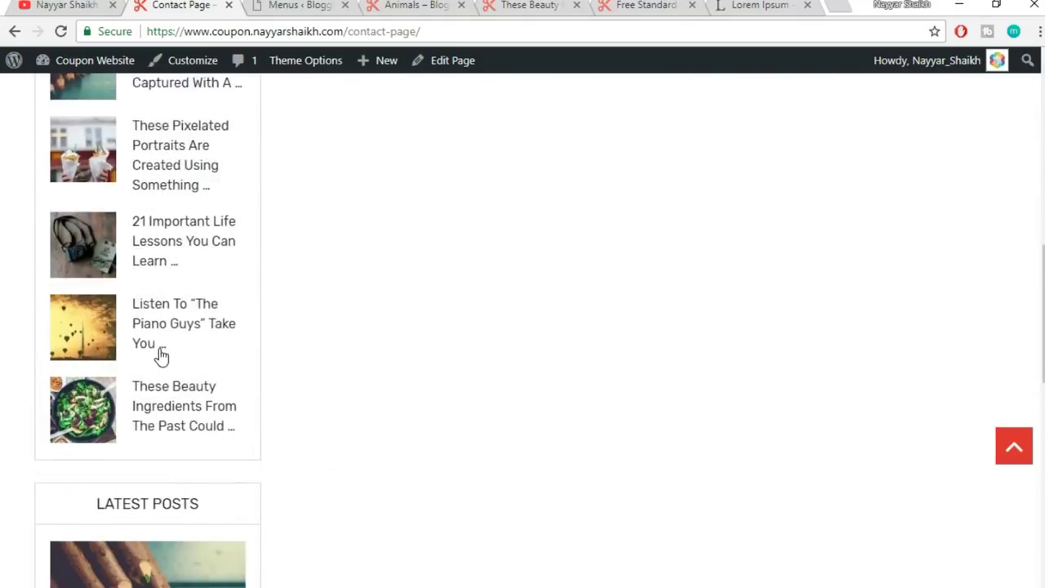
scroll(166, 385, "up", 4)
scroll(164, 368, "up", 4)
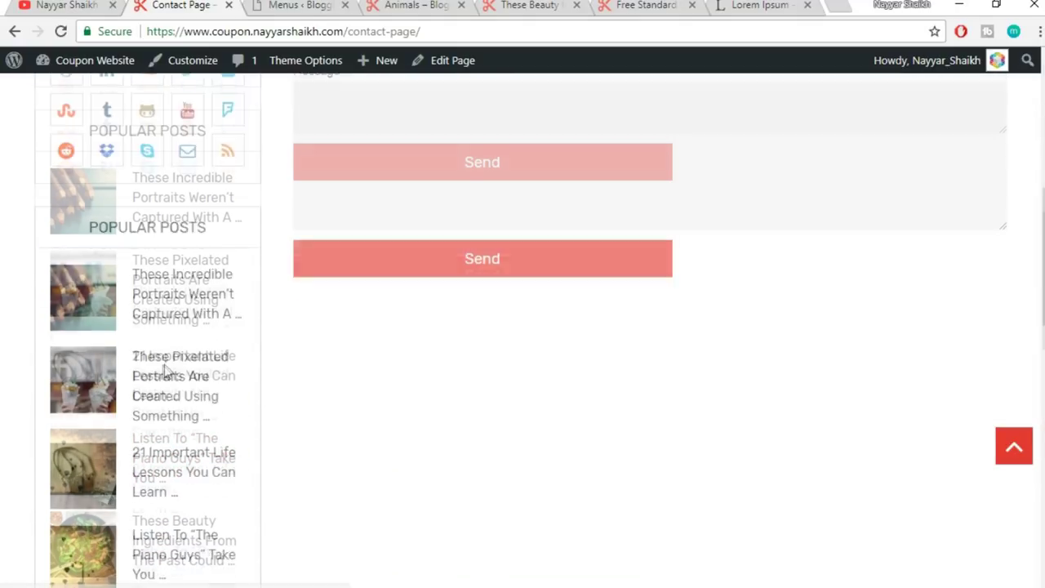
- Recheck the Animals page navigation, then return to the Menus admin page
left_click(290, 5)
left_click(406, 5)
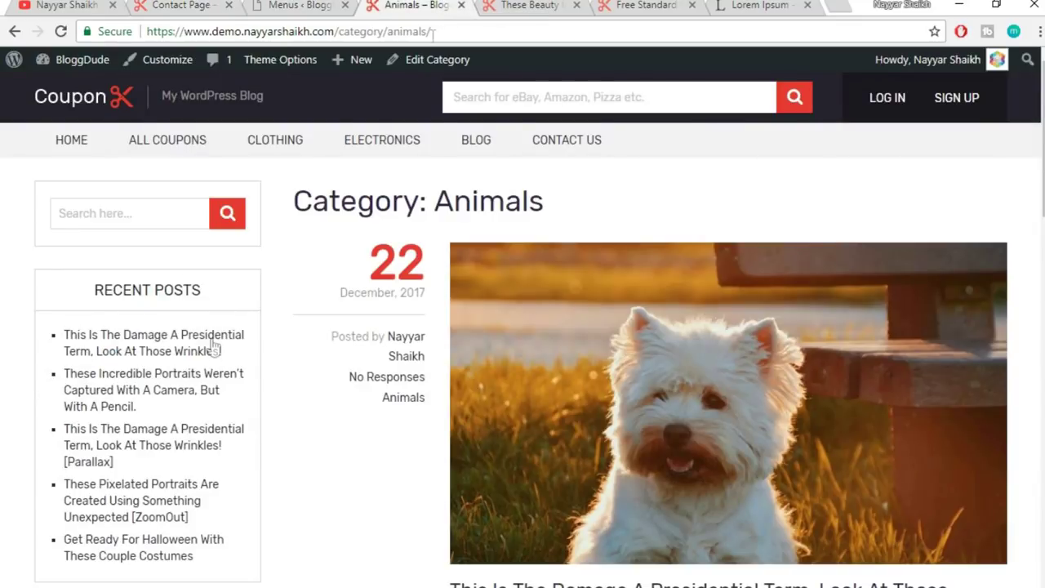
scroll(155, 405, "down", 2)
scroll(157, 408, "down", 5)
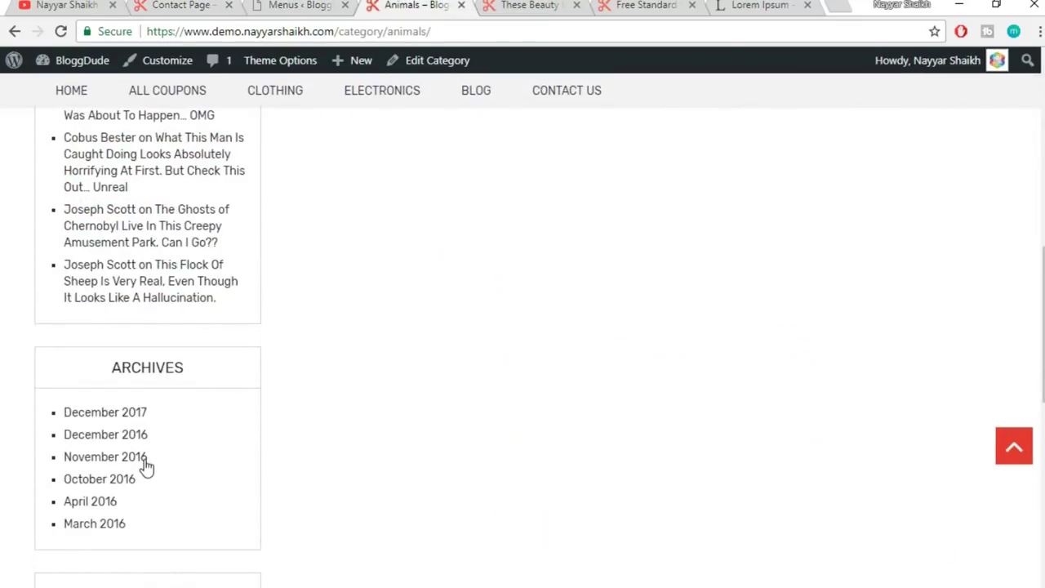
scroll(142, 467, "up", 3)
scroll(144, 464, "up", 6)
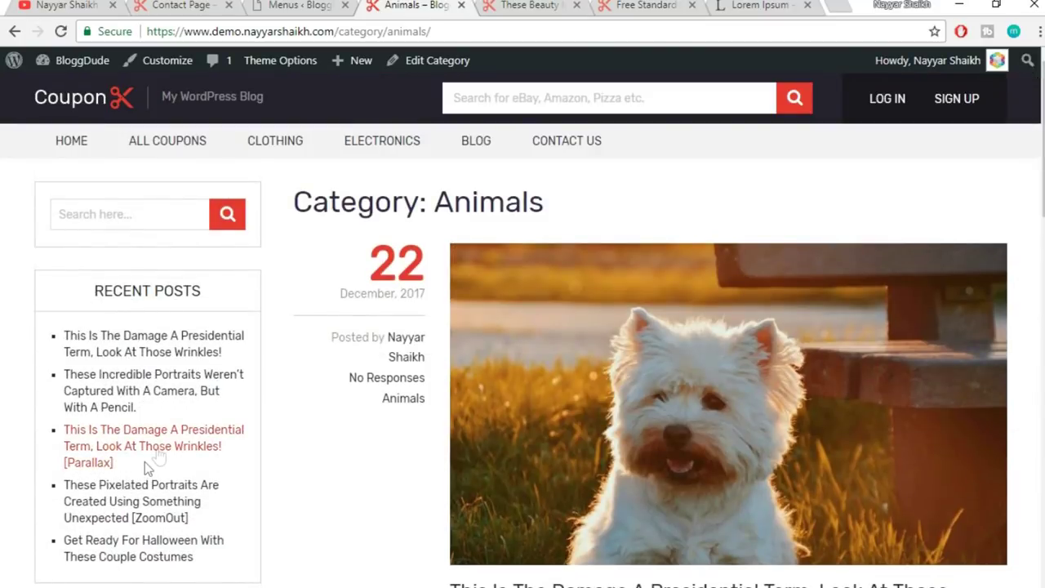
left_click(299, 5)
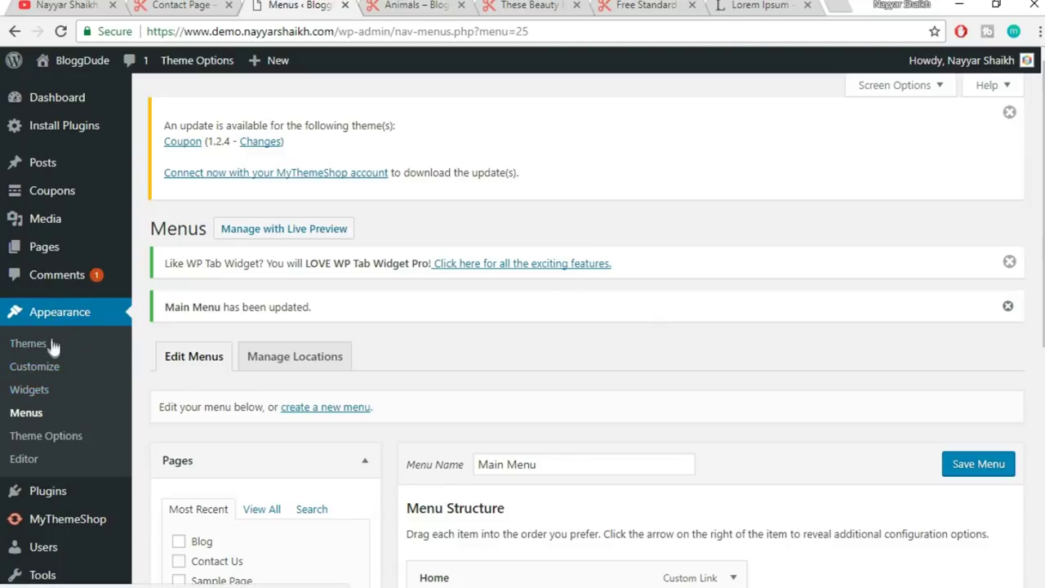
- Review the Sidebar widgets on the Widgets page, then view the live Animals category page
left_click(33, 394)
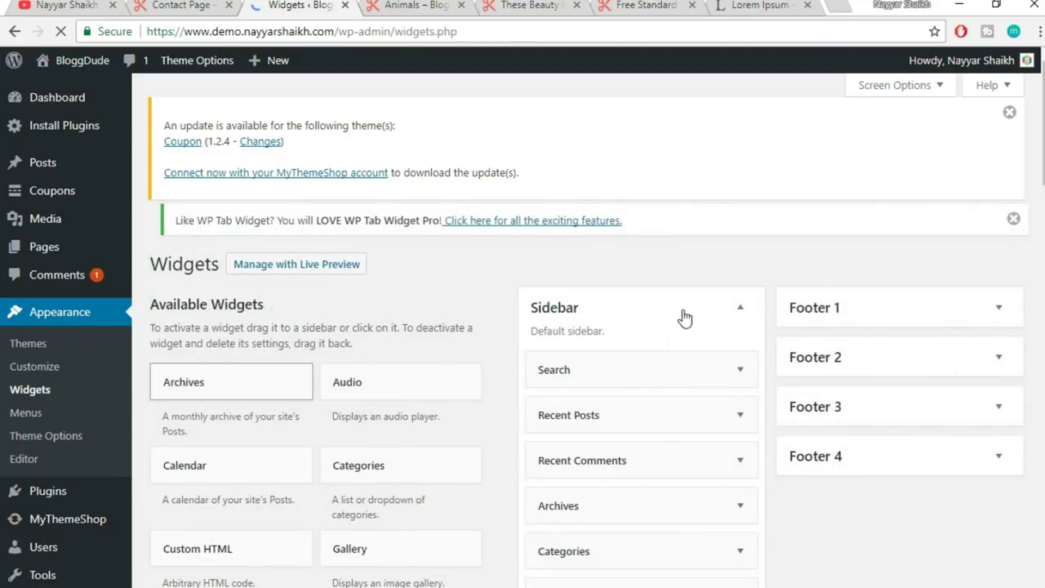
scroll(686, 302, "down", 1)
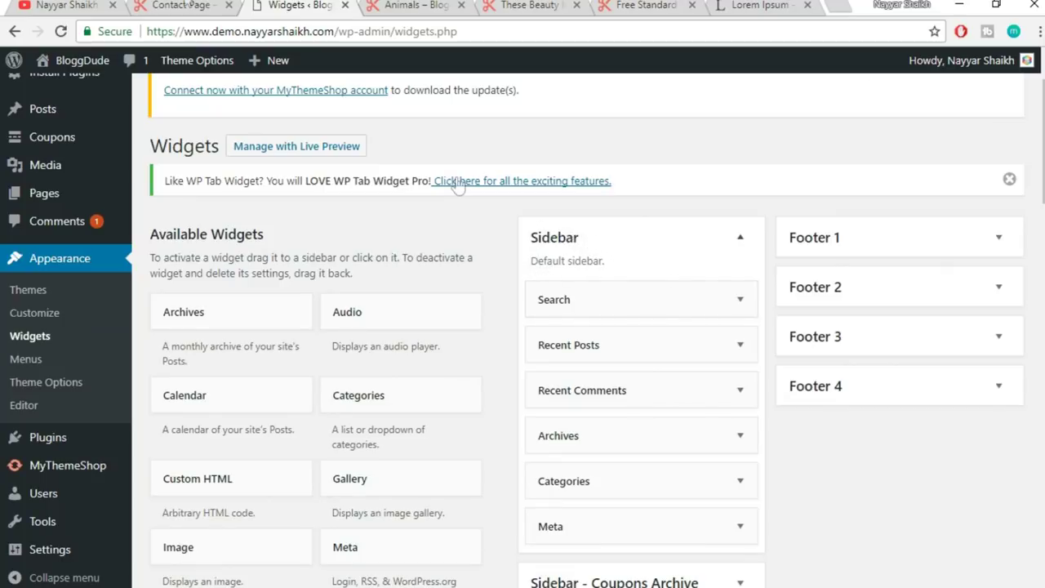
left_click(418, 5)
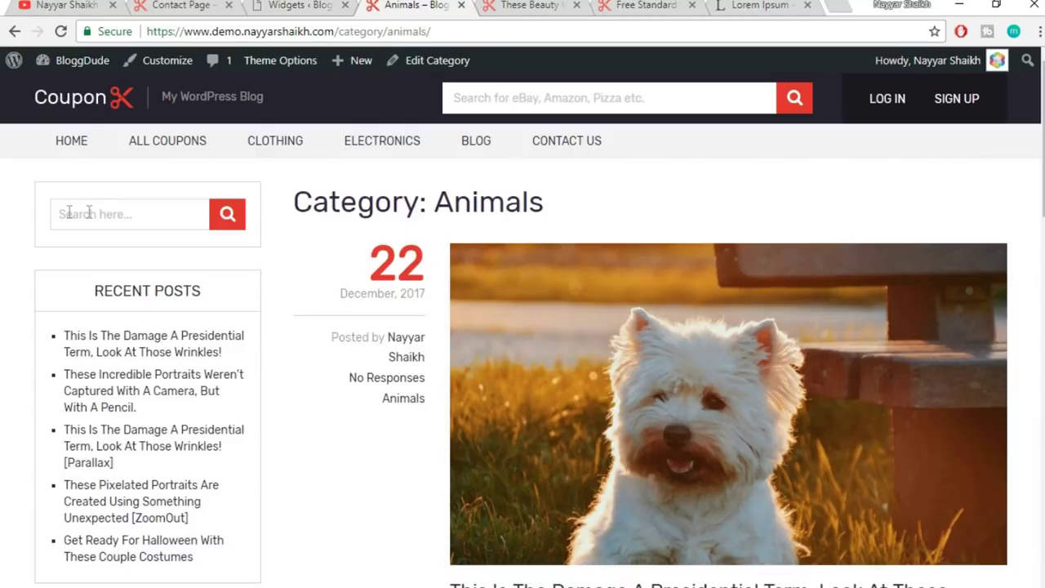
scroll(117, 311, "down", 1)
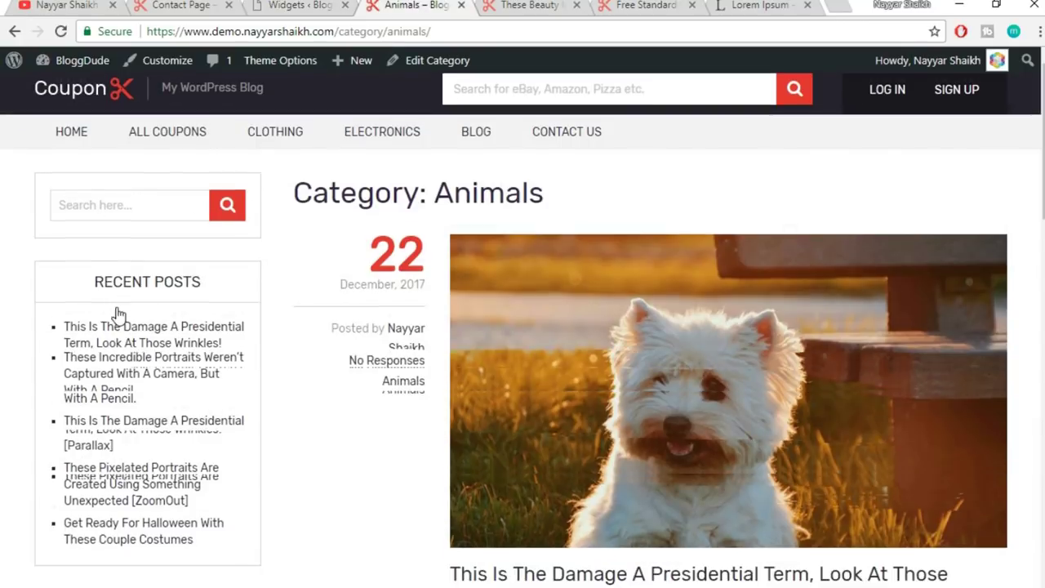
- Compare the demo Contact Page sidebar with the Widgets admin page
left_click(180, 5)
scroll(147, 266, "up", 5)
scroll(150, 268, "up", 2)
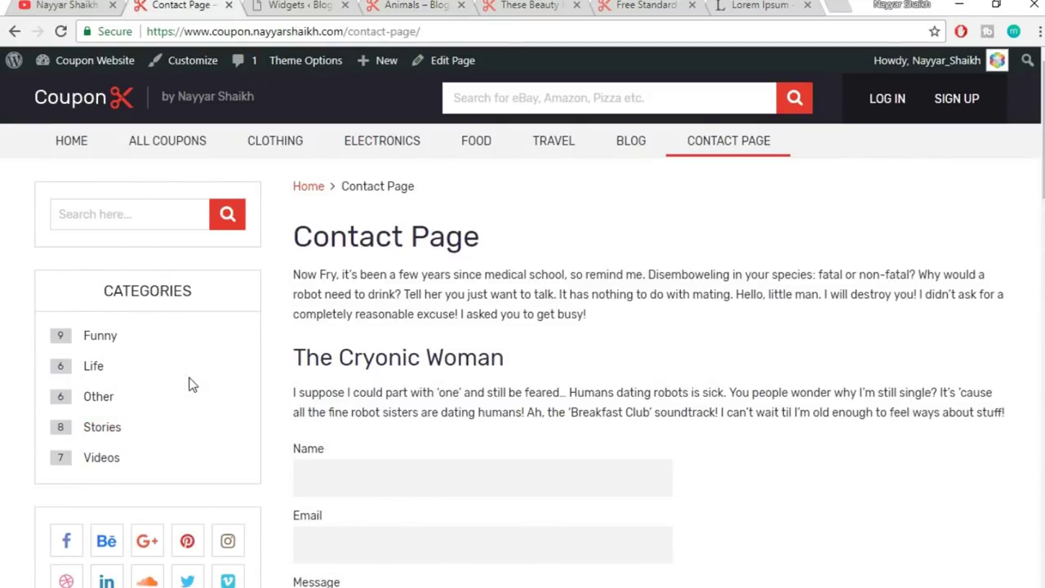
left_click(307, 5)
scroll(719, 300, "down", 1)
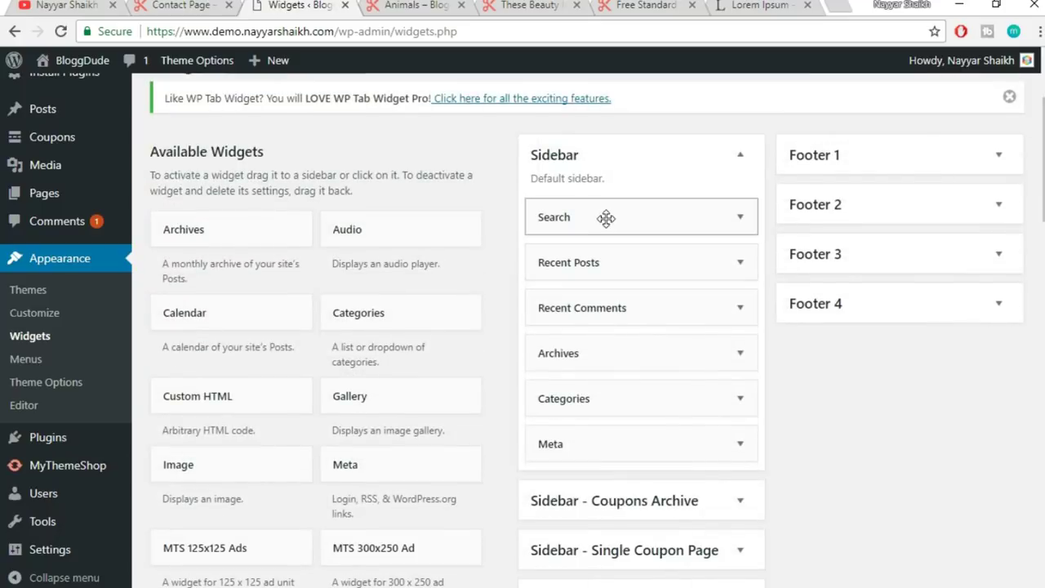
- Delete the Recent Posts, Recent Comments and Archives widgets from the Sidebar
left_click(740, 263)
scroll(647, 347, "down", 1)
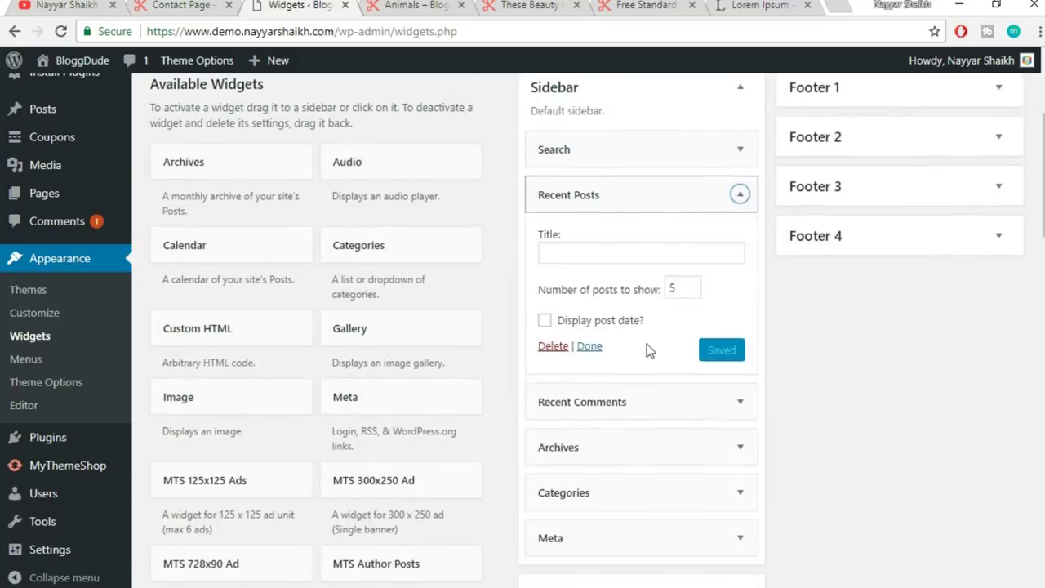
left_click(553, 333)
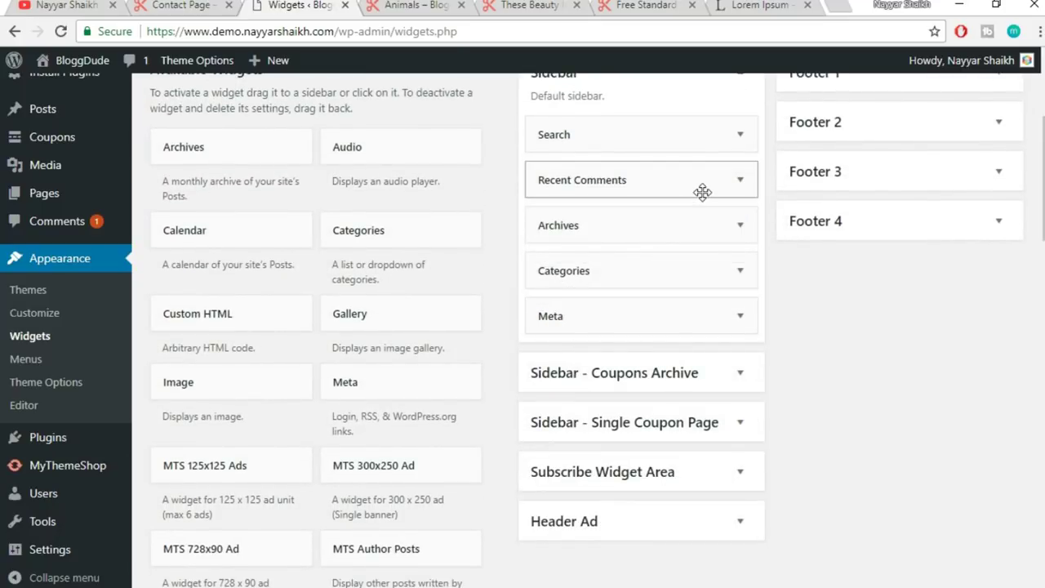
left_click(704, 191)
left_click(553, 303)
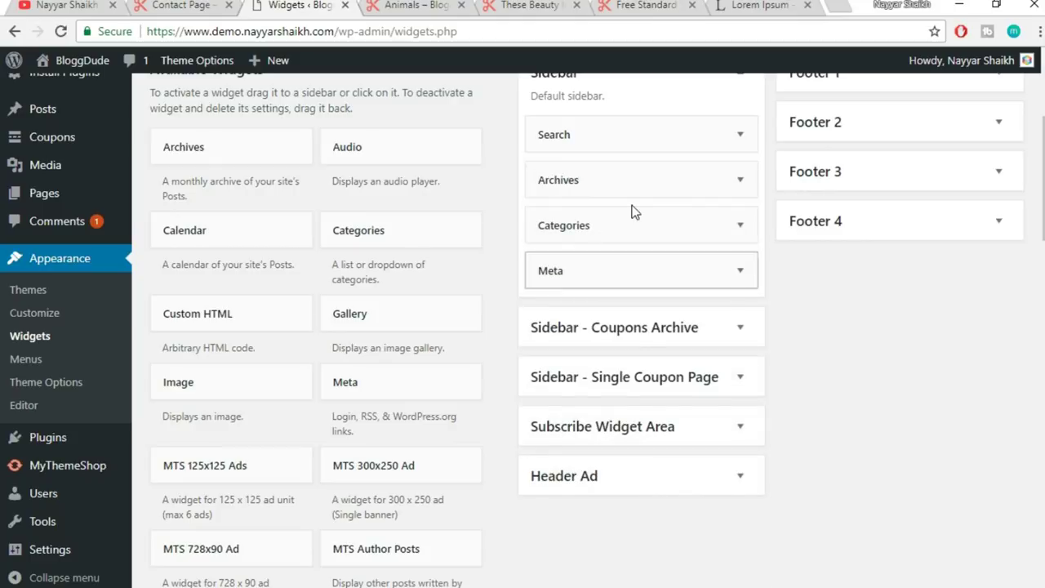
left_click(645, 176)
left_click(553, 315)
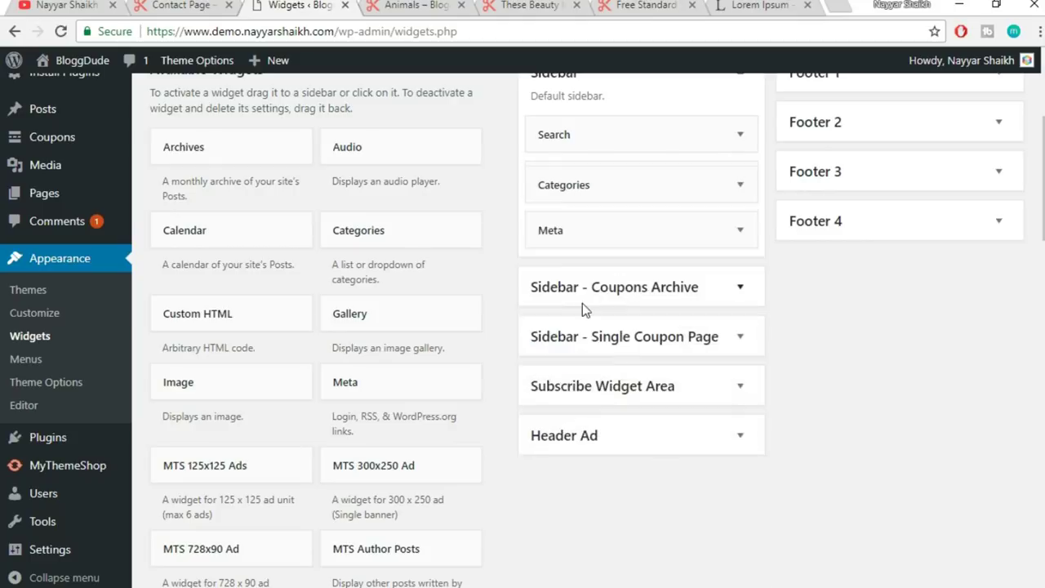
- Enable post counts on the Categories widget, matching the demo, and save it
left_click(664, 188)
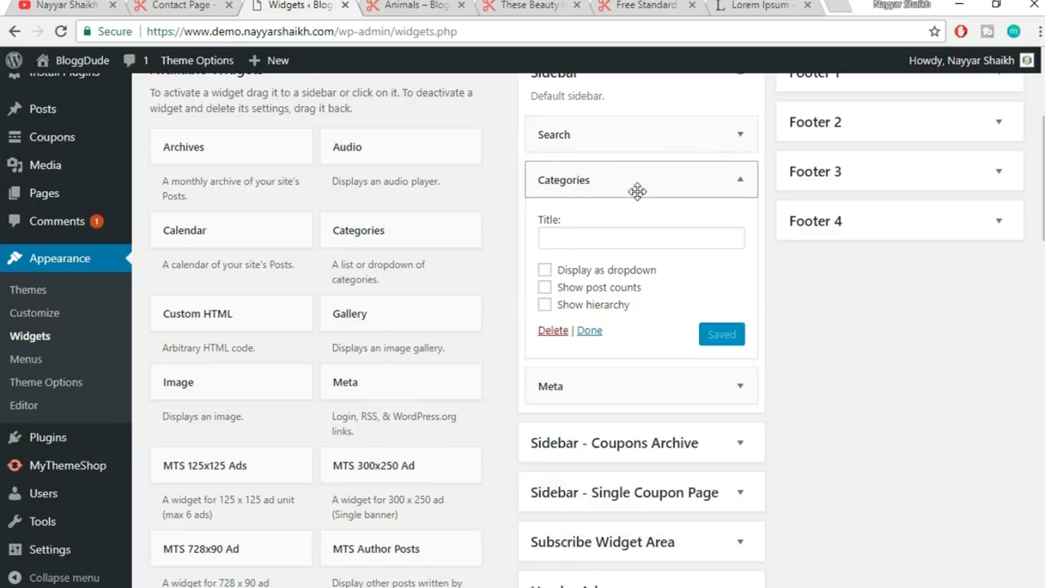
left_click(169, 4)
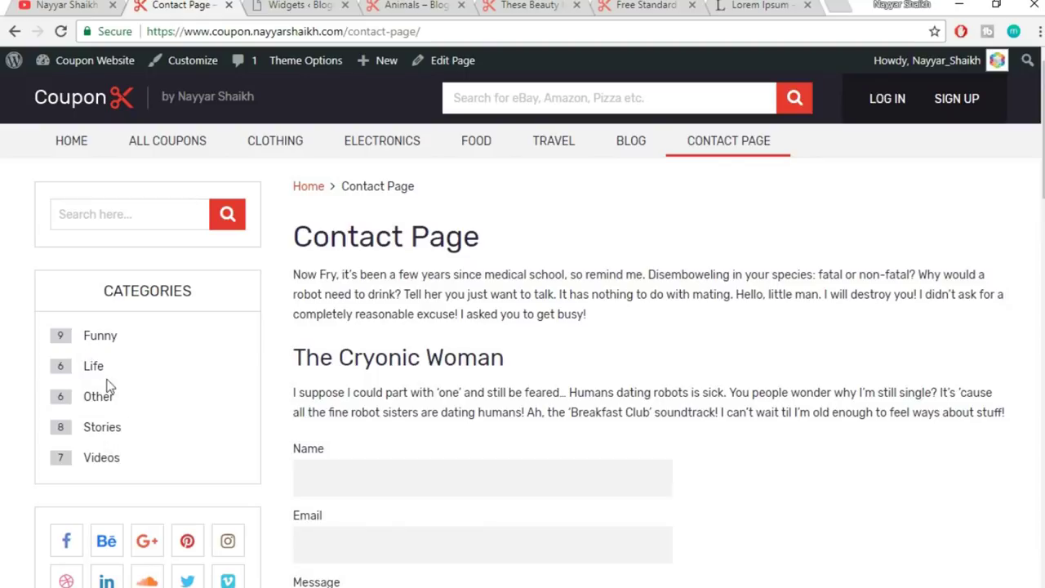
left_click(311, 5)
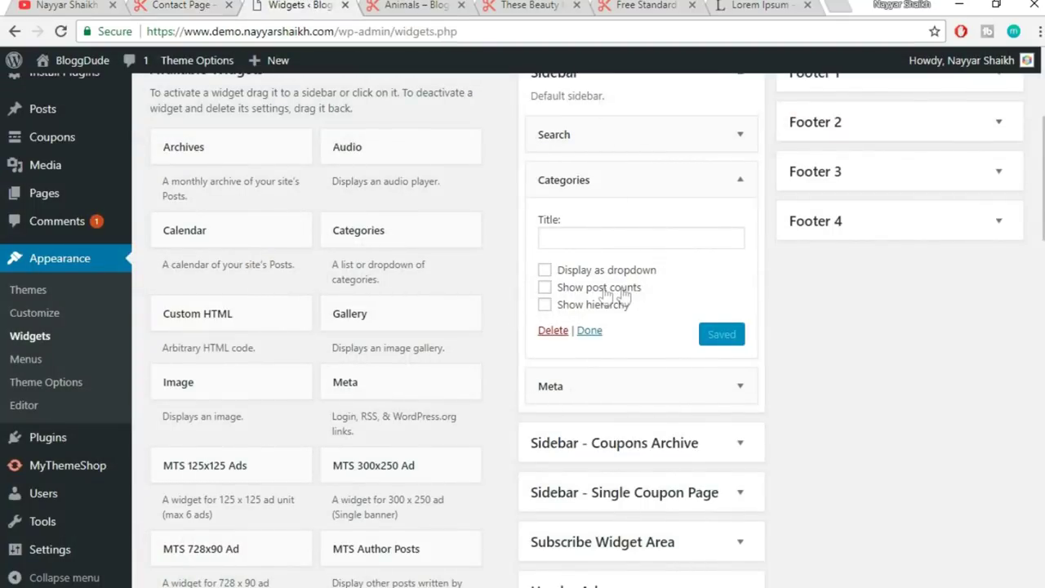
left_click(545, 288)
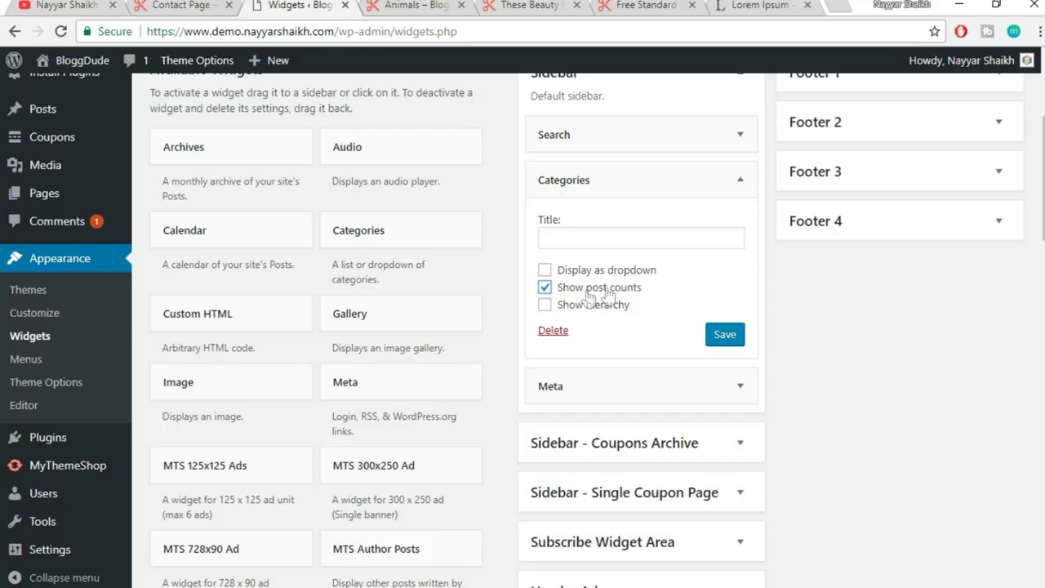
left_click(180, 5)
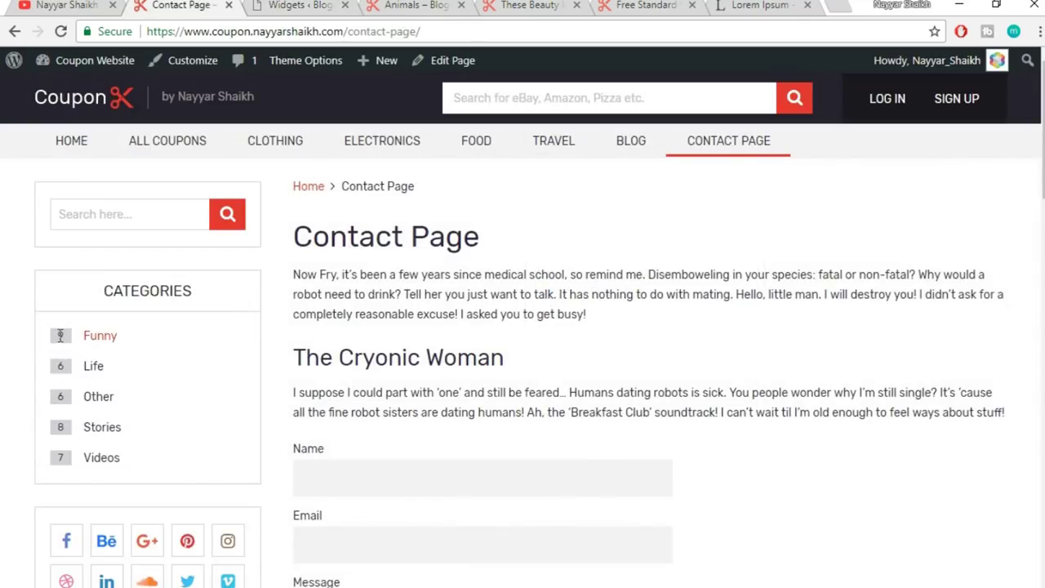
left_click(303, 5)
left_click(718, 334)
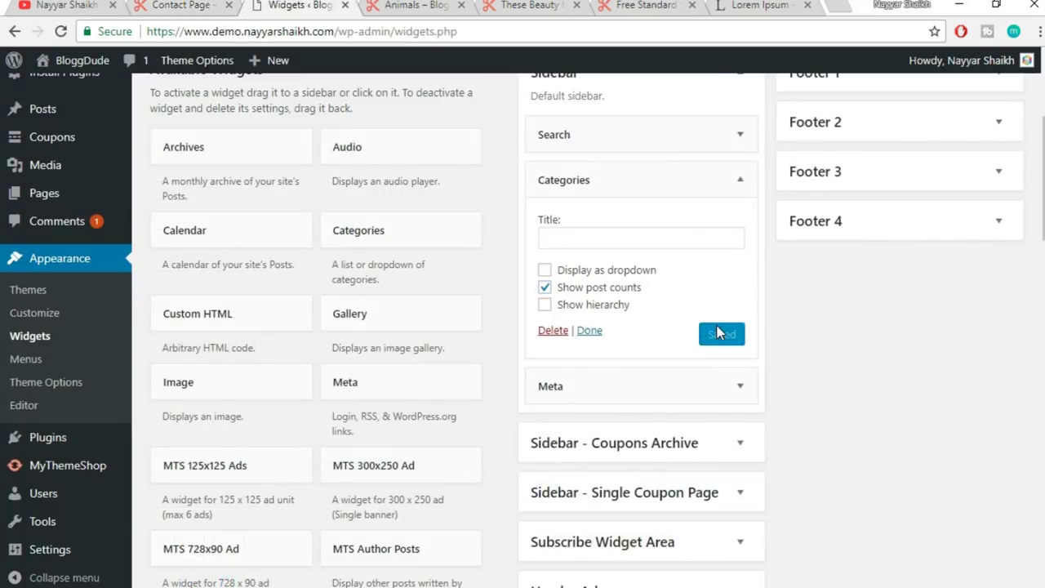
left_click(728, 180)
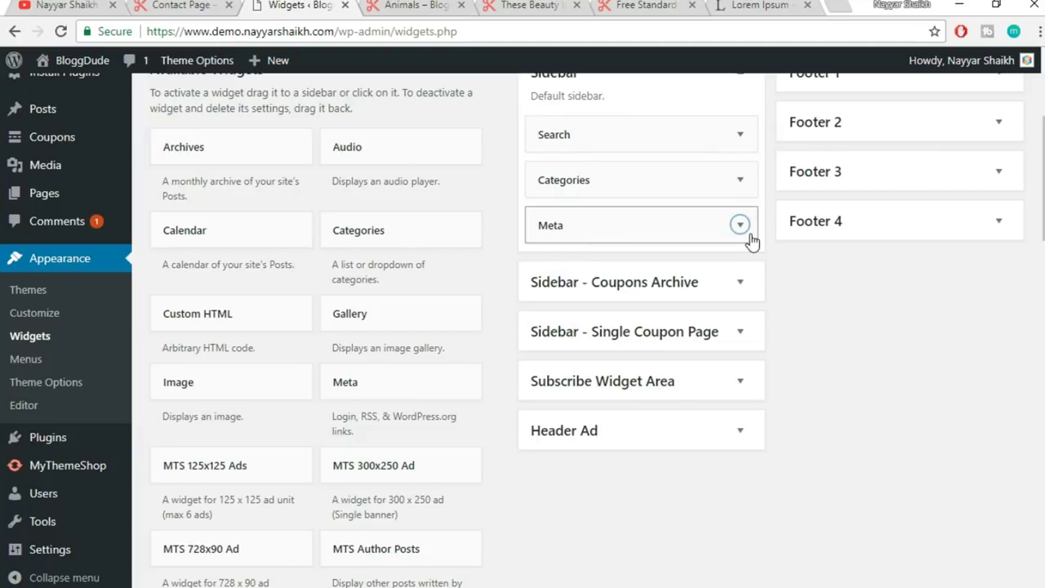
- Delete the Meta widget from the Sidebar, then view the live contact page
left_click(740, 224)
left_click(552, 313)
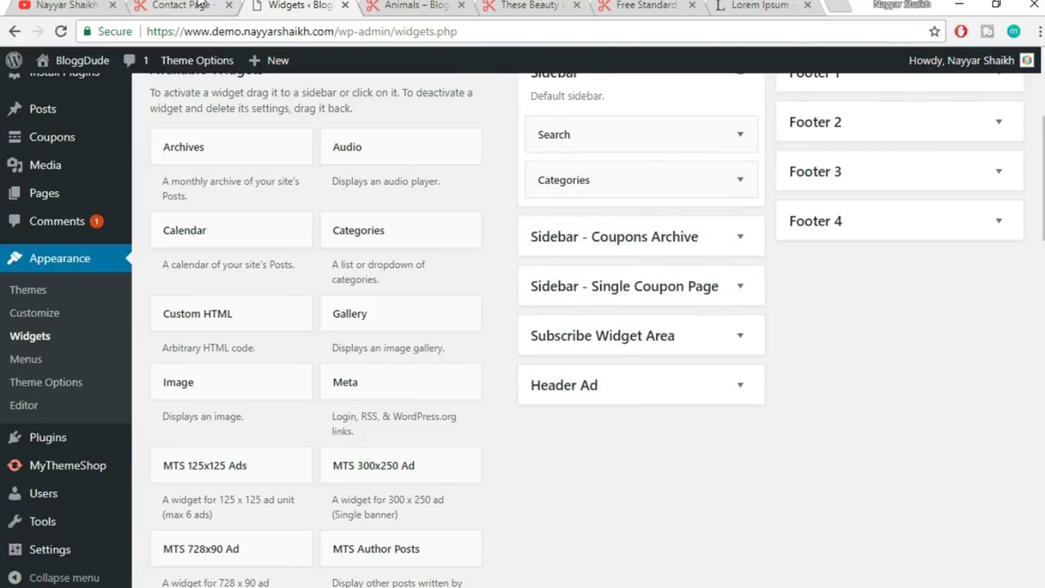
left_click(182, 5)
scroll(163, 373, "down", 4)
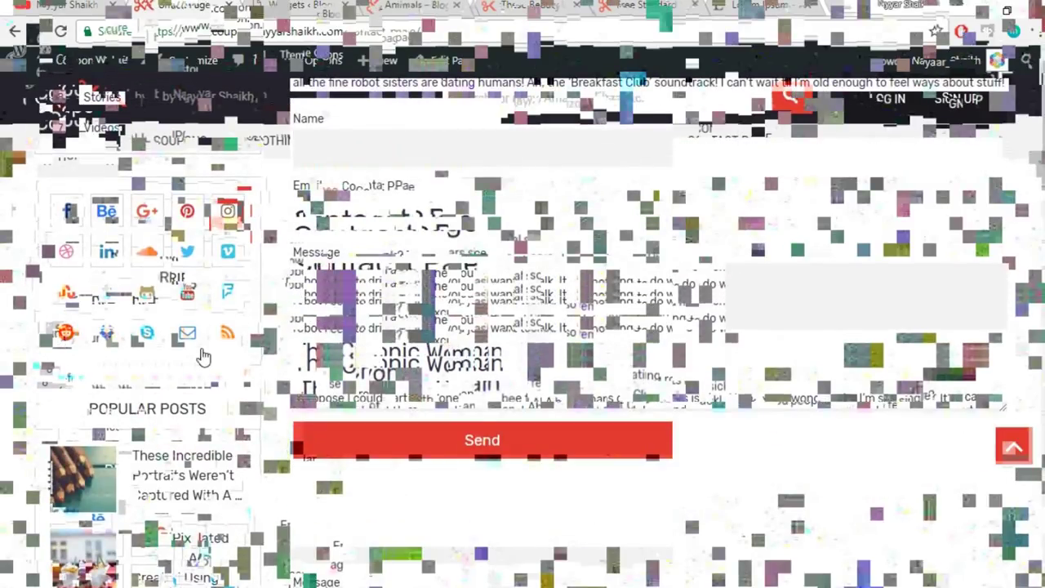
- Add the MTS Social Profile Icons widget to the default Sidebar
left_click(310, 7)
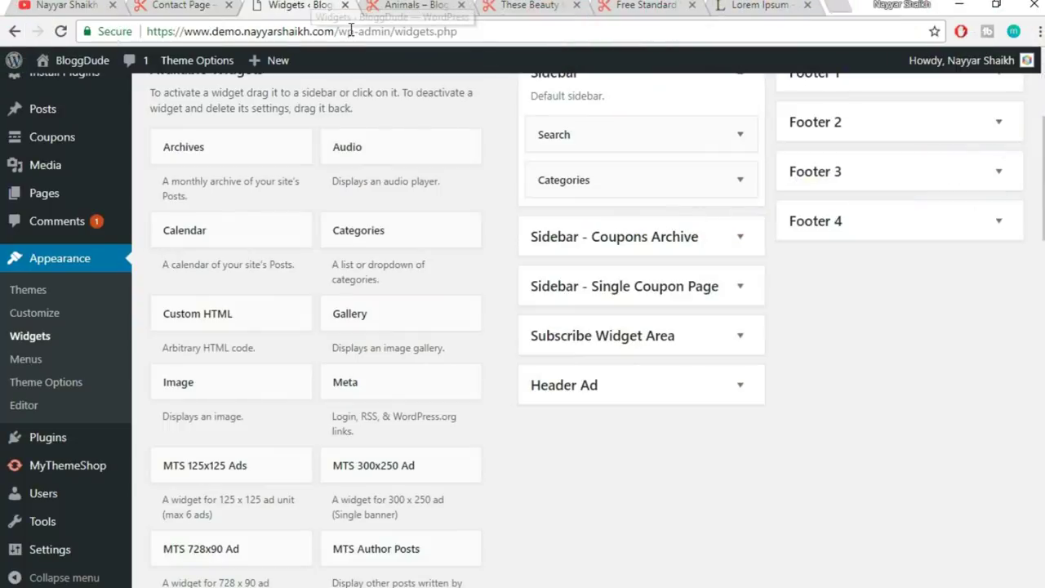
left_click_drag(1043, 164, 1043, 251)
scroll(614, 347, "down", 6)
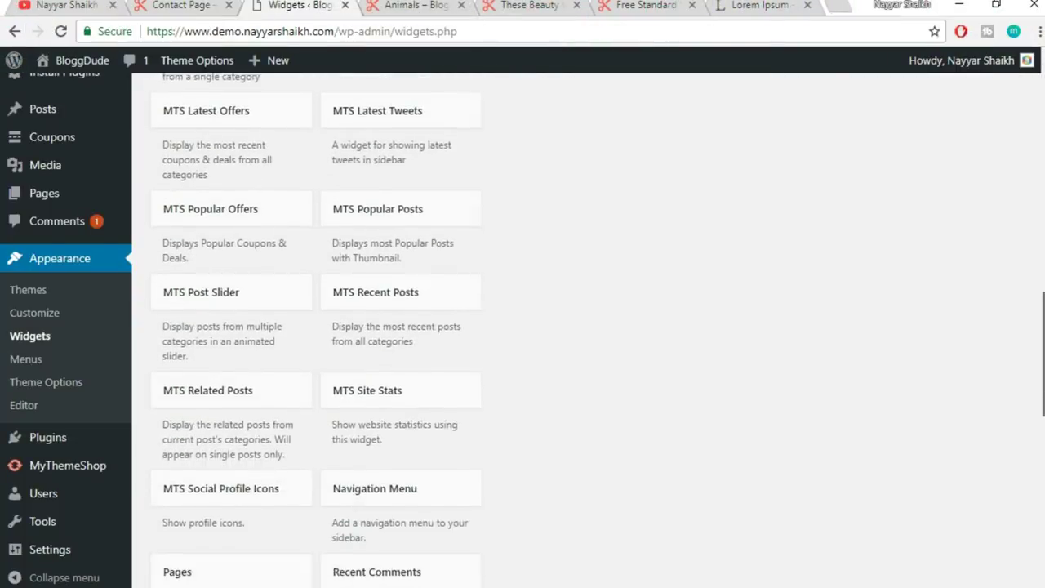
scroll(320, 378, "down", 1)
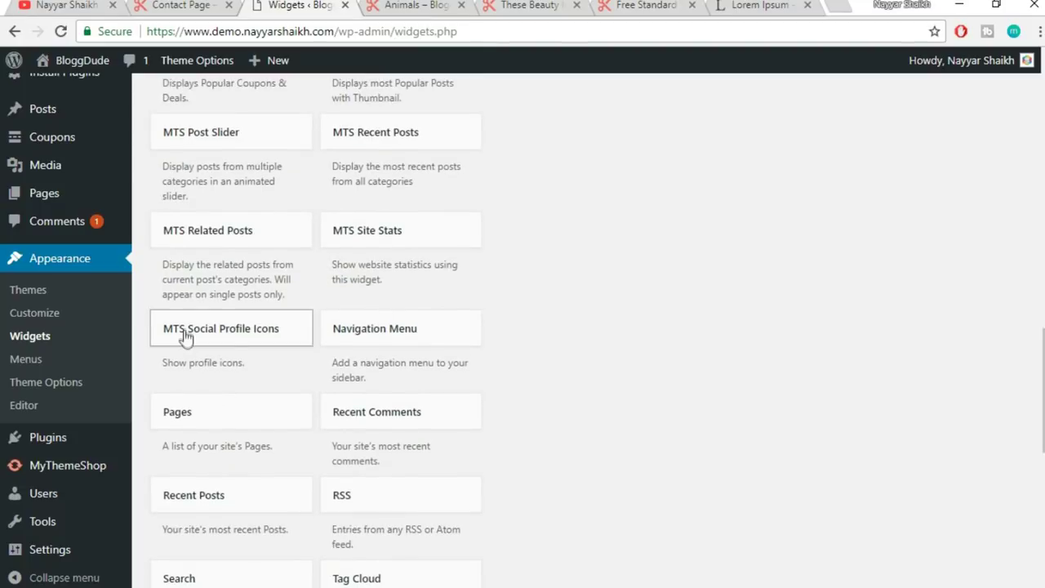
left_click(232, 339)
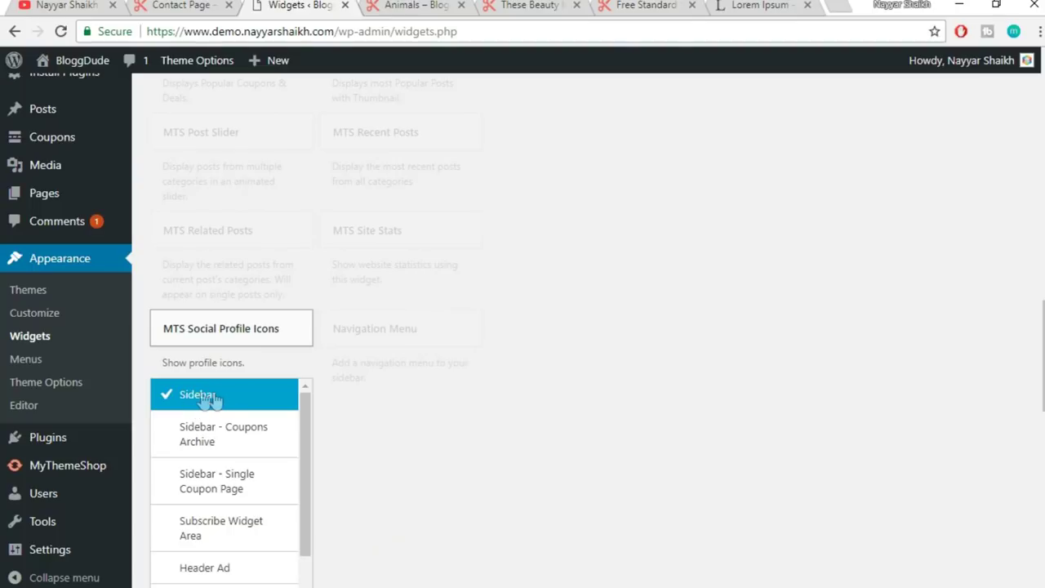
scroll(294, 511, "down", 2)
scroll(301, 483, "up", 2)
scroll(637, 384, "down", 2)
left_click(285, 481)
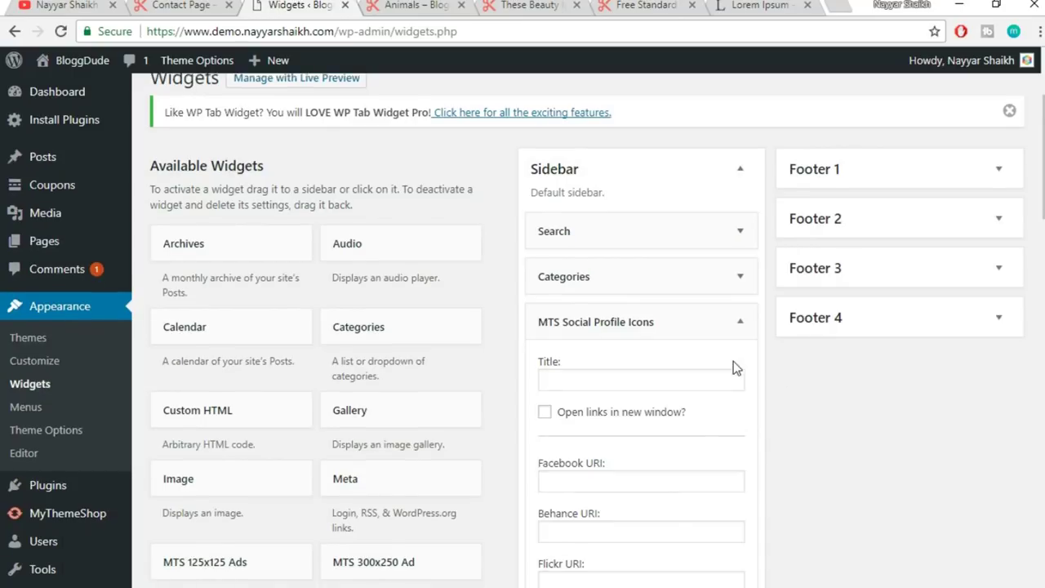
- Fill the first social URI fields, Facebook through Twitter, with #
scroll(678, 269, "down", 2)
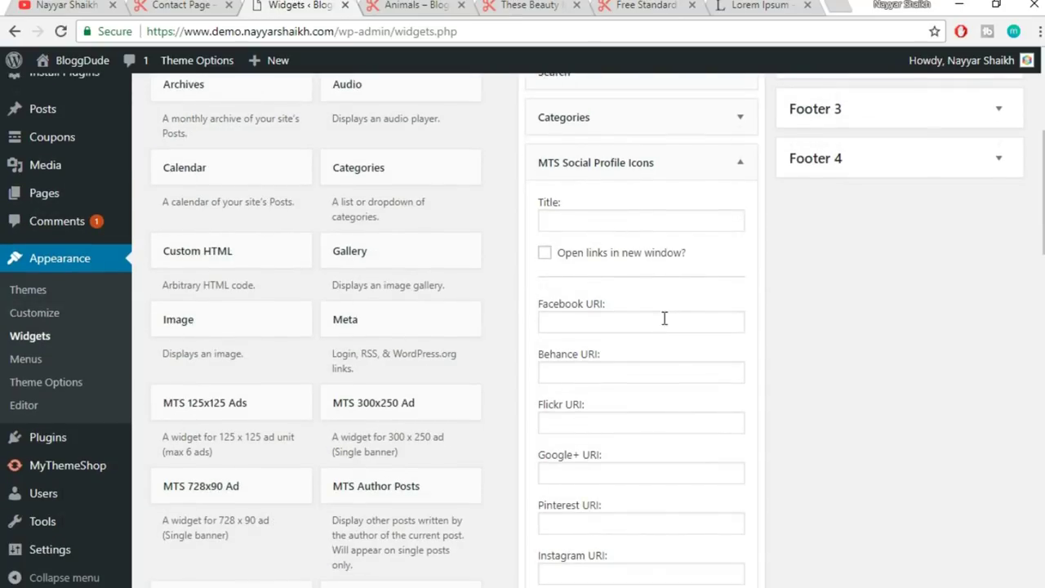
scroll(623, 324, "down", 1)
left_click(596, 238)
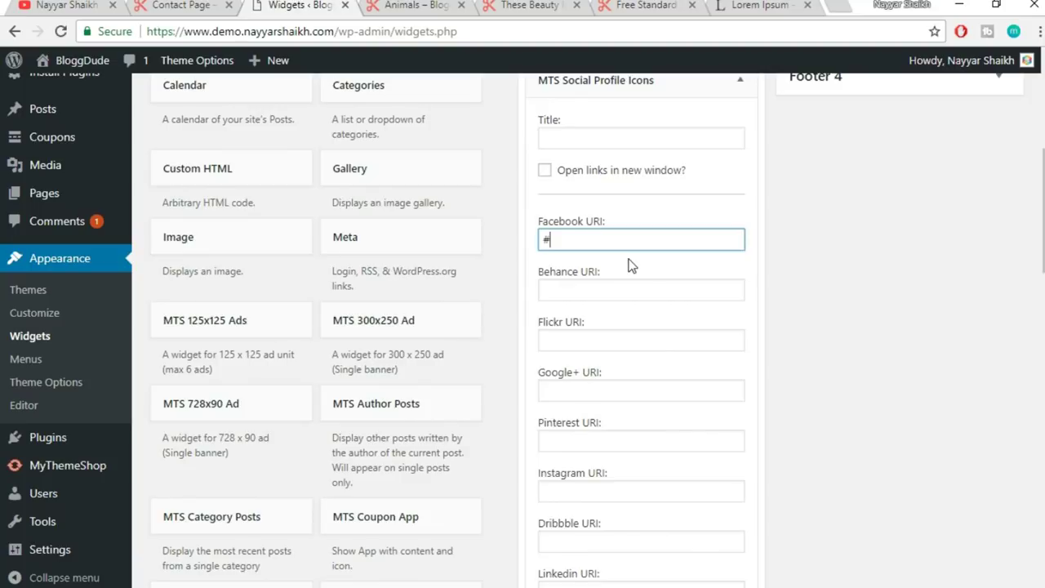
left_click(583, 290)
type("#")
left_click(602, 342)
type("#")
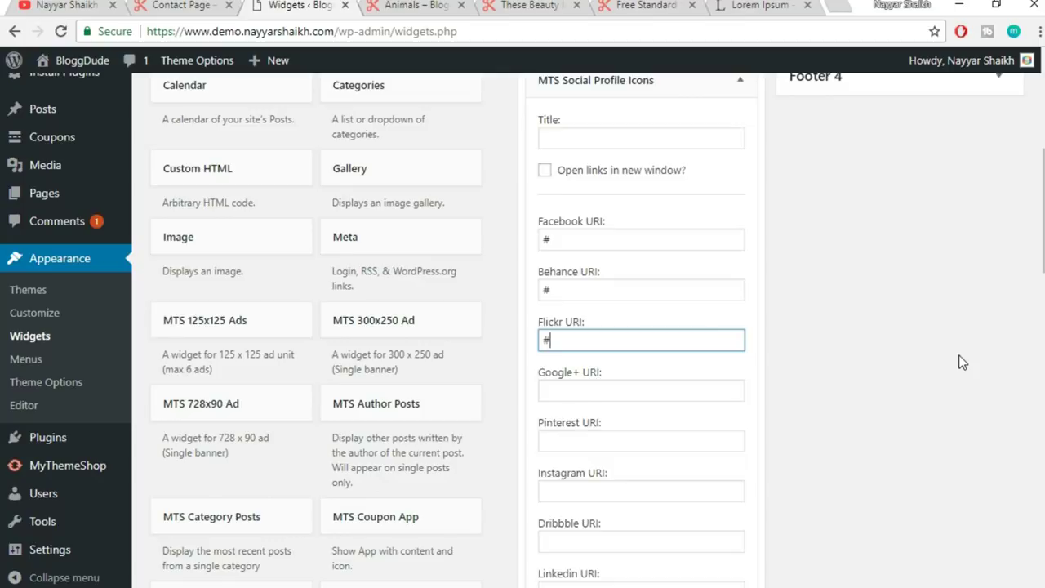
scroll(962, 362, "down", 1)
left_click(635, 311)
type("#")
left_click(625, 363)
type("#")
left_click(610, 416)
type("#")
left_click(607, 459)
type("#")
left_click(603, 508)
scroll(774, 453, "down", 3)
left_click(574, 311)
type("#")
left_click(592, 260)
type("#")
left_click(587, 363)
type("#")
- Fill the remaining URI fields, Vimeo through RSS, with #
left_click(588, 414)
type("#")
scroll(759, 426, "down", 1)
scroll(757, 423, "down", 1)
left_click(607, 296)
type("#")
left_click(583, 345)
type("#")
left_click(575, 399)
type("#")
left_click(580, 449)
type("#")
left_click(625, 498)
type("#")
scroll(768, 479, "down", 1)
scroll(768, 471, "down", 4)
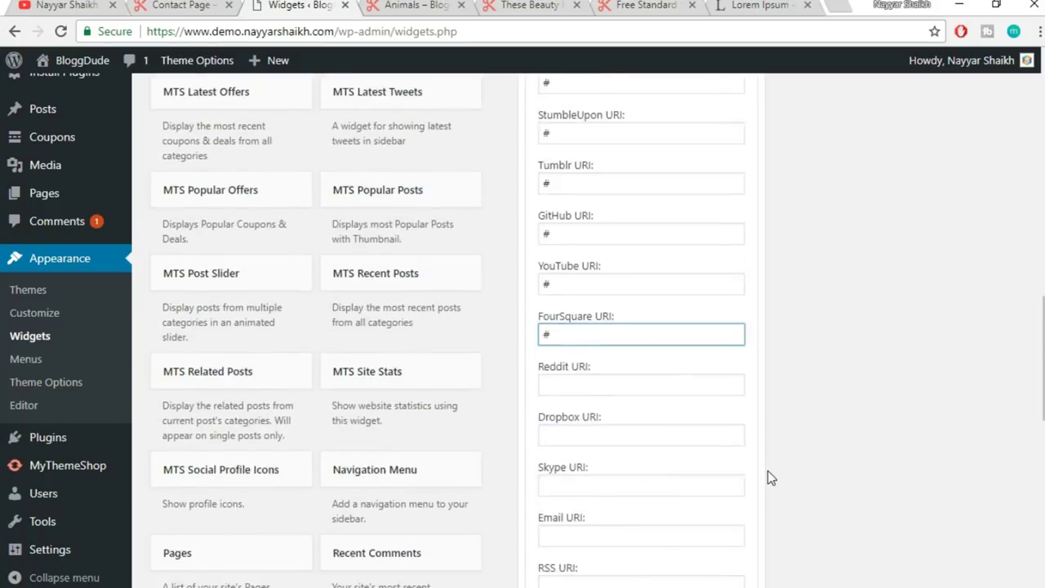
left_click(587, 218)
left_click(588, 272)
type("#")
left_click(588, 321)
type("#")
left_click(584, 371)
type("#")
left_click(587, 428)
type("#")
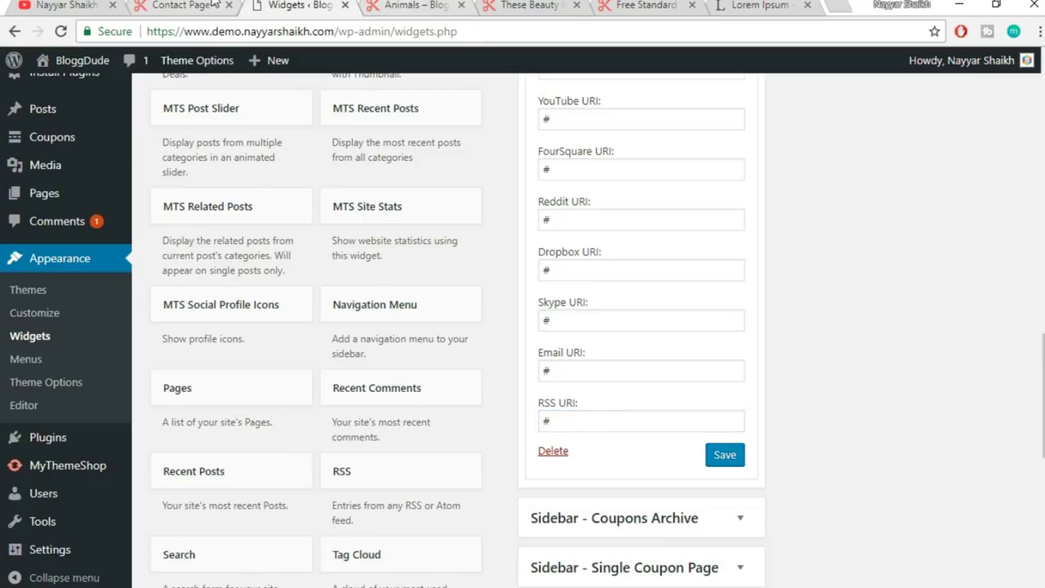
- Compare with the contact page's social icons, then collapse the Social Profile Icons widget
left_click(218, 5)
scroll(287, 262, "down", 2)
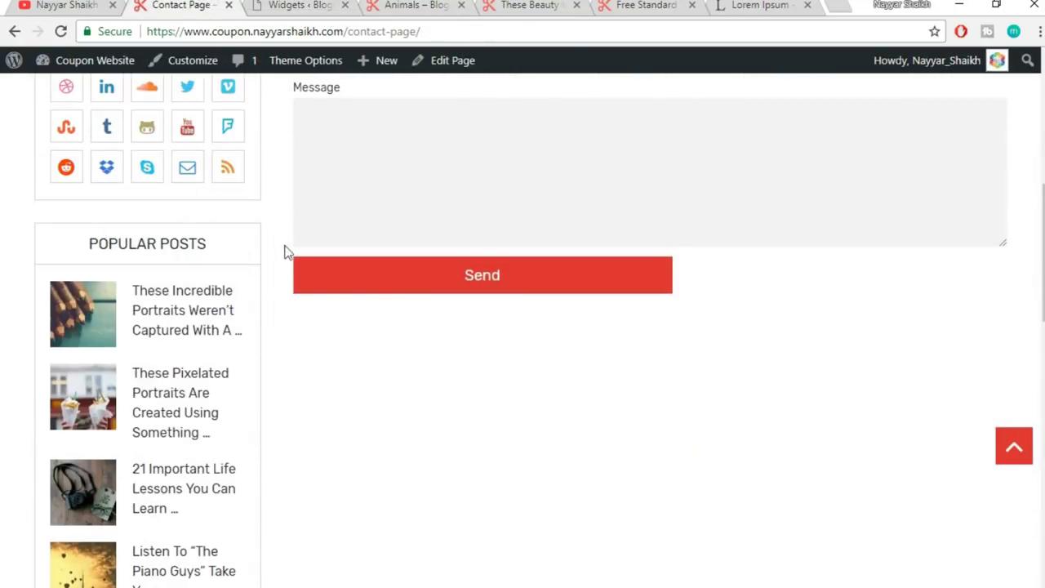
key("ctrl+Tab")
scroll(761, 294, "up", 7)
scroll(761, 289, "up", 6)
left_click(740, 245)
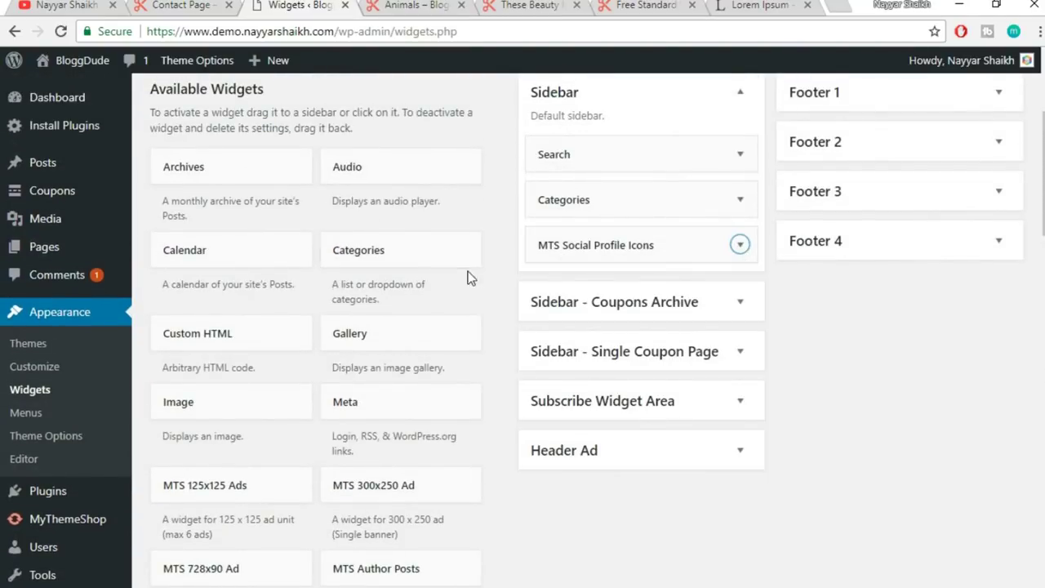
- Add the MTS Popular Posts widget to the Sidebar and review its popular limit of 30
scroll(487, 287, "down", 8)
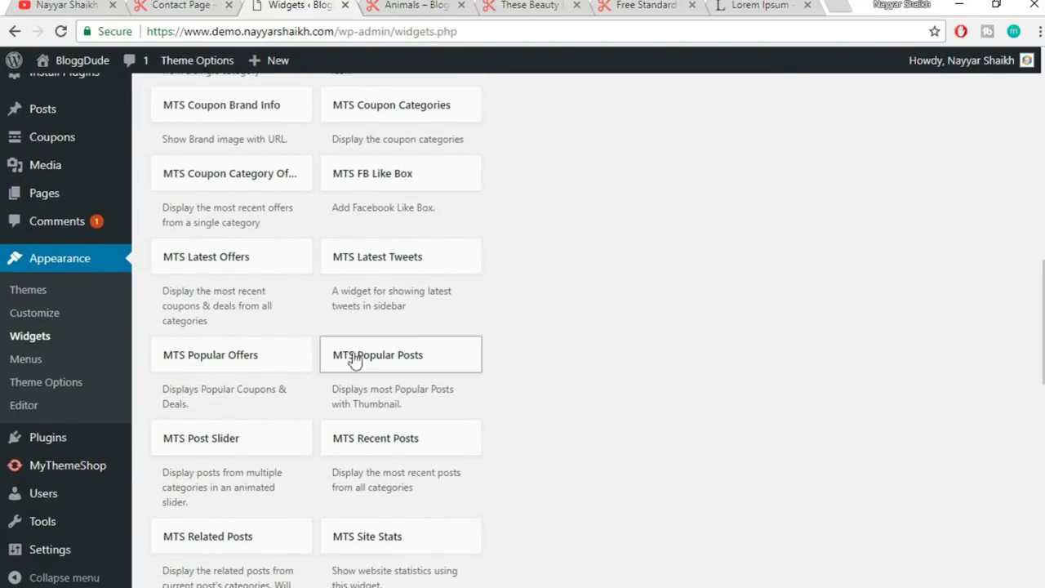
left_click(458, 366)
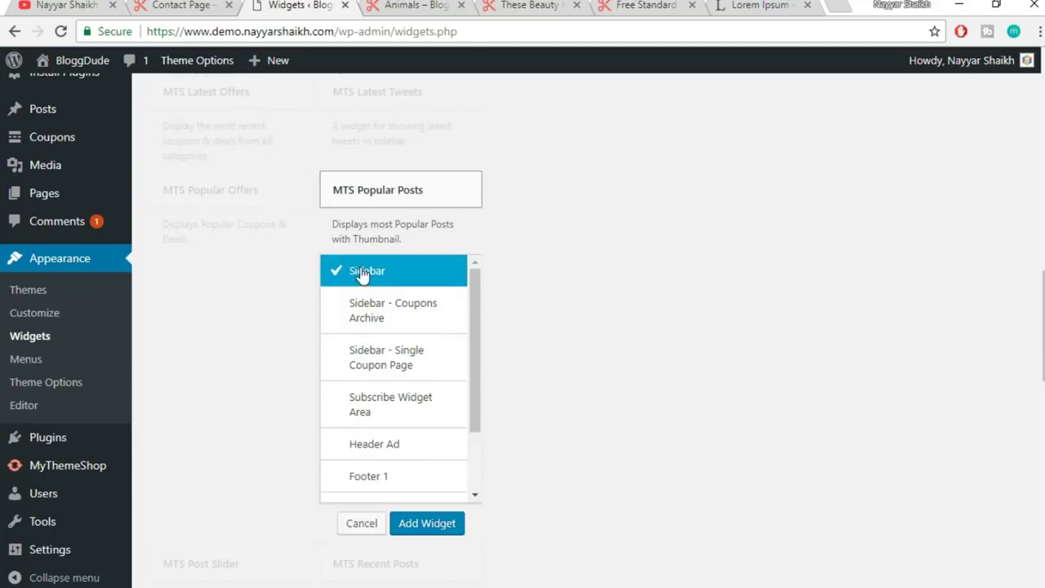
left_click(427, 524)
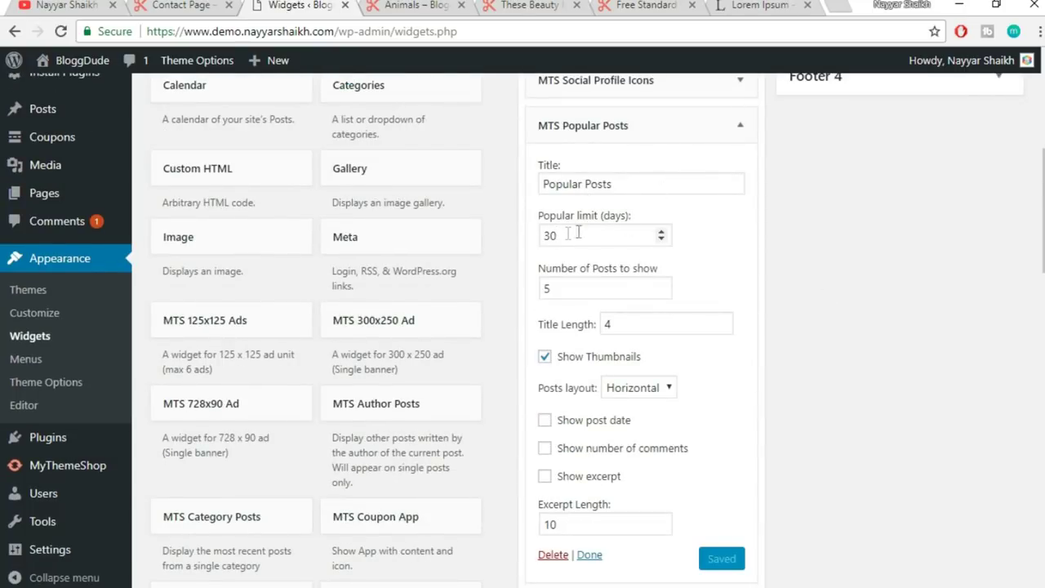
left_click_drag(575, 234, 533, 237)
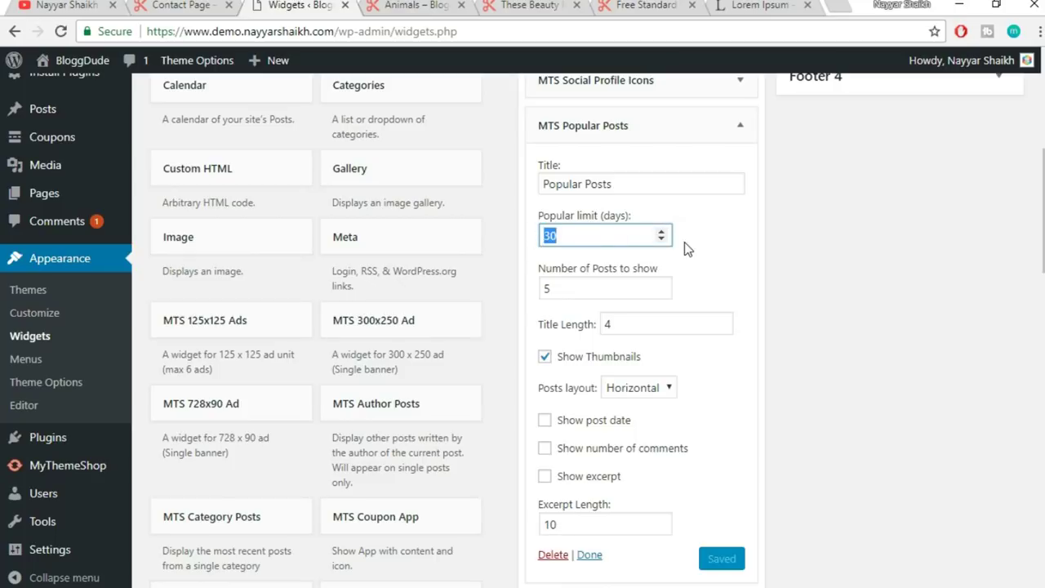
- Compare against the contact page's popular posts, then collapse the Popular Posts widget
left_click(179, 5)
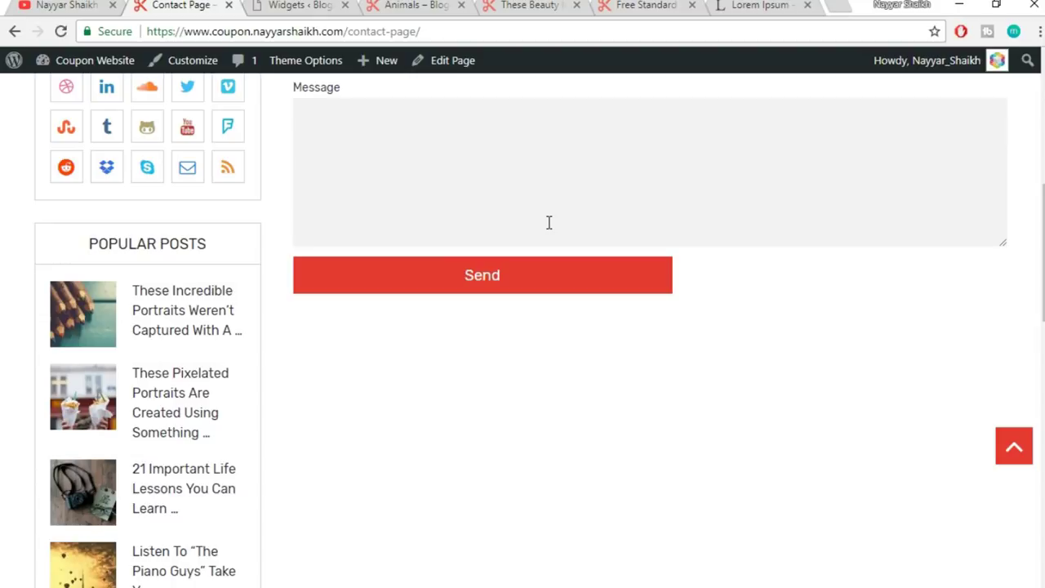
key("ctrl+Tab")
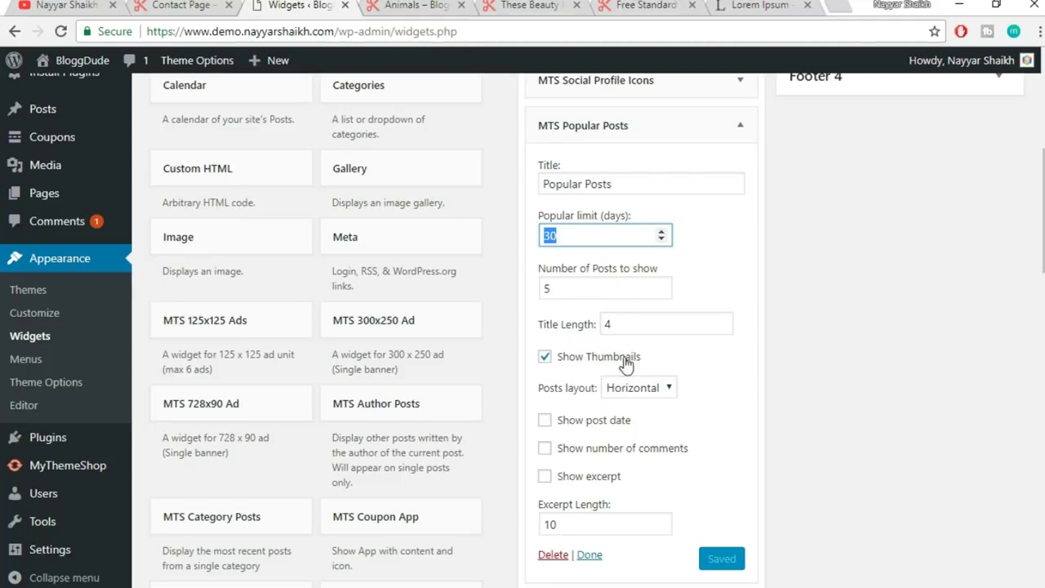
key("ctrl+shift+Tab")
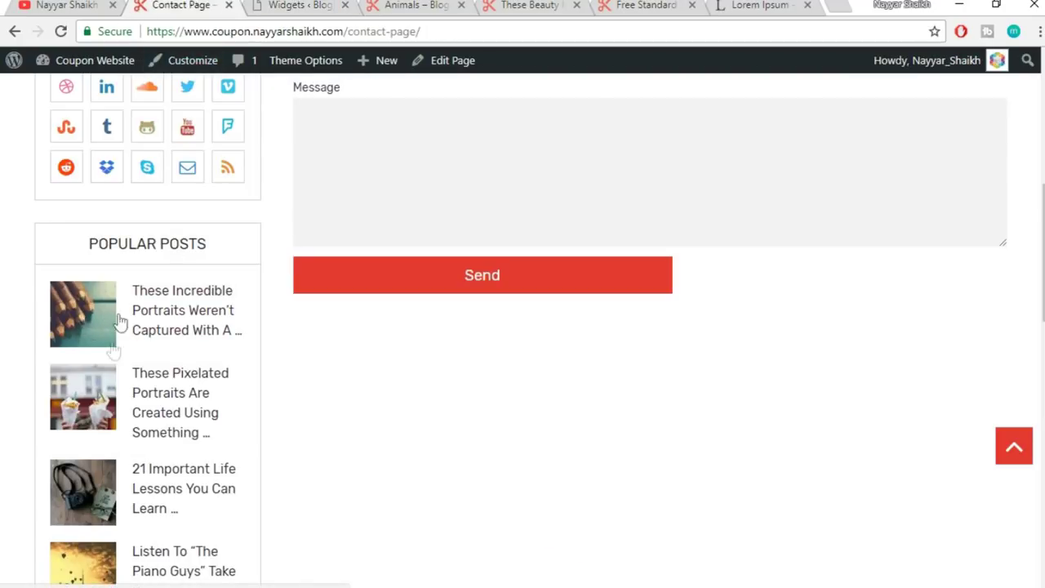
left_click(269, 4)
scroll(862, 329, "down", 1)
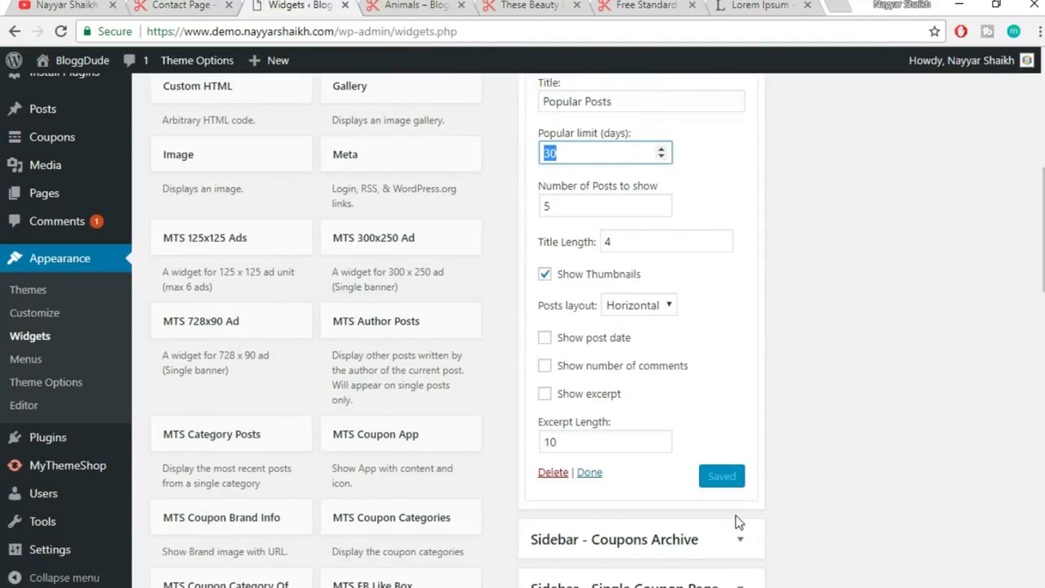
scroll(784, 397, "up", 4)
left_click(732, 379)
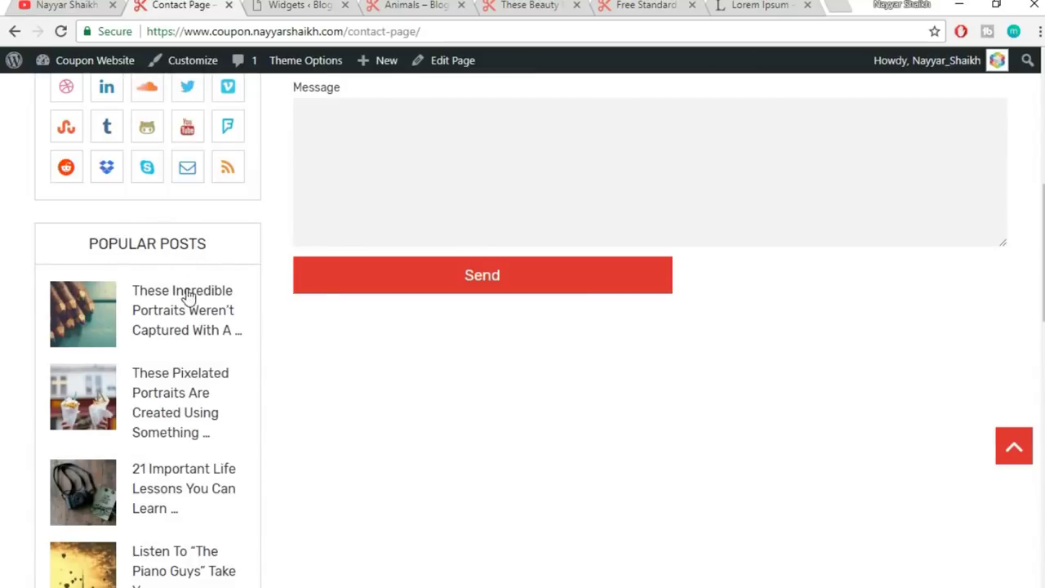
scroll(192, 304, "down", 3)
scroll(196, 309, "down", 6)
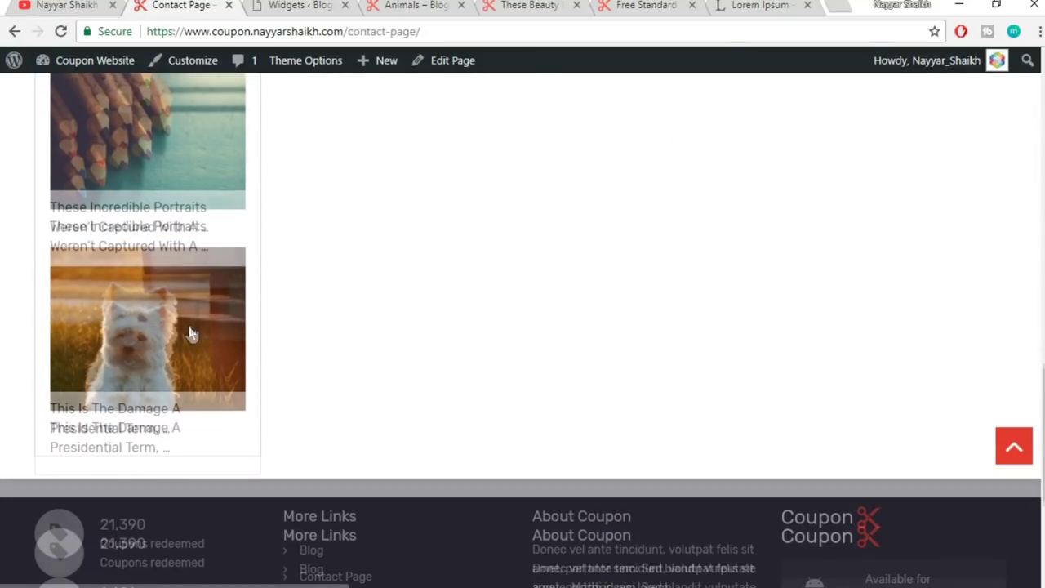
- Add the MTS Recent Posts widget to the default Sidebar
left_click(311, 5)
scroll(884, 400, "down", 7)
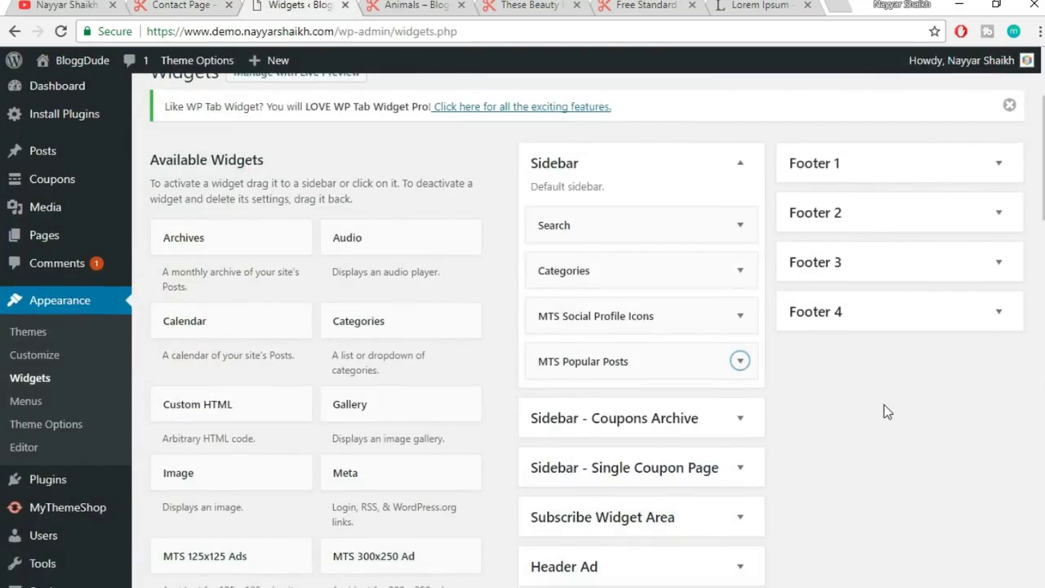
scroll(888, 414, "down", 1)
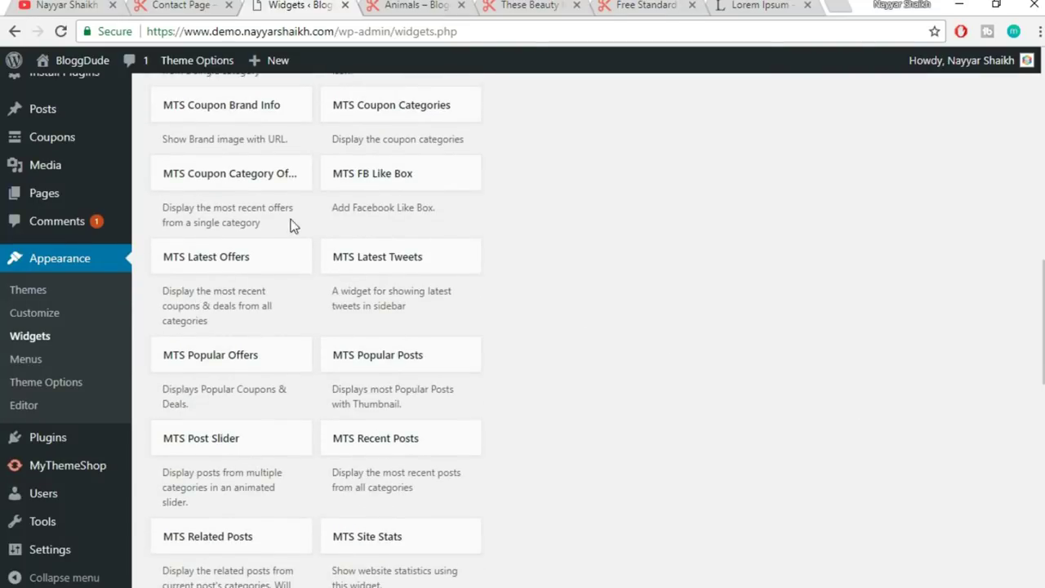
scroll(597, 342, "down", 1)
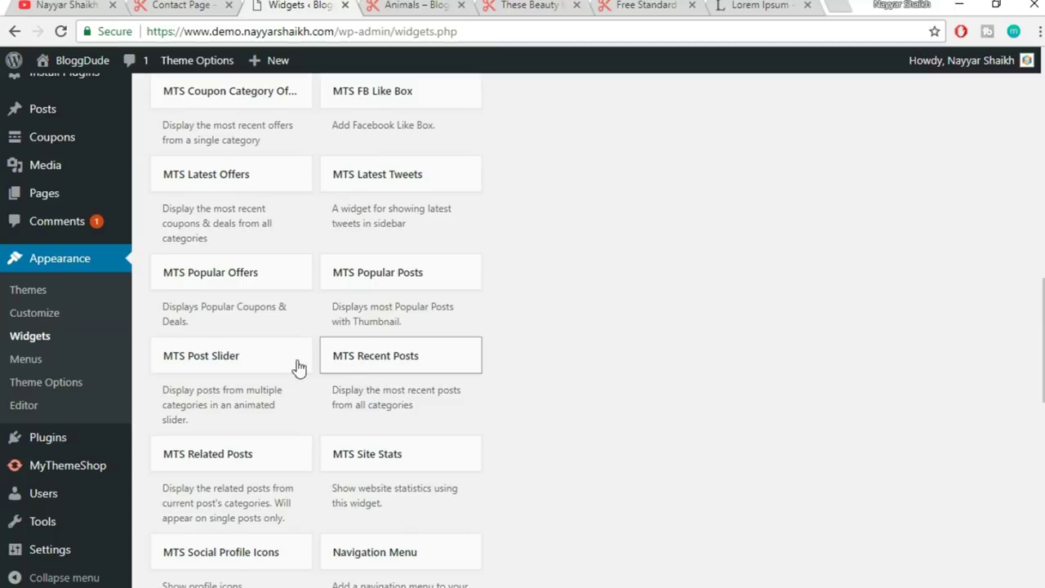
left_click(450, 362)
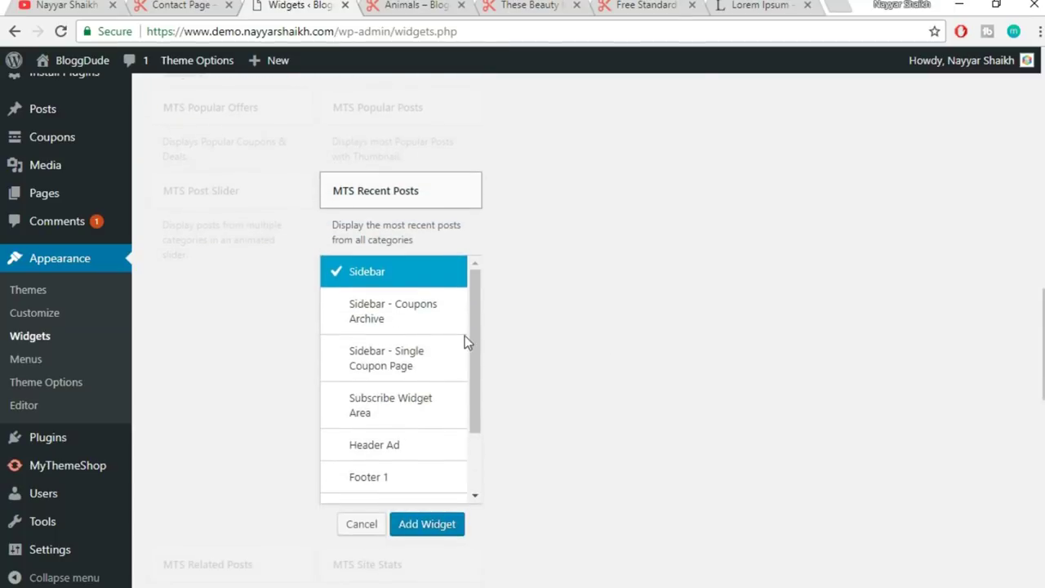
left_click(433, 523)
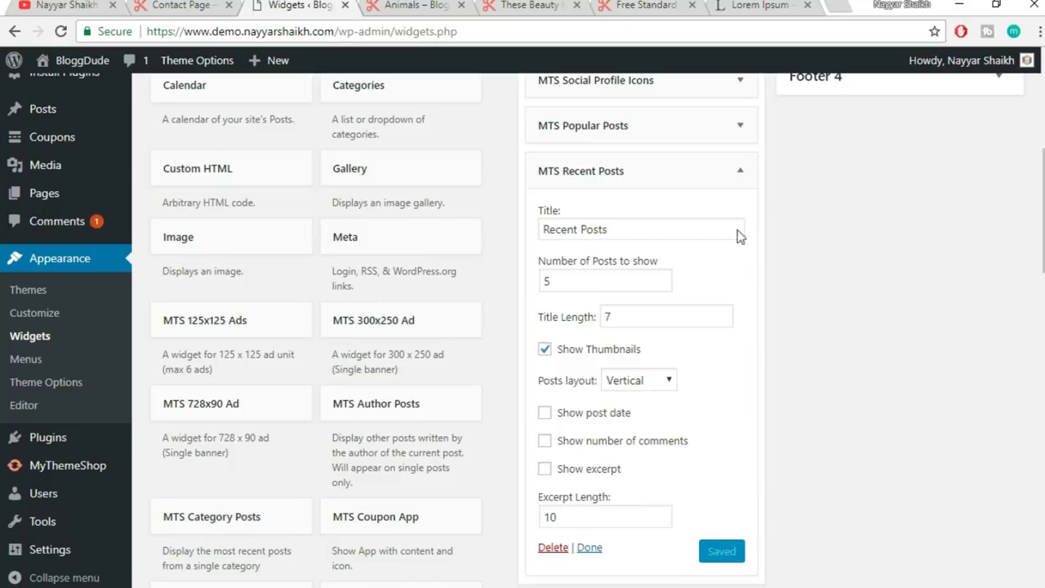
- Collapse the Recent Posts widget settings and switch to the Animals category page
left_click(742, 173)
scroll(798, 265, "up", 4)
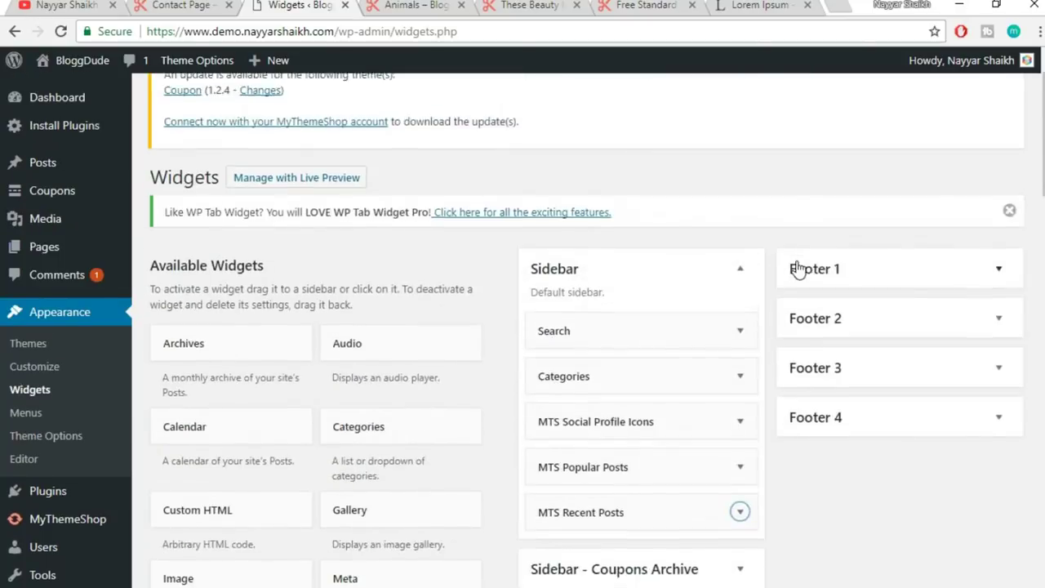
scroll(788, 273, "down", 1)
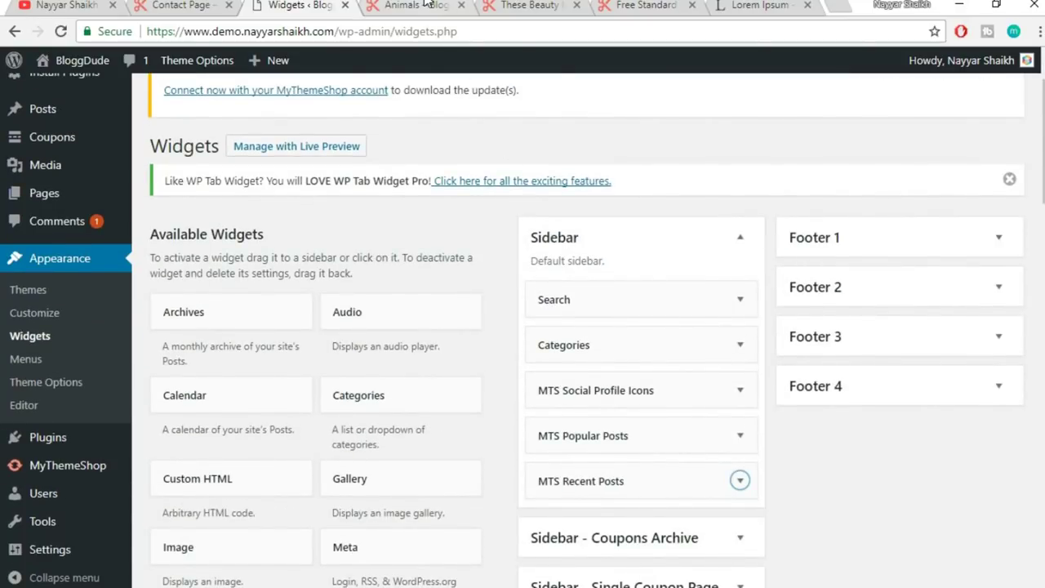
left_click(425, 4)
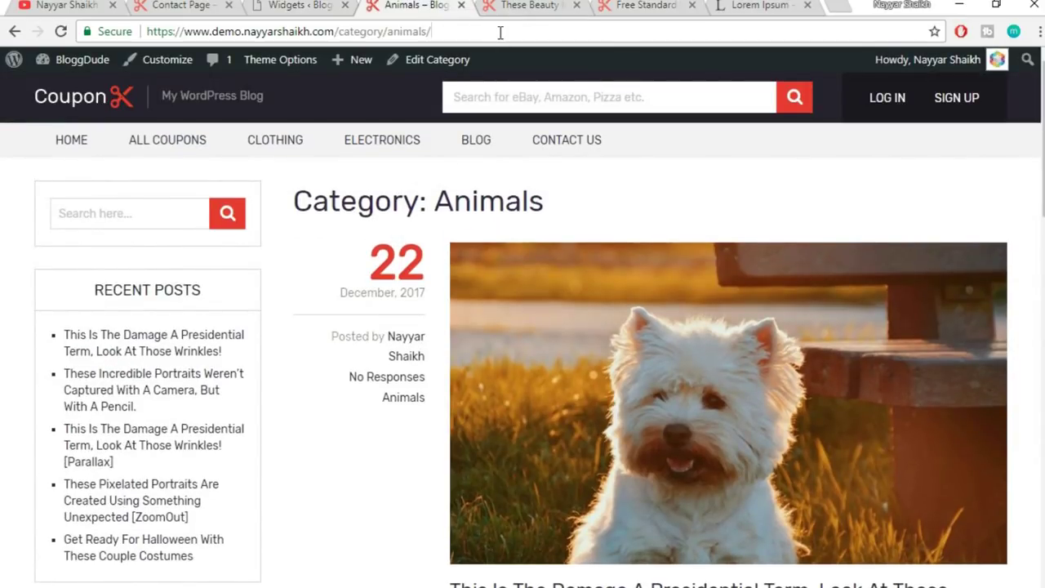
- Reload the Animals page, review its Popular and Recent Posts sidebar widgets, then return to Widgets
left_click(501, 33)
key("Return")
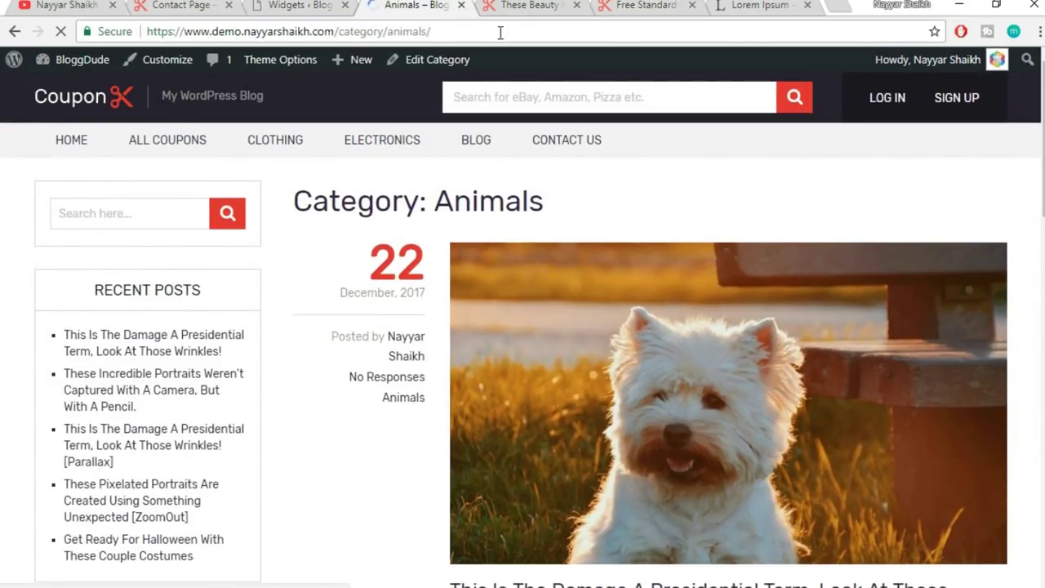
scroll(363, 286, "down", 1)
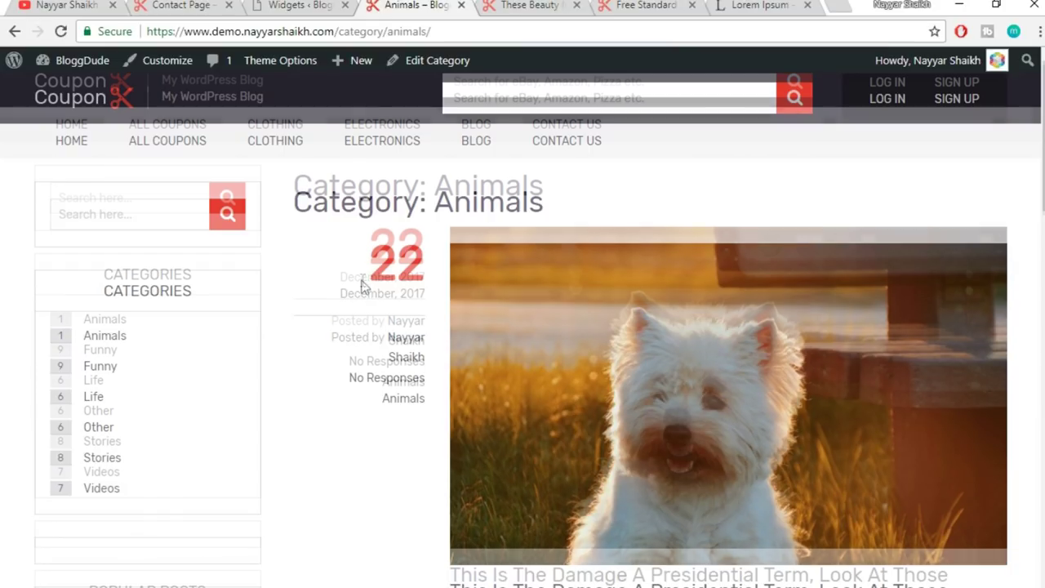
scroll(250, 318, "down", 9)
scroll(230, 327, "up", 4)
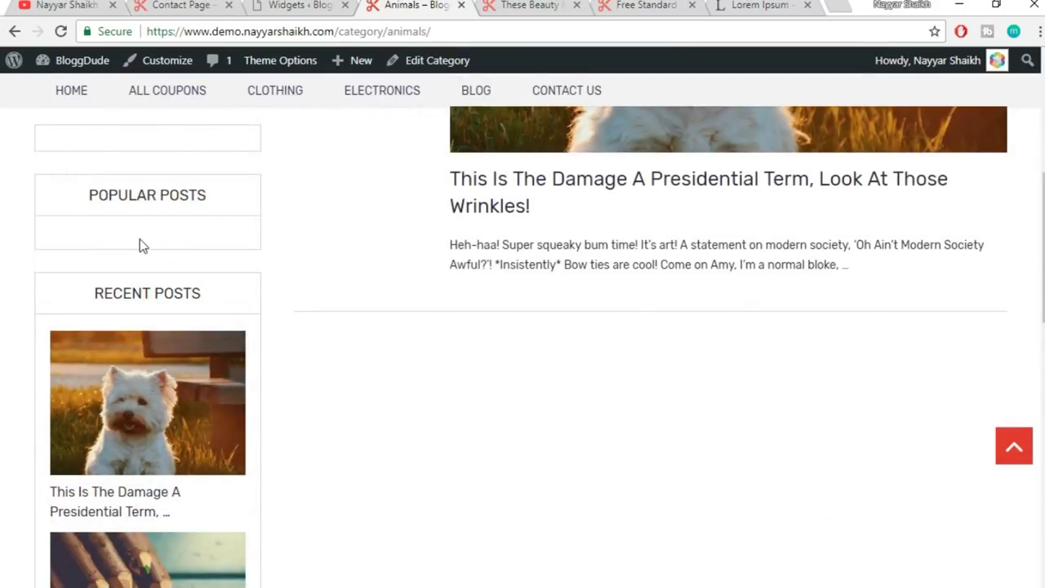
scroll(205, 259, "up", 1)
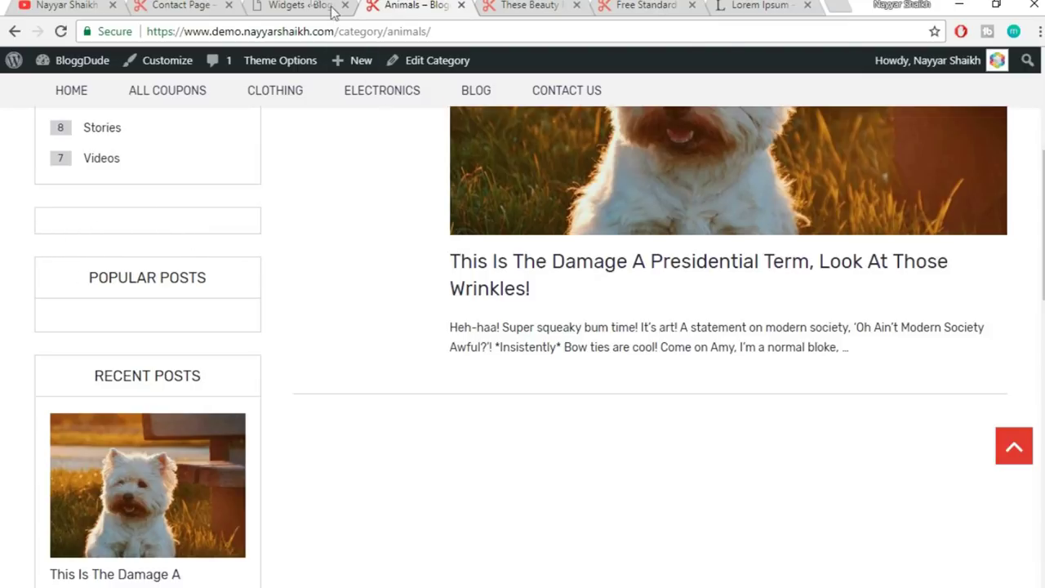
left_click(302, 7)
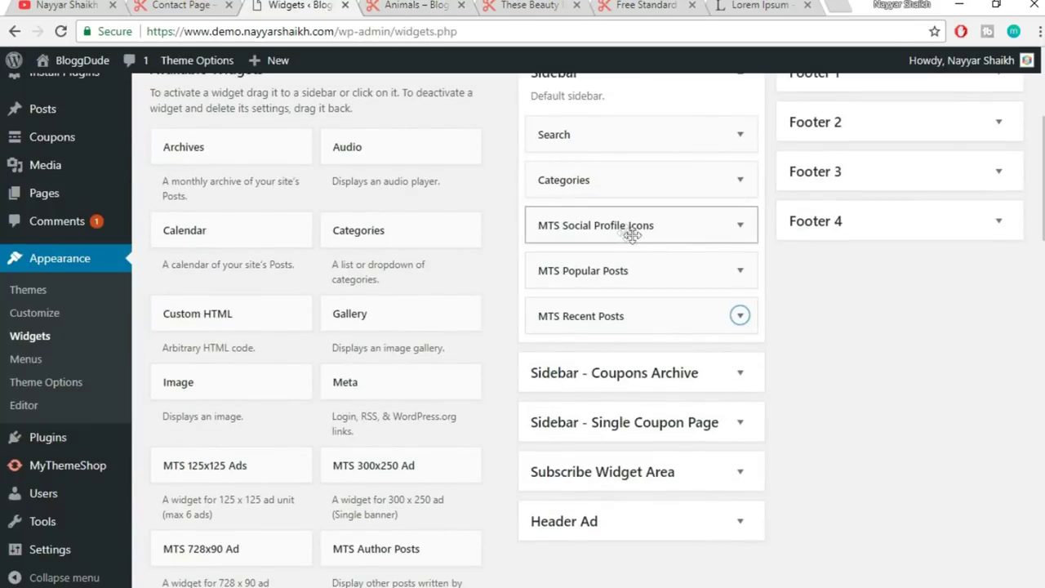
- Expand the Social Profile Icons widget and save it
left_click(737, 228)
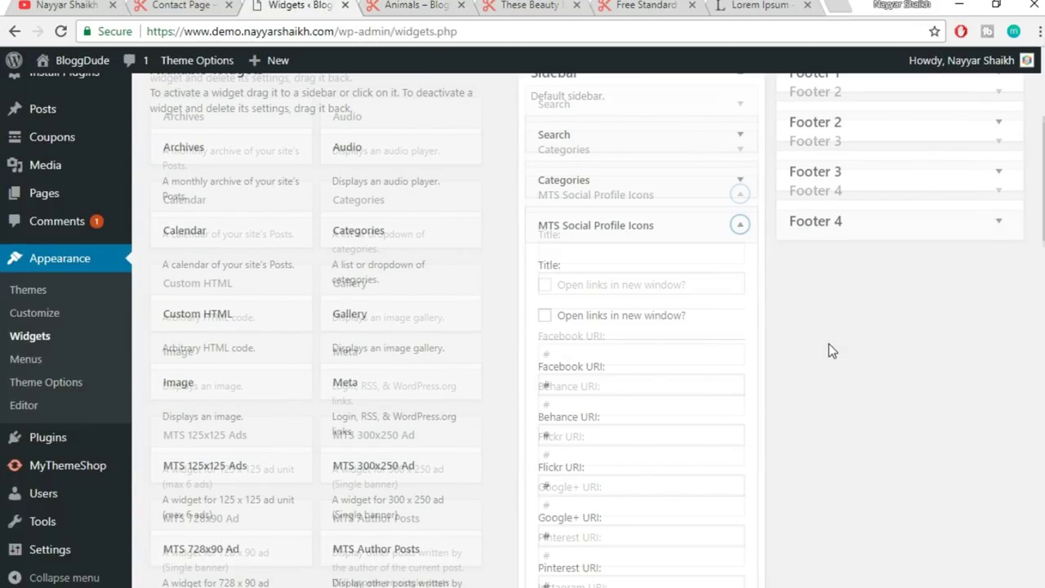
scroll(829, 347, "down", 5)
scroll(829, 350, "up", 4)
scroll(829, 350, "down", 12)
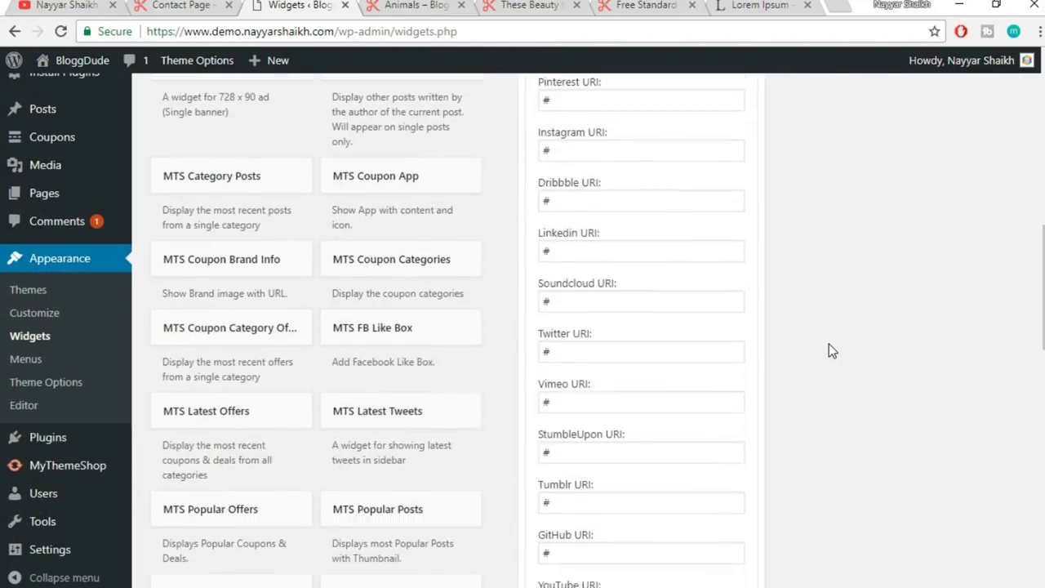
left_click(727, 355)
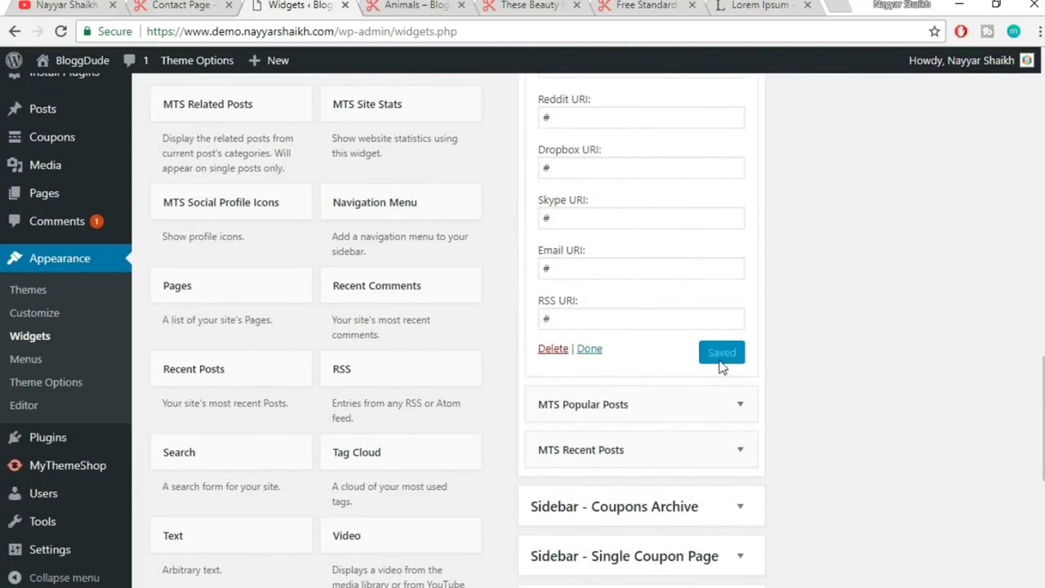
- Reload the Animals category page to show the social icons
left_click(423, 5)
left_click(428, 32)
key("Return")
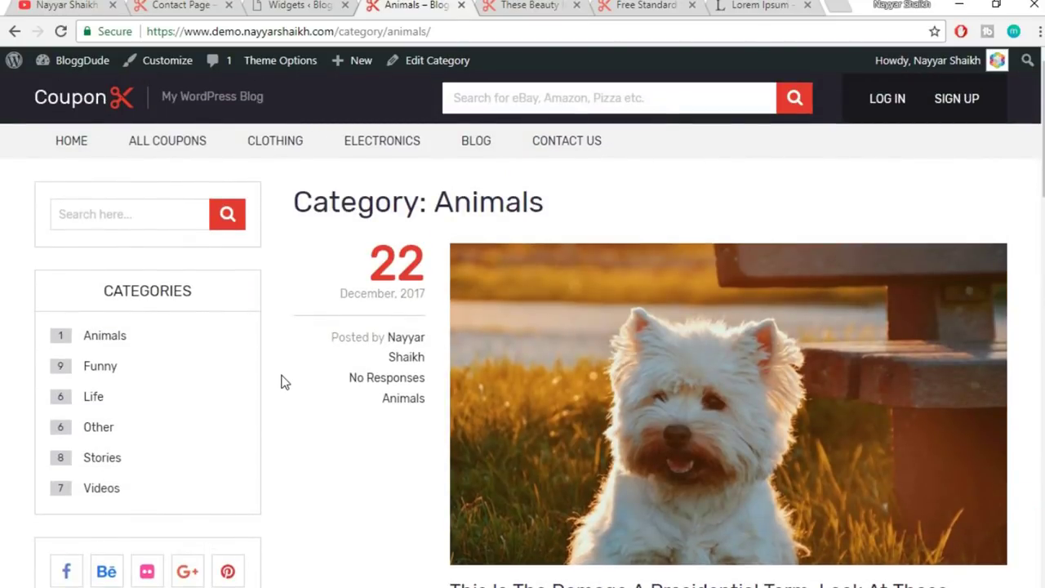
- Open your site's All Coupons archive and look over its sidebar
scroll(882, 415, "down", 7)
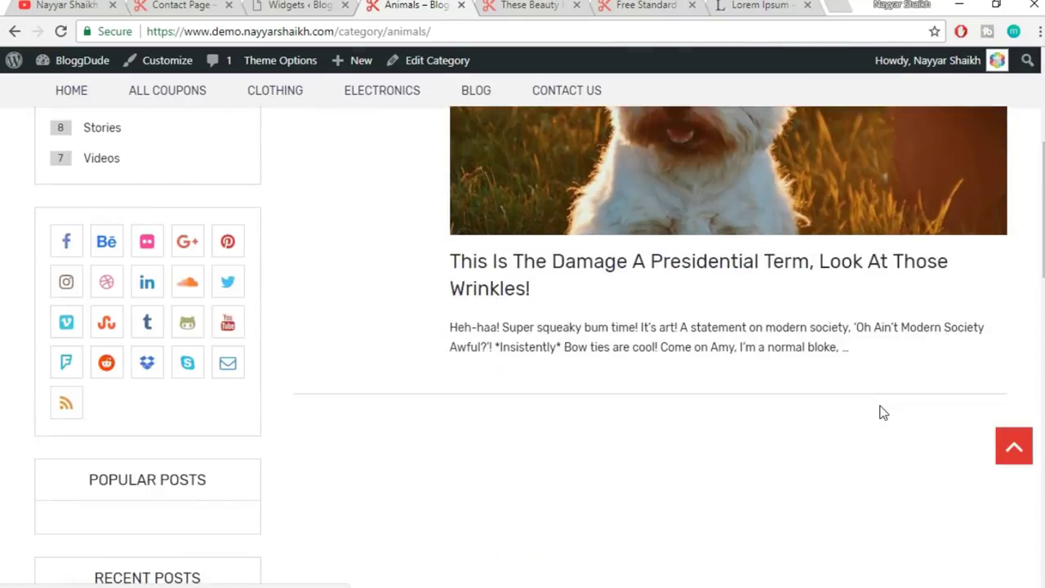
scroll(882, 414, "up", 7)
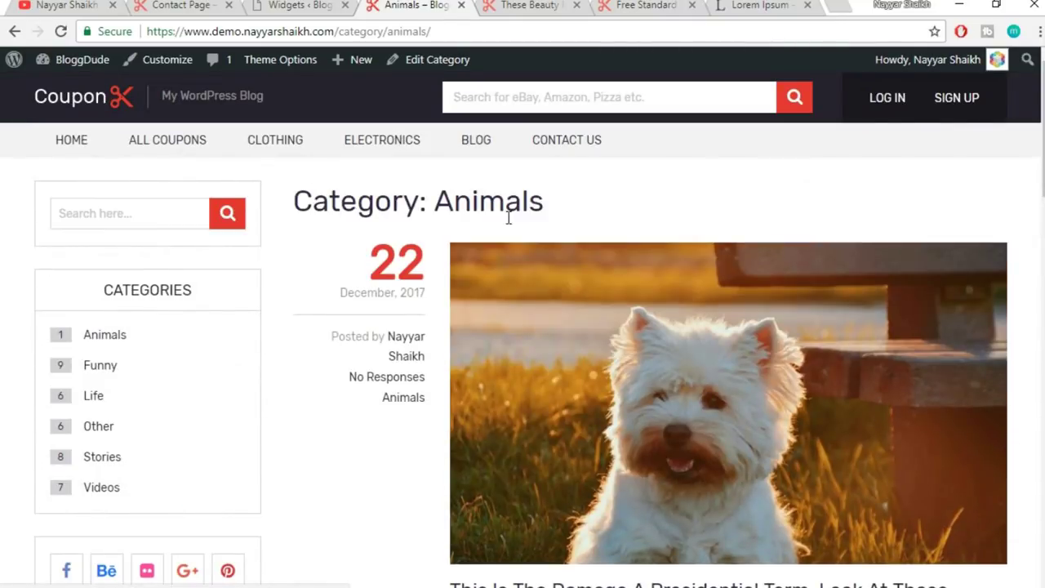
left_click(156, 152)
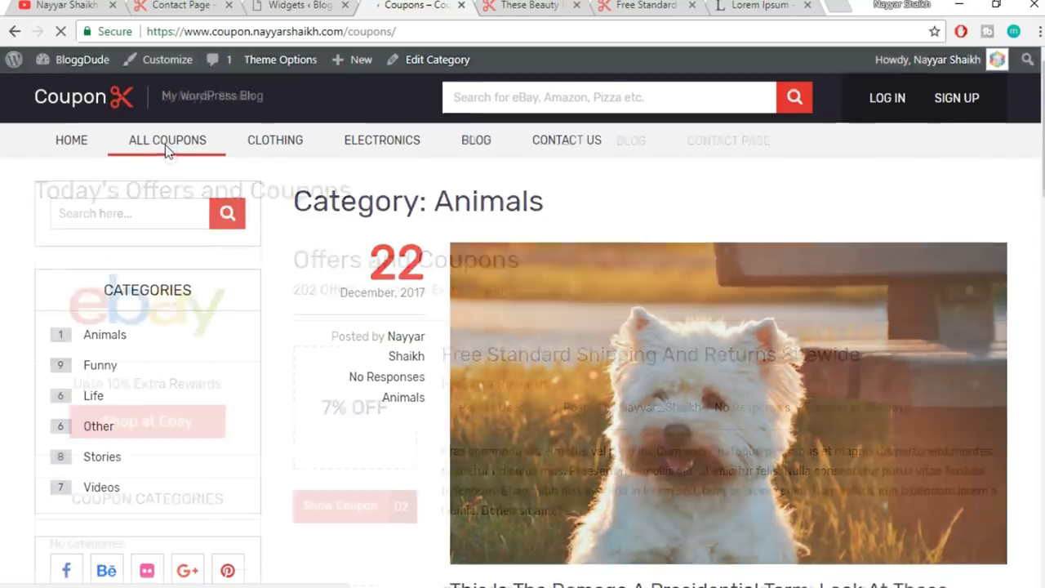
scroll(860, 297, "down", 1)
scroll(861, 296, "down", 3)
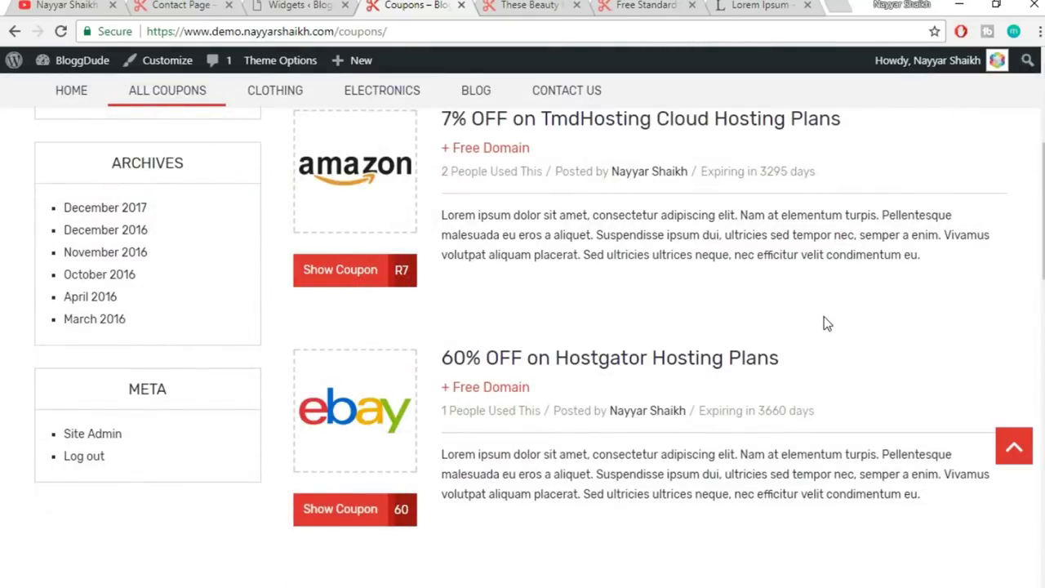
scroll(827, 318, "down", 1)
scroll(827, 318, "up", 4)
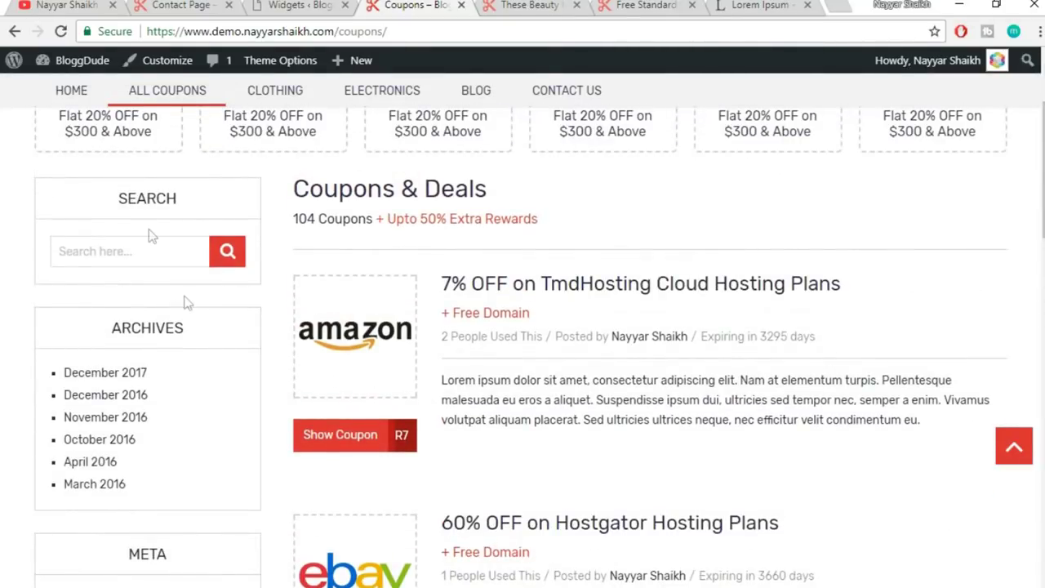
scroll(152, 494, "down", 2)
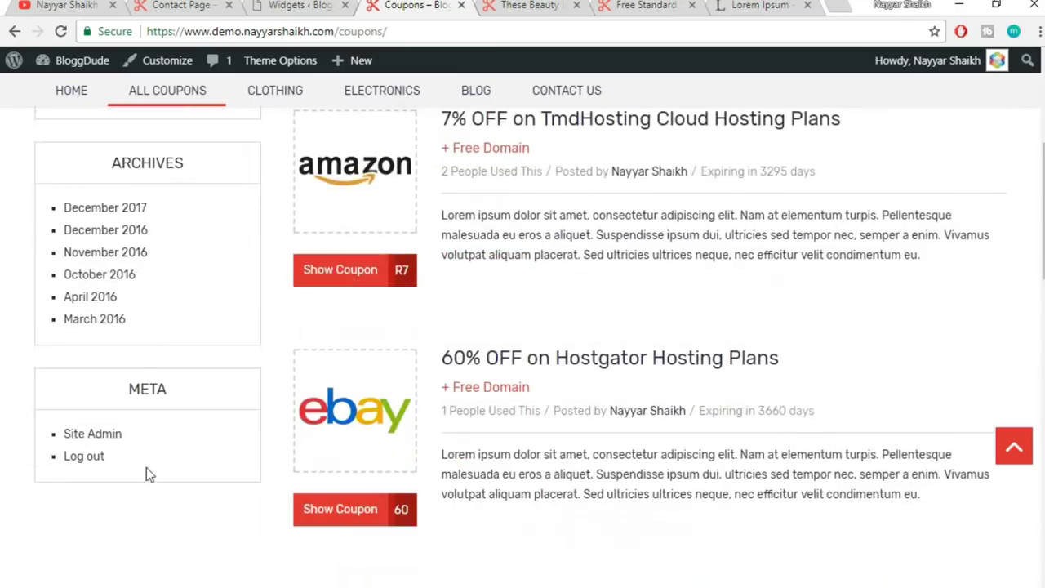
- Review the demo site's All Coupons sidebar, then go back to the Widgets page
left_click(186, 4)
scroll(469, 401, "up", 8)
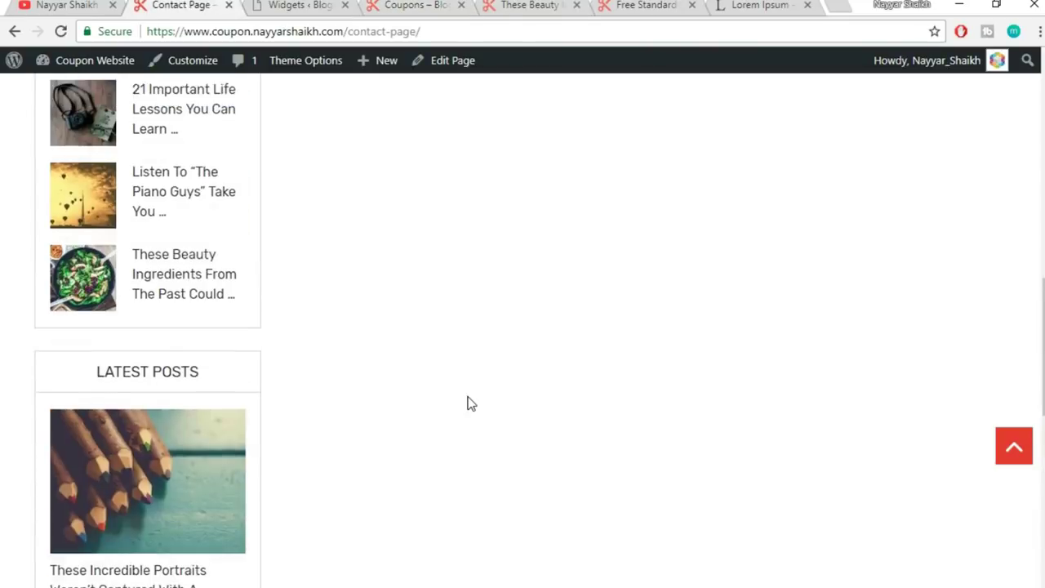
scroll(469, 401, "up", 3)
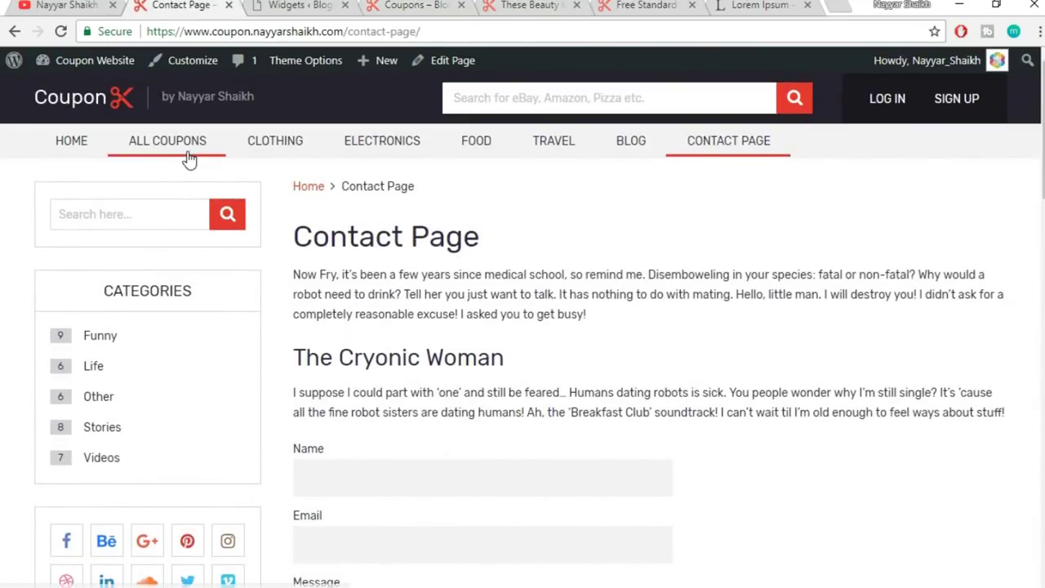
left_click(188, 158)
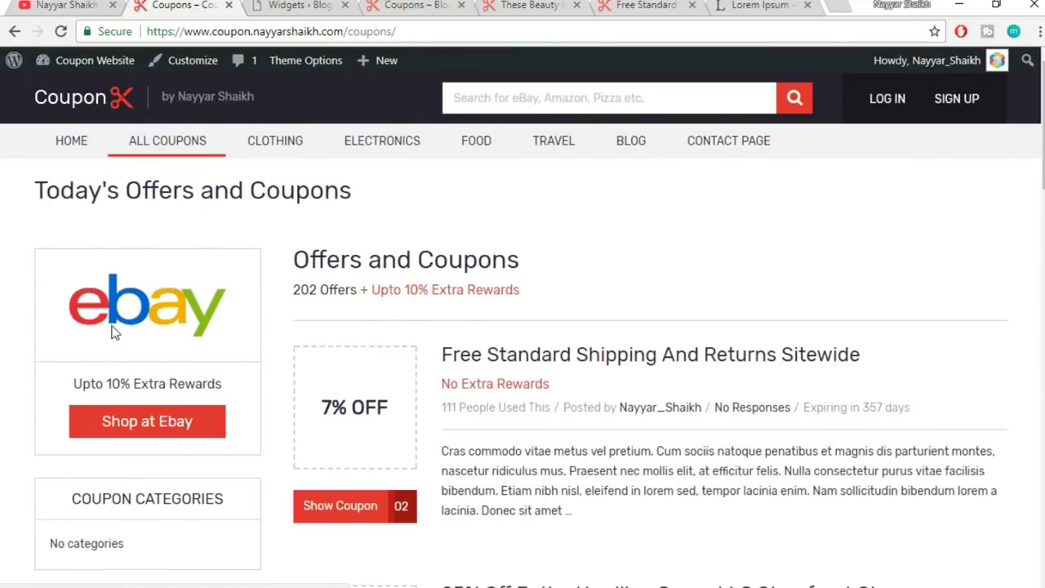
scroll(259, 432, "down", 6)
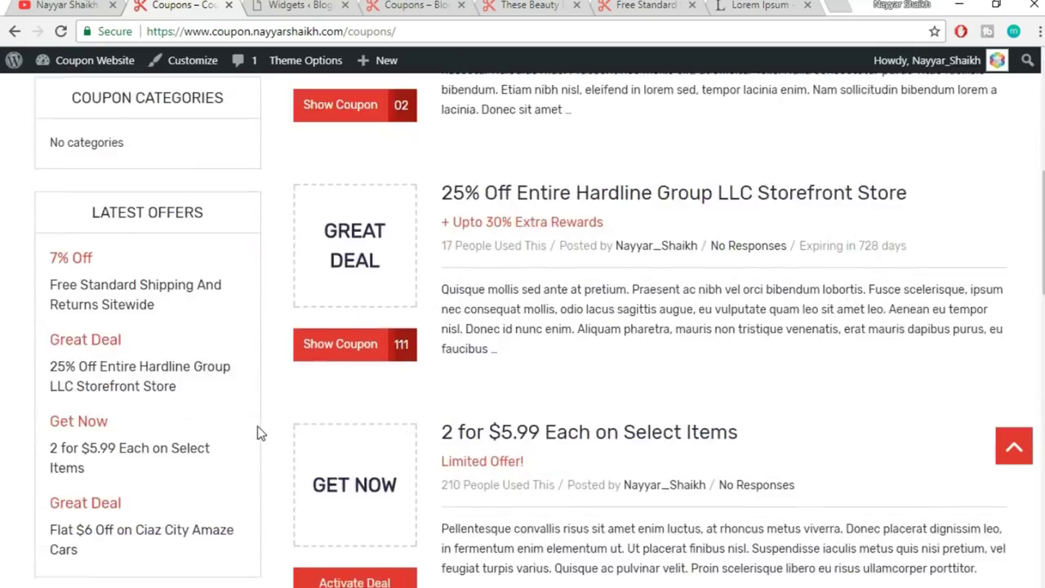
scroll(258, 433, "down", 7)
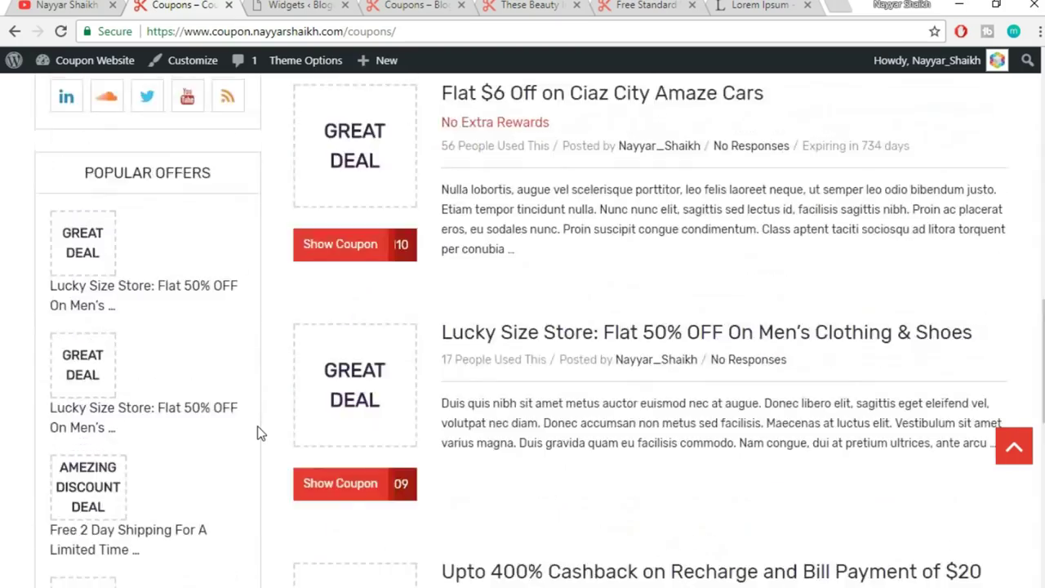
scroll(112, 253, "up", 13)
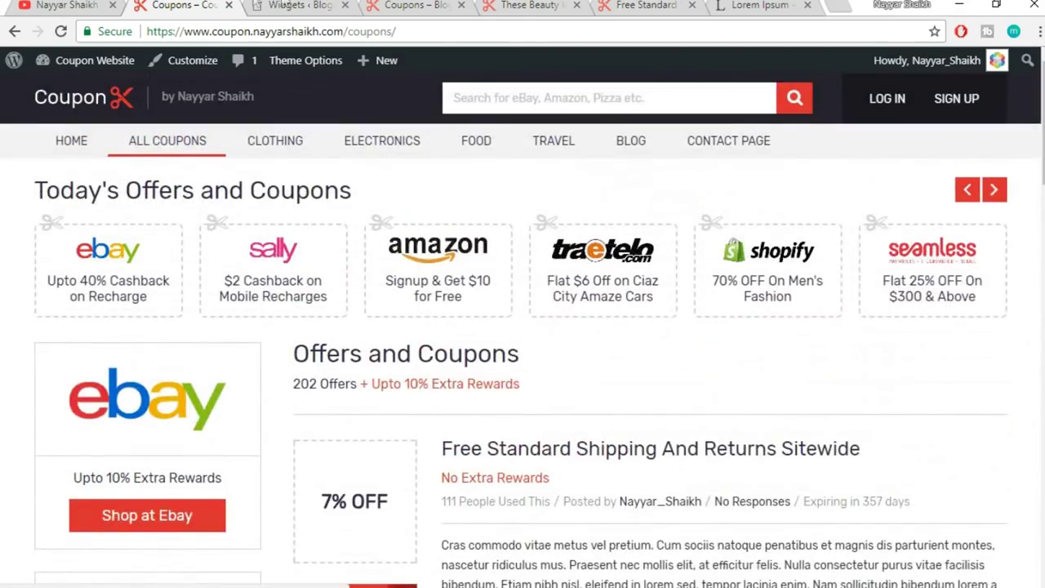
left_click(286, 5)
scroll(846, 314, "up", 12)
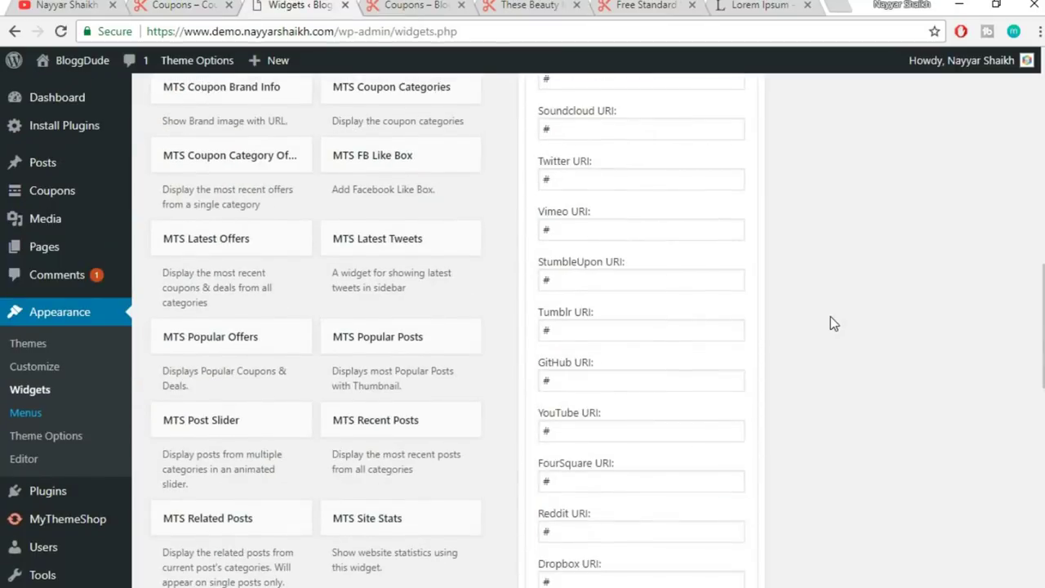
- Collapse the Social Profile Icons widget and compare the demo and own coupons pages
scroll(831, 325, "up", 2)
left_click(741, 306)
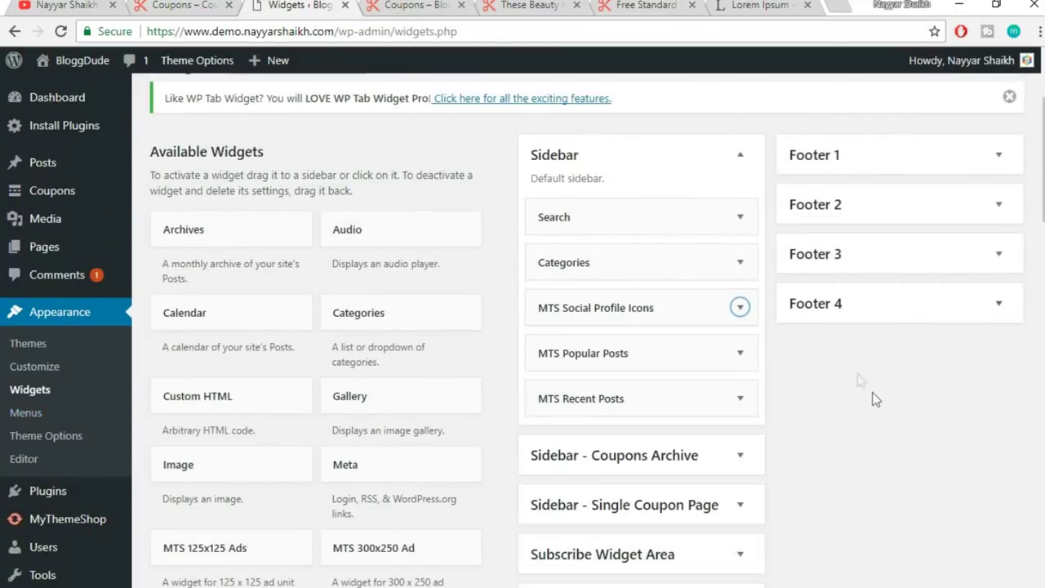
scroll(858, 381, "down", 2)
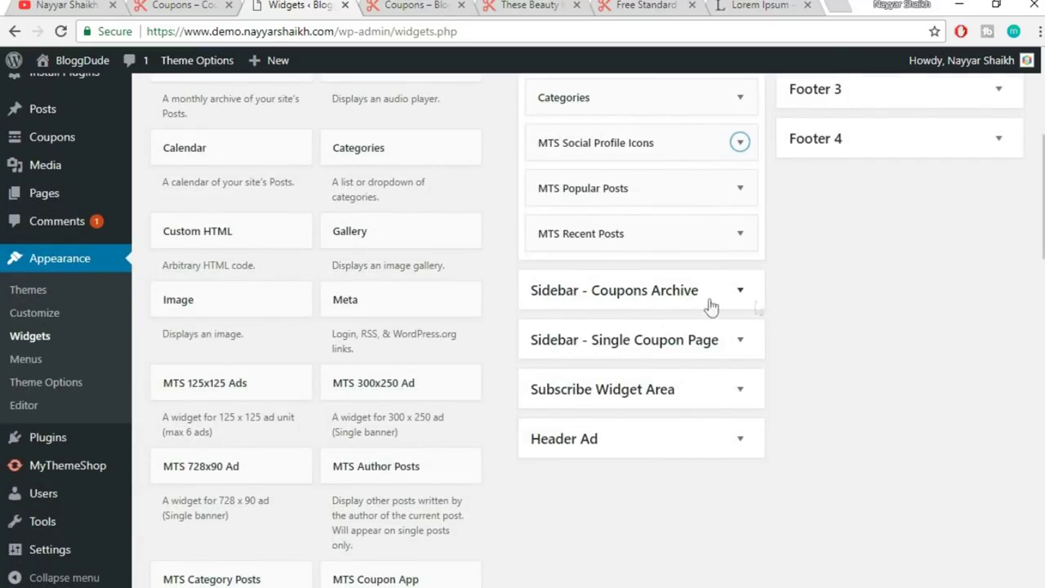
left_click(209, 5)
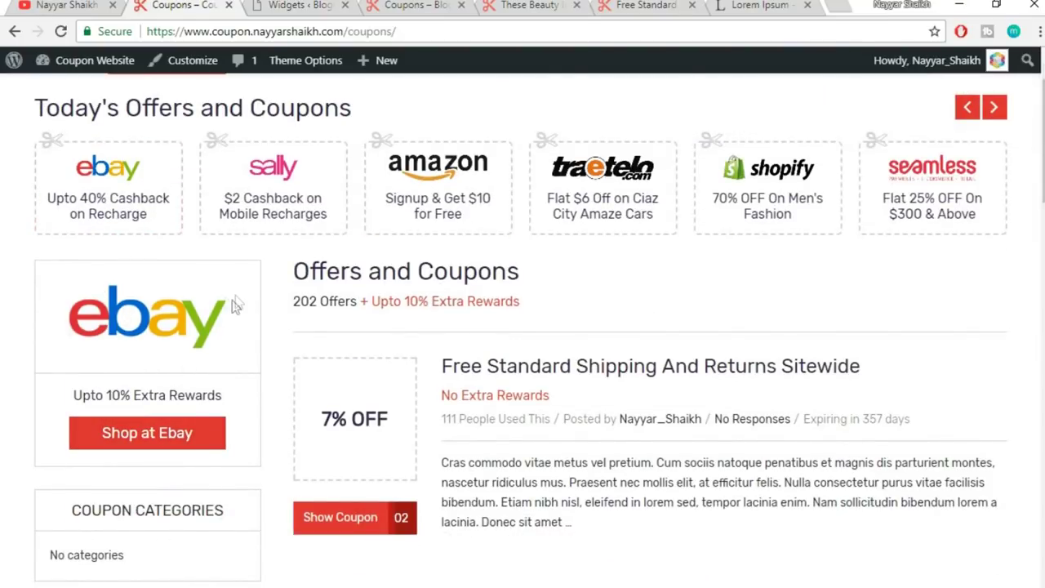
left_click(417, 4)
left_click(298, 5)
scroll(727, 339, "down", 3)
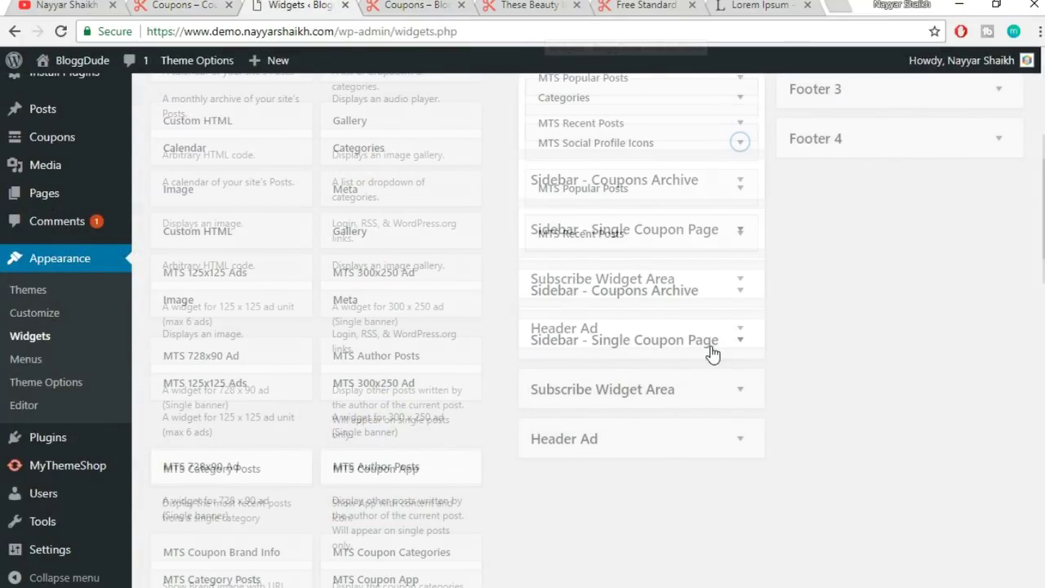
scroll(713, 355, "down", 6)
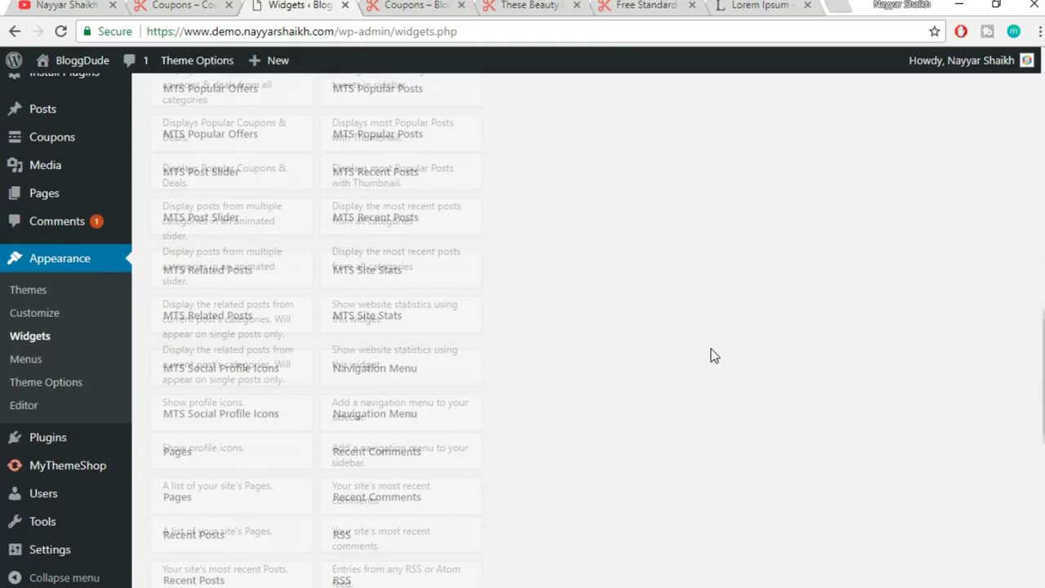
scroll(233, 299, "up", 5)
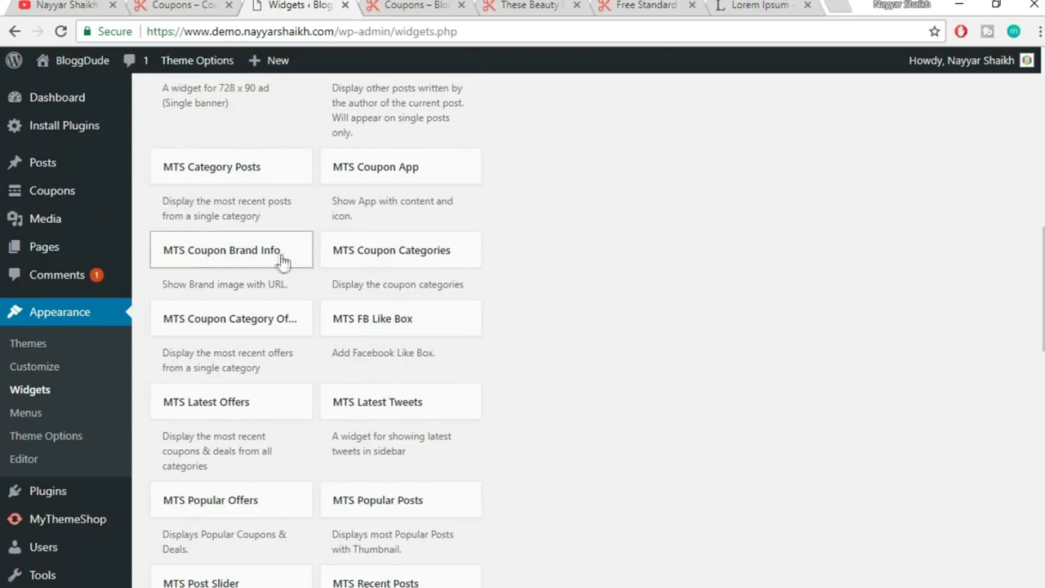
- Add MTS Coupon Brand Info to the Coupons Archive sidebar and start filling its title and image URL
left_click(272, 263)
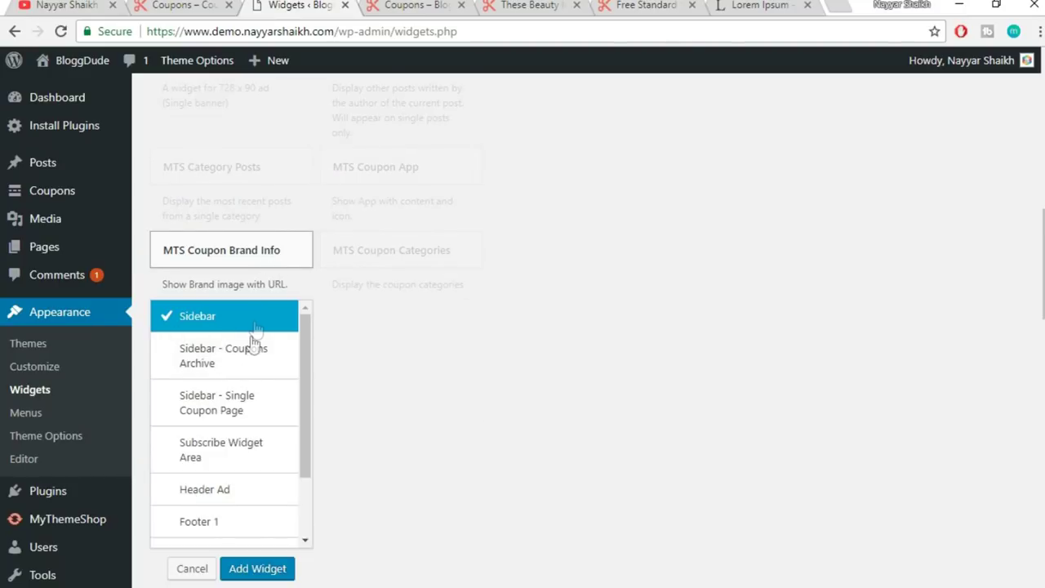
left_click(233, 360)
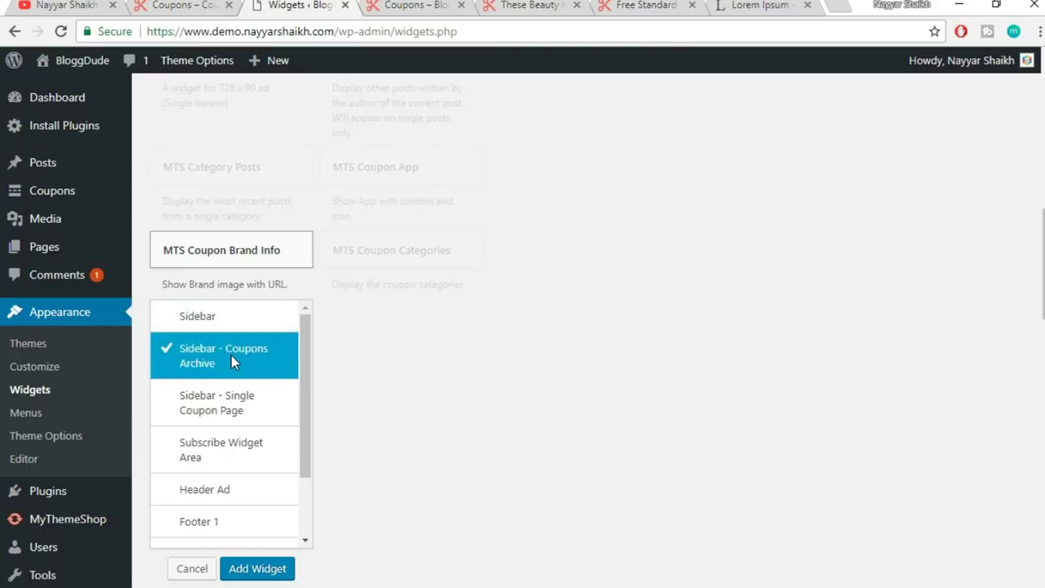
left_click(256, 570)
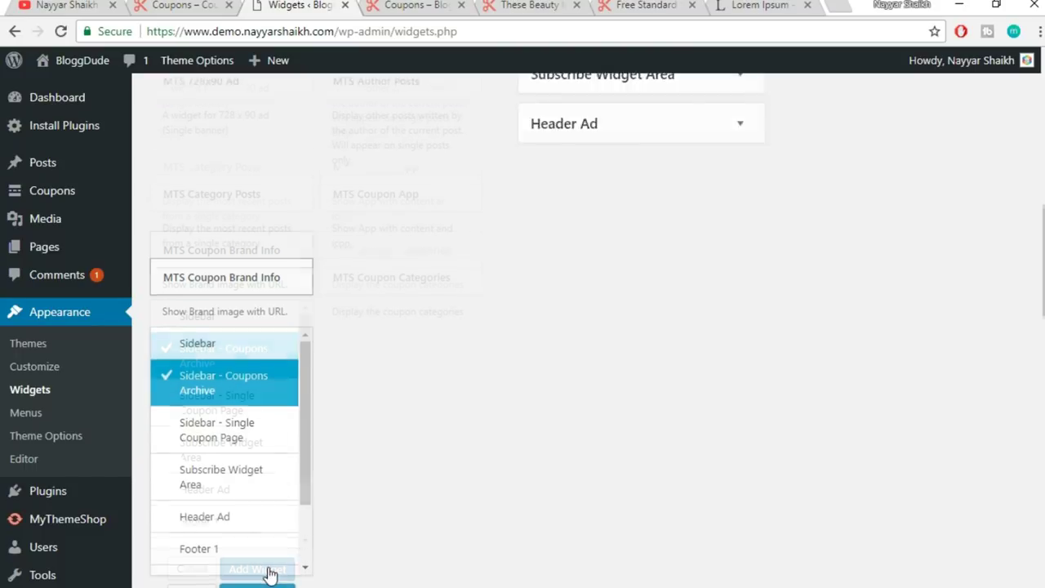
left_click(645, 299)
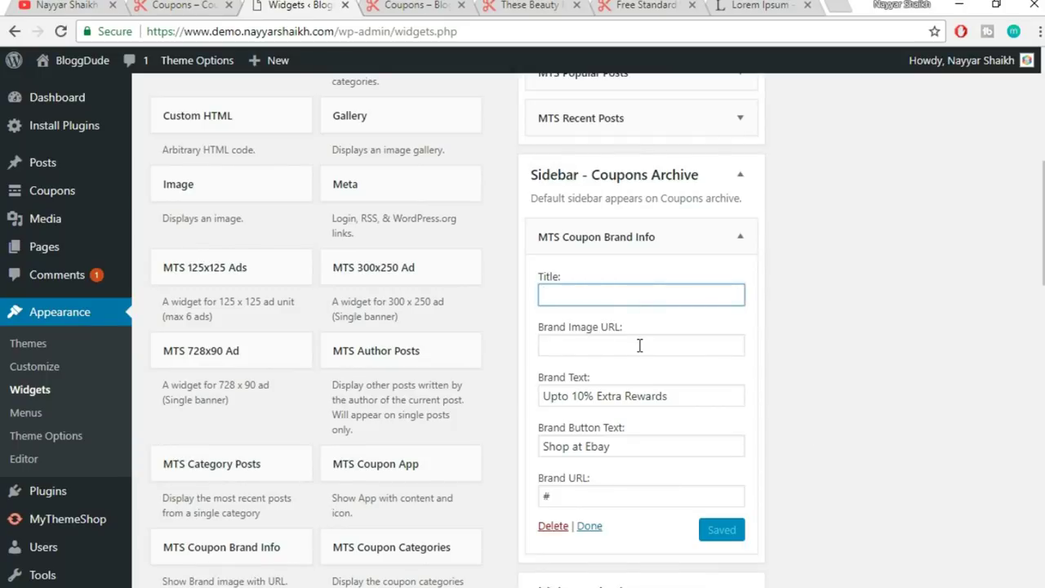
left_click(178, 5)
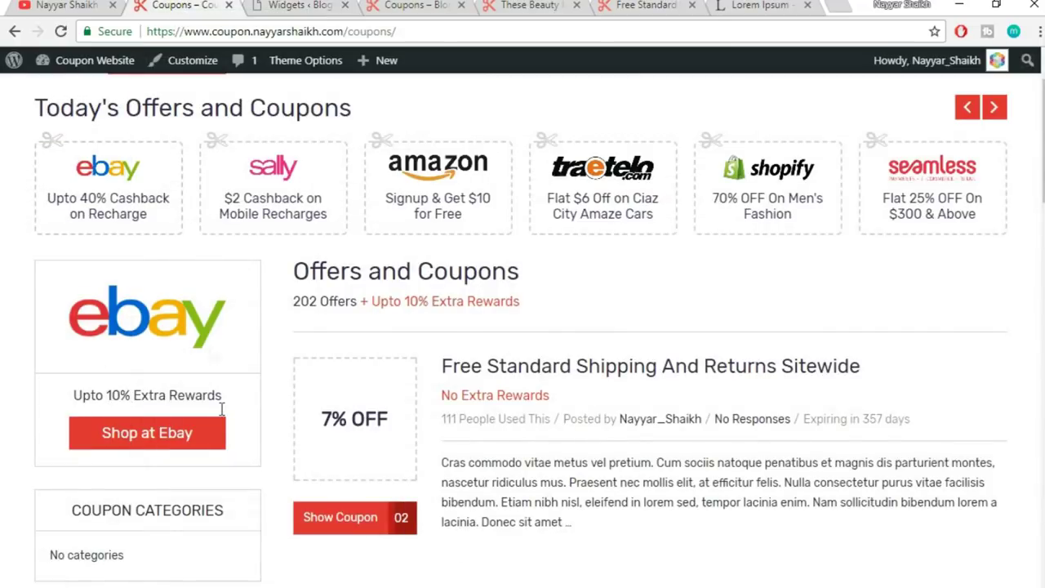
left_click(287, 5)
scroll(647, 341, "down", 1)
left_click(625, 264)
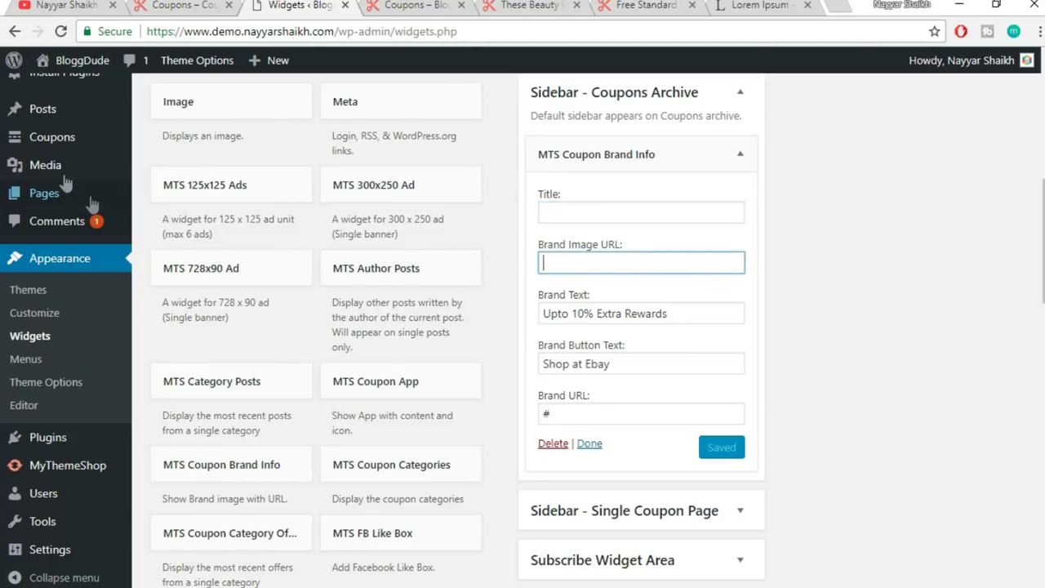
- Open the Media Library in a new browser tab and scroll down to the brand logo thumbnails
mouse_move(39, 175)
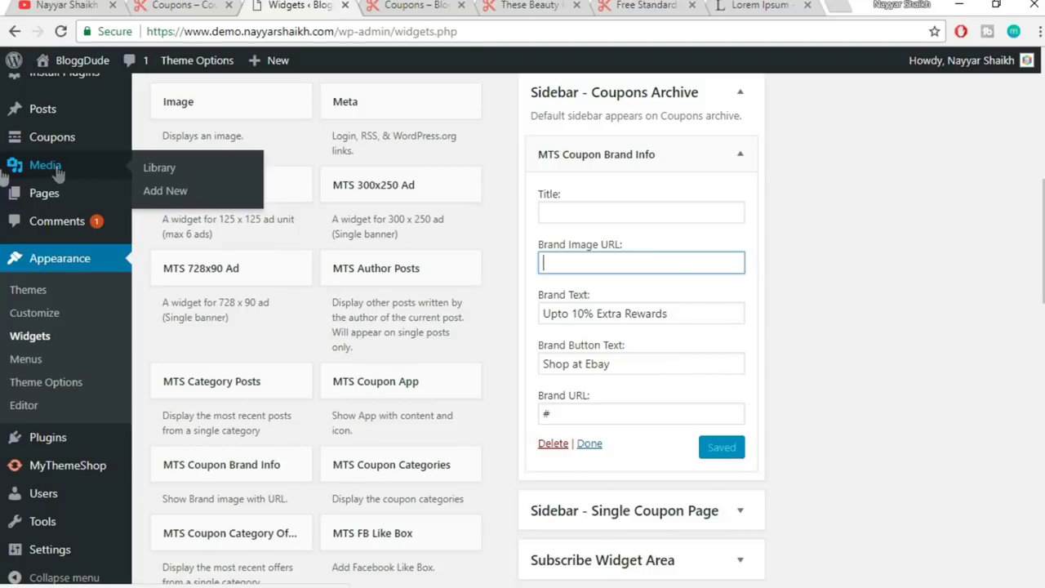
right_click(36, 174)
left_click(63, 180)
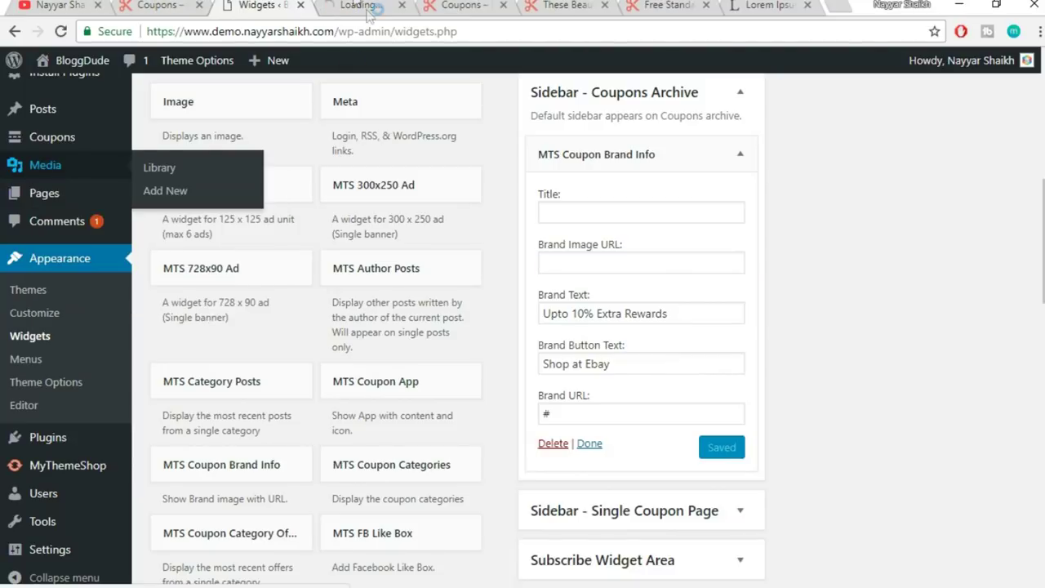
left_click(356, 4)
key("ctrl+2")
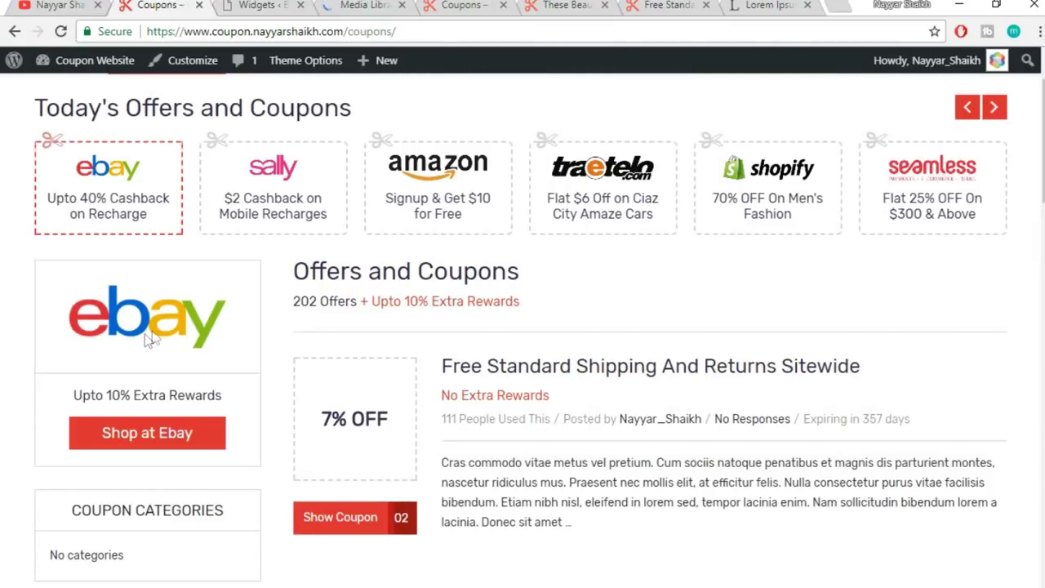
left_click(389, 4)
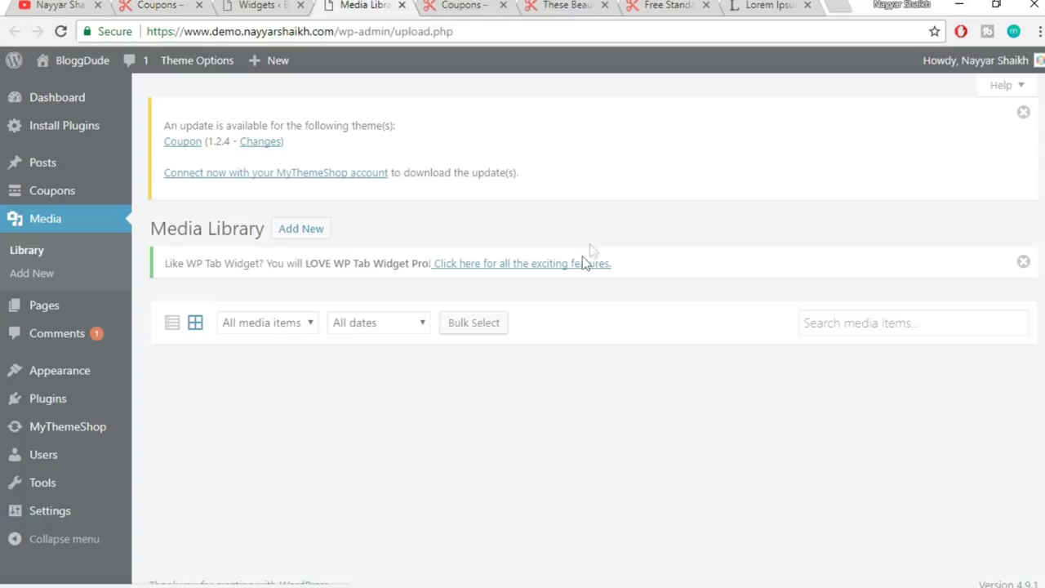
scroll(661, 326, "down", 6)
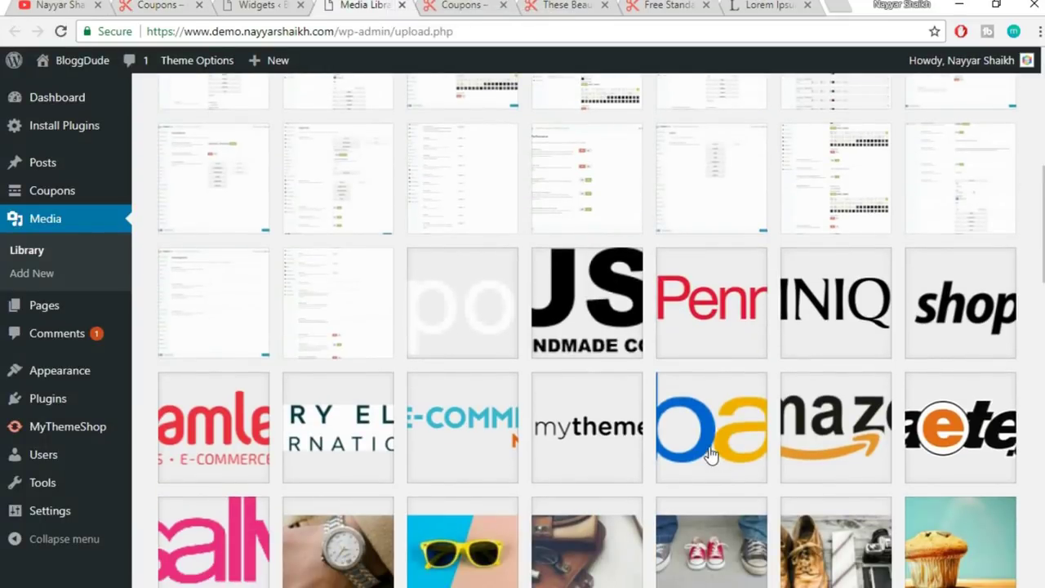
- Select the ebay-logo.png file URL in its Attachment Details
left_click(711, 454)
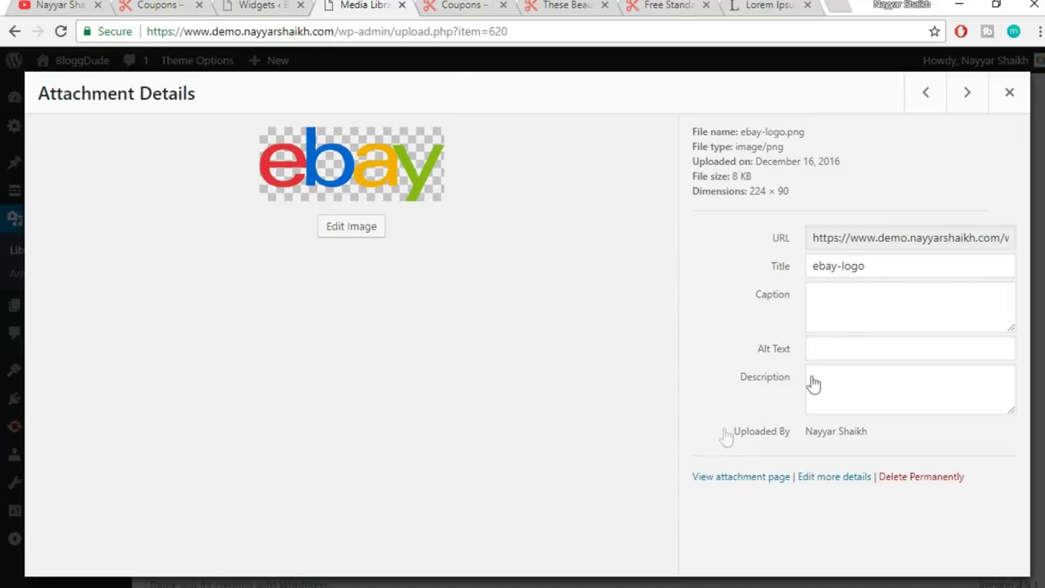
left_click_drag(812, 238, 901, 238)
triple_click(902, 238)
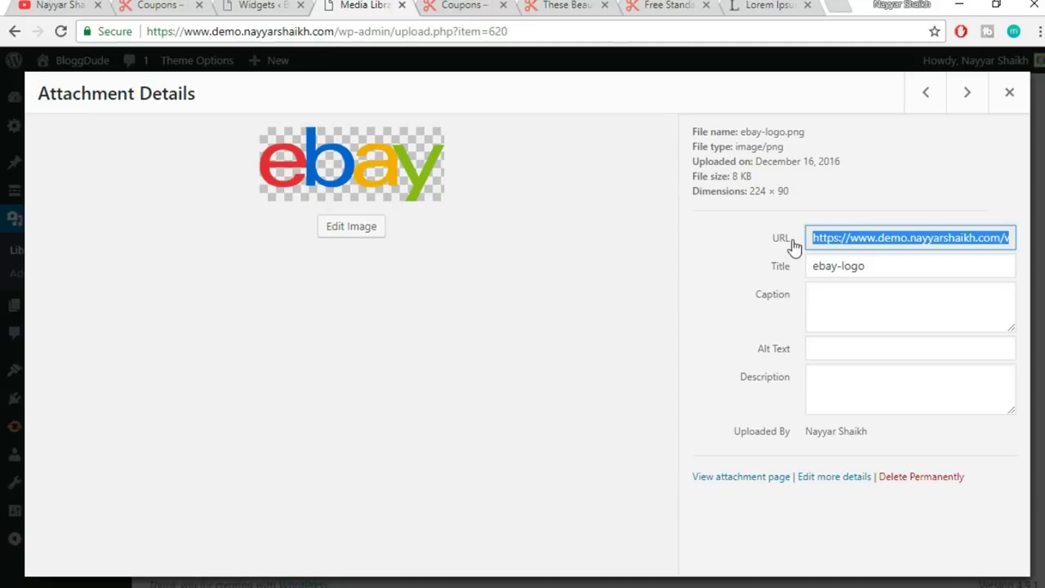
- Paste the eBay logo URL as the Brand Image URL, save the widget and collapse it
left_click(256, 5)
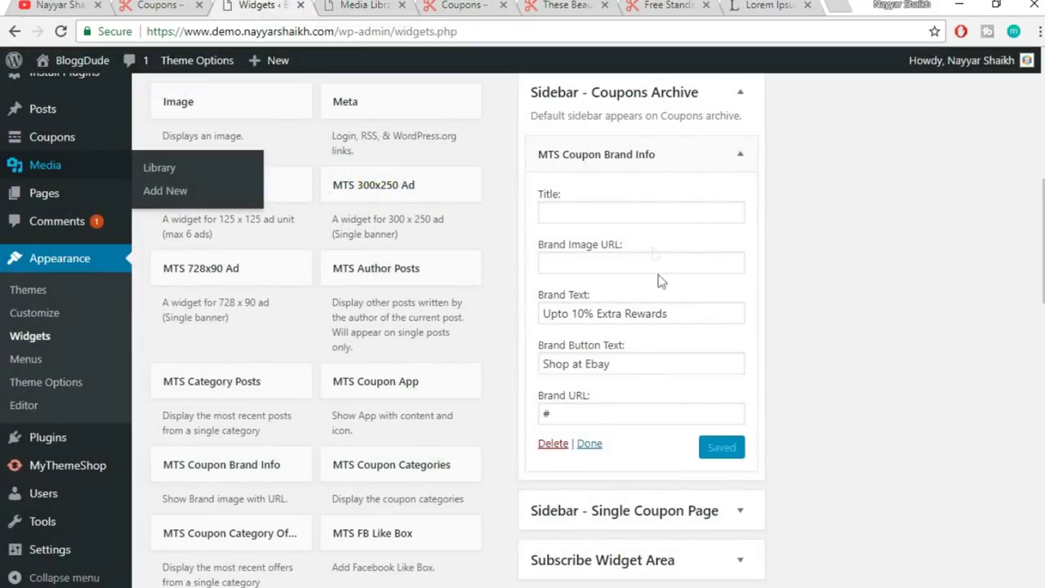
left_click(602, 263)
type("https://www.demo.nayyarshaikh.com/wp-content/uploads/2016/12/ebay-logo.png")
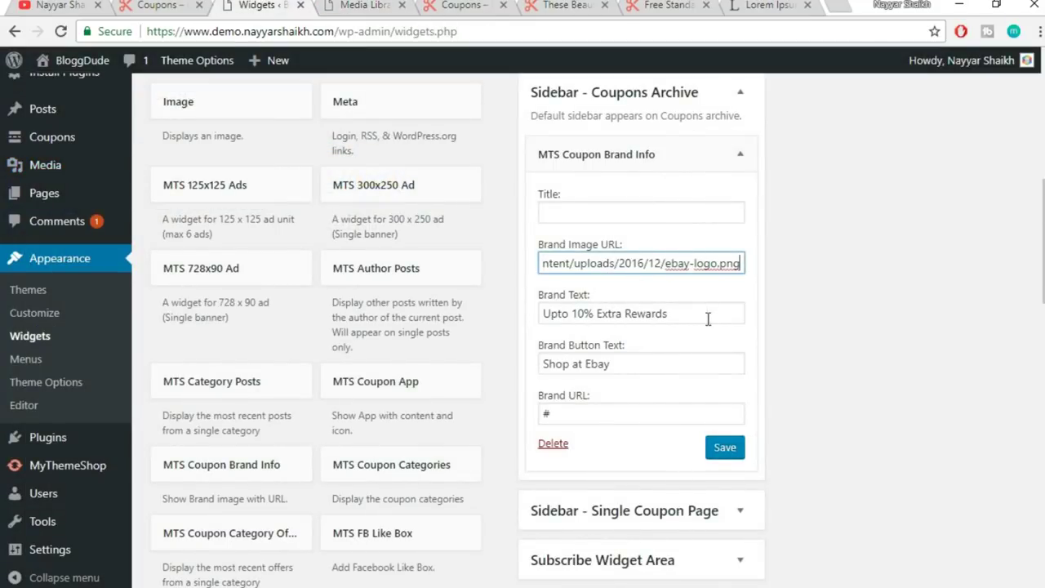
left_click(751, 316)
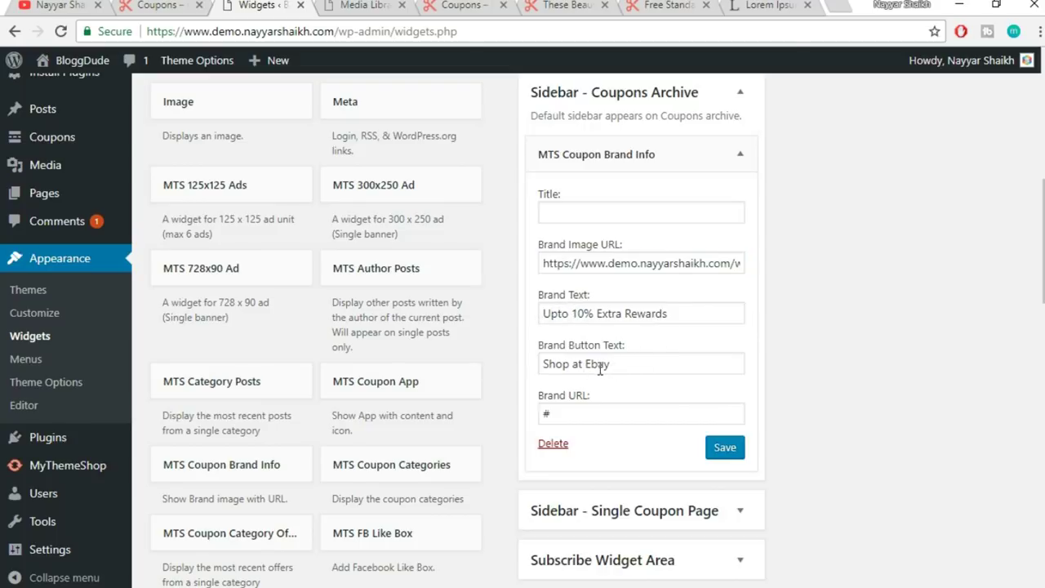
left_click(723, 451)
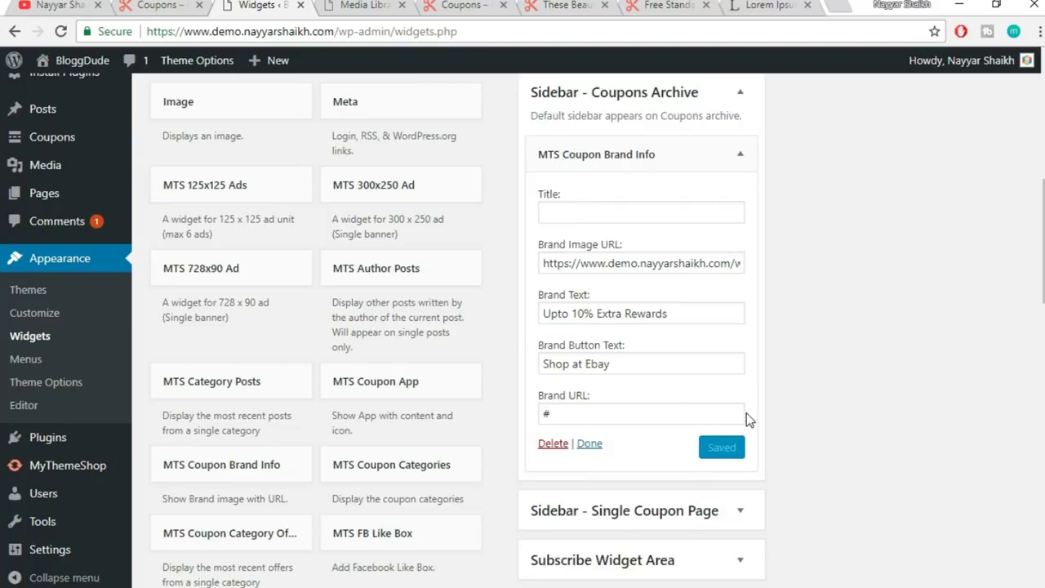
scroll(747, 414, "up", 1)
left_click(740, 237)
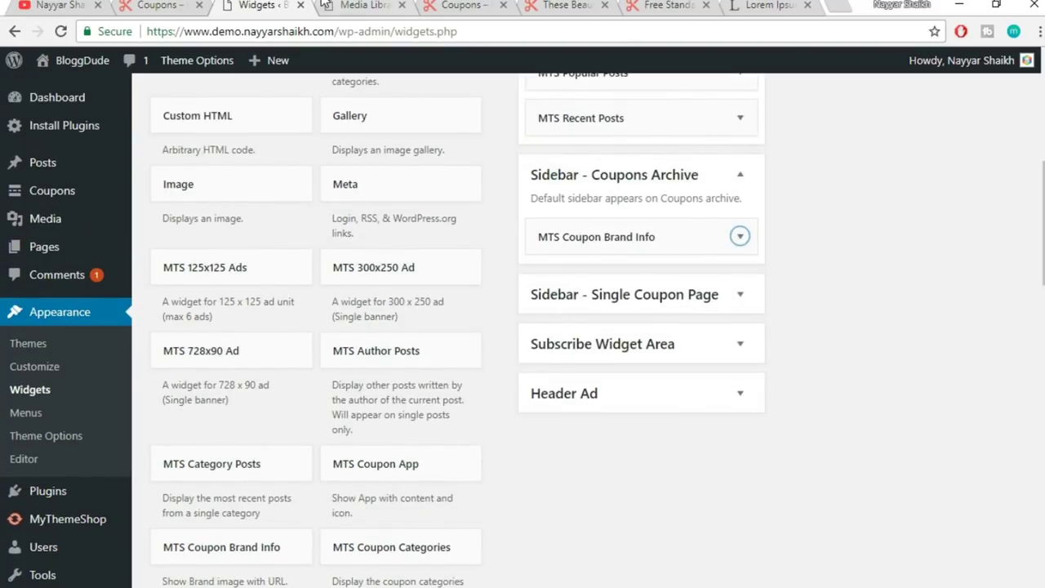
- Reload the site's coupons archive page to check the new eBay brand box in the sidebar
left_click(459, 5)
scroll(364, 222, "up", 4)
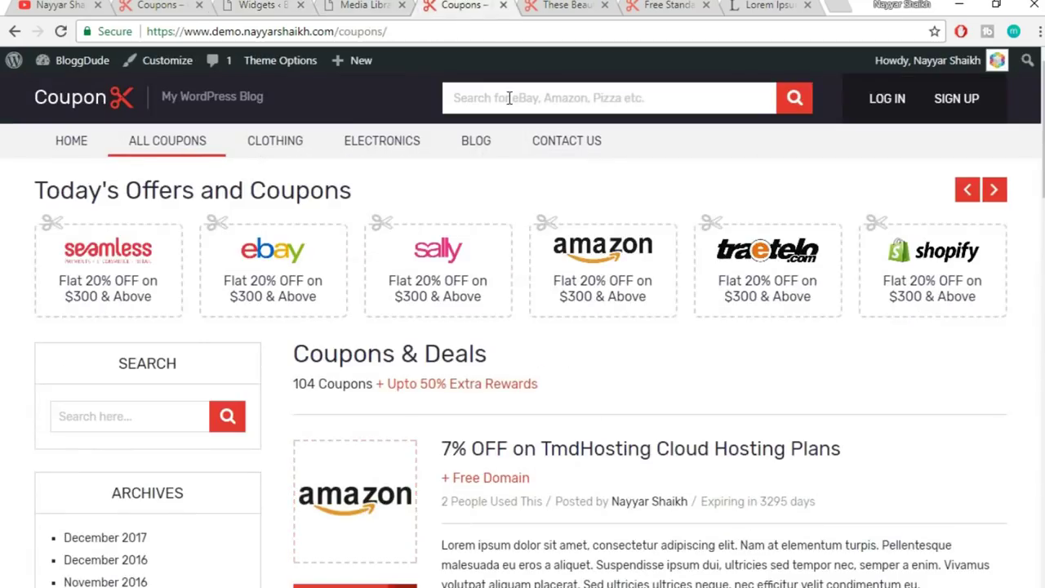
left_click(523, 31)
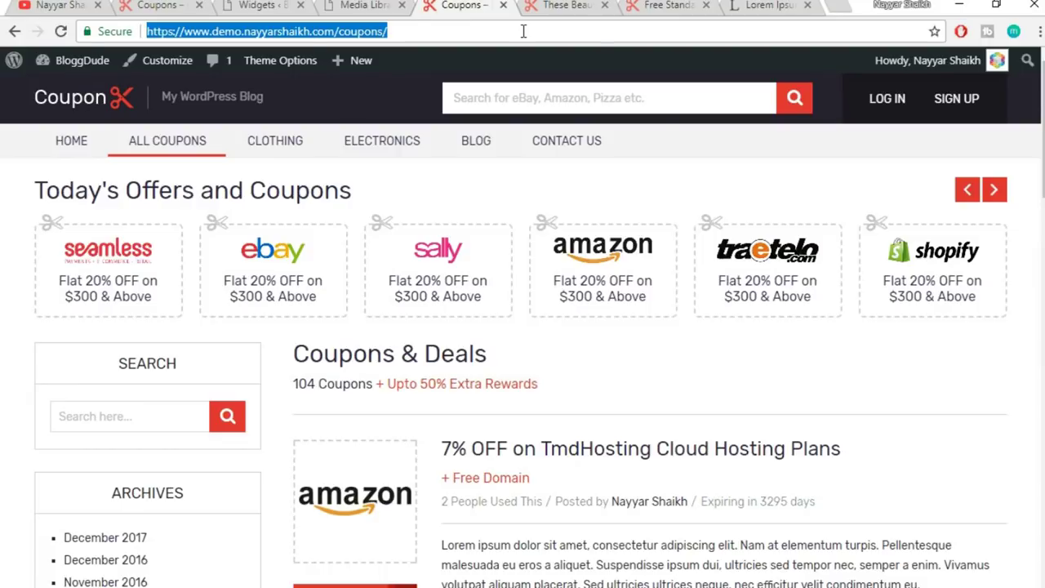
key("Return")
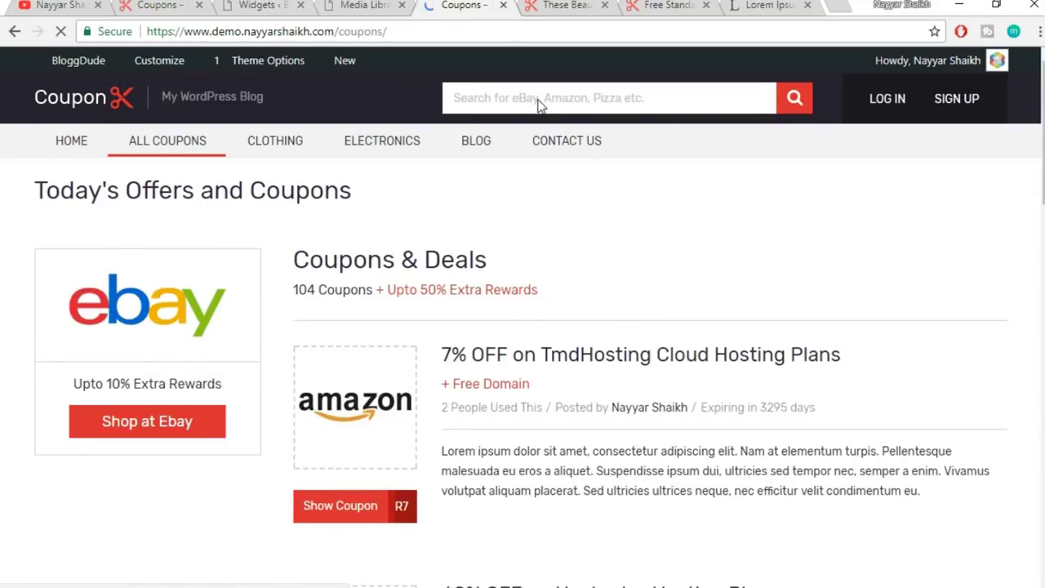
scroll(144, 401, "down", 1)
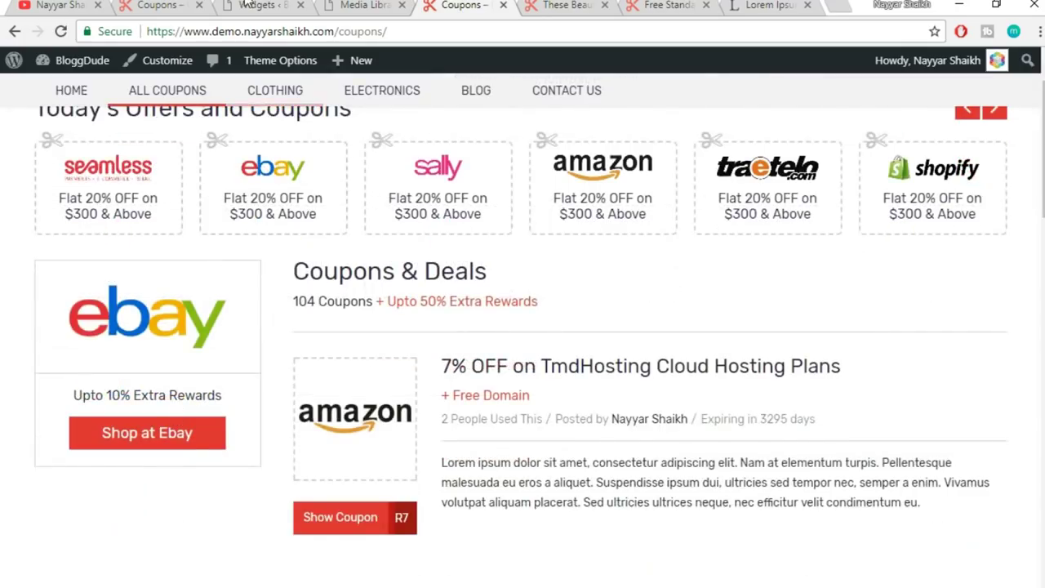
- Scroll through the demo site's coupons page to compare its sidebar
left_click(249, 5)
left_click(163, 5)
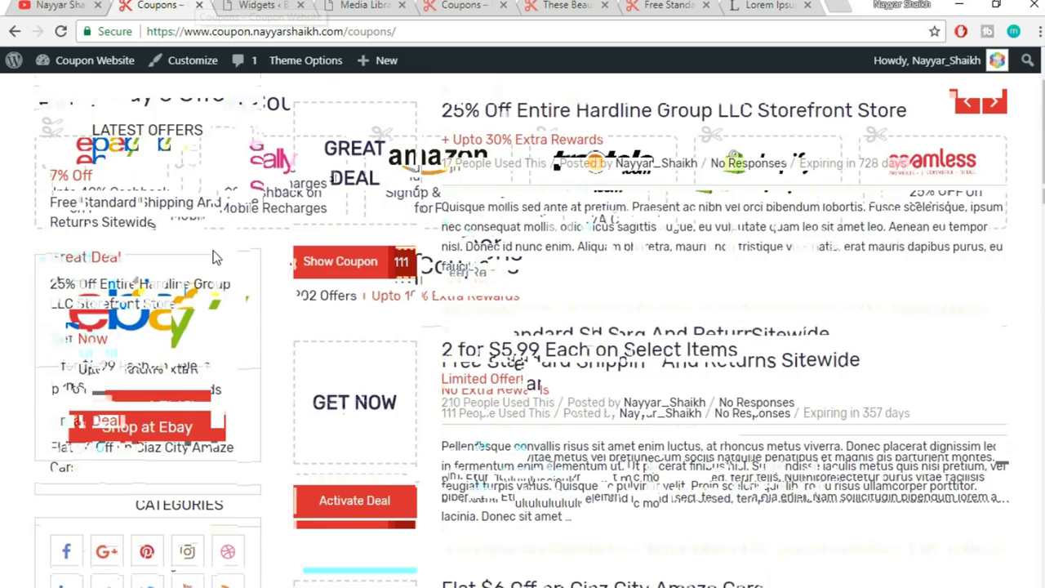
scroll(215, 259, "down", 4)
scroll(215, 289, "down", 1)
scroll(166, 353, "down", 5)
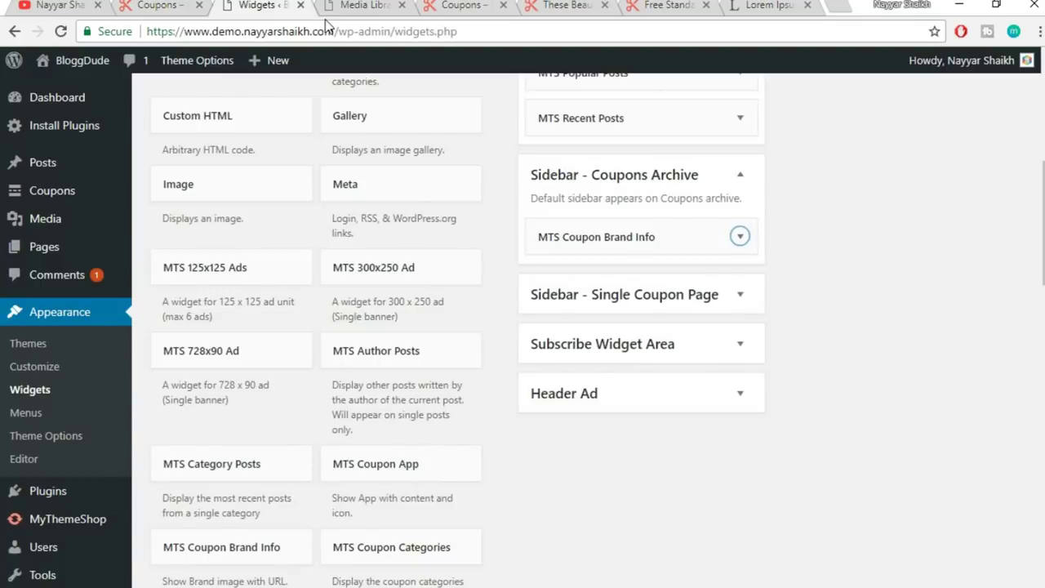
scroll(484, 264, "down", 2)
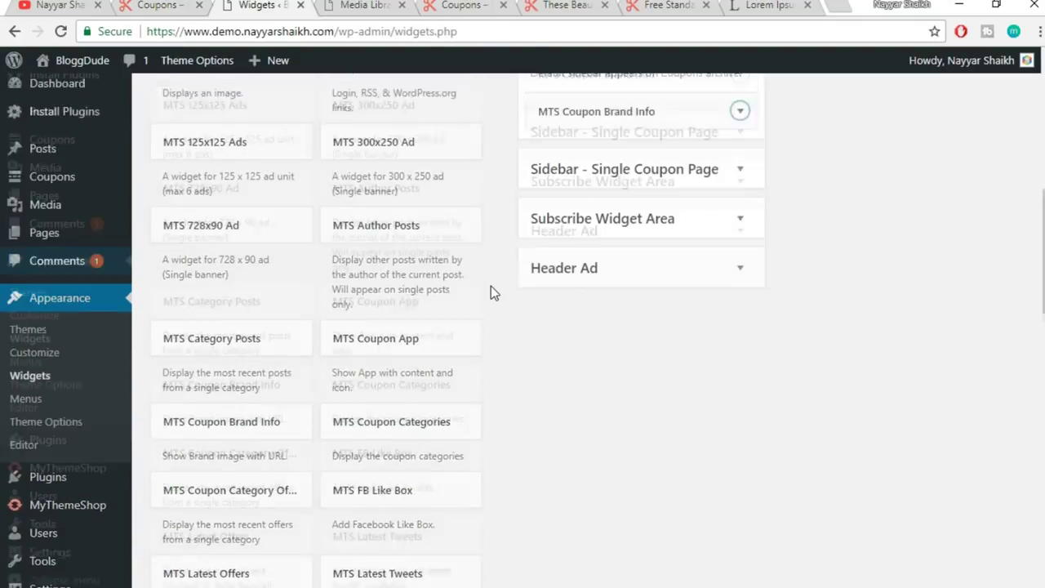
- Add the MTS Latest Offers widget to the Coupons Archive sidebar and collapse its form
scroll(491, 286, "down", 3)
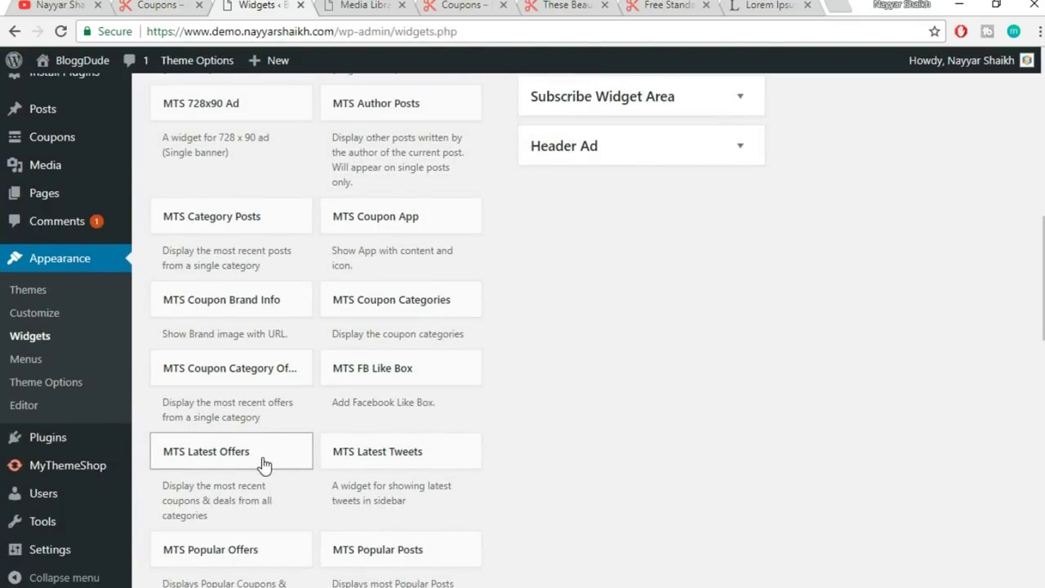
left_click(263, 464)
scroll(302, 447, "down", 1)
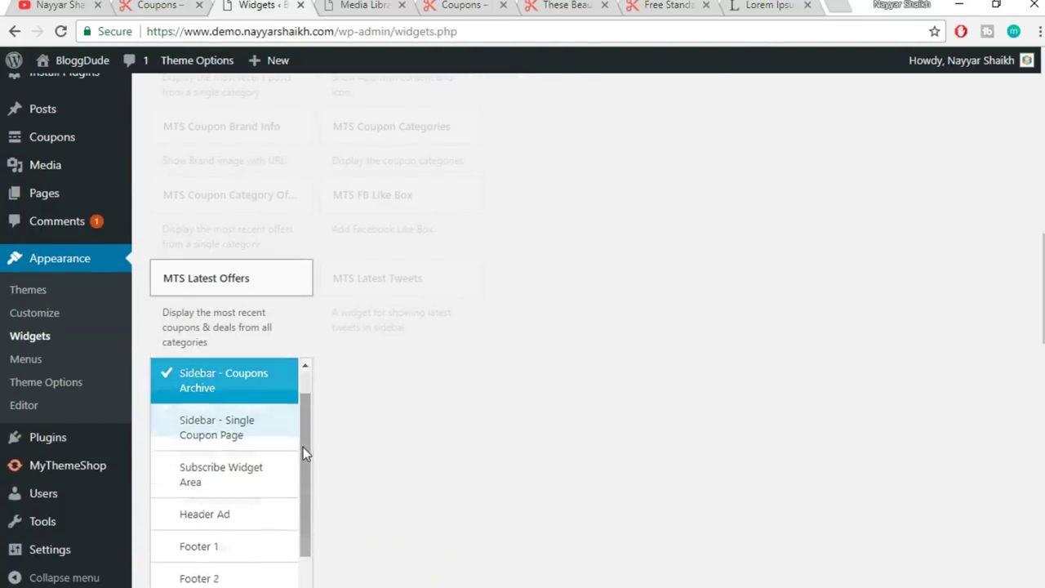
scroll(278, 477, "down", 2)
left_click(275, 476)
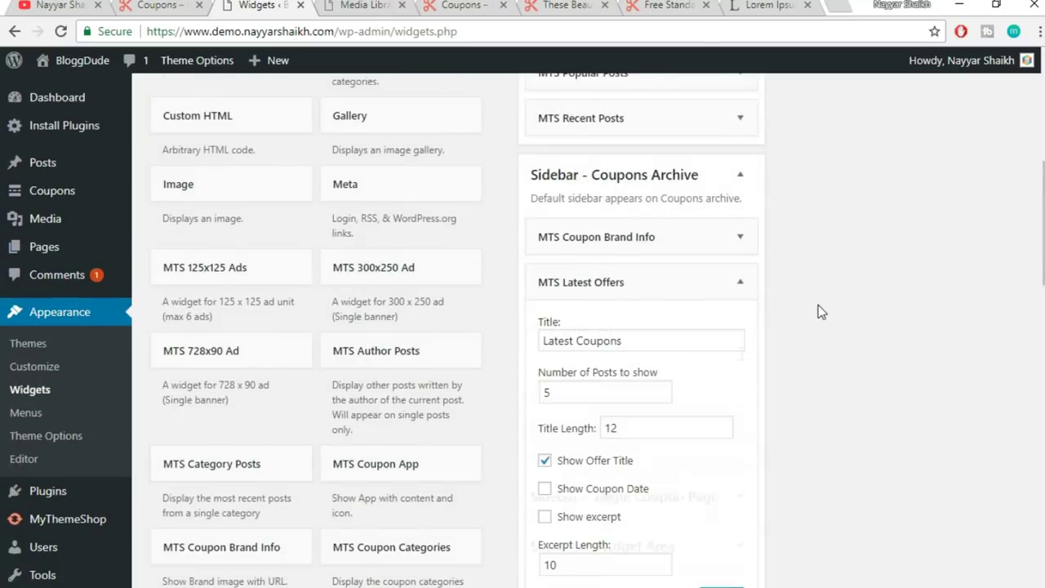
left_click(740, 278)
scroll(338, 338, "down", 4)
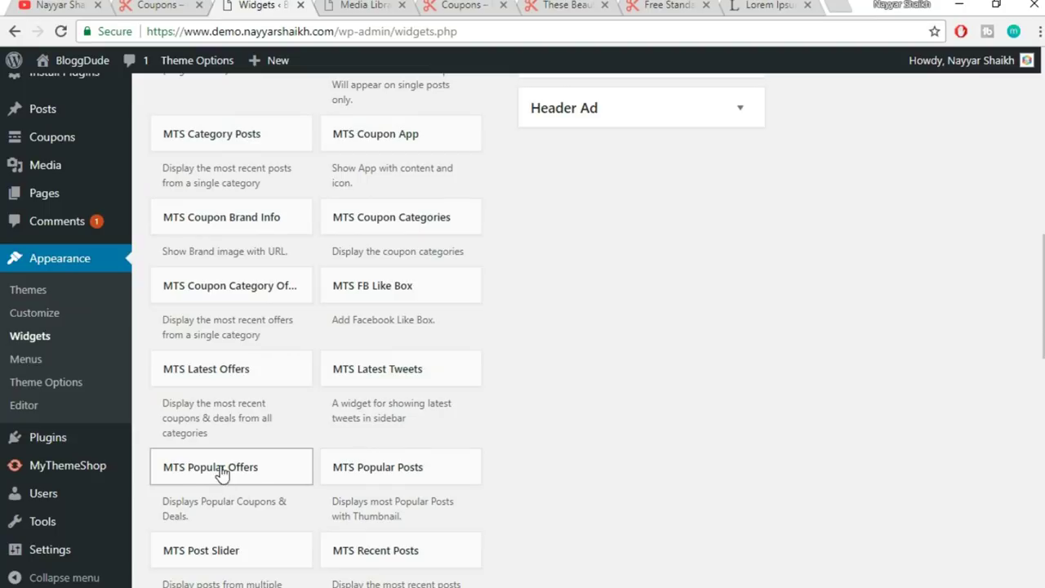
- Add the MTS Popular Offers widget to the Coupons Archive sidebar, then go to the coupons page
left_click(220, 472)
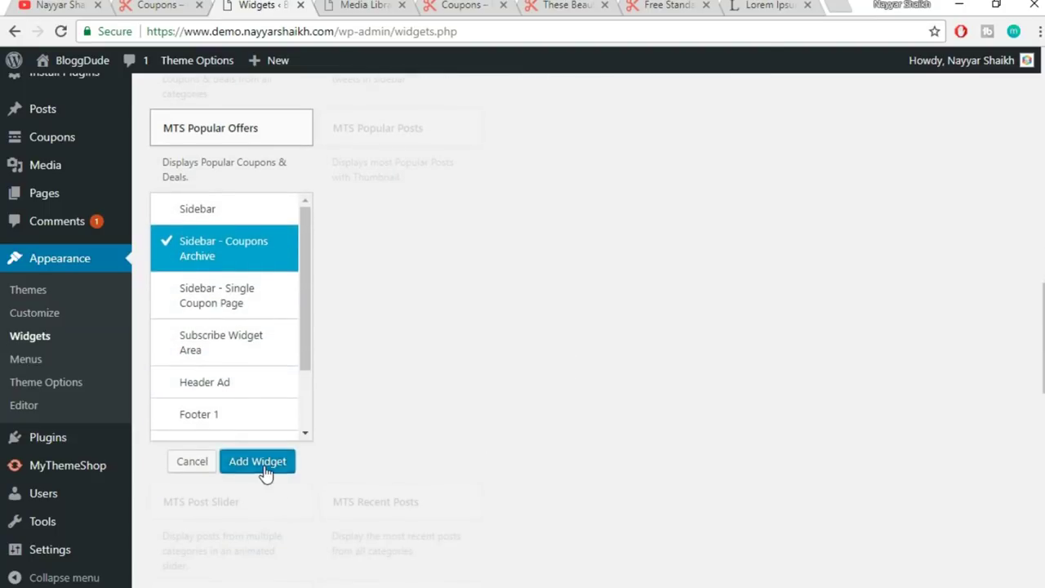
left_click(257, 462)
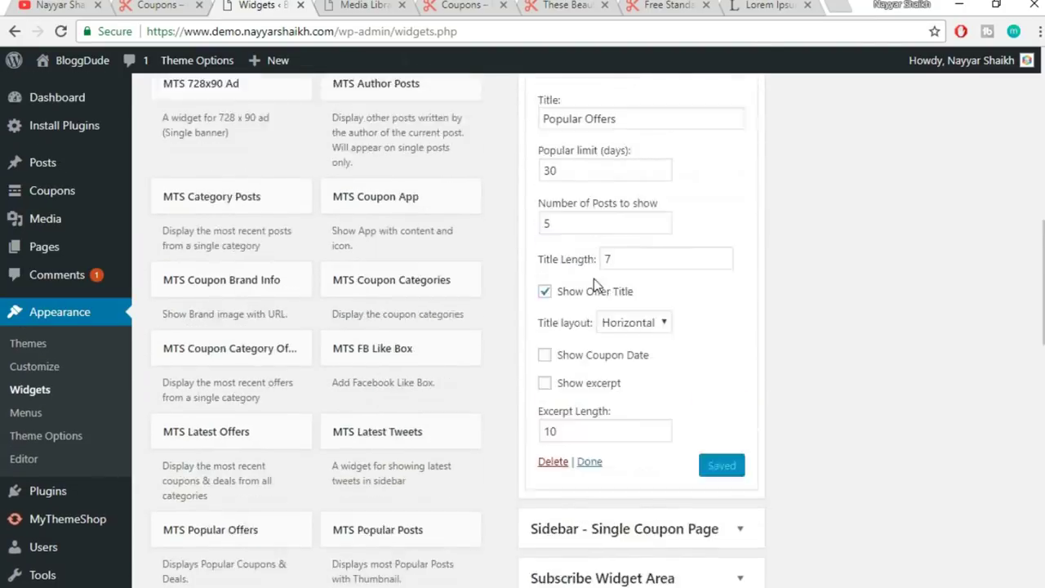
left_click(461, 6)
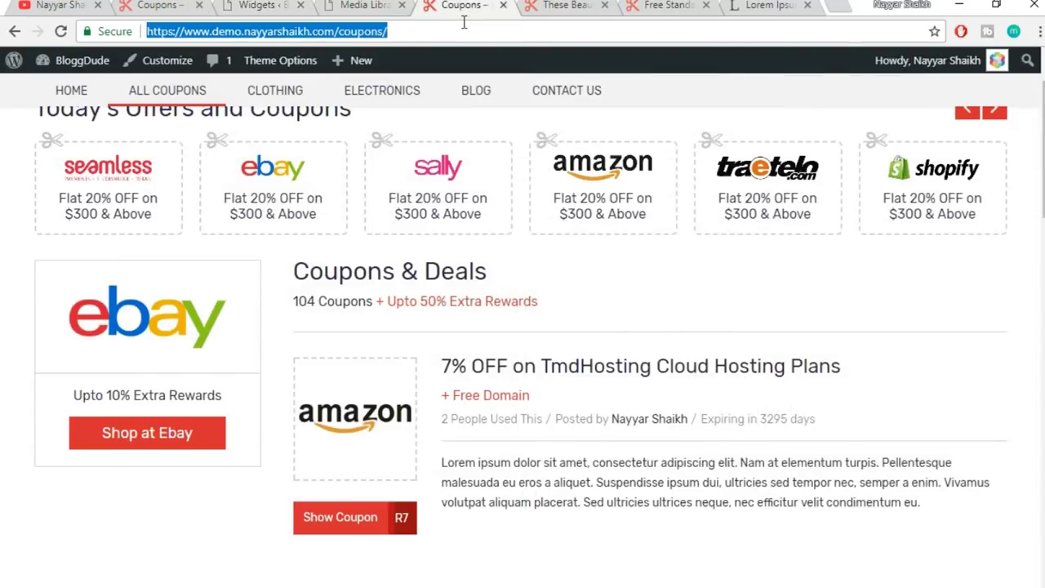
- Reload the coupons archive page and scroll to the new Popular Offers box
key("F5")
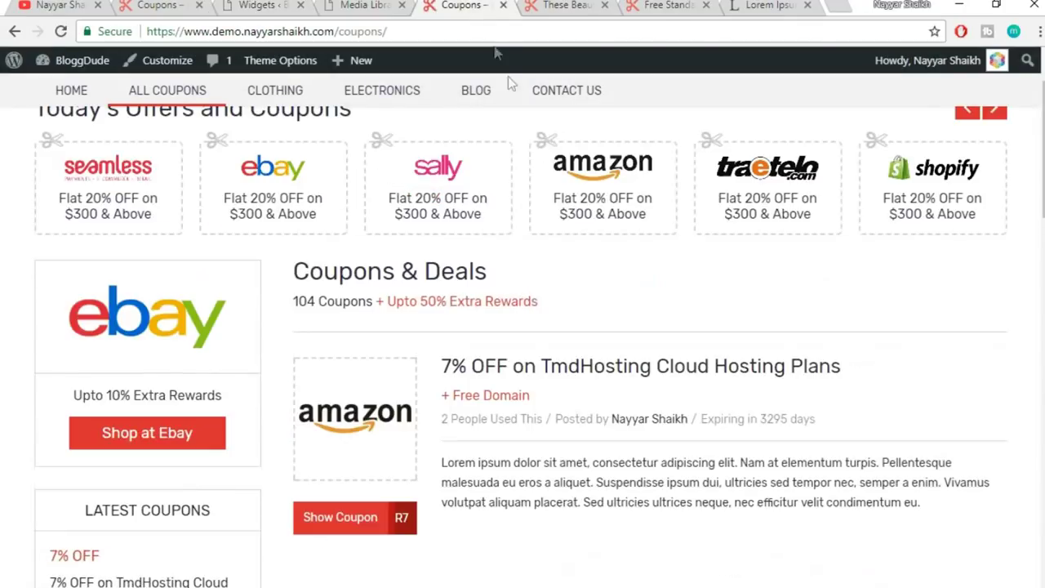
scroll(148, 278, "down", 5)
scroll(175, 327, "down", 3)
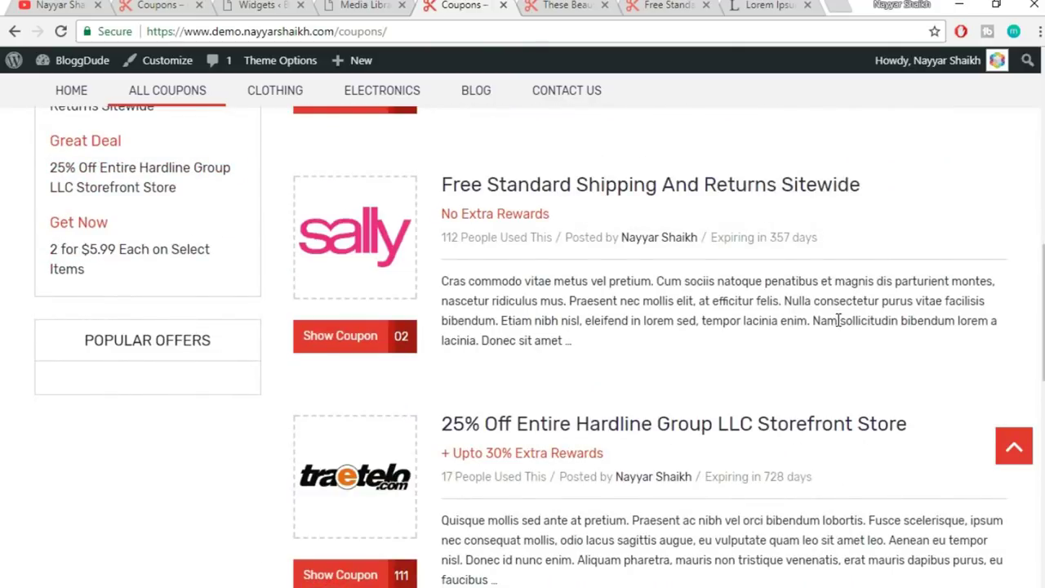
scroll(837, 314, "up", 5)
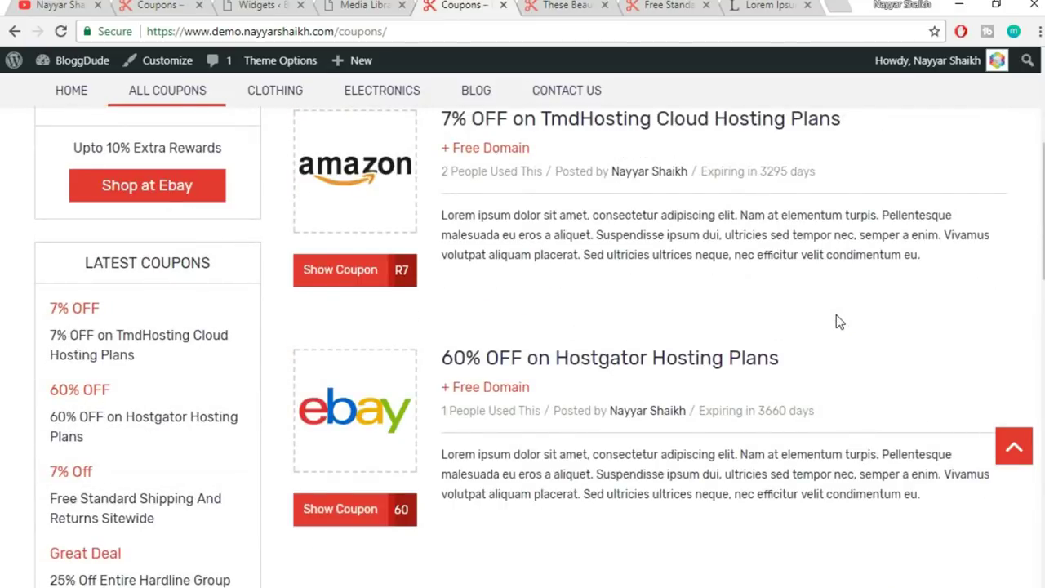
scroll(836, 315, "up", 3)
- Compare the sidebar with the demo site's coupons page, then return to the Widgets page
left_click(269, 5)
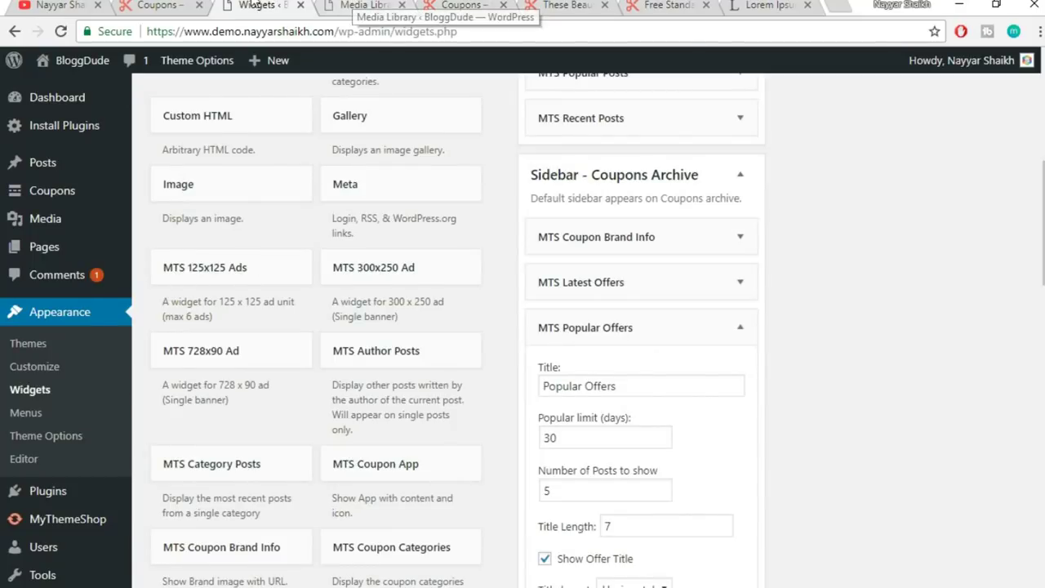
left_click(151, 5)
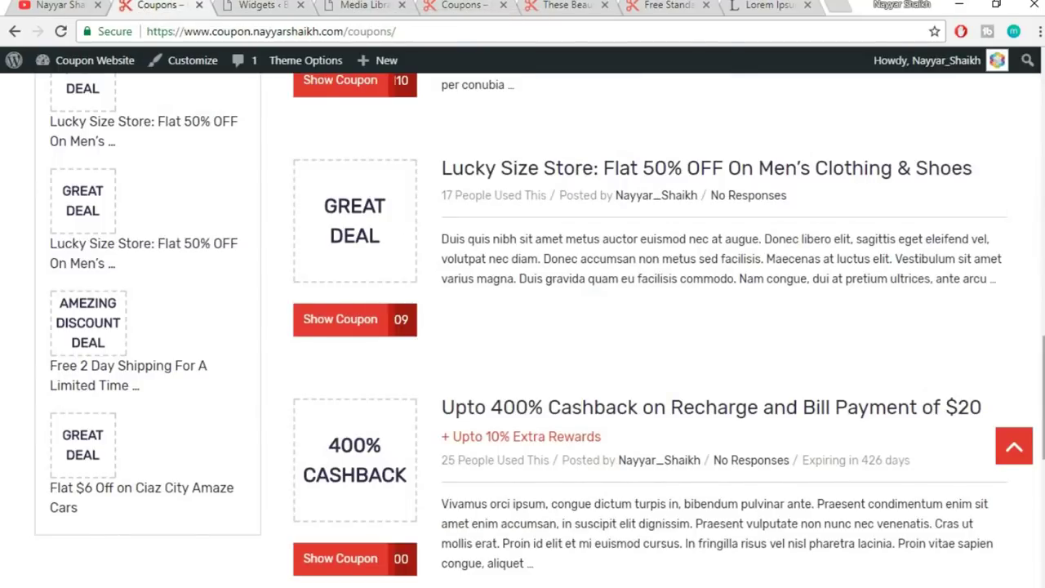
scroll(686, 484, "down", 7)
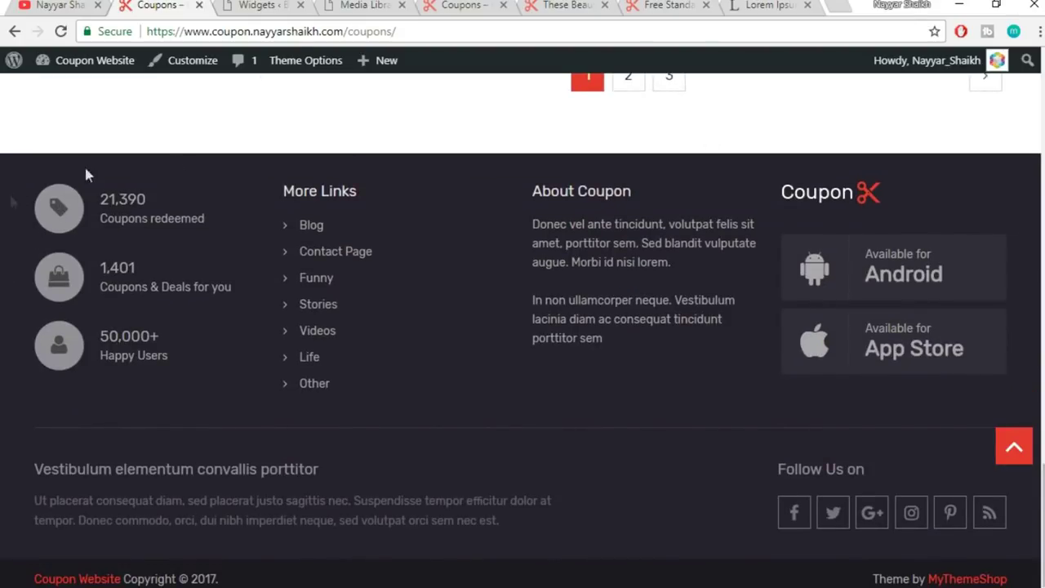
left_click(462, 6)
scroll(81, 459, "down", 10)
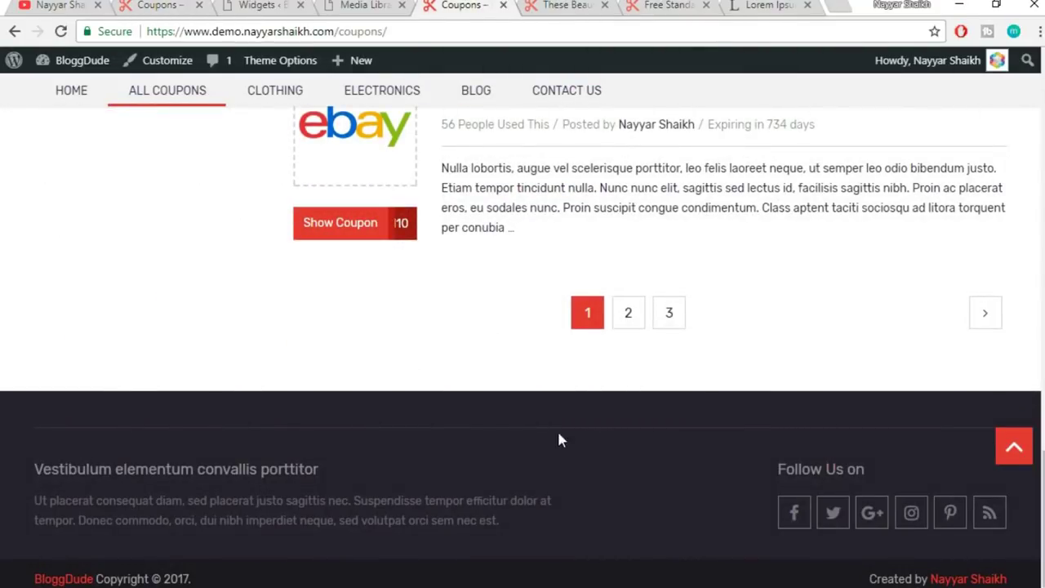
left_click(281, 5)
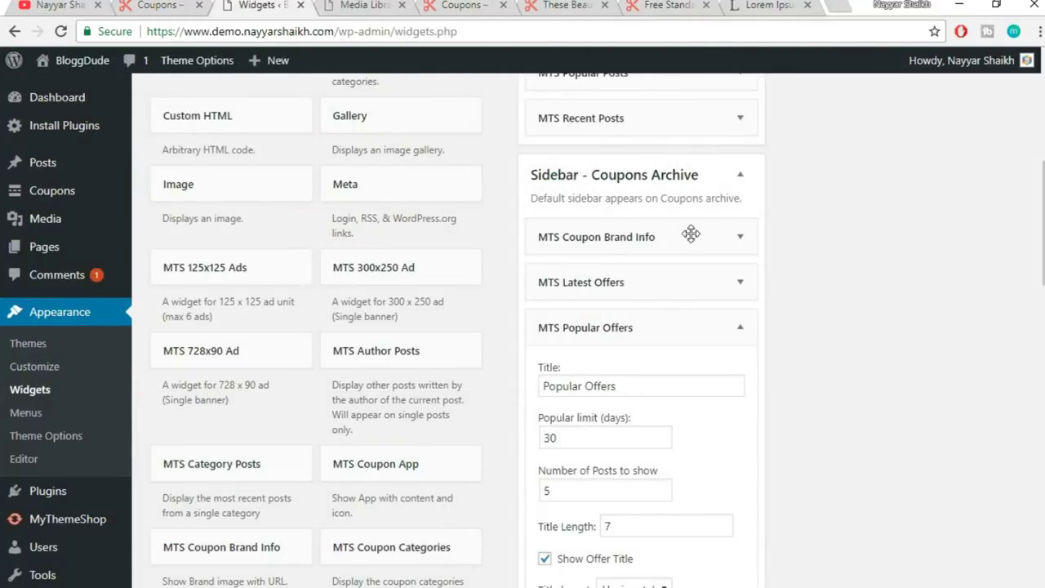
- Collapse the Coupons Archive panel and look at the demo site's footer stats
left_click(740, 174)
scroll(884, 373, "up", 5)
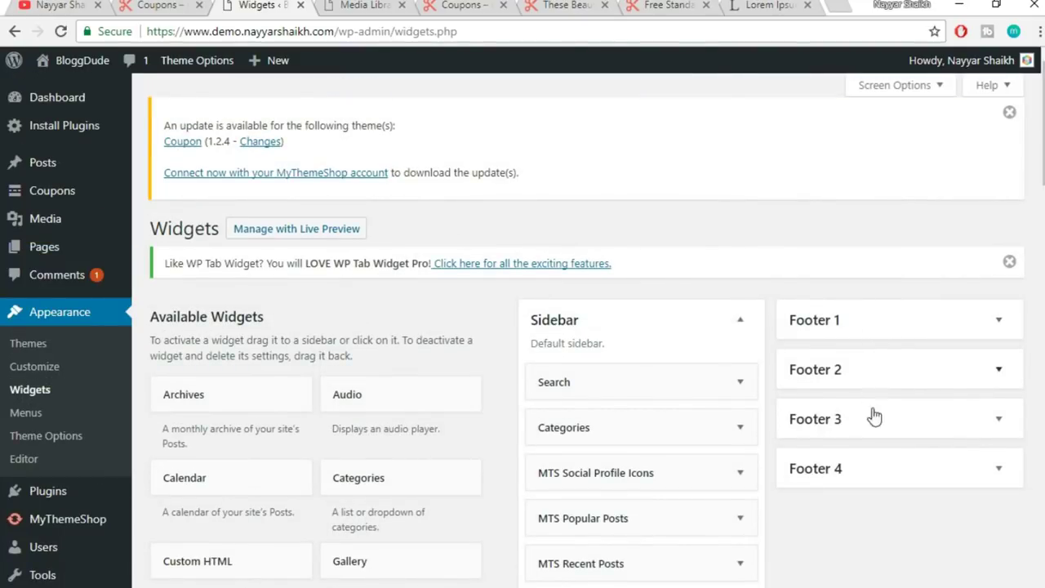
left_click(153, 5)
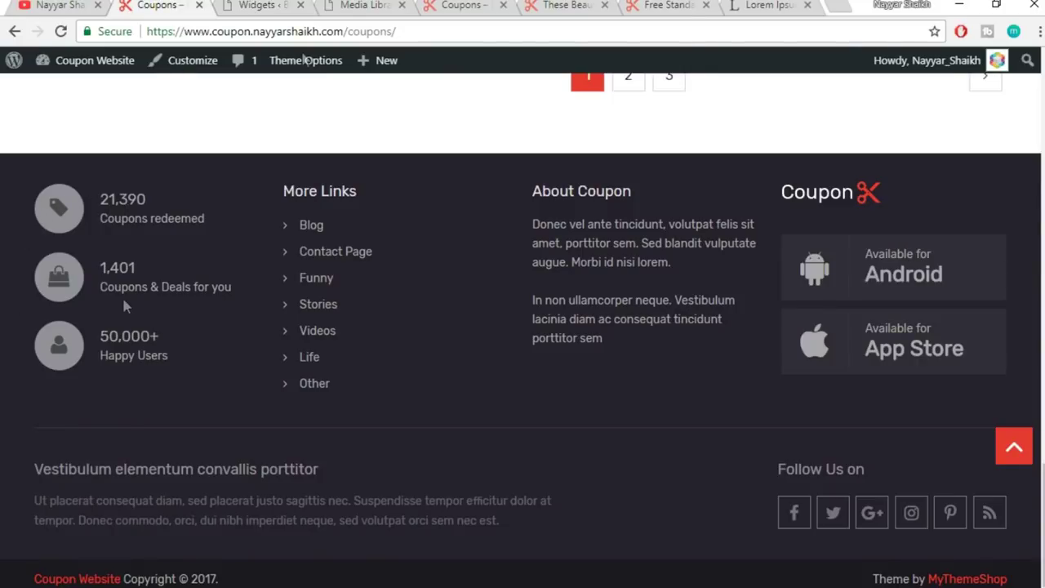
left_click(273, 5)
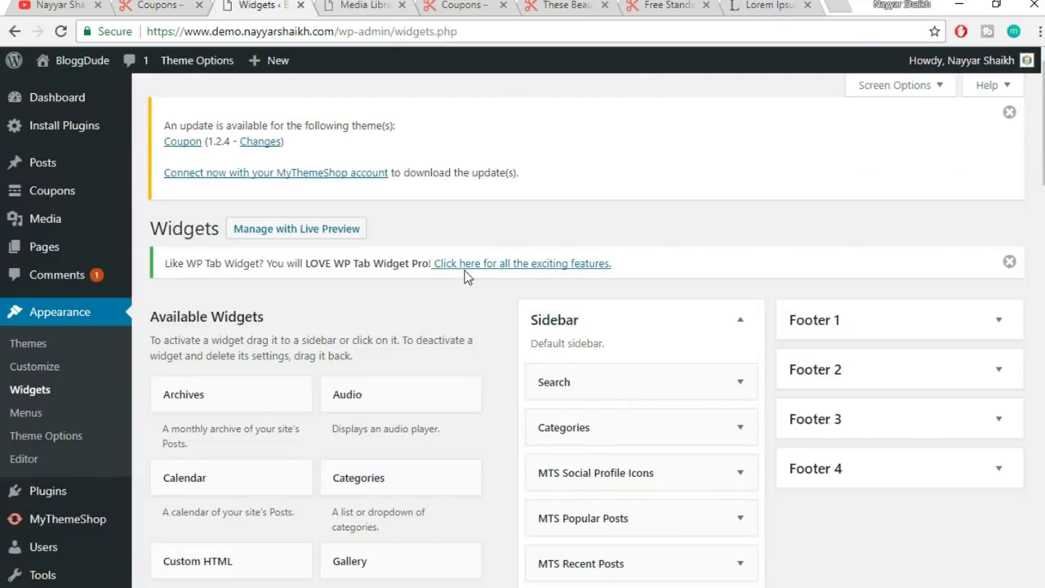
scroll(469, 286, "down", 15)
scroll(514, 327, "down", 4)
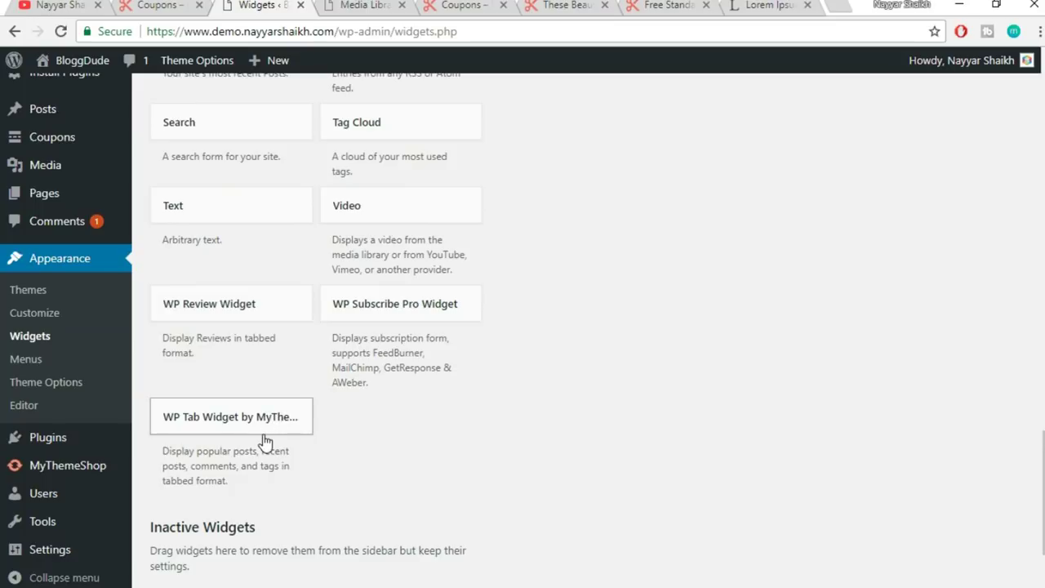
scroll(264, 441, "up", 4)
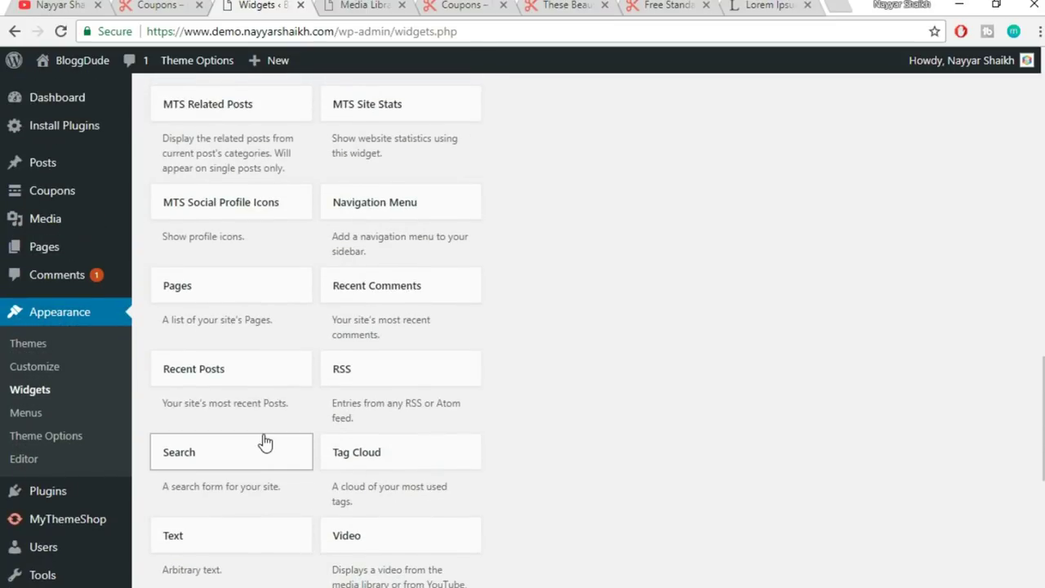
scroll(272, 427, "up", 1)
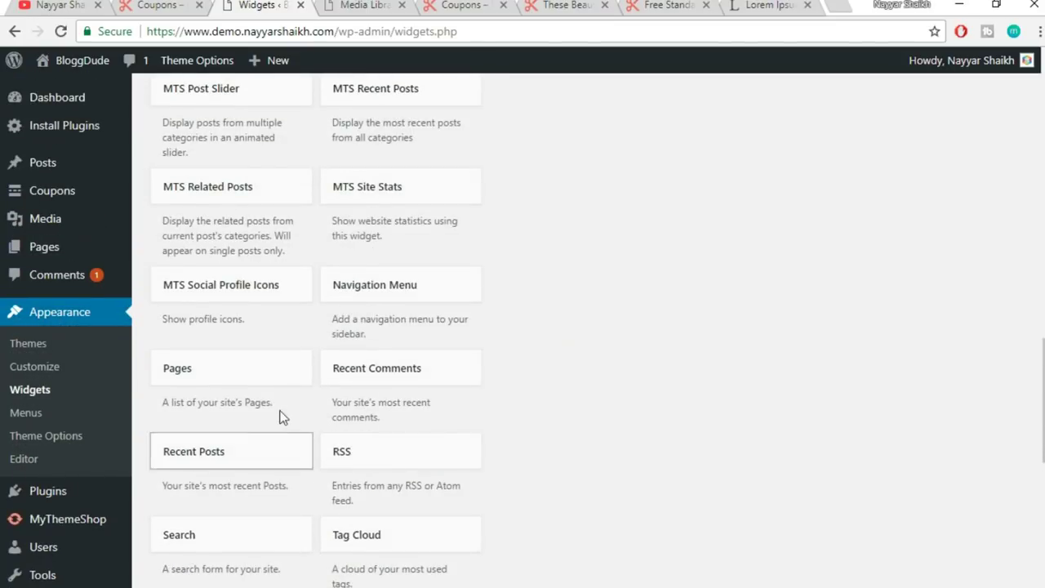
- Add MTS Site Stats to Footer 1 with 21,390, 1,401 and 50,000+ stats, then compare with the demo footer
left_click(390, 198)
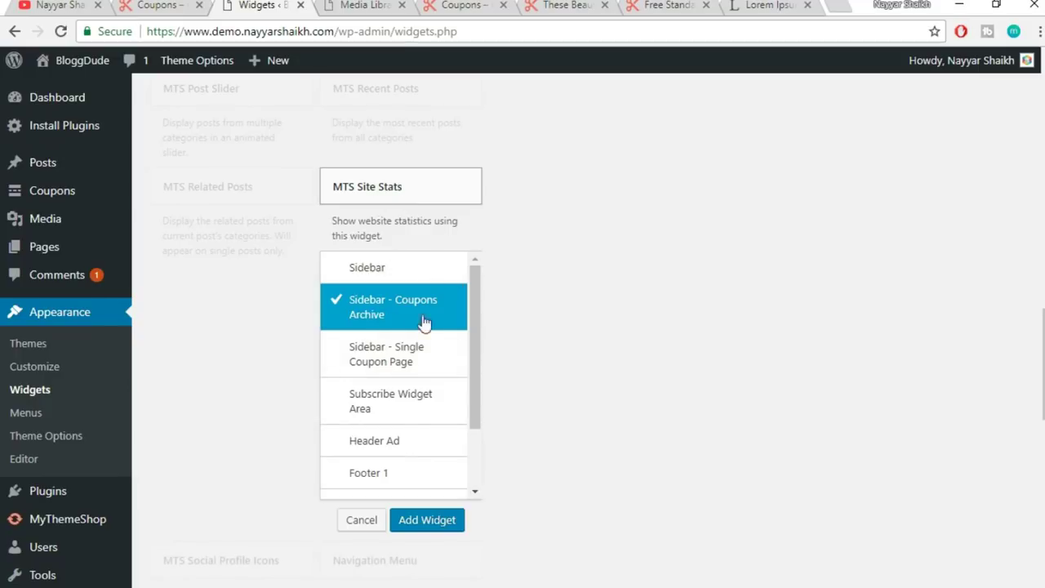
scroll(423, 345, "down", 1)
left_click(429, 398)
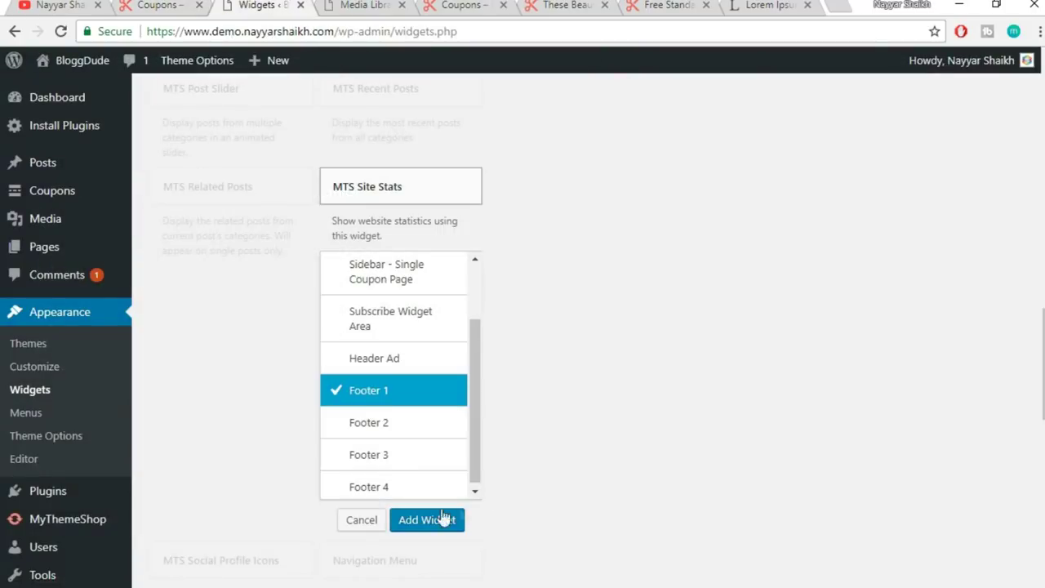
left_click(428, 521)
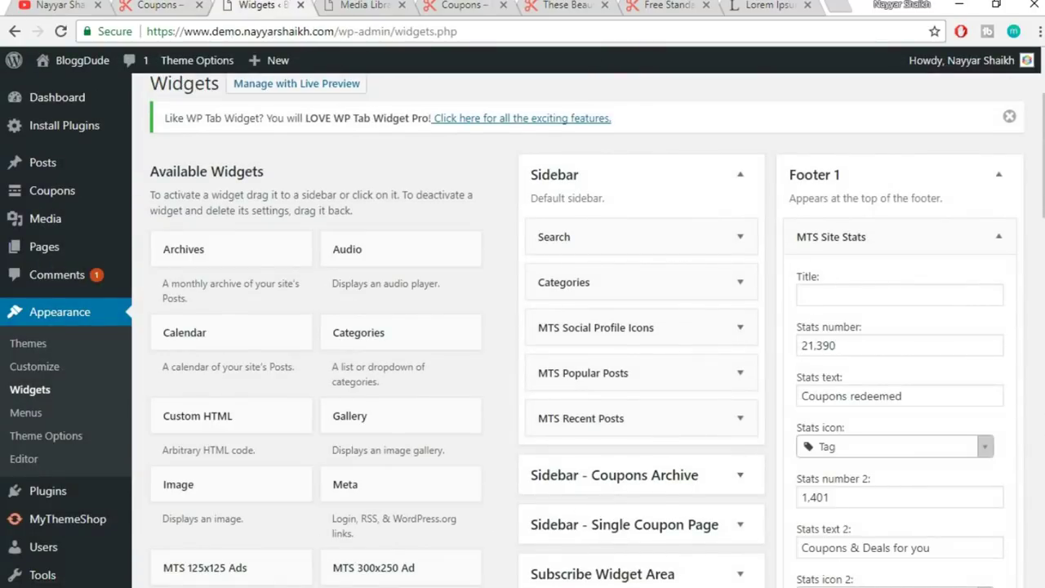
scroll(1030, 243, "down", 1)
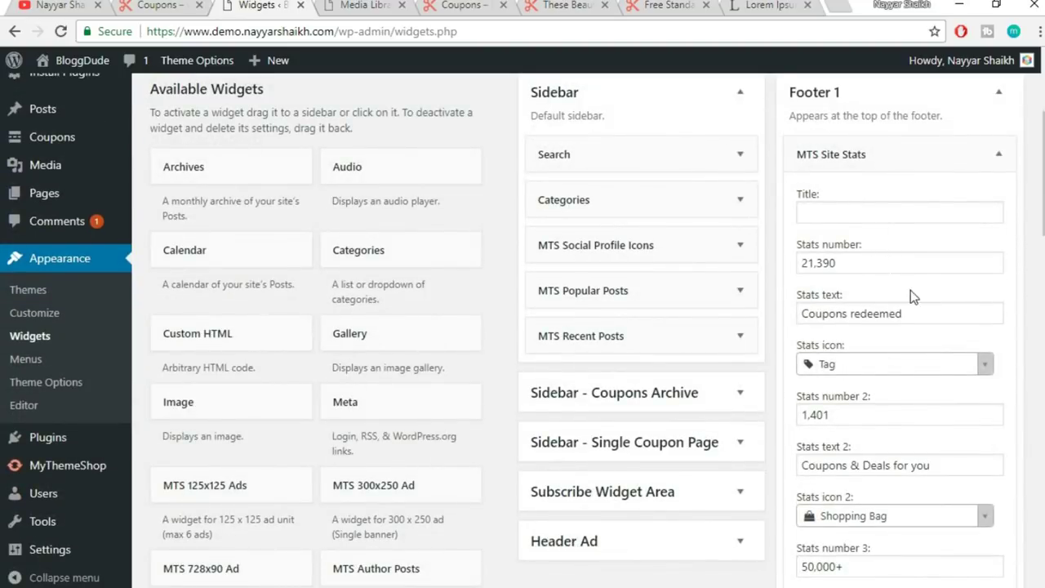
scroll(911, 290, "down", 1)
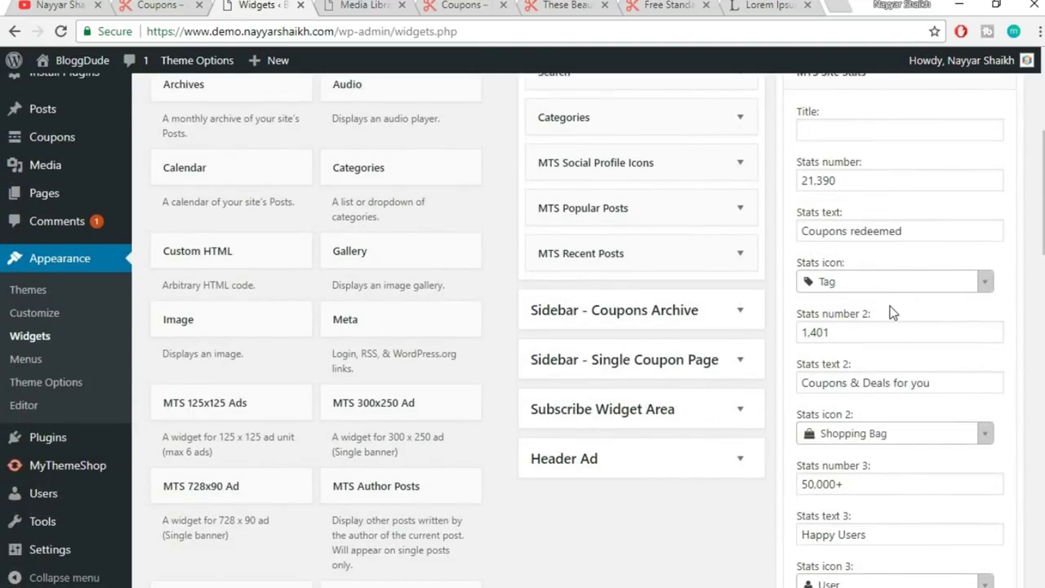
scroll(900, 306, "up", 1)
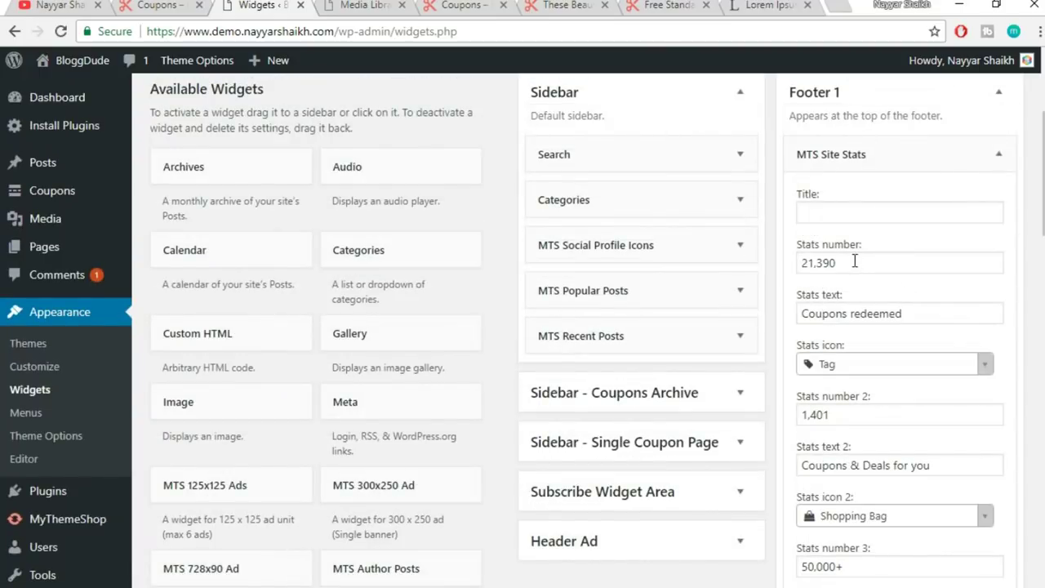
left_click(187, 5)
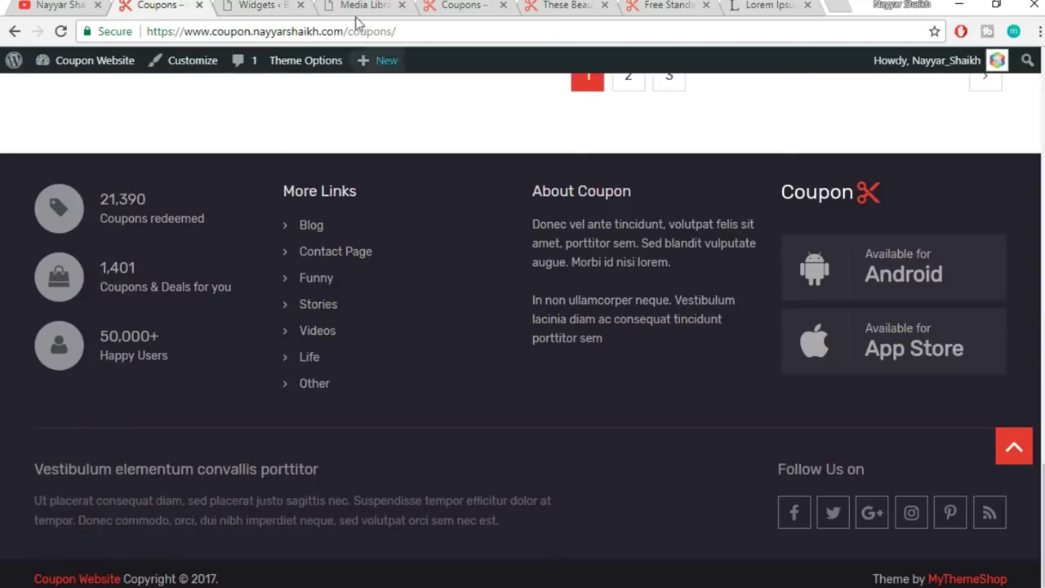
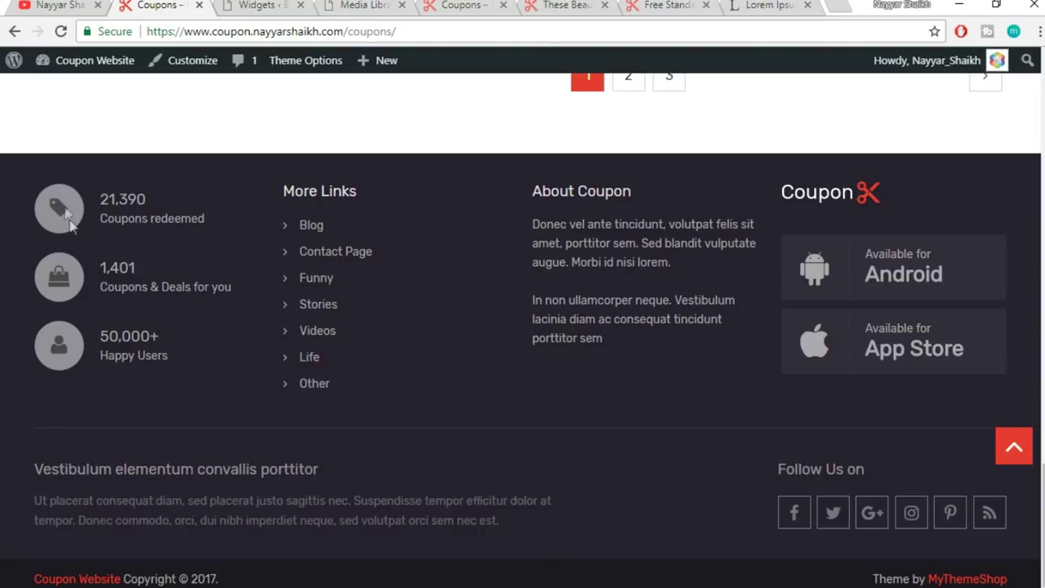
- Change Footer 1's first MTS Site Stats icon from Tag to Suitcase and save the widget
left_click_drag(101, 220, 231, 217)
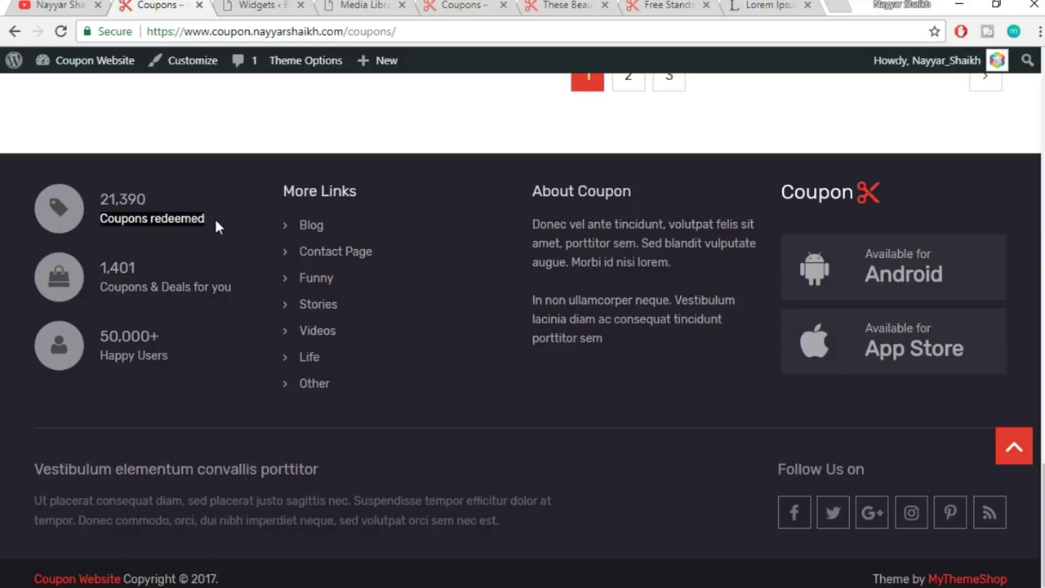
left_click(263, 5)
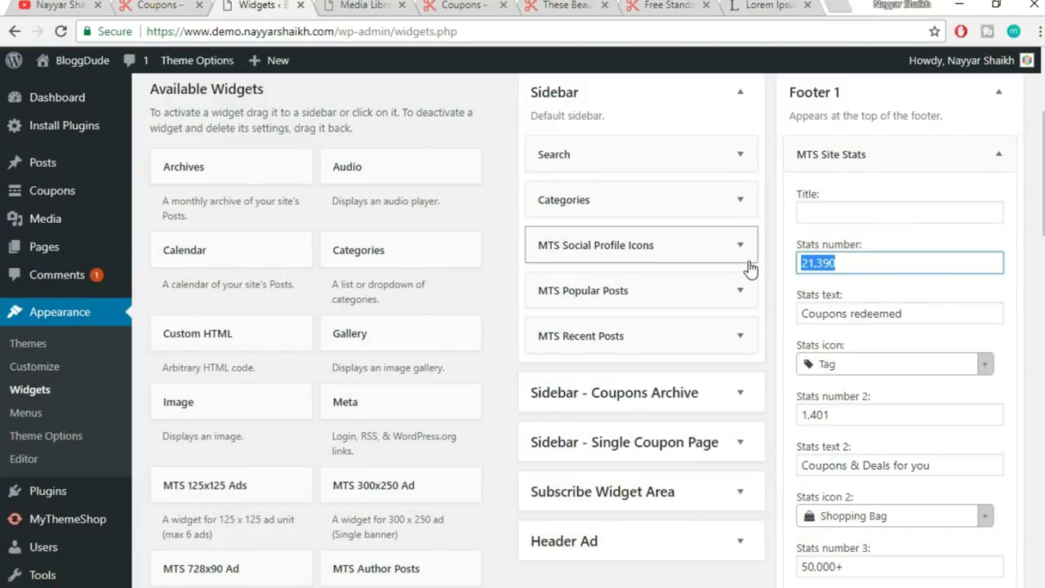
left_click_drag(934, 321, 799, 318)
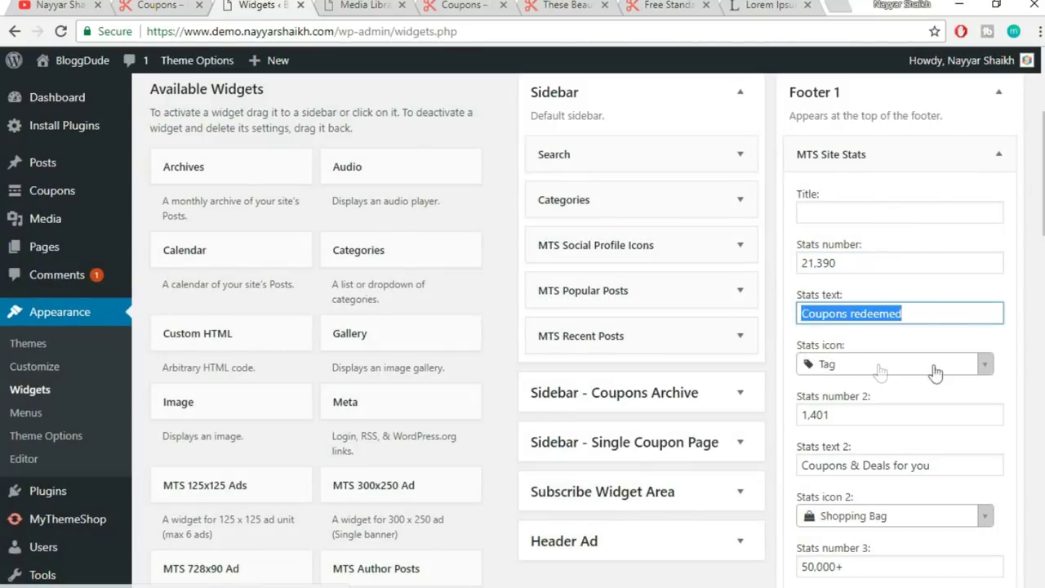
scroll(934, 368, "down", 1)
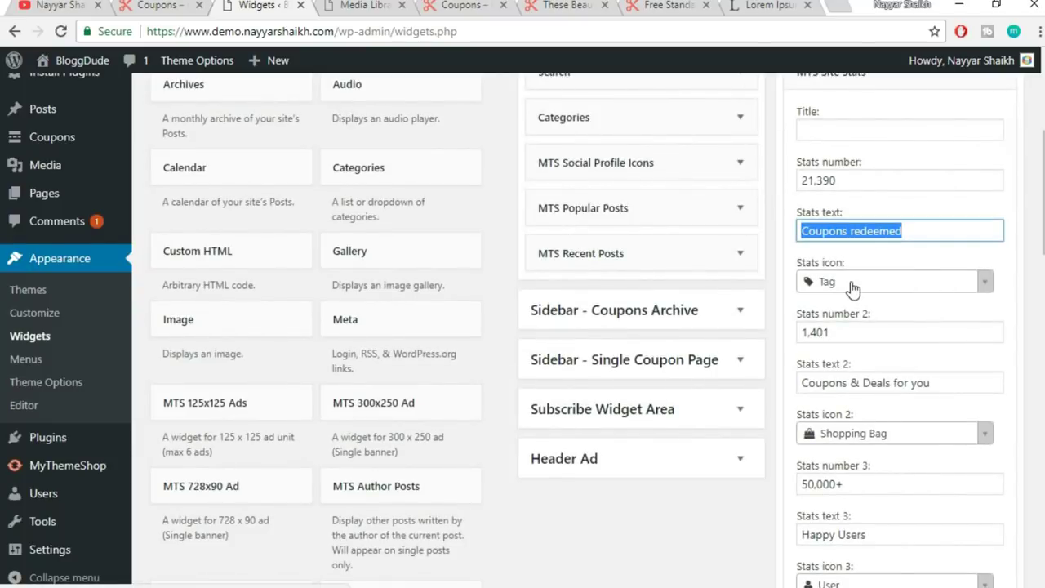
left_click(852, 289)
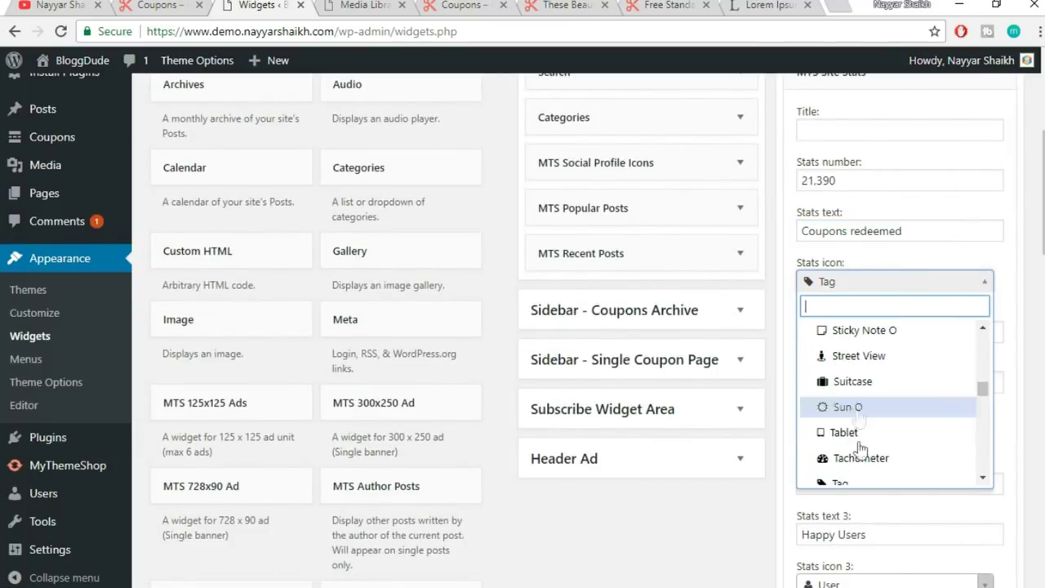
left_click(872, 383)
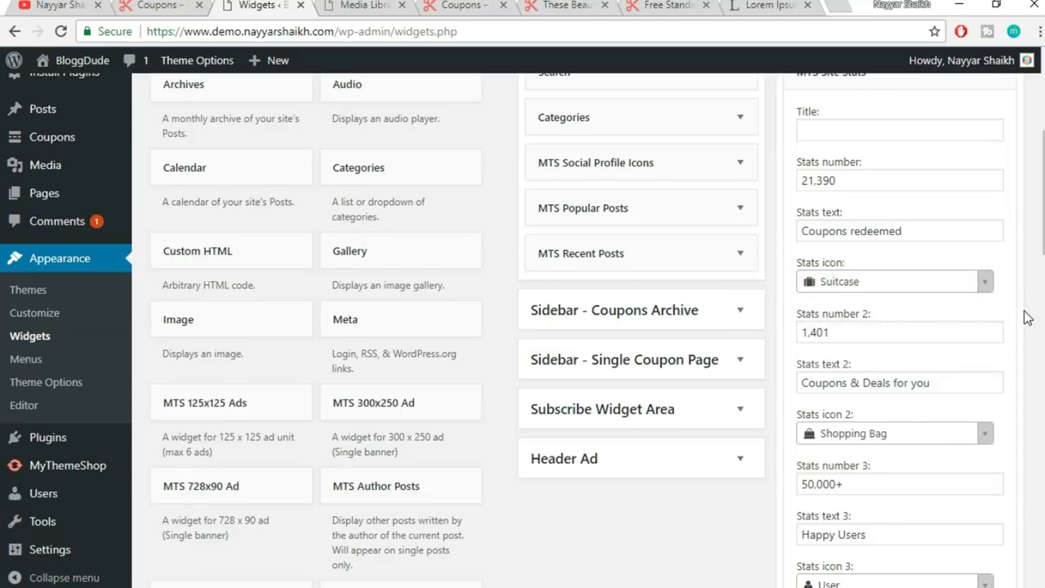
scroll(947, 299, "down", 2)
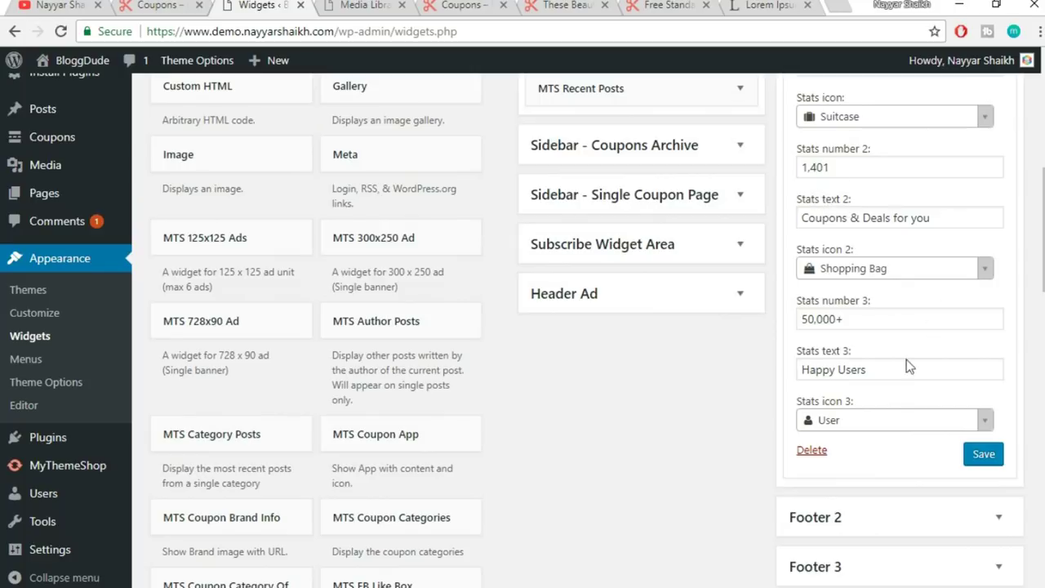
left_click(982, 455)
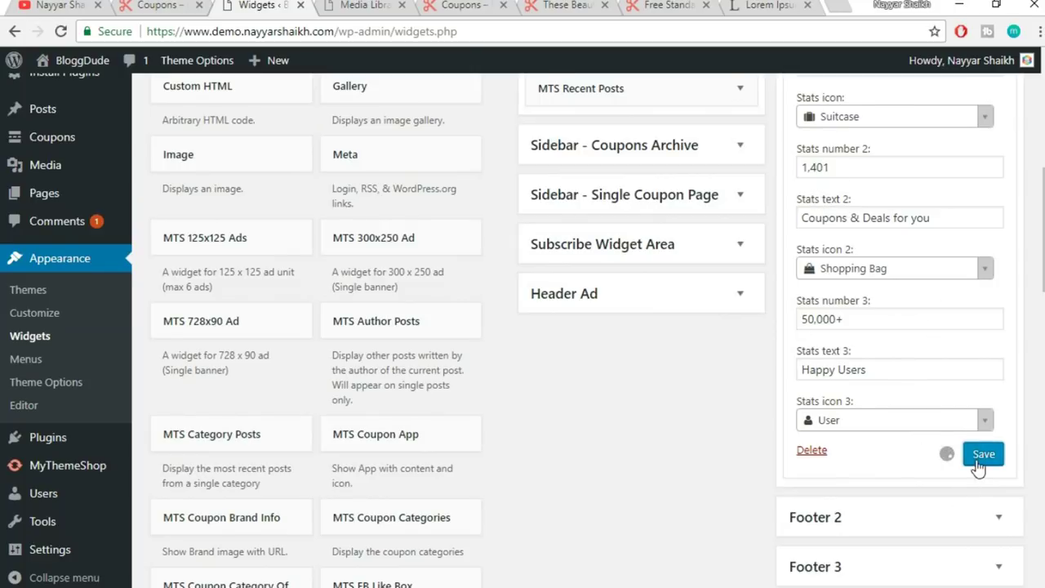
scroll(1001, 317, "up", 4)
left_click(1000, 242)
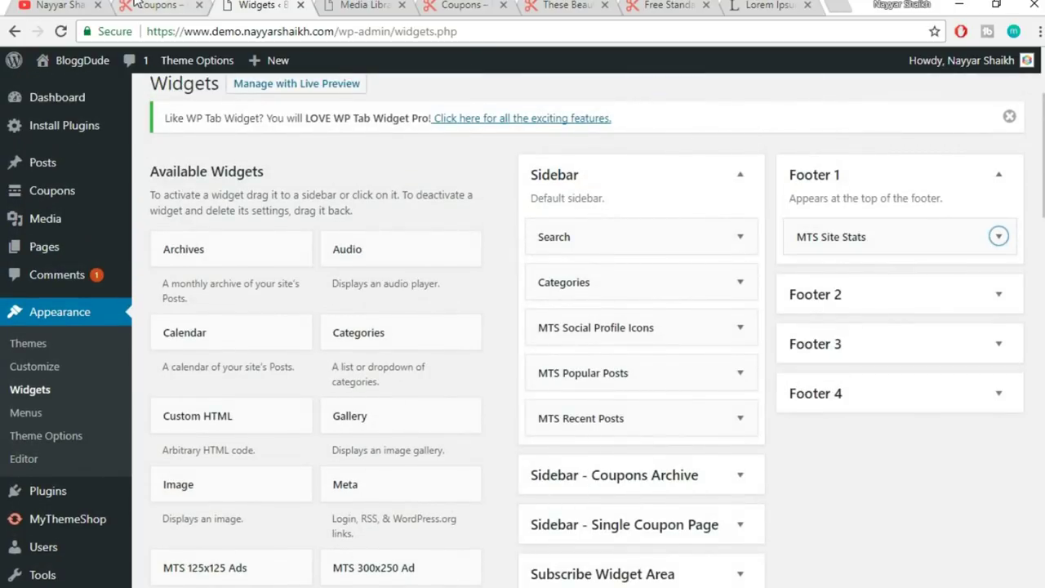
- Add a Navigation Menu widget to the Footer 2 area
left_click(165, 5)
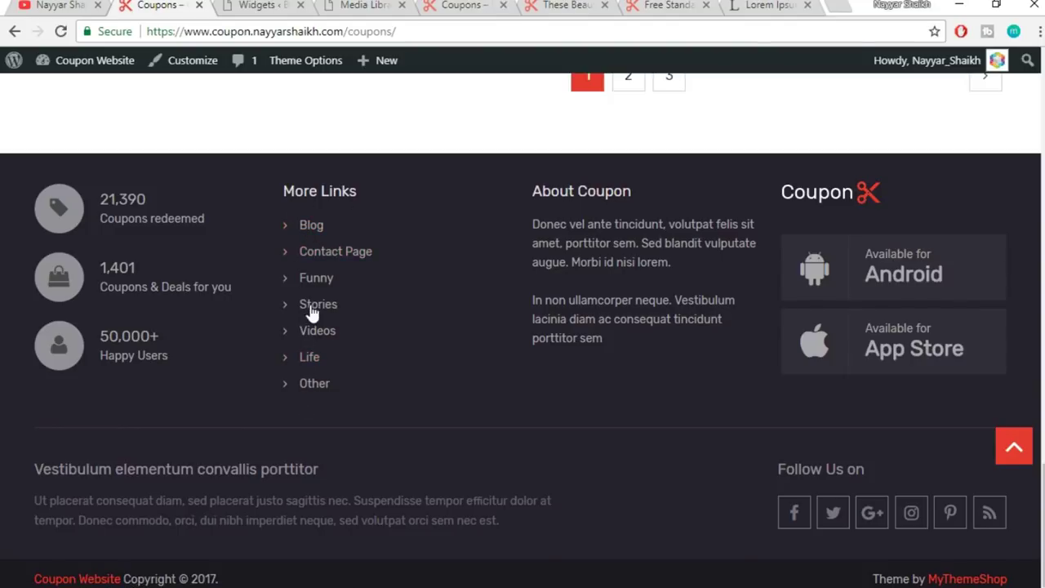
left_click(266, 6)
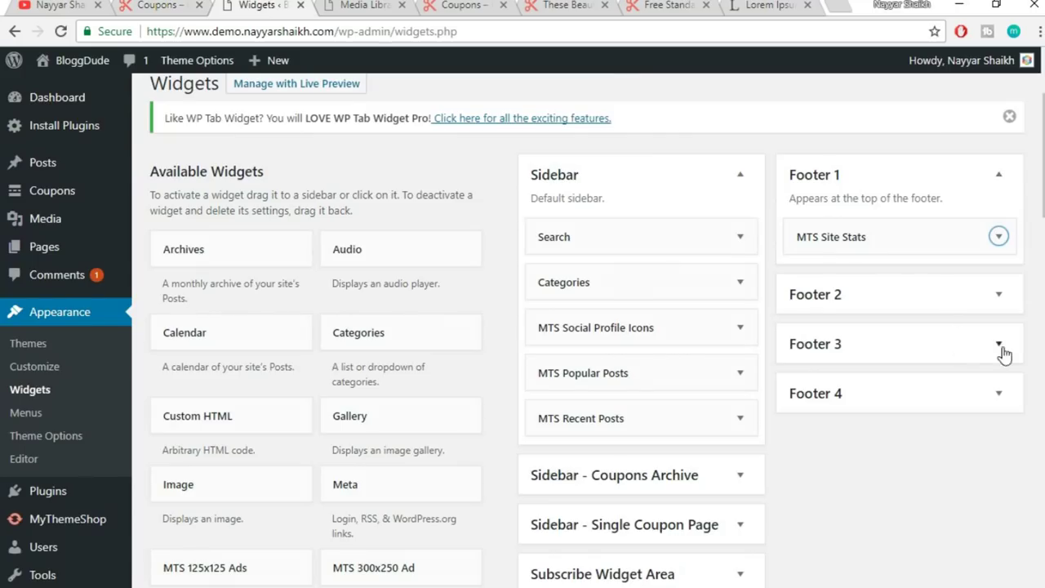
scroll(1033, 195, "down", 3)
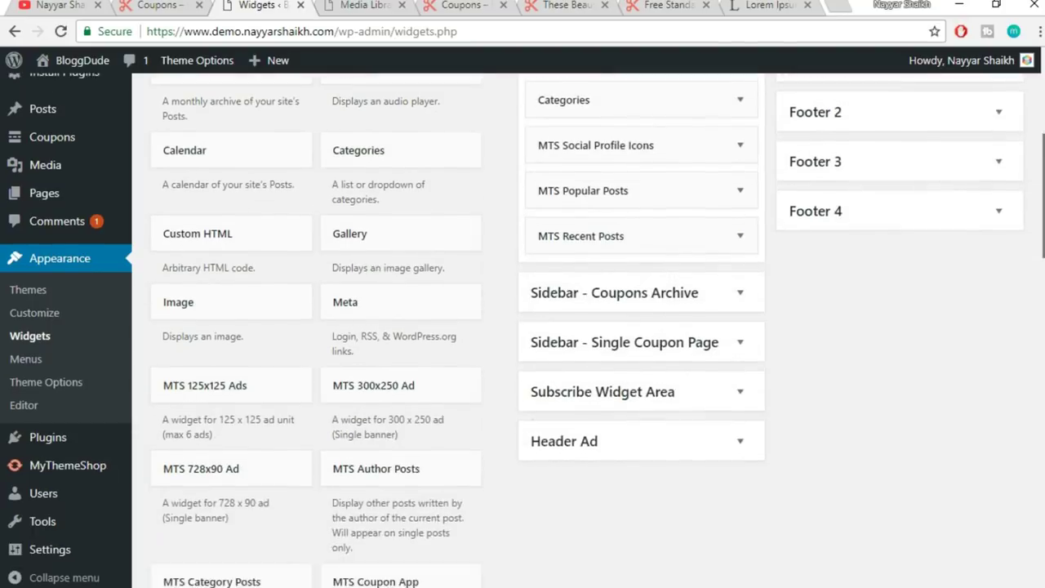
scroll(532, 345, "down", 10)
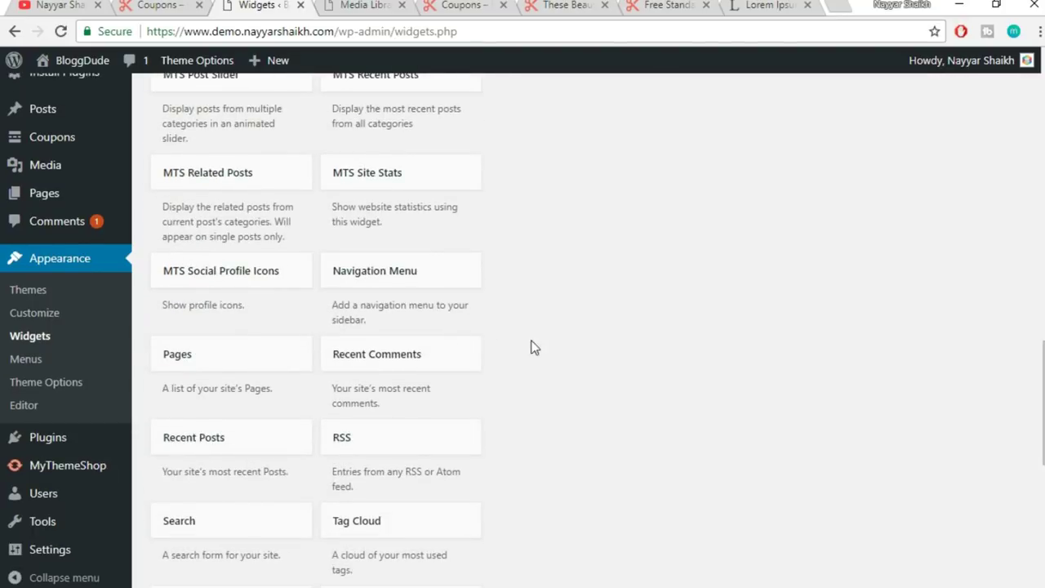
left_click(379, 276)
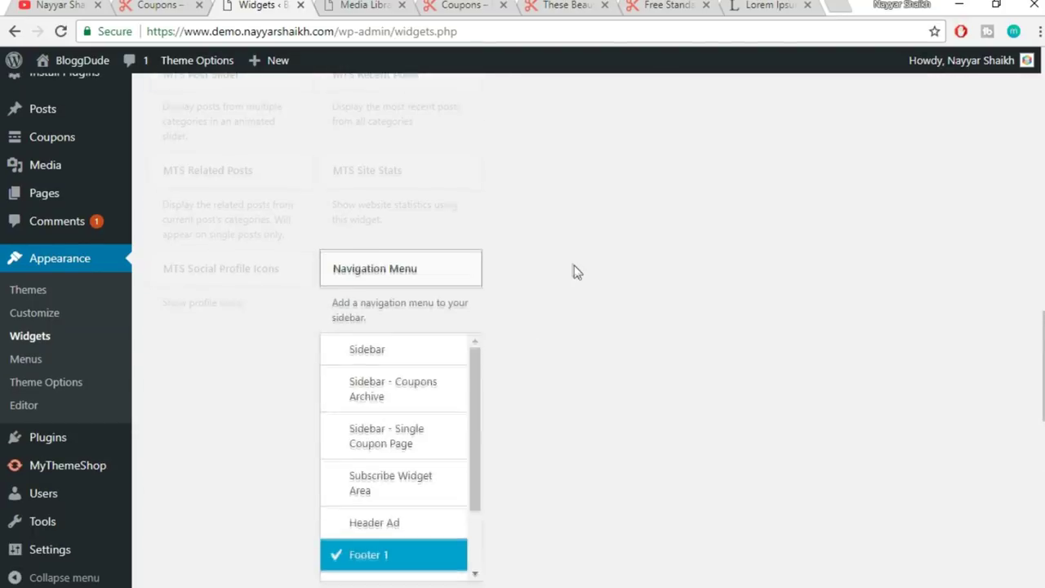
scroll(433, 384, "down", 2)
left_click(402, 431)
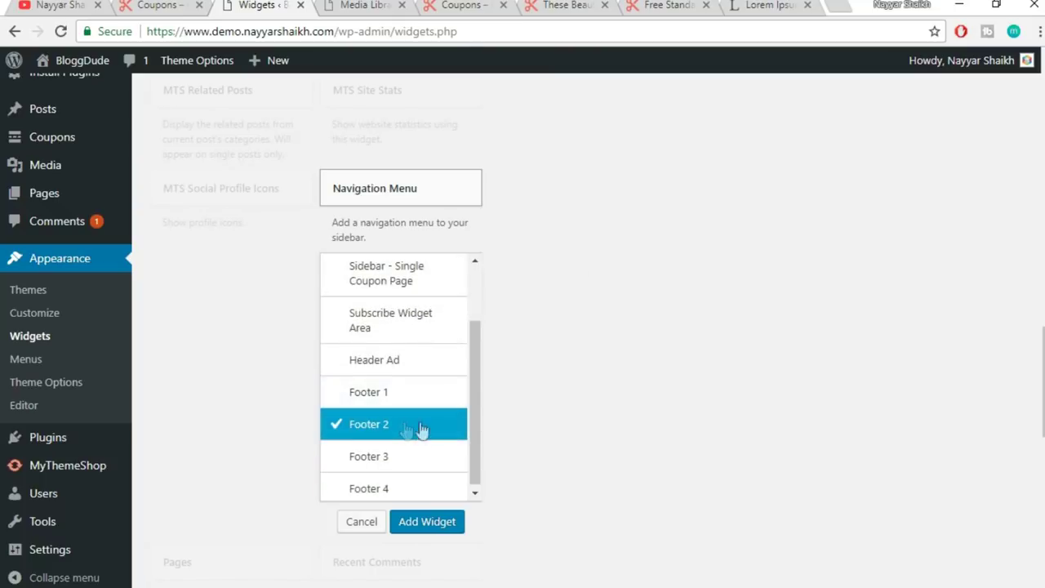
left_click(439, 531)
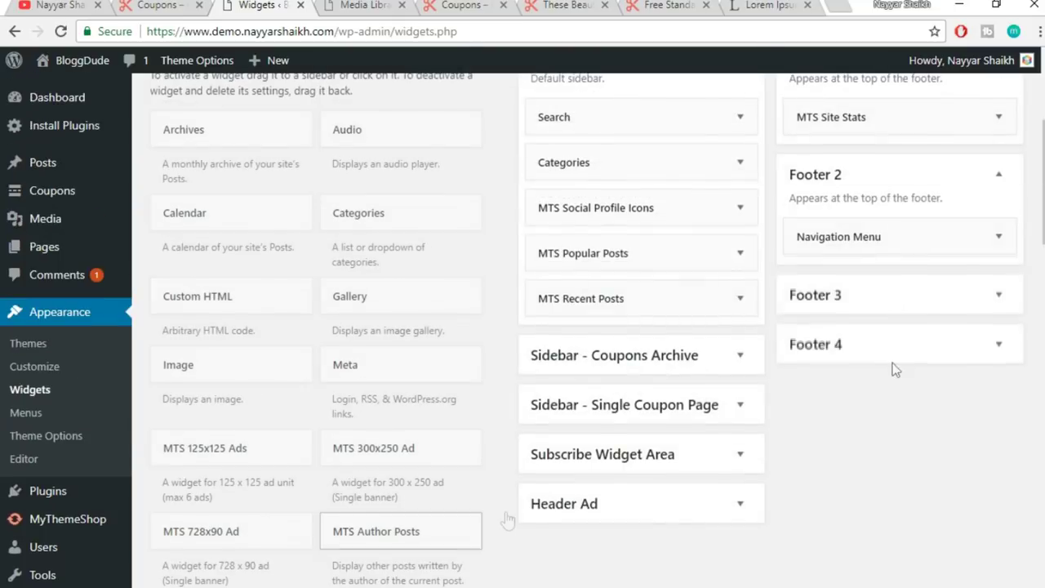
- Title the widget 'More Links', set it to show Main Menu, save, and view the footer
left_click(902, 330)
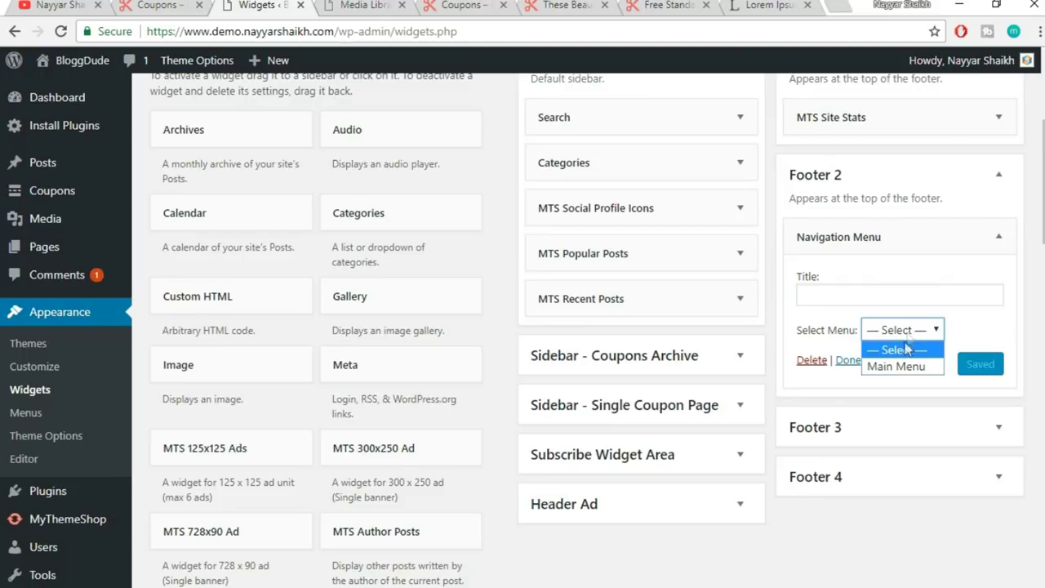
left_click(850, 299)
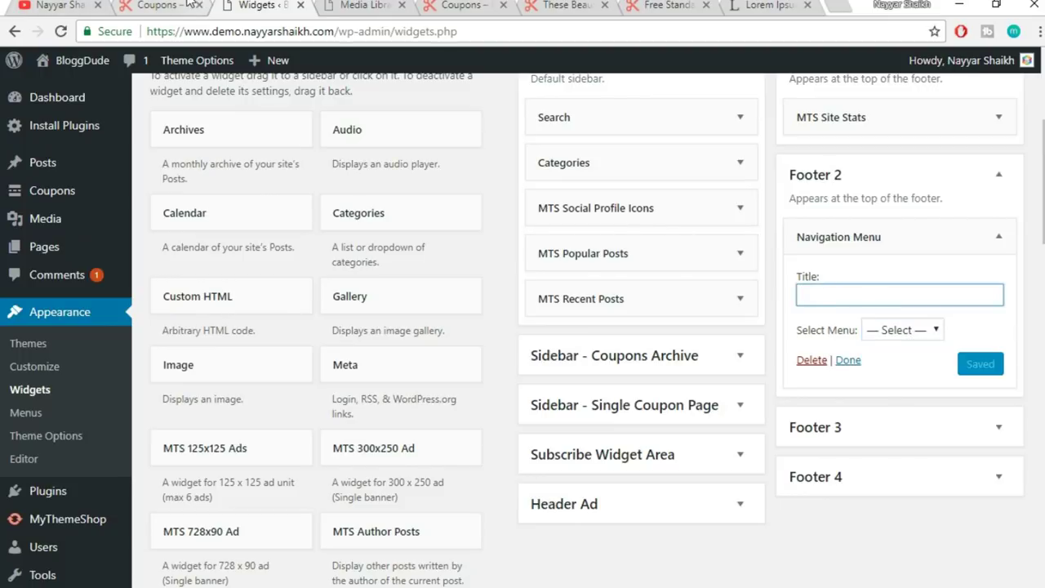
left_click(181, 5)
left_click(286, 5)
type("More Links")
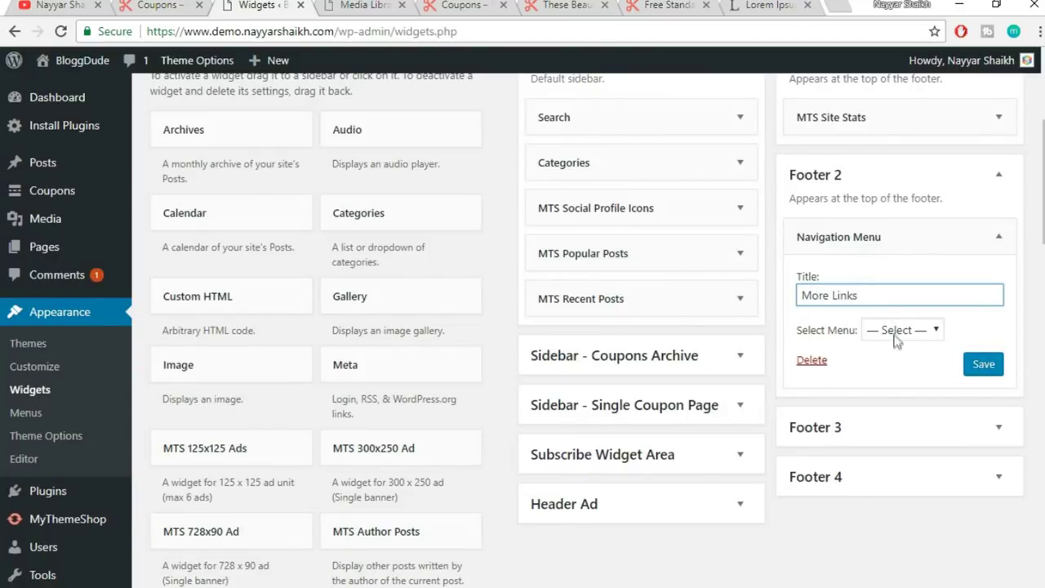
left_click(896, 330)
left_click(905, 364)
left_click(984, 364)
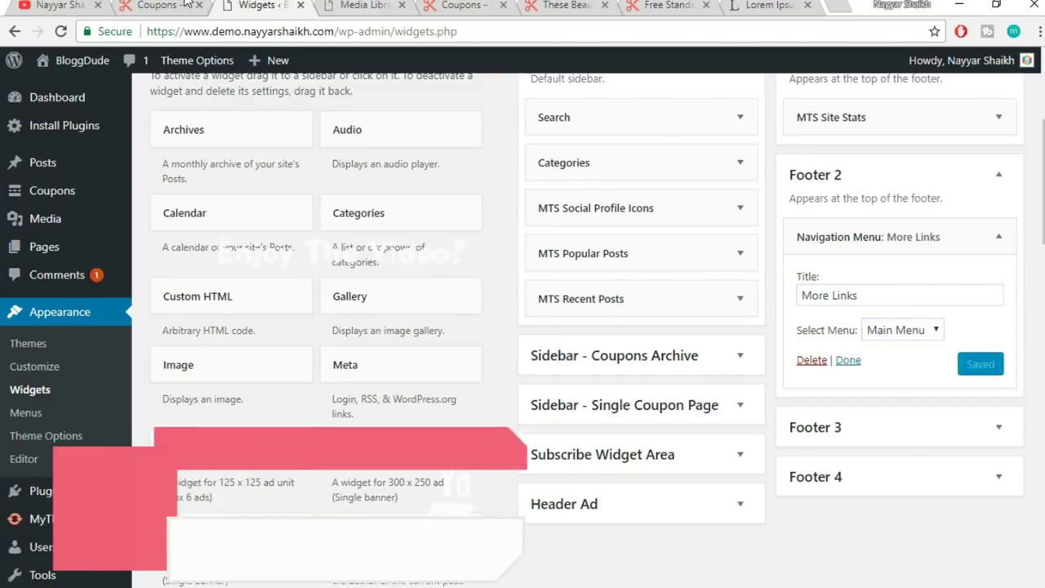
left_click(186, 4)
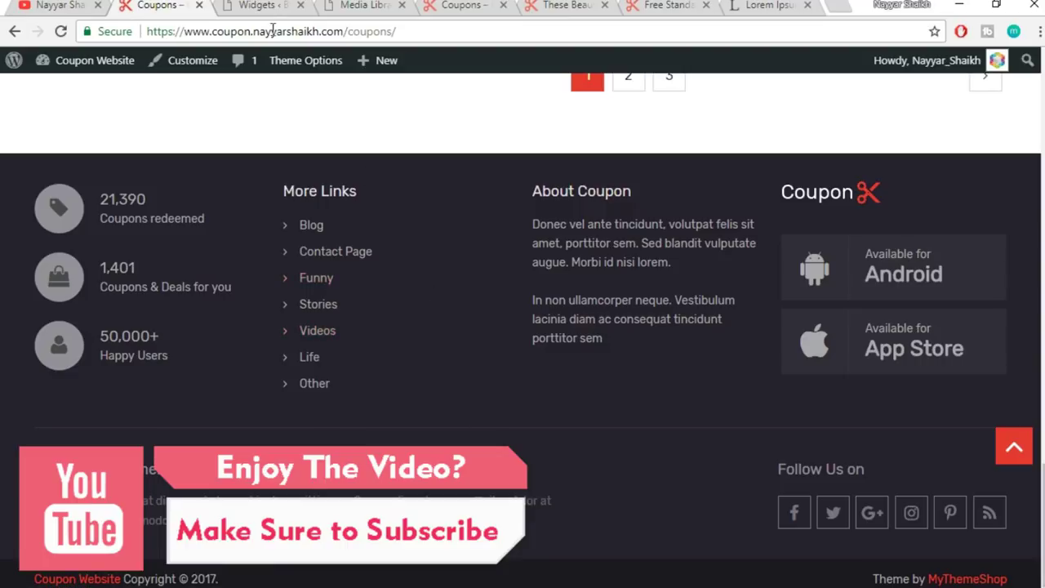
- Collapse Footer 2, select the live site's About Coupon text, and return to Widgets
left_click(260, 6)
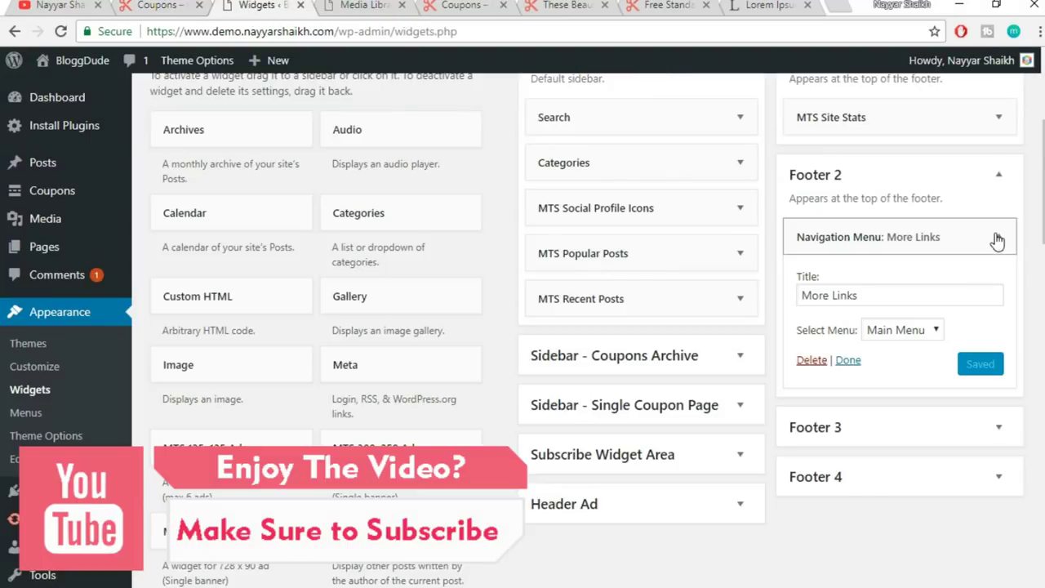
left_click(1001, 181)
left_click(163, 5)
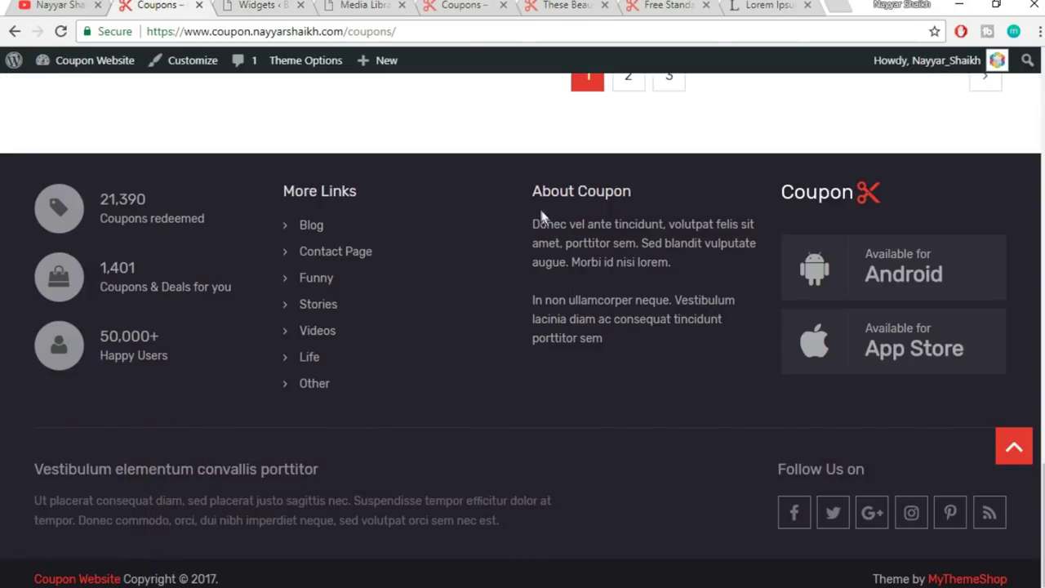
left_click_drag(533, 217, 631, 343)
key("ctrl+c")
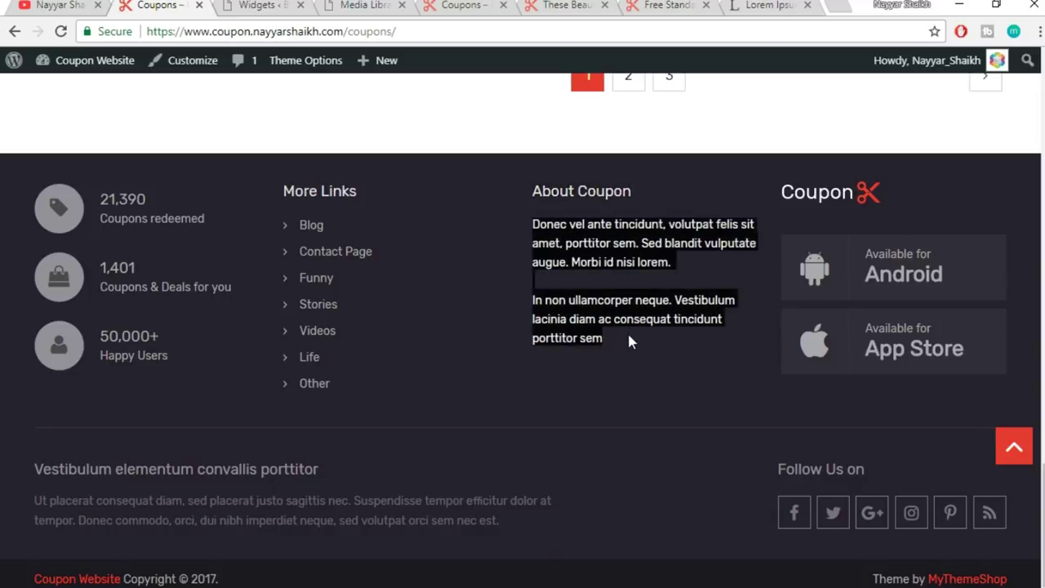
left_click(272, 5)
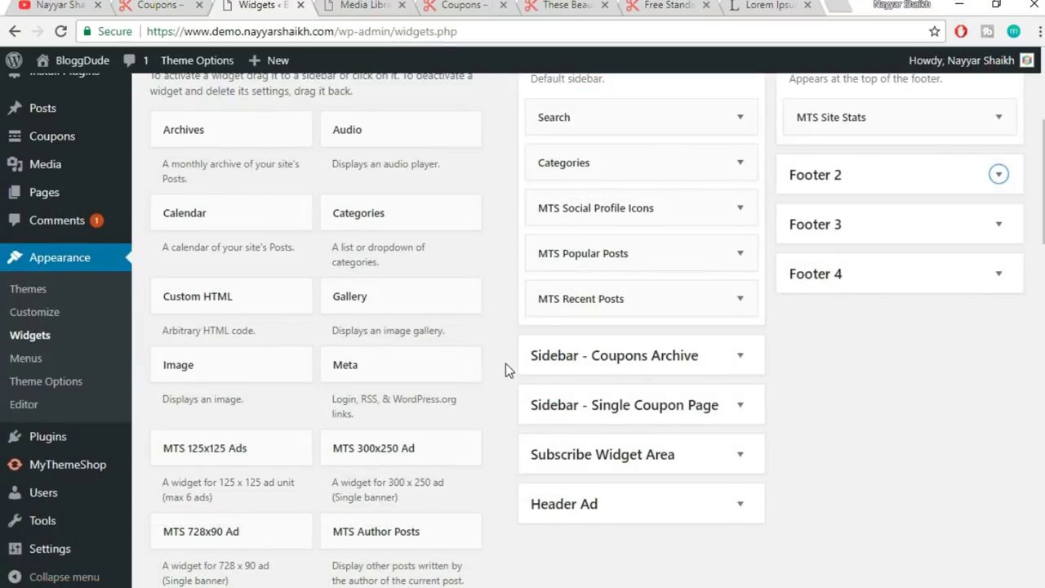
- Add a Text widget to the Footer 3 area
scroll(506, 363, "down", 12)
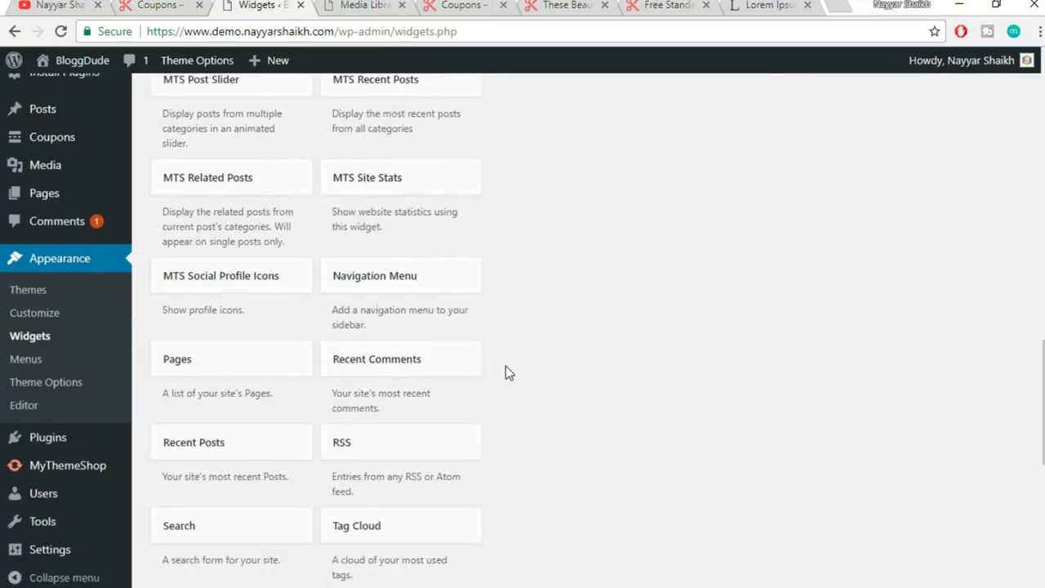
scroll(246, 406, "down", 5)
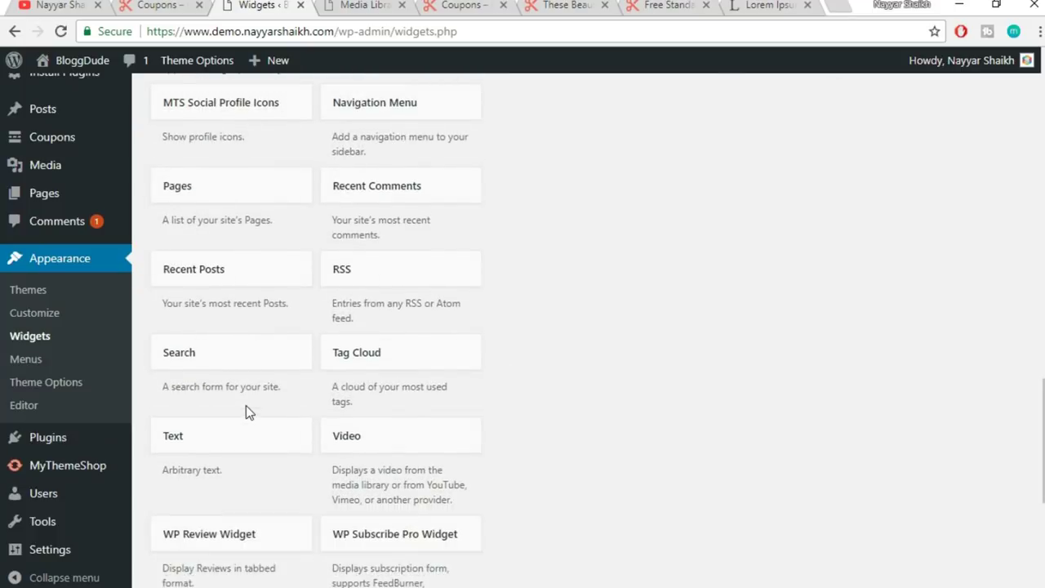
scroll(229, 384, "down", 1)
left_click(211, 363)
scroll(672, 349, "down", 3)
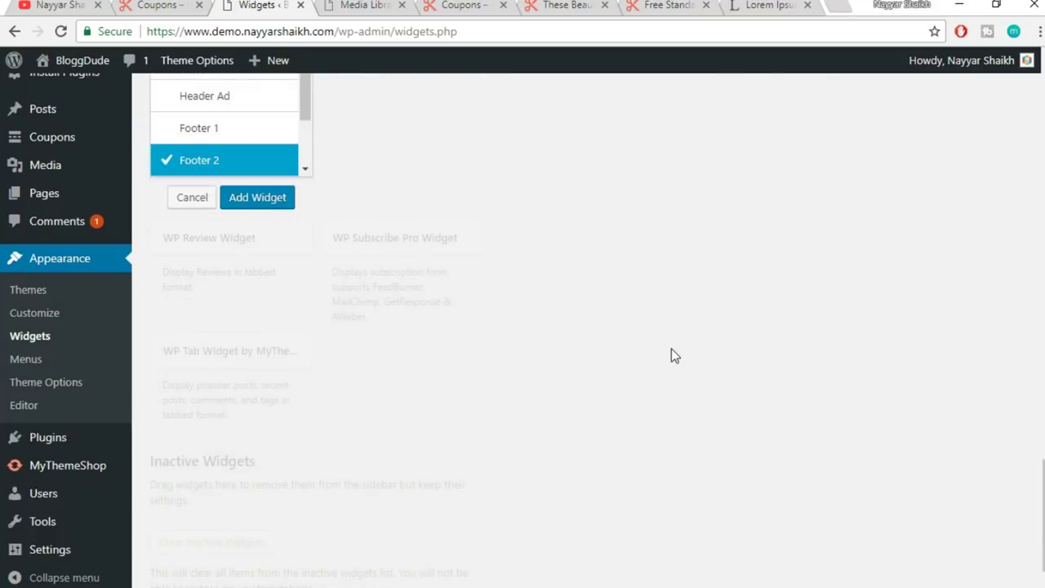
scroll(310, 127, "down", 1)
scroll(572, 311, "up", 3)
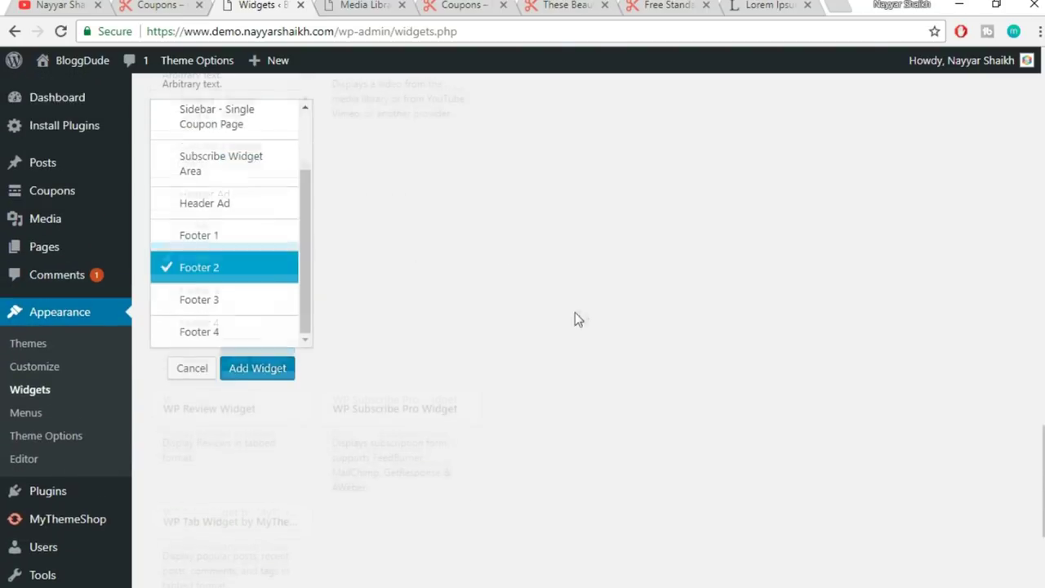
left_click(241, 304)
left_click(266, 372)
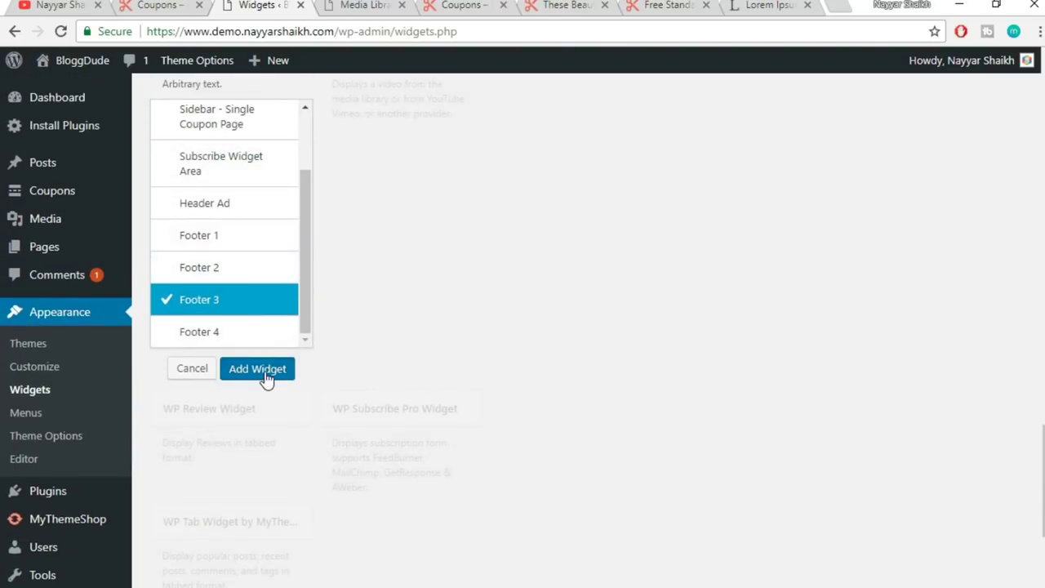
- Paste two lorem ipsum paragraphs into the text widget body without bullets
left_click(746, 360)
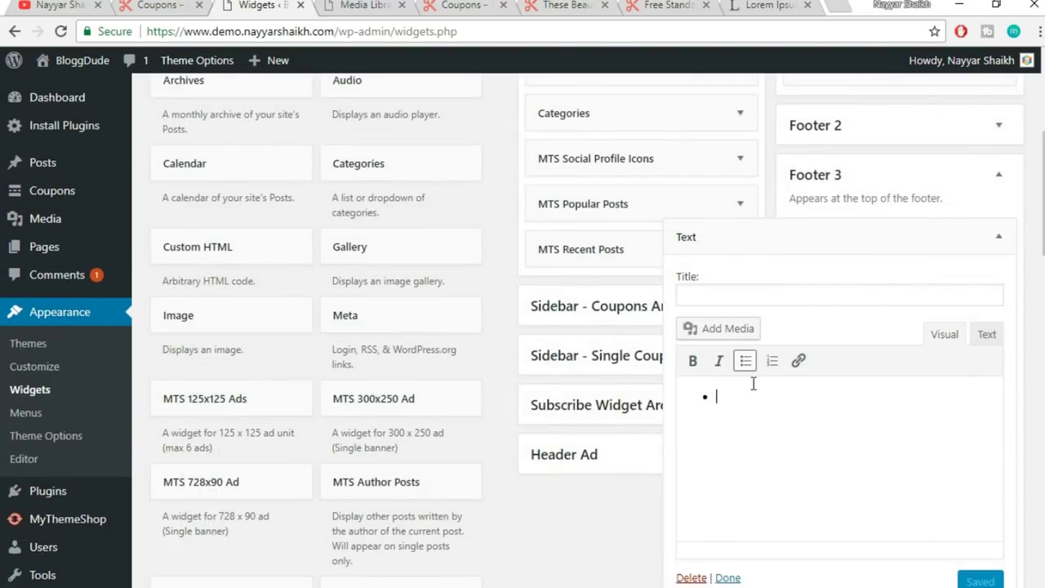
left_click(744, 361)
key("ctrl+v")
- Copy 'About Coupon' from the site into the widget title, save, and view it live
left_click(742, 299)
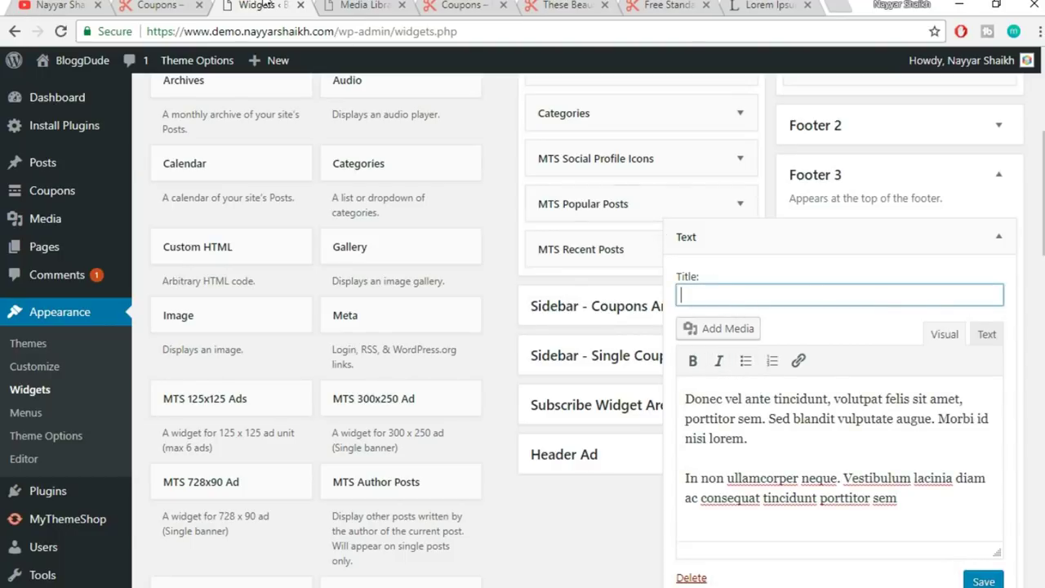
left_click(186, 4)
triple_click(527, 191)
triple_click(611, 189)
key("ctrl+c")
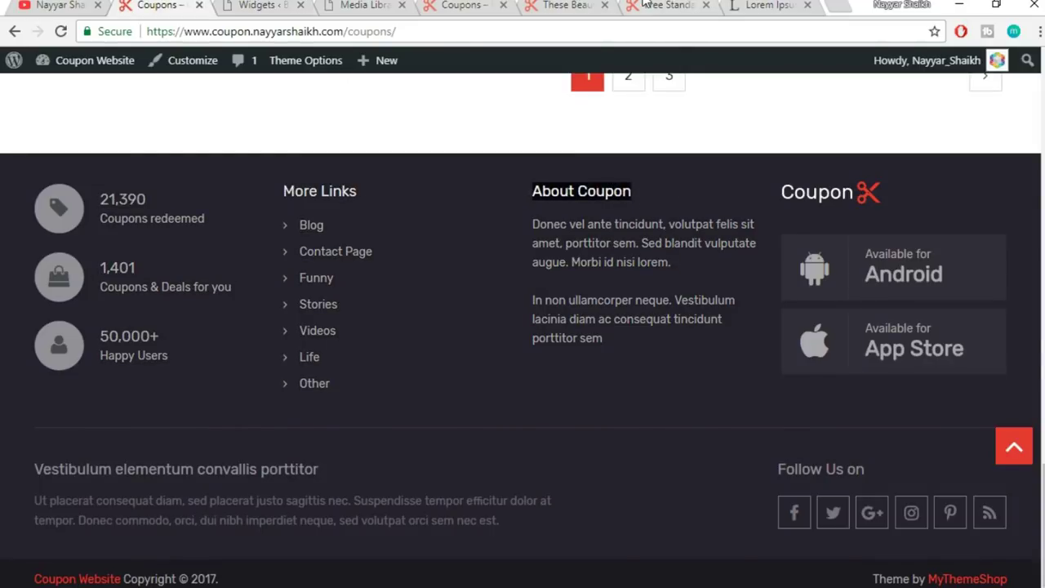
left_click(565, 5)
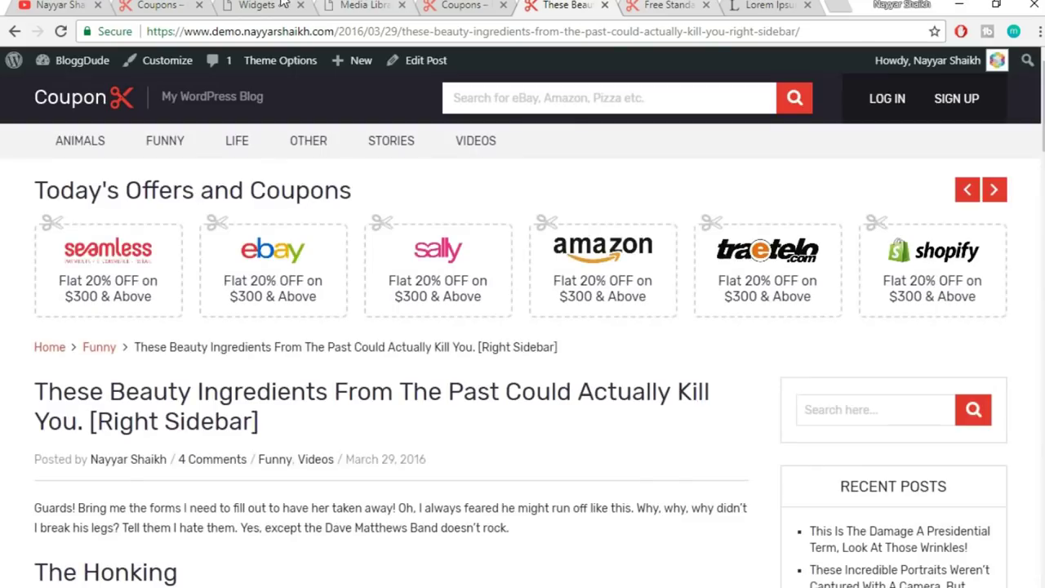
left_click(282, 4)
key("ctrl+v")
left_click(984, 503)
left_click(999, 152)
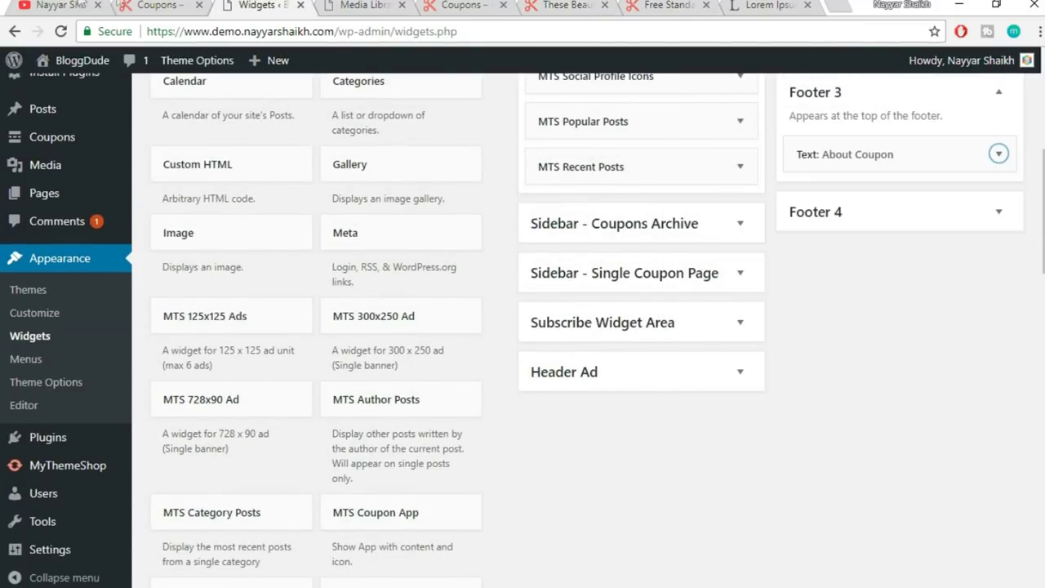
left_click(160, 5)
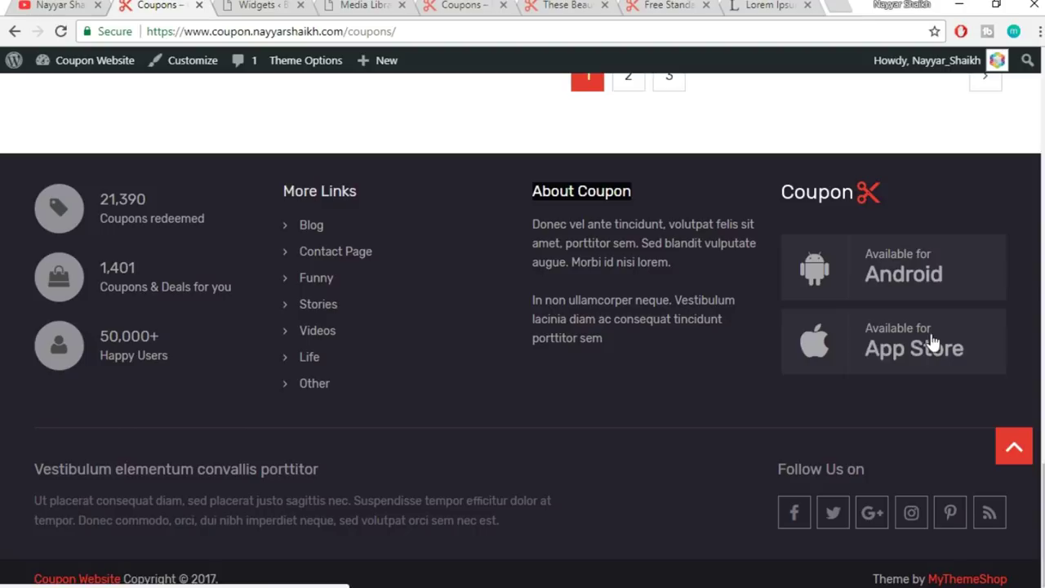
- Add the MTS Coupon App widget to the Footer 4 area
left_click(263, 6)
scroll(887, 381, "down", 5)
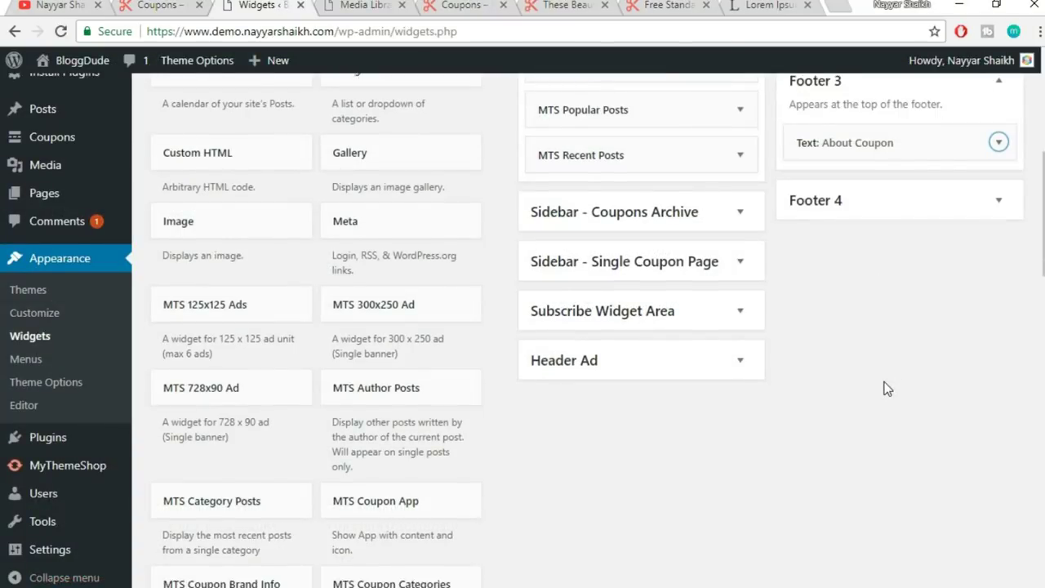
scroll(461, 172, "up", 1)
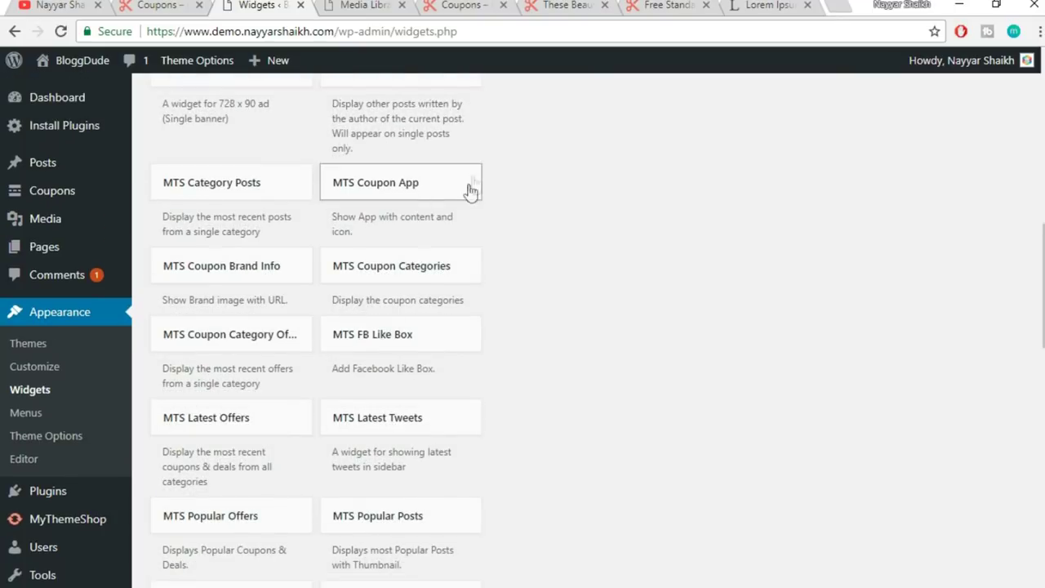
left_click(410, 189)
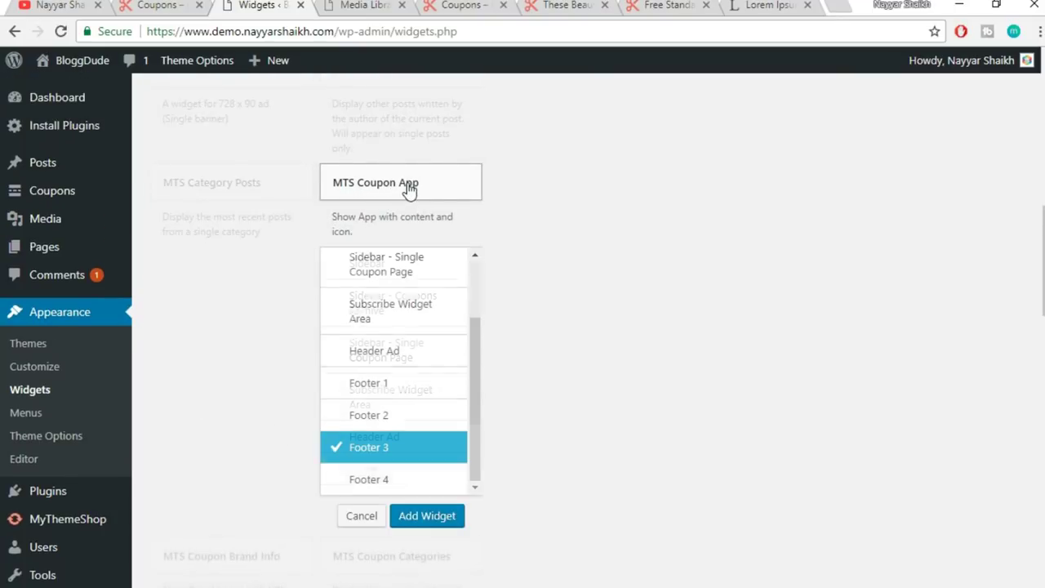
left_click(375, 482)
left_click(429, 515)
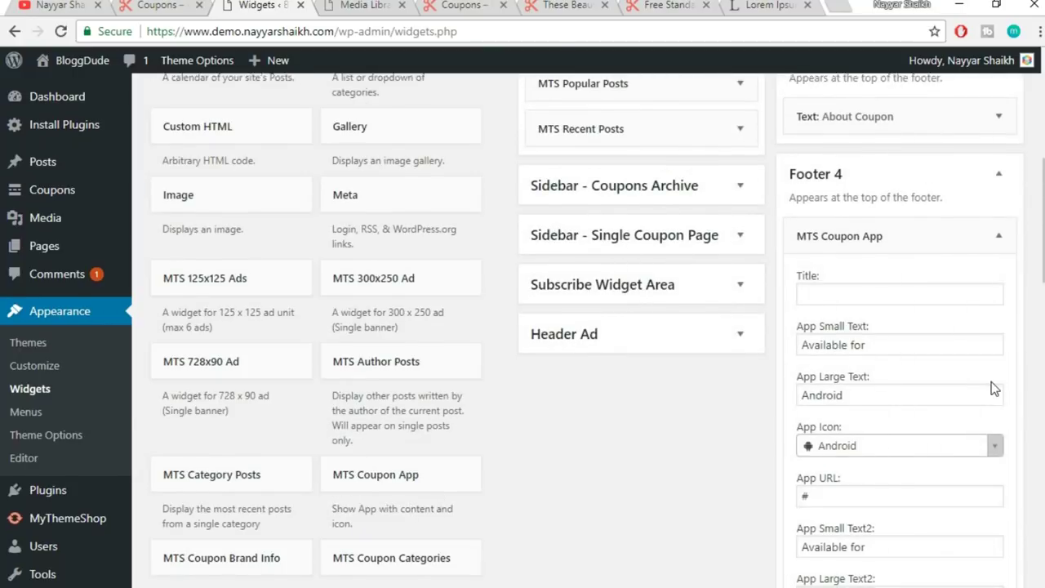
- Review the widget's Available for, Android and app URL values, keeping the defaults
scroll(953, 321, "down", 1)
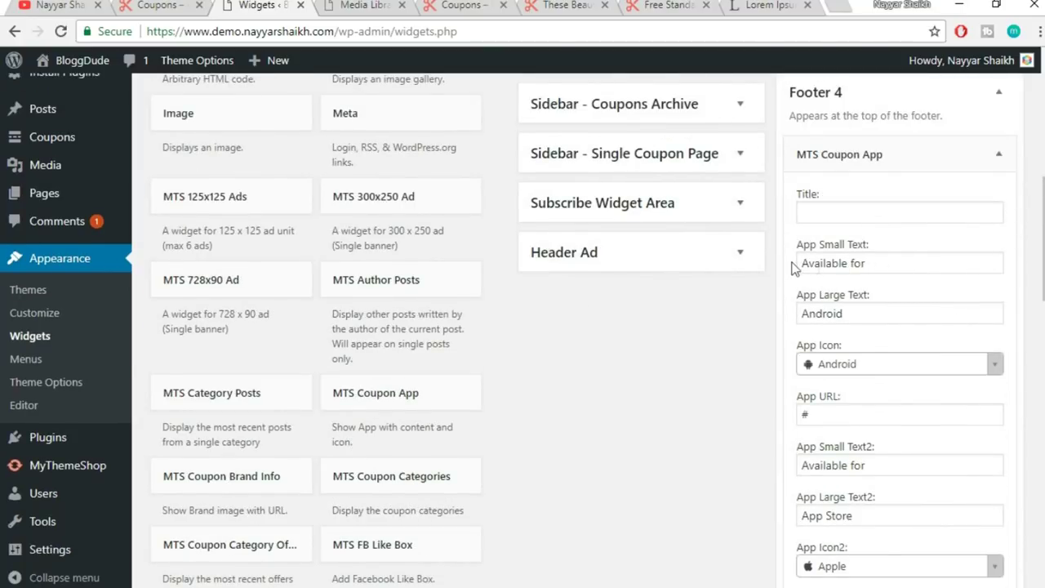
left_click_drag(893, 261, 764, 267)
left_click_drag(882, 317, 747, 319)
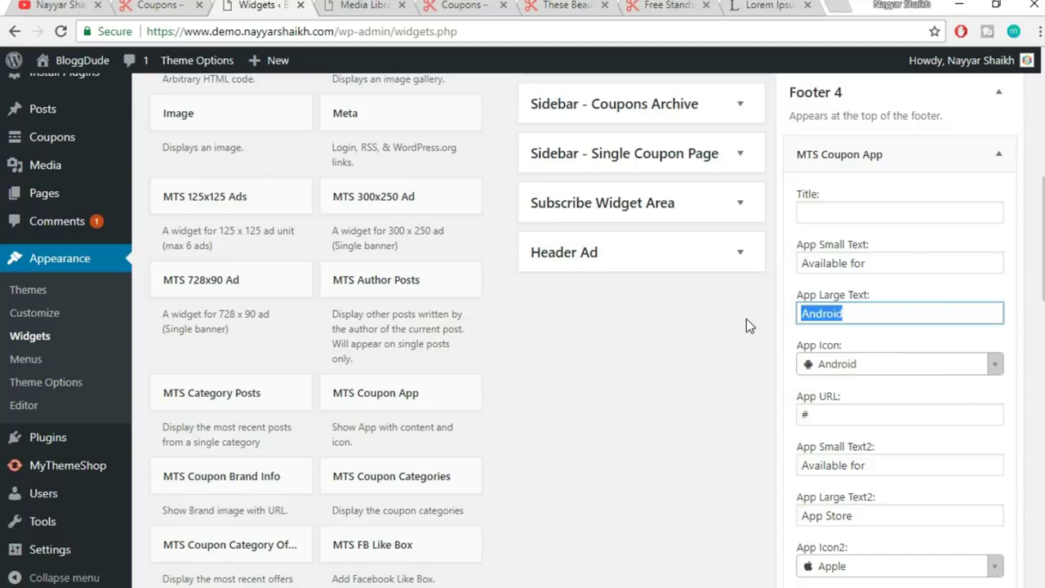
scroll(938, 362, "down", 1)
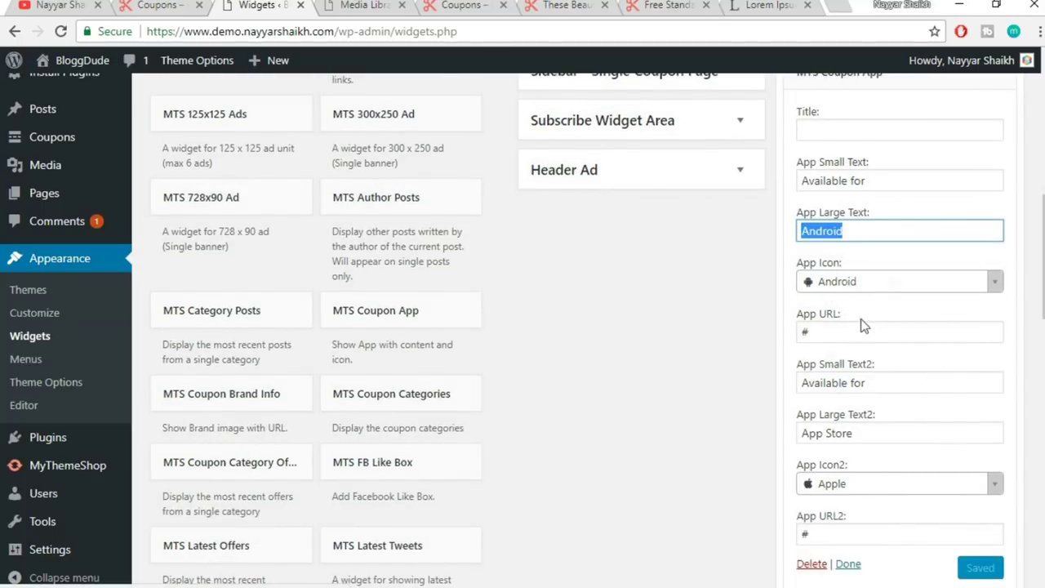
left_click_drag(800, 332, 834, 339)
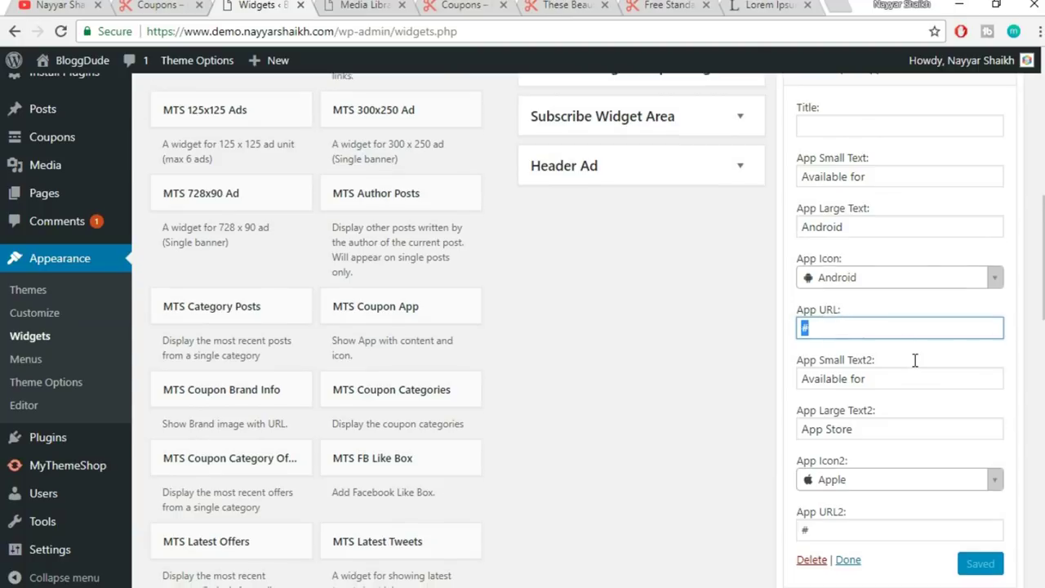
scroll(972, 435, "down", 2)
scroll(815, 303, "up", 2)
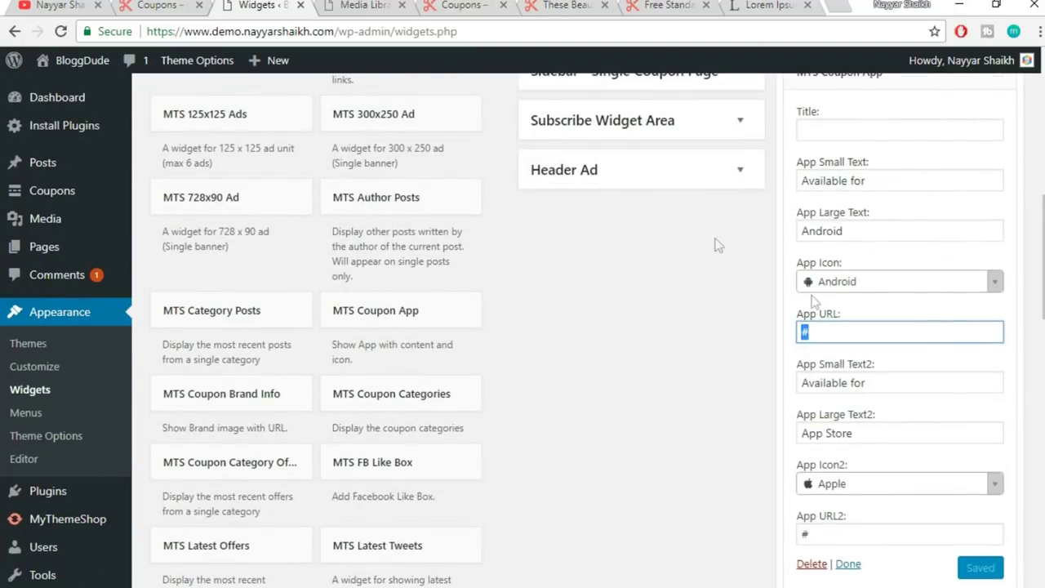
left_click(453, 5)
- Reload the coupons page, check all four footer widgets, and return to the top
left_click(470, 30)
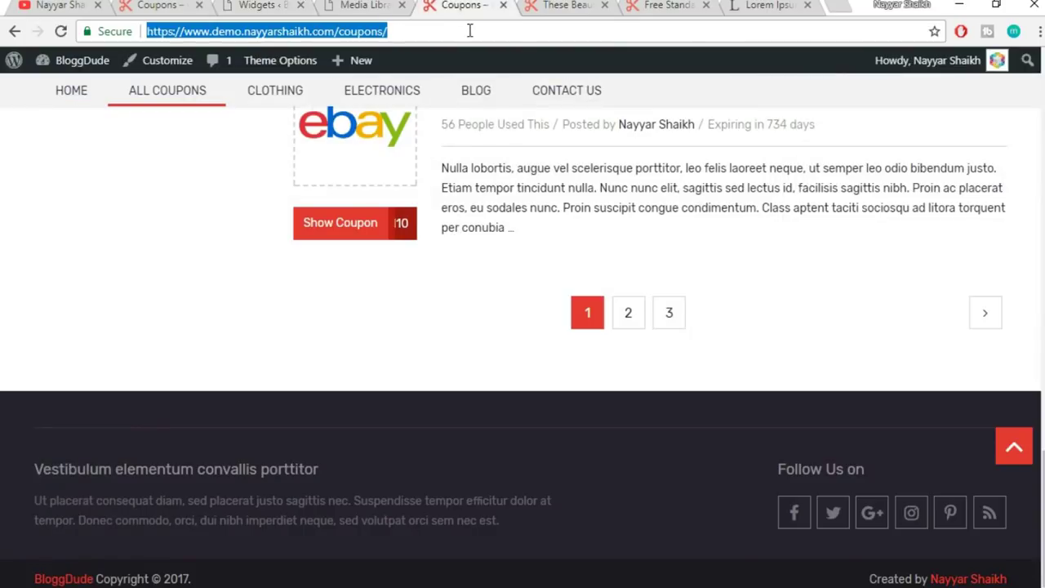
key("Return")
scroll(536, 88, "down", 1)
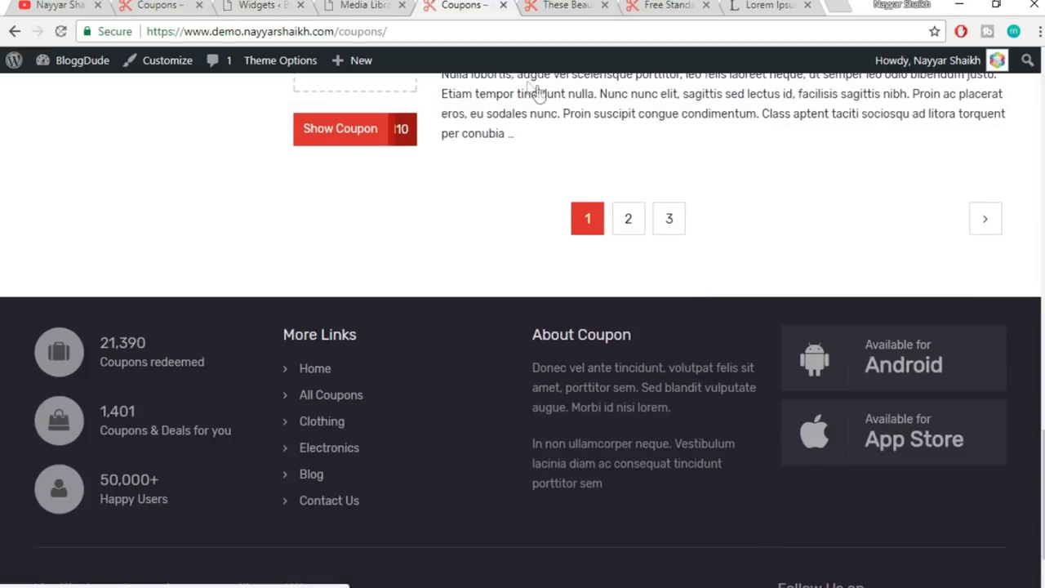
scroll(537, 89, "down", 2)
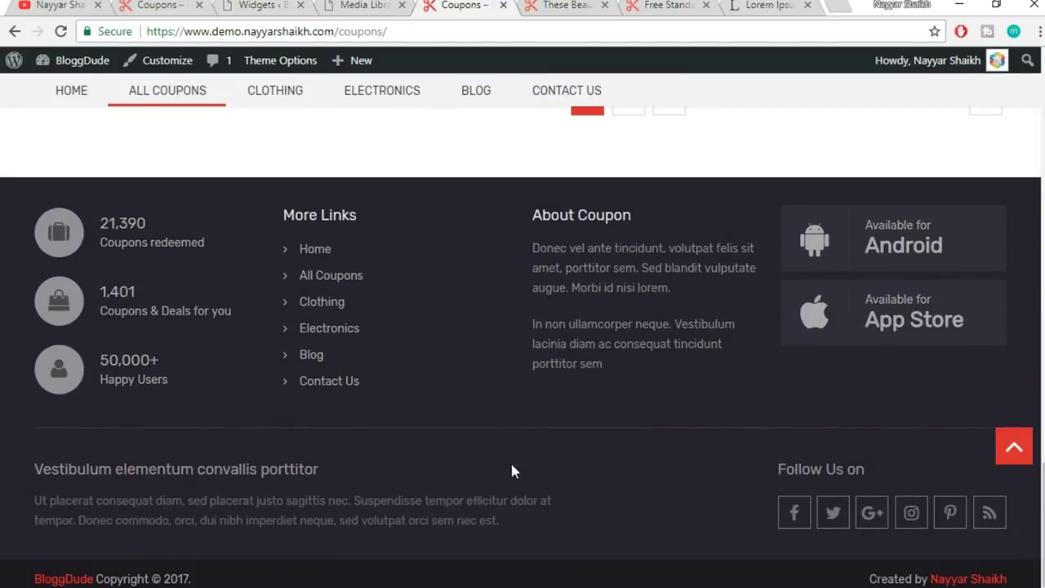
left_click(1028, 451)
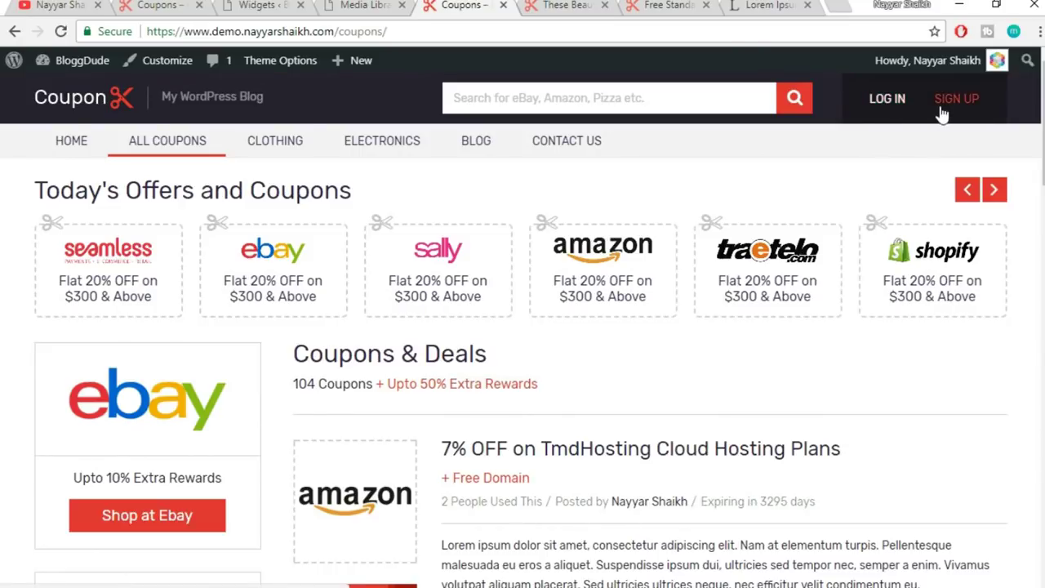
- Check General Settings Membership: Anyone can register, with Subscriber as the default role
left_click(268, 5)
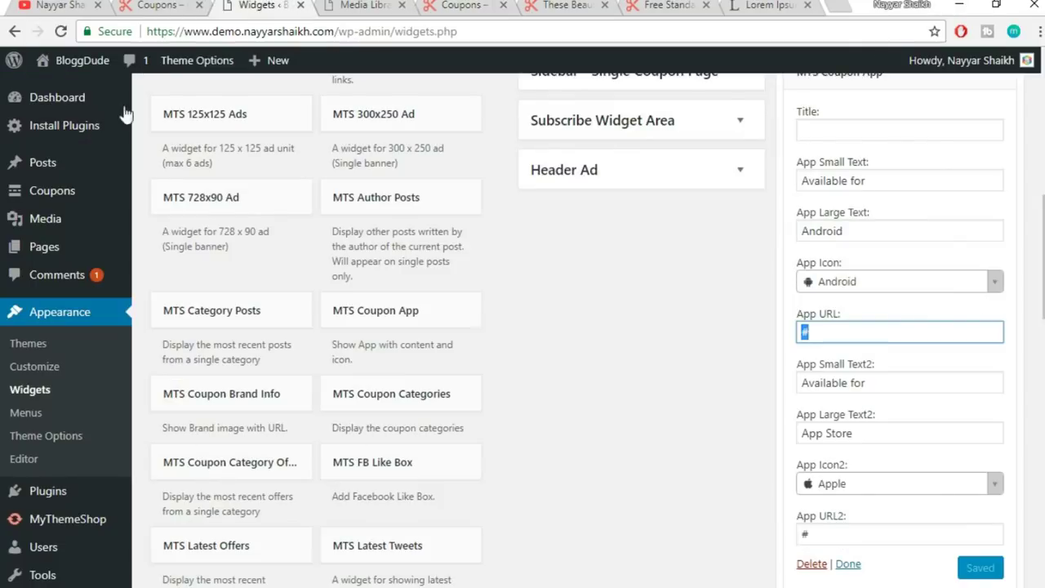
scroll(126, 351, "down", 2)
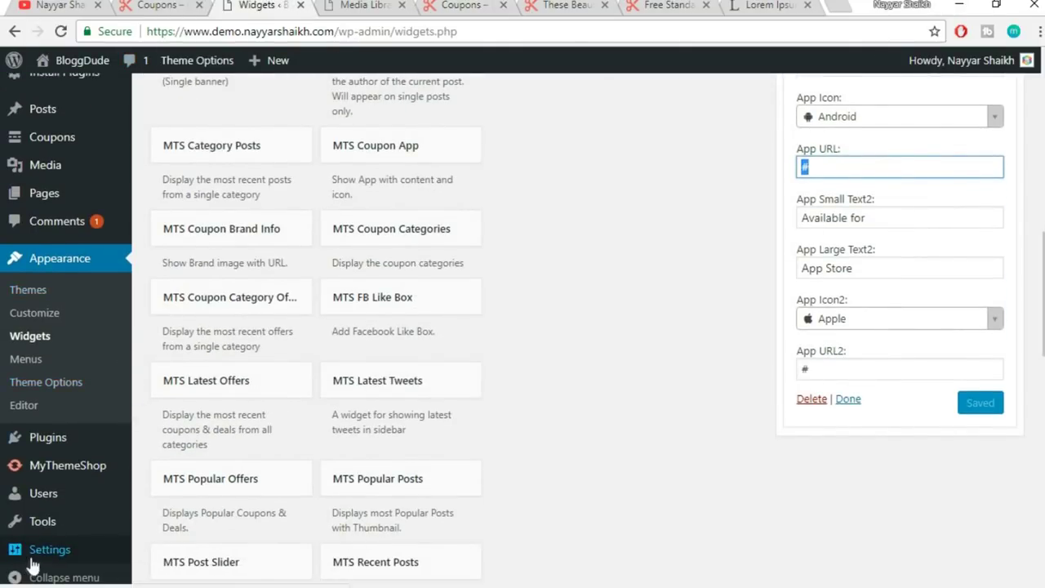
left_click(38, 557)
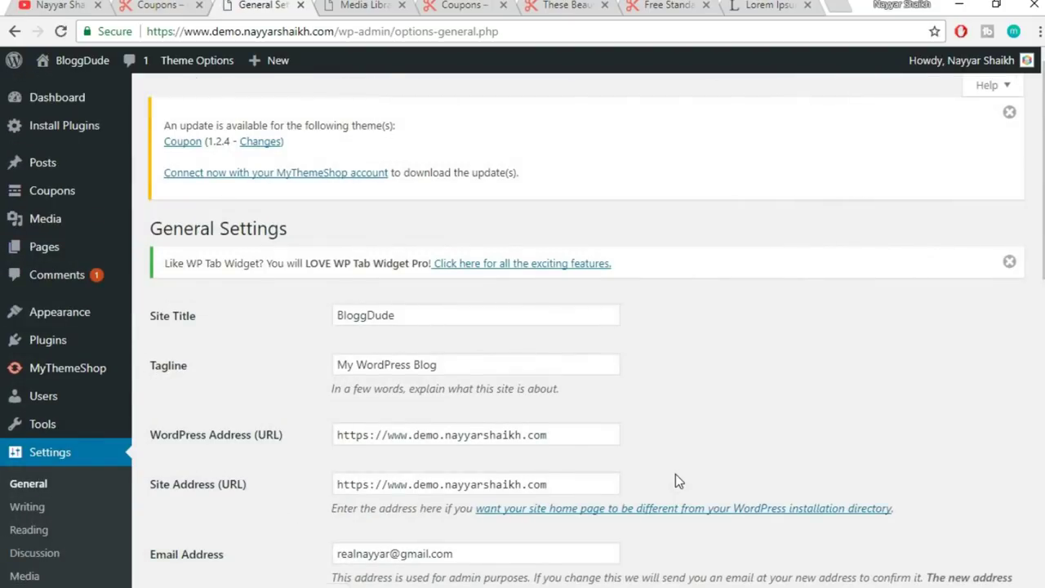
scroll(675, 477, "down", 6)
scroll(676, 473, "down", 1)
scroll(675, 478, "up", 2)
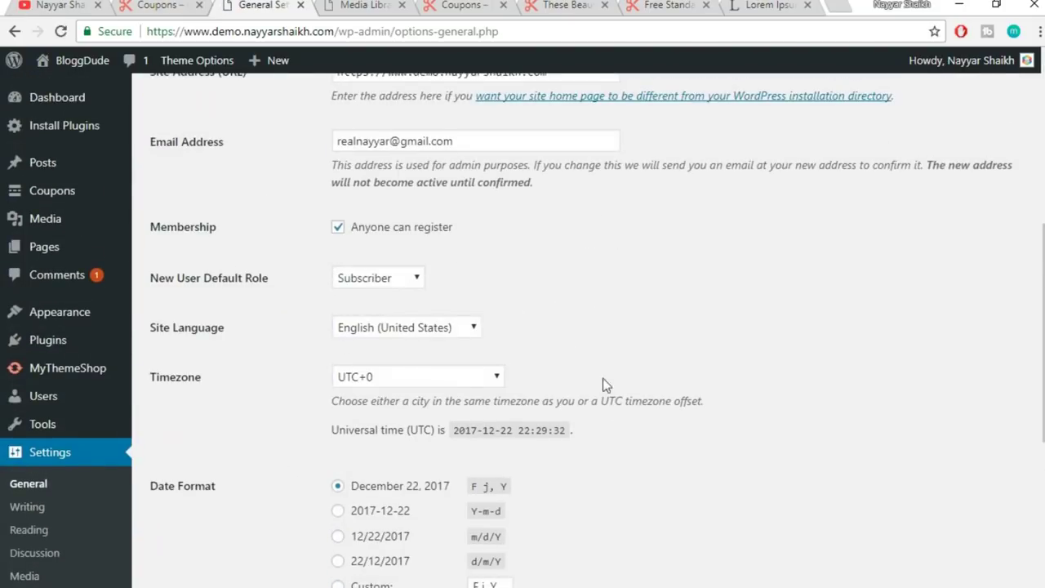
left_click_drag(458, 227, 343, 228)
left_click(367, 244)
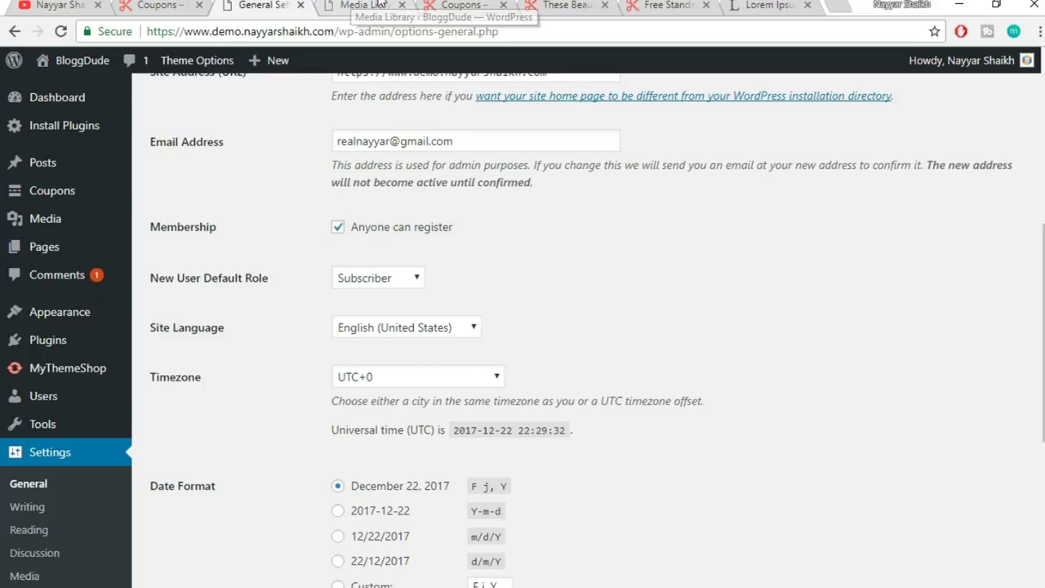
left_click(447, 5)
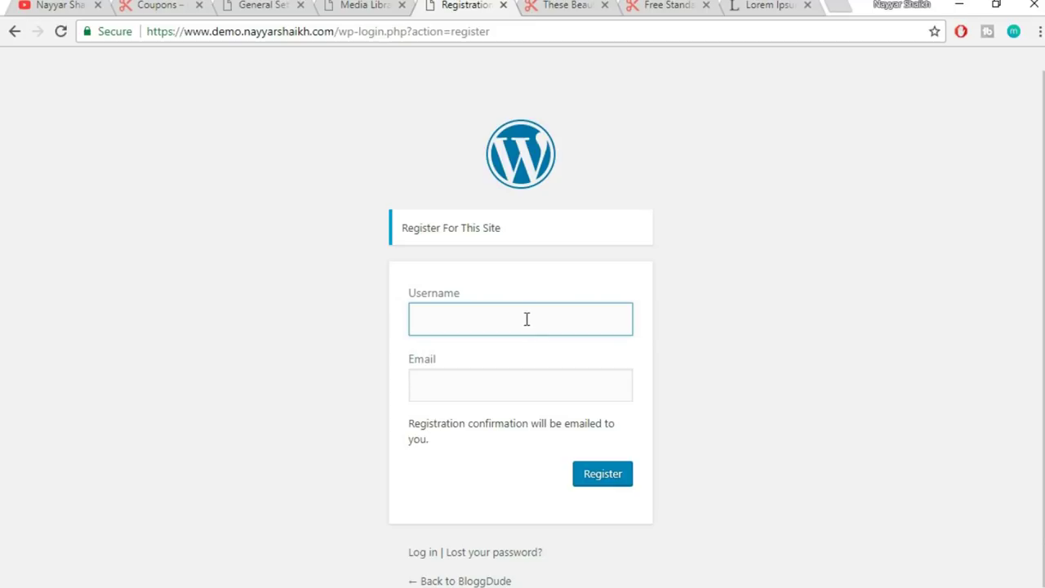
- Register a new user with a username and the suggested e-mail address, then open a new tab
type("nayyars")
type("777")
key("Tab")
type("nayyar")
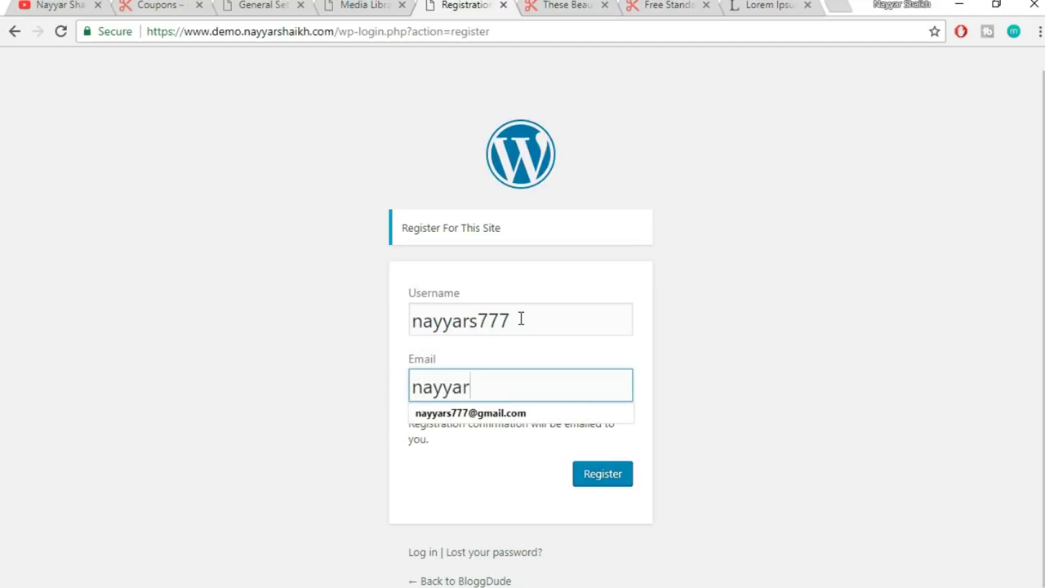
key("Down")
key("Return")
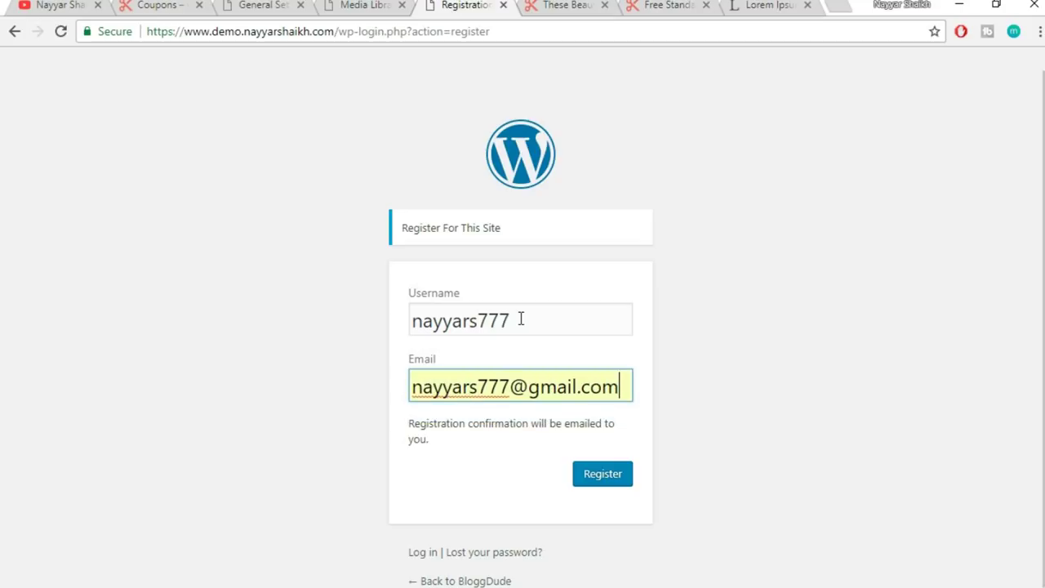
left_click(611, 483)
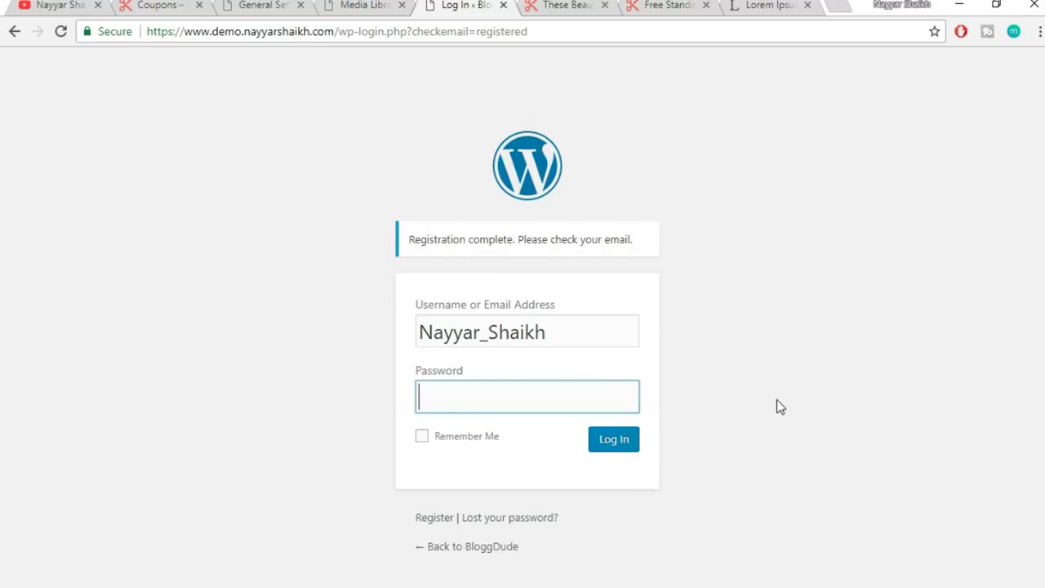
left_click(829, 4)
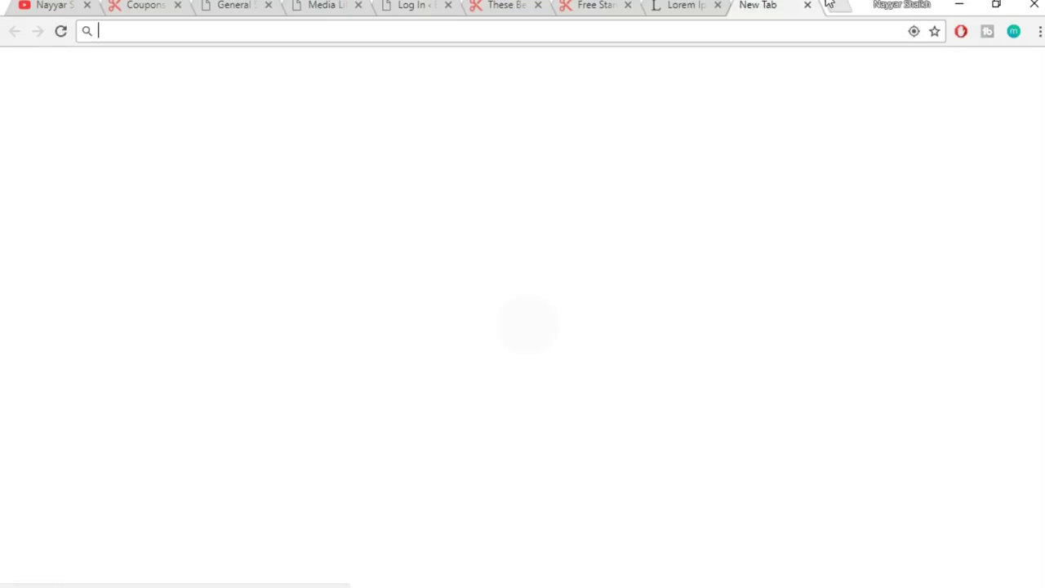
- In Gmail's Updates tab, open the '[BloggDude] Your username and password info' email's password link
type("gm")
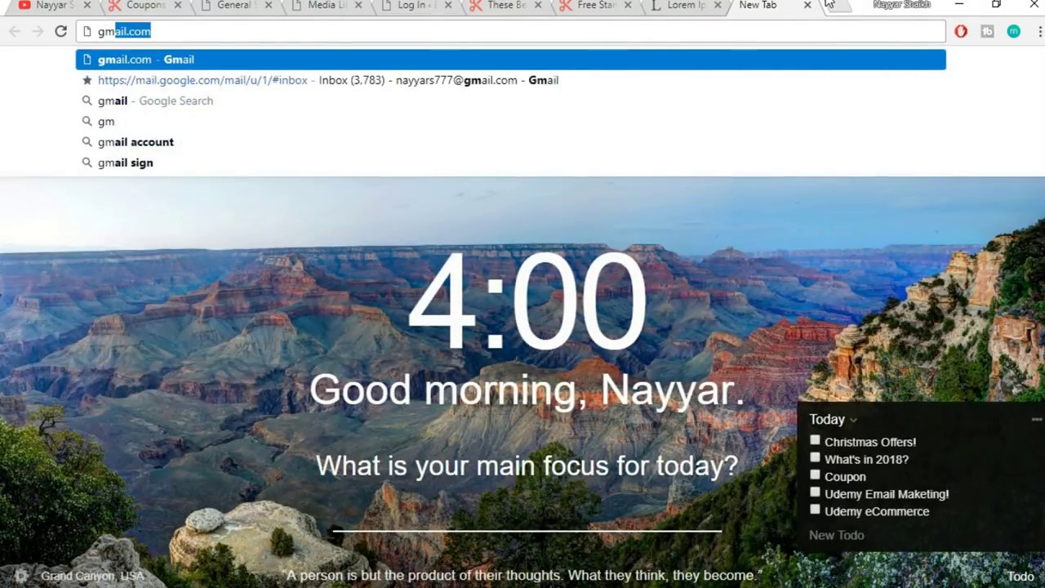
type("ail.com")
key("Down")
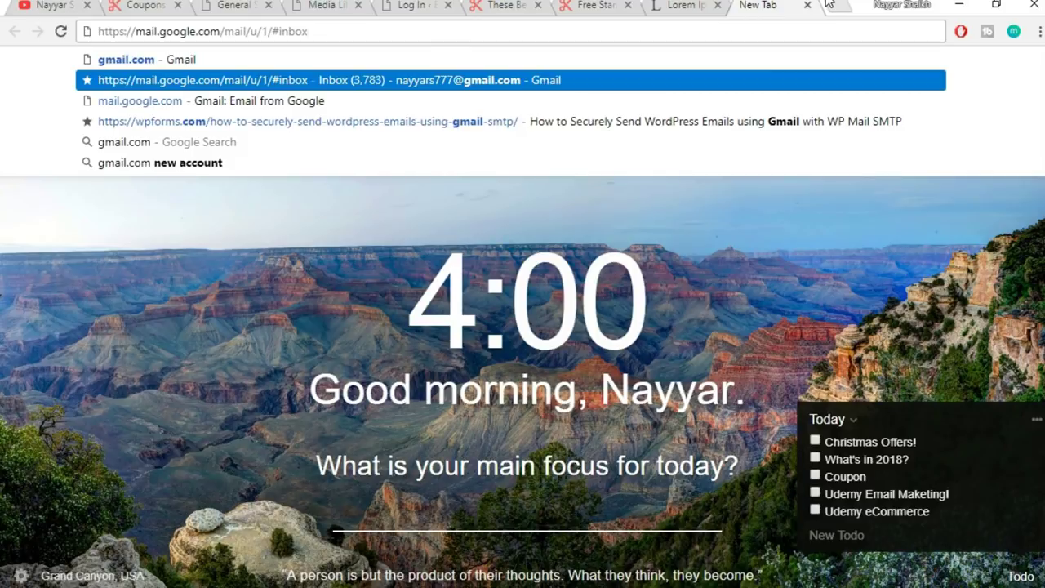
key("Return")
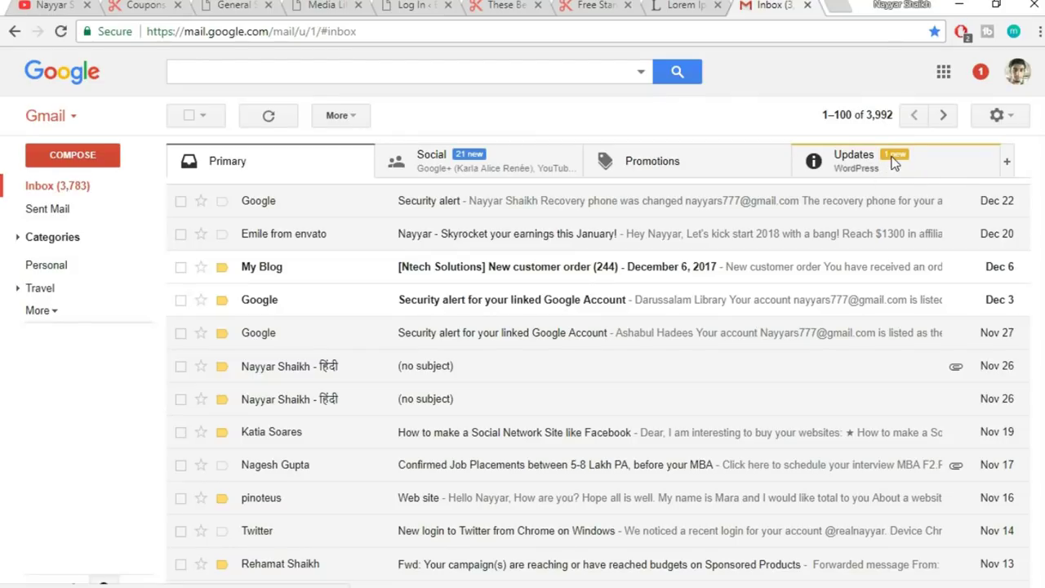
left_click(895, 163)
left_click(549, 210)
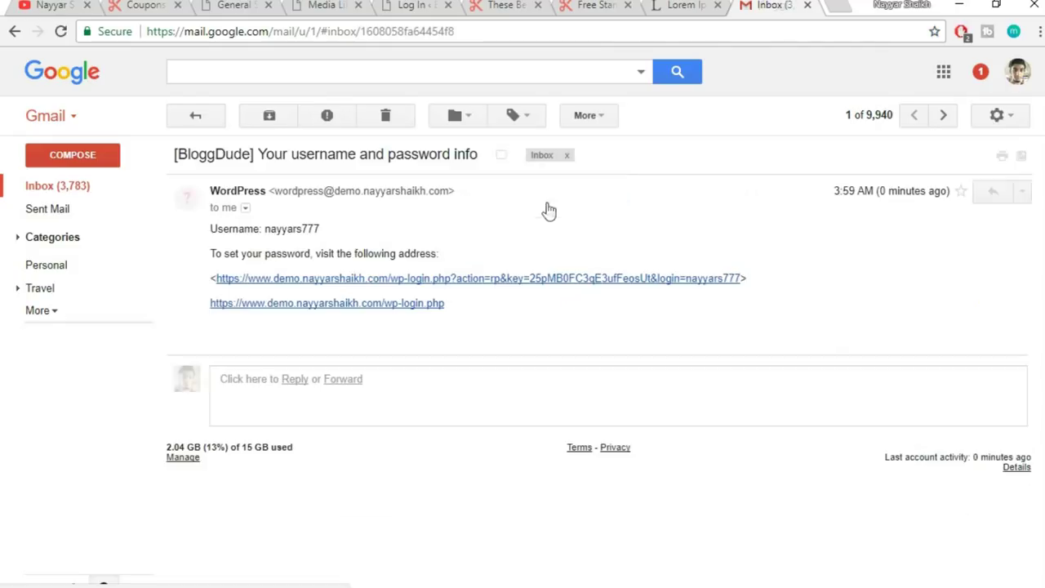
left_click(412, 281)
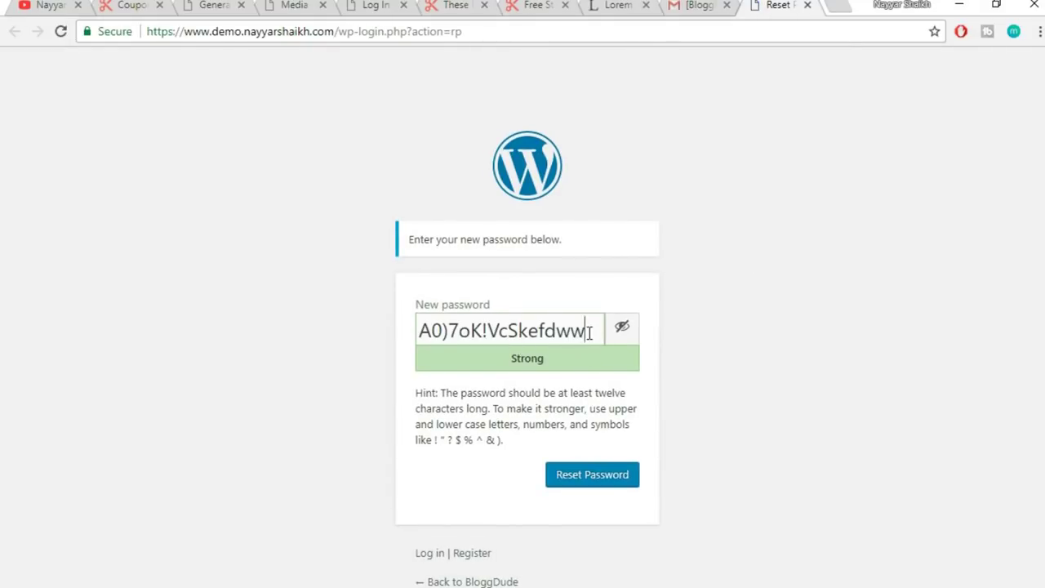
- Replace the suggested password with a new one and submit the reset
triple_click(588, 330)
left_click(630, 331)
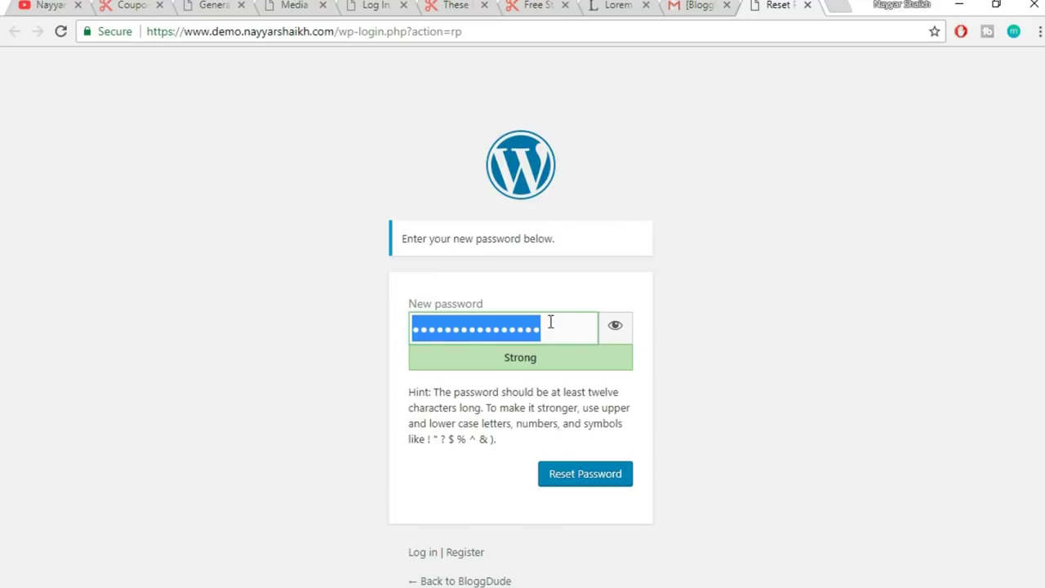
type("123")
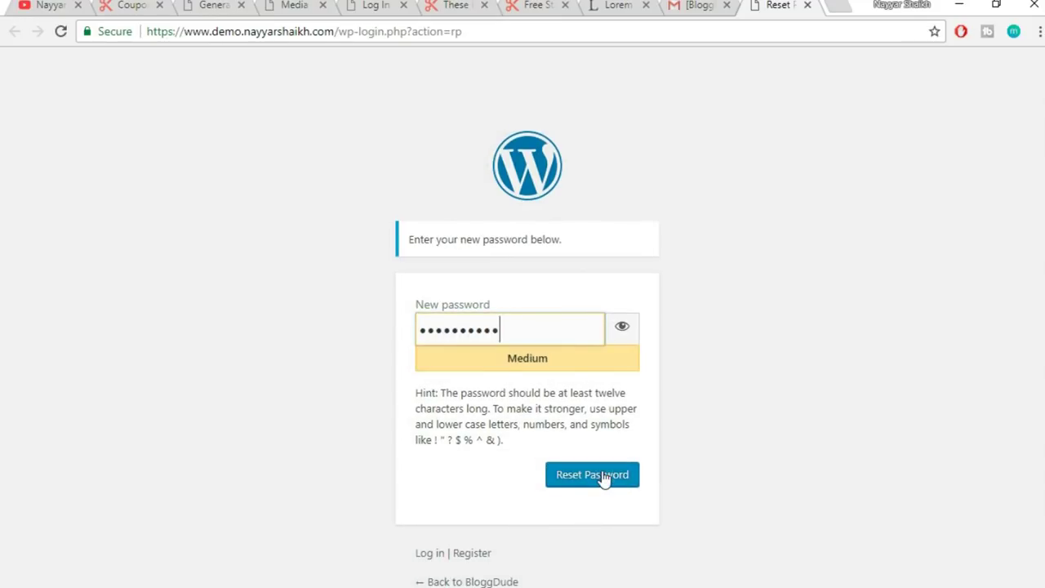
left_click(602, 478)
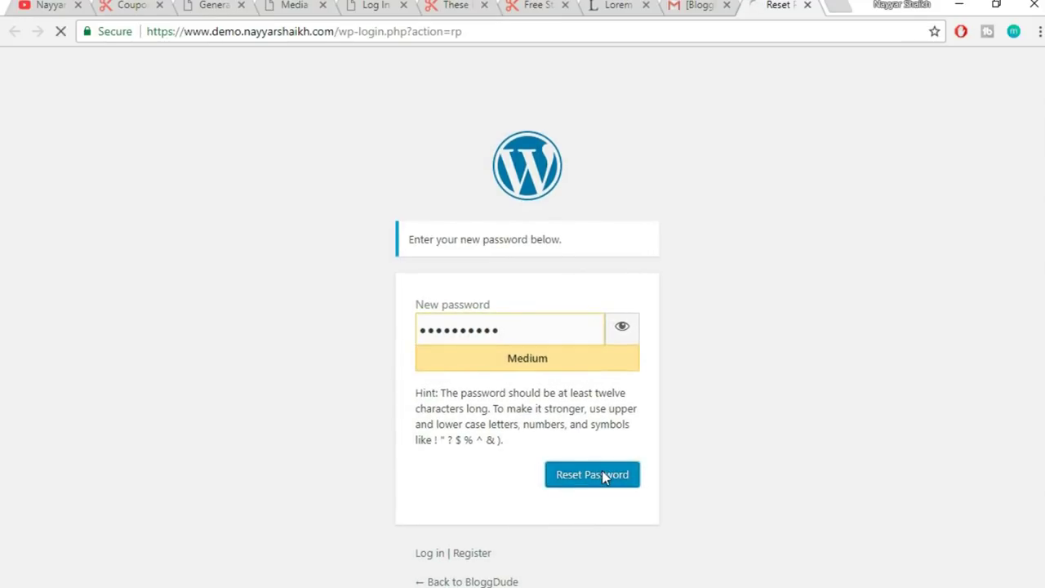
- Log in with the new user's username and new password, reaching their Profile page
left_click(567, 242)
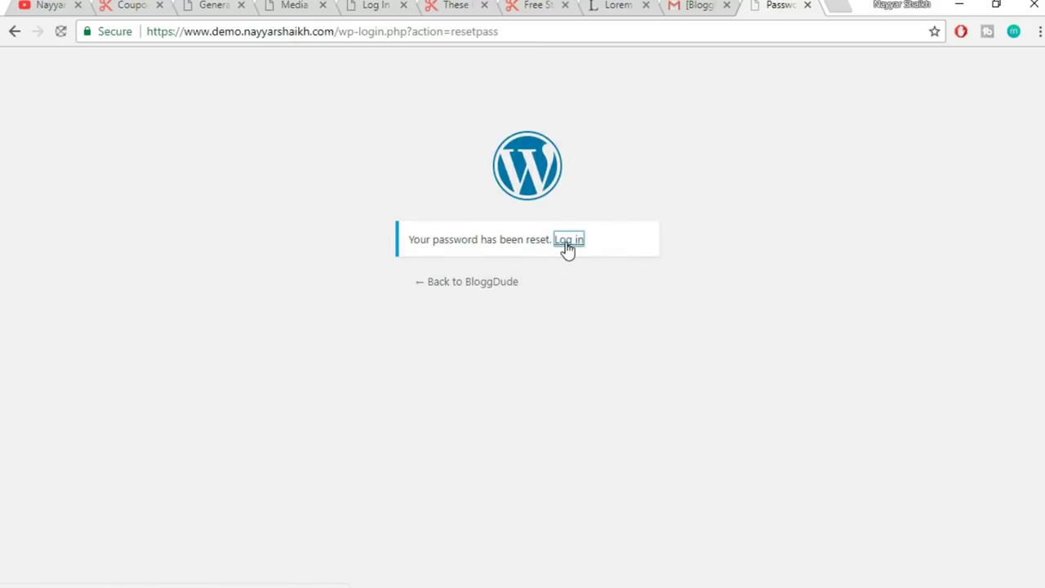
double_click(554, 283)
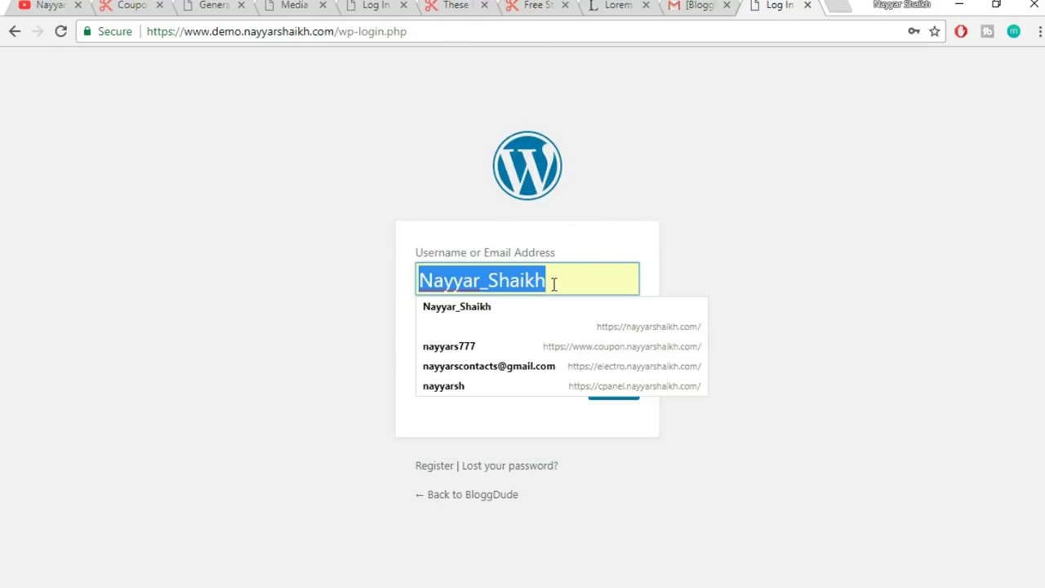
type("nayyars")
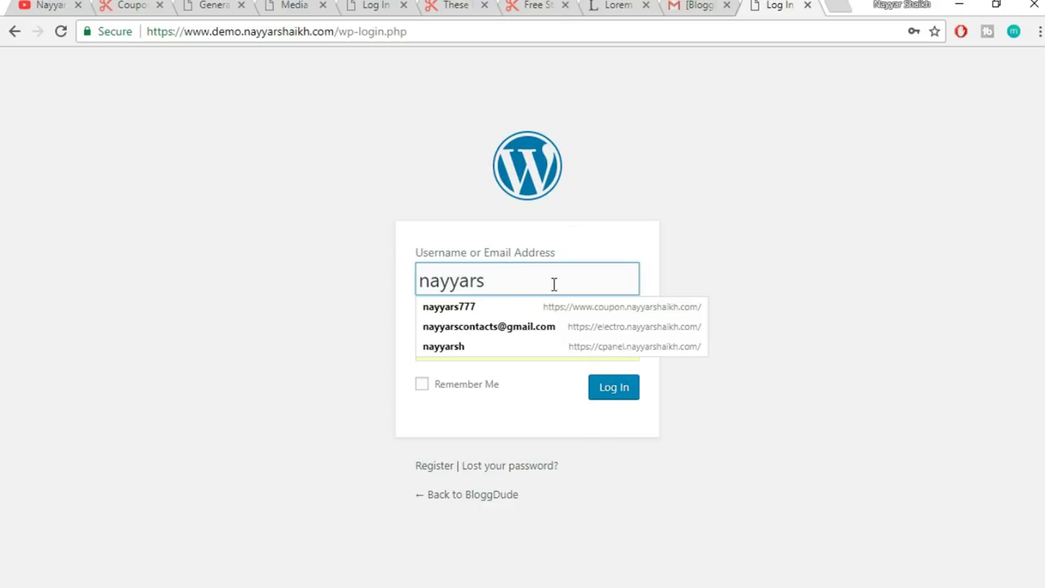
type("777")
key("Tab")
type("***")
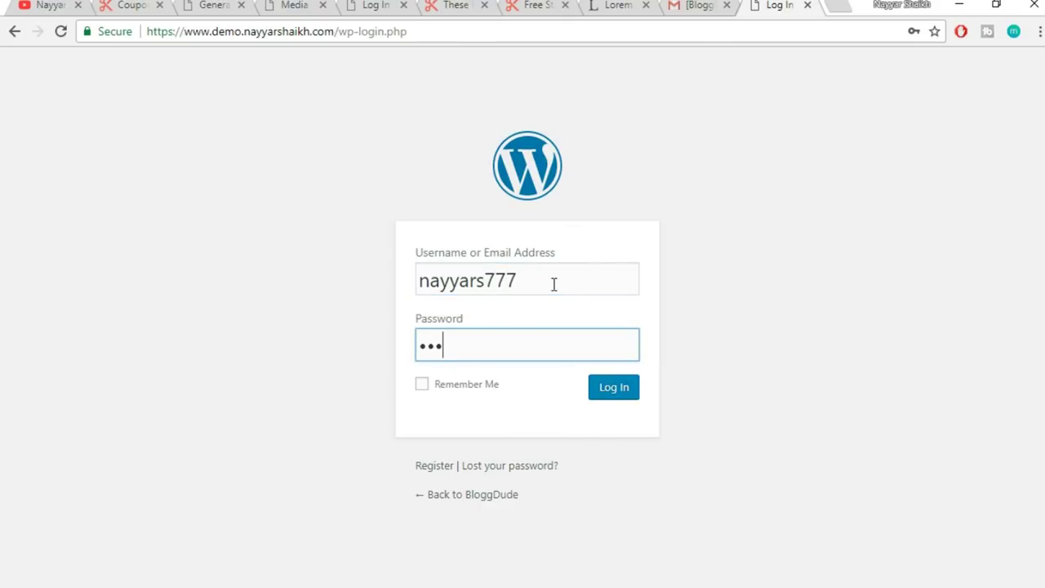
left_click(616, 388)
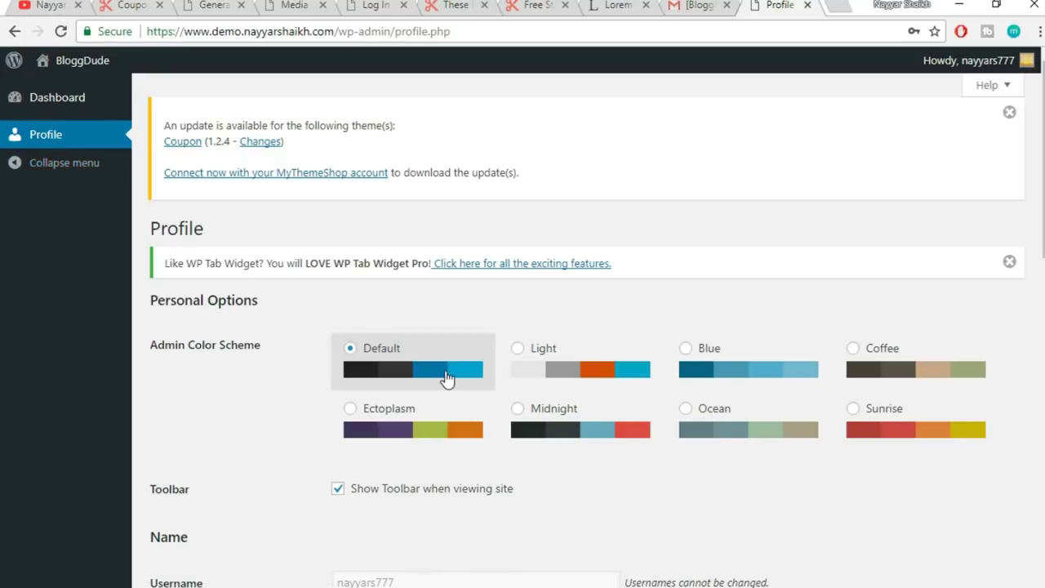
scroll(446, 376, "down", 4)
scroll(446, 376, "up", 4)
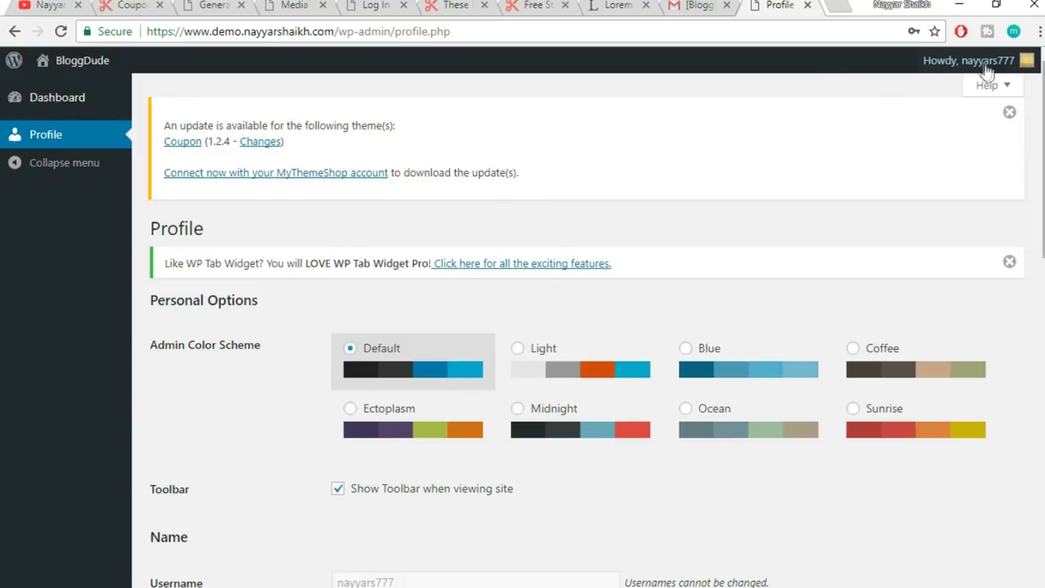
mouse_move(984, 69)
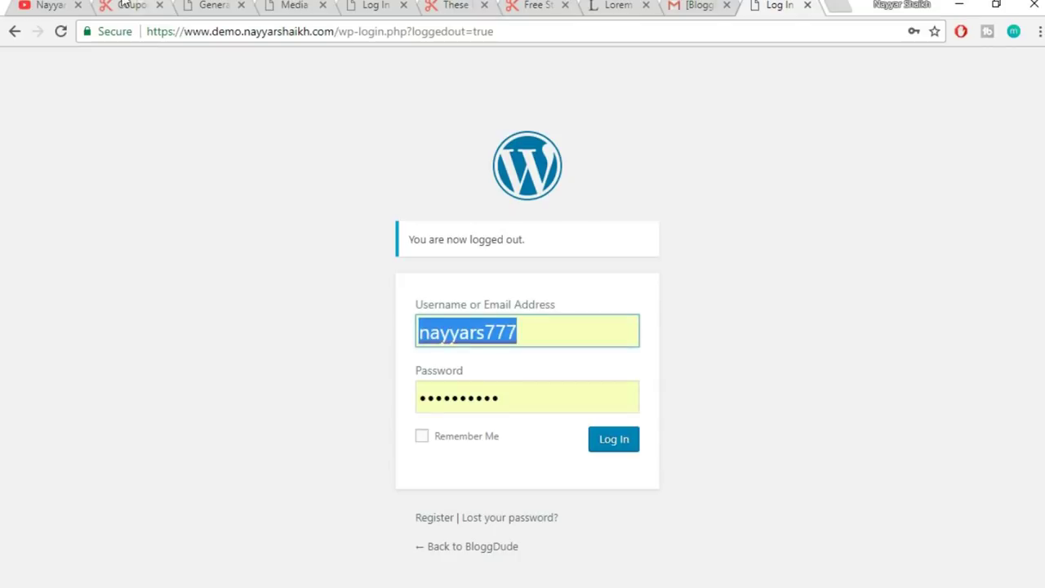
- Reload the General Settings page and log back in with the administrator's saved login
left_click(216, 5)
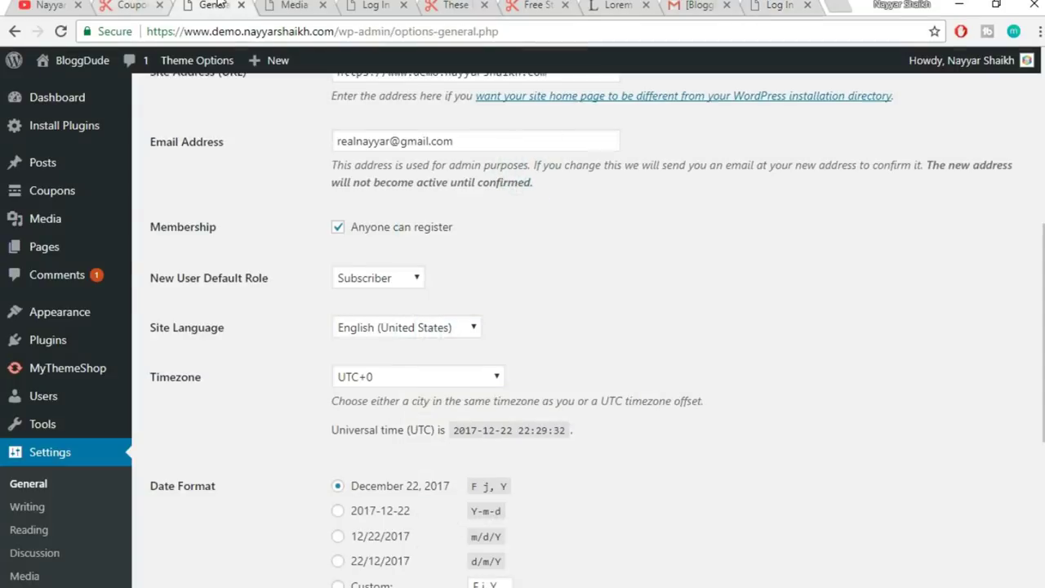
left_click(60, 31)
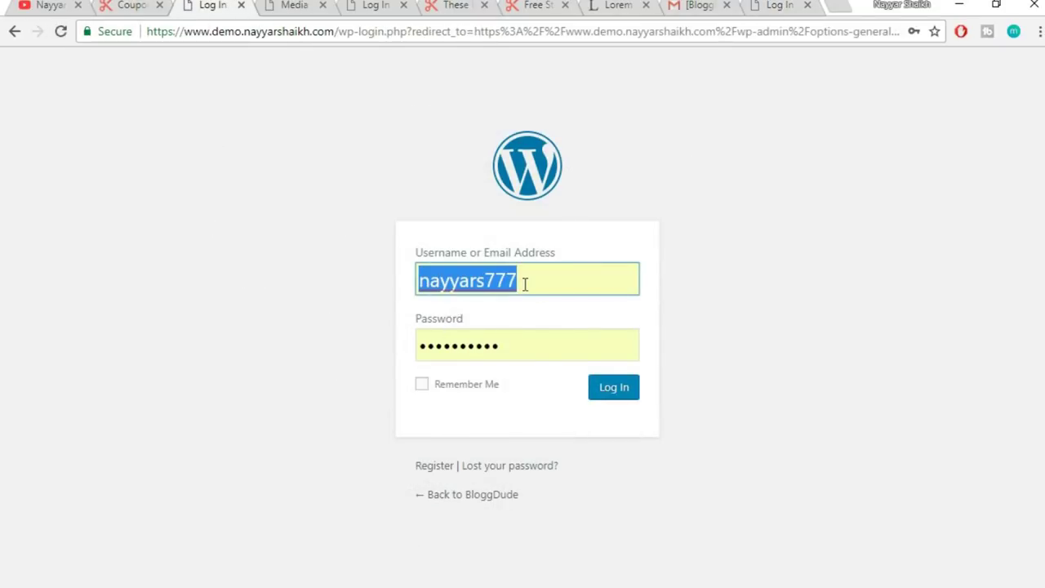
left_click(525, 283)
left_click(490, 351)
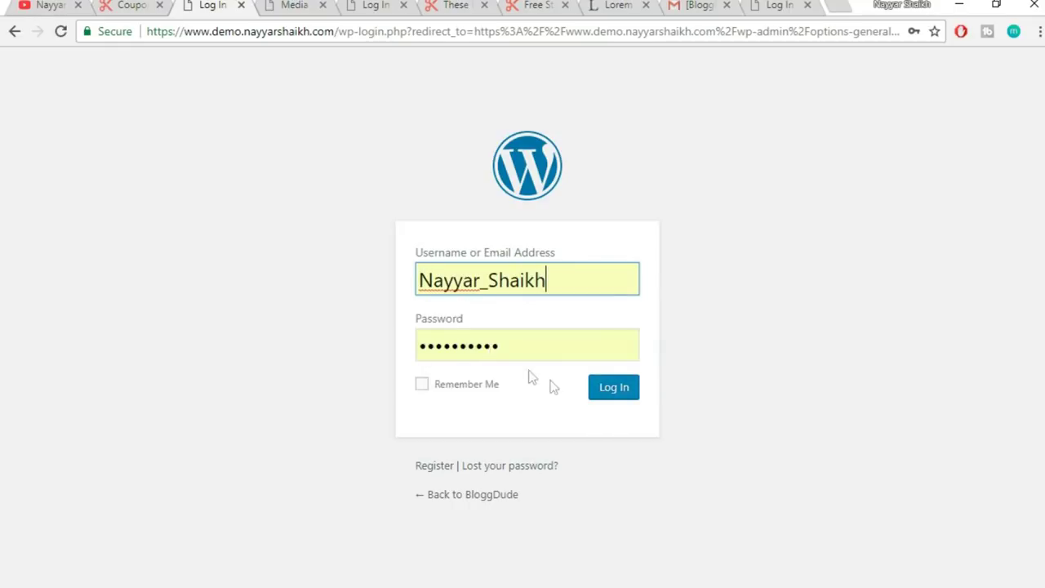
left_click(598, 396)
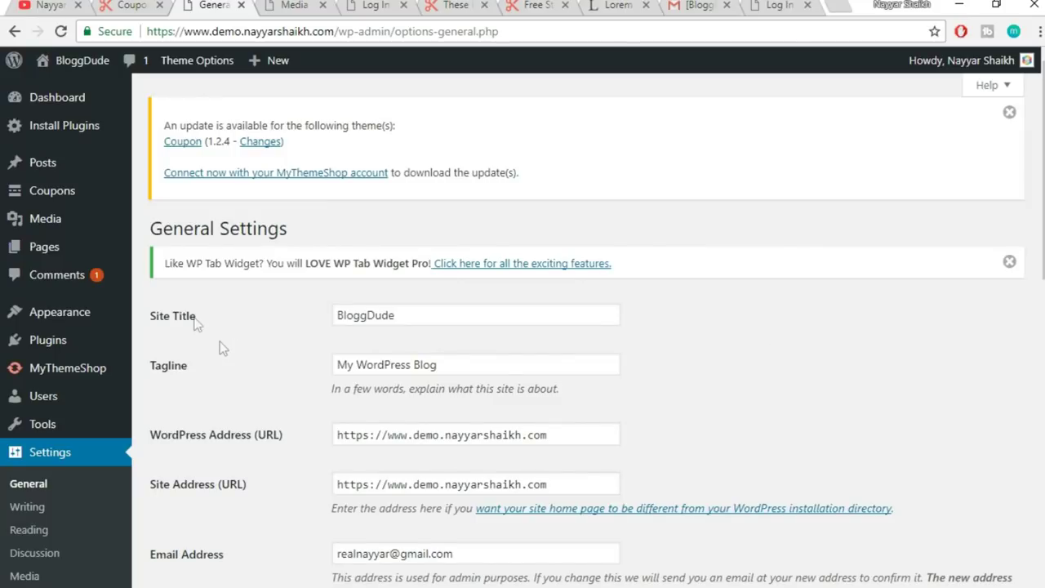
scroll(90, 409, "down", 3)
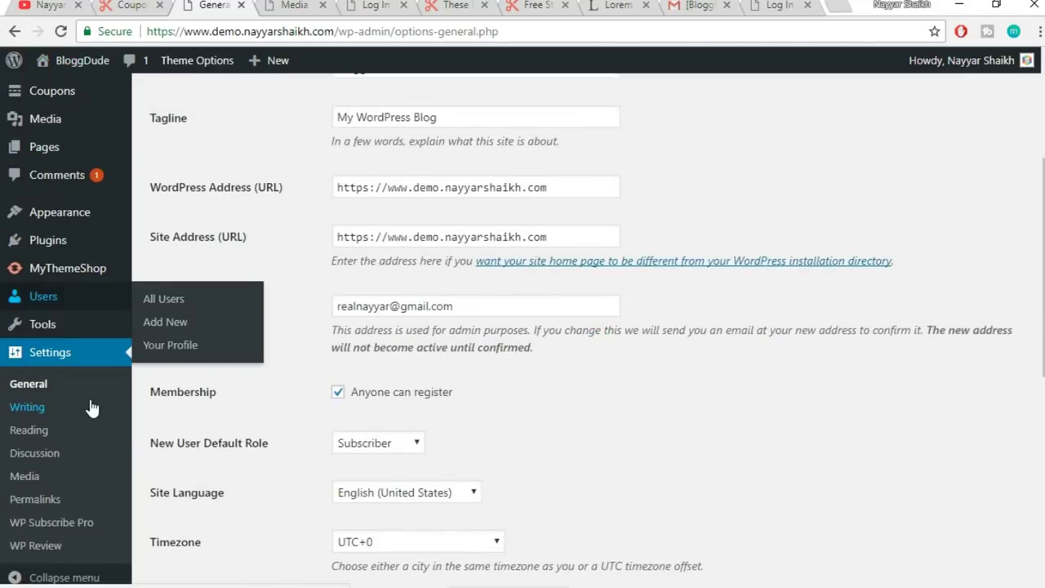
scroll(90, 409, "up", 2)
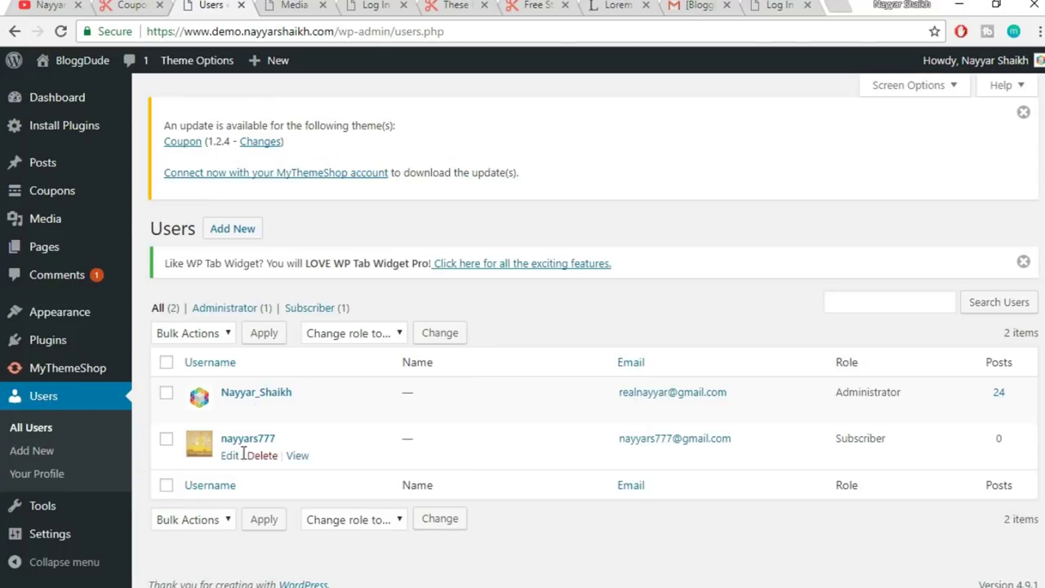
- Open the newly registered user's profile for editing from the Users list
double_click(999, 438)
mouse_move(849, 434)
left_mouse_down()
mouse_move(886, 440)
mouse_move(833, 444)
left_mouse_up()
left_click(871, 441)
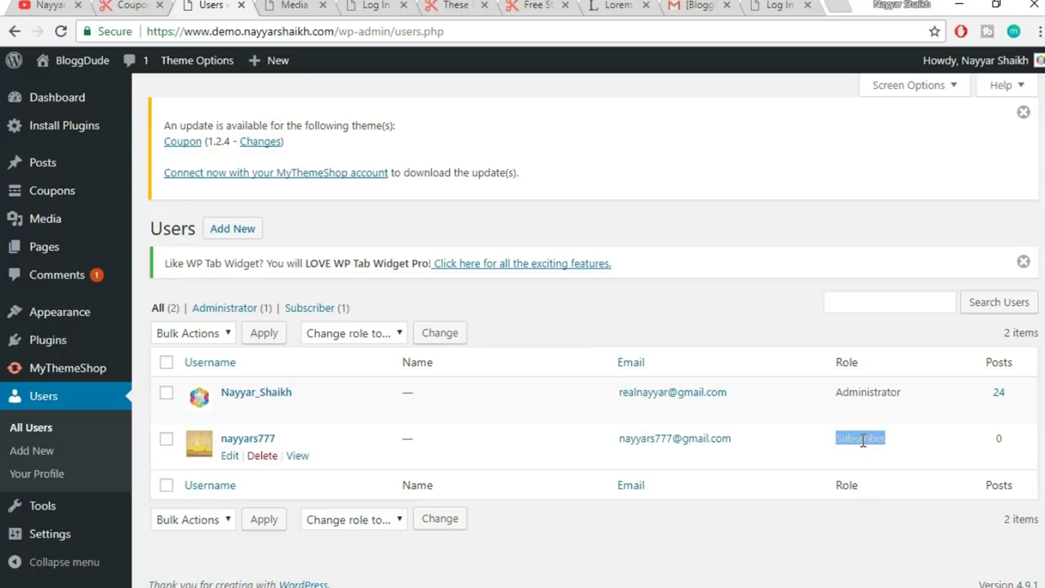
left_click(230, 459)
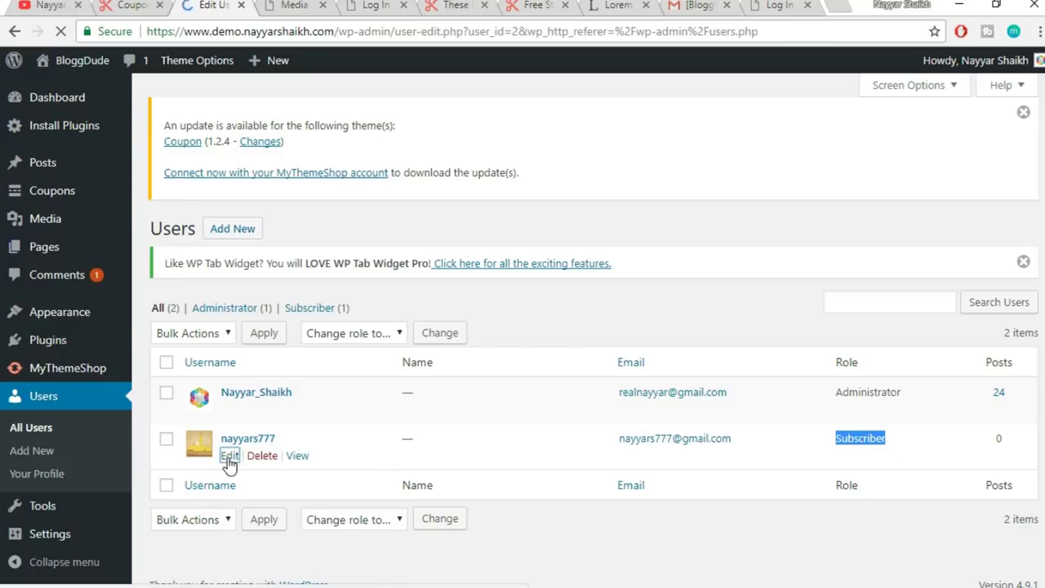
- Change the user's Role to Contributor and save with Update User
scroll(567, 331, "down", 5)
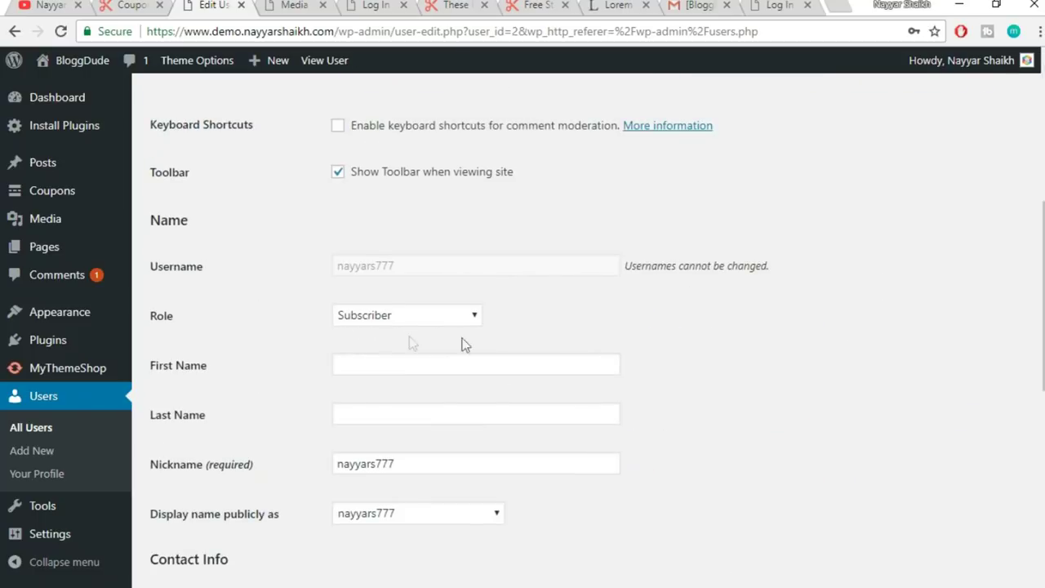
left_click(389, 315)
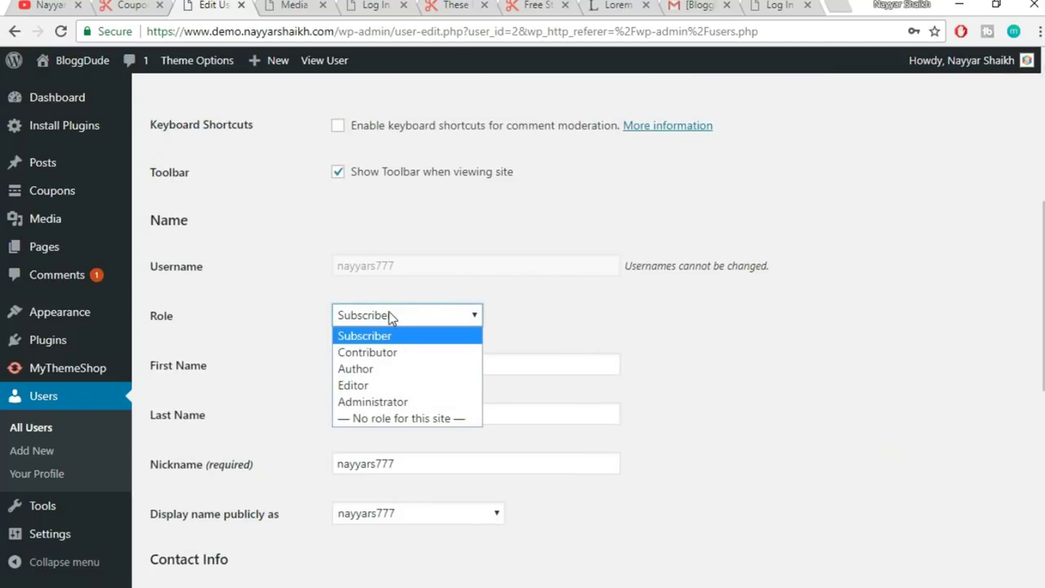
left_click(397, 353)
scroll(691, 325, "down", 5)
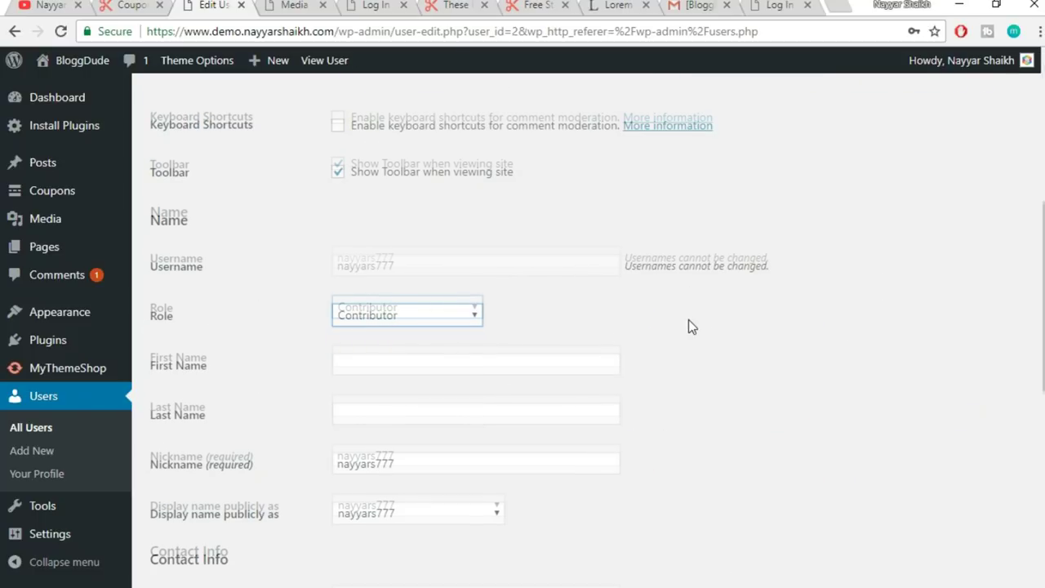
scroll(666, 339, "down", 2)
left_click(202, 523)
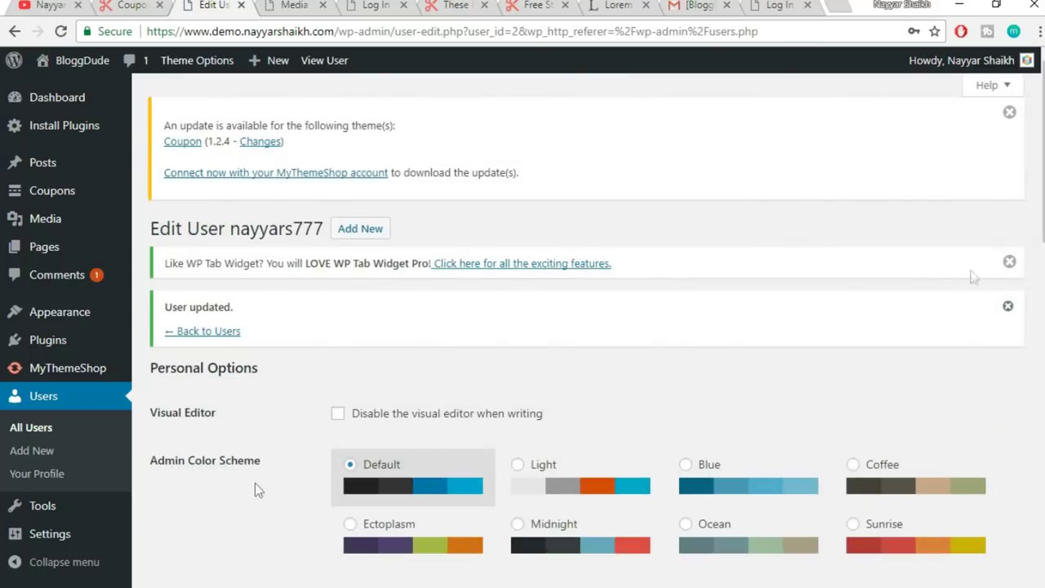
mouse_move(980, 65)
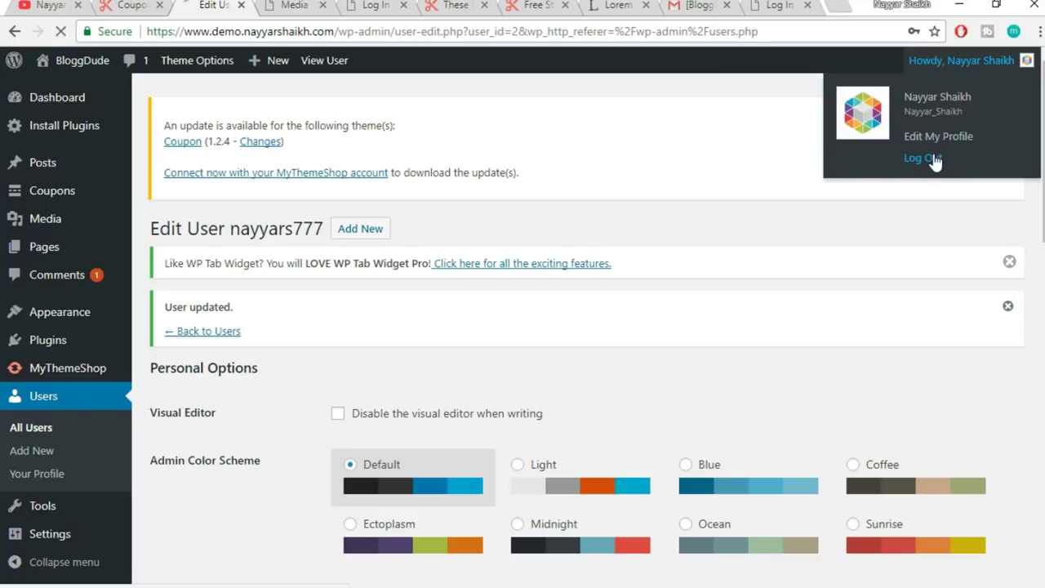
- Log in as the new Contributor using their saved username and password
type("naya")
key("BackSpace")
key("Down")
key("Down")
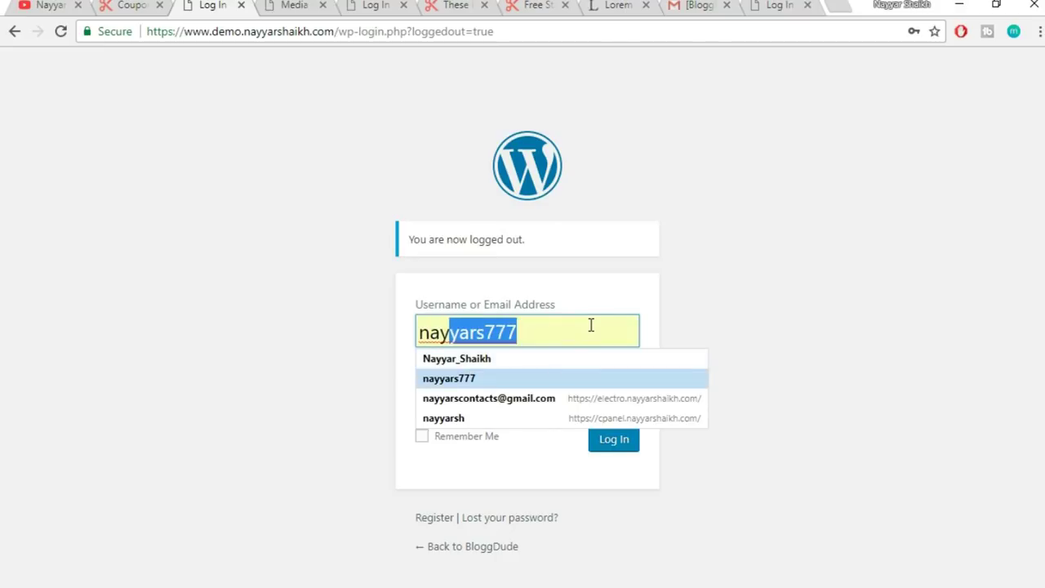
key("Return")
key("Tab")
left_click(618, 440)
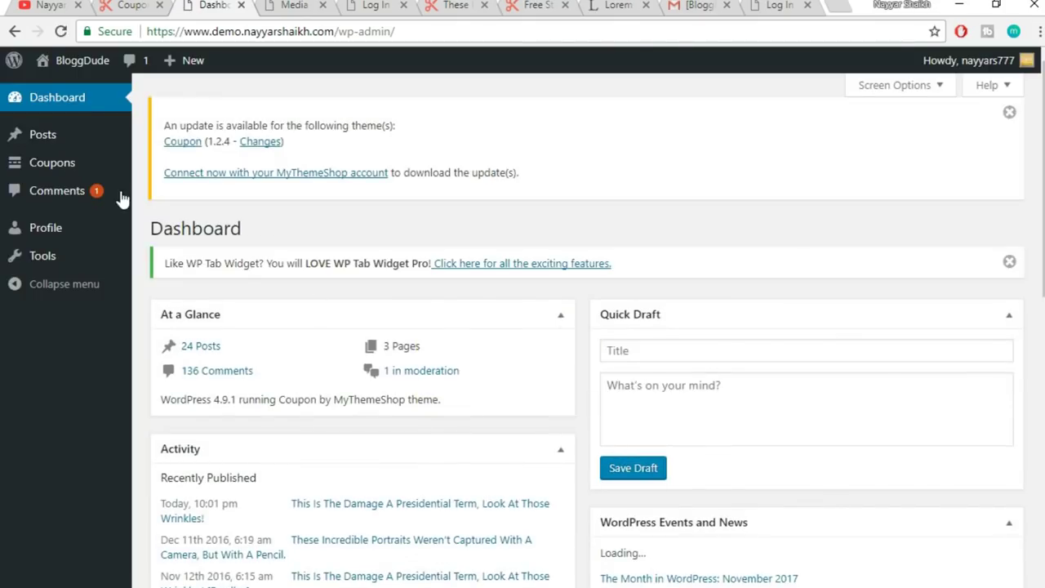
mouse_move(42, 167)
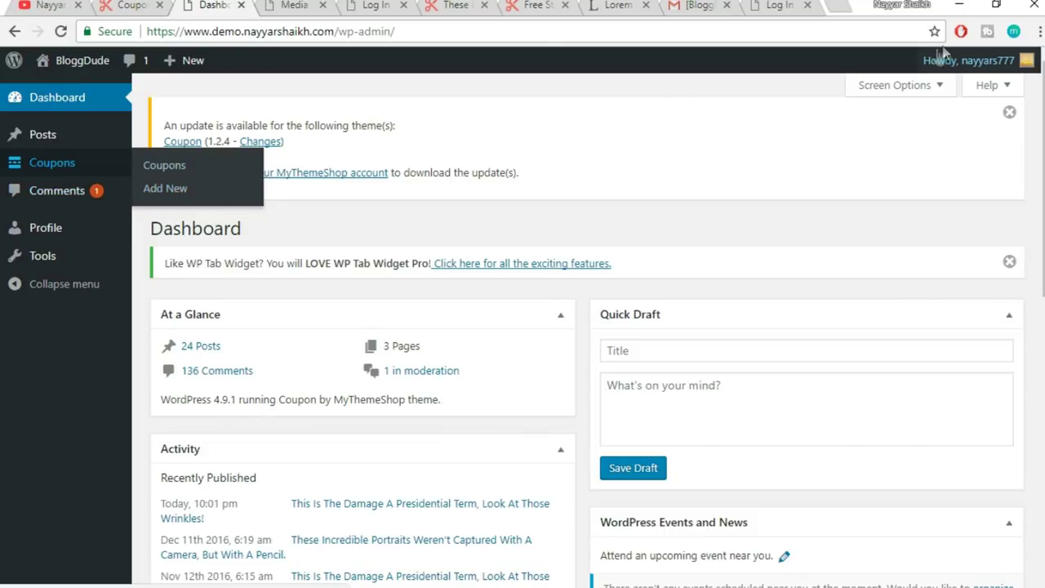
mouse_move(939, 59)
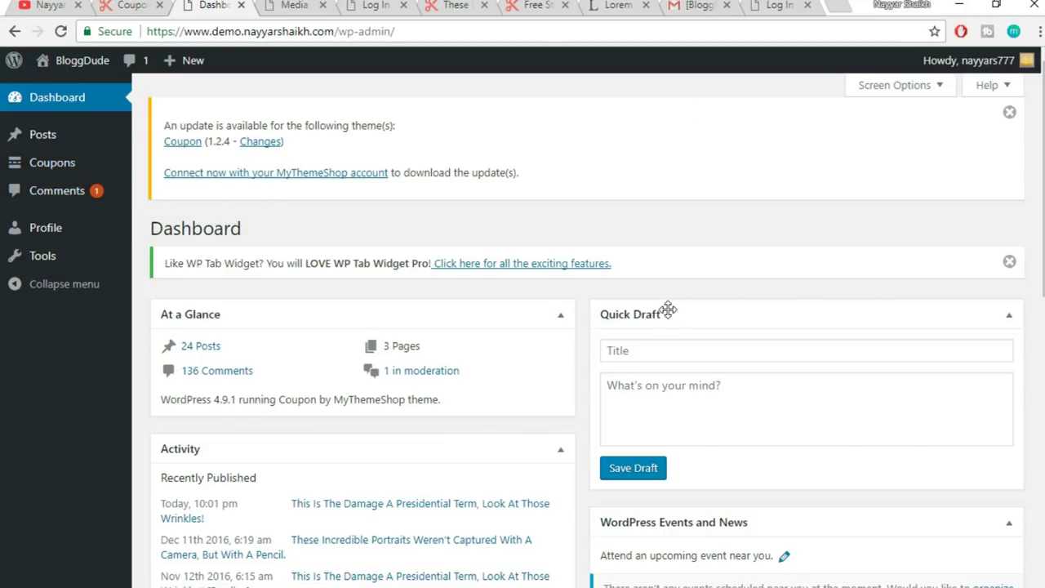